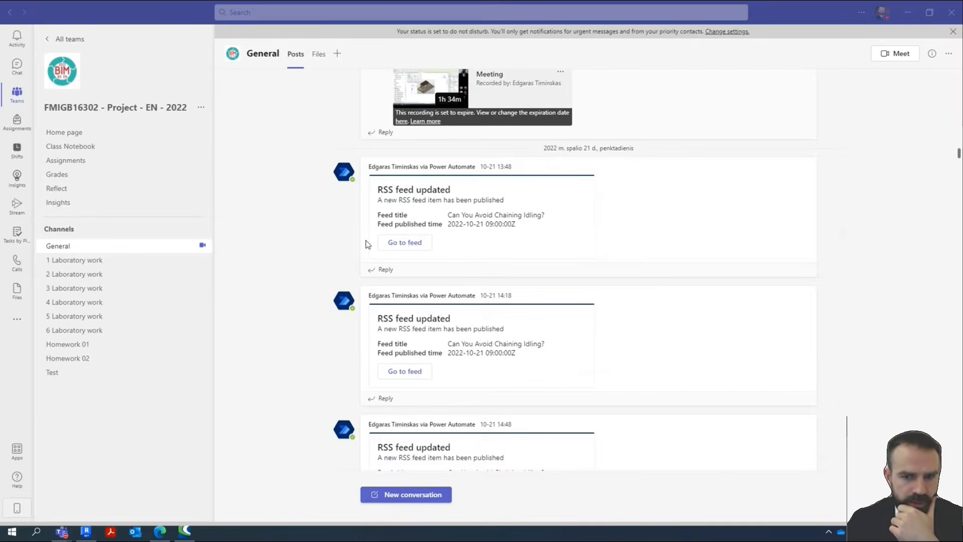
Open the "Can You Avoid Chaining Idling?" article from its RSS feed post in the General channel and accept the site's cookies.
mouse_move(464, 216)
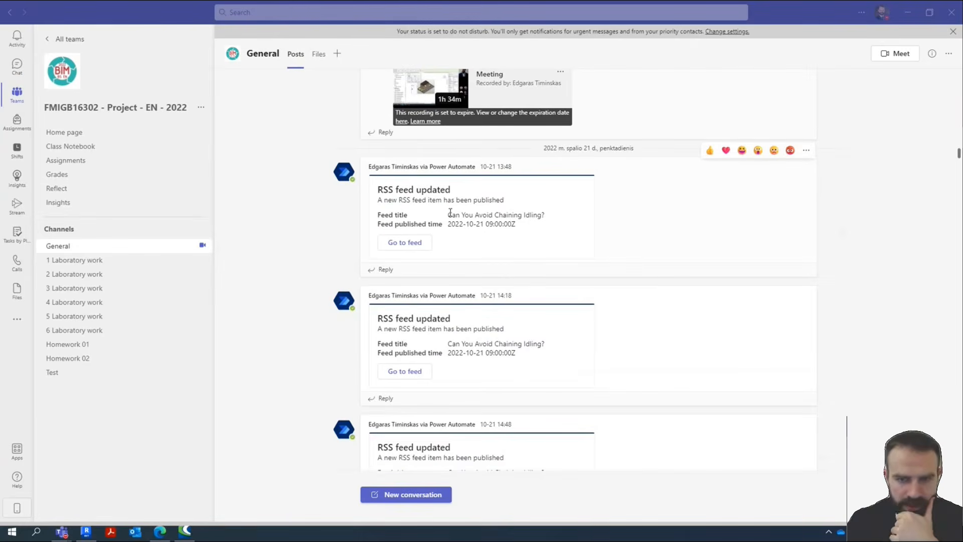
drag(455, 201, 377, 187)
click(489, 227)
click(404, 242)
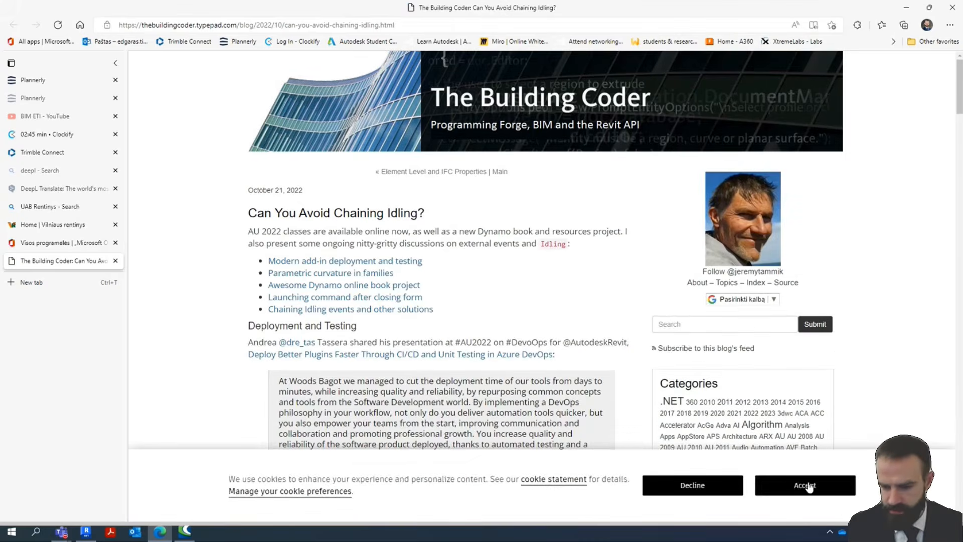
click(803, 485)
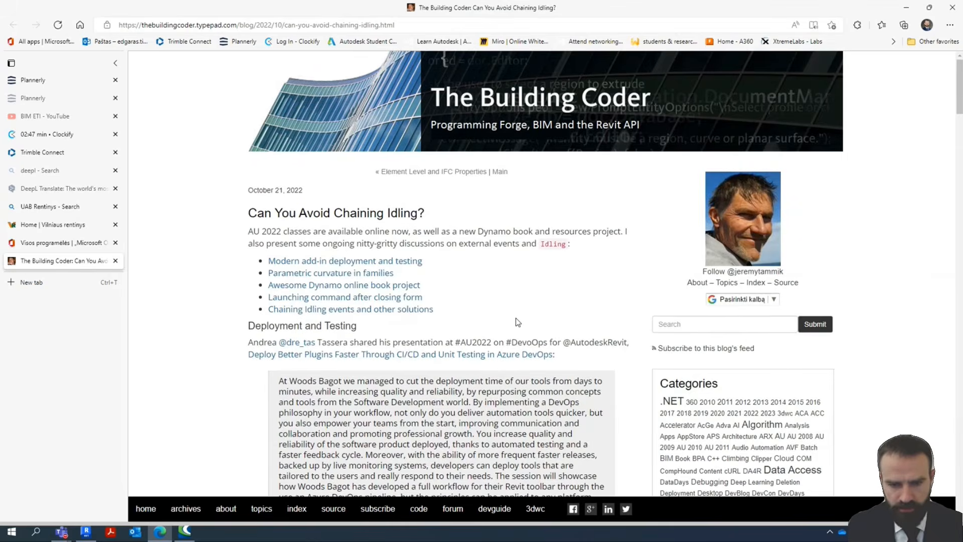
Look through the whole "Can You Avoid Chaining Idling?" blog article, including its end and comments, and close the page.
scroll(507, 296, down, 10)
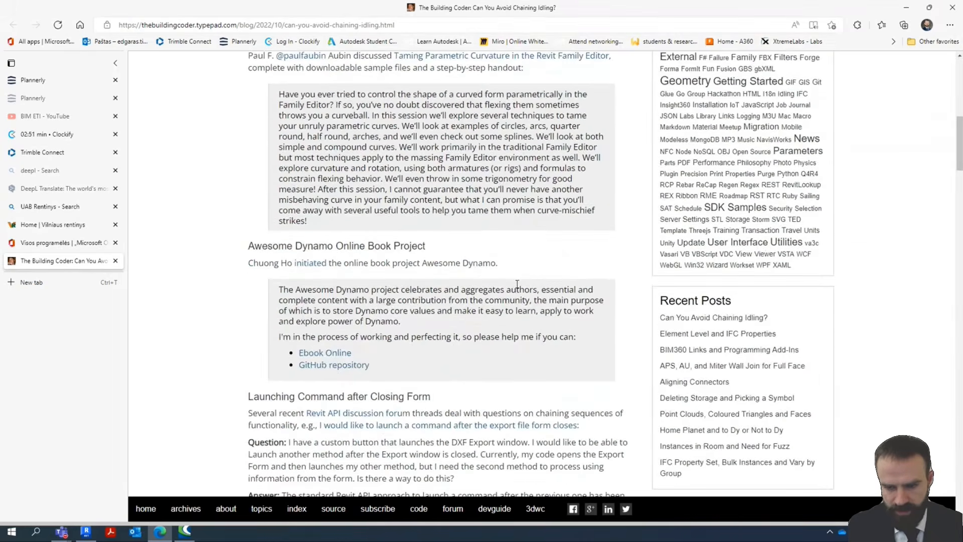
scroll(517, 284, down, 4)
scroll(518, 287, down, 5)
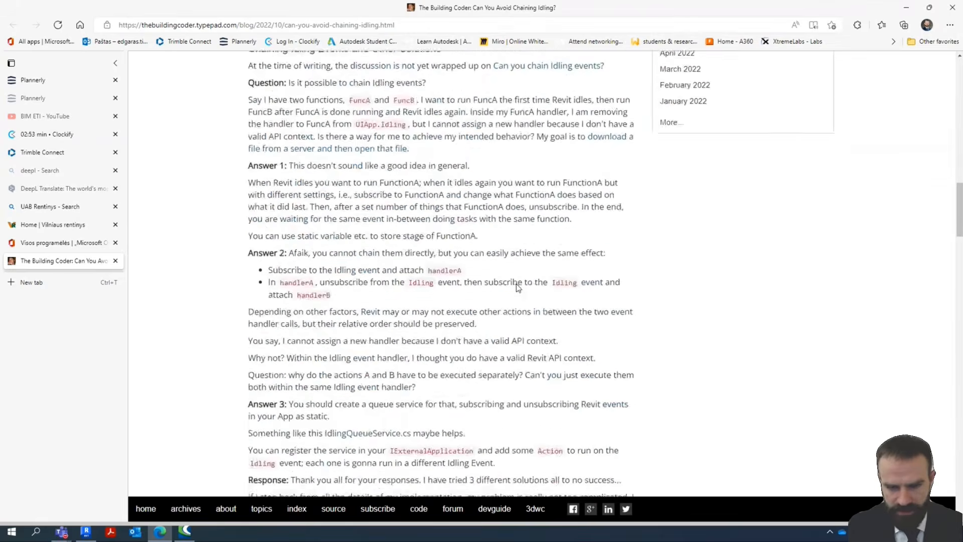
scroll(518, 287, down, 15)
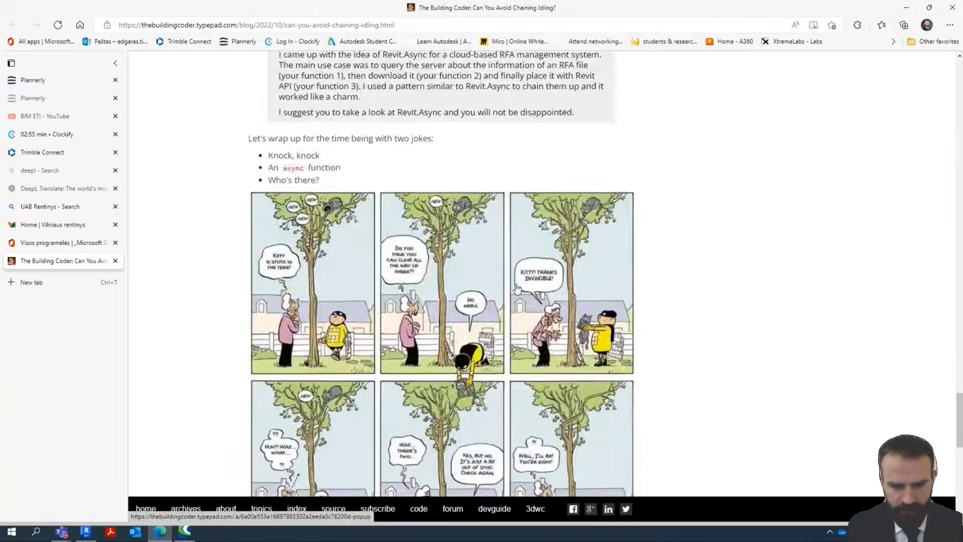
scroll(517, 288, down, 10)
scroll(596, 278, up, 4)
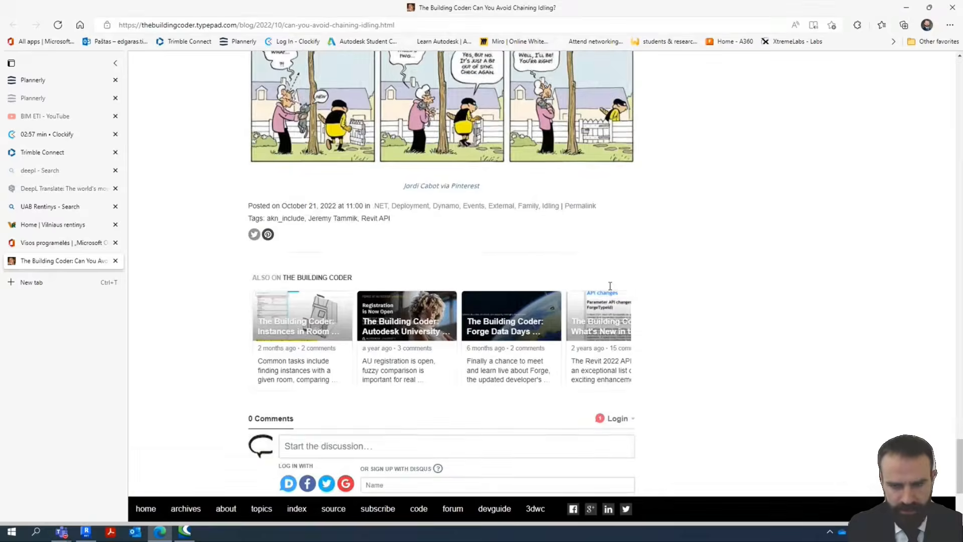
scroll(610, 285, up, 20)
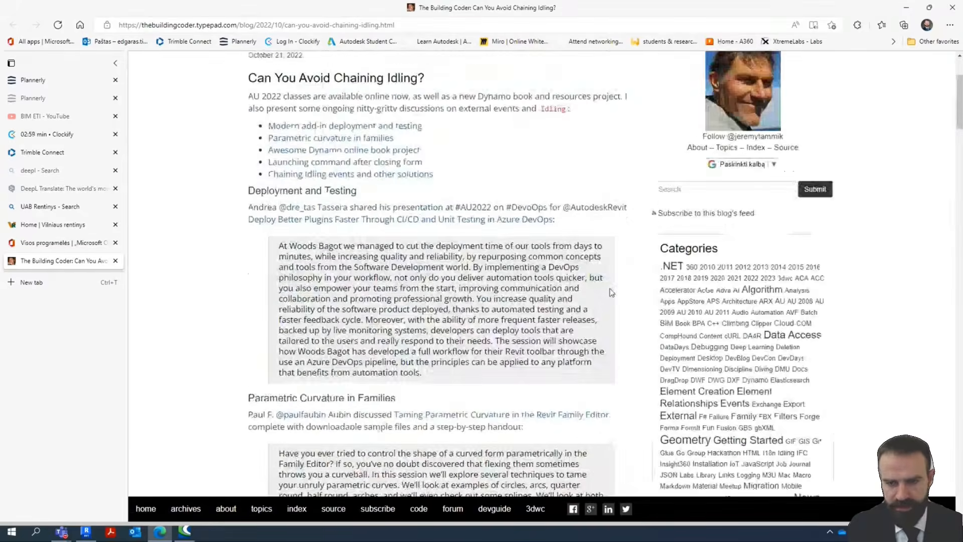
scroll(611, 292, up, 3)
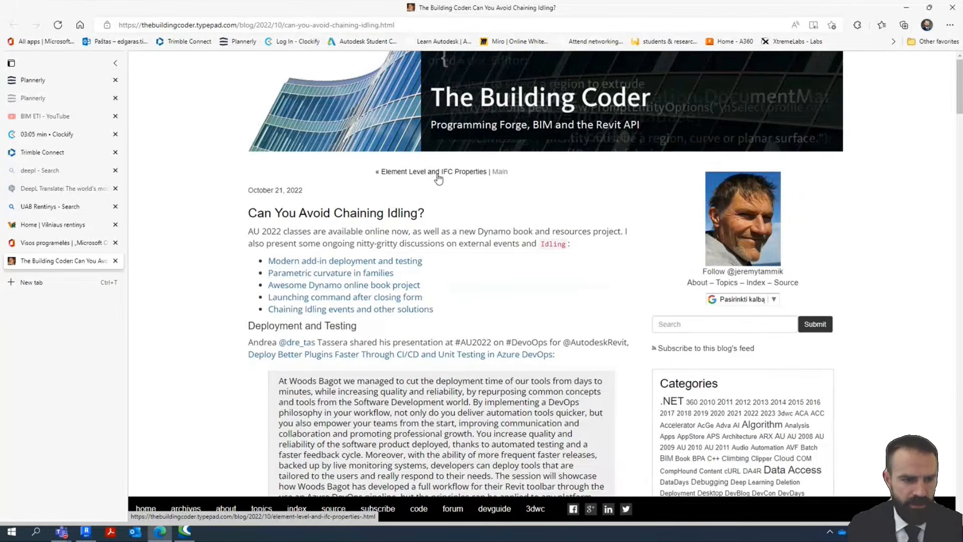
click(115, 261)
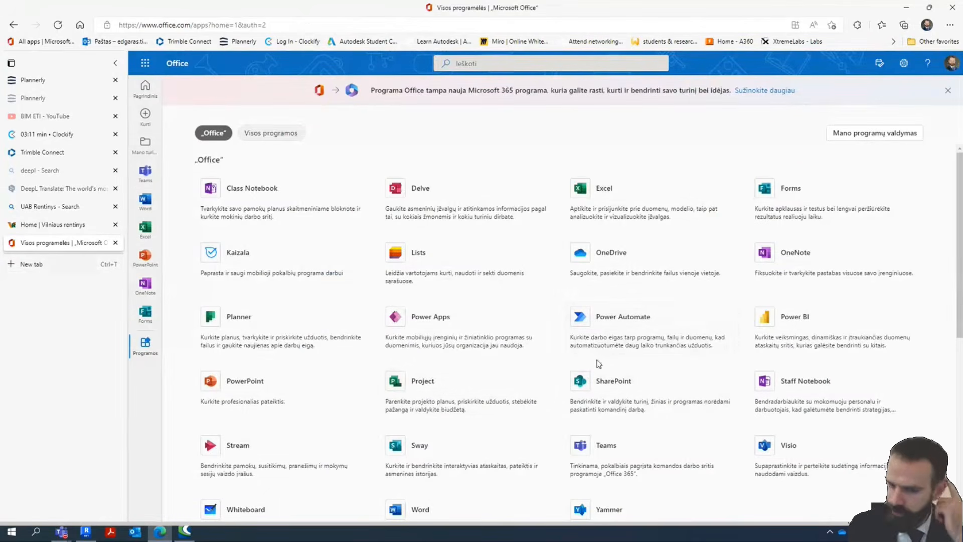
Open Power Automate from the Office app list, accepting its cookies, and go to the list of own flows.
click(635, 330)
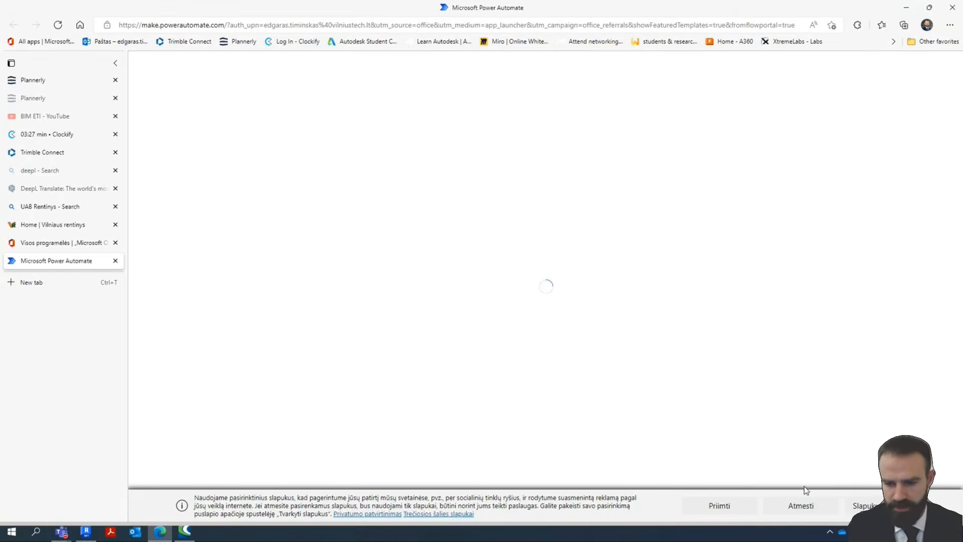
click(705, 504)
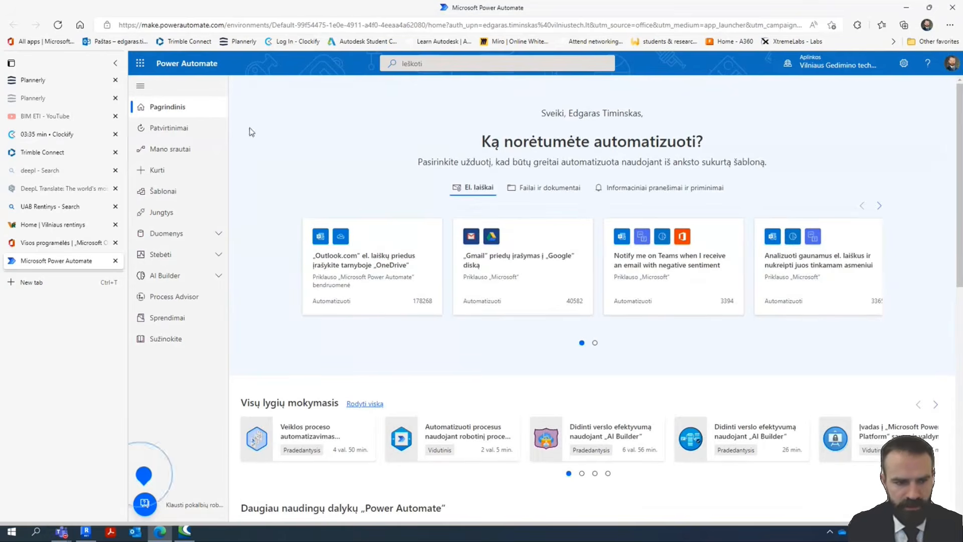
click(164, 281)
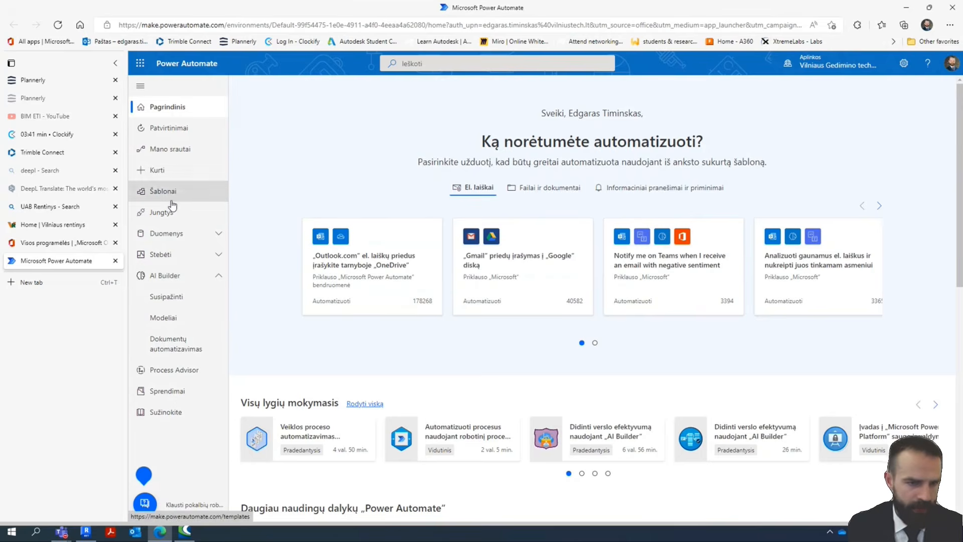
click(189, 151)
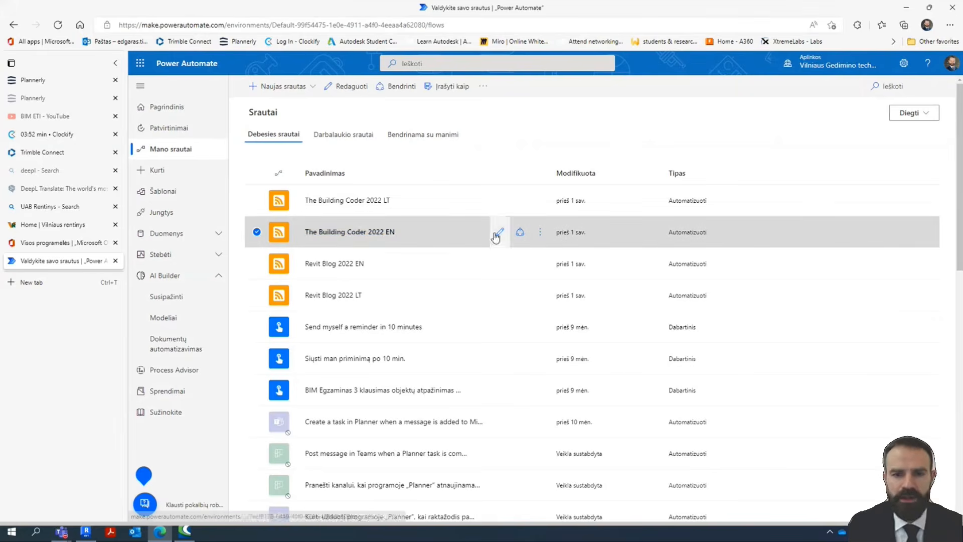
Open the details of the flow The Building Coder 2022 EN and review its 28-day run history.
click(331, 233)
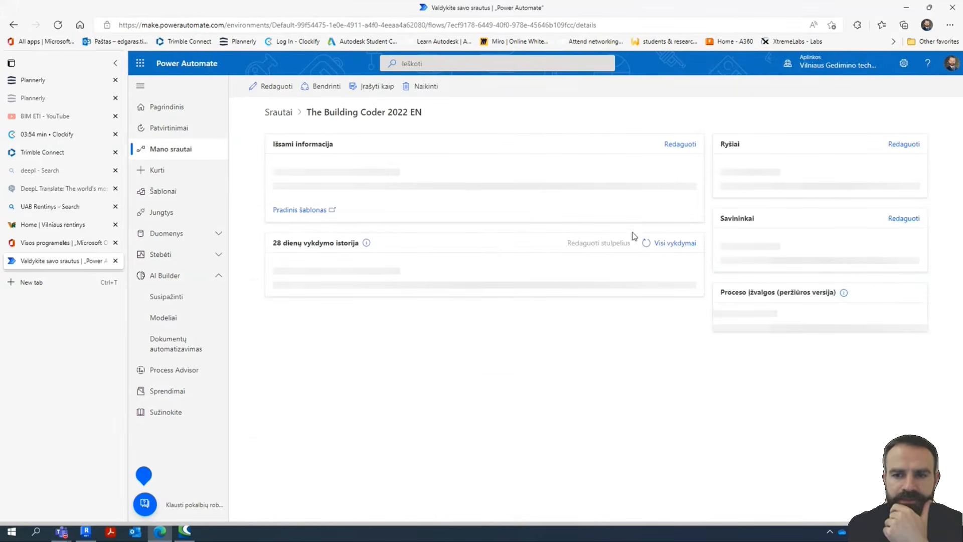
scroll(424, 368, down, 3)
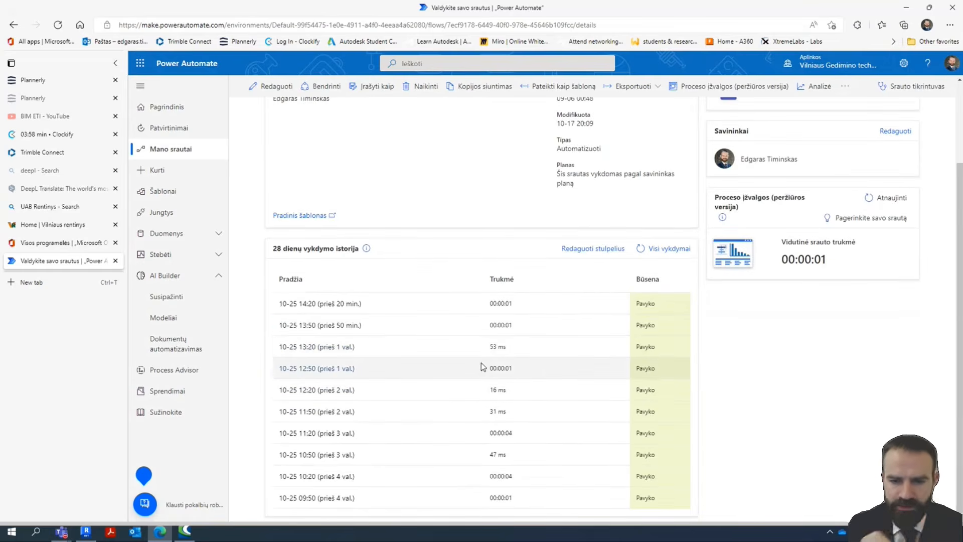
scroll(627, 341, up, 2)
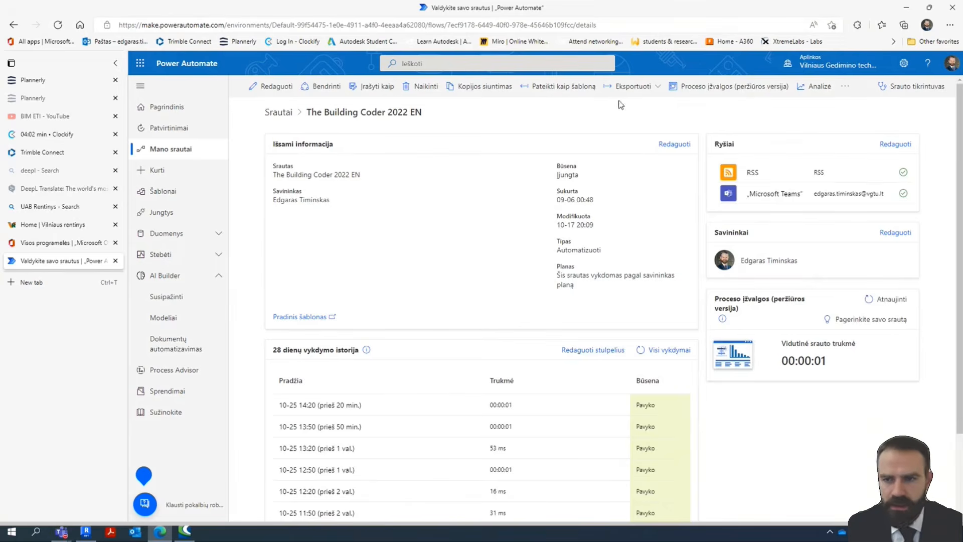
Check the usage and error analytics of the flow The Building Coder 2022 EN and return to its details.
click(813, 87)
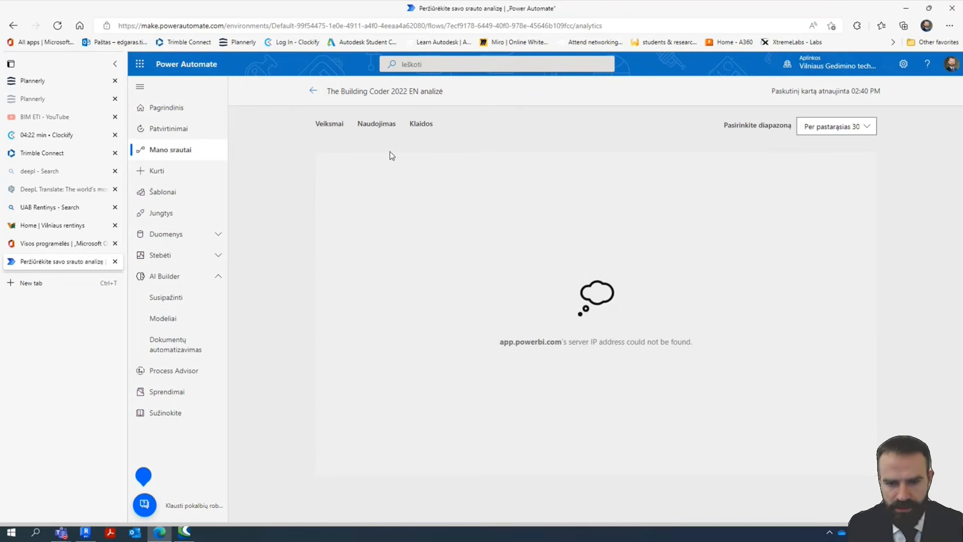
click(378, 124)
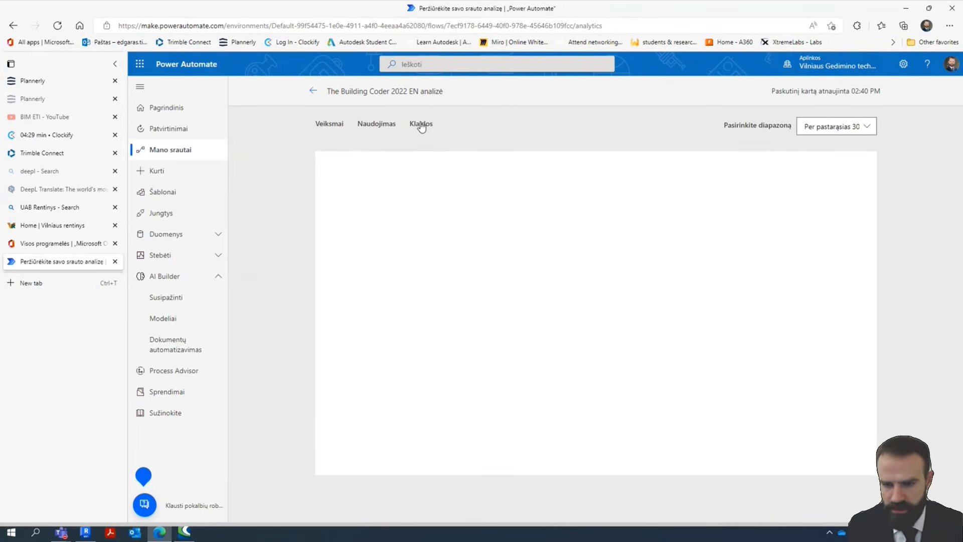
click(421, 125)
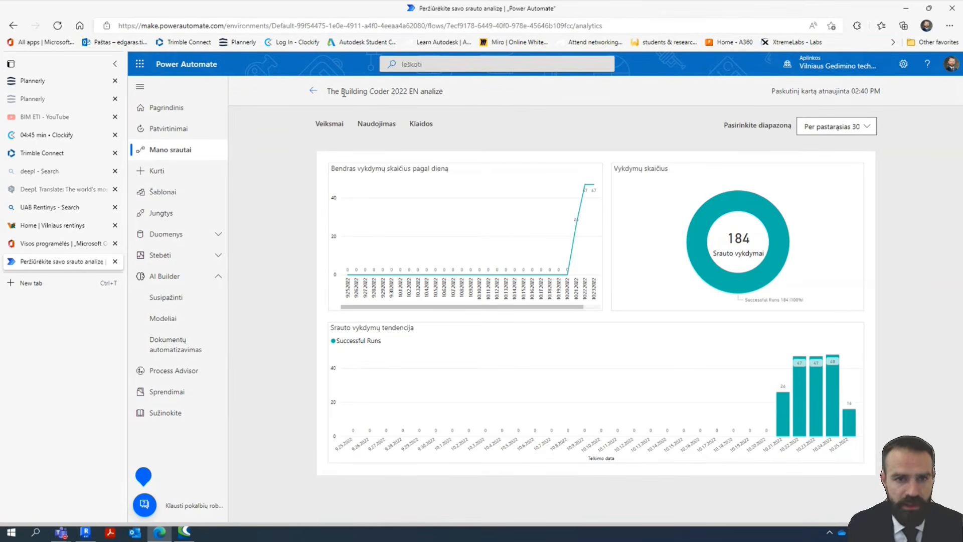
click(314, 93)
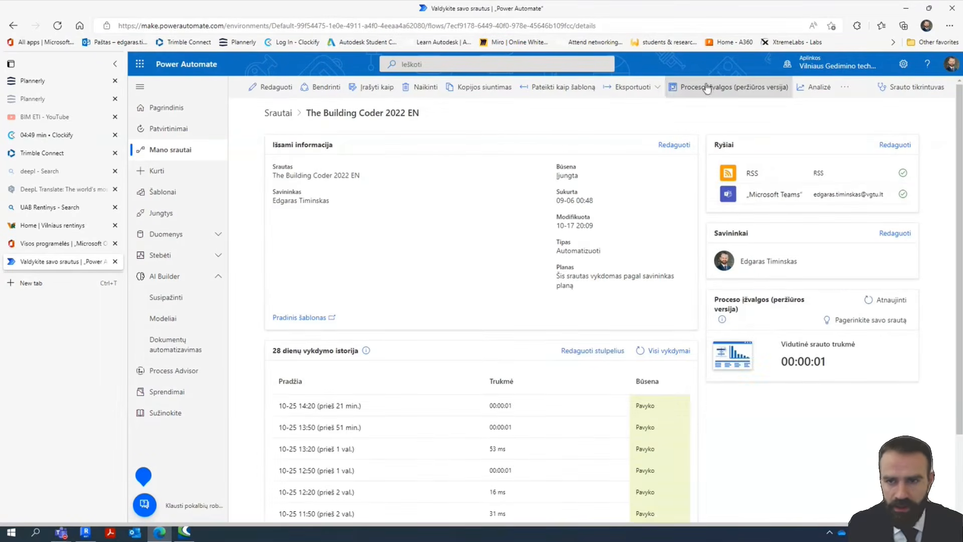
Turn off the flow The Building Coder 2022 EN.
click(846, 93)
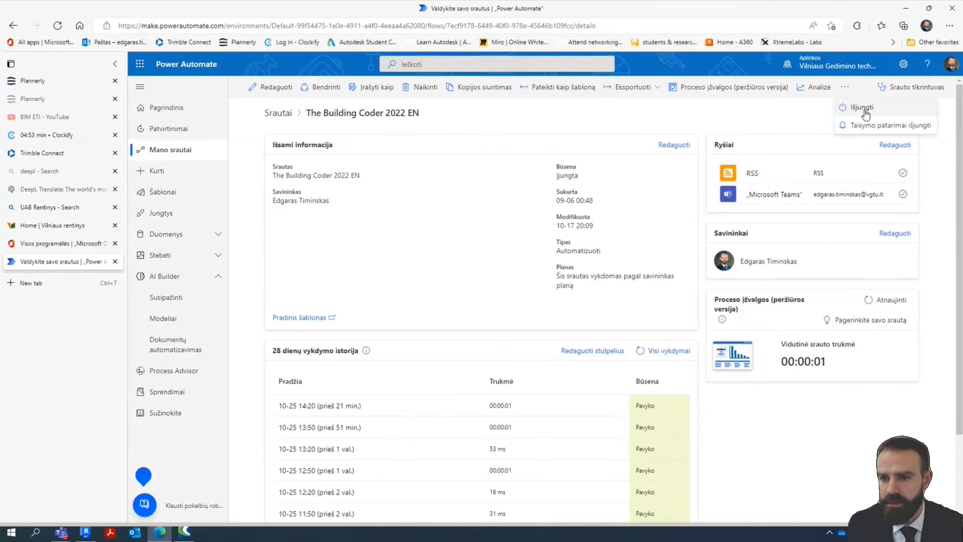
click(862, 108)
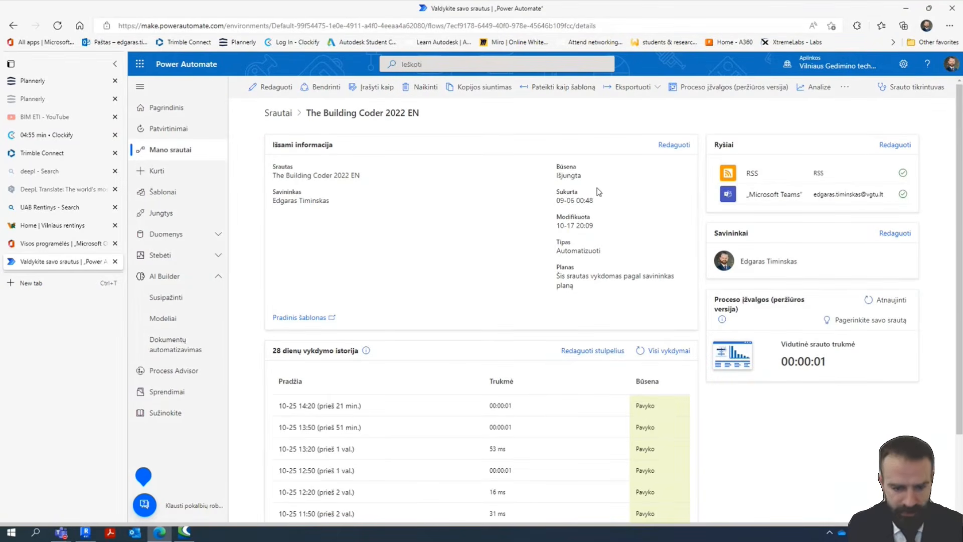
scroll(597, 200, down, 2)
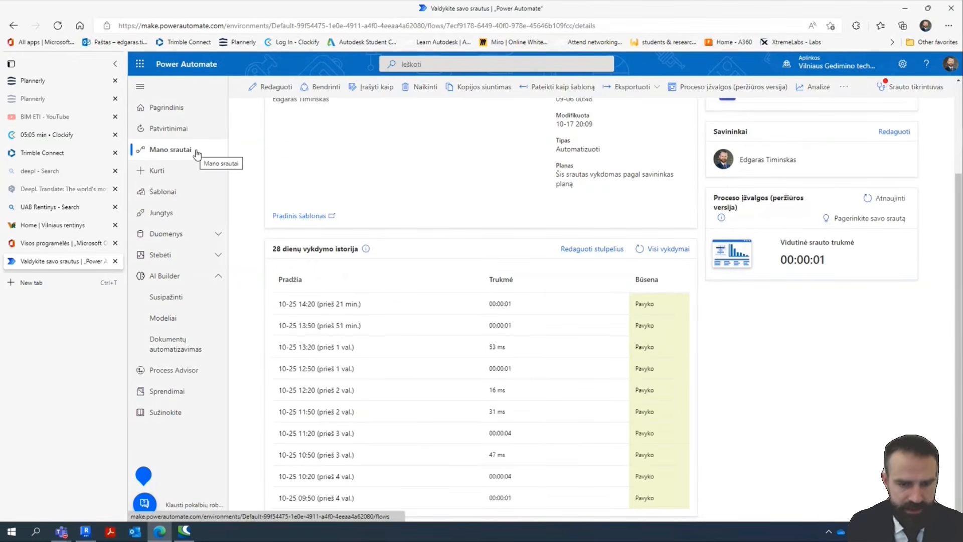
Inspect the RSS feed URL in the trigger of The Building Coder 2022 EN and leave the flow editor.
click(274, 87)
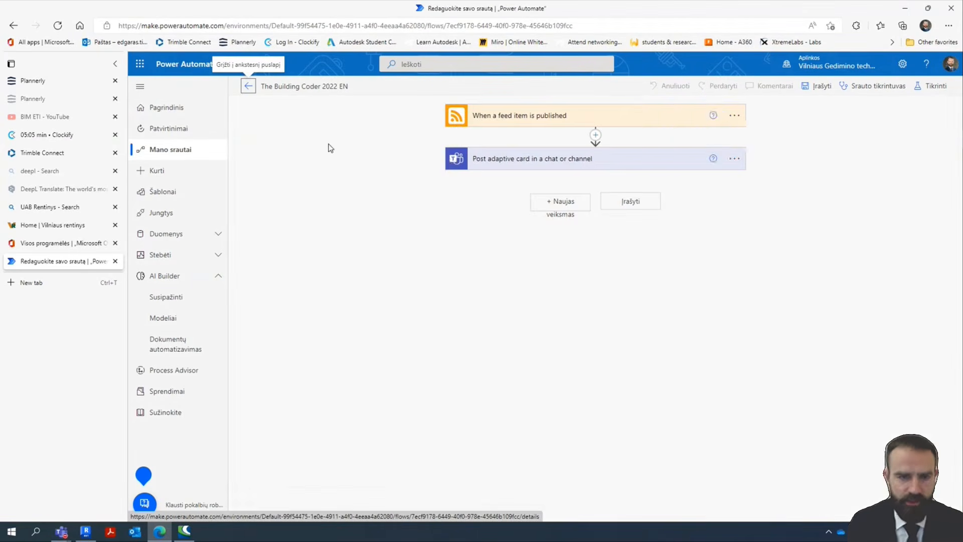
click(675, 116)
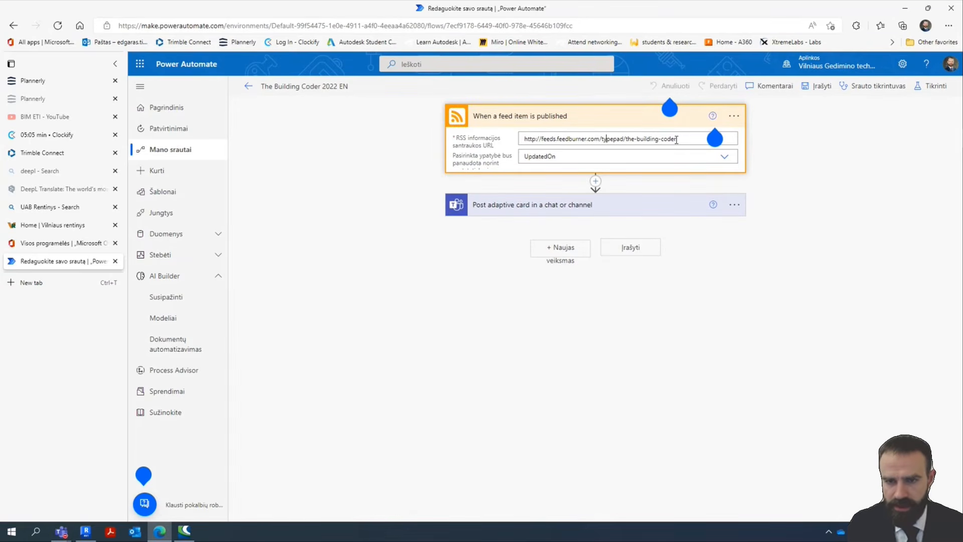
drag(676, 140, 630, 148)
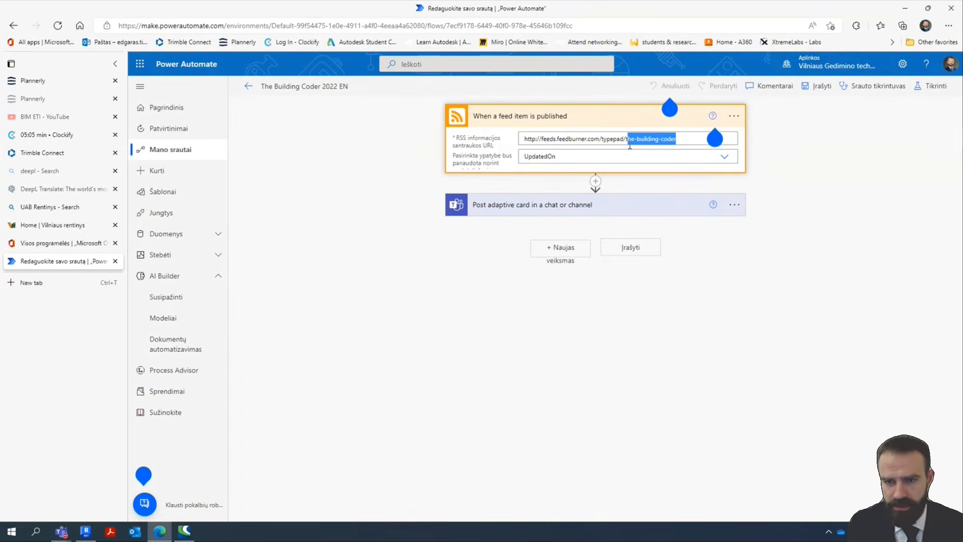
click(248, 88)
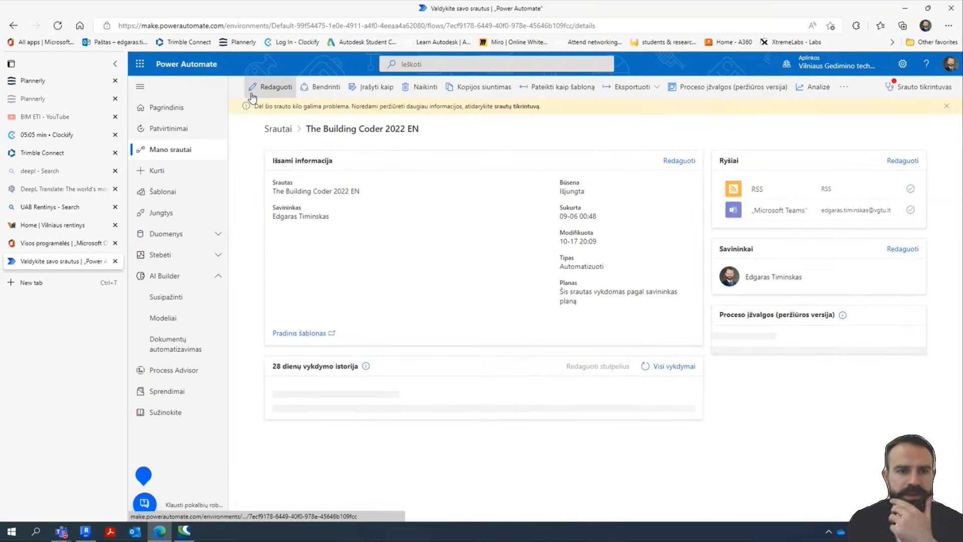
Open the flow Revit Blog 2022 EN for editing and examine the feed URL of its RSS trigger.
click(279, 129)
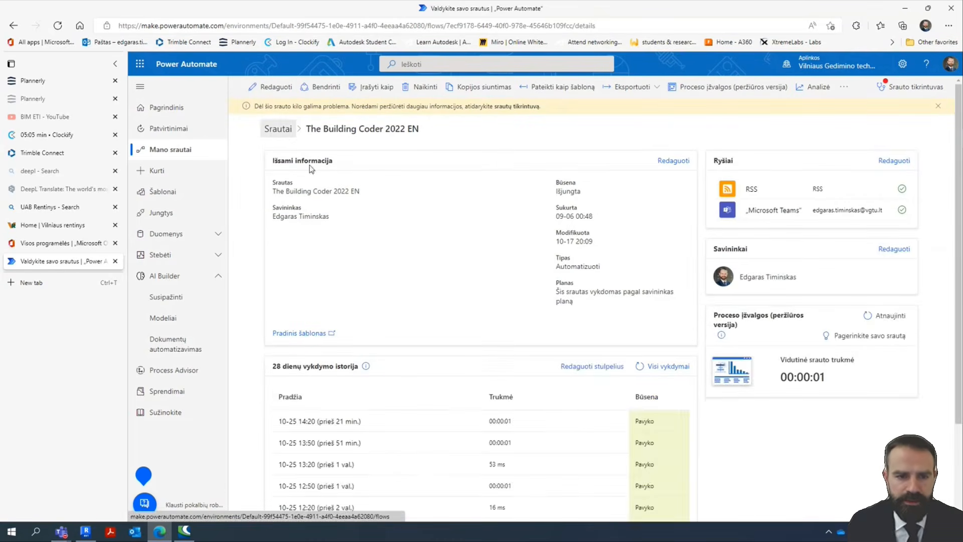
click(346, 263)
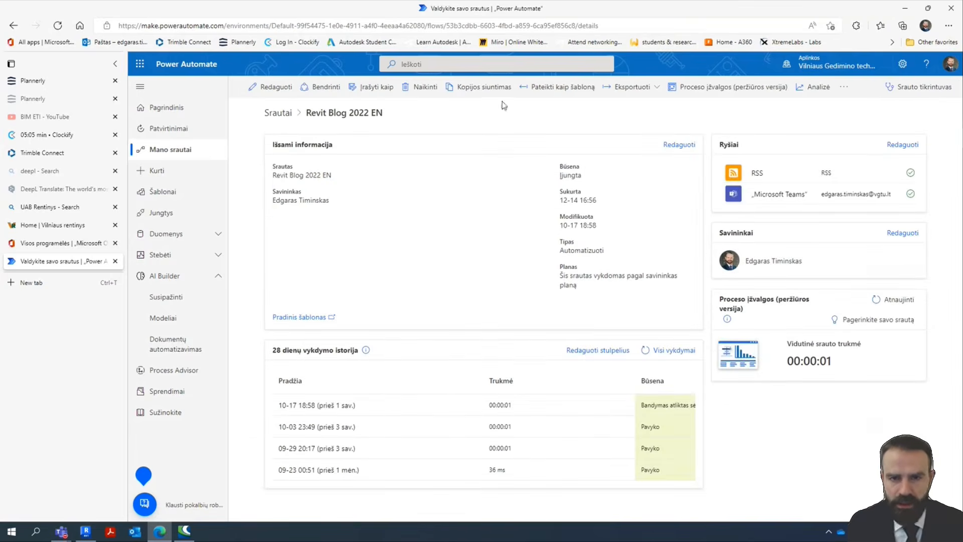
click(263, 88)
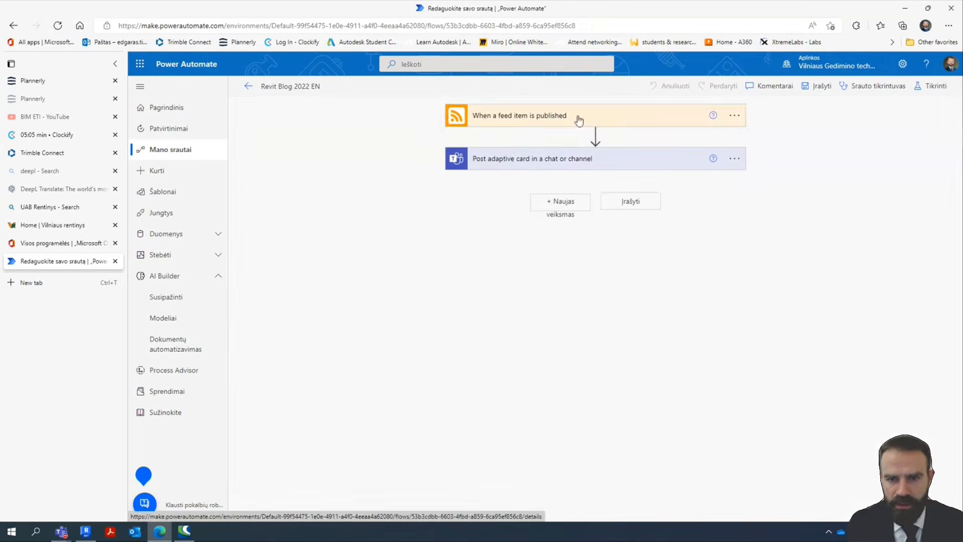
click(576, 119)
triple_click(580, 140)
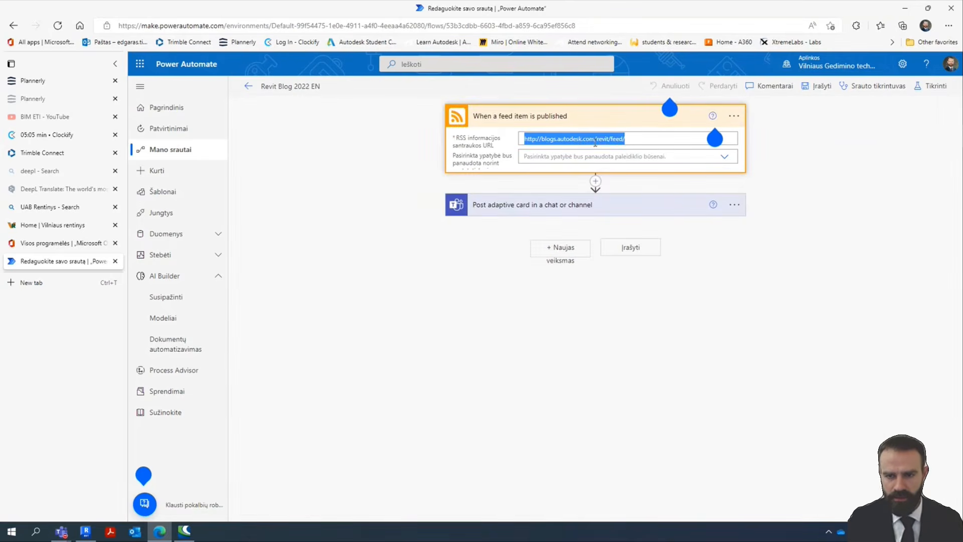
click(607, 140)
drag(611, 140, 325, 113)
key(ctrl+c)
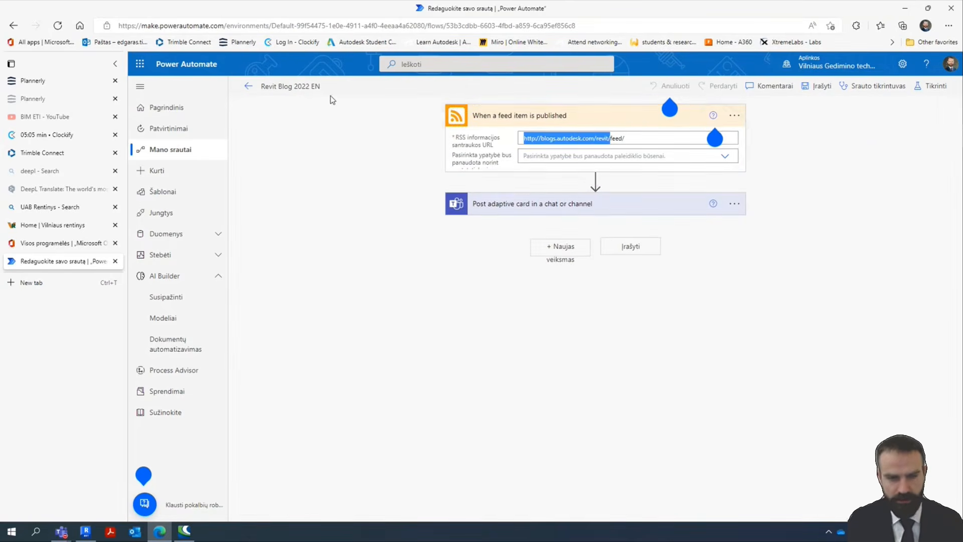
click(315, 25)
key(ctrl+v)
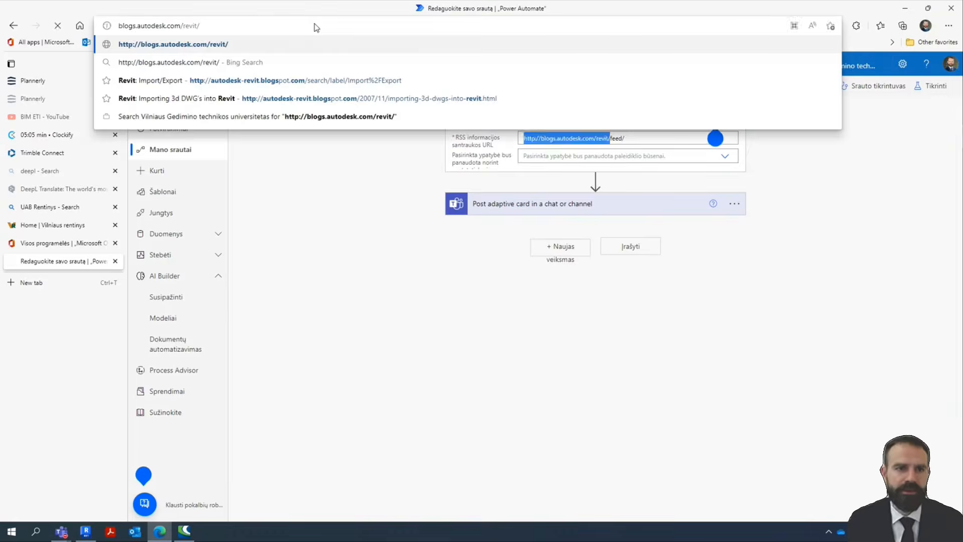
key(Return)
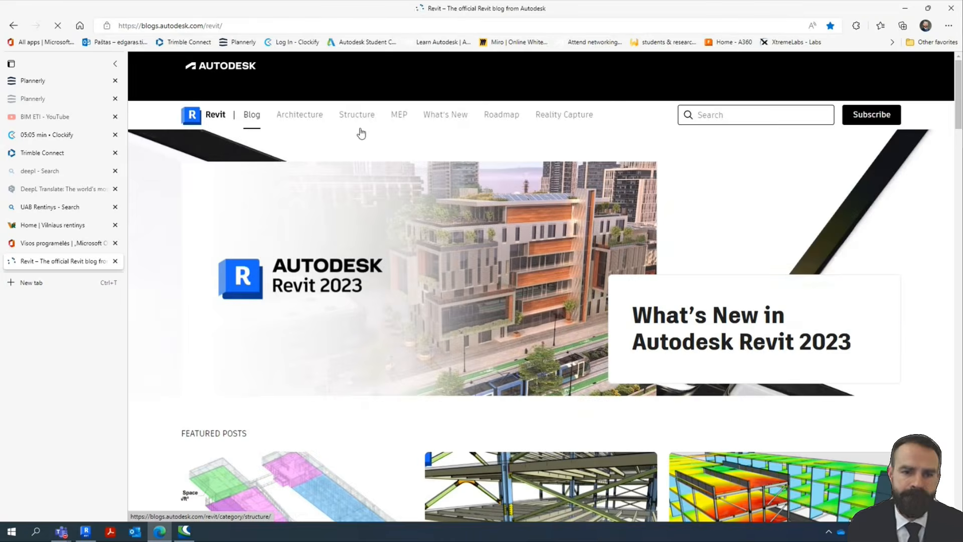
Look through the posts on the Autodesk Revit blog home page and open its Architecture category.
scroll(453, 292, down, 5)
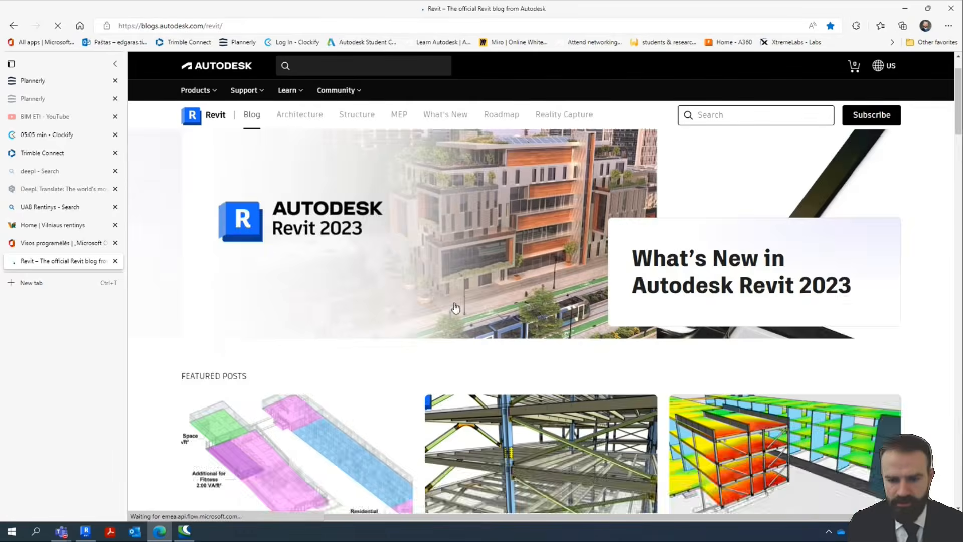
scroll(445, 293, down, 3)
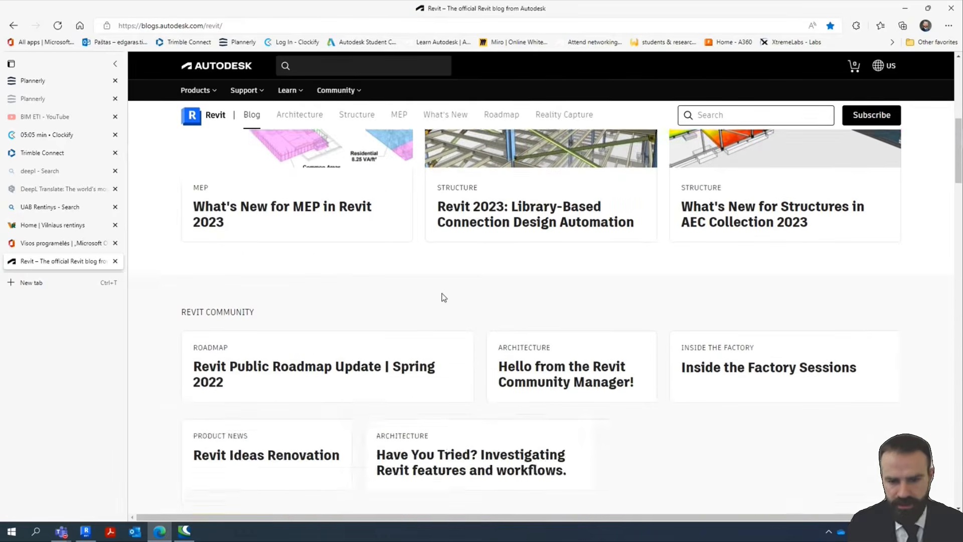
scroll(443, 296, down, 5)
scroll(444, 297, down, 14)
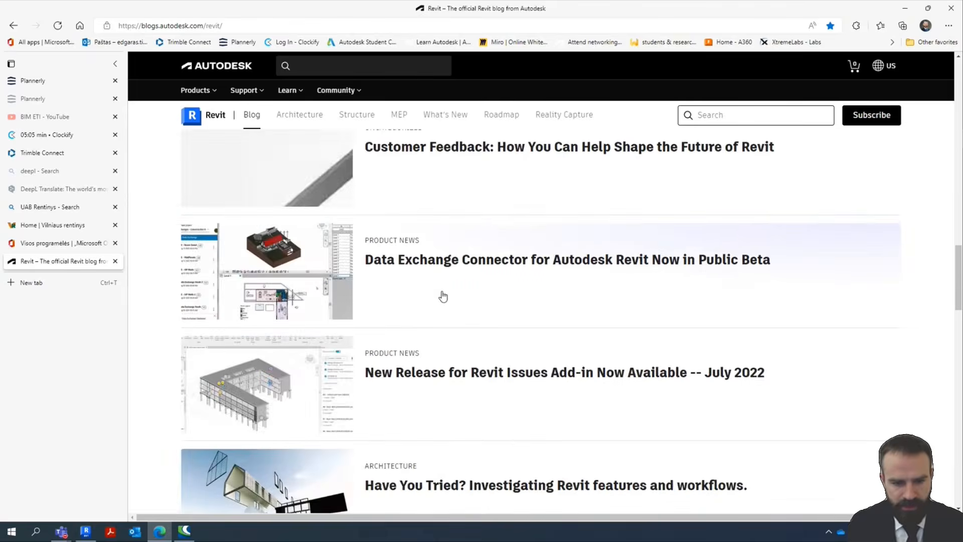
scroll(443, 296, down, 12)
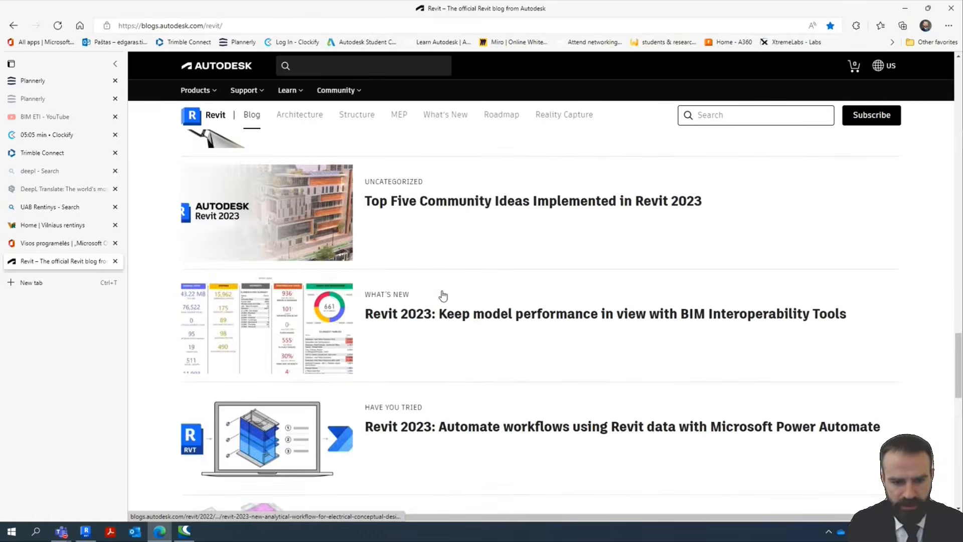
scroll(443, 295, down, 12)
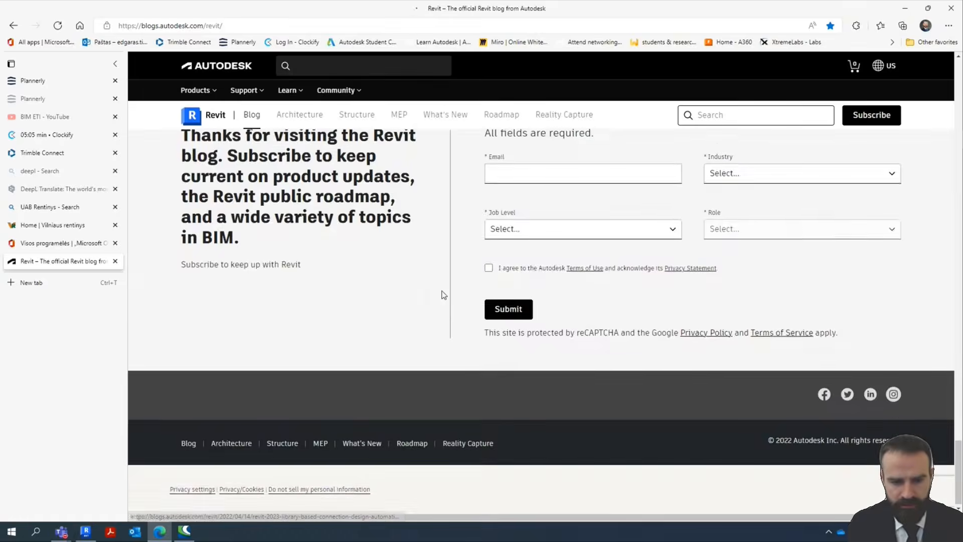
scroll(444, 296, up, 13)
scroll(443, 296, up, 20)
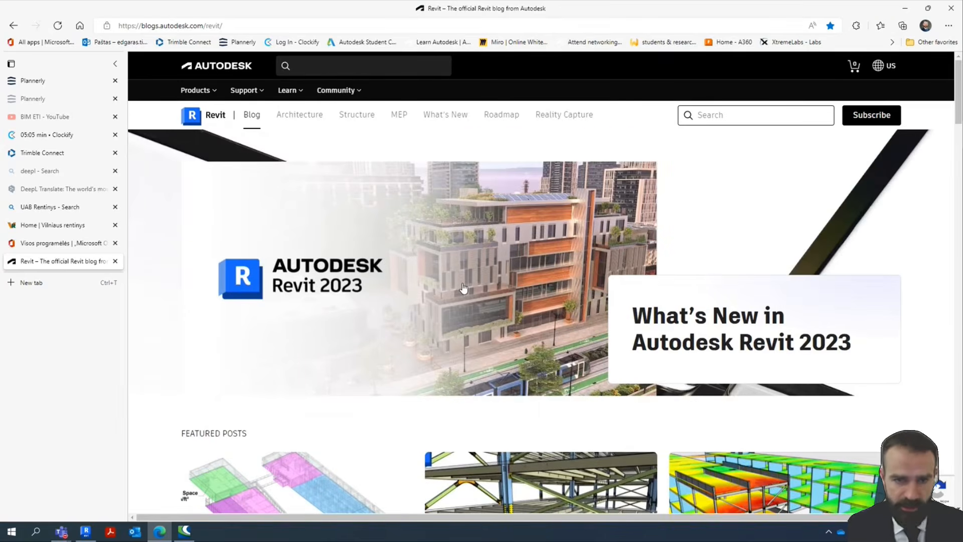
click(301, 118)
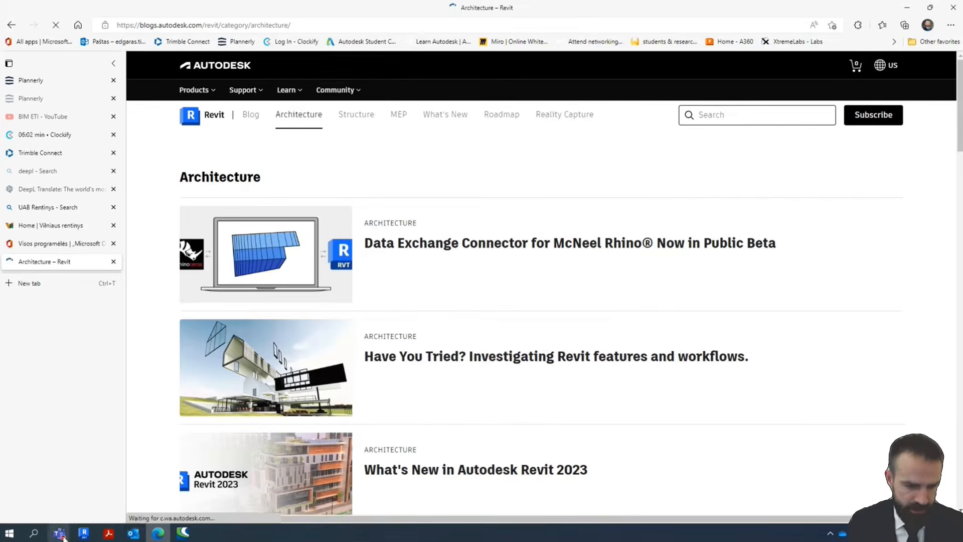
Switch to Revit, bring up the dialog for opening a model, and pause OneDrive syncing for 2 hours.
click(83, 533)
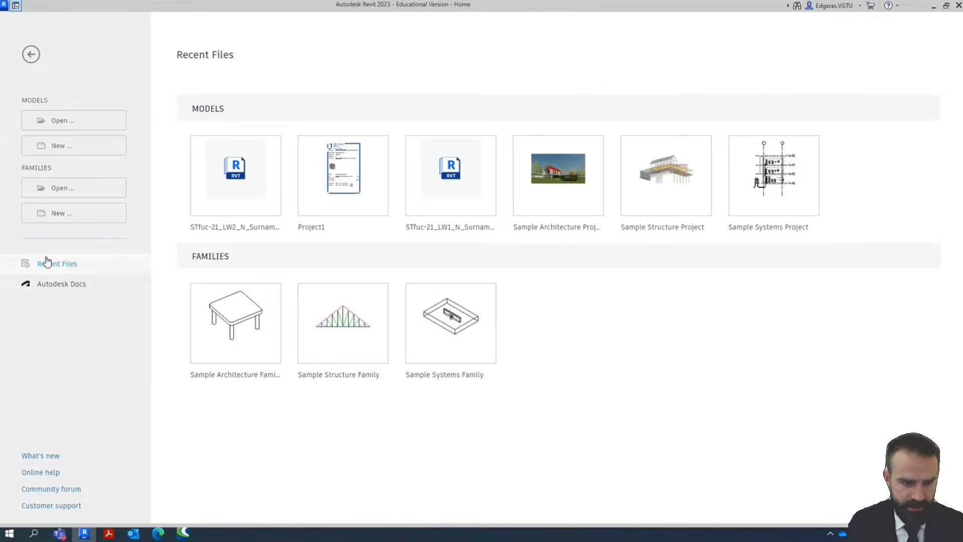
click(103, 120)
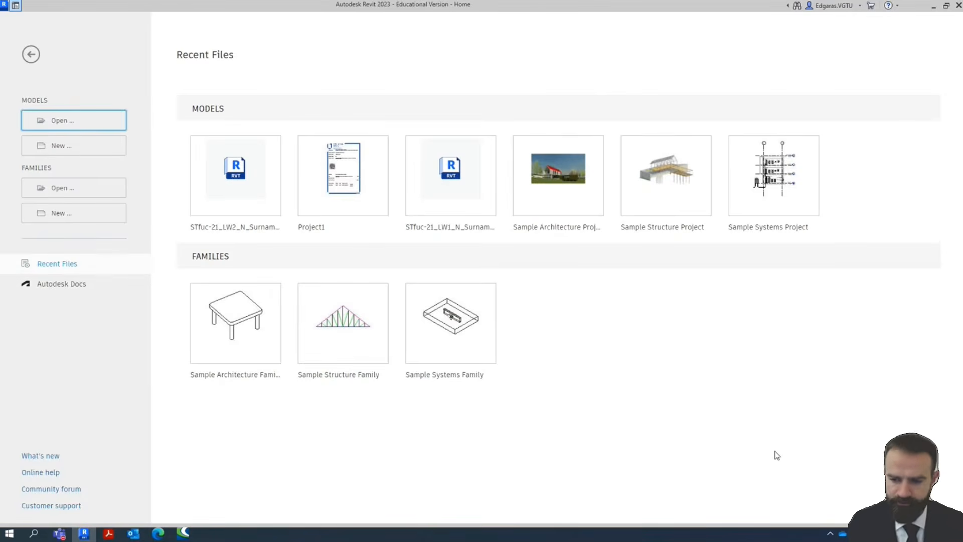
click(844, 536)
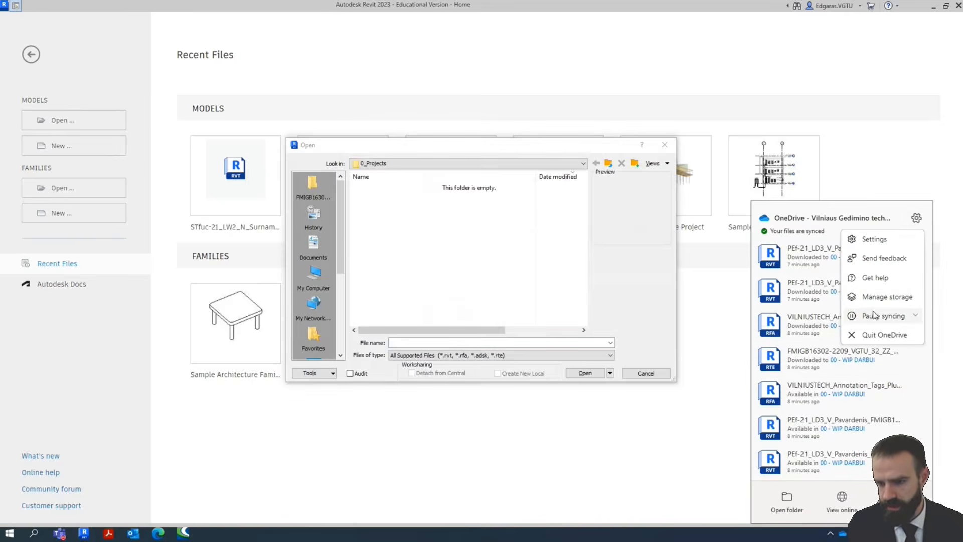
click(855, 318)
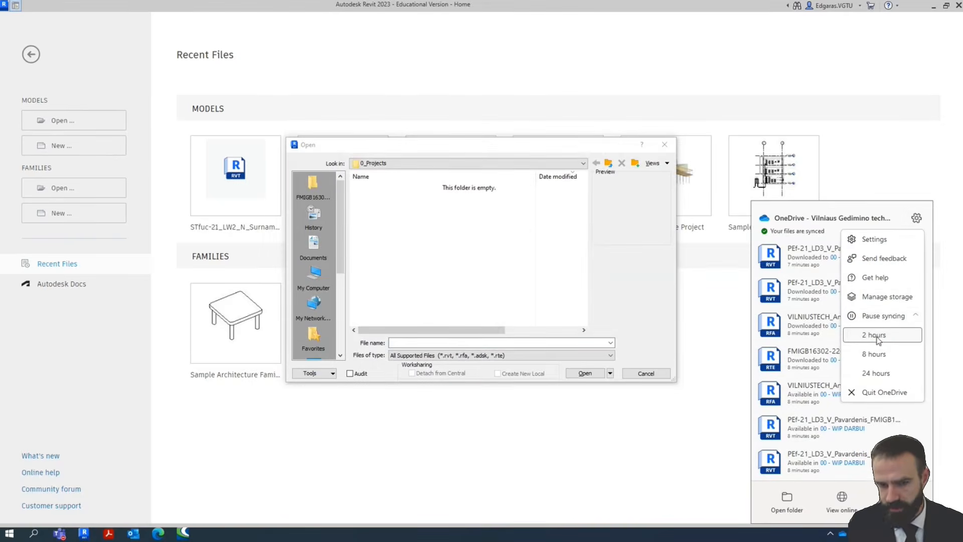
click(878, 336)
Check the project folder shortcut and the folder locations in Revit's Open dialog.
click(454, 207)
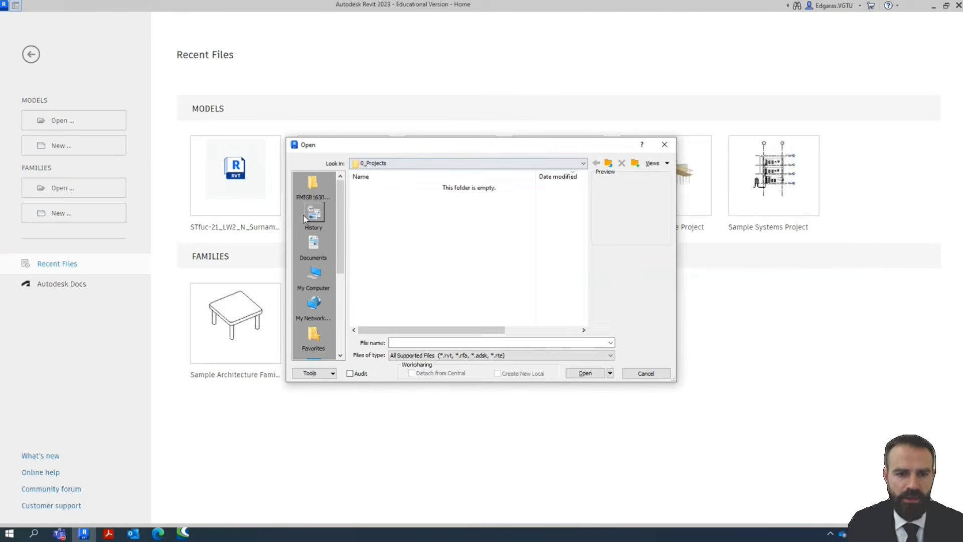
click(312, 187)
click(429, 164)
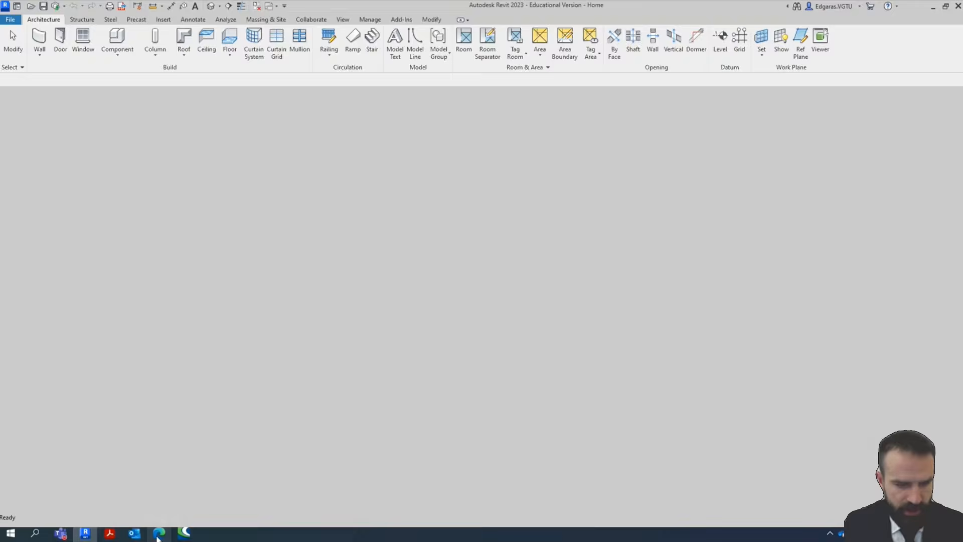
Switch back to the browser and open the Verify board of the FMIGB16302 project in Plannerly.
click(158, 535)
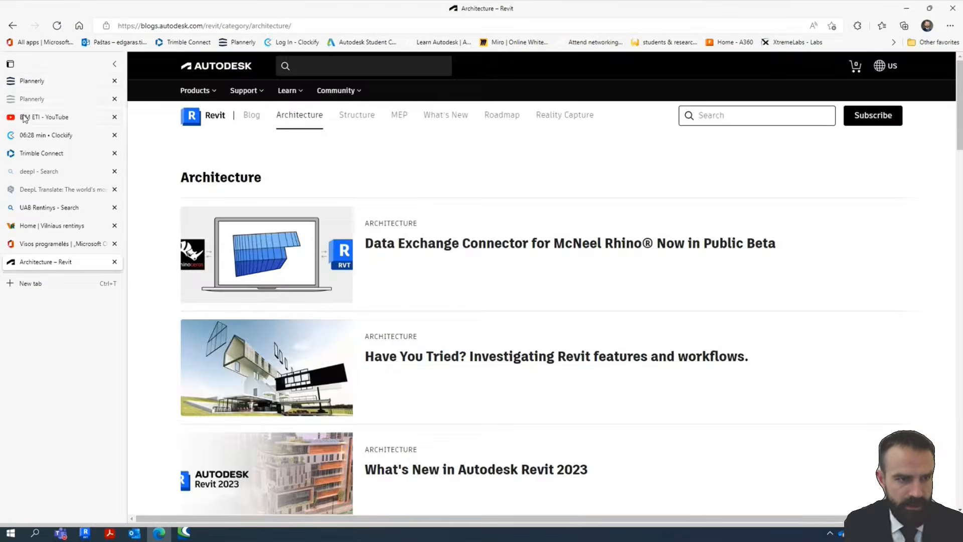
click(32, 81)
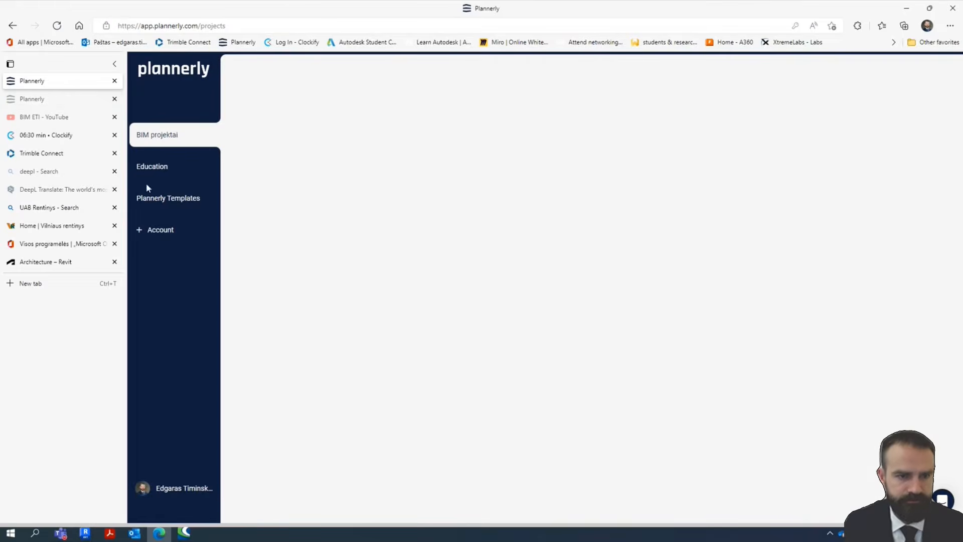
click(42, 99)
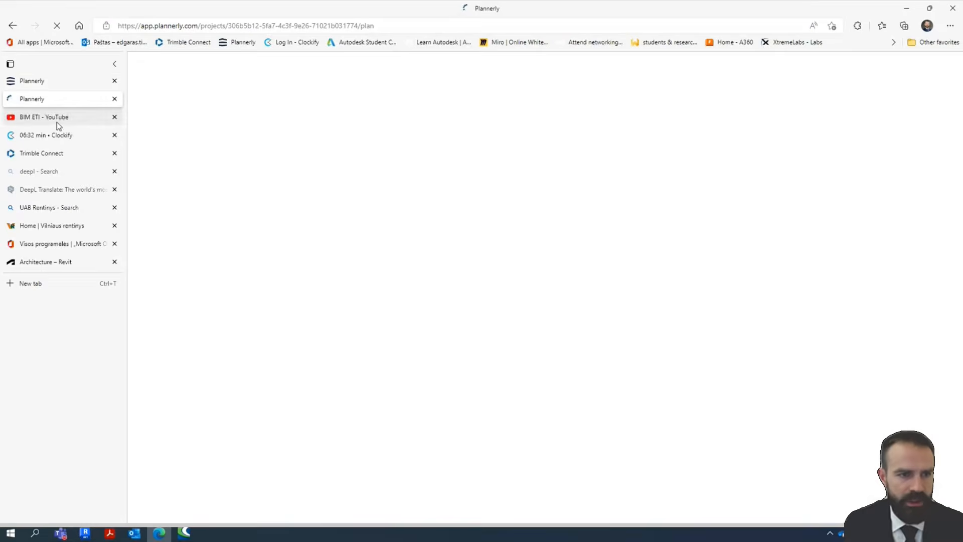
click(32, 81)
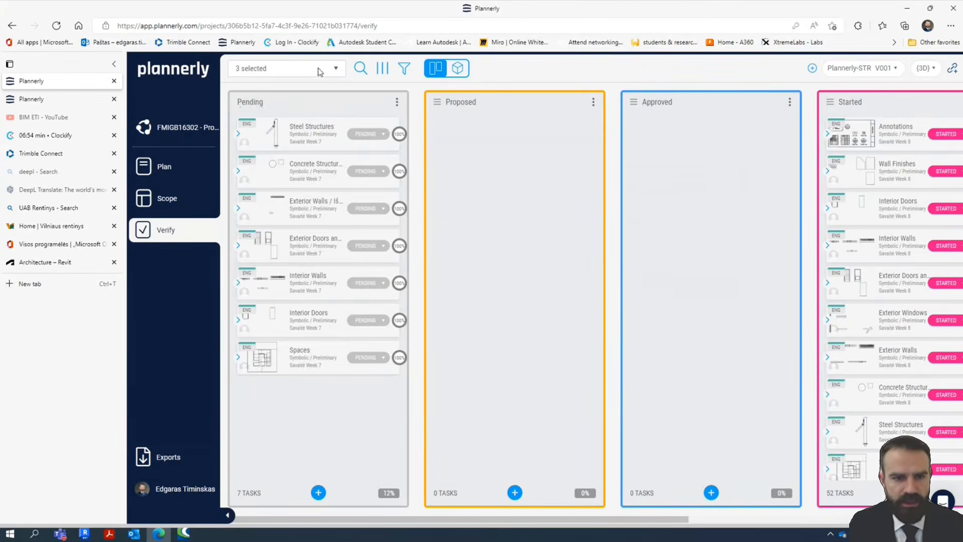
Filter the Verify board to milestone Savaitė Week 9 only, deselecting Weeks 6, 7 and 8.
click(319, 72)
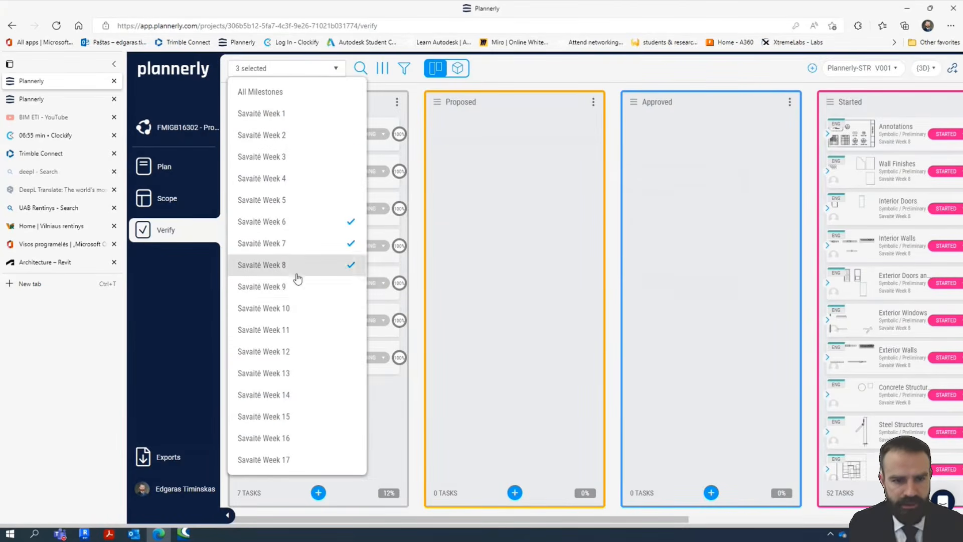
click(309, 290)
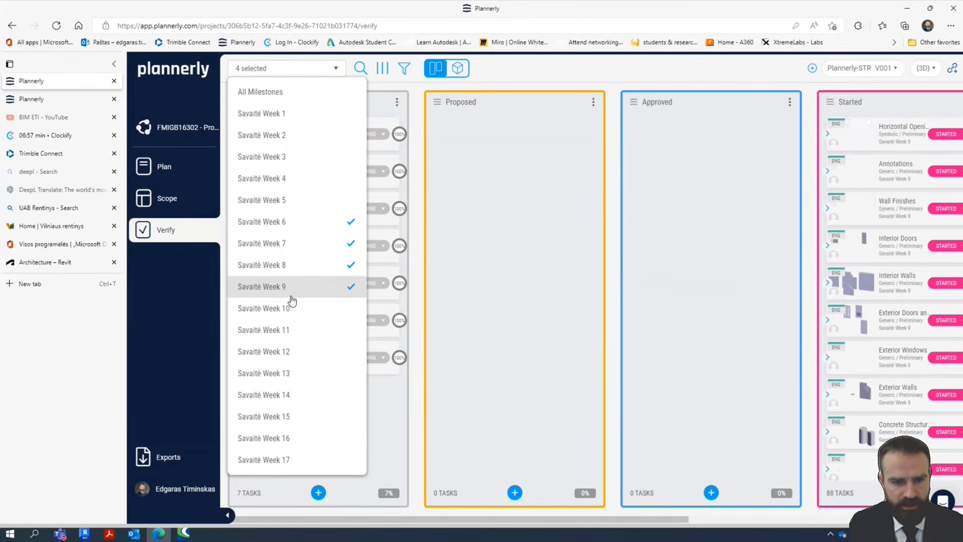
click(316, 264)
click(318, 244)
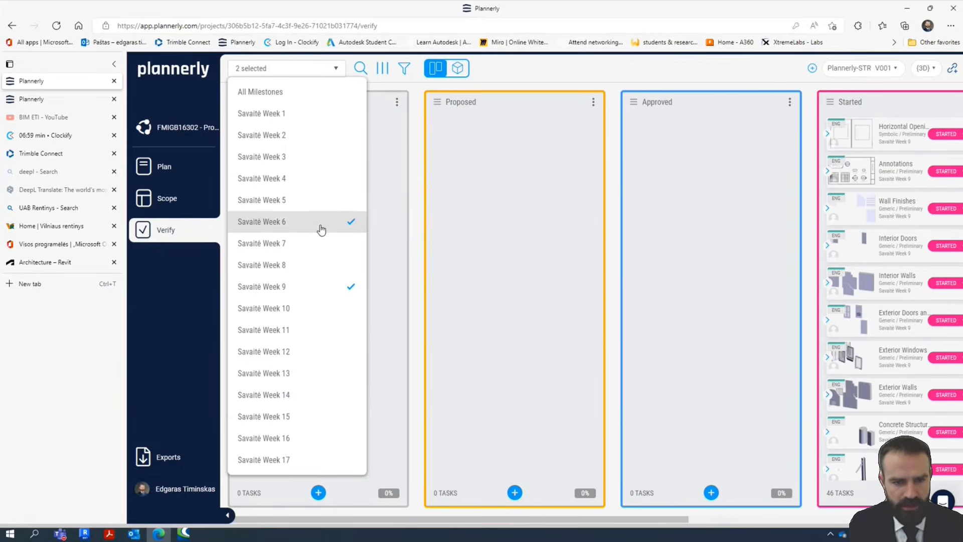
click(318, 222)
click(626, 85)
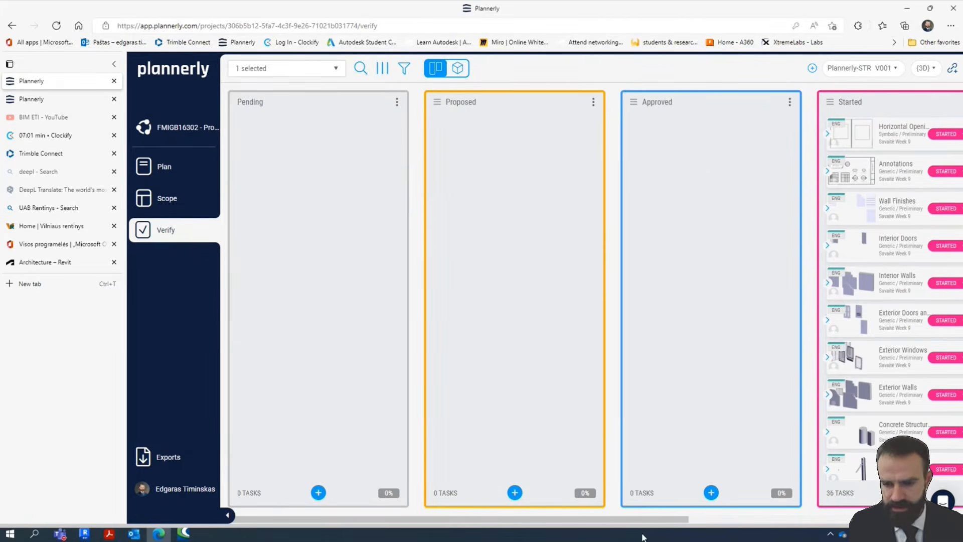
Examine the task count and the list of Week 9 tasks in the Started column.
scroll(649, 518, right, 10)
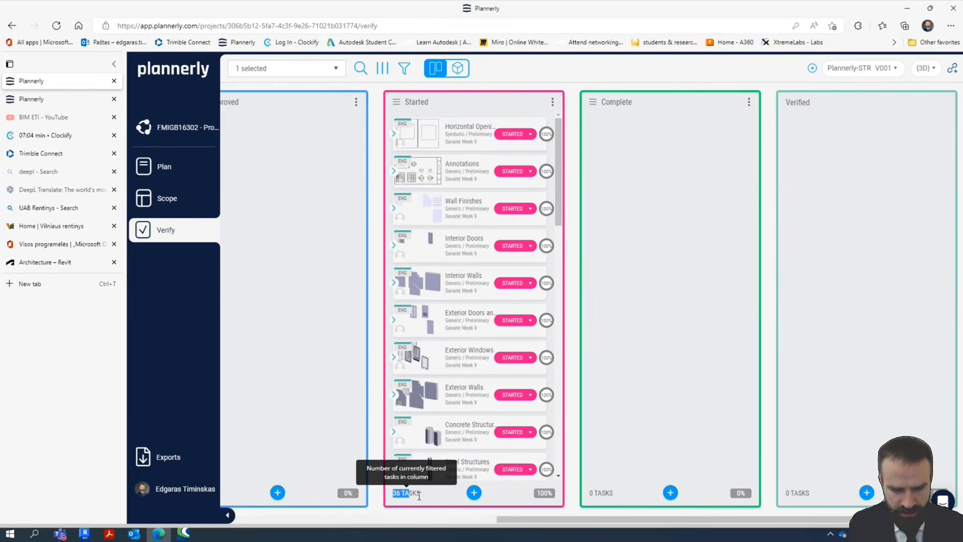
drag(419, 495, 422, 496)
scroll(446, 336, down, 4)
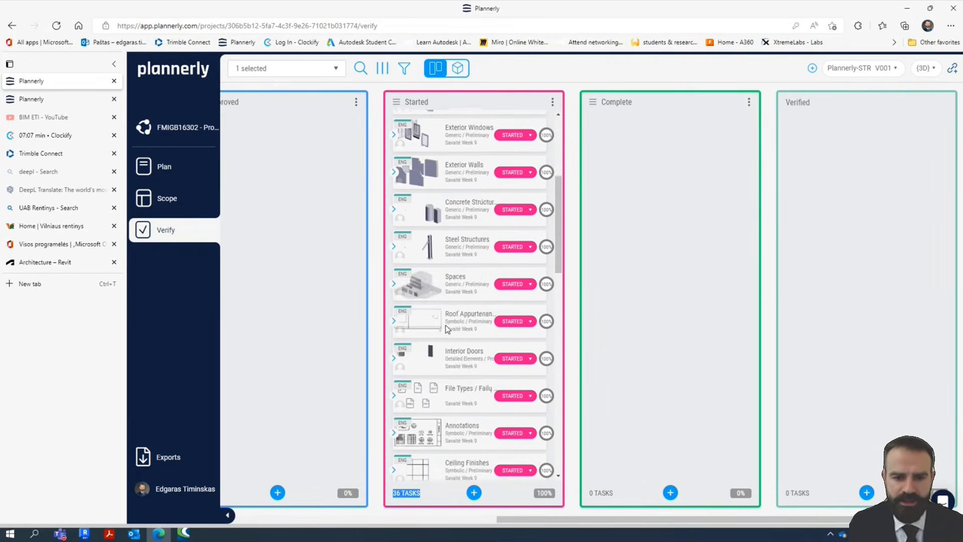
scroll(446, 326, down, 8)
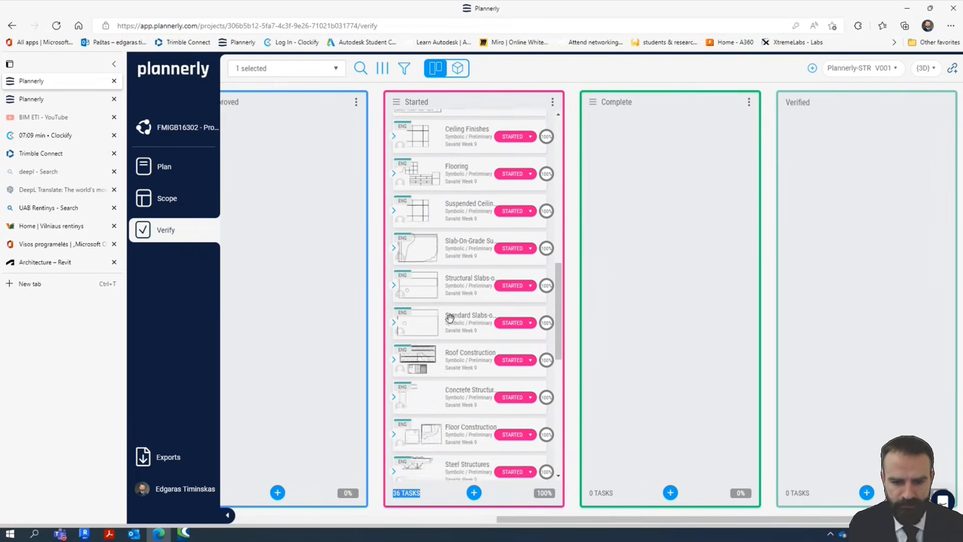
scroll(450, 317, up, 10)
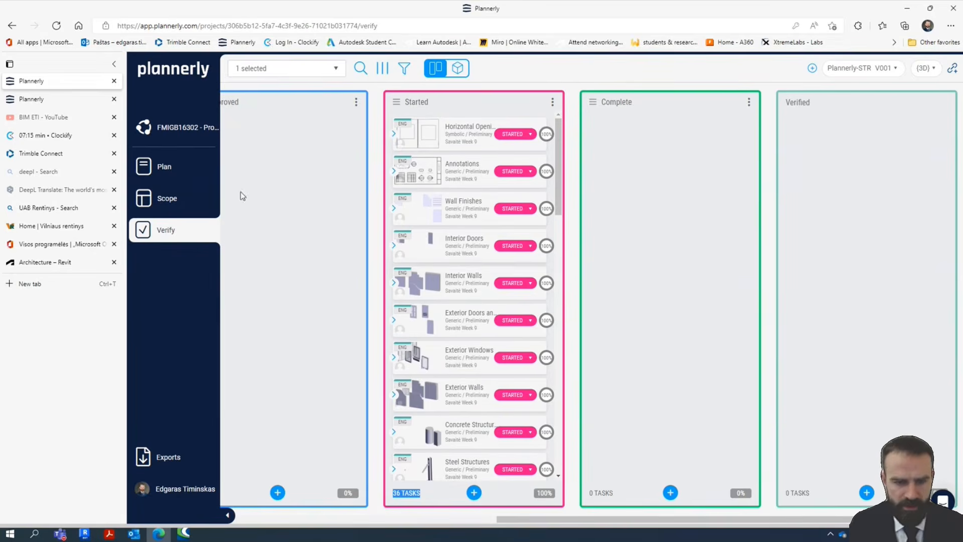
Open the project's Scope view, clear all of its filters and collapse the navigation sidebar.
click(176, 167)
click(176, 197)
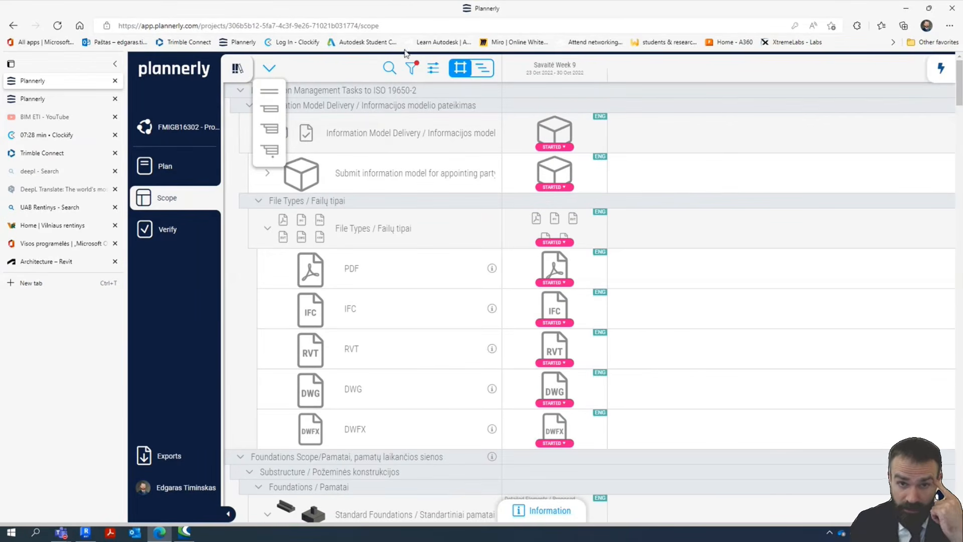
click(411, 71)
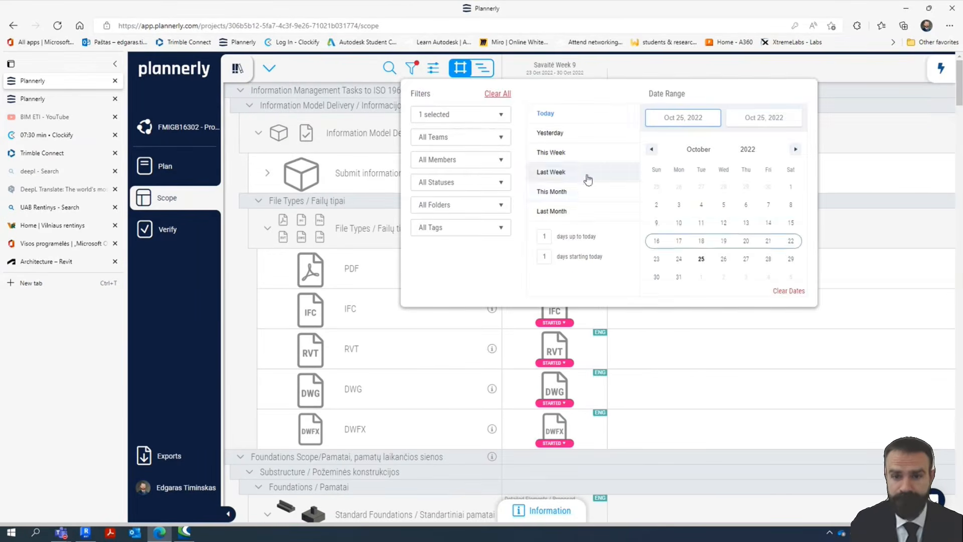
click(498, 93)
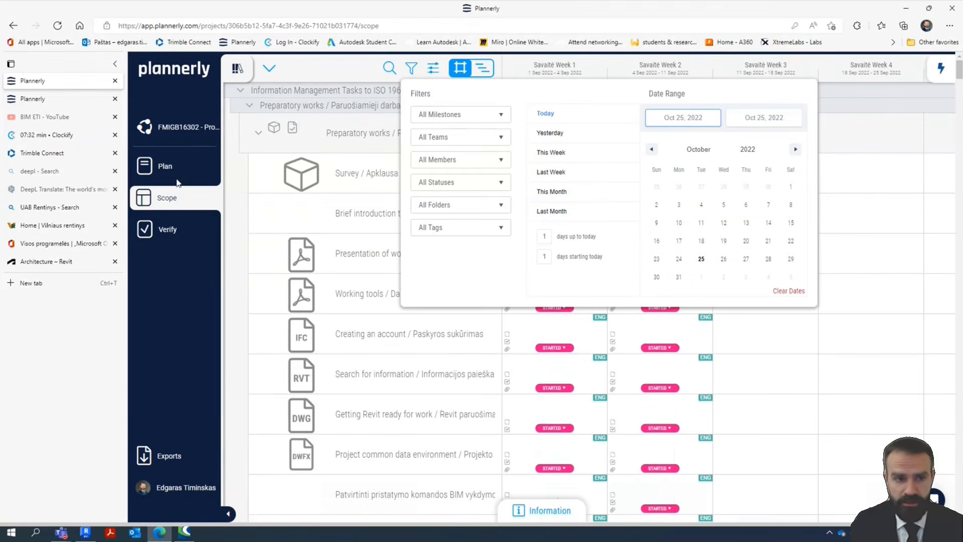
click(226, 514)
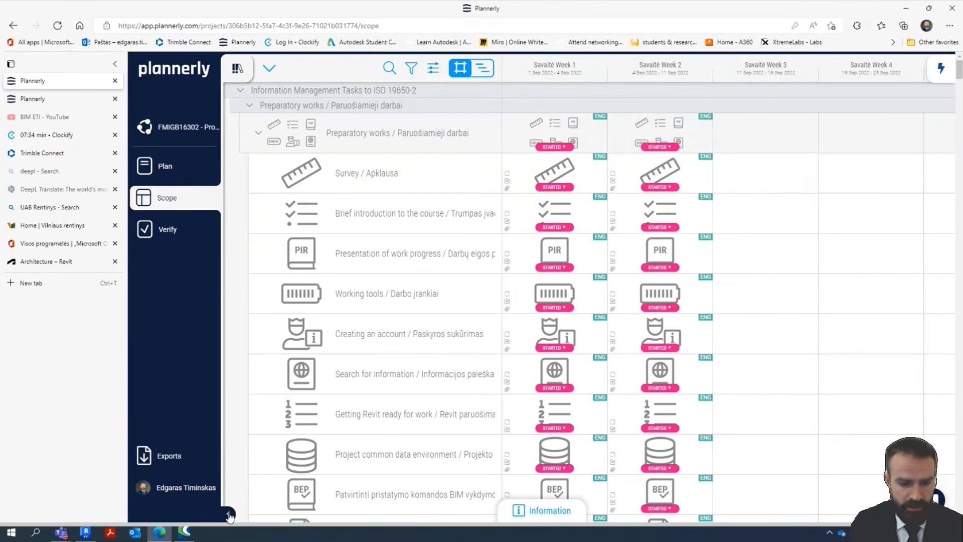
click(226, 514)
Enable Classification Codes in the scope matrix and collapse the L1 Site plan and L2 Foundations Scope groups.
scroll(898, 336, down, 20)
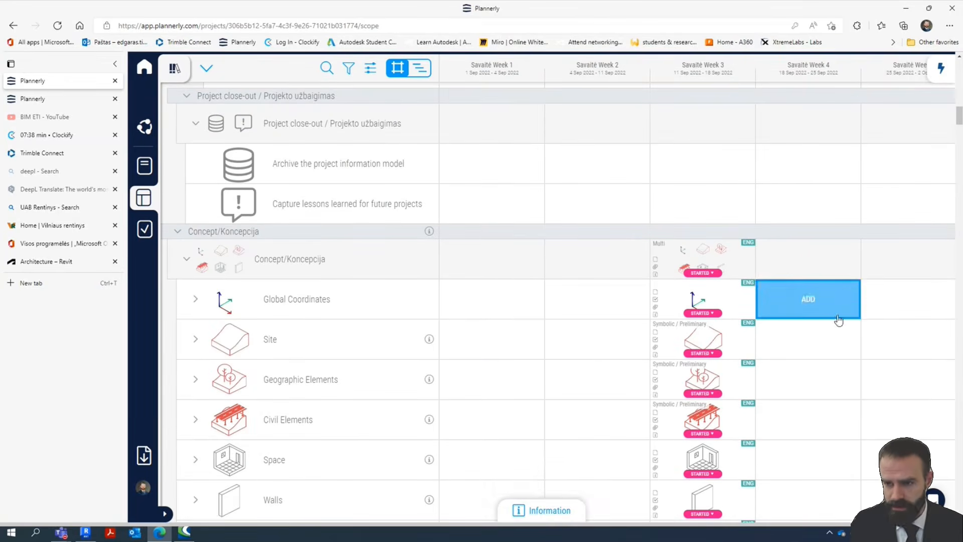
scroll(895, 335, right, 6)
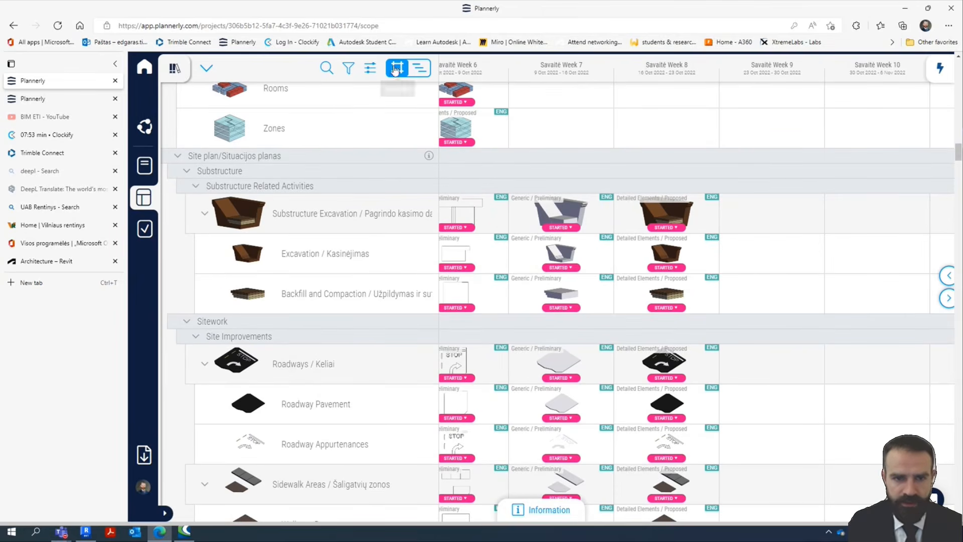
click(371, 70)
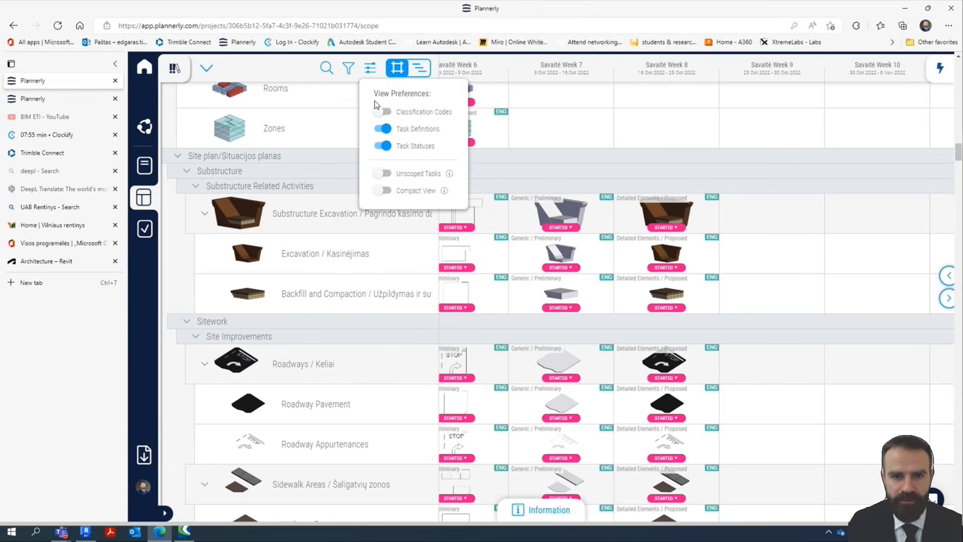
click(384, 112)
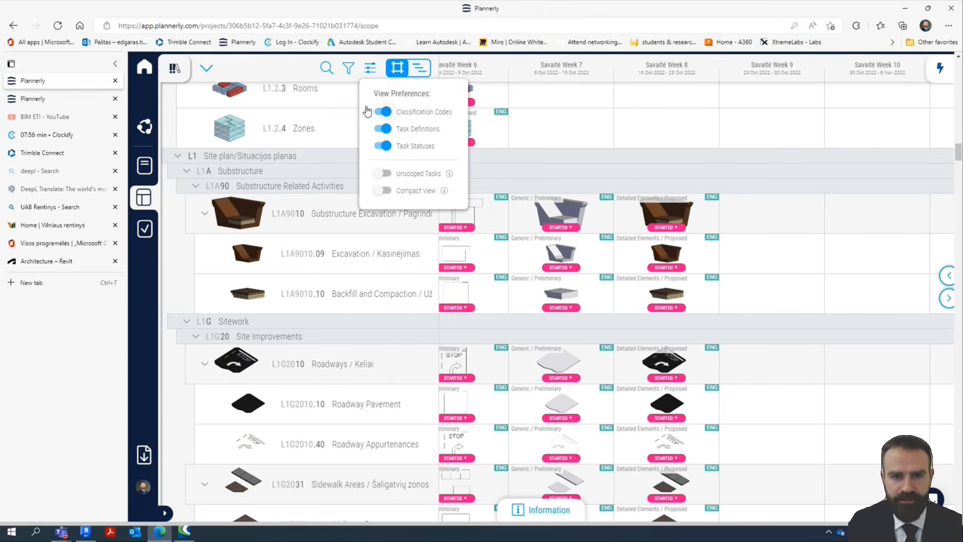
click(294, 70)
click(177, 155)
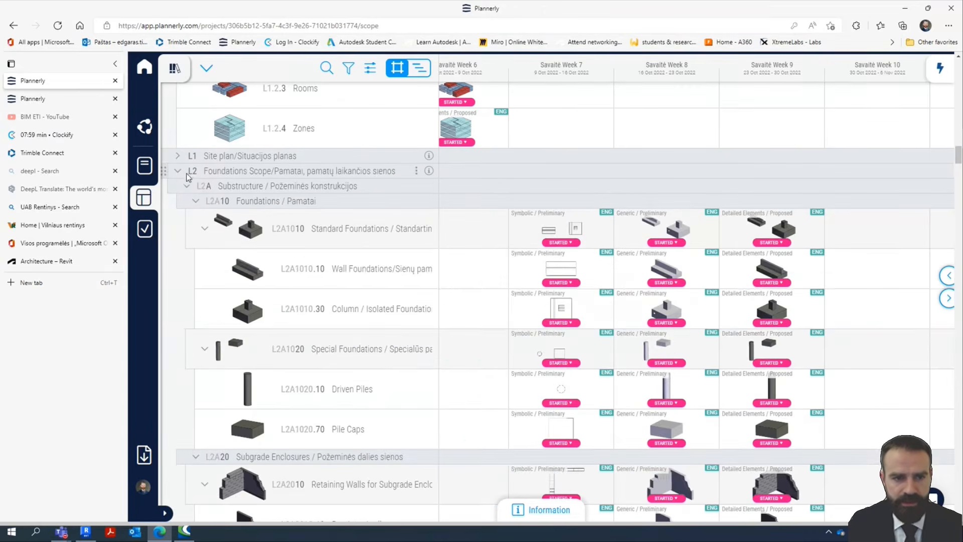
click(178, 170)
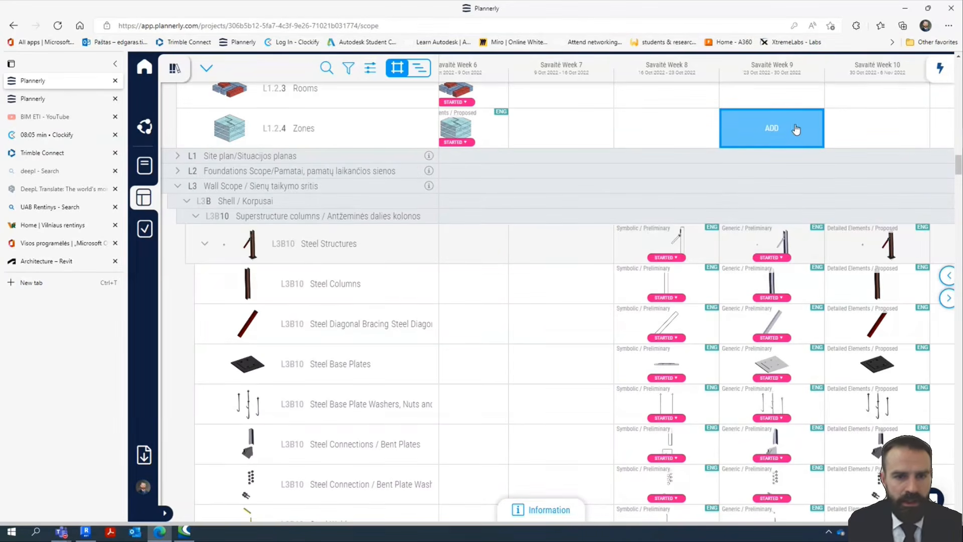
Collapse the L2A Substructure, L2L2 Wall Scope and L2Z General subgroups inside L2 Foundations Scope, leaving the L2 group itself collapsed.
click(178, 171)
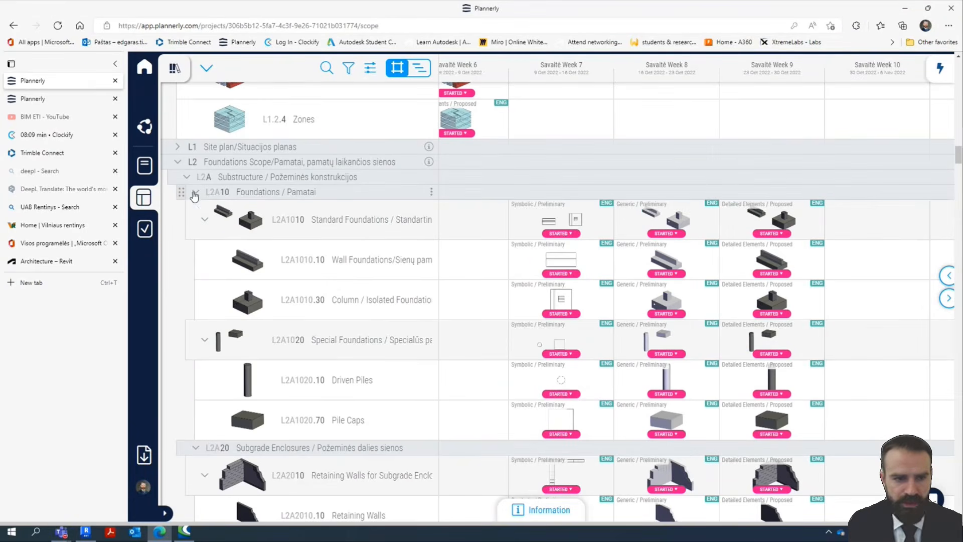
click(186, 179)
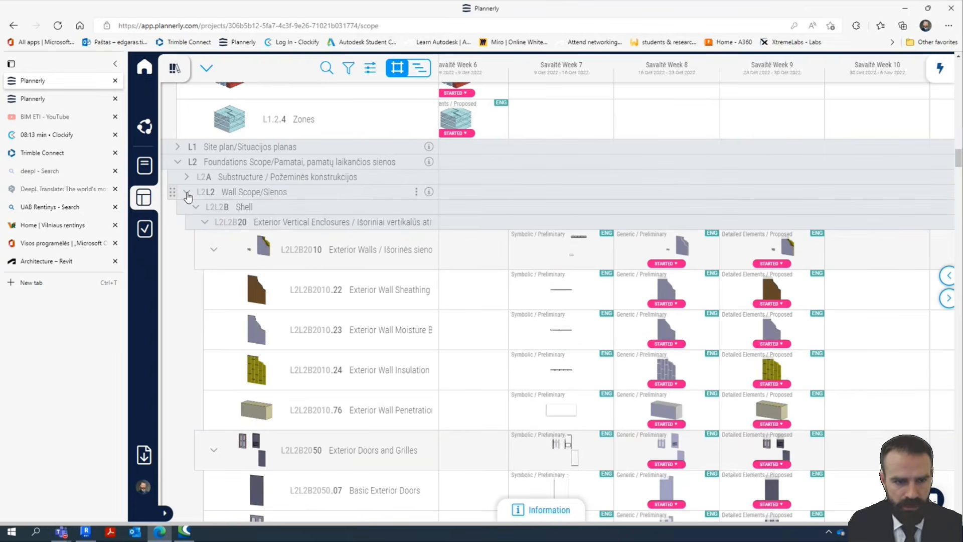
click(187, 193)
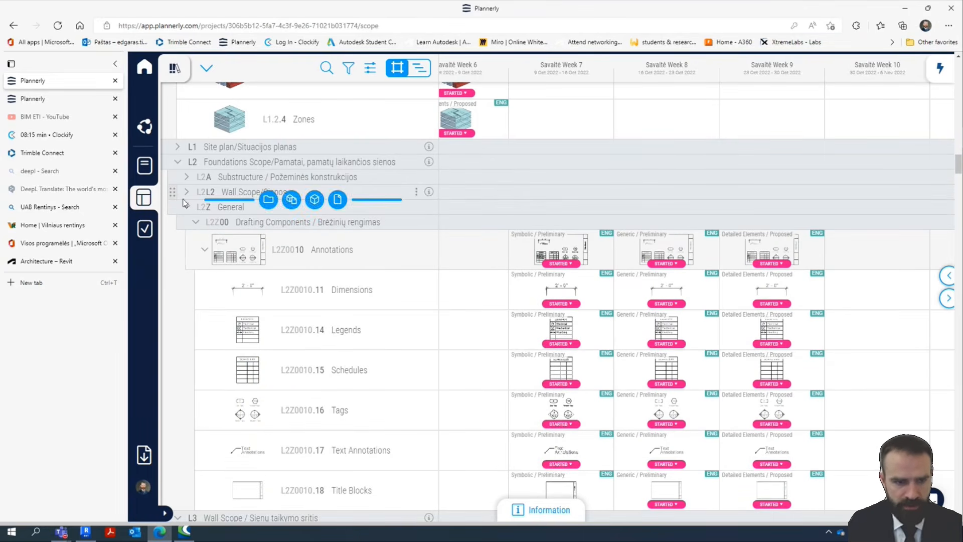
click(186, 208)
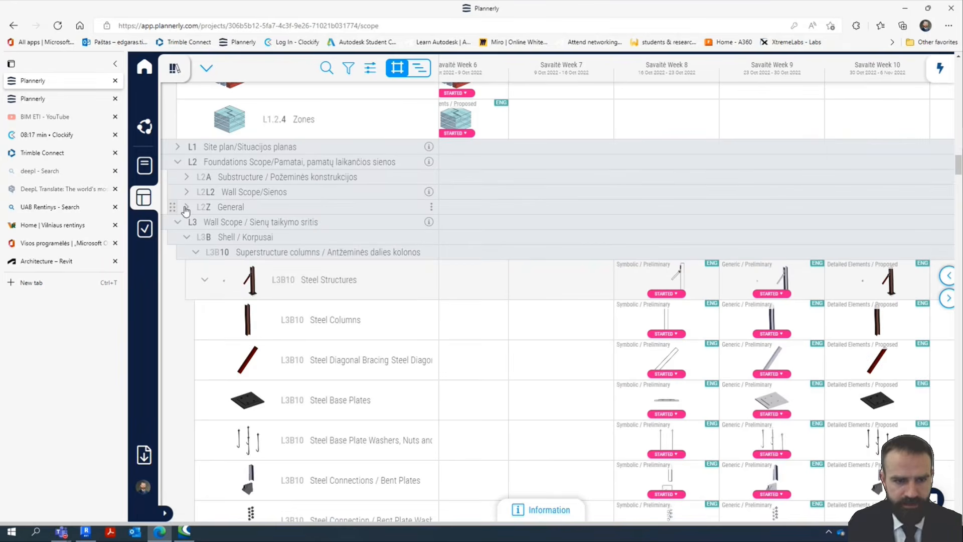
click(178, 163)
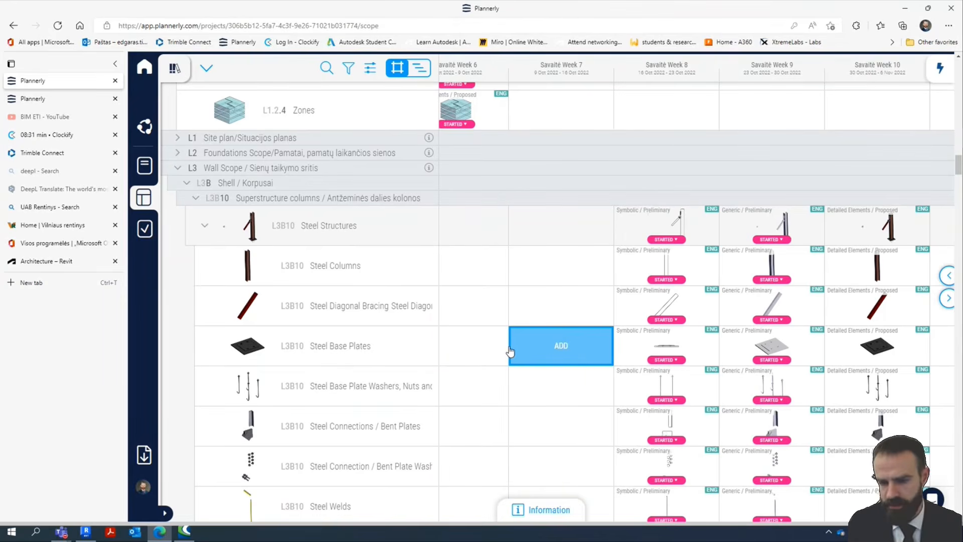
Examine the L3 Wall Scope elements from Steel Structures through Interiors, Spaces and Annotations across Weeks 8 to 10.
scroll(531, 391, down, 8)
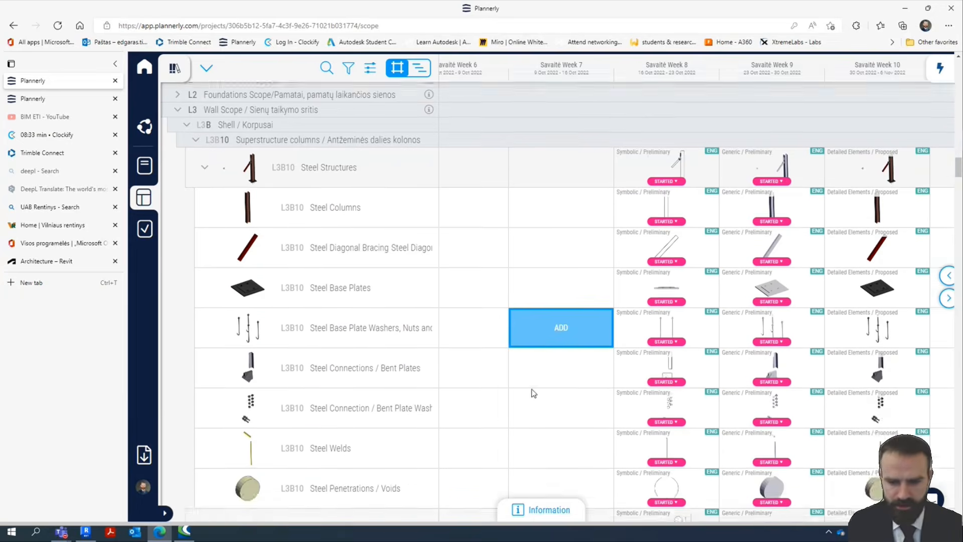
scroll(590, 328, down, 3)
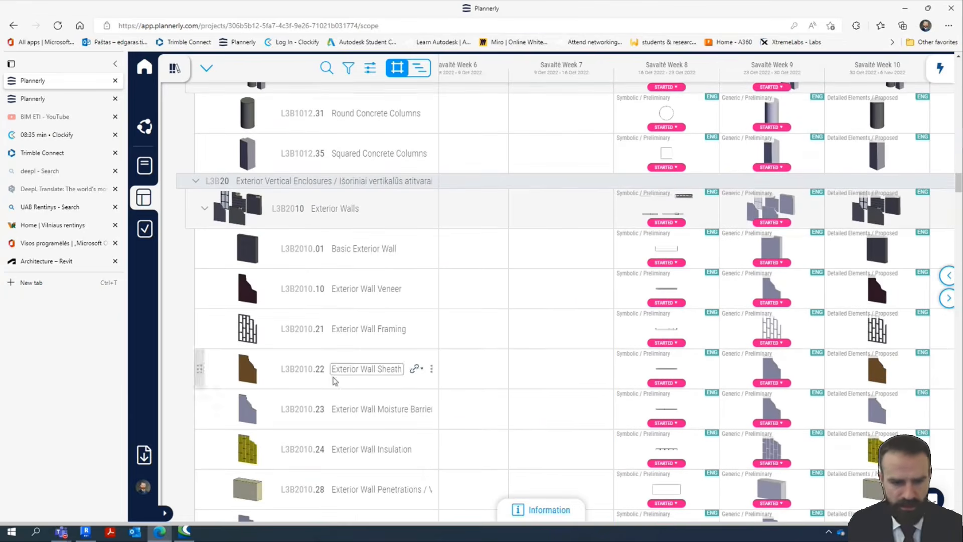
scroll(349, 363, down, 8)
scroll(350, 363, down, 20)
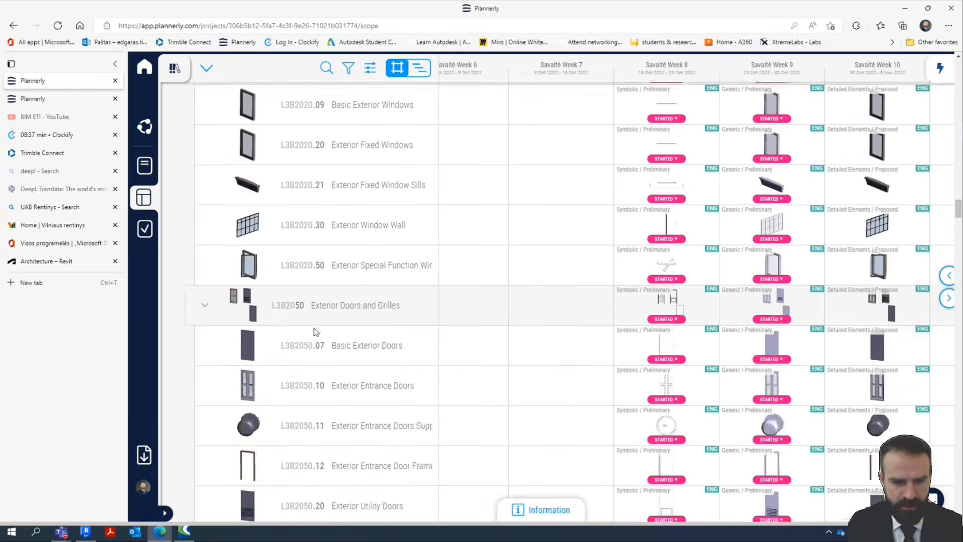
scroll(317, 334, down, 8)
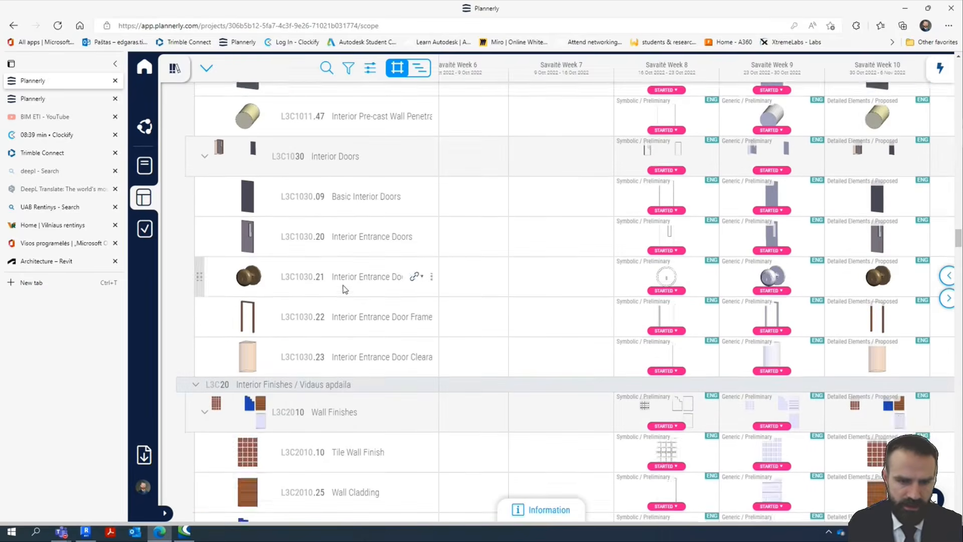
scroll(331, 261, up, 6)
scroll(328, 321, down, 4)
scroll(329, 321, down, 8)
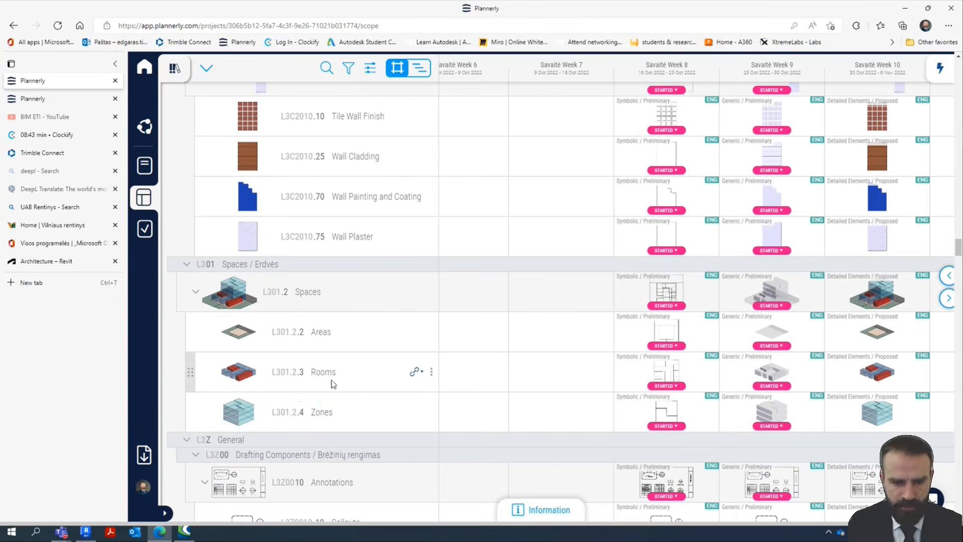
scroll(390, 347, down, 2)
scroll(389, 347, down, 5)
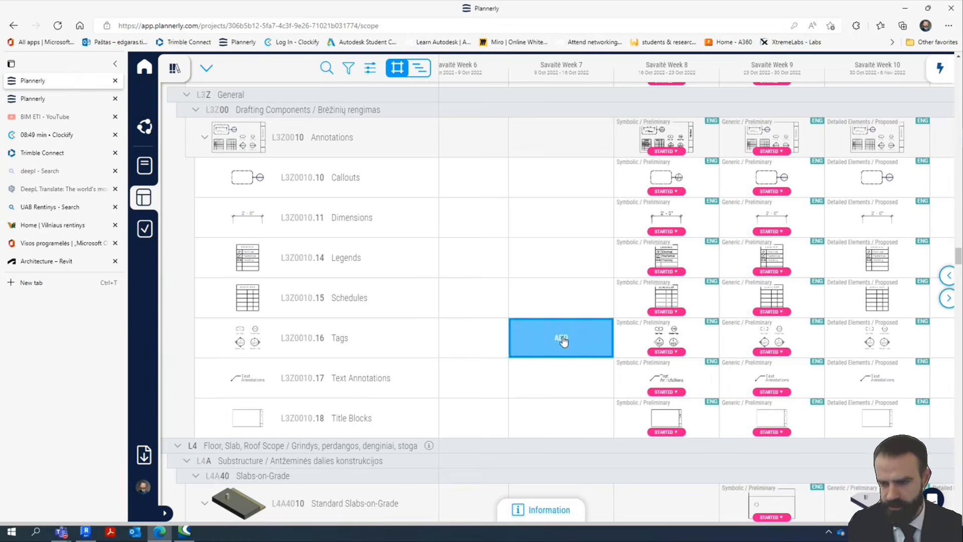
scroll(890, 255, up, 2)
scroll(891, 255, up, 15)
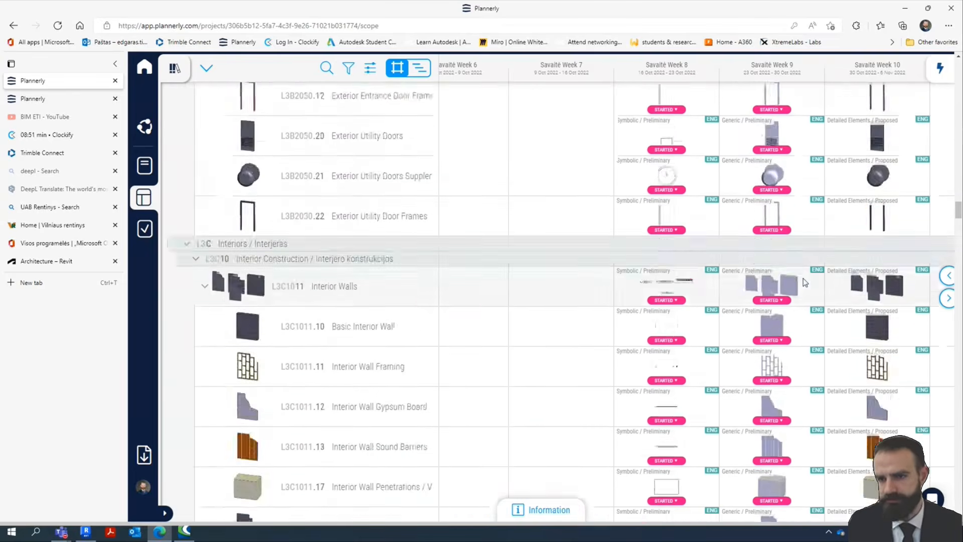
scroll(805, 283, up, 12)
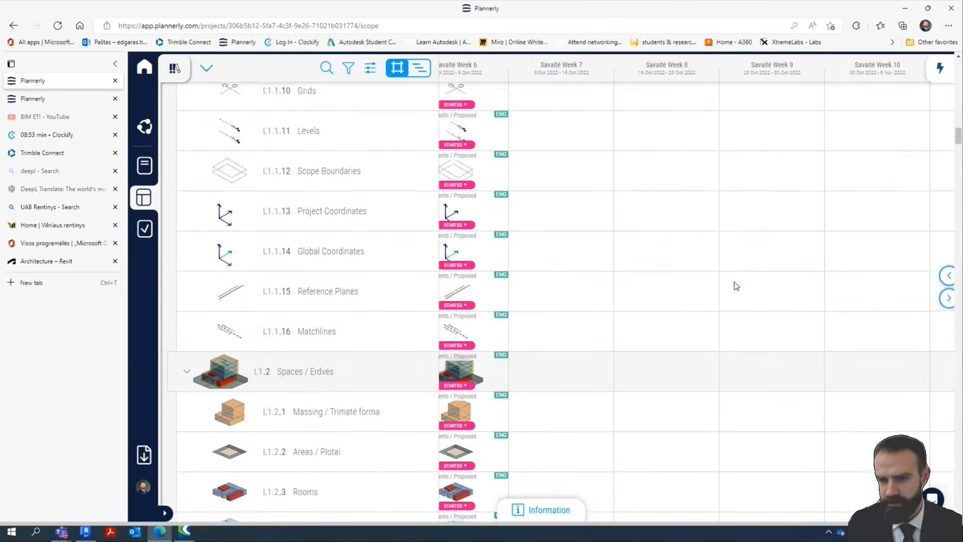
Expand L2 Foundations Scope to view its subgroups, and collapse it again.
scroll(742, 293, down, 5)
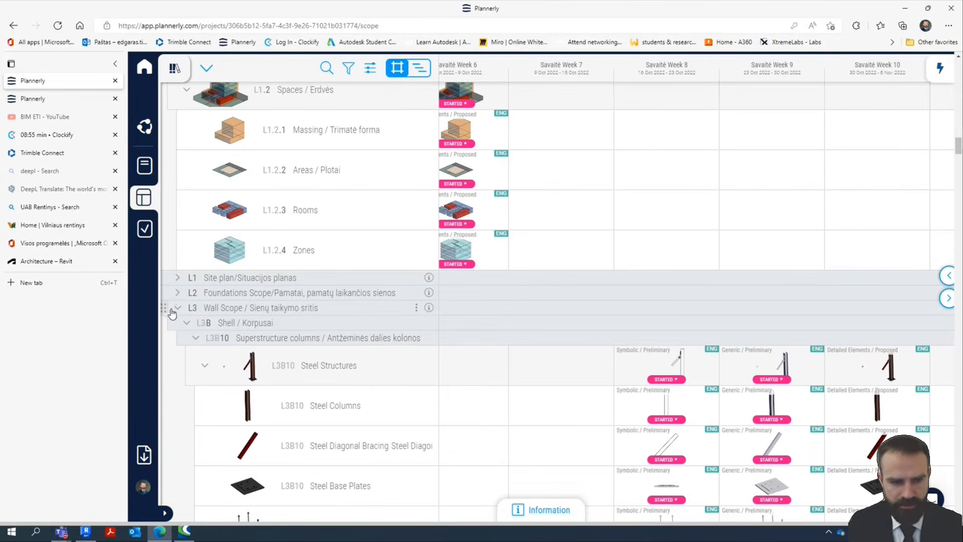
click(178, 293)
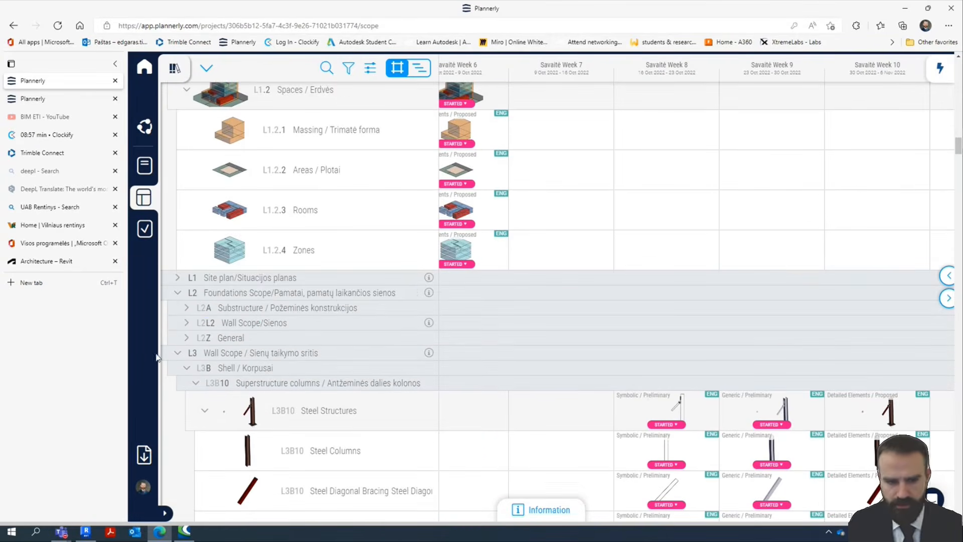
click(178, 294)
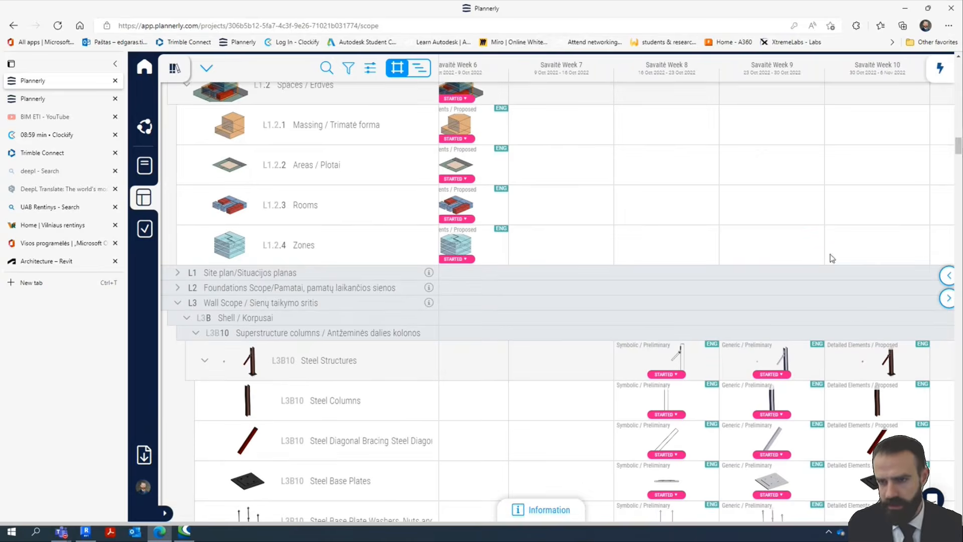
Review the Week 10 levels of the L3 Wall Scope and the L4 Floor, Slab, Roof Scope elements through to Annotations.
scroll(822, 258, down, 6)
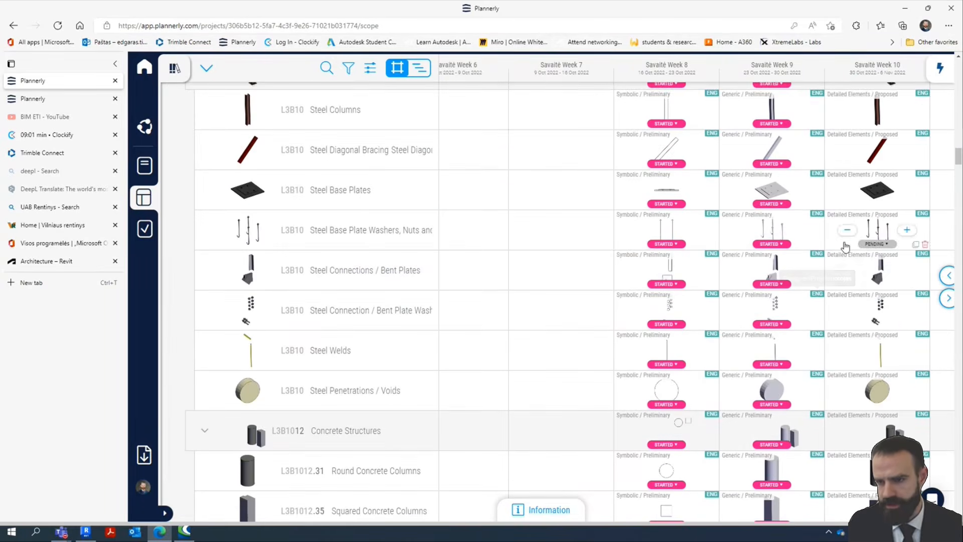
scroll(871, 276, down, 10)
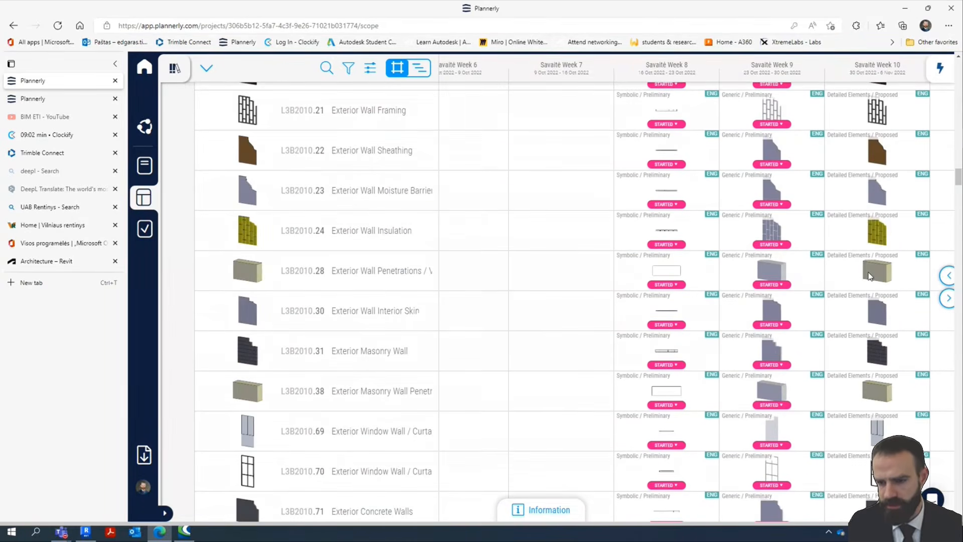
scroll(870, 276, down, 15)
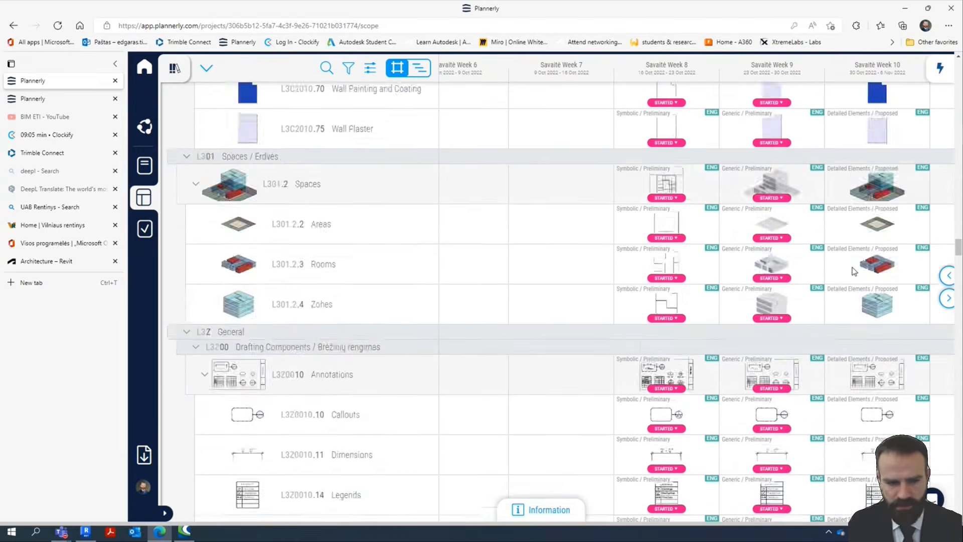
scroll(854, 271, down, 15)
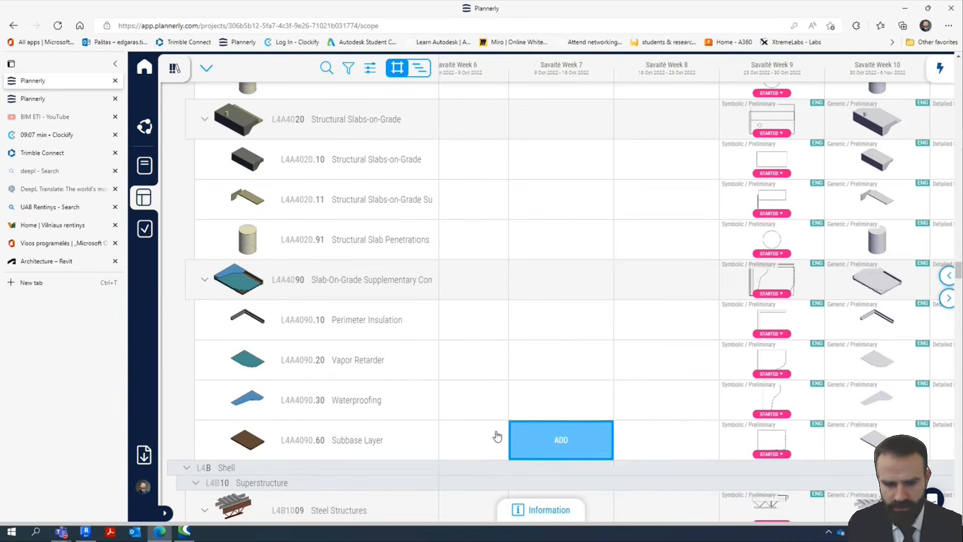
scroll(221, 325, up, 10)
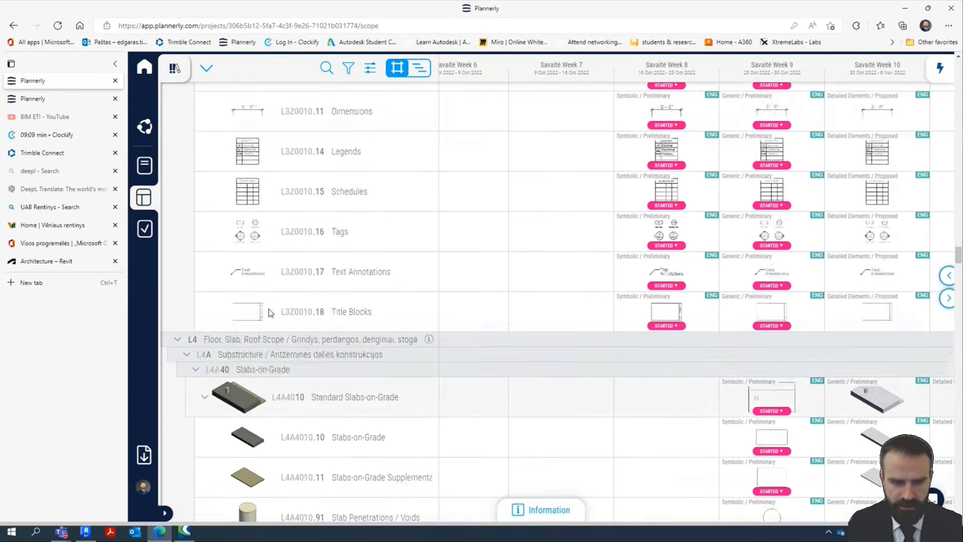
scroll(271, 312, up, 5)
scroll(301, 316, down, 13)
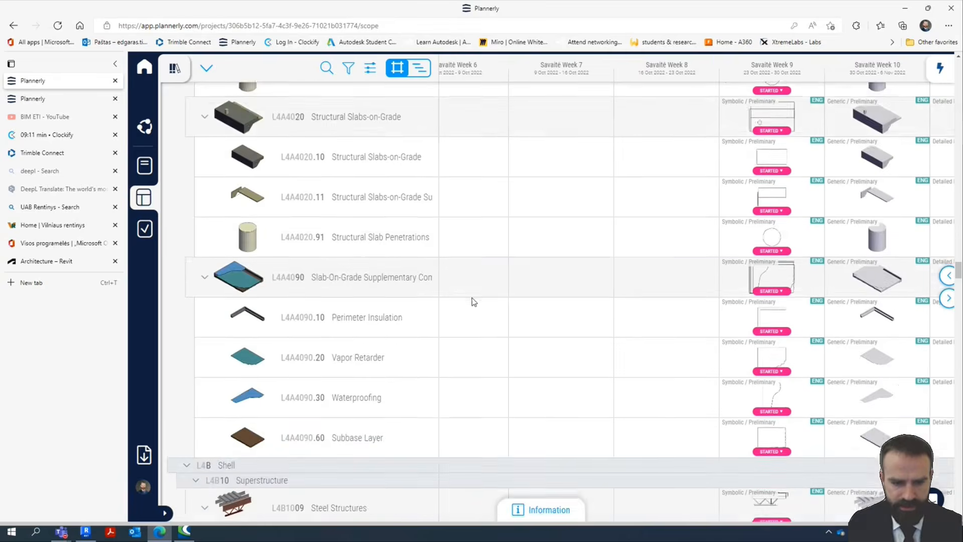
scroll(474, 301, down, 15)
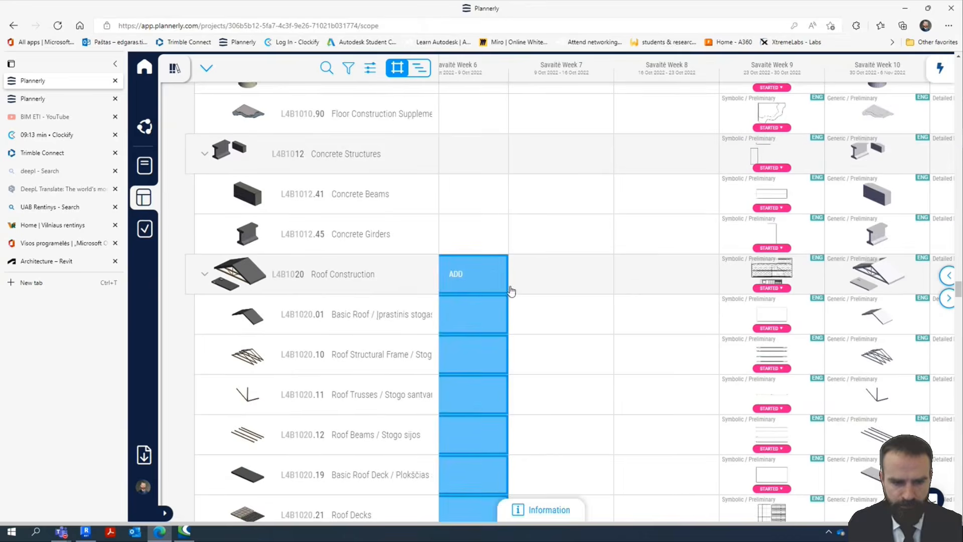
scroll(510, 291, down, 15)
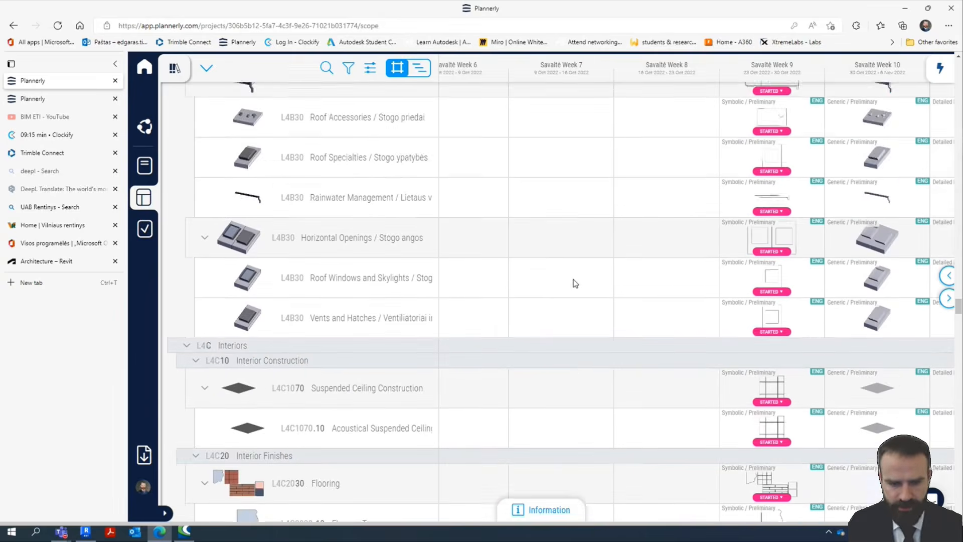
scroll(575, 283, down, 15)
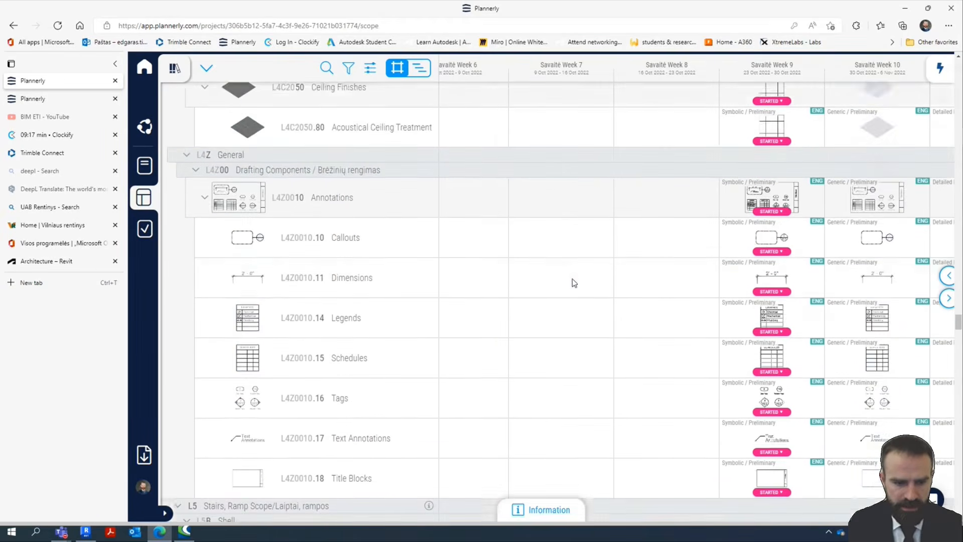
Examine the L5 Stairs, Ramp Scope elements and their development levels from Week 10 to Week 12.
scroll(575, 283, down, 15)
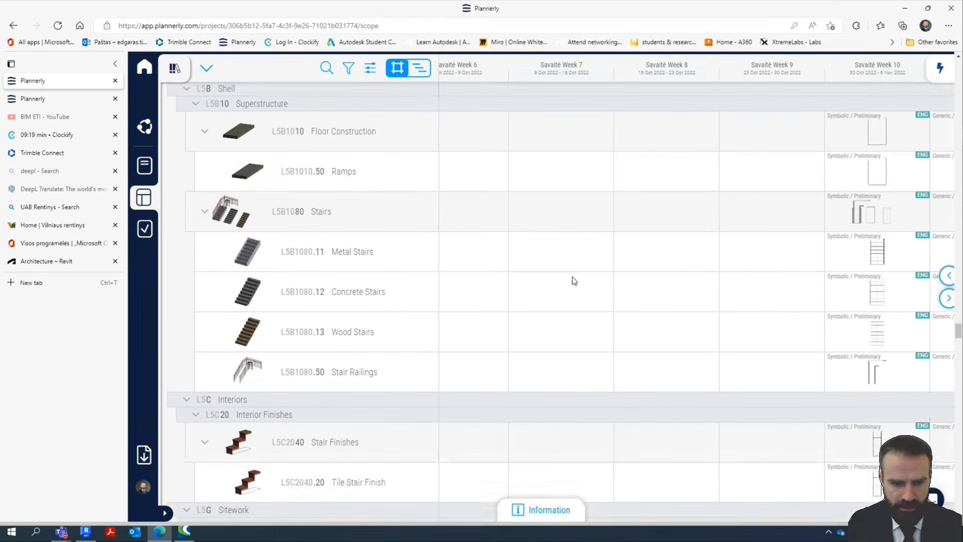
scroll(574, 281, up, 2)
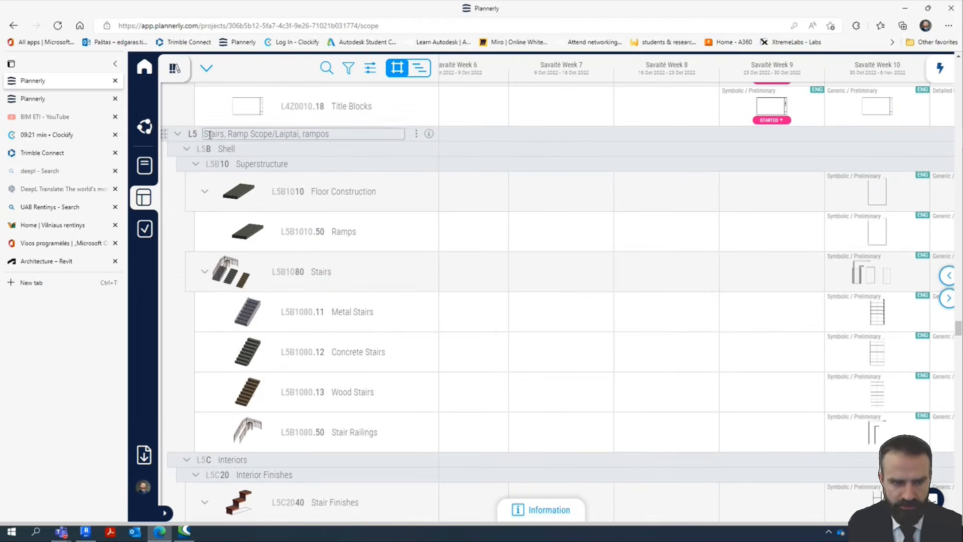
scroll(299, 271, down, 15)
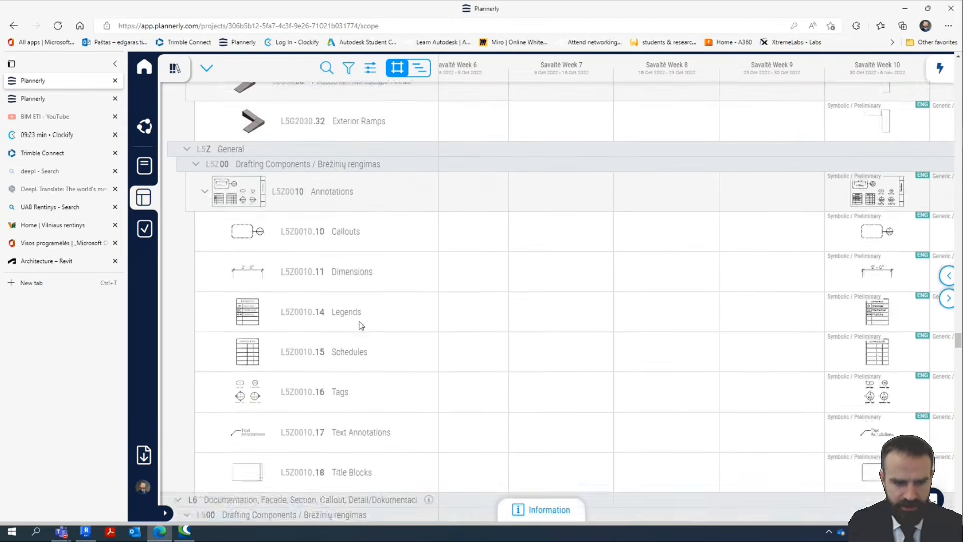
scroll(358, 324, up, 7)
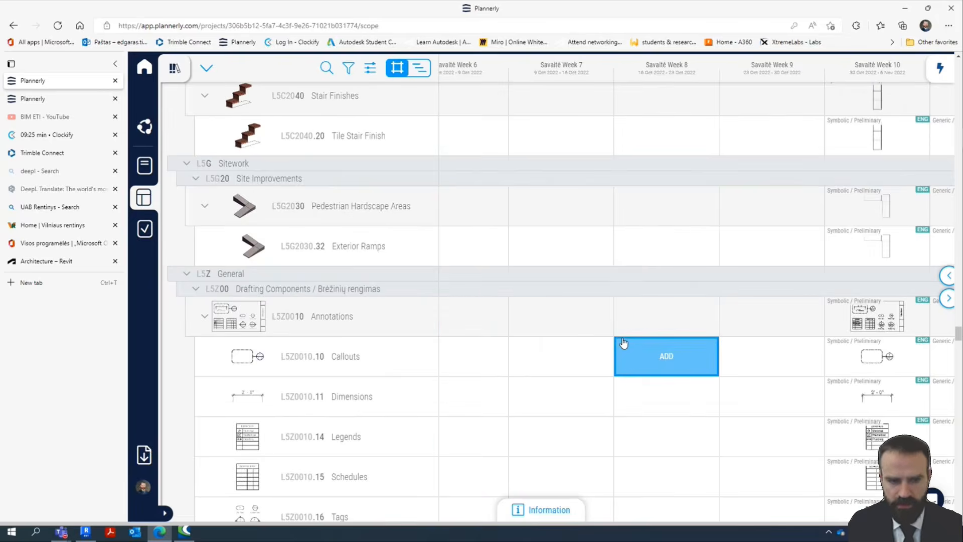
scroll(570, 379, right, 5)
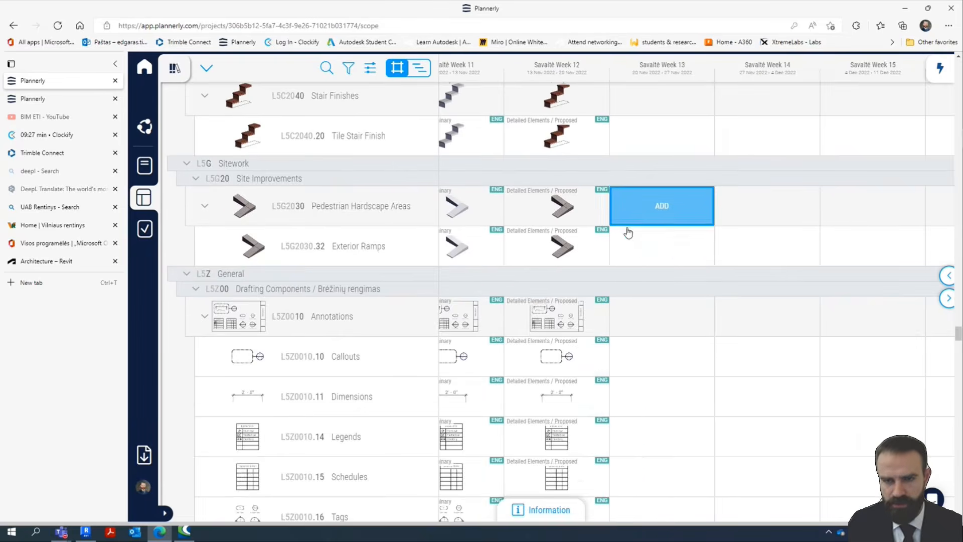
scroll(602, 223, up, 4)
scroll(602, 223, up, 1)
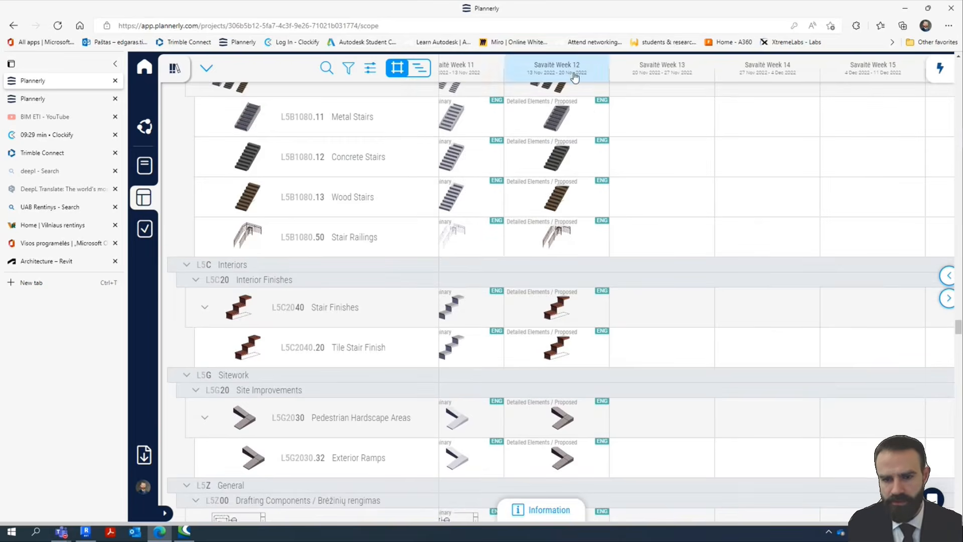
scroll(638, 369, down, 6)
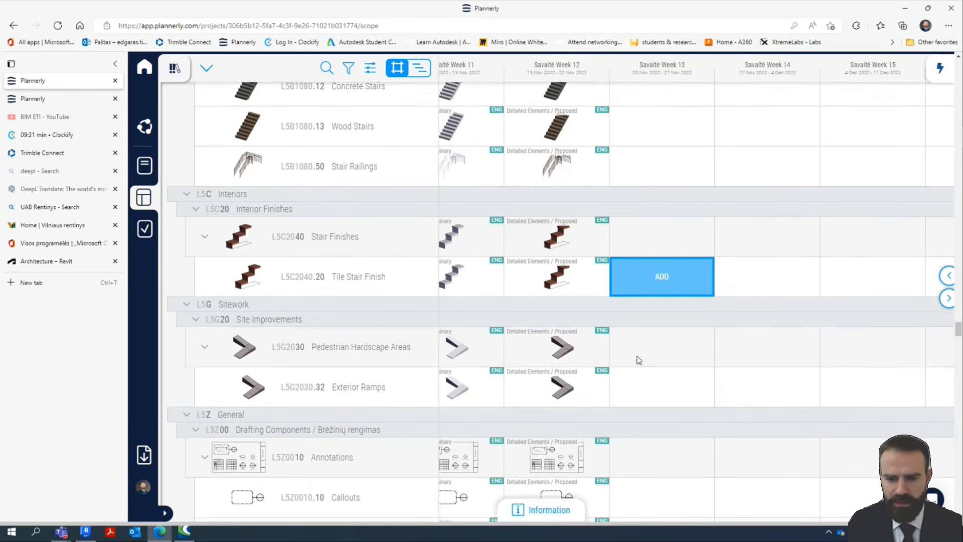
View the L6 Documentation scope's drafting components and their levels across Weeks 13 to 16.
scroll(584, 330, down, 8)
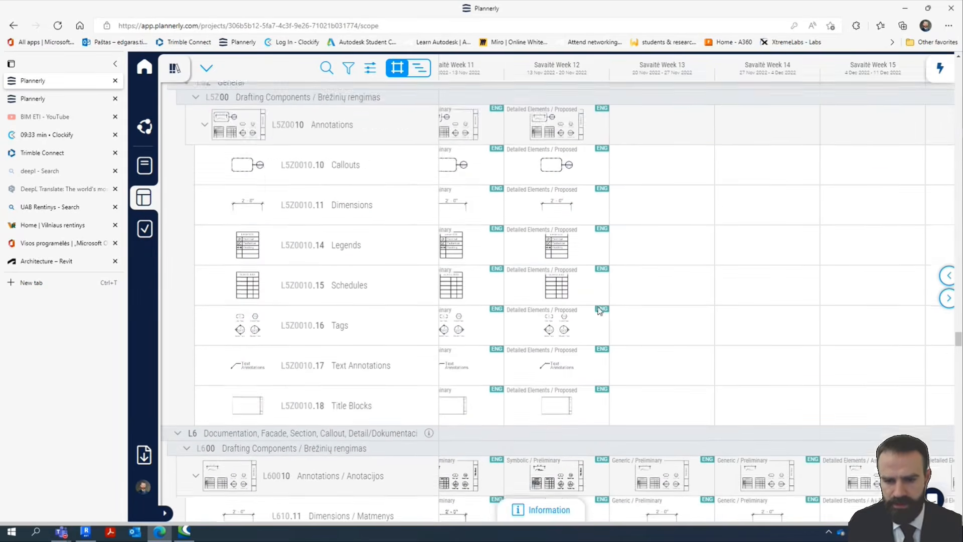
shift+scroll(672, 143, right, 3)
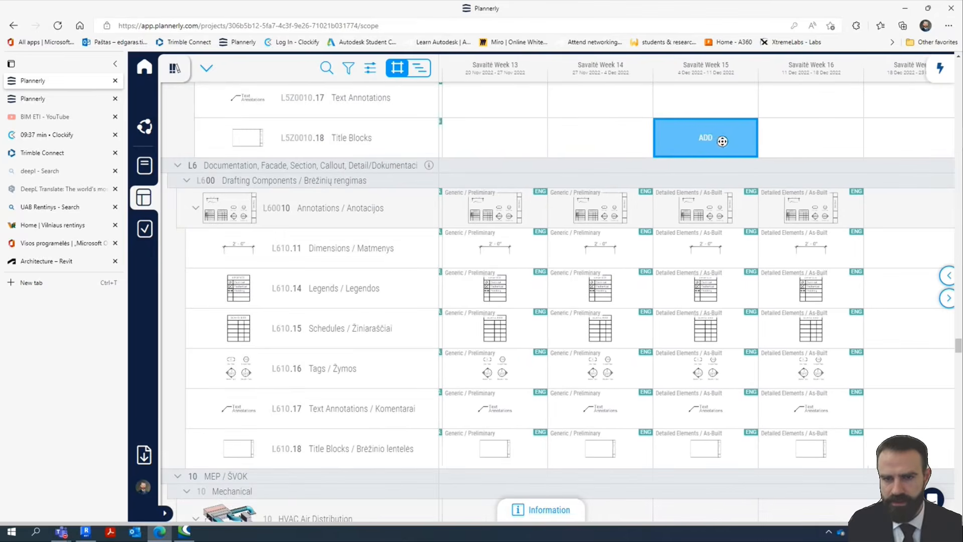
shift+scroll(702, 138, left, 2)
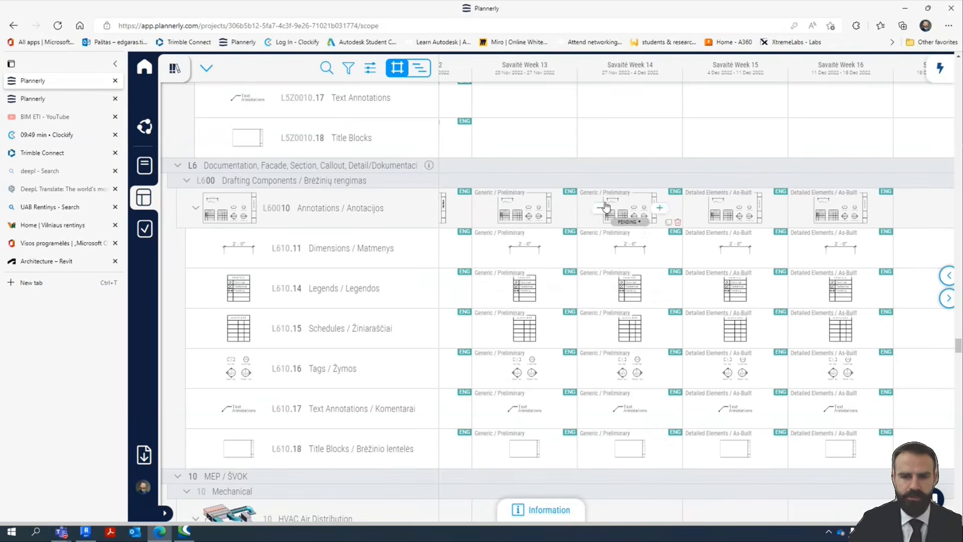
Compare the L4, L5 and L6 scope elements' development levels from Week 11 onwards.
scroll(581, 280, up, 6)
scroll(552, 318, down, 3)
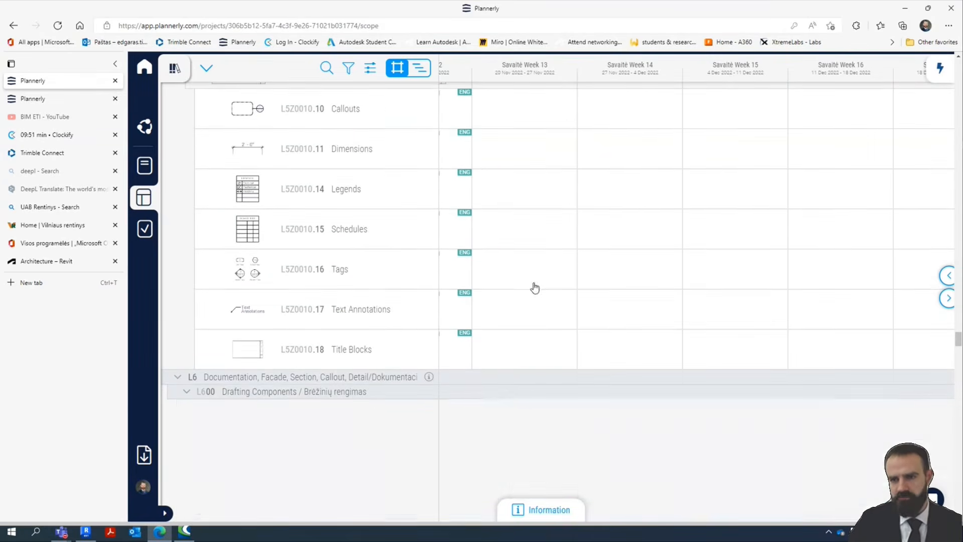
scroll(535, 287, down, 3)
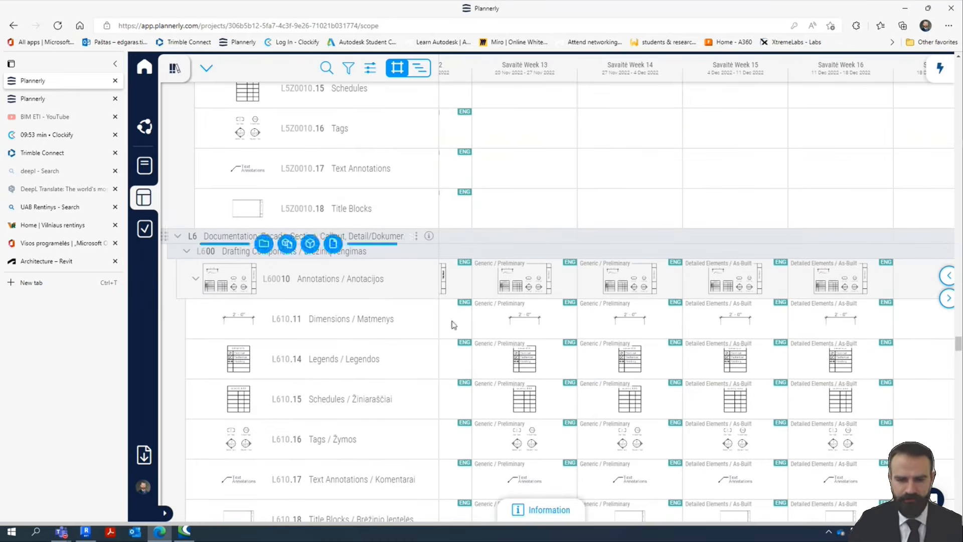
click(944, 277)
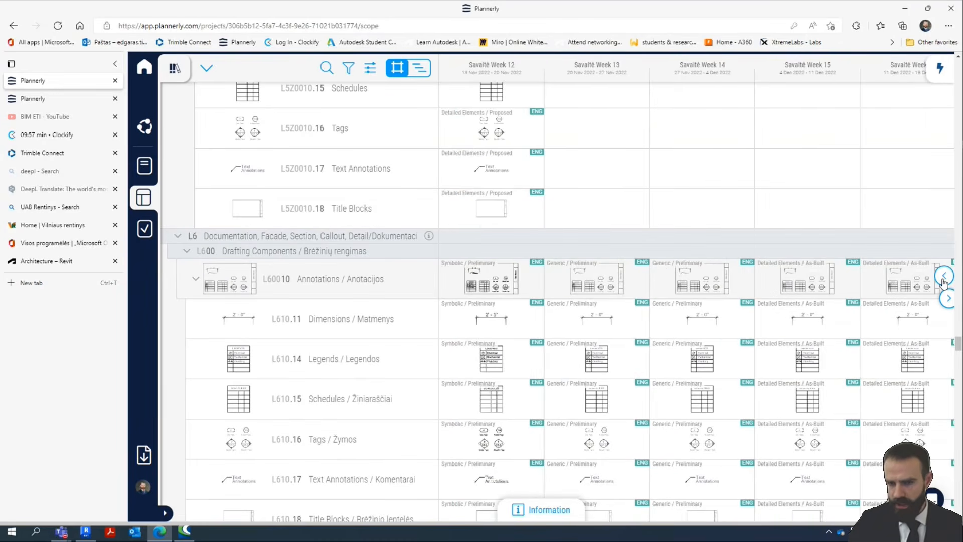
click(943, 277)
scroll(581, 201, up, 10)
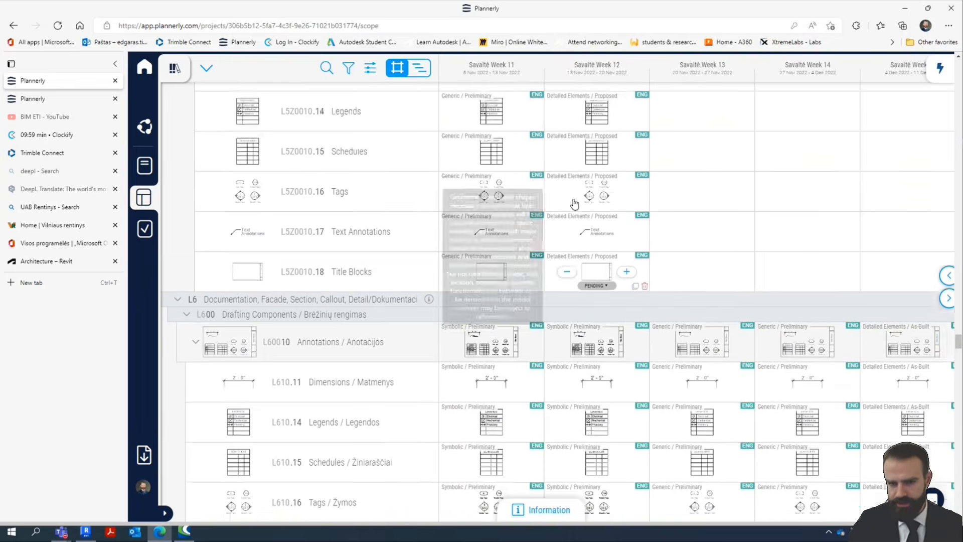
scroll(599, 309, up, 15)
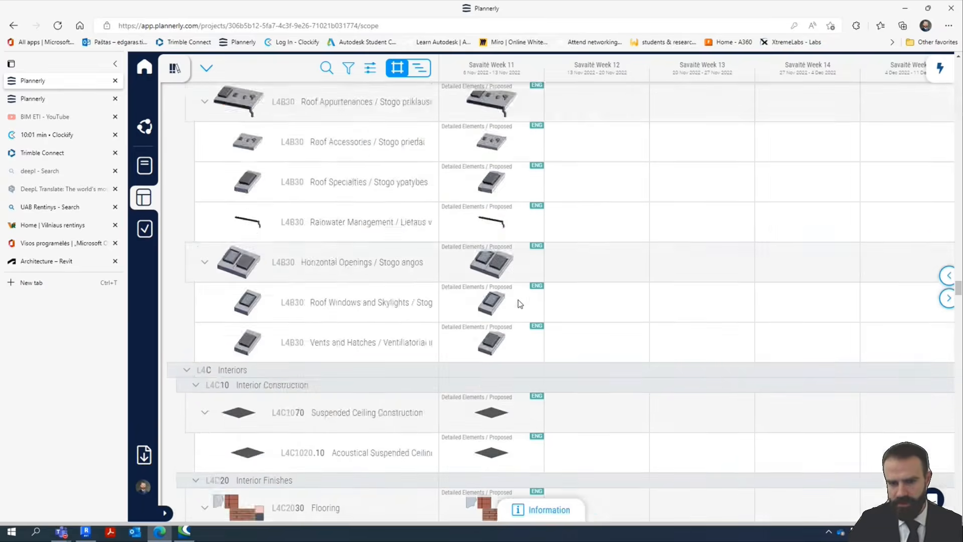
scroll(520, 304, up, 2)
scroll(560, 303, down, 15)
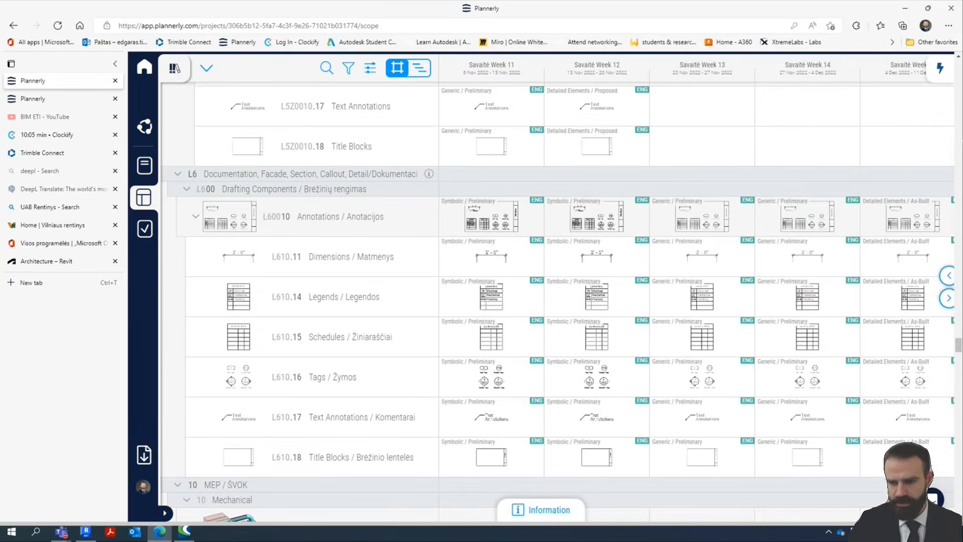
Examine the L6 Annotations and Dimensions levels across Weeks 13 to 16, including the level description for Week 14.
click(945, 299)
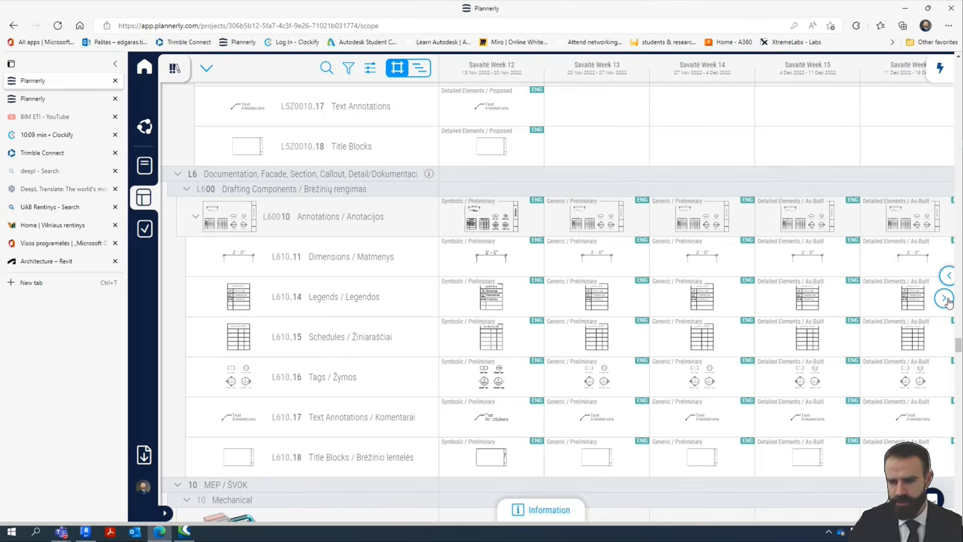
click(945, 298)
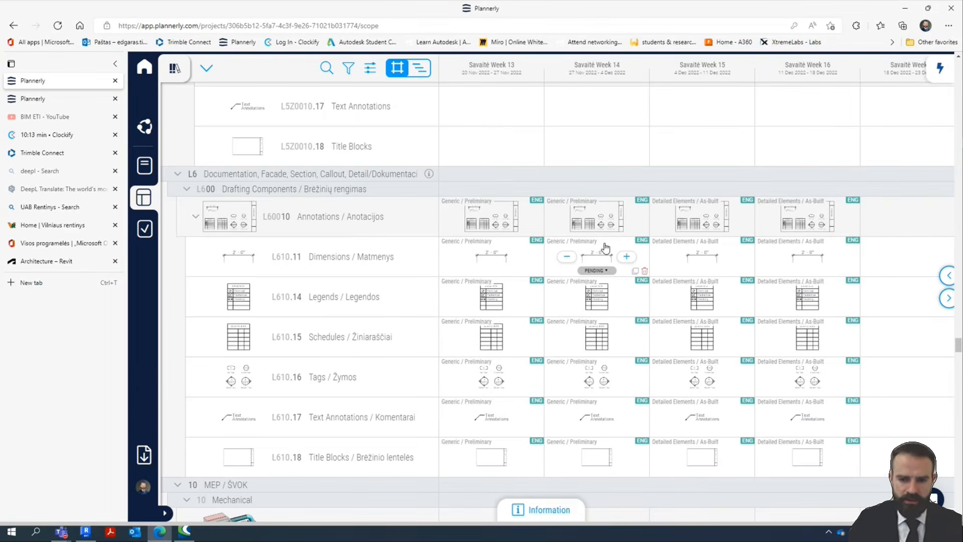
drag(605, 247, 767, 272)
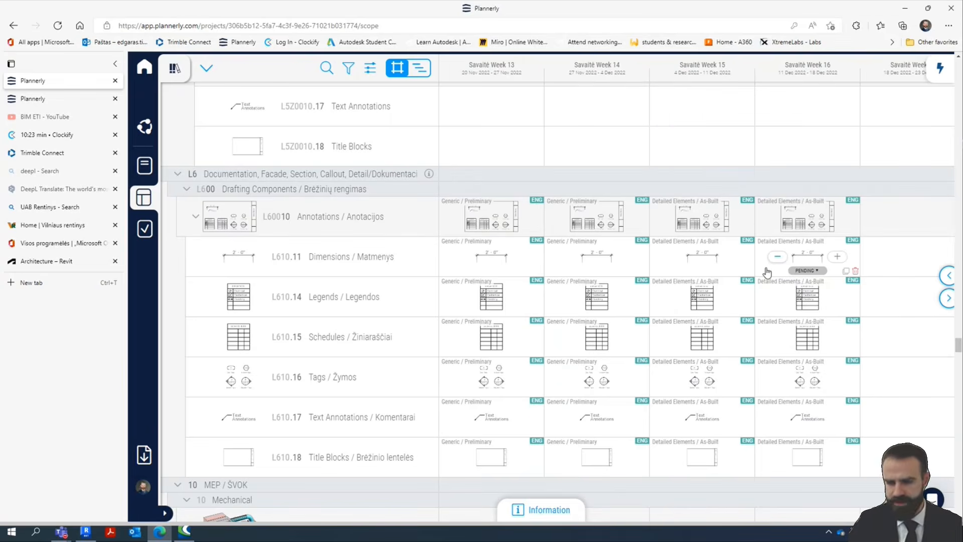
mouse_move(599, 207)
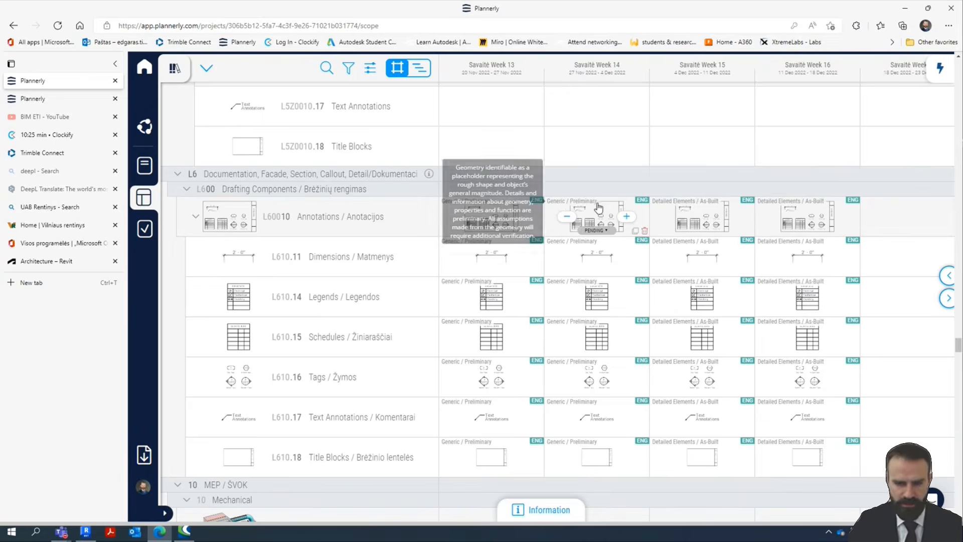
Return the timeline to Week 11 and review the L5 Stairs, Ramp and L4 Floor, Slab, Roof scope elements.
click(947, 275)
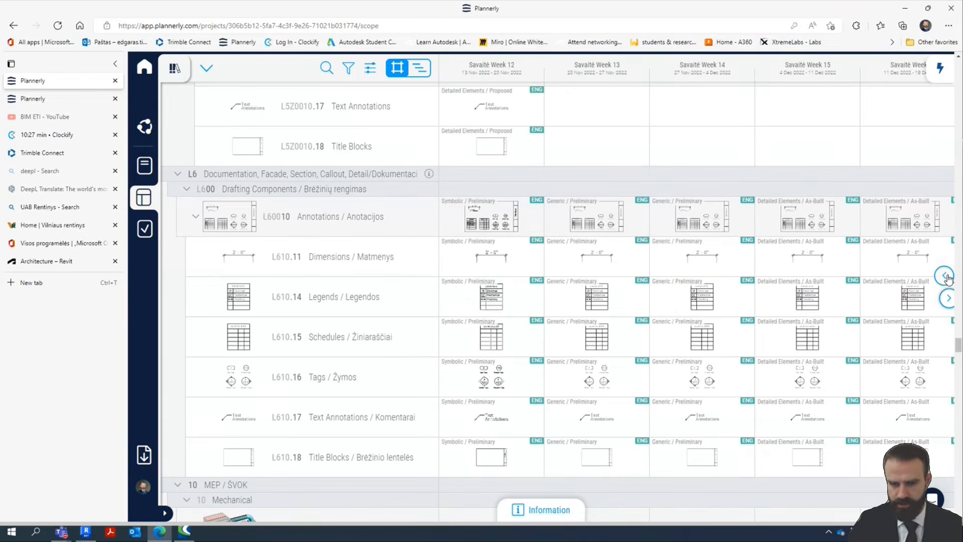
click(948, 279)
scroll(616, 310, up, 7)
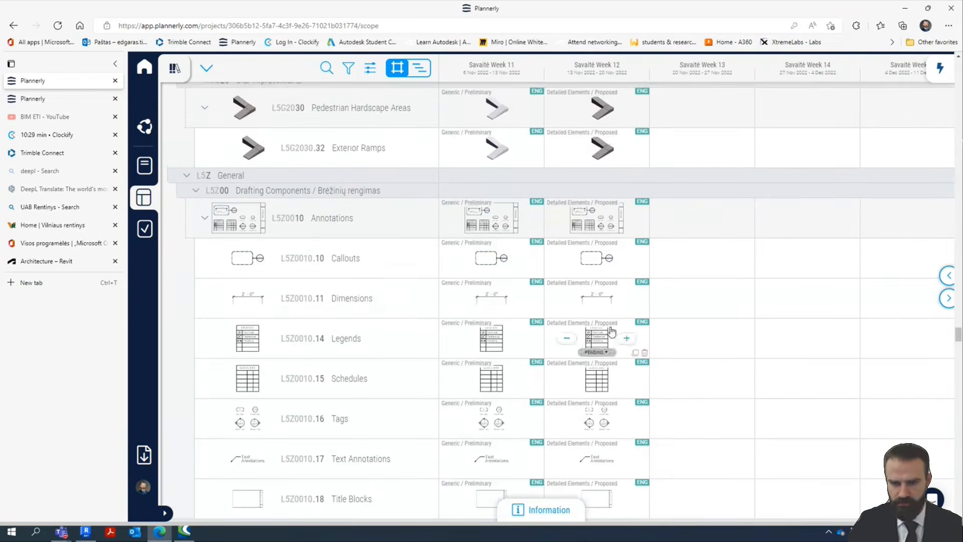
scroll(612, 330, up, 15)
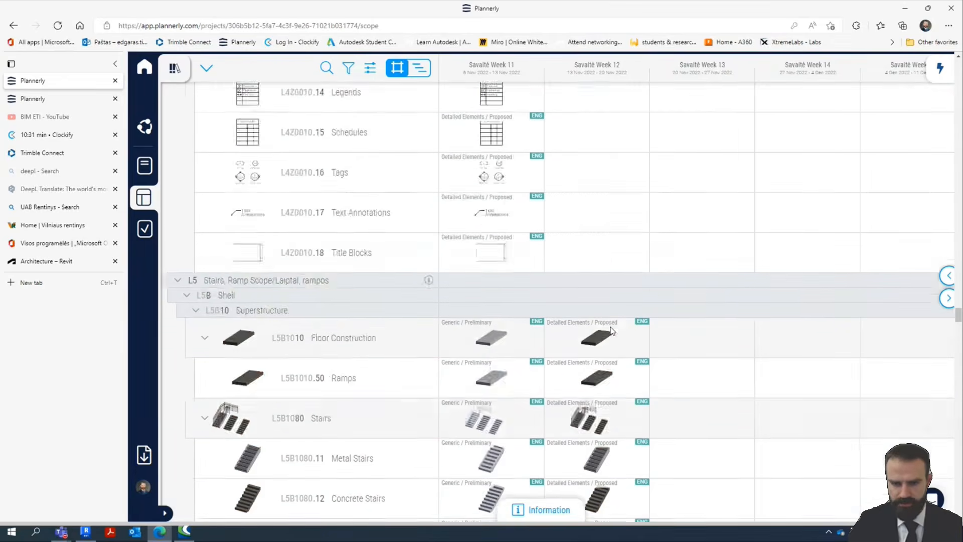
scroll(611, 330, up, 15)
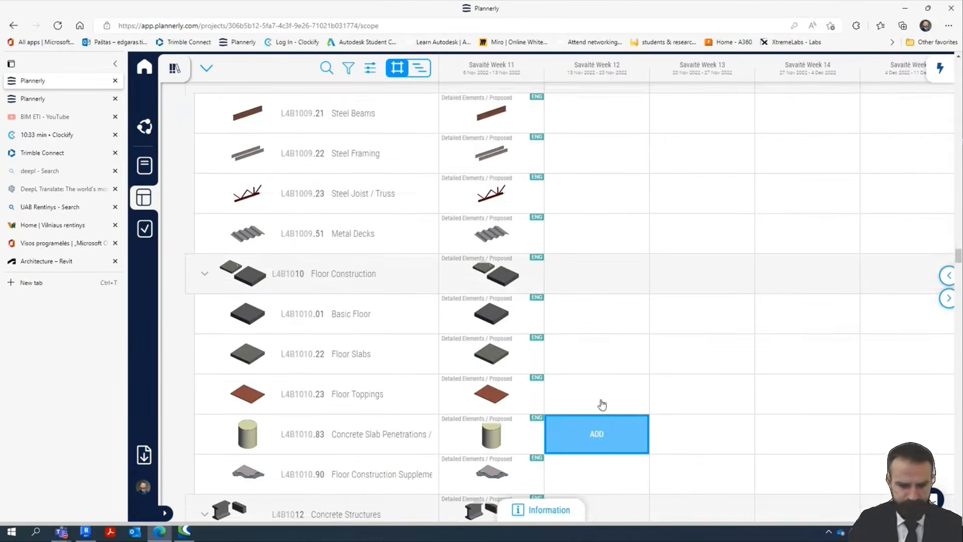
scroll(602, 405, up, 15)
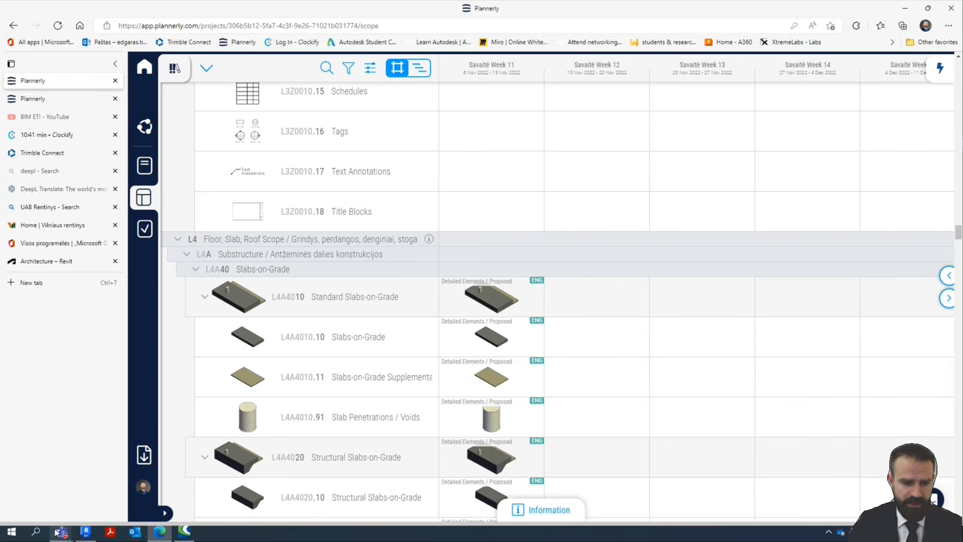
Switch to Teams and view the Homework 02 channel of the FMIGB16302 - Project - EN - 2022 class.
mouse_move(64, 534)
click(58, 481)
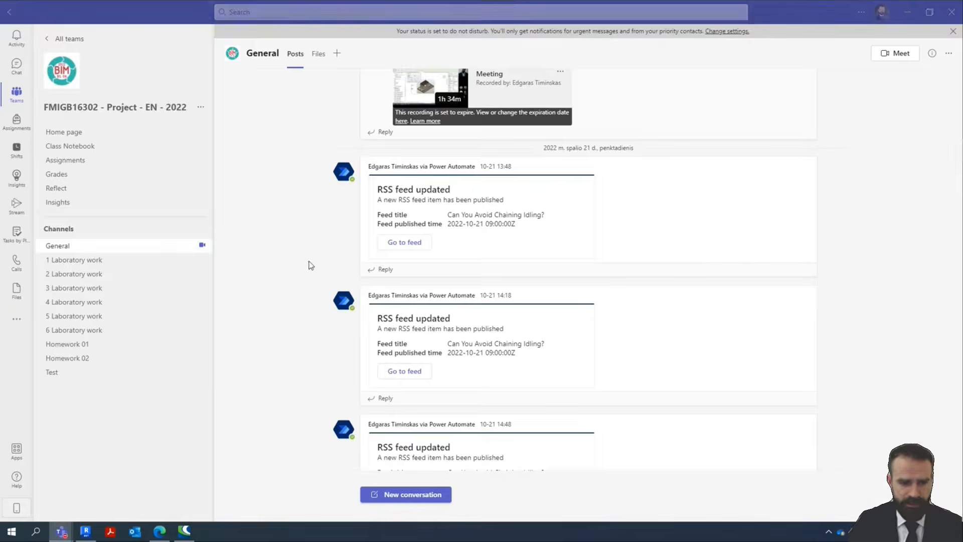
click(77, 345)
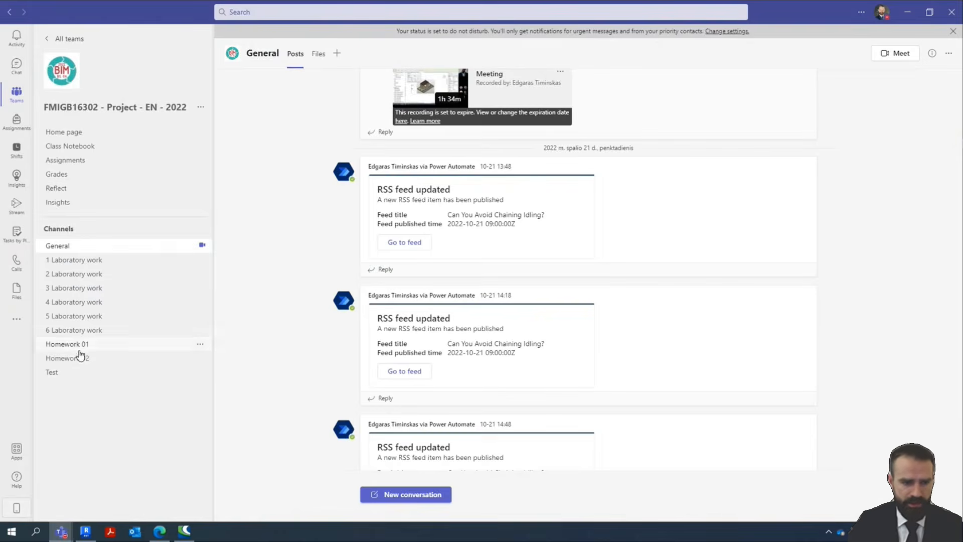
click(88, 361)
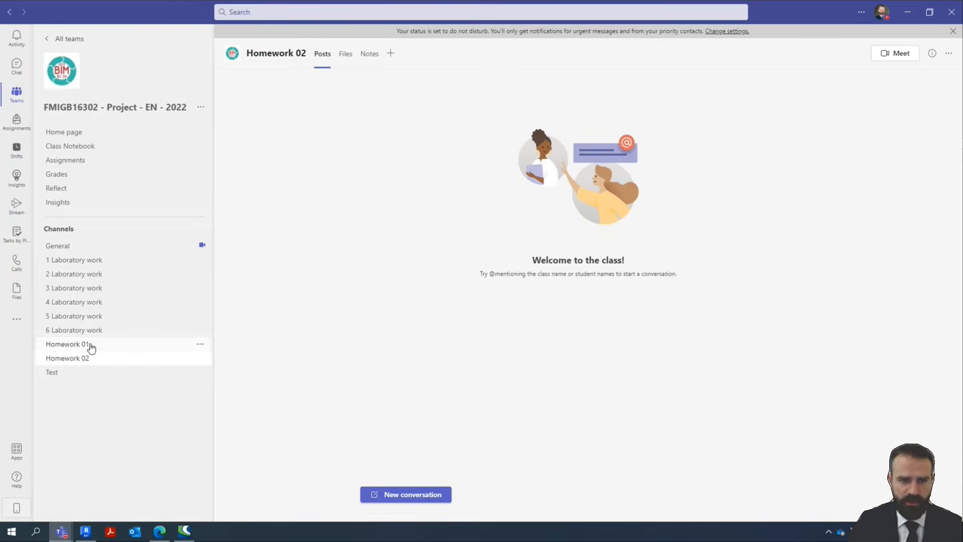
Open the HW1 - Reinforced concrete structures drawings assignment from the class assignments and view its instructions as students see them.
click(76, 162)
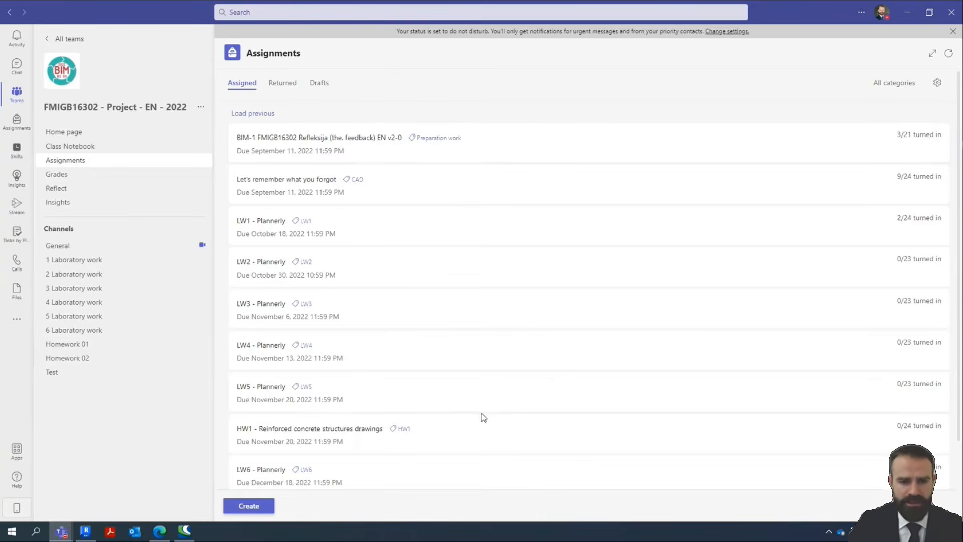
scroll(454, 411, down, 2)
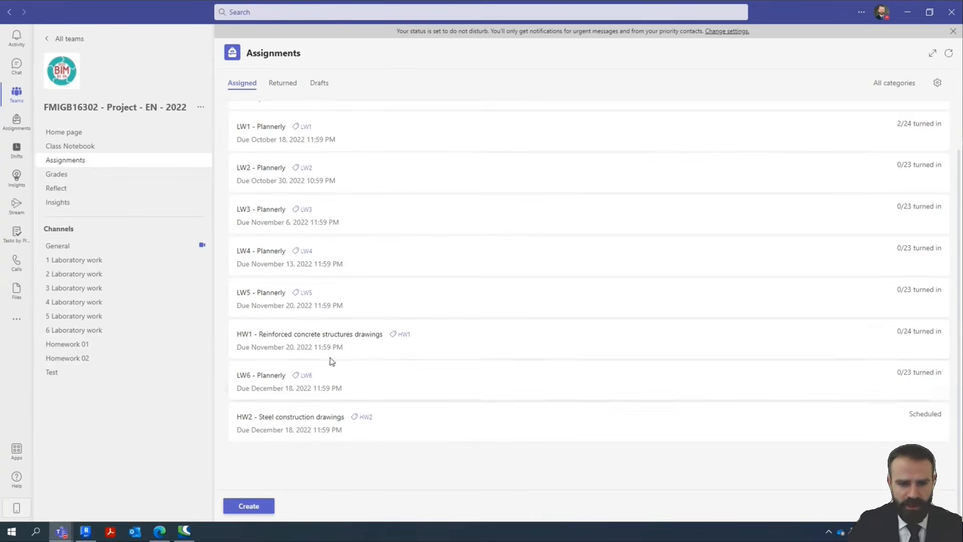
click(363, 346)
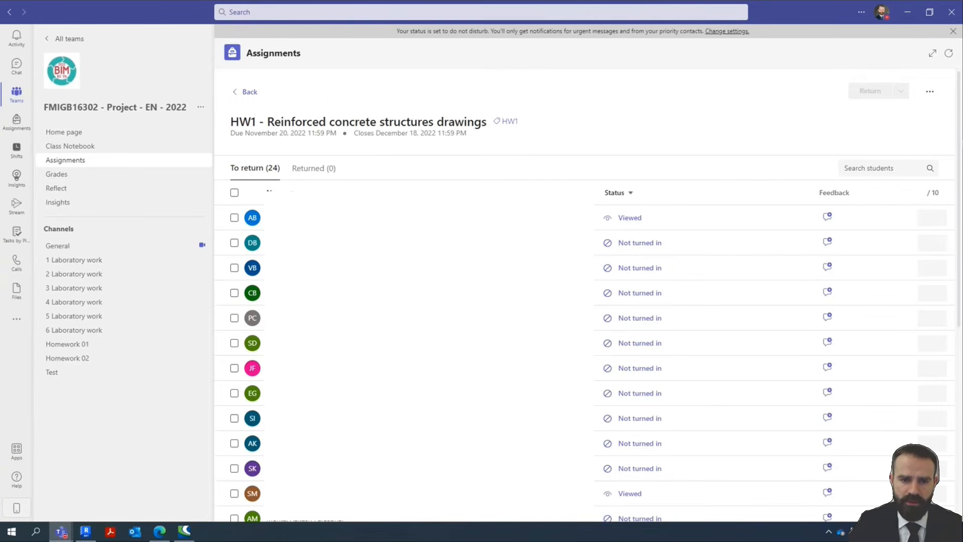
click(929, 91)
click(876, 172)
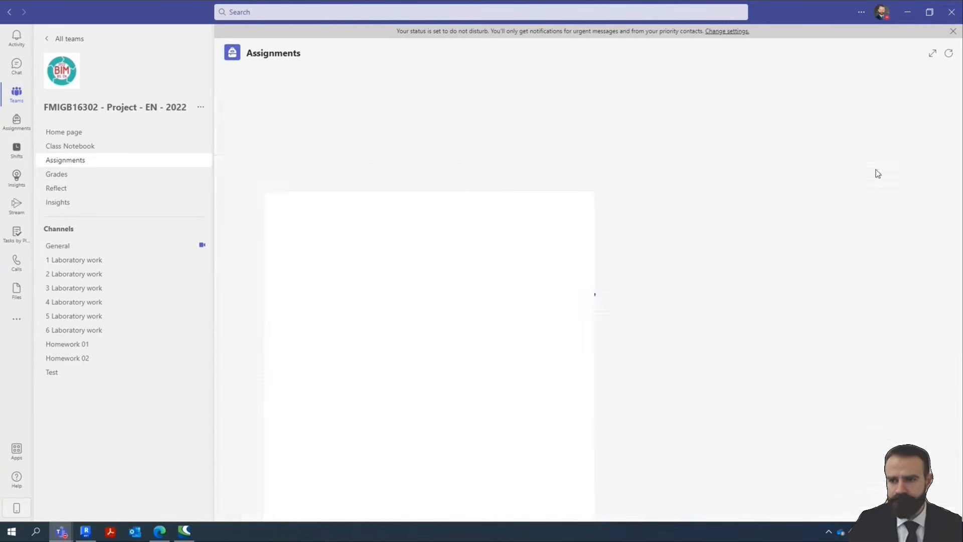
scroll(260, 179, down, 3)
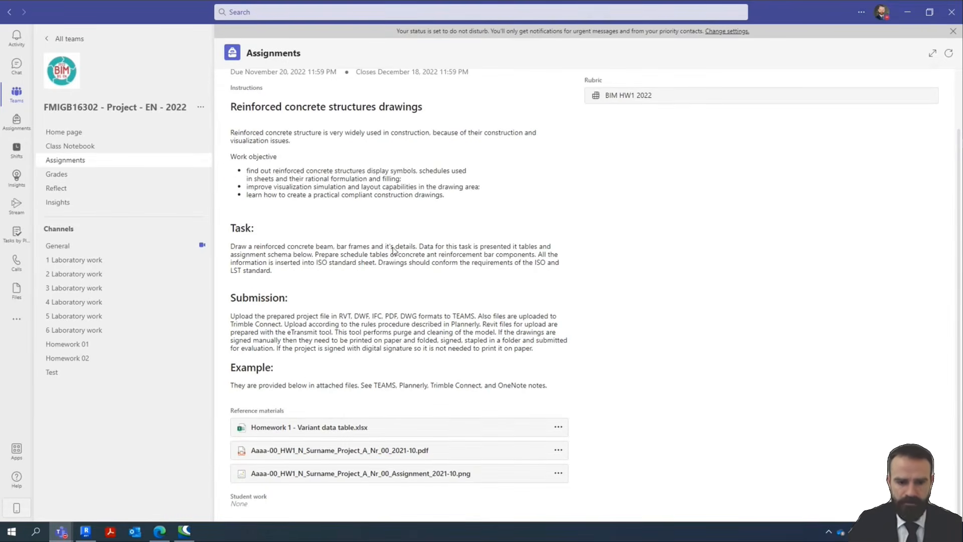
Inspect the beam drawing in the reference image Aaaa-00_HW1_N_Surname_Project_A_Nr_00_Assignment_2021-10.png, then close it.
click(448, 479)
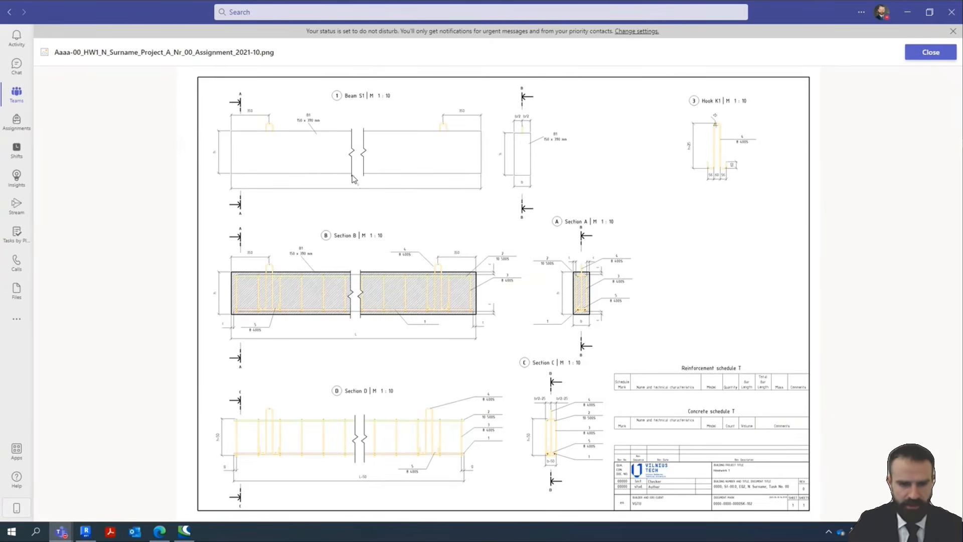
scroll(353, 179, up, 5)
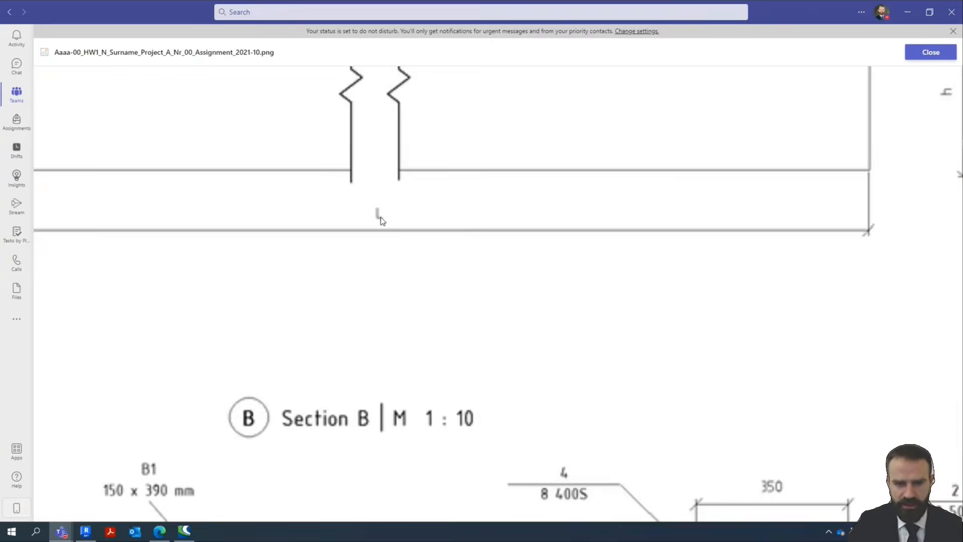
scroll(381, 221, down, 5)
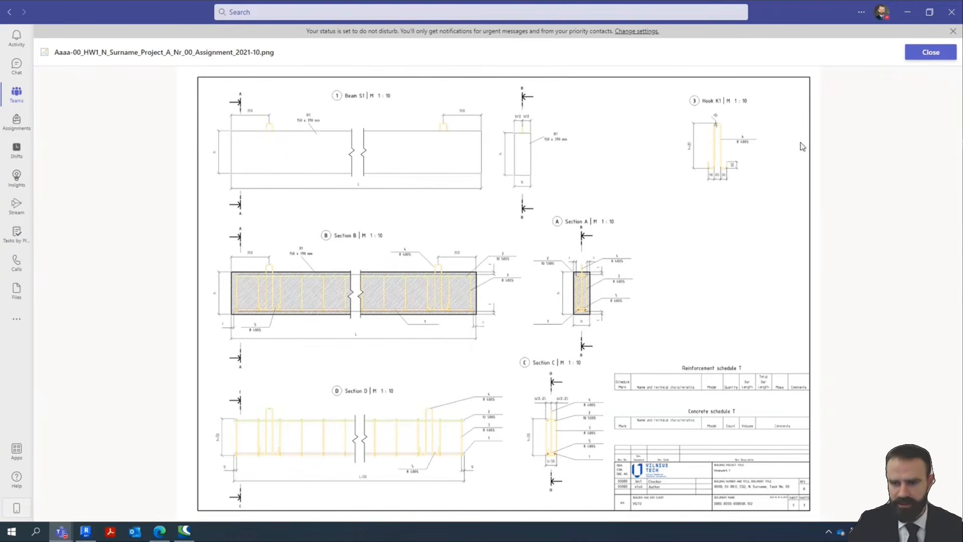
click(930, 52)
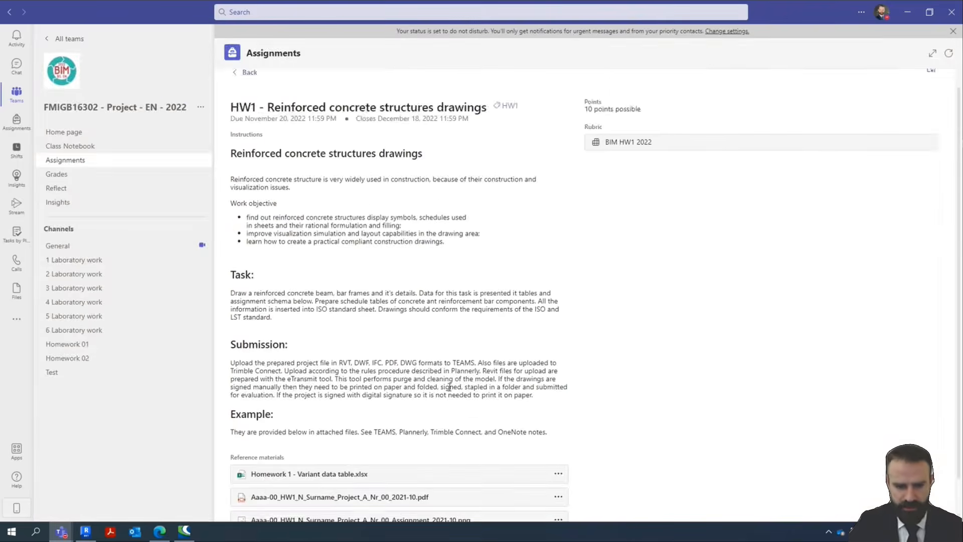
View the completed example drawing Aaaa-00_HW1_N_Surname_Project_A_Nr_00_2021-10.pdf and return to the assignment's reference materials.
click(409, 450)
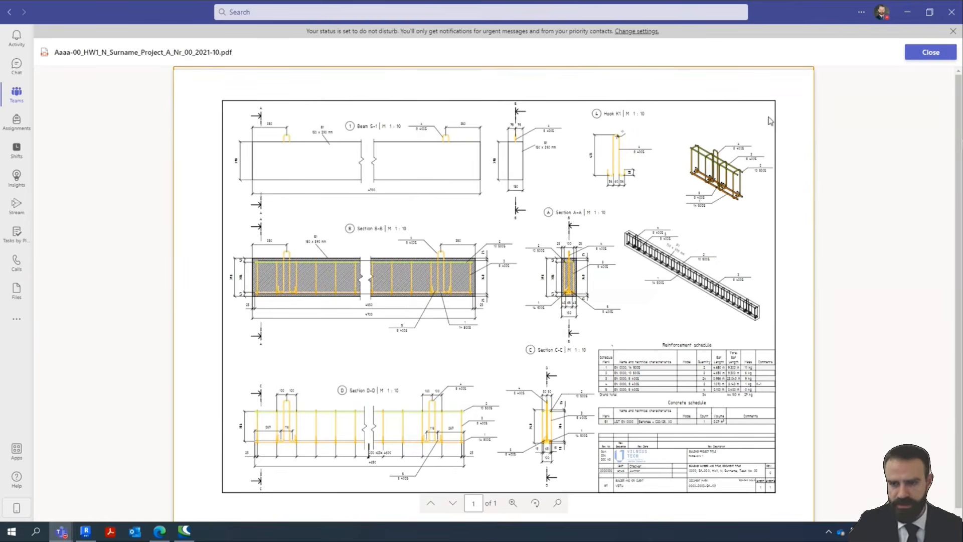
click(931, 53)
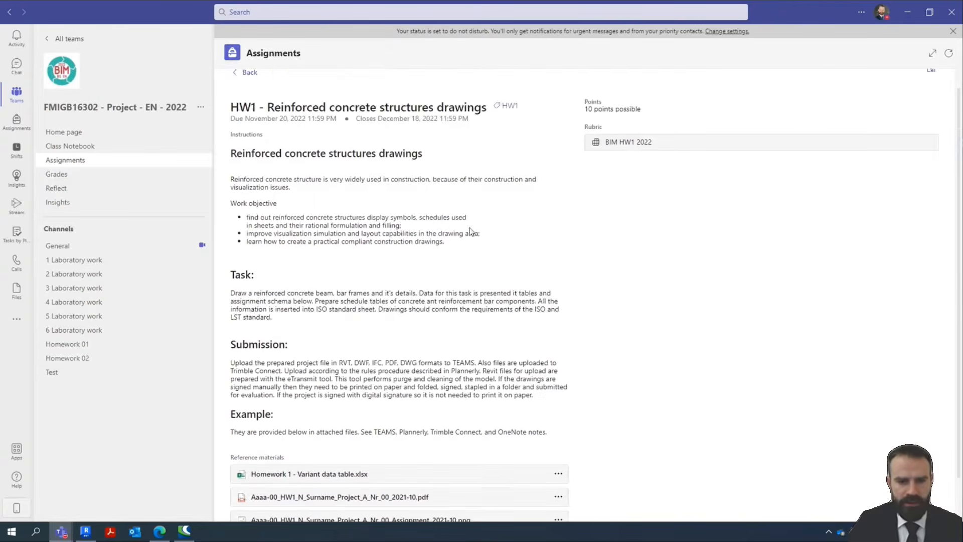
scroll(467, 247, down, 1)
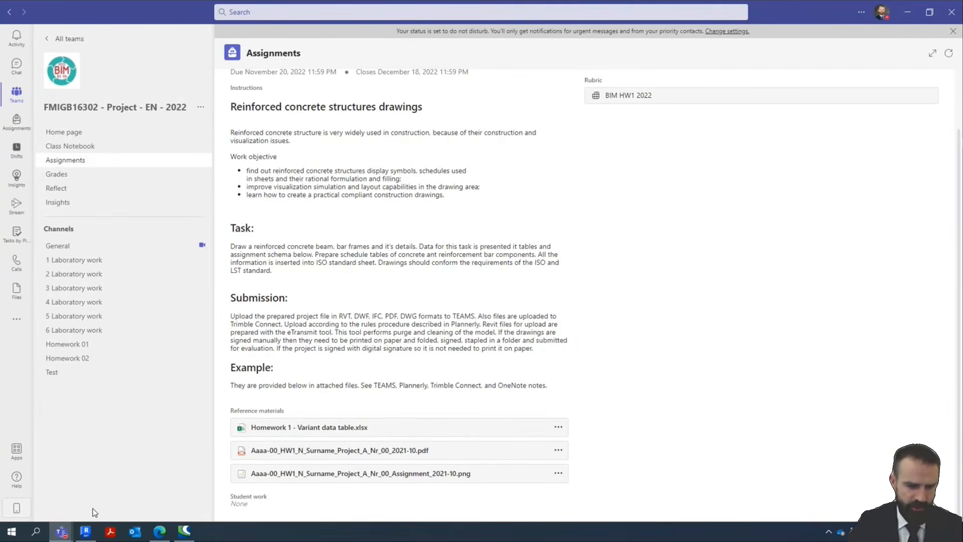
Open the Homework 1 - Variant data table.xlsx reference file, highlight variant numbers 1 to 28, and dismiss the do-not-disturb notice.
click(86, 536)
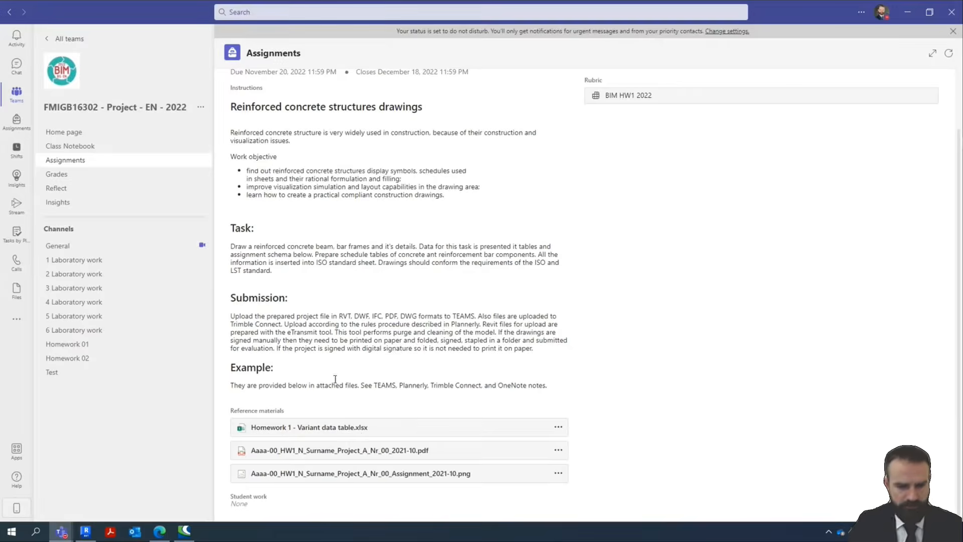
click(62, 531)
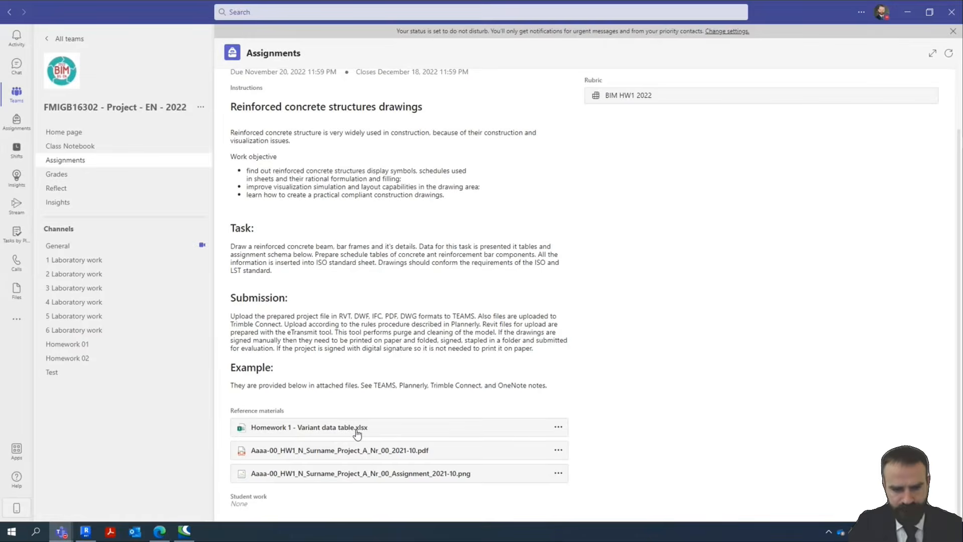
click(357, 431)
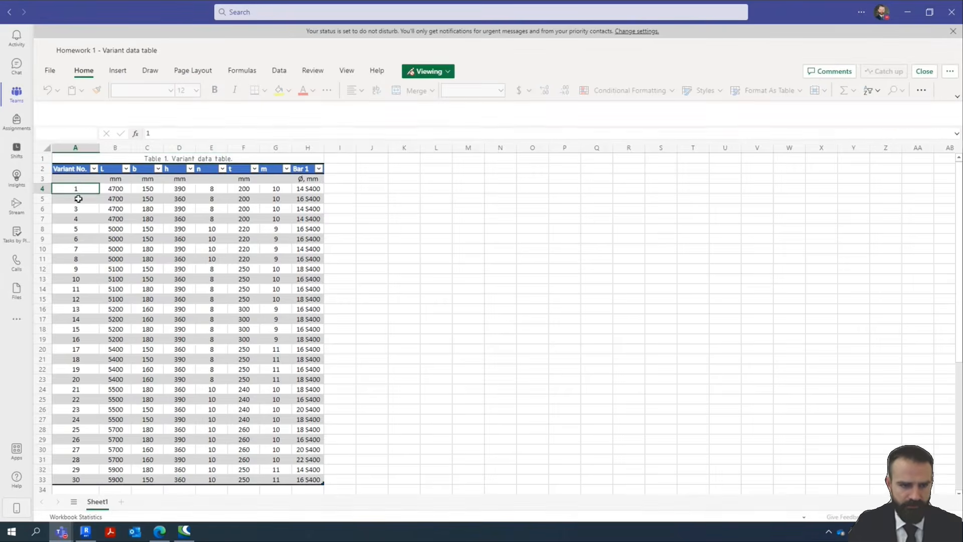
drag(78, 198, 81, 446)
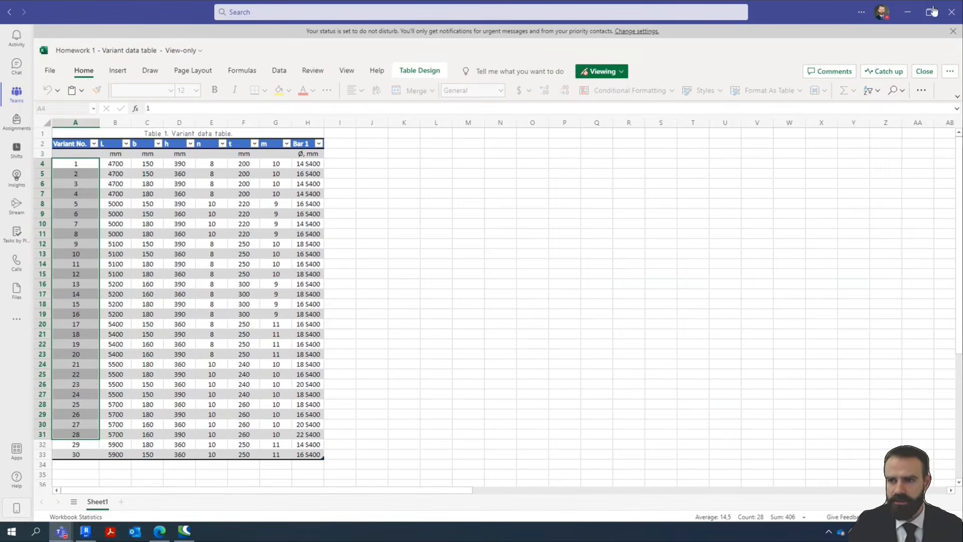
click(953, 31)
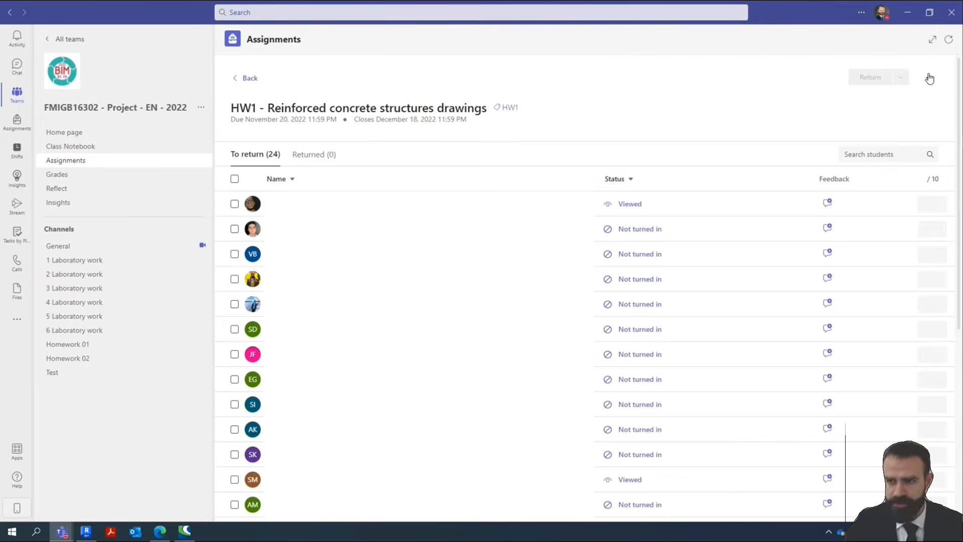
Reopen the HW1 student view and download the example PDF, the assignment PNG and the variant data table from the reference materials.
click(930, 77)
click(862, 161)
scroll(511, 292, down, 2)
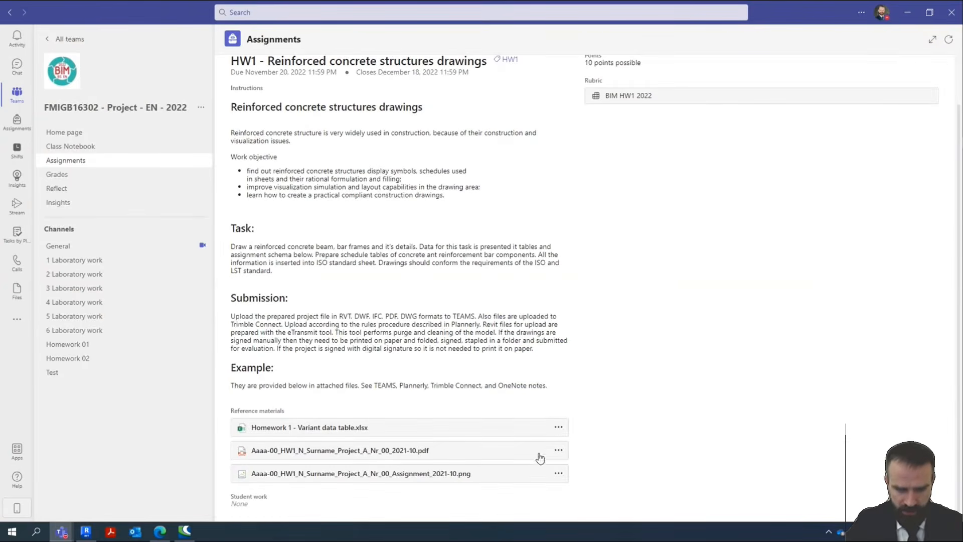
click(559, 450)
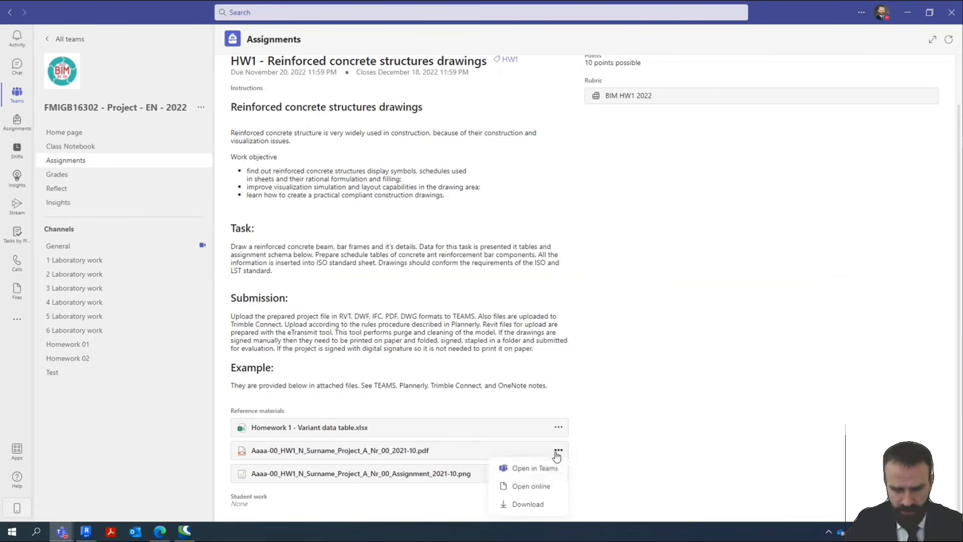
click(539, 506)
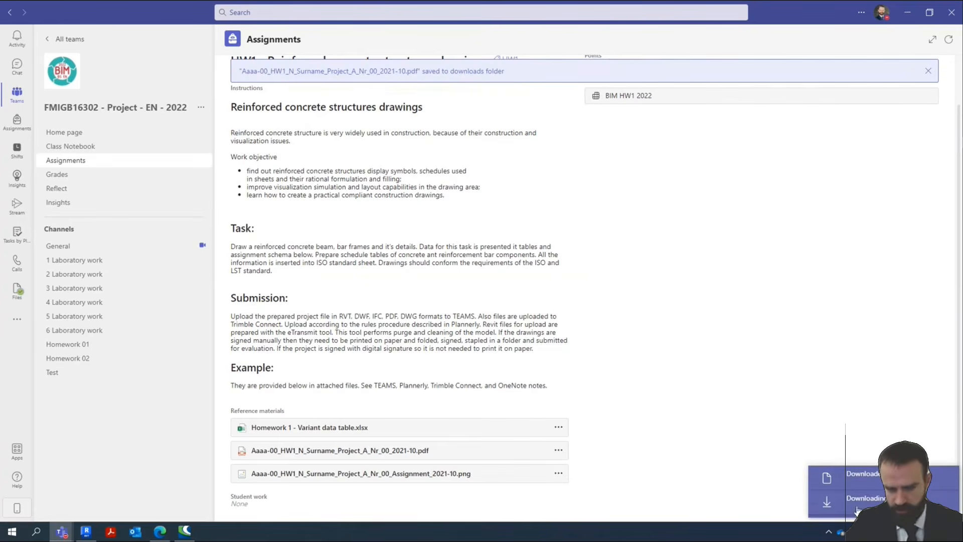
click(559, 474)
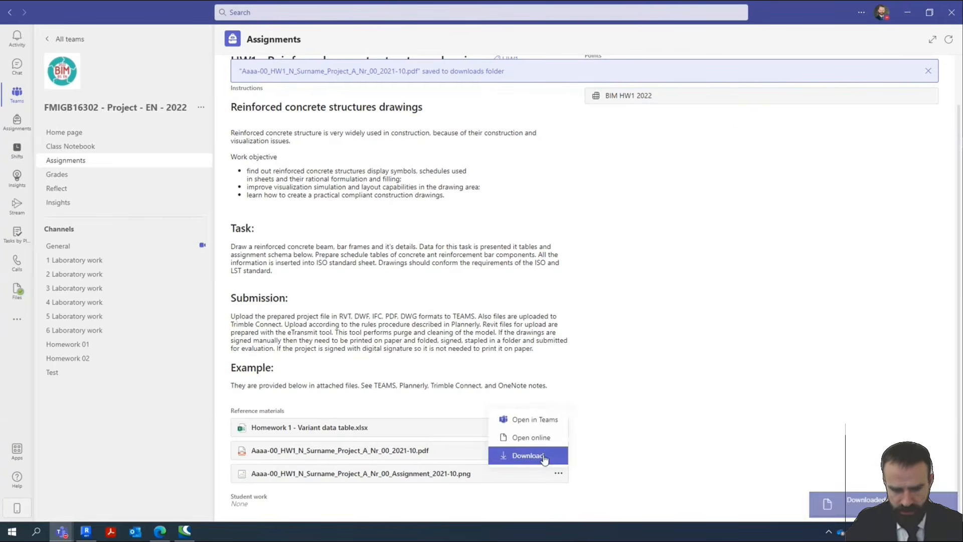
click(543, 456)
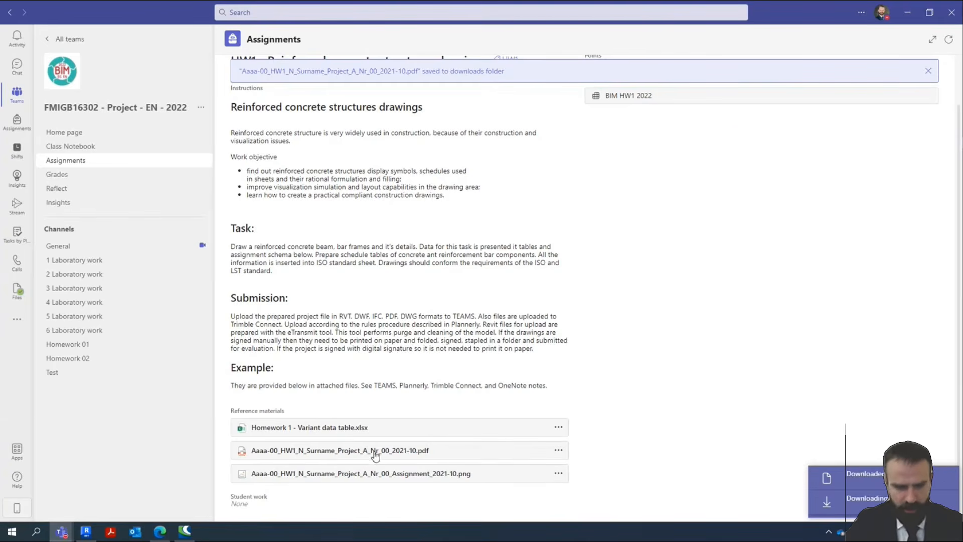
click(558, 428)
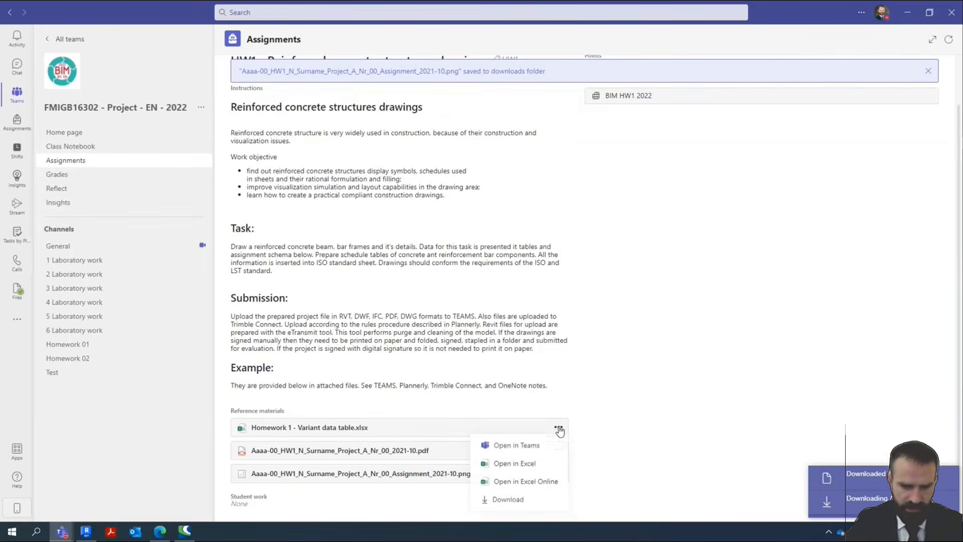
click(533, 500)
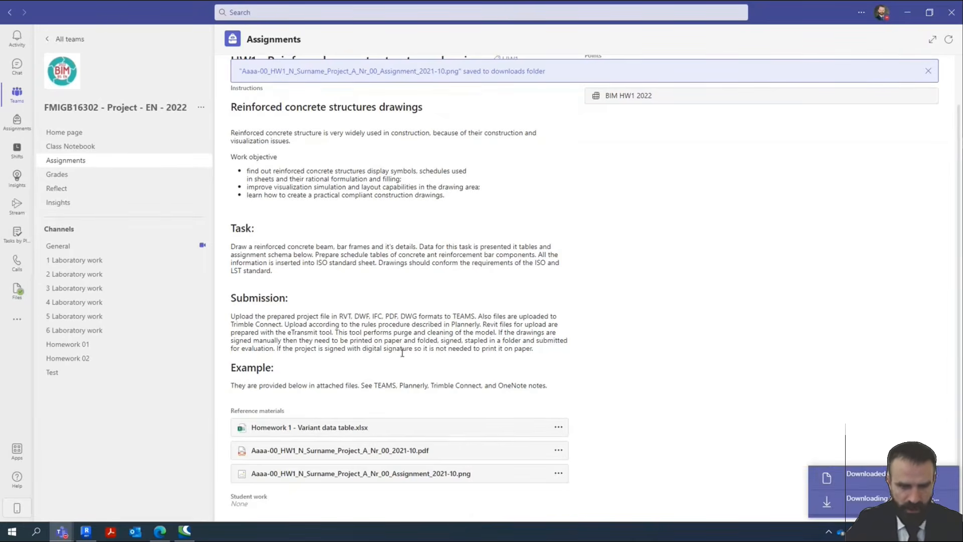
Open Homework 1 - Variant data table.xlsx in Excel Online and highlight the data row of variant 30.
click(558, 428)
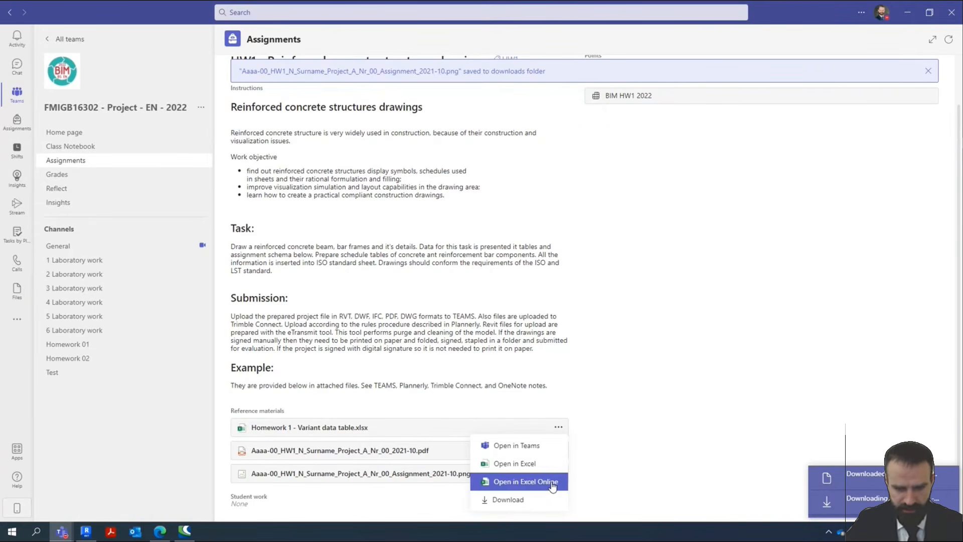
click(551, 482)
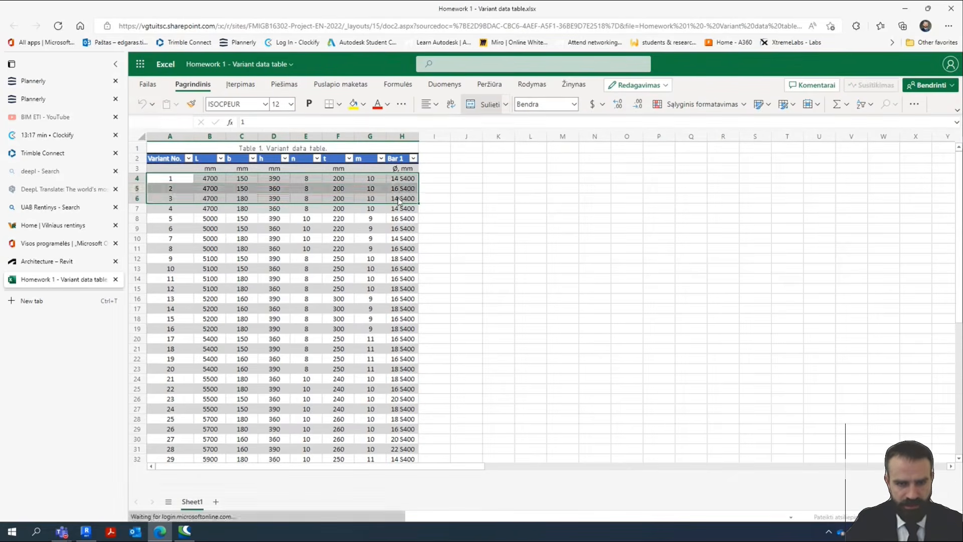
scroll(378, 285, down, 5)
scroll(377, 285, up, 5)
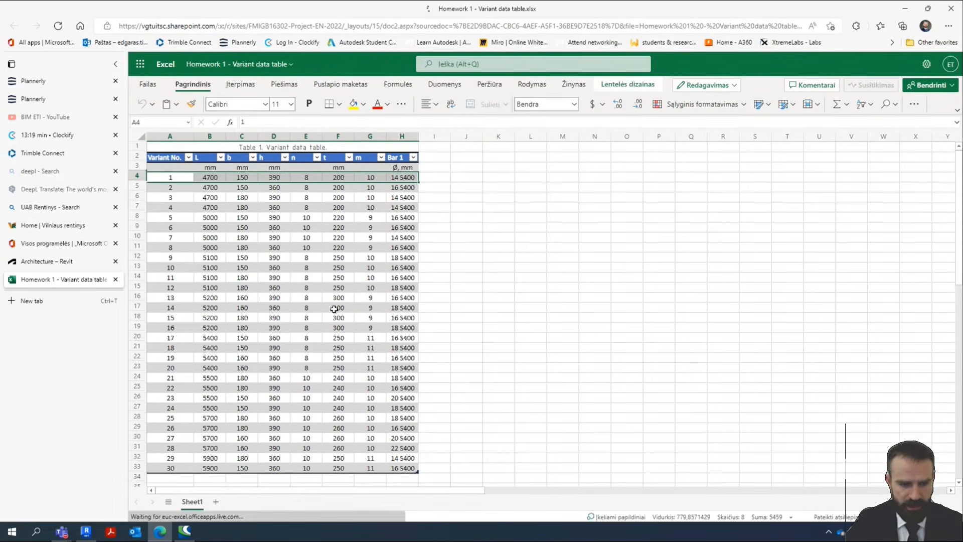
drag(168, 469, 410, 464)
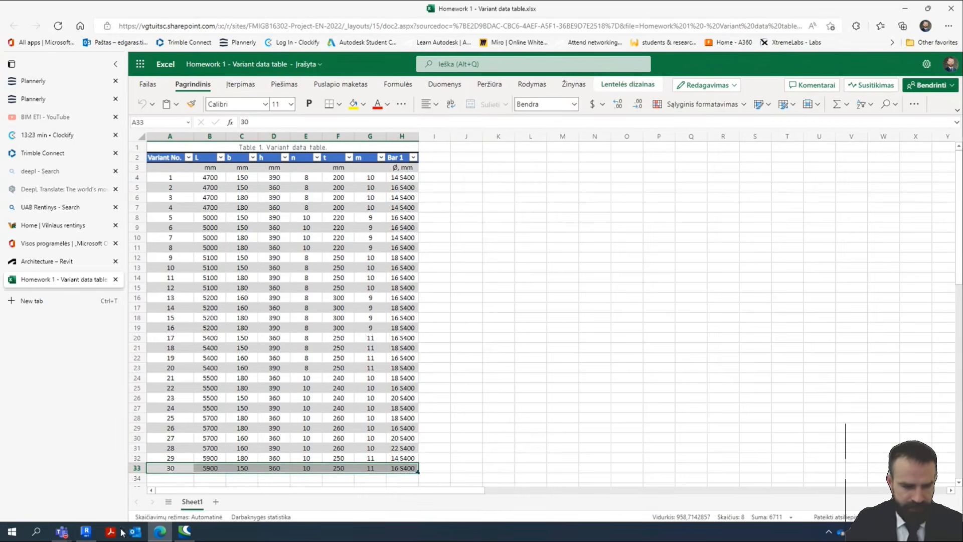
Switch to Revit and create a new project from the template FMIGB16302-2209_VGTU_32_ZZ_ZZ_M3_A_RVT23.rte.
click(86, 531)
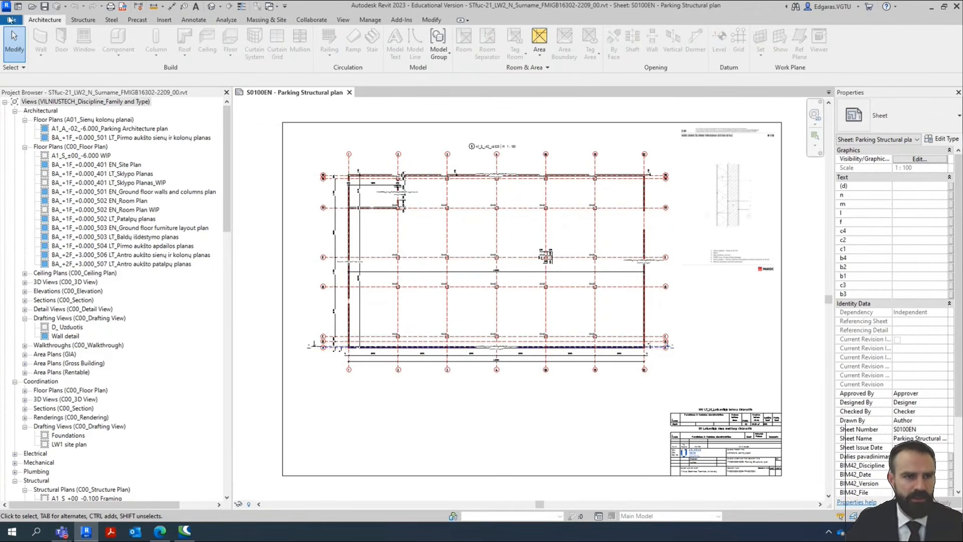
click(12, 20)
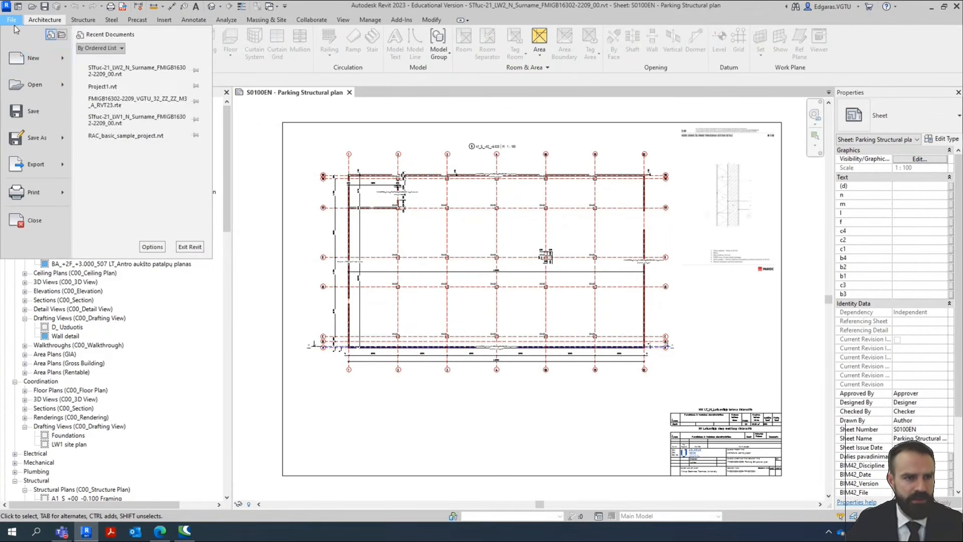
click(42, 60)
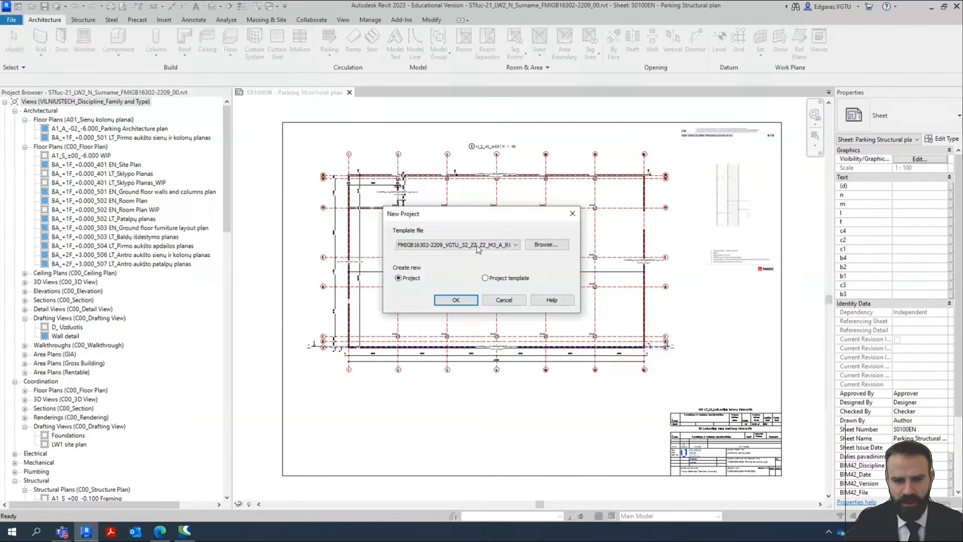
click(478, 245)
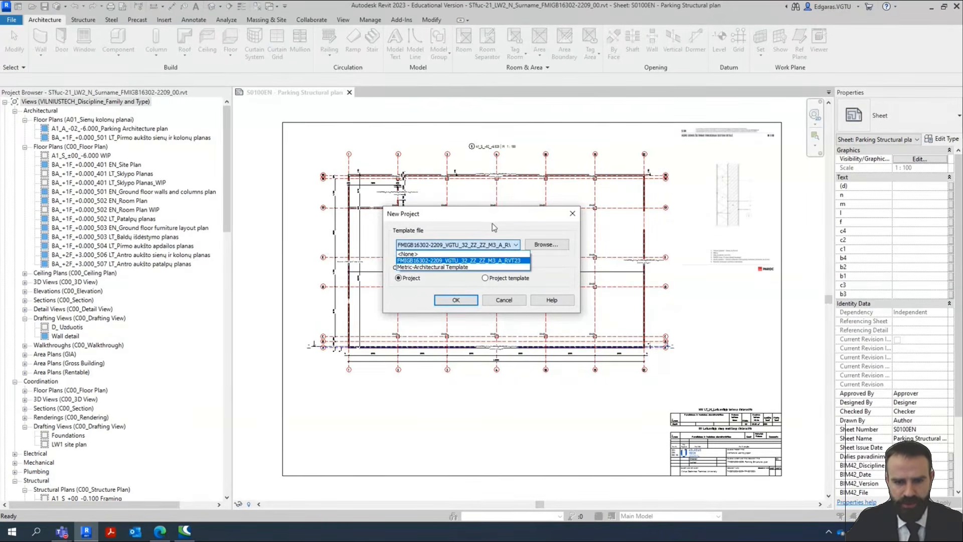
click(555, 246)
click(546, 245)
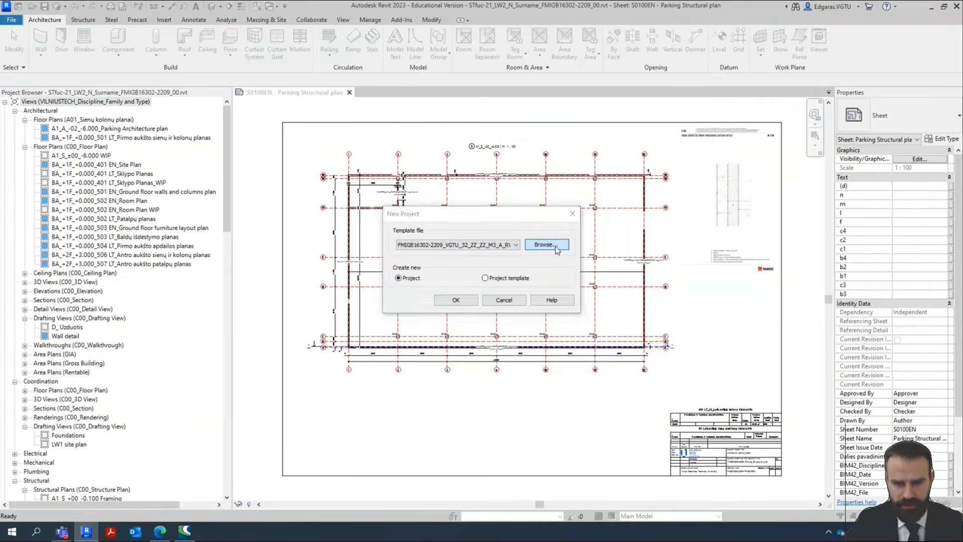
click(433, 306)
click(376, 195)
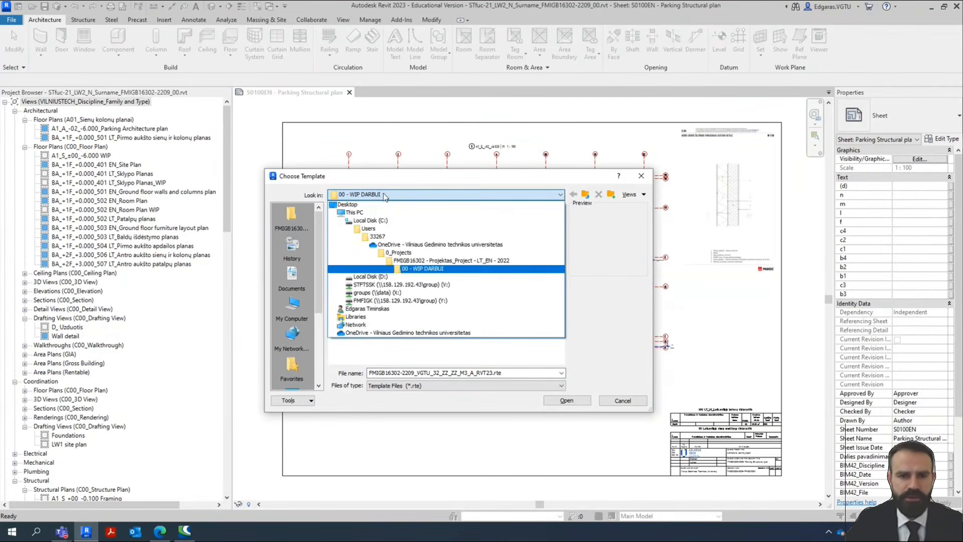
click(385, 195)
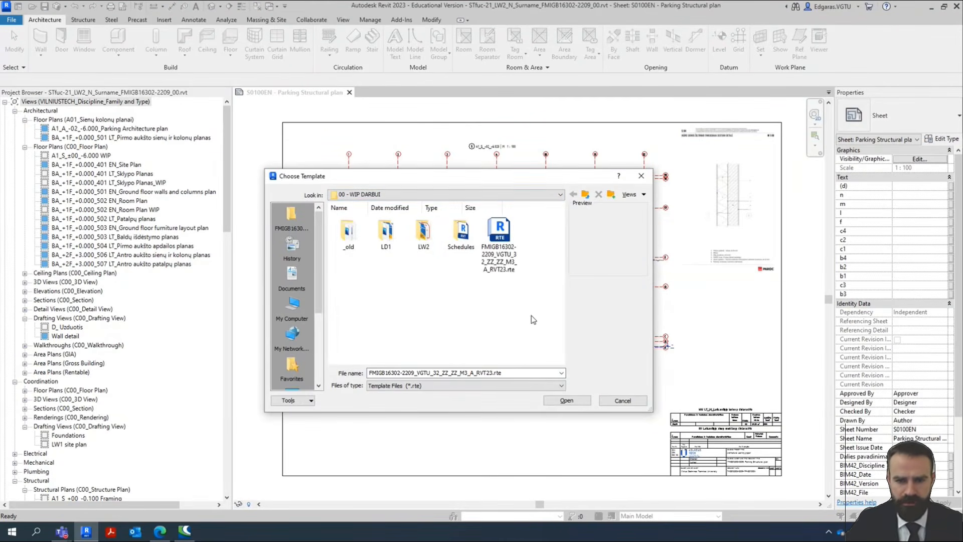
click(499, 232)
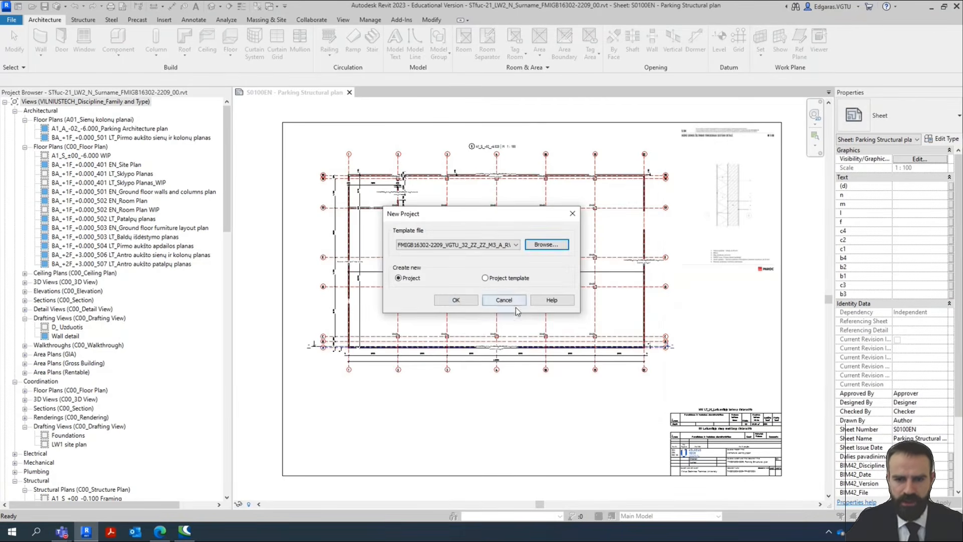
click(462, 302)
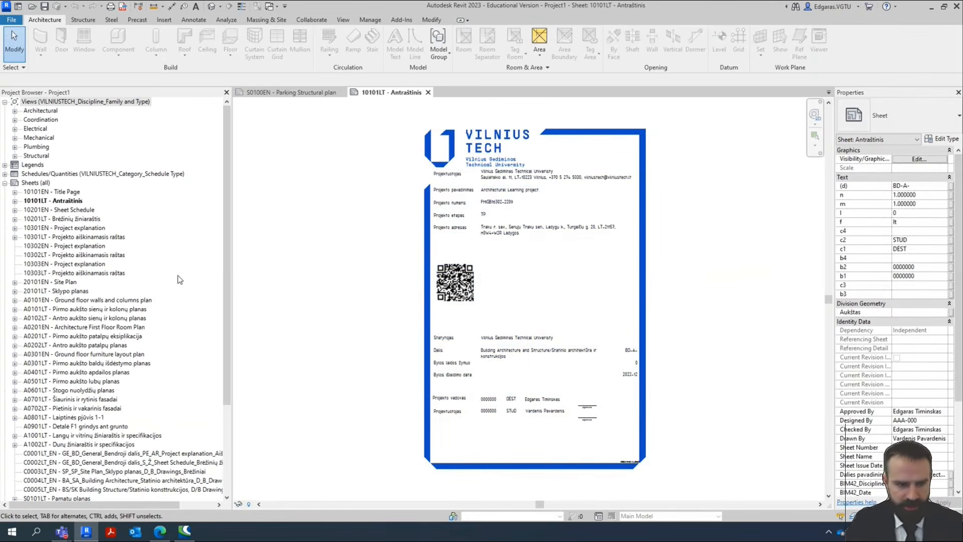
Try to delete all sheets of the new project except C0003LT_EN - SP_SP_Site Plan.
click(70, 193)
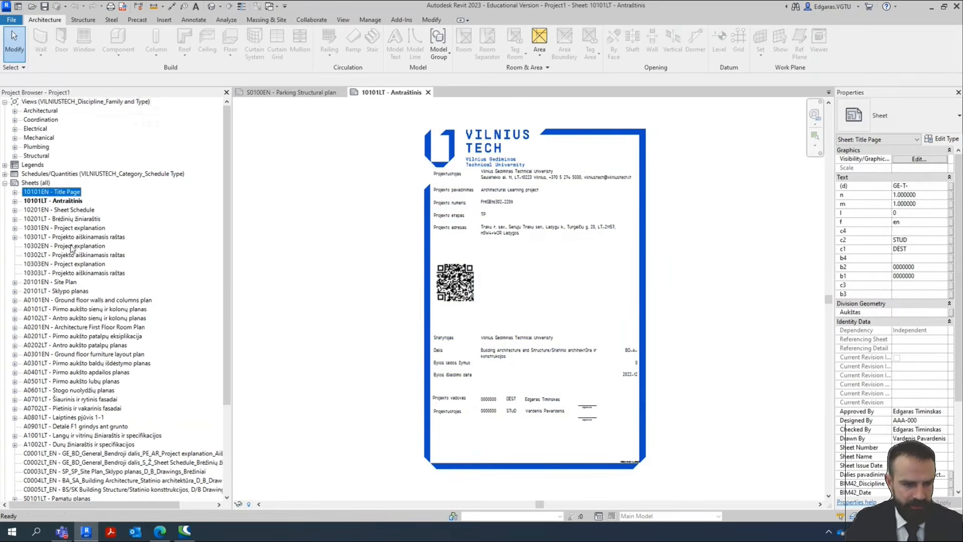
scroll(100, 347, down, 5)
shift+click(108, 463)
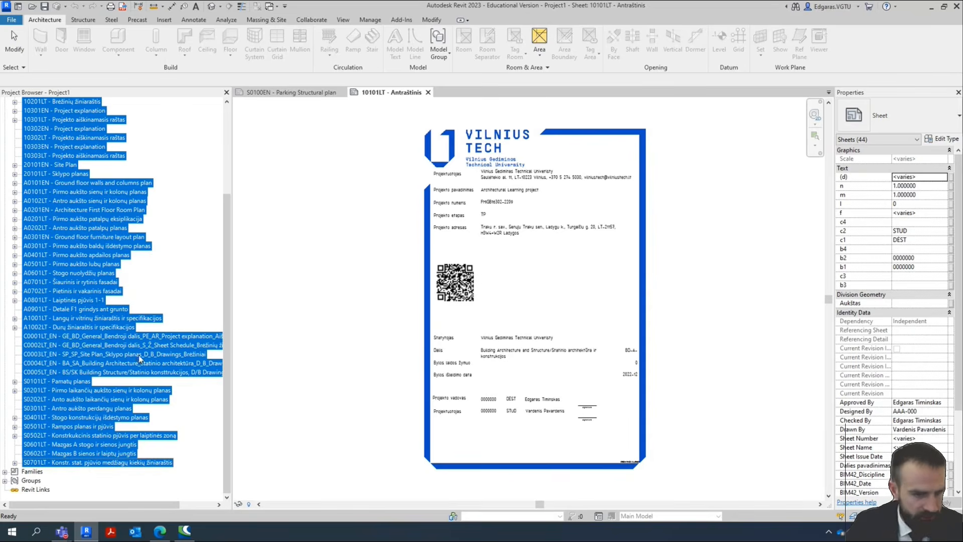
ctrl+click(138, 354)
right_click(93, 266)
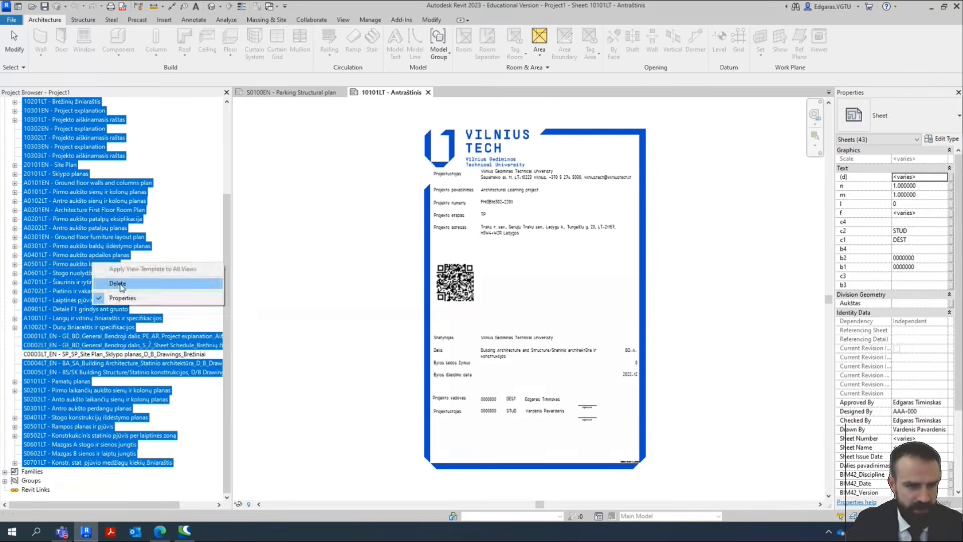
click(118, 281)
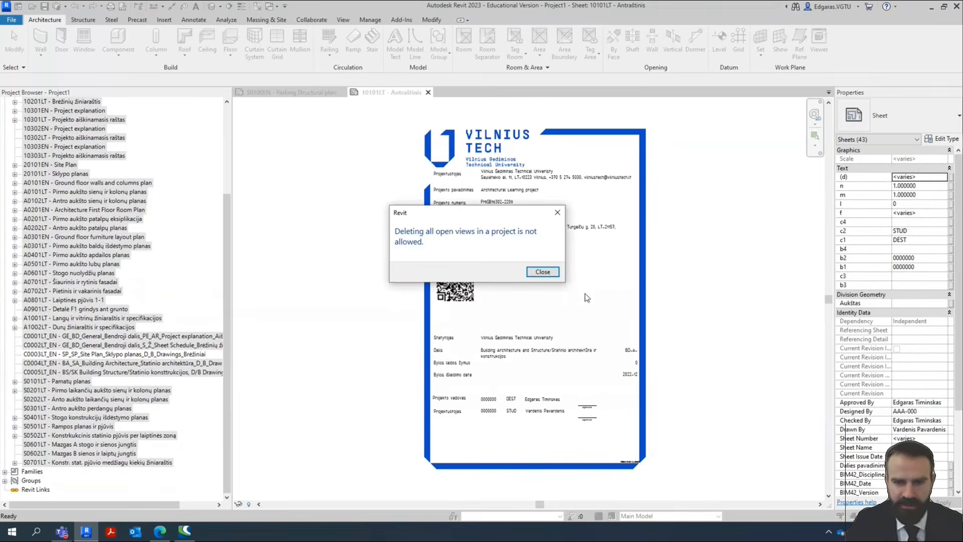
click(543, 272)
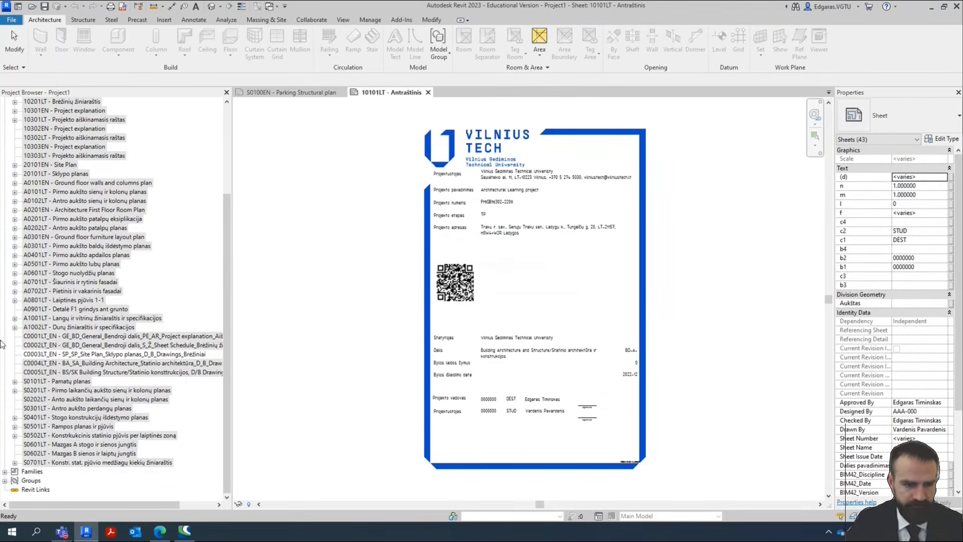
Open sheet C0003LT_EN - SP_SP_Site Plan and delete all the other sheets from the project.
click(77, 355)
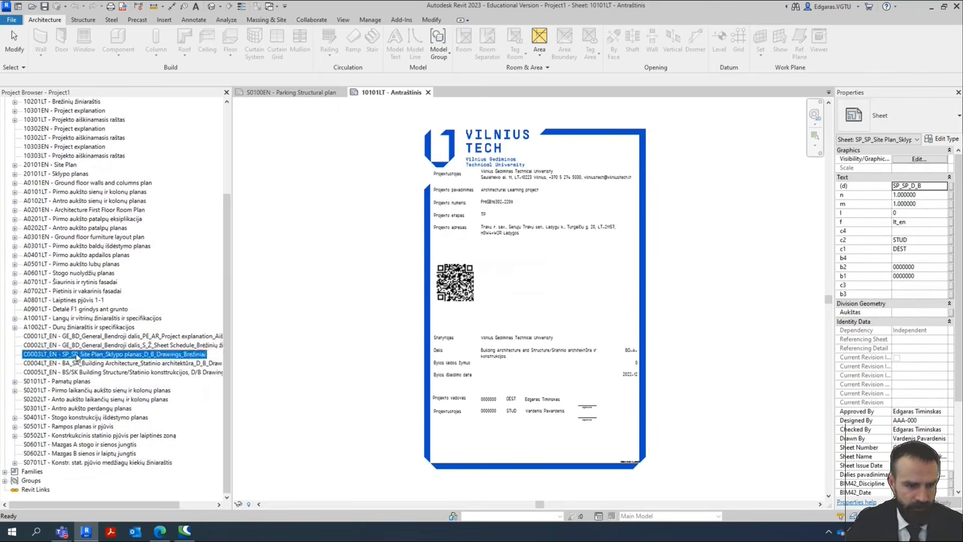
double_click(76, 355)
click(80, 455)
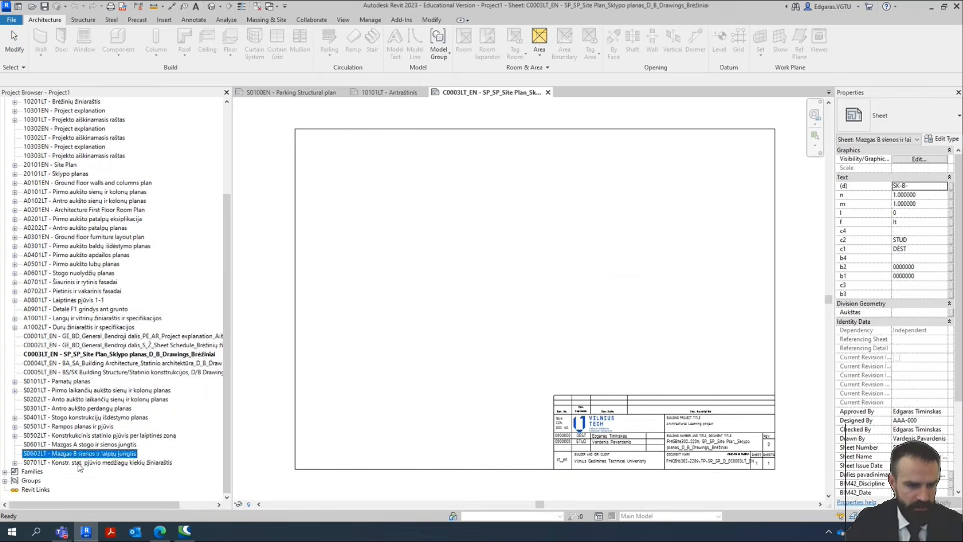
scroll(67, 150, up, 2)
shift+click(50, 120)
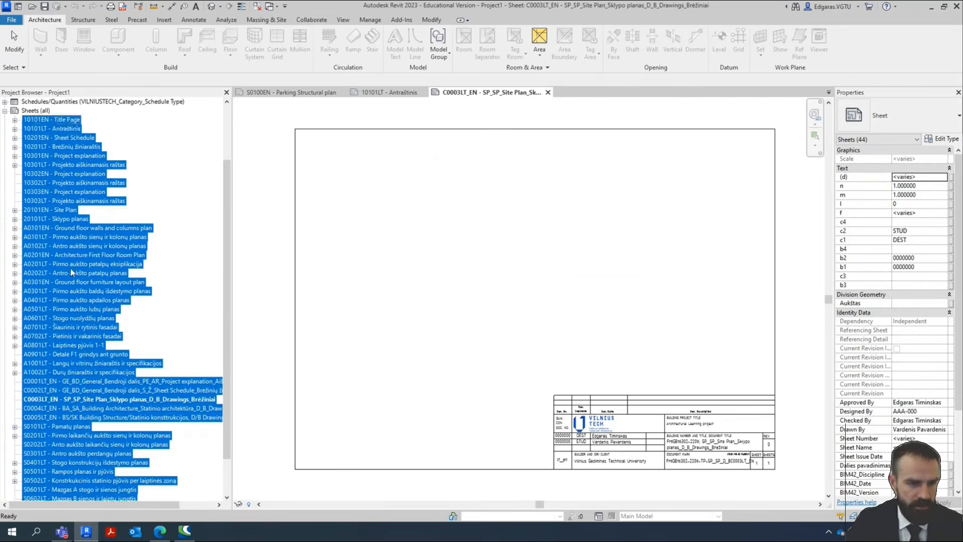
scroll(81, 296, down, 2)
ctrl+click(104, 368)
right_click(128, 345)
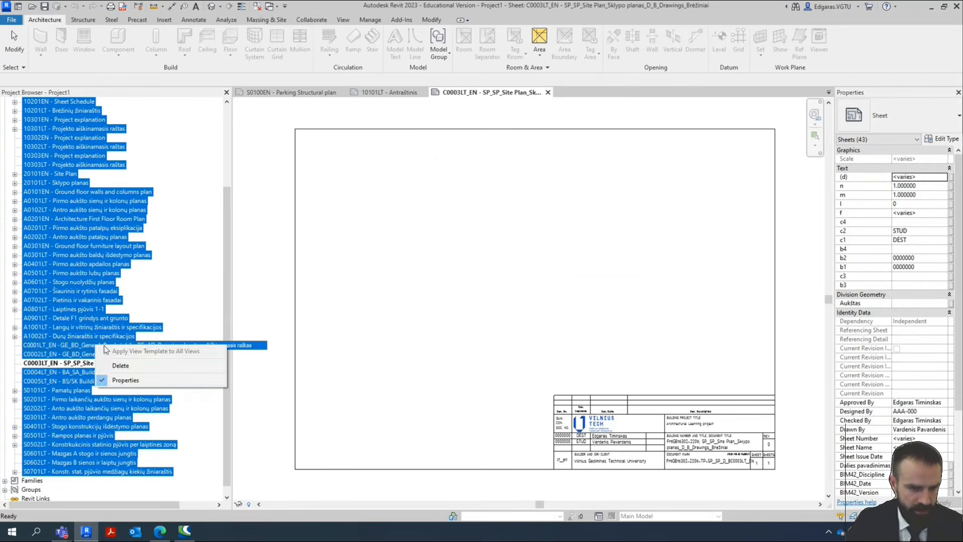
key(Escape)
key(Delete)
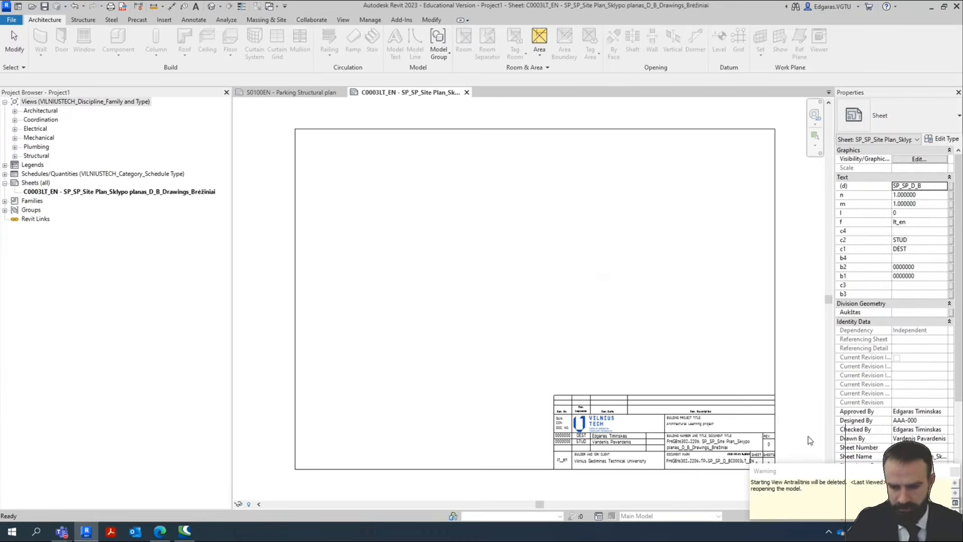
Open the default 3D view and delete all its elements together with their dependent views.
click(211, 6)
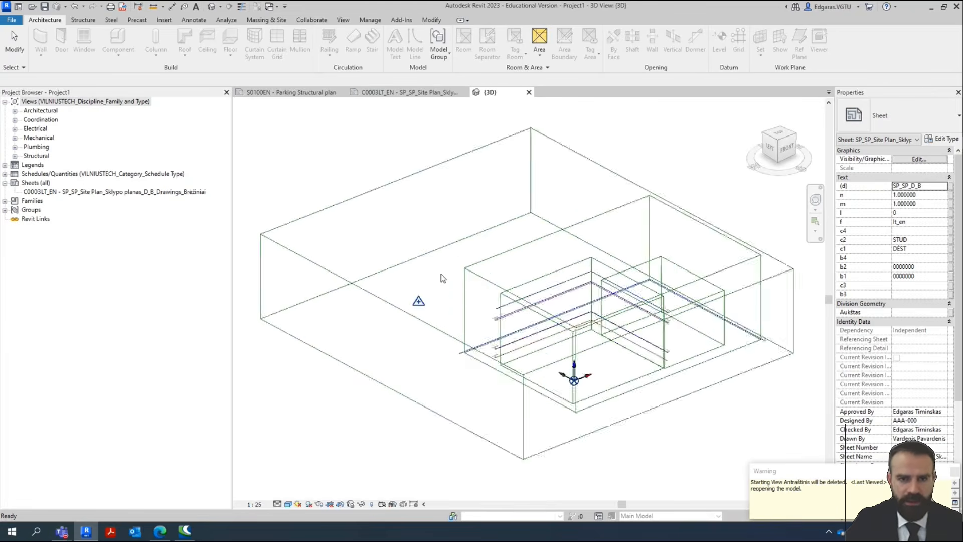
drag(665, 436, 303, 184)
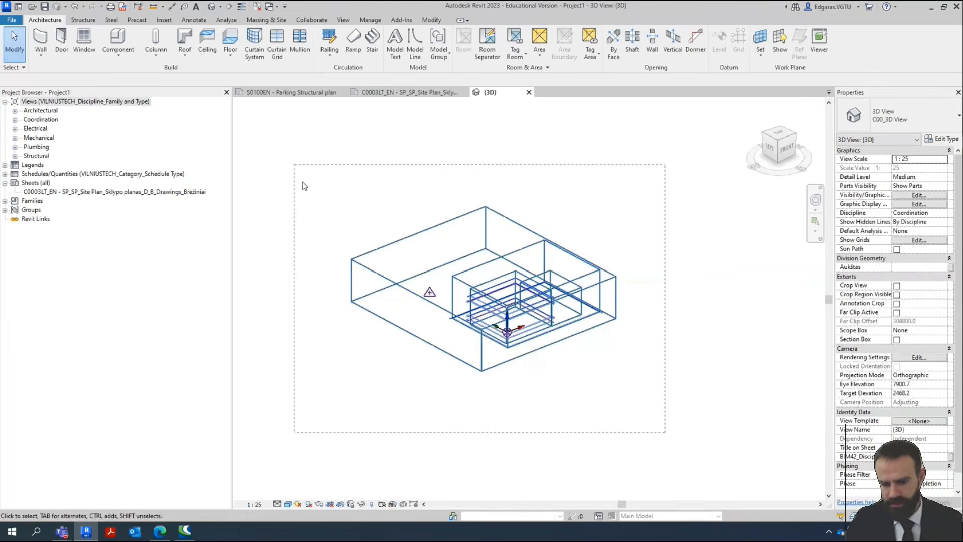
key(Delete)
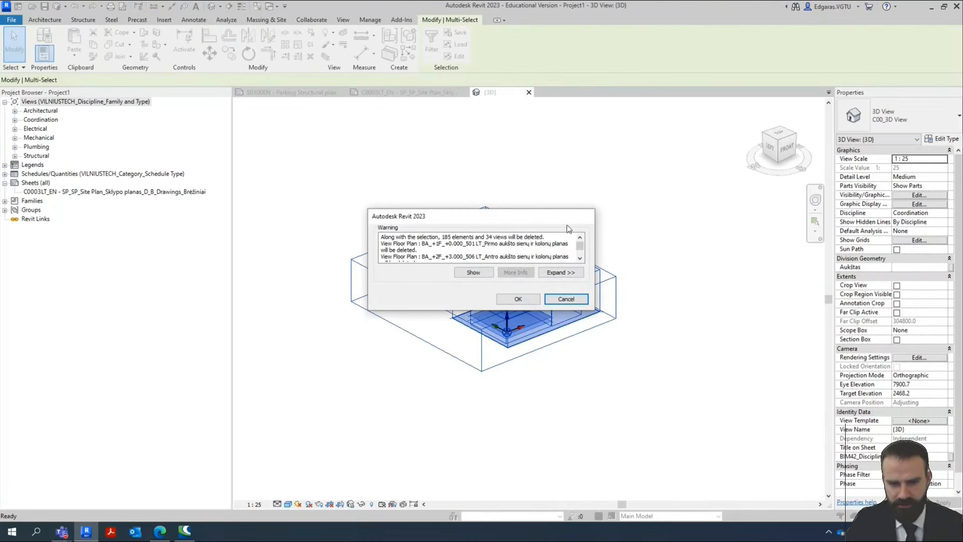
click(518, 299)
scroll(499, 327, up, 3)
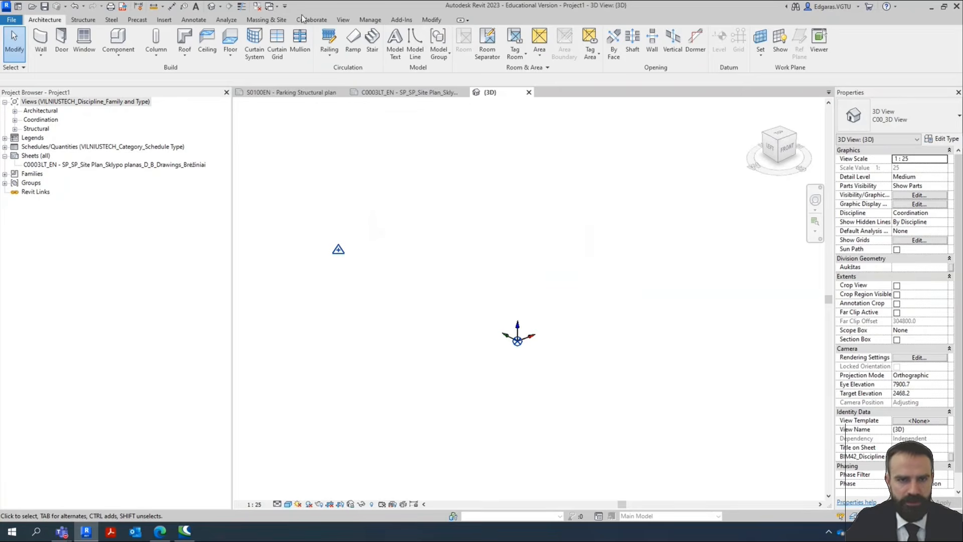
Reset the model's shared coordinates and check the project base point's coordinate values in the 3D view.
click(370, 21)
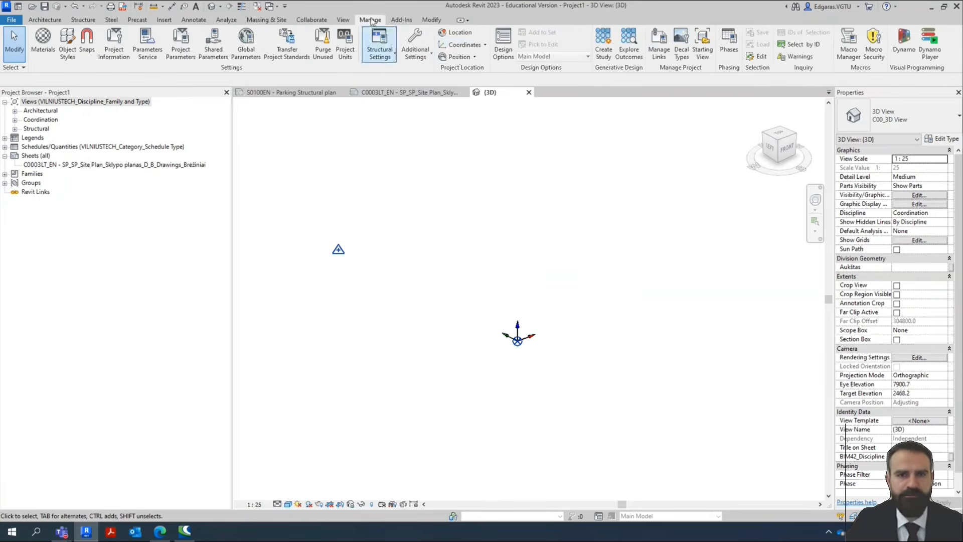
click(485, 46)
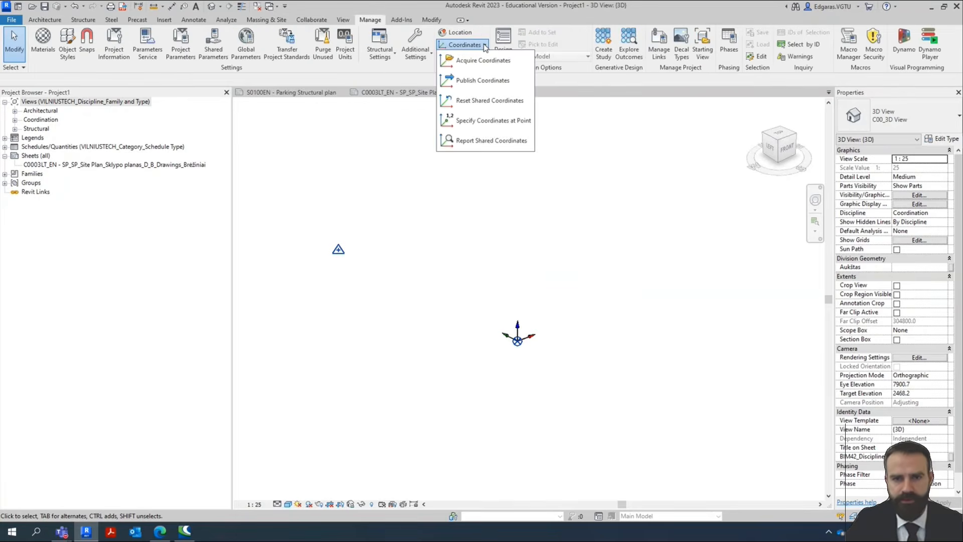
click(491, 104)
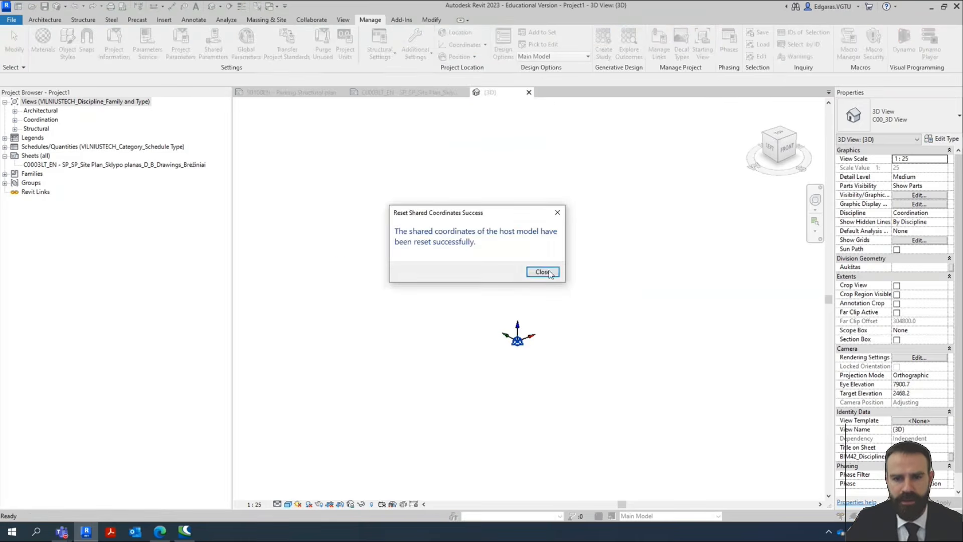
click(542, 272)
click(515, 340)
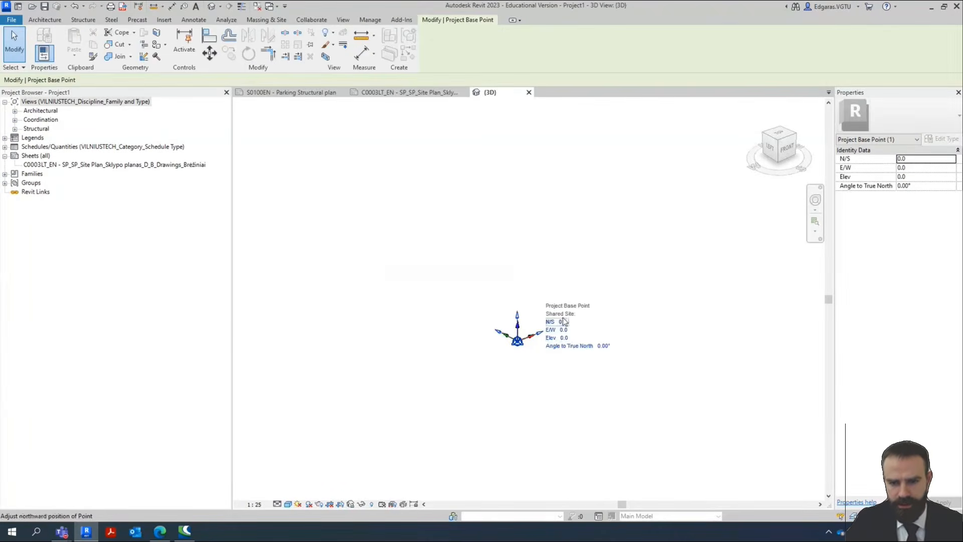
key(Escape)
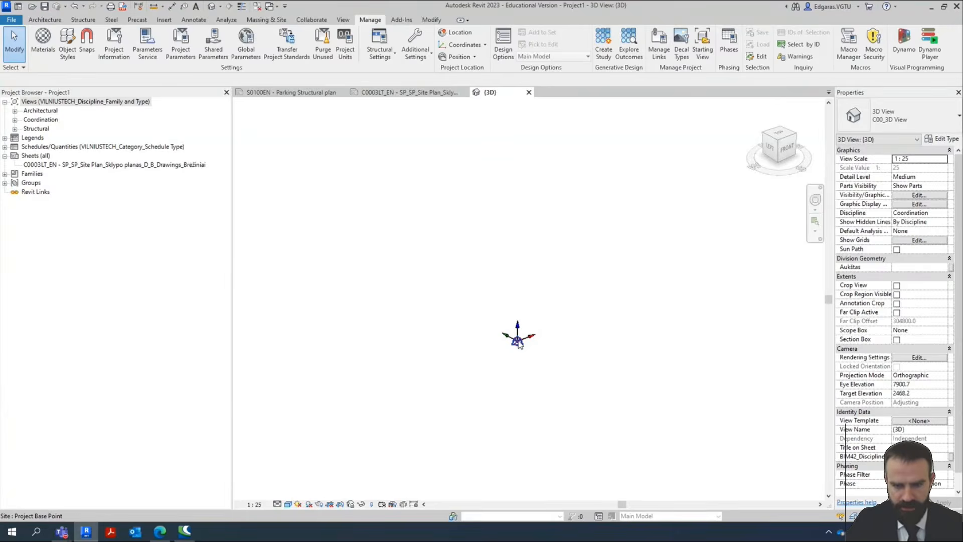
click(517, 340)
key(Escape)
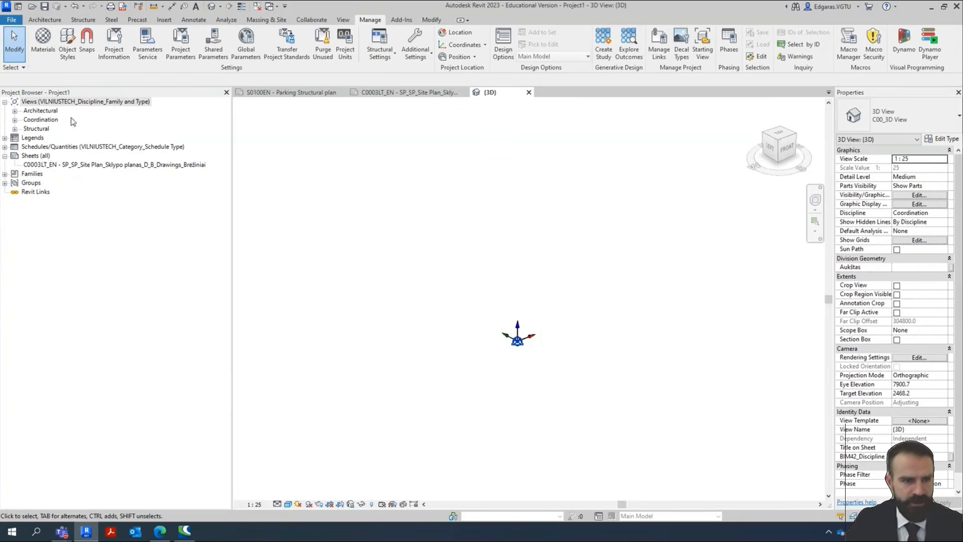
Delete all architectural 3D views, from 3D be topo conceptual to 3D_Analytical, from the project's views.
double_click(44, 121)
double_click(41, 103)
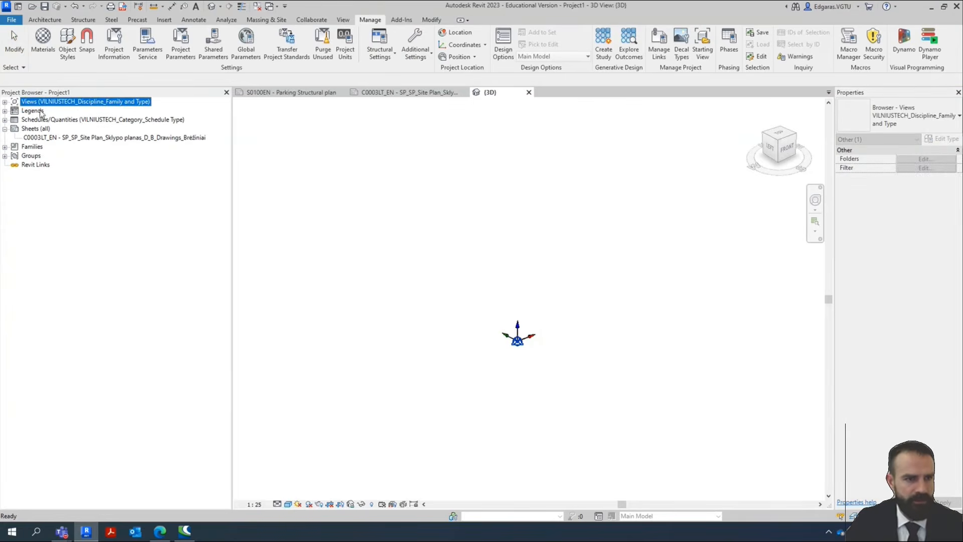
double_click(40, 103)
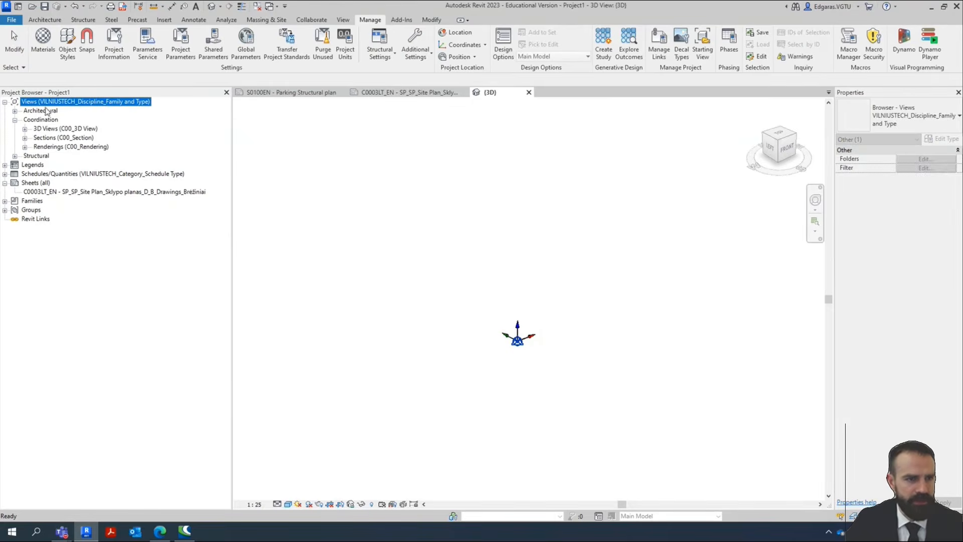
double_click(45, 112)
click(60, 121)
double_click(61, 122)
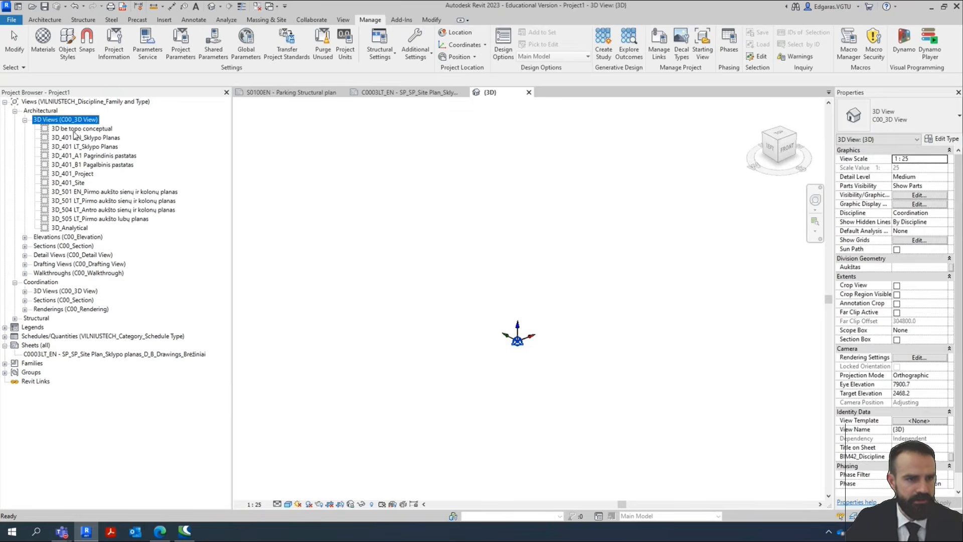
click(82, 129)
shift+click(76, 228)
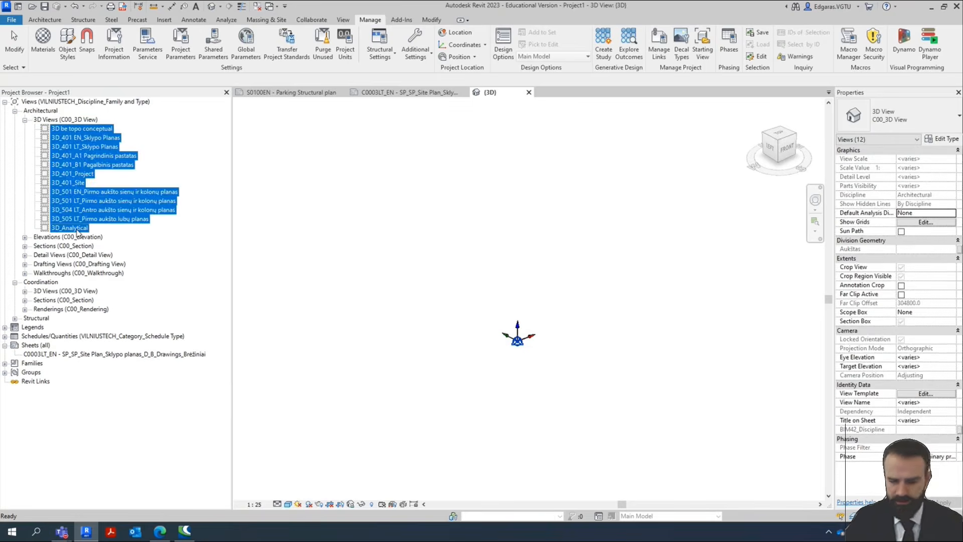
key(Delete)
Delete all the architectural elevation views and all the architectural section views from the project.
double_click(53, 121)
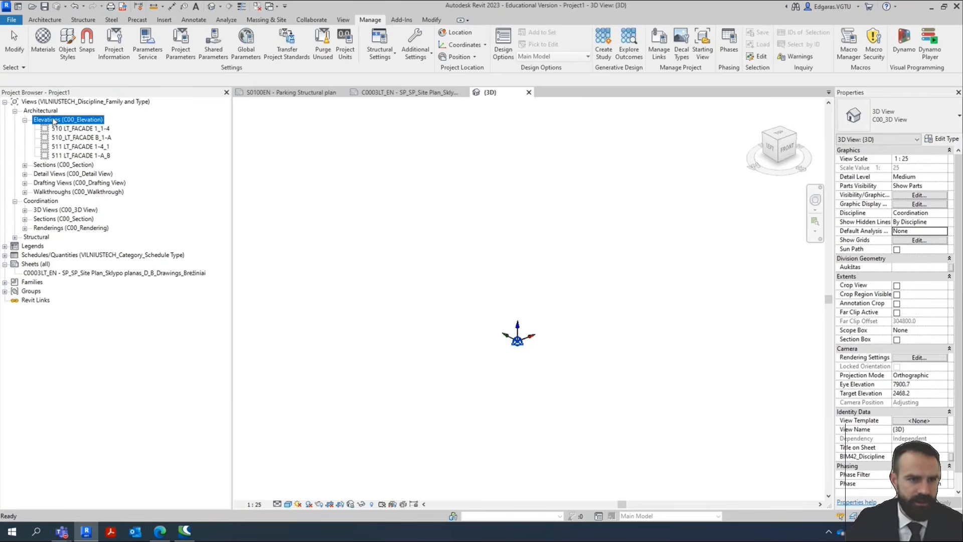
click(70, 129)
shift+click(85, 157)
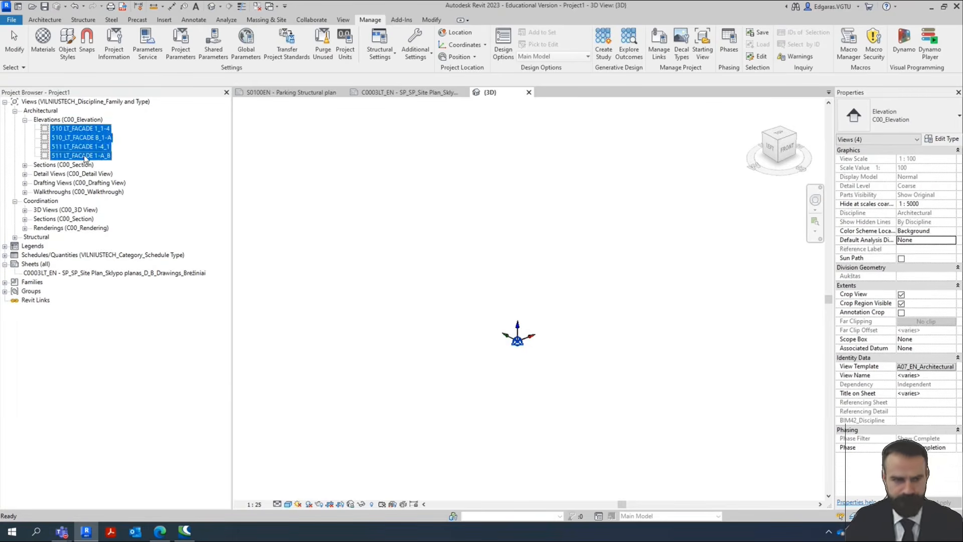
key(Delete)
double_click(63, 119)
click(80, 129)
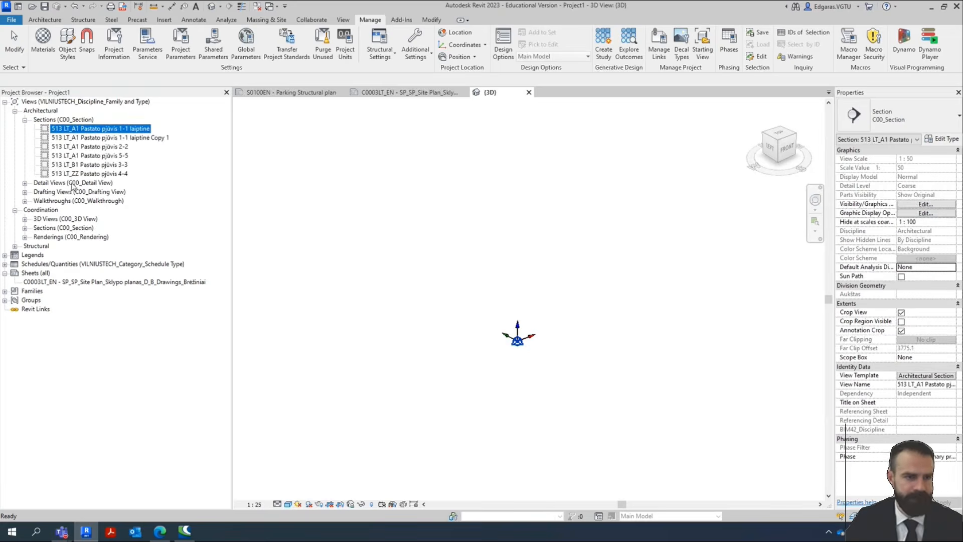
shift+click(76, 174)
key(Delete)
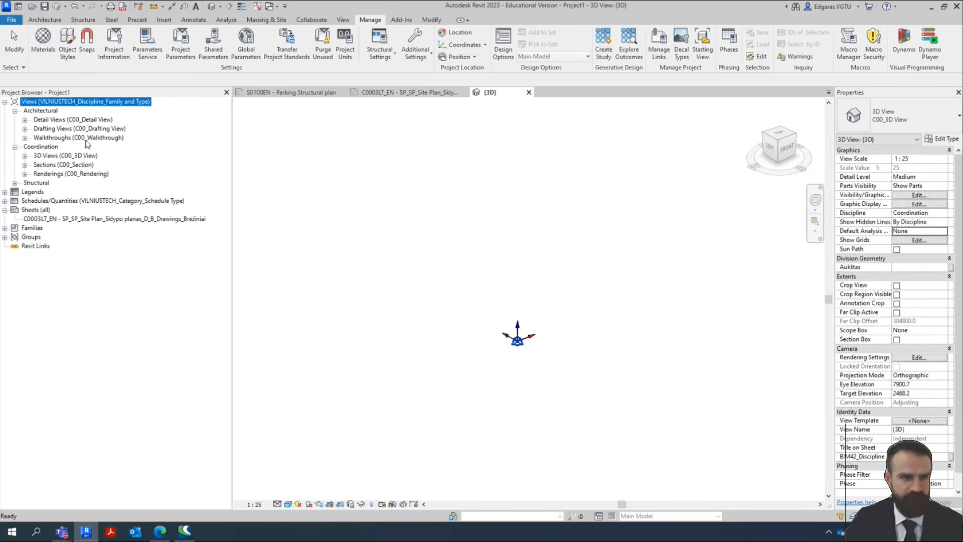
Delete the architectural detail views Sienos detale St1 and Stogo detale Sb1.
double_click(56, 121)
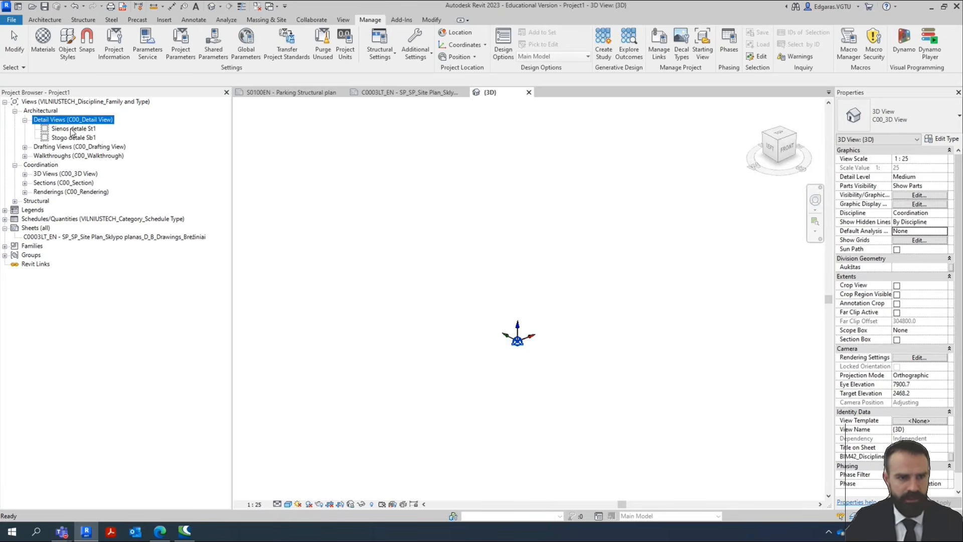
click(72, 129)
shift+click(72, 137)
key(Delete)
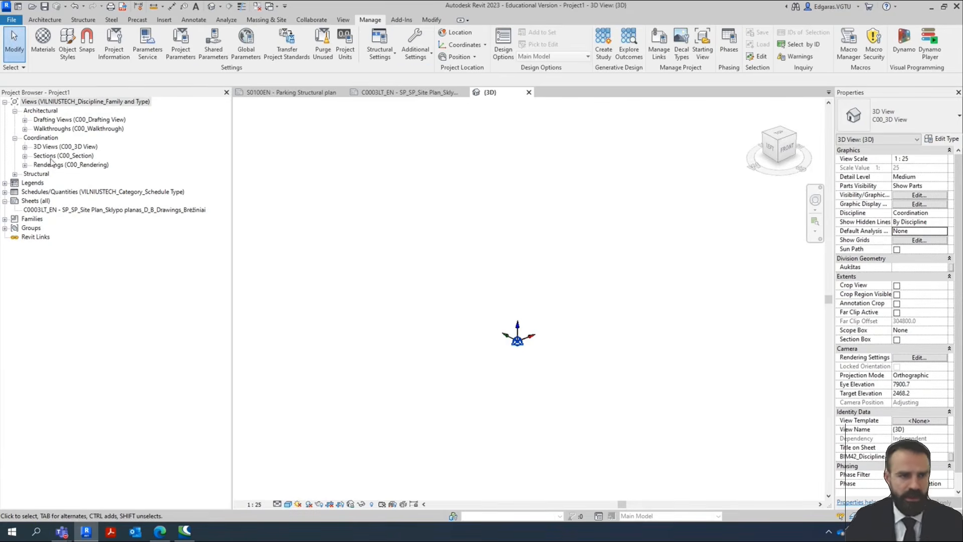
Delete the architectural drafting views and walkthroughs from the project.
right_click(61, 119)
double_click(41, 119)
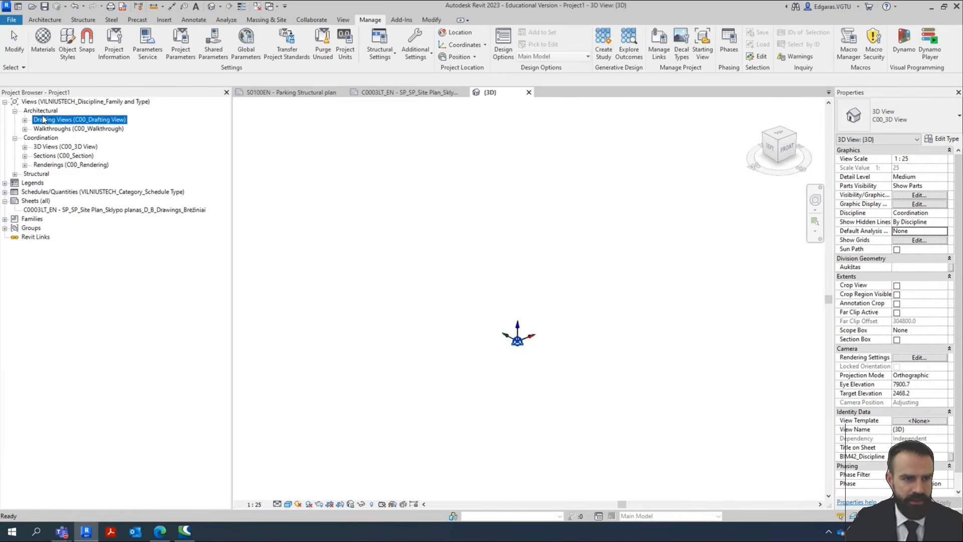
click(64, 129)
key(Delete)
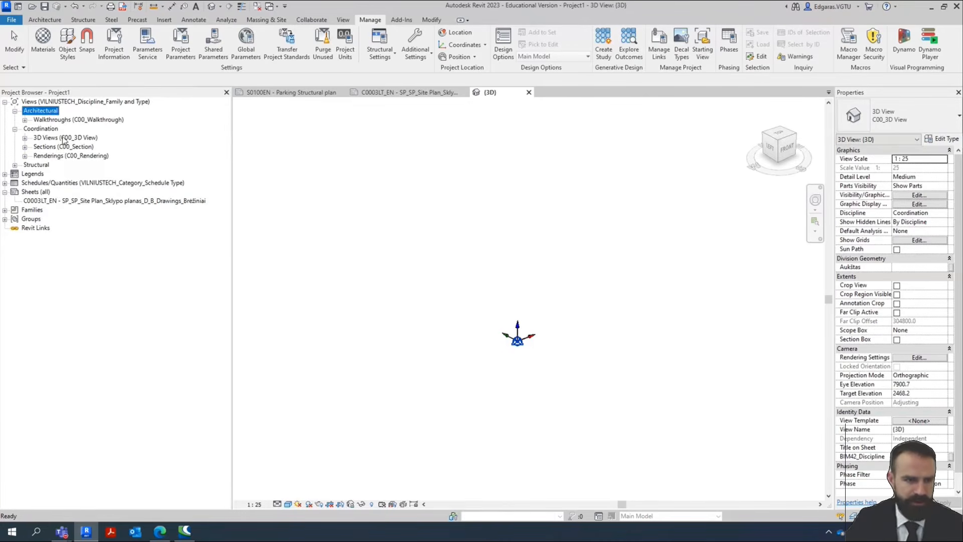
double_click(63, 120)
click(64, 129)
key(Delete)
Delete all coordination 3D views except the default {3D} view.
double_click(64, 119)
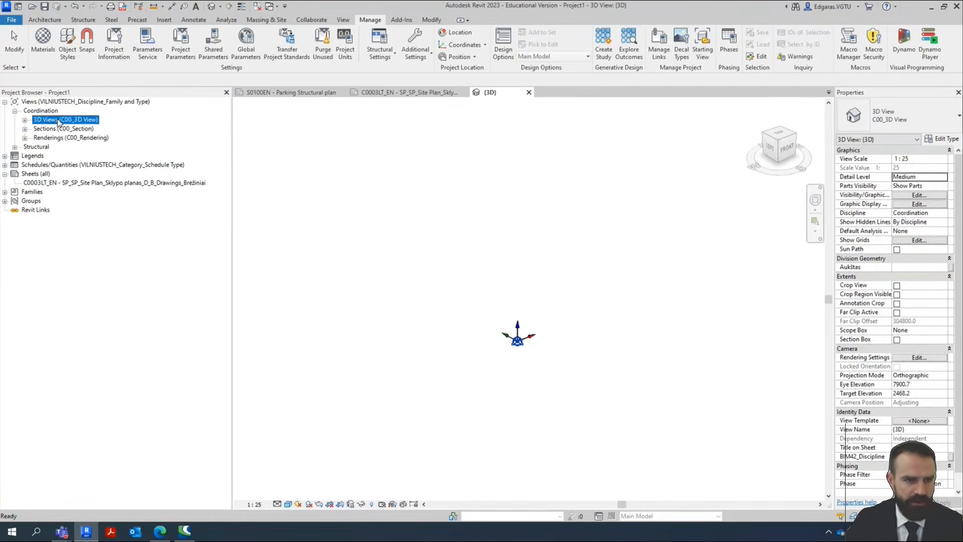
click(76, 128)
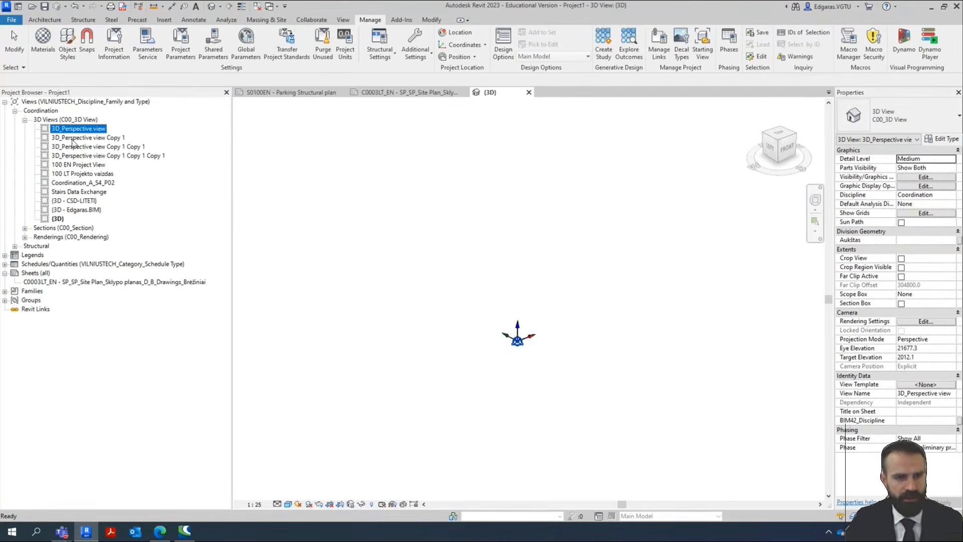
shift+click(83, 210)
key(Delete)
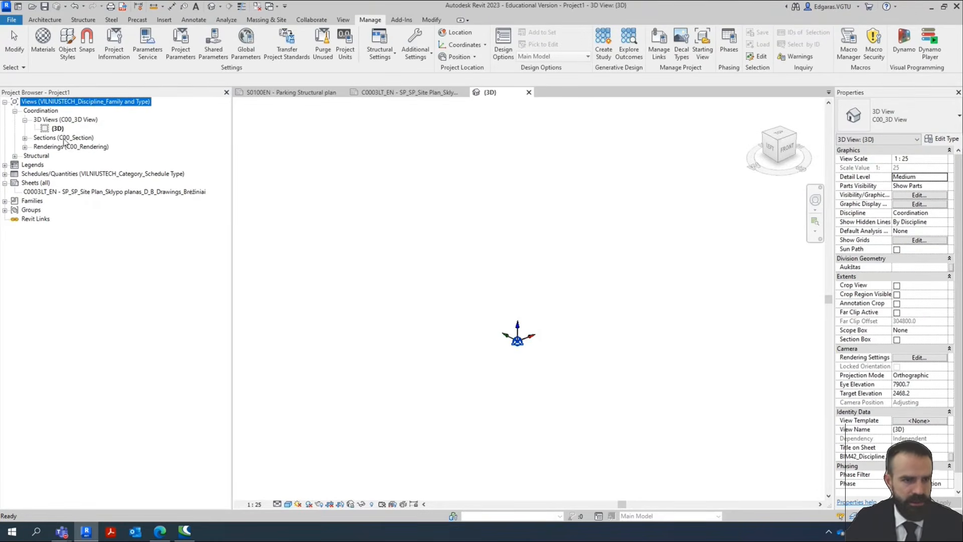
Delete both coordination section views and the Enscape rendering view.
double_click(64, 138)
click(70, 146)
shift+click(71, 155)
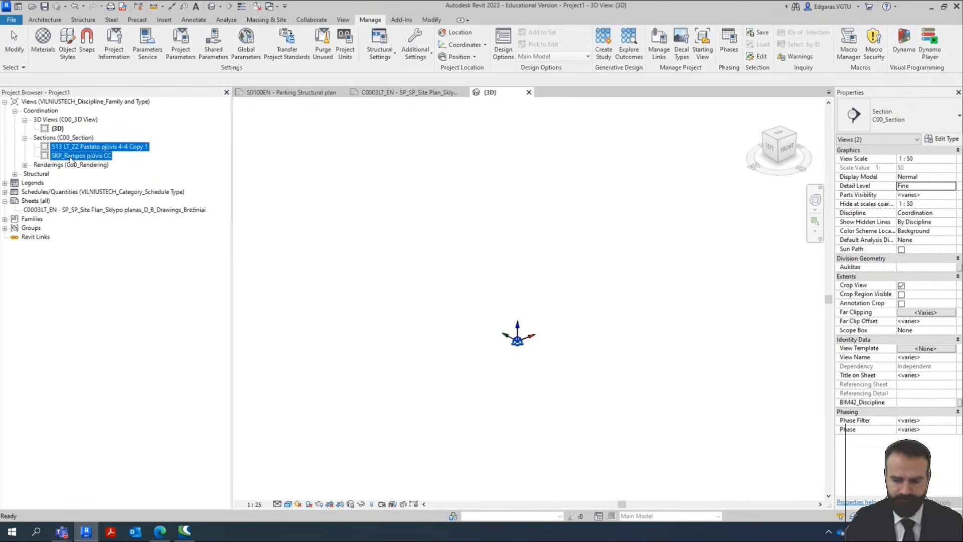
key(Delete)
double_click(73, 138)
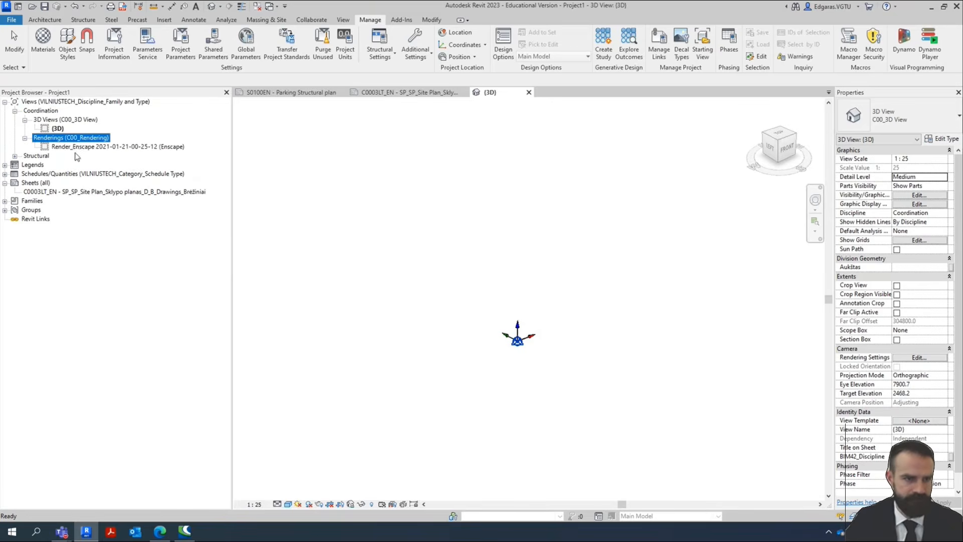
click(80, 147)
key(Delete)
Delete all structural 3D views, from 3D aksonometrija to Structural.
double_click(41, 138)
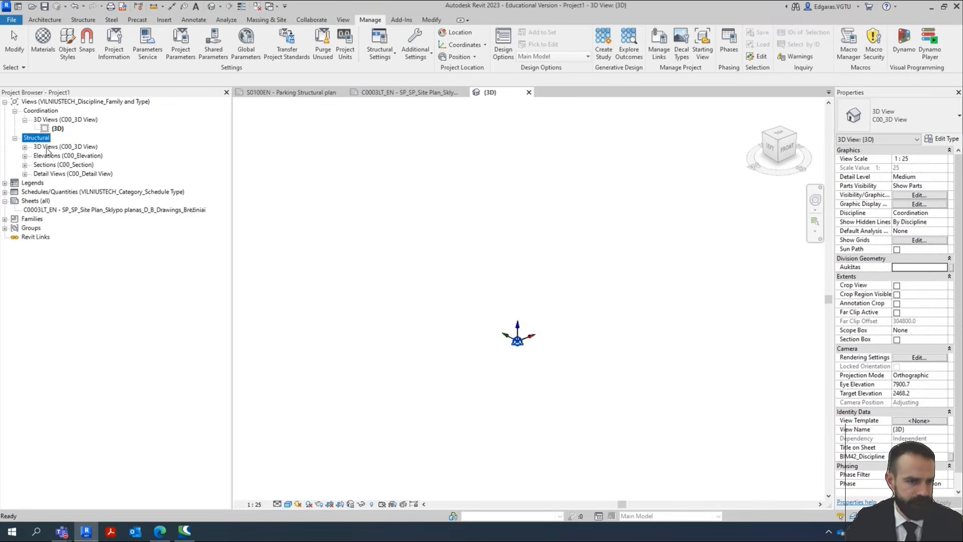
double_click(48, 147)
click(83, 156)
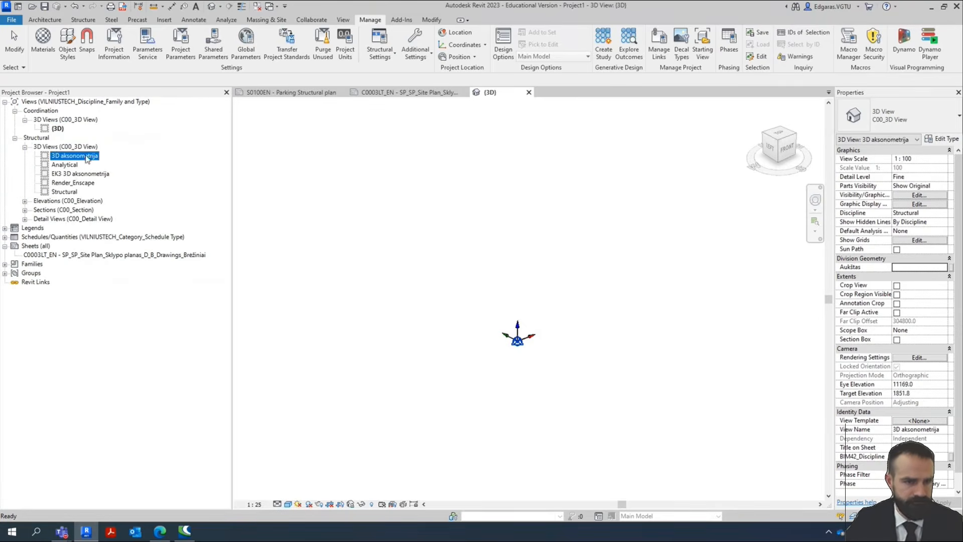
shift+click(64, 191)
key(Delete)
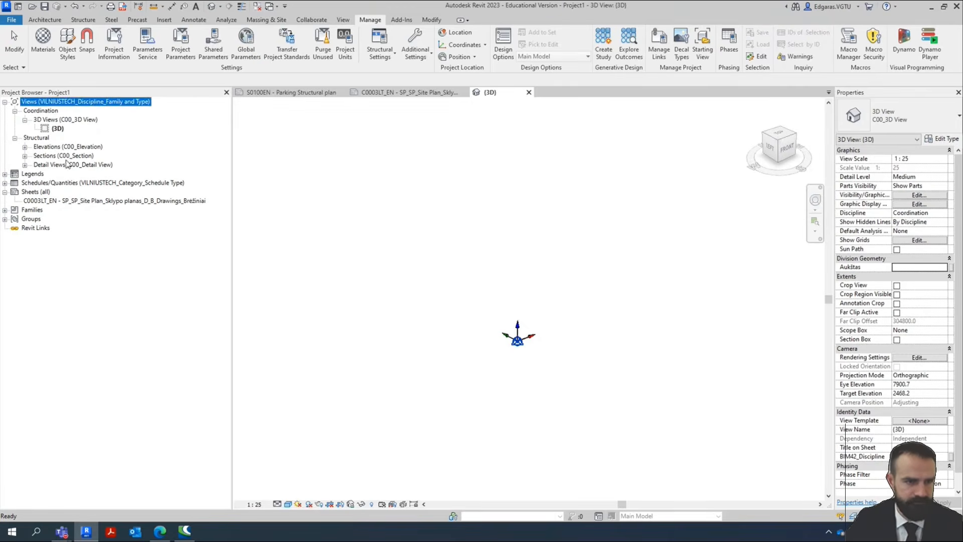
Delete the structural elevation Fasadas 1-3 and all structural section views together with their dependent callout views.
double_click(67, 147)
click(70, 156)
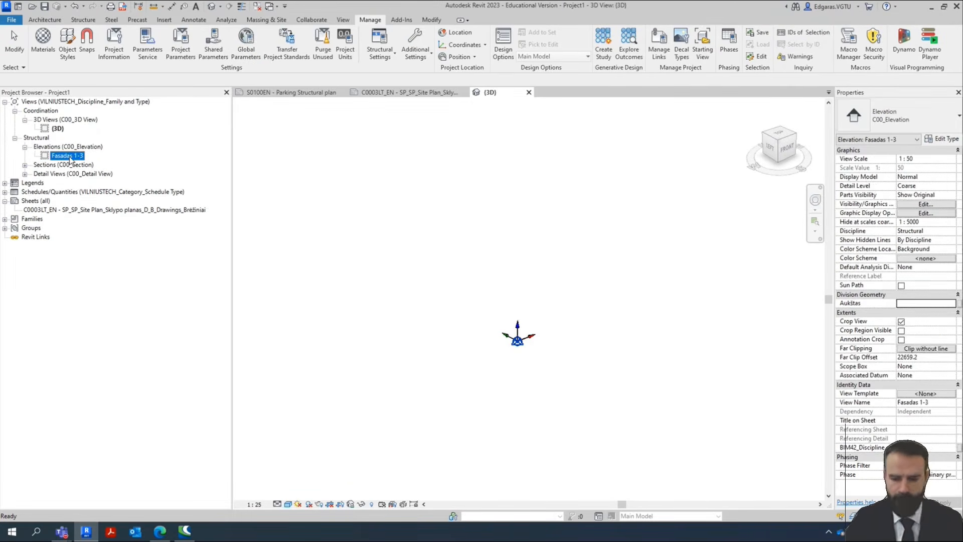
key(Delete)
double_click(70, 146)
click(65, 155)
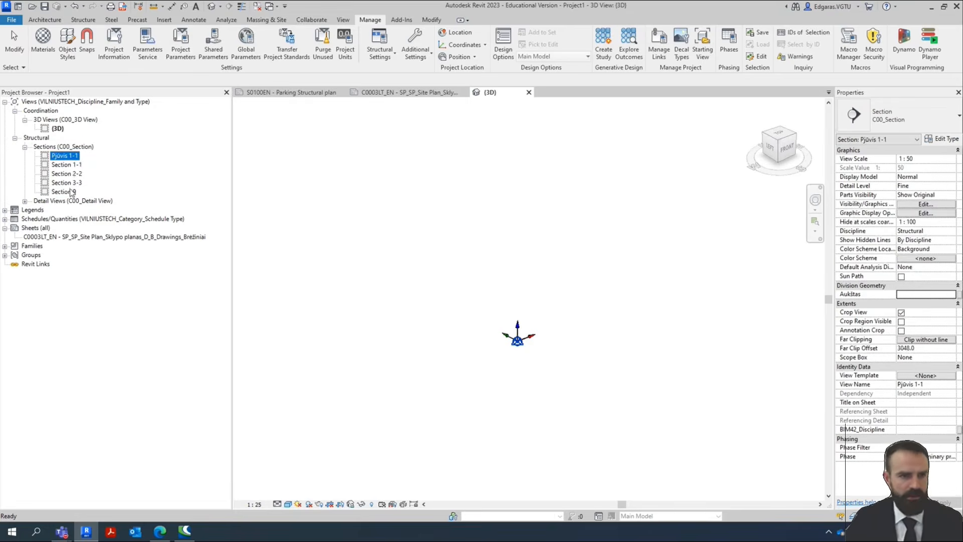
shift+click(72, 192)
key(Delete)
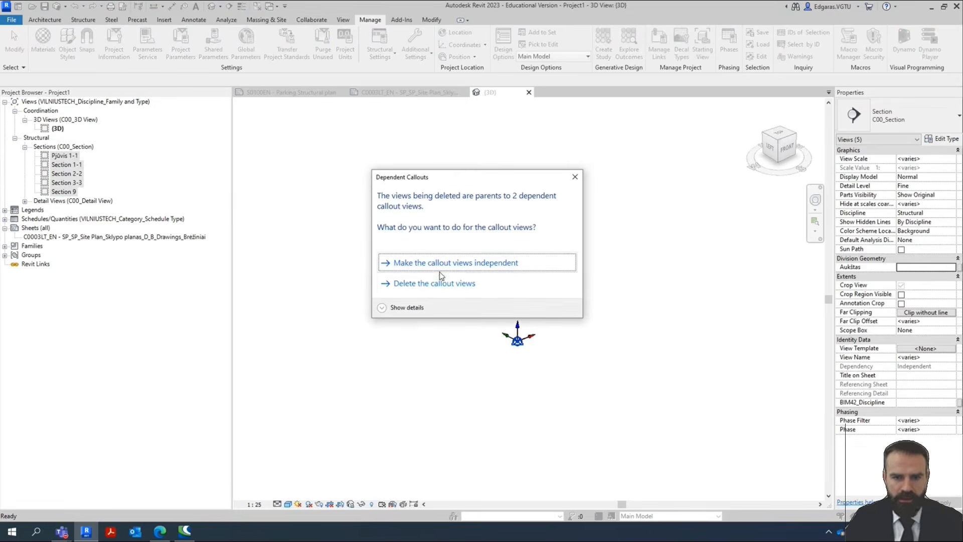
click(462, 283)
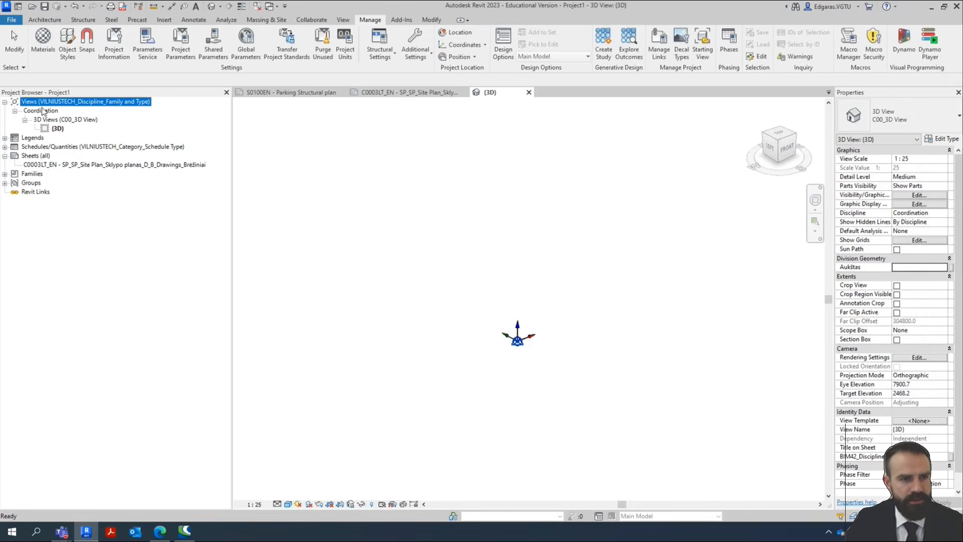
click(59, 129)
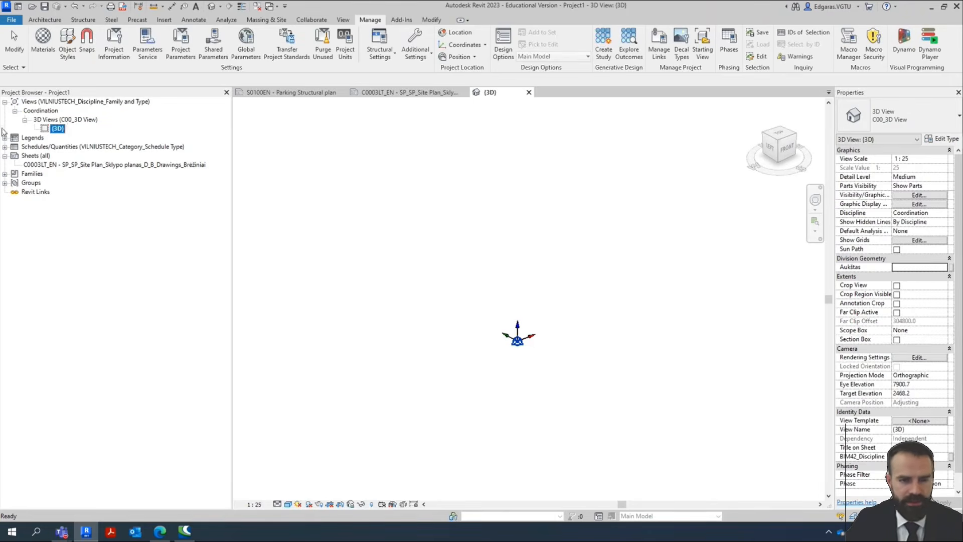
click(338, 320)
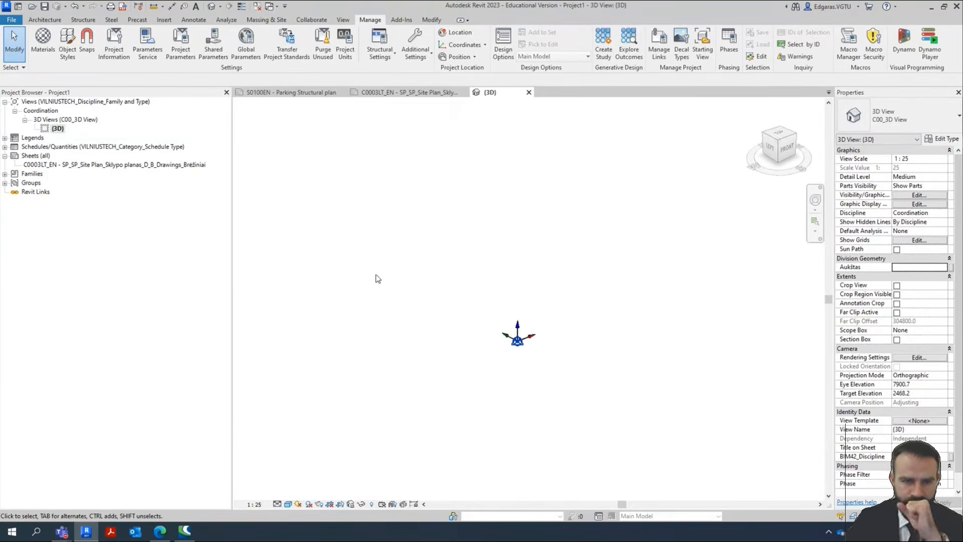
Start saving the project in the 00 - WIP DARBUI folder with the file name STfuc-21_HW1_N_Surname_FMIGB16302-2209_00.rvt, based on the existing LW1 file name.
click(44, 7)
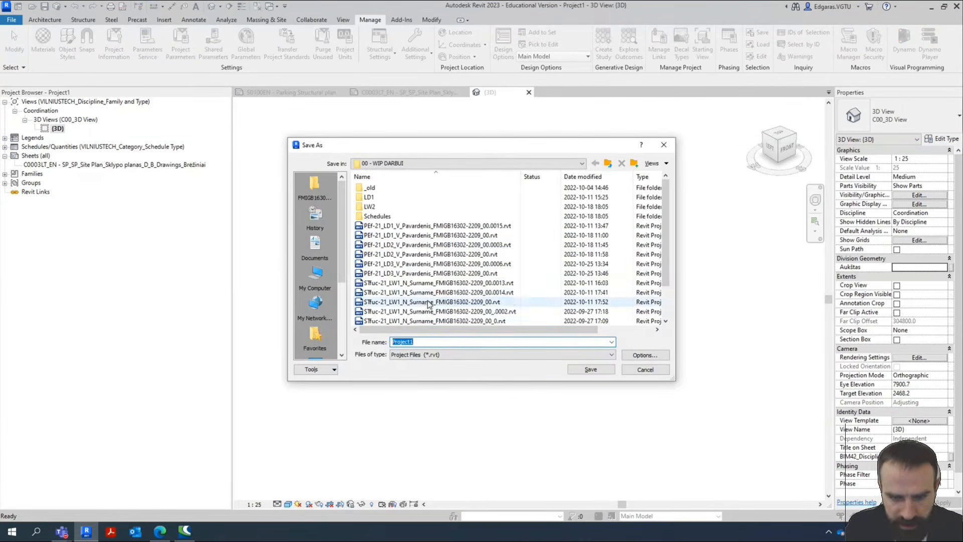
click(425, 301)
click(421, 341)
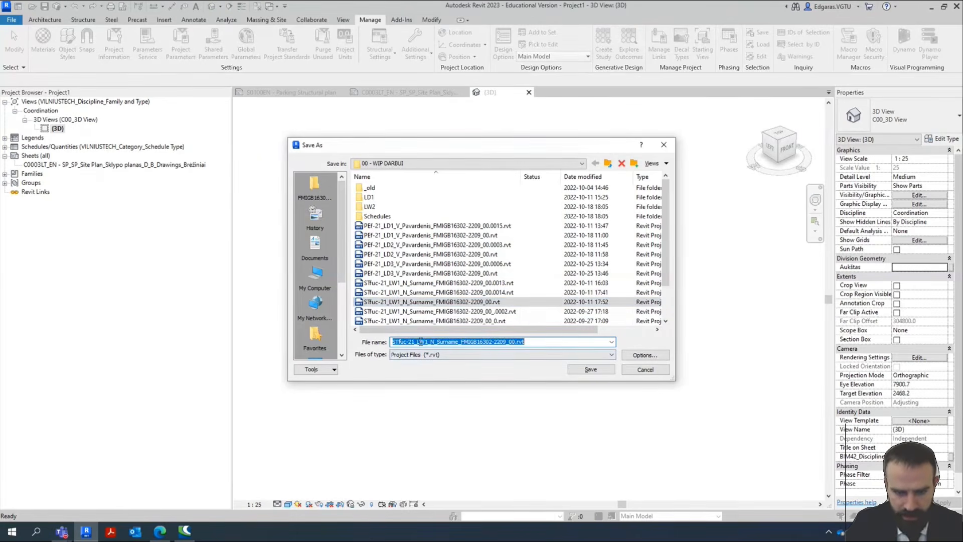
drag(418, 342, 429, 343)
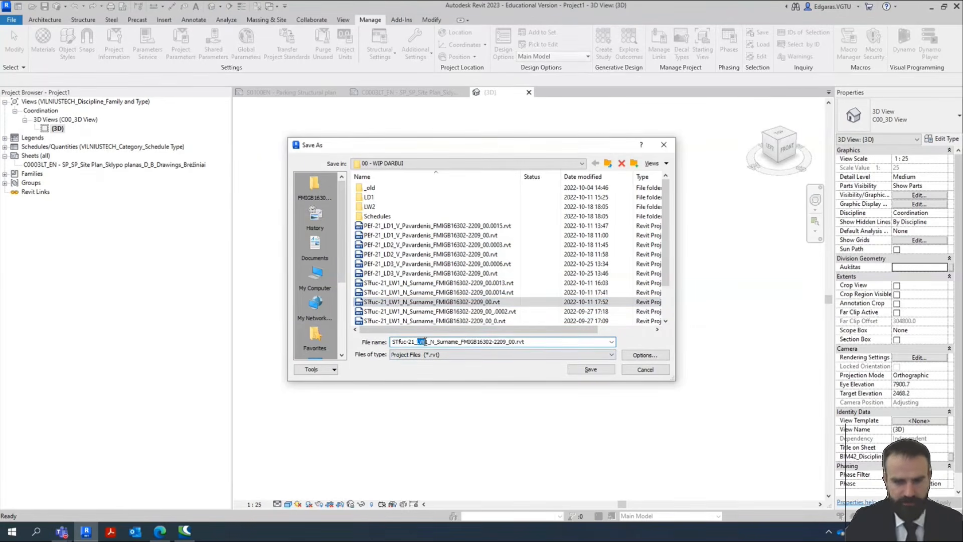
text(H)
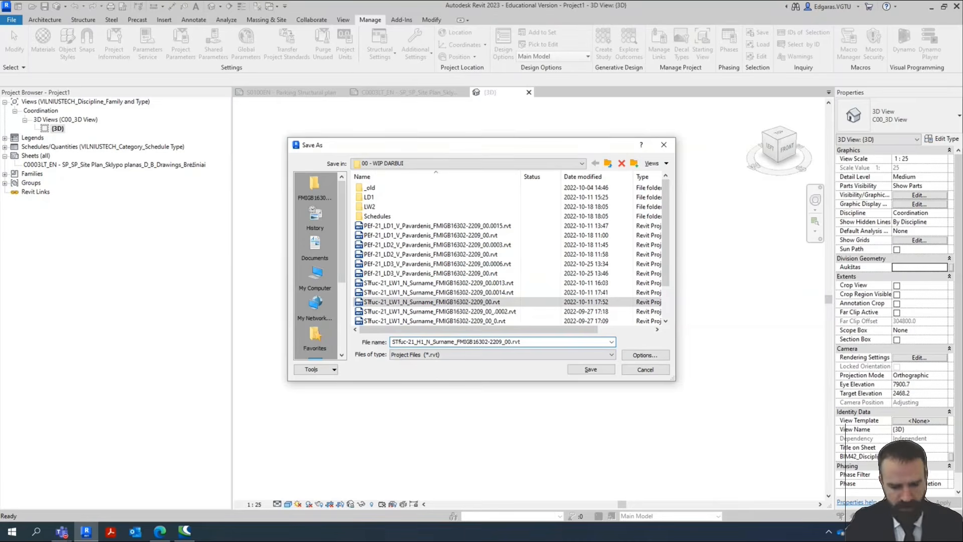
text(W)
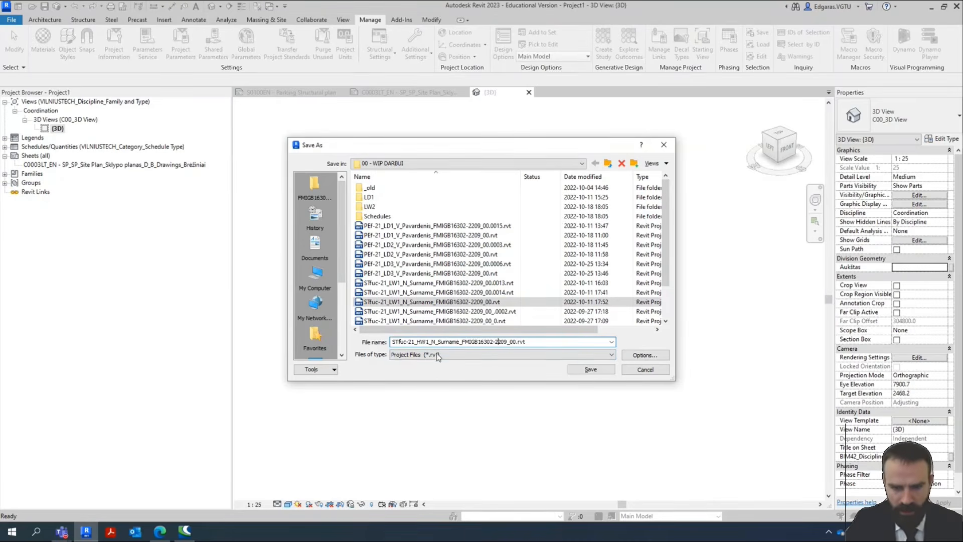
drag(460, 344, 498, 344)
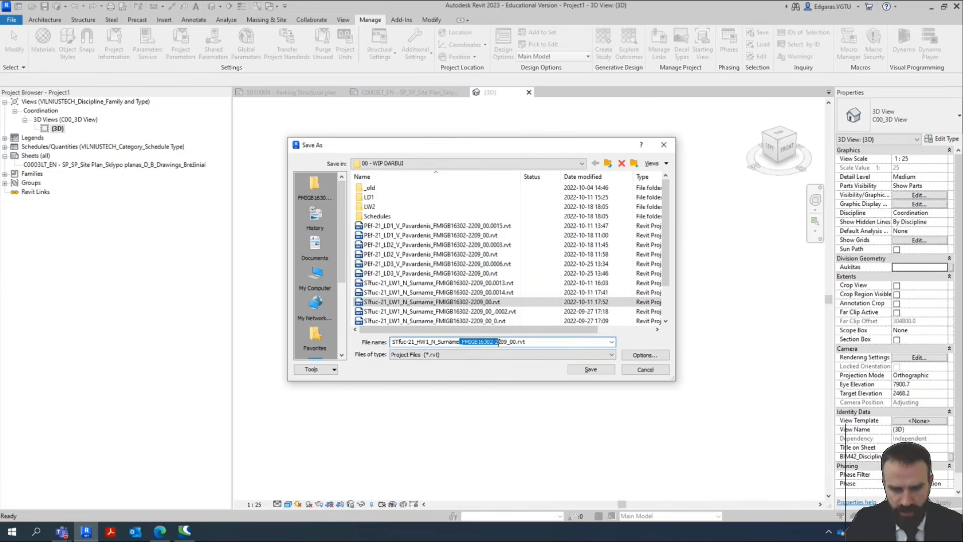
click(505, 344)
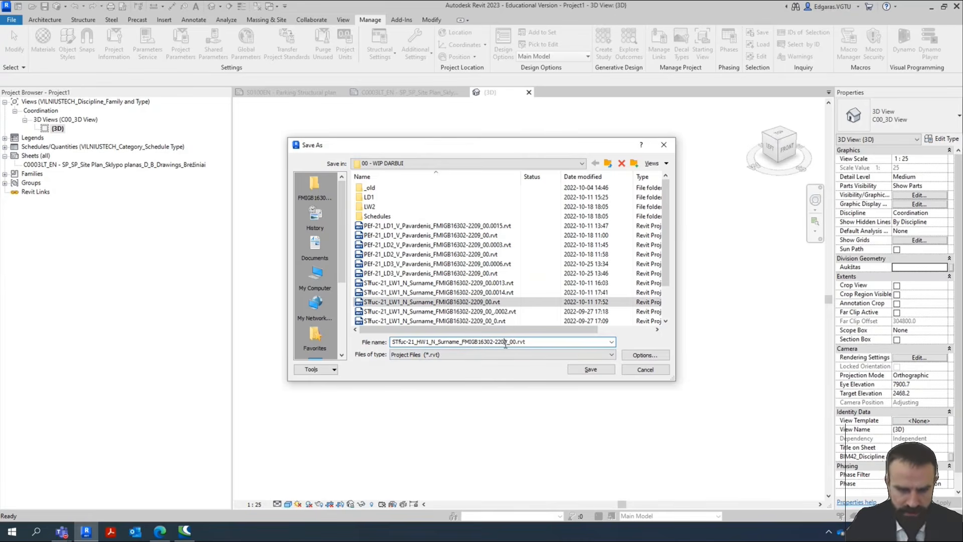
Accept the file save options with a maximum of 1 backup and save the project.
click(644, 354)
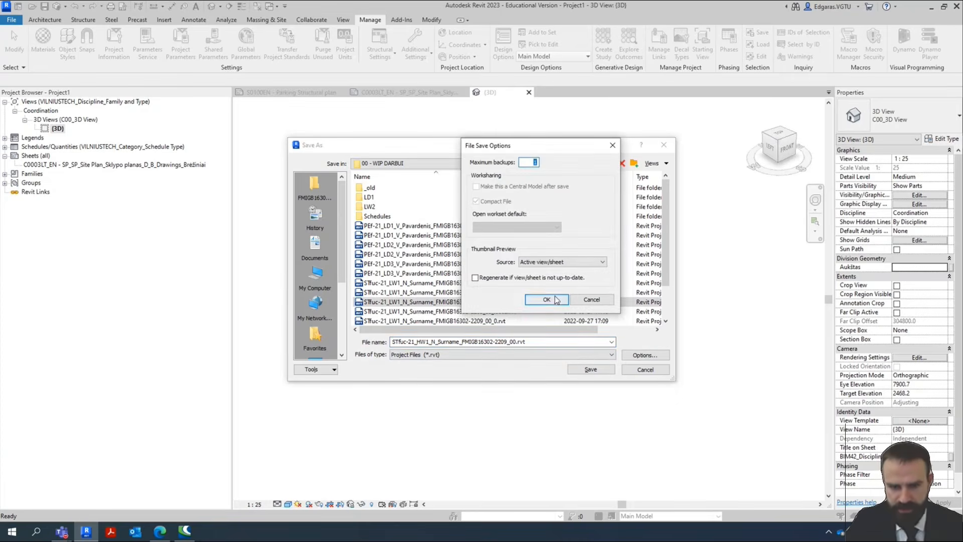
click(546, 300)
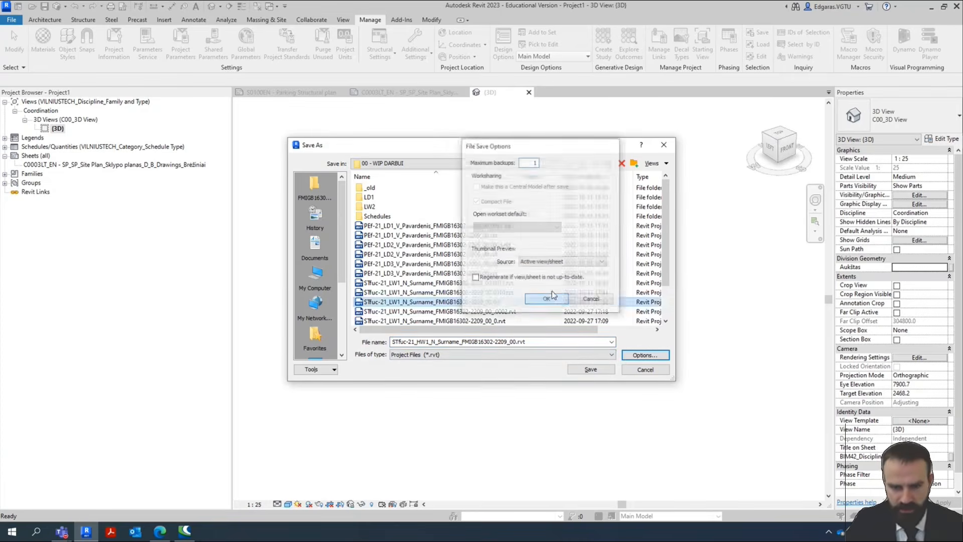
click(603, 369)
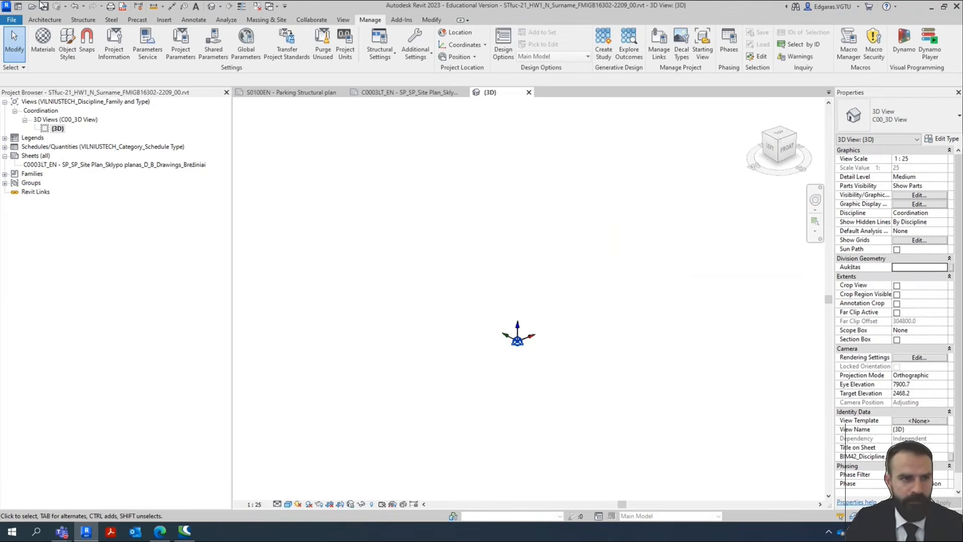
Create a structural plan view of type C00_Structure Plan, adding the required level at elevation 0.0.
shift+middle_drag(710, 280, 662, 286)
click(45, 20)
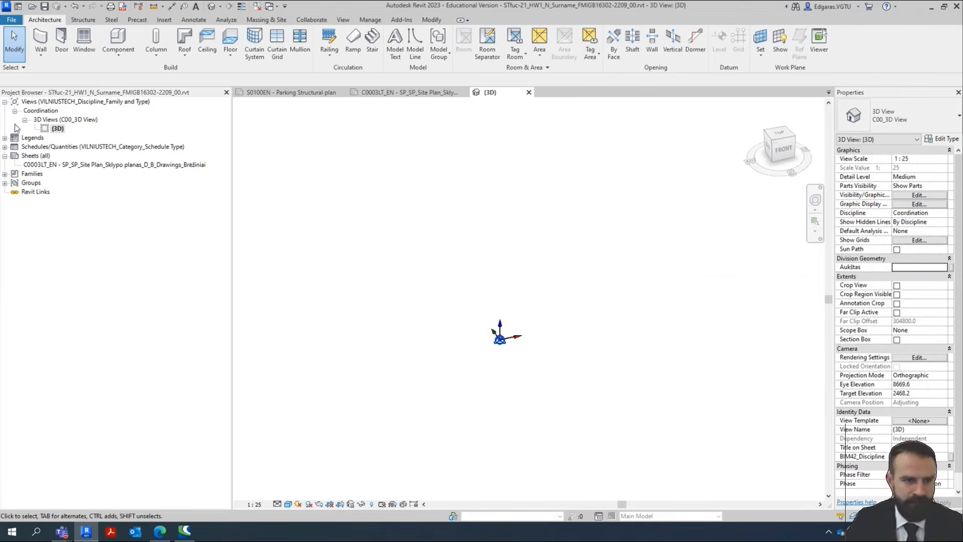
click(344, 20)
click(398, 57)
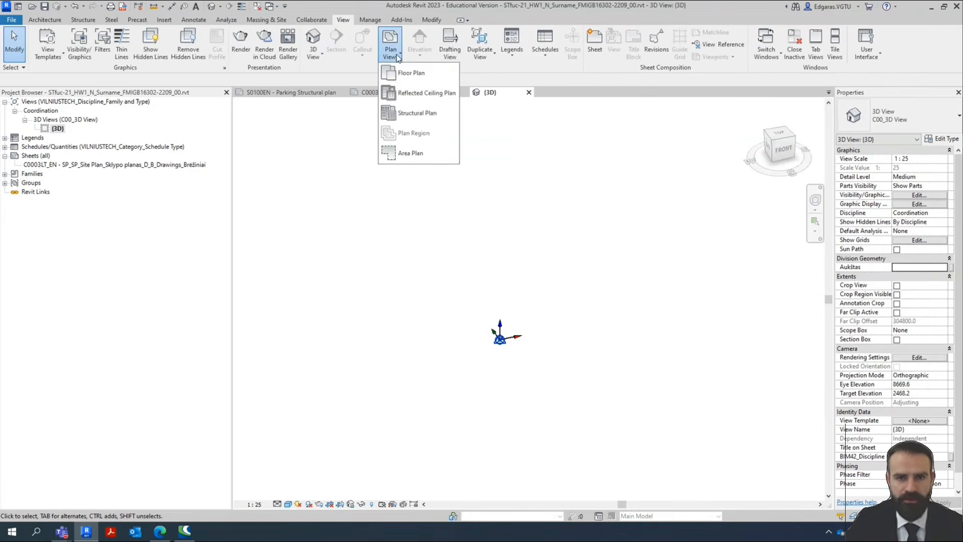
click(420, 114)
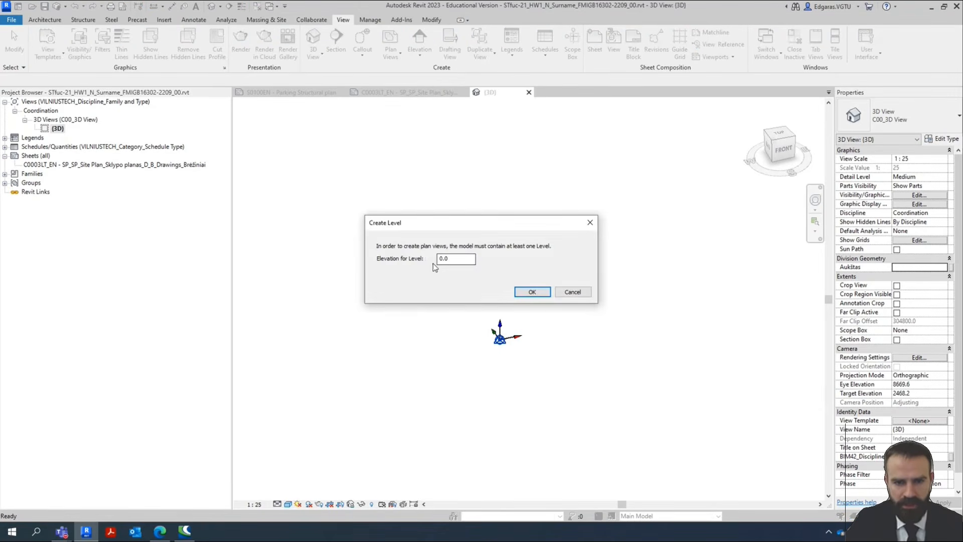
click(533, 292)
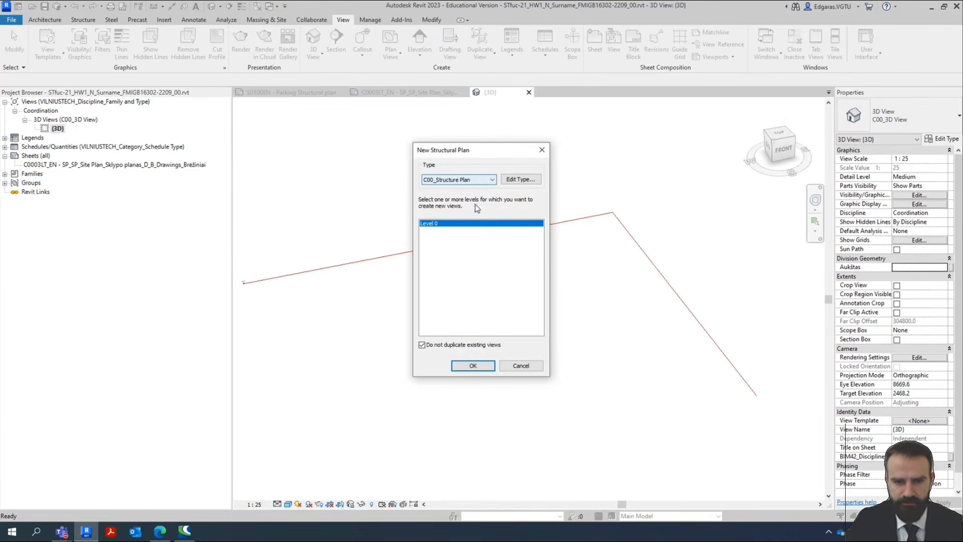
click(469, 366)
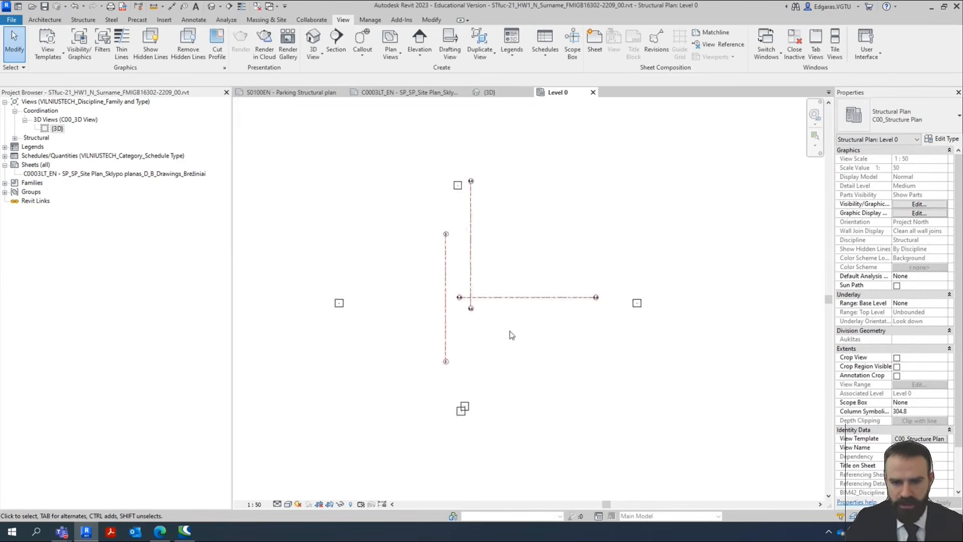
Delete all leftover elevation markers and grid lines from the Level 0 structural plan.
scroll(436, 351, down, 2)
mouse_move(563, 474)
mouse_down()
mouse_move(404, 425)
mouse_move(423, 414)
mouse_up()
key(Delete)
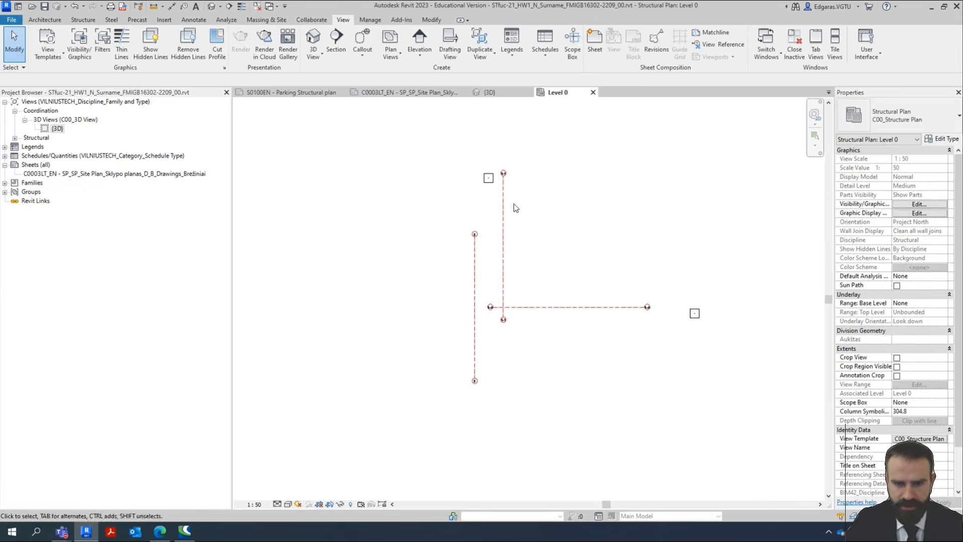
drag(492, 199, 387, 146)
key(Delete)
drag(737, 389, 336, 219)
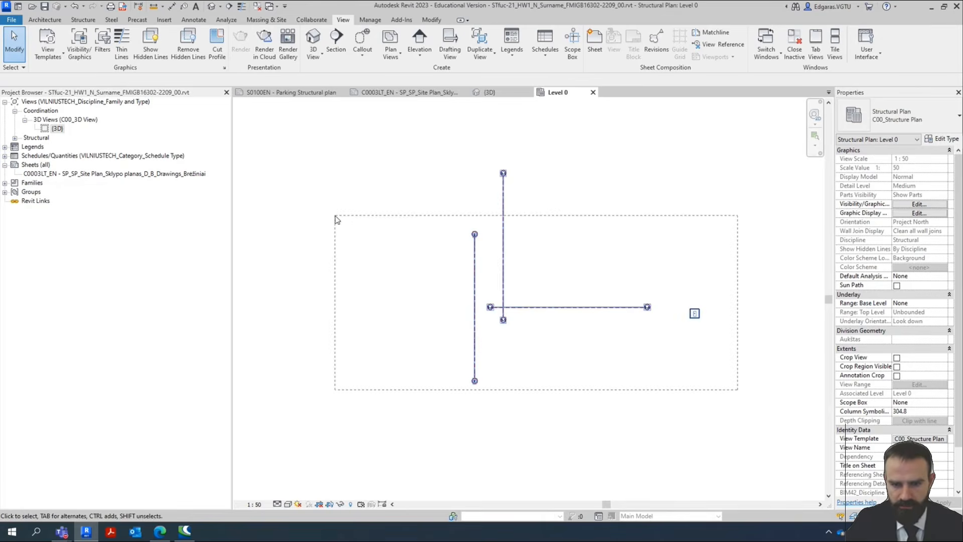
key(Delete)
click(475, 334)
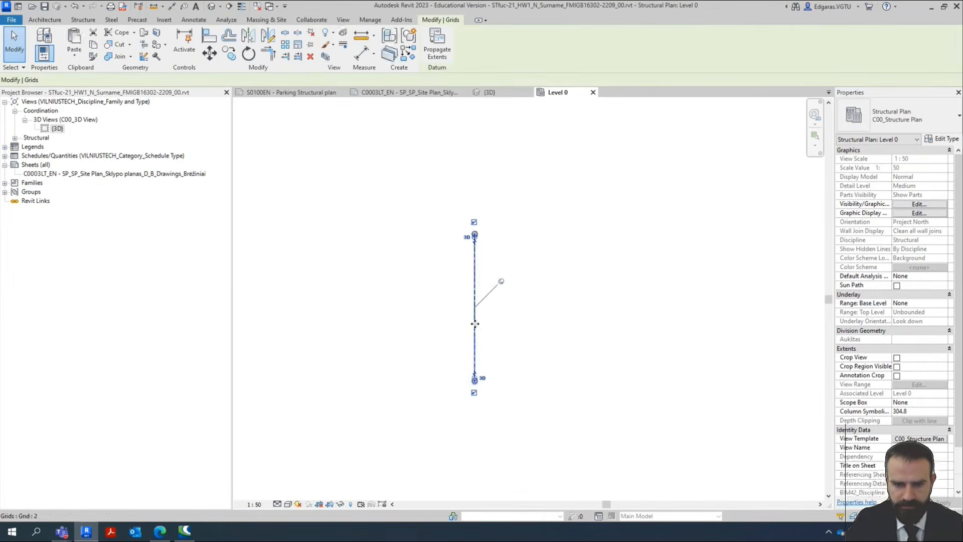
click(502, 284)
key(Delete)
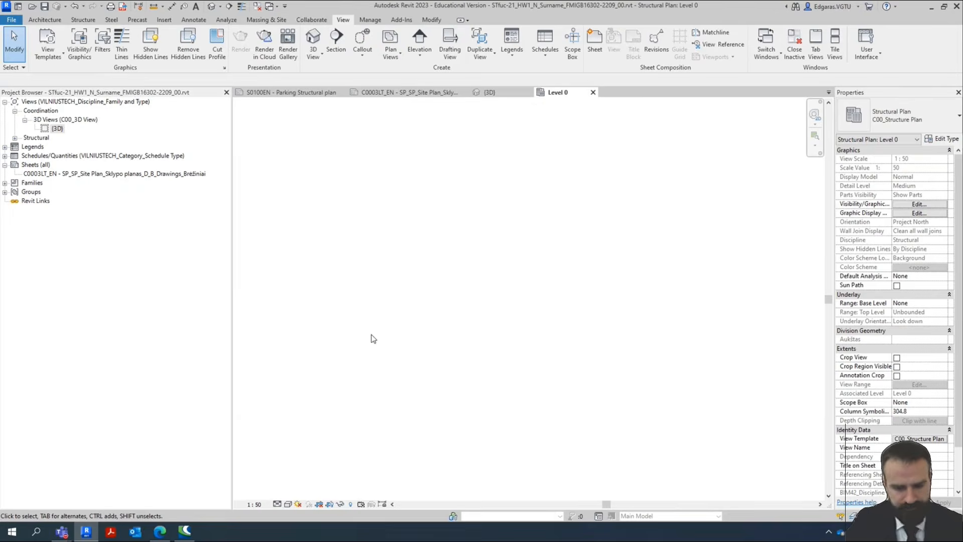
Remove the view template from the Level 0 structural plan by assigning <None>.
key(v)
key(g)
key(Escape)
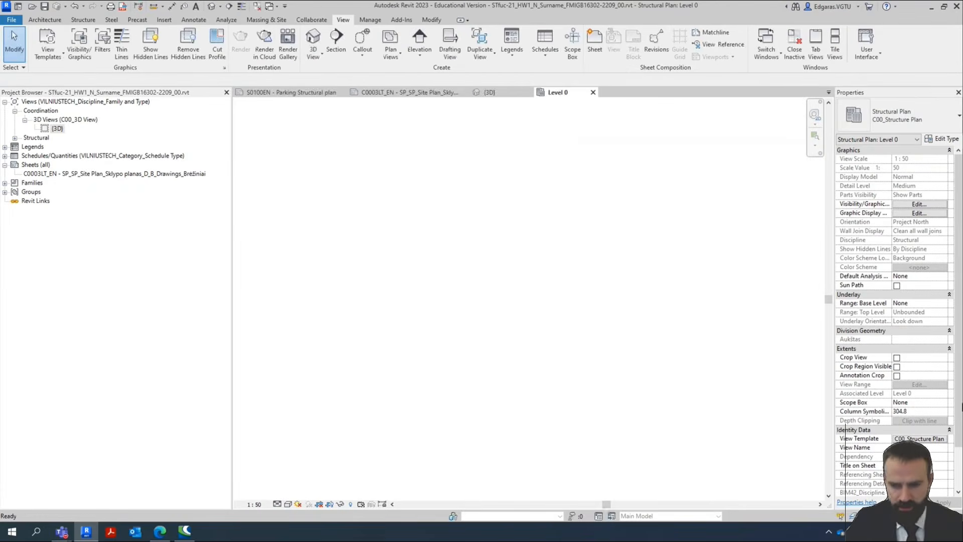
click(920, 439)
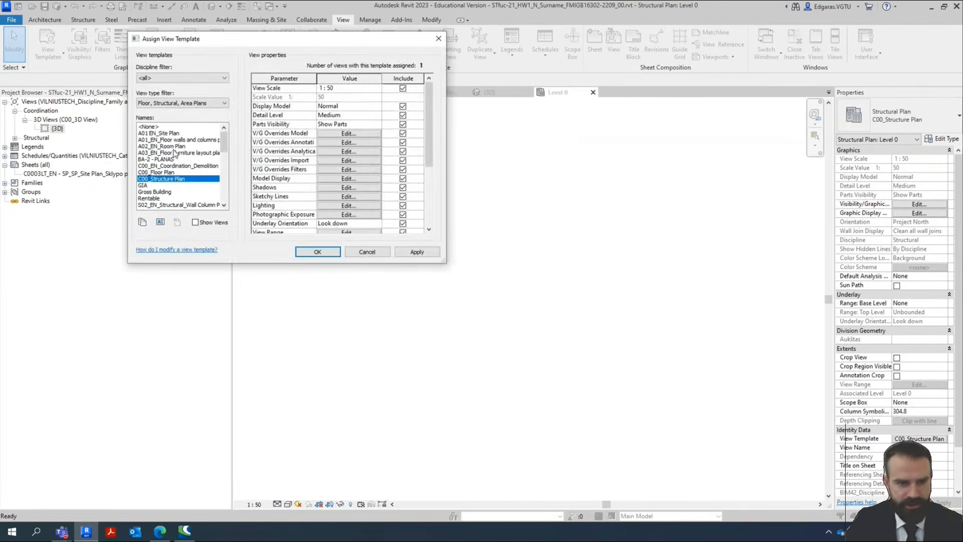
click(153, 127)
key(Return)
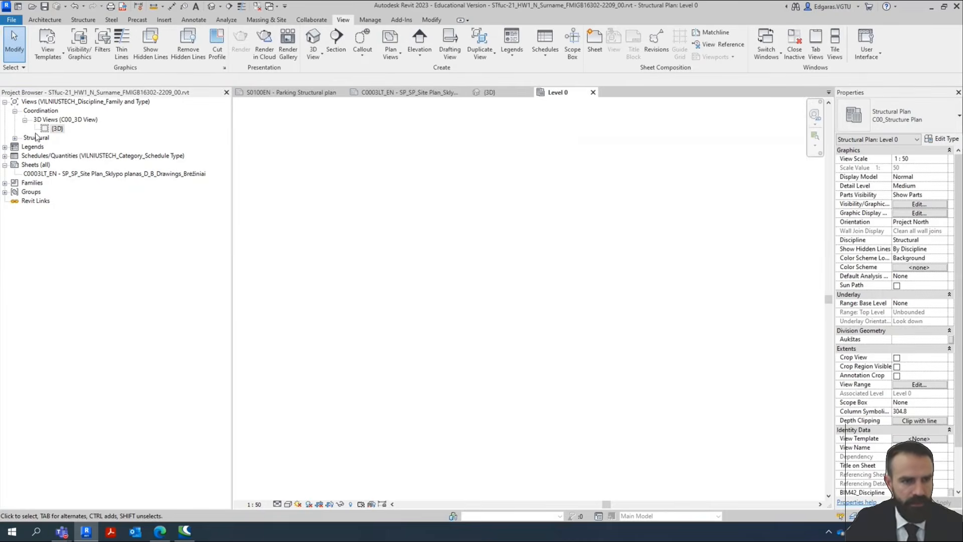
Rename the Level 0 structural plan view as Level 0 WIP without renaming the corresponding level.
double_click(36, 137)
double_click(59, 148)
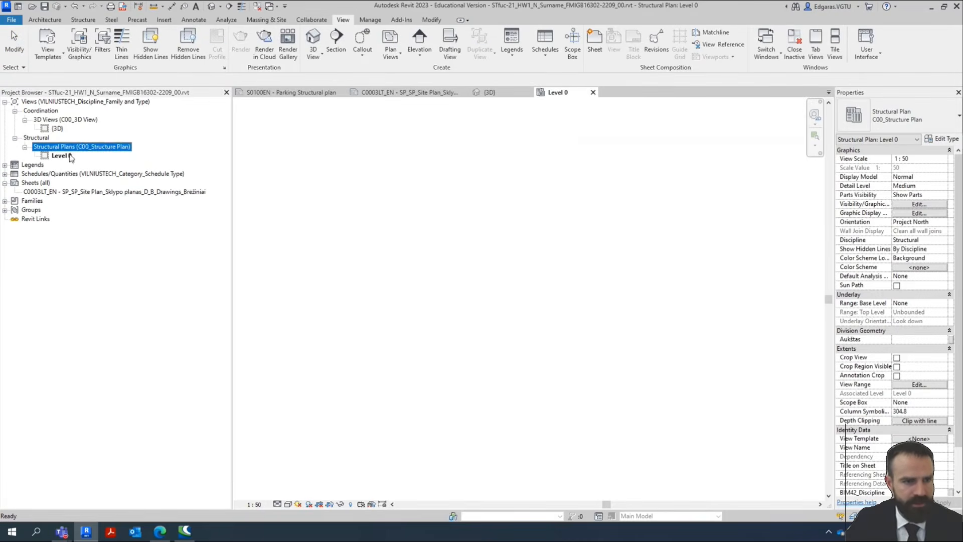
click(70, 157)
click(71, 158)
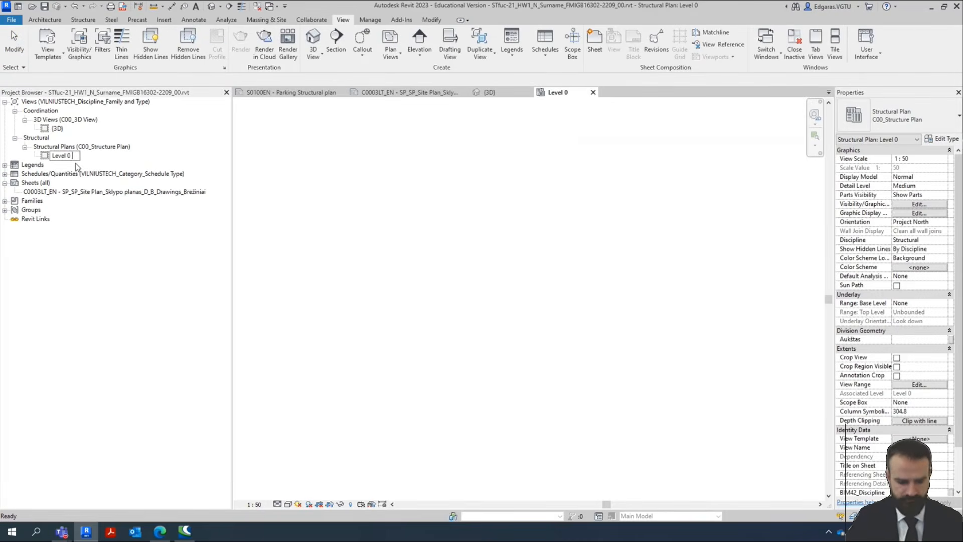
text(WIP)
key(Return)
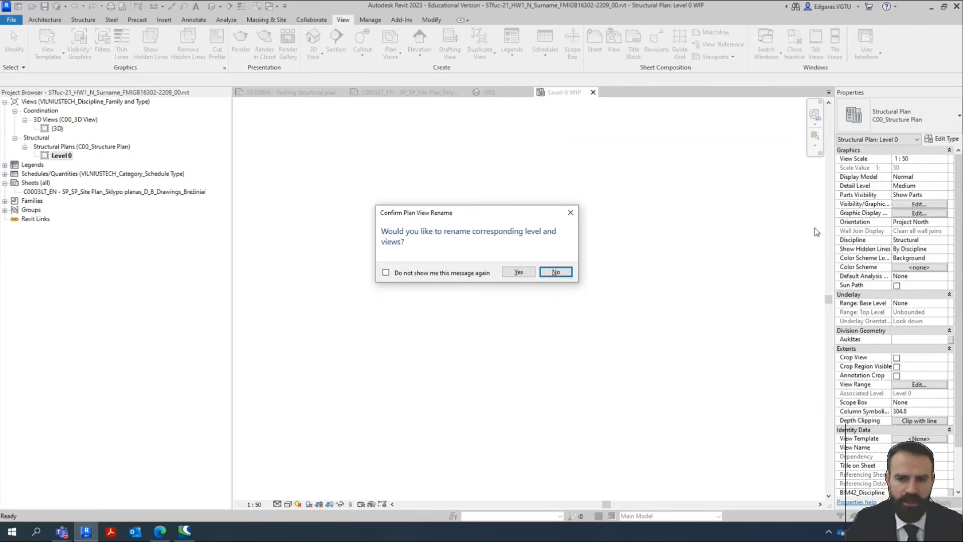
key(Return)
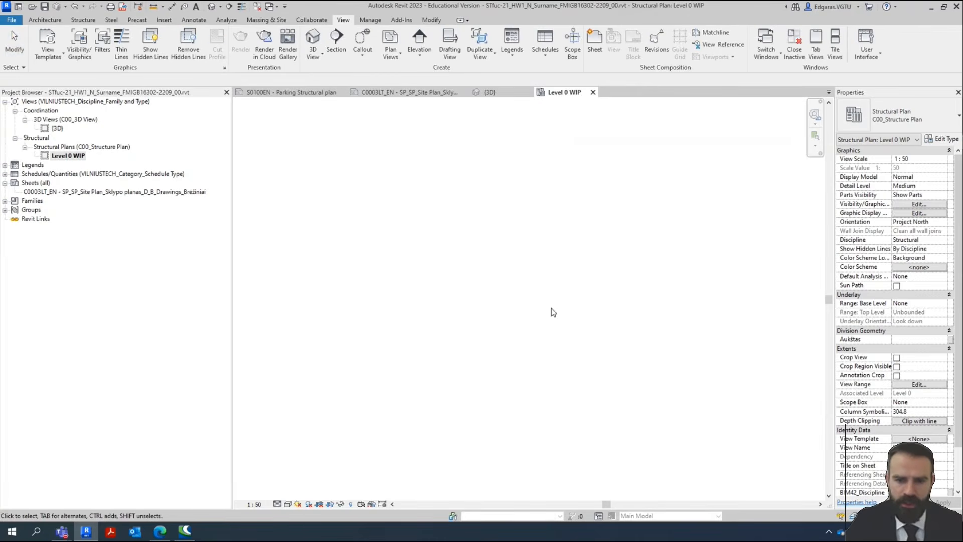
Turn on the Site model category in the Visibility/Graphic Overrides of the Level 0 WIP plan.
key(v)
key(g)
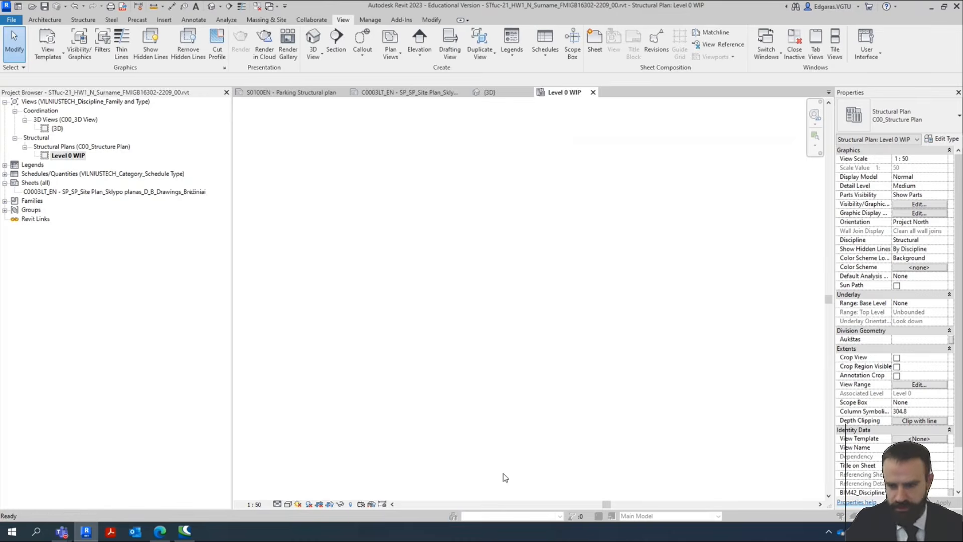
click(489, 251)
scroll(462, 261, down, 5)
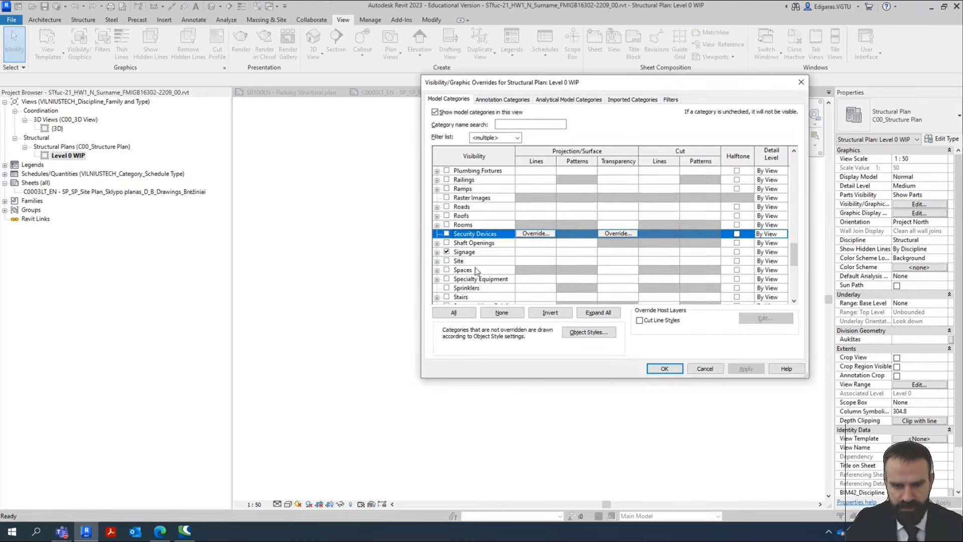
key(s)
click(437, 208)
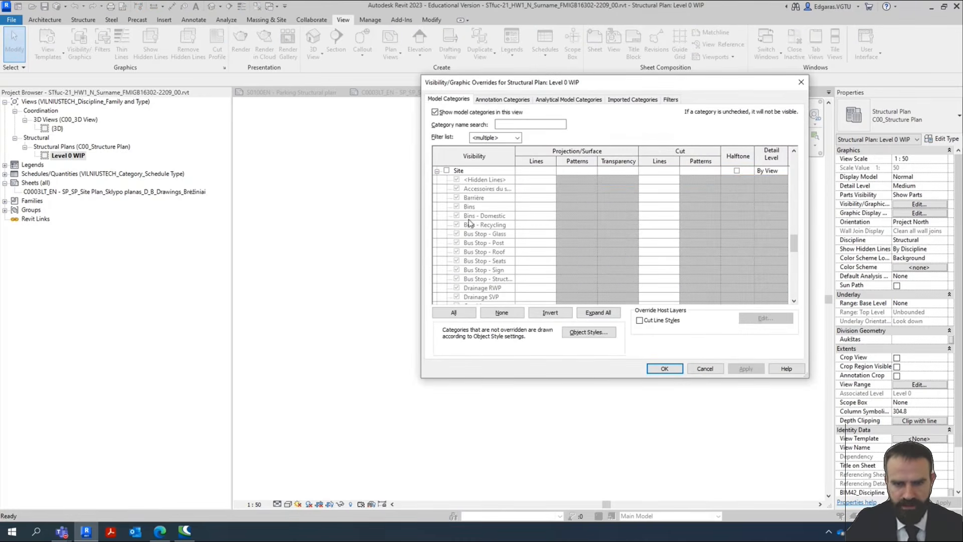
click(442, 173)
Make all model categories and their subcategories visible in the Level 0 WIP plan and apply the overrides.
scroll(467, 216, down, 4)
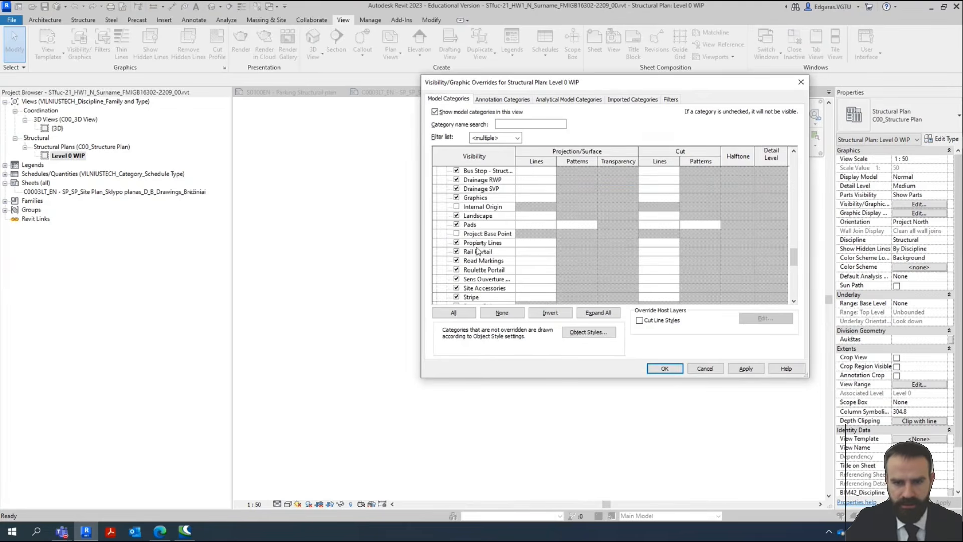
click(481, 242)
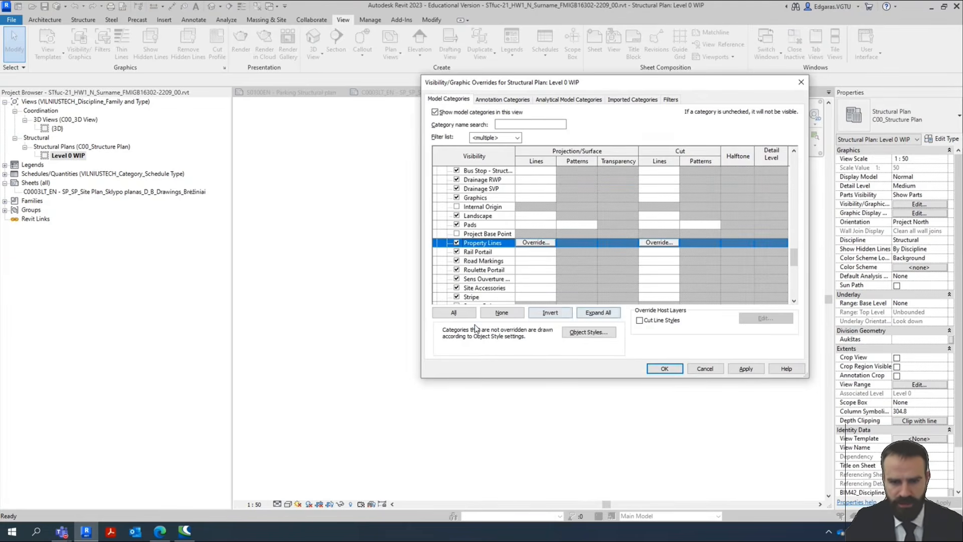
click(454, 313)
scroll(467, 260, up, 4)
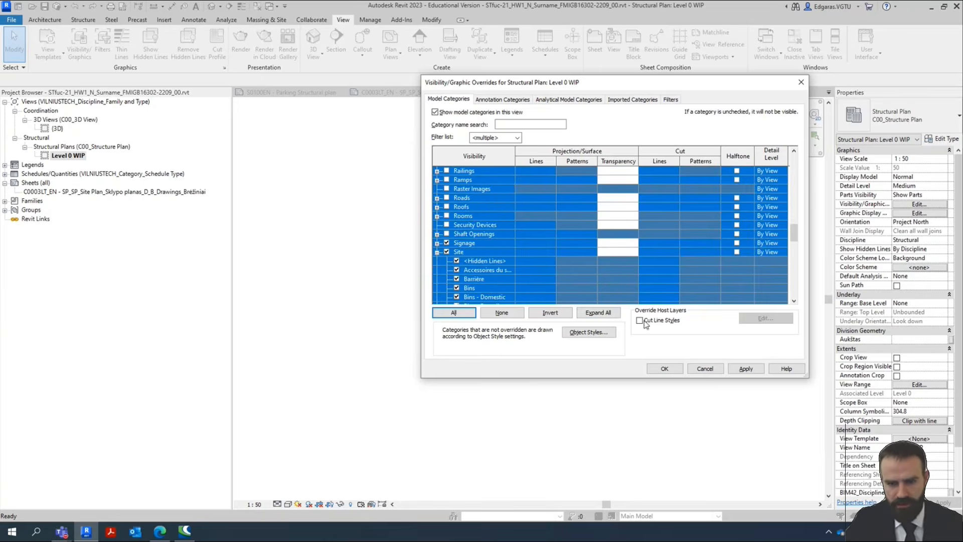
click(598, 312)
click(454, 312)
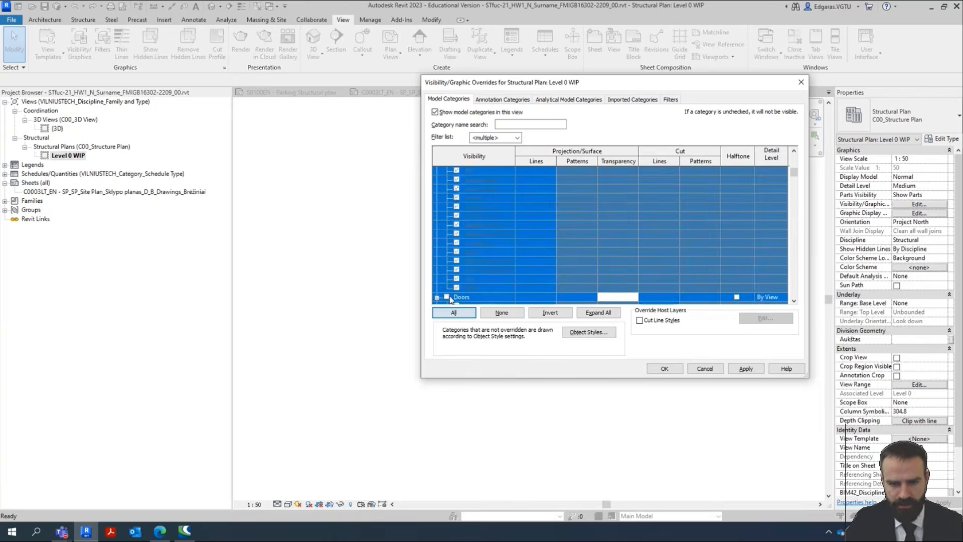
click(446, 297)
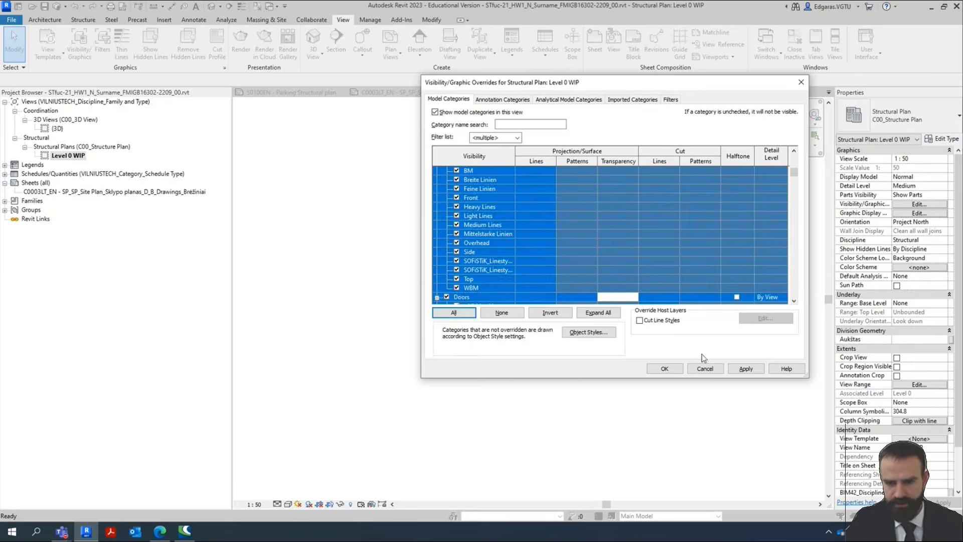
click(746, 369)
click(668, 369)
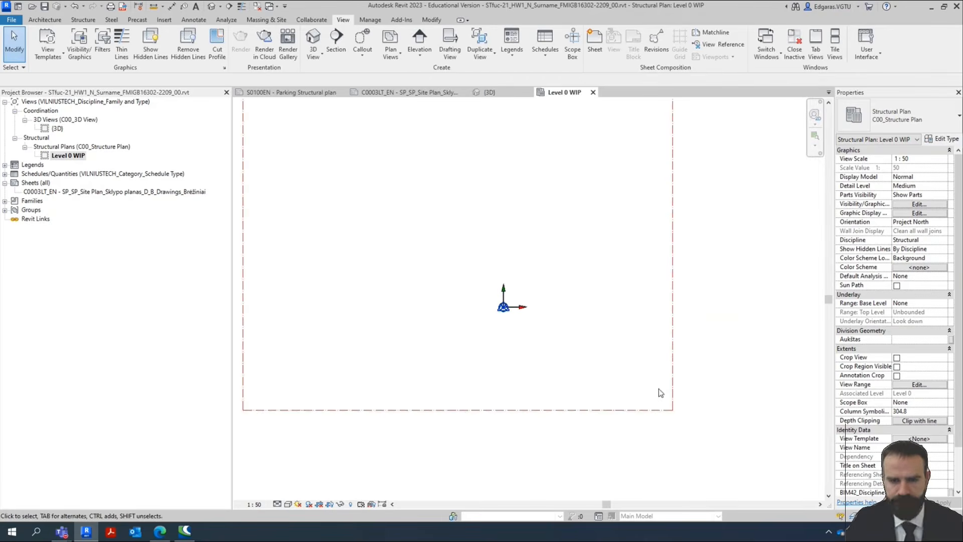
Delete the rectangular property lines surrounding the project origin in the Level 0 WIP plan.
scroll(613, 357, down, 2)
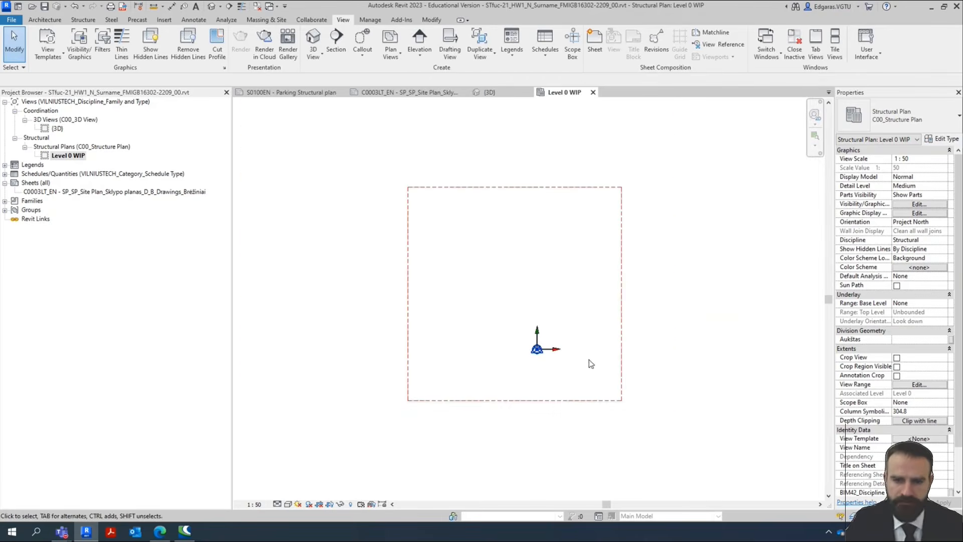
click(572, 400)
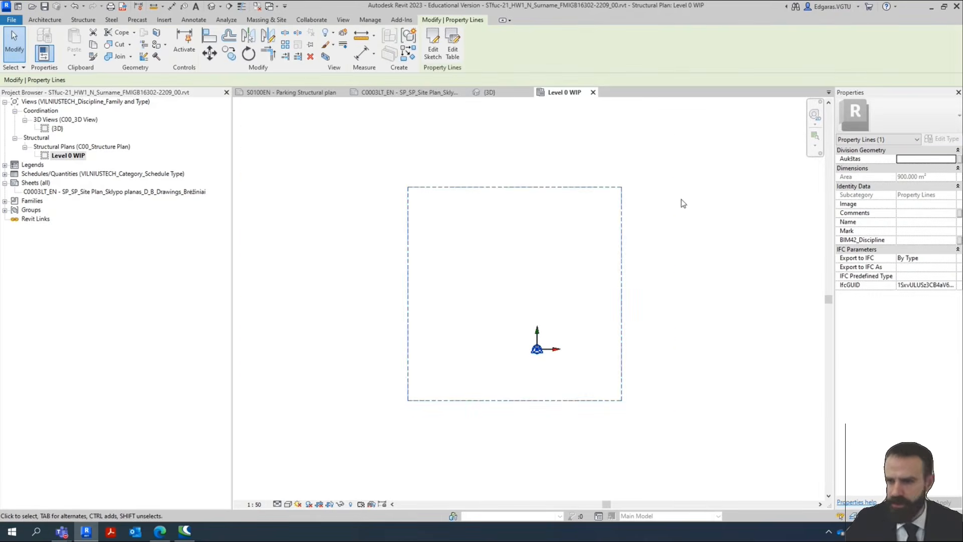
key(Delete)
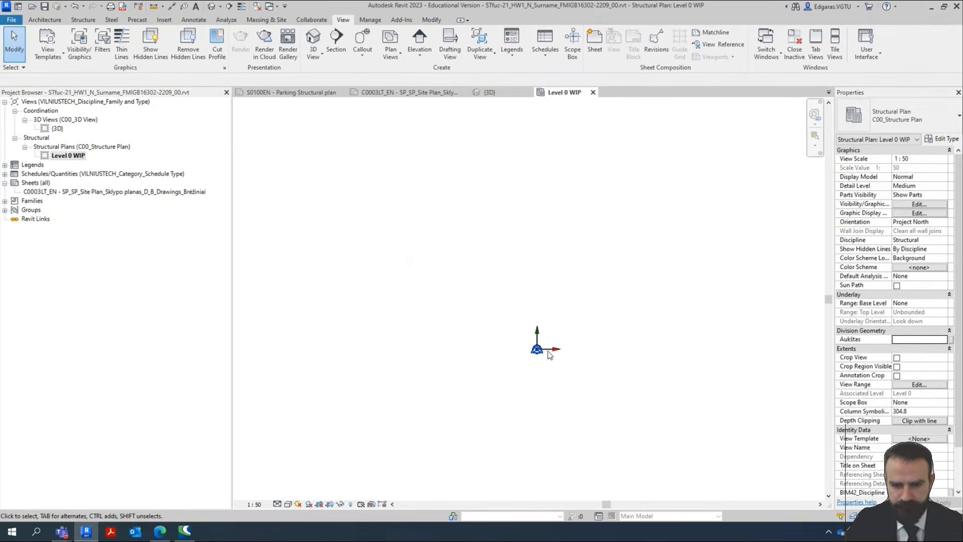
click(536, 350)
click(522, 374)
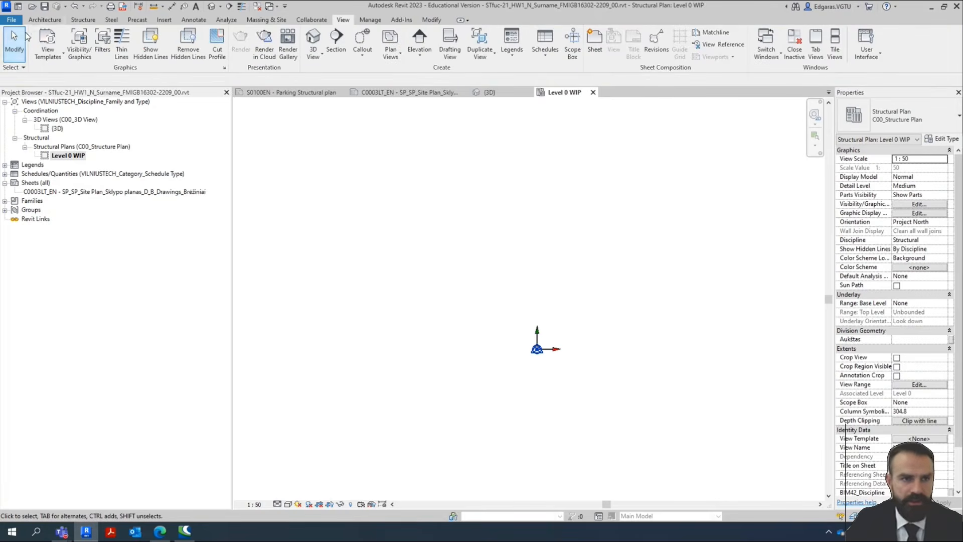
Draw a horizontal grid line starting at the project origin and running in the positive X direction.
click(43, 20)
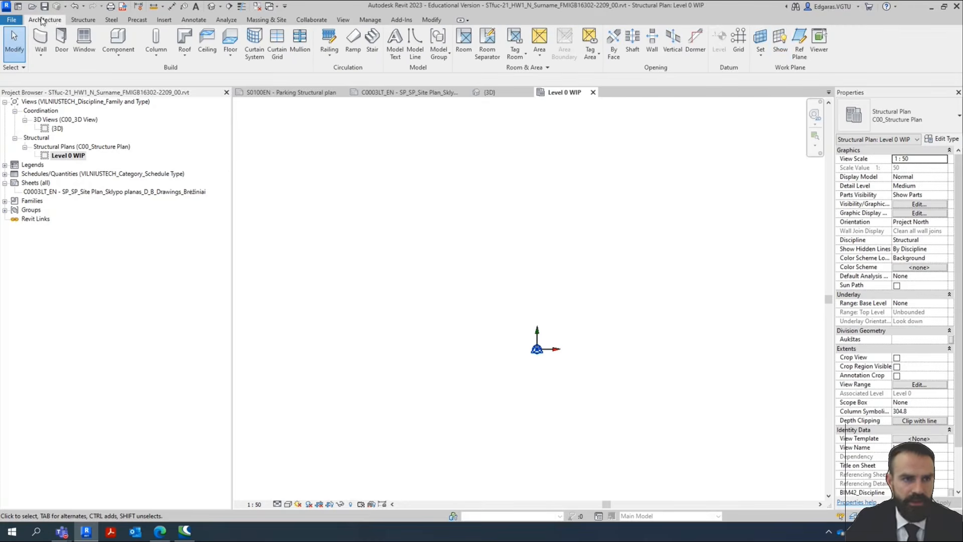
click(738, 40)
click(536, 349)
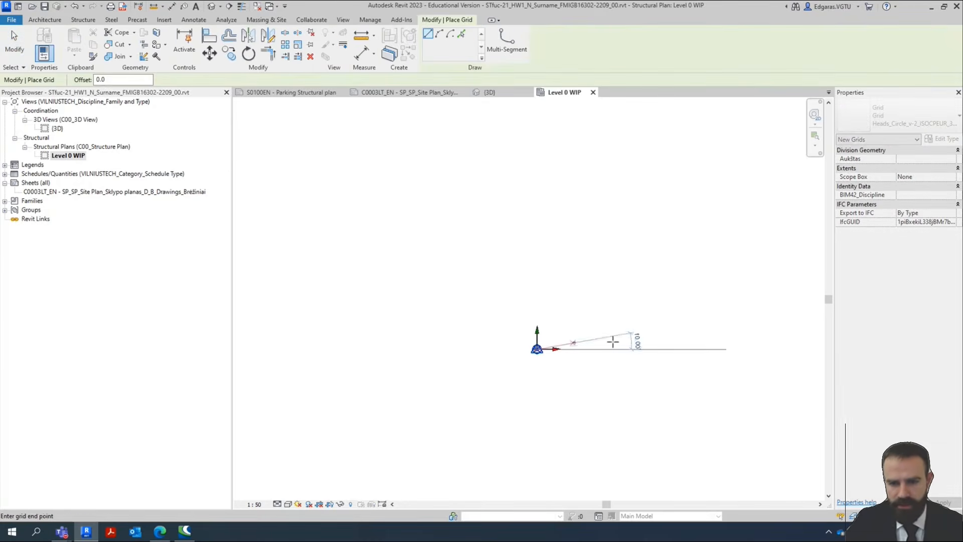
click(652, 348)
key(Escape)
key(Escape)
scroll(602, 356, up, 4)
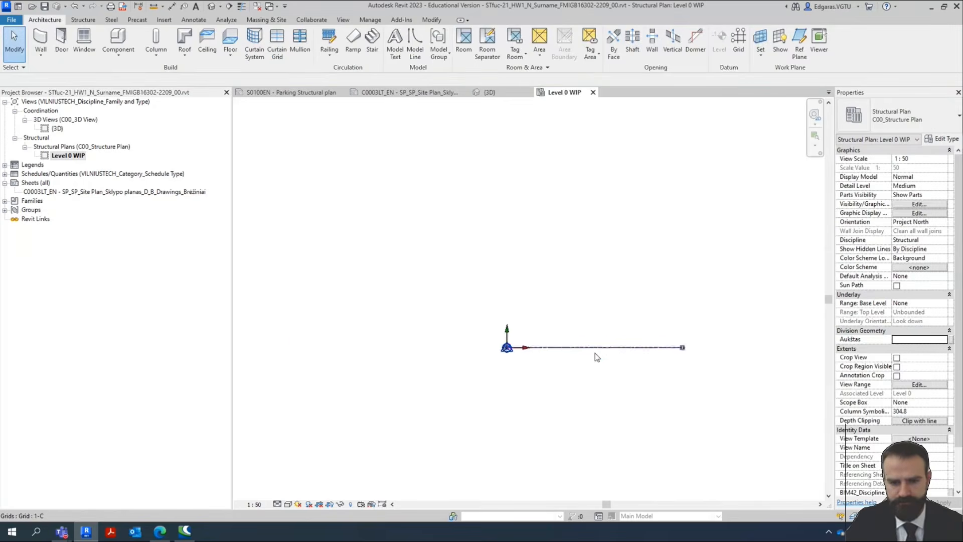
scroll(380, 339, down, 2)
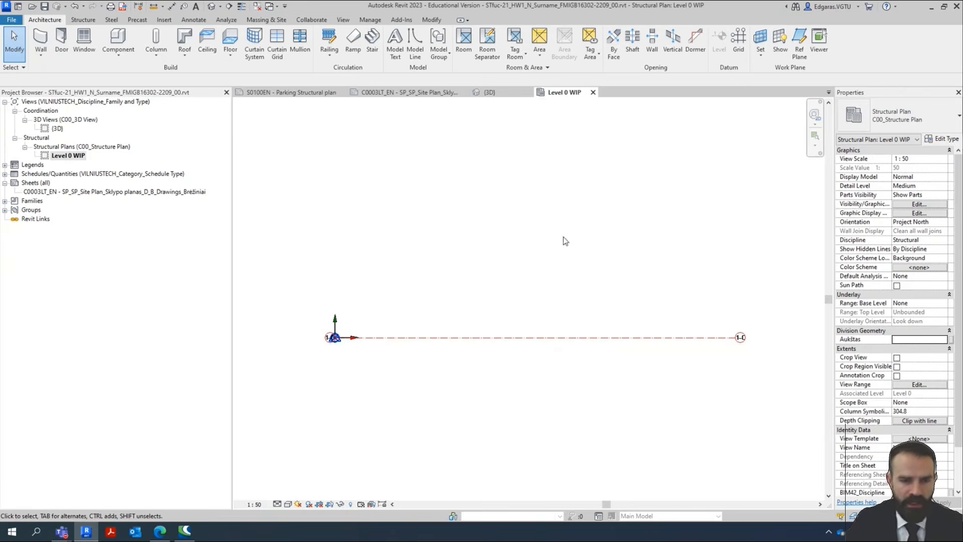
Place a section of type C00_Section along the horizontal grid line, spanning most of its length.
click(343, 19)
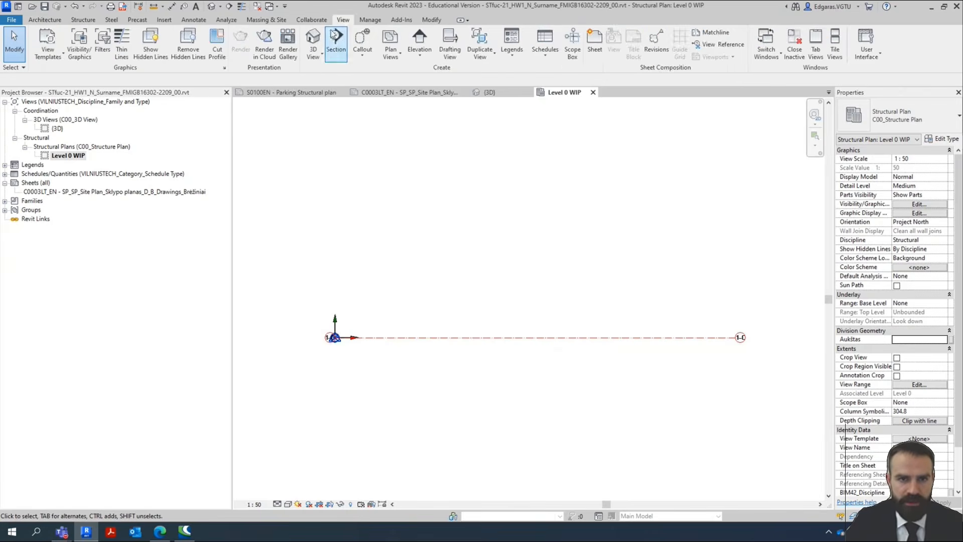
click(334, 42)
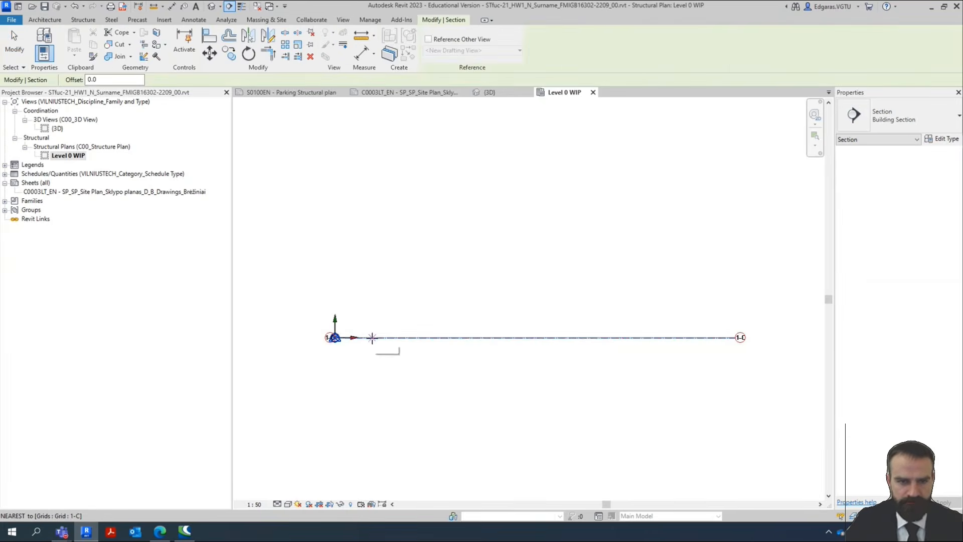
click(905, 119)
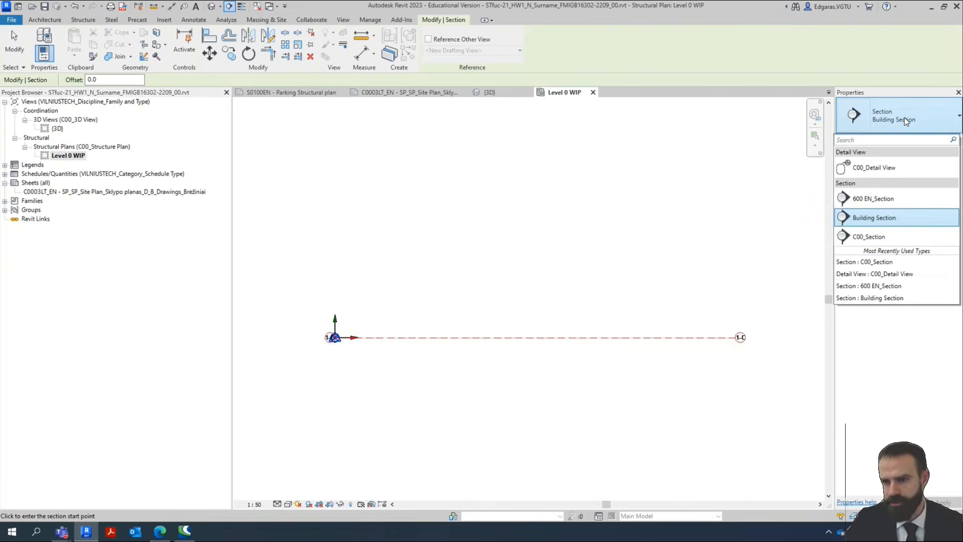
click(894, 198)
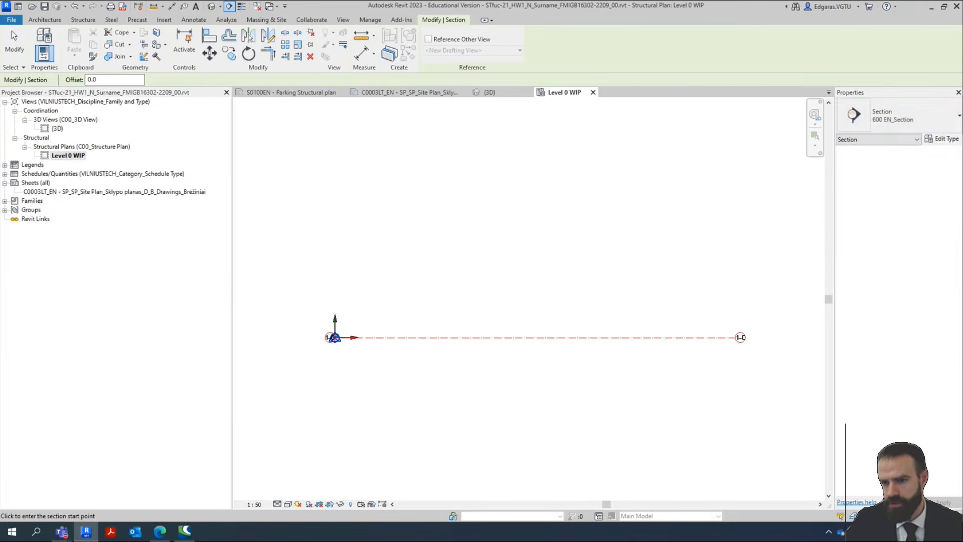
click(917, 110)
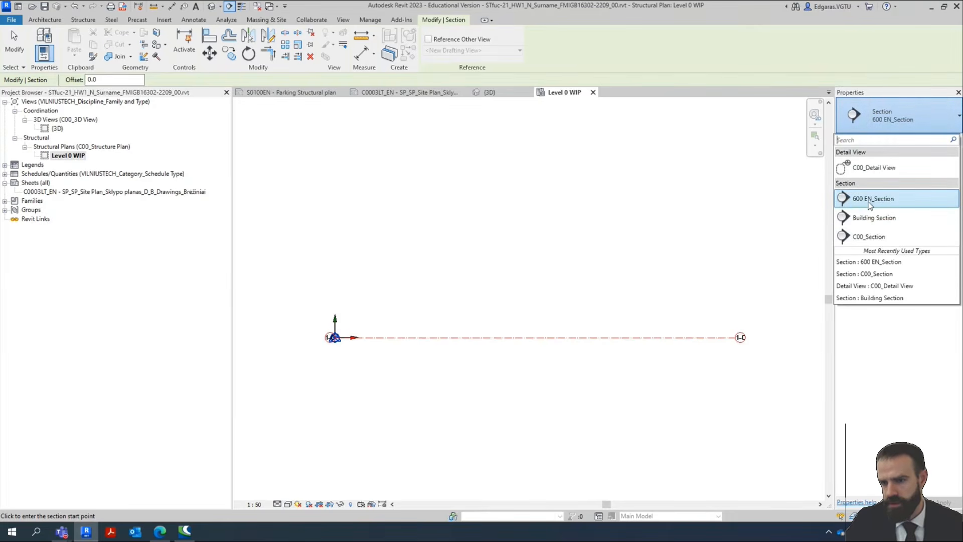
click(879, 240)
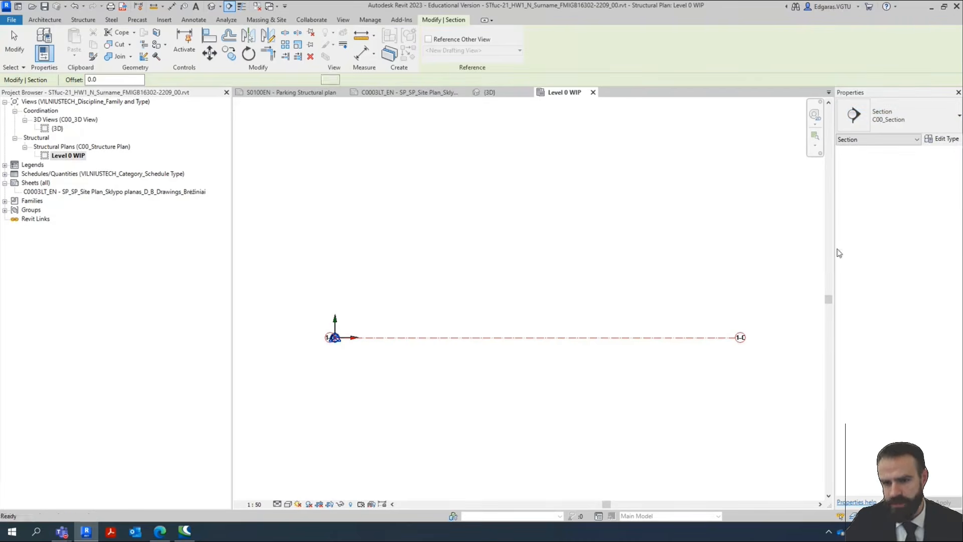
click(377, 337)
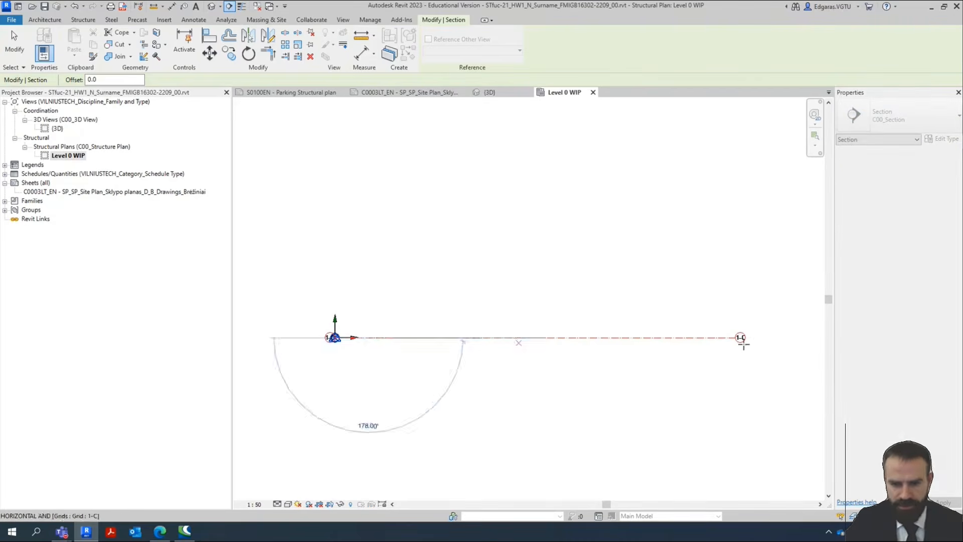
click(703, 338)
key(Escape)
key(Escape)
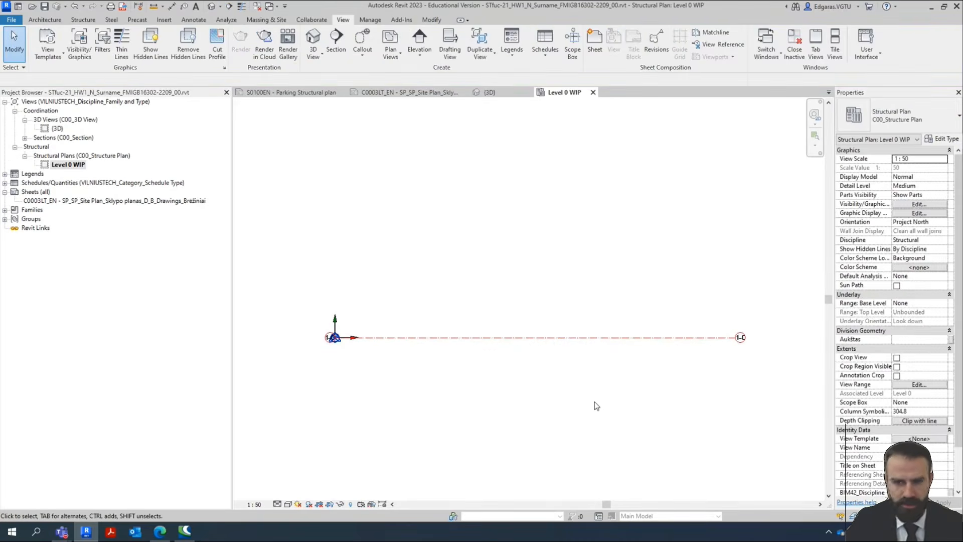
Remove the view template from the Section 1 view by assigning <None>.
click(945, 242)
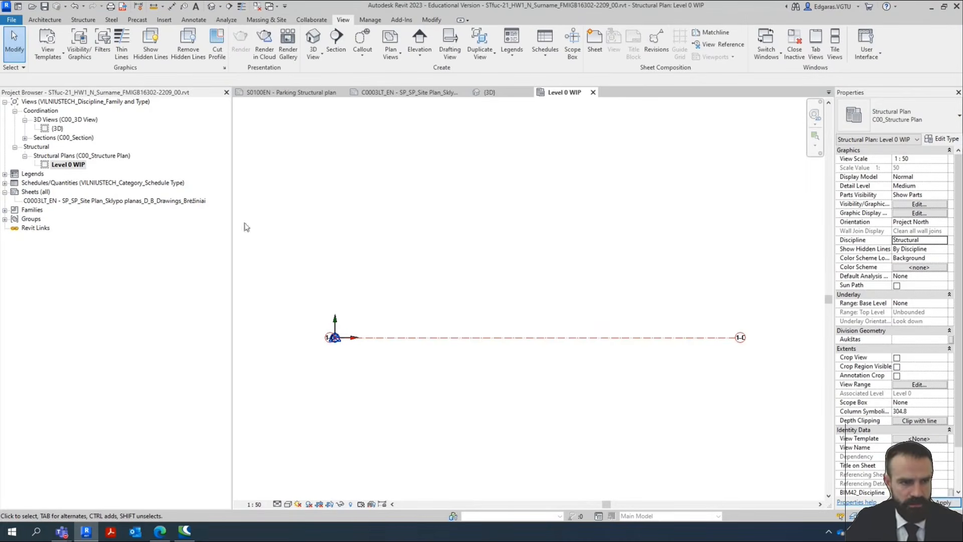
double_click(48, 139)
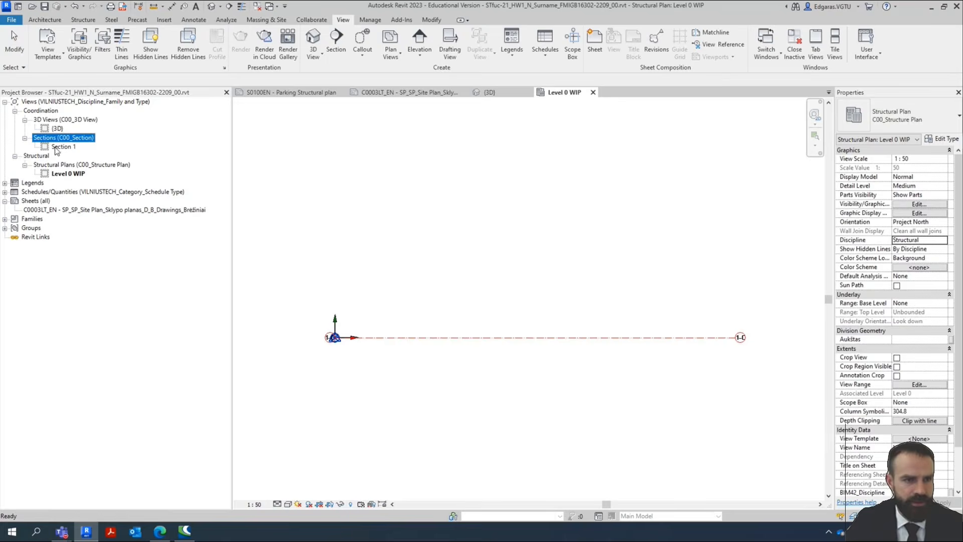
click(57, 147)
click(926, 375)
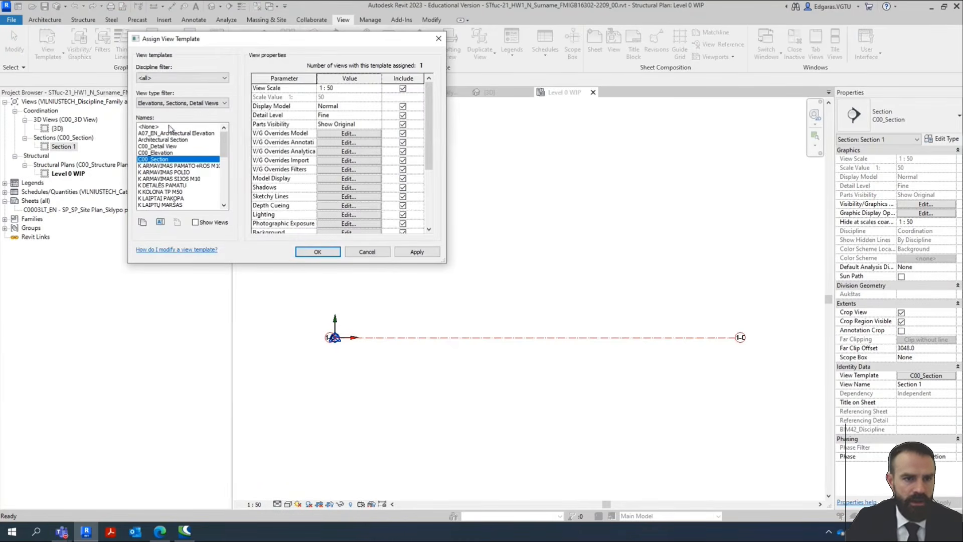
click(170, 127)
click(318, 252)
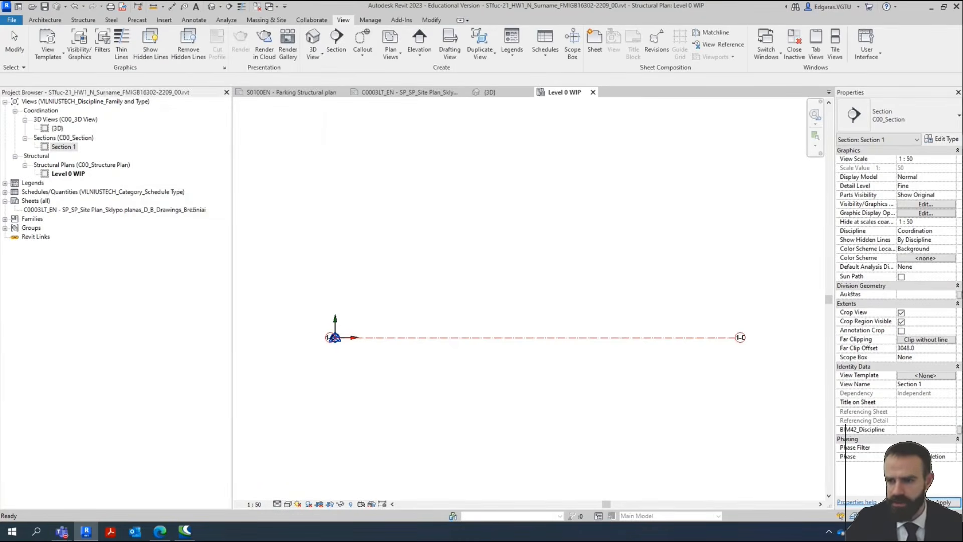
Set the discipline of the Section 1 view to Structural.
click(952, 231)
click(952, 230)
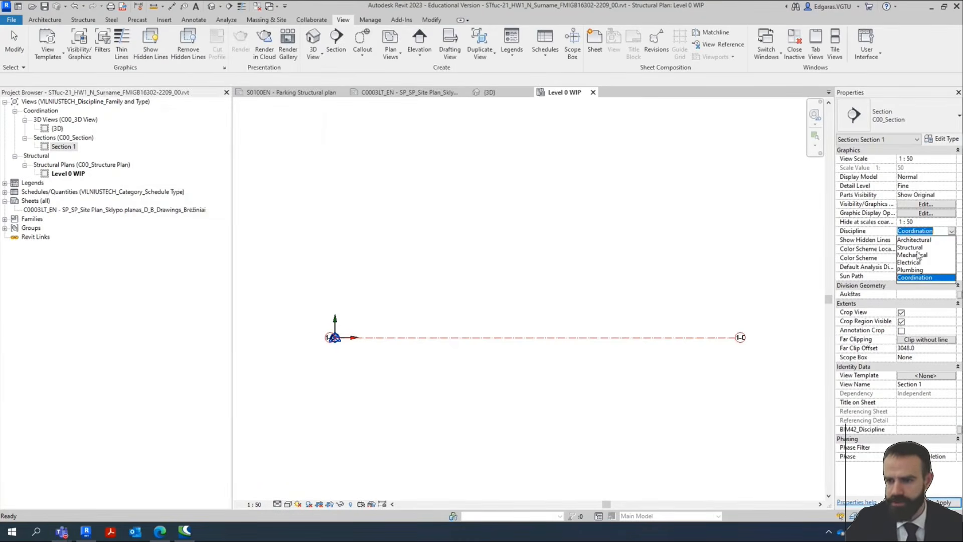
click(910, 247)
click(516, 272)
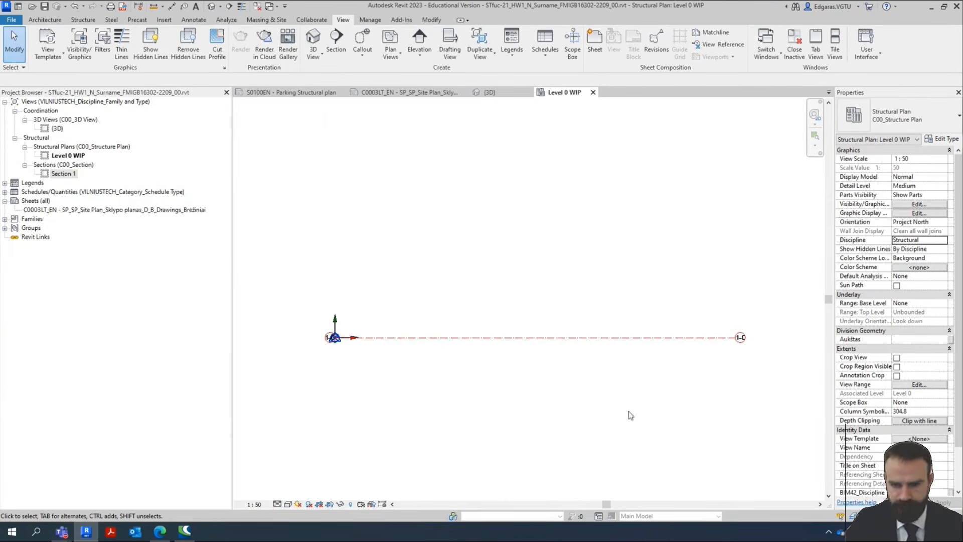
click(64, 174)
click(527, 272)
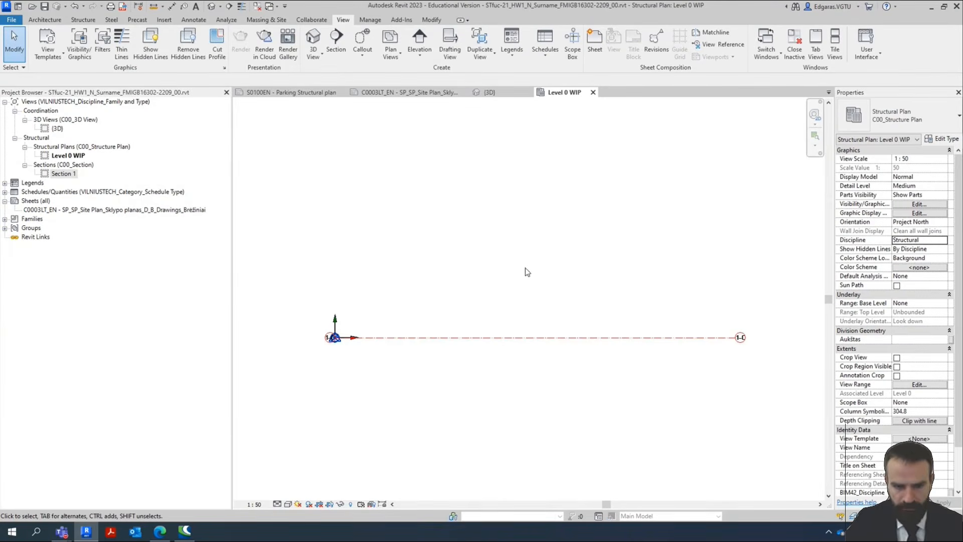
Turn on the visibility of all view filters in the Level 0 WIP plan's Visibility/Graphic Overrides and apply the change.
key(v)
key(v)
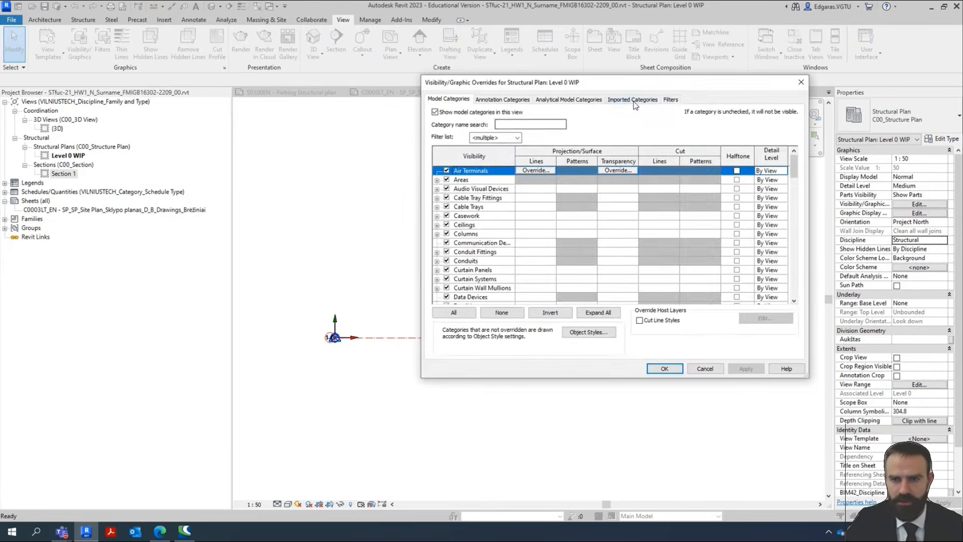
click(670, 99)
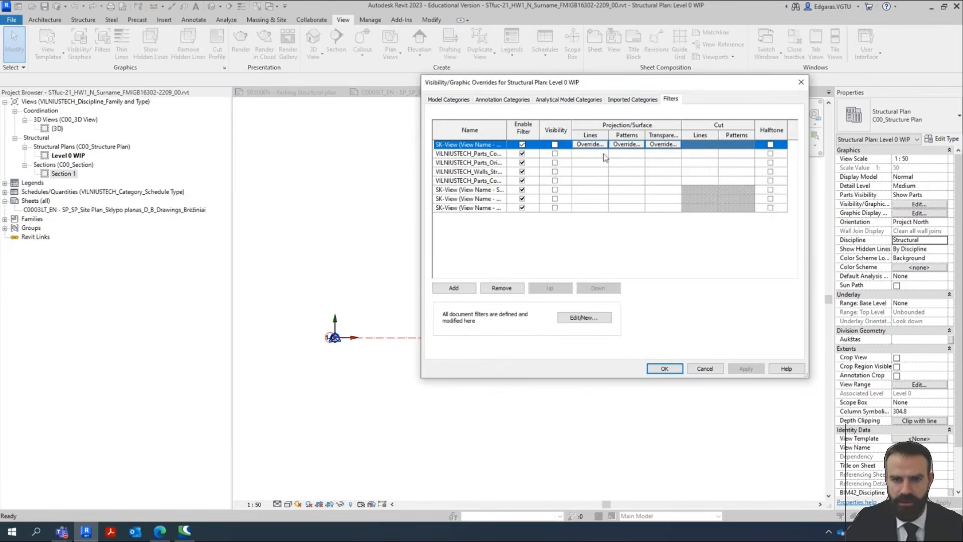
shift+click(481, 208)
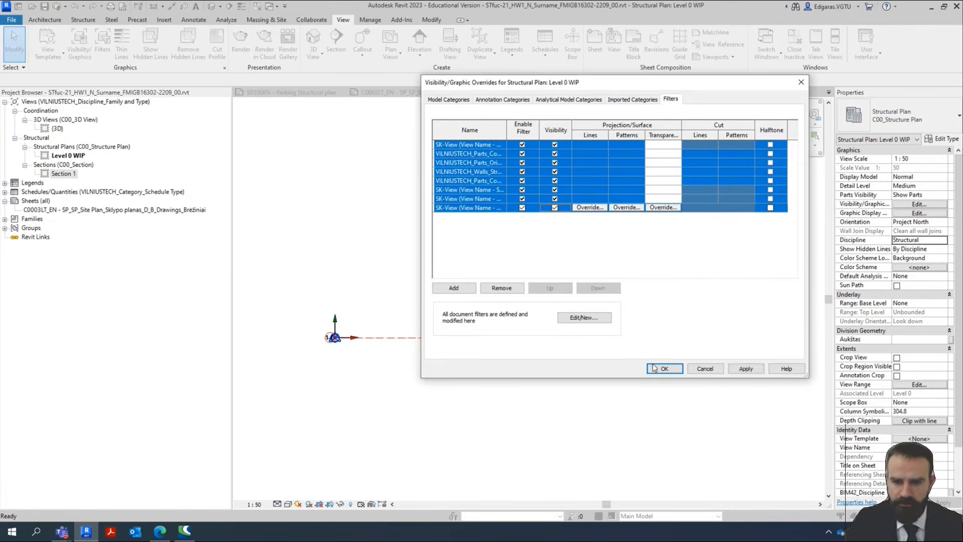
click(664, 369)
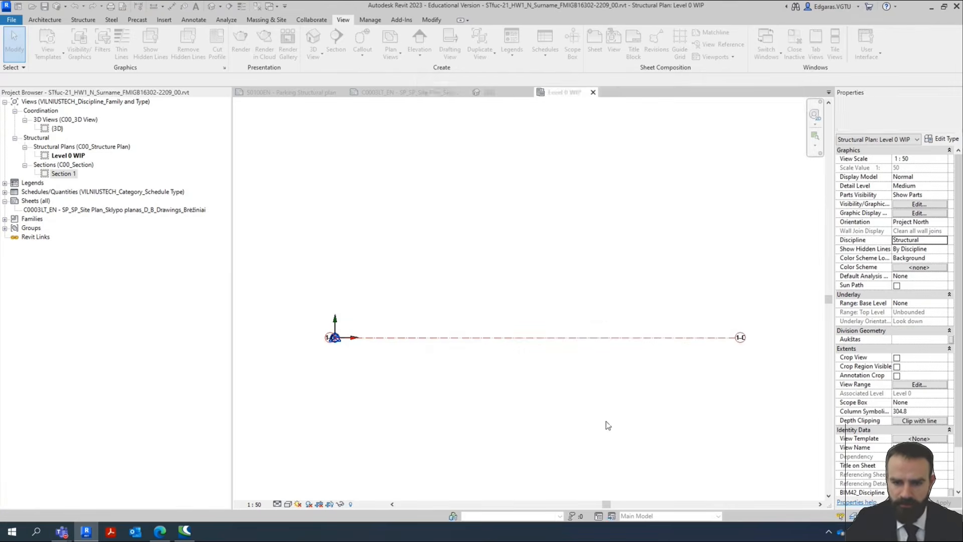
click(685, 339)
click(522, 399)
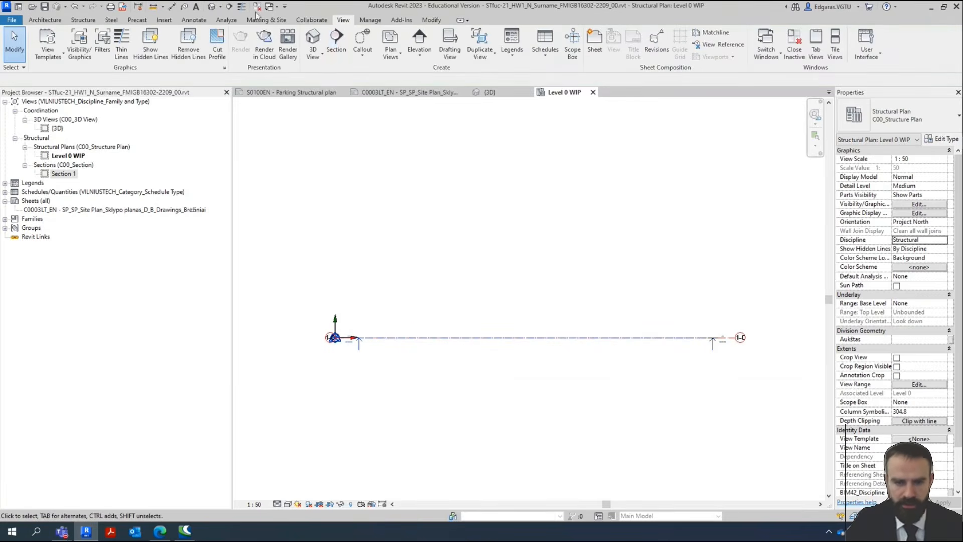
Place a second C00_Section section vertically across the horizontal grid line, near the project origin.
click(341, 38)
click(456, 371)
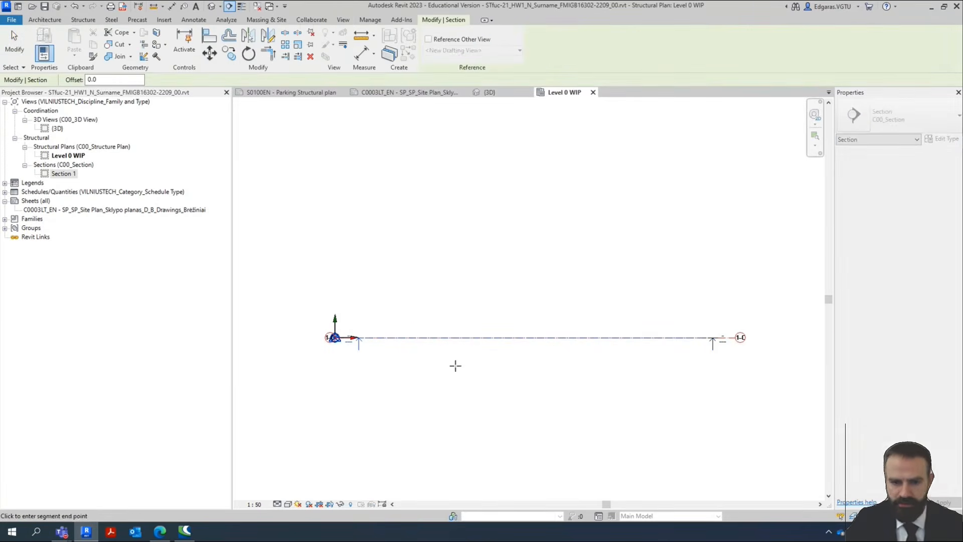
click(456, 297)
key(Escape)
key(Escape)
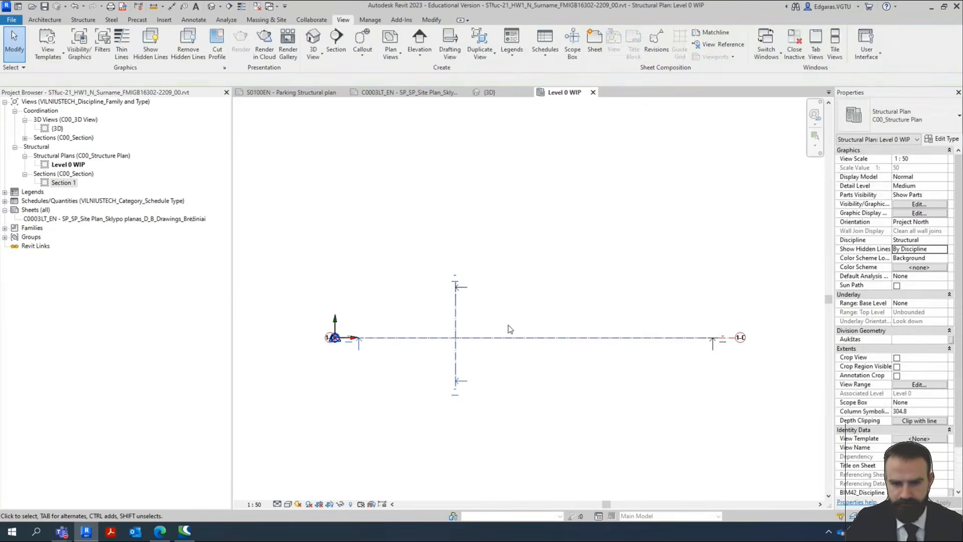
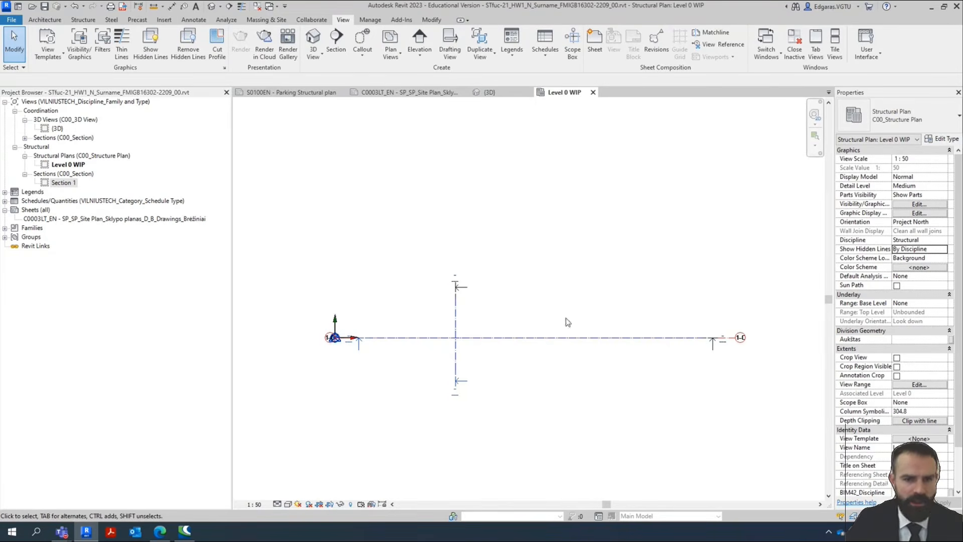
Open the view of the section along the grid line to inspect it, and return to the Level 0 WIP plan.
right_click(430, 345)
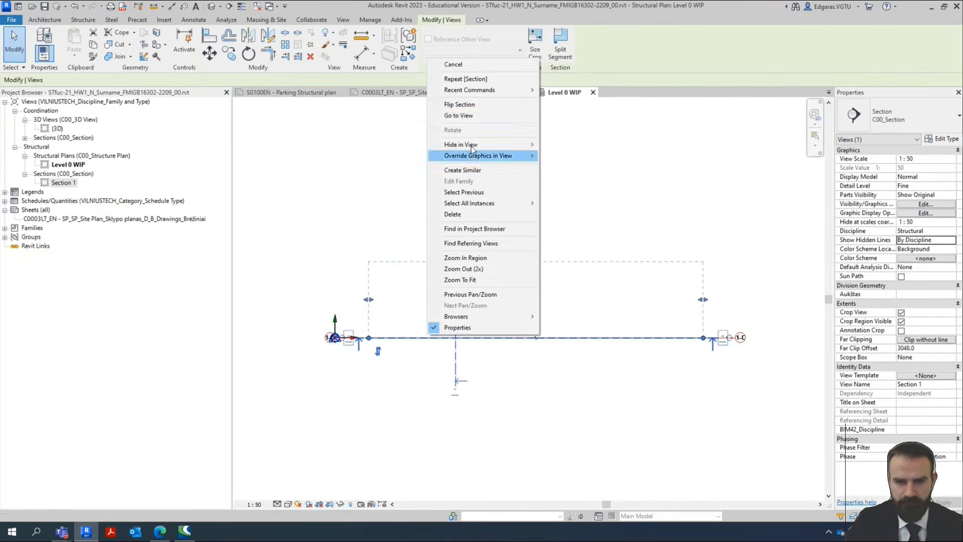
click(480, 120)
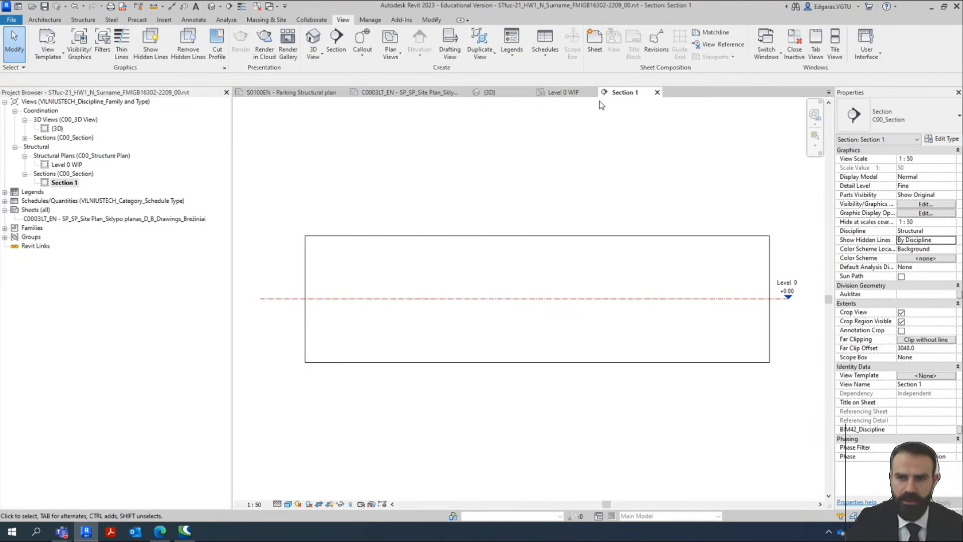
click(561, 94)
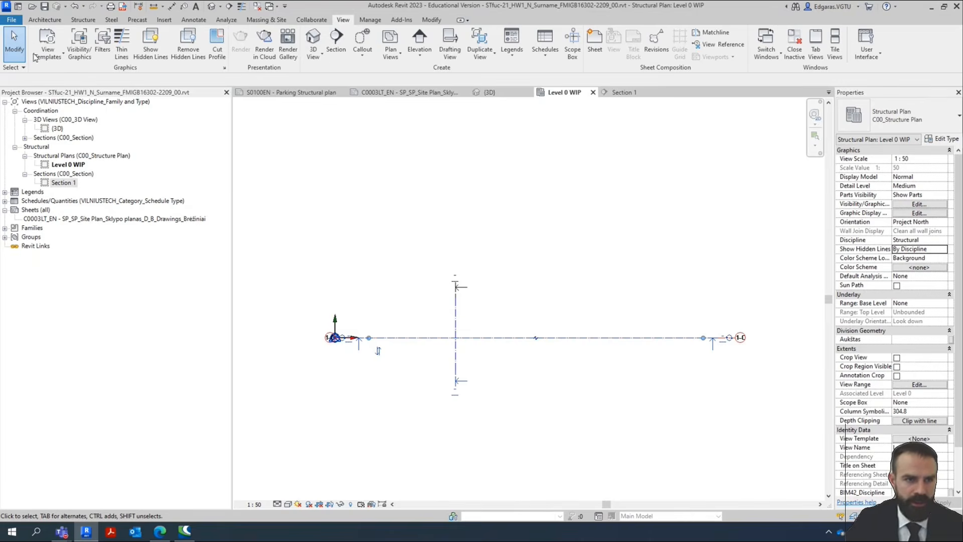
Place a rectangular concrete beam of type W 200 x H 200 mm, about 7200 mm long, along the horizontal grid line.
click(83, 20)
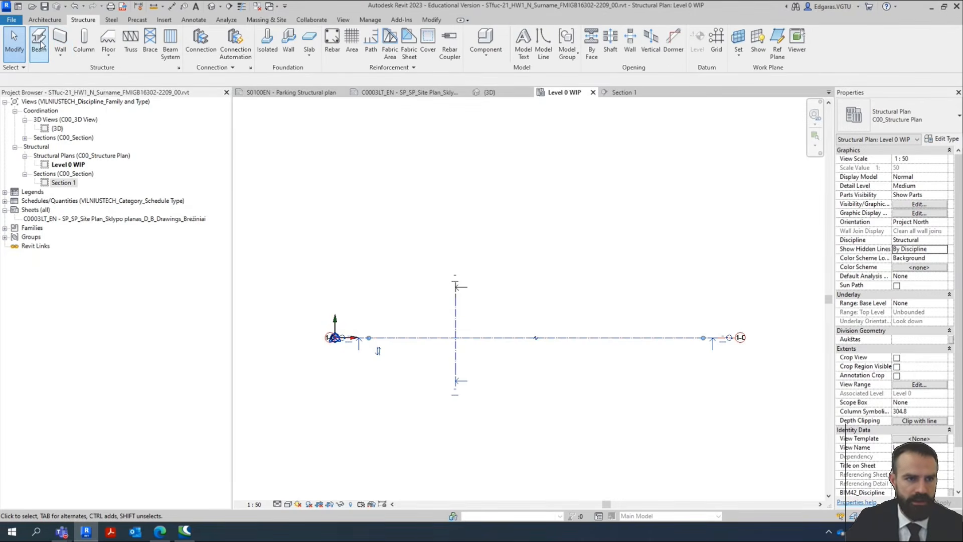
click(40, 44)
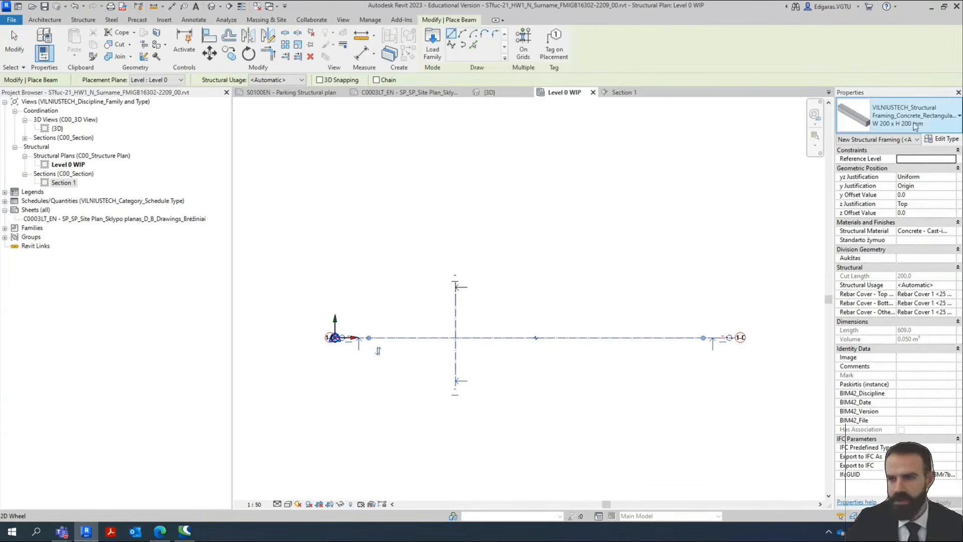
click(910, 114)
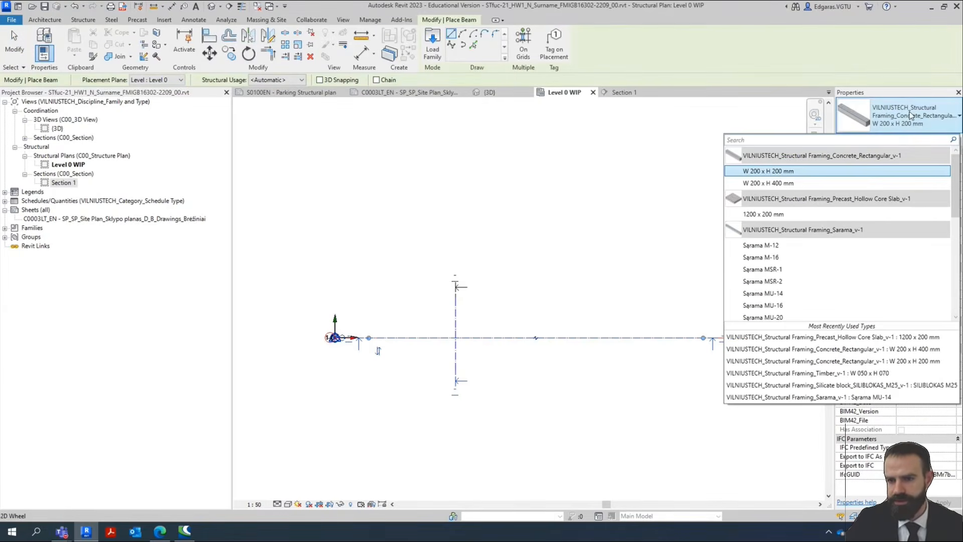
click(784, 171)
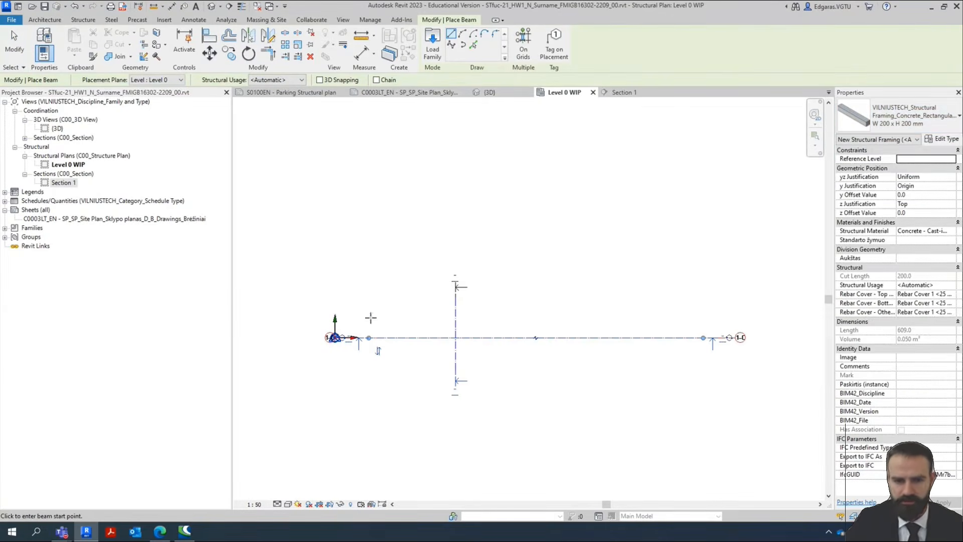
click(389, 337)
click(572, 335)
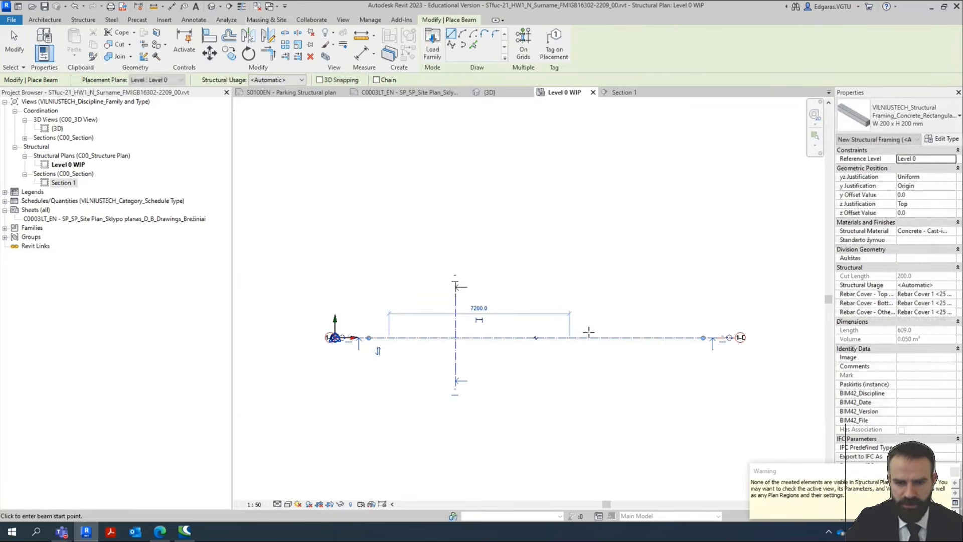
key(Escape)
key(Escape)
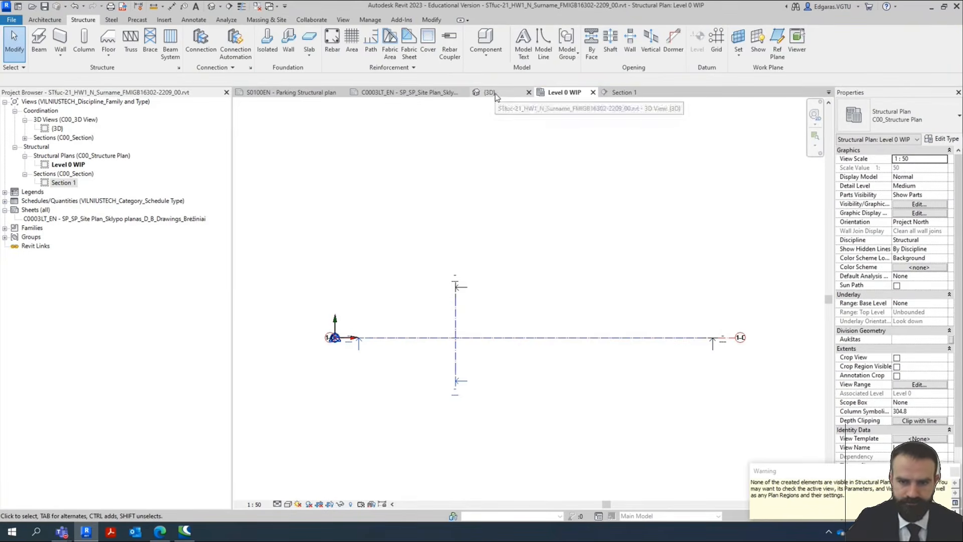
Set the plan's view range to Unlimited for the top, the bottom and the view depth, and apply it.
click(920, 385)
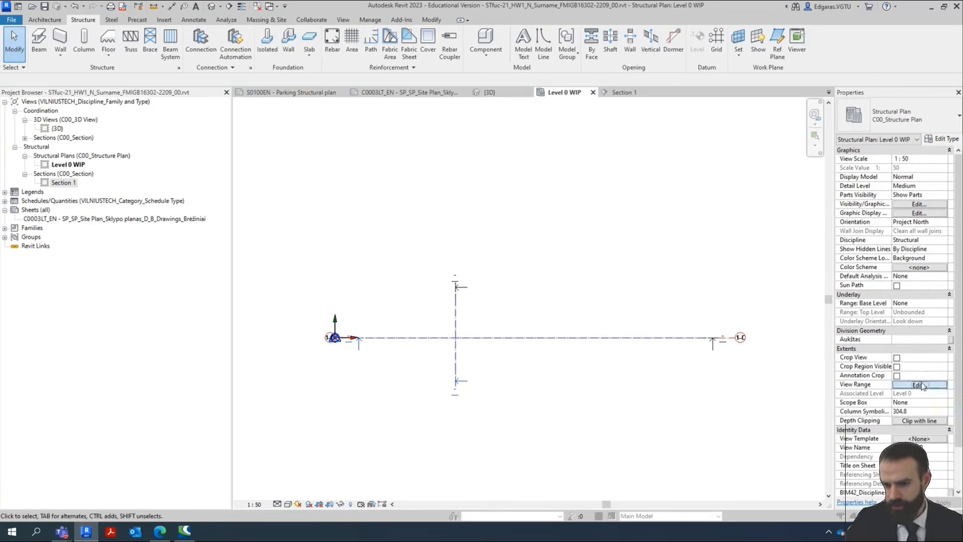
click(617, 286)
click(615, 295)
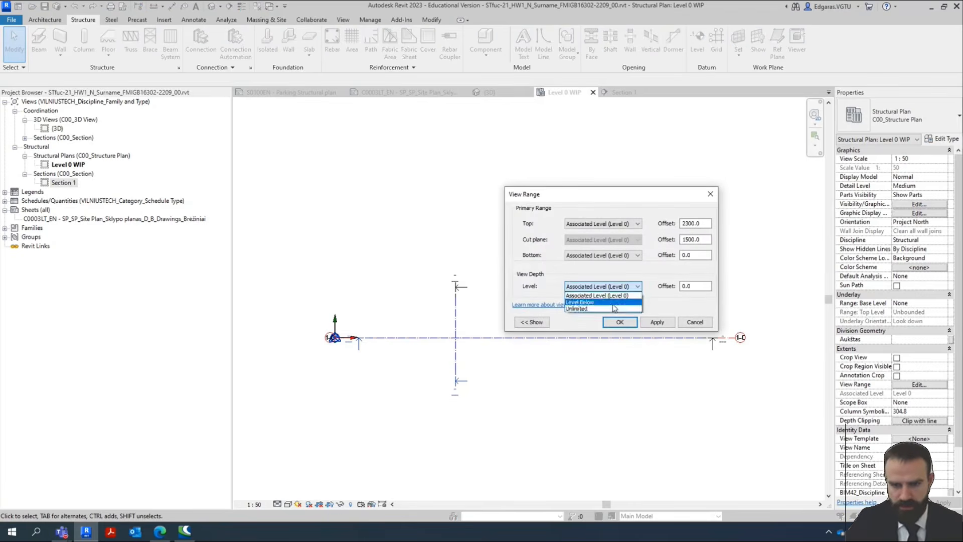
click(616, 285)
click(615, 309)
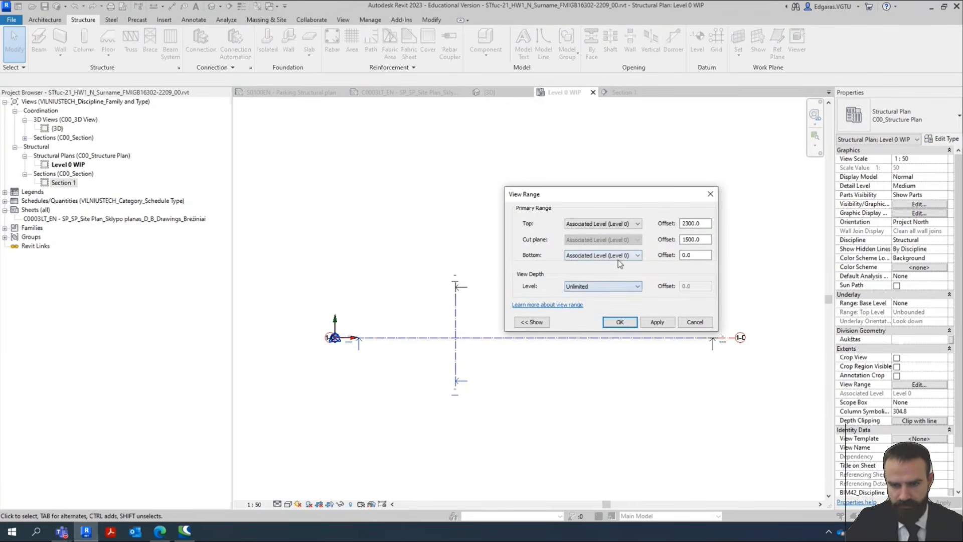
click(616, 255)
click(617, 278)
click(627, 224)
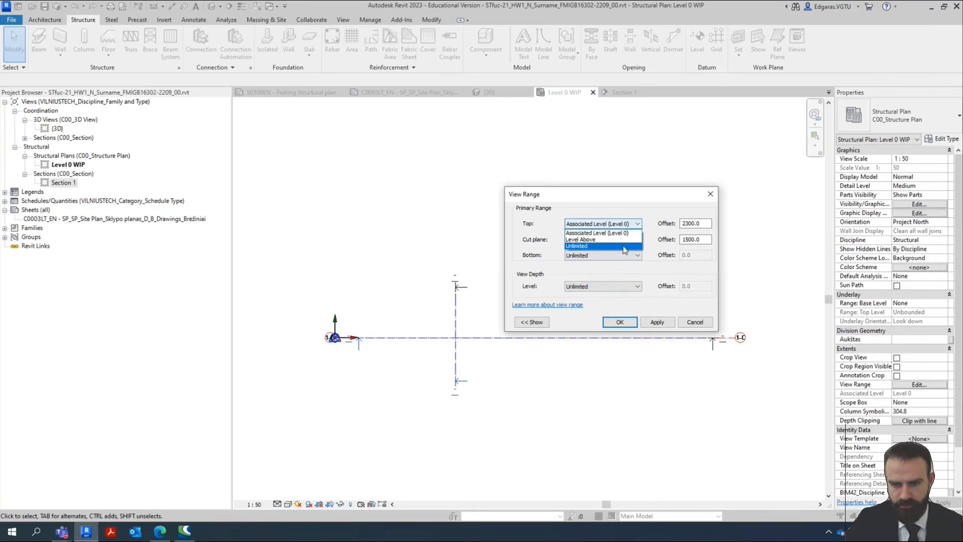
click(627, 246)
click(657, 322)
click(620, 322)
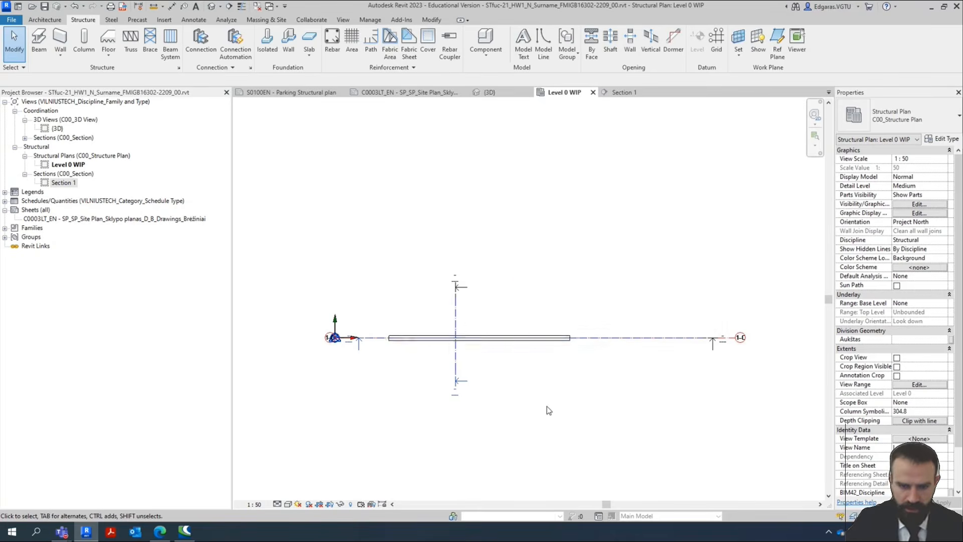
Dimension the beam's length between its two end faces with an aligned dimension above the beam.
scroll(371, 345, up, 3)
scroll(464, 348, up, 3)
middle_drag(465, 349, 419, 361)
scroll(386, 357, down, 5)
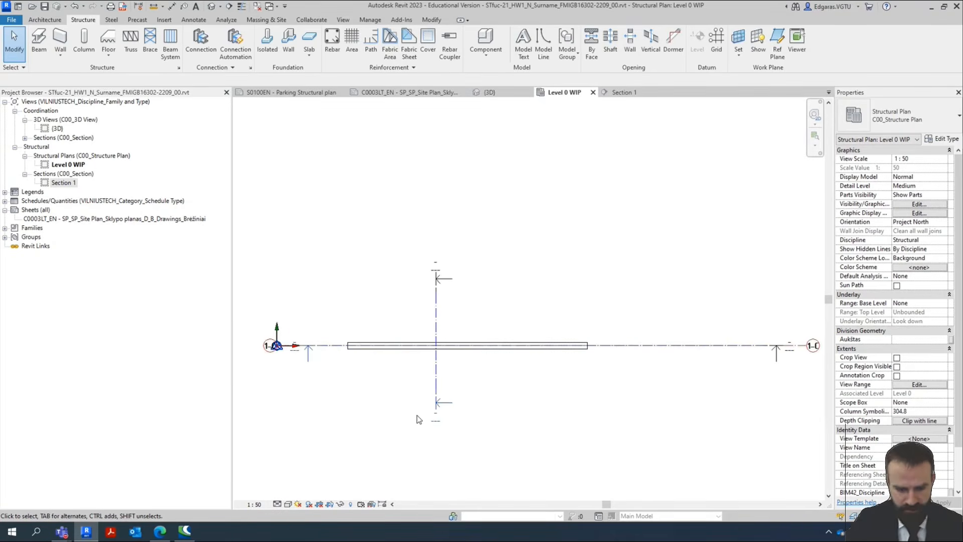
key(d)
key(i)
scroll(386, 359, up, 5)
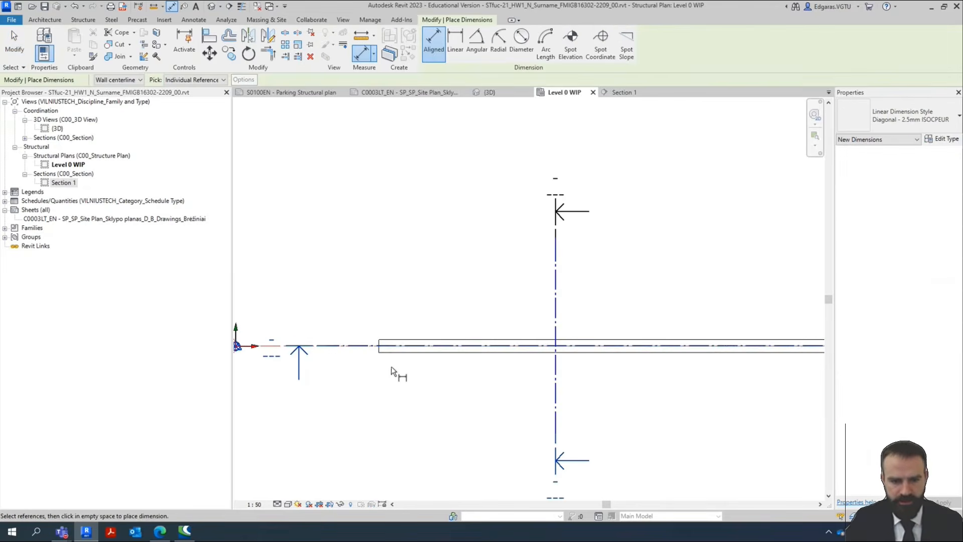
click(380, 351)
scroll(819, 366, down, 2)
middle_drag(818, 365, 727, 365)
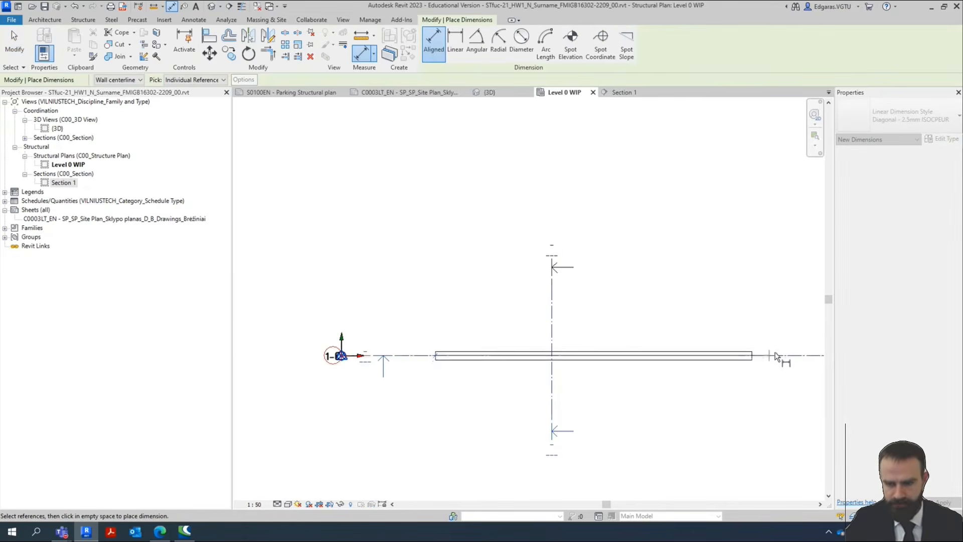
click(754, 356)
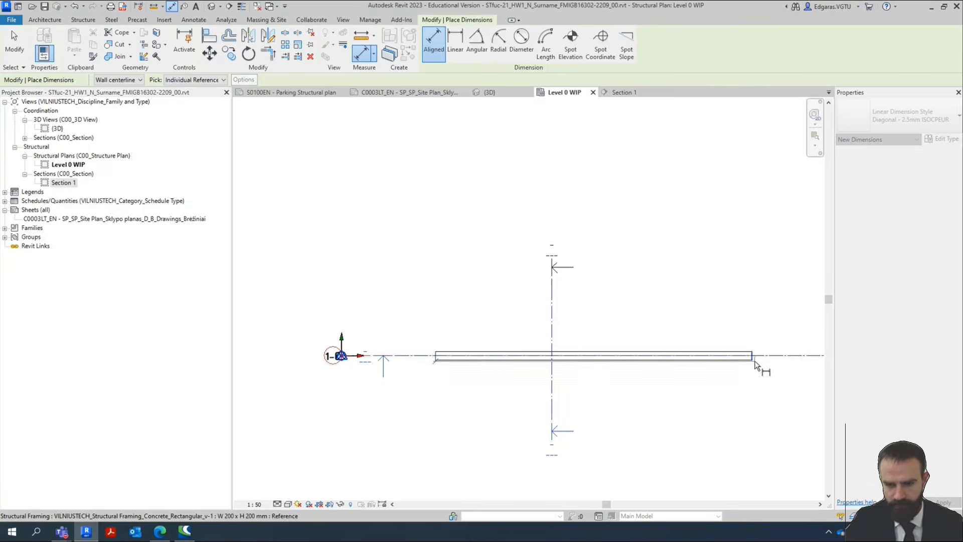
click(751, 327)
Dimension the beam's width between its two long edges, placing the dimension beside the start end.
scroll(366, 360, up, 3)
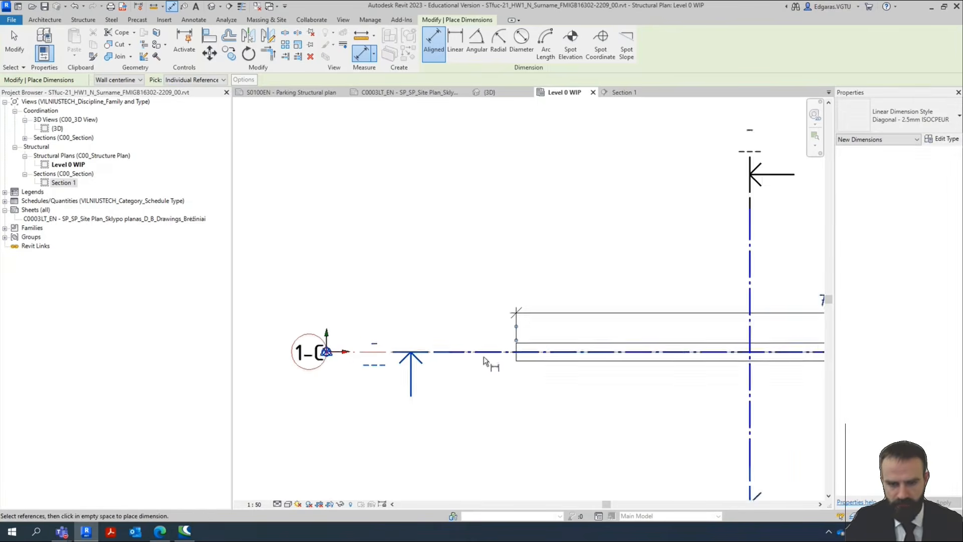
click(562, 341)
click(560, 359)
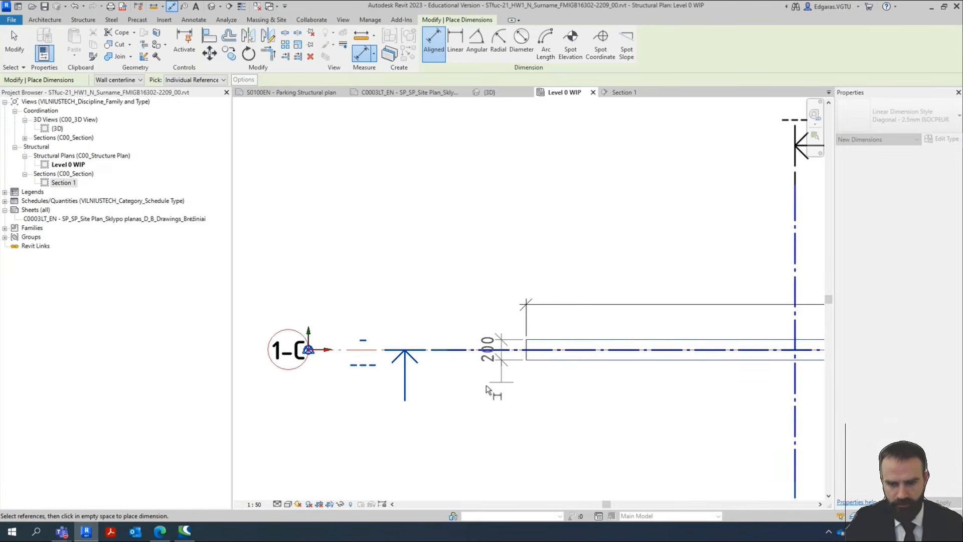
click(483, 389)
key(Escape)
key(Escape)
Move the beam from the midpoint of its start end to the project origin.
click(551, 359)
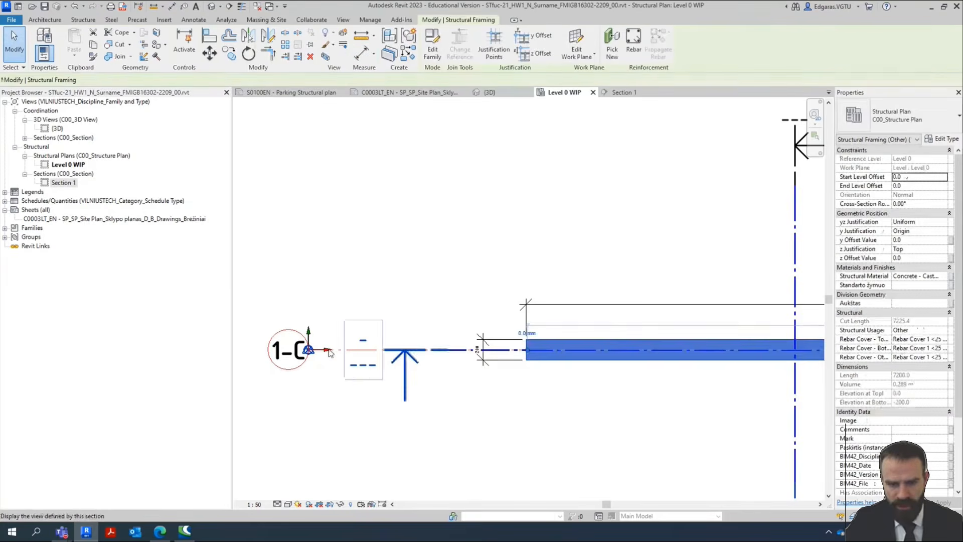
scroll(316, 341, up, 2)
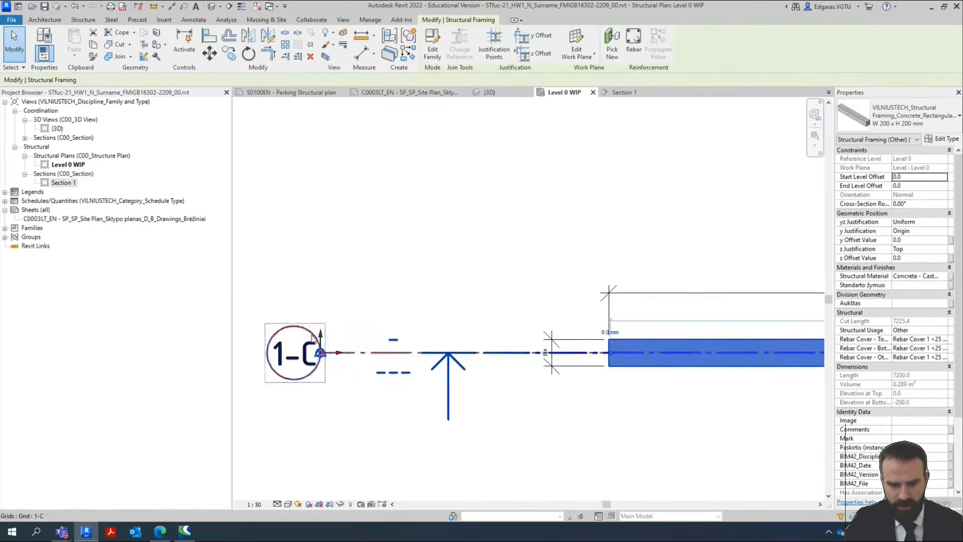
click(210, 52)
click(609, 352)
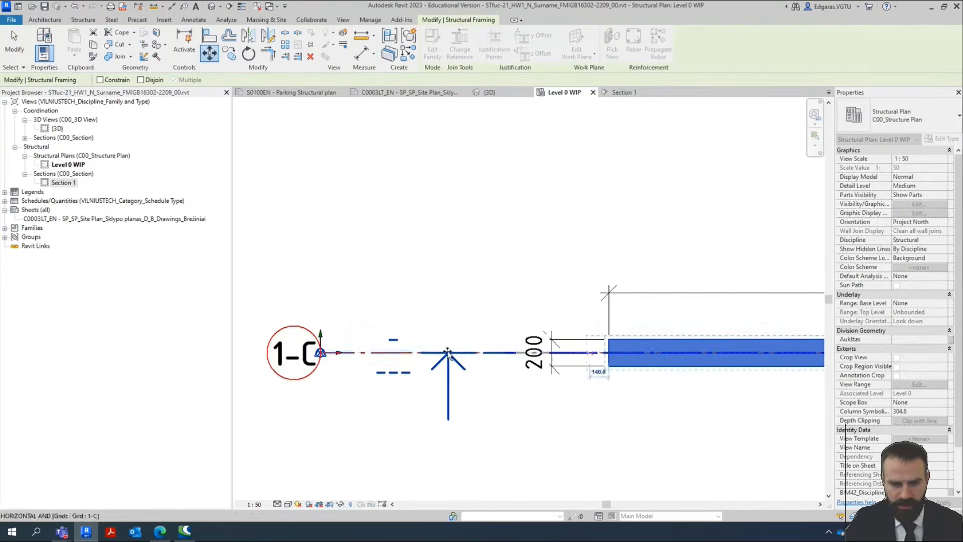
click(320, 352)
scroll(371, 227, up, 1)
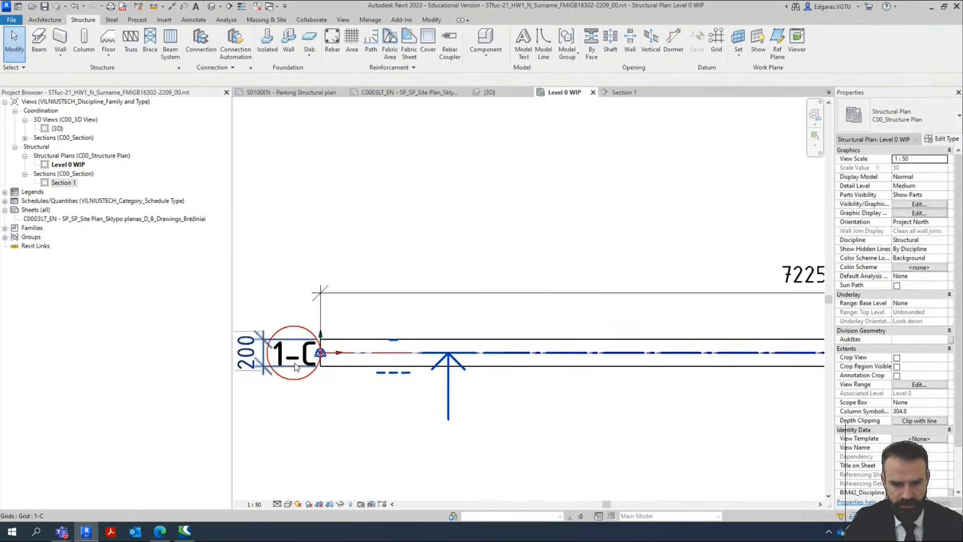
Extend grid line 1-C at the origin end so its bubble sits clear of the beam and its width dimension.
click(384, 373)
scroll(451, 335, down, 3)
scroll(383, 374, up, 2)
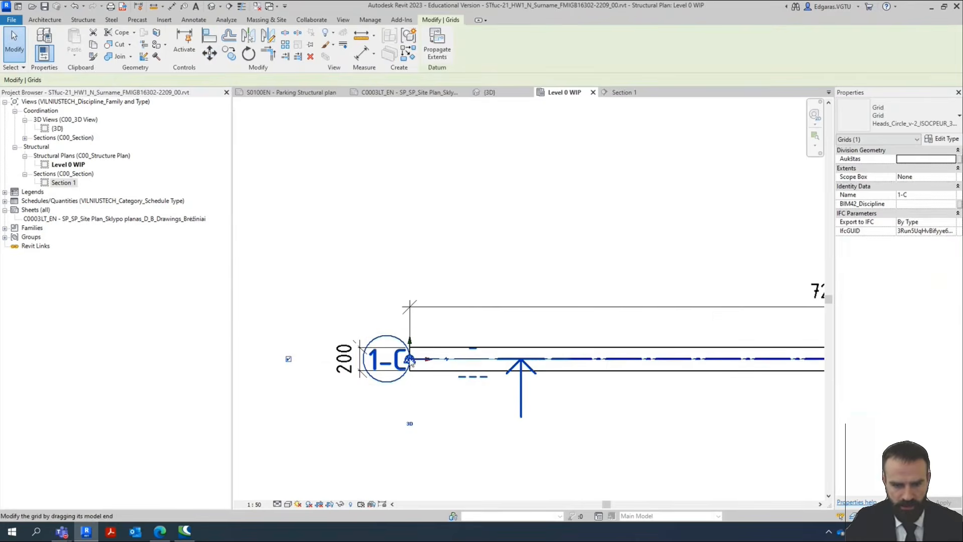
drag(389, 379, 278, 373)
click(460, 441)
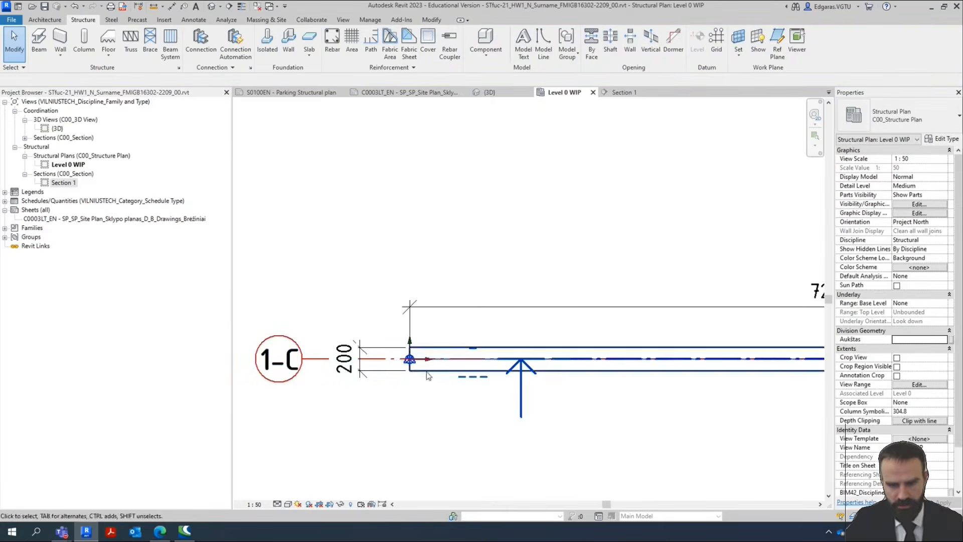
Switch to the Homework 1 variant data table in Excel, filter Variant No. to 30 and select its L value.
scroll(602, 402, down, 4)
scroll(486, 389, up, 3)
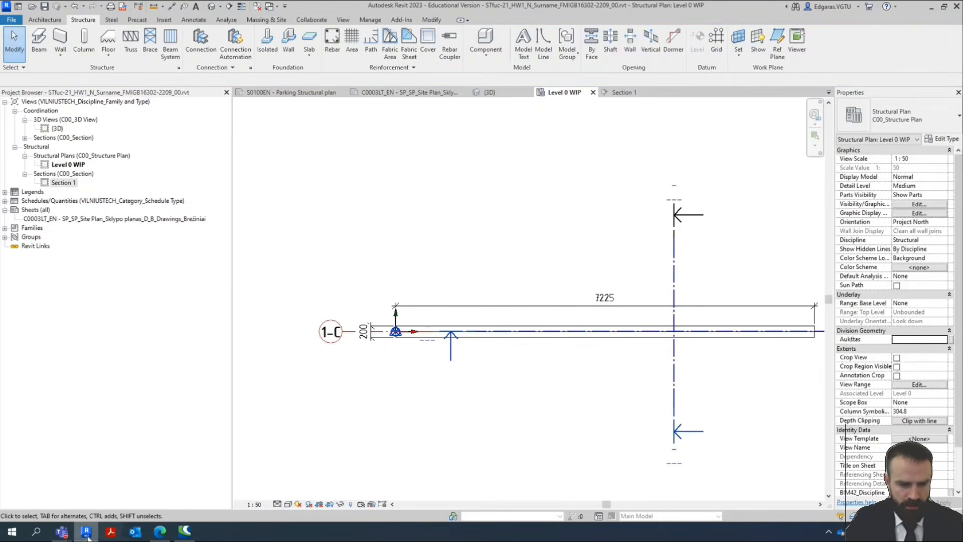
click(160, 531)
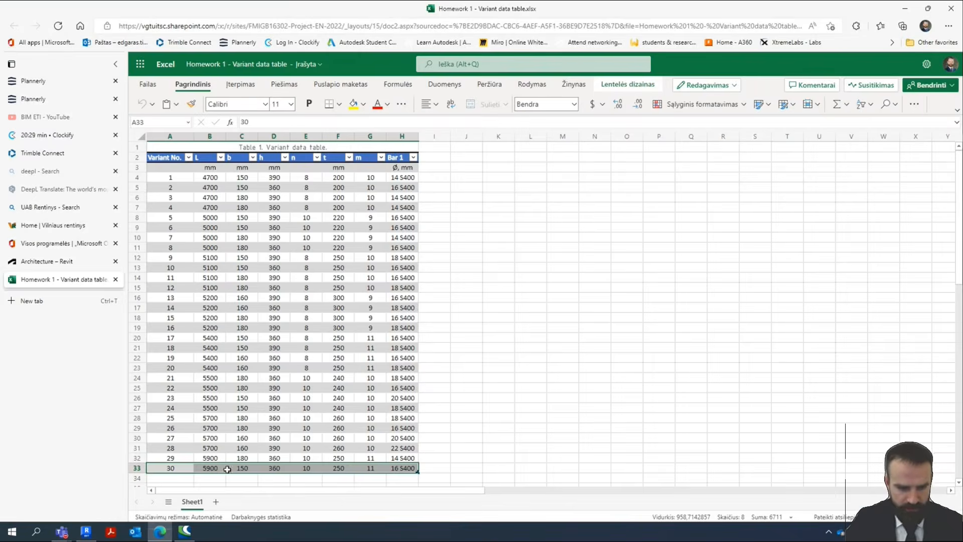
click(189, 159)
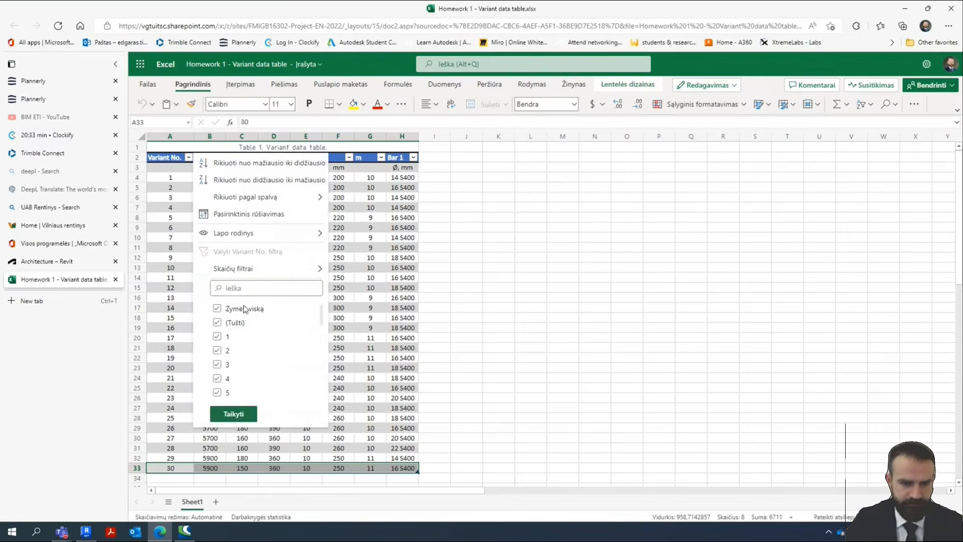
click(218, 310)
scroll(227, 351, down, 10)
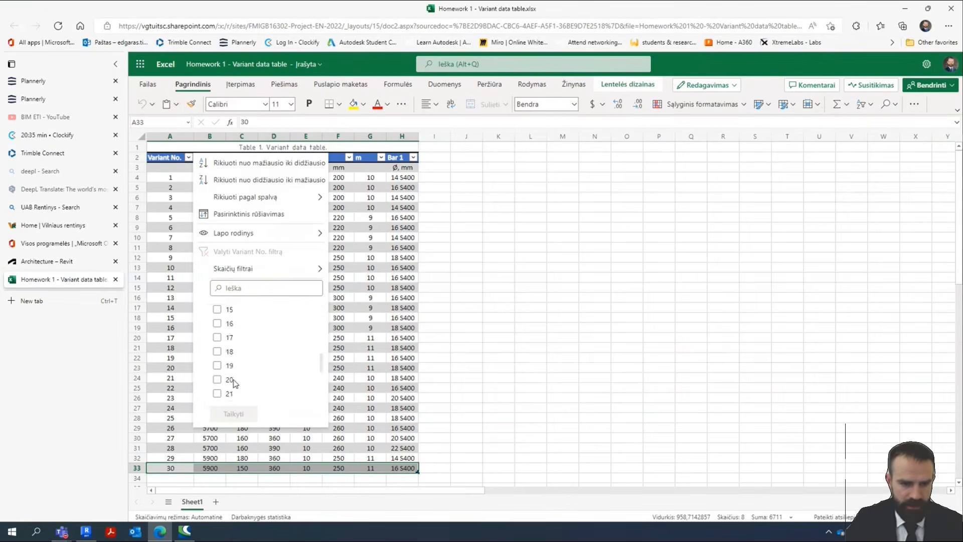
click(218, 394)
click(234, 413)
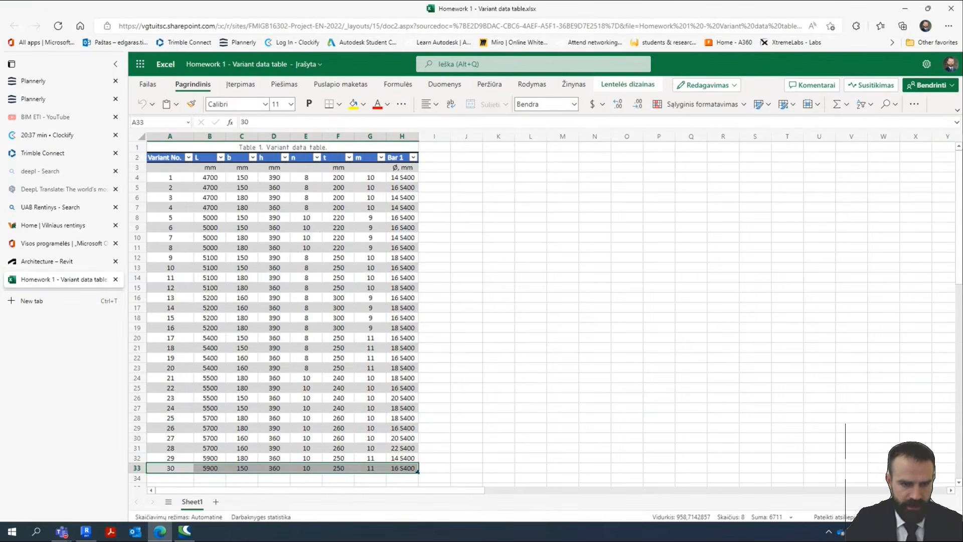
click(206, 197)
click(211, 168)
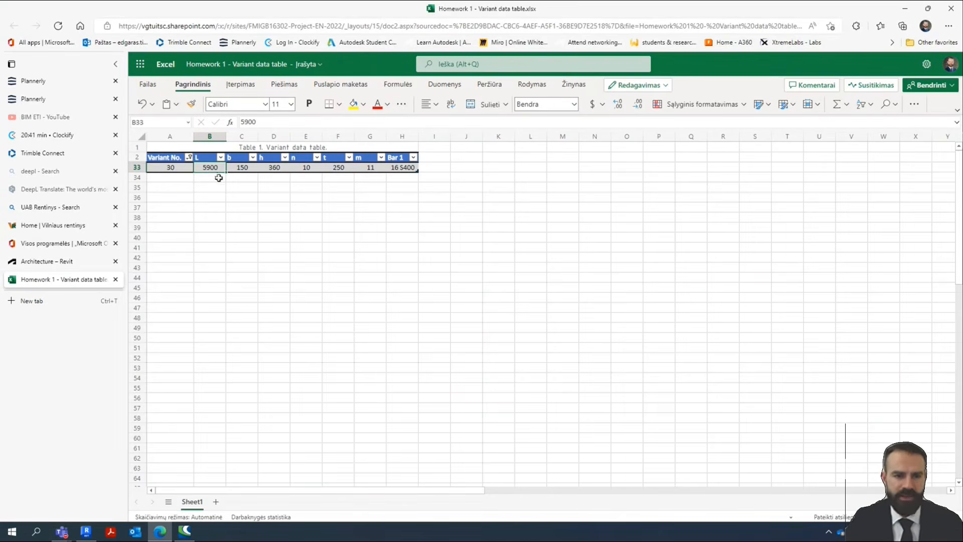
Switch back to Revit and set the beam's length to 5900 mm through its temporary dimension.
key(alt+Tab)
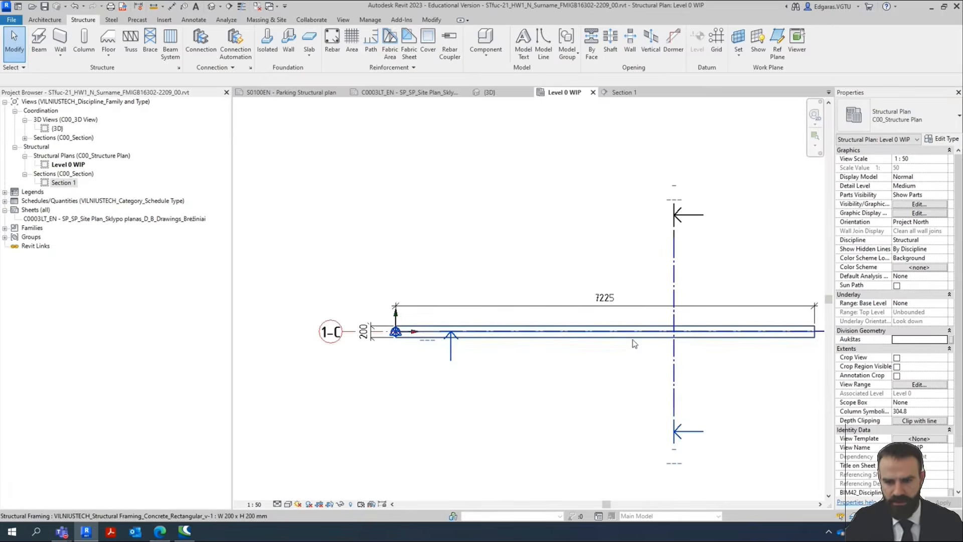
click(634, 344)
scroll(617, 301, up, 5)
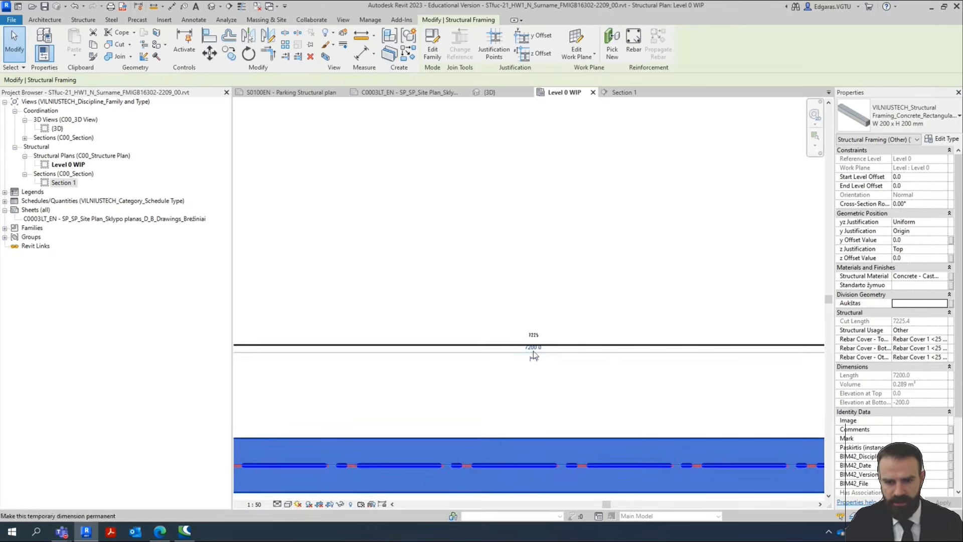
click(534, 350)
scroll(588, 258, down, 2)
text(5)
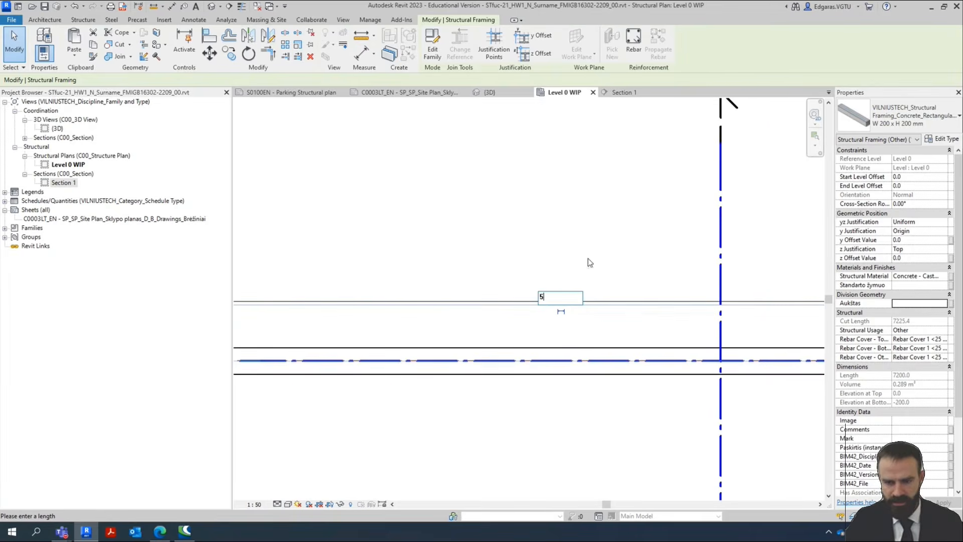
text(9000)
key(Return)
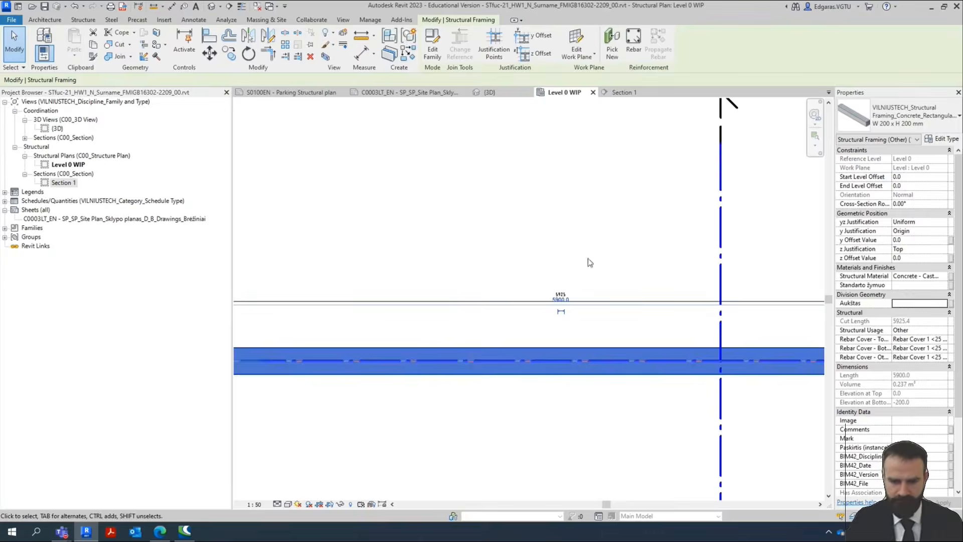
scroll(587, 249, down, 3)
scroll(522, 225, up, 5)
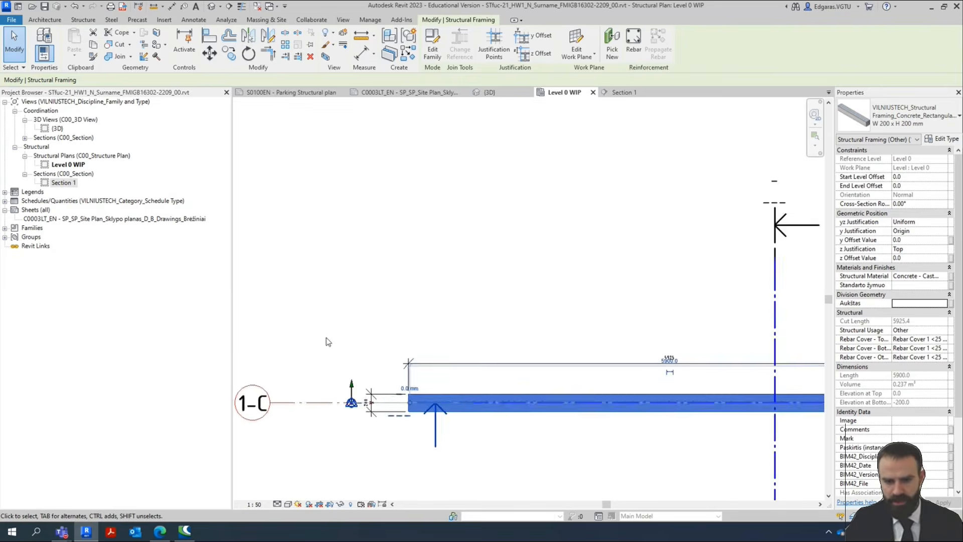
scroll(327, 340, down, 2)
key(m)
key(v)
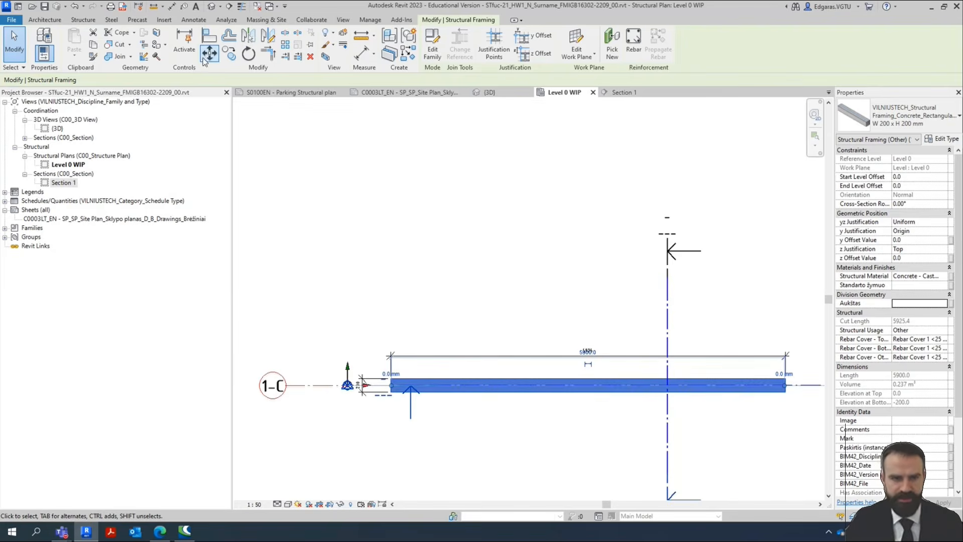
scroll(396, 383, up, 4)
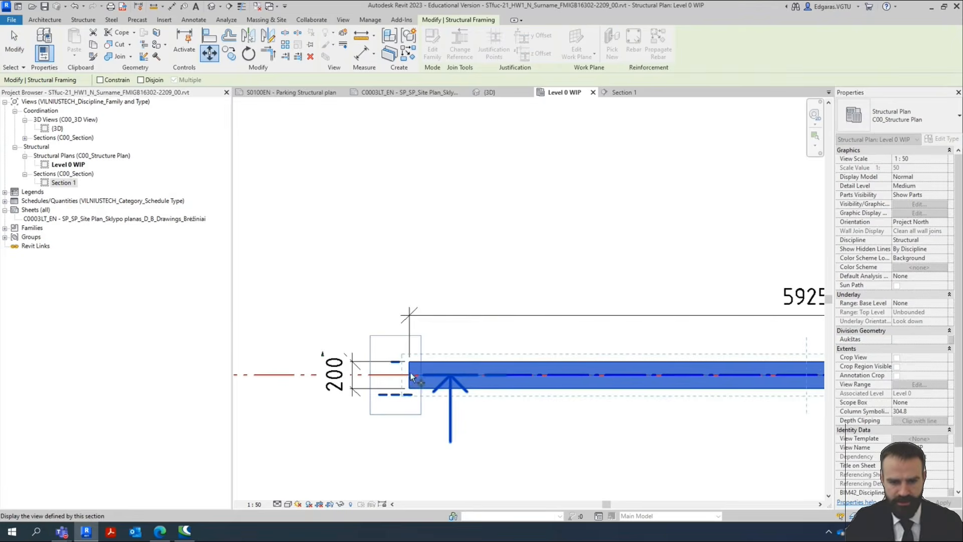
middle_drag(432, 388, 446, 387)
key(Escape)
key(Escape)
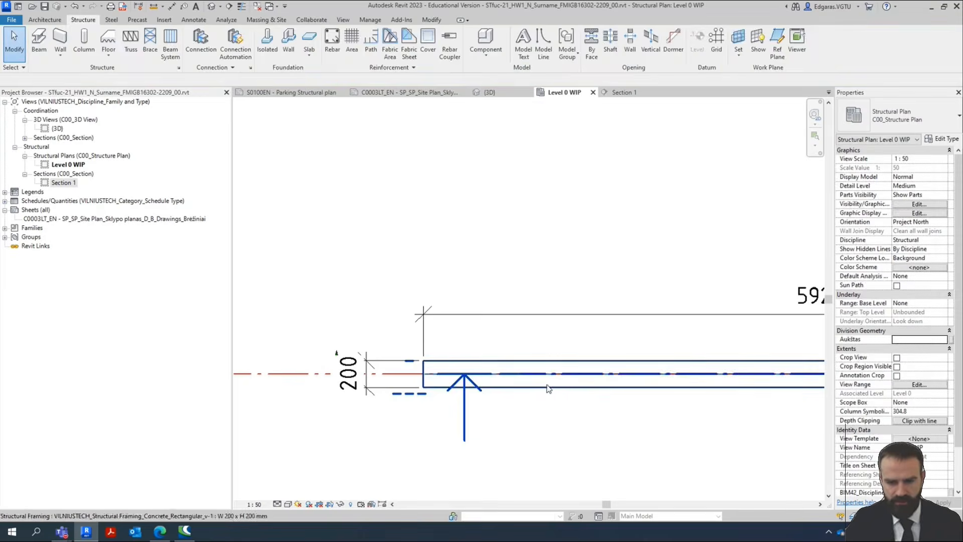
click(550, 386)
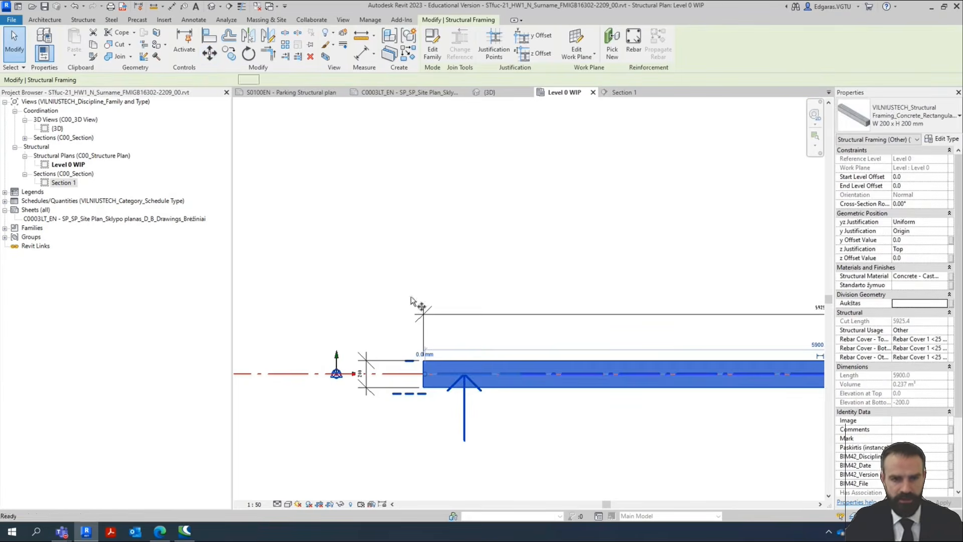
click(209, 52)
key(Escape)
key(Escape)
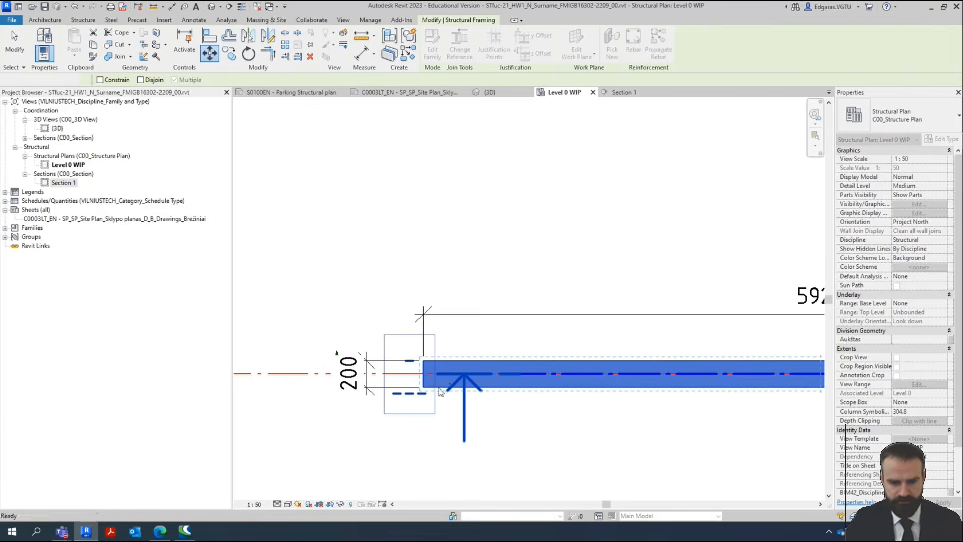
scroll(441, 389, up, 4)
scroll(577, 386, down, 1)
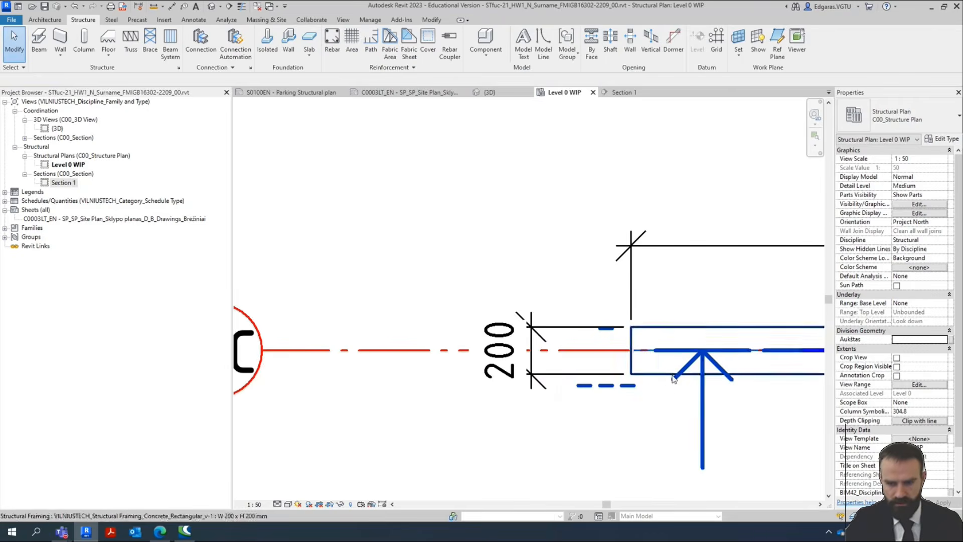
click(668, 378)
scroll(668, 377, up, 2)
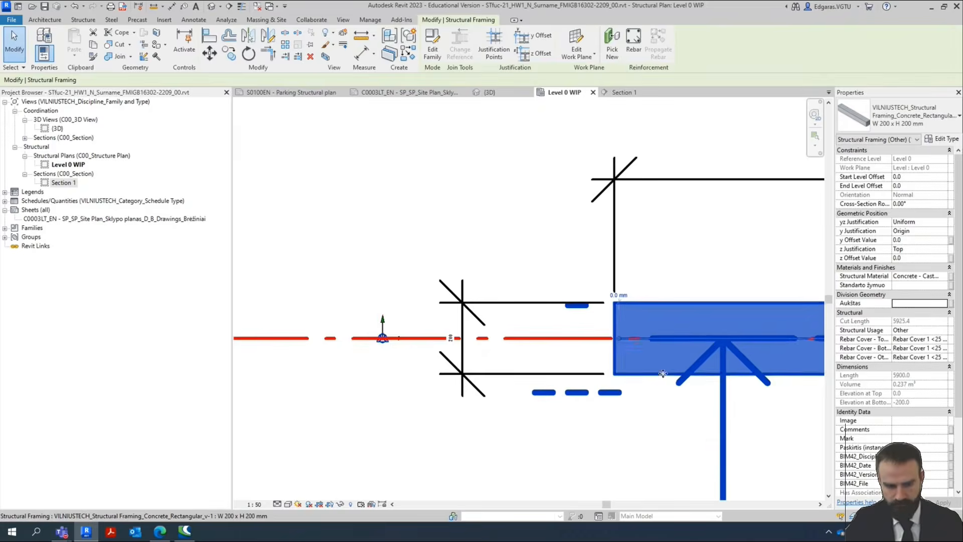
click(210, 53)
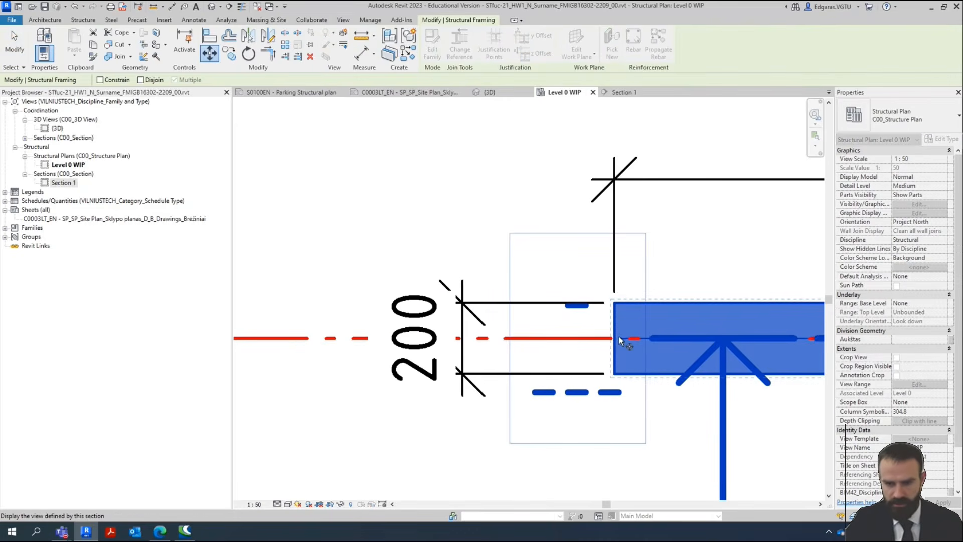
scroll(479, 327, down, 2)
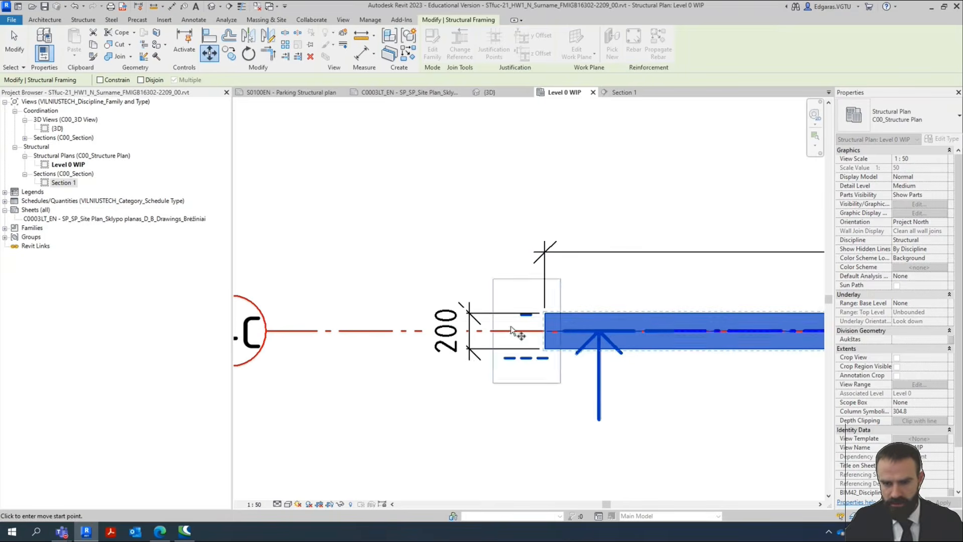
click(545, 334)
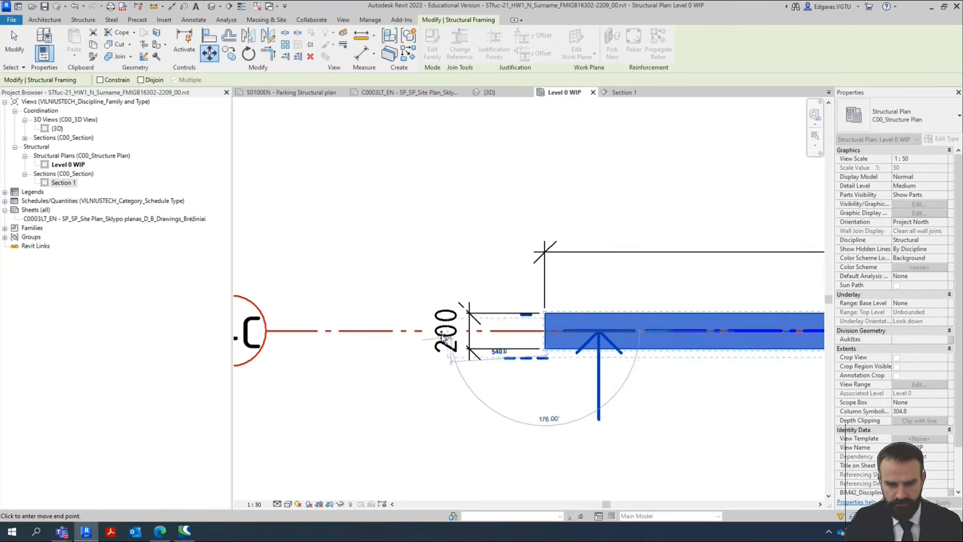
scroll(502, 332, down, 3)
scroll(503, 331, up, 6)
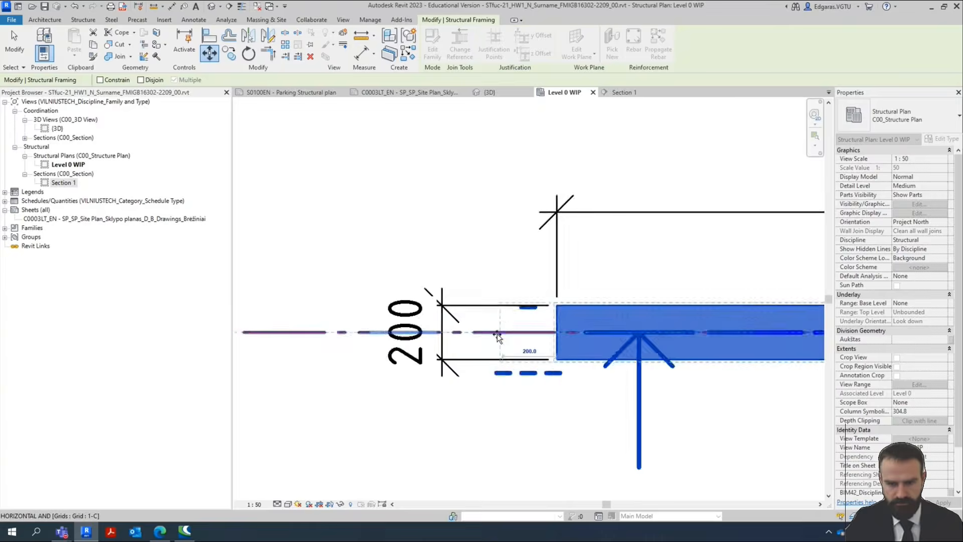
key(Escape)
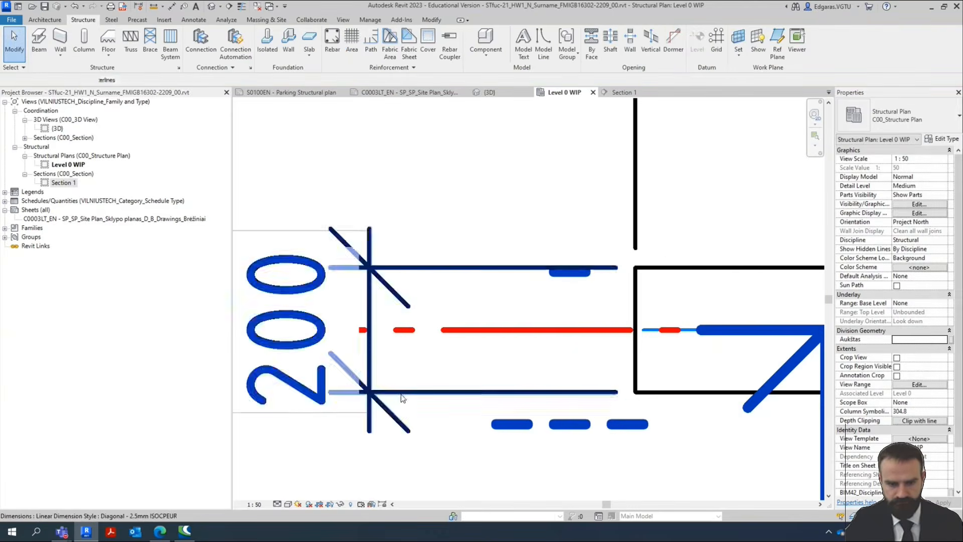
Relocate the 200 mm width dimension from outside the beam's start end to a position along the beam.
click(401, 393)
scroll(401, 393, down, 6)
drag(401, 391, 622, 396)
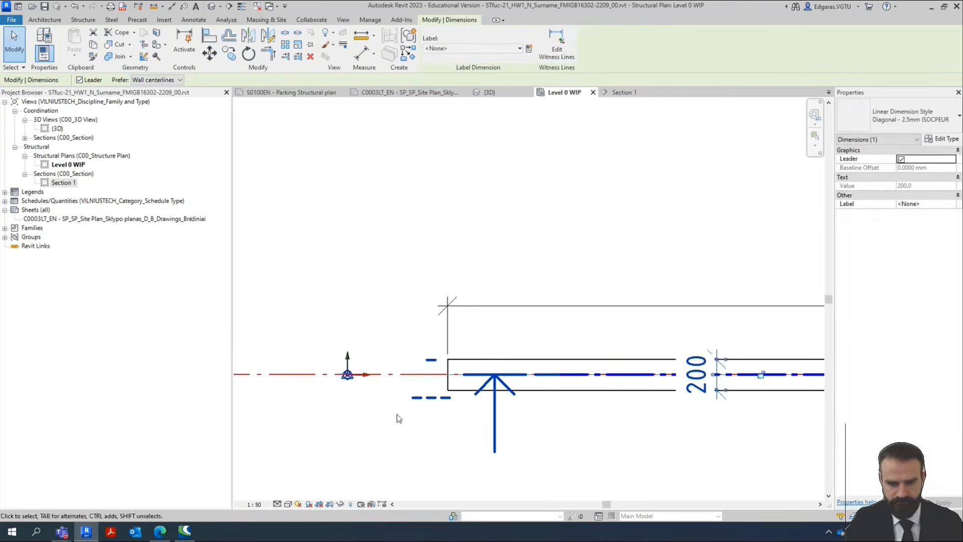
Move the beam from the midpoint of its start edge to the project origin along grid 1-C.
scroll(396, 418, up, 4)
click(535, 361)
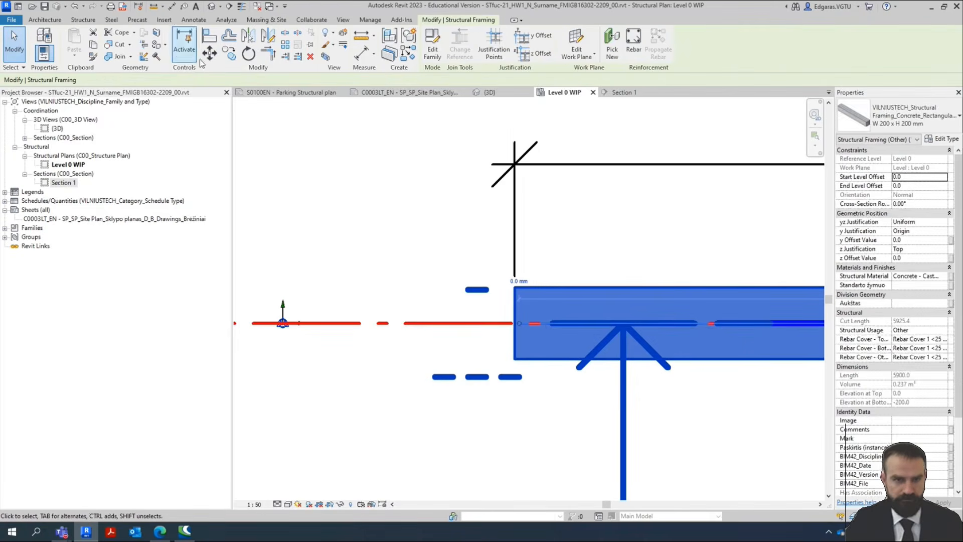
key(m)
key(v)
click(514, 322)
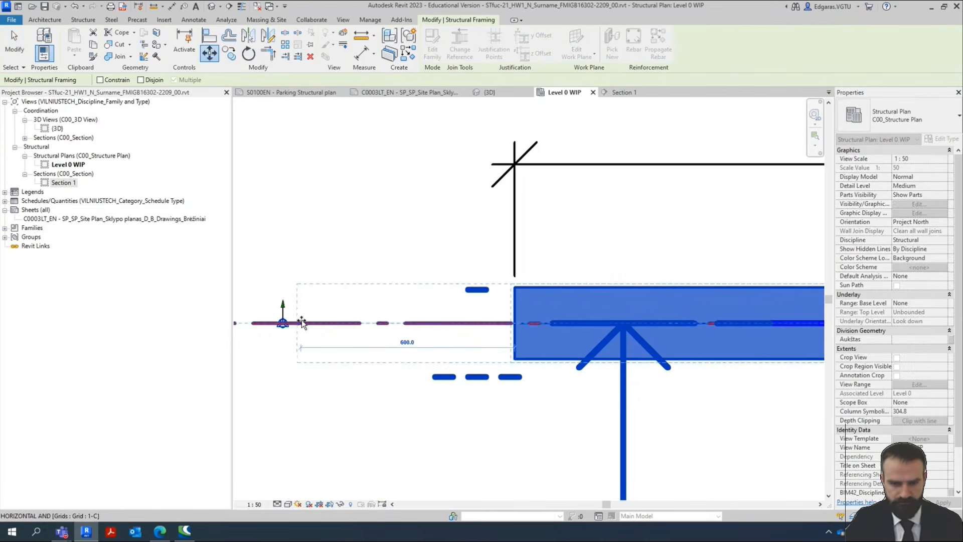
click(310, 384)
key(Escape)
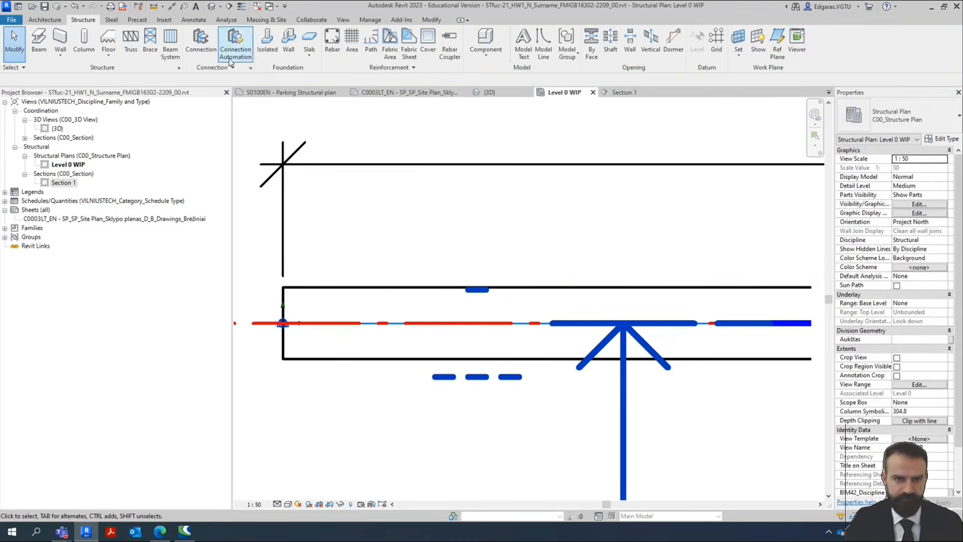
Turn on the Thin Lines display for the Level 0 WIP plan.
click(345, 20)
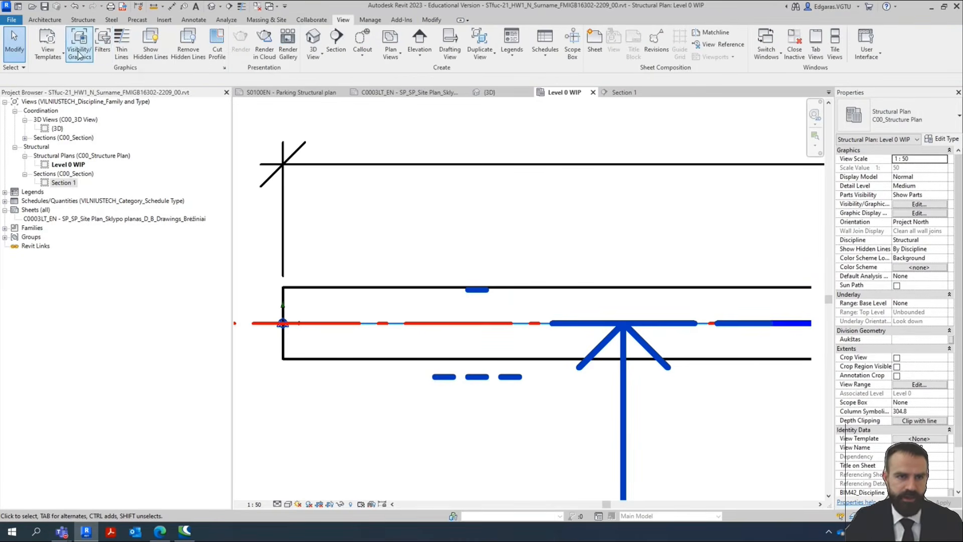
click(122, 50)
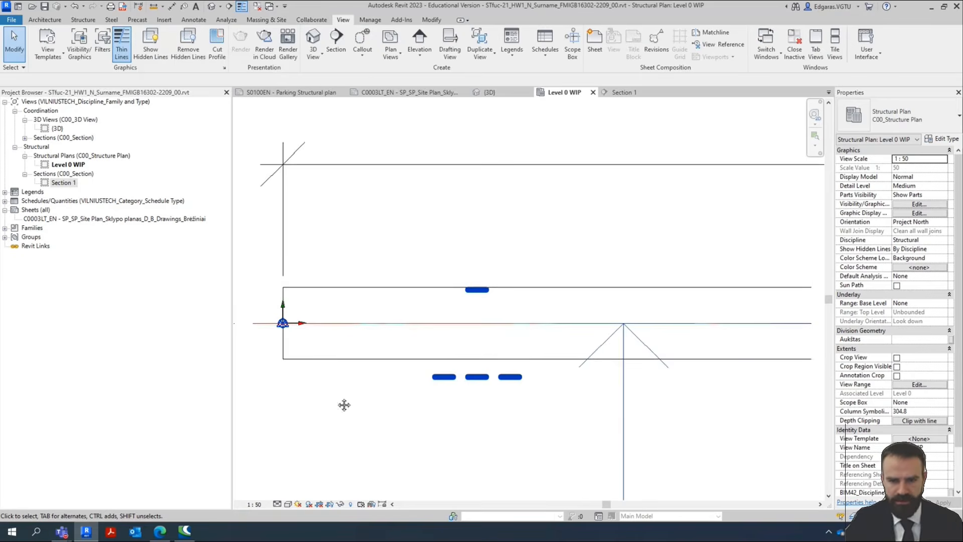
scroll(376, 246, down, 5)
middle_drag(442, 249, 418, 305)
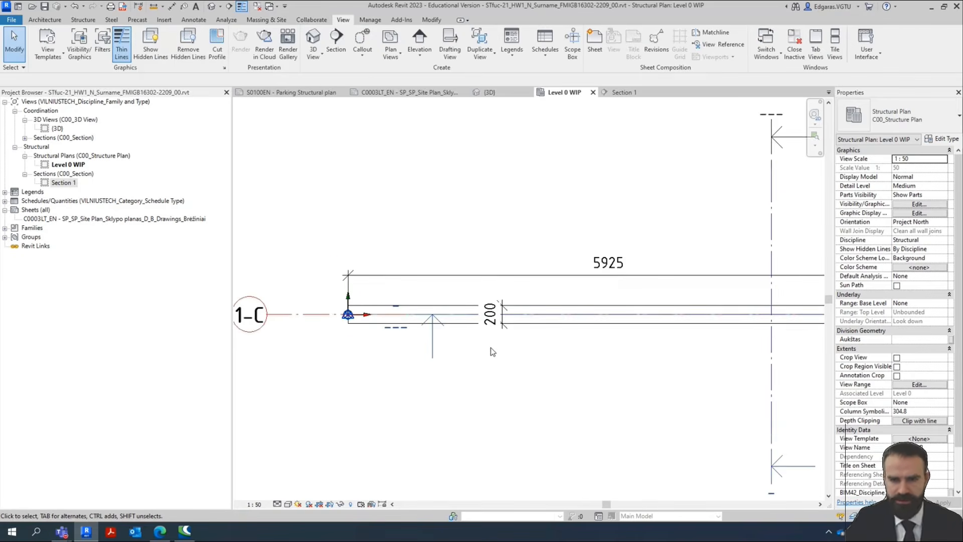
scroll(490, 347, down, 2)
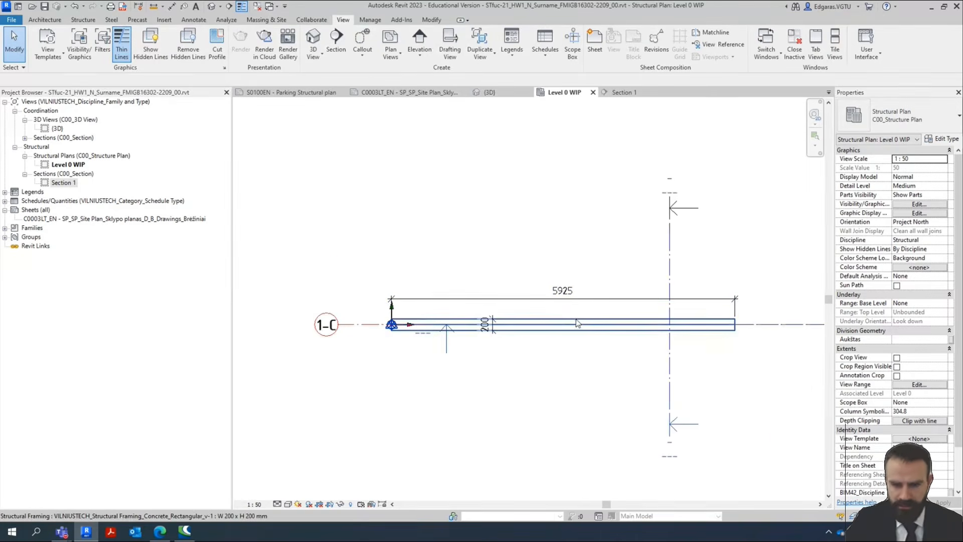
Compare the beam's temporary length dimension with its permanent overall dimension at the start end, and open the temporary length value for editing.
click(597, 322)
scroll(544, 306, up, 4)
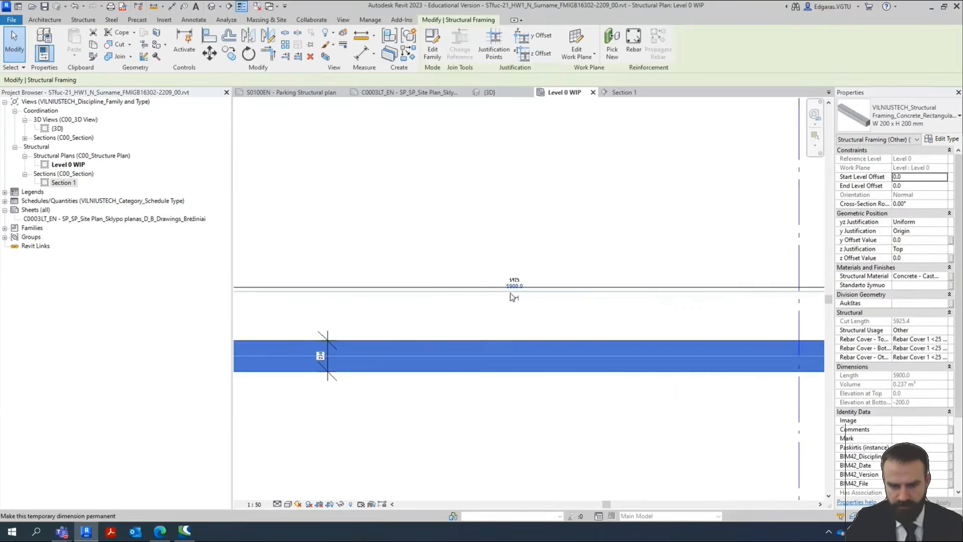
scroll(723, 282, down, 4)
scroll(351, 334, up, 7)
scroll(320, 258, down, 5)
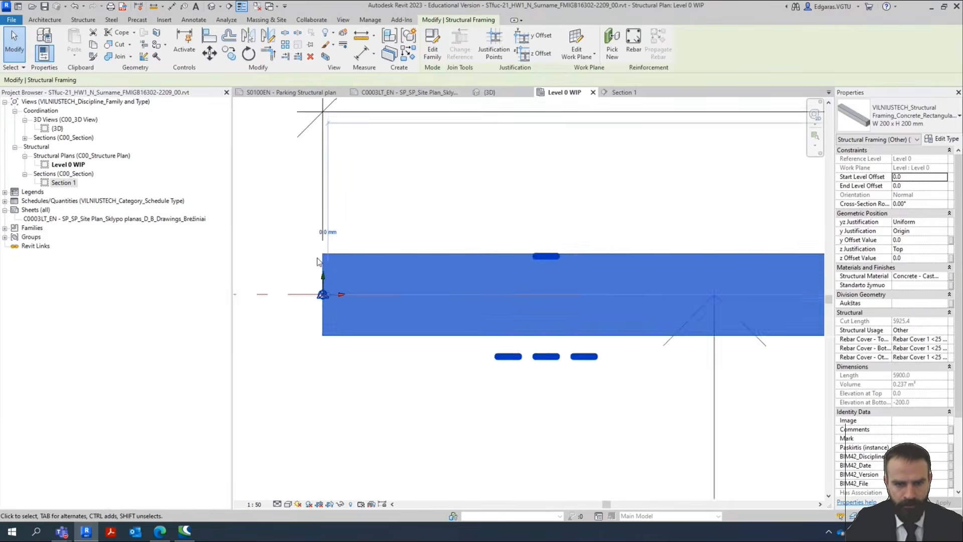
click(322, 194)
scroll(322, 194, down, 4)
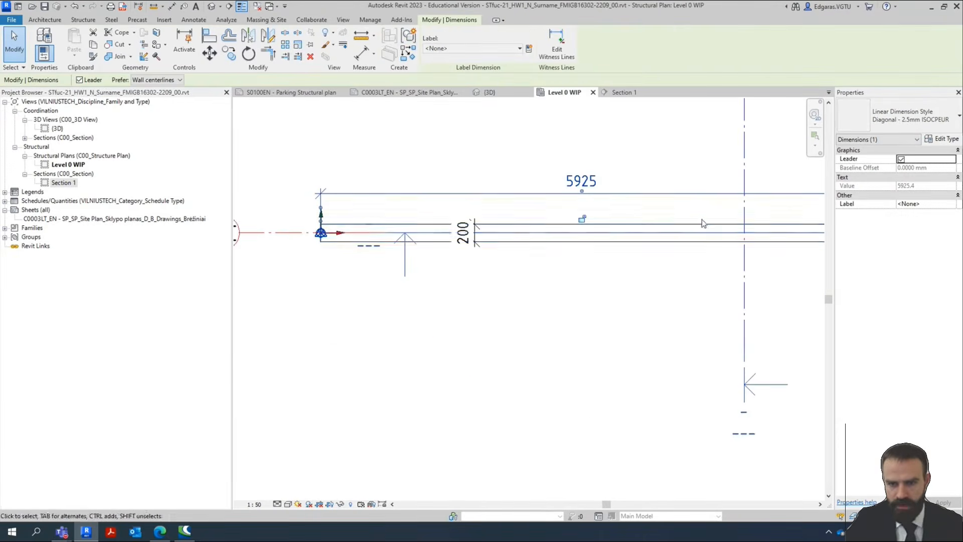
click(647, 243)
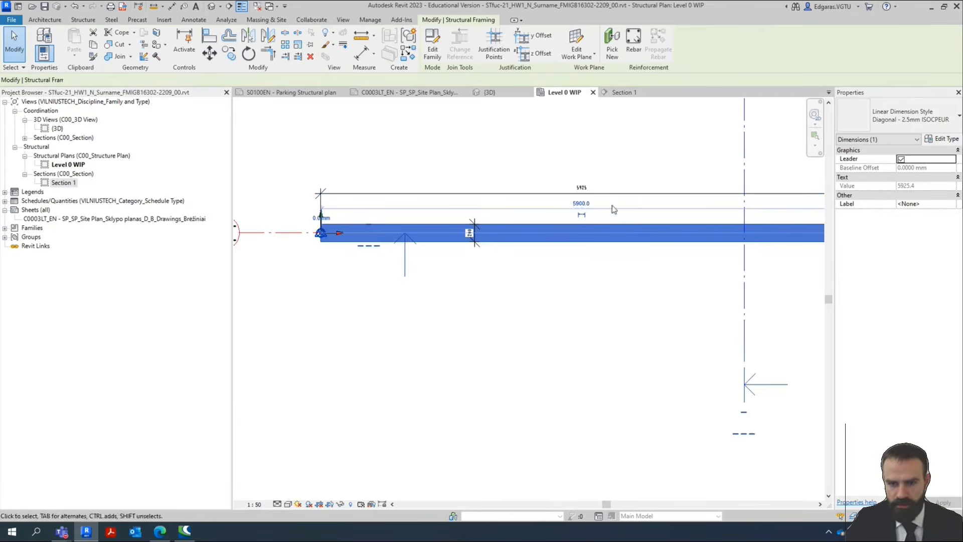
click(581, 203)
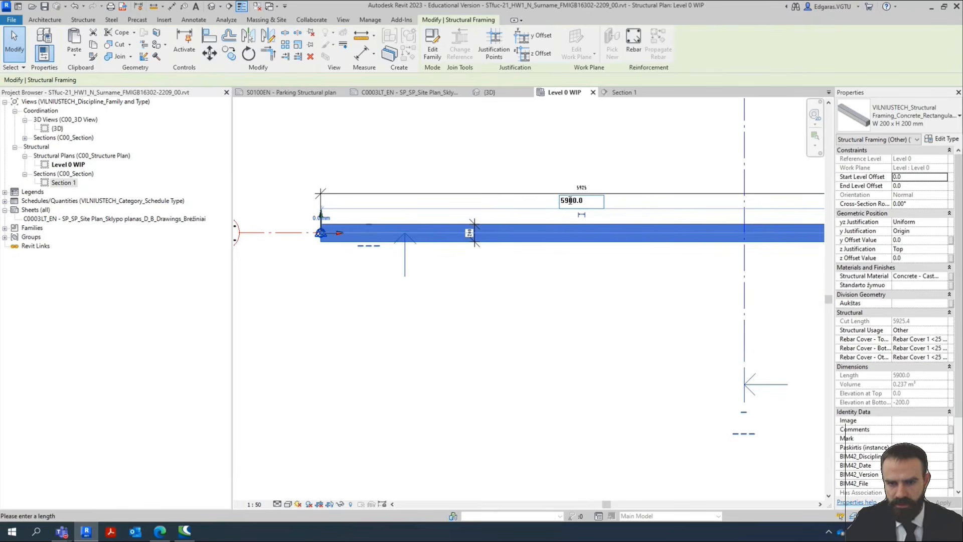
Set the selected beam's temporary length dimension to 5875 mm in the Level 0 WIP plan.
drag(564, 200, 586, 206)
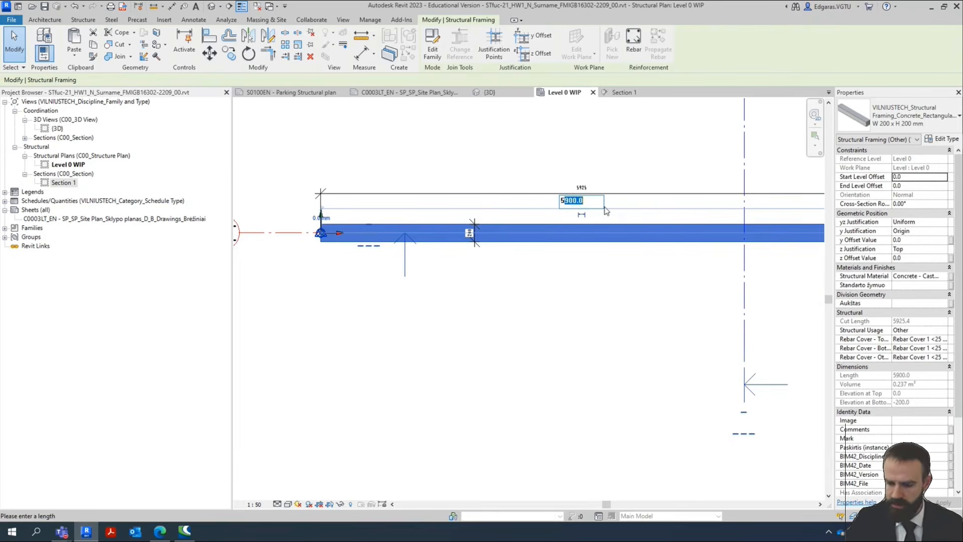
text(875)
key(Return)
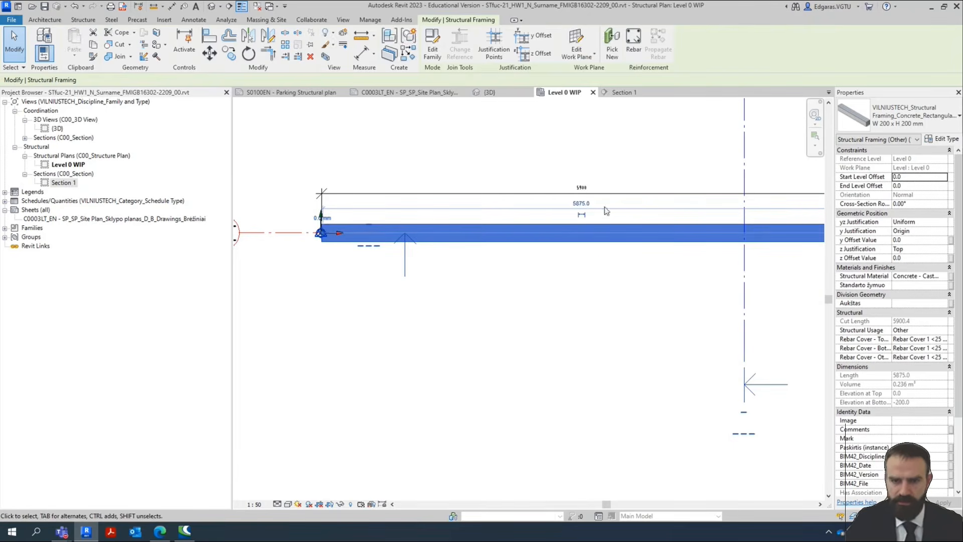
click(648, 376)
middle_drag(573, 195, 495, 229)
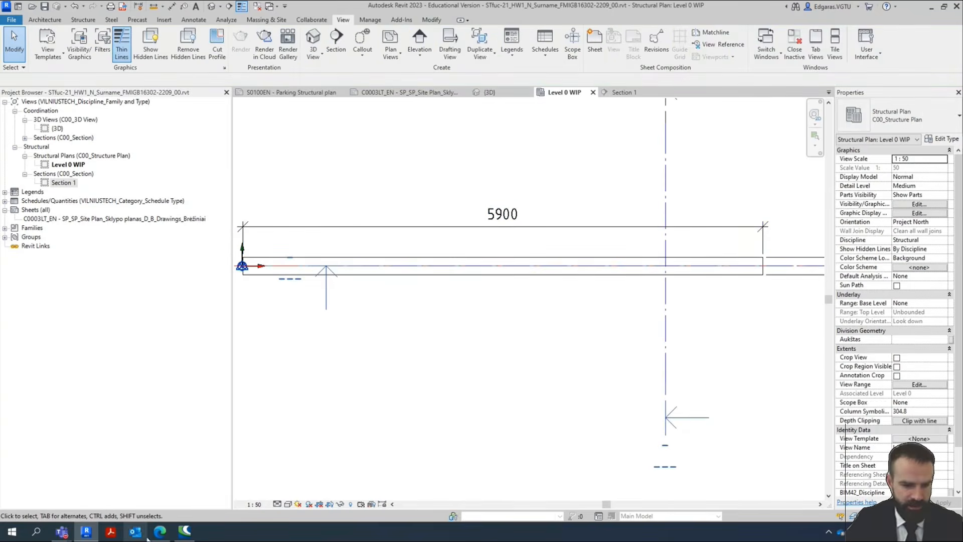
Look up the b and h values for variant 30 in the Homework 1 variant data table in Excel online.
click(160, 531)
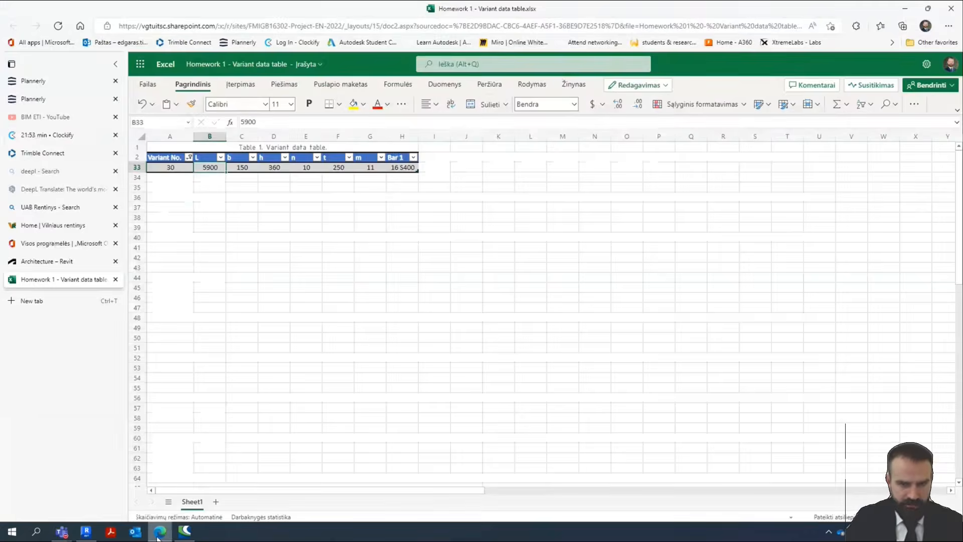
click(236, 164)
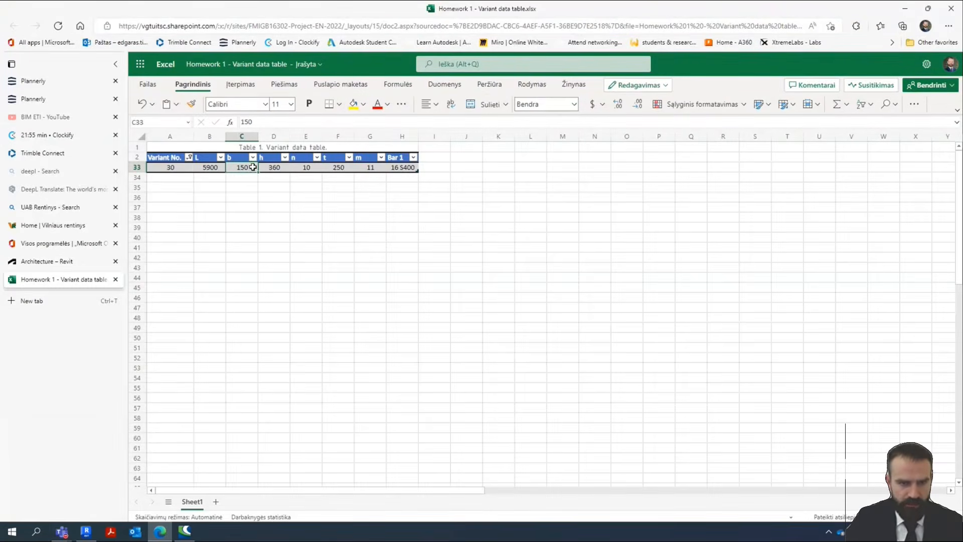
click(267, 168)
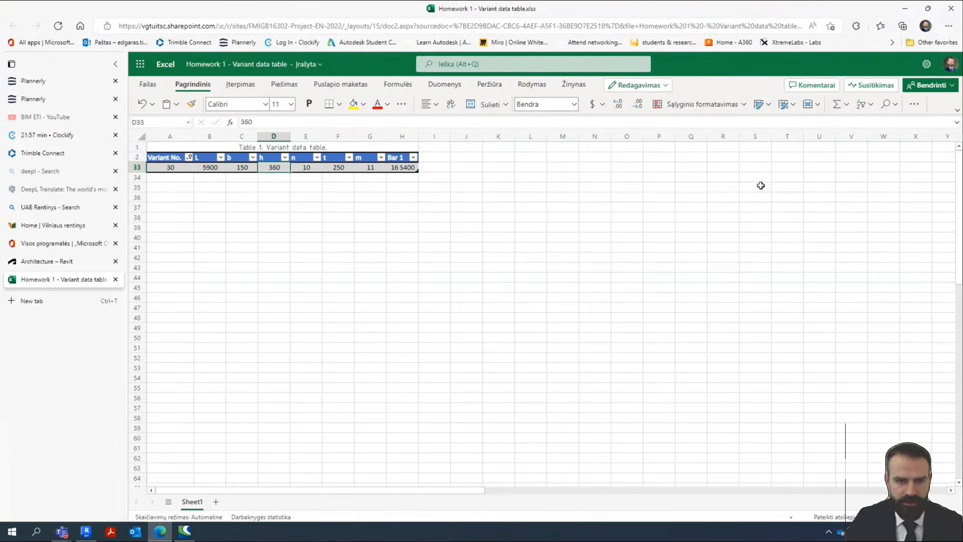
click(905, 8)
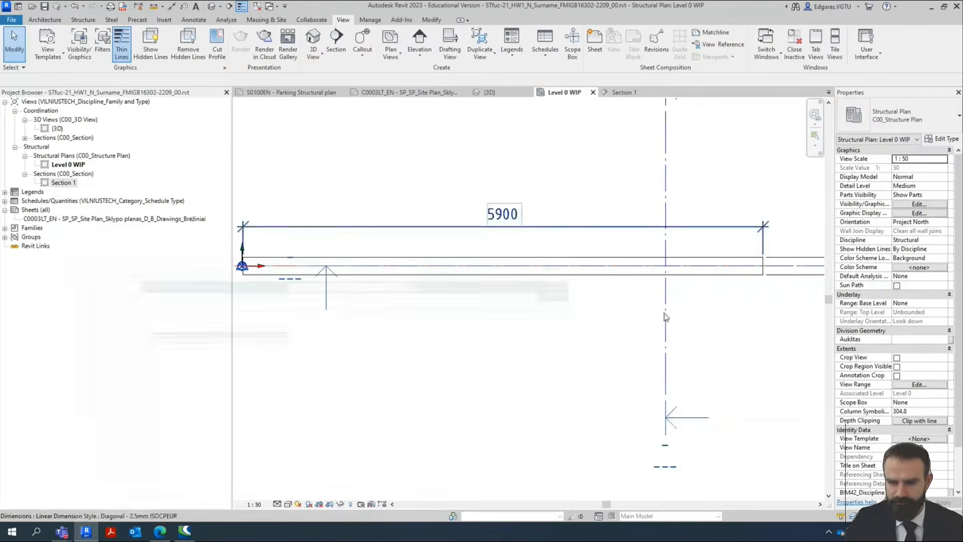
Return to the Revit plan and duplicate the beam's type under the name W 150 x H 360 mm.
scroll(344, 366, down, 2)
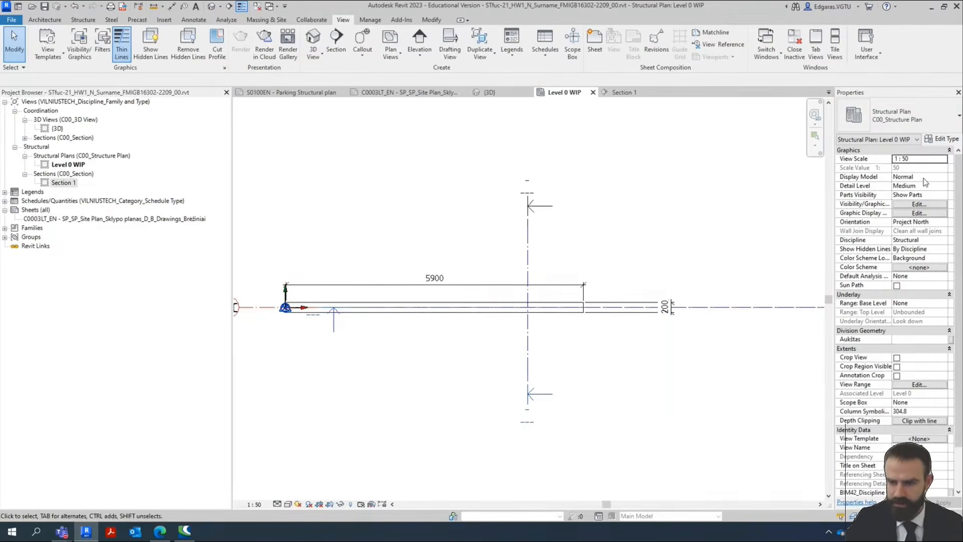
click(482, 311)
click(943, 139)
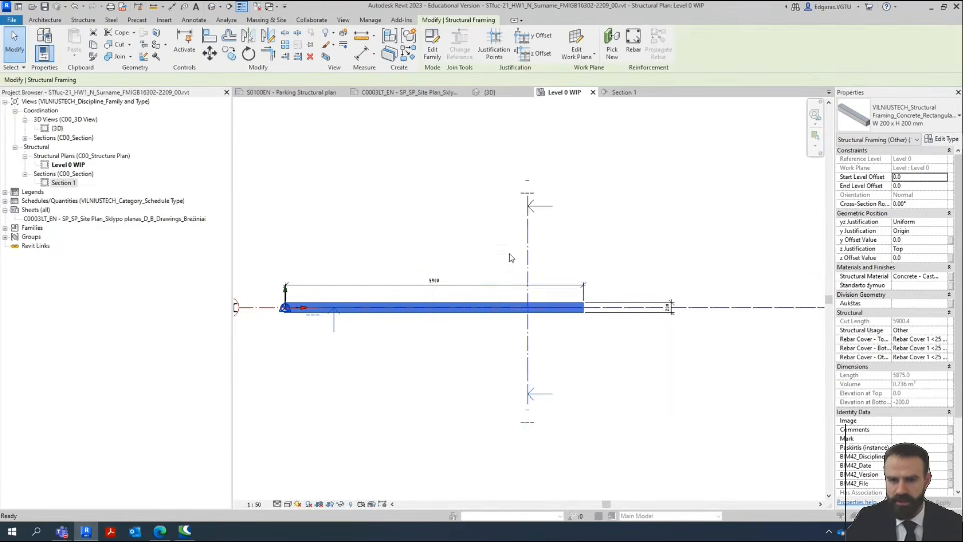
click(772, 91)
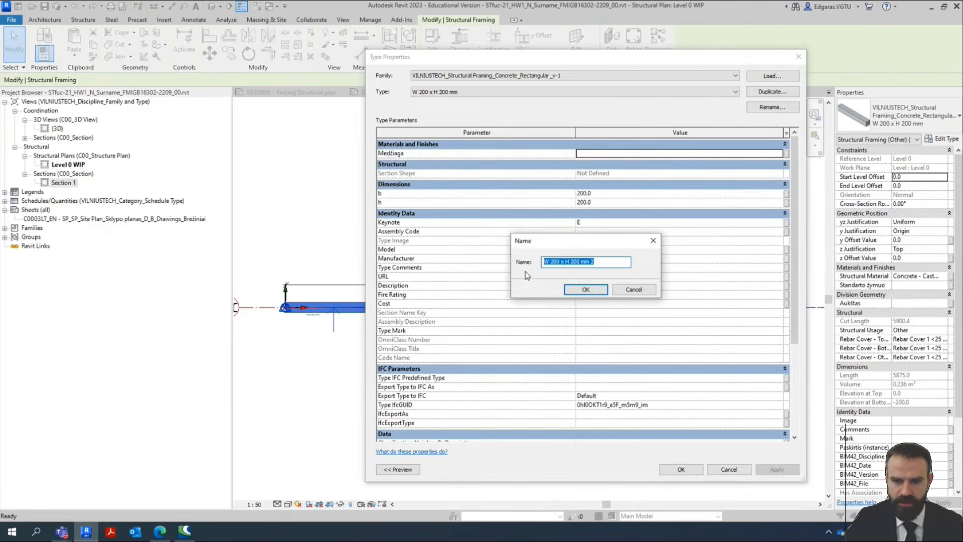
click(563, 260)
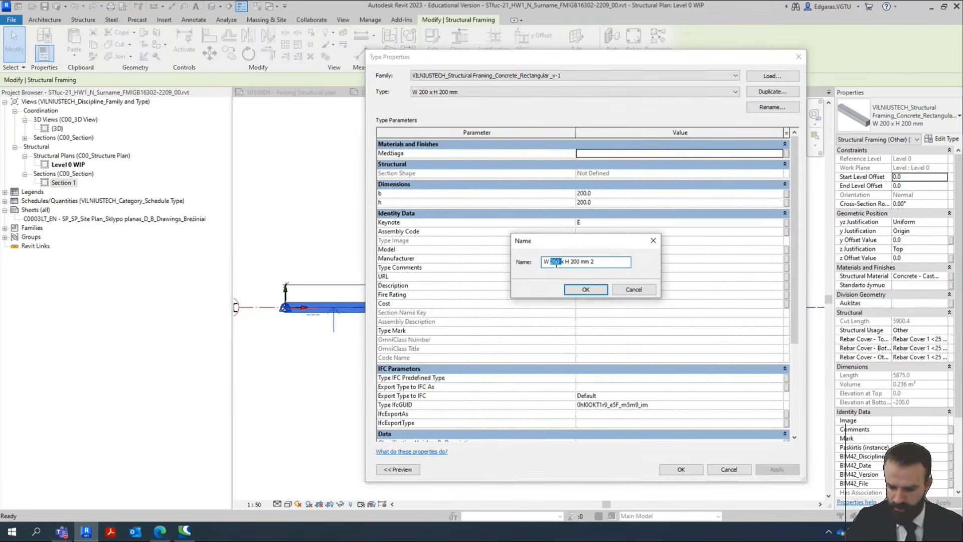
text(150)
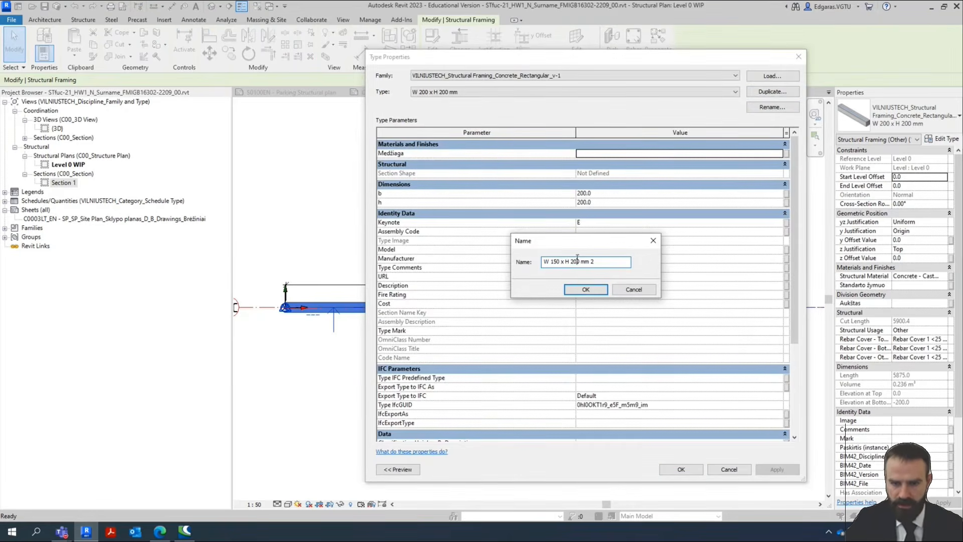
double_click(578, 260)
text(300)
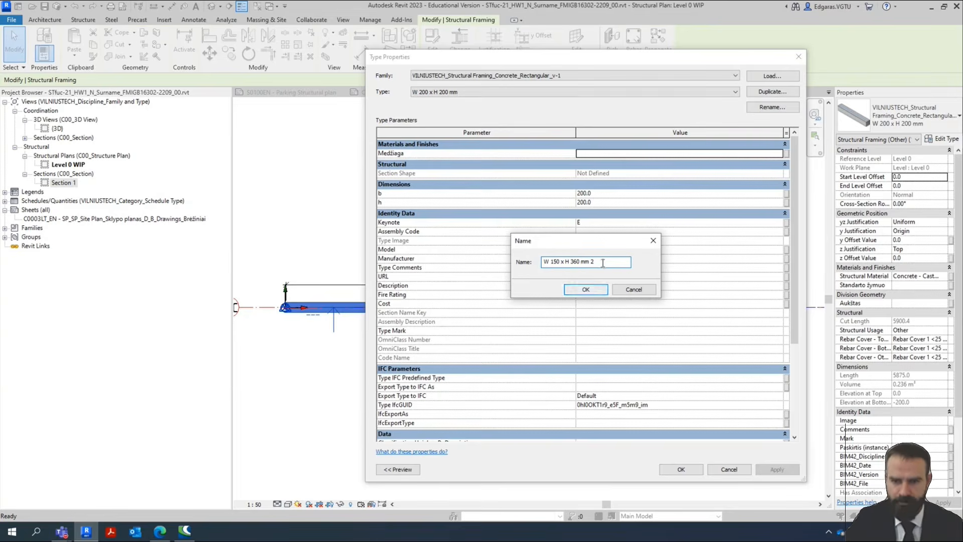
key(BackSpace)
key(BackSpace)
click(585, 290)
Set the duplicated type's b to 150 mm and h to 360 mm, and apply it to the beam.
click(599, 195)
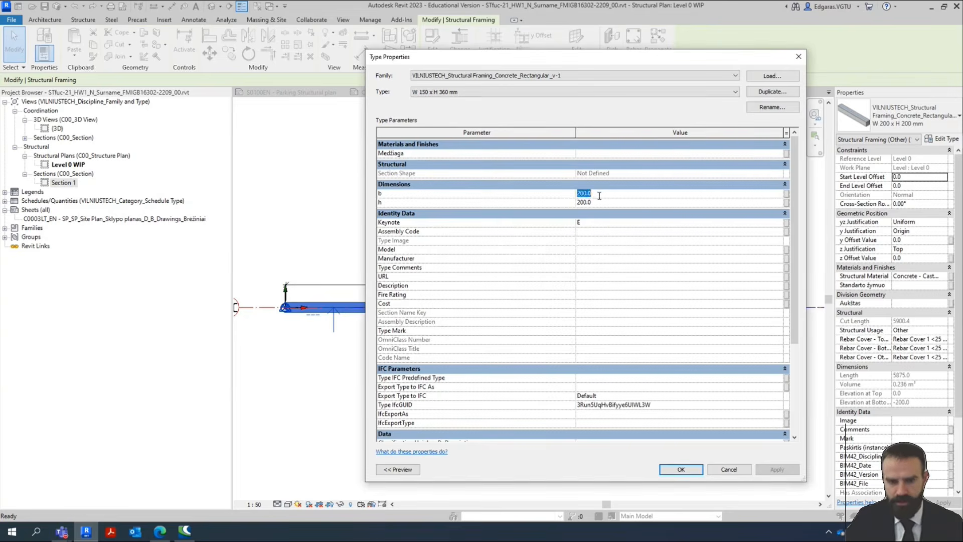
text(150)
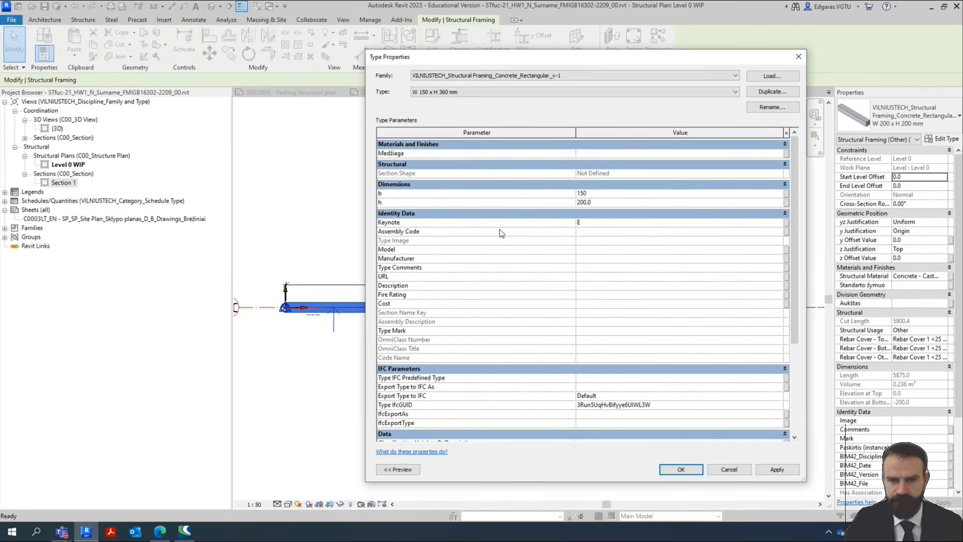
click(607, 202)
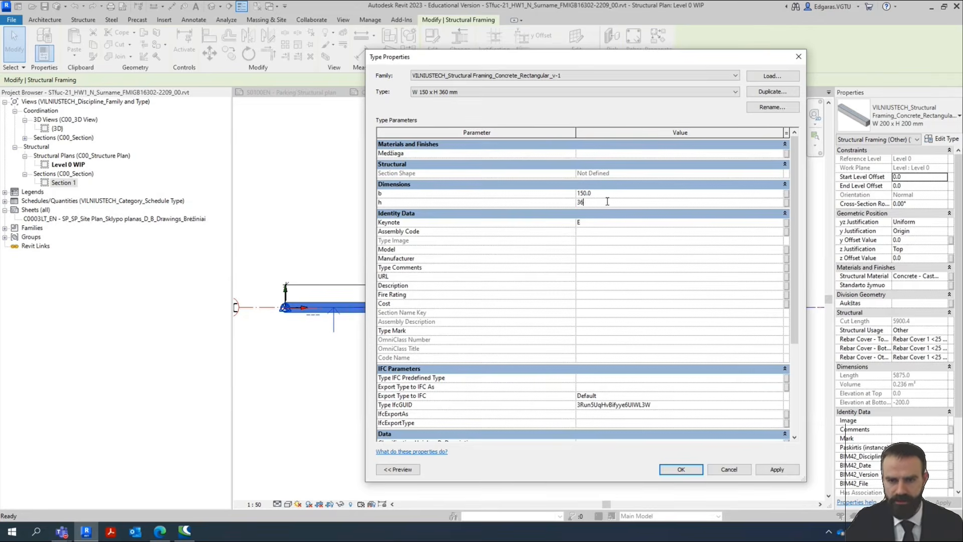
click(691, 470)
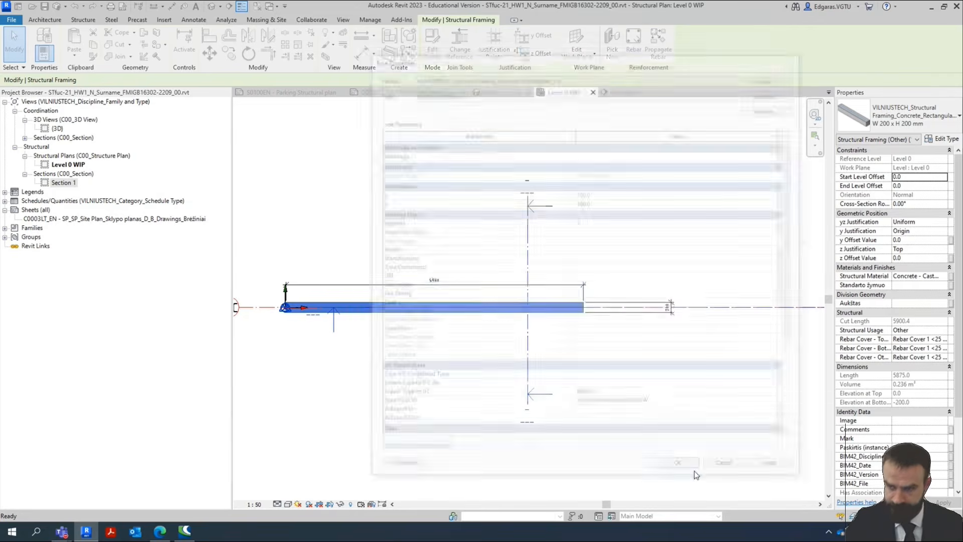
Assign the structural material Concrete - 2400 kg/m³, High density to the beam.
click(944, 277)
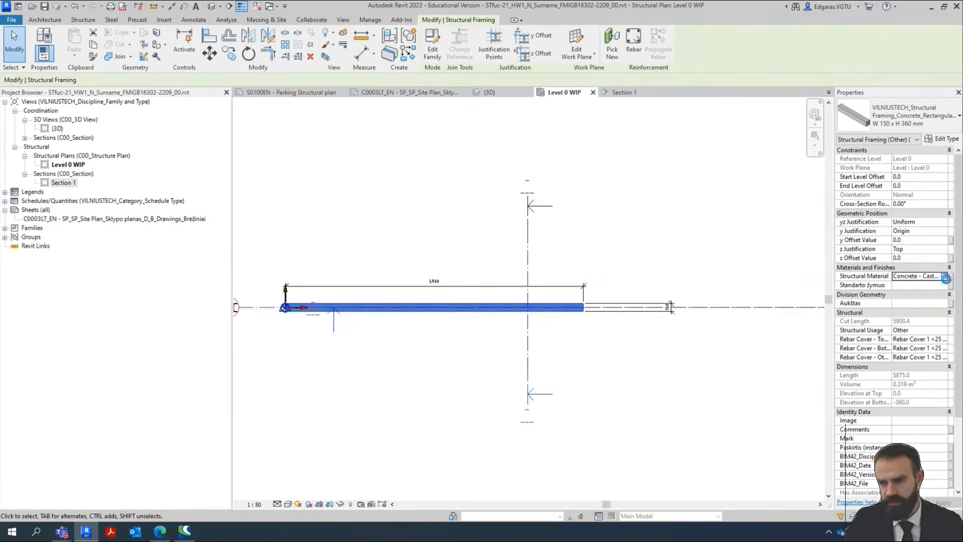
click(945, 278)
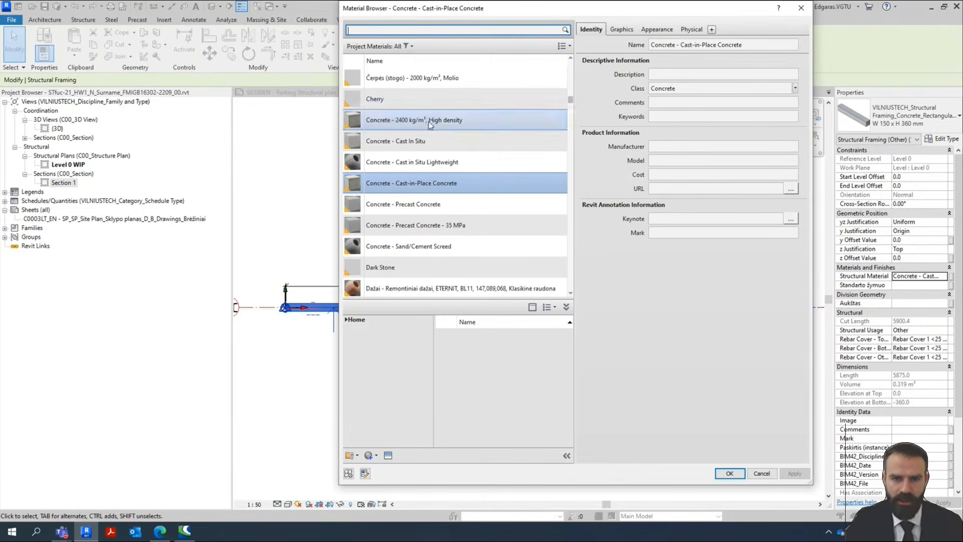
click(458, 122)
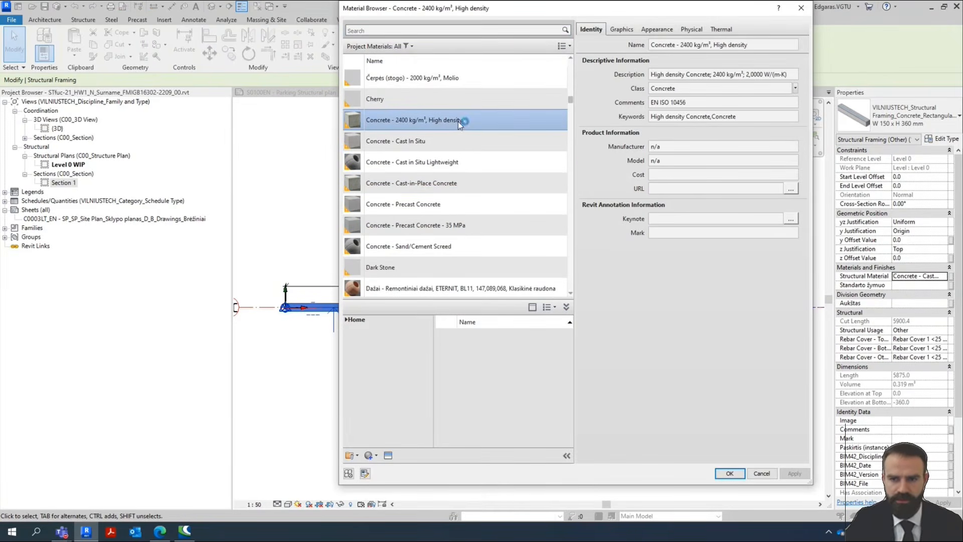
click(730, 474)
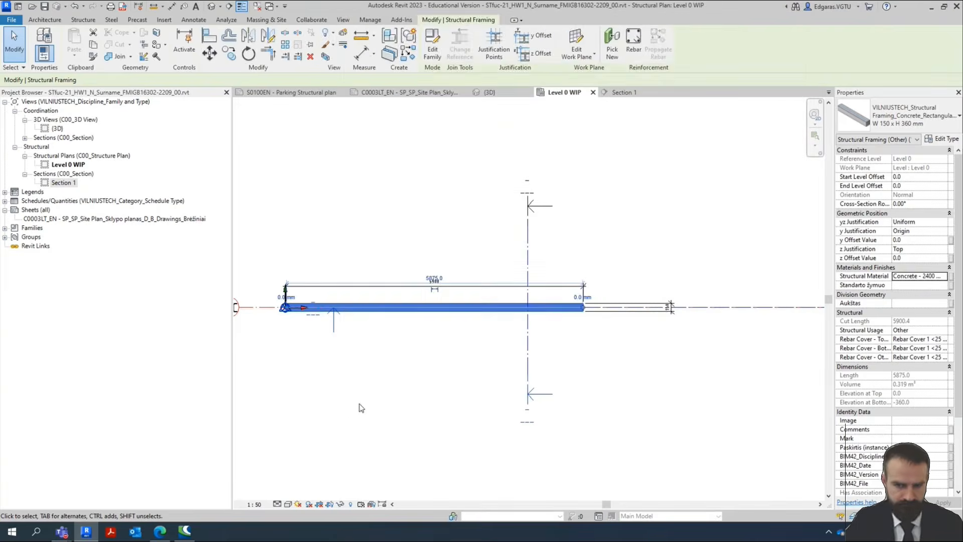
Add an aligned dimension across the beam's width in the Level 0 WIP plan, placed below the beam.
click(355, 350)
scroll(296, 331, up, 4)
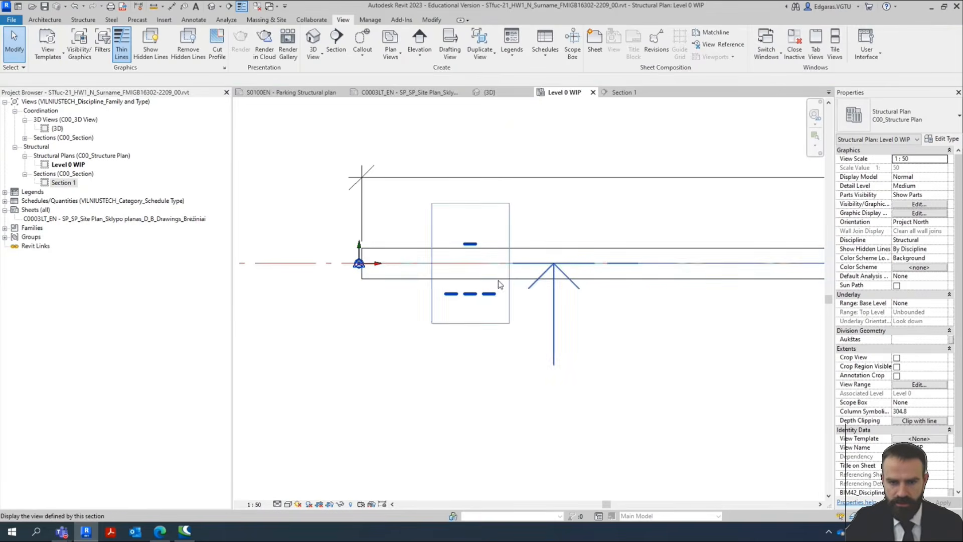
scroll(385, 283, down, 3)
key(d)
key(i)
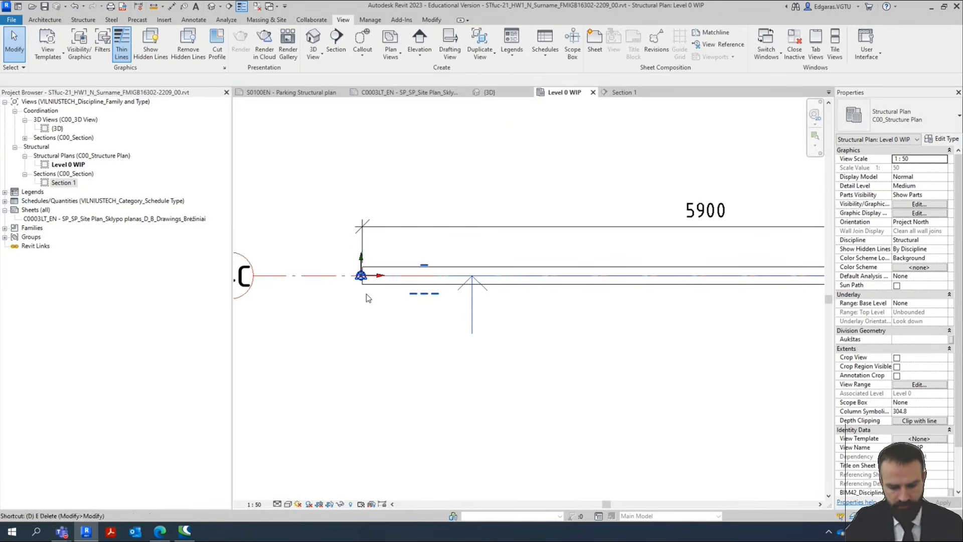
click(655, 284)
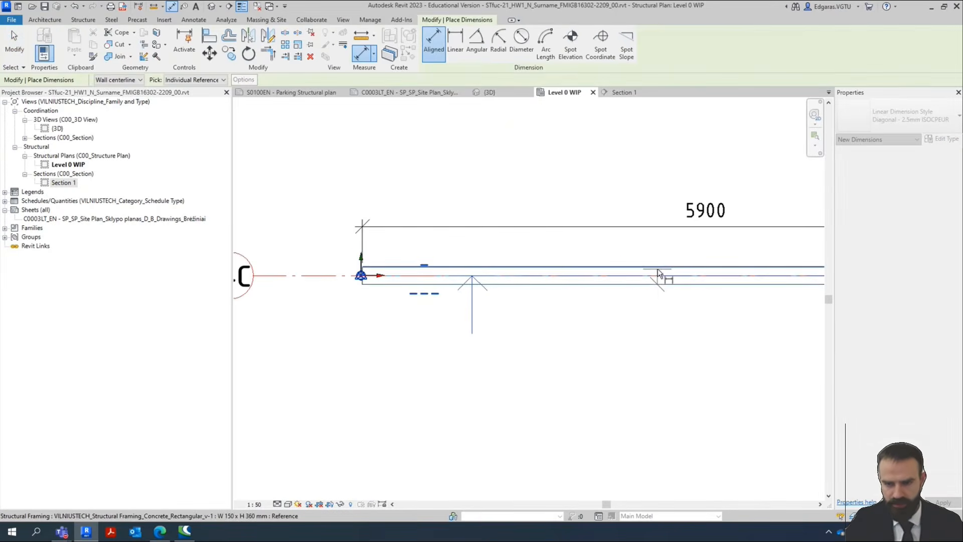
click(661, 267)
click(637, 326)
key(Escape)
scroll(506, 259, down, 4)
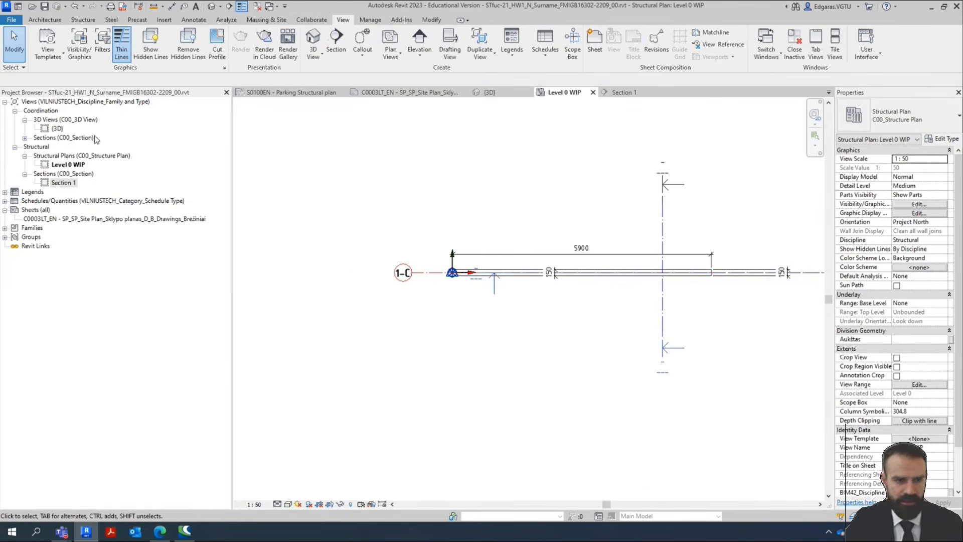
Remove the view template from Section 2 and set the view's discipline to Structural.
click(65, 185)
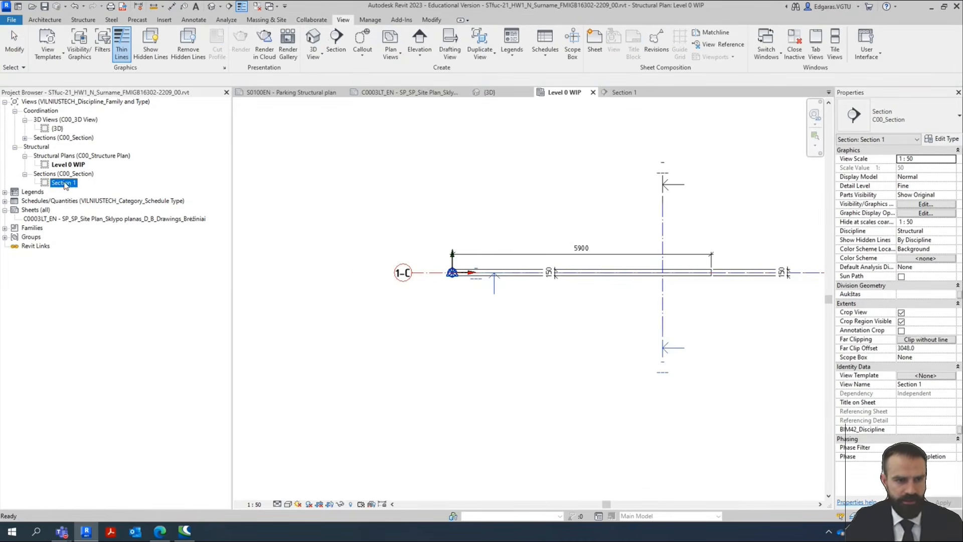
double_click(71, 136)
double_click(64, 147)
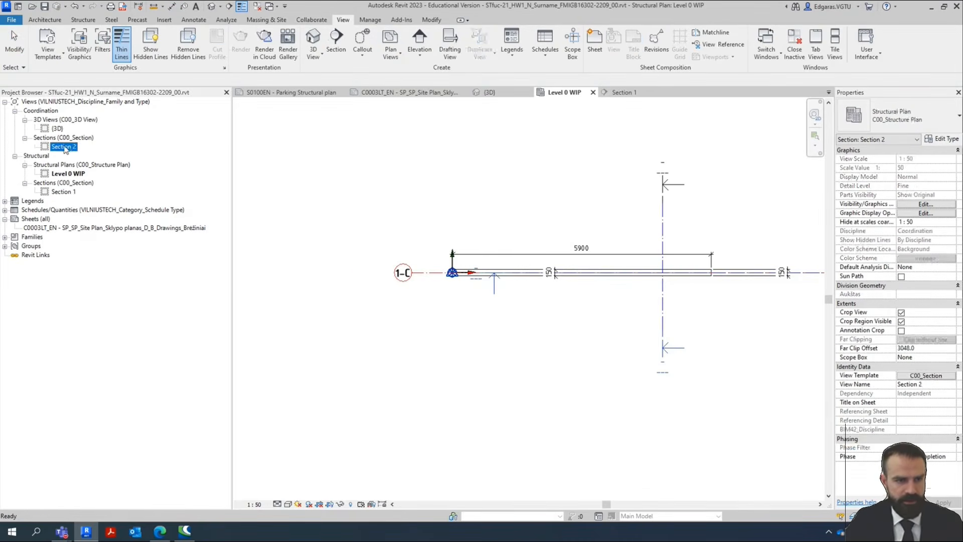
click(949, 377)
click(165, 127)
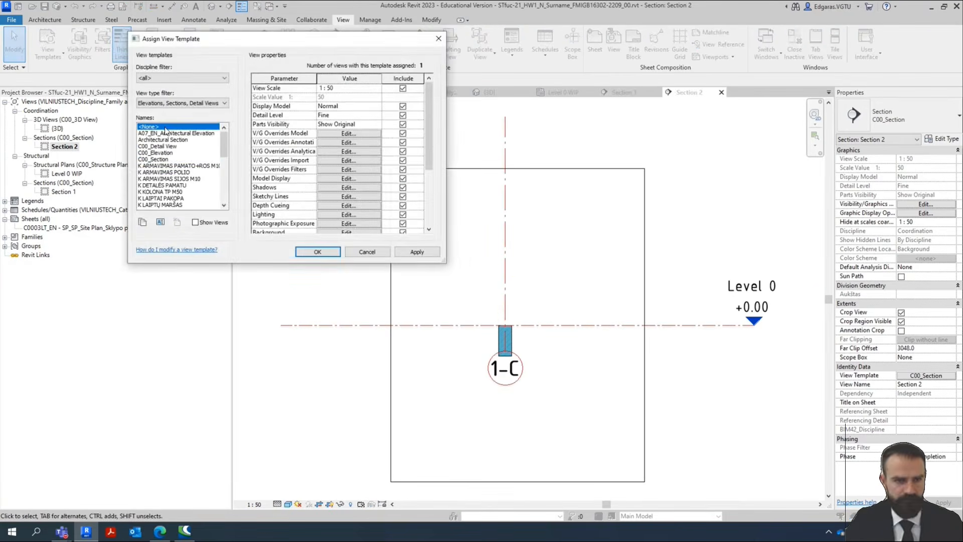
key(Return)
click(951, 231)
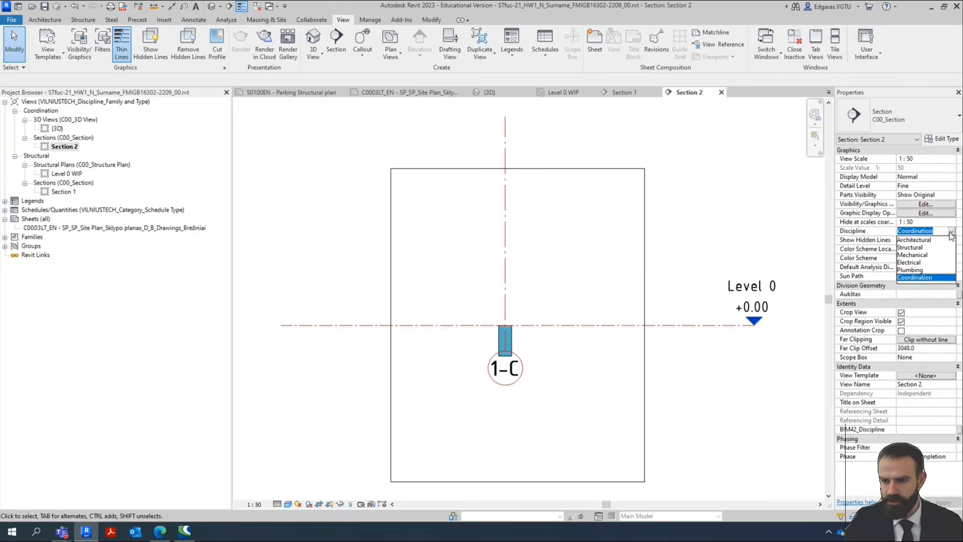
click(918, 247)
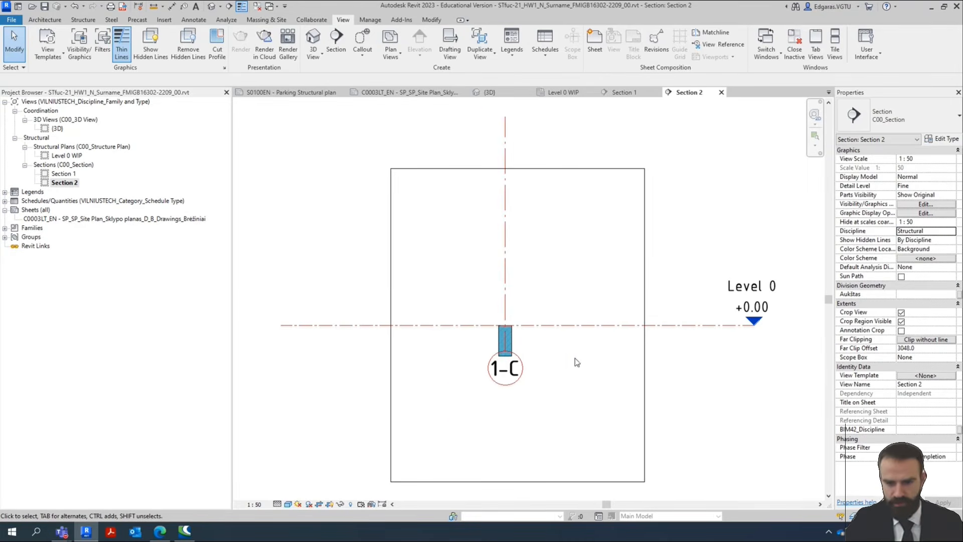
Add an aligned dimension for the beam's height in Section 2, beside its cross-section.
scroll(461, 359, up, 5)
key(d)
key(i)
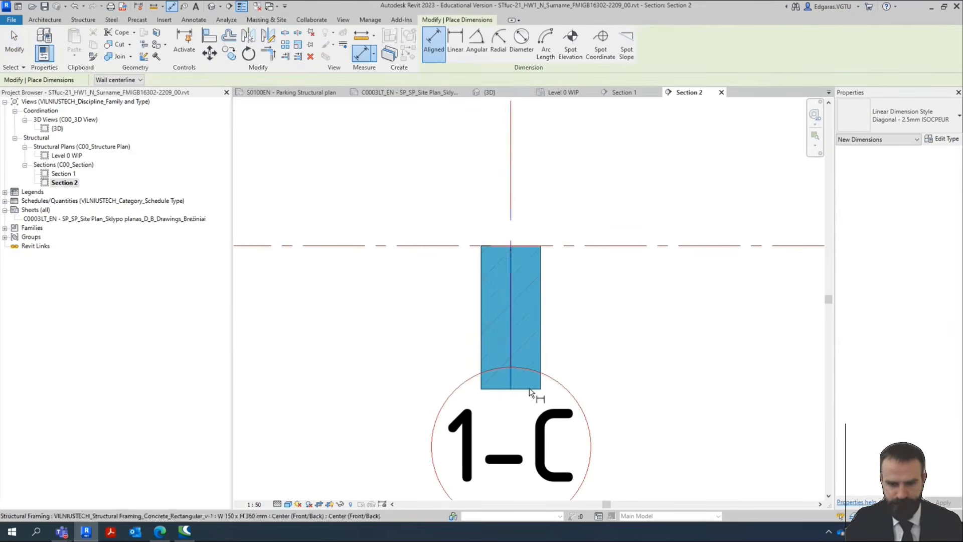
click(532, 390)
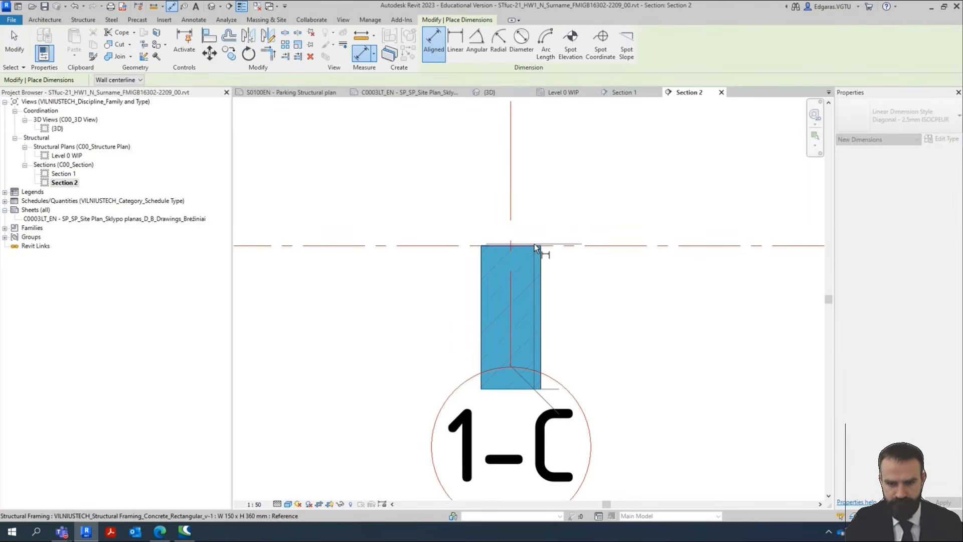
click(535, 246)
click(727, 302)
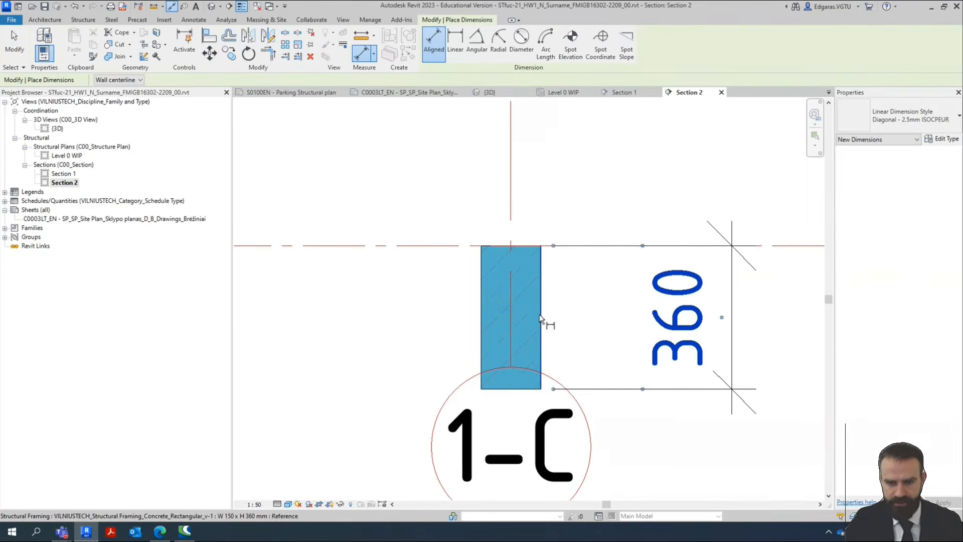
Dimension the beam's width above its cross-section in Section 2.
click(540, 318)
click(482, 329)
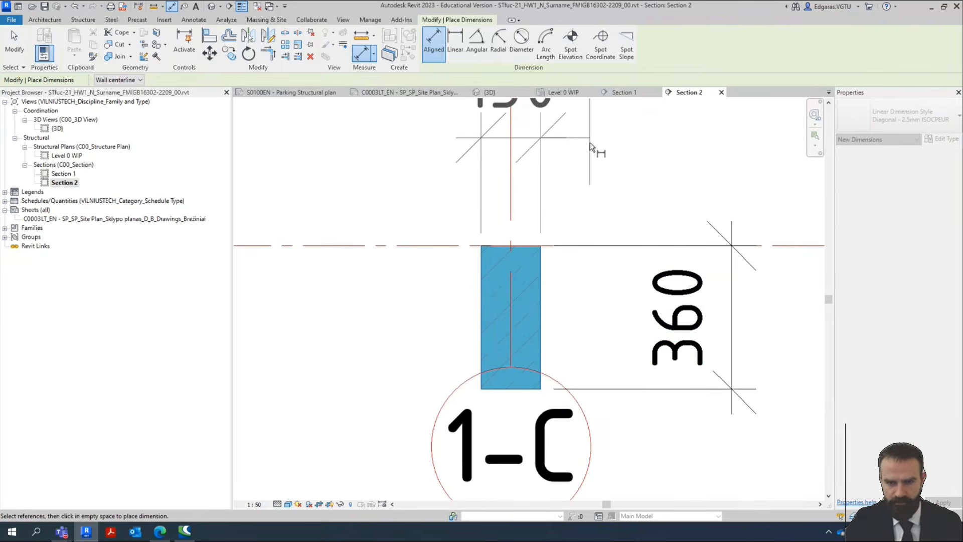
click(589, 167)
key(Escape)
key(Escape)
scroll(508, 251, down, 2)
scroll(510, 273, up, 1)
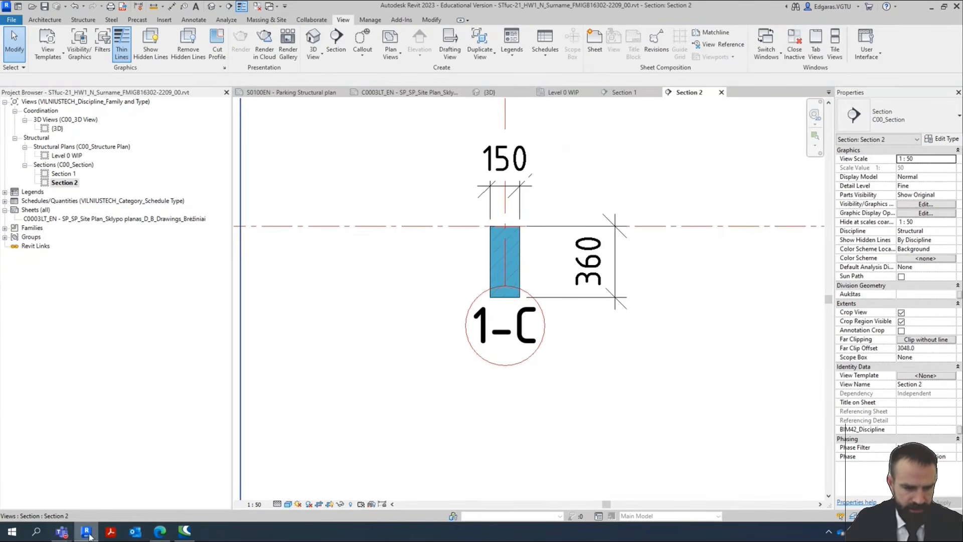
Switch to the Homework 1 variant data table in the browser and read variant 30's n, t, m and Bar 1 values.
click(159, 532)
click(252, 198)
drag(301, 166, 411, 169)
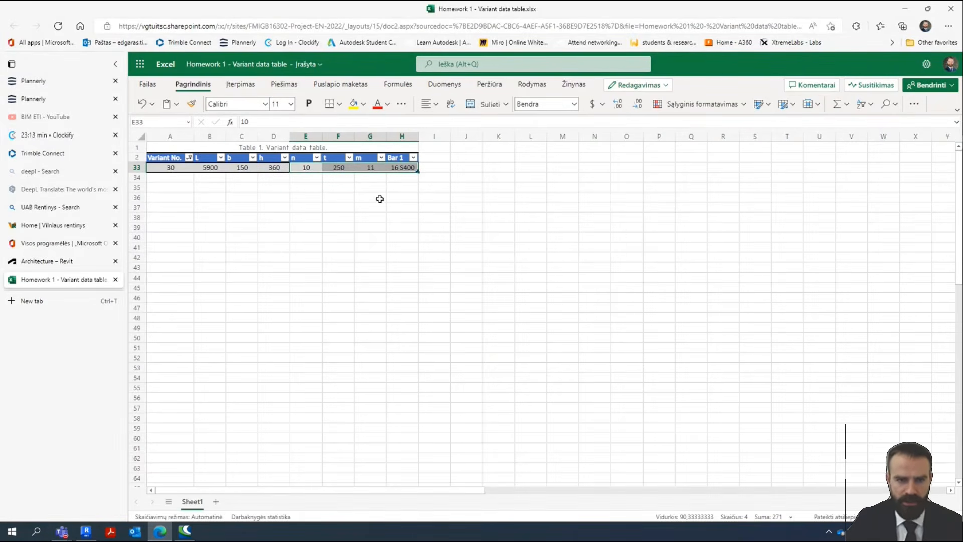
click(317, 169)
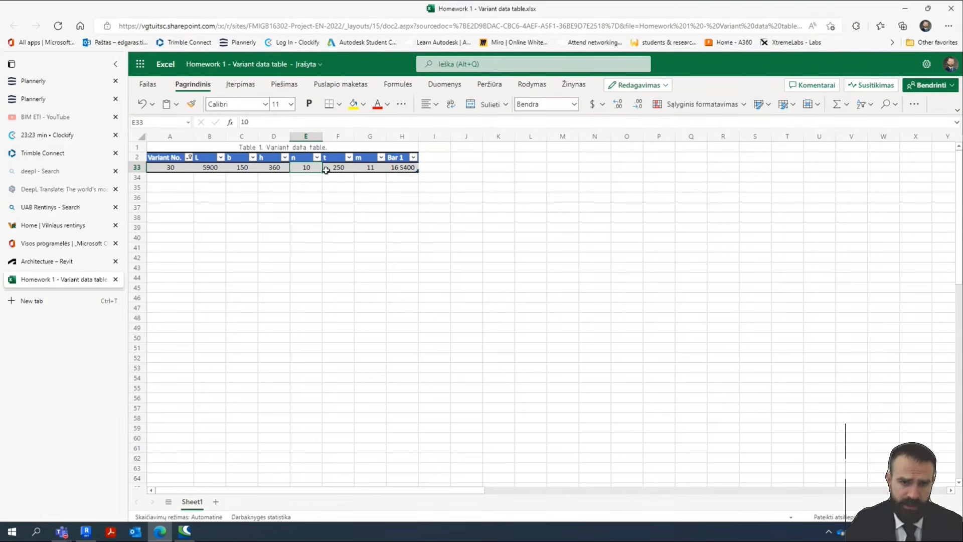
click(344, 167)
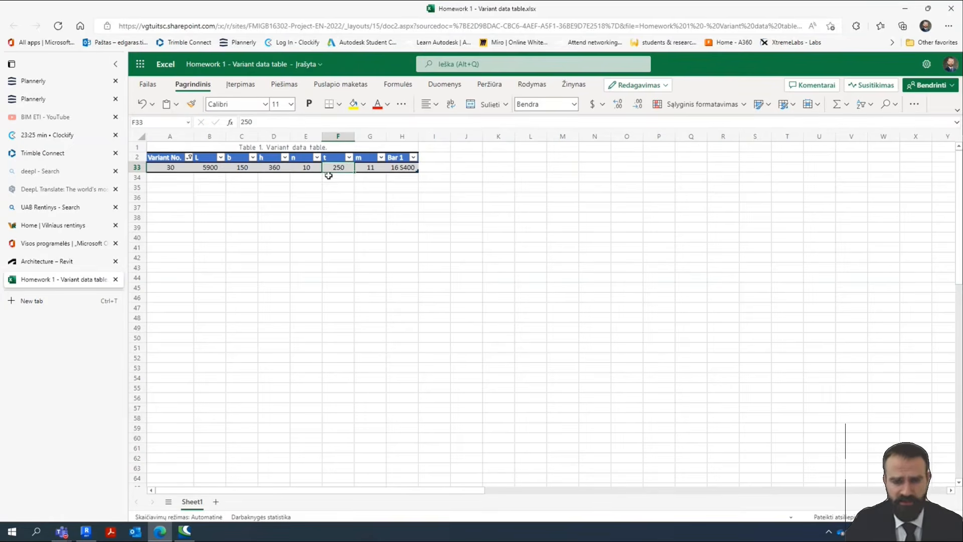
click(371, 168)
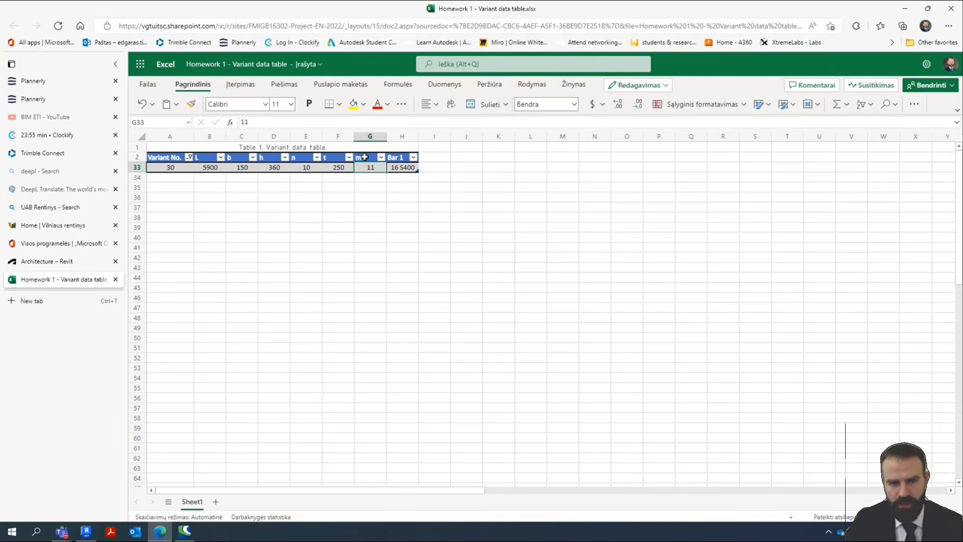
drag(365, 157, 368, 169)
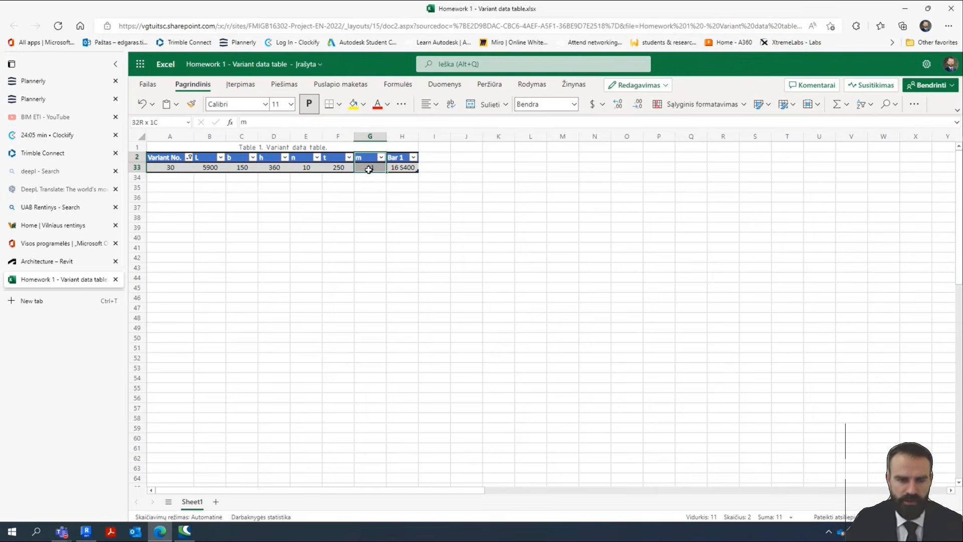
click(399, 168)
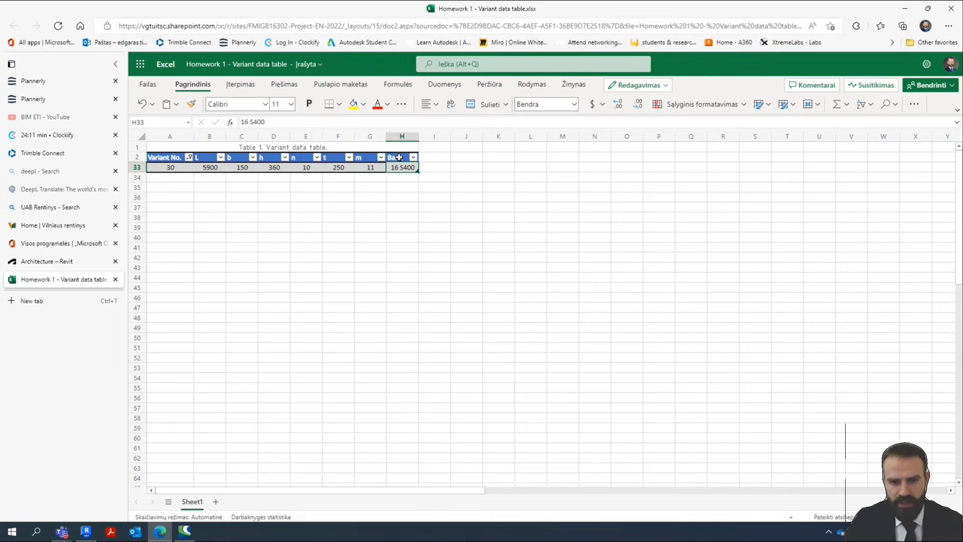
drag(399, 157, 401, 166)
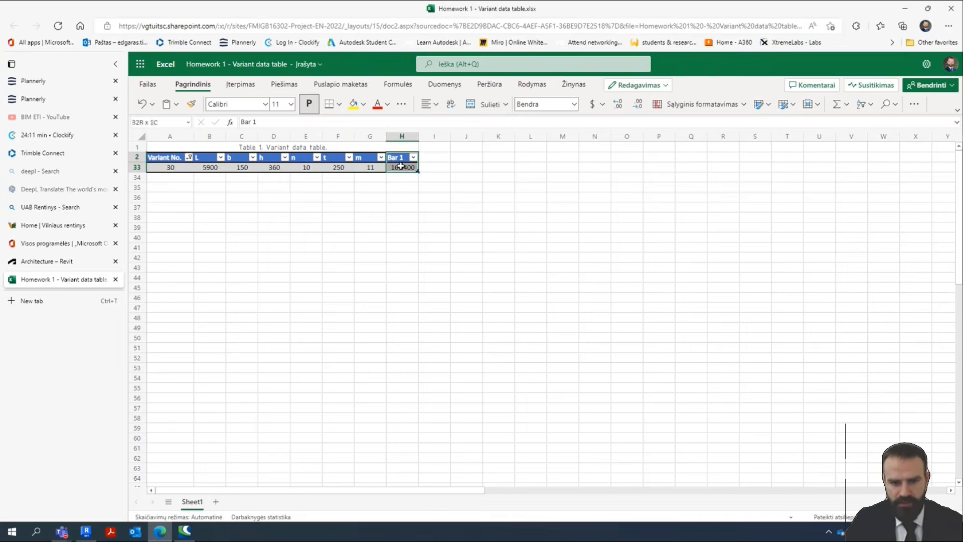
click(905, 9)
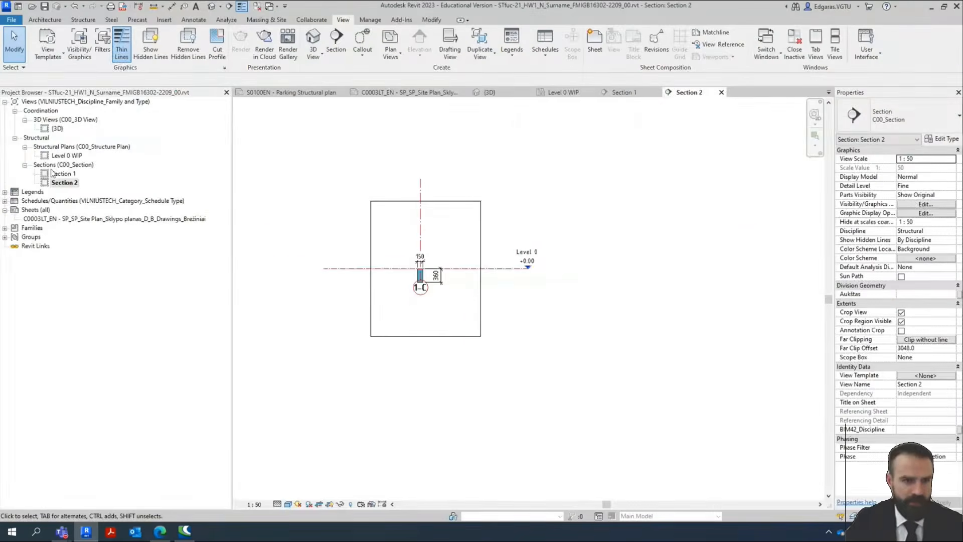
In the Level 0 WIP plan, start linking an image and create and open an HW1 folder inside 00 - WIP DARBUI.
double_click(66, 156)
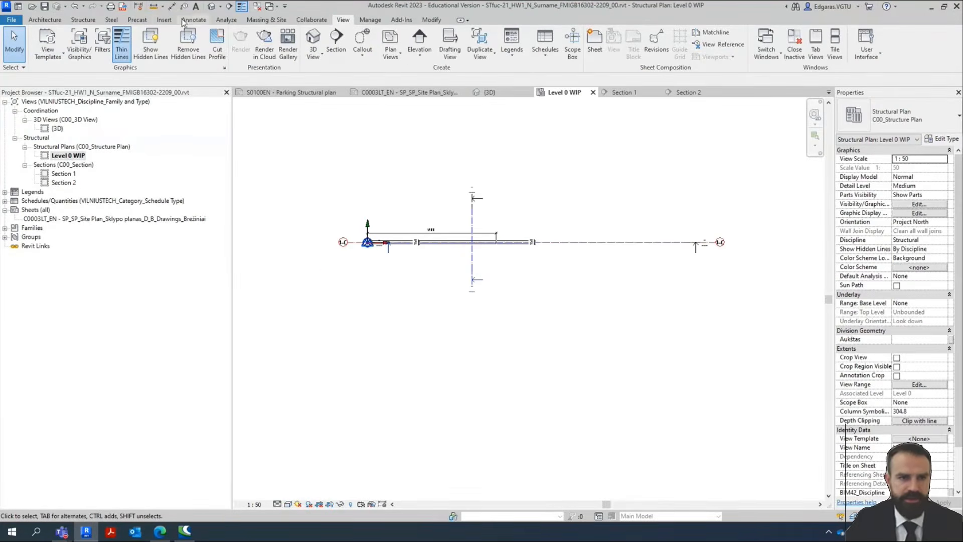
click(164, 20)
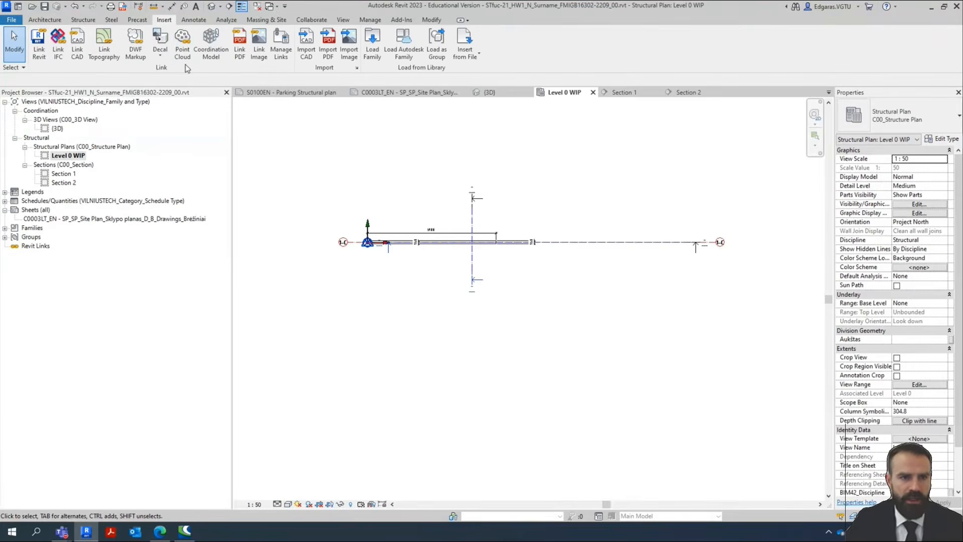
click(259, 49)
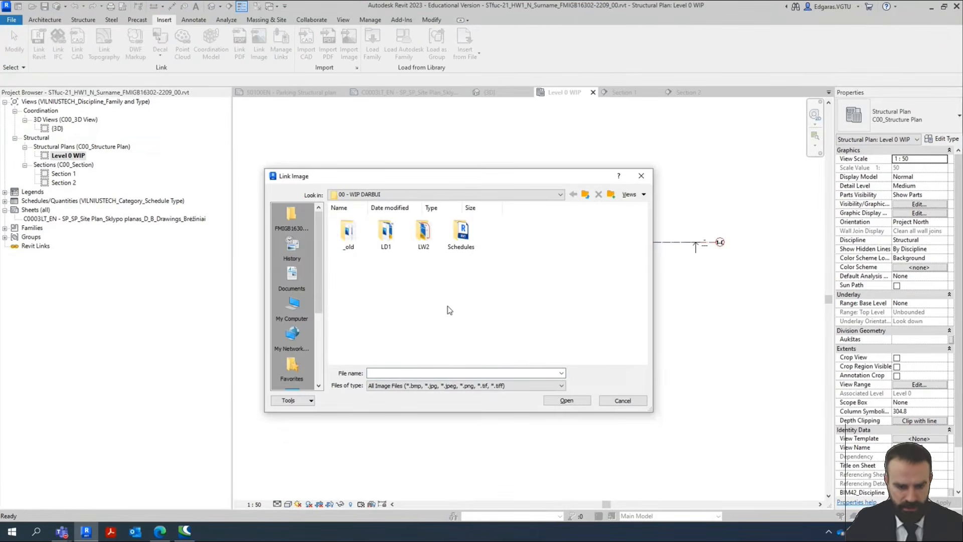
key(super+e)
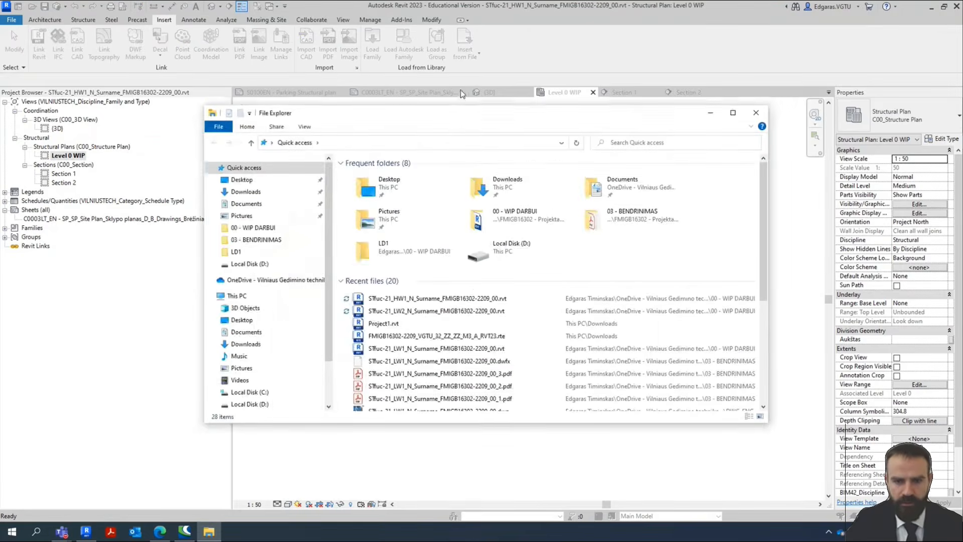
drag(464, 113, 372, 384)
click(545, 289)
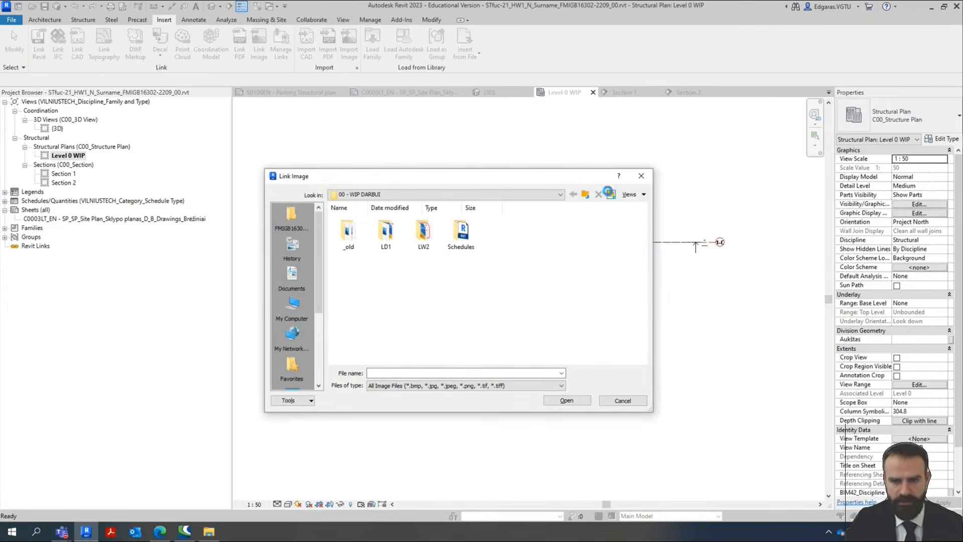
click(609, 193)
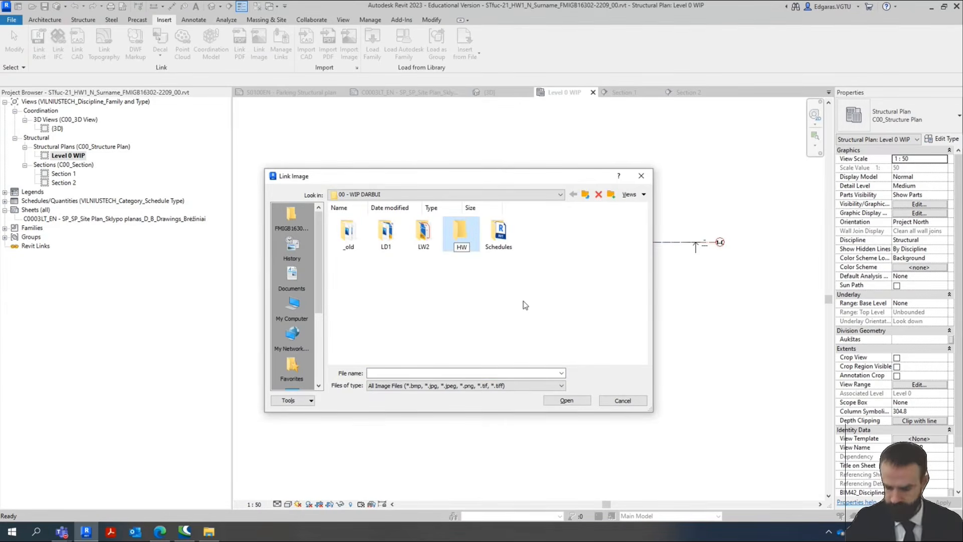
double_click(466, 232)
Copy Aaaa-00_HW1_N_Surname_Project_A_Nr_00_Assignment_2021-10.png from Downloads into the HW1 folder.
click(209, 532)
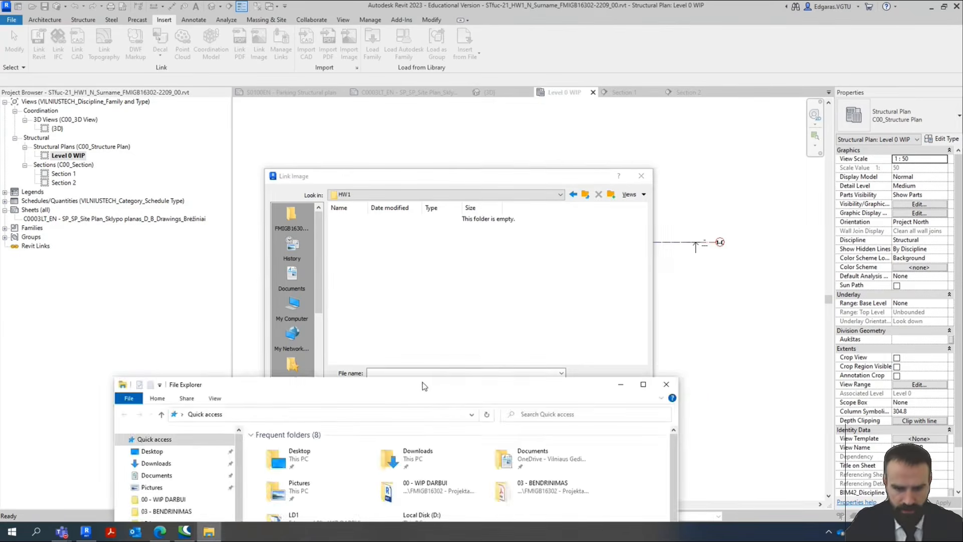
drag(422, 386, 701, 129)
click(509, 211)
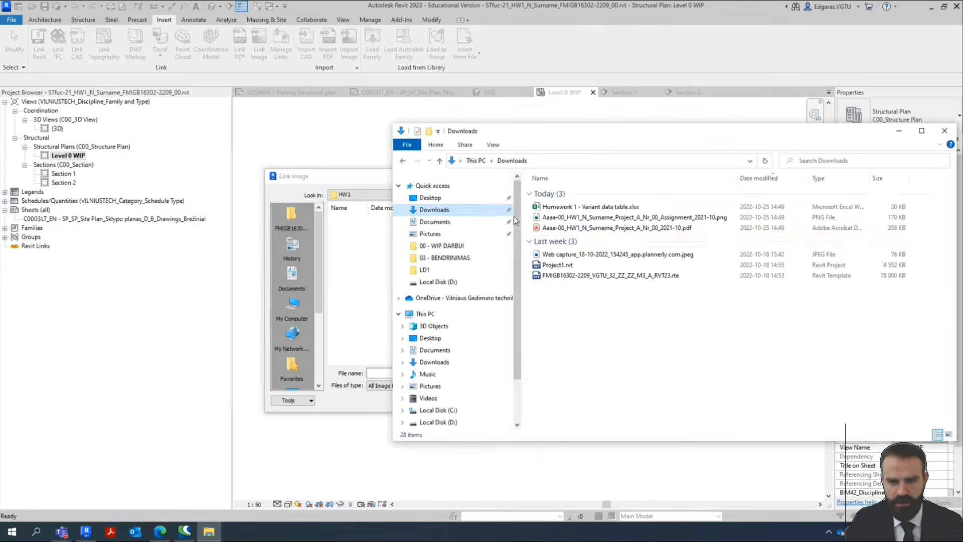
drag(597, 237, 280, 305)
drag(357, 297, 358, 299)
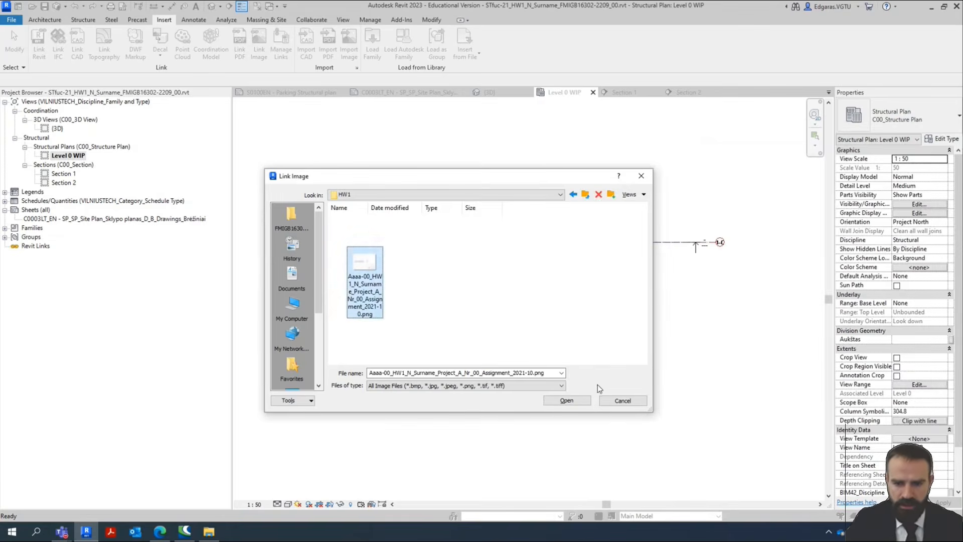
Link the assignment PNG from the HW1 folder and place it above the beam in the Level 0 WIP plan.
click(581, 401)
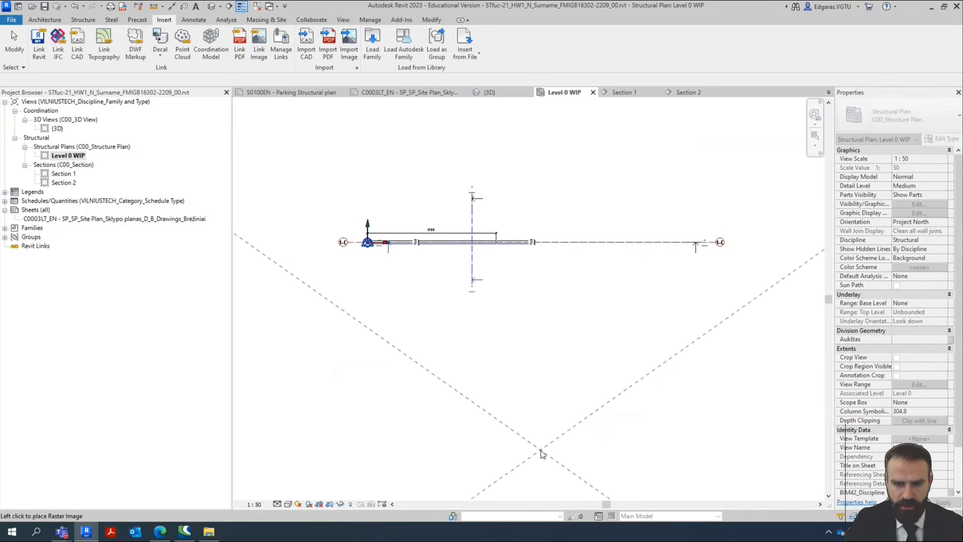
scroll(496, 371, down, 5)
click(545, 176)
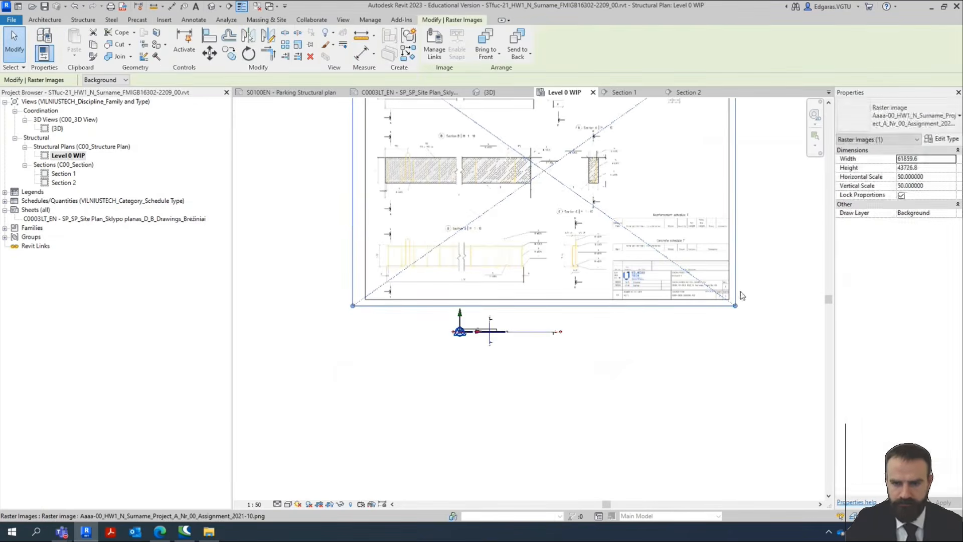
Shrink the linked assignment image to about 37857 mm wide and move it down to just above the beam.
drag(735, 305, 587, 201)
scroll(360, 204, up, 2)
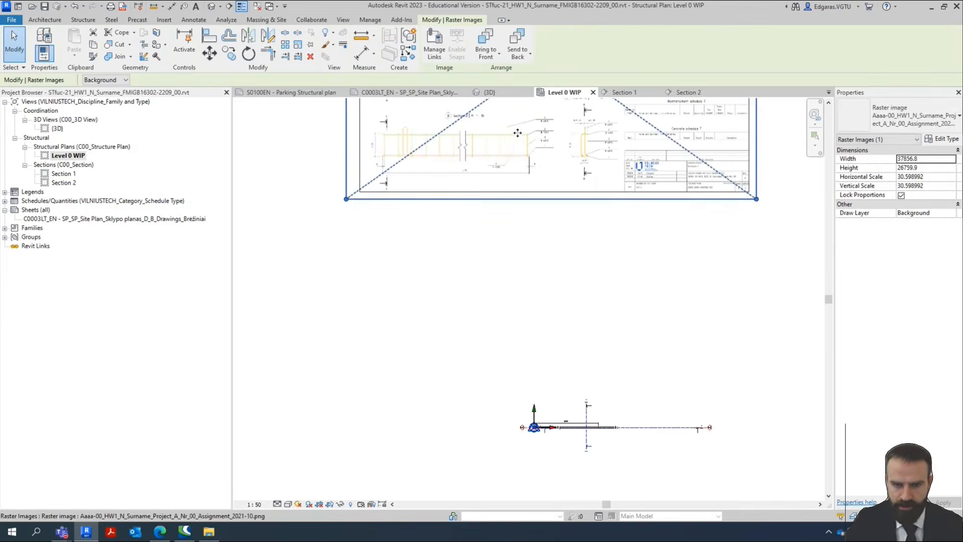
drag(513, 129, 580, 338)
Examine Section B, the Beam S1 elevation and its cross-section in the linked assignment image.
scroll(603, 481, up, 3)
scroll(547, 423, up, 3)
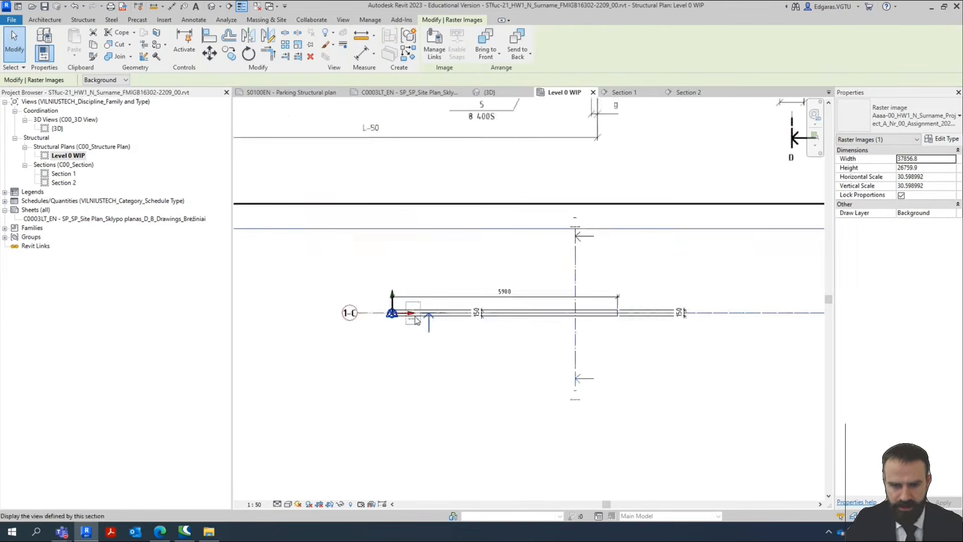
middle_drag(389, 131, 614, 357)
middle_drag(607, 273, 507, 463)
middle_drag(500, 235, 500, 379)
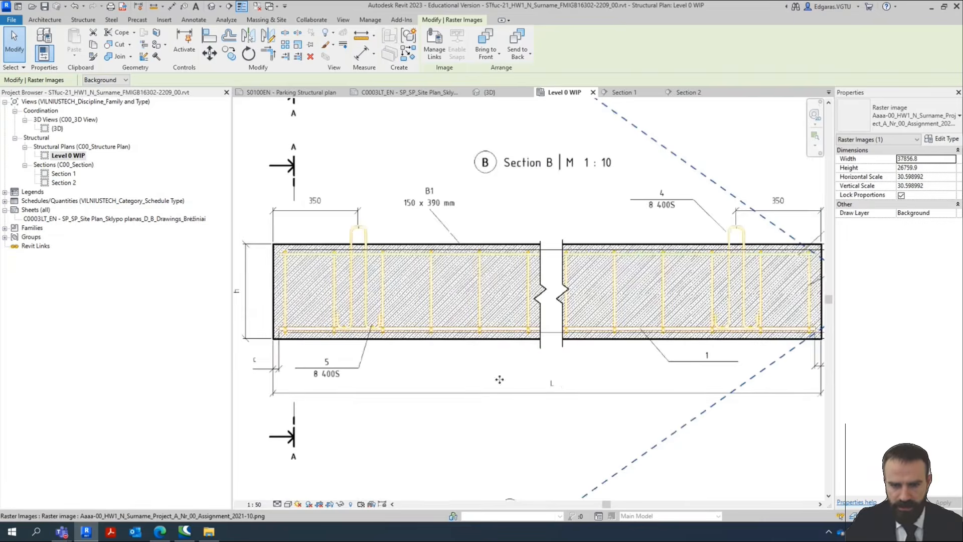
middle_drag(562, 398, 754, 474)
middle_drag(559, 244, 389, 430)
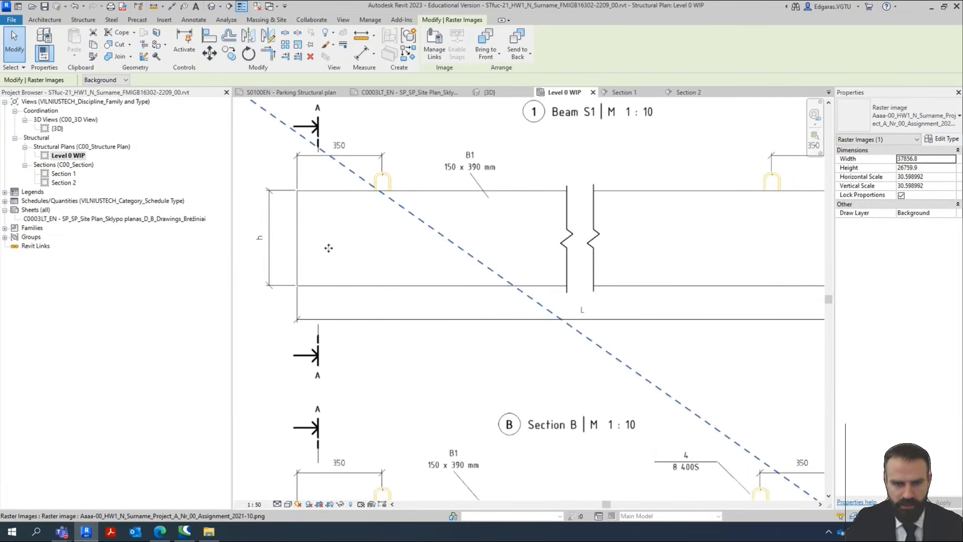
middle_drag(758, 285, 396, 249)
middle_drag(357, 287, 511, 288)
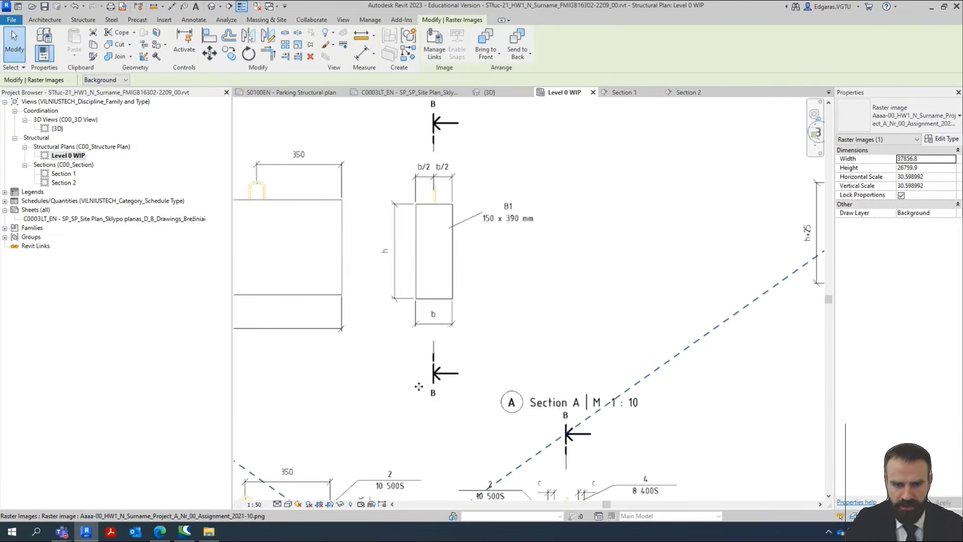
scroll(418, 386, down, 1)
middle_drag(416, 366, 678, 145)
Examine the reinforcement layout, stirrup spacing and lifting hooks in Section D of the assignment image and compare it with Section B.
scroll(675, 145, down, 3)
middle_drag(441, 363, 528, 164)
scroll(523, 293, up, 3)
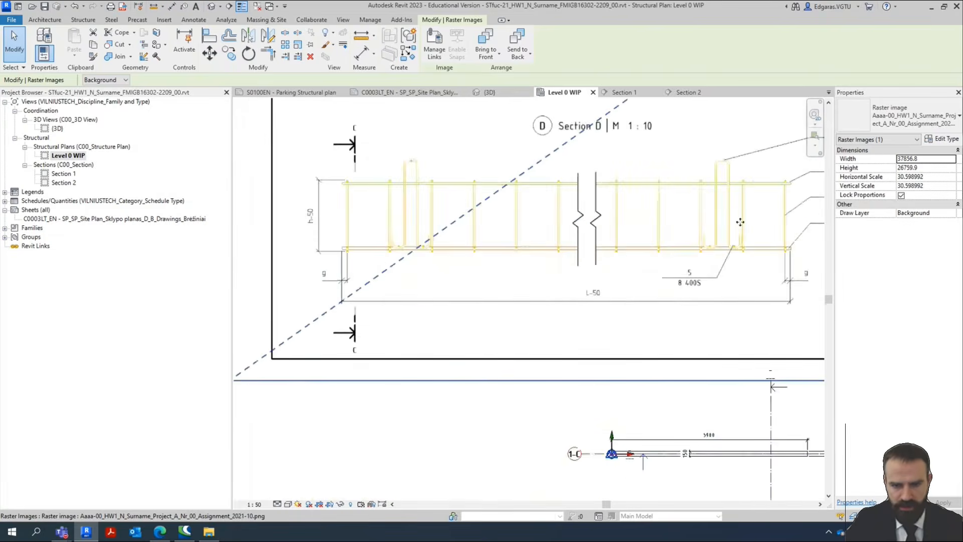
middle_drag(633, 307, 532, 384)
middle_drag(426, 380, 571, 389)
middle_drag(666, 333, 512, 368)
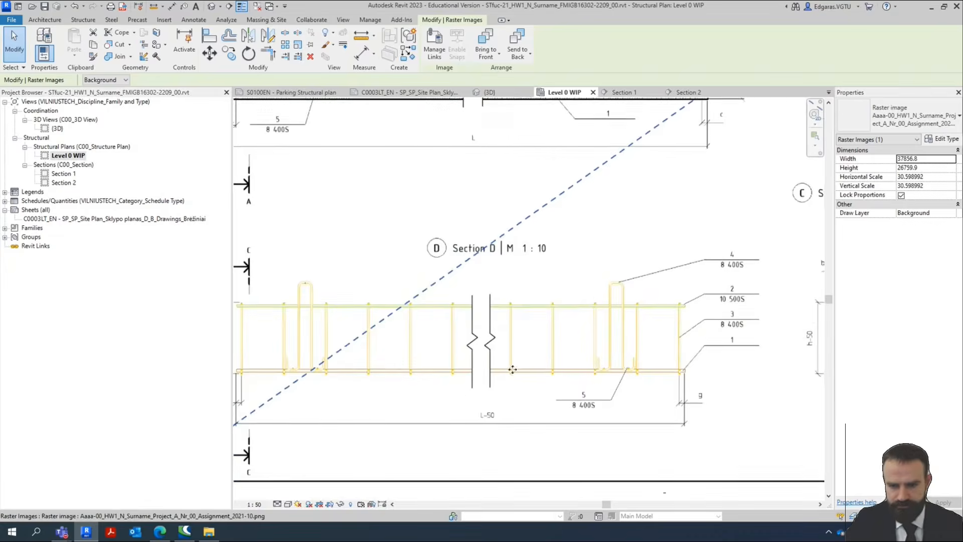
scroll(520, 368, down, 2)
scroll(627, 374, up, 3)
scroll(464, 339, up, 2)
scroll(628, 294, up, 2)
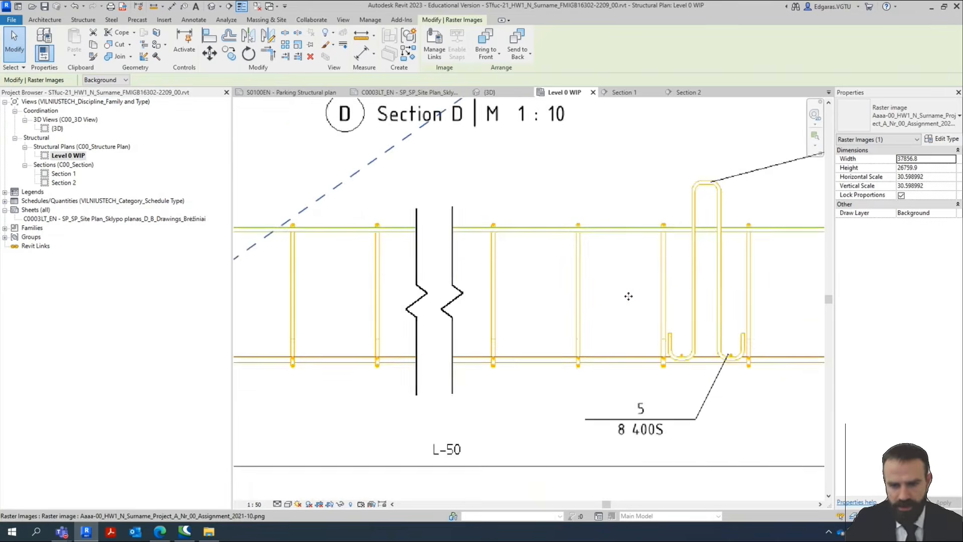
scroll(575, 312, up, 2)
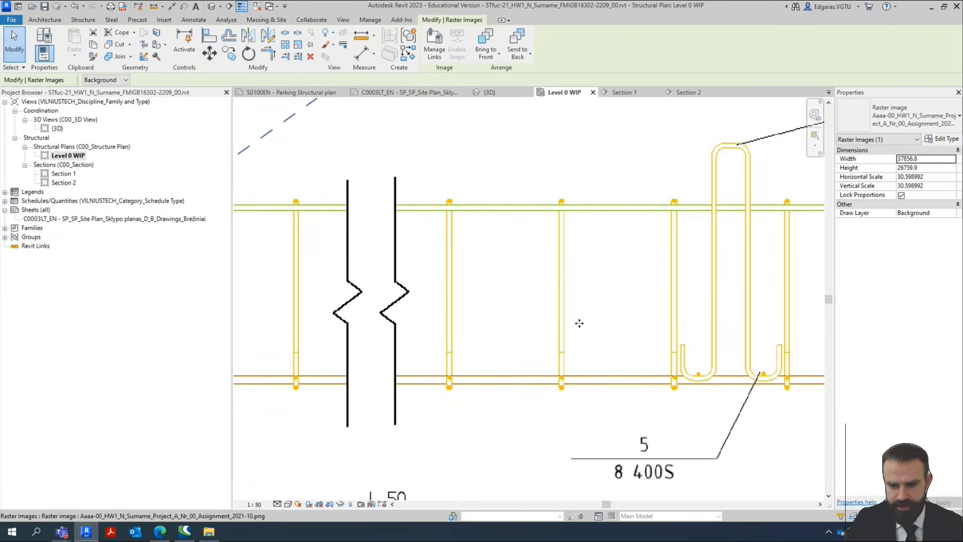
scroll(649, 323, down, 3)
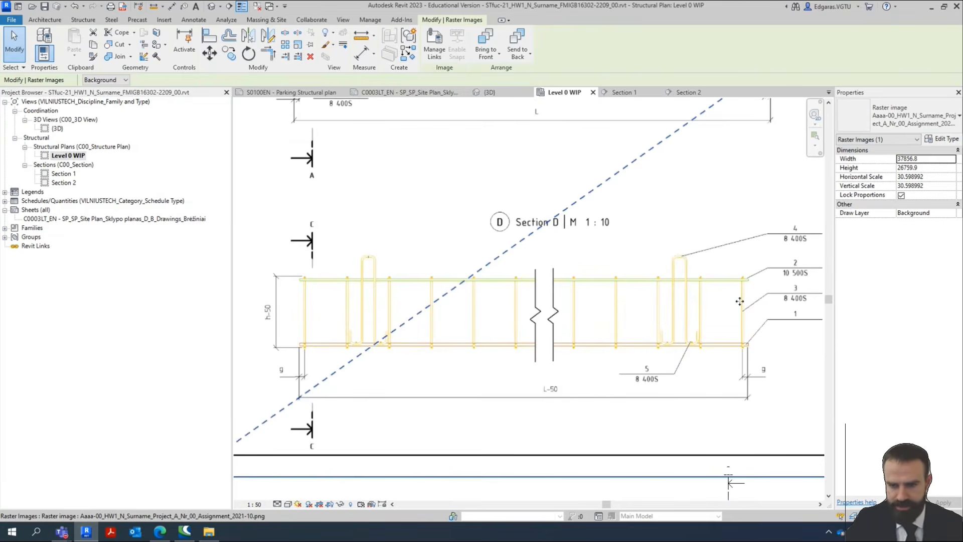
scroll(740, 301, down, 2)
scroll(683, 350, down, 2)
middle_drag(667, 267, 666, 360)
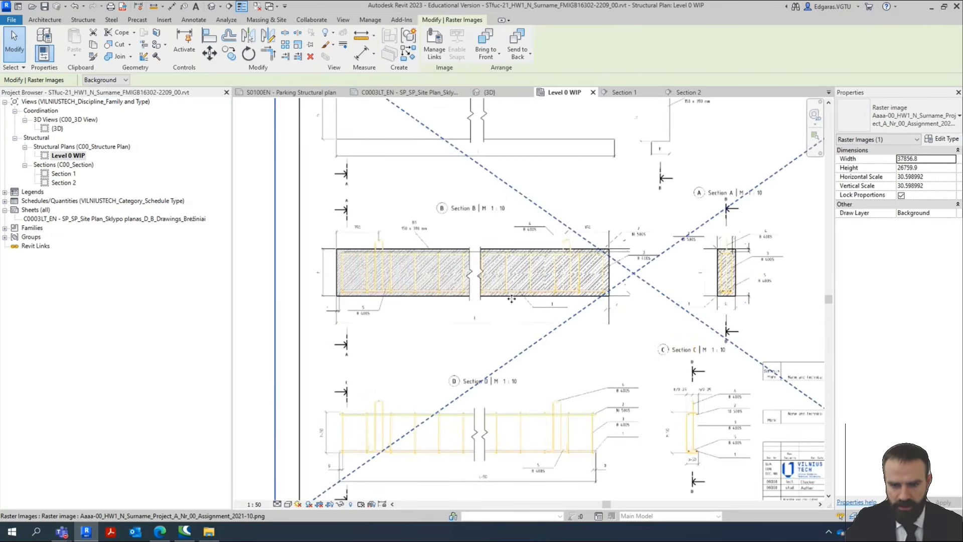
middle_drag(488, 370, 499, 285)
scroll(503, 360, down, 2)
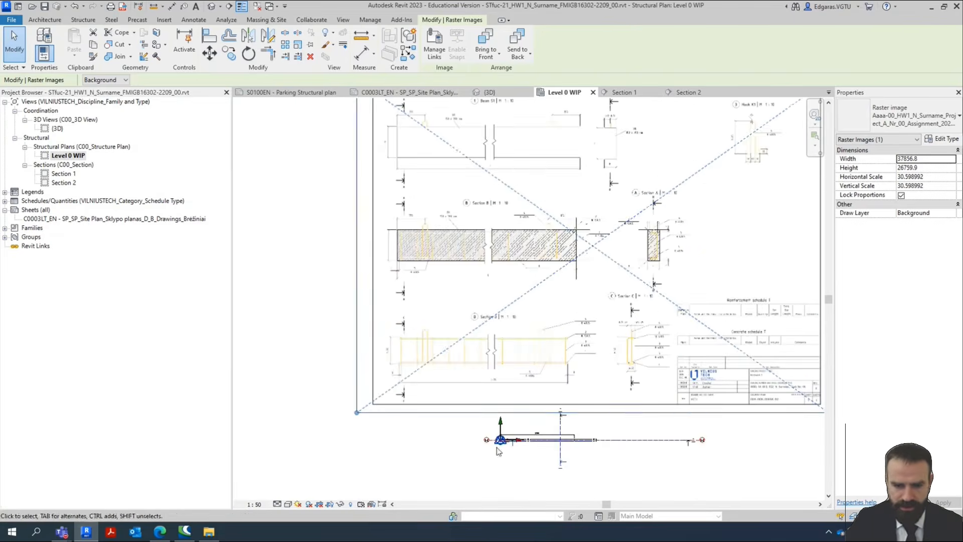
Draw a detail-line rectangle about 660 x 280 mm in the empty area below the beam's left end.
middle_drag(507, 452, 496, 287)
scroll(538, 296, up, 4)
middle_drag(564, 311, 581, 371)
scroll(580, 369, up, 2)
middle_drag(302, 295, 477, 309)
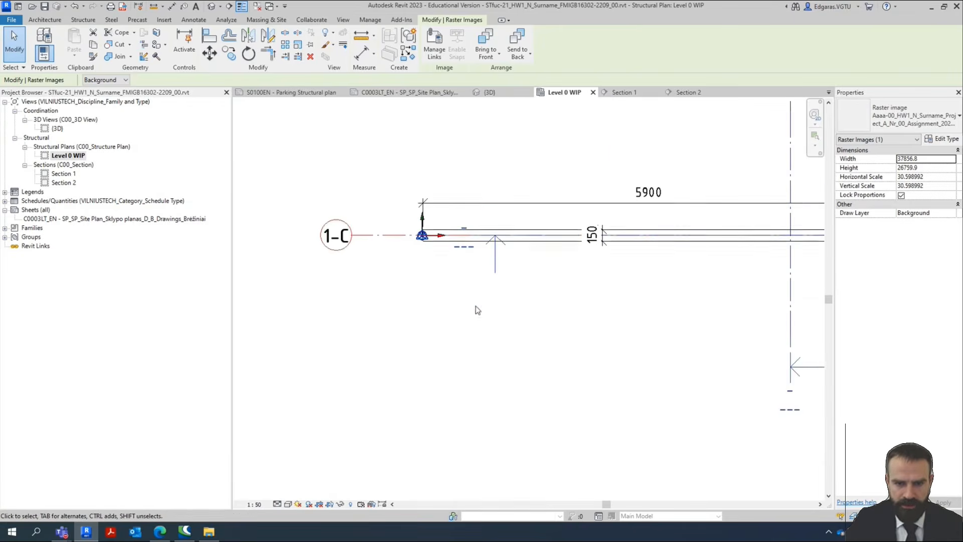
scroll(478, 310, down, 1)
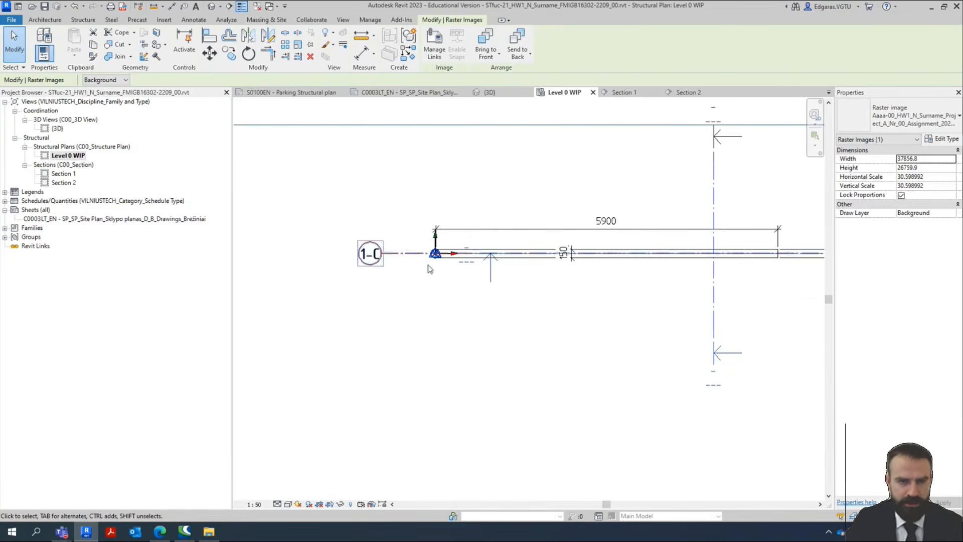
click(196, 20)
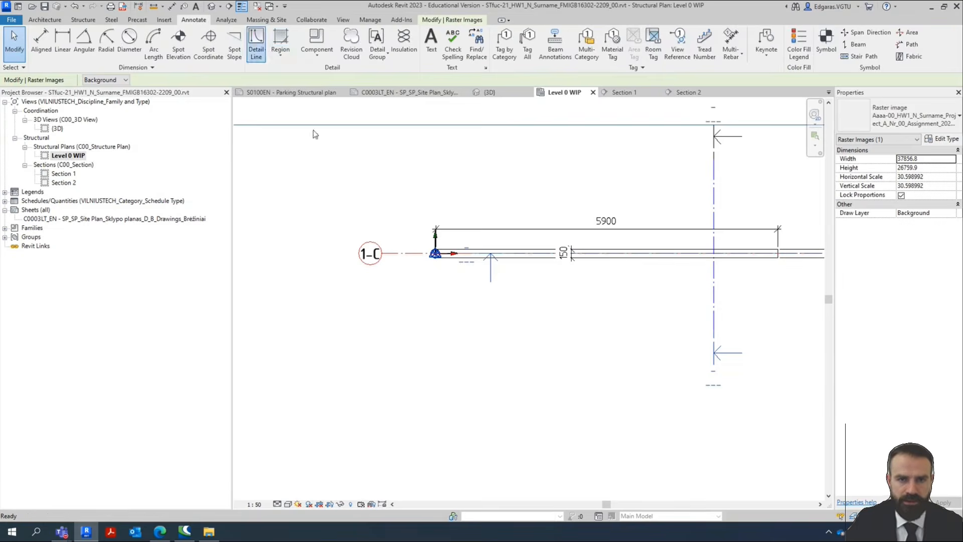
click(257, 45)
click(439, 34)
scroll(474, 393, up, 2)
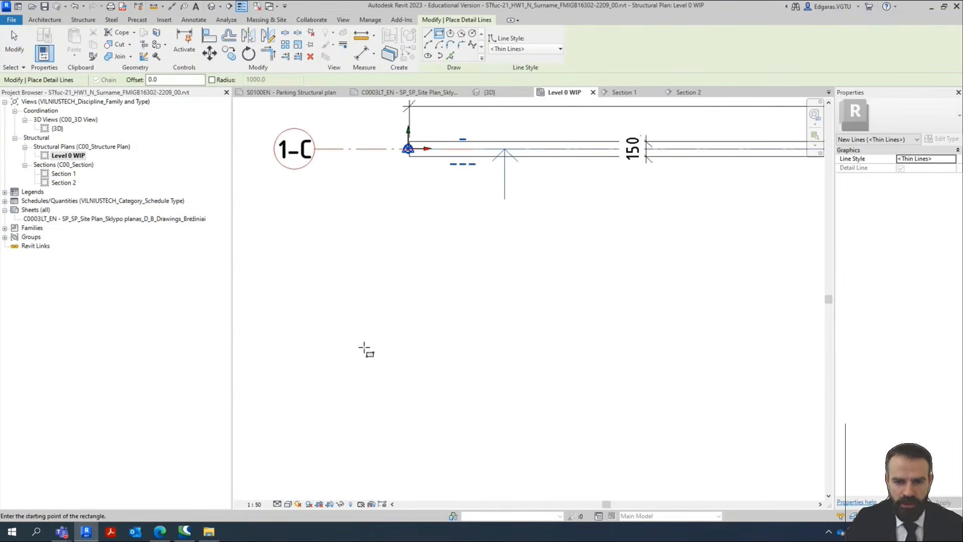
click(364, 347)
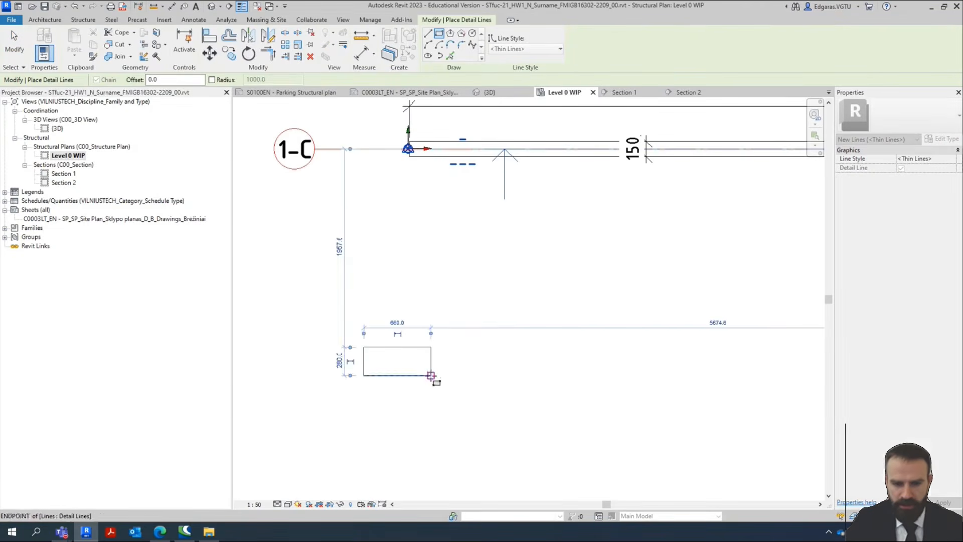
click(432, 376)
Draw a second rectangle 280 mm high just right of the first and stretch its right edge to about 1820 mm wide.
scroll(522, 362, up, 2)
click(365, 336)
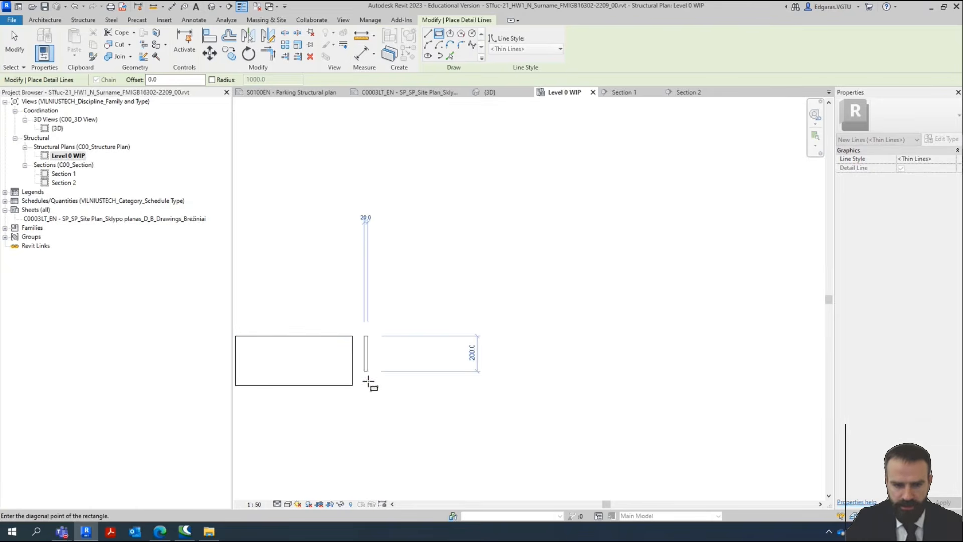
click(368, 386)
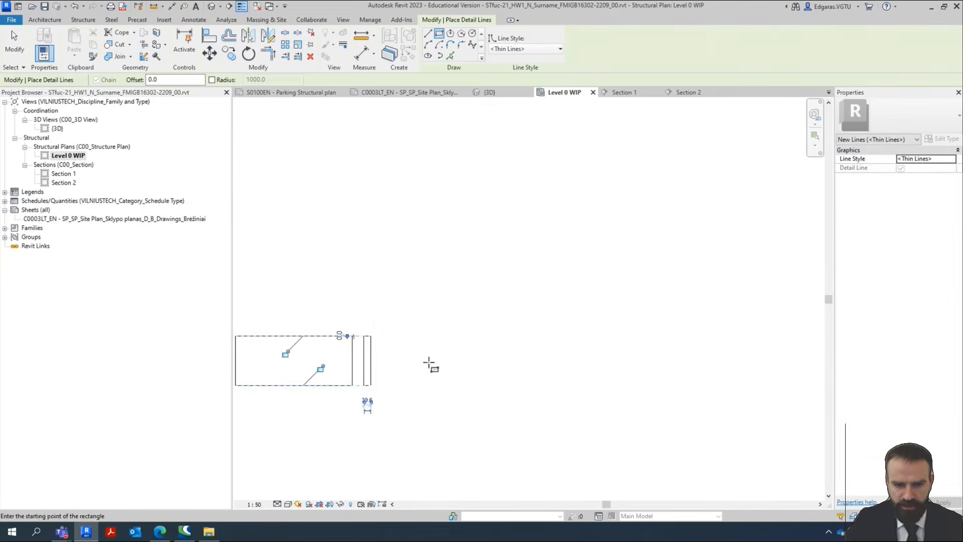
key(Escape)
key(Escape)
drag(366, 376, 688, 381)
scroll(283, 312, down, 1)
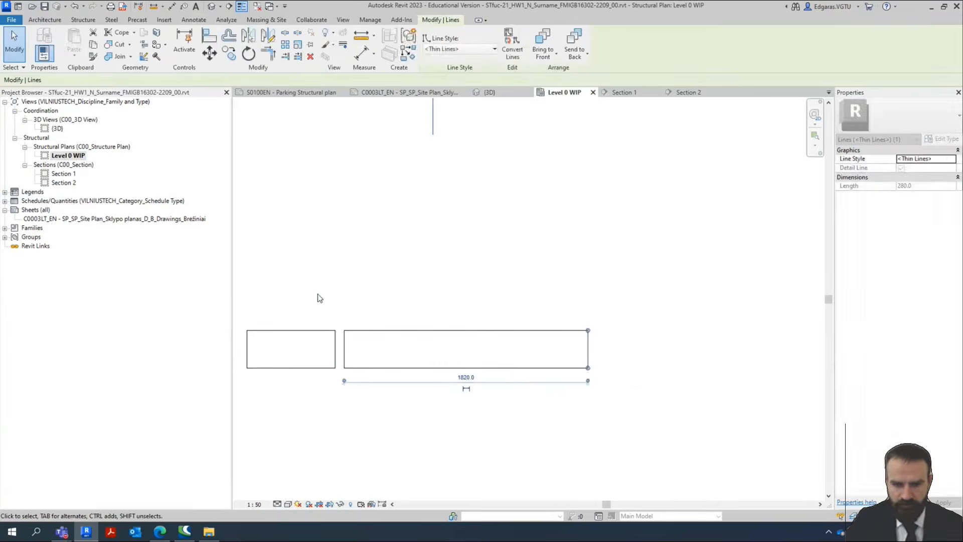
click(453, 207)
Draw a third detail-line rectangle about 700 x 280 mm, aligned just right of the long middle one.
click(264, 50)
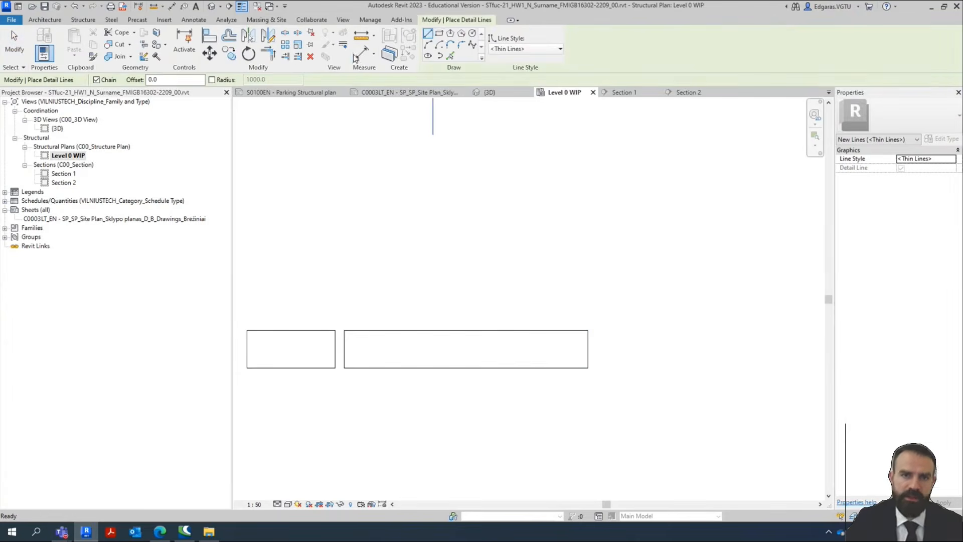
click(440, 33)
click(596, 330)
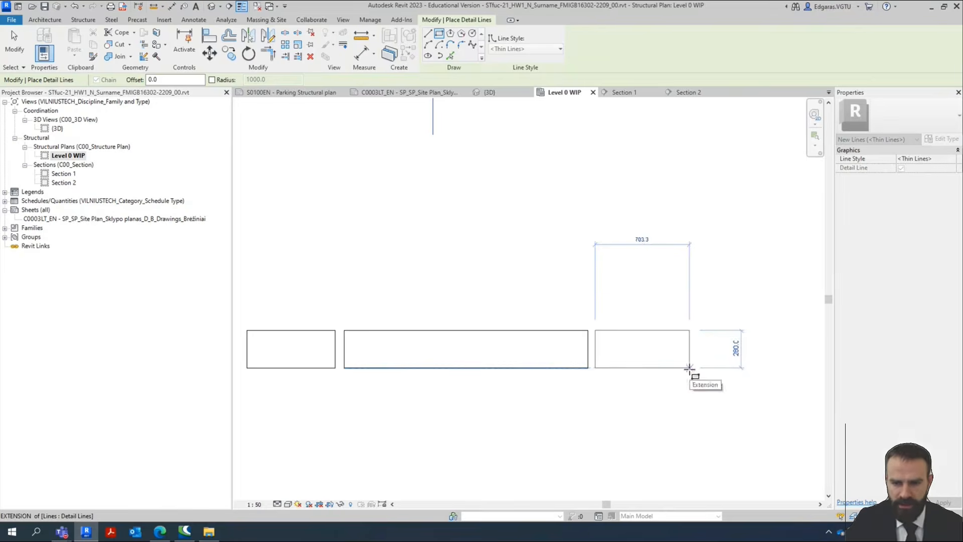
click(689, 367)
key(Escape)
key(Escape)
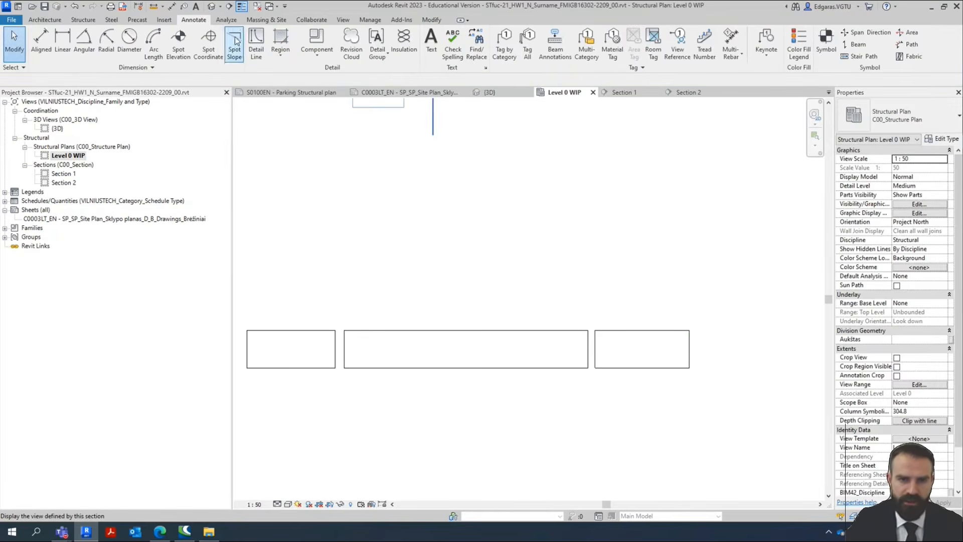
Draw six closely spaced vertical stirrup lines about 380 mm long across the left rectangle, extending past its upper and lower edges.
click(256, 43)
scroll(281, 250, up, 2)
scroll(287, 244, up, 3)
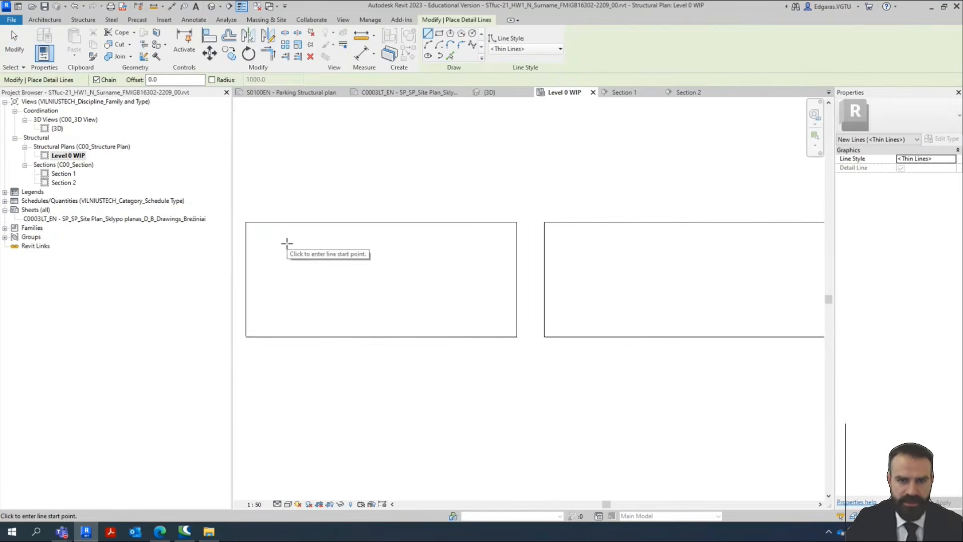
middle_drag(285, 238, 280, 301)
scroll(277, 288, down, 2)
click(261, 277)
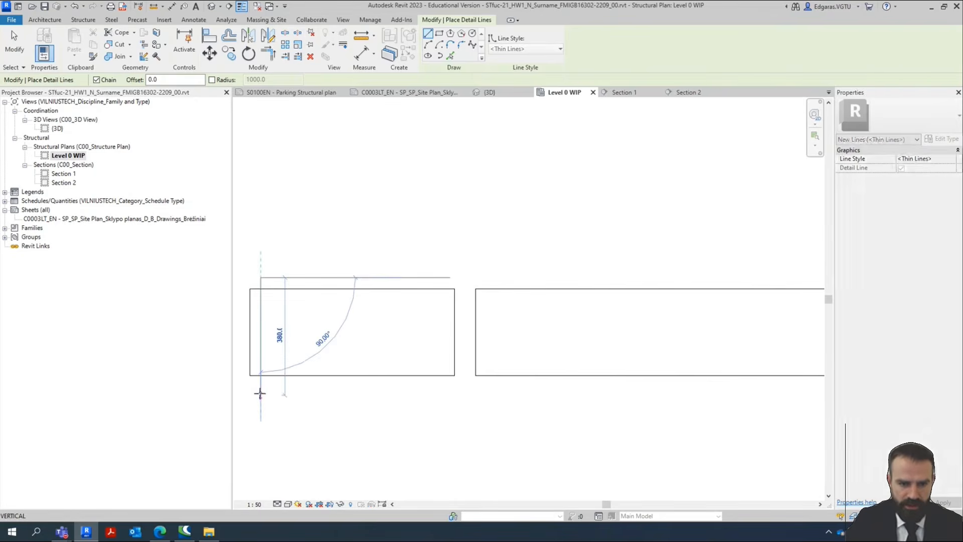
click(261, 395)
key(Escape)
click(292, 277)
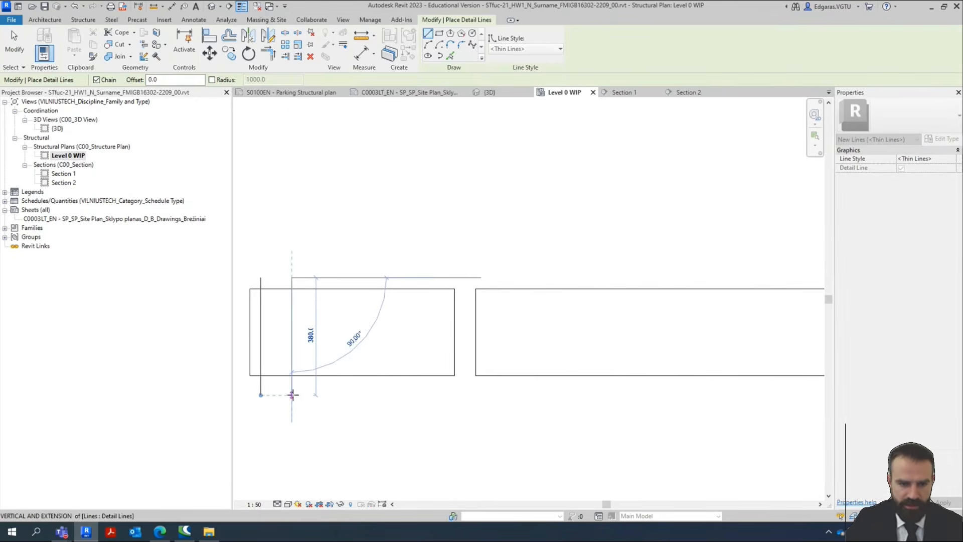
click(292, 395)
key(Escape)
click(329, 278)
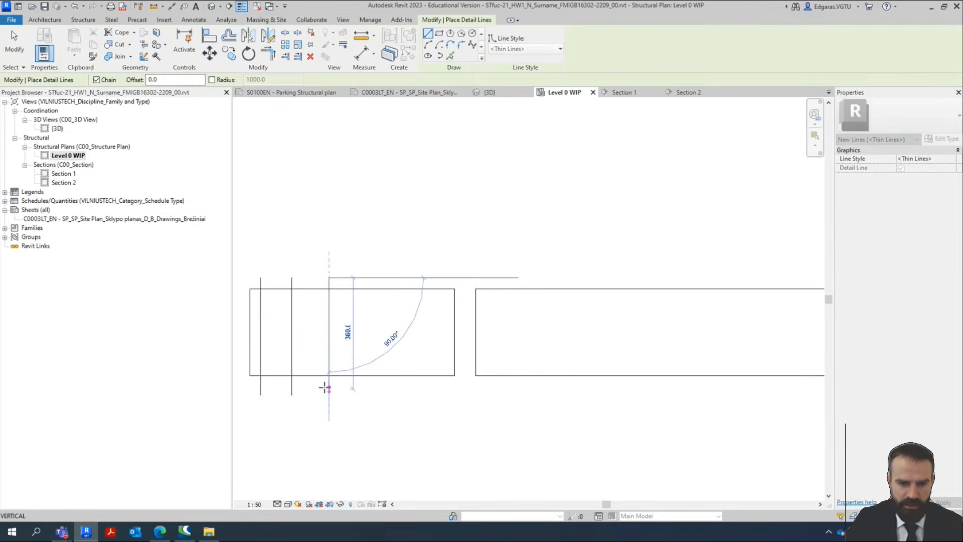
click(329, 395)
key(Escape)
click(261, 277)
click(366, 277)
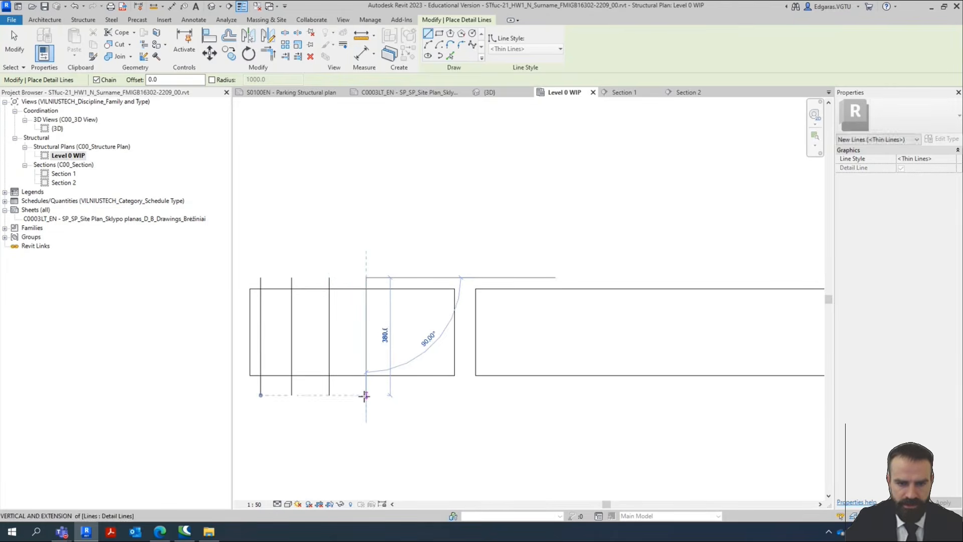
click(366, 394)
key(Escape)
click(398, 277)
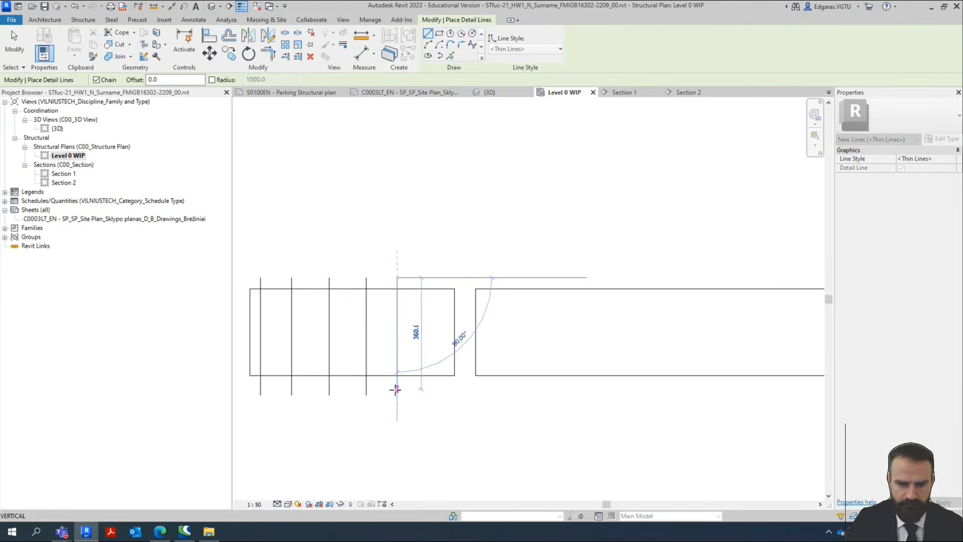
click(398, 394)
key(Escape)
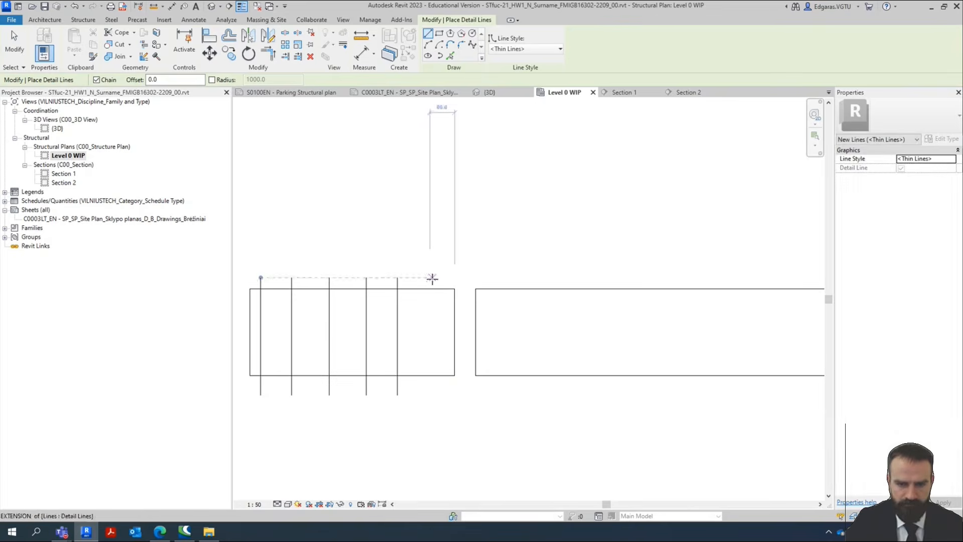
click(432, 278)
click(432, 395)
key(Escape)
Draw five widely spaced vertical stirrup lines across the long middle rectangle, extending past its upper and lower edges.
scroll(265, 350, down, 2)
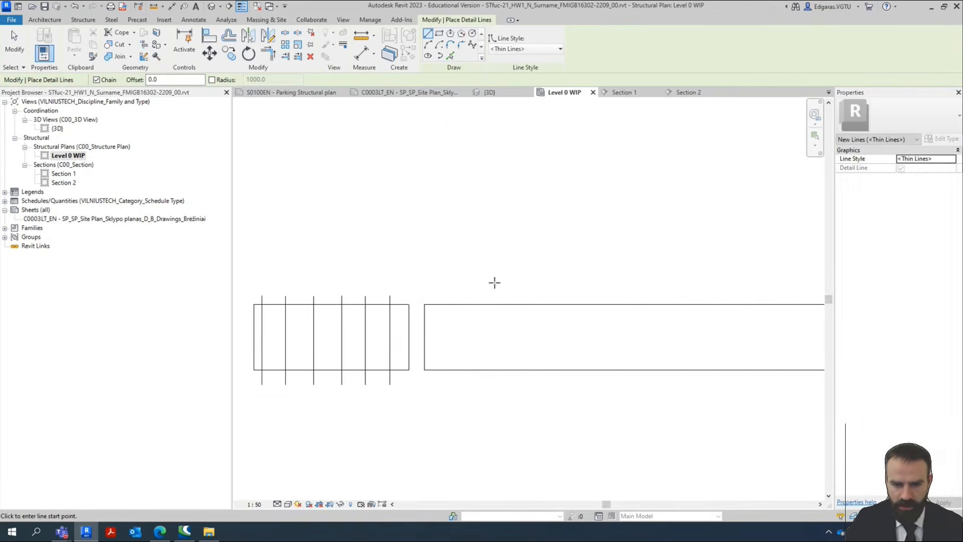
click(472, 289)
click(472, 385)
middle_drag(629, 401, 524, 401)
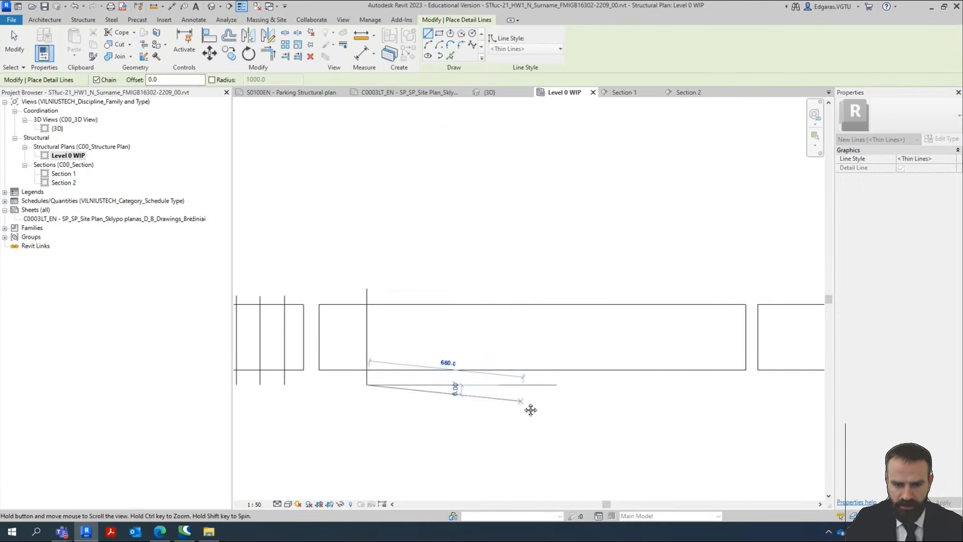
key(Escape)
click(451, 289)
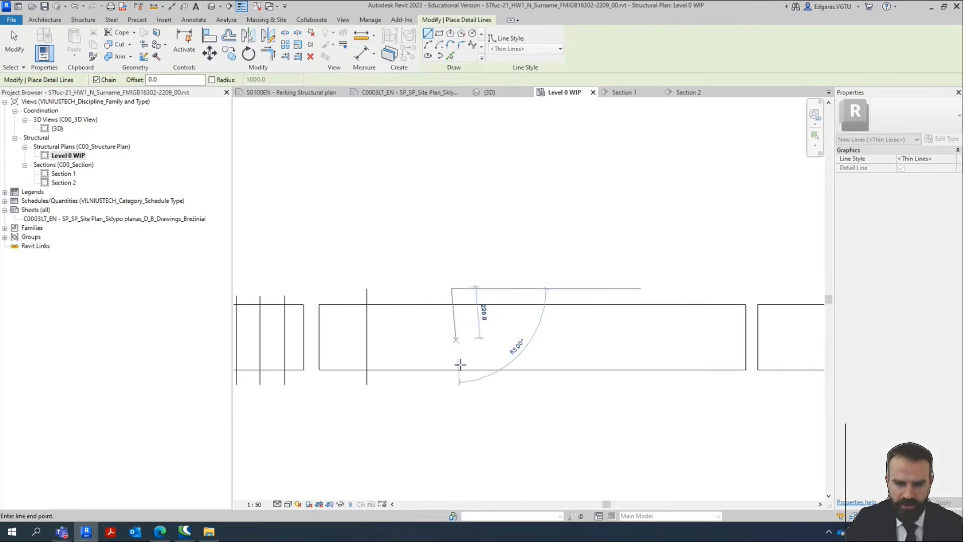
click(452, 385)
key(Escape)
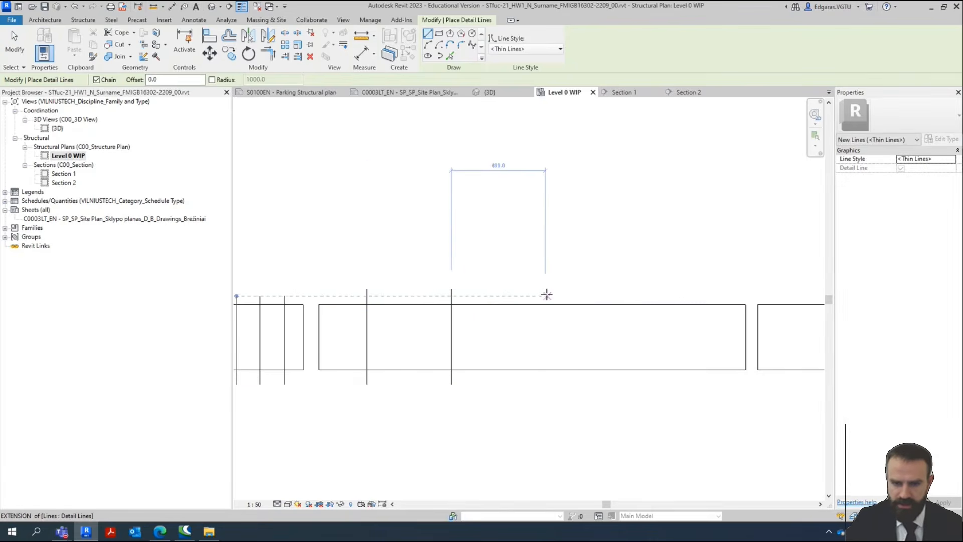
click(536, 296)
click(535, 385)
key(Escape)
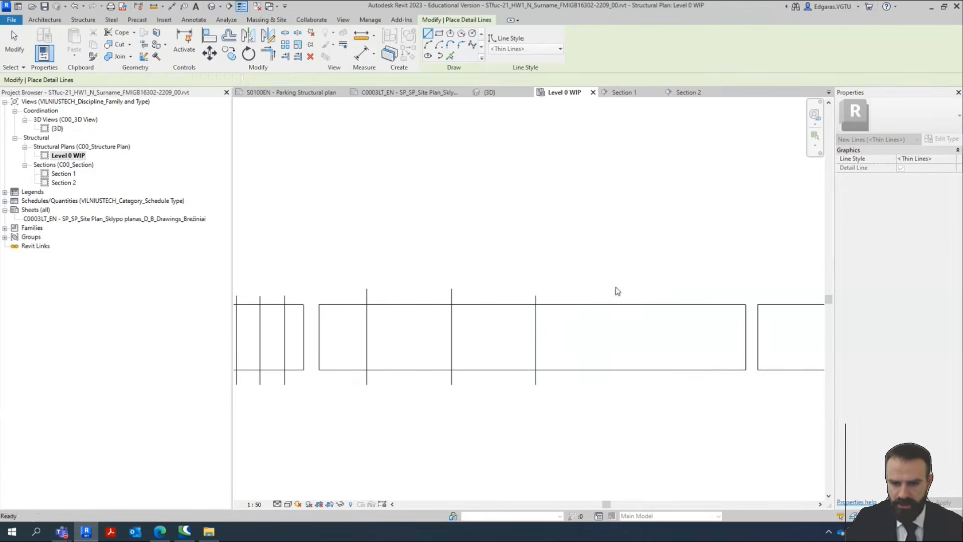
click(614, 297)
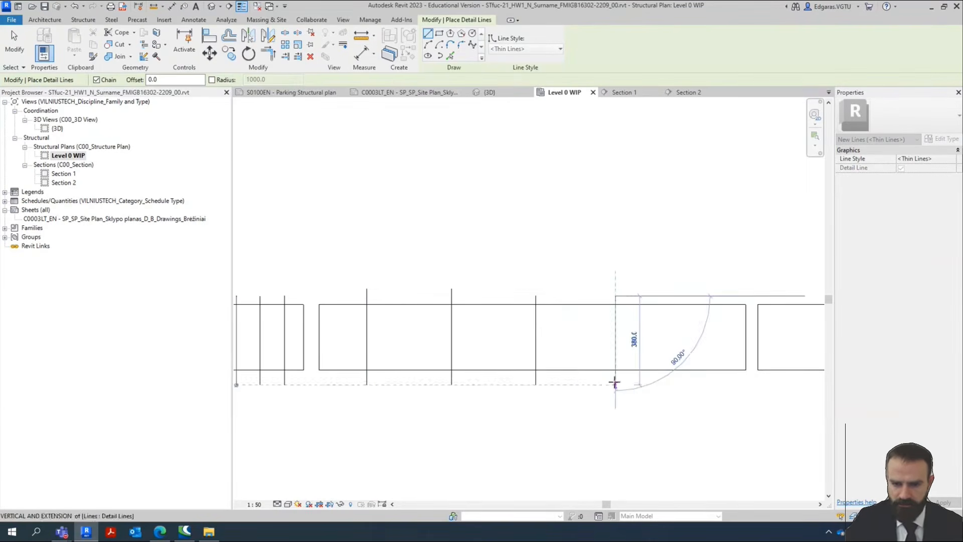
click(615, 385)
key(Escape)
click(685, 296)
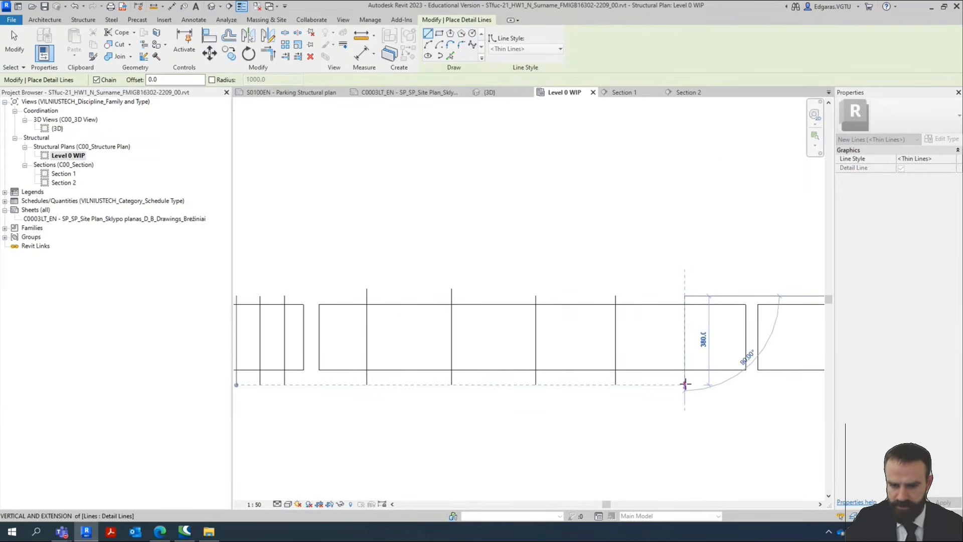
click(684, 384)
key(Escape)
scroll(438, 340, down, 3)
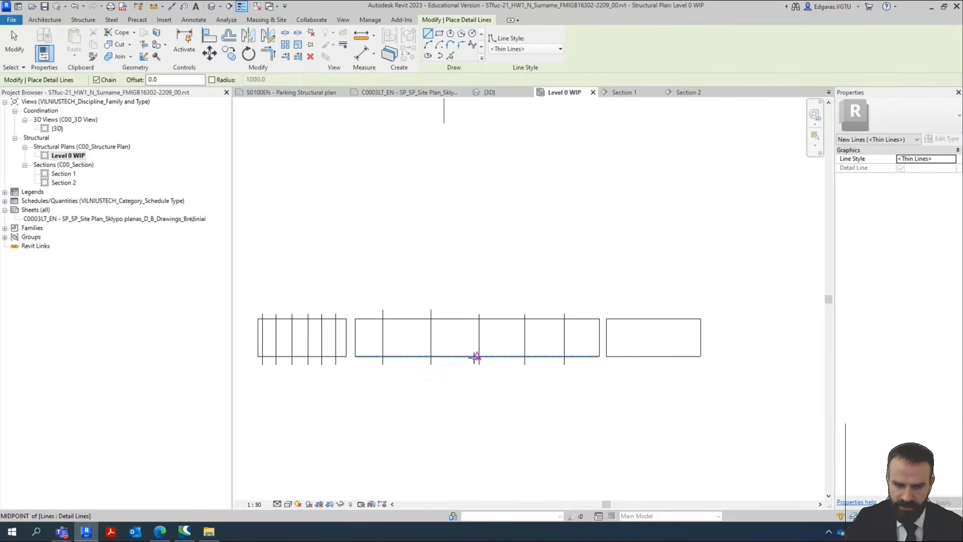
key(Escape)
Copy the left rectangle's six vertical lines onto the right rectangle, using the rectangles' lower right corners as reference points.
scroll(276, 311, up, 2)
drag(264, 296, 386, 403)
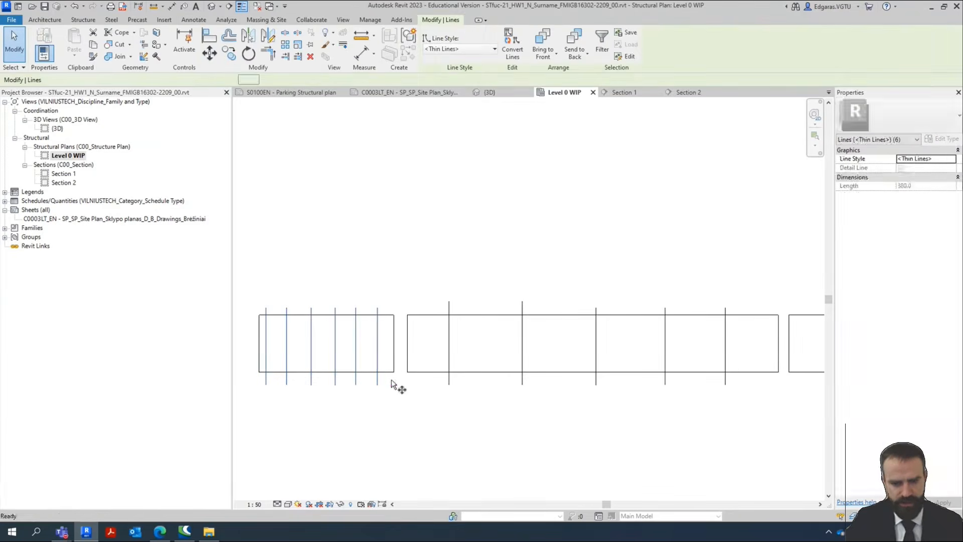
key(c)
key(o)
click(394, 372)
scroll(318, 358, down, 3)
click(620, 367)
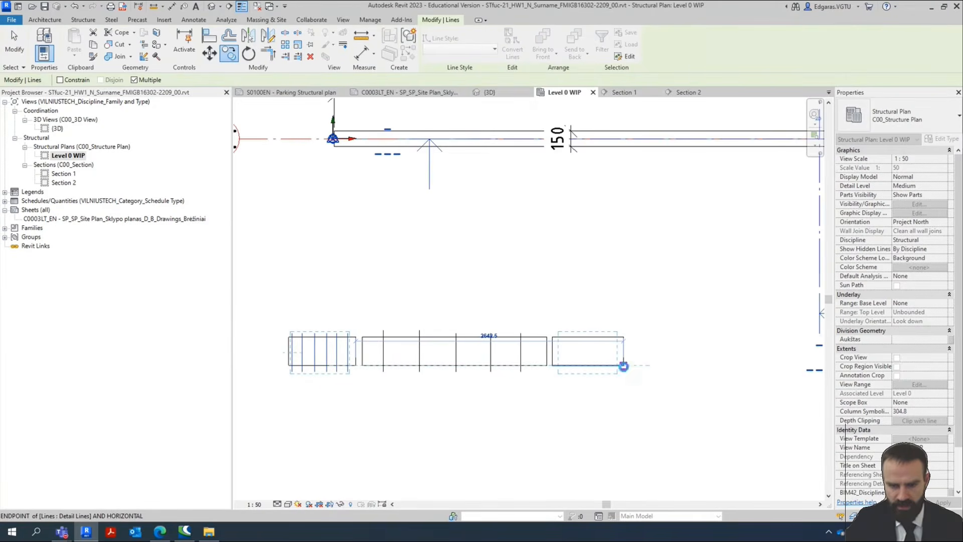
key(Escape)
key(Escape)
scroll(391, 399, up, 1)
scroll(333, 411, up, 1)
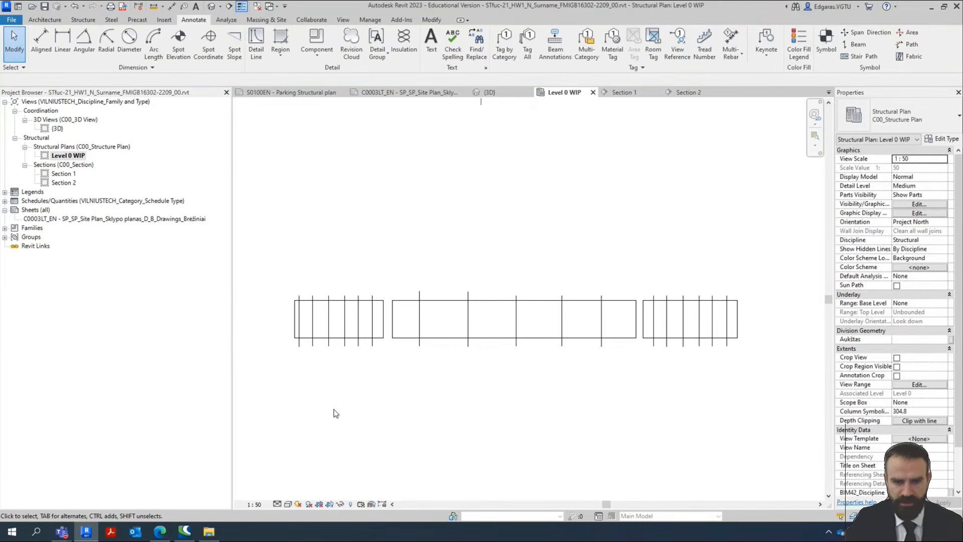
Draw a triangular support symbol in detail lines with its apex at the left rectangle's lower left corner.
click(256, 42)
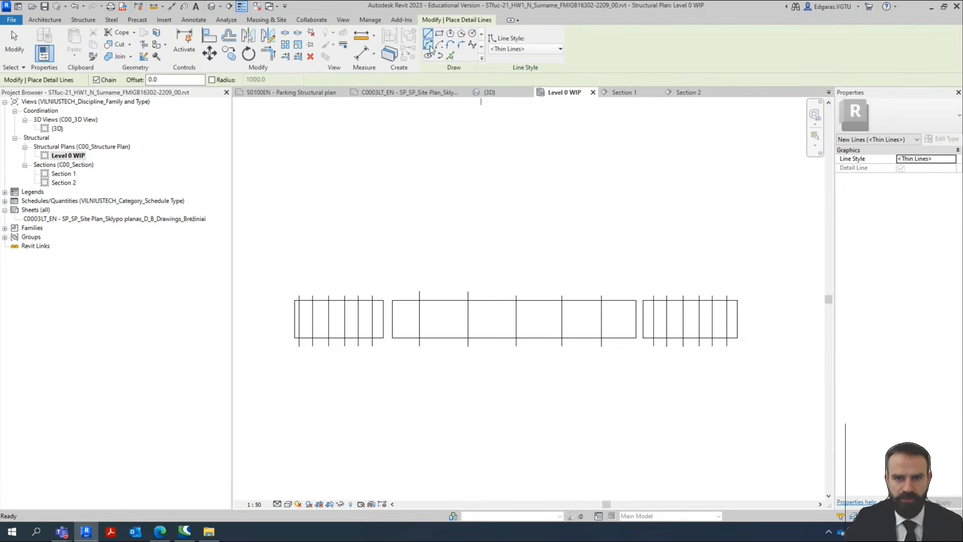
click(294, 337)
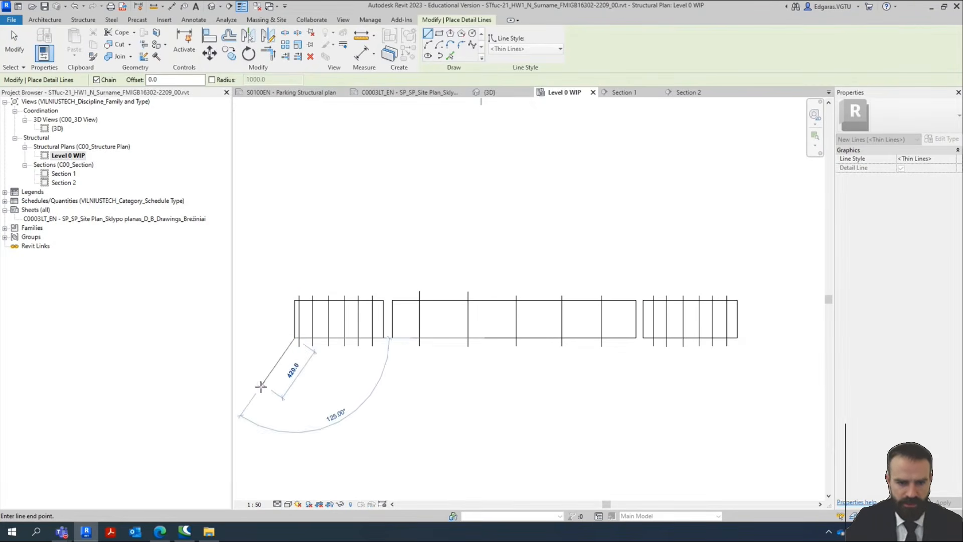
click(258, 390)
click(324, 389)
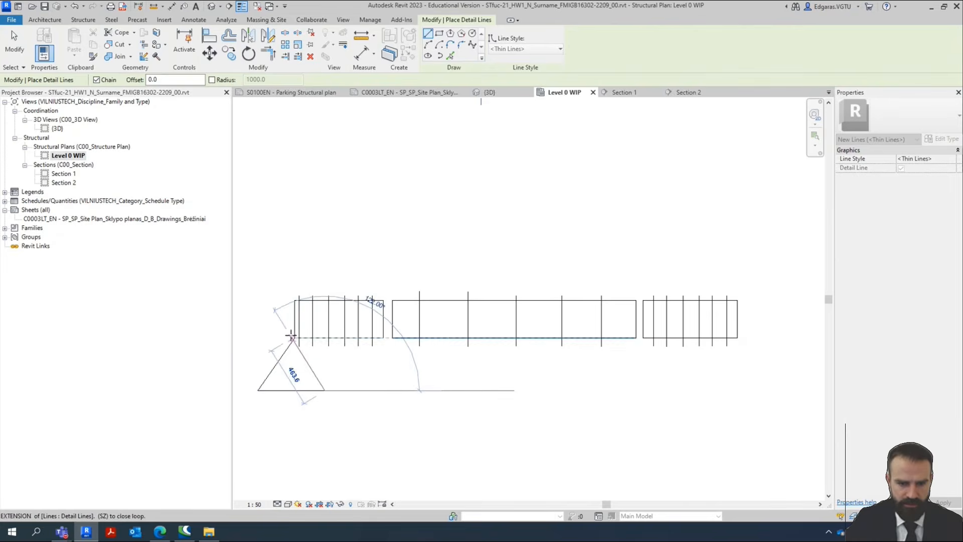
click(295, 337)
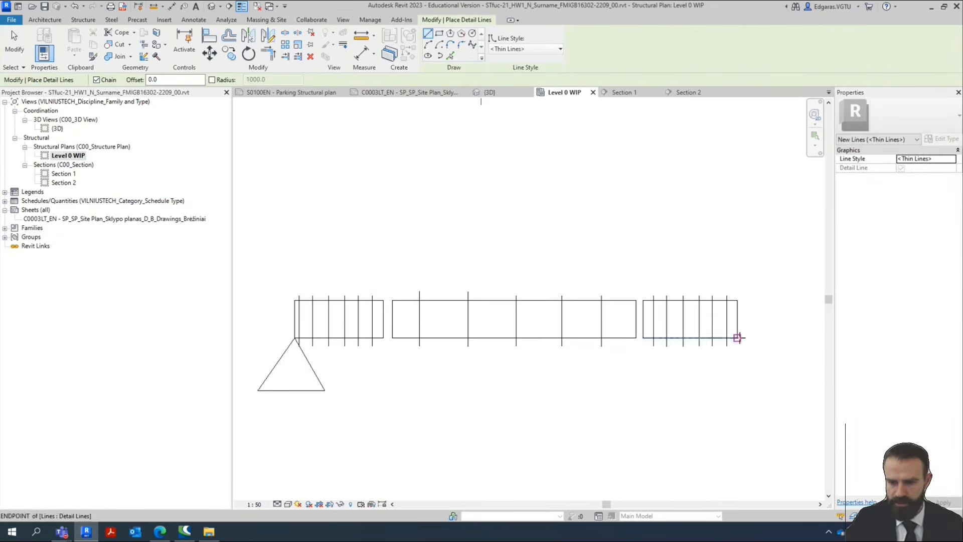
Draw a matching triangular support symbol with its apex at the right rectangle's lower right corner.
click(737, 346)
click(689, 397)
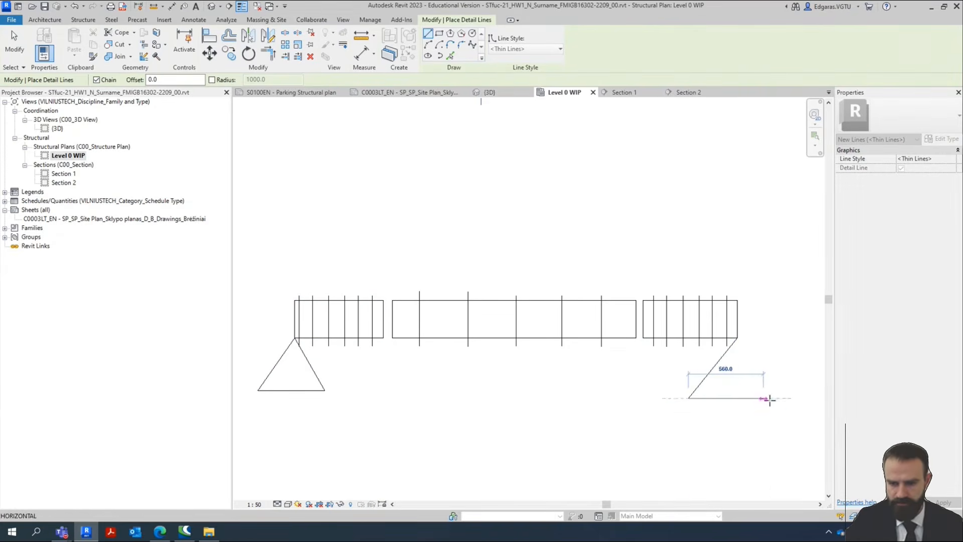
click(774, 398)
click(737, 339)
key(Escape)
key(Escape)
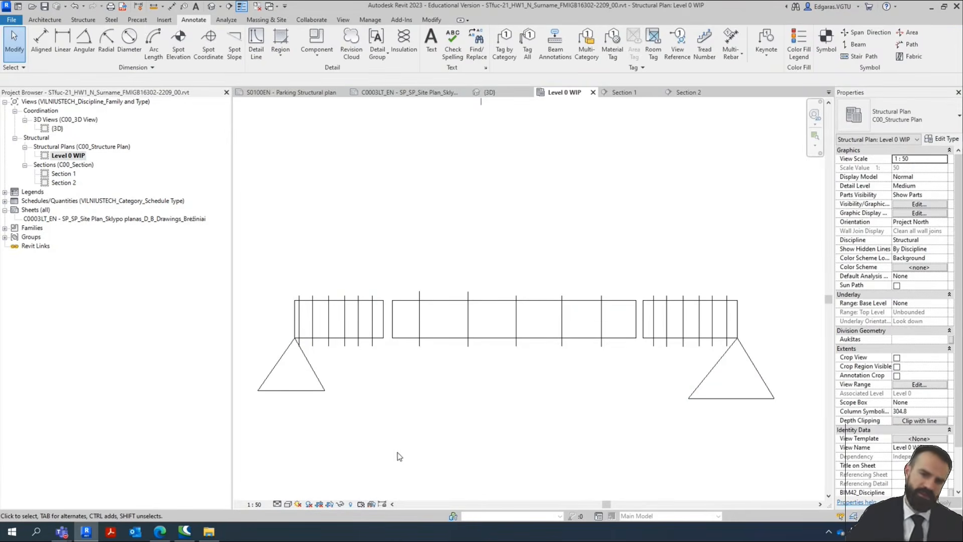
scroll(396, 453, down, 1)
scroll(438, 429, down, 3)
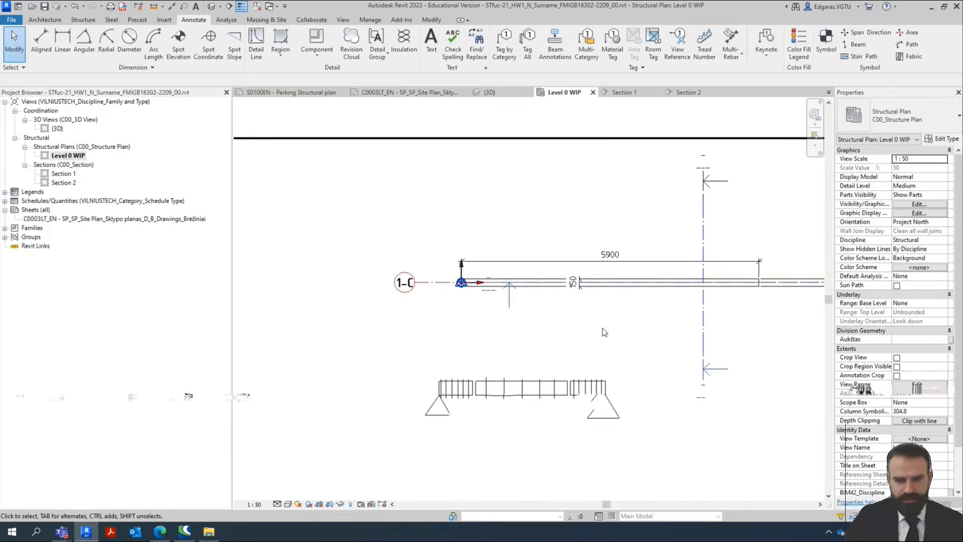
scroll(625, 316, up, 2)
middle_drag(447, 399, 475, 278)
scroll(390, 358, up, 2)
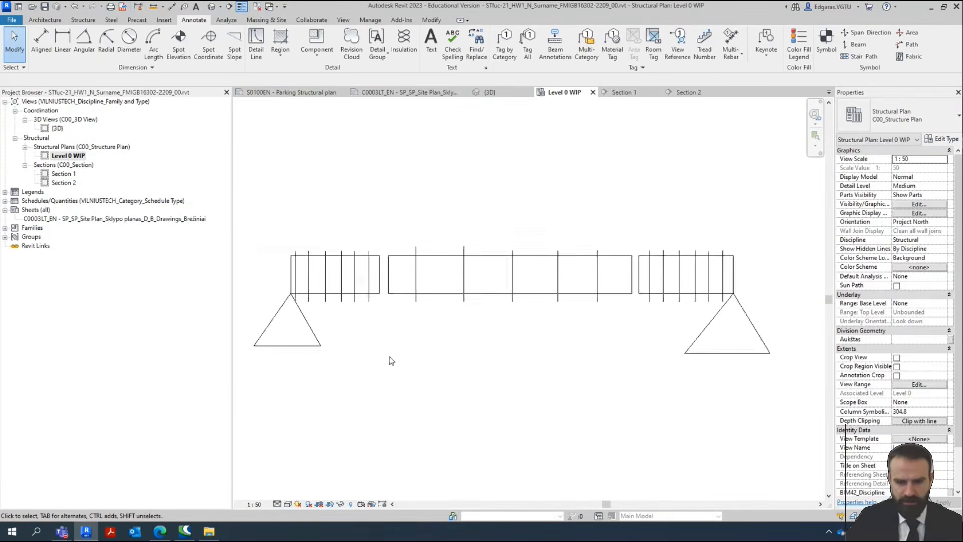
scroll(430, 271, up, 1)
scroll(408, 226, down, 1)
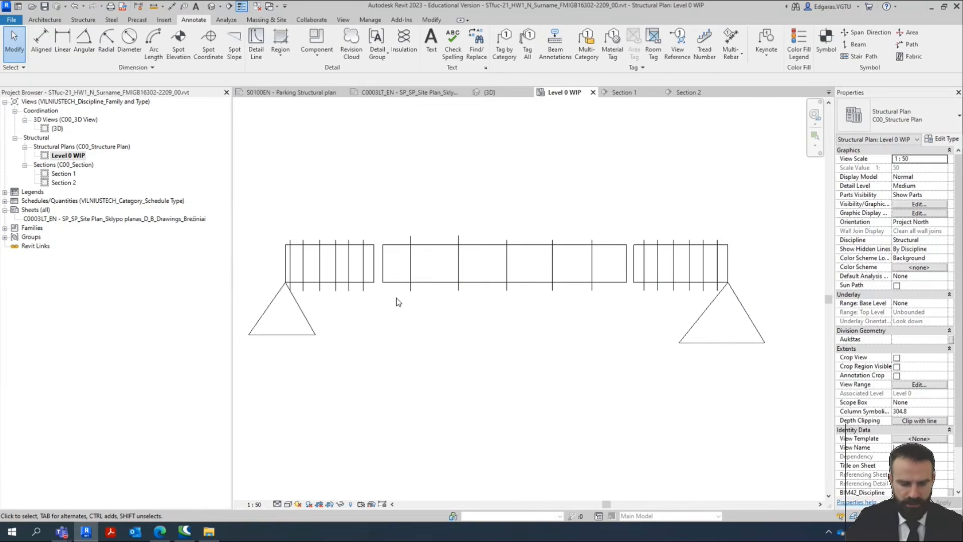
Draw a detail-line rectangle about 3300 by 346 mm above the beam sketch, spanning the full length between the outer rectangle edges.
scroll(399, 324, down, 1)
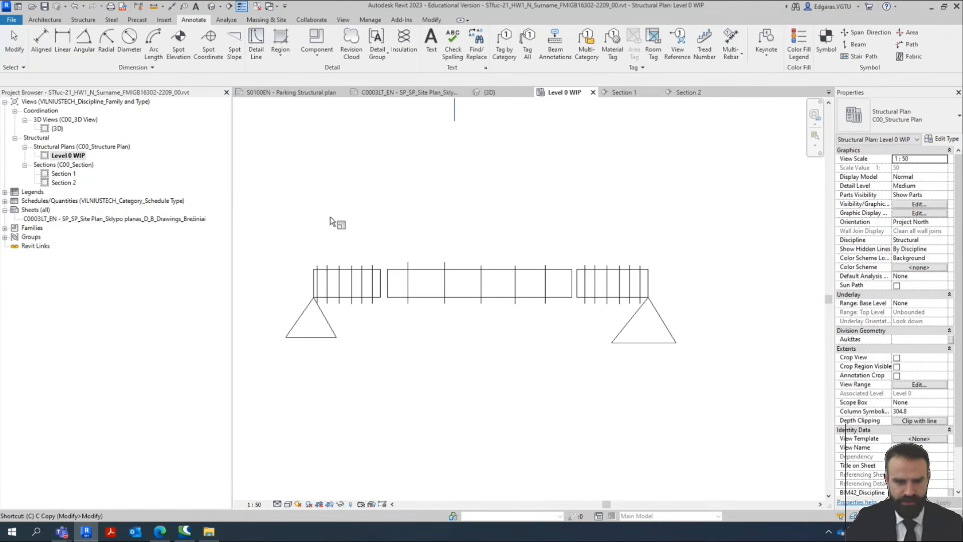
click(256, 46)
click(439, 34)
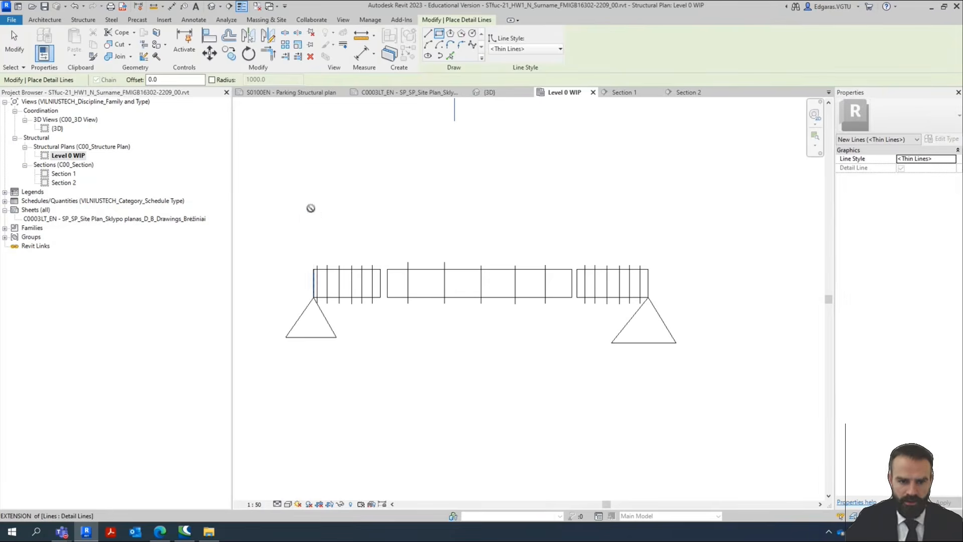
click(314, 209)
click(652, 251)
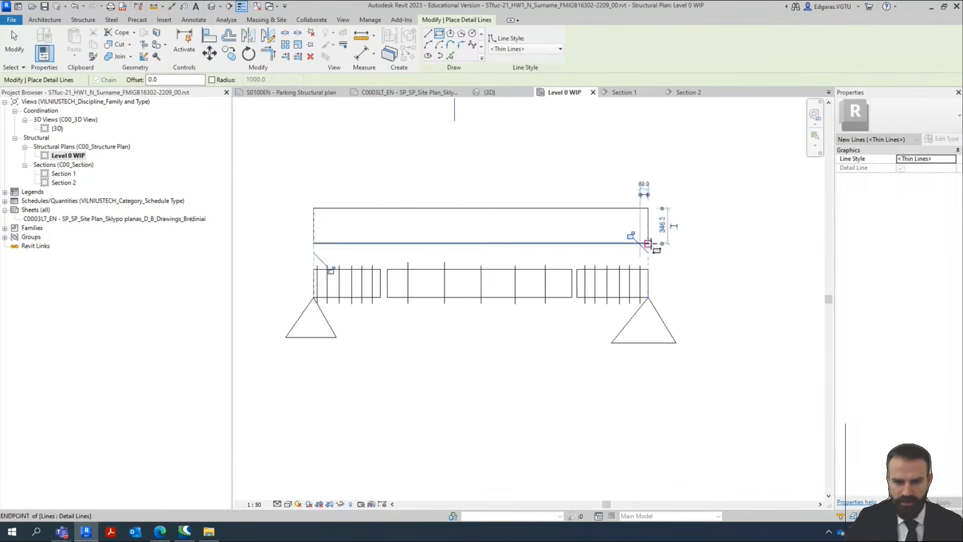
key(Escape)
key(Escape)
Copy the middle rectangle's leftmost vertical line into the new upper rectangle, about 134 mm from its left edge.
scroll(356, 199, up, 3)
scroll(268, 254, down, 1)
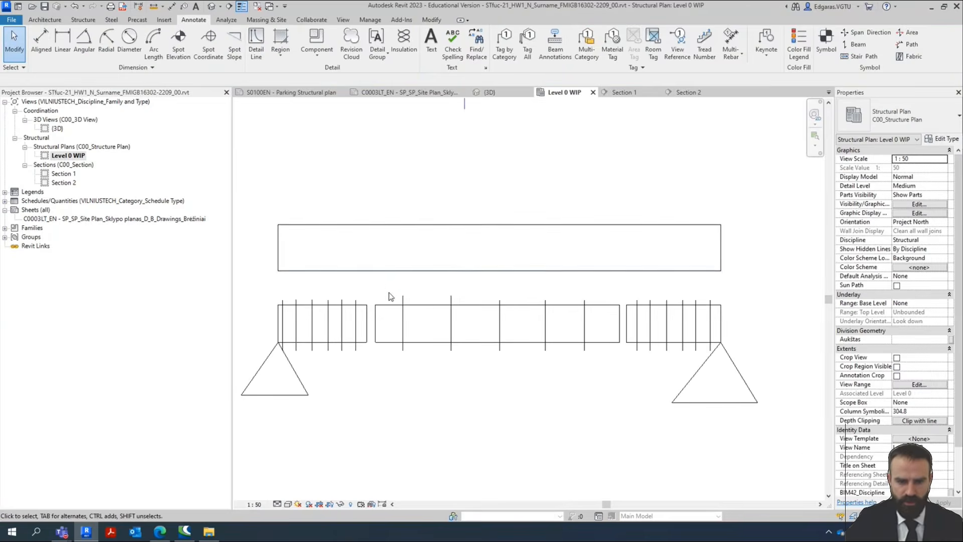
click(404, 325)
key(r)
key(o)
click(592, 322)
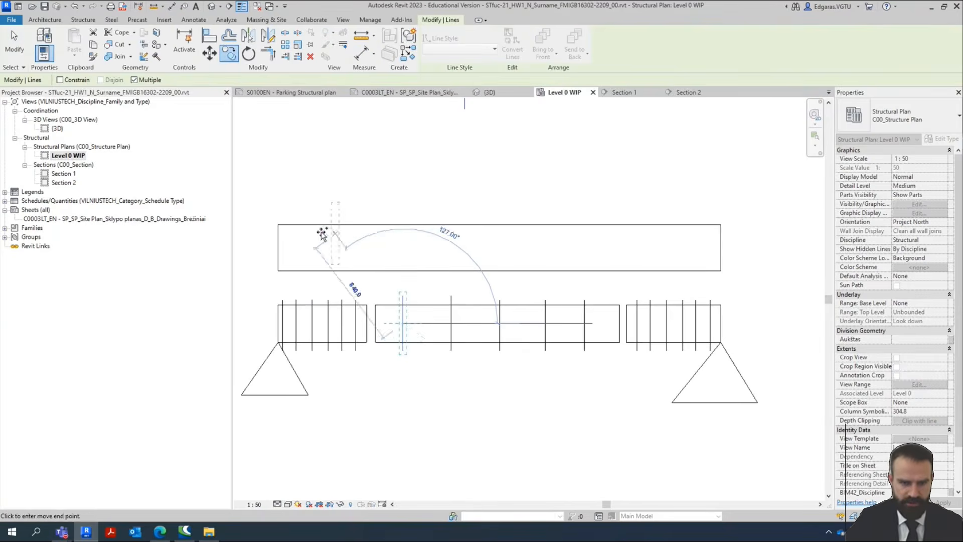
click(296, 249)
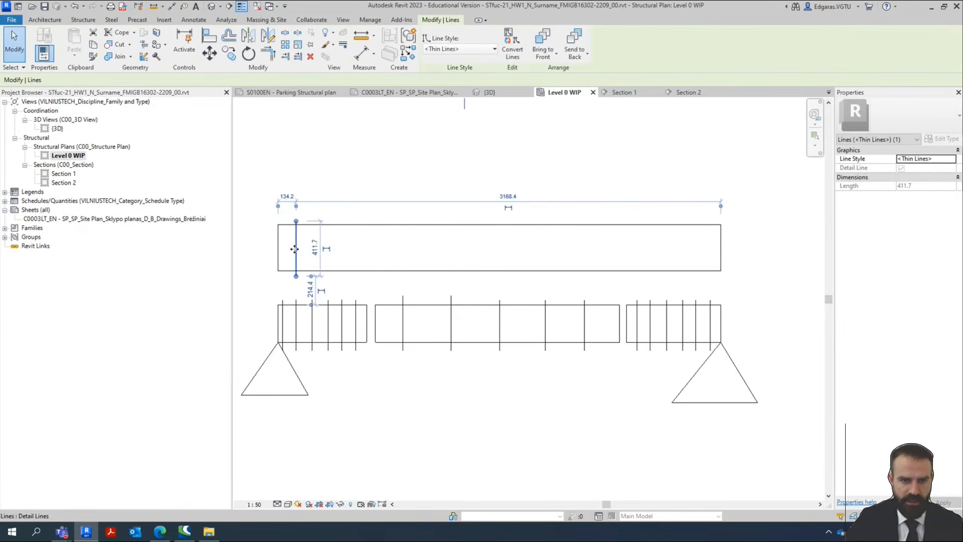
Array the copied vertical line horizontally along the upper rectangle as a grouped linear array with a count of 15.
click(285, 44)
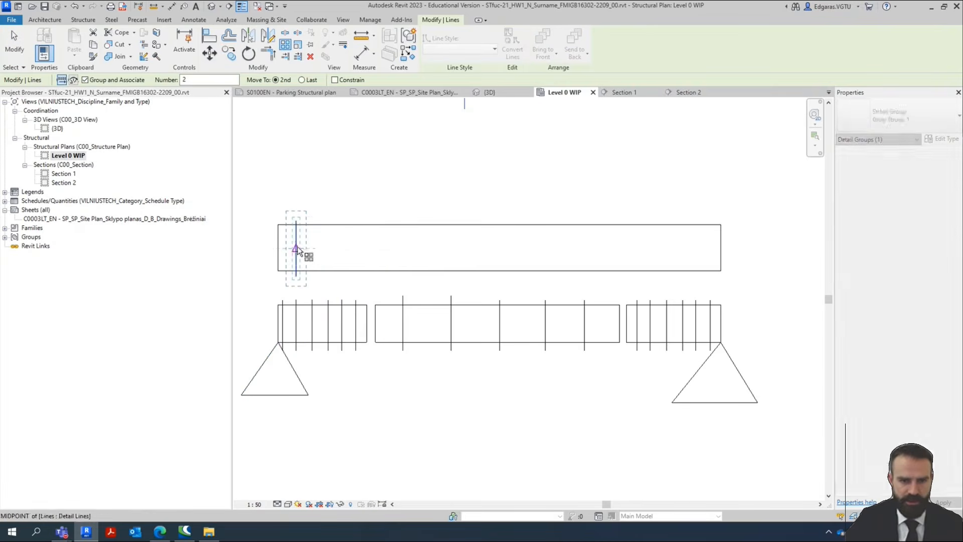
click(297, 249)
click(326, 249)
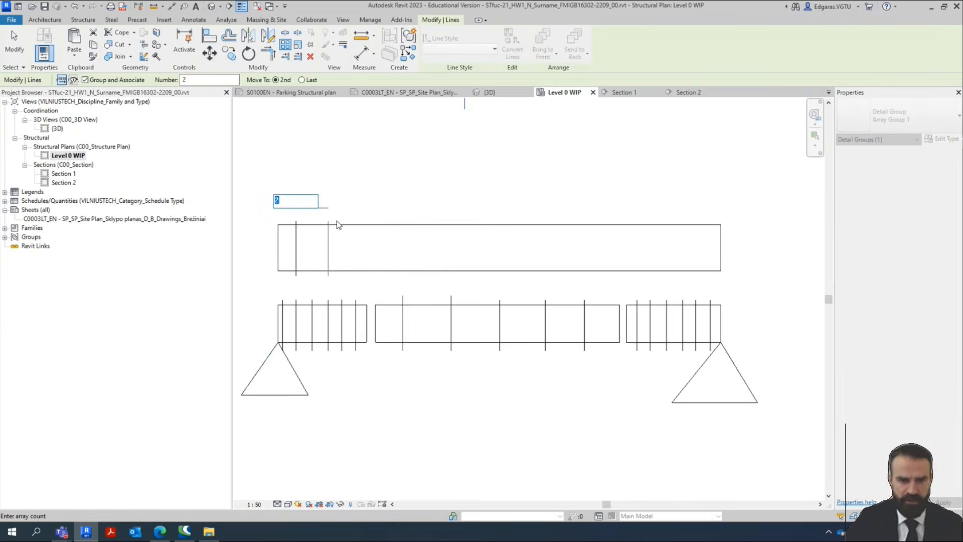
text(15)
key(Return)
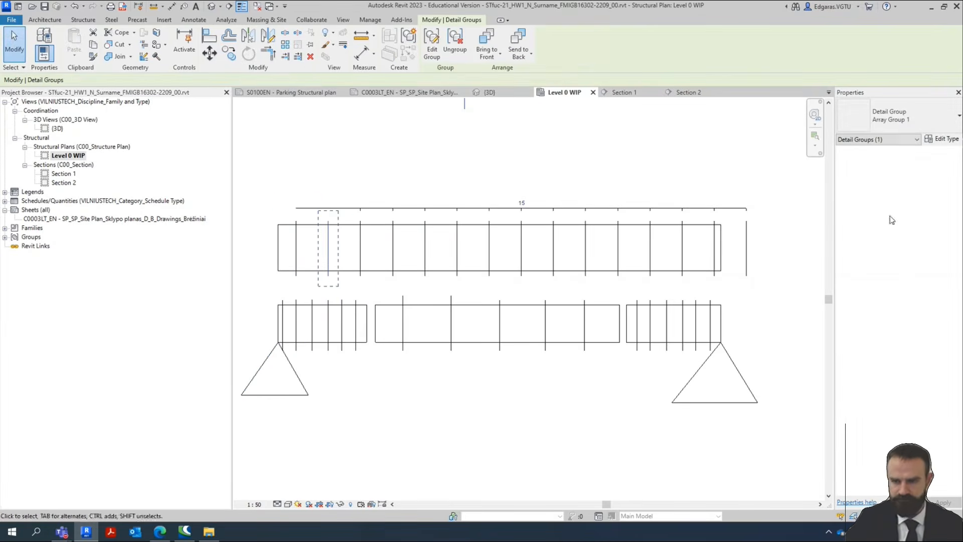
Set the count of the upper rectangle's stirrup line array to 14.
click(525, 201)
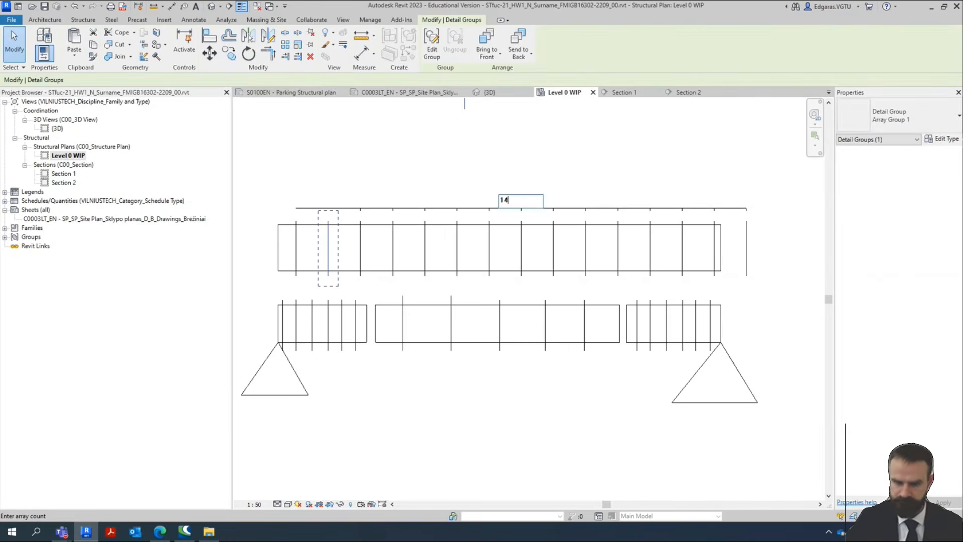
text(14)
key(Return)
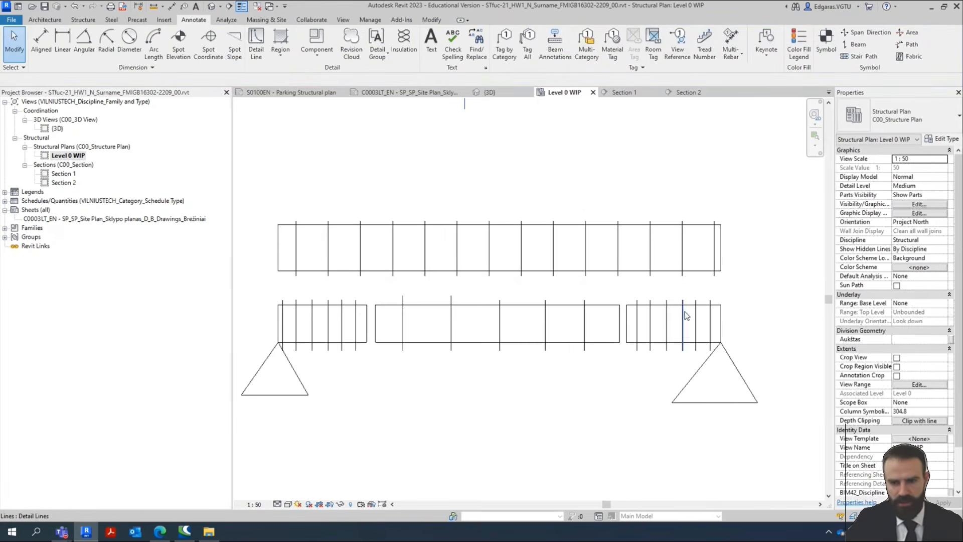
drag(776, 435, 248, 294)
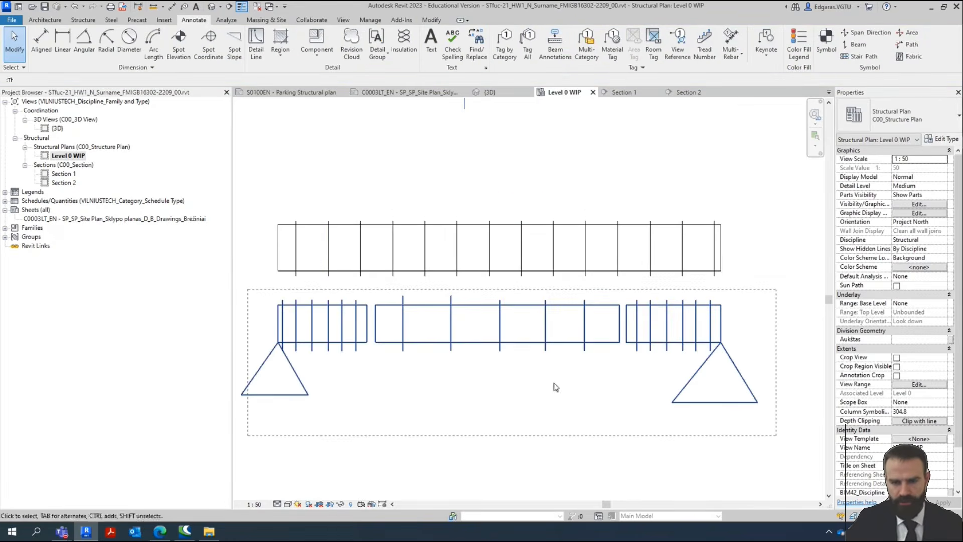
click(626, 399)
drag(747, 287, 248, 206)
click(444, 437)
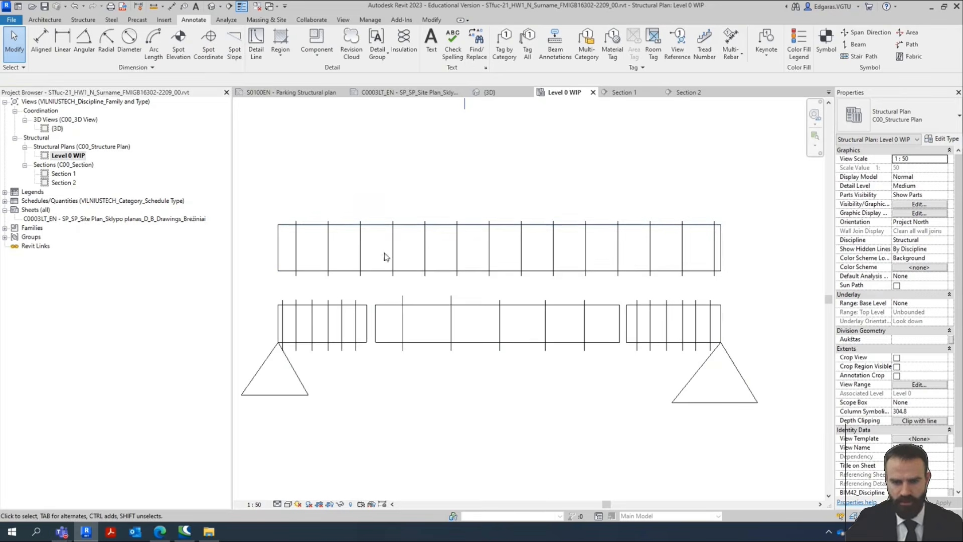
middle_drag(652, 252, 583, 360)
scroll(583, 361, down, 5)
middle_drag(547, 316, 517, 334)
scroll(543, 154, up, 2)
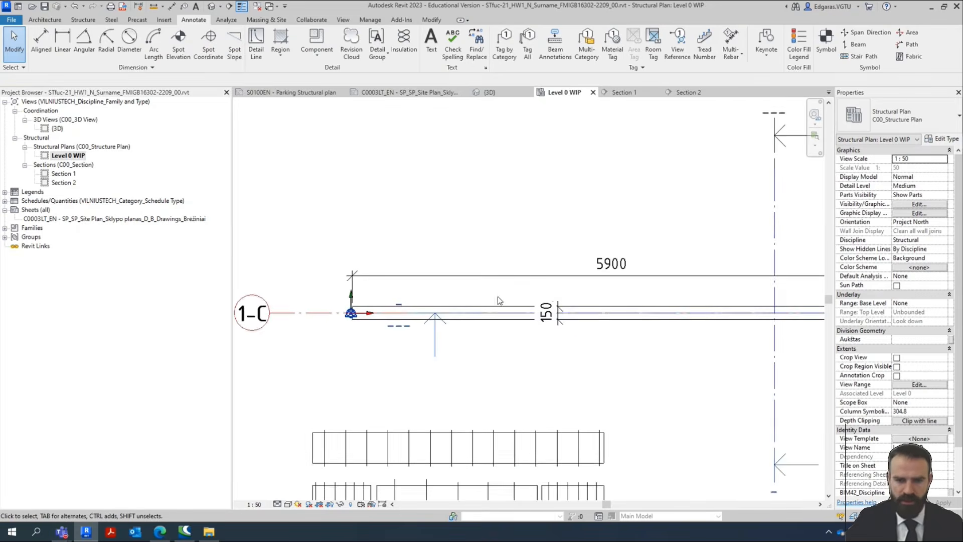
scroll(492, 357, up, 2)
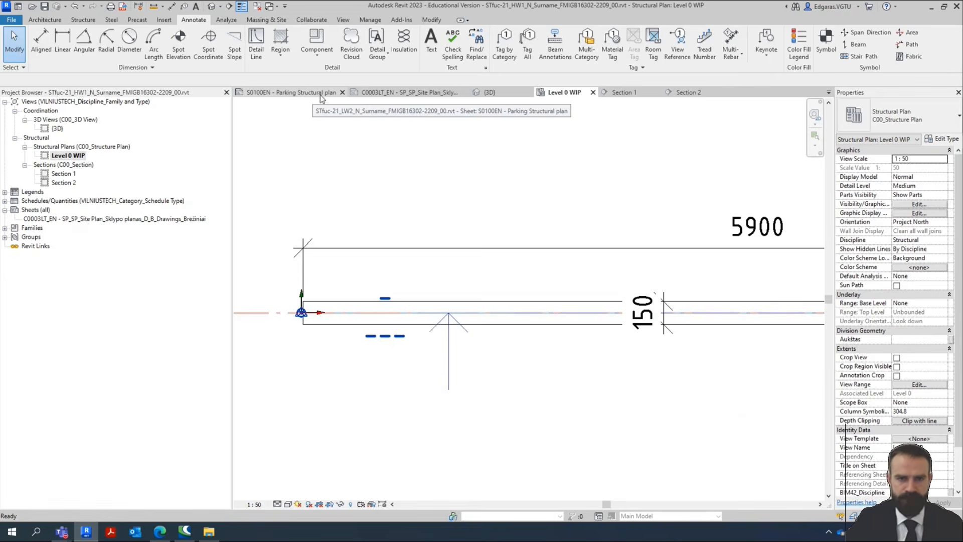
Close the S0100EN parking structural plan and C0003LT_EN site plan sheet views.
click(342, 93)
click(334, 93)
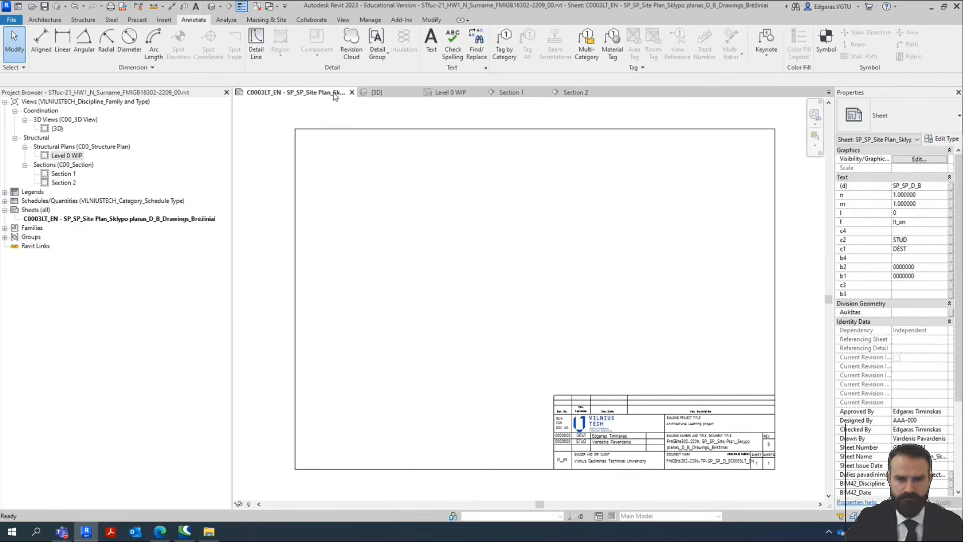
click(352, 92)
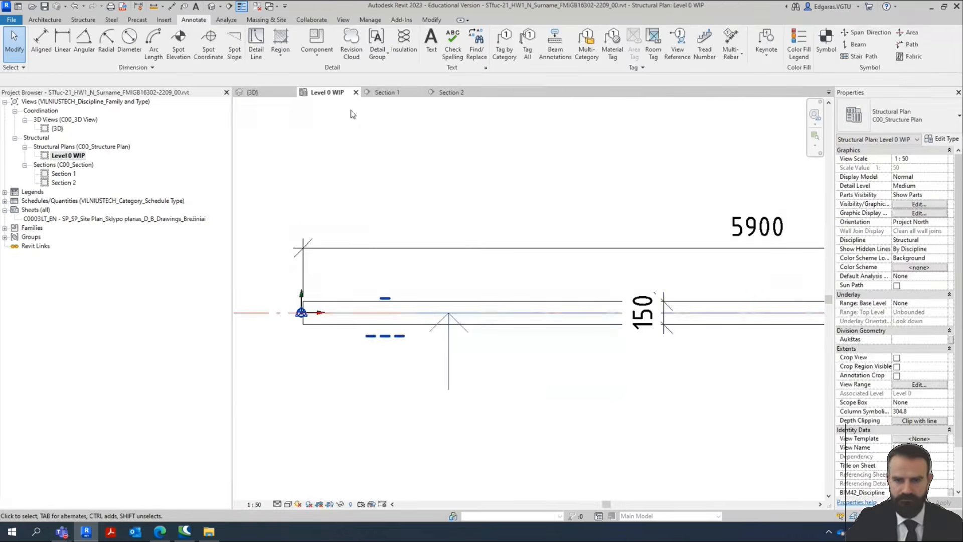
scroll(346, 180, down, 3)
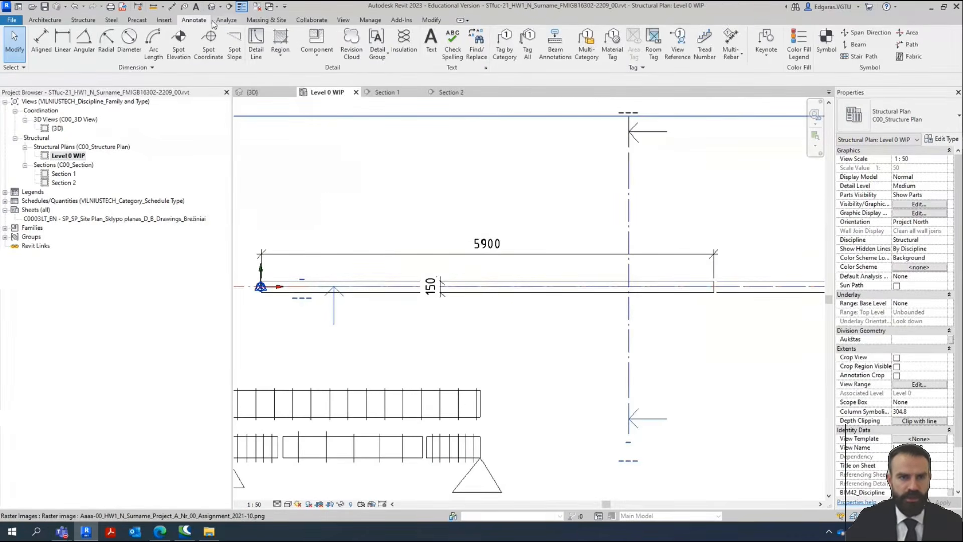
click(84, 20)
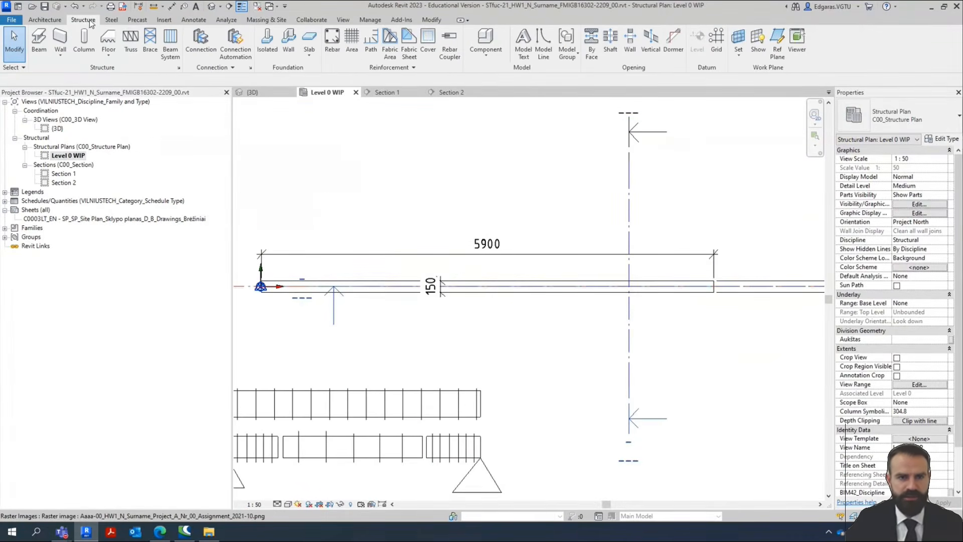
click(389, 67)
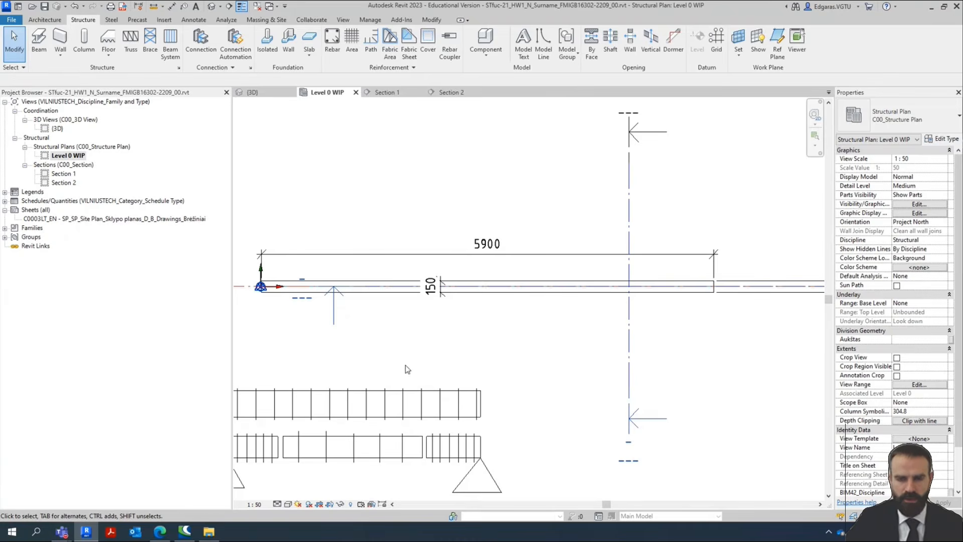
Open the Section 2 view from its section line crossing the beam in plan.
scroll(477, 342, down, 3)
scroll(552, 304, up, 3)
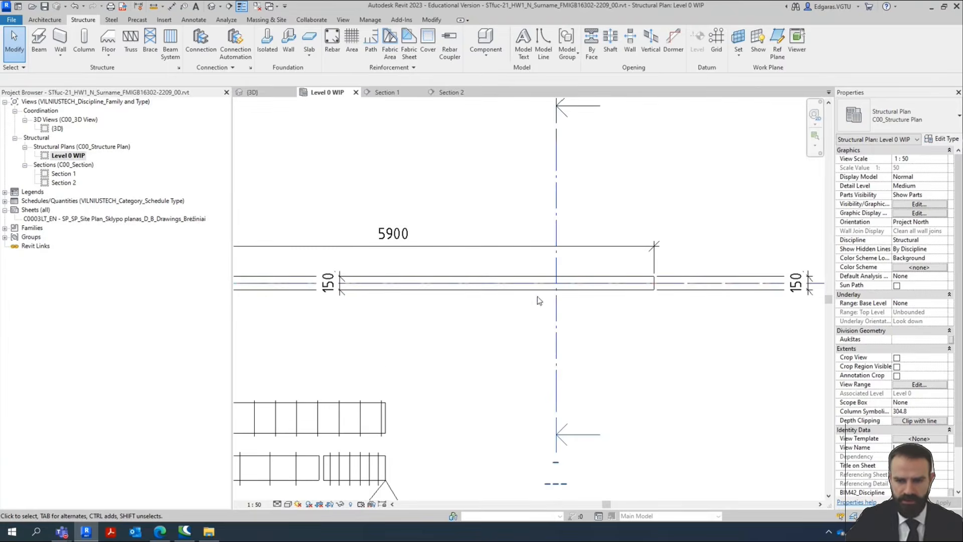
click(556, 306)
right_click(557, 305)
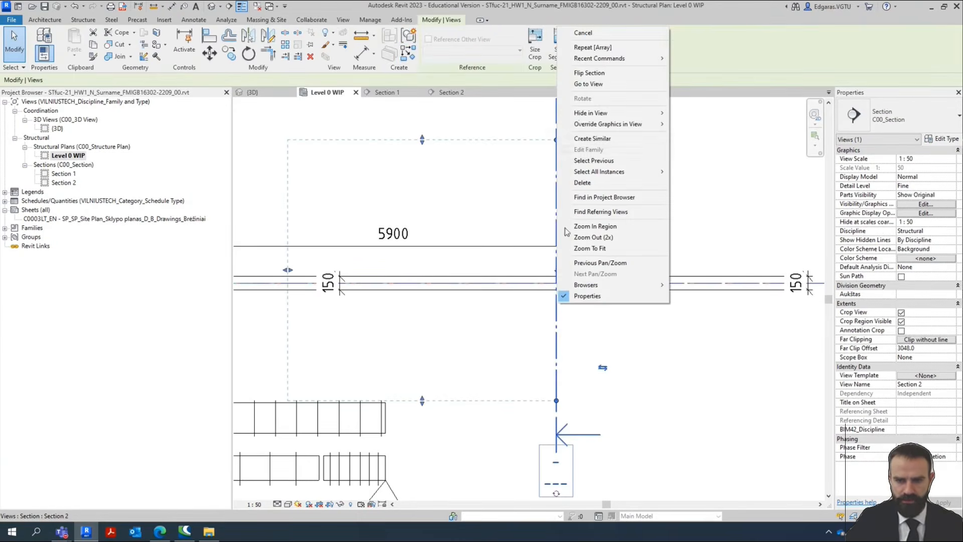
click(587, 84)
scroll(556, 303, up, 5)
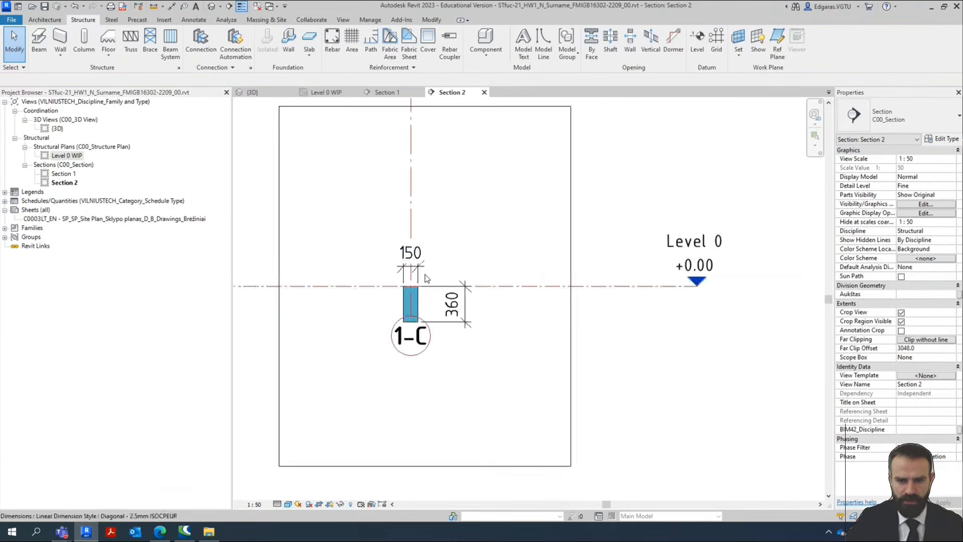
scroll(555, 303, down, 3)
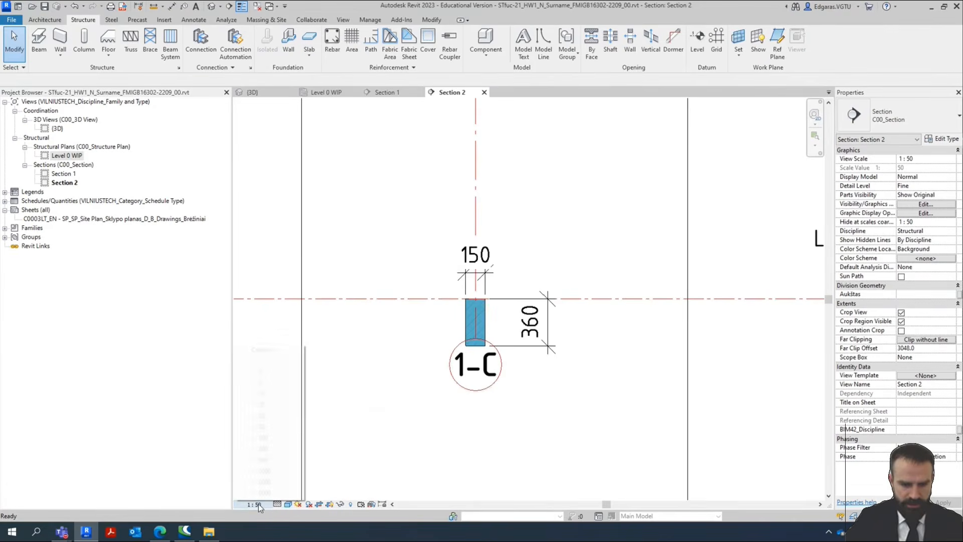
click(254, 504)
click(426, 438)
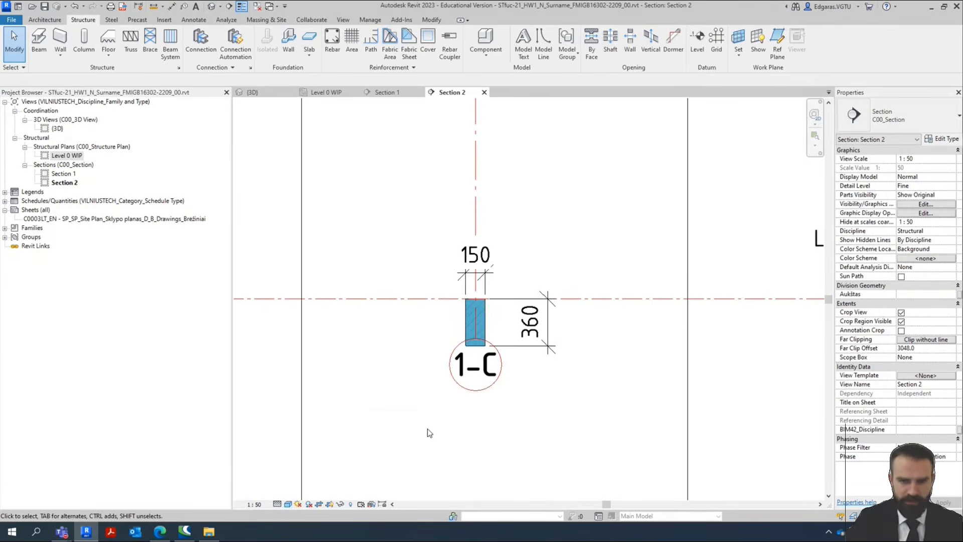
Return to the Level 0 WIP plan and check the scale noted beside the Section D title on the assignment drawing.
click(325, 94)
scroll(606, 419, down, 3)
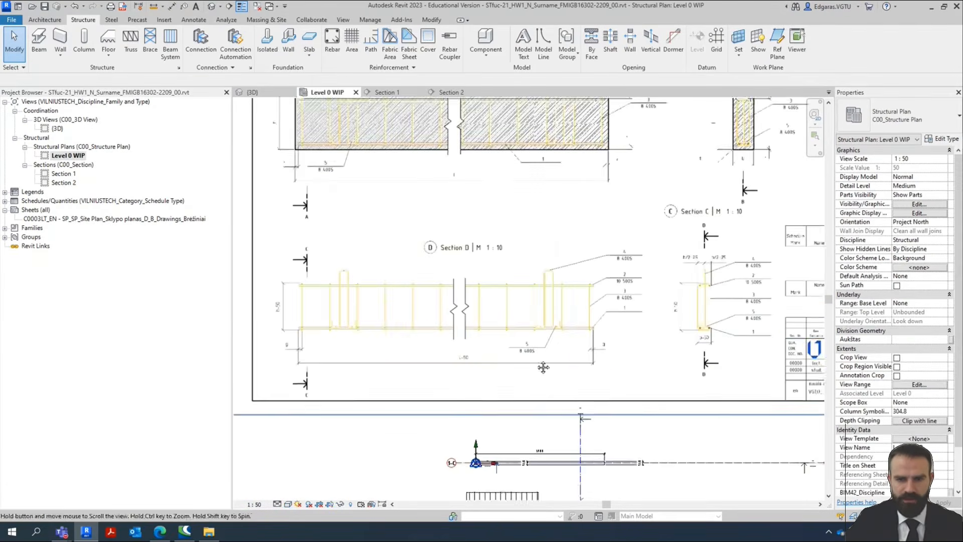
scroll(477, 374, up, 10)
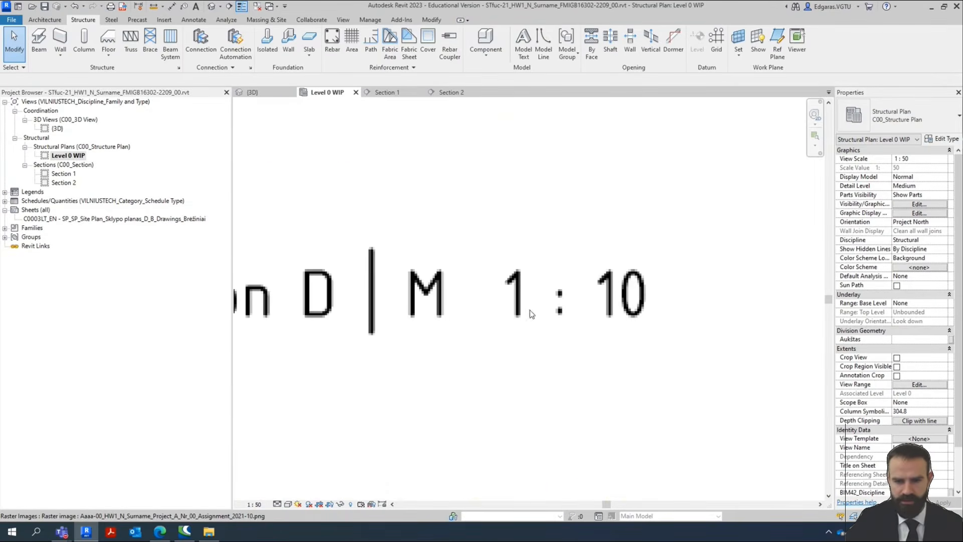
scroll(528, 205, down, 5)
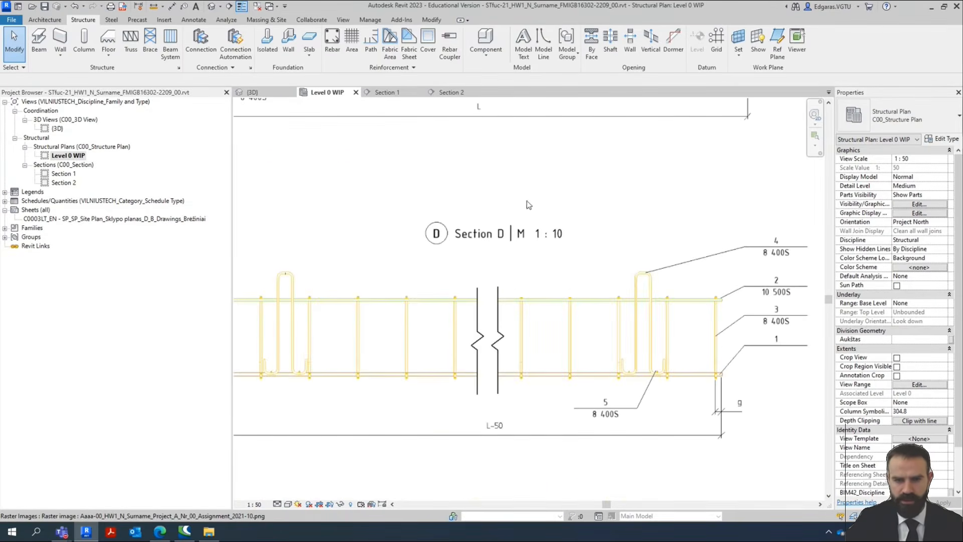
Select the Section 2, Section 1, Level 0 WIP and {3D} views together and set their view scale to 1:10.
click(72, 183)
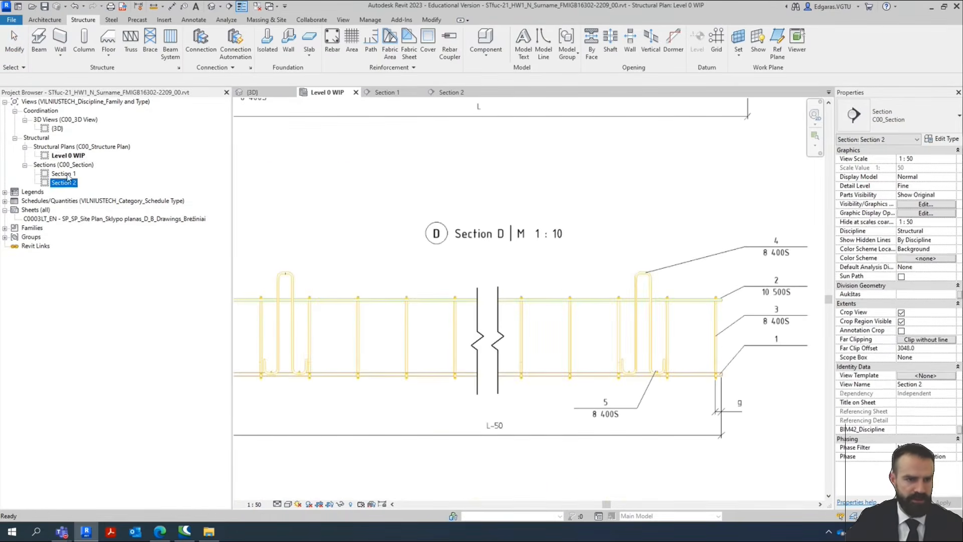
ctrl+click(70, 174)
ctrl+click(75, 156)
ctrl+click(57, 129)
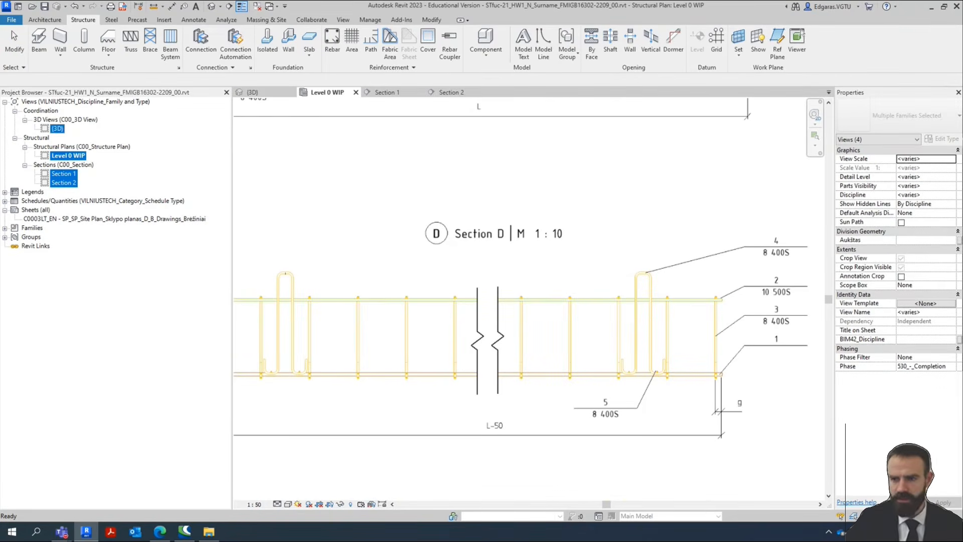
click(953, 159)
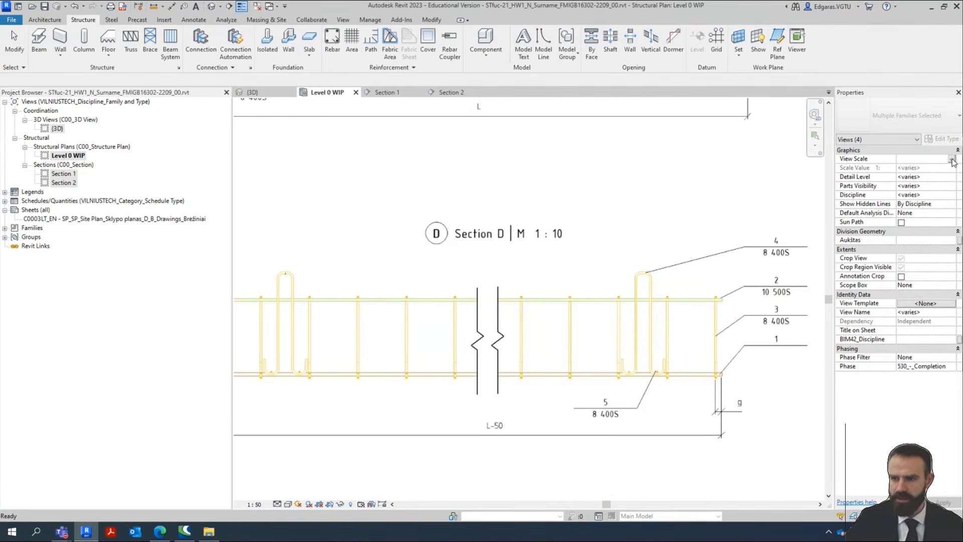
click(951, 159)
click(908, 198)
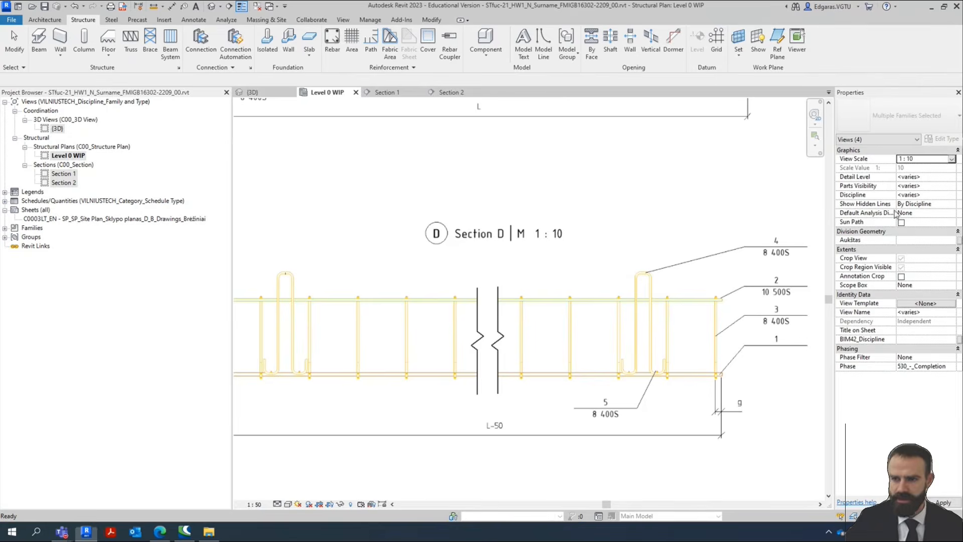
Draw a scope box around the whole beam in the Level 0 WIP plan, keeping the height of 12192.
click(279, 186)
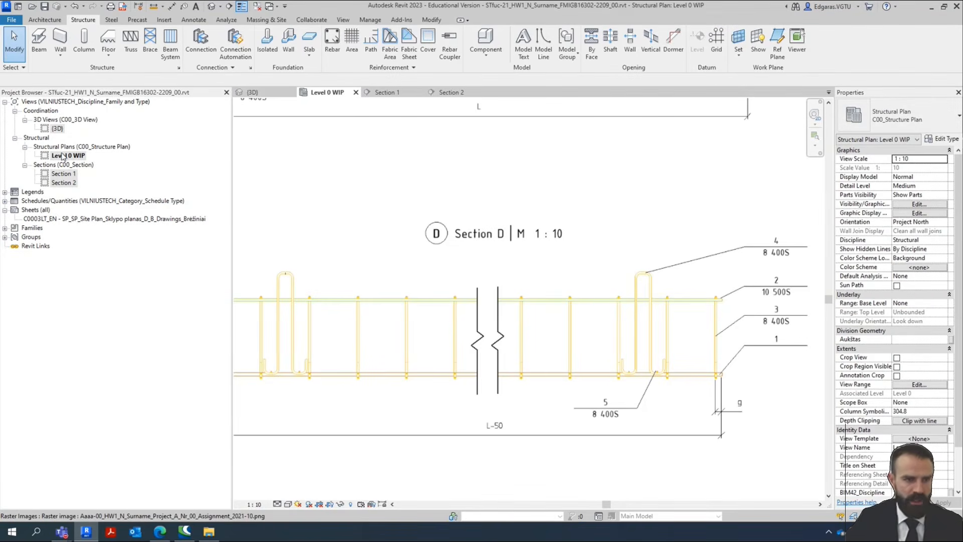
scroll(471, 143, down, 5)
scroll(539, 301, up, 8)
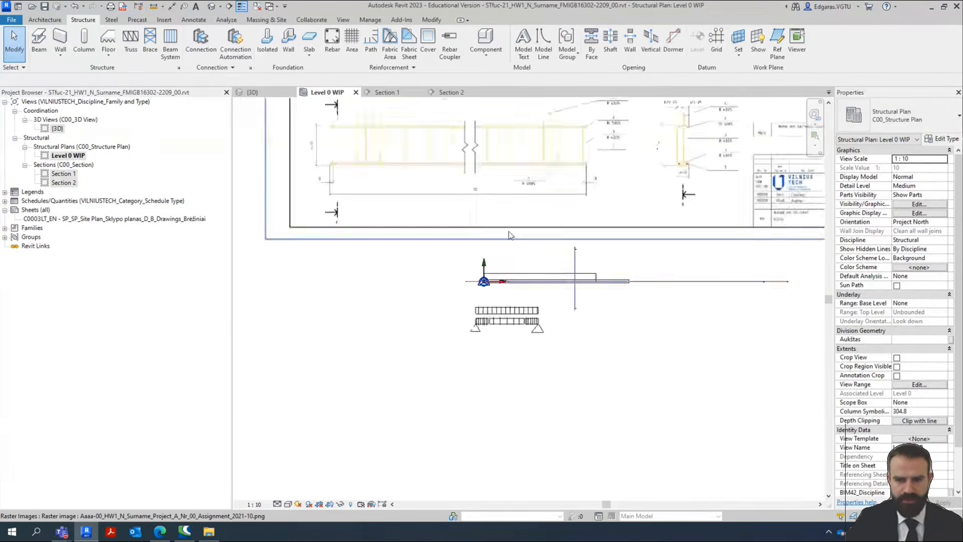
scroll(476, 369, down, 2)
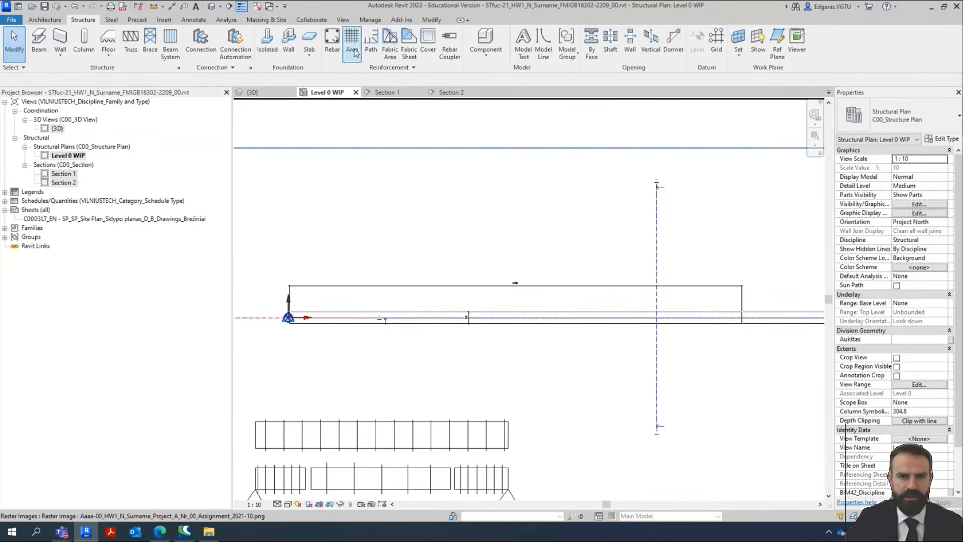
click(344, 20)
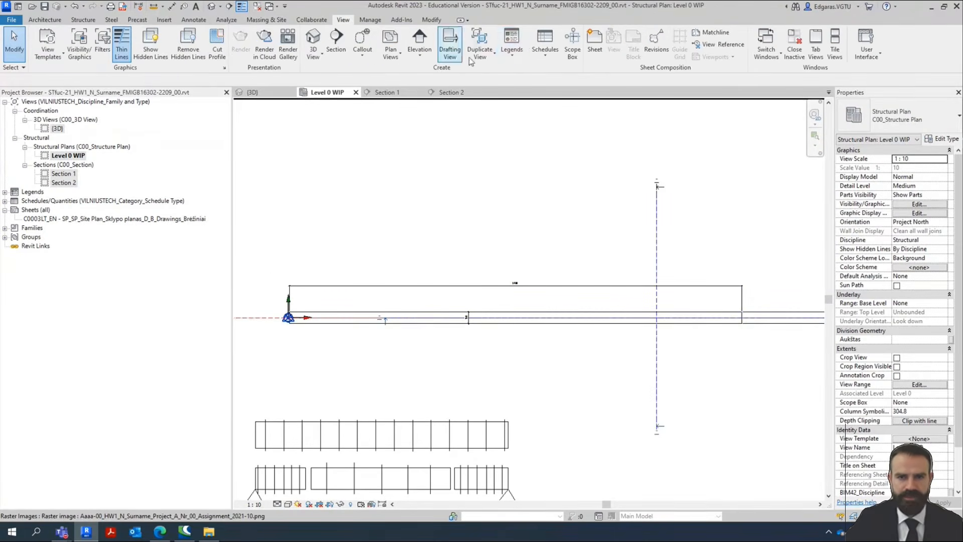
click(572, 44)
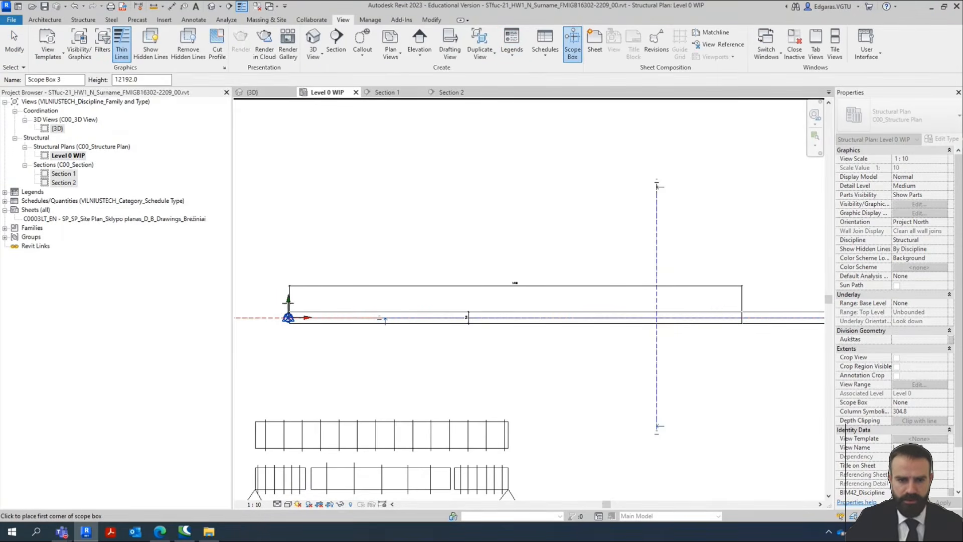
click(746, 331)
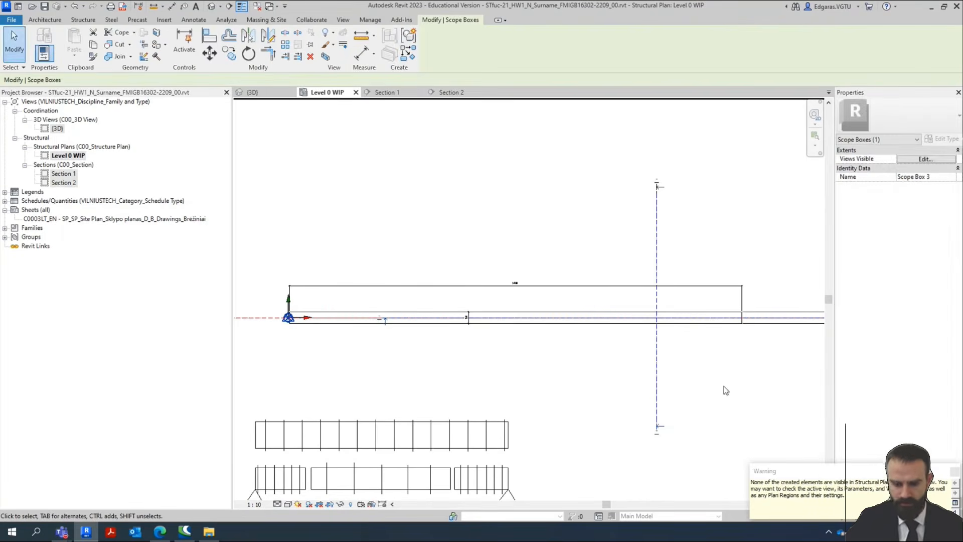
Turn on the visibility of all annotation categories and their subcategories in the Level 0 WIP plan.
key(v)
key(v)
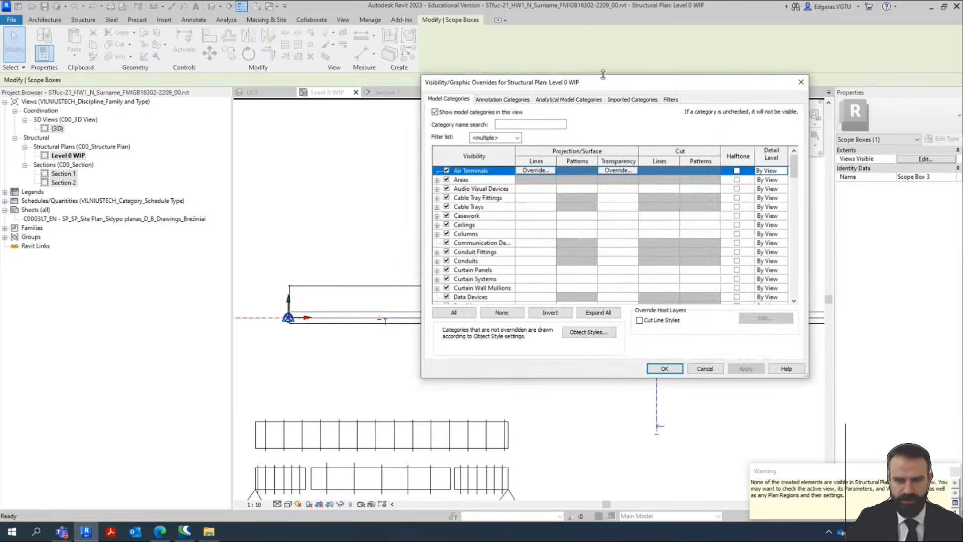
click(522, 99)
click(595, 313)
click(454, 313)
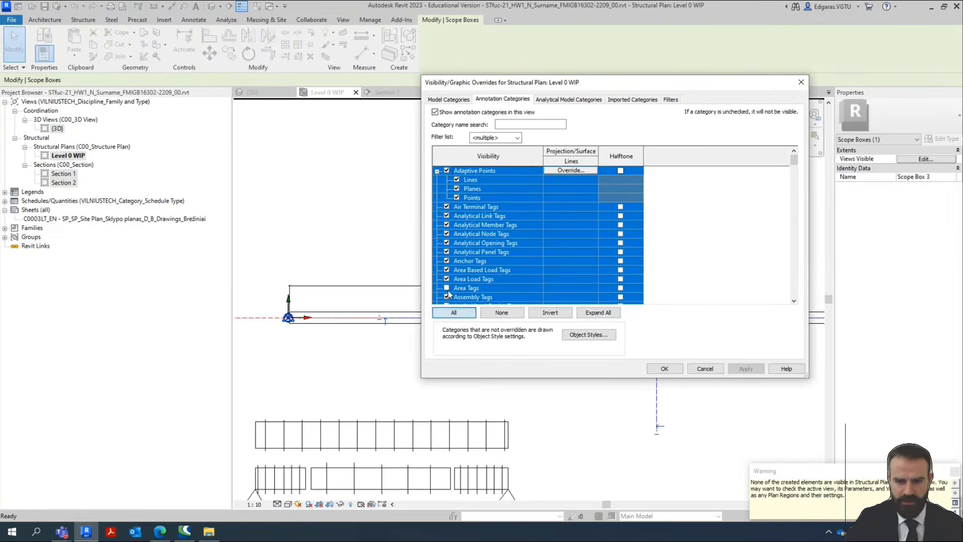
click(664, 369)
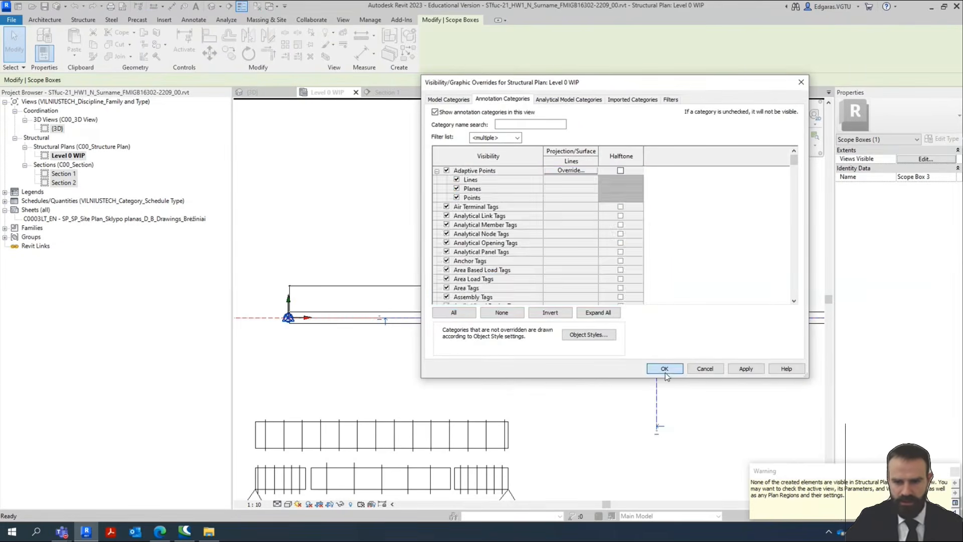
Open Section 1 and turn on the visibility of all its model and annotation categories, including subcategories.
click(402, 93)
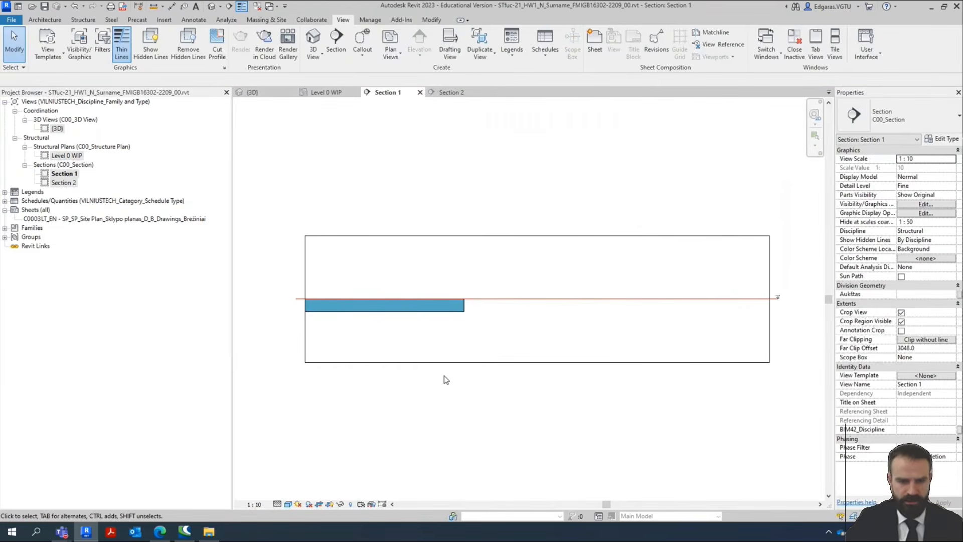
key(v)
key(v)
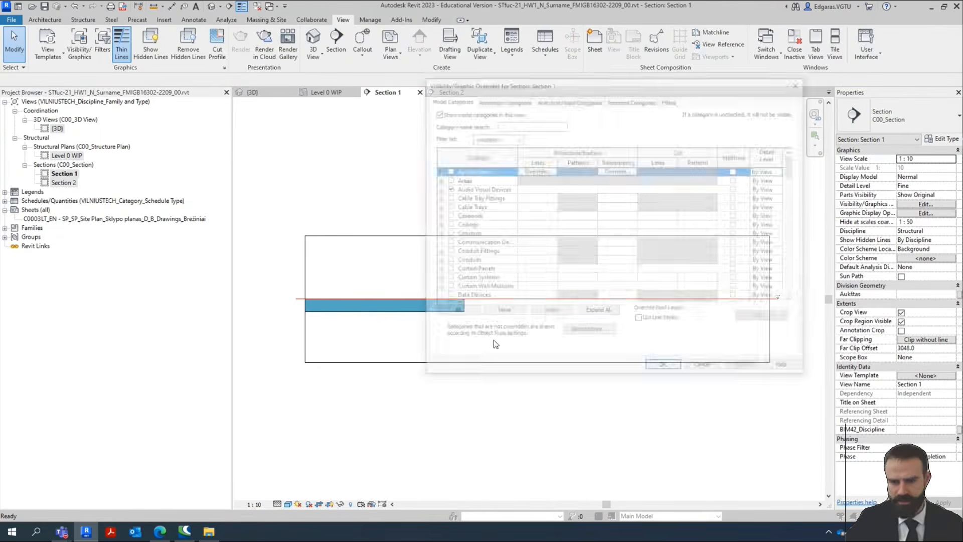
click(598, 313)
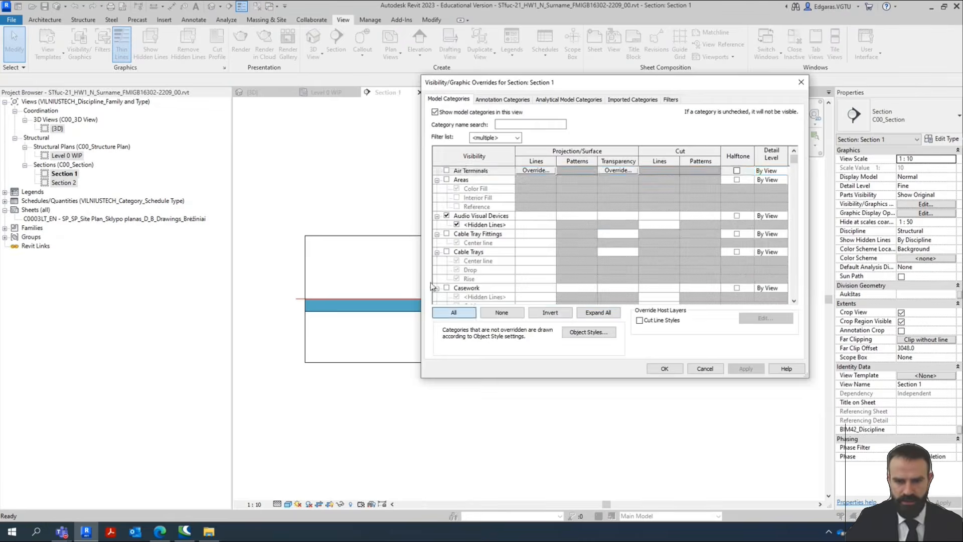
click(453, 313)
click(446, 289)
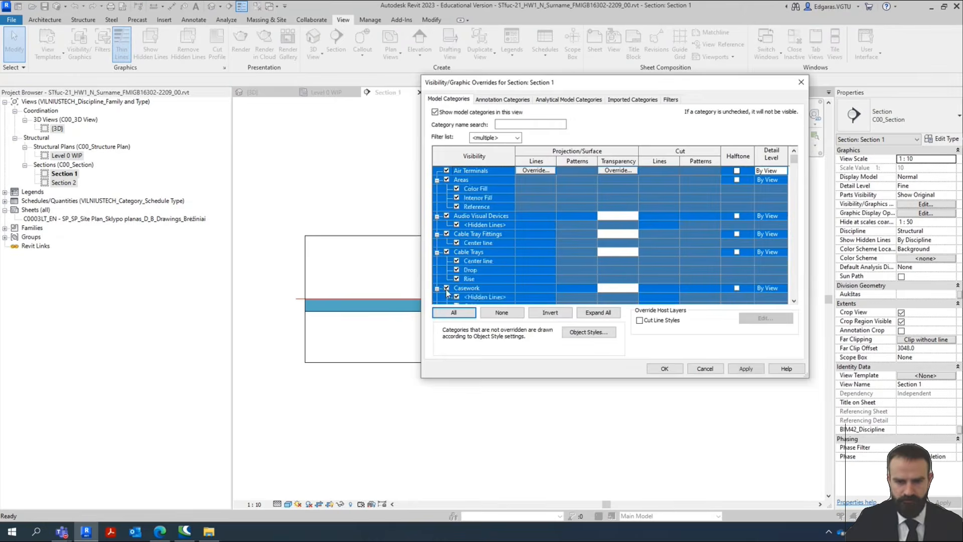
click(502, 99)
click(615, 314)
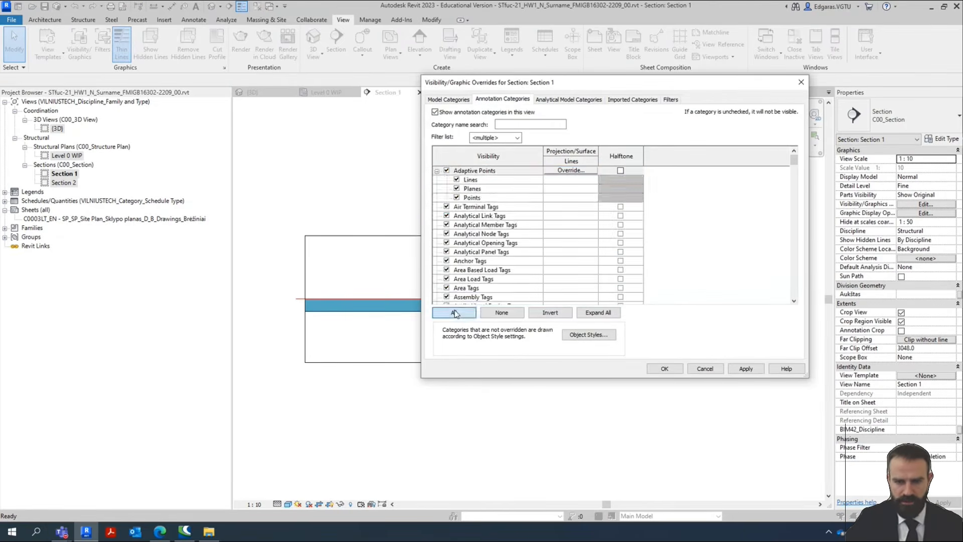
click(453, 312)
click(664, 368)
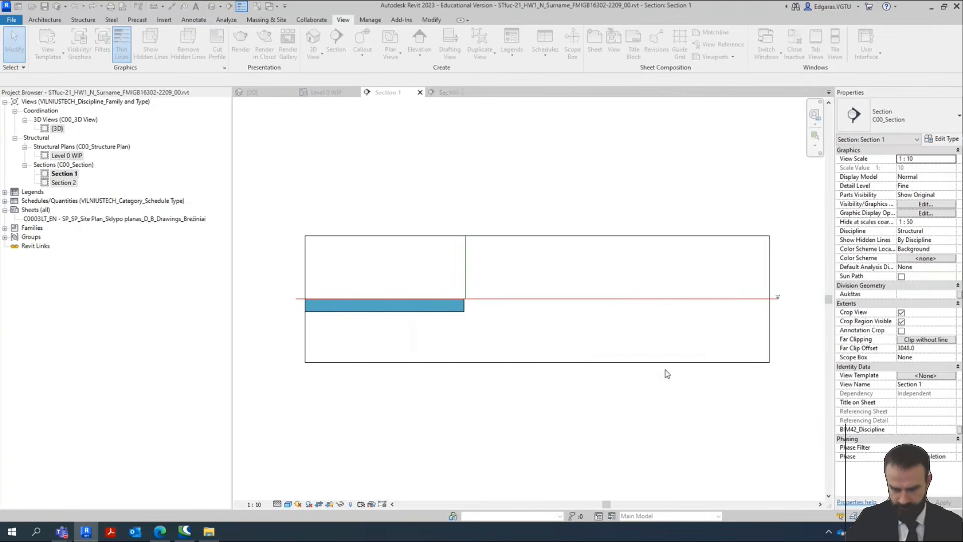
Disable cropping and hide the crop region in the Section 1 view.
click(643, 360)
scroll(682, 341, down, 2)
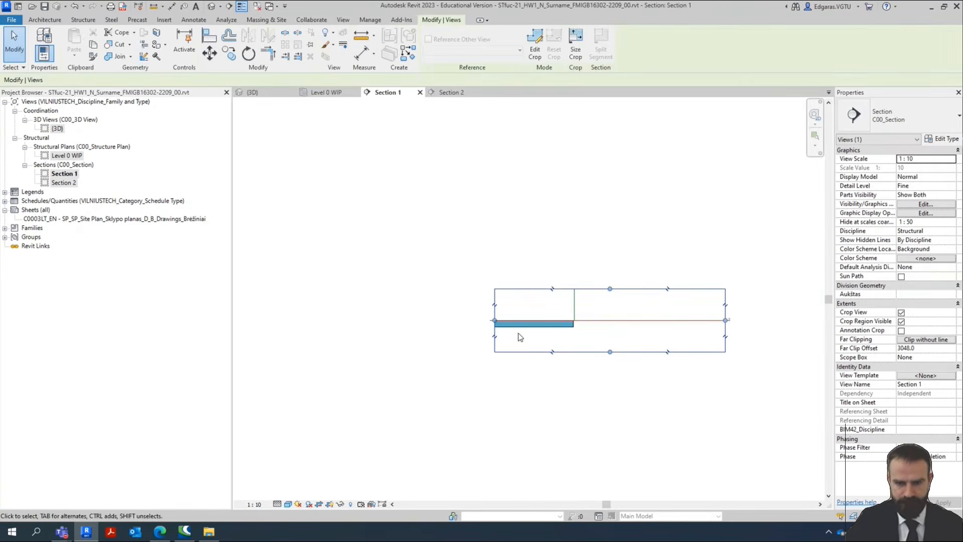
click(567, 412)
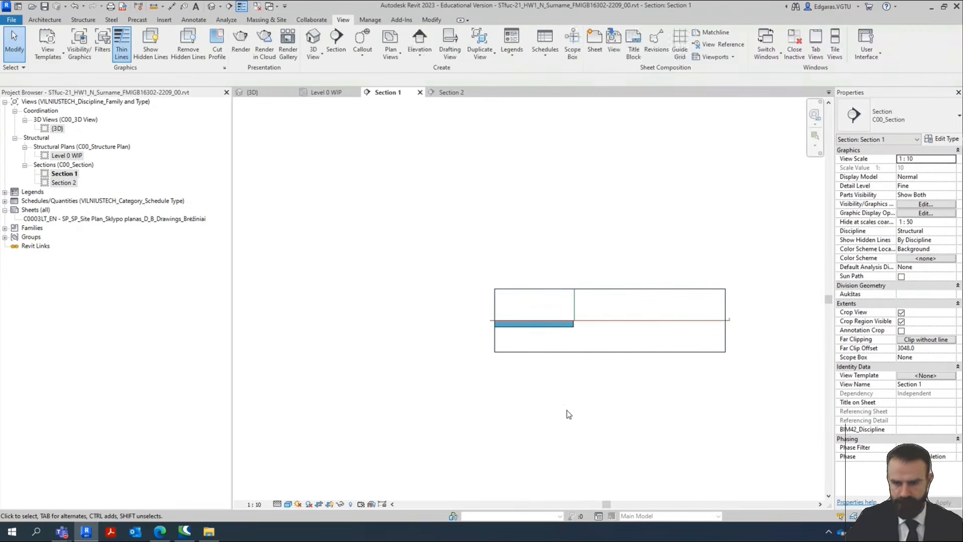
click(901, 321)
click(901, 313)
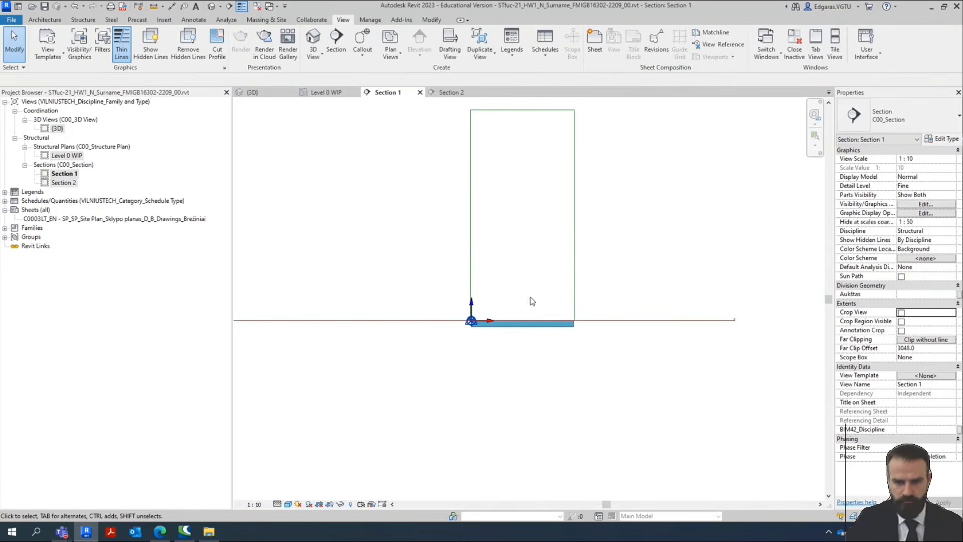
Resize the scope box vertically in Section 1 so it encloses the beam with a small margin above and below.
click(575, 290)
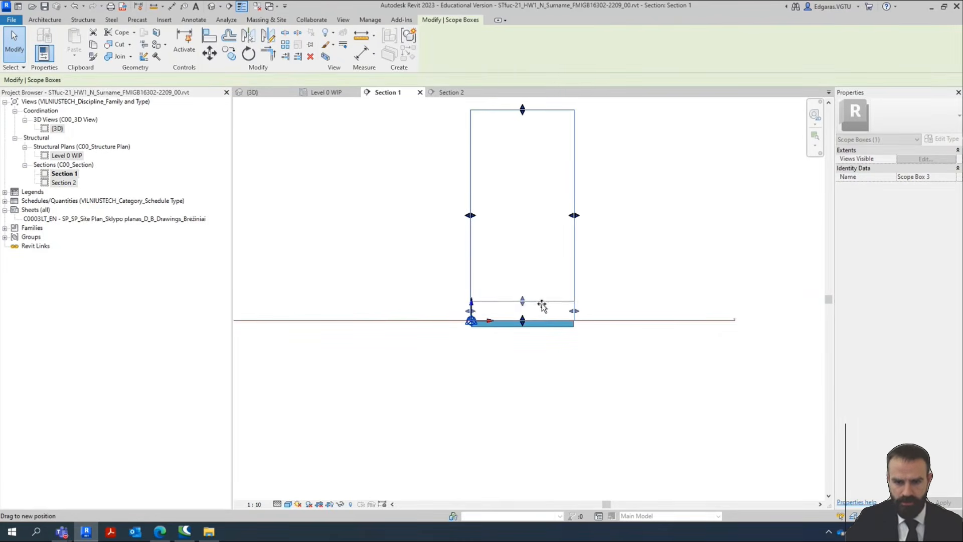
scroll(543, 313, up, 2)
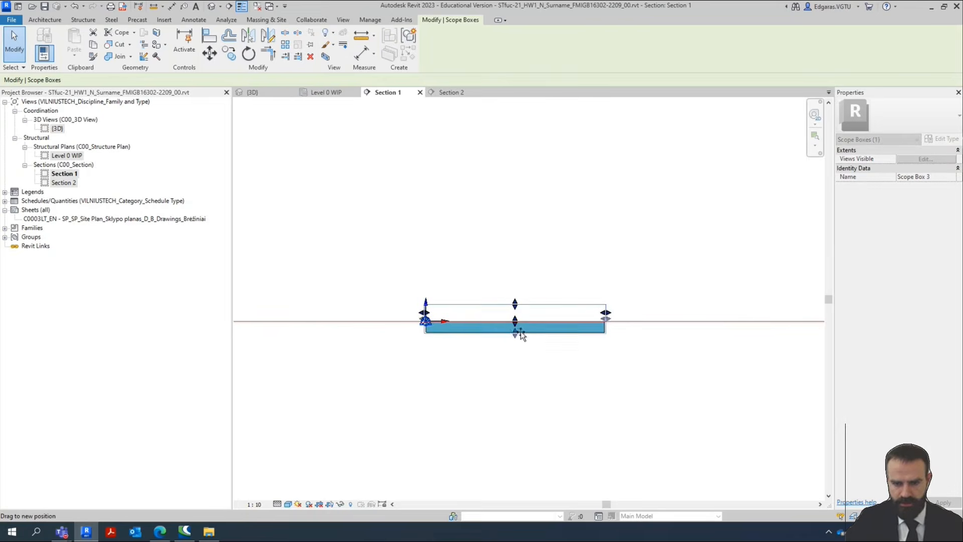
scroll(477, 321, up, 2)
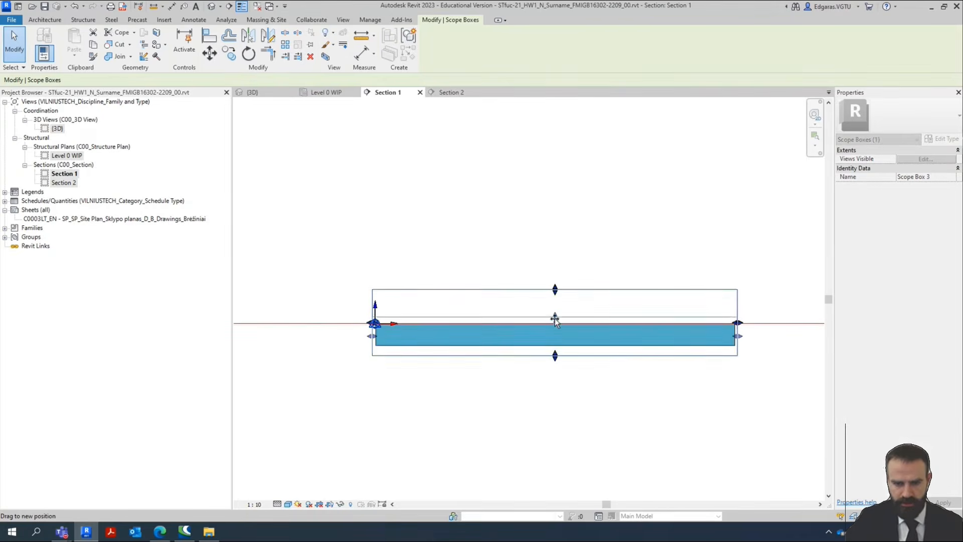
drag(555, 319, 555, 317)
click(584, 416)
scroll(471, 323, down, 4)
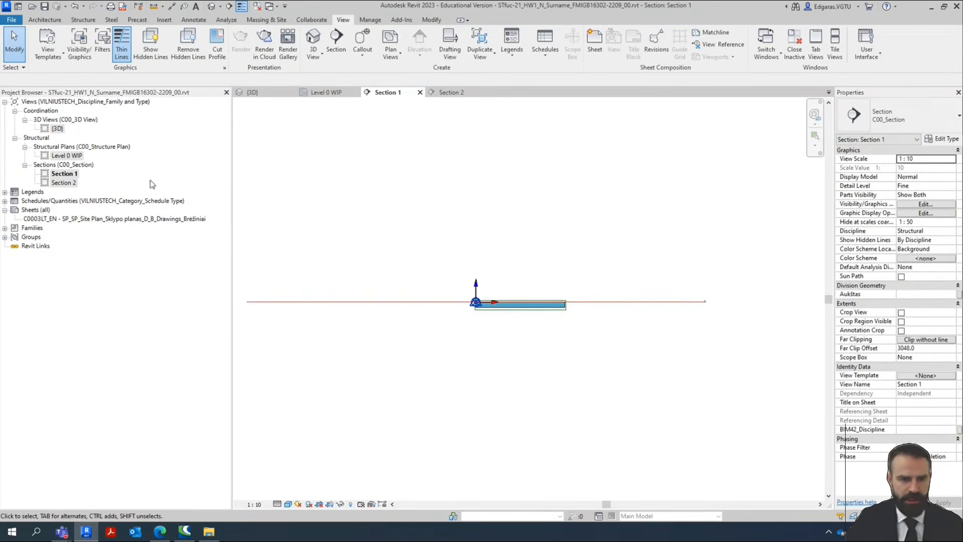
Select the Section 2, Section 1, Level 0 WIP and {3D} views together and assign Scope Box 3 to them.
click(64, 184)
ctrl+click(70, 174)
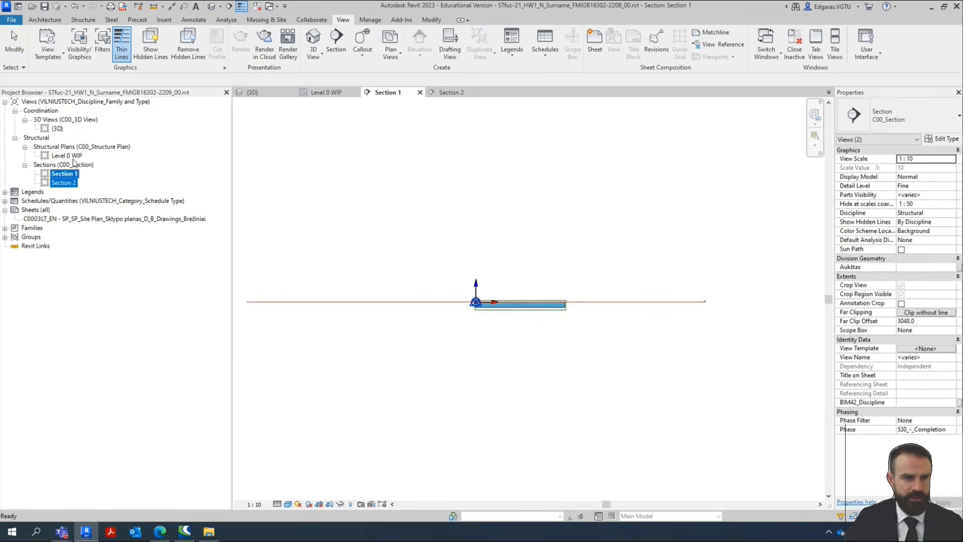
ctrl+click(75, 157)
ctrl+click(57, 129)
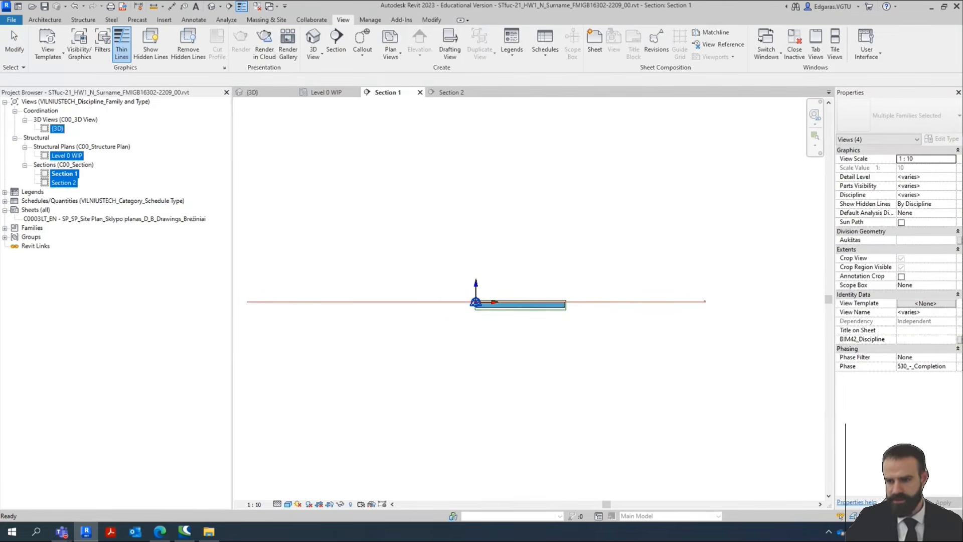
click(951, 286)
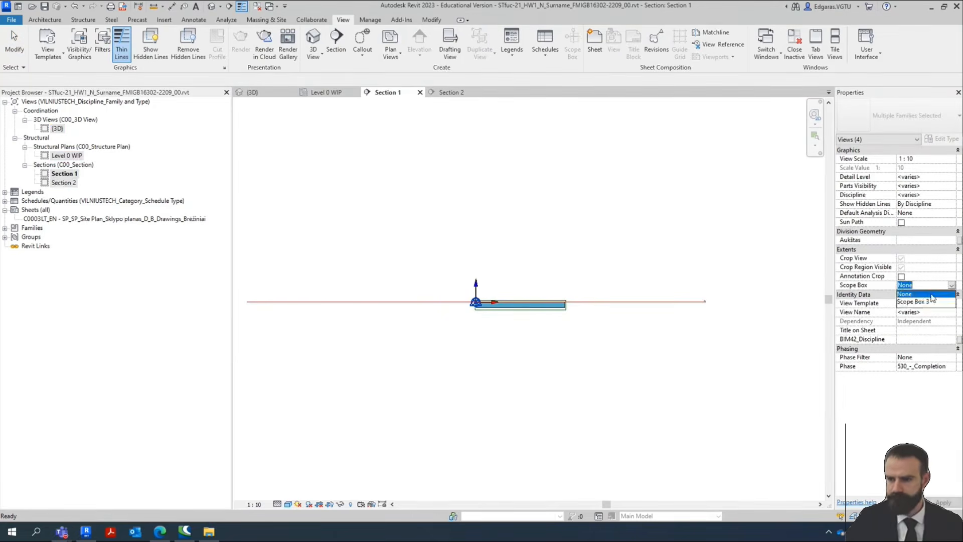
click(921, 302)
click(569, 362)
scroll(527, 346, up, 5)
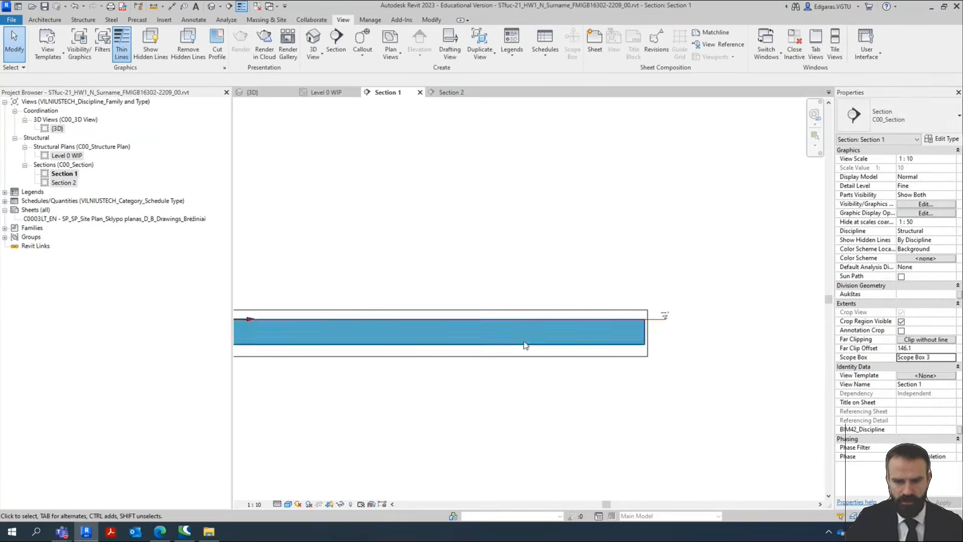
middle_drag(473, 365, 543, 370)
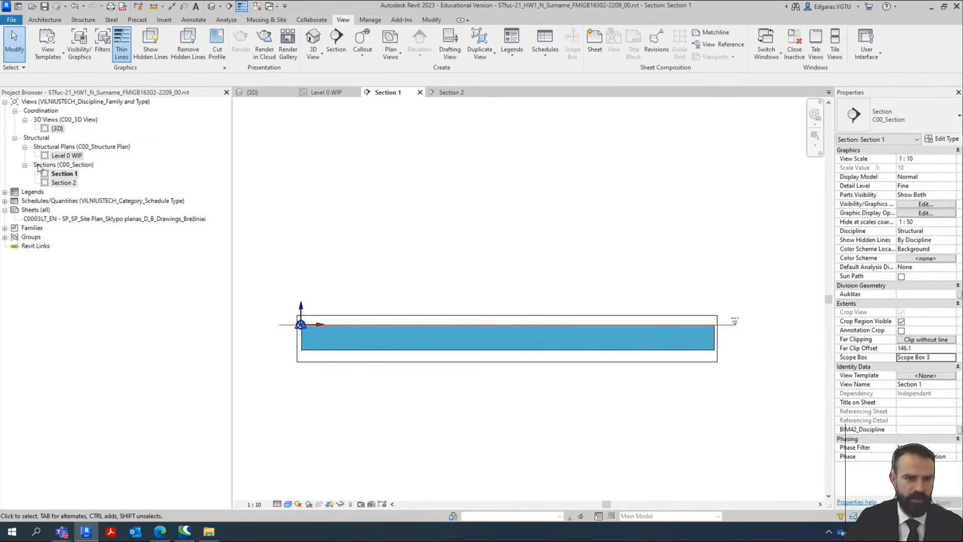
Check the newly cropped views and, in Section 2, extend grid 1-C so its bubble sits below the crop boundary.
double_click(65, 156)
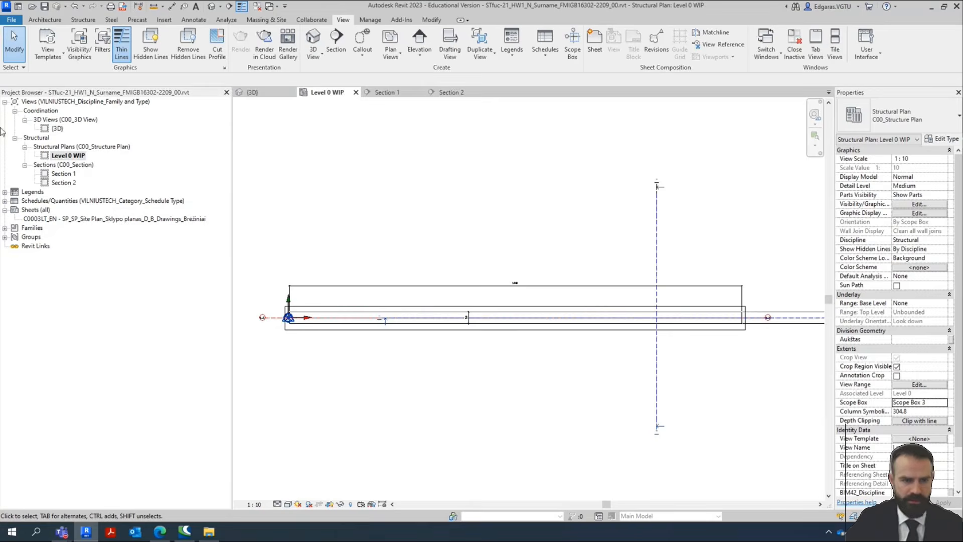
double_click(63, 174)
double_click(65, 183)
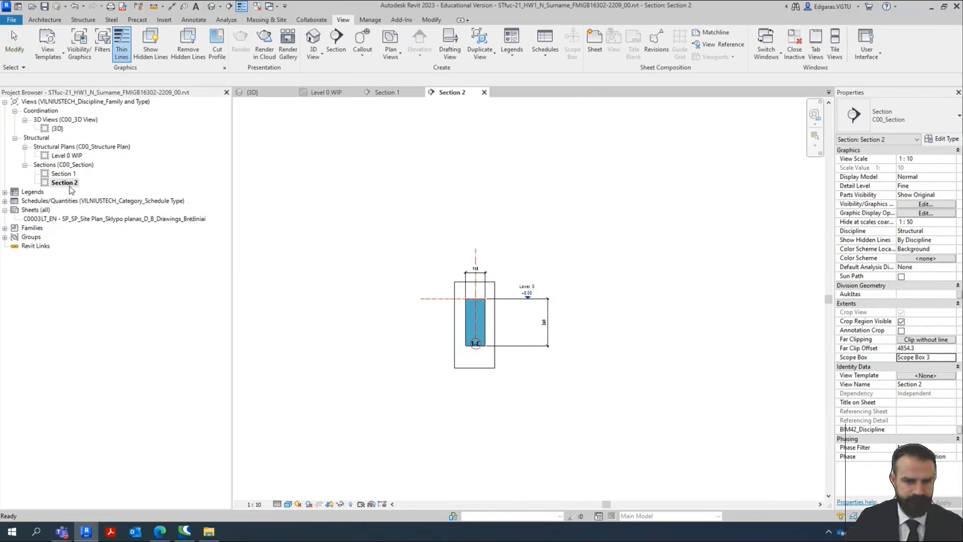
scroll(467, 389, up, 5)
click(467, 388)
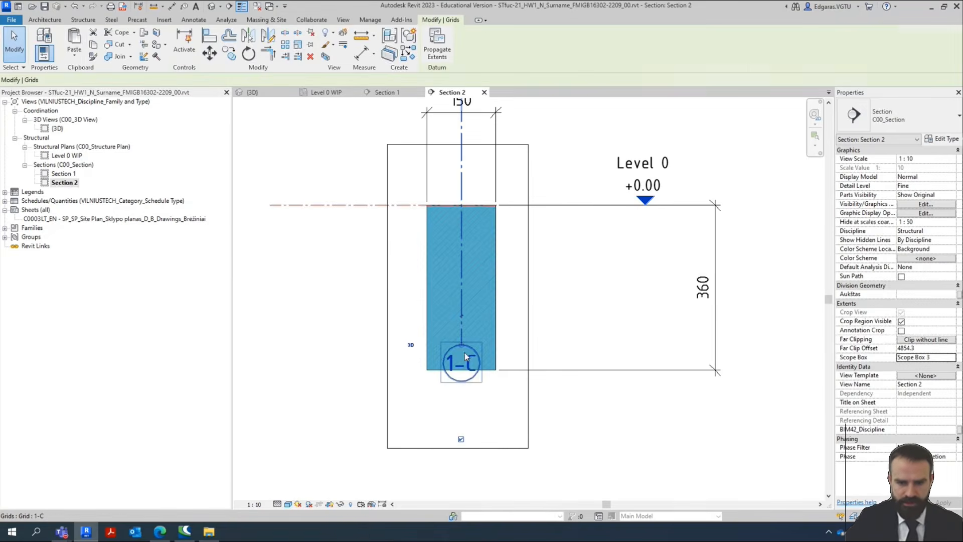
drag(459, 342, 462, 457)
click(679, 452)
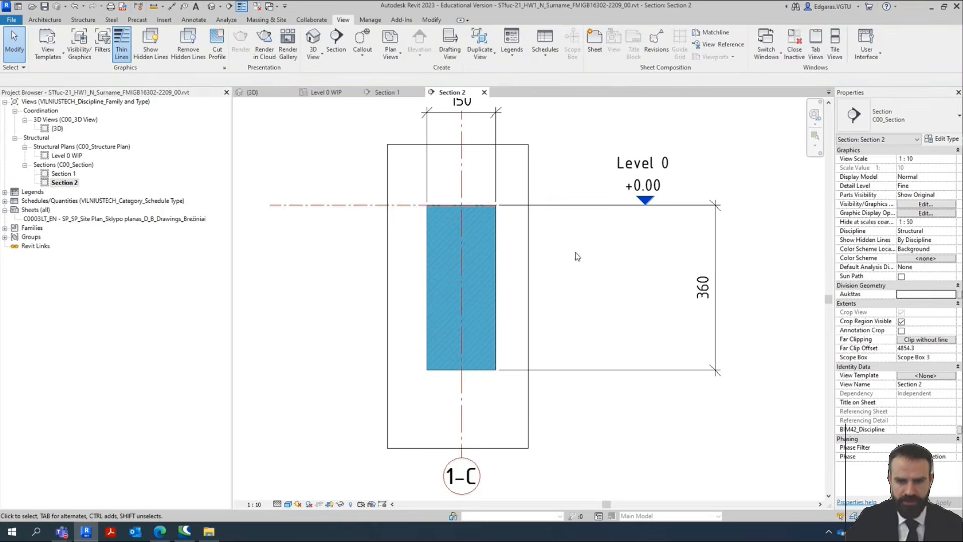
scroll(435, 168, up, 4)
scroll(416, 166, down, 3)
scroll(605, 368, up, 3)
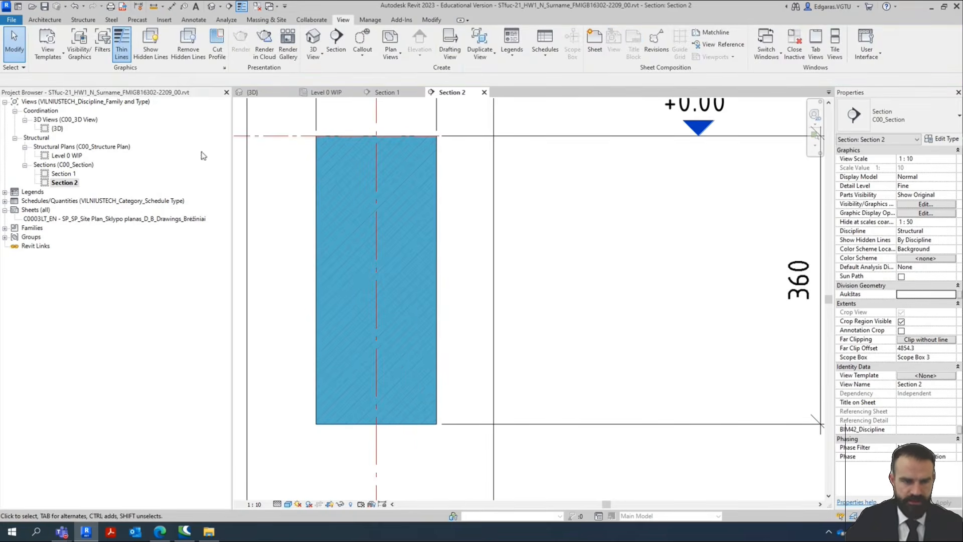
Open the Level 0 WIP plan and examine how Scope Box 3 crops the beam, its dimensions and the underlying sheet image.
double_click(68, 157)
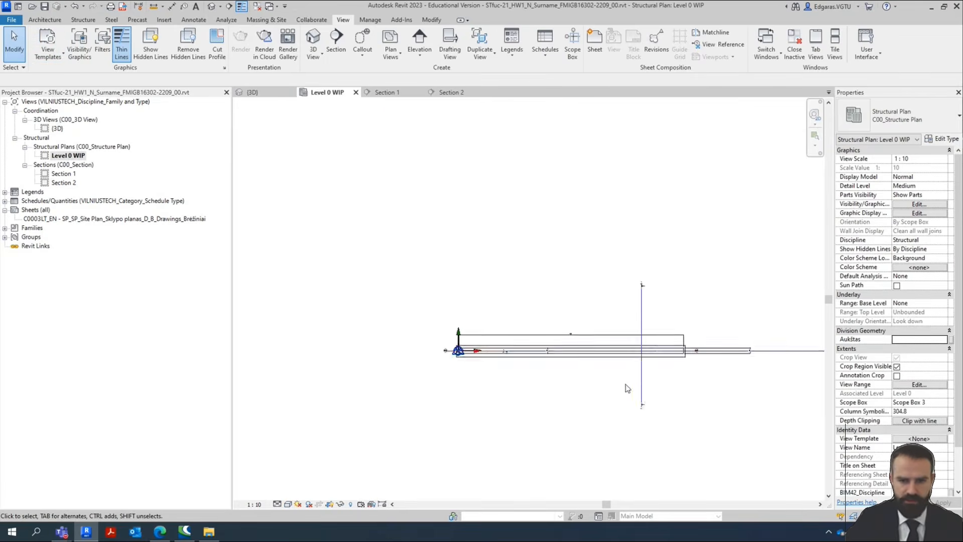
scroll(539, 349, up, 3)
scroll(352, 376, up, 5)
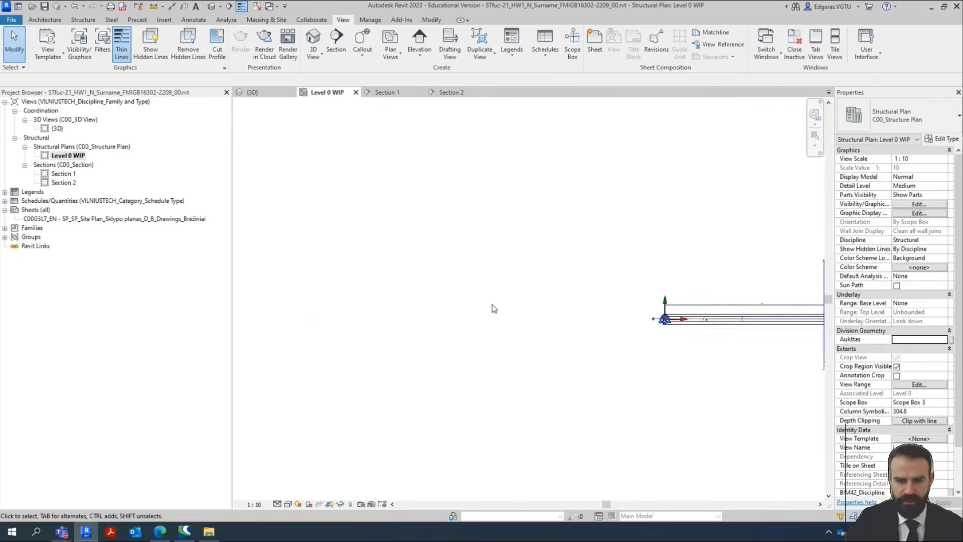
scroll(493, 307, down, 1)
scroll(611, 300, up, 3)
scroll(692, 302, up, 4)
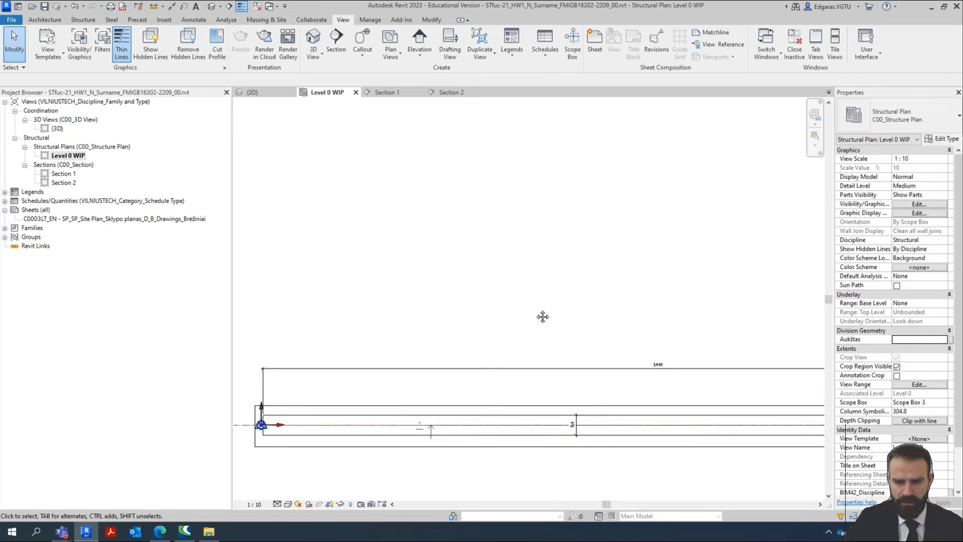
scroll(537, 314, down, 5)
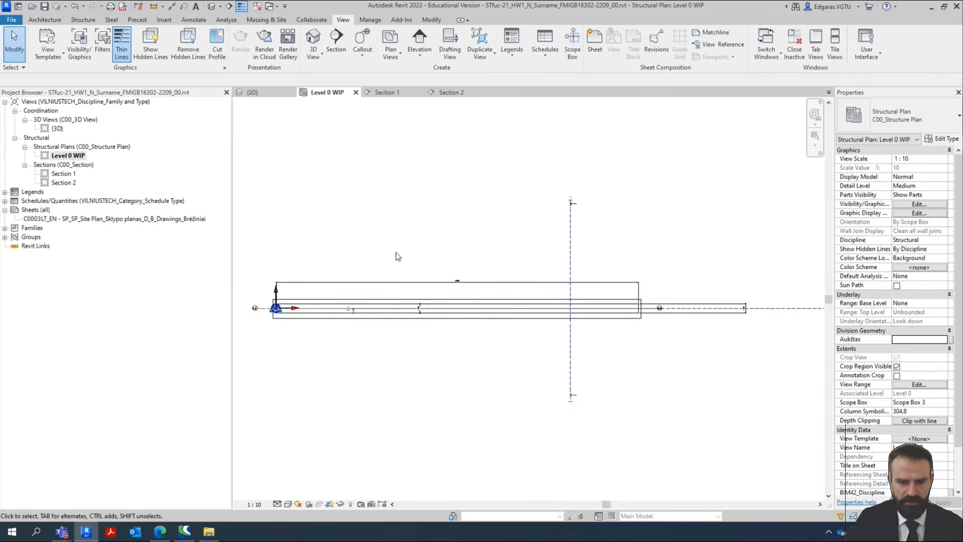
middle_drag(446, 308, 514, 383)
scroll(519, 377, down, 5)
scroll(540, 377, down, 4)
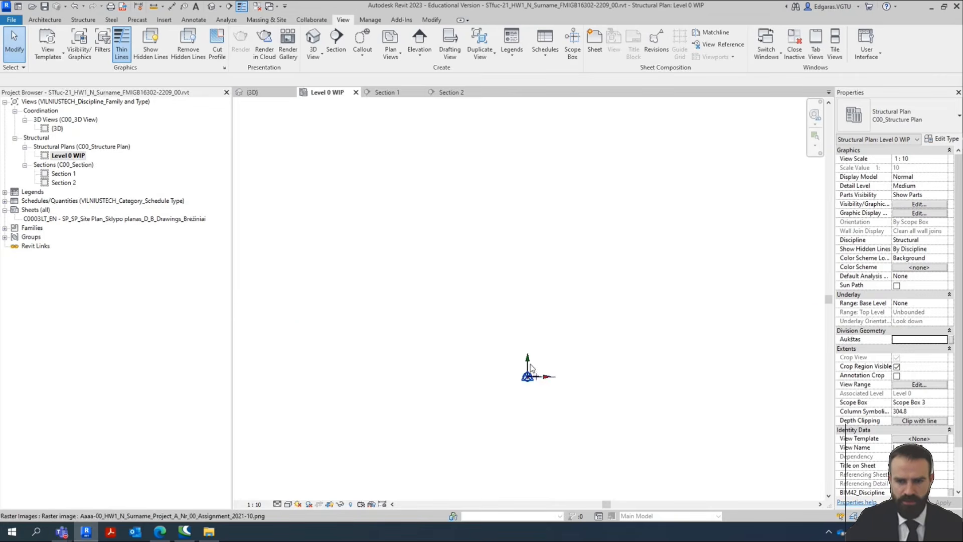
Select everything in Level 0 WIP, narrow the selection to the raster image to check its properties, and clear the selection.
drag(719, 449, 349, 261)
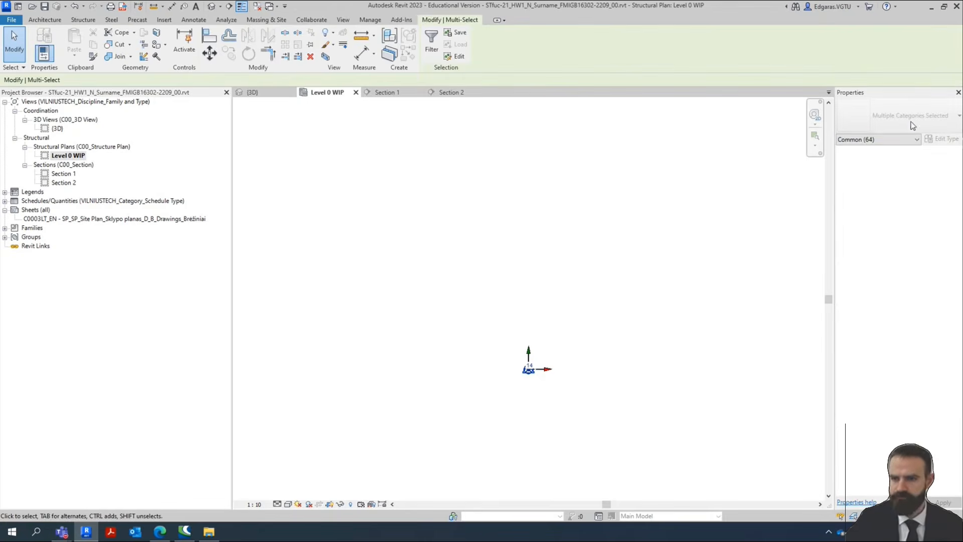
click(902, 140)
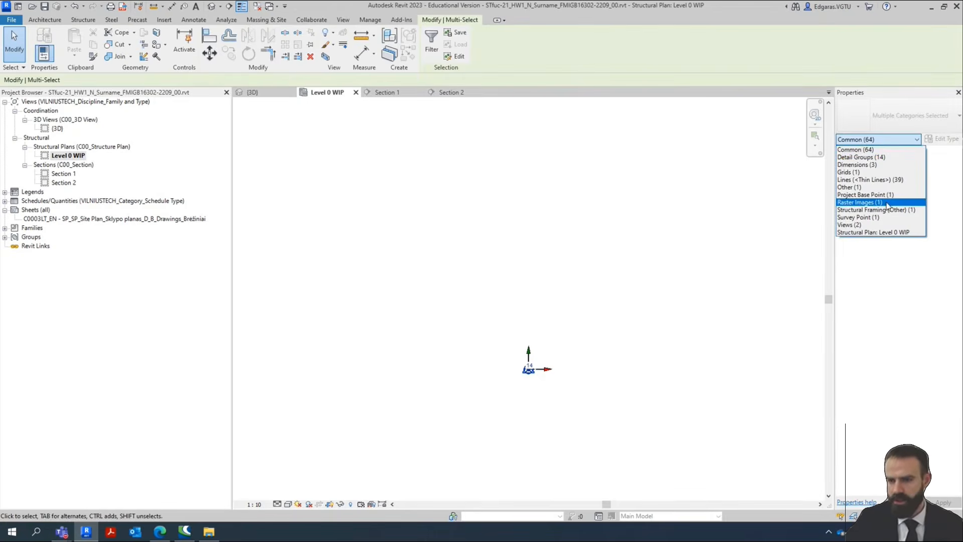
click(873, 202)
scroll(522, 387, up, 4)
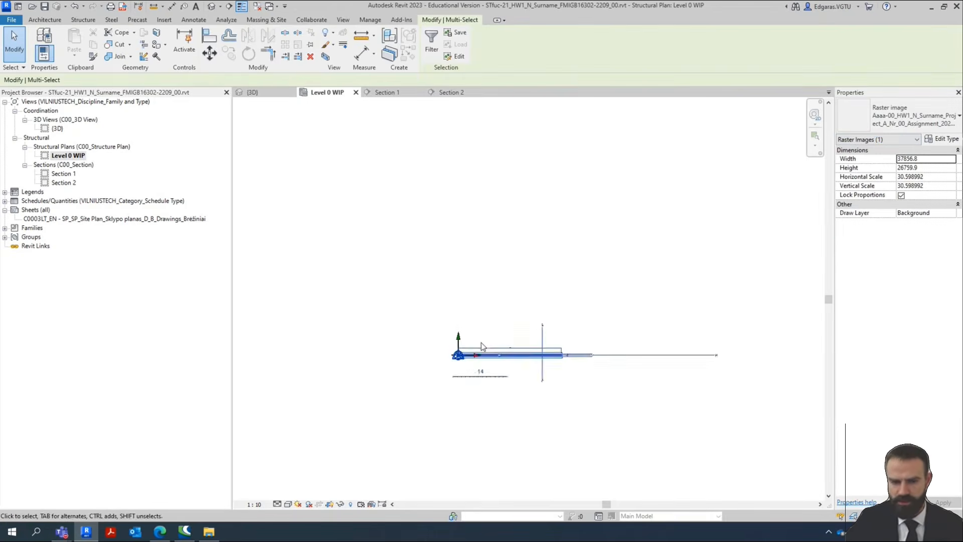
scroll(480, 343, up, 4)
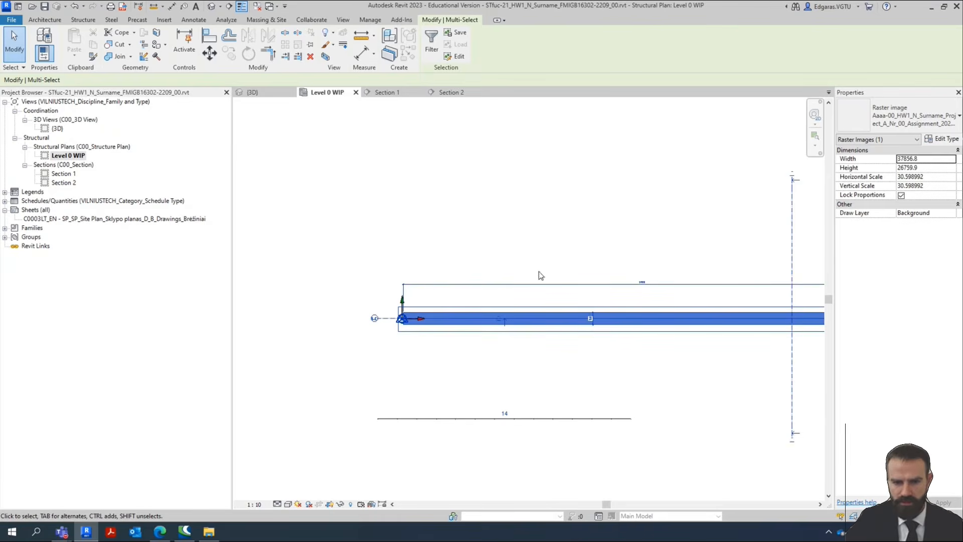
key(Escape)
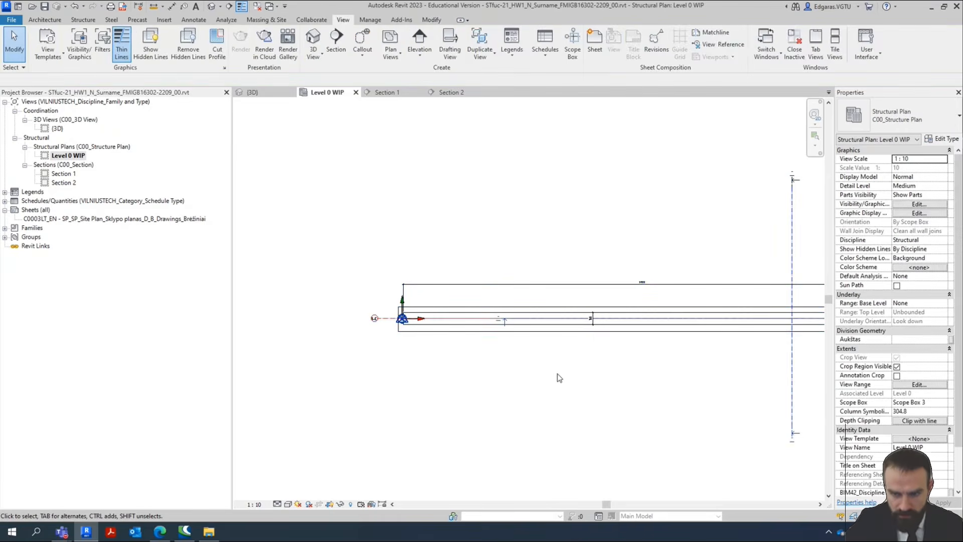
scroll(747, 225, down, 3)
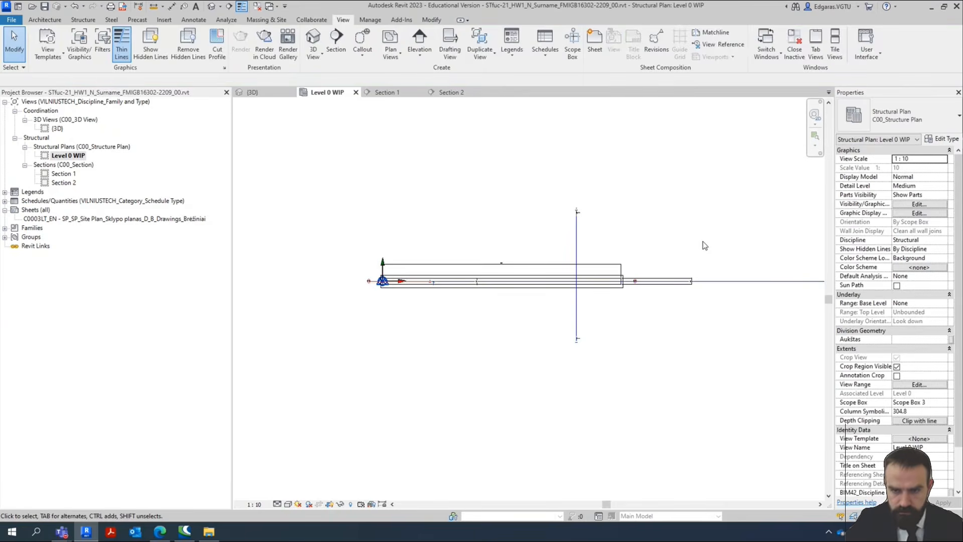
click(398, 150)
key(Escape)
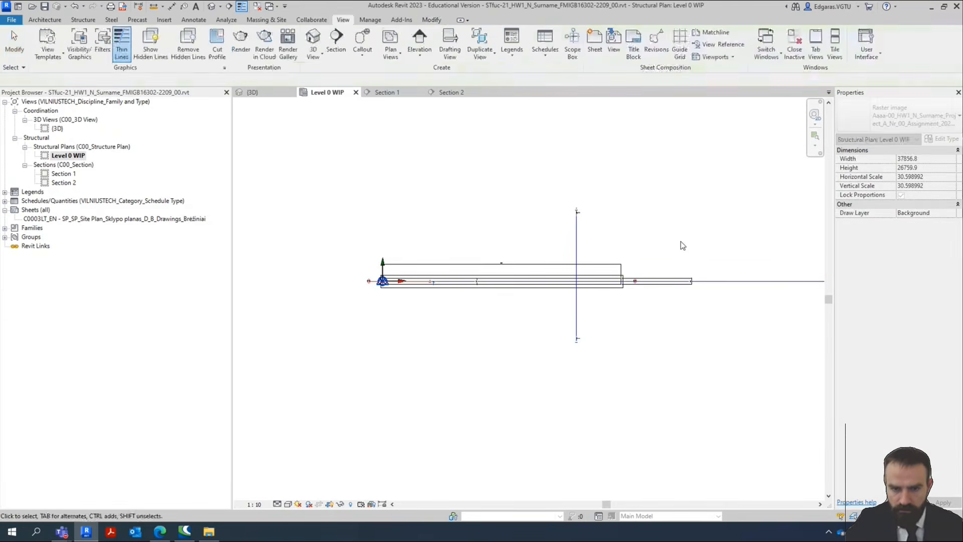
click(501, 378)
scroll(415, 295, up, 3)
key(Escape)
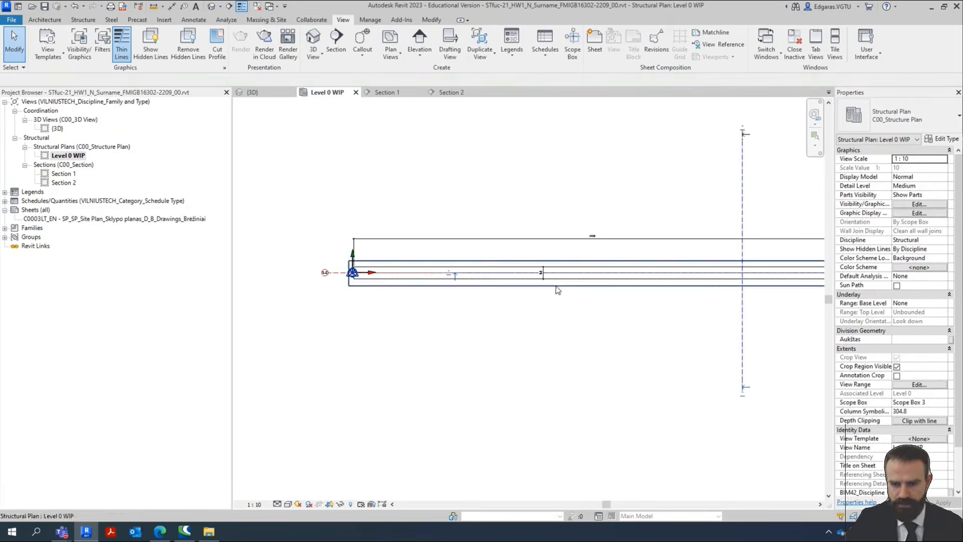
Set the Level 0 WIP scope box to None and turn off both Crop View and Crop Region Visible.
click(944, 403)
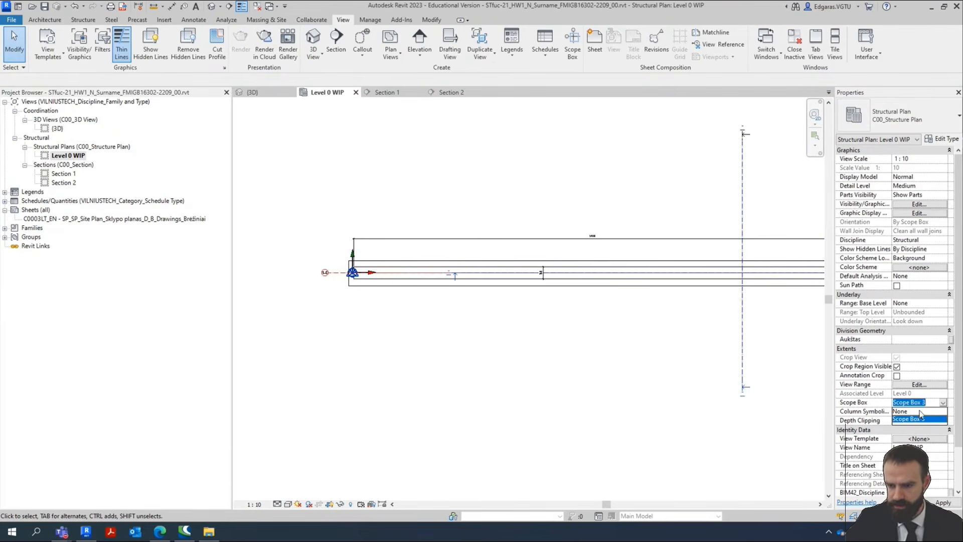
click(921, 403)
click(903, 365)
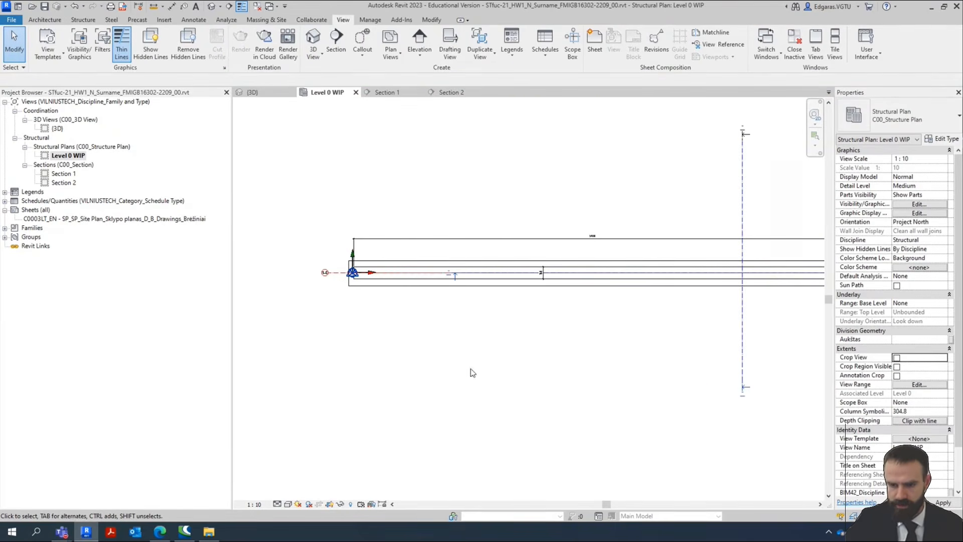
Examine Section A on the assignment image for the bar marks, diameters, stirrup shape and concrete cover dimensions.
scroll(464, 374, down, 3)
scroll(727, 301, up, 5)
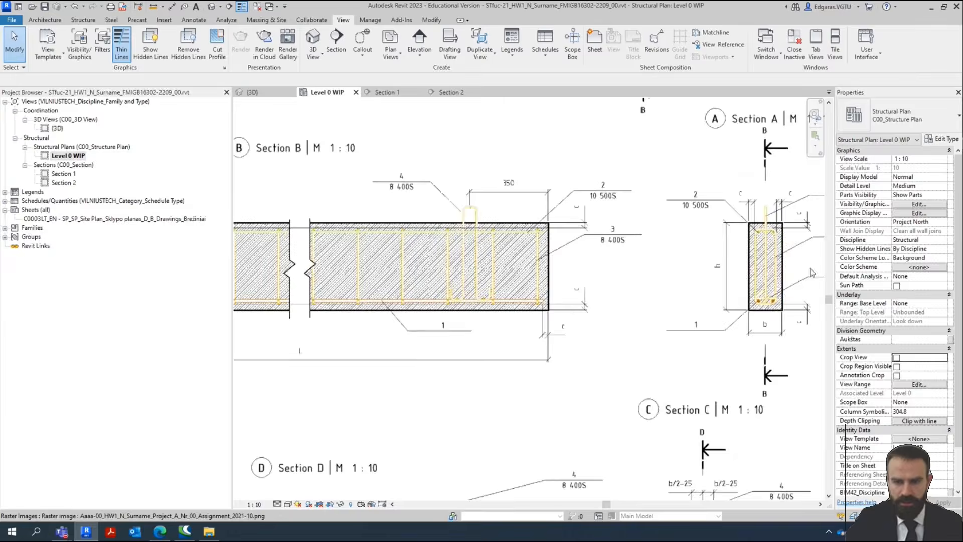
middle_drag(749, 314, 682, 304)
scroll(552, 296, up, 4)
middle_drag(552, 296, 385, 267)
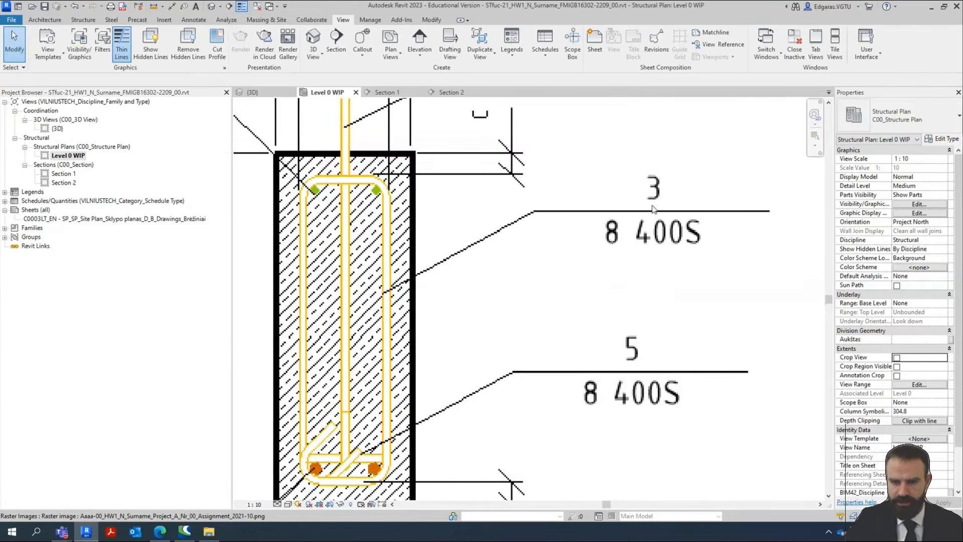
scroll(653, 209, up, 2)
middle_drag(653, 209, 593, 297)
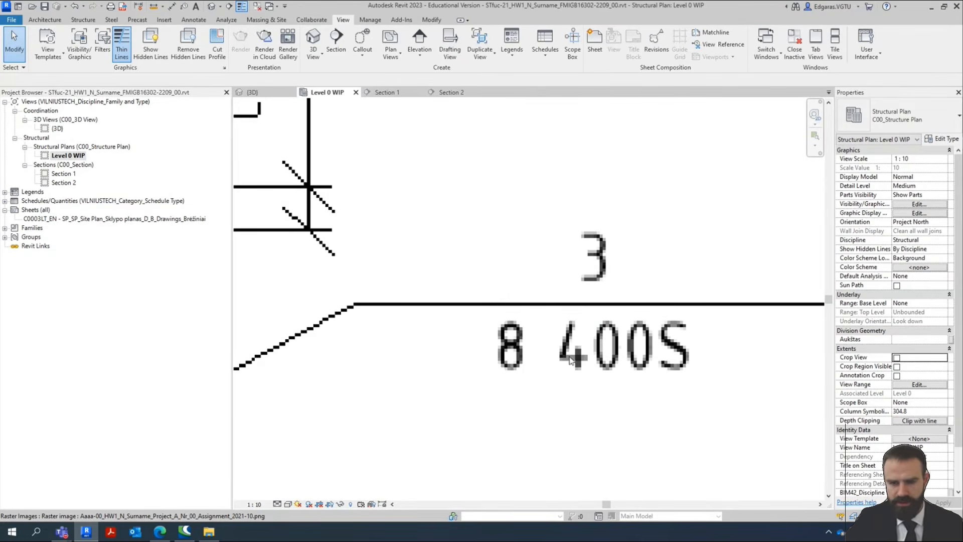
scroll(606, 270, down, 3)
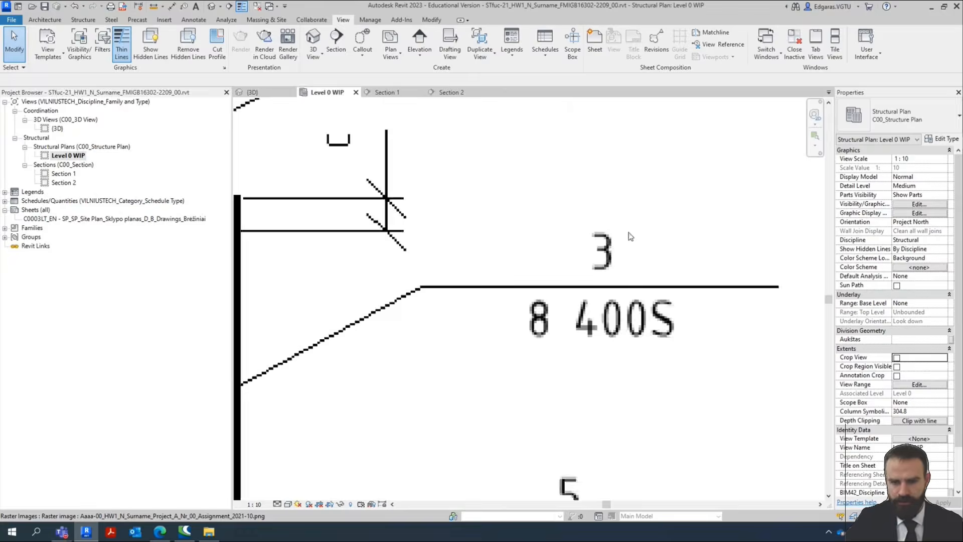
scroll(462, 408, up, 4)
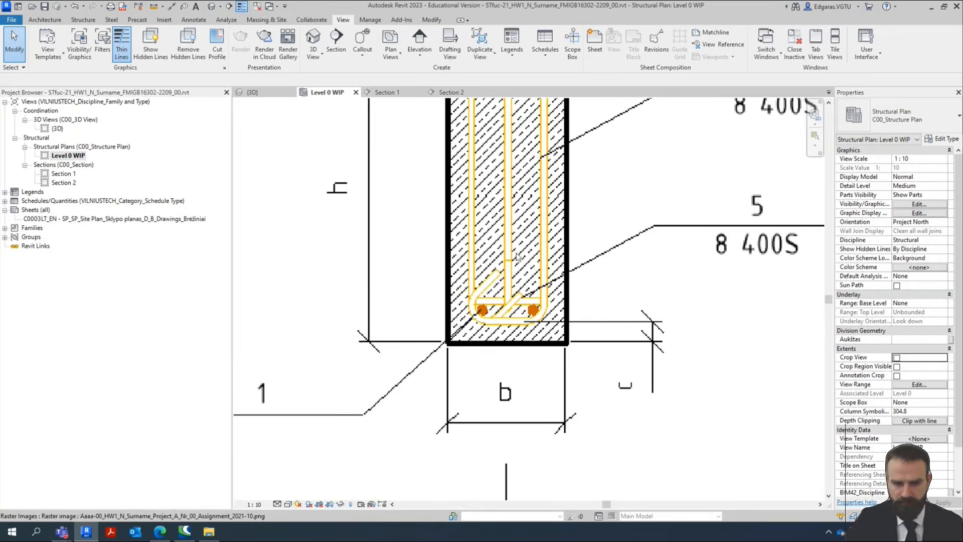
scroll(606, 324, up, 3)
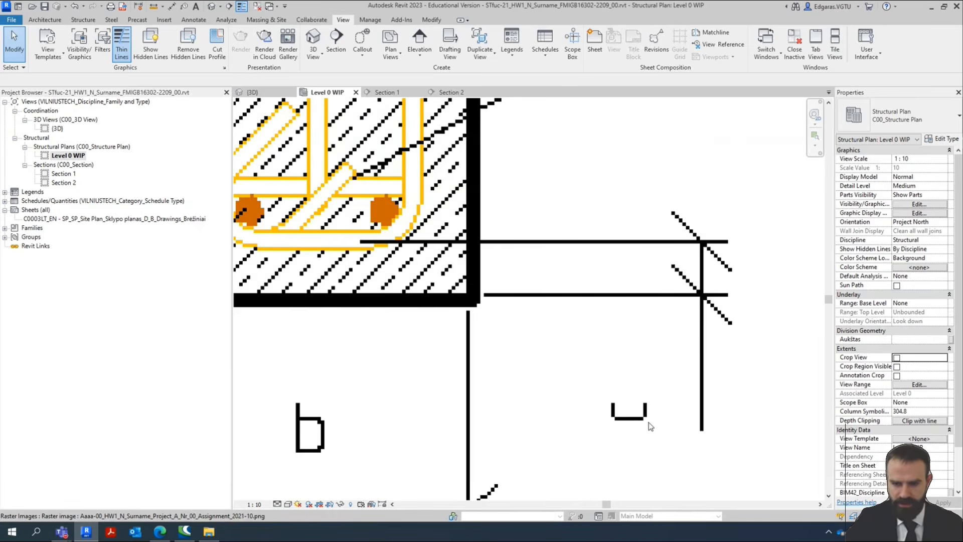
scroll(650, 426, down, 5)
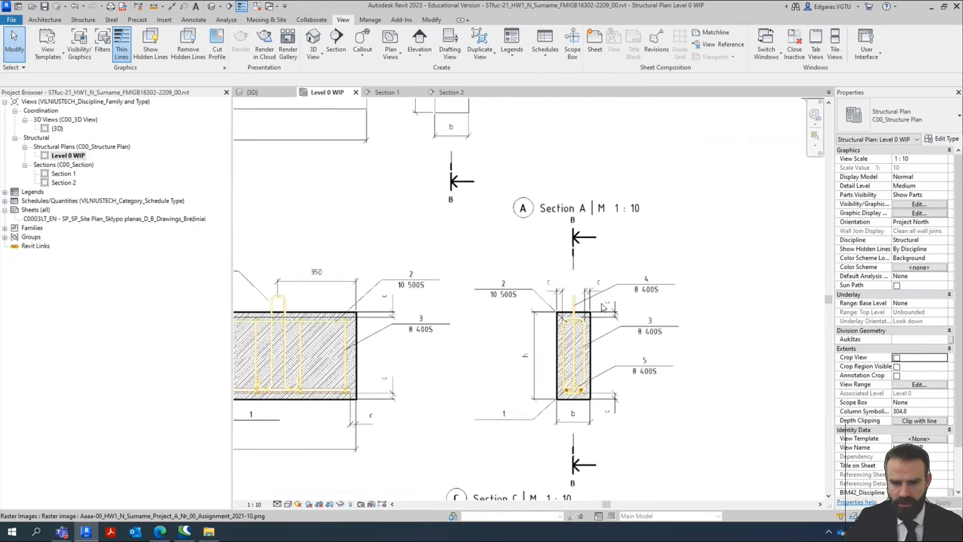
scroll(604, 307, down, 5)
middle_drag(534, 364, 632, 330)
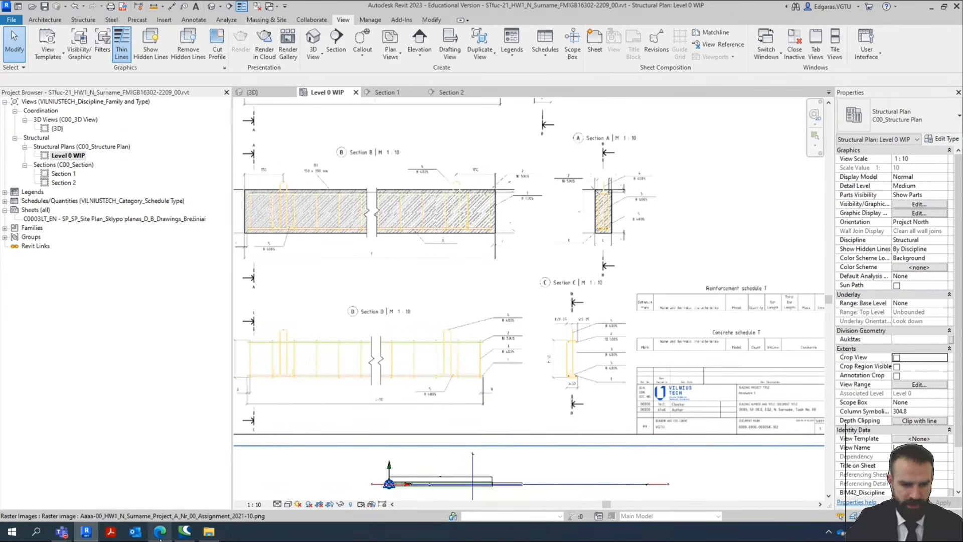
Switch to Teams, review the HW1 reinforced concrete assignment instructions and reference materials, and return to Revit.
mouse_move(59, 535)
click(70, 468)
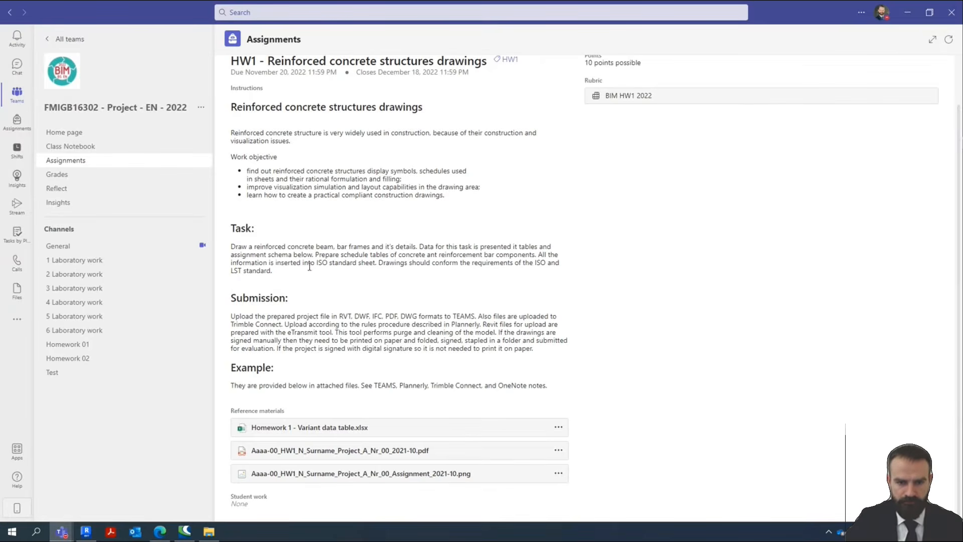
scroll(426, 182, up, 1)
scroll(428, 166, down, 2)
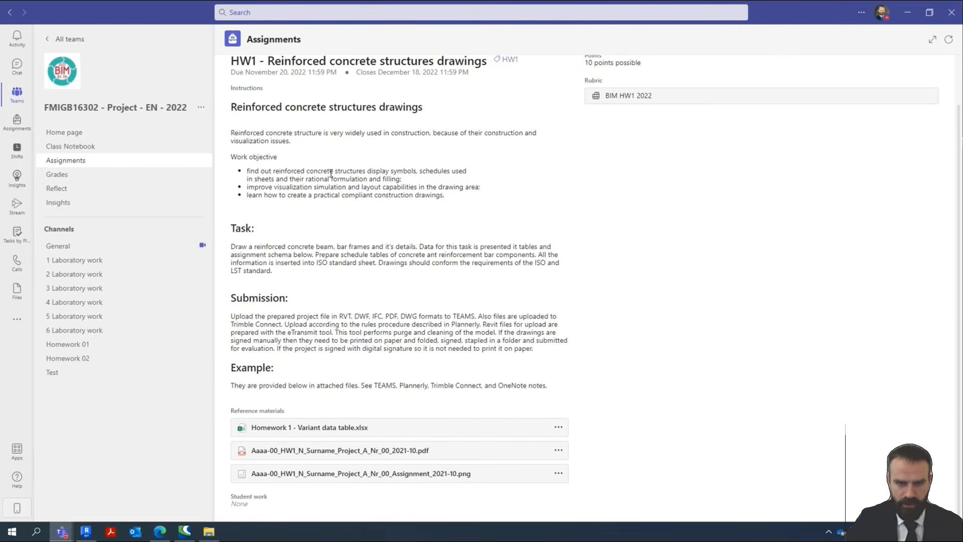
click(905, 13)
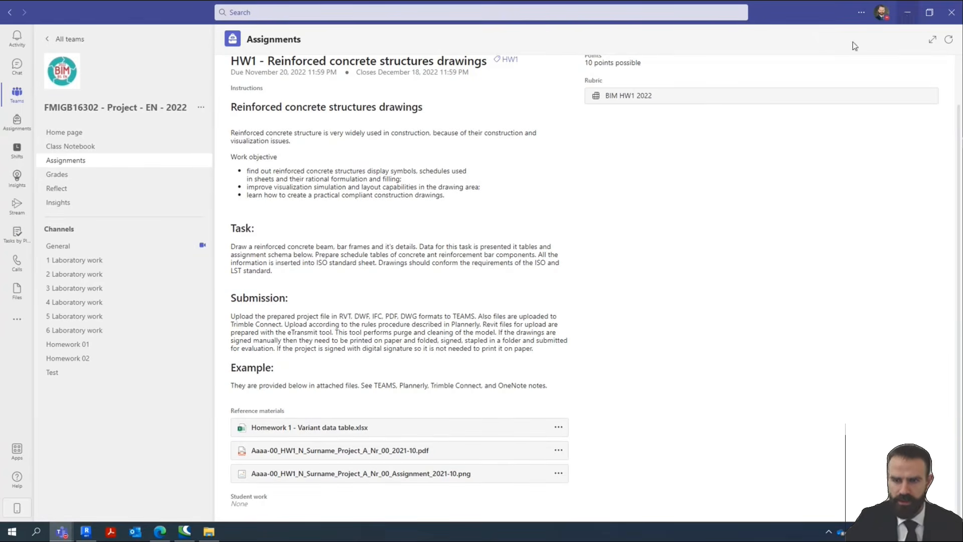
Study Sections C, B and D on the assignment image for bar positions, end cover and reinforcement cage dimensions.
middle_drag(535, 397, 498, 357)
scroll(527, 349, up, 4)
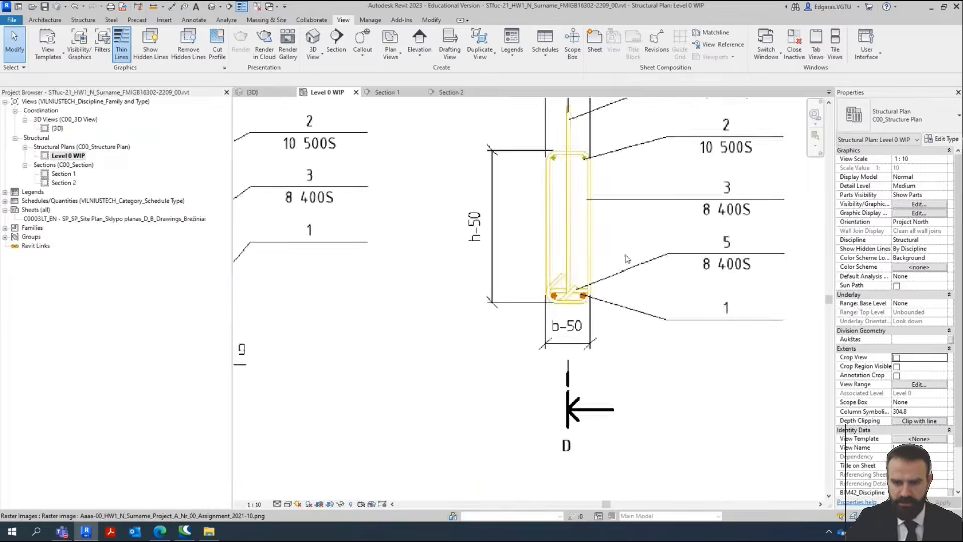
middle_drag(667, 133, 607, 406)
scroll(607, 407, down, 2)
middle_drag(633, 230, 432, 371)
scroll(357, 394, up, 3)
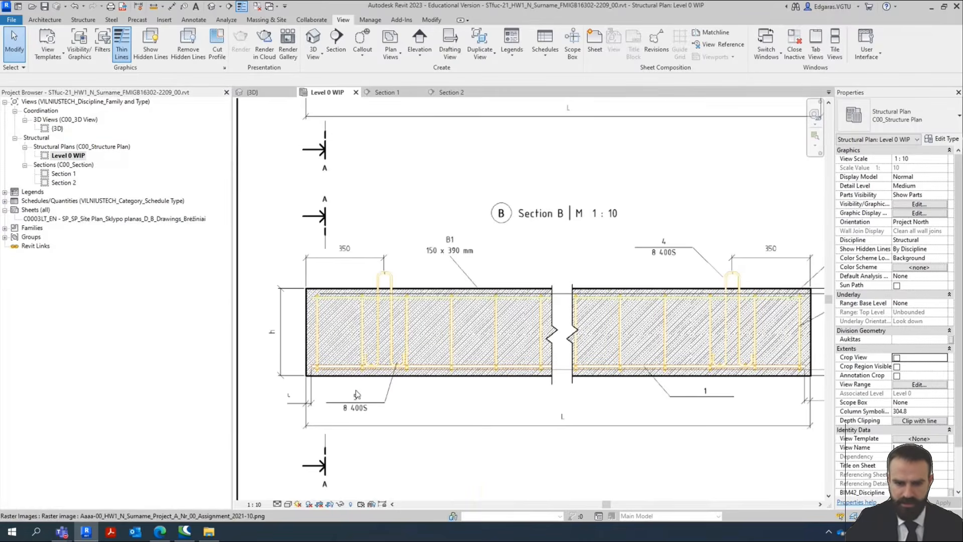
scroll(496, 400, down, 3)
scroll(510, 360, up, 5)
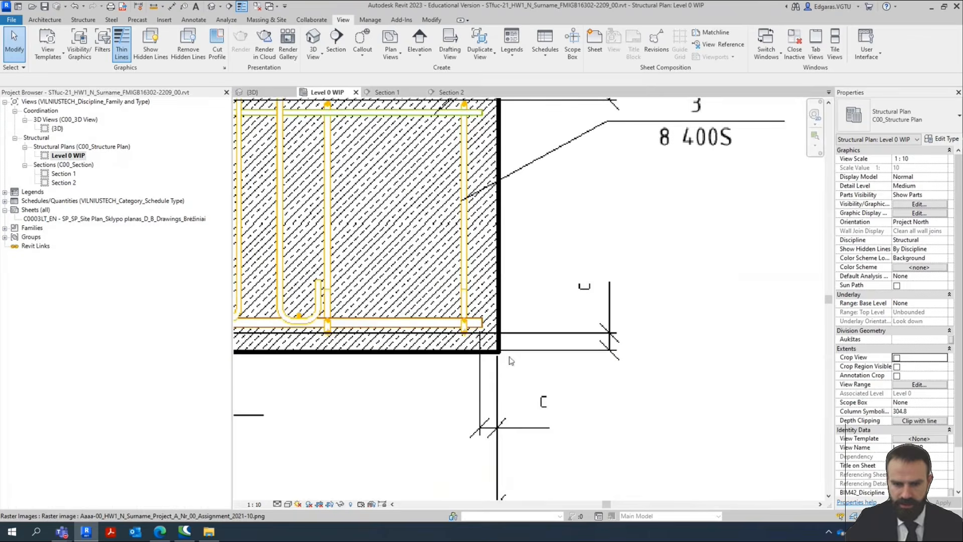
middle_drag(532, 346, 540, 406)
scroll(502, 279, down, 8)
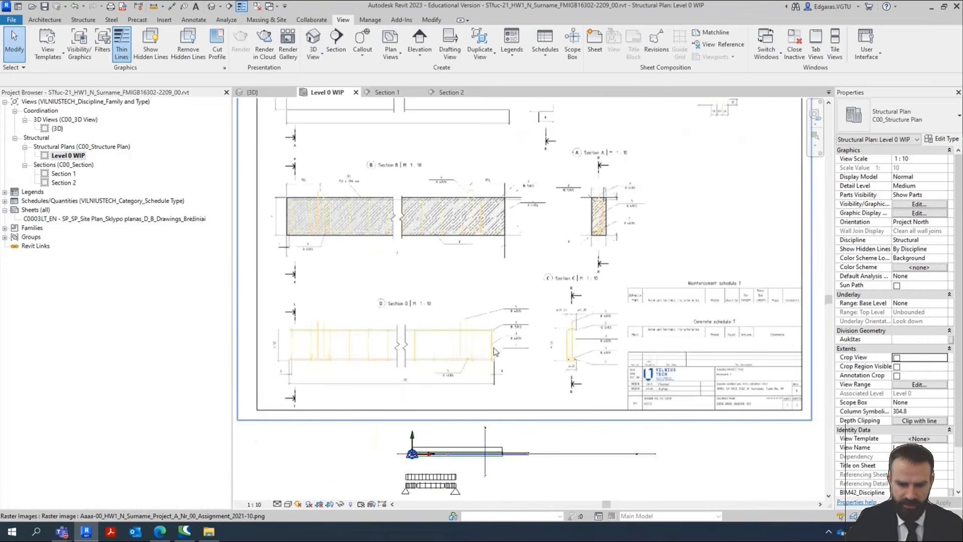
scroll(399, 468, up, 3)
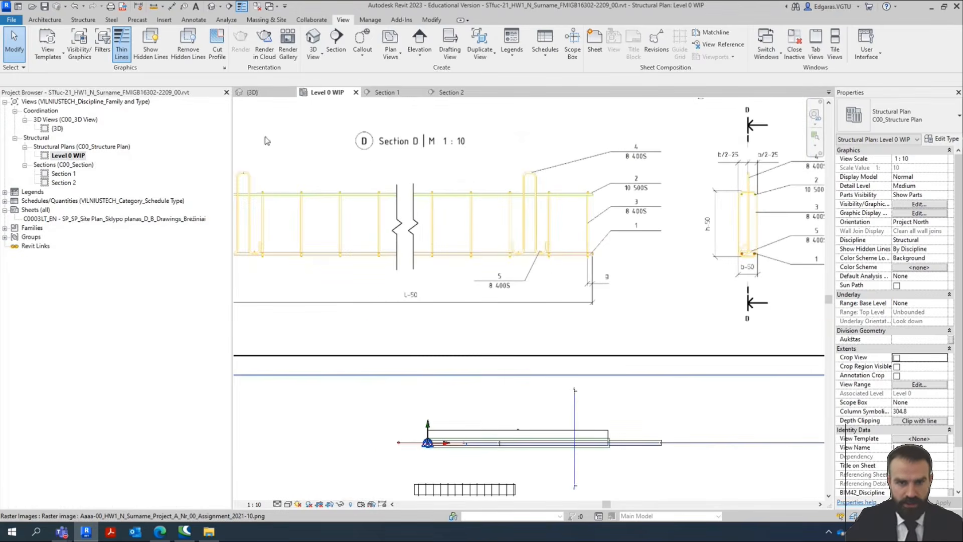
Switch to the Section 2 view and centre the beam's cross-section.
click(399, 93)
click(451, 92)
middle_drag(414, 351, 471, 351)
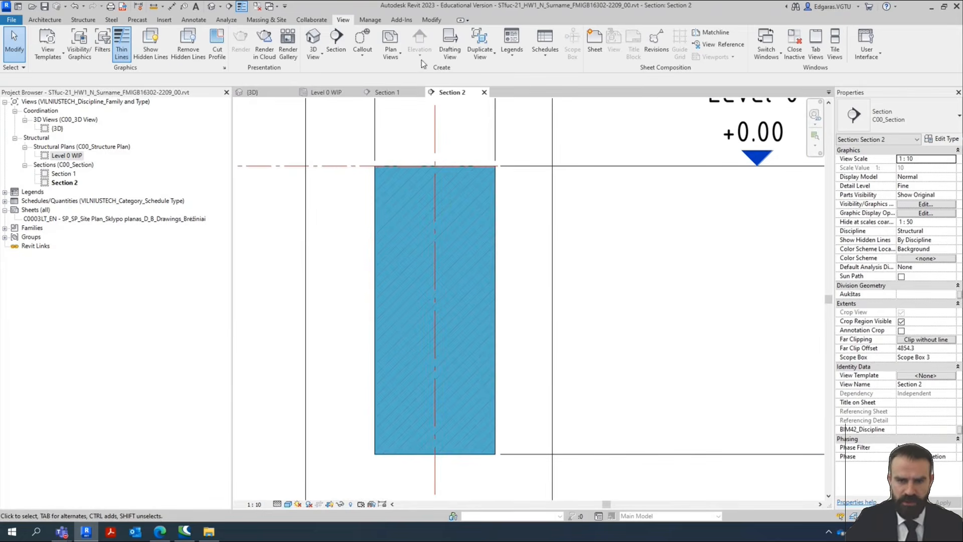
Try to place a stirrup in the Section 2 beam using rebar shape 63 and bar type VILNIUSTECH_Structural Rebar_Ø8_400S_Bar_v-1.
click(83, 20)
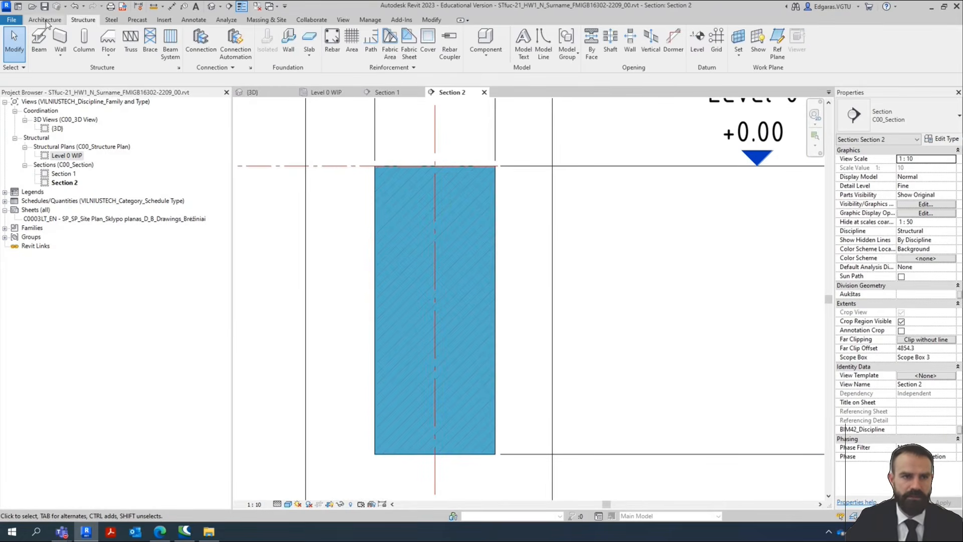
click(334, 55)
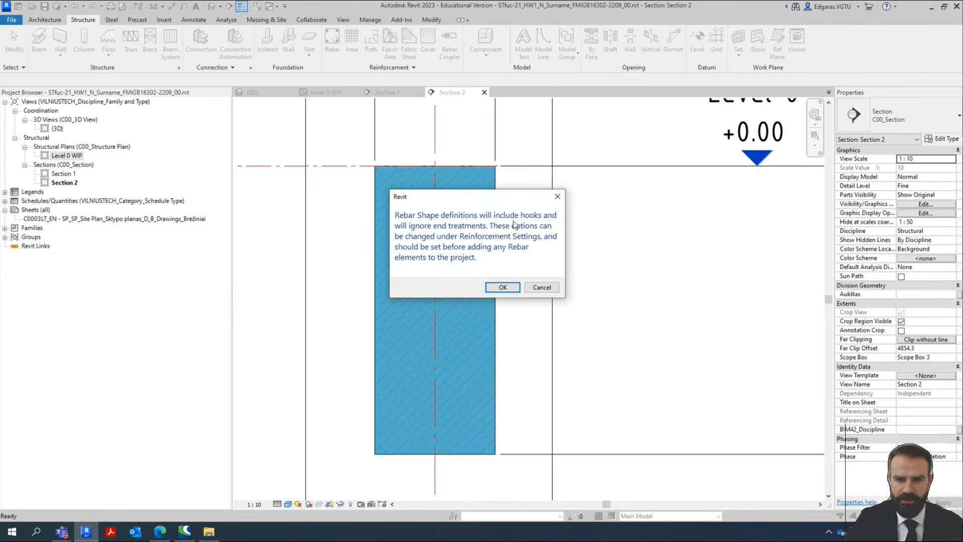
click(503, 287)
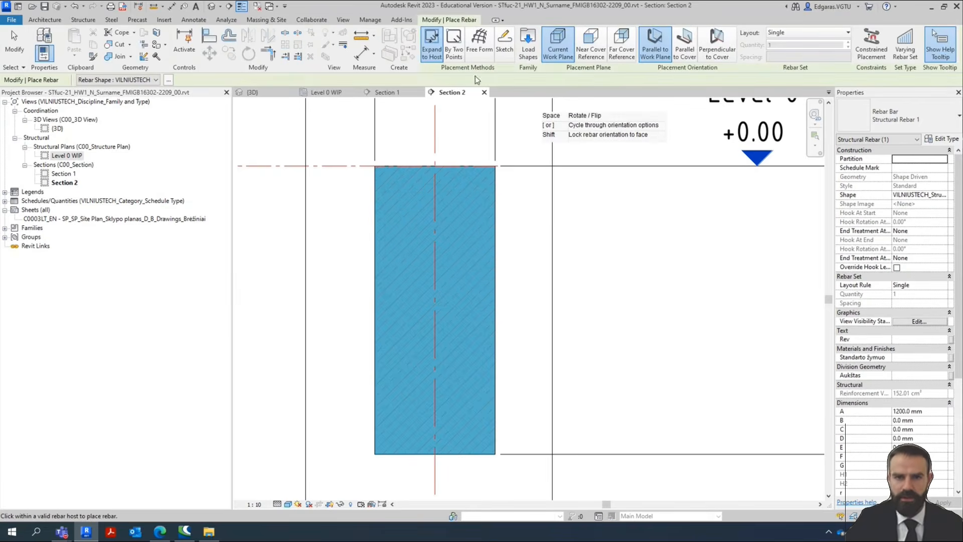
click(168, 80)
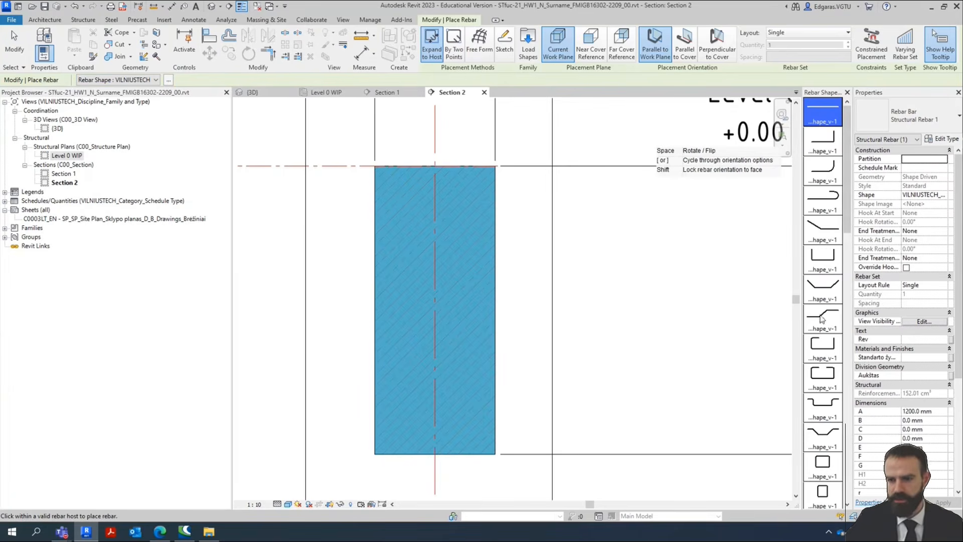
scroll(822, 441, down, 2)
scroll(828, 441, down, 1)
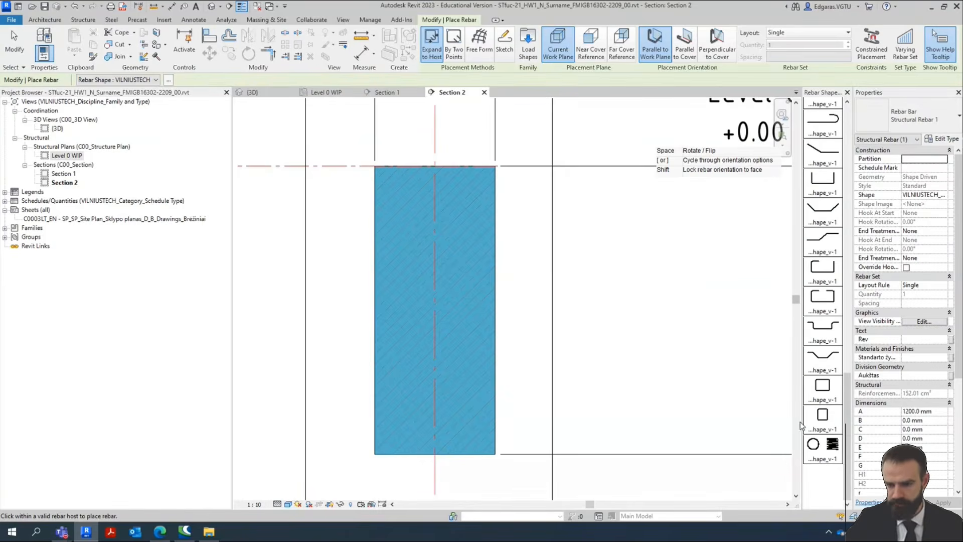
drag(801, 422, 704, 422)
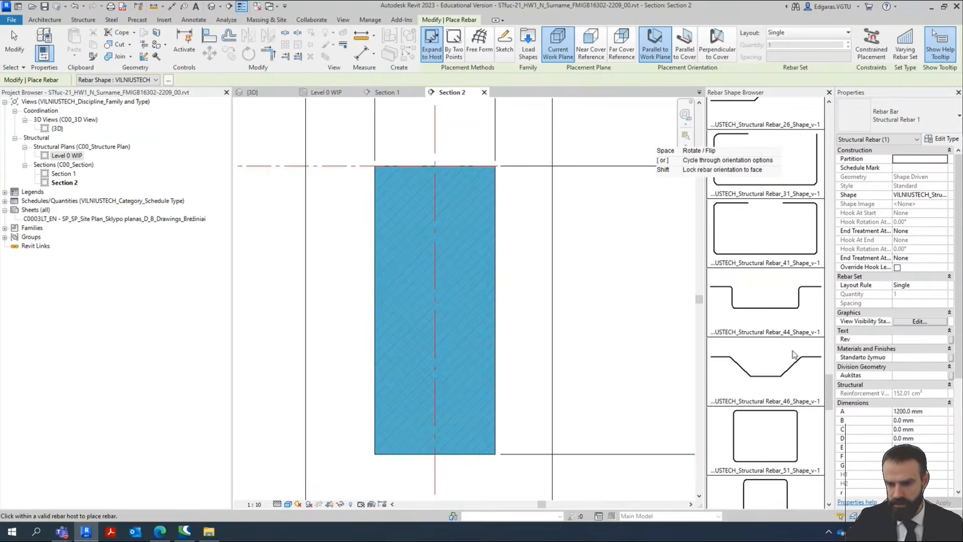
drag(830, 392, 843, 486)
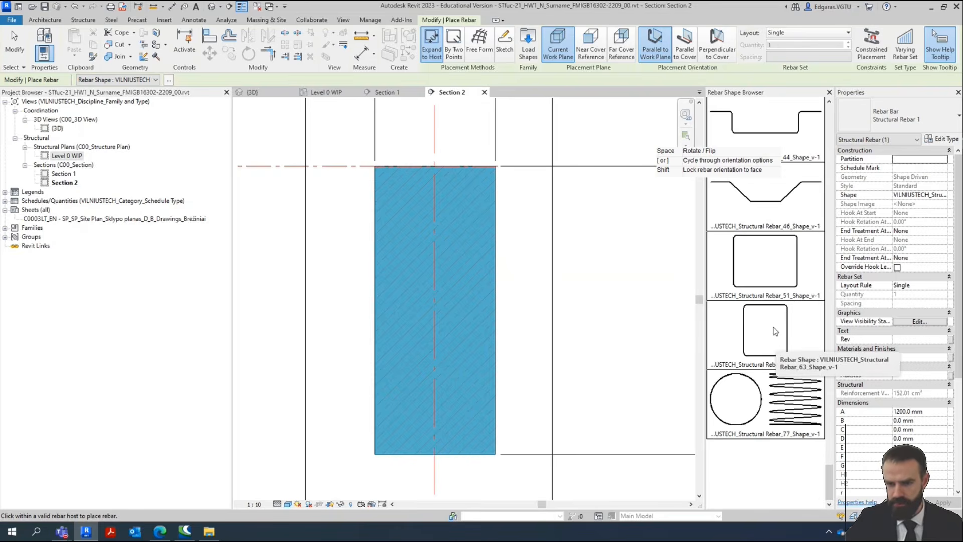
click(776, 331)
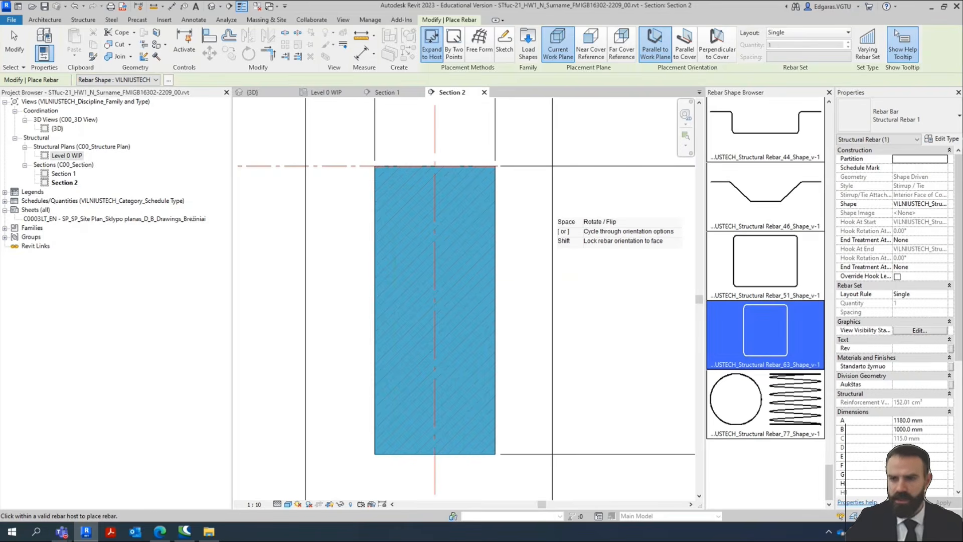
click(929, 125)
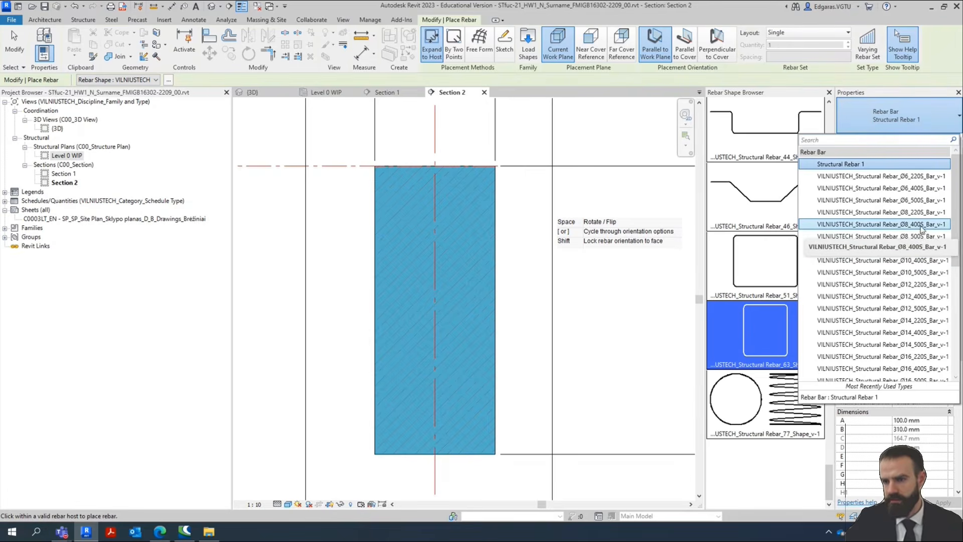
click(922, 225)
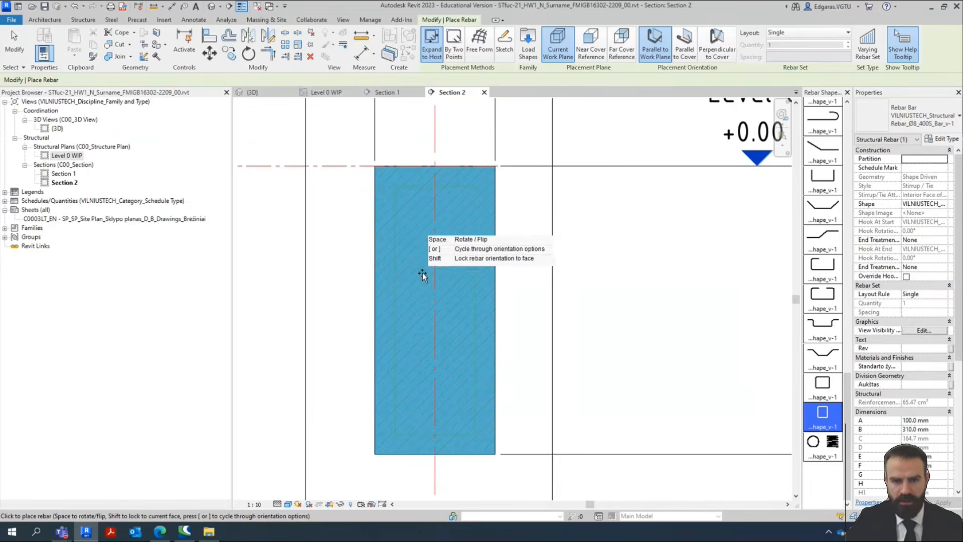
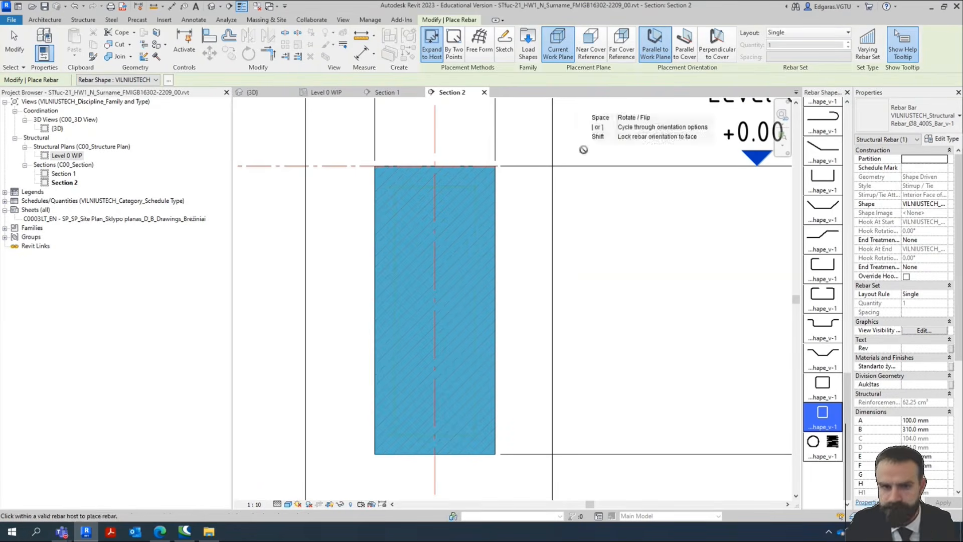
key(Escape)
key(Escape)
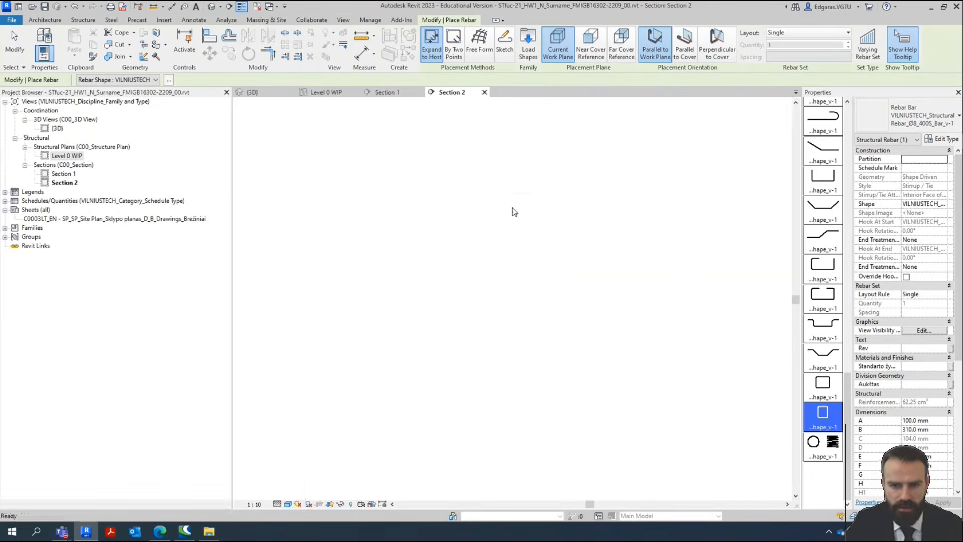
Make all model categories and their subcategories visible in Section 2's visibility/graphic overrides.
key(v)
key(v)
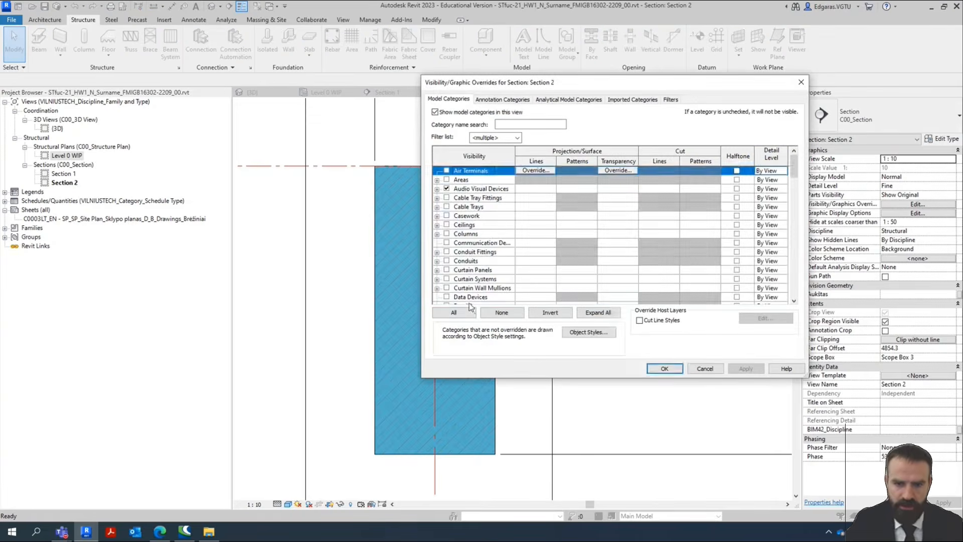
click(598, 312)
click(440, 315)
click(446, 288)
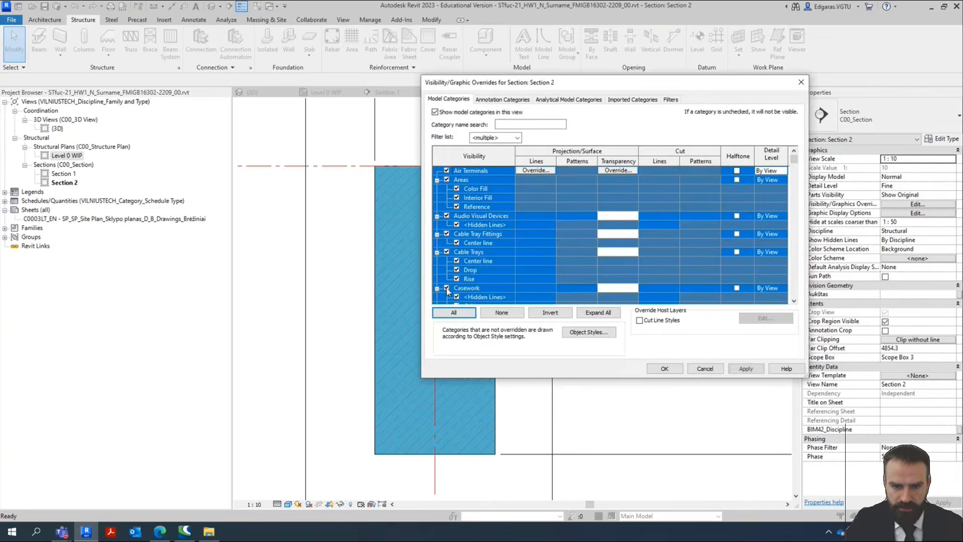
click(746, 369)
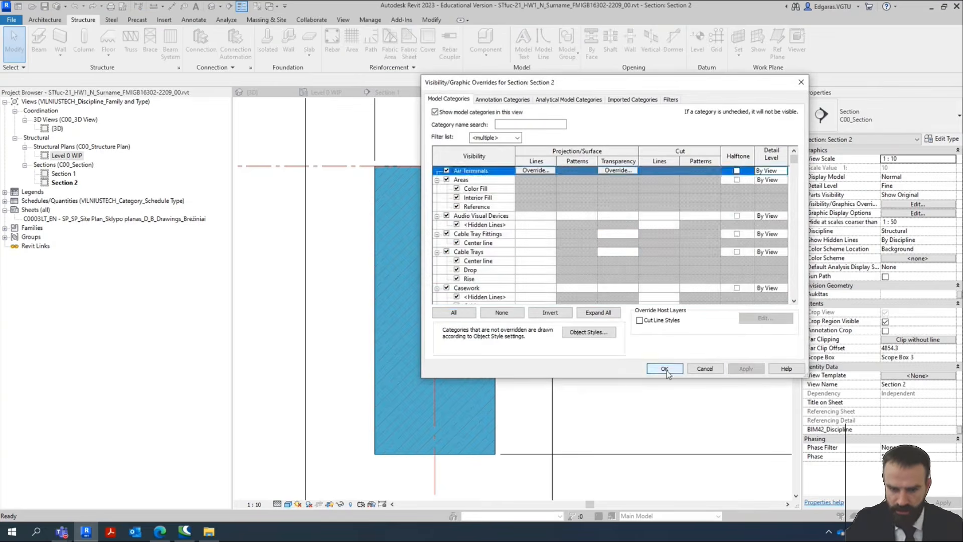
click(669, 368)
Place one Ø8_400S stirrup of rebar shape 51 inside the Section 2 beam cross-section, and save the project.
click(332, 40)
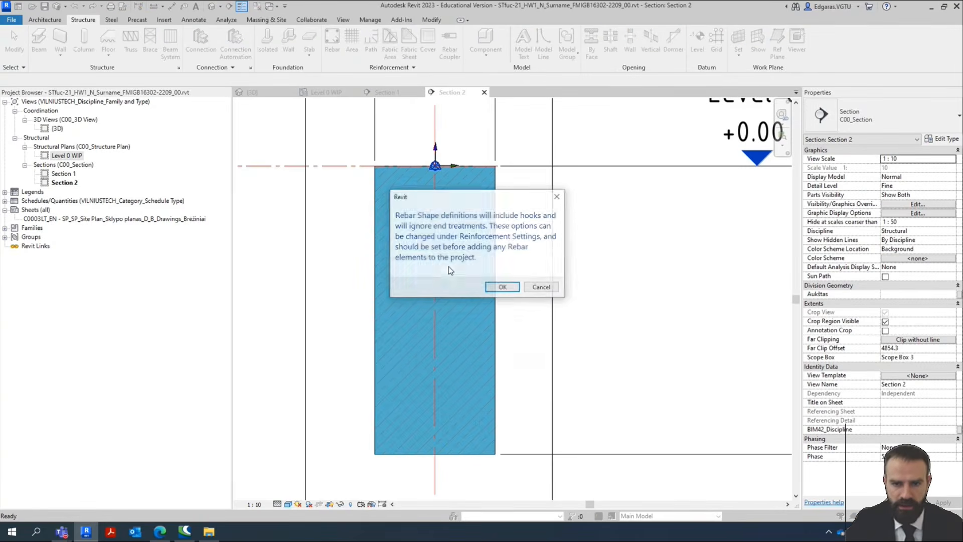
click(514, 292)
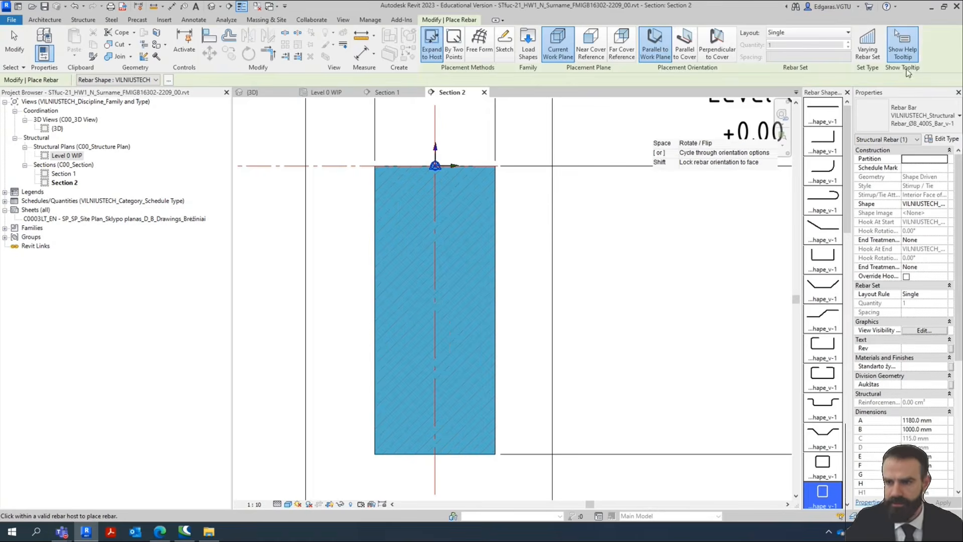
click(912, 119)
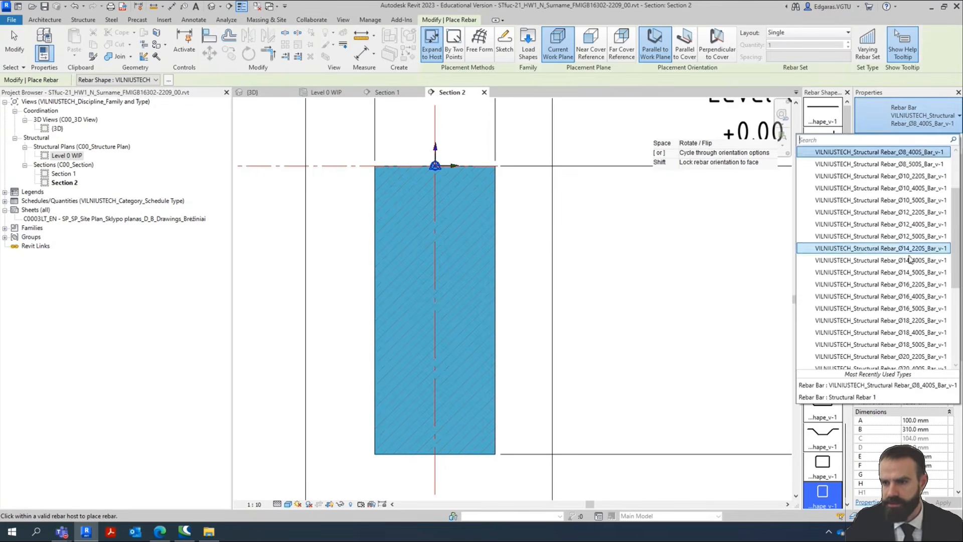
scroll(883, 226, up, 2)
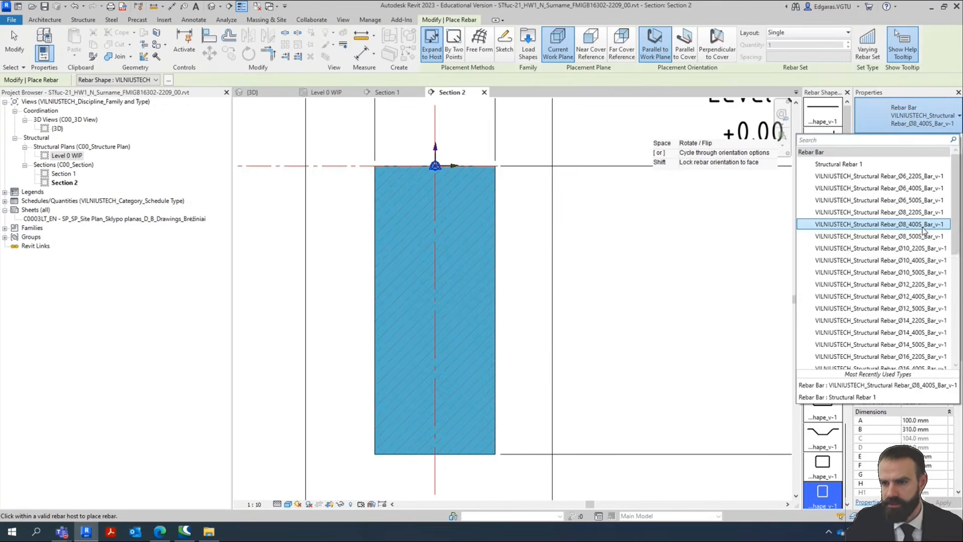
click(922, 225)
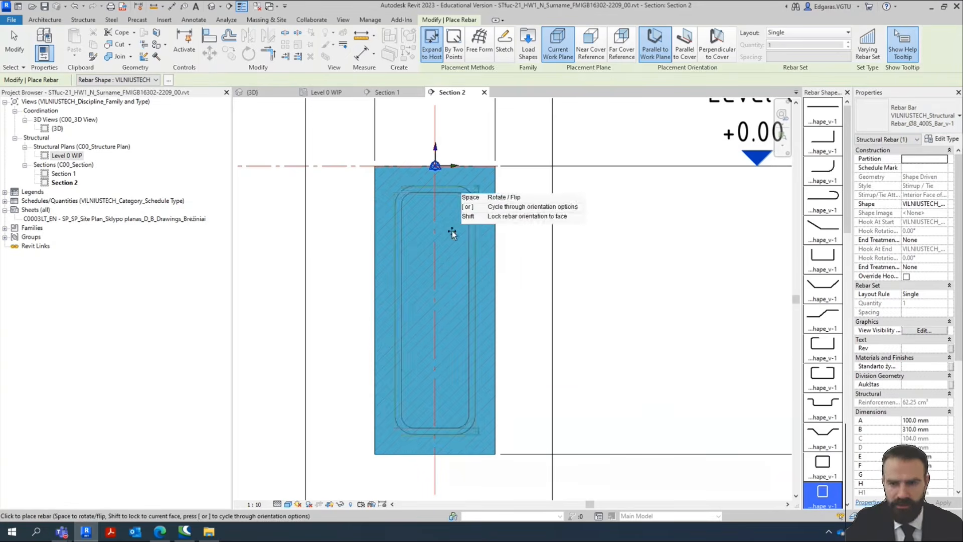
click(832, 470)
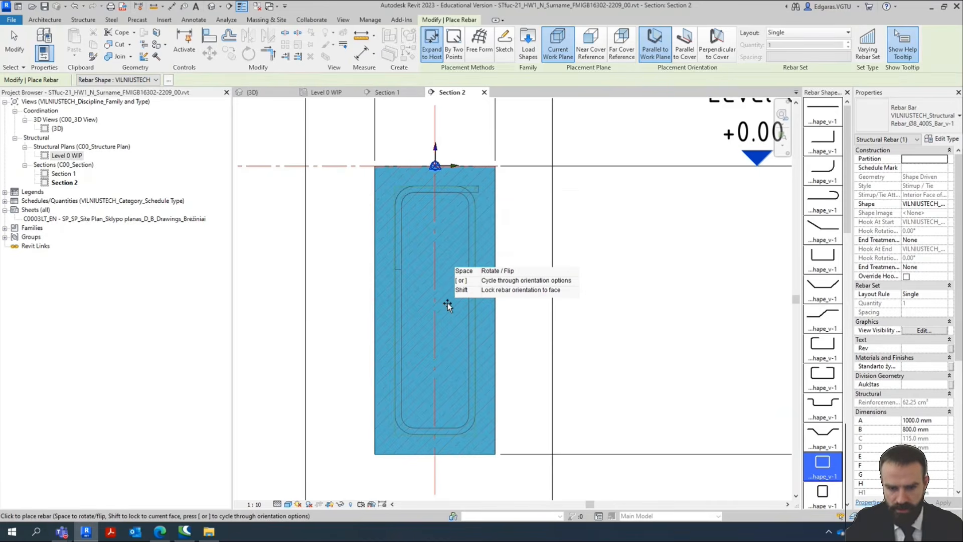
click(473, 294)
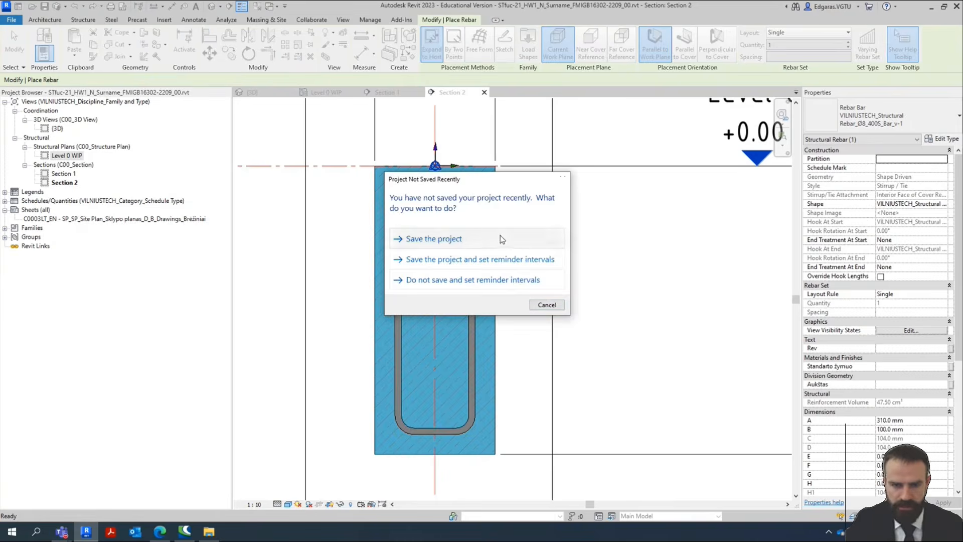
click(486, 238)
key(Escape)
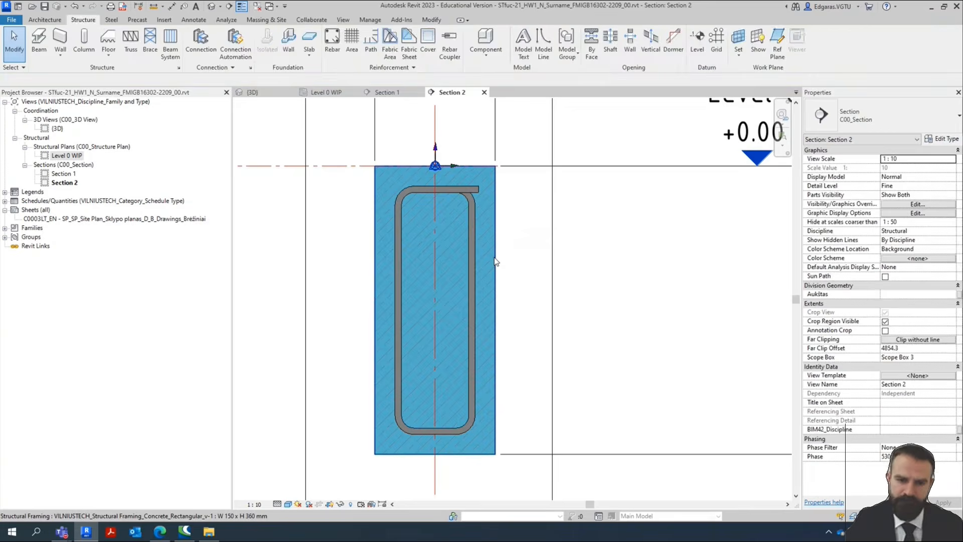
Set the beam's top, bottom and other face rebar covers to XD1\XC3/4 (C40/50,0.45,360) <25 mm>.
click(494, 260)
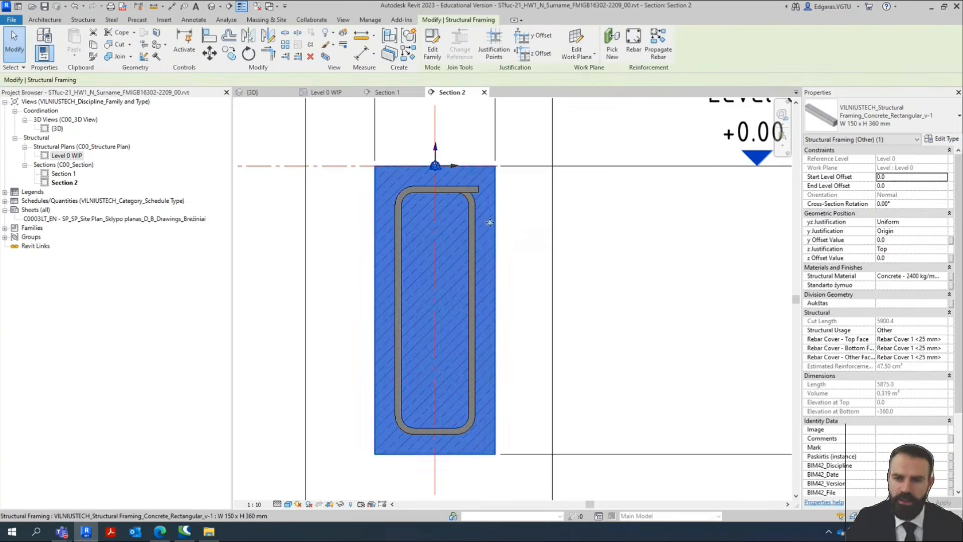
click(928, 340)
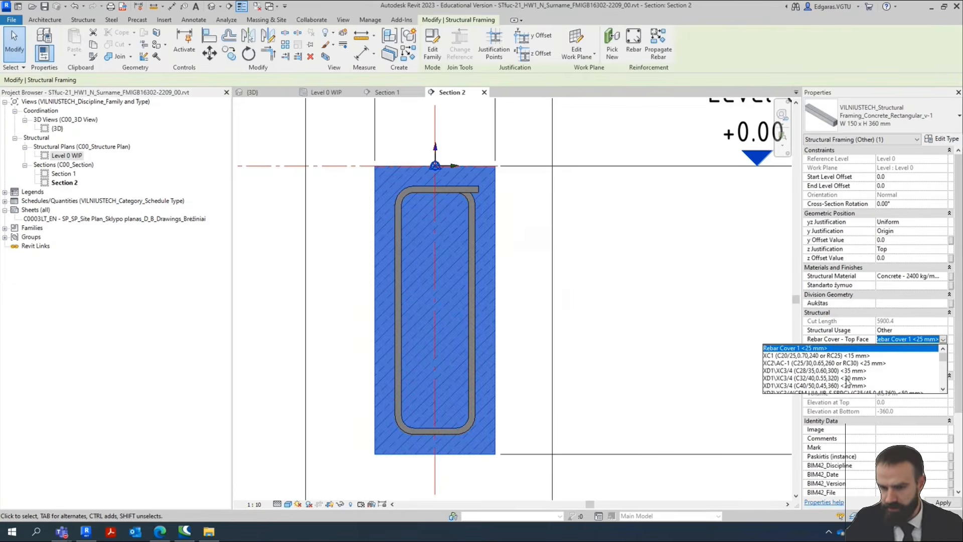
click(816, 385)
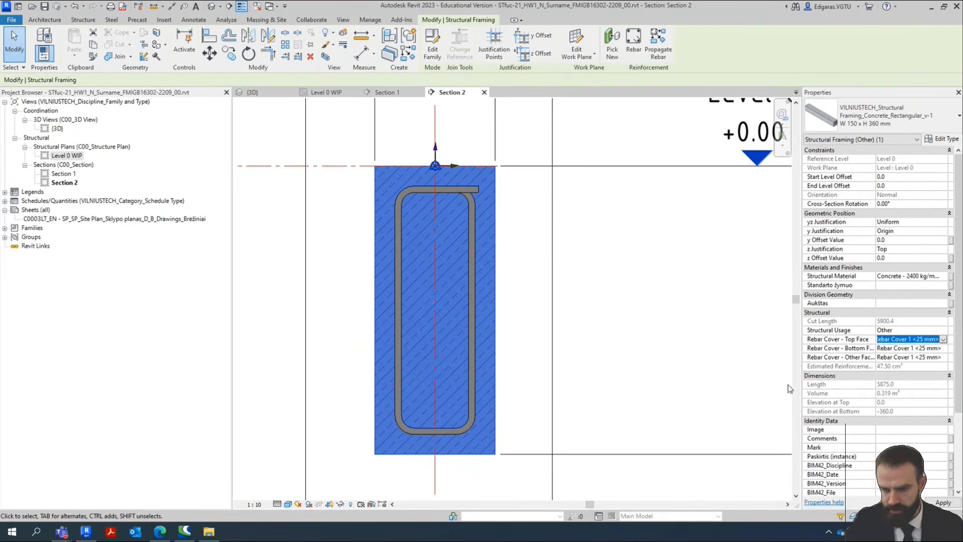
click(943, 350)
click(943, 349)
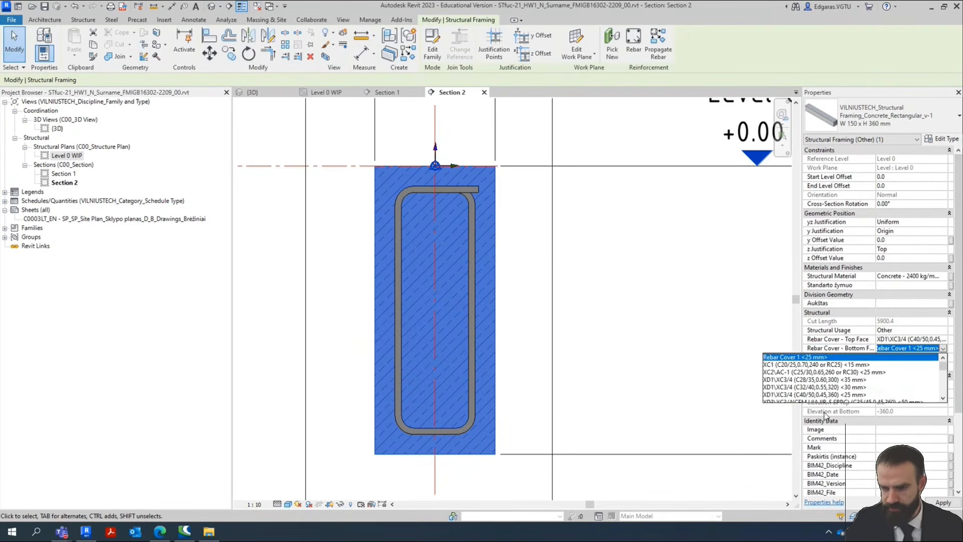
click(831, 395)
click(943, 357)
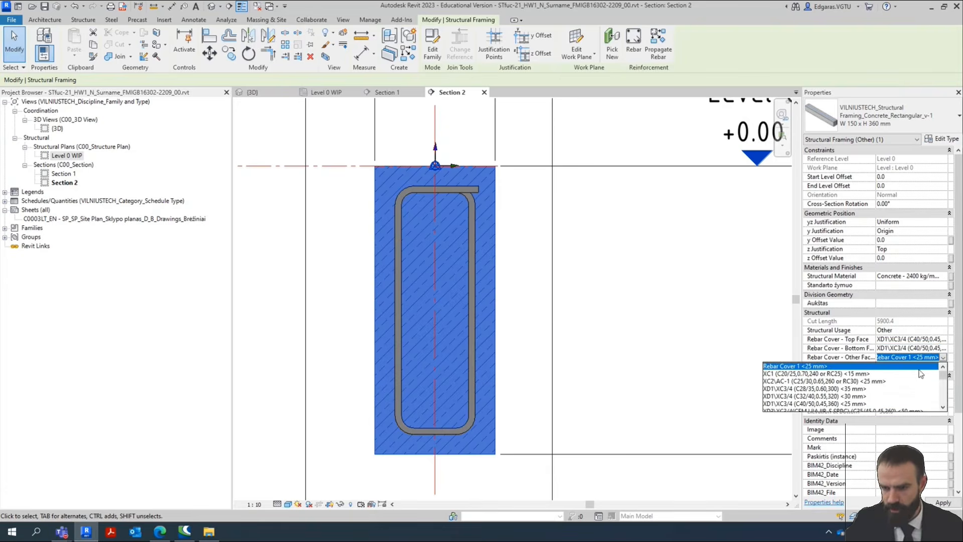
click(943, 357)
click(811, 404)
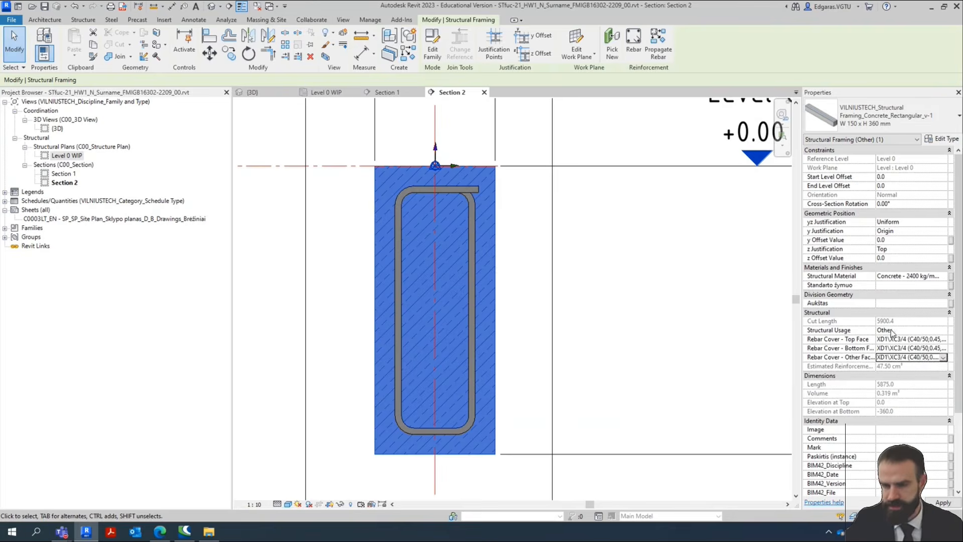
click(517, 310)
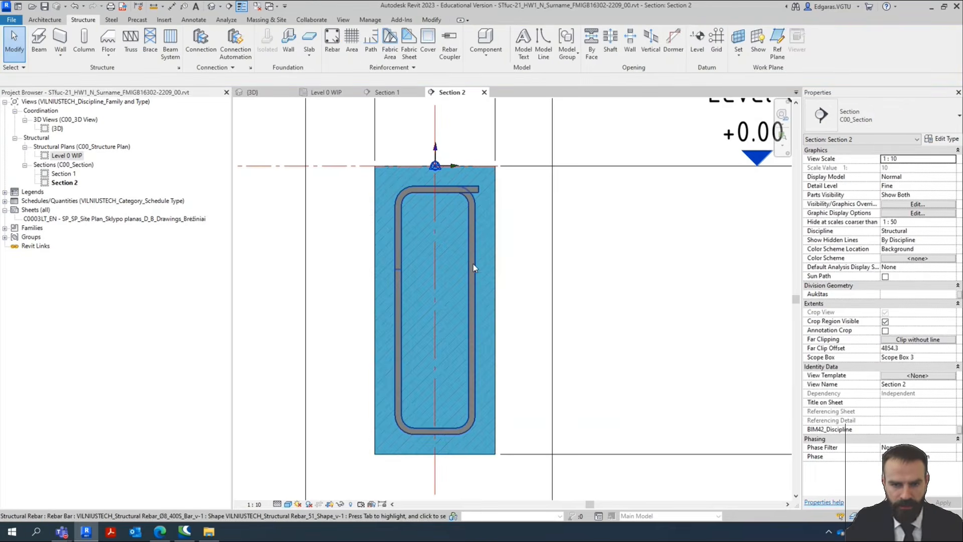
Open the material selection for the Section 2 stirrup's bar type VILNIUSTECH_Structural Rebar_Ø8_400S_Bar_v-1.
click(474, 264)
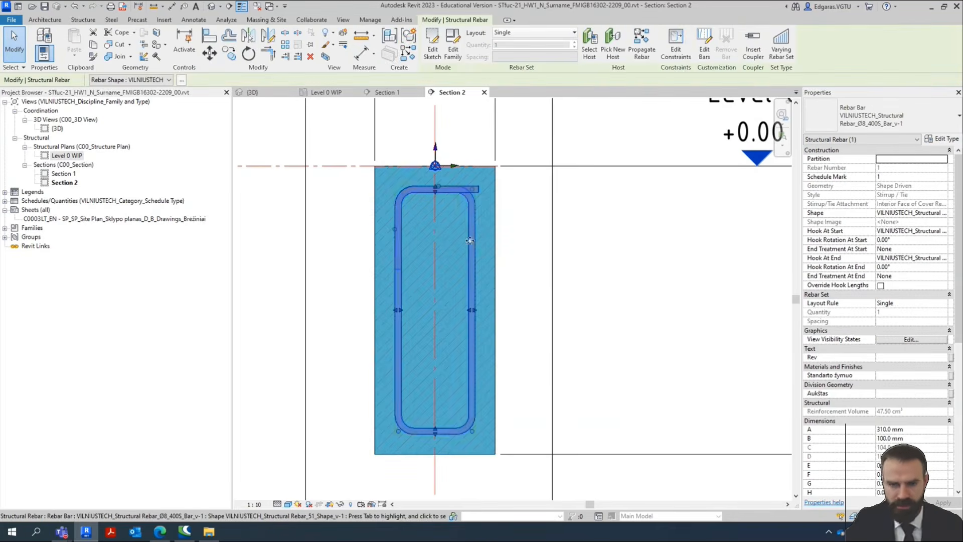
scroll(883, 399, down, 5)
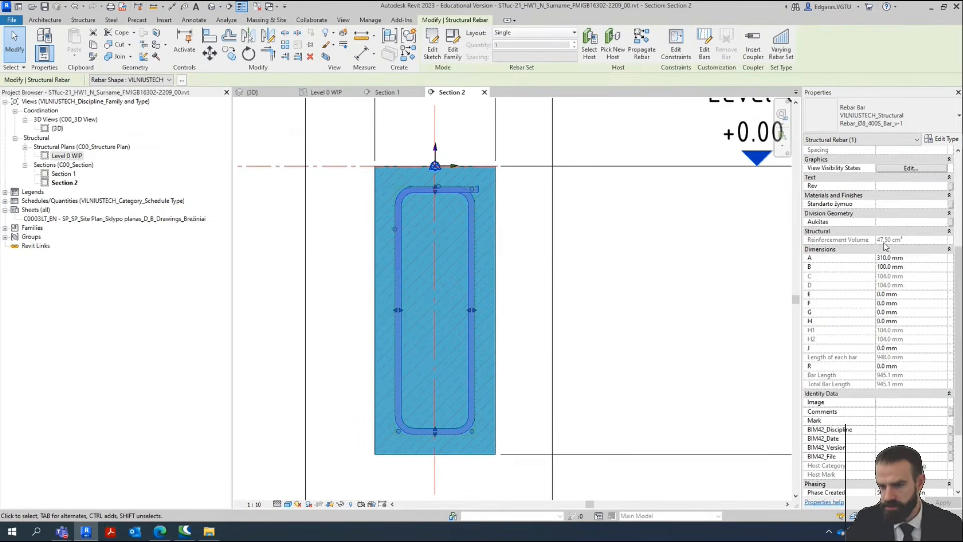
scroll(885, 246, up, 5)
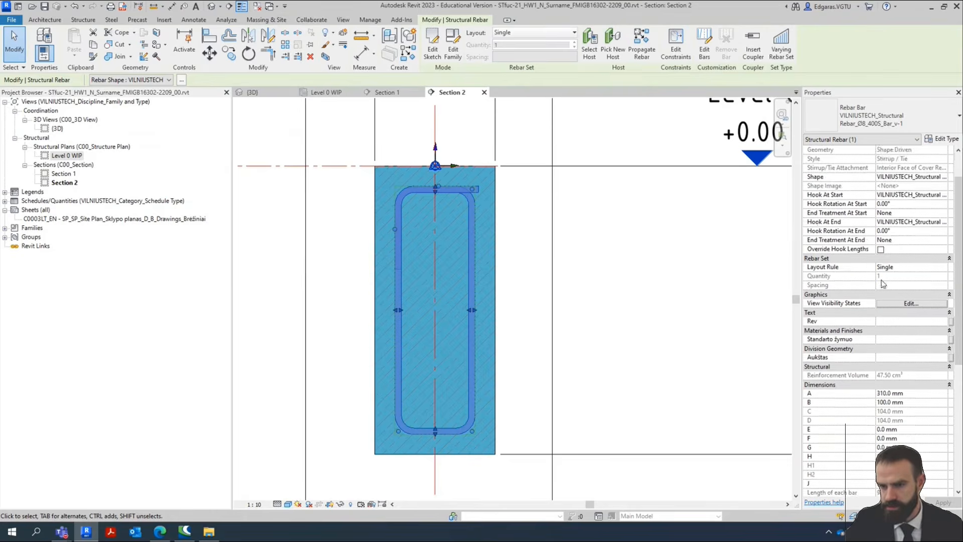
click(940, 141)
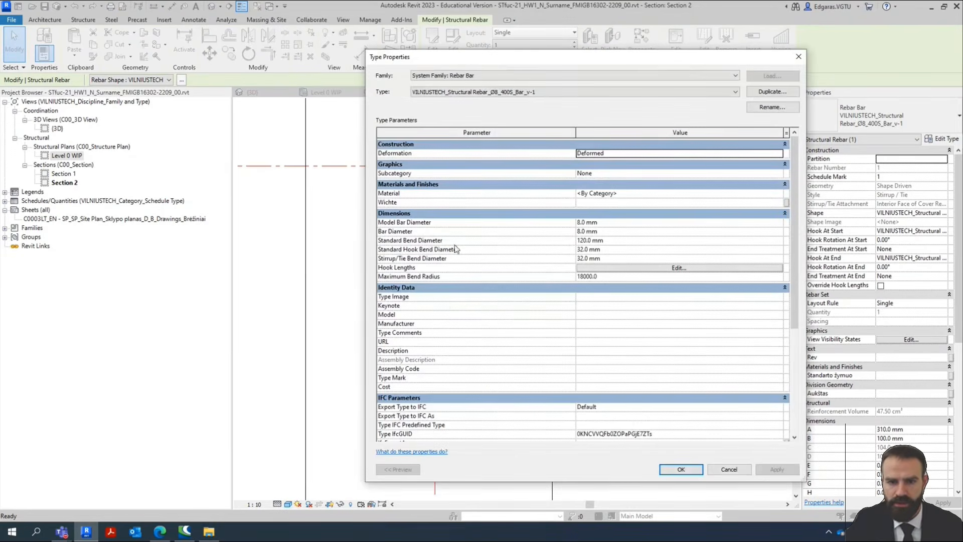
click(642, 194)
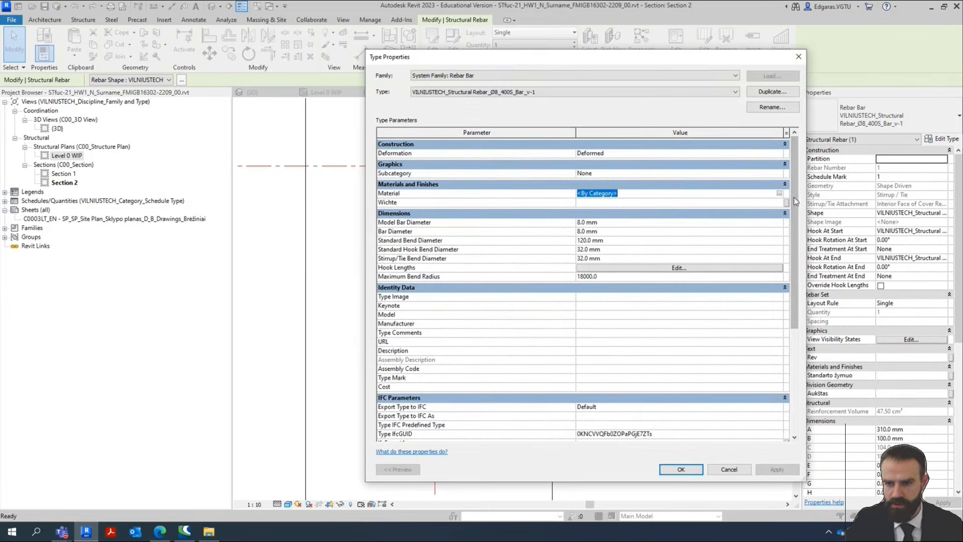
click(780, 196)
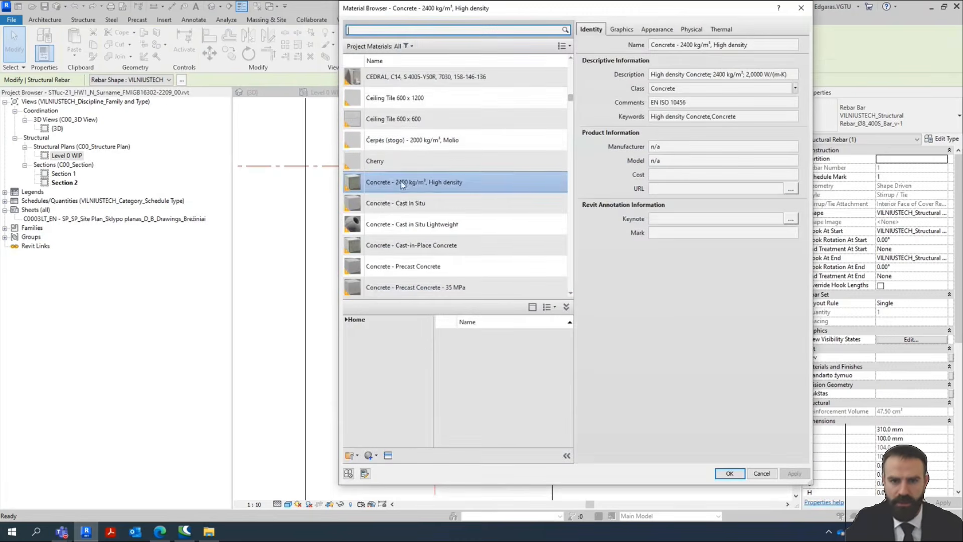
Search the project materials for "8", look through the list, and clear the search.
click(407, 47)
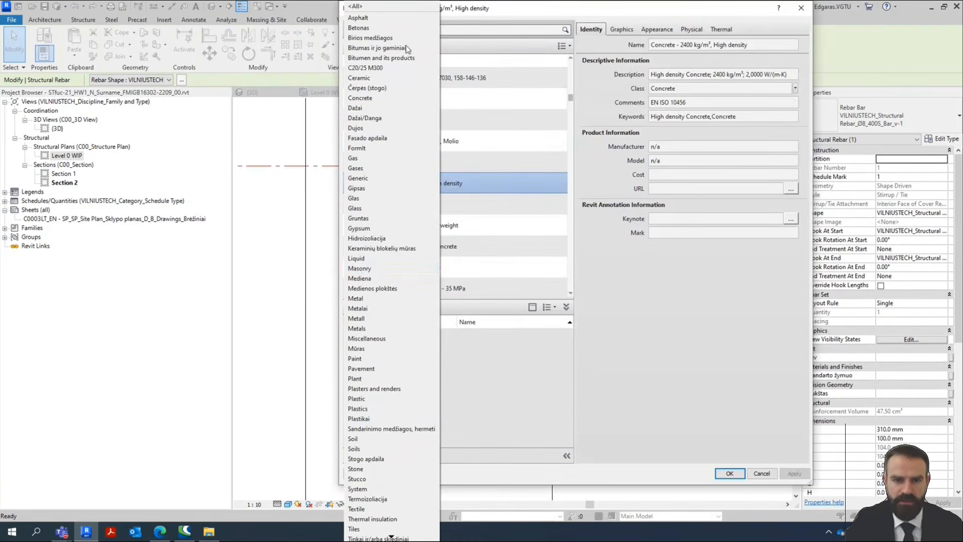
click(488, 30)
click(488, 30)
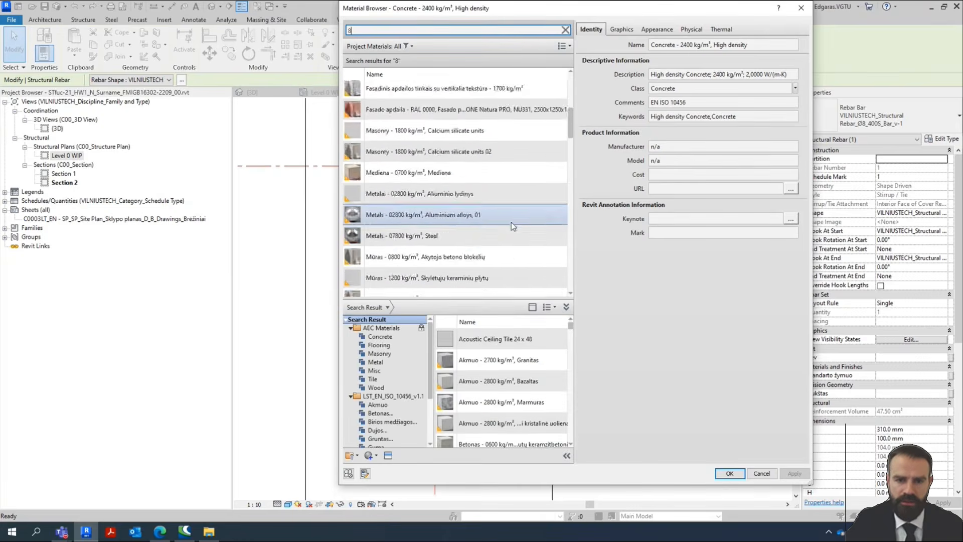
scroll(511, 226, down, 15)
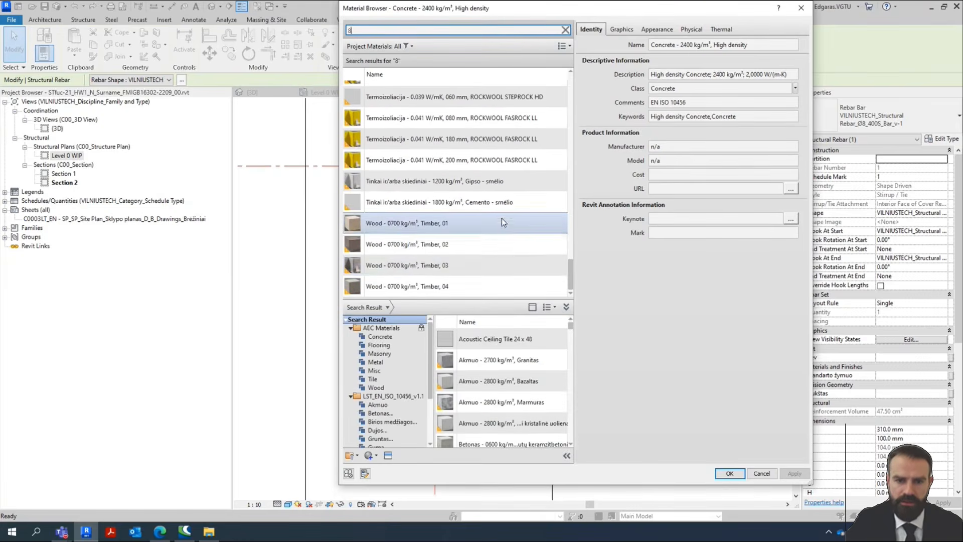
scroll(444, 266, up, 20)
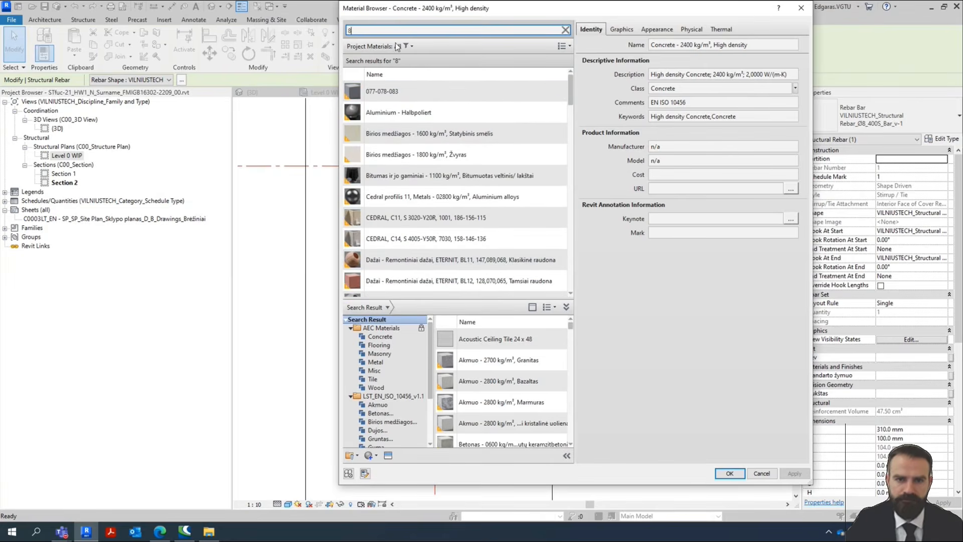
click(565, 29)
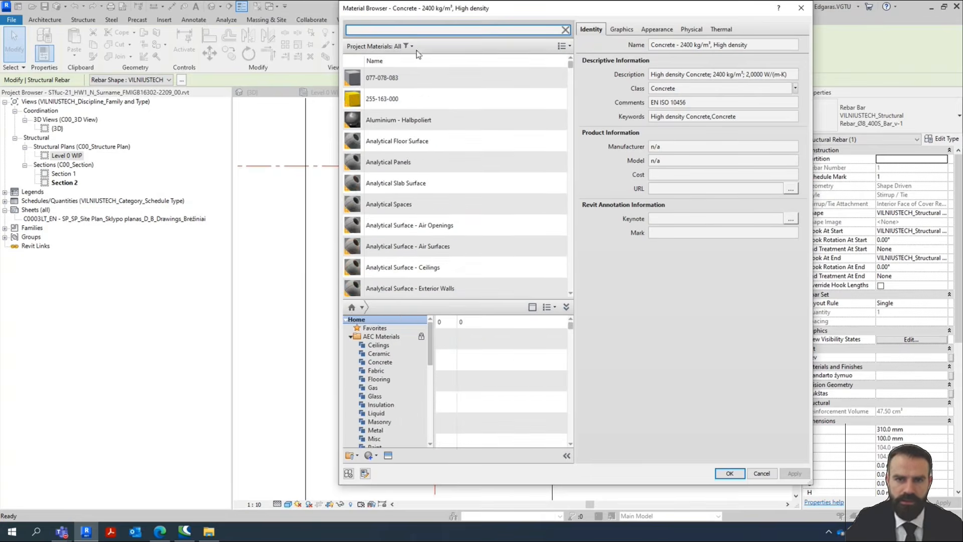
Filter the project materials to Metals and assign Metals - 07800 kg/m³, Steel to the Ø8_400S bar type.
click(407, 46)
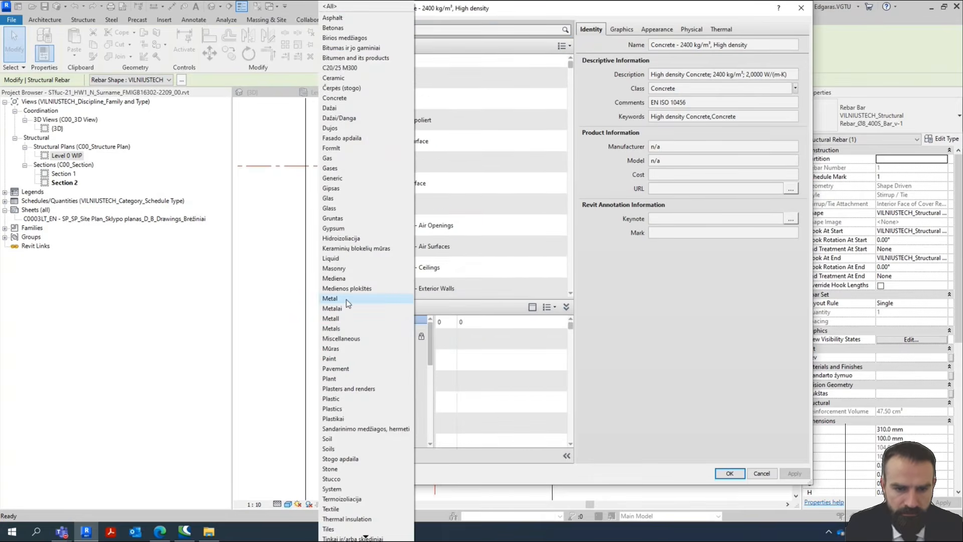
click(332, 329)
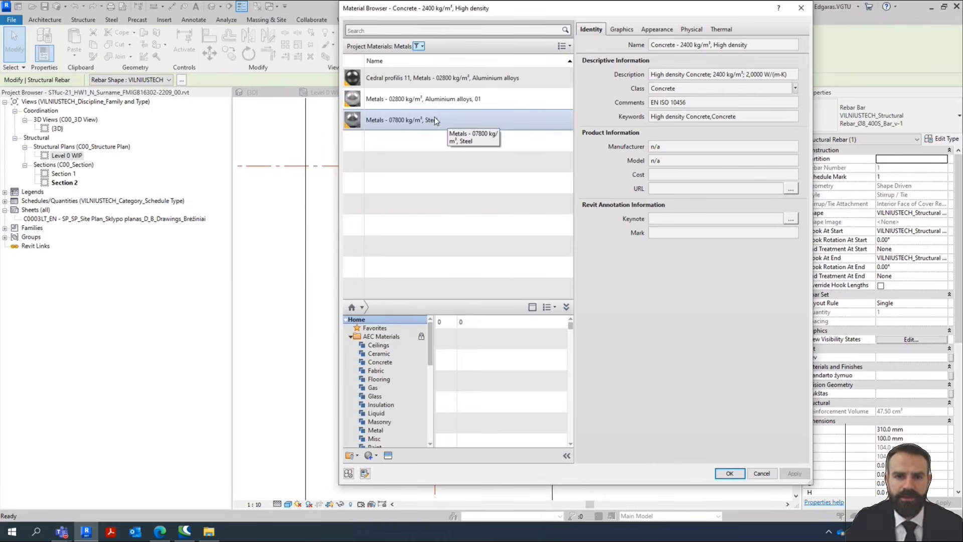
click(422, 124)
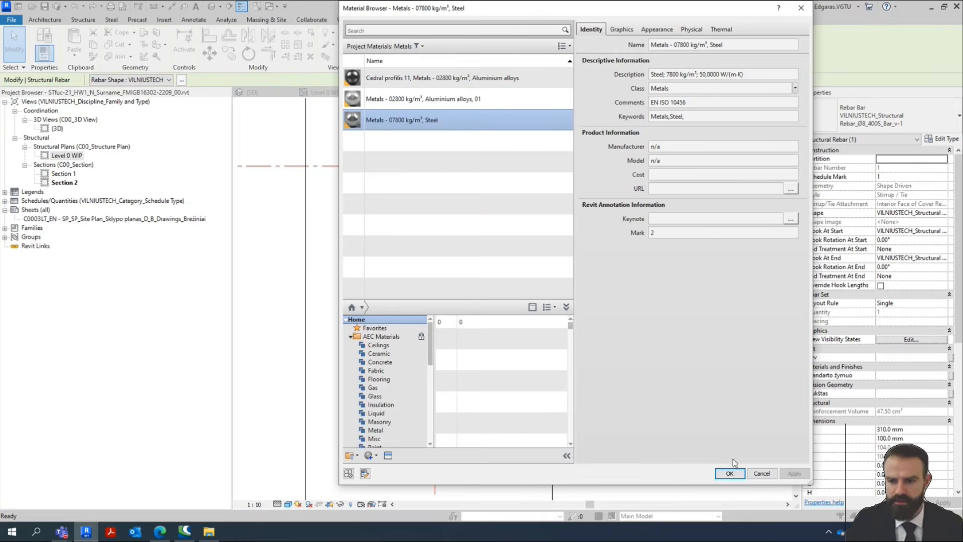
click(730, 473)
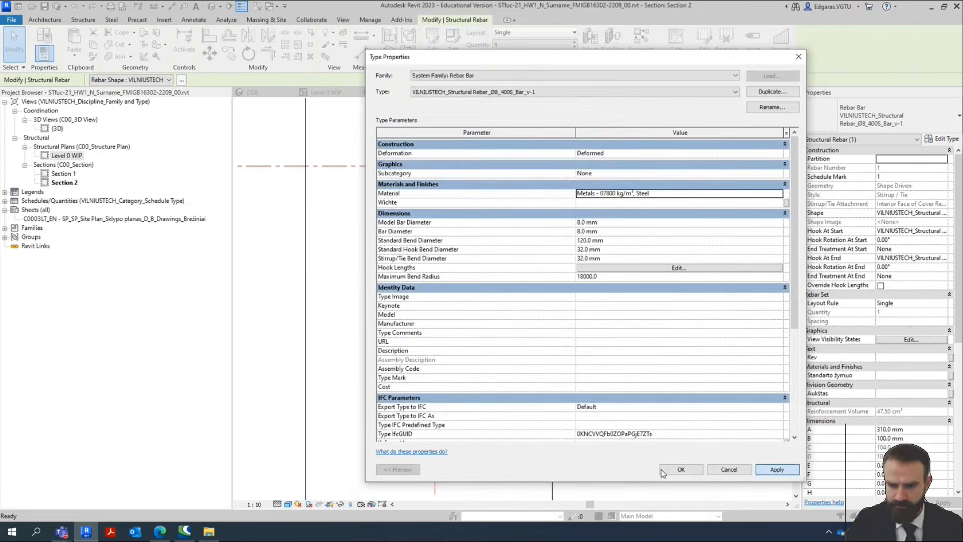
click(680, 470)
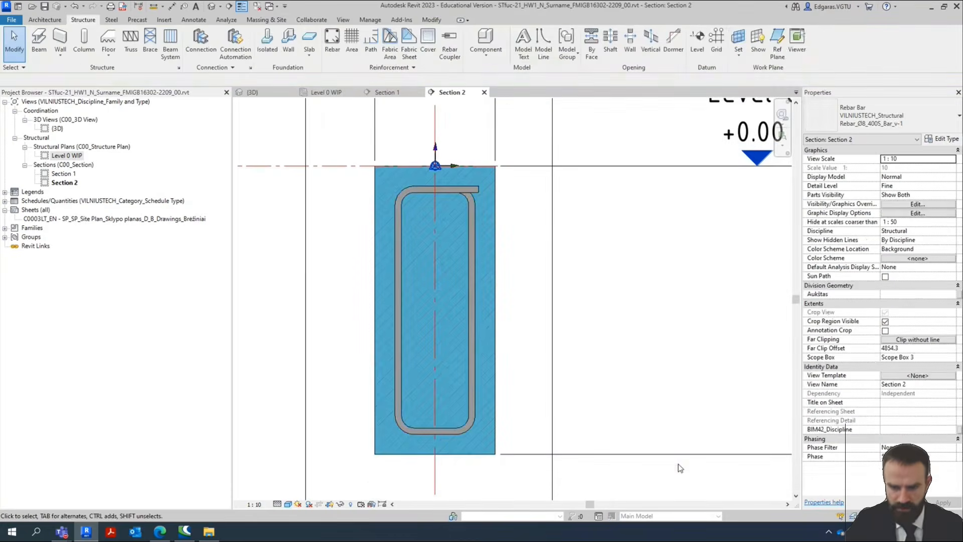
Try several other rebar shapes on the Section 2 stirrup, including shape 31, and return it to shape 51.
click(474, 239)
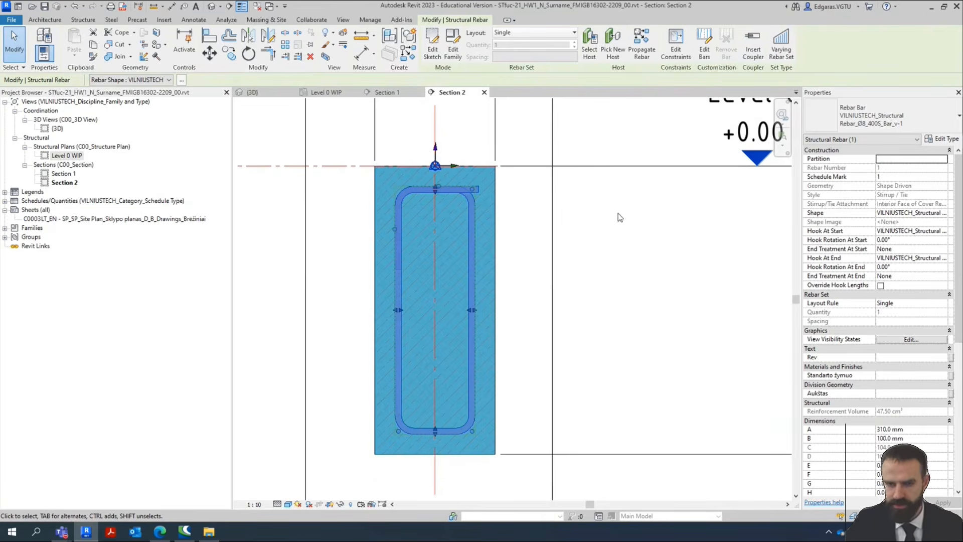
click(181, 80)
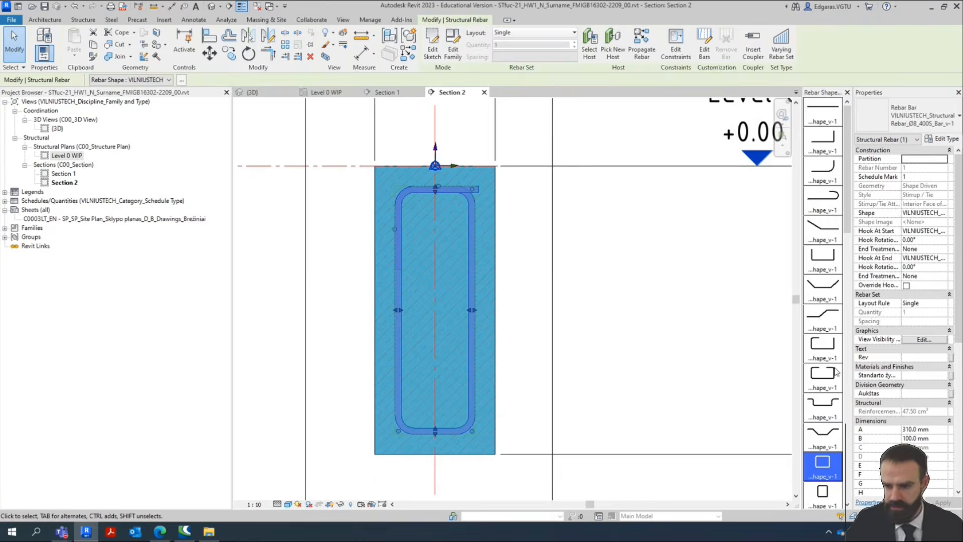
click(826, 377)
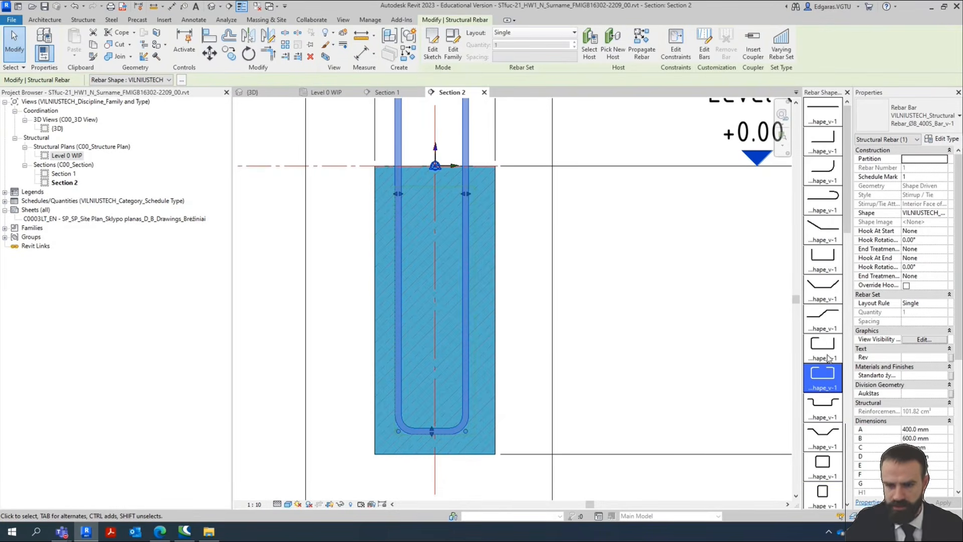
click(827, 346)
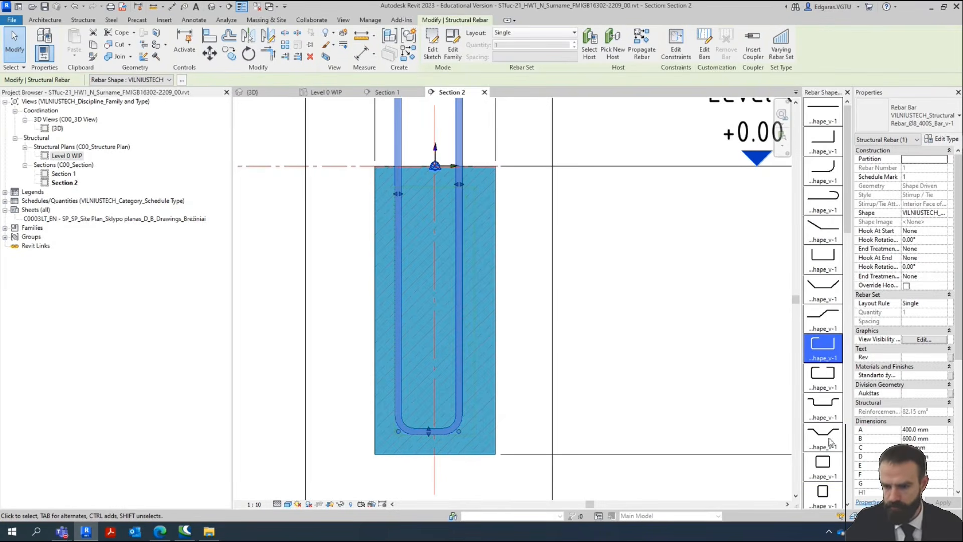
click(827, 493)
click(827, 465)
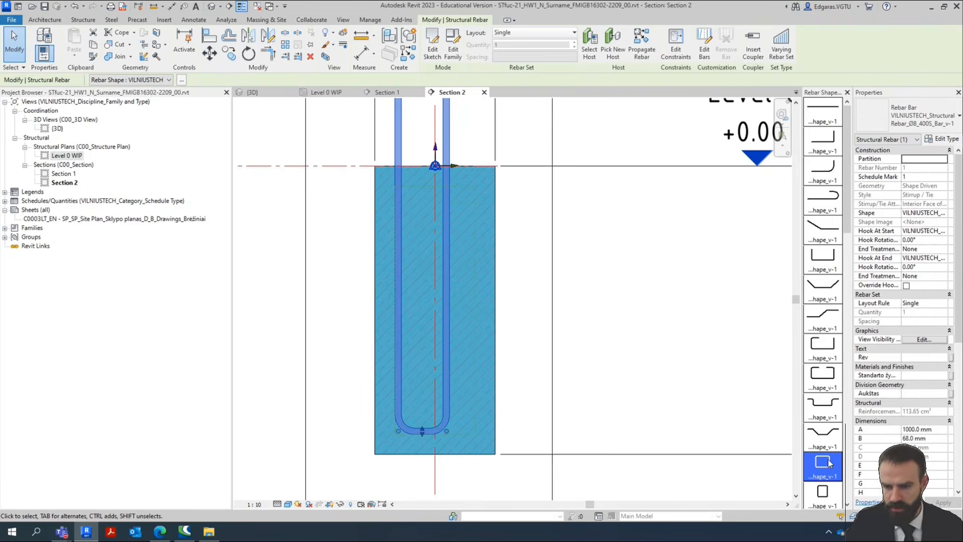
scroll(464, 356, down, 4)
scroll(465, 350, up, 2)
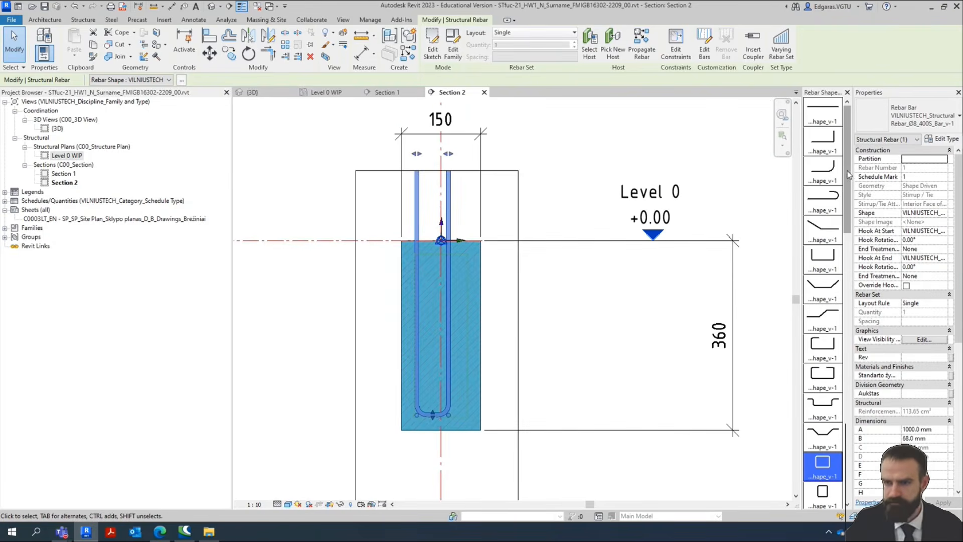
scroll(490, 329, down, 2)
key(Escape)
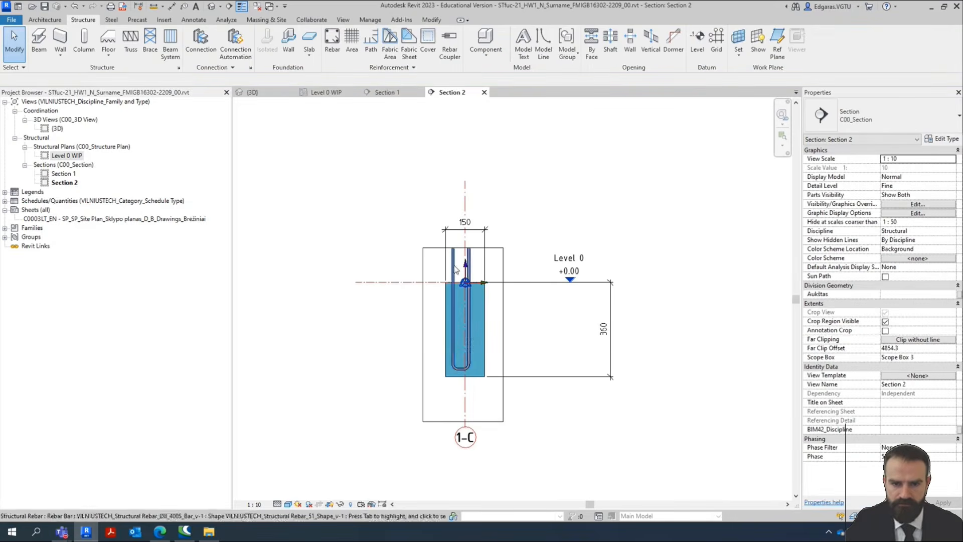
Shorten the shape 51 stirrup so it fits within the beam's height, with dimension A about 290 mm.
click(462, 274)
scroll(448, 133, up, 1)
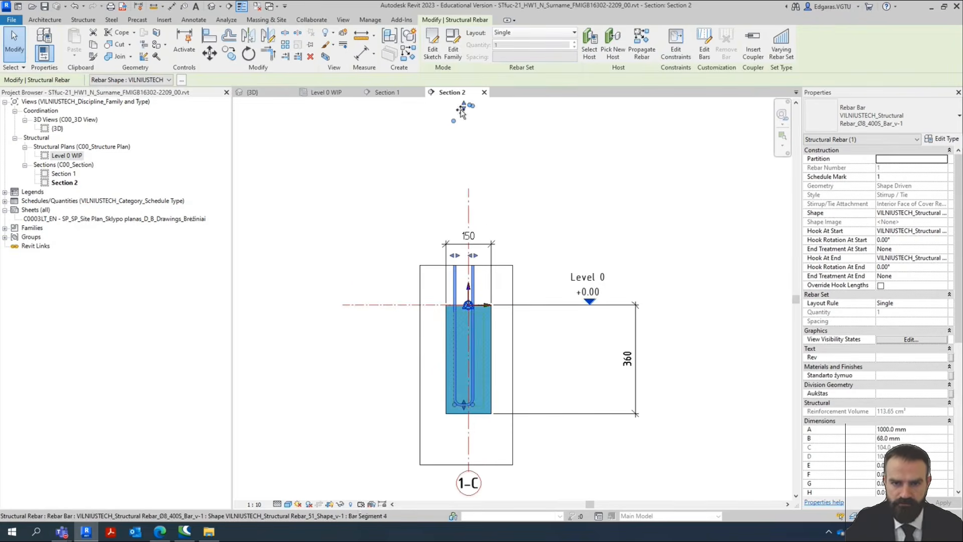
drag(462, 111, 462, 331)
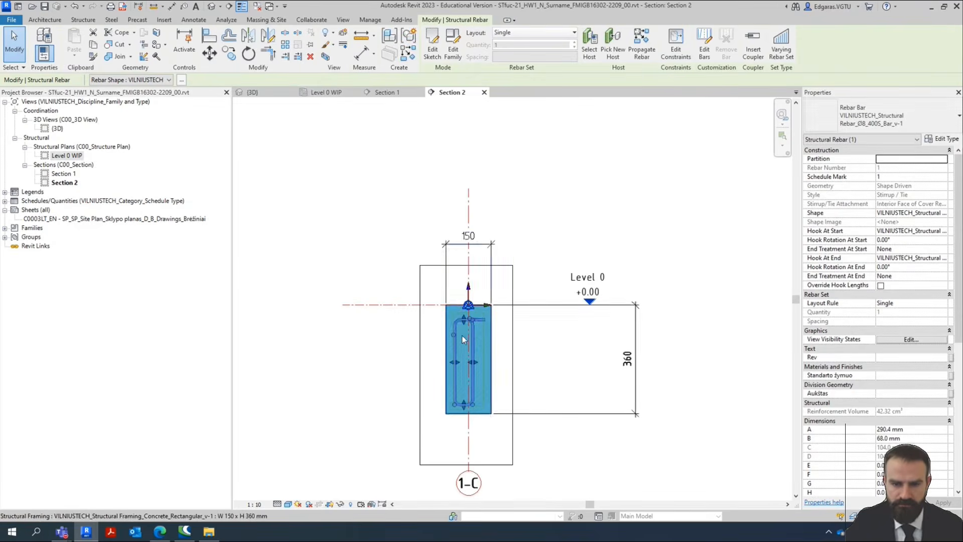
scroll(462, 335, up, 3)
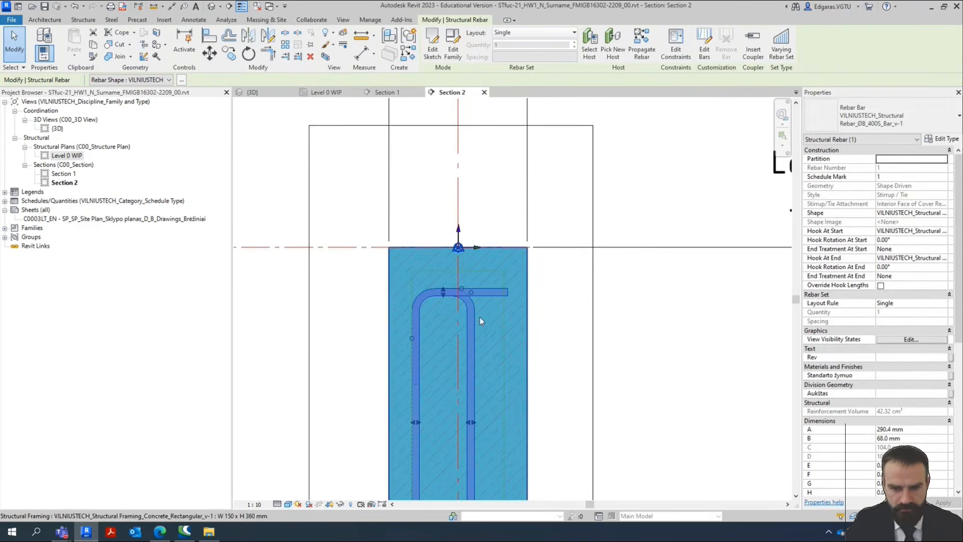
Try the closed two-hook rebar shape listed after shape 51 and shorten it into the beam, with dimension B about 288 mm.
click(181, 80)
click(825, 497)
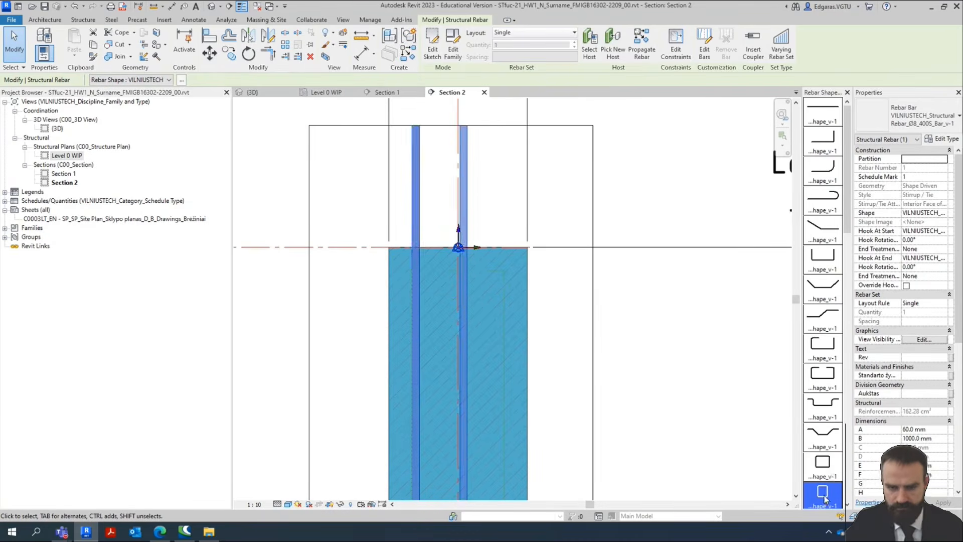
scroll(522, 366, down, 3)
drag(498, 306, 499, 380)
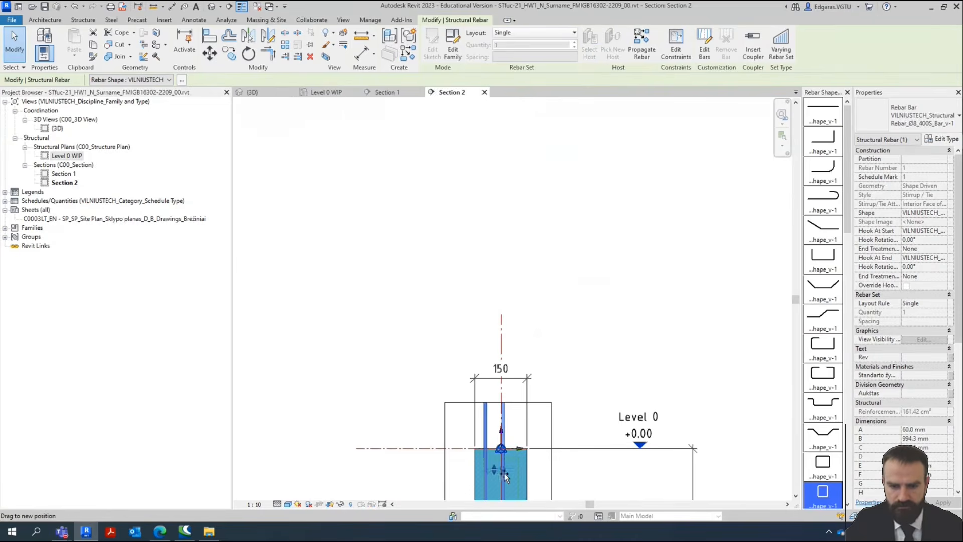
drag(504, 473, 517, 454)
middle_drag(599, 413, 603, 268)
scroll(667, 434, up, 1)
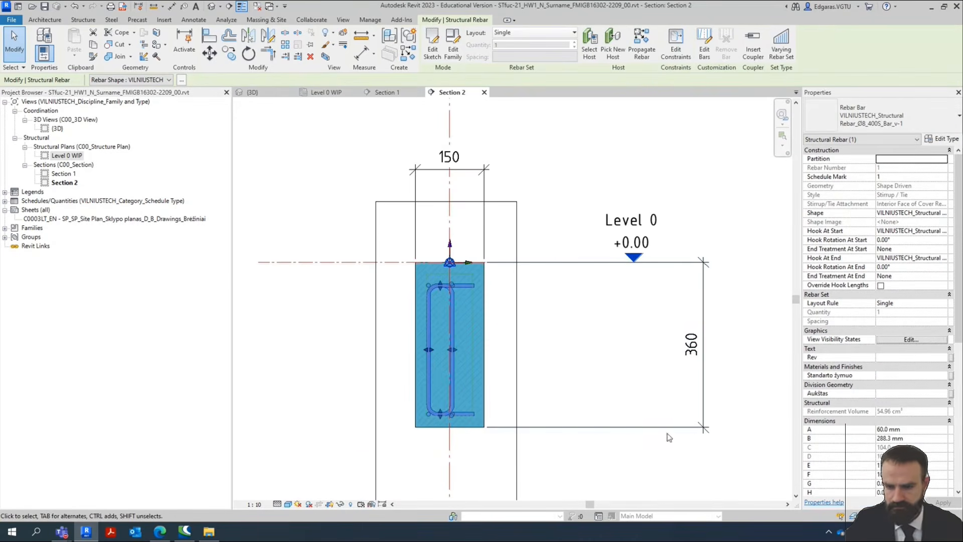
Try the shape listed after 31 on the Section 2 stirrup, switch it to shape 31, and pull its outer leg into the beam.
click(181, 80)
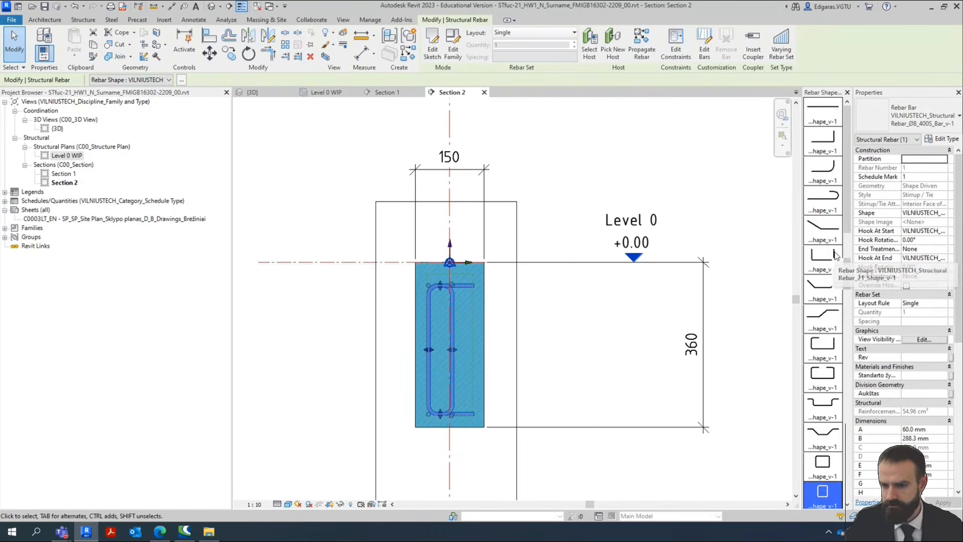
scroll(836, 281, down, 3)
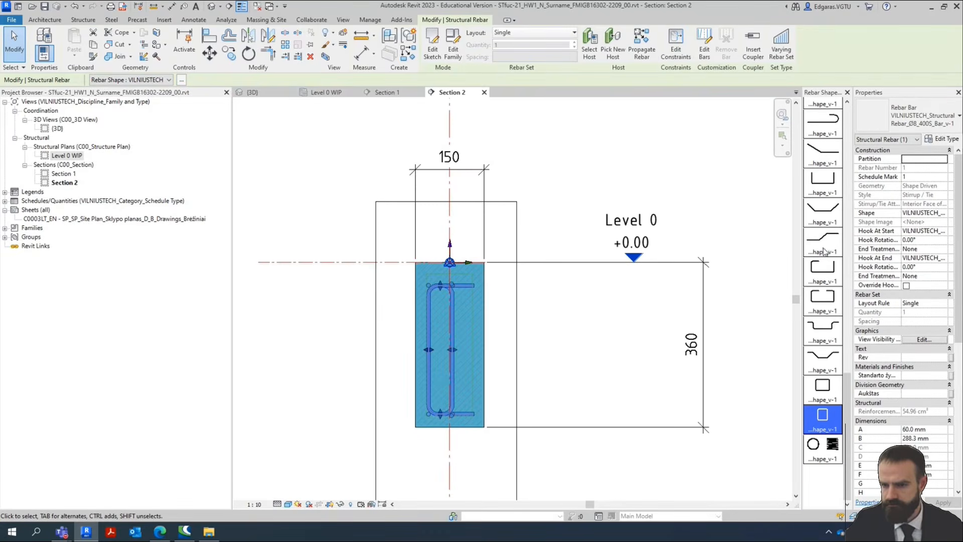
click(830, 299)
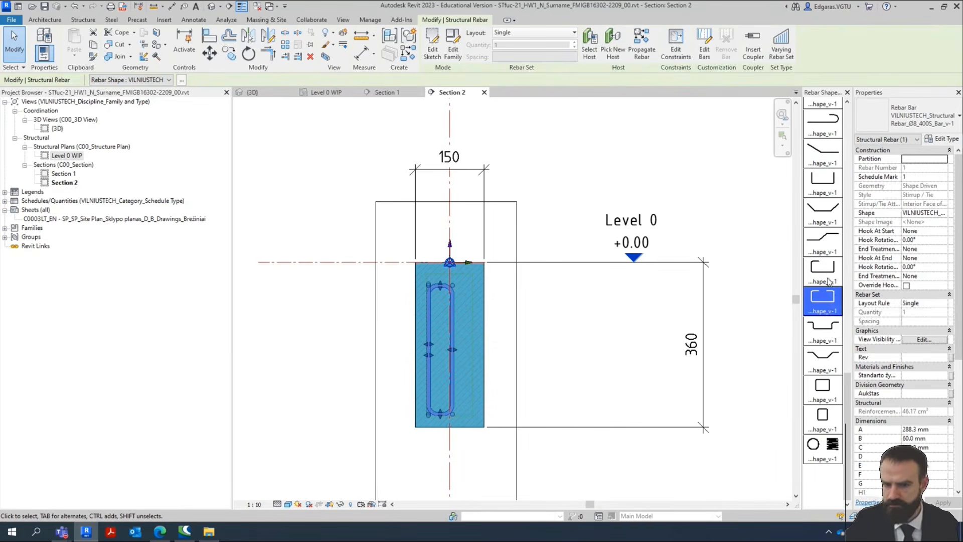
click(829, 271)
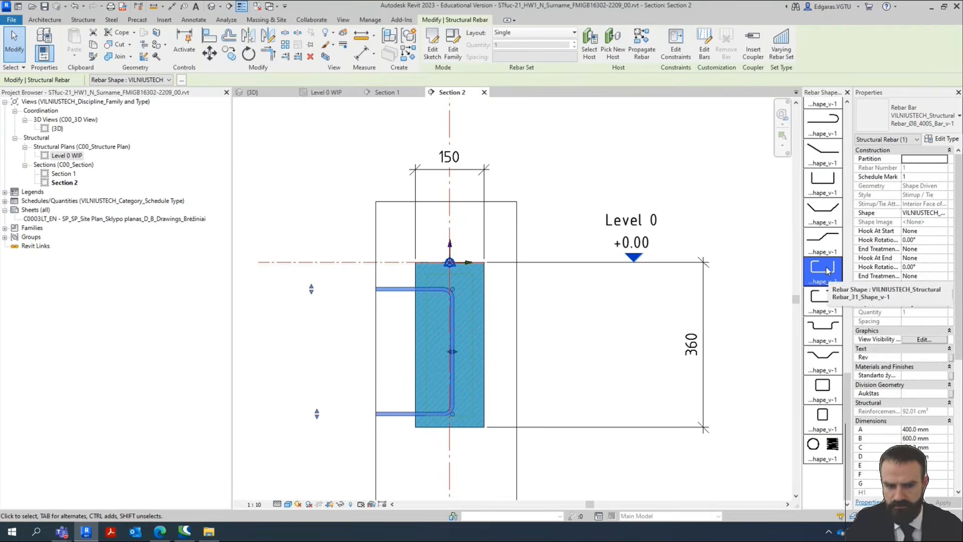
scroll(539, 347, down, 2)
drag(353, 333, 494, 333)
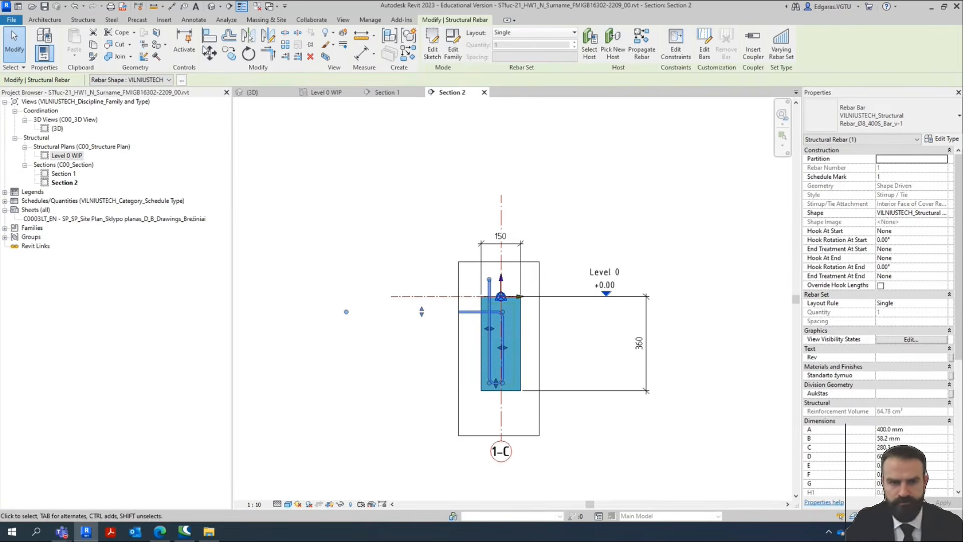
Change the Section 2 stirrup to shape 51 and fit it inside the beam's cover, with dimensions A 100 mm and B about 310 mm.
click(182, 80)
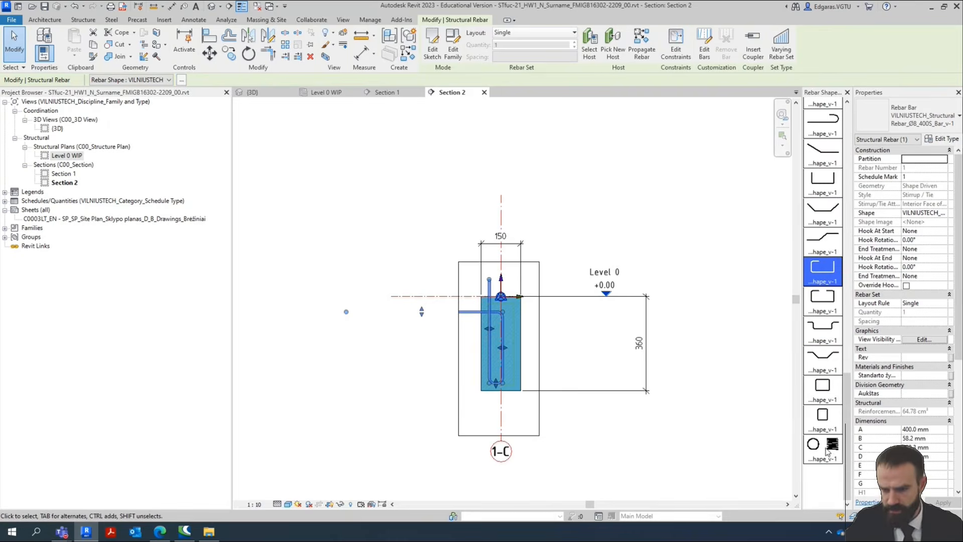
click(823, 389)
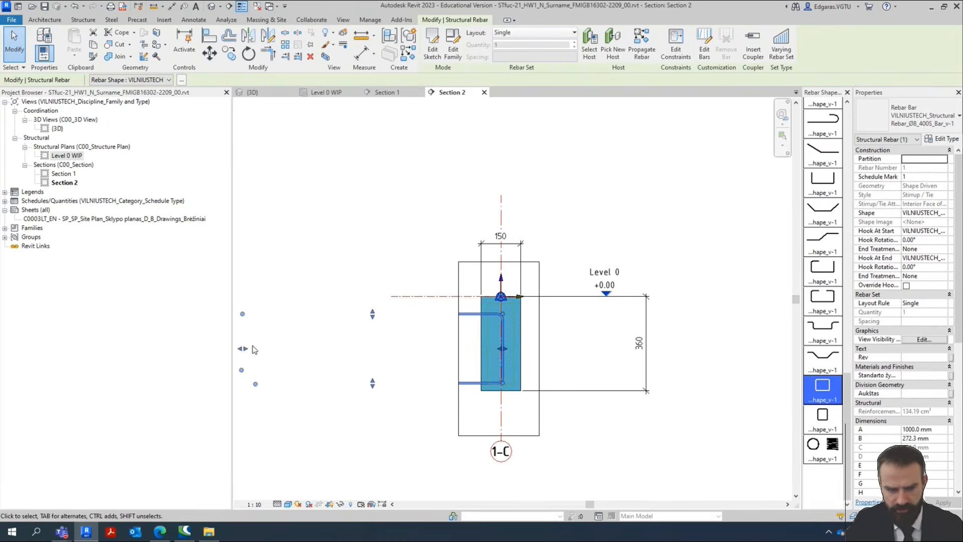
drag(243, 348, 496, 335)
scroll(525, 350, up, 5)
drag(461, 229, 468, 198)
drag(426, 319, 420, 338)
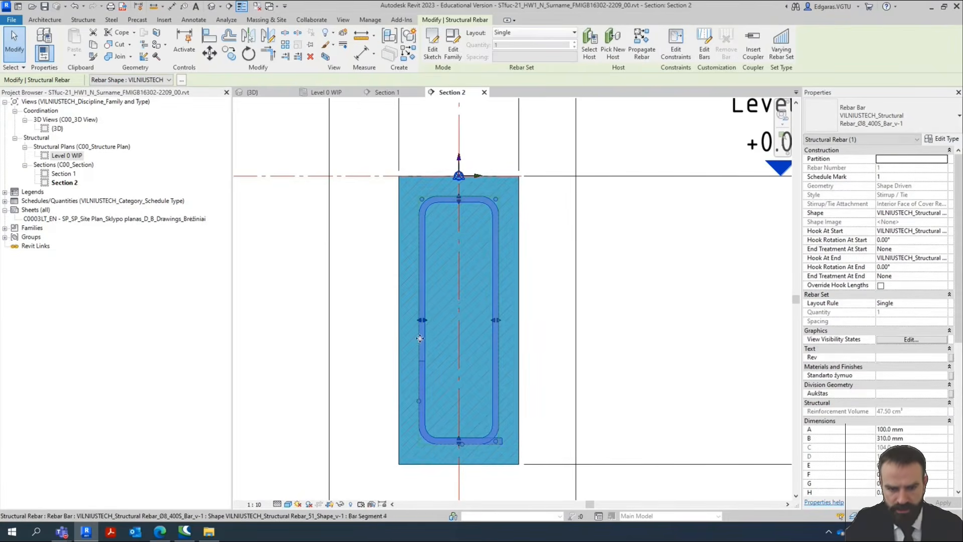
Try narrowing the shape 51 stirrup to about 92 mm in dimension A and widen it back to 100 mm.
scroll(451, 451, up, 6)
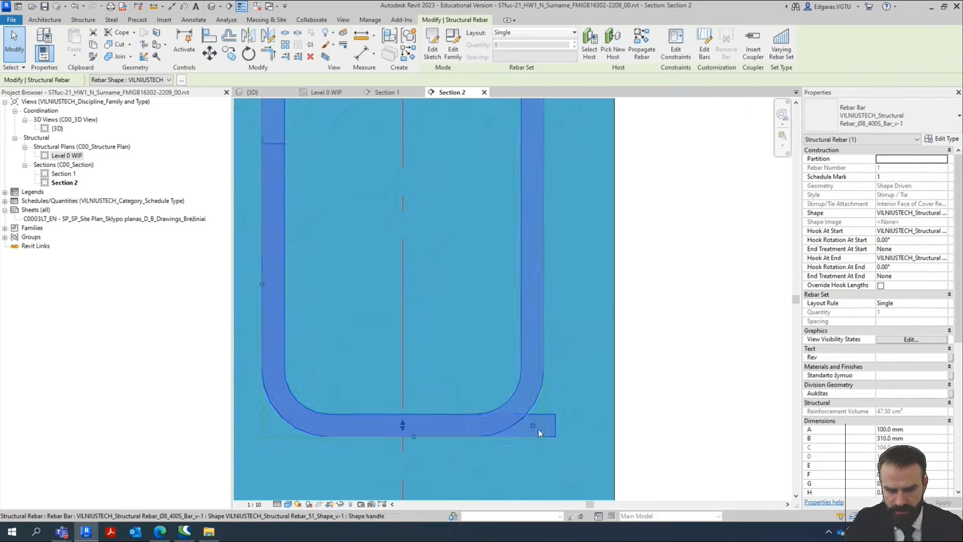
drag(533, 430, 511, 426)
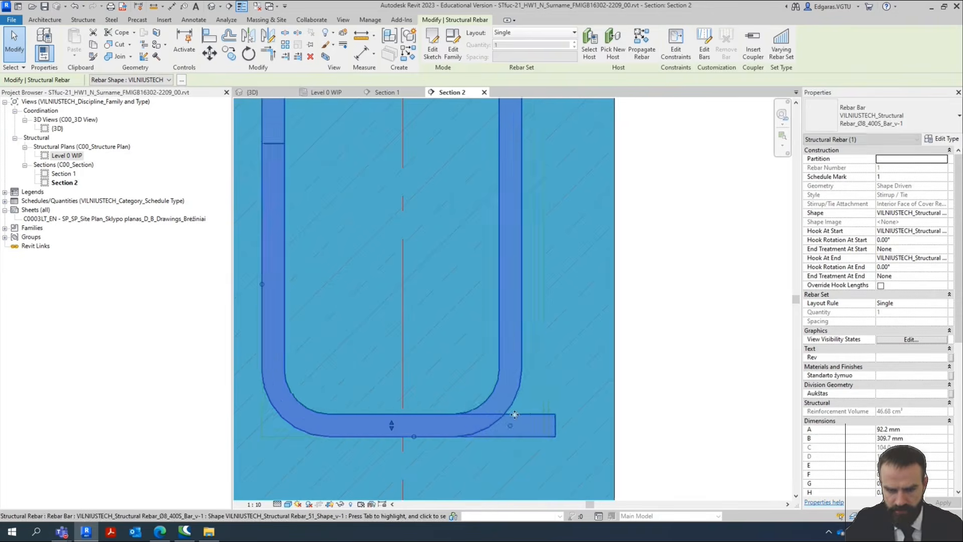
scroll(501, 421, down, 3)
drag(521, 177, 534, 178)
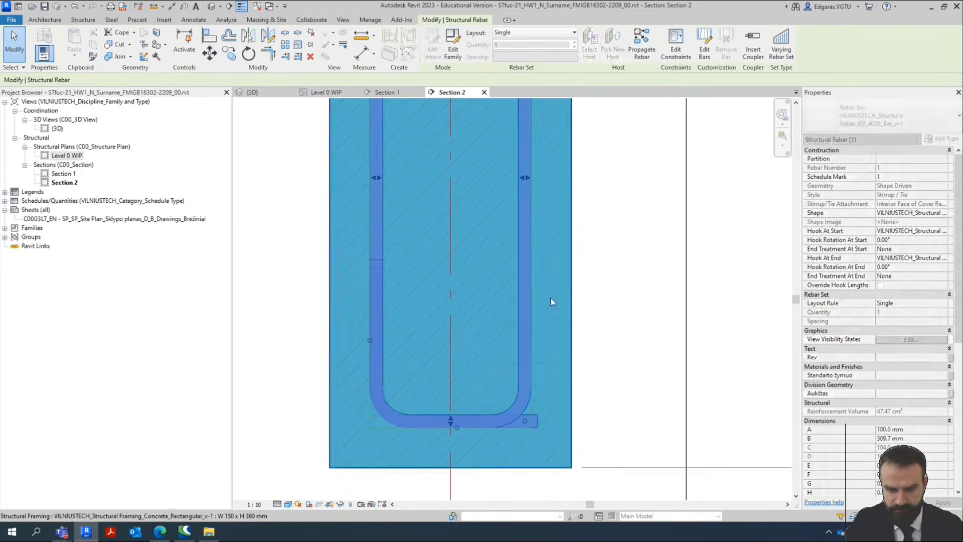
scroll(548, 412, up, 6)
scroll(545, 421, down, 6)
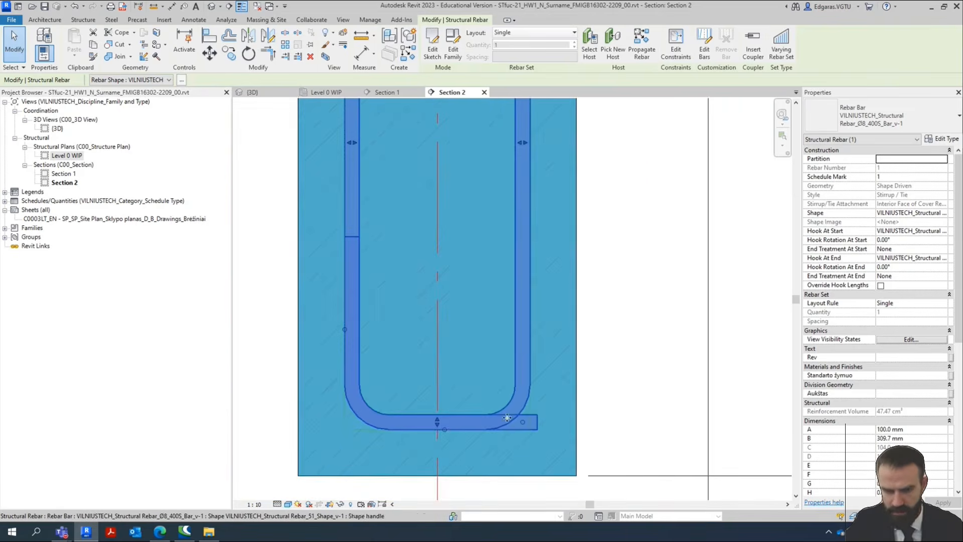
scroll(479, 414, up, 2)
scroll(472, 439, down, 2)
scroll(435, 327, down, 2)
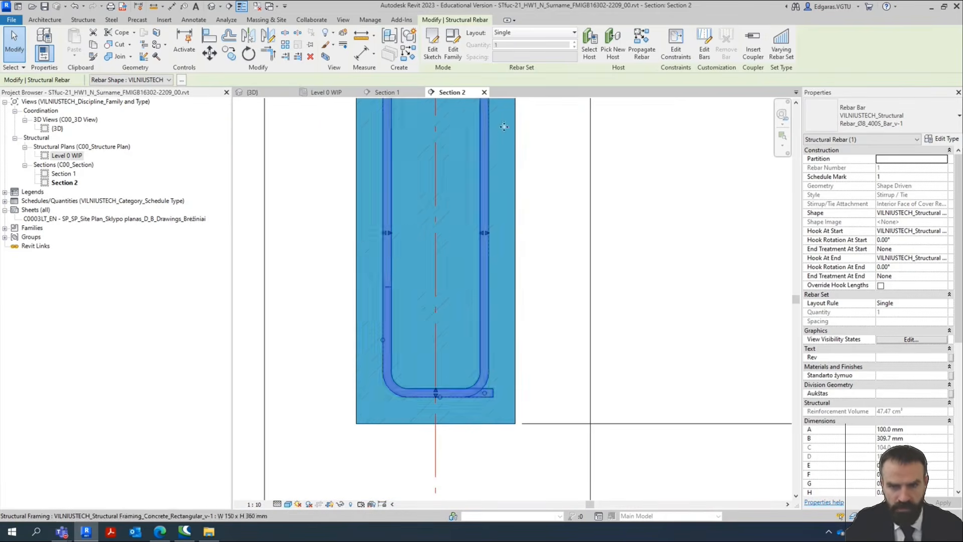
click(709, 55)
click(489, 401)
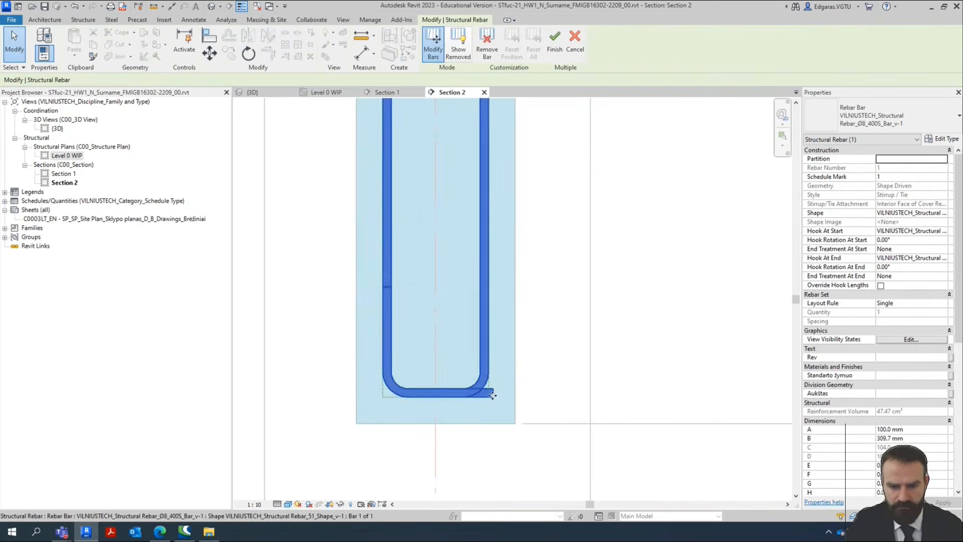
scroll(489, 401, up, 1)
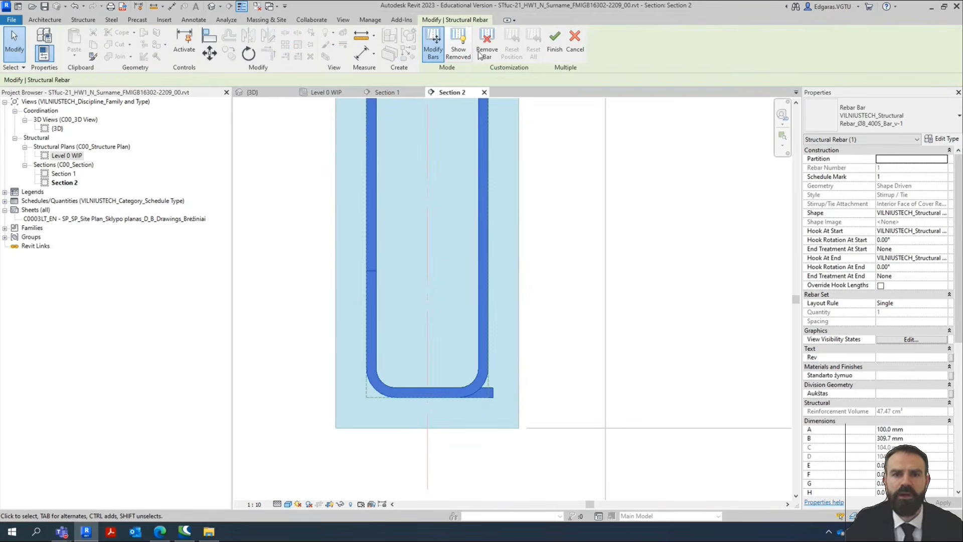
click(575, 49)
Open the 3D view and make the model surfaces transparent in its graphic display options so the rebar inside the beam shows.
scroll(552, 326, down, 3)
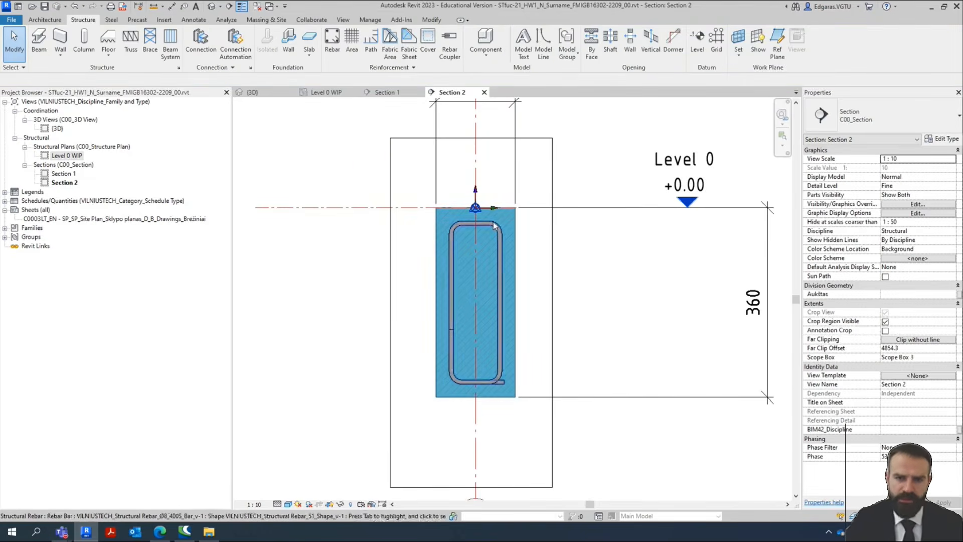
click(266, 93)
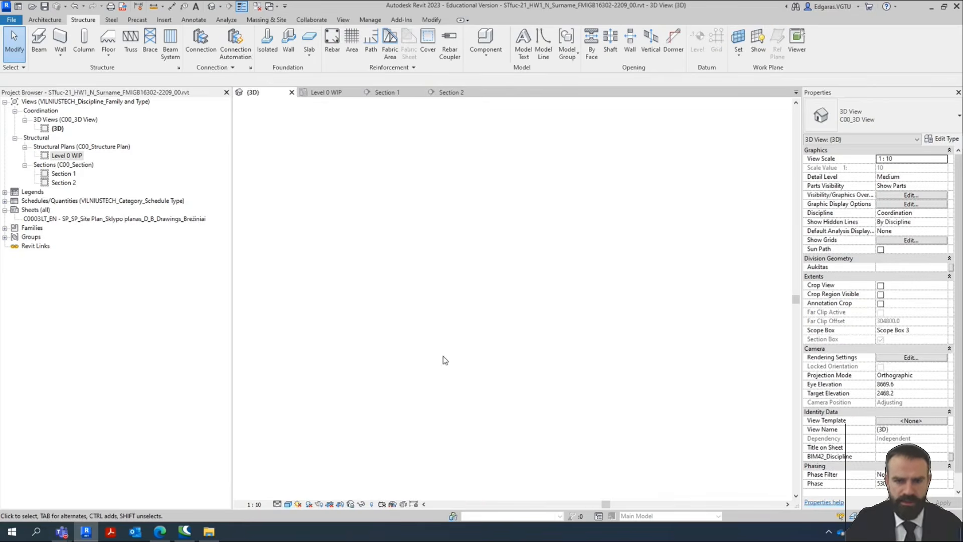
scroll(459, 353, up, 4)
scroll(684, 306, up, 5)
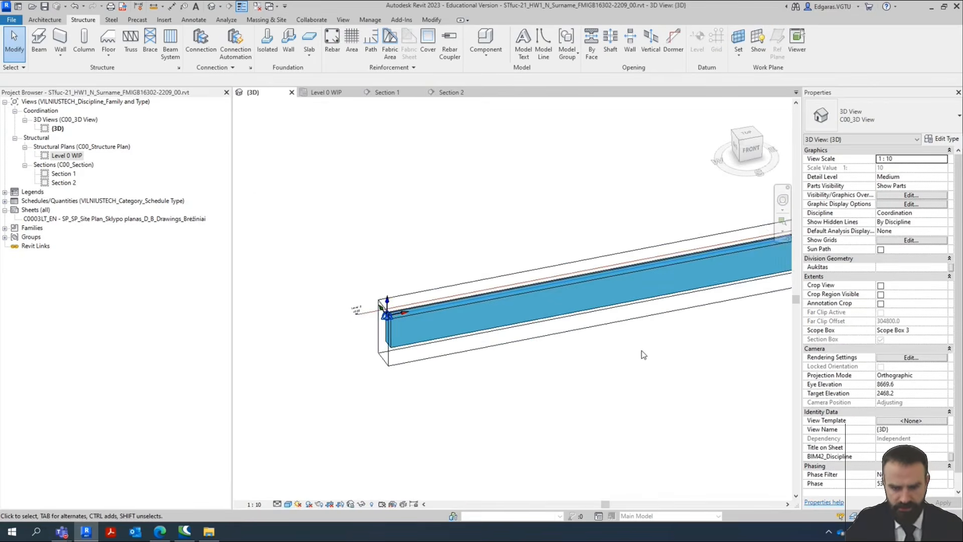
middle_drag(640, 352, 581, 378)
scroll(460, 306, down, 4)
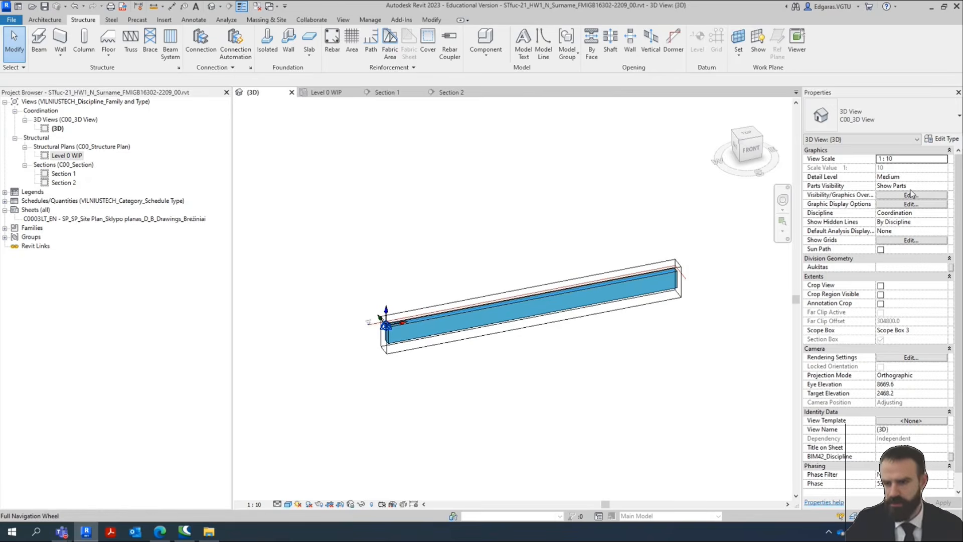
click(930, 204)
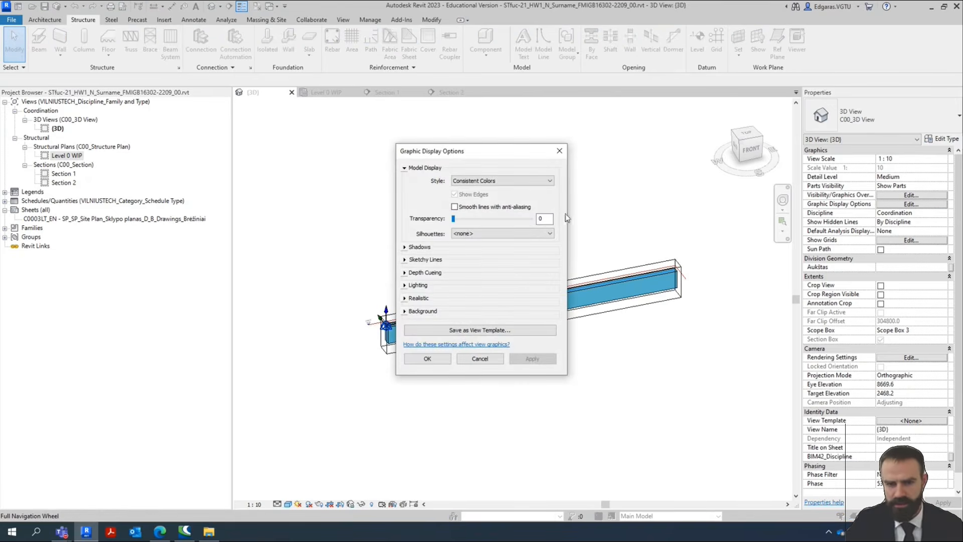
key(Return)
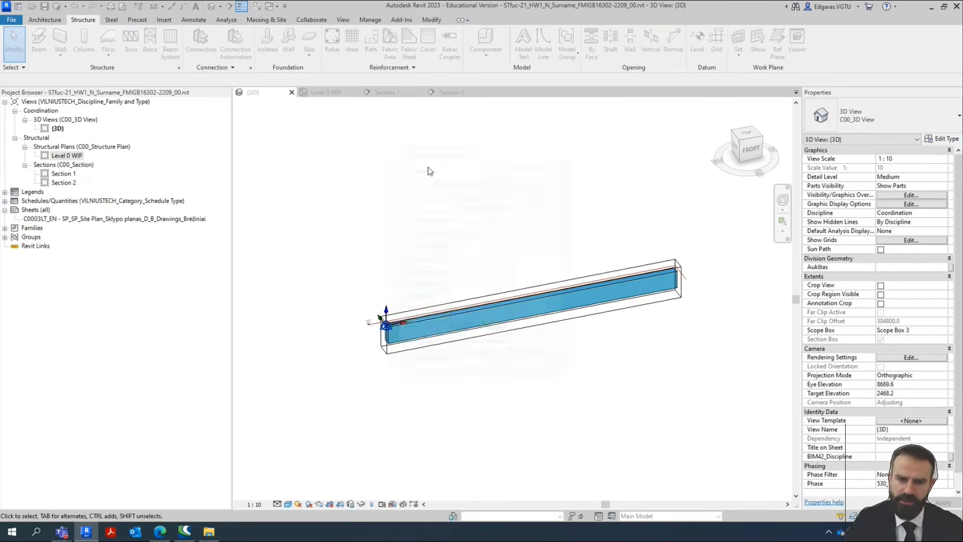
Set the 3D view's detail level to Fine so the stirrup displays with its real thickness.
scroll(469, 337, up, 4)
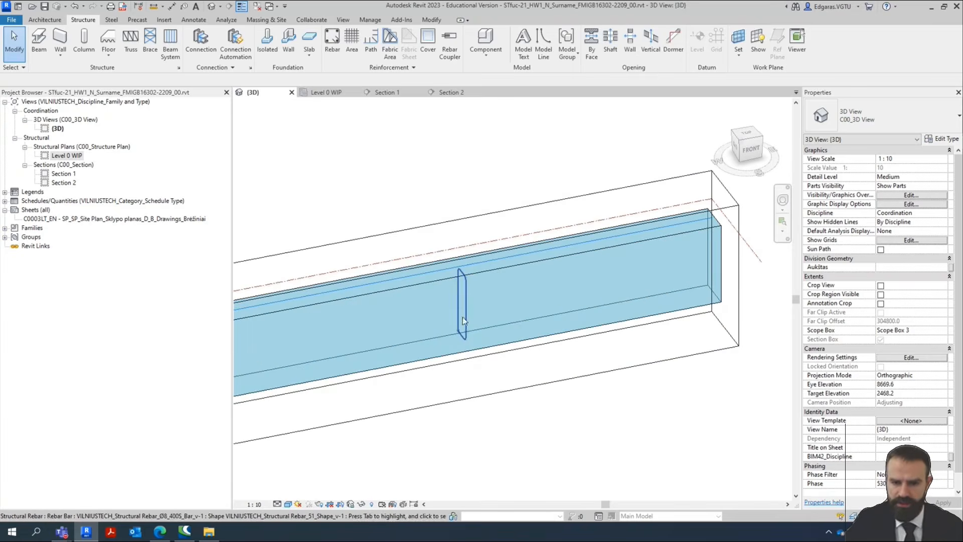
click(278, 504)
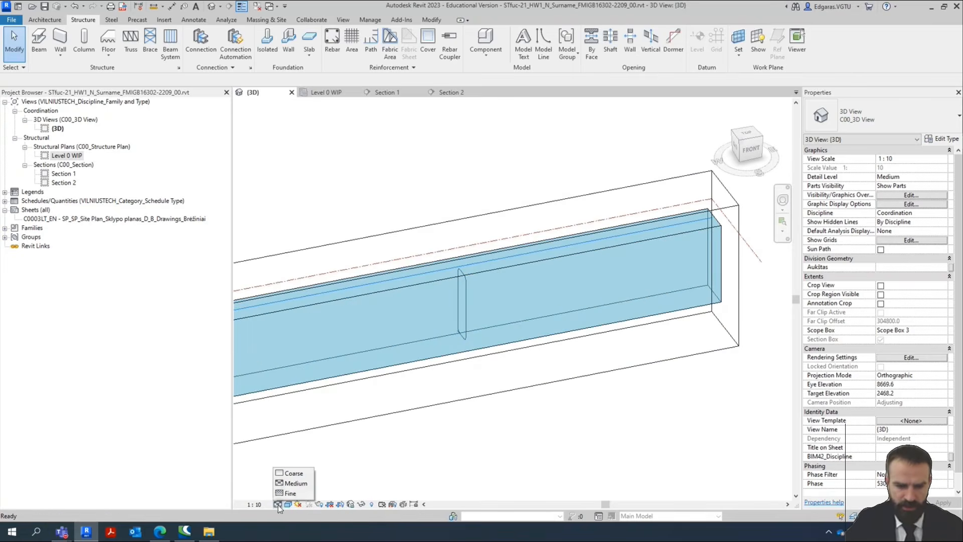
click(294, 495)
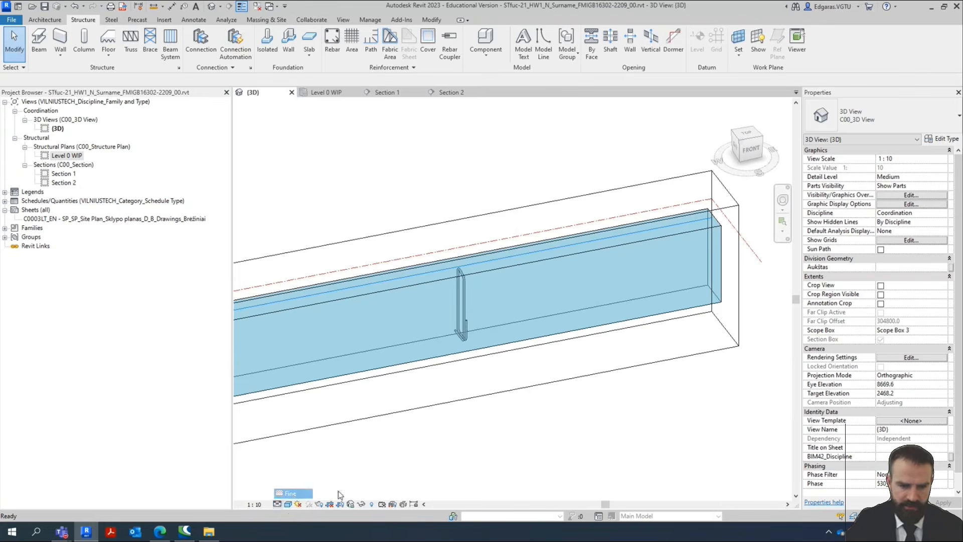
scroll(462, 297, up, 5)
scroll(513, 327, down, 4)
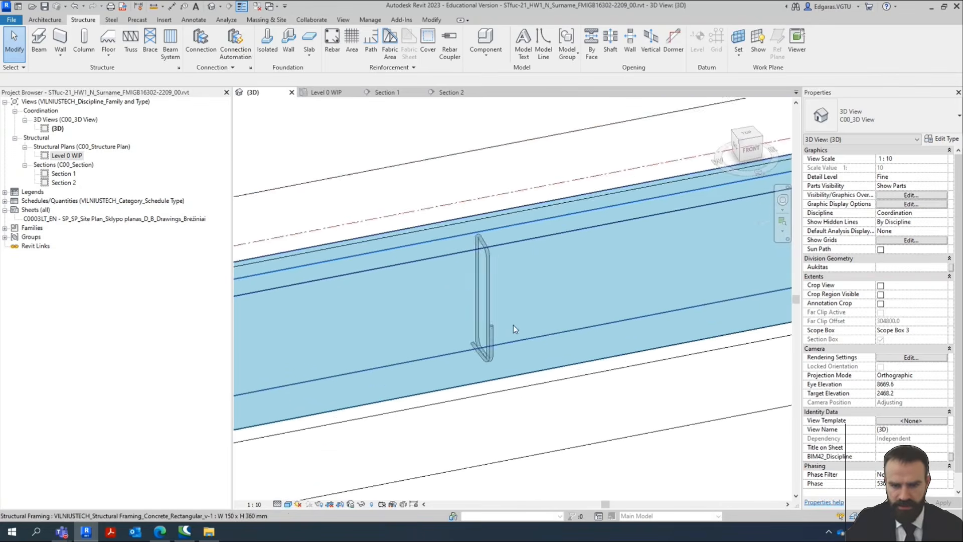
Set the rebar set layout of the stirrup in the 3D view to Number with Spacing.
scroll(497, 338, up, 3)
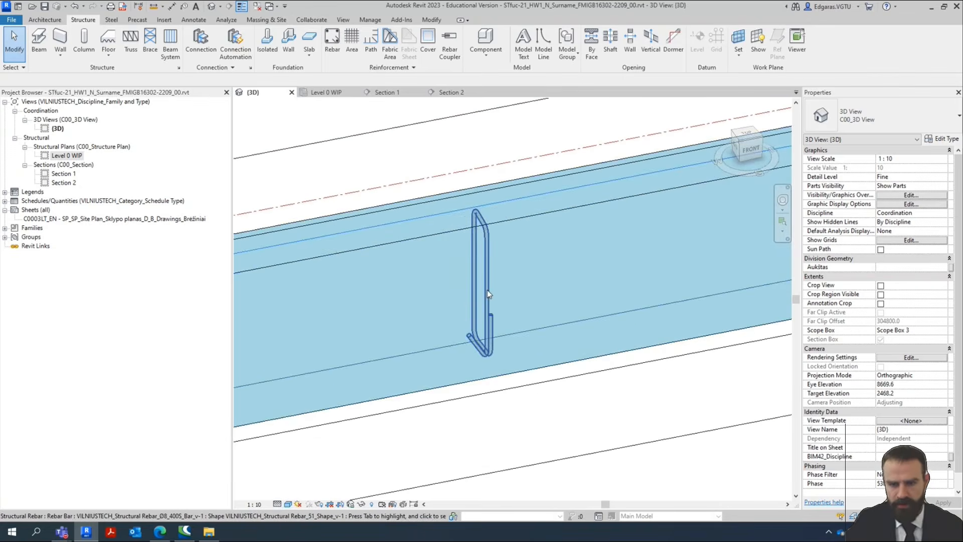
click(489, 294)
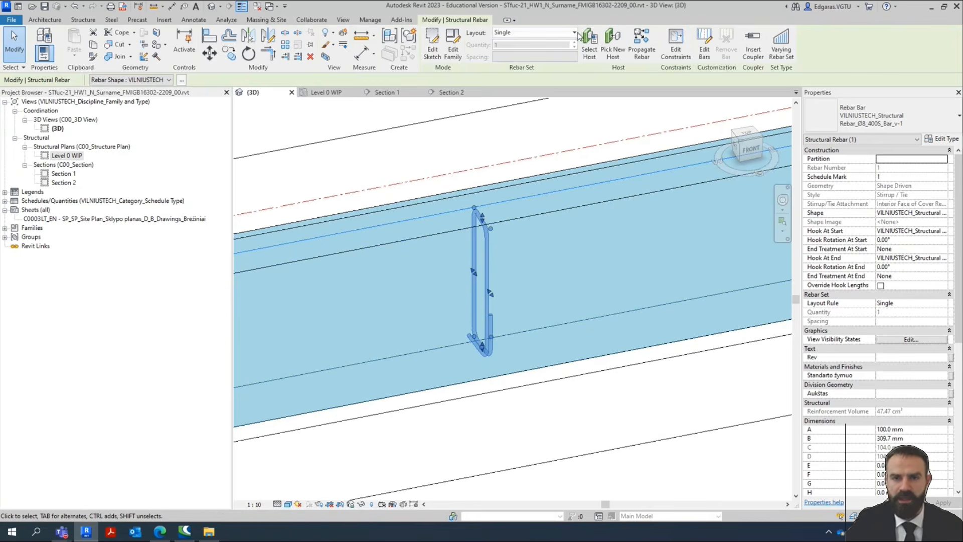
click(565, 34)
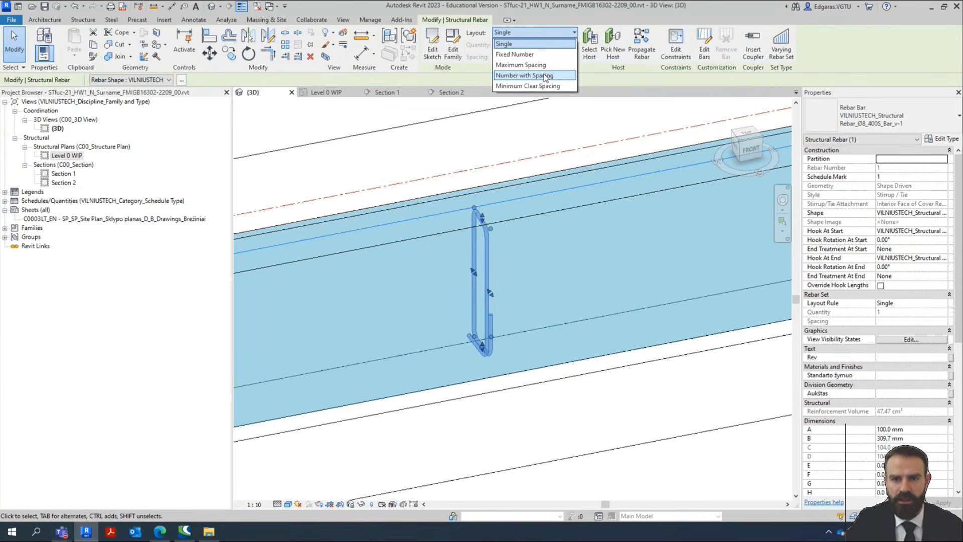
click(547, 77)
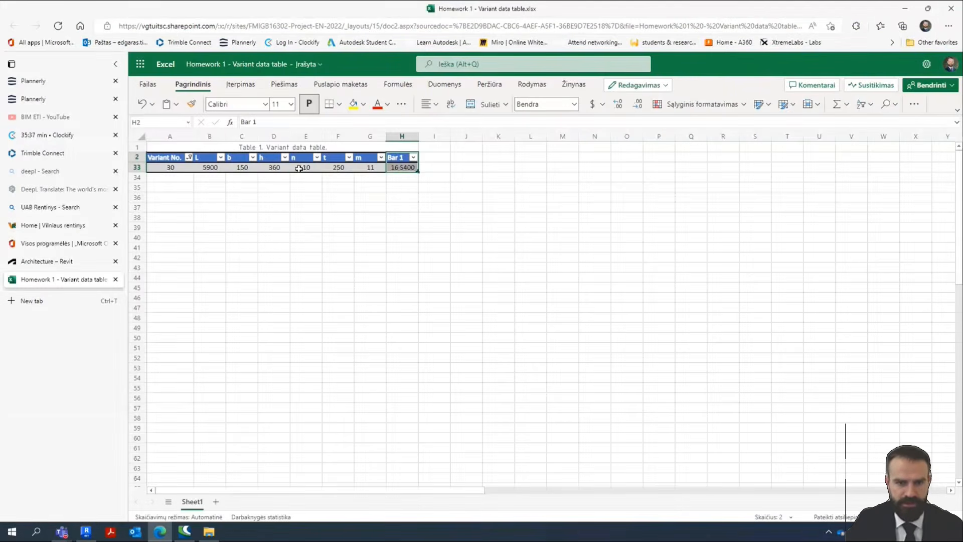
Check variant 30's n and t values in the Excel data table and set the stirrup spacing to 250 mm in Revit.
drag(299, 169, 330, 168)
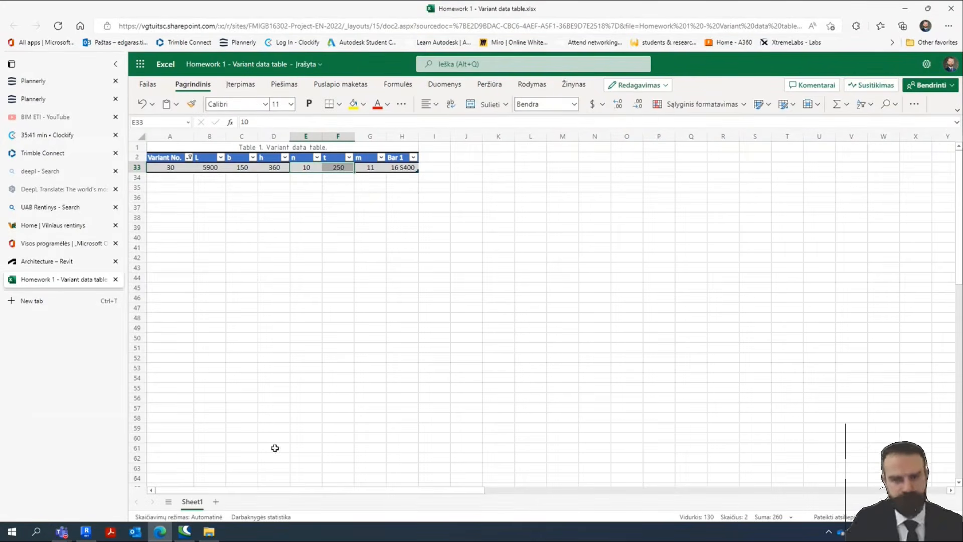
click(86, 531)
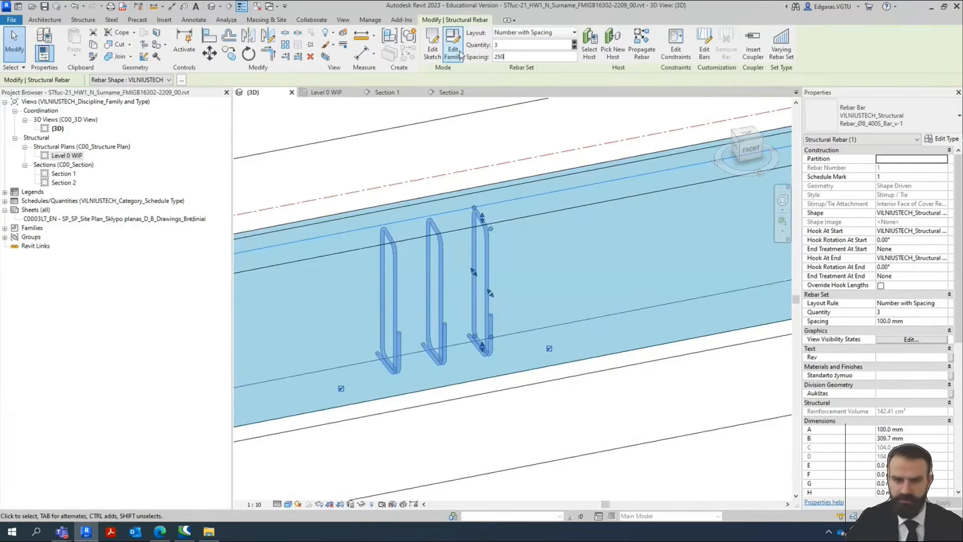
text(250)
key(Return)
scroll(669, 217, down, 3)
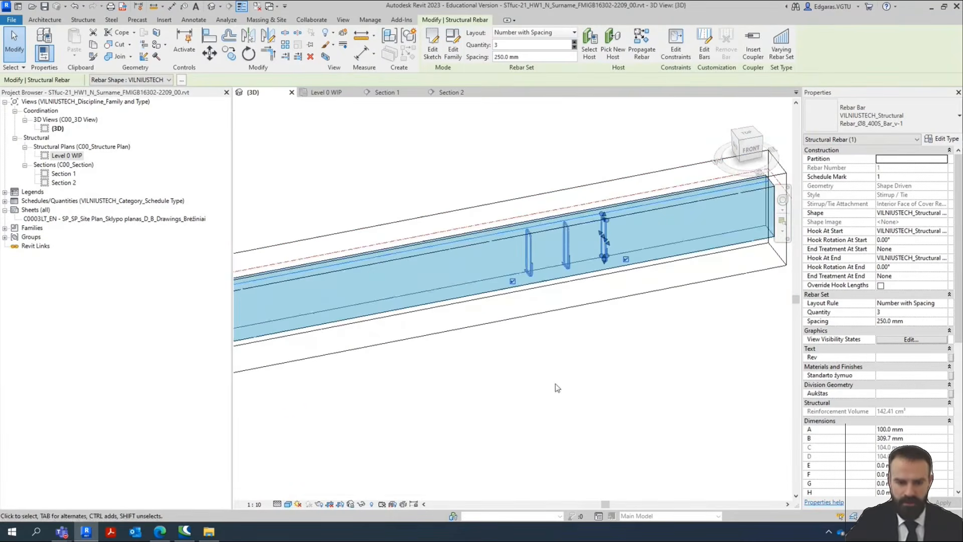
Check variant 30's n value in the Excel data table and set the stirrup set's quantity to 10 in Revit.
click(159, 532)
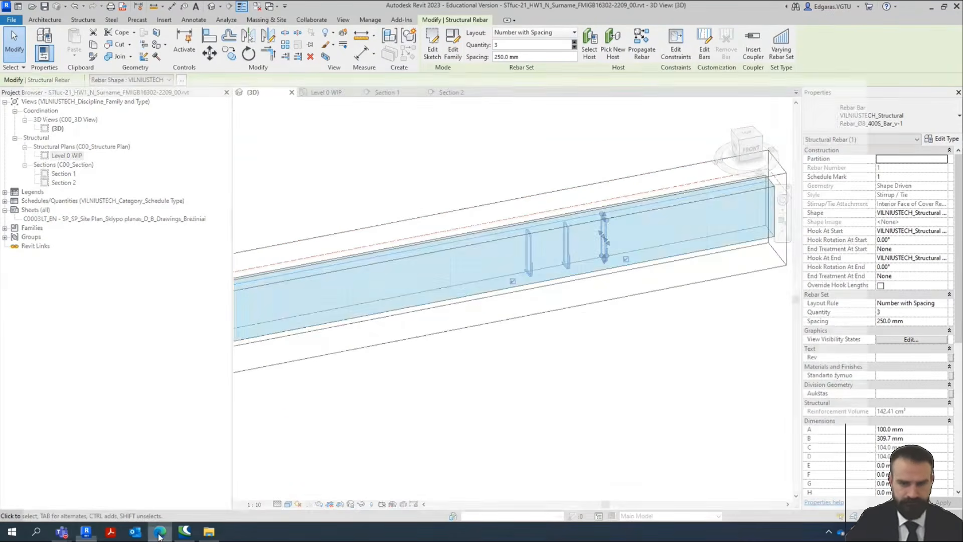
click(308, 167)
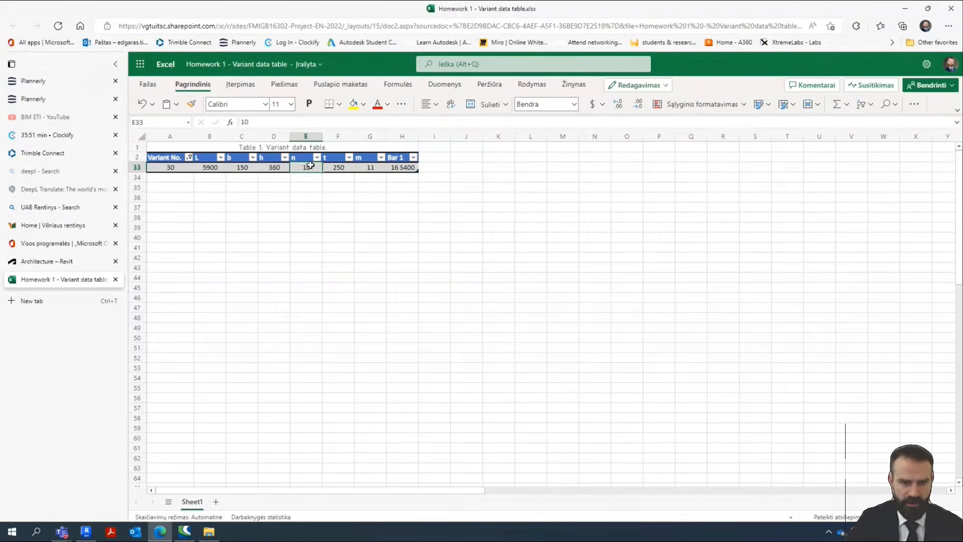
click(907, 11)
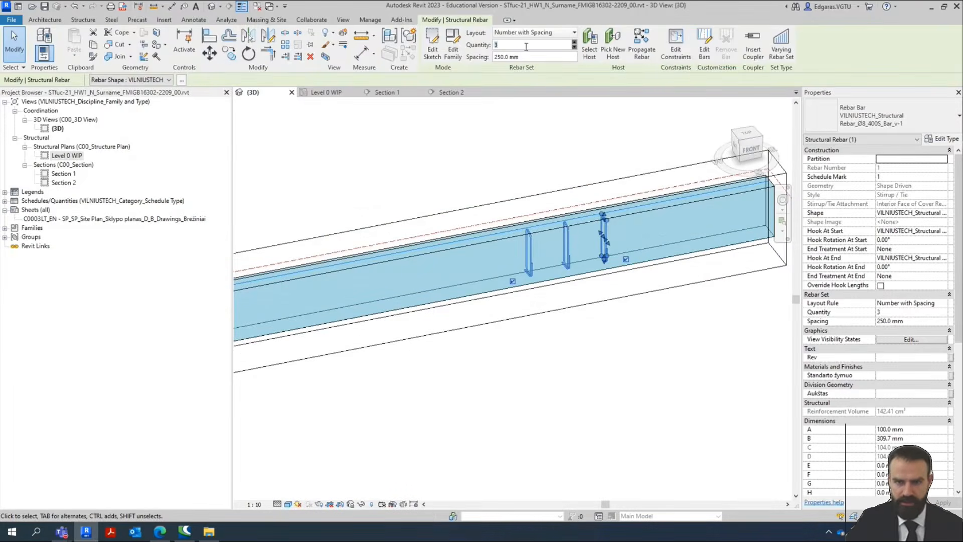
key(Return)
scroll(651, 351, down, 3)
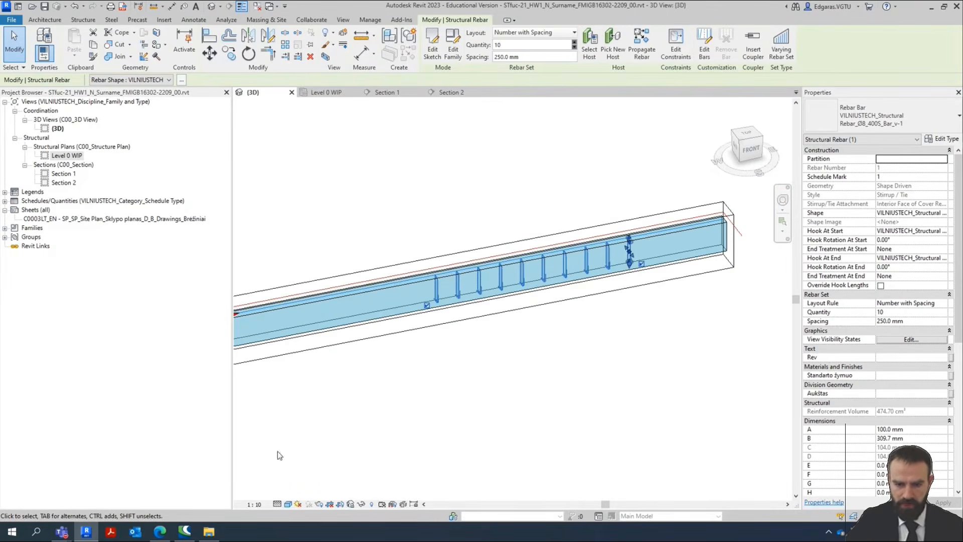
Recheck the variant data table in Excel and change the stirrup set's layout to Minimum Clear Spacing in Revit.
click(166, 531)
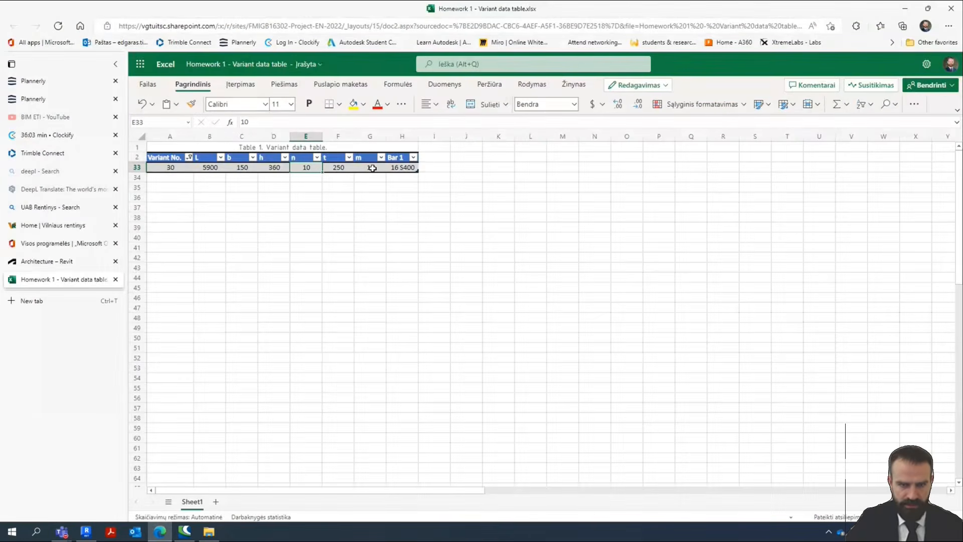
click(160, 531)
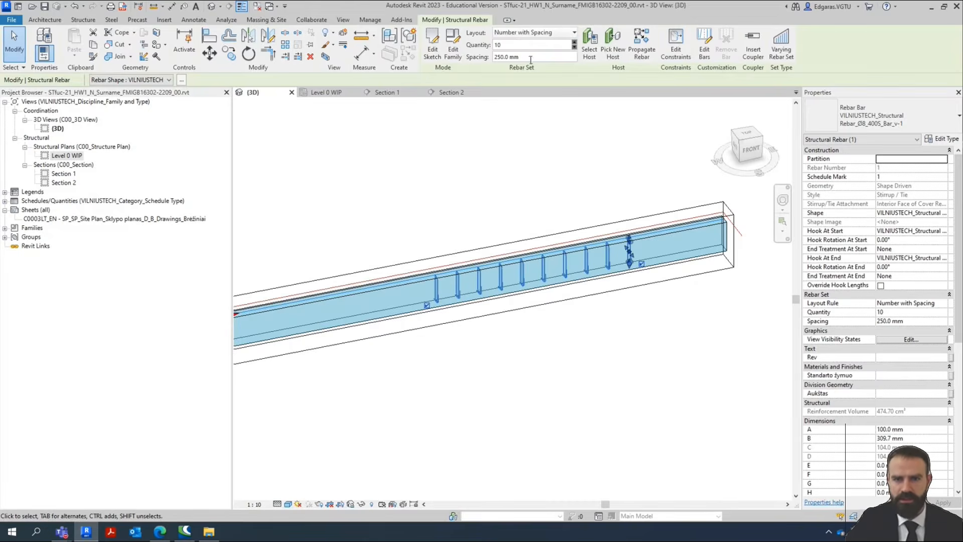
click(536, 37)
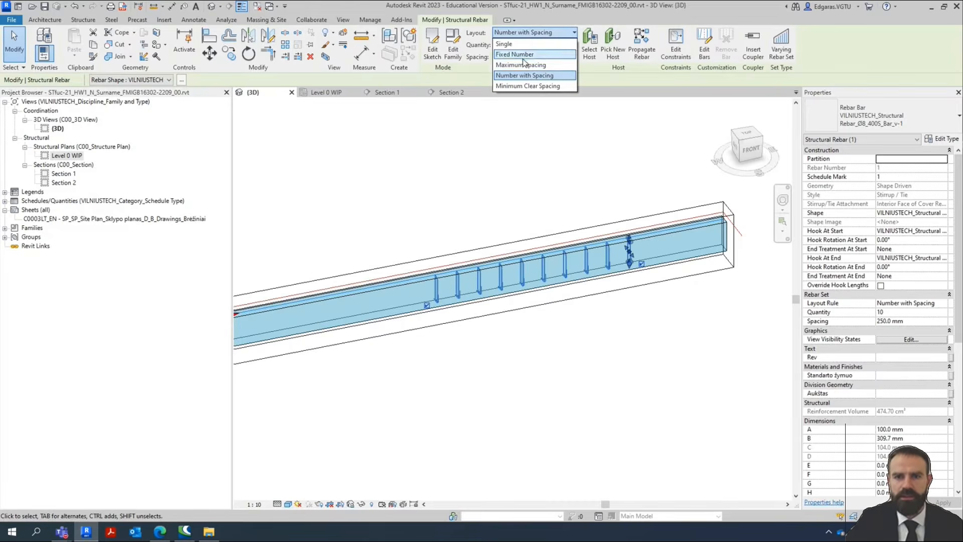
click(544, 85)
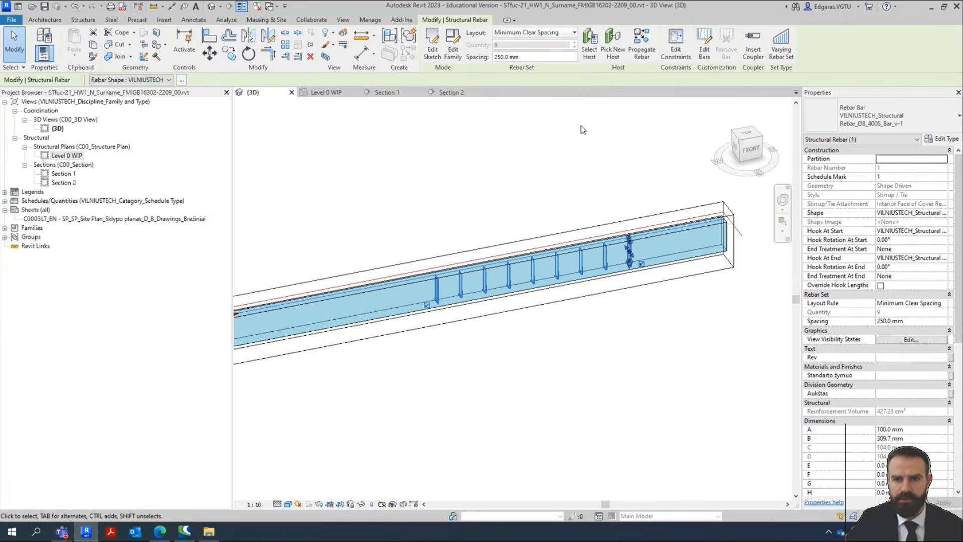
View the stirrup set from the front and check variant 30's m value in the Excel data table.
click(750, 149)
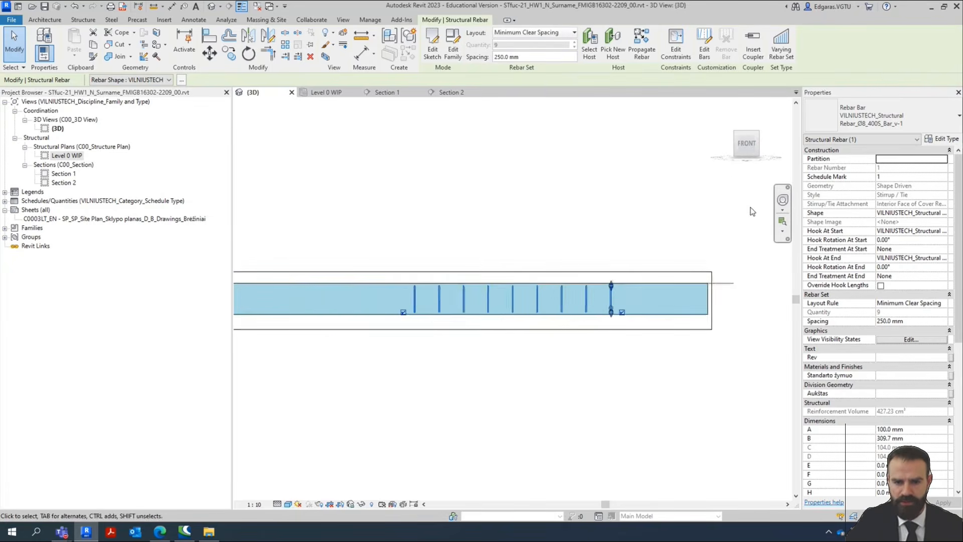
scroll(751, 208, down, 2)
scroll(491, 256, up, 2)
middle_drag(654, 347, 574, 358)
scroll(629, 288, up, 1)
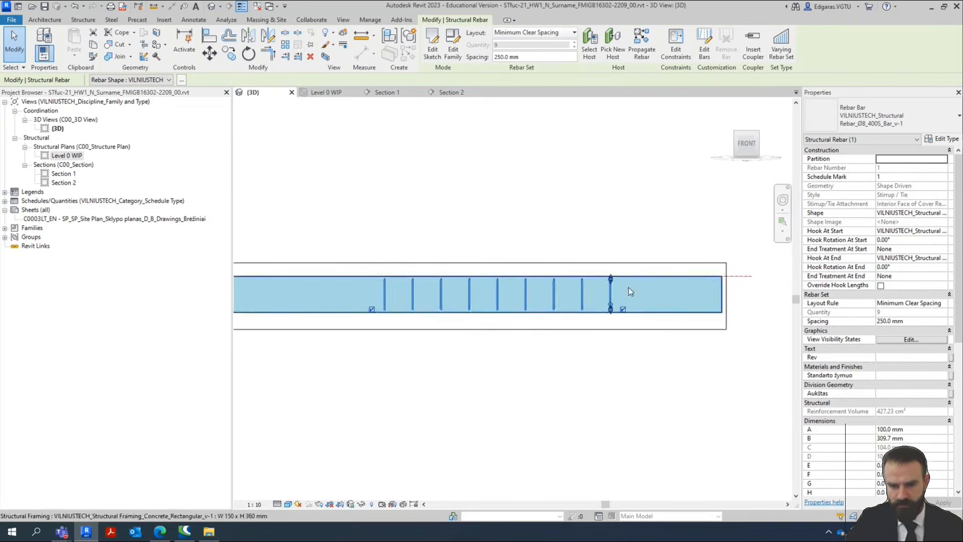
scroll(622, 296, up, 3)
scroll(649, 284, down, 2)
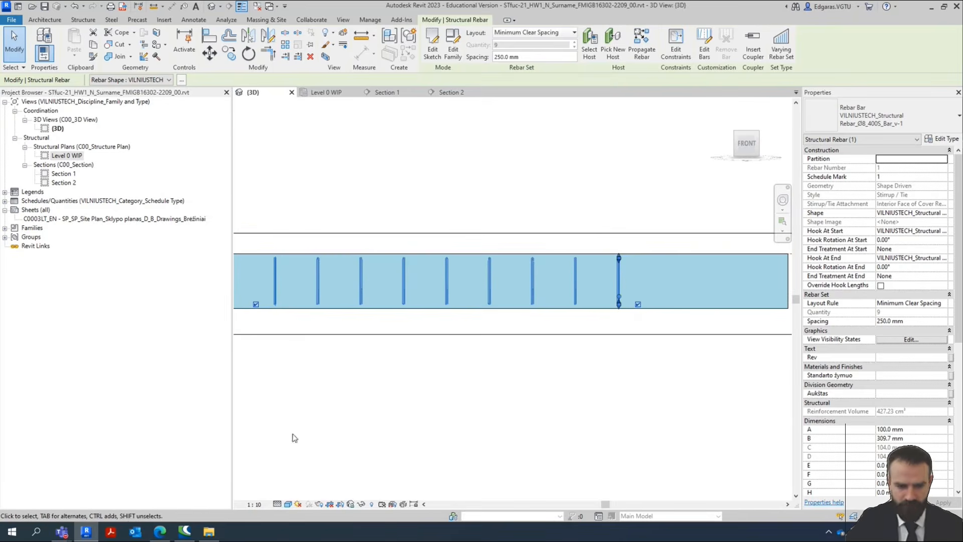
click(159, 531)
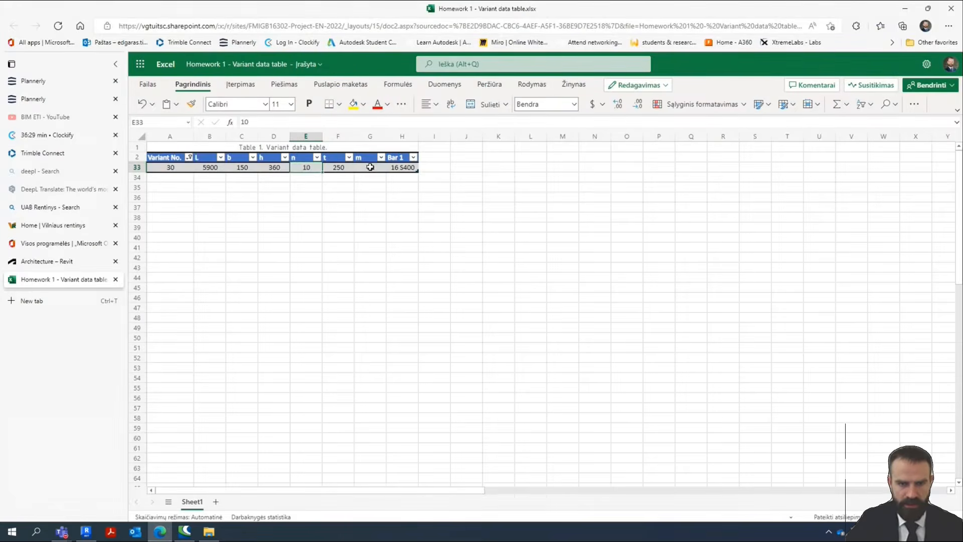
click(371, 167)
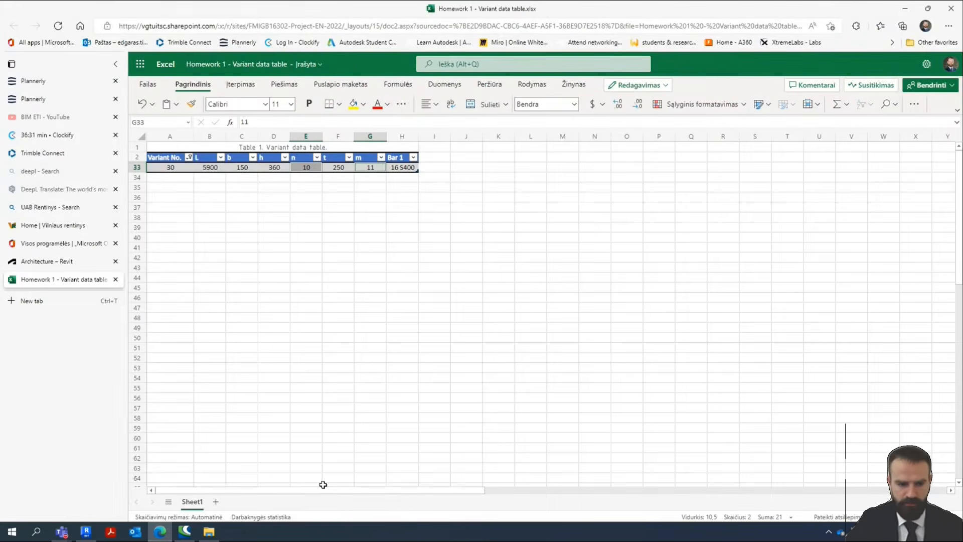
click(166, 537)
Stretch the stirrup set in both directions so that it reaches both end faces of the beam.
click(582, 385)
scroll(685, 255, down, 3)
scroll(746, 322, down, 2)
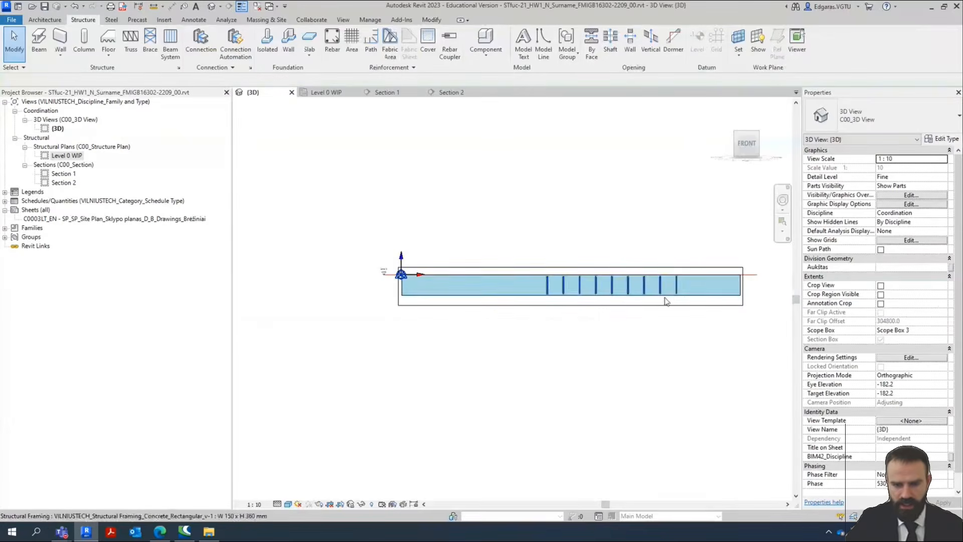
scroll(667, 294, up, 1)
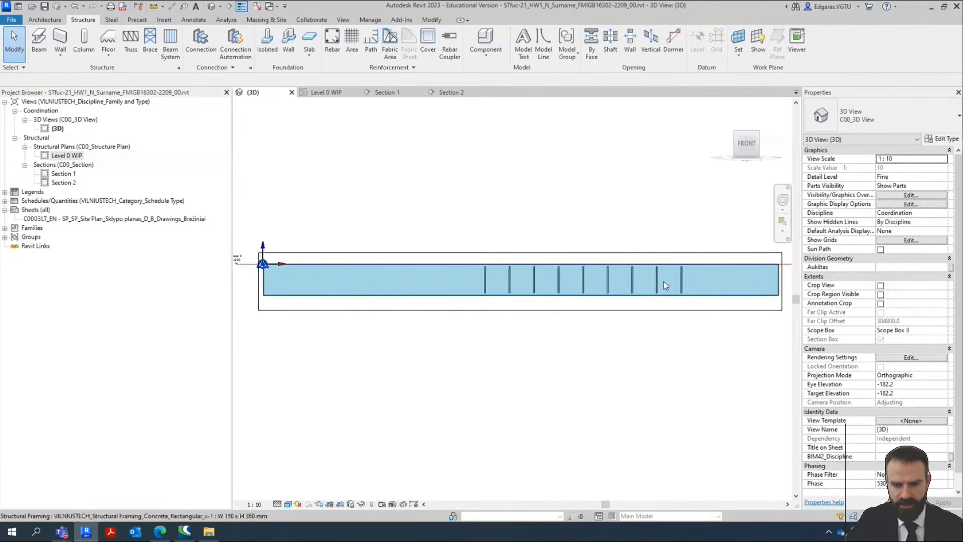
middle_drag(664, 281, 586, 288)
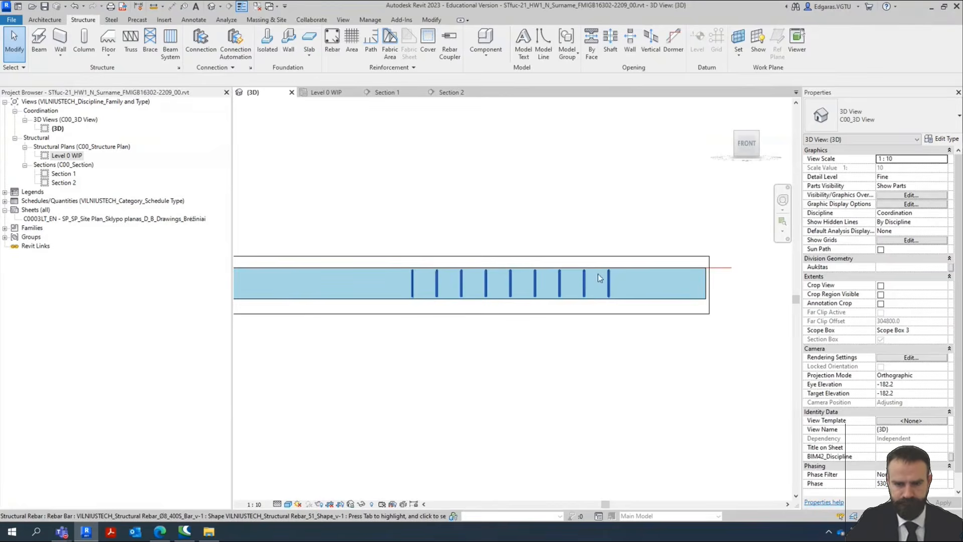
click(598, 275)
scroll(597, 275, down, 2)
drag(473, 279, 335, 291)
scroll(593, 269, up, 2)
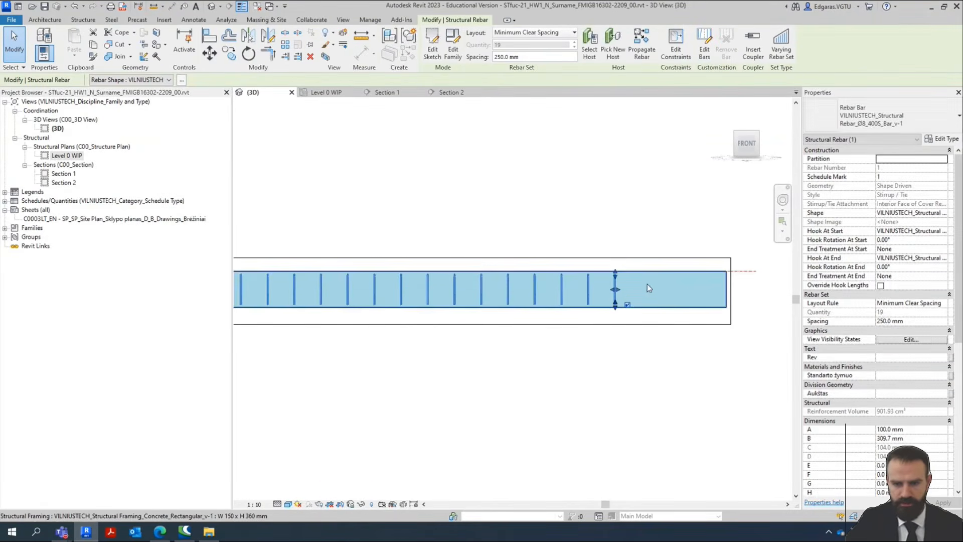
drag(616, 289, 727, 299)
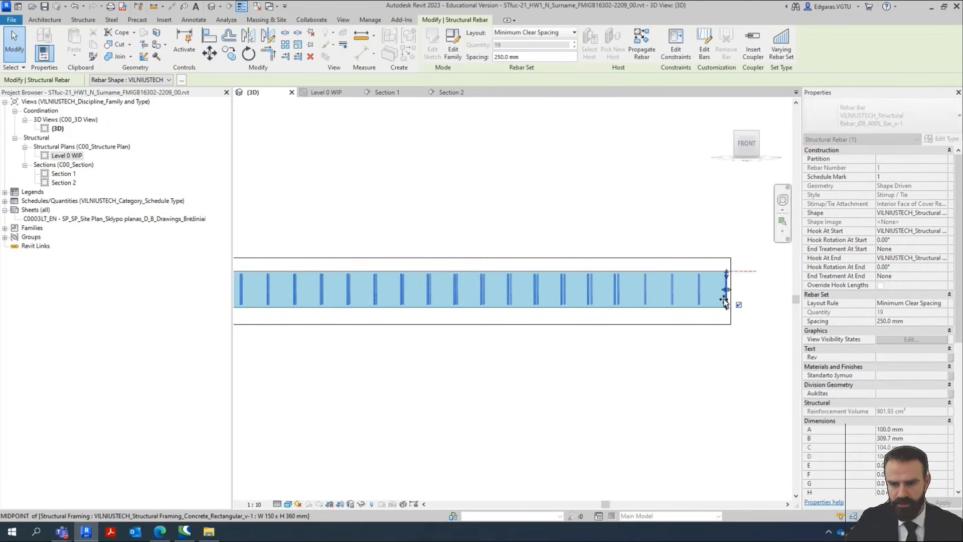
Pull the outermost stirrups at both ends of the set slightly inward so they lie inside the beam's end faces.
scroll(723, 296, down, 2)
scroll(374, 298, up, 6)
scroll(508, 297, up, 3)
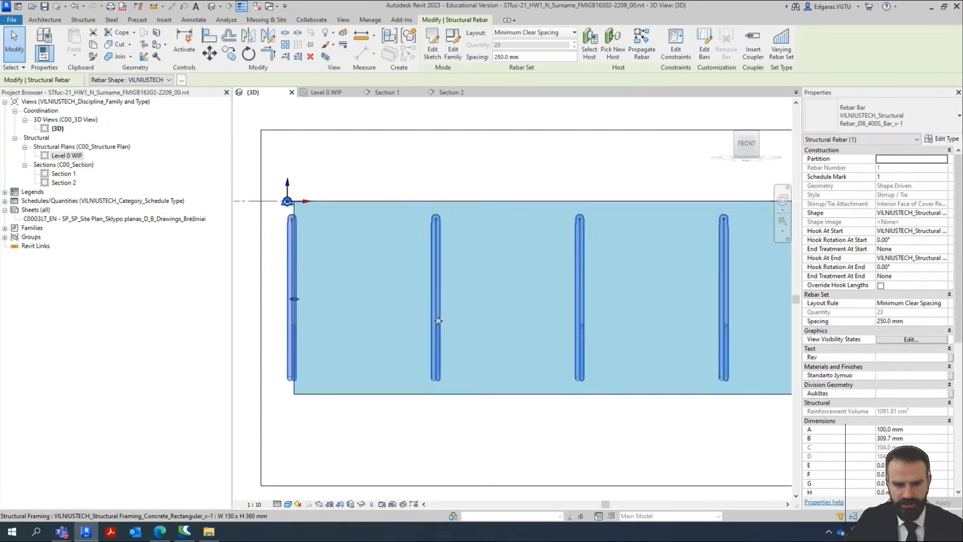
scroll(313, 275, down, 5)
middle_drag(705, 323, 341, 348)
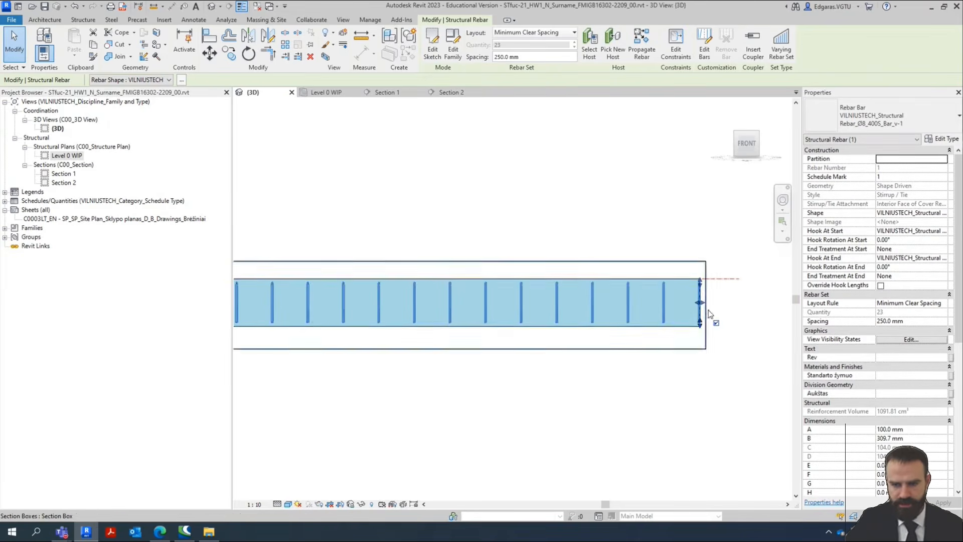
scroll(705, 310, up, 4)
drag(678, 307, 667, 305)
scroll(705, 307, down, 5)
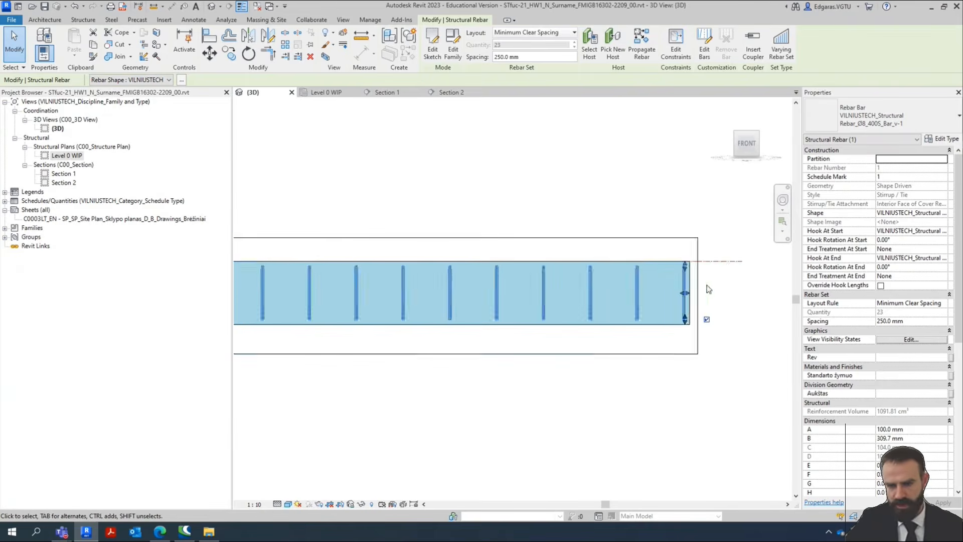
scroll(361, 283, up, 5)
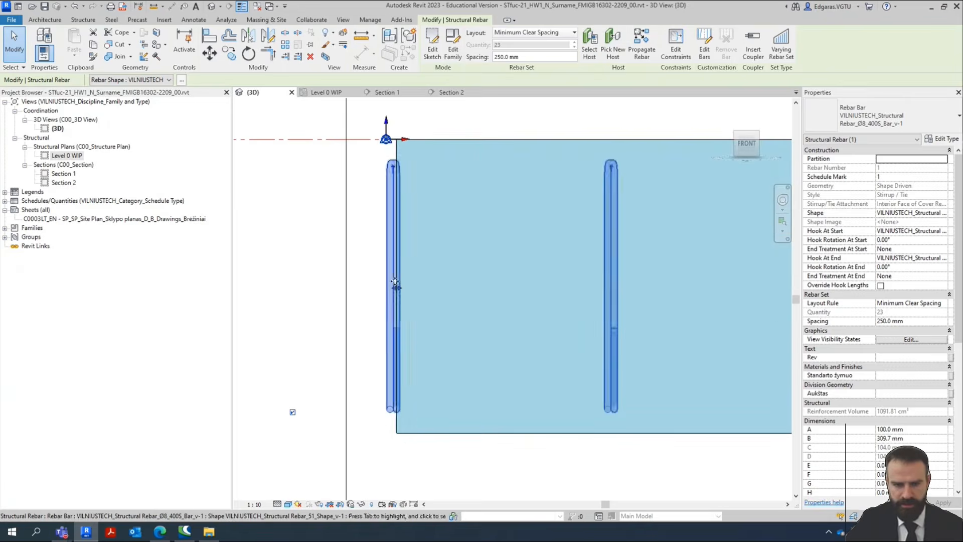
scroll(401, 279, down, 5)
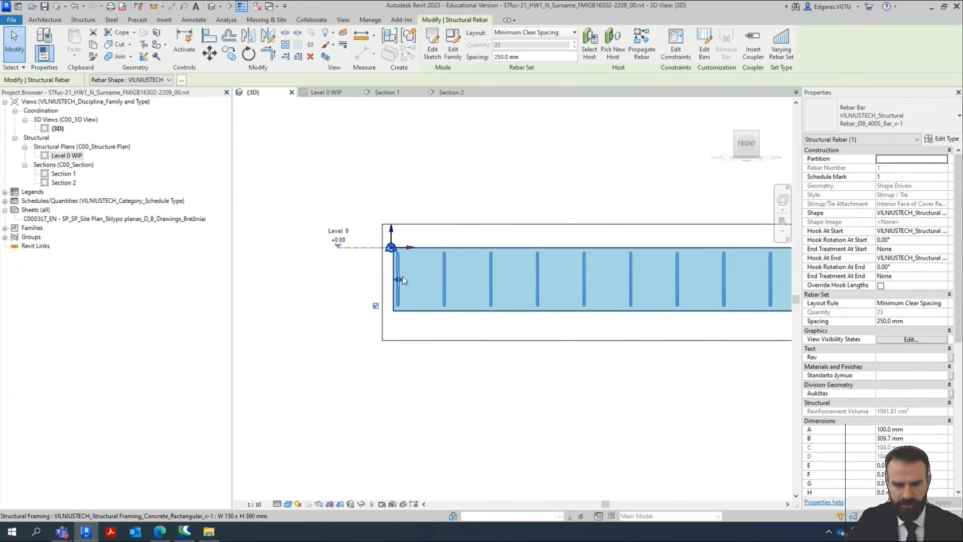
click(571, 387)
middle_drag(639, 383, 415, 385)
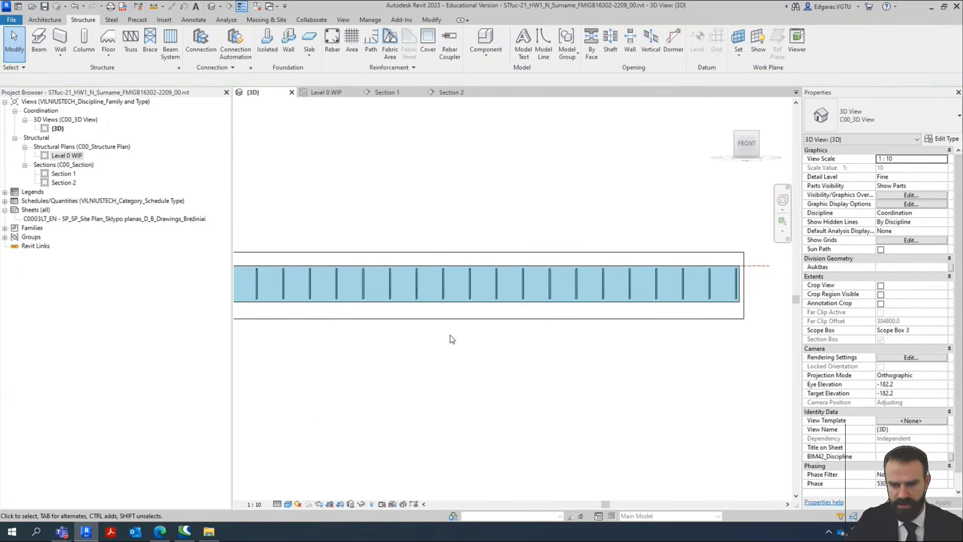
Open Section 1, inspect the stirrups at the beam's end and set the section's detail level to Medium.
click(385, 92)
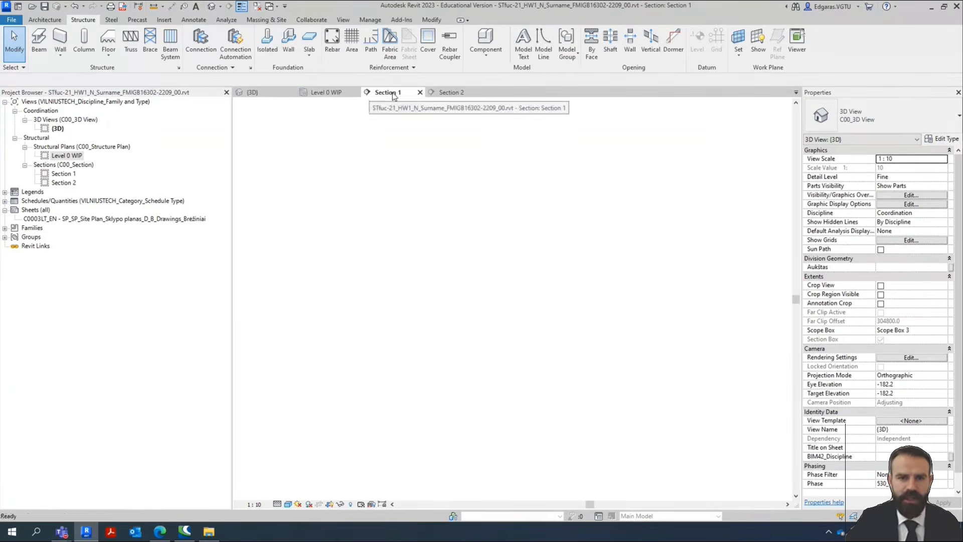
scroll(311, 351, up, 8)
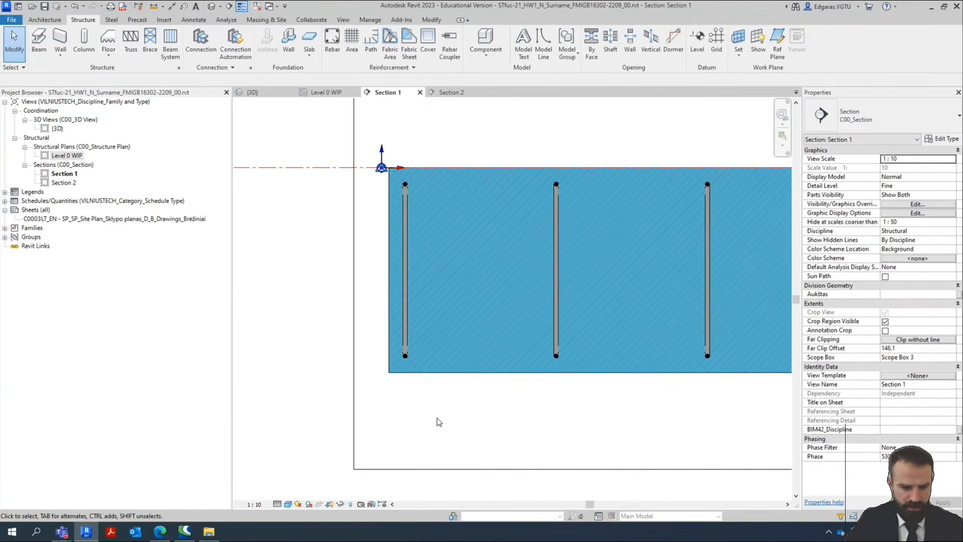
middle_drag(439, 421, 425, 420)
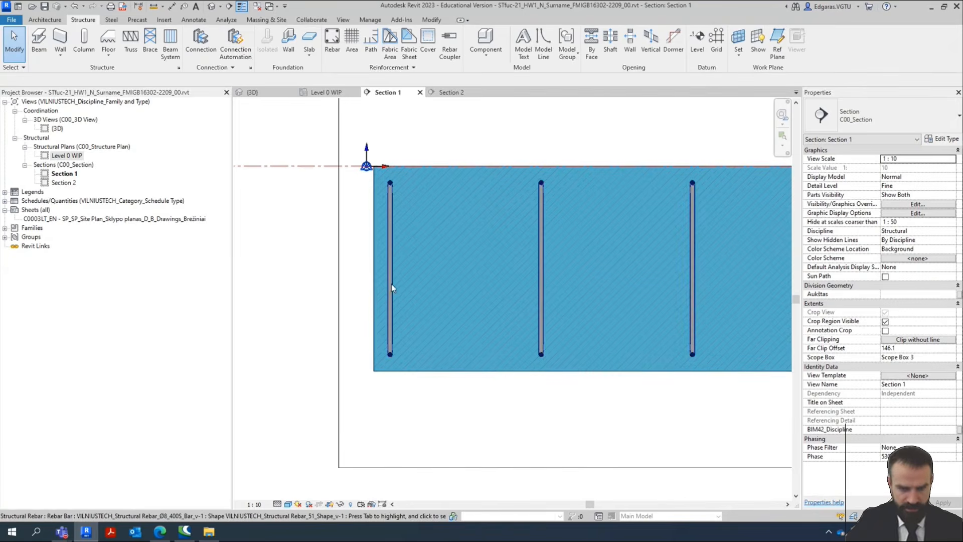
click(277, 504)
click(294, 483)
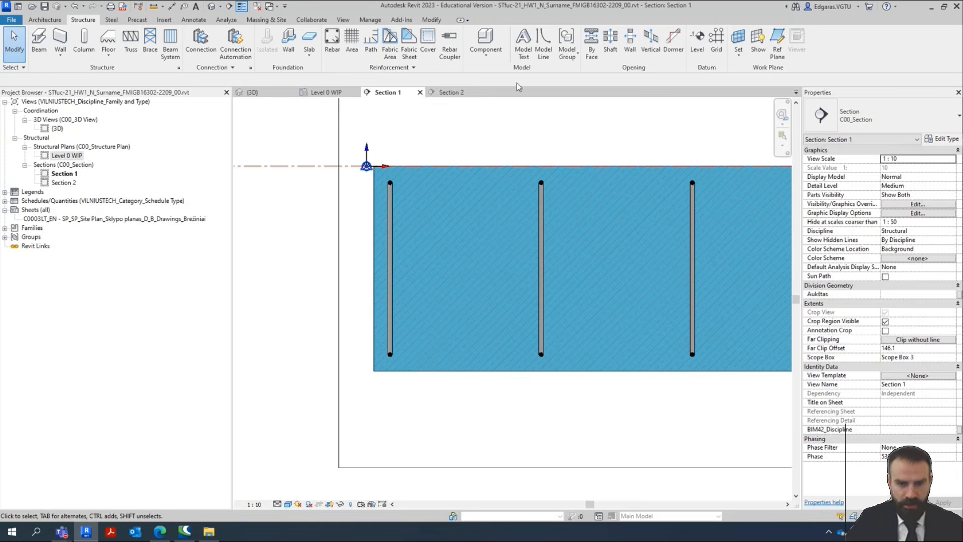
Compare how the stirrups display in the 3D view at Medium and Fine detail levels, finishing on Fine.
click(273, 95)
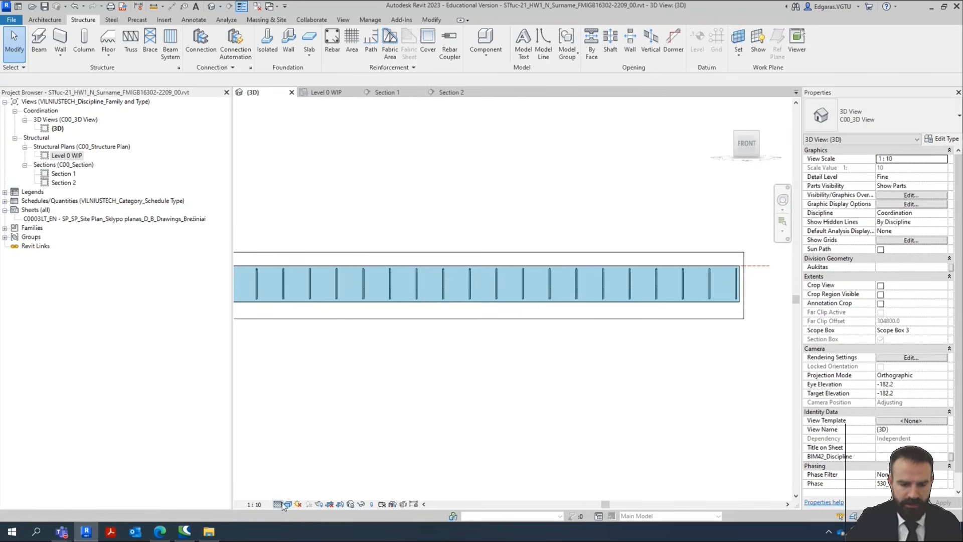
click(278, 504)
click(298, 485)
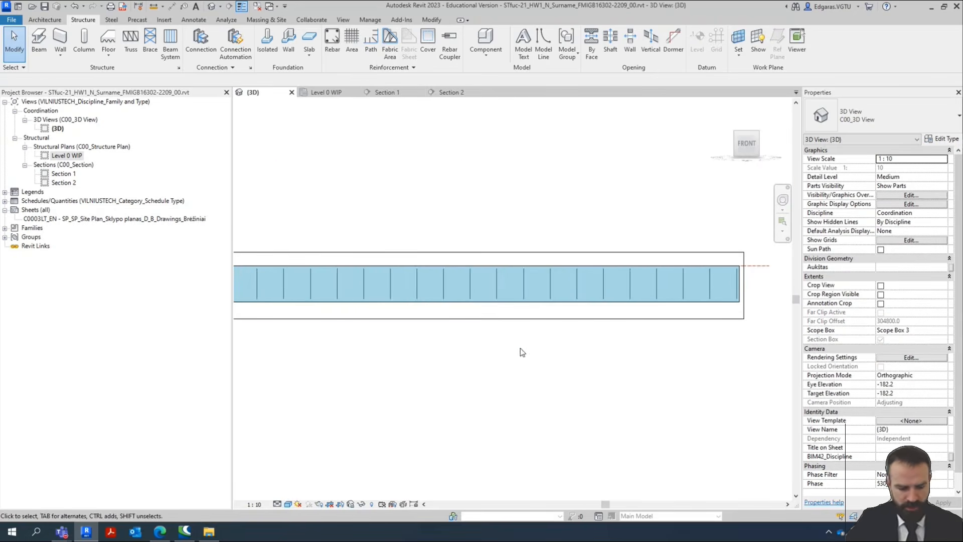
shift+middle_drag(522, 352, 433, 301)
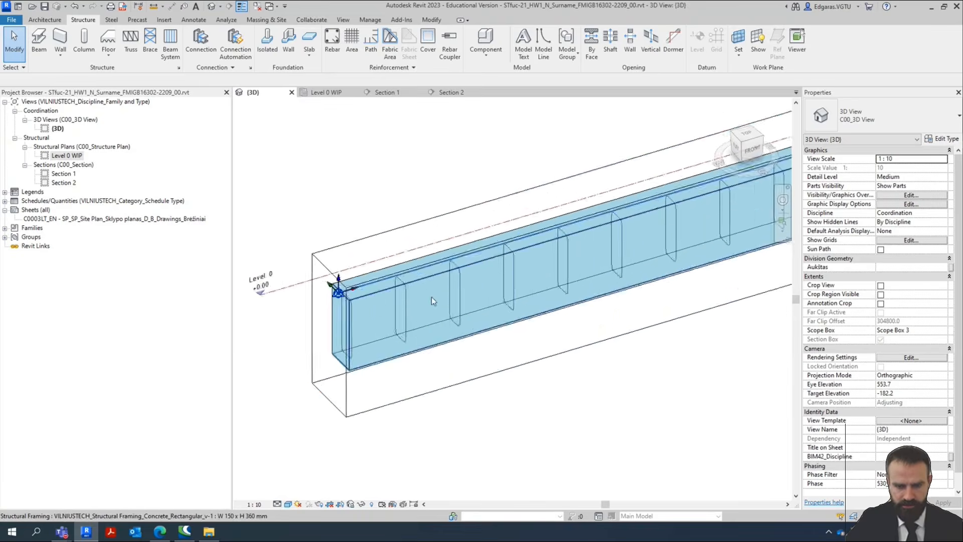
scroll(432, 301, up, 3)
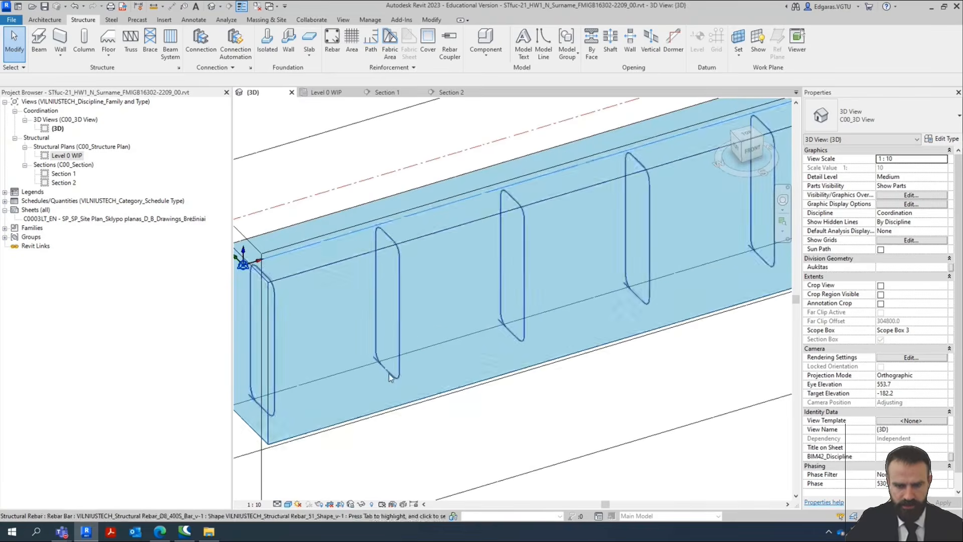
click(277, 502)
click(298, 494)
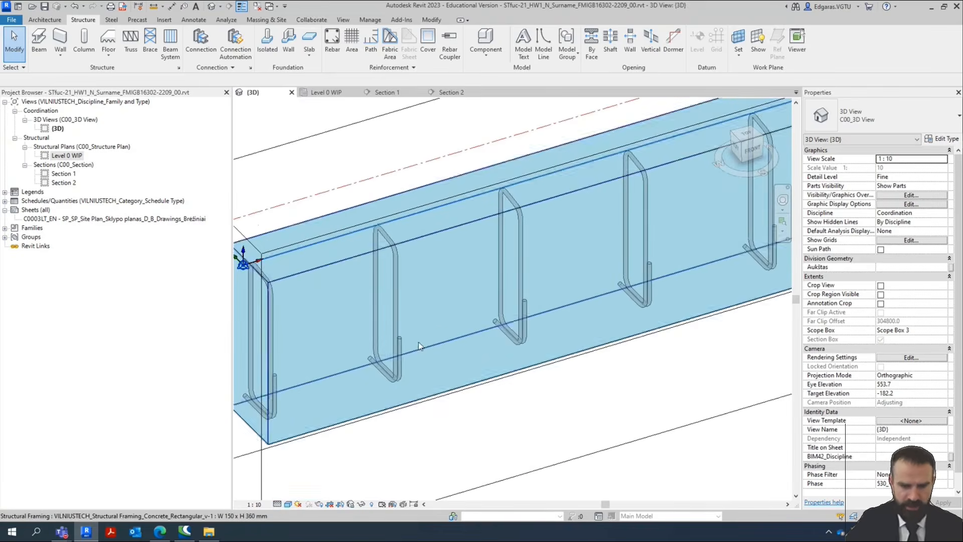
Examine the stirrups' bends and hook ends from the front and at an angle in 3D, and their cross-section in Section 2.
scroll(411, 322, up, 3)
click(752, 150)
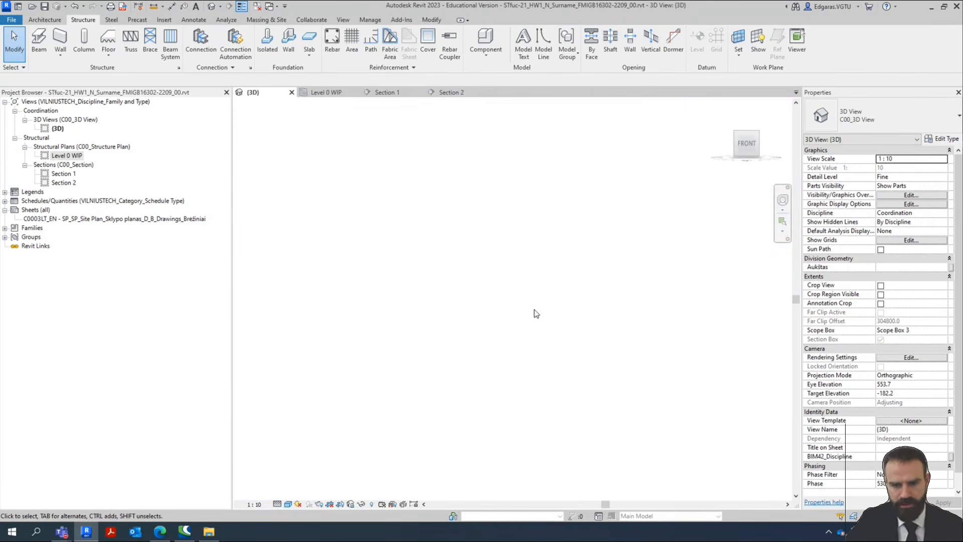
scroll(666, 293, up, 6)
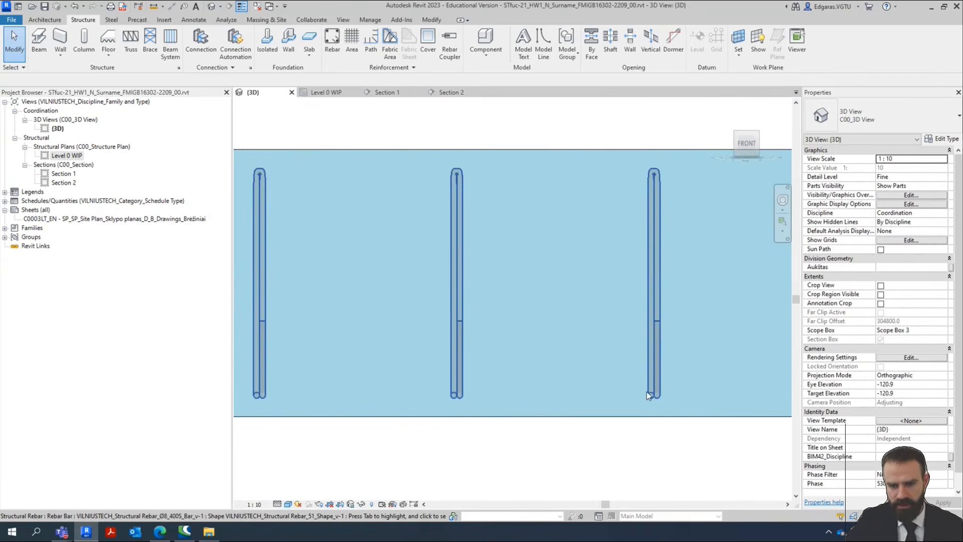
scroll(666, 273, down, 1)
shift+middle_drag(666, 273, 643, 391)
scroll(510, 339, up, 5)
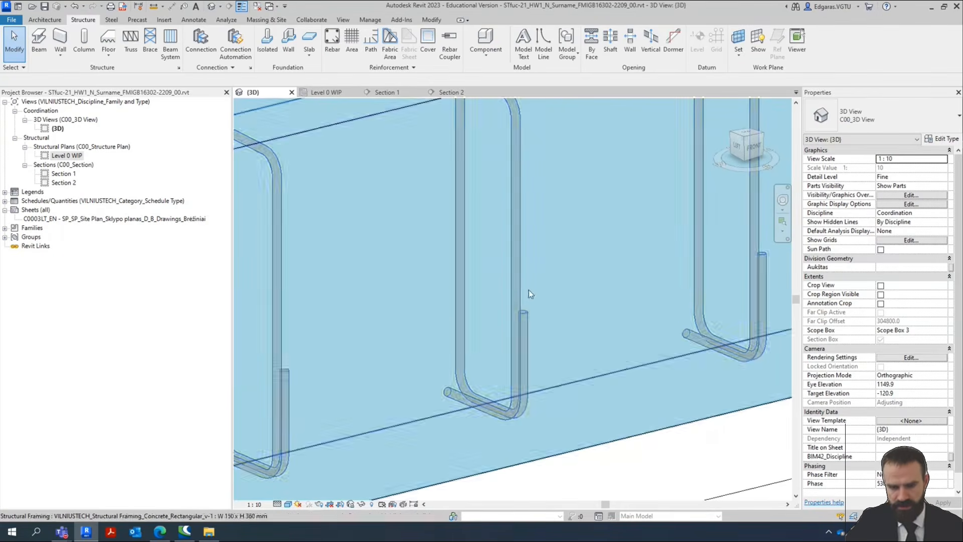
click(277, 504)
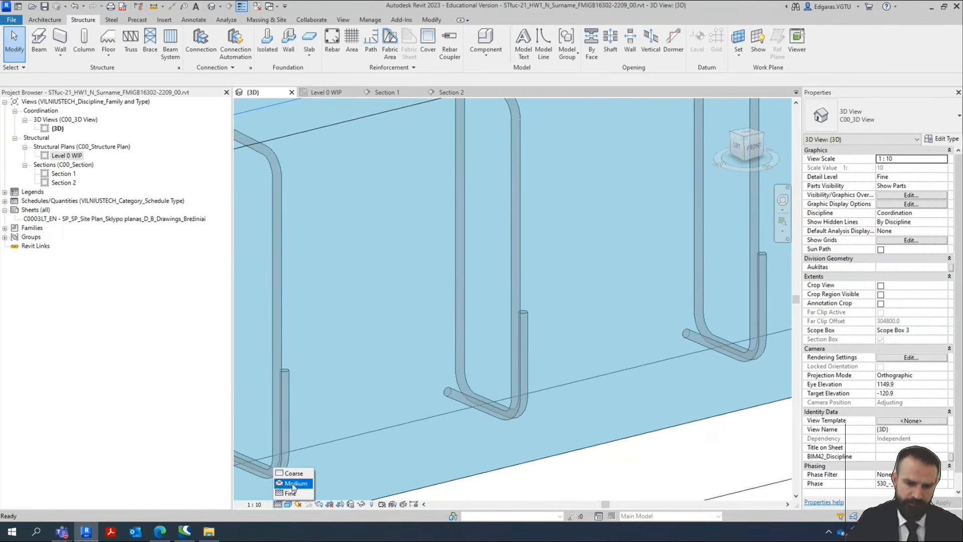
click(748, 483)
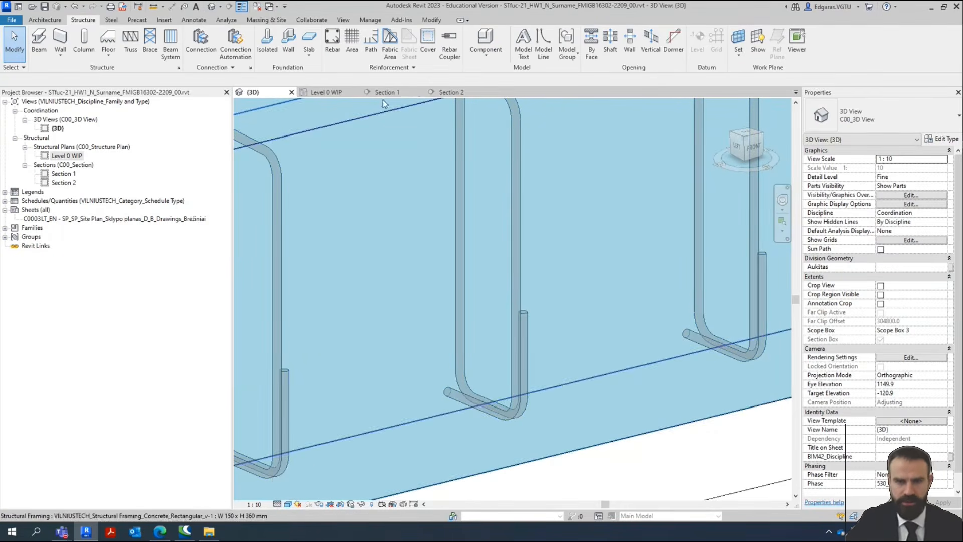
click(446, 92)
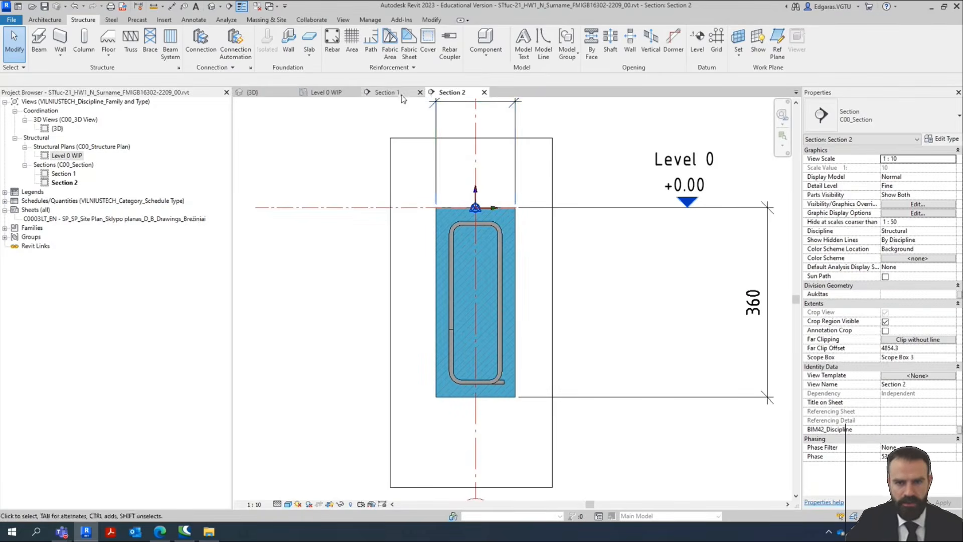
In Section 1, add an aligned dimension from the beam's start face to the near edge of the first stirrup.
click(365, 95)
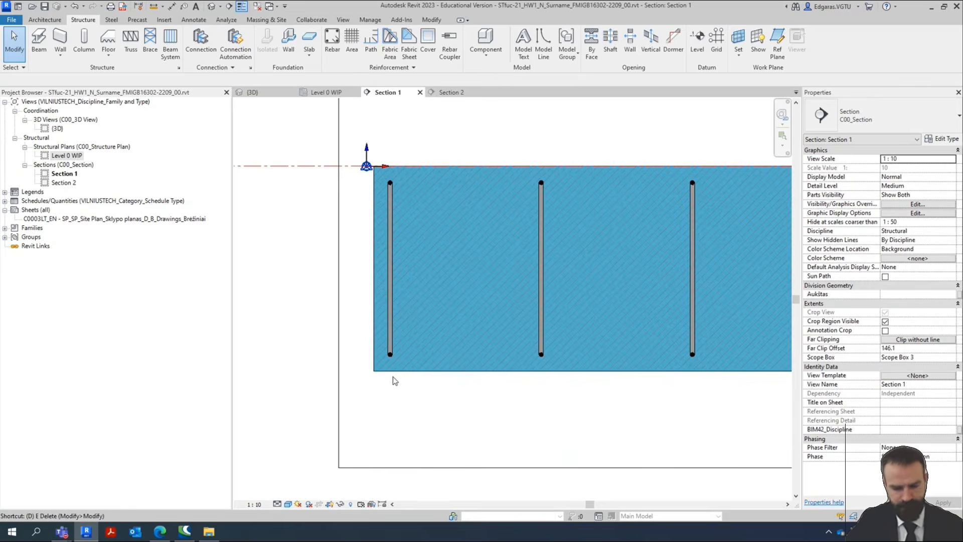
key(d)
key(i)
click(375, 318)
scroll(382, 316, up, 3)
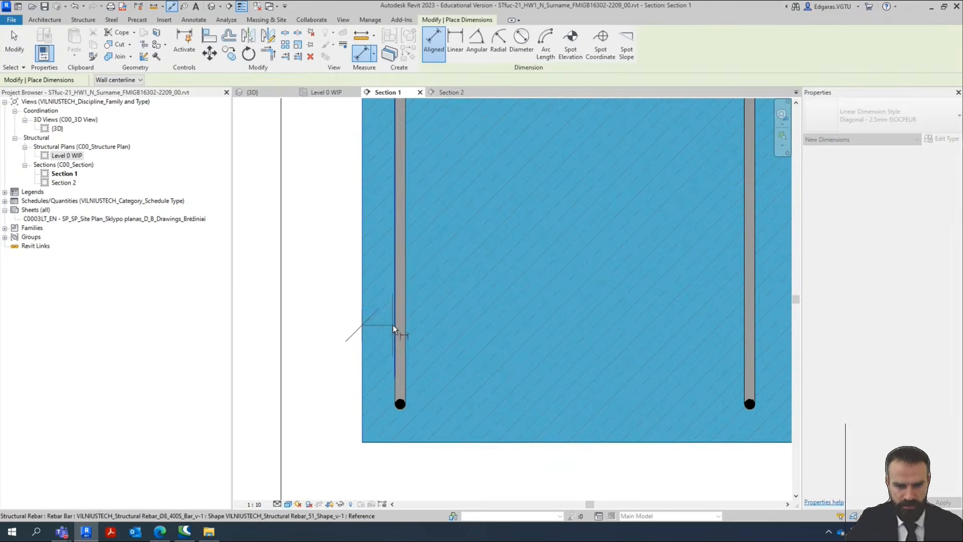
click(394, 324)
click(331, 315)
scroll(326, 314, down, 5)
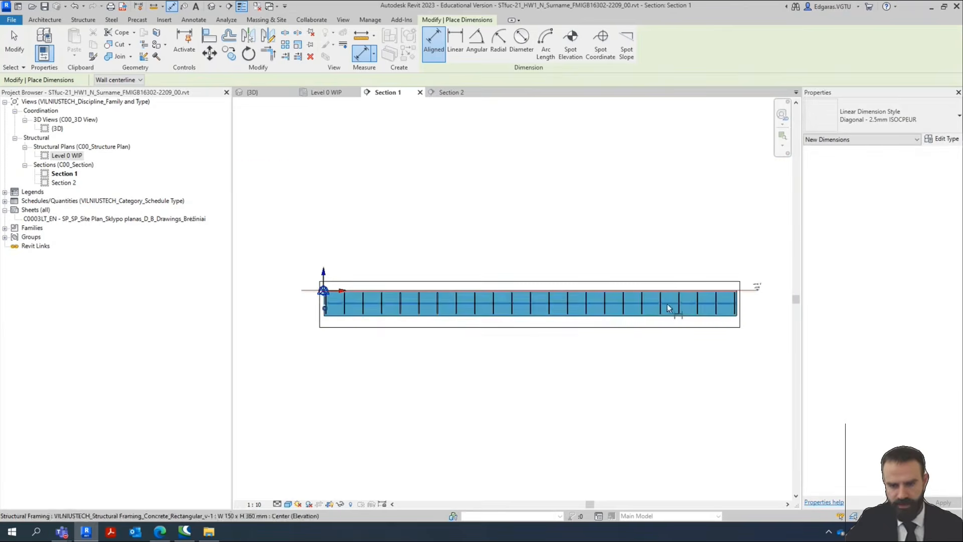
Dimension the distance from the last stirrup to the beam's end face in Section 1.
scroll(740, 306, up, 6)
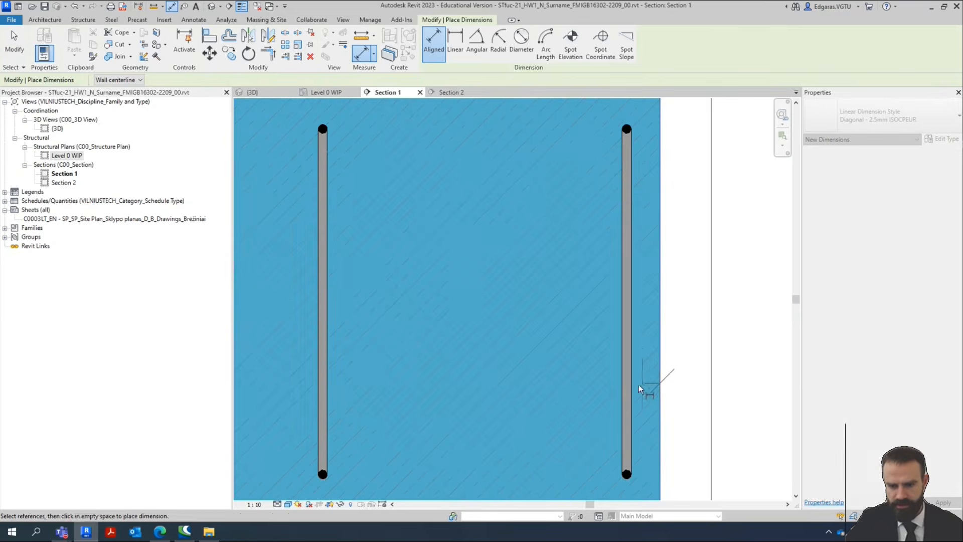
click(633, 387)
scroll(702, 373, down, 4)
scroll(669, 423, up, 6)
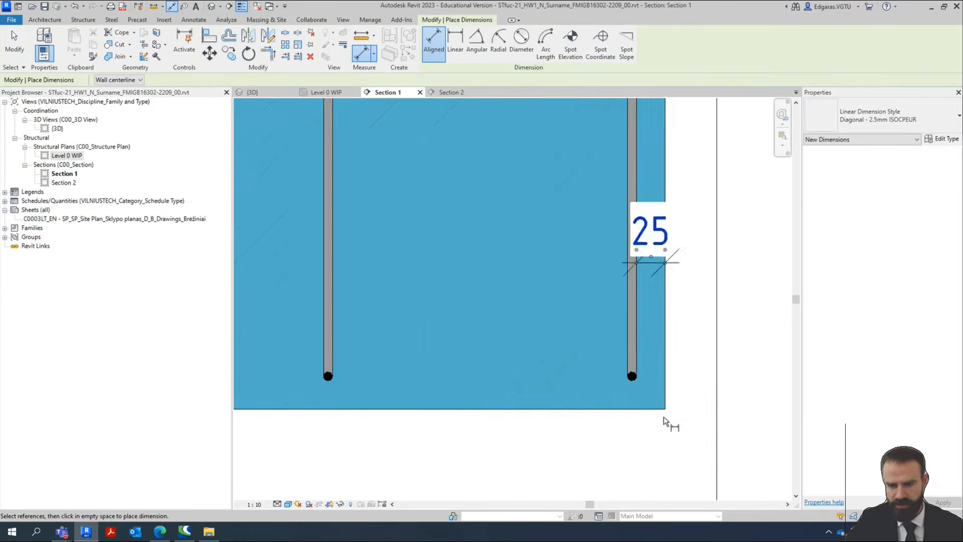
Dimension the concrete cover from the last stirrup's lower end to the beam's bottom face.
click(640, 404)
scroll(598, 342, up, 2)
scroll(478, 327, down, 3)
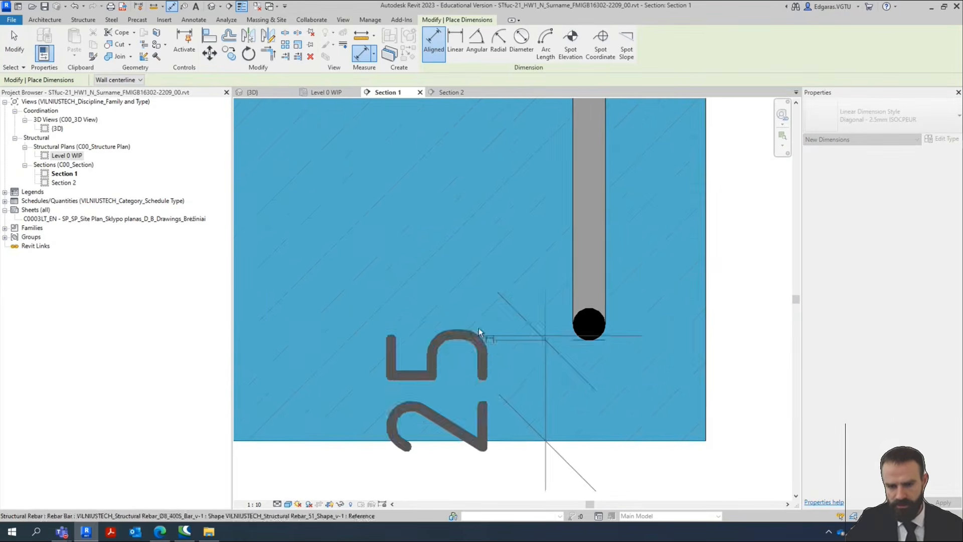
click(376, 409)
Dimension the concrete cover from the beam's top face to the last stirrup's upper end.
scroll(480, 443, down, 4)
scroll(477, 341, up, 5)
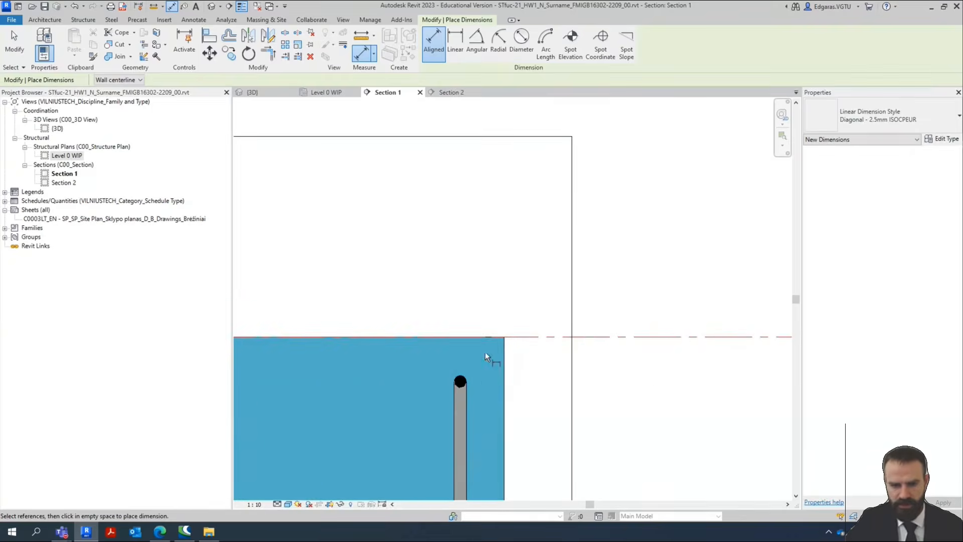
click(478, 338)
click(460, 381)
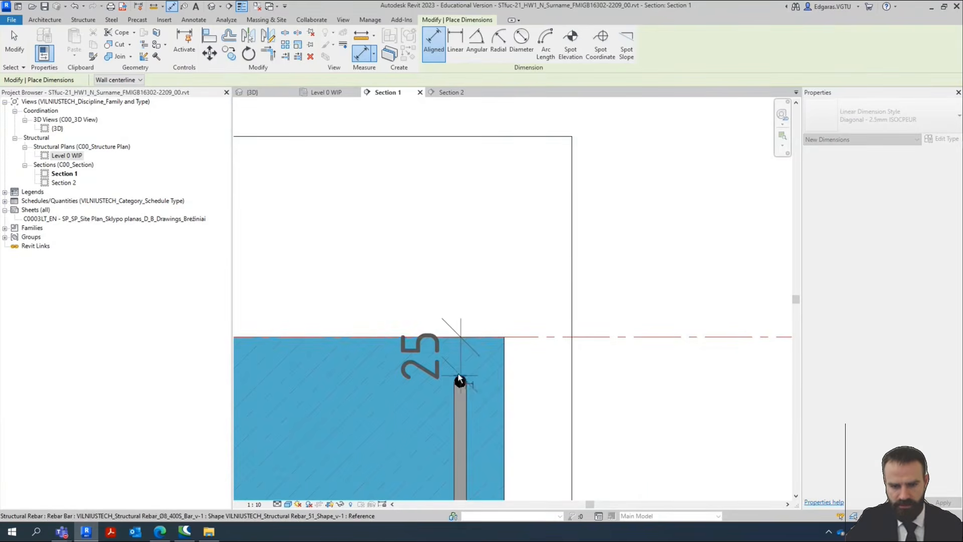
click(394, 361)
Dimension the spacing between the last two stirrups and leave the dimension command.
scroll(616, 266, down, 3)
scroll(602, 311, up, 4)
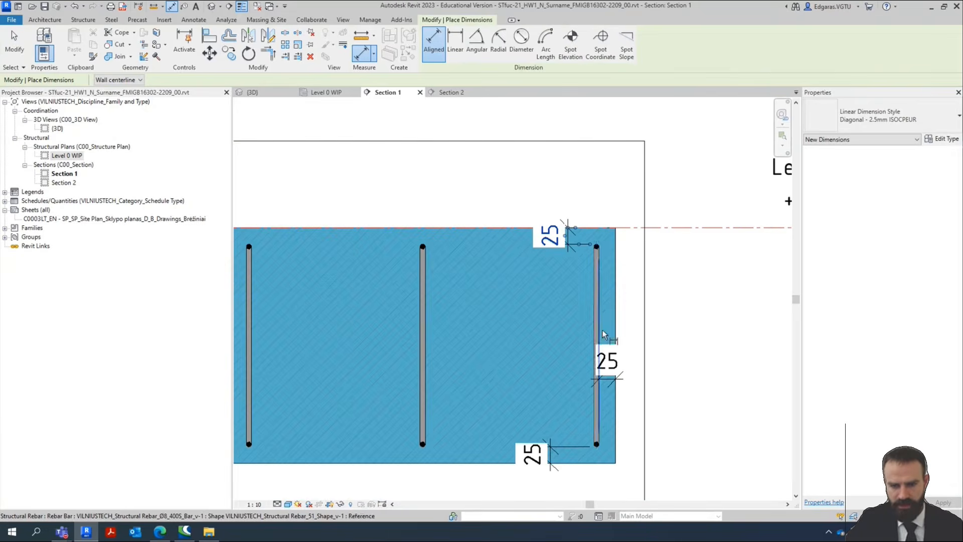
click(598, 319)
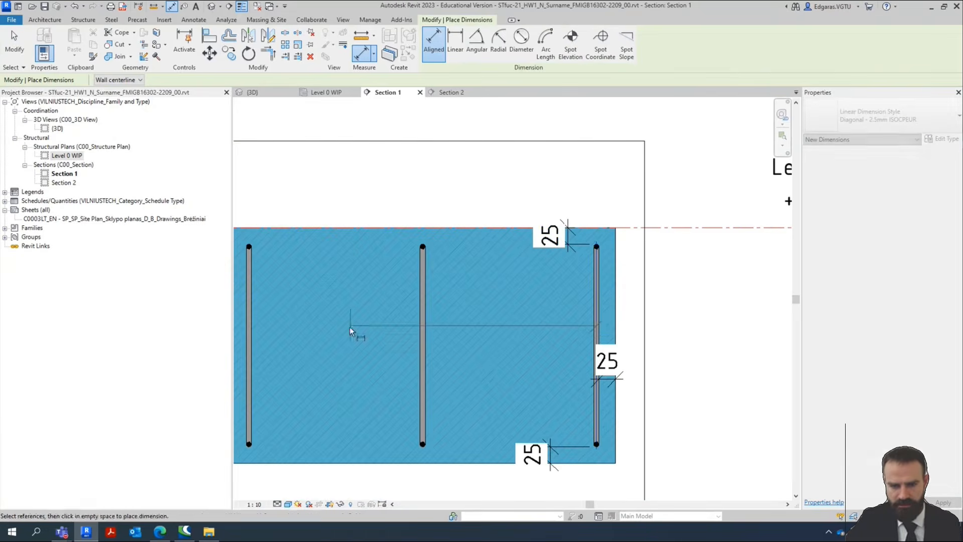
click(424, 335)
click(491, 324)
scroll(617, 284, up, 2)
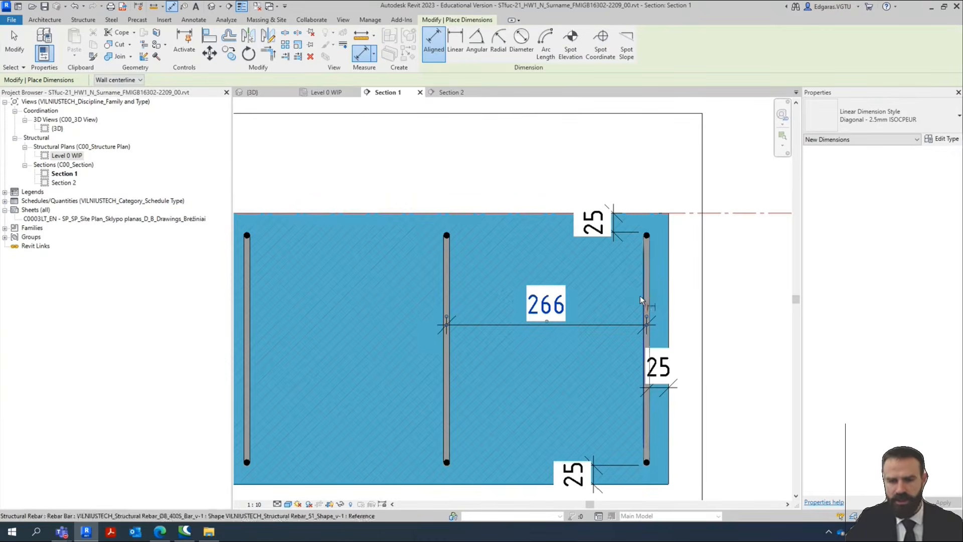
key(Escape)
key(Escape)
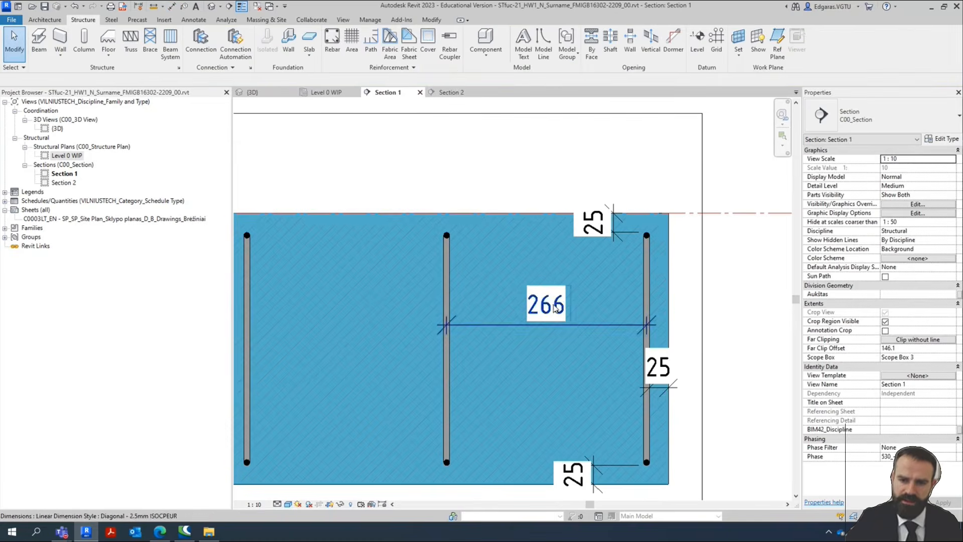
Change the stirrup set's layout rule to Number with Spacing, keeping the 250 mm spacing.
scroll(655, 293, down, 1)
click(645, 285)
scroll(640, 261, down, 3)
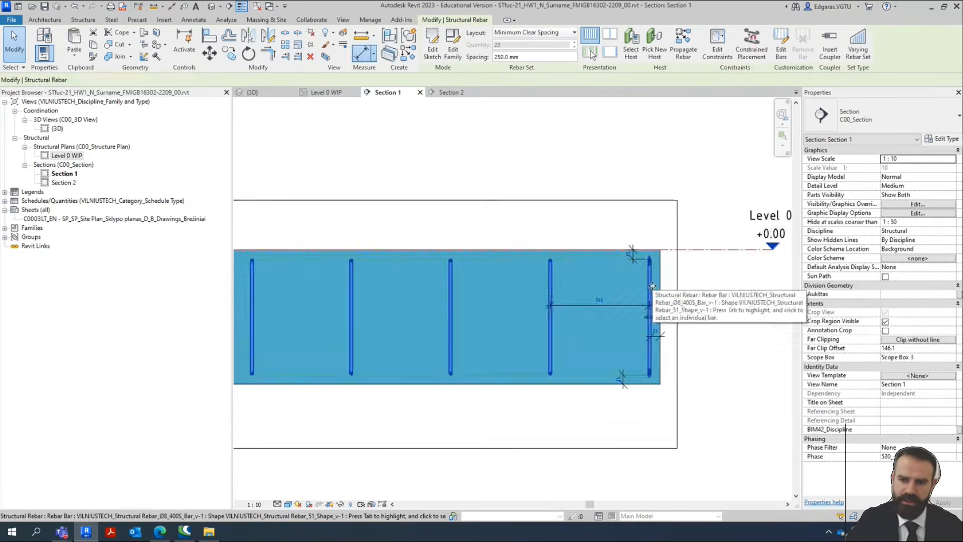
scroll(638, 249, up, 3)
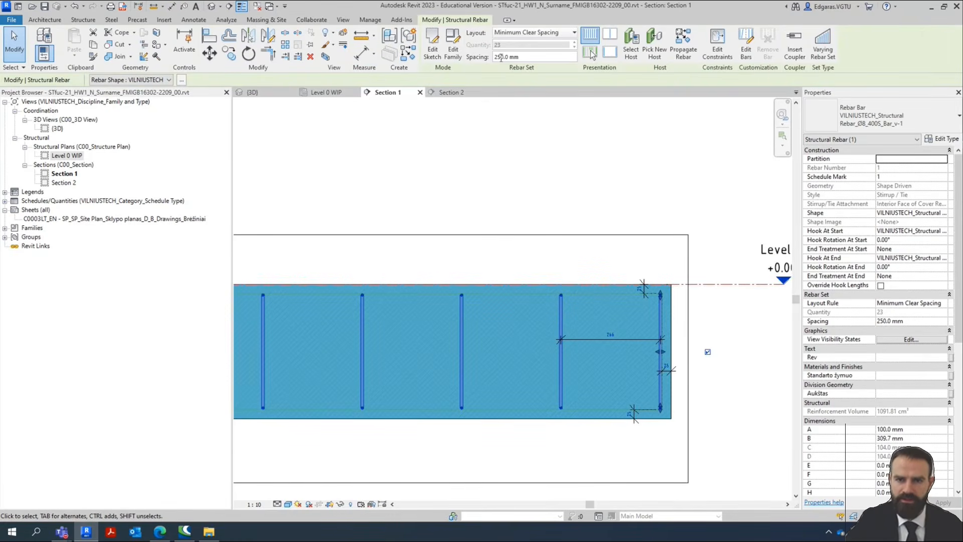
click(529, 35)
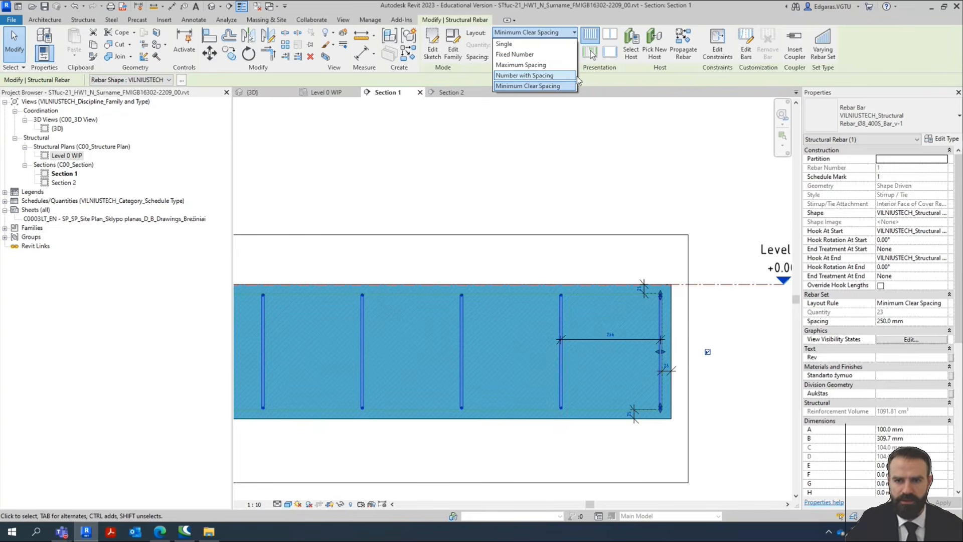
click(605, 93)
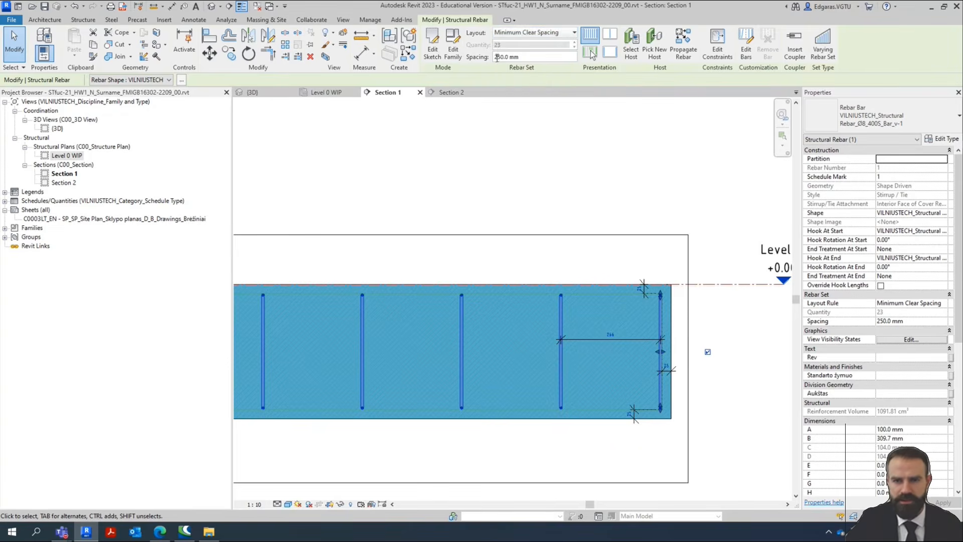
click(526, 33)
click(526, 75)
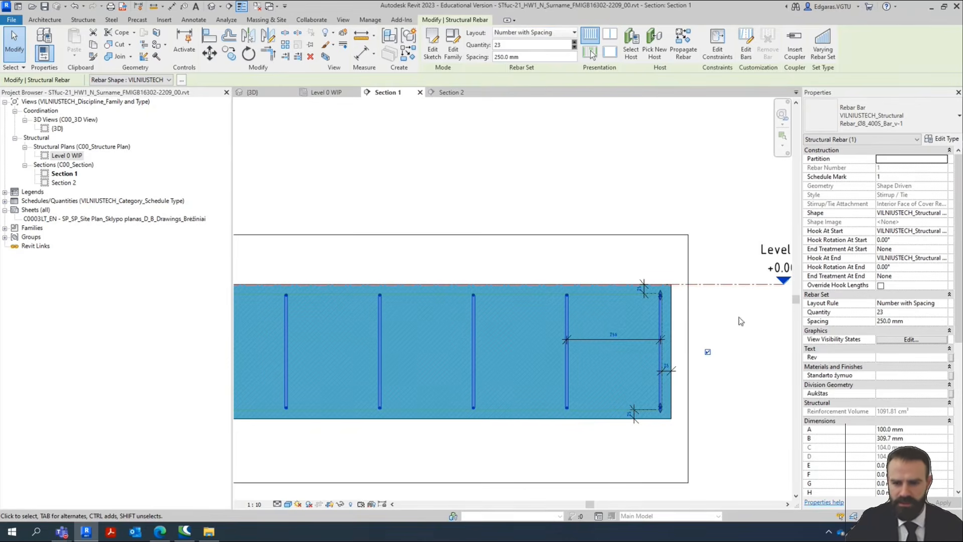
Set the stirrup set's quantity to 24 to fill the gap at the beam's origin end.
scroll(612, 332, up, 3)
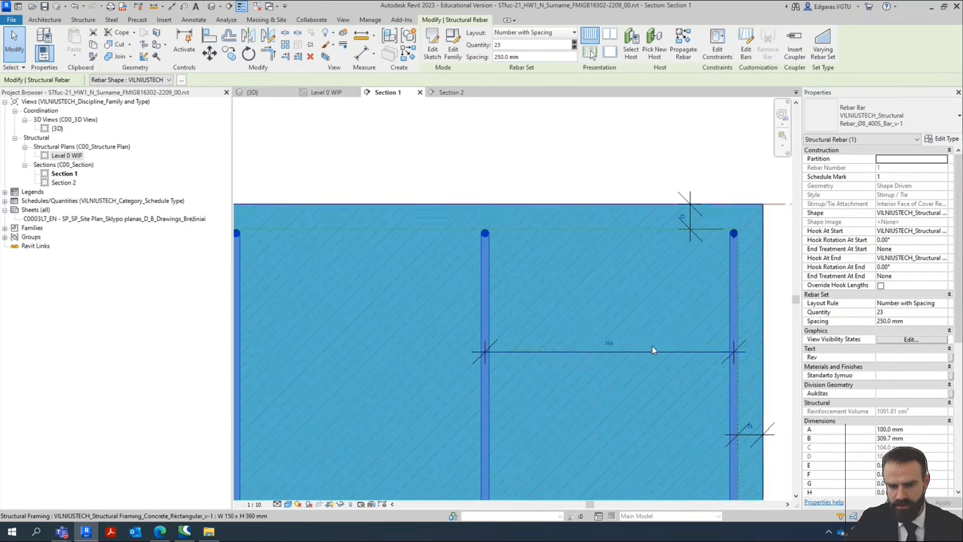
scroll(691, 341, down, 8)
middle_drag(430, 436, 628, 460)
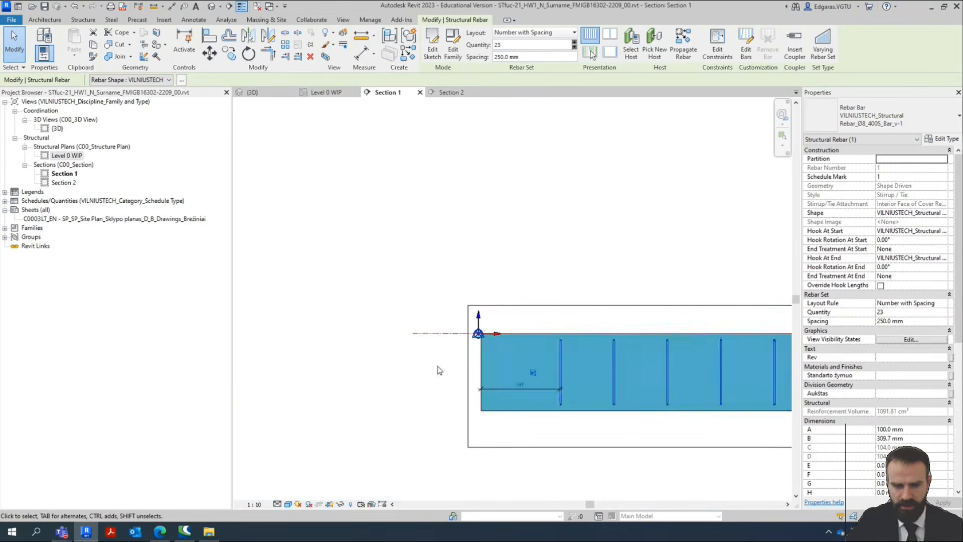
scroll(436, 368, up, 5)
scroll(381, 351, down, 5)
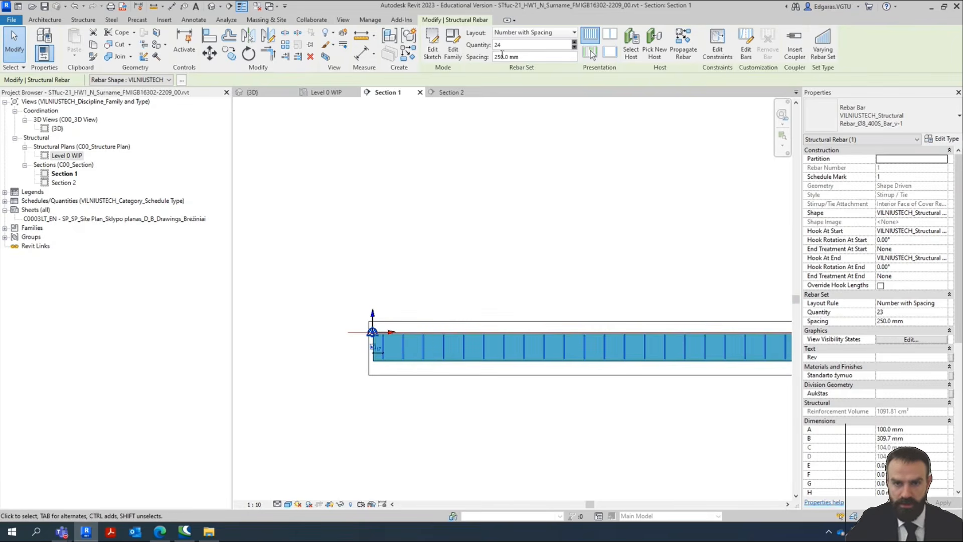
Try to centre the stirrups by setting the first stirrup's distance from the beam's origin end to =(117.4+25)/2.
scroll(380, 354, up, 8)
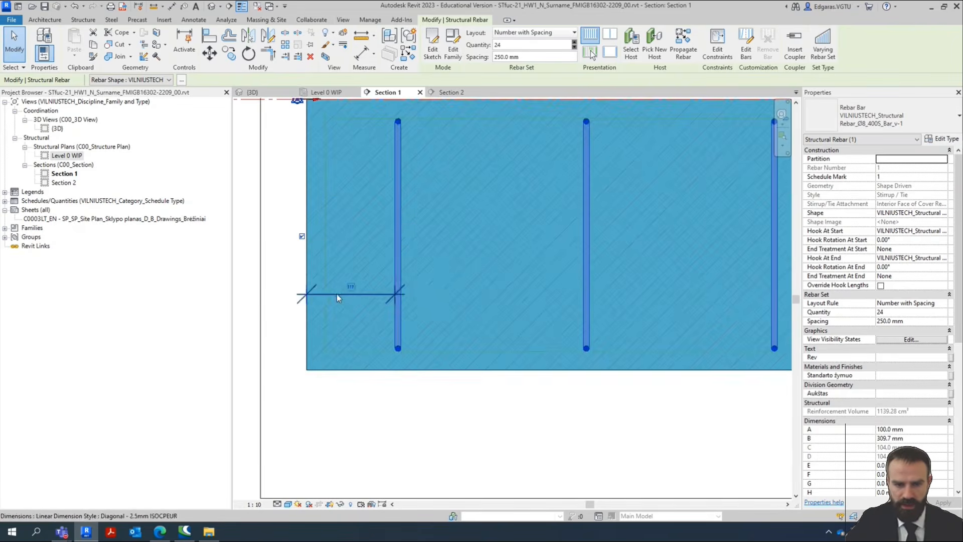
scroll(353, 290, up, 2)
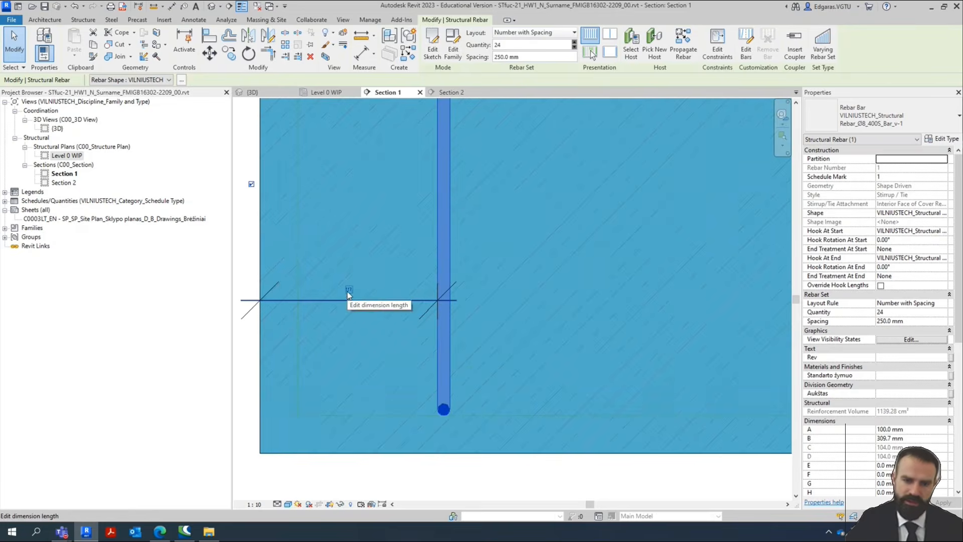
scroll(324, 296, down, 7)
scroll(630, 336, up, 9)
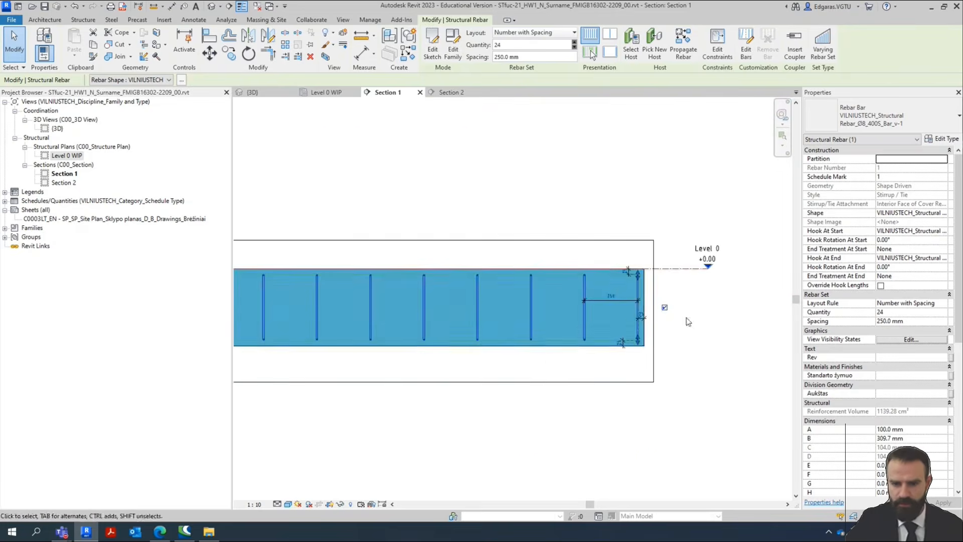
scroll(630, 336, down, 3)
scroll(631, 336, down, 6)
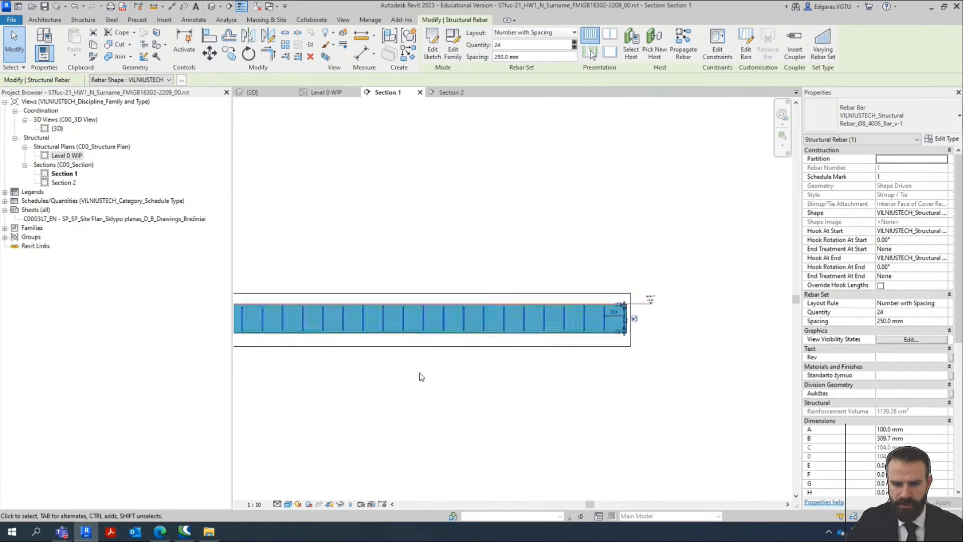
scroll(258, 344, up, 6)
click(342, 299)
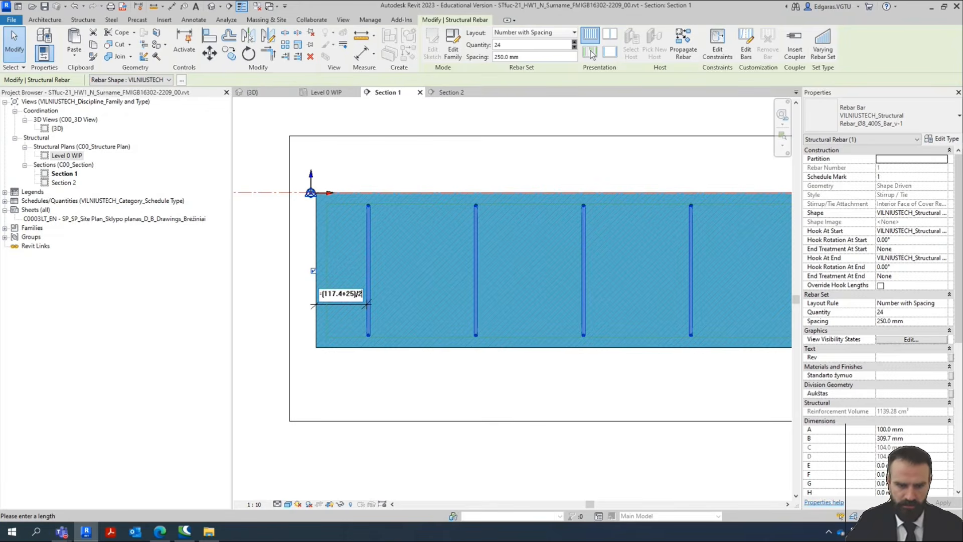
key(Return)
scroll(292, 285, down, 6)
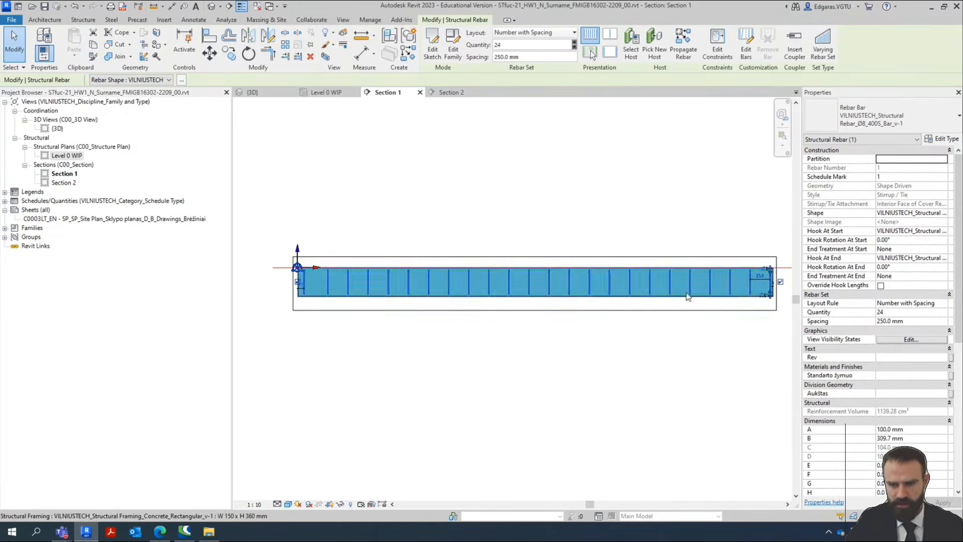
Check the stirrup distances at both beam ends and undo the last distance change.
scroll(687, 296, up, 10)
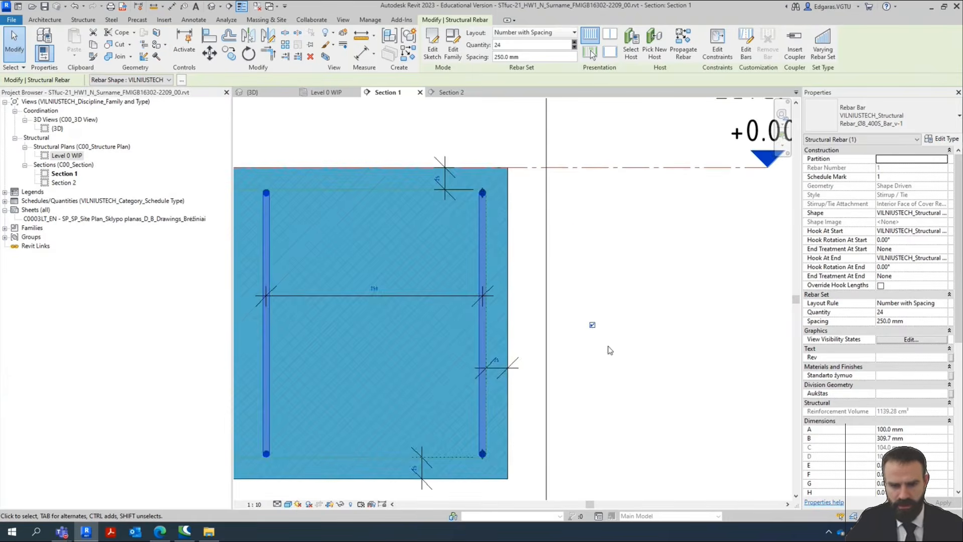
scroll(651, 338, down, 8)
scroll(386, 329, up, 5)
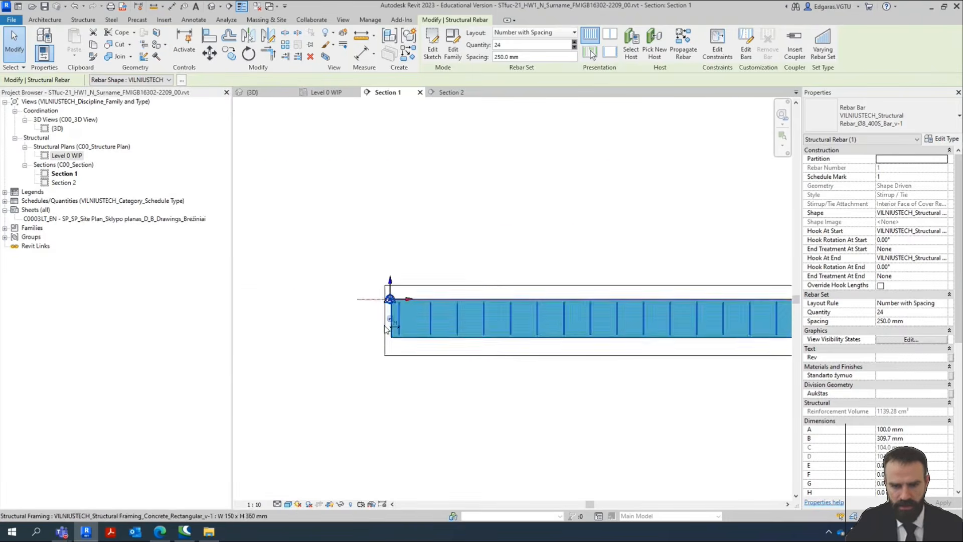
scroll(388, 328, up, 5)
scroll(427, 336, down, 5)
scroll(437, 331, up, 3)
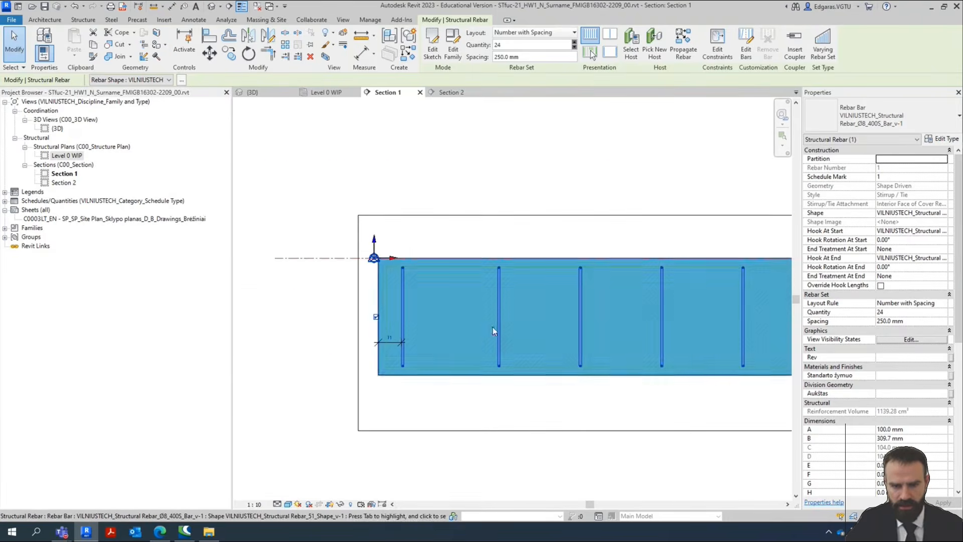
click(513, 397)
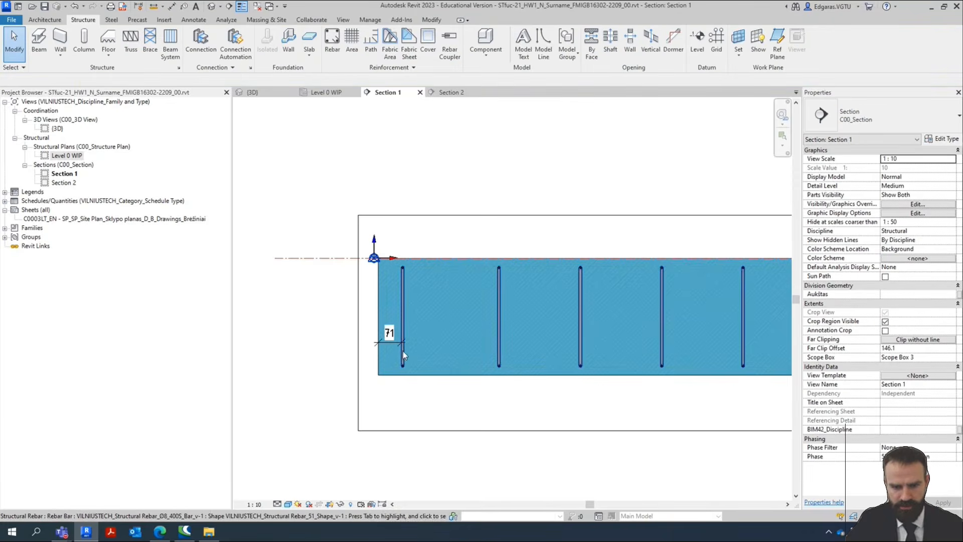
scroll(497, 338, down, 2)
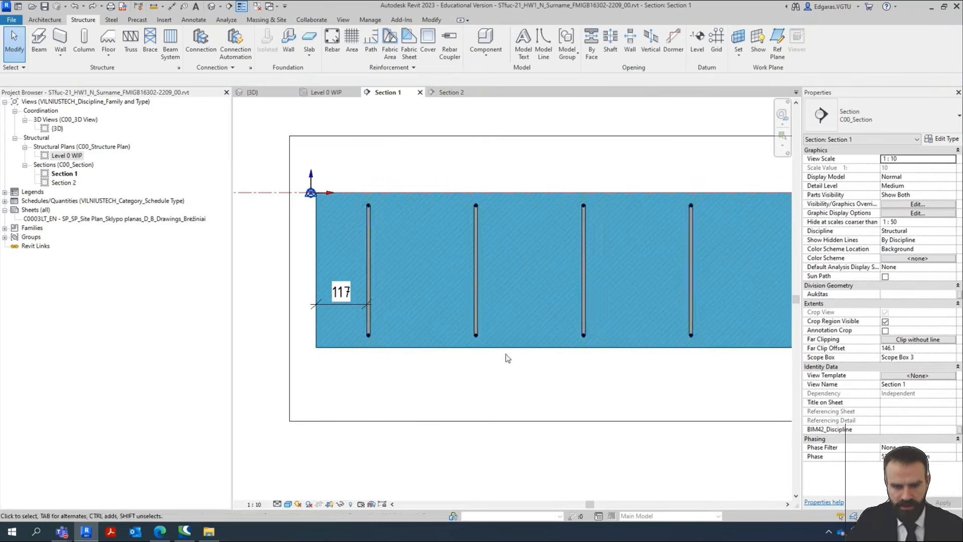
Move the whole stirrup set so the last stirrup's outer edge is flush with the beam's end face.
click(451, 299)
scroll(422, 292, down, 3)
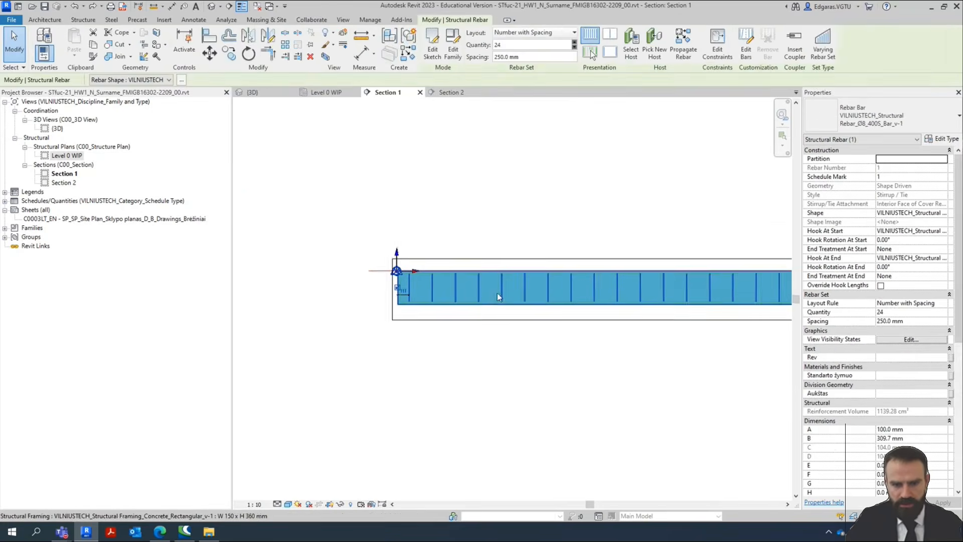
middle_drag(556, 302, 381, 302)
scroll(775, 288, up, 8)
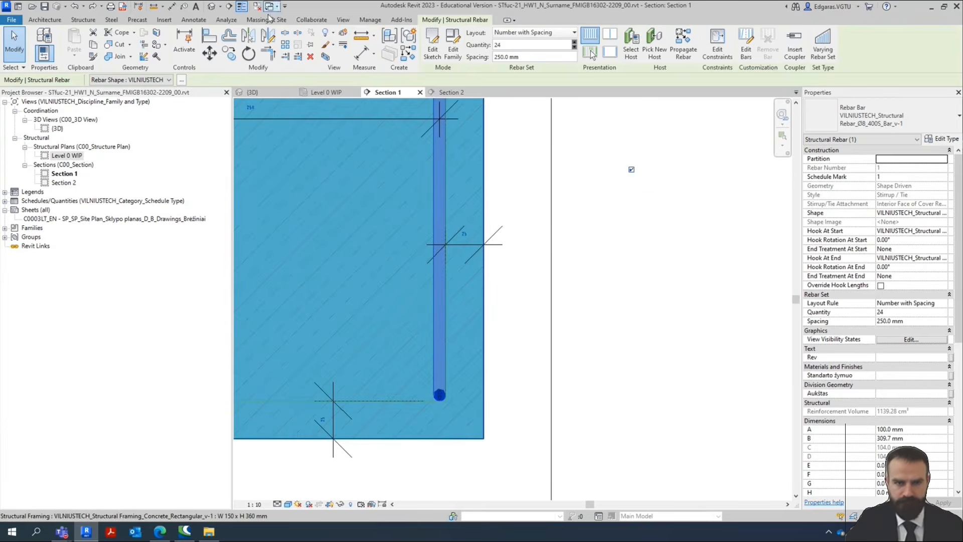
click(210, 52)
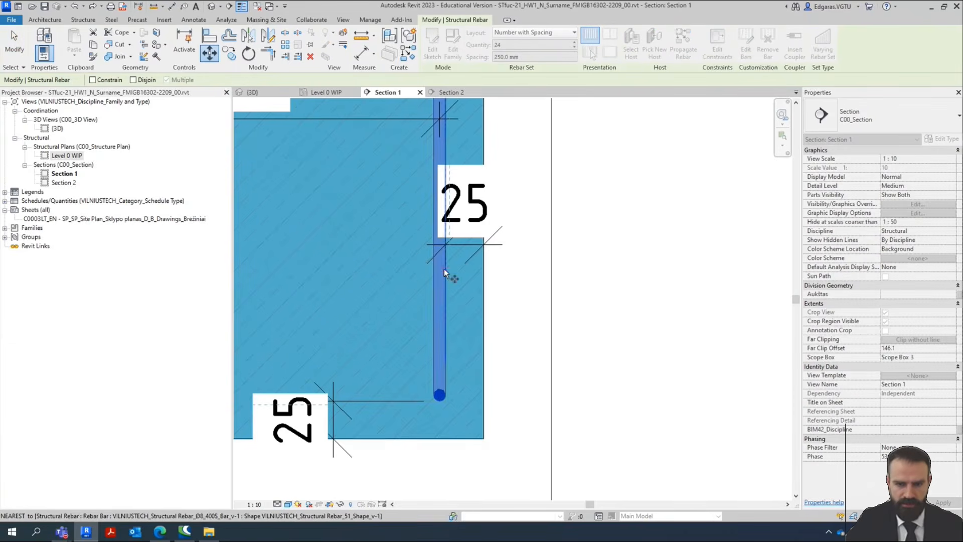
click(484, 269)
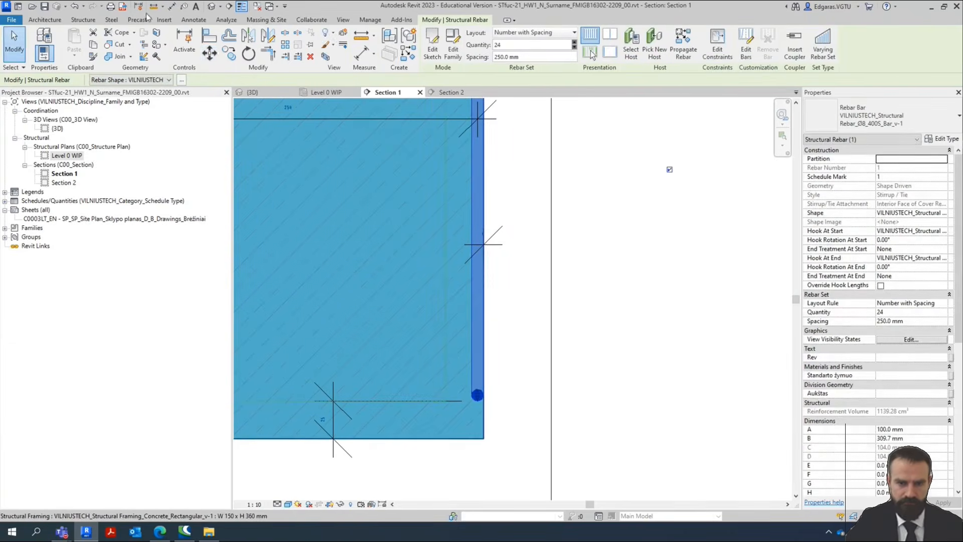
Try to move the stirrup set by 71 mm from the beam's end face and undo that move.
click(209, 53)
click(496, 306)
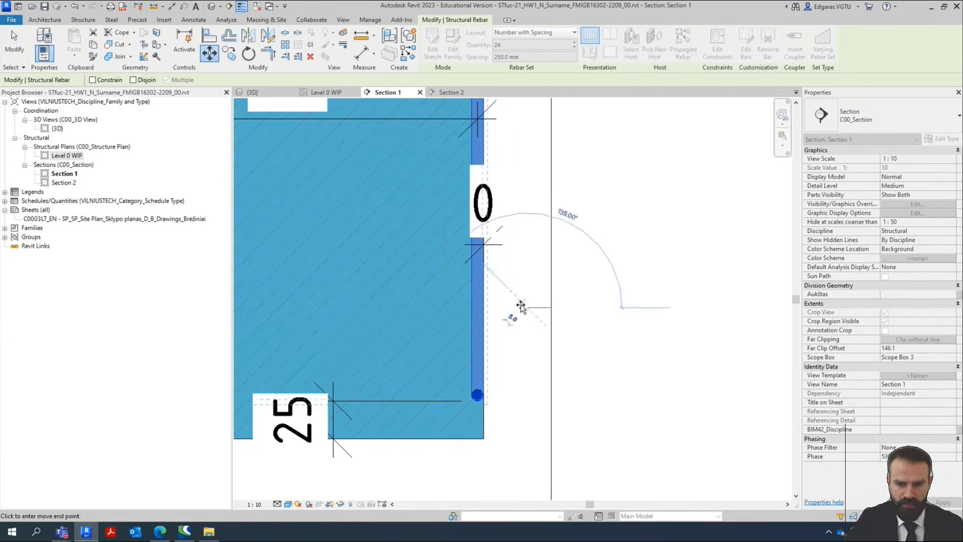
text(71)
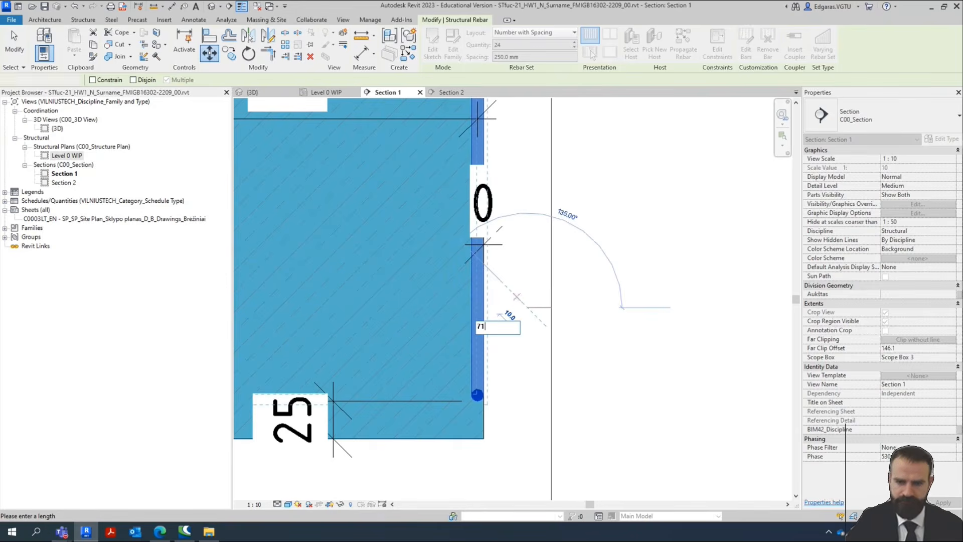
key(Return)
key(ctrl+z)
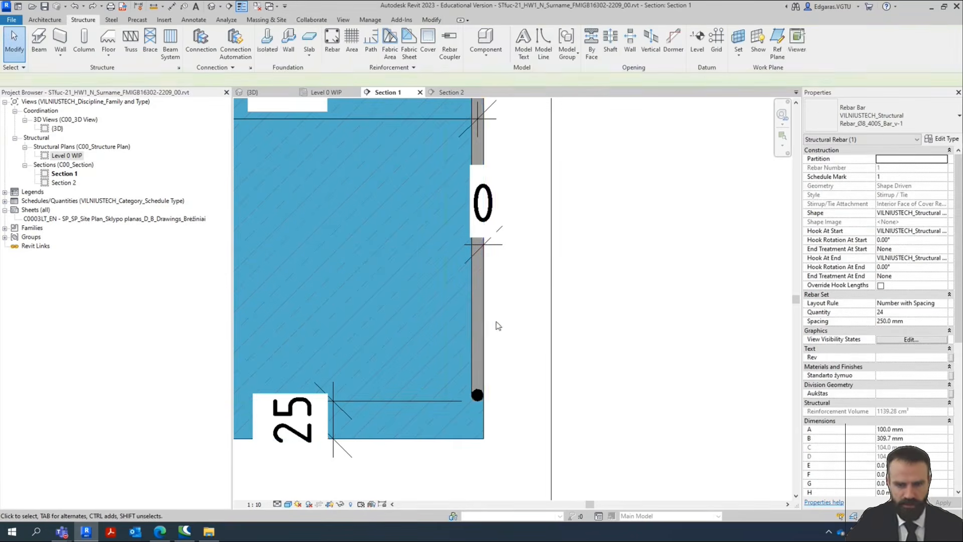
Move the whole stirrup set 71 mm horizontally inward from the beam's end face in Section 1.
click(474, 319)
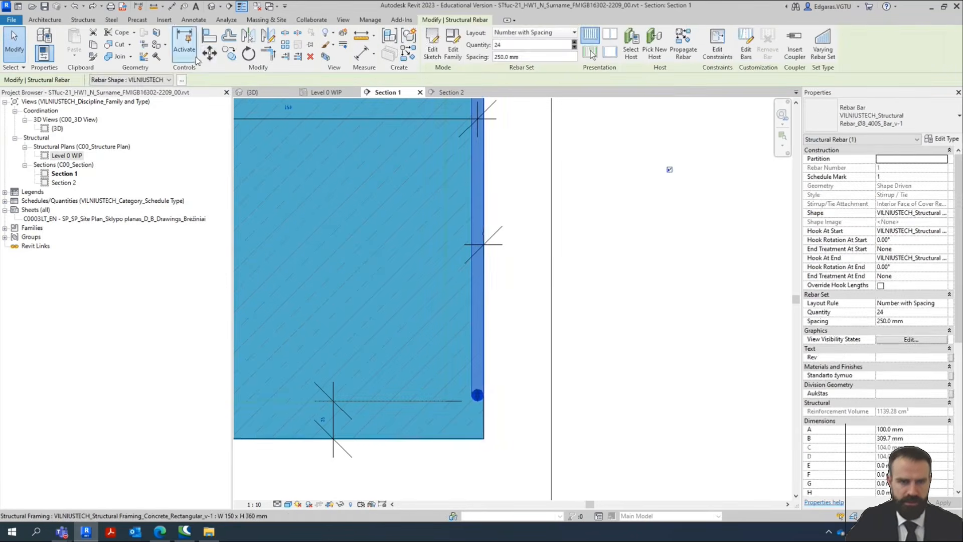
key(m)
key(v)
click(537, 342)
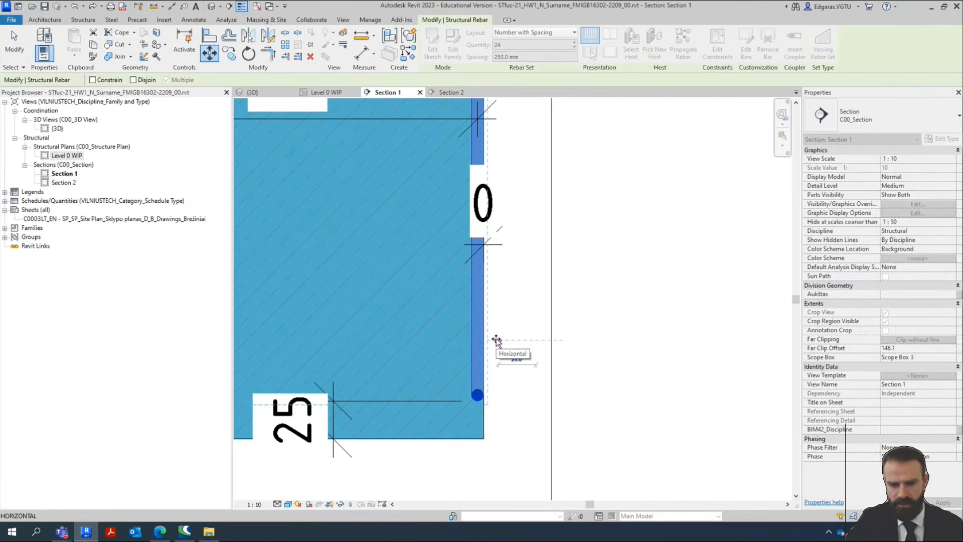
text(71)
key(Return)
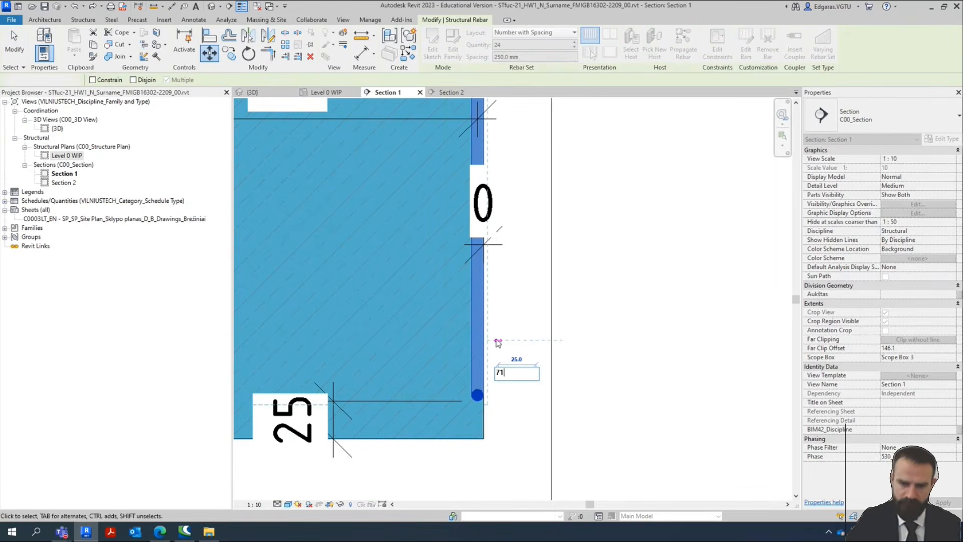
scroll(661, 310, down, 5)
scroll(662, 310, down, 3)
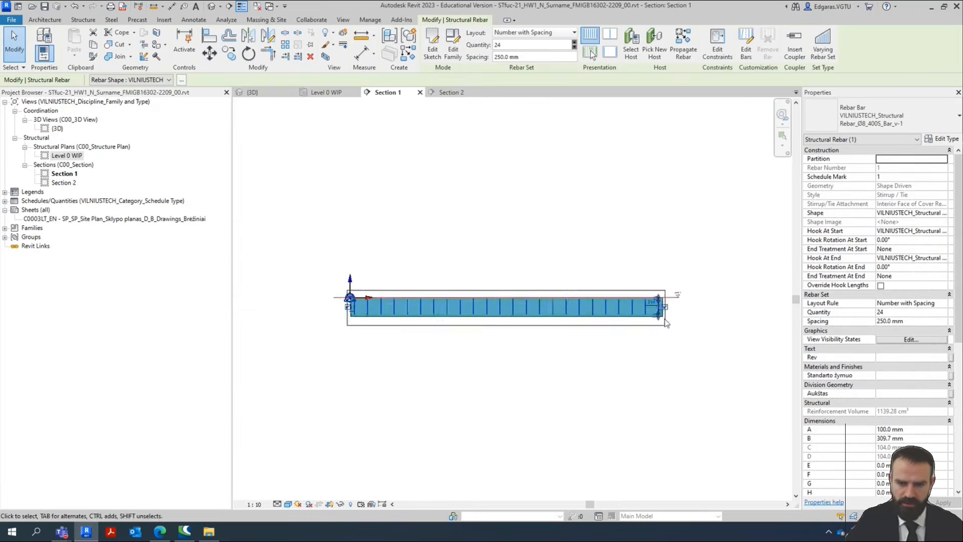
scroll(413, 311, up, 8)
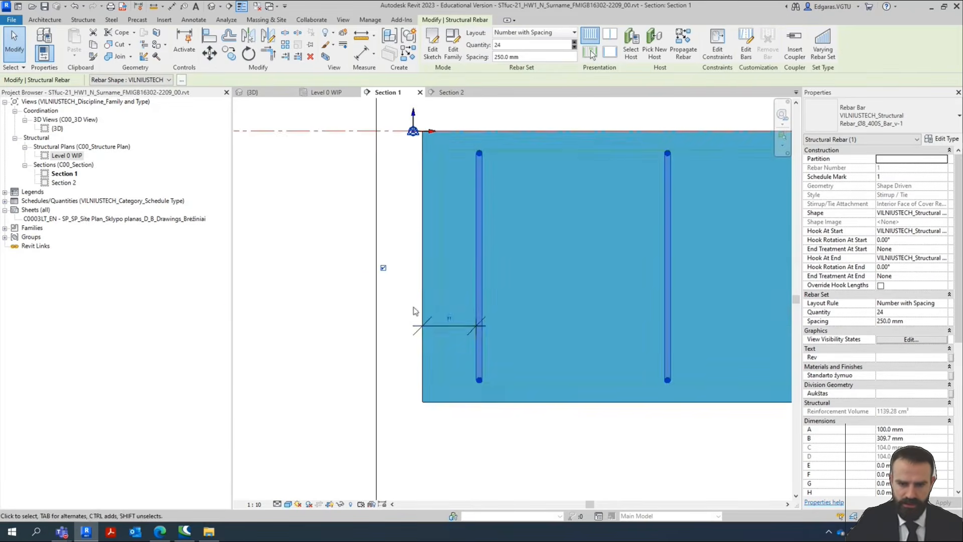
click(482, 412)
scroll(417, 308, down, 6)
middle_drag(631, 363, 477, 297)
Switch to the browser's Homework 1 variant data table and look up the Bar 1 specification for variant 30.
click(449, 92)
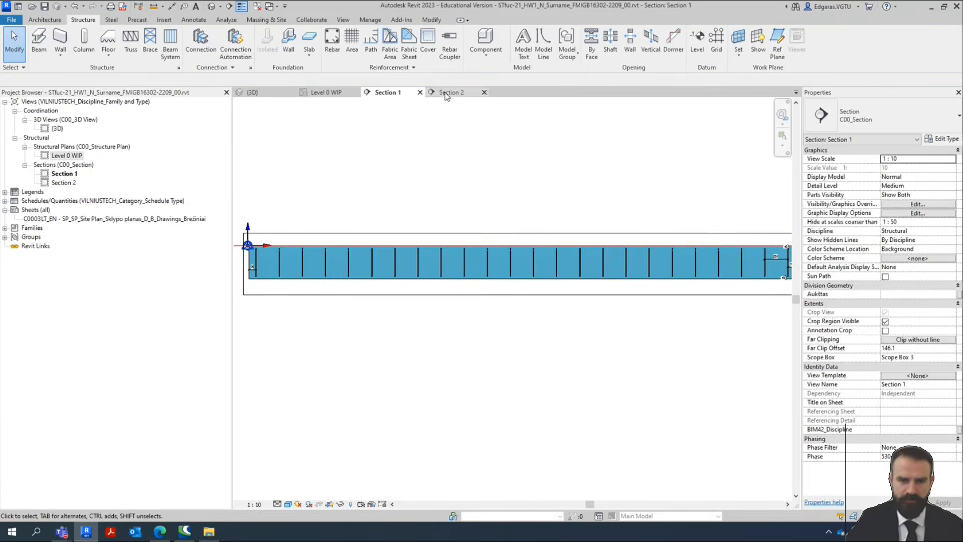
scroll(574, 374, up, 3)
middle_drag(403, 372, 419, 416)
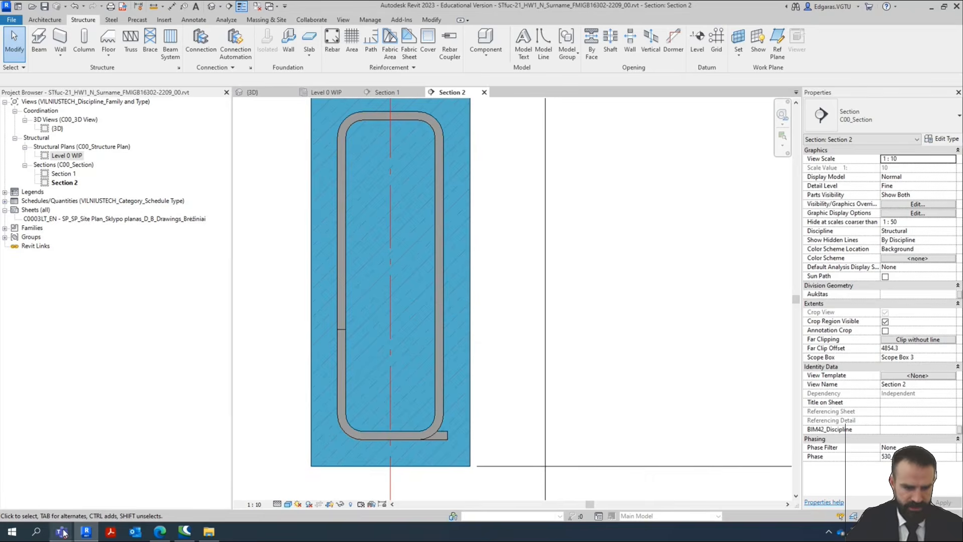
click(159, 532)
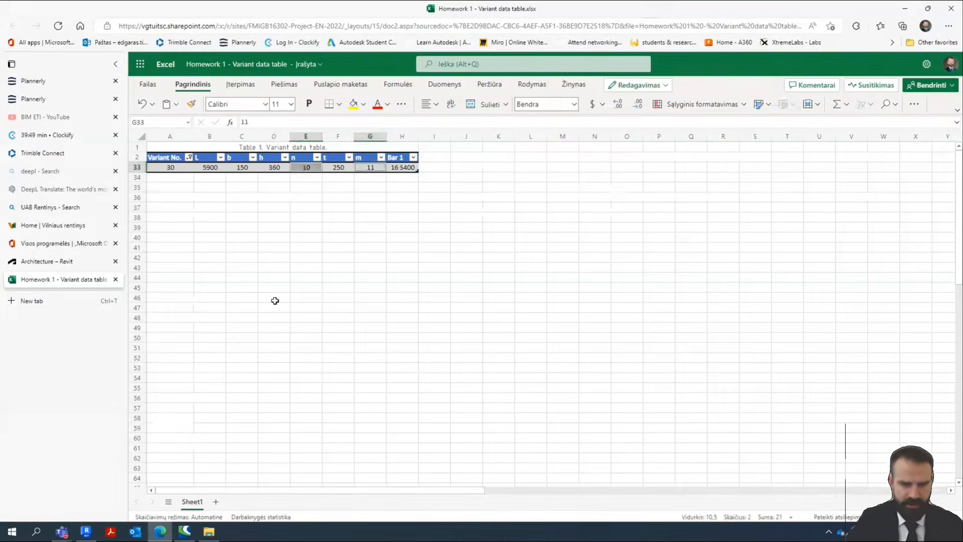
click(276, 208)
click(405, 169)
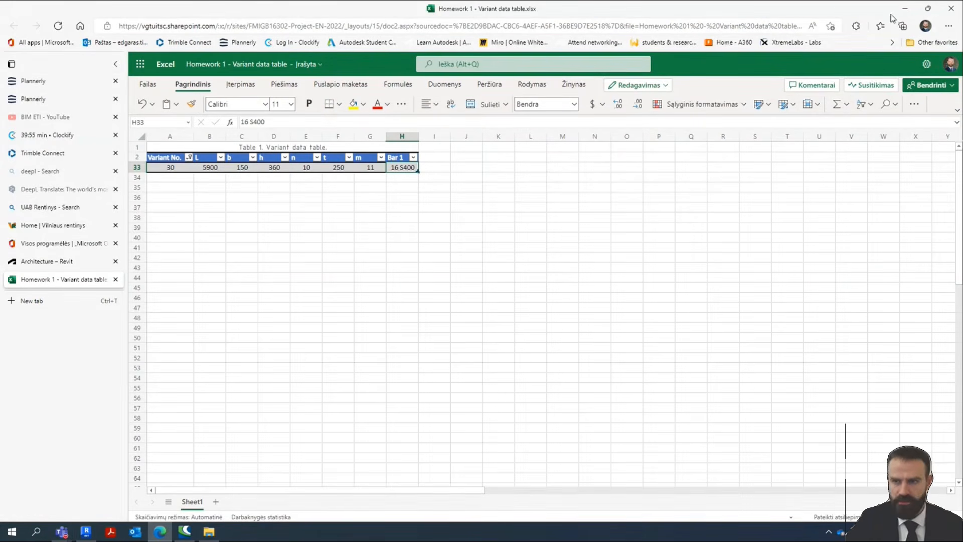
click(906, 9)
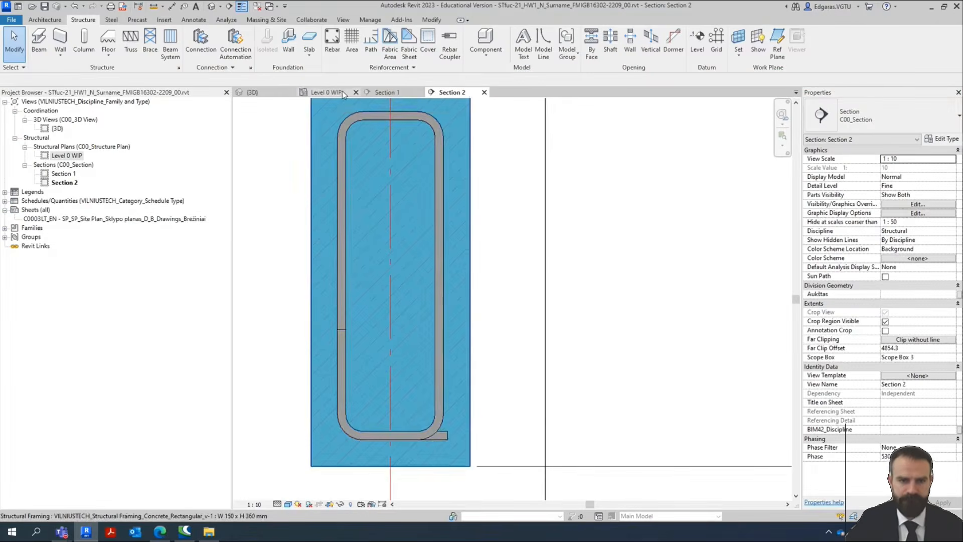
Examine the lower longitudinal bar callout 1 in the Level 0 WIP assignment drawing and compare it with the variant data table.
click(343, 94)
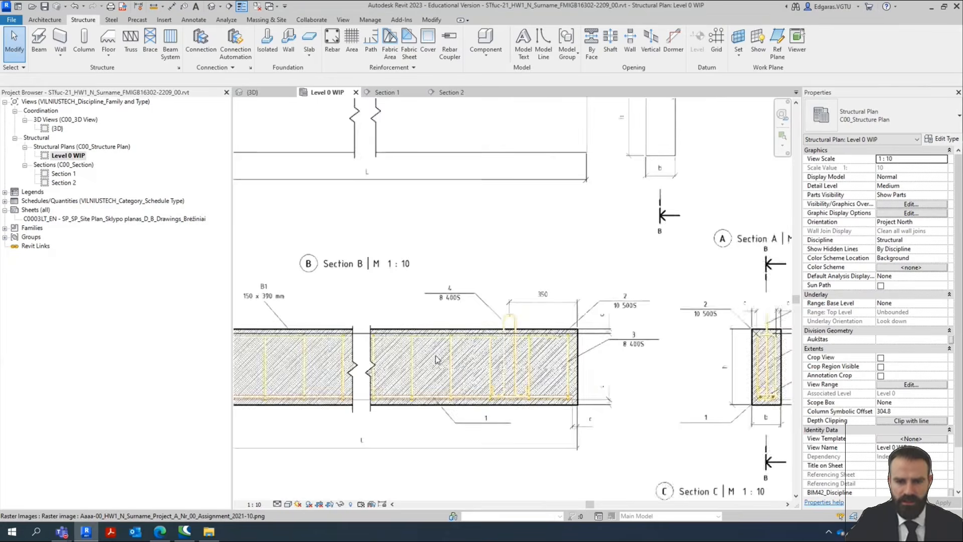
scroll(436, 359, up, 1)
middle_drag(597, 461, 435, 240)
scroll(524, 314, up, 10)
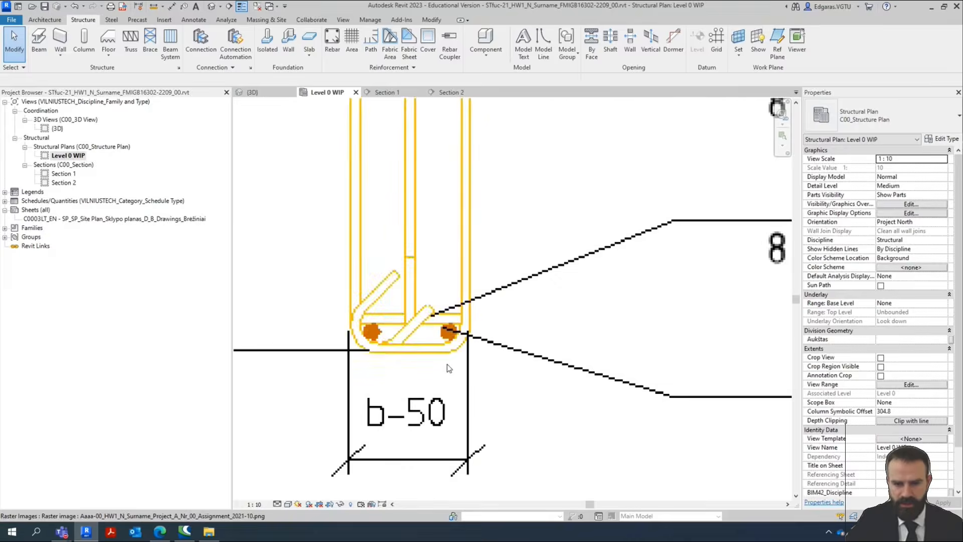
scroll(566, 316, up, 1)
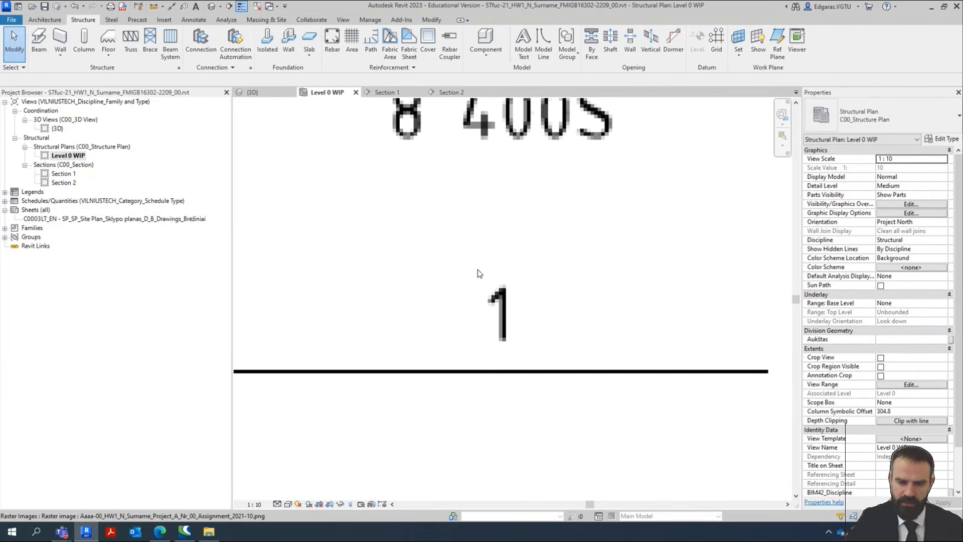
scroll(509, 335, down, 3)
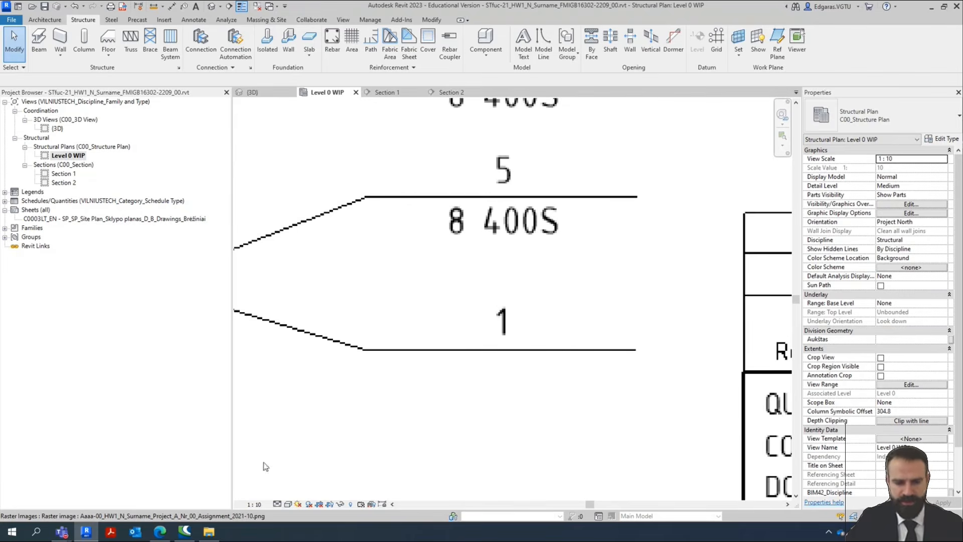
key(alt+Tab)
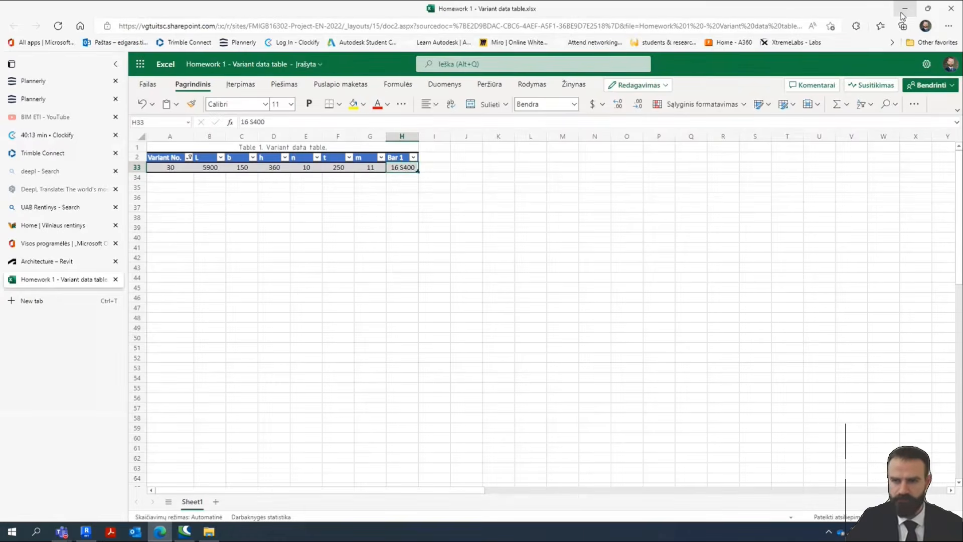
key(alt+Tab)
Read the diameter and steel grade of the upper longitudinal bars, callout 2, in the assignment drawing's cross-section.
scroll(405, 220, up, 5)
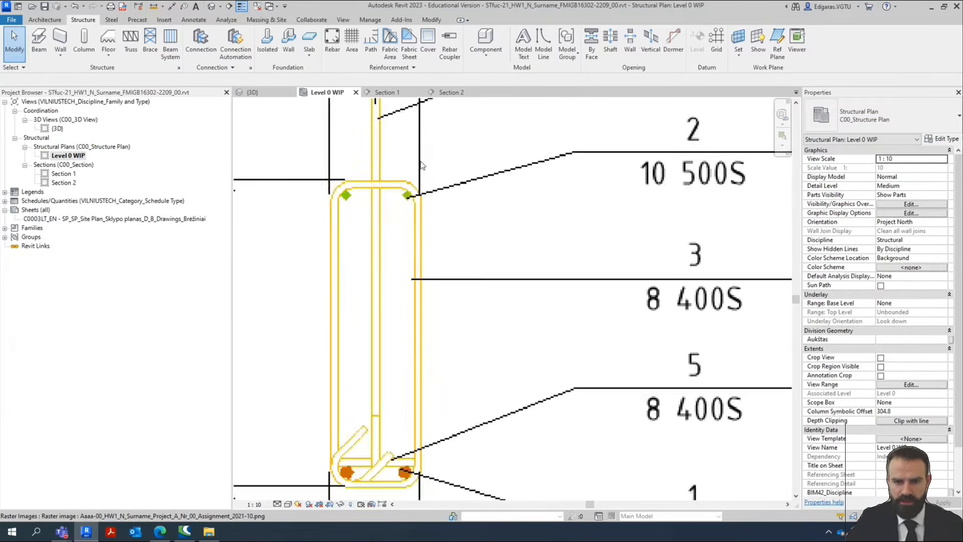
scroll(287, 228, up, 6)
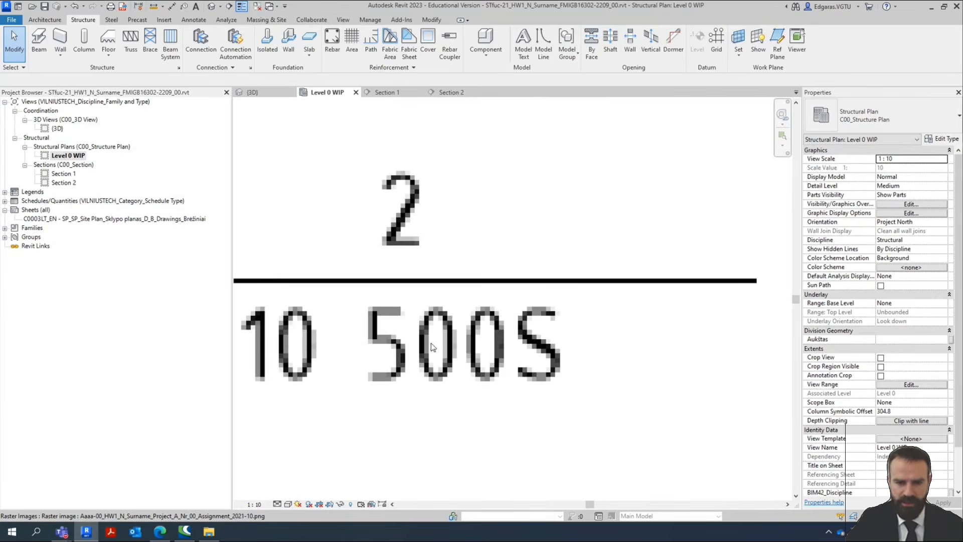
scroll(564, 314, down, 7)
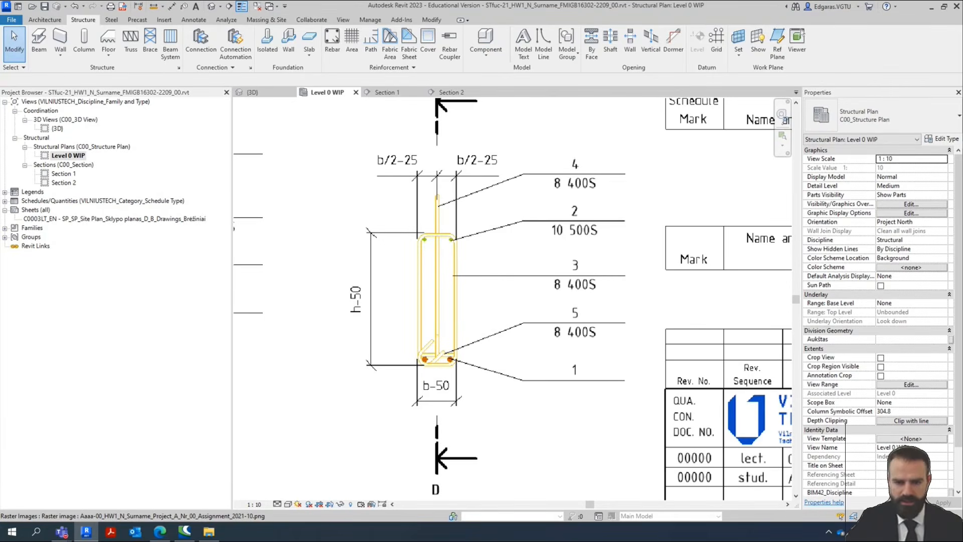
click(85, 531)
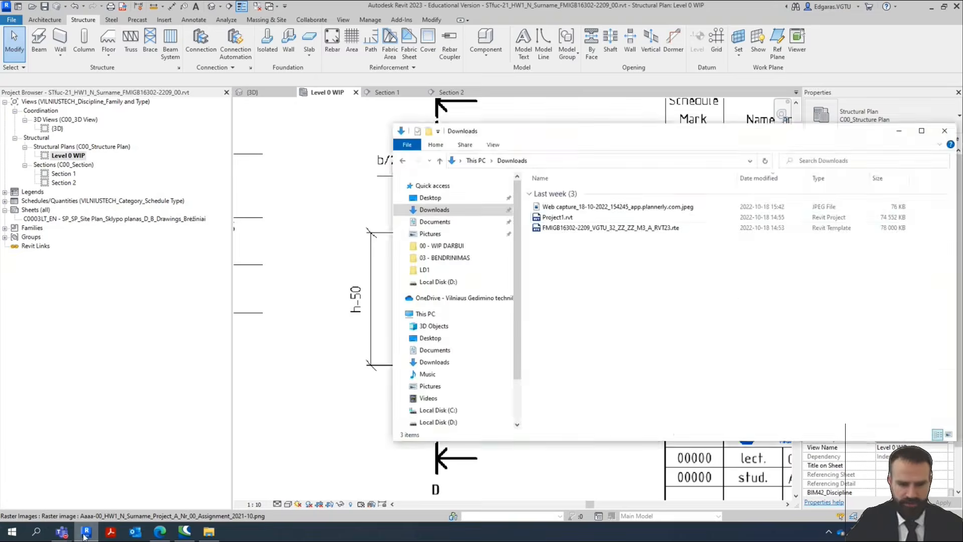
click(86, 532)
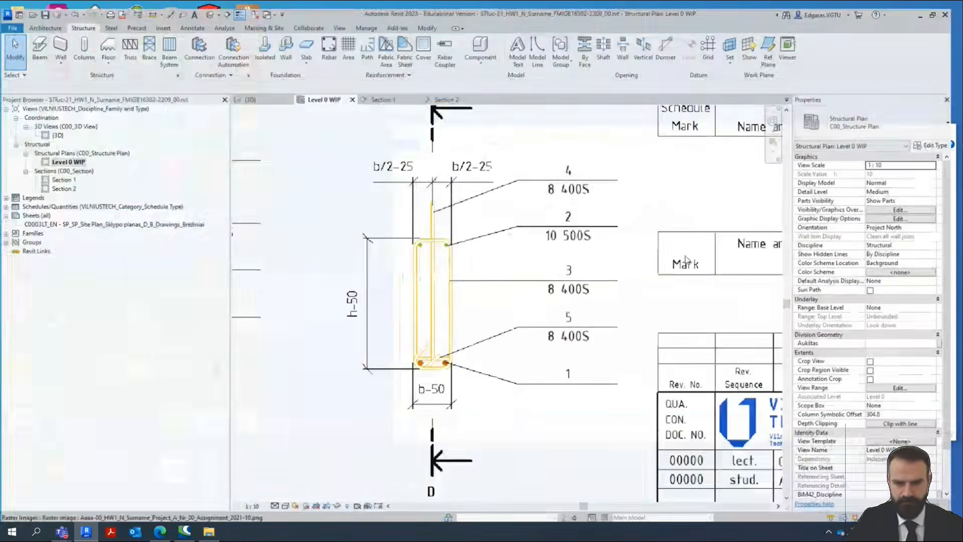
In Section 2, place two straight Ø10_500S rebars in the stirrup's upper corners, perpendicular to the work plane and parallel to the nearest cover.
click(451, 92)
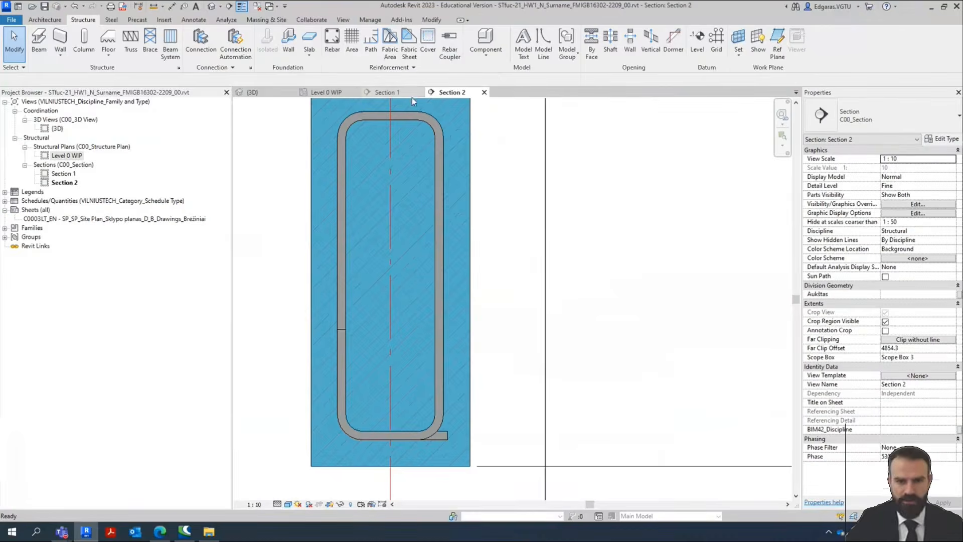
click(333, 40)
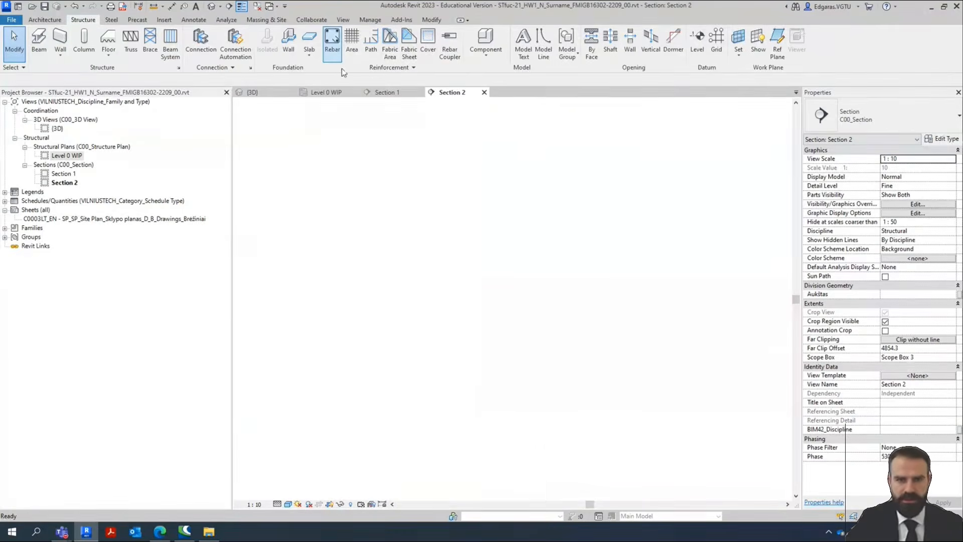
click(935, 121)
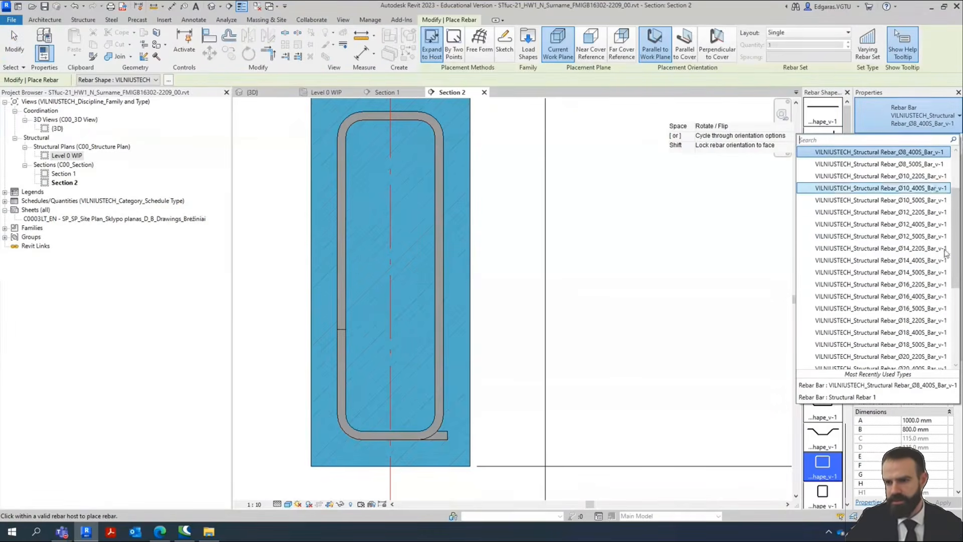
click(933, 202)
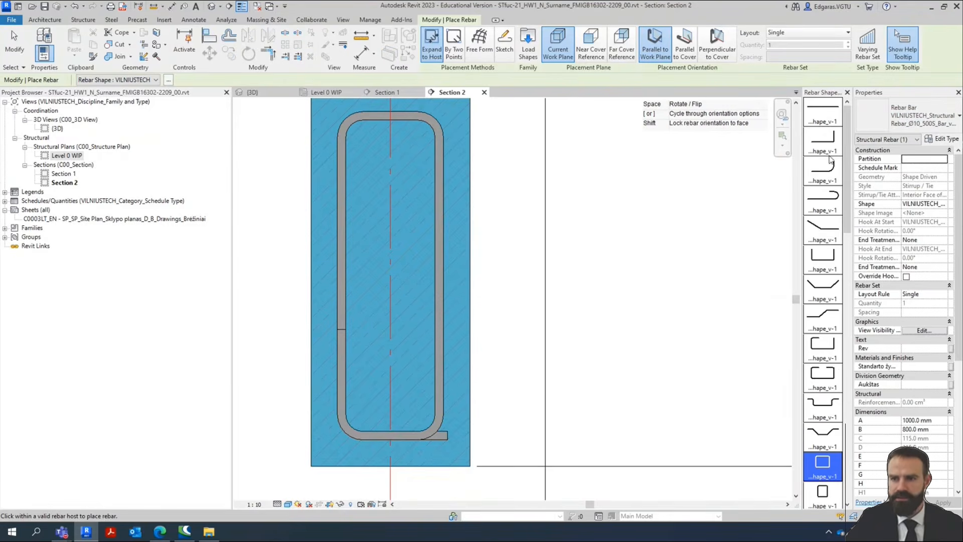
click(829, 117)
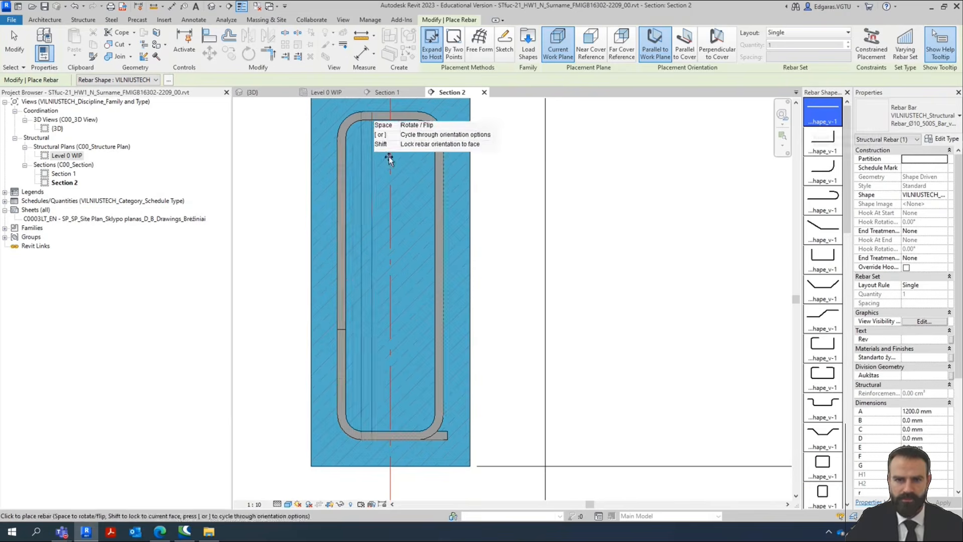
click(687, 55)
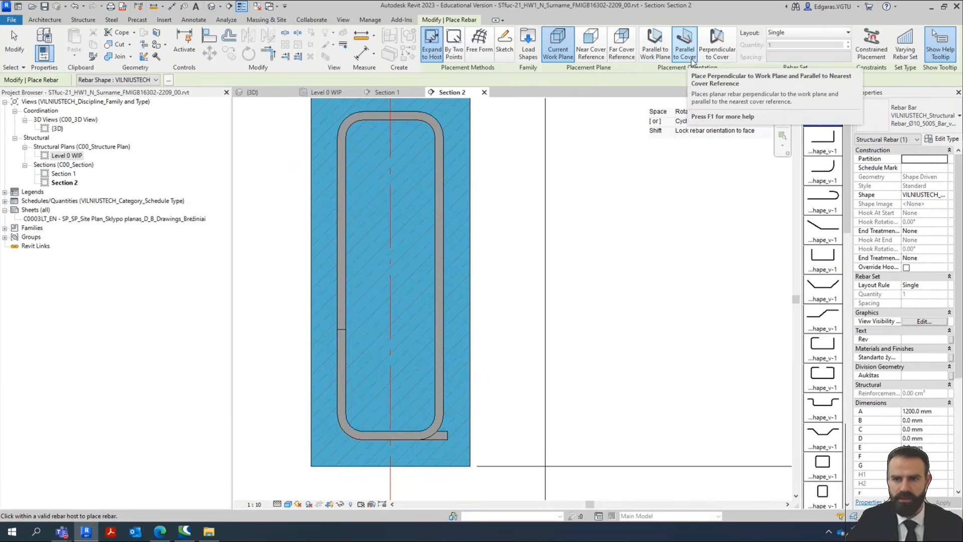
click(356, 128)
click(426, 129)
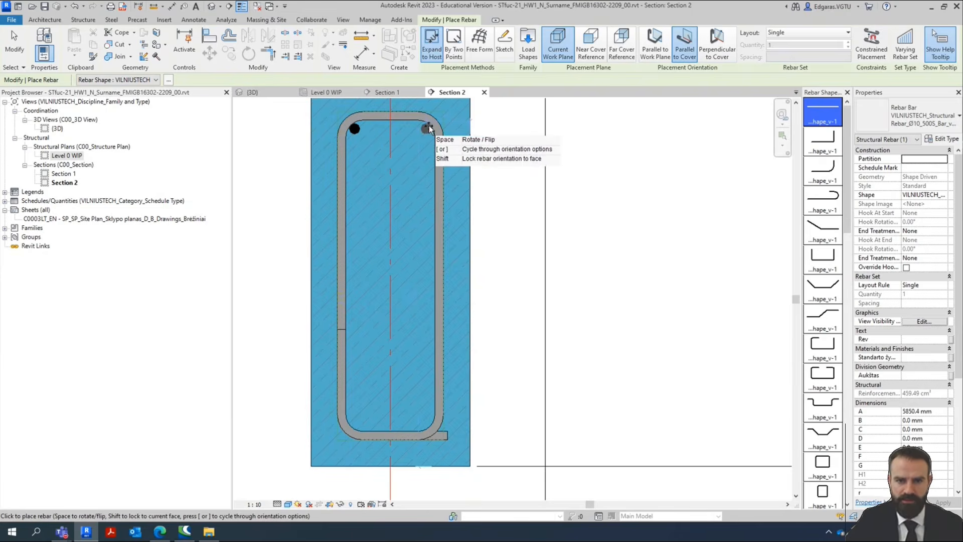
Place two straight Ø16_500S rebars inside the stirrup's lower corners in Section 2.
click(928, 123)
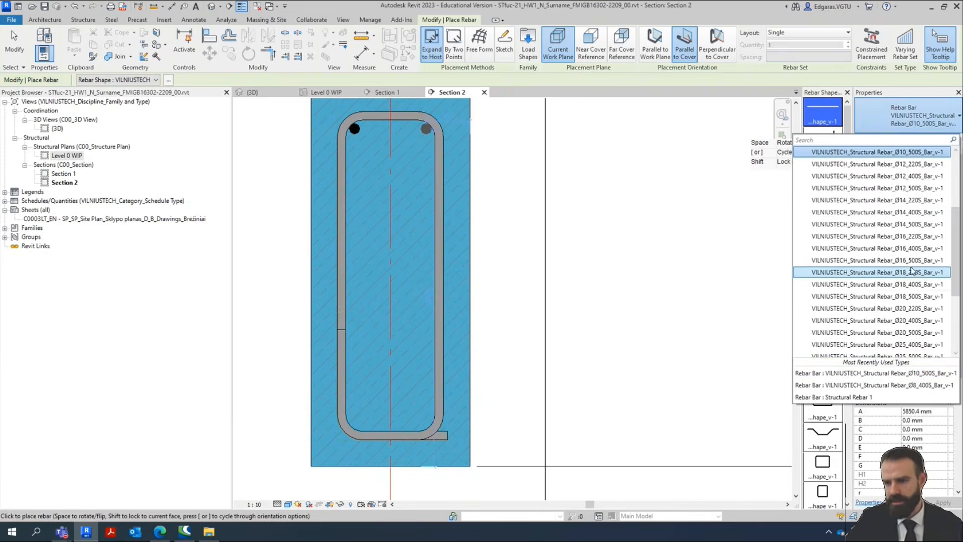
click(918, 260)
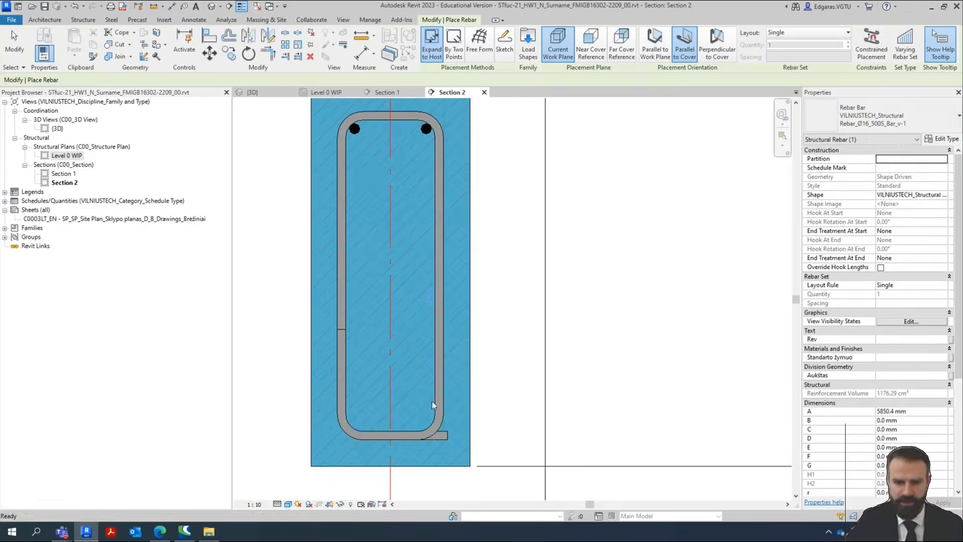
click(357, 420)
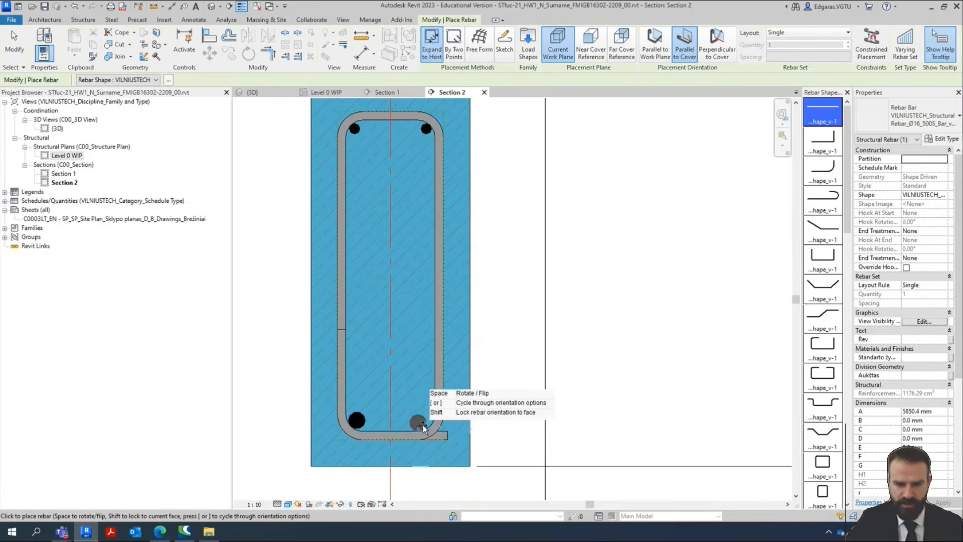
click(423, 426)
key(Escape)
key(Escape)
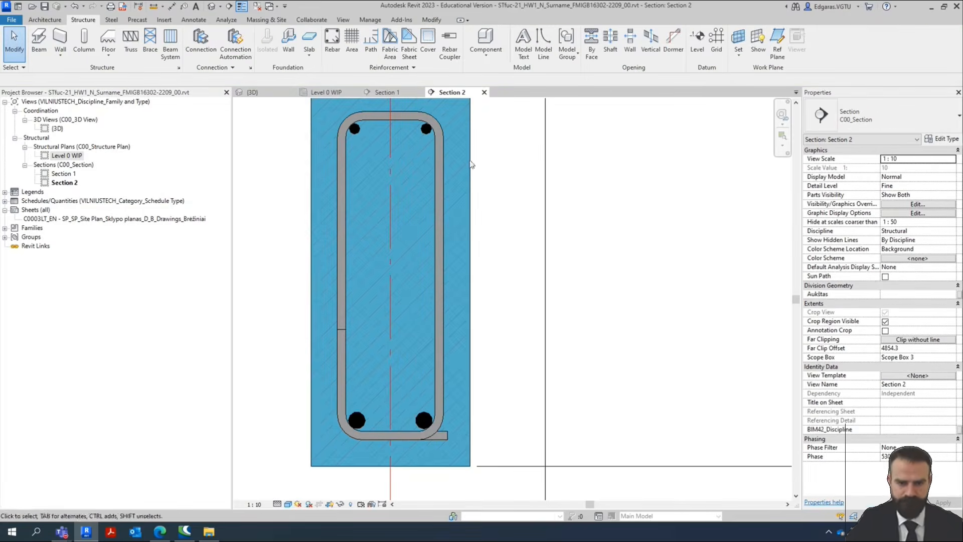
Inspect the longitudinal bars along the beam in the 3D view and in Section 1.
click(256, 96)
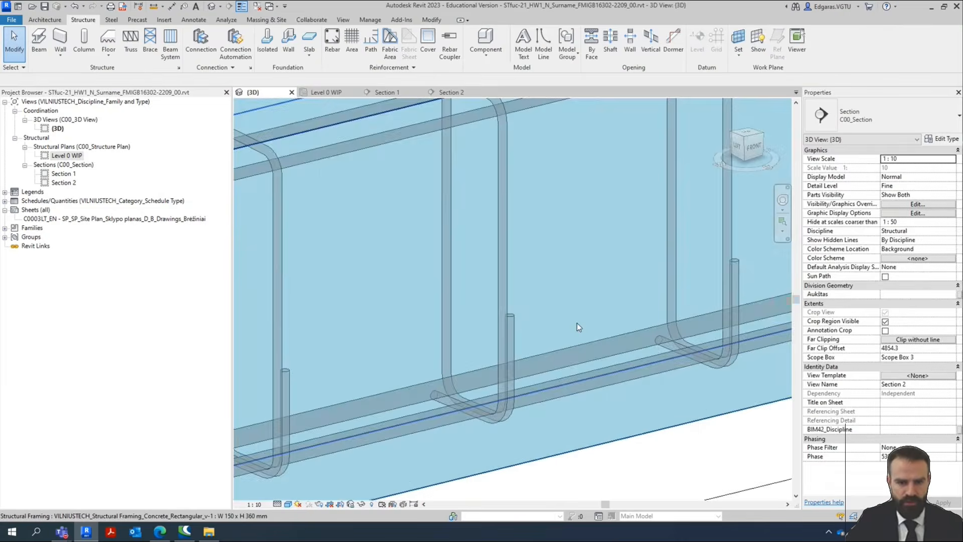
scroll(529, 314, down, 6)
shift+middle_drag(468, 390, 578, 411)
scroll(578, 411, up, 5)
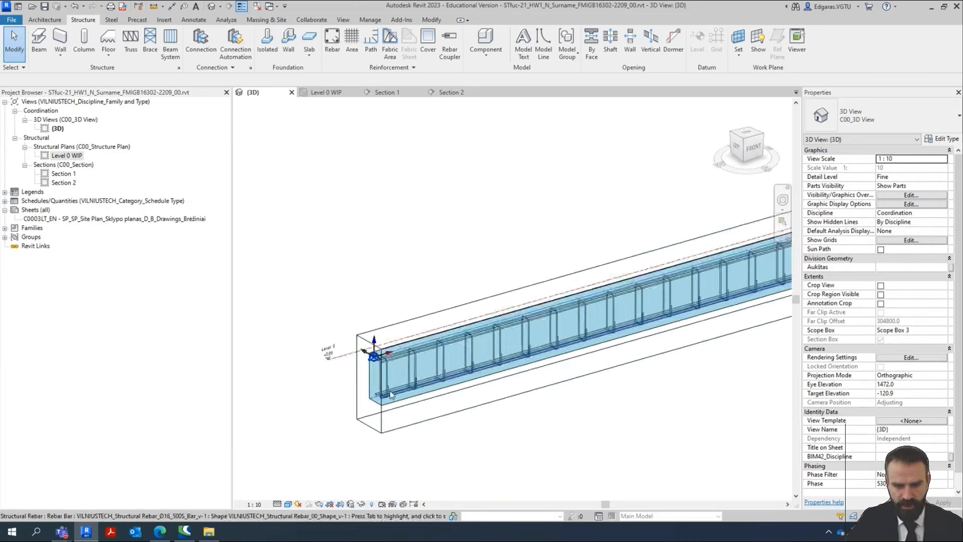
click(386, 93)
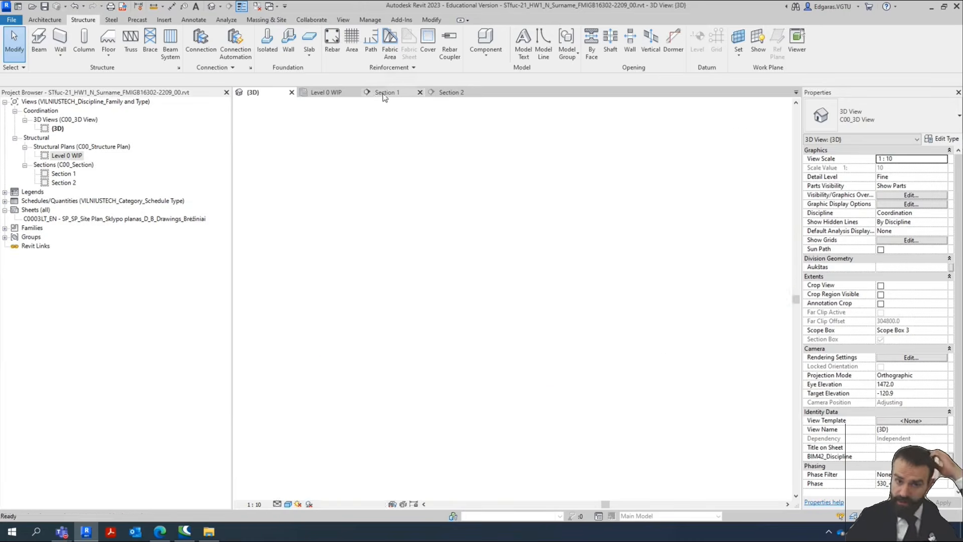
scroll(242, 291, up, 3)
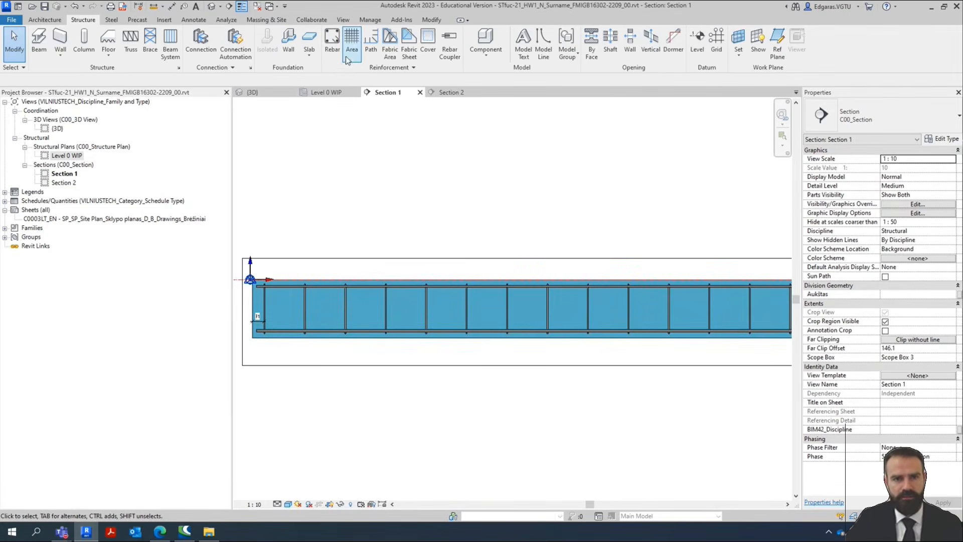
Draw a vertical reference plane through the beam's upper edge in Section 1, about 388 mm from the beam's left end.
scroll(312, 269, down, 1)
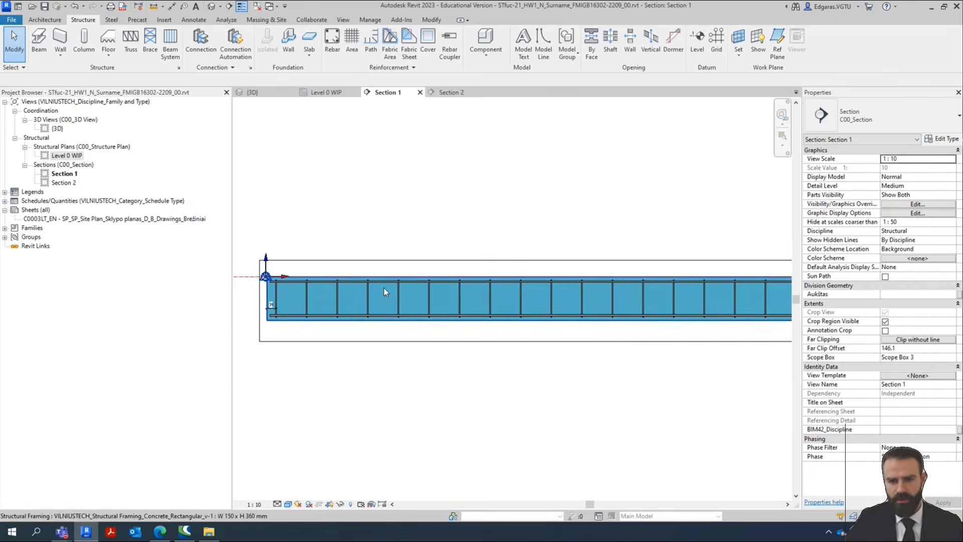
scroll(289, 314, up, 3)
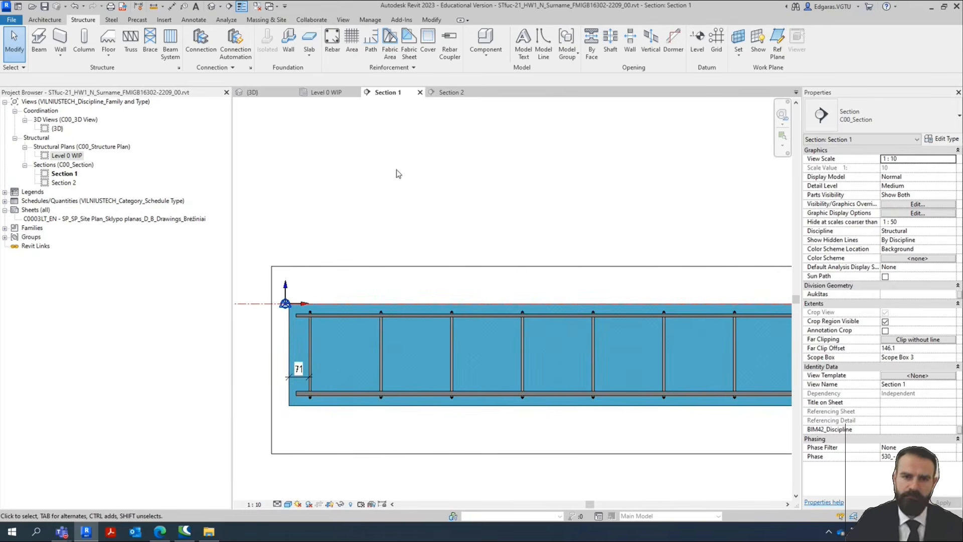
scroll(323, 254, up, 2)
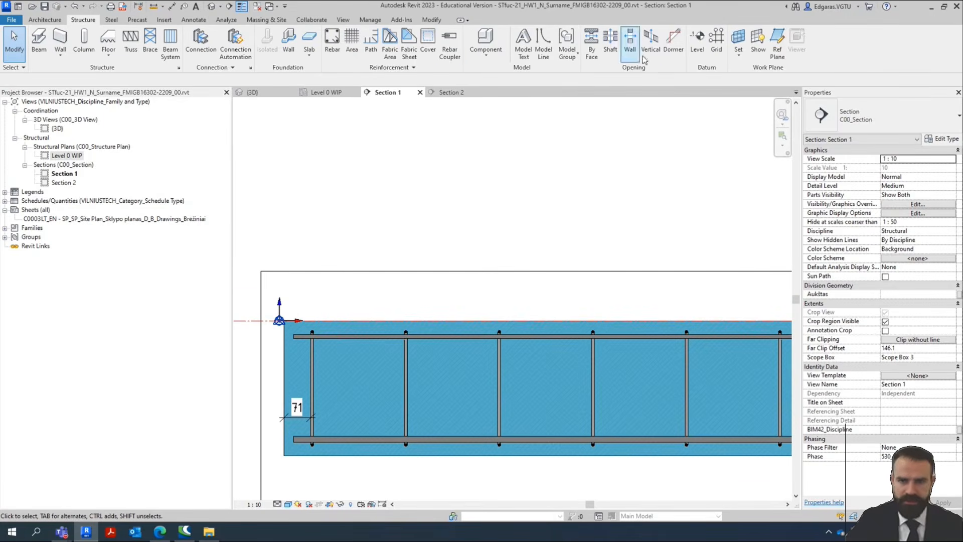
click(777, 43)
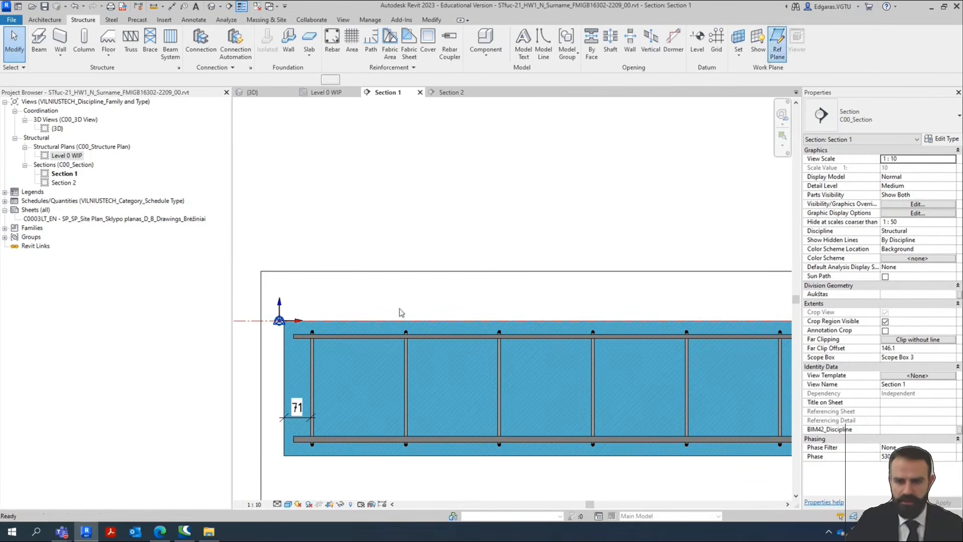
click(429, 285)
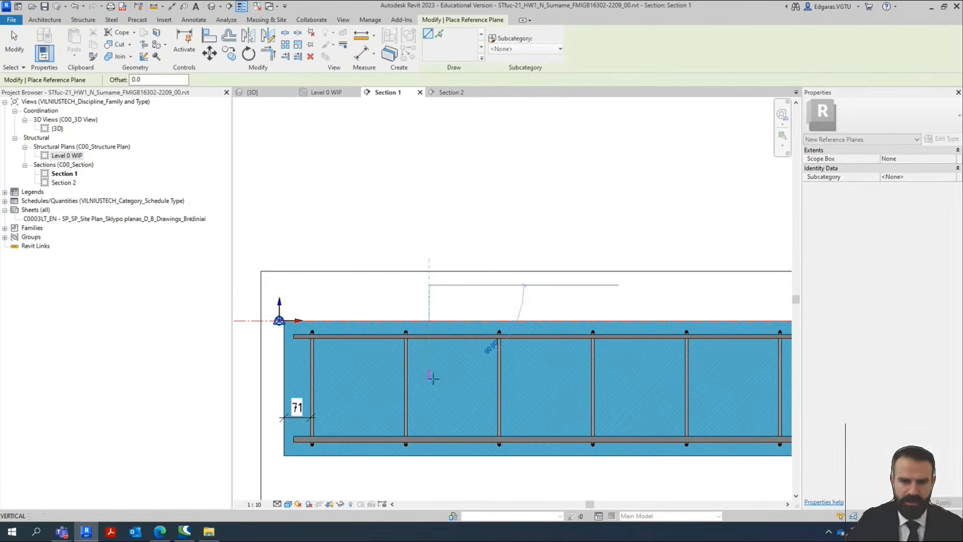
click(430, 386)
key(Escape)
middle_drag(314, 314, 325, 312)
scroll(325, 313, up, 1)
key(Escape)
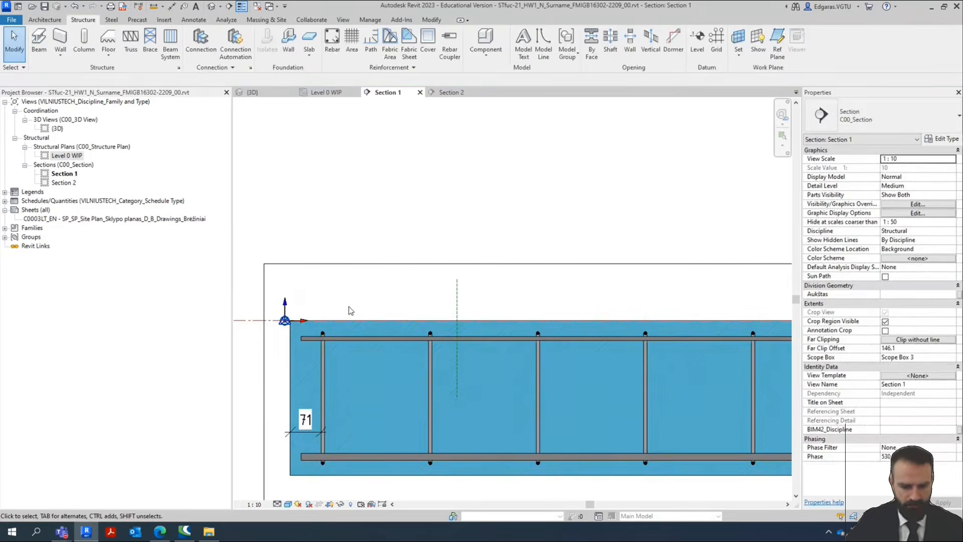
Place an aligned dimension from the beam's left end face to the reference plane, above the beam.
key(i)
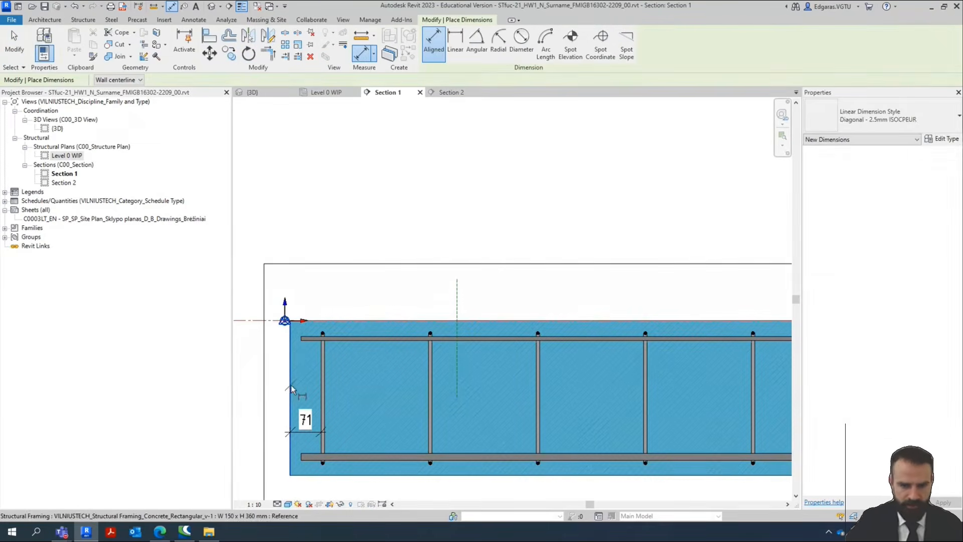
click(290, 385)
click(457, 300)
click(460, 298)
key(Escape)
key(Escape)
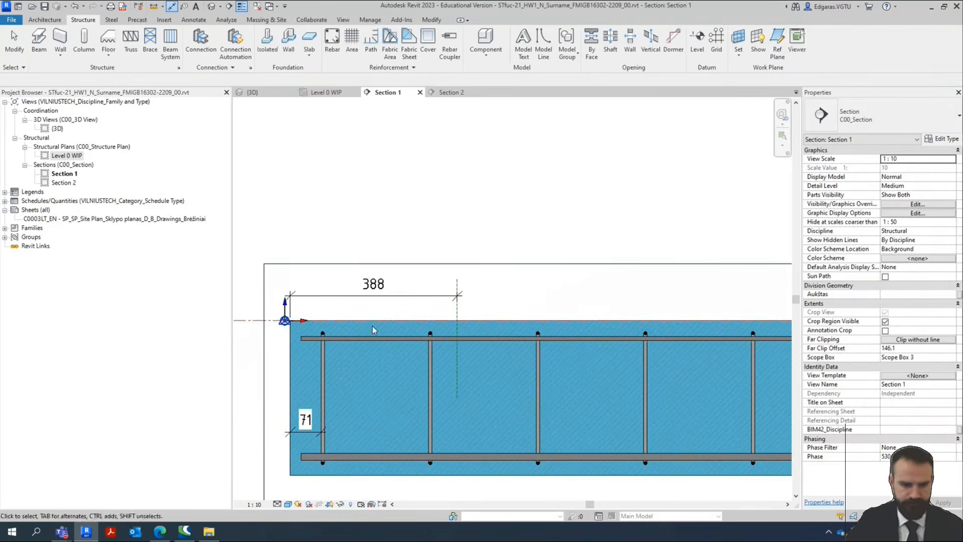
Check the lifting hook's offset in the Level 0 WIP assignment drawing and set the reference plane's distance from the beam end to 350 mm.
click(327, 92)
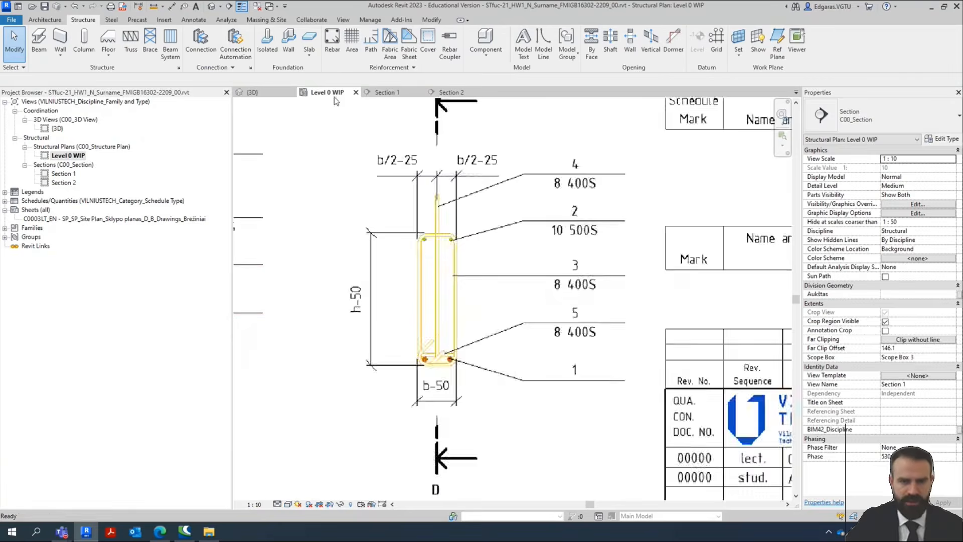
scroll(327, 220, up, 10)
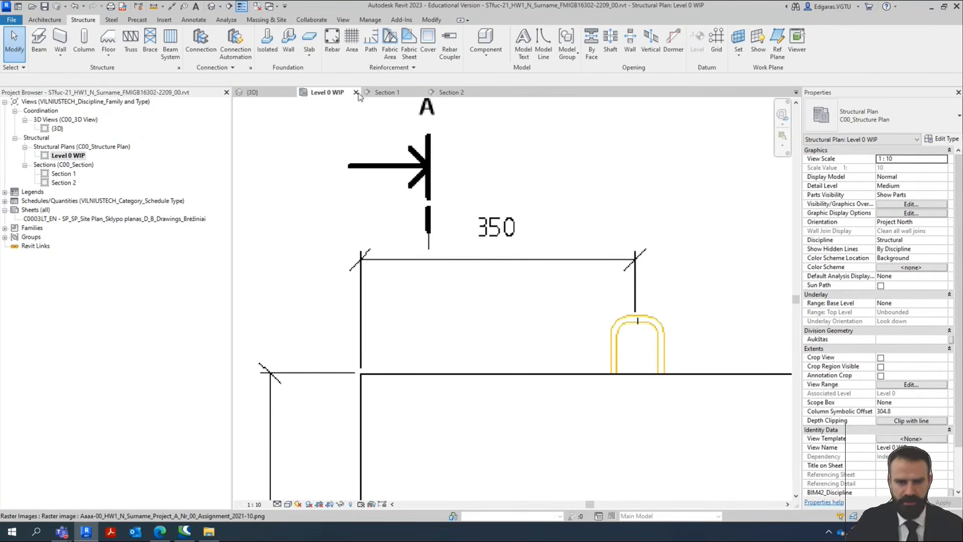
click(456, 93)
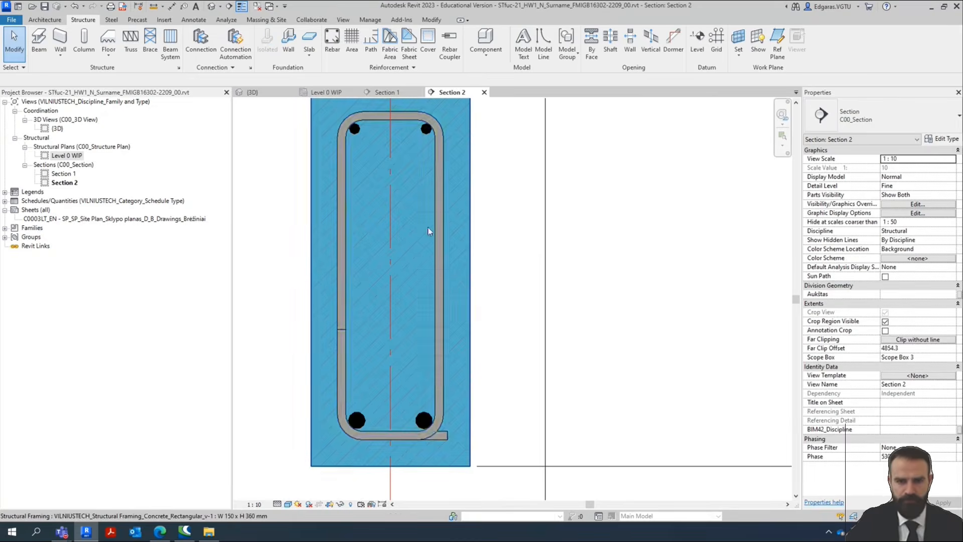
click(395, 94)
click(464, 308)
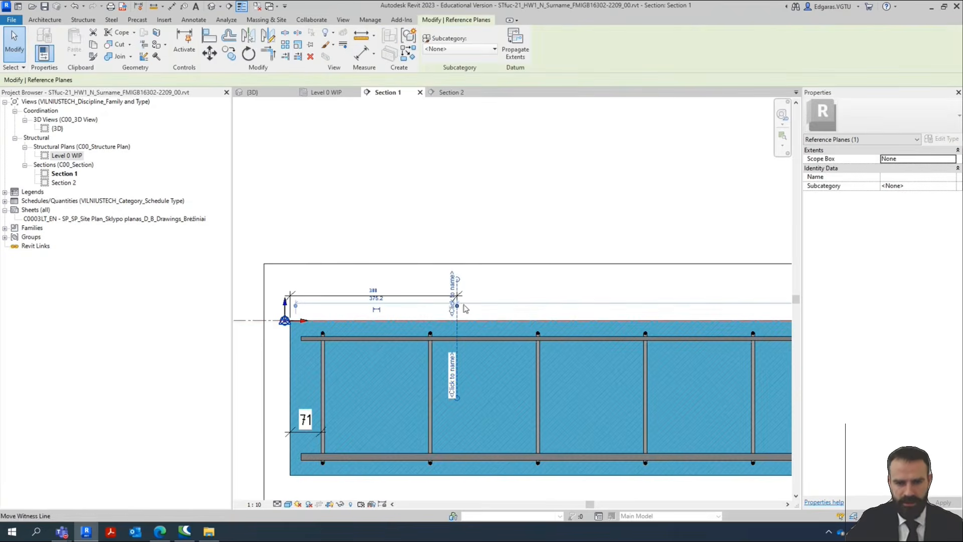
click(374, 290)
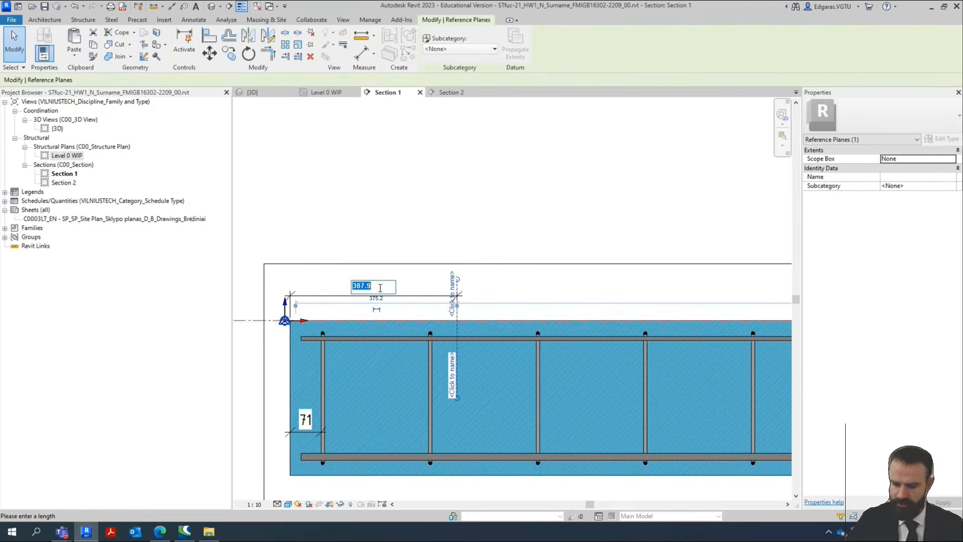
text(350)
key(Return)
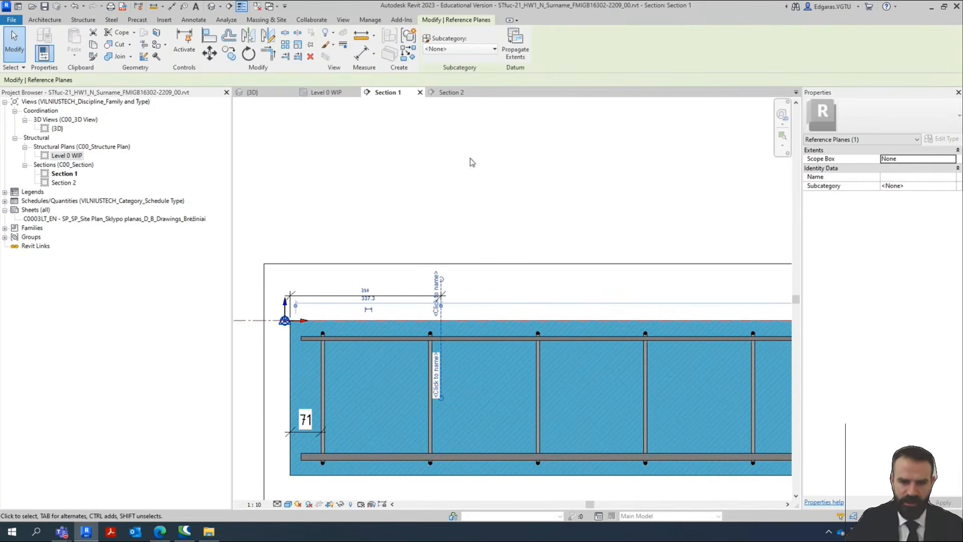
click(472, 162)
scroll(440, 257, up, 5)
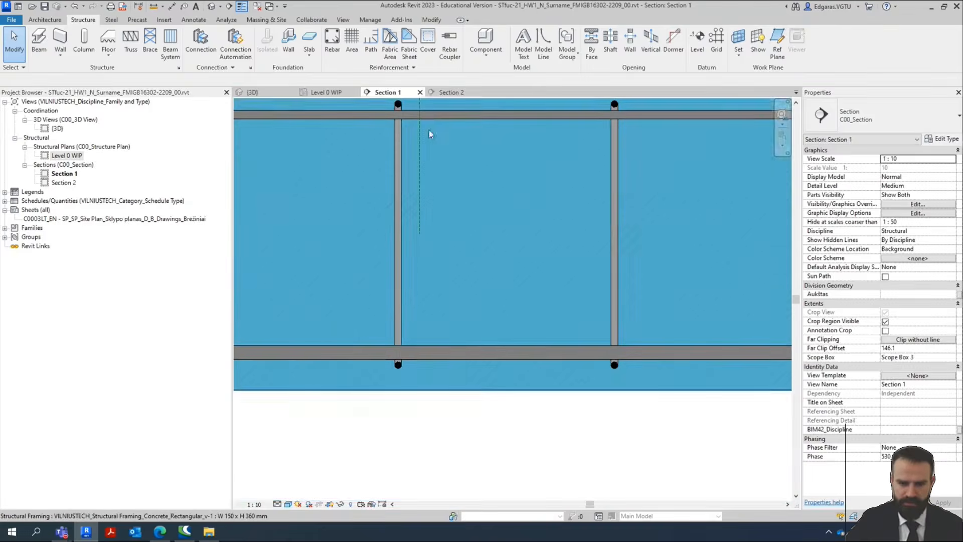
scroll(441, 356, down, 3)
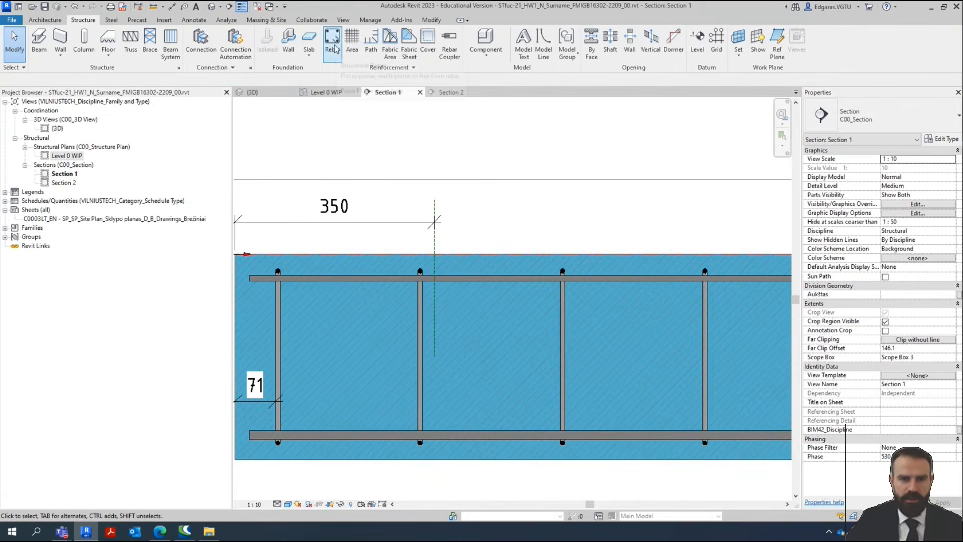
Examine the Hook K1 detail in the Level 0 WIP assignment drawing for its shape, dimensions, diameter and steel grade.
click(325, 93)
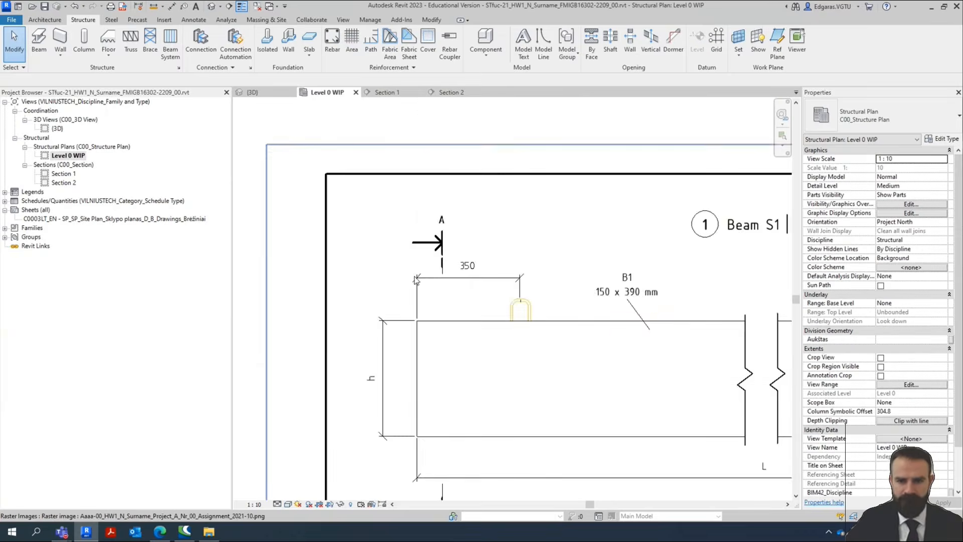
scroll(434, 293, down, 5)
scroll(557, 222, up, 8)
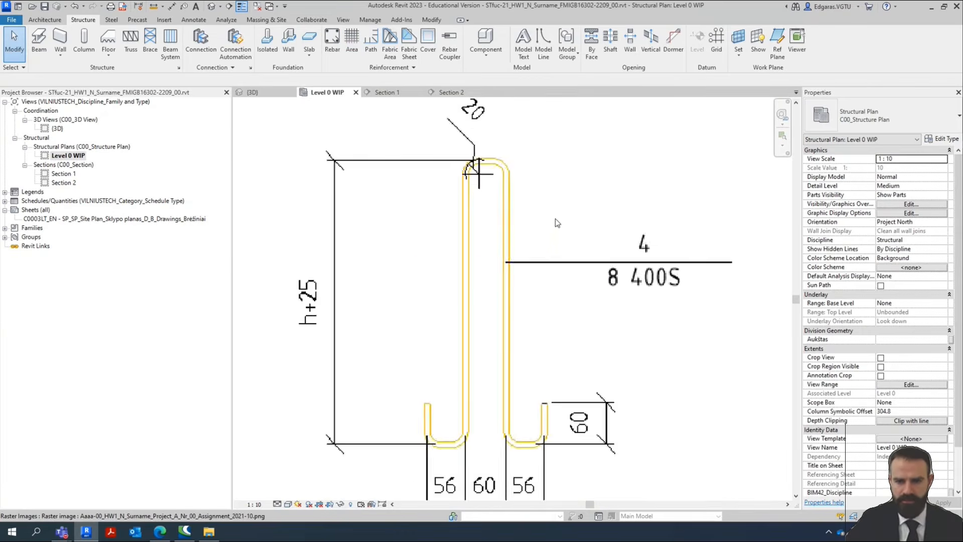
scroll(556, 230, down, 4)
middle_drag(548, 205, 520, 247)
scroll(462, 145, up, 3)
scroll(494, 223, down, 2)
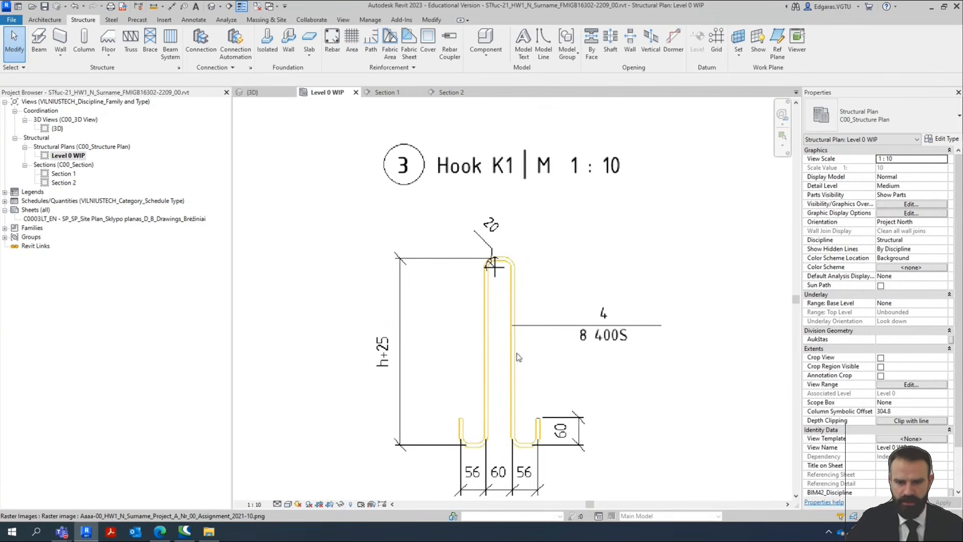
middle_drag(558, 375, 522, 322)
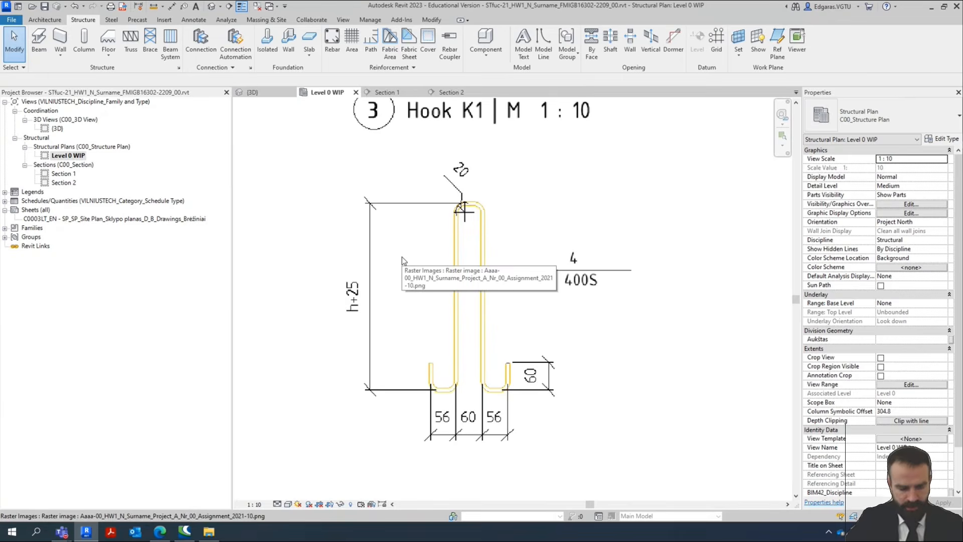
Tile all open views, fit their contents, and frame the Hook K1 detail in Level 0 WIP and the beam's left end in Section 1.
key(w)
key(t)
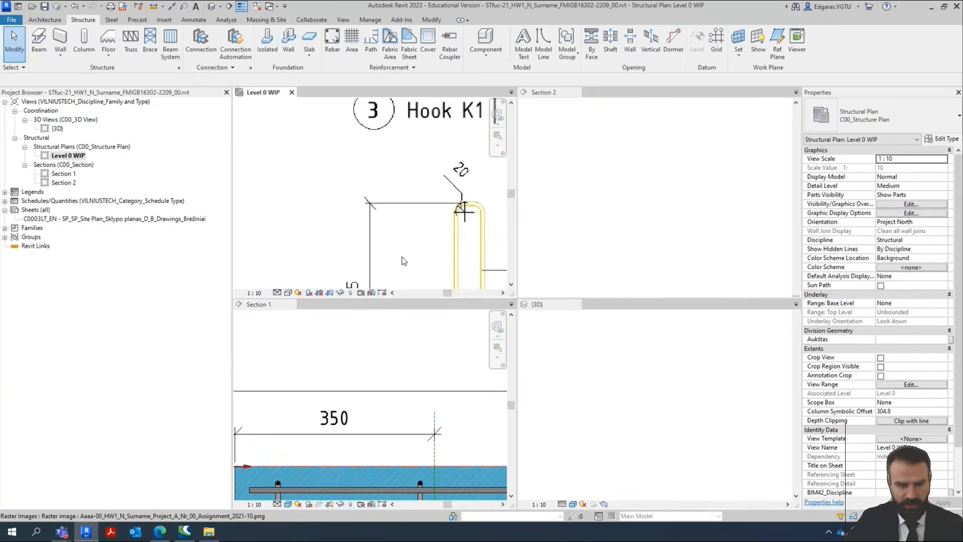
key(z)
key(a)
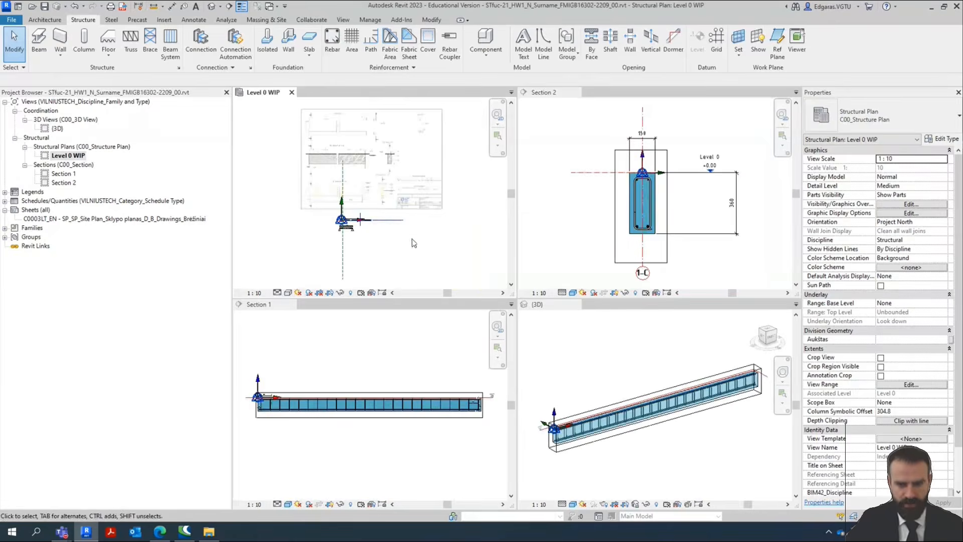
scroll(441, 161, up, 5)
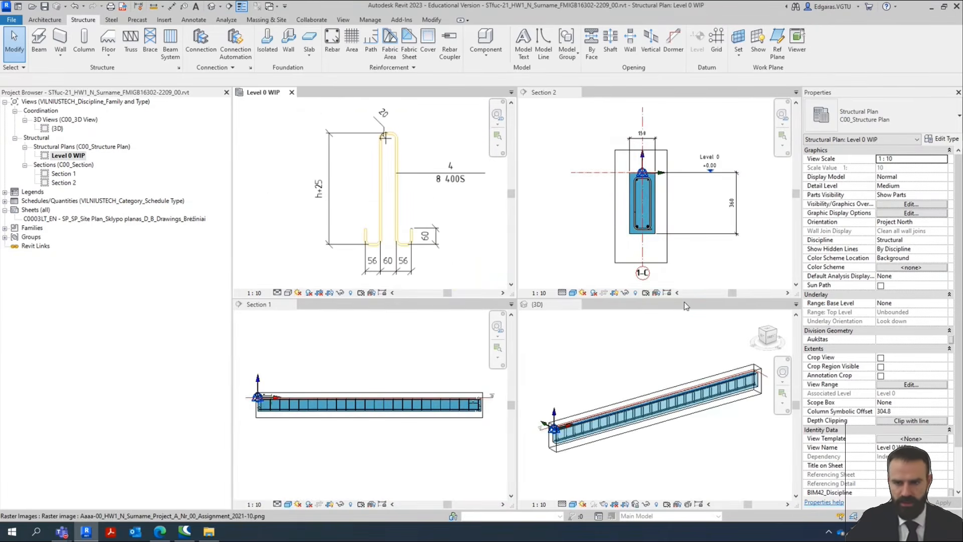
click(246, 428)
scroll(267, 410, up, 5)
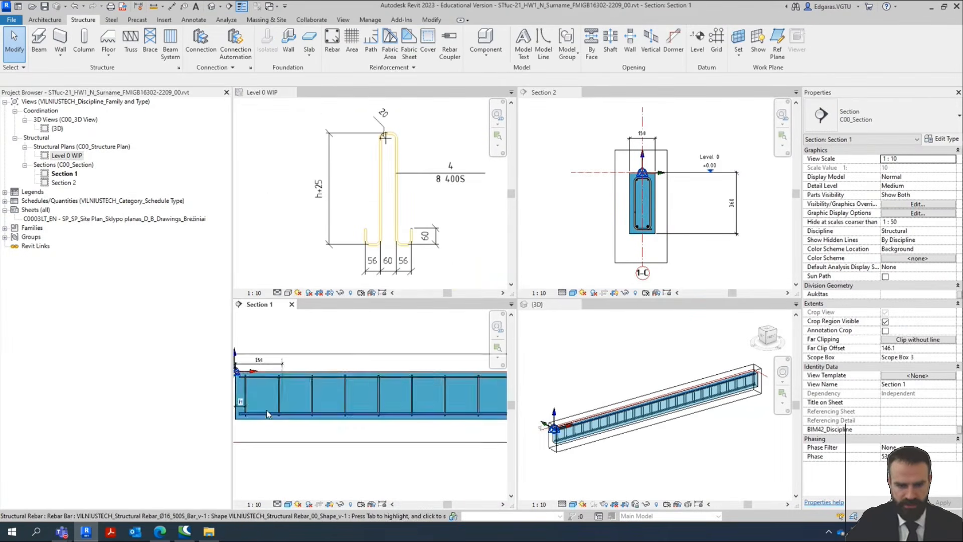
middle_drag(302, 400, 346, 415)
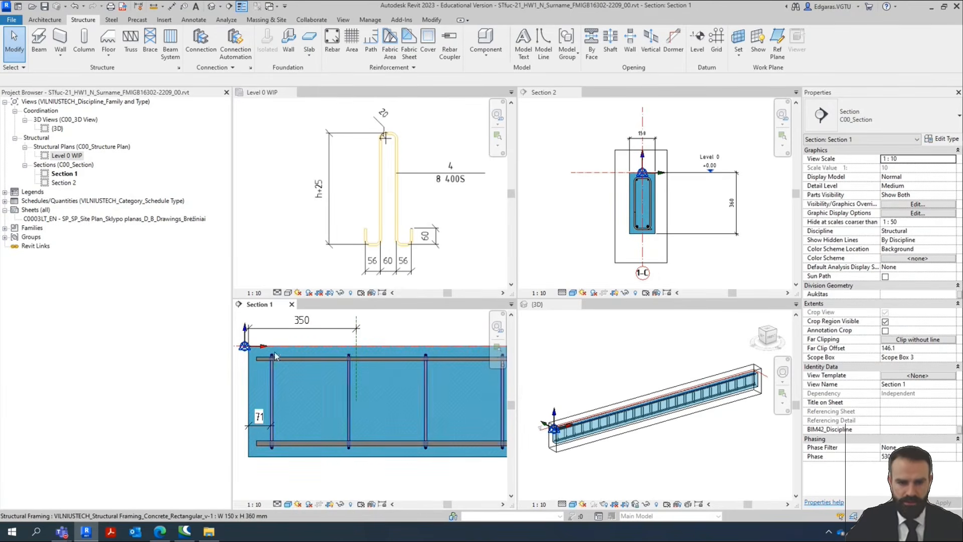
Start a sketched rebar hosted by the beam in Section 1, outlining the hook's body as a tall narrow rectangle without its bottom edge.
click(338, 56)
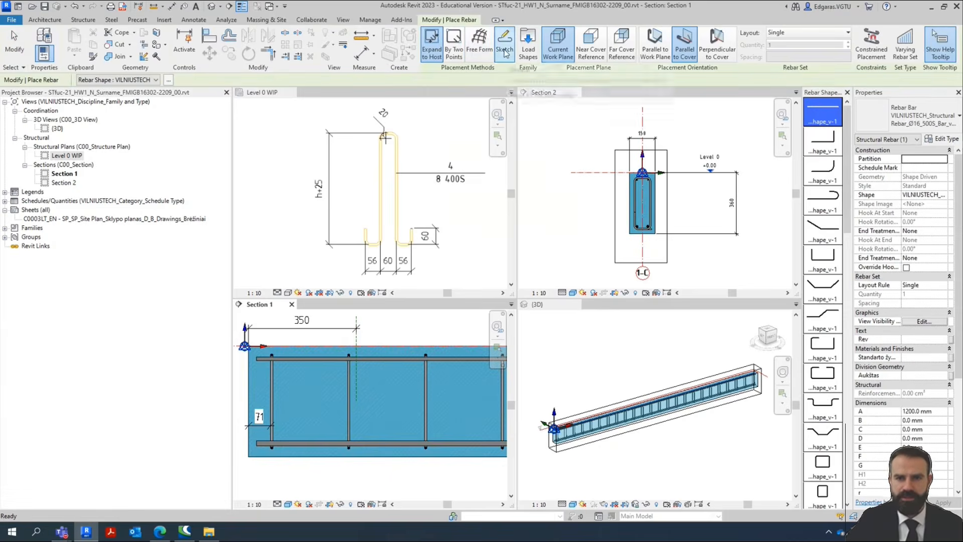
click(505, 52)
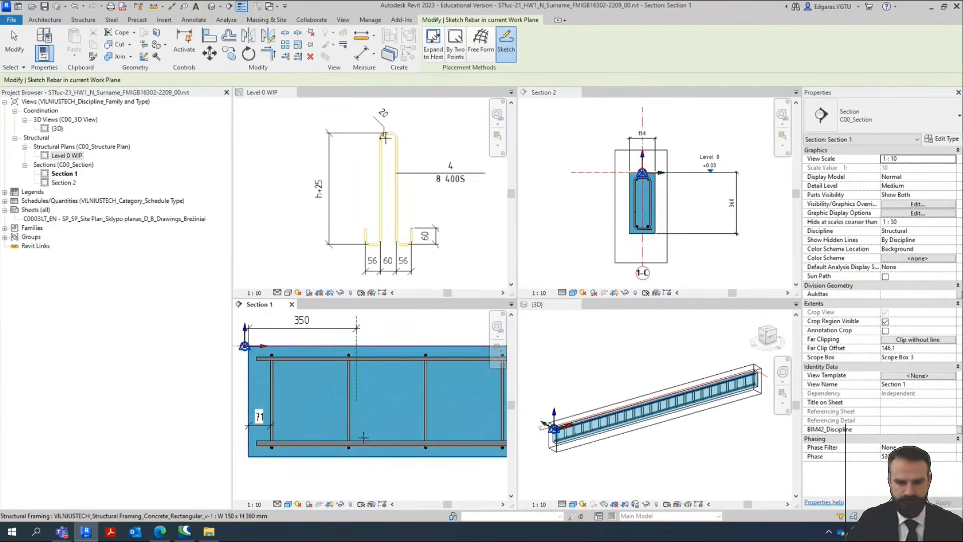
middle_drag(406, 416, 395, 430)
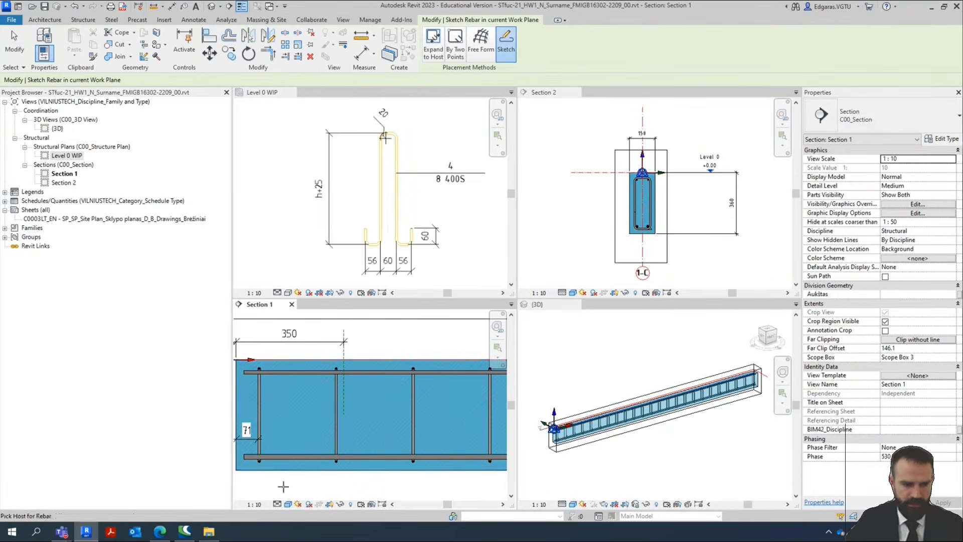
click(373, 418)
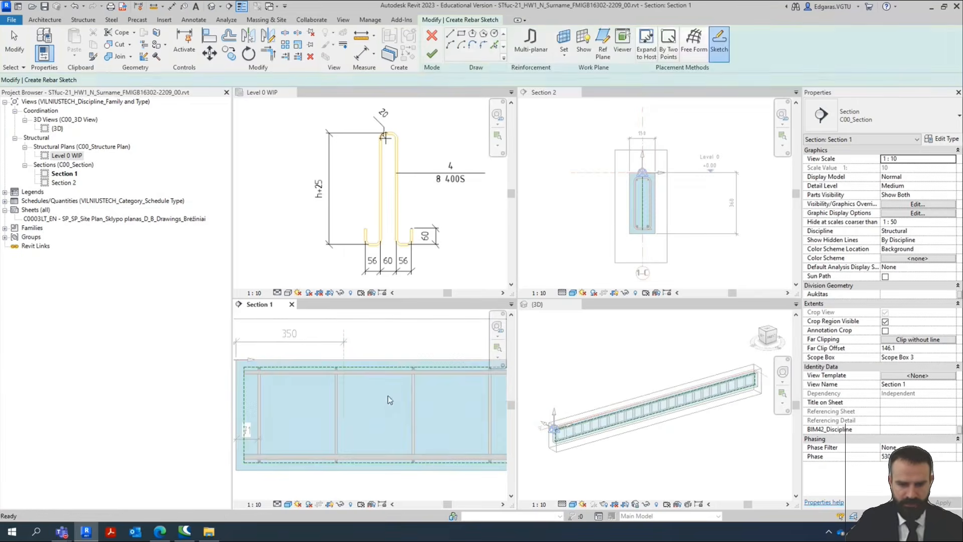
click(462, 34)
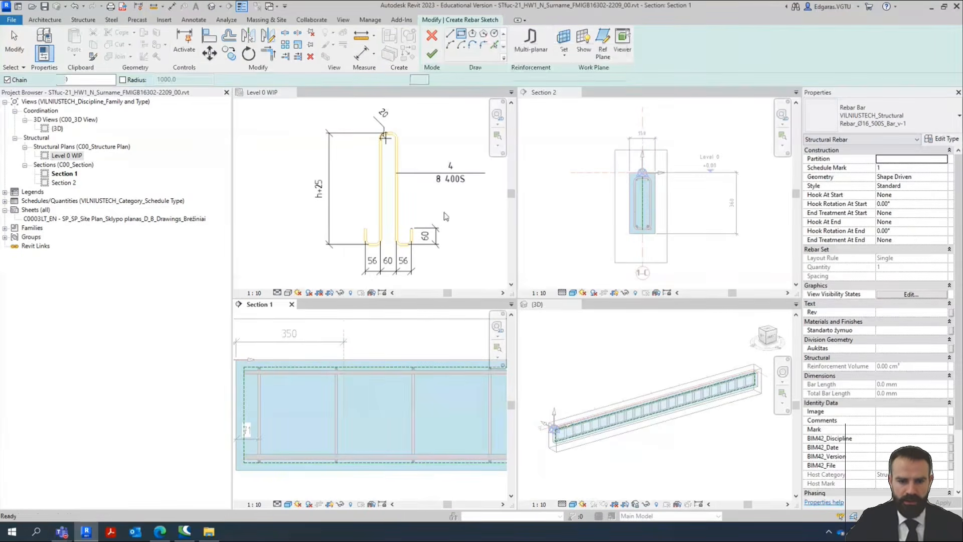
click(386, 335)
key(Escape)
key(Escape)
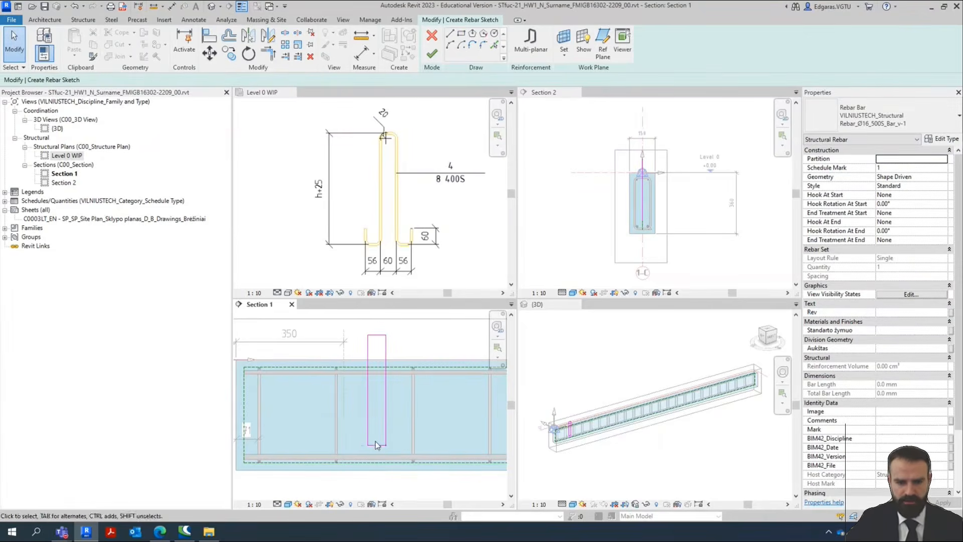
Sketch an outward horizontal segment and a short upturned end at the foot of both hook legs.
click(450, 33)
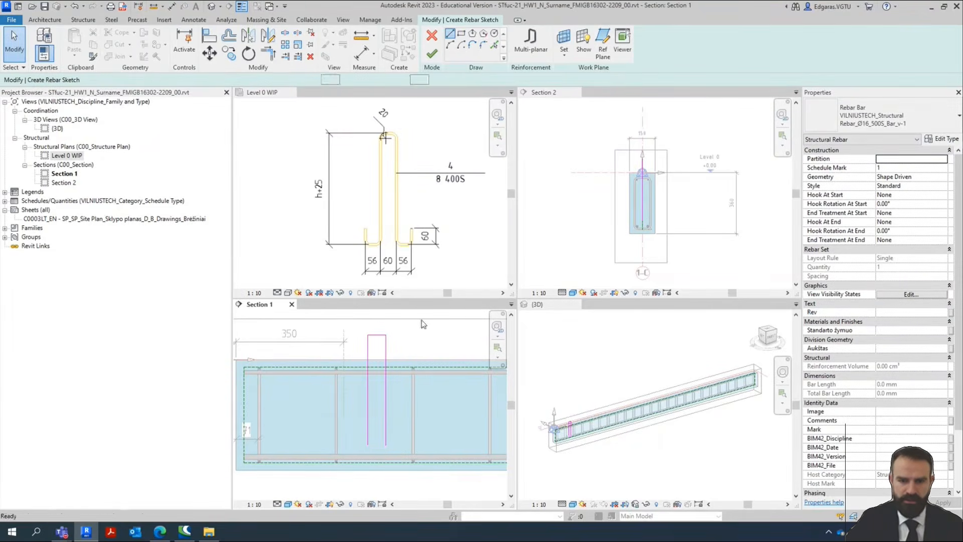
click(404, 445)
click(405, 424)
key(Escape)
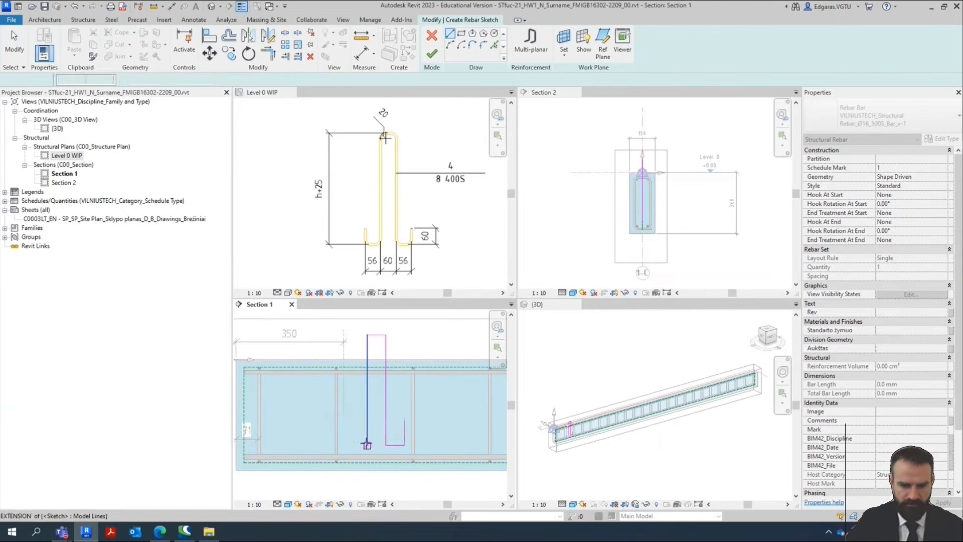
click(367, 445)
click(349, 446)
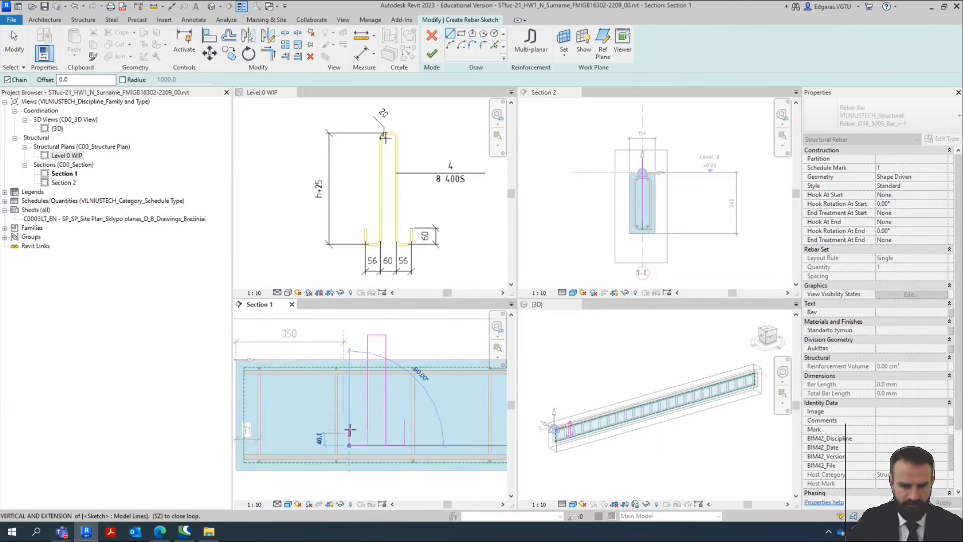
click(349, 421)
key(Escape)
key(Escape)
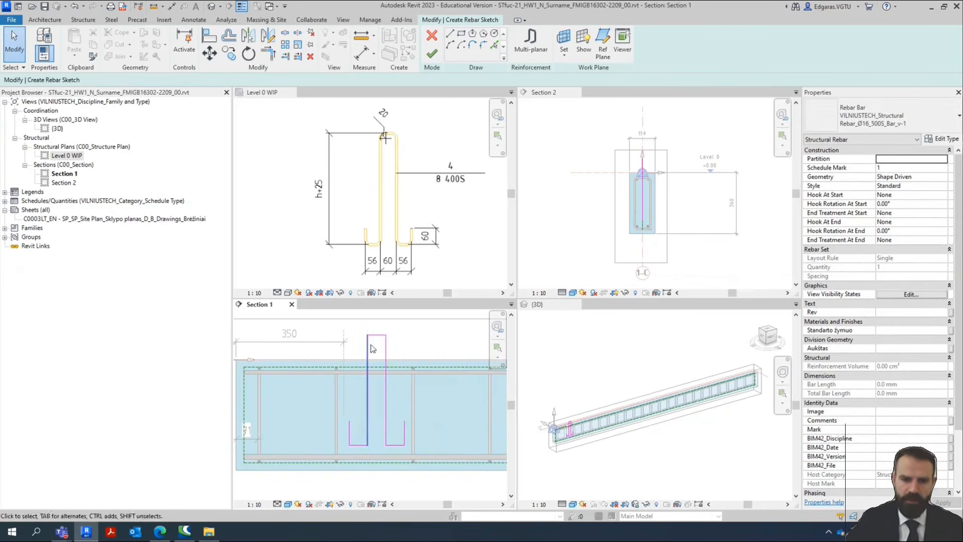
Move the whole hook sketch so its top segment's midpoint lies on the reference plane 350 mm from the beam end.
middle_drag(365, 398, 383, 380)
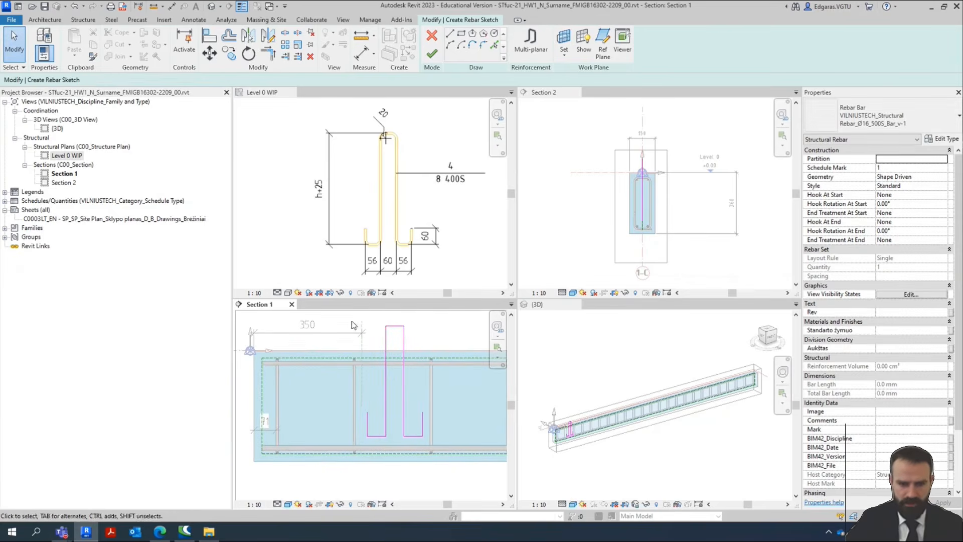
mouse_move(341, 313)
mouse_down()
mouse_move(432, 429)
mouse_move(450, 475)
mouse_up()
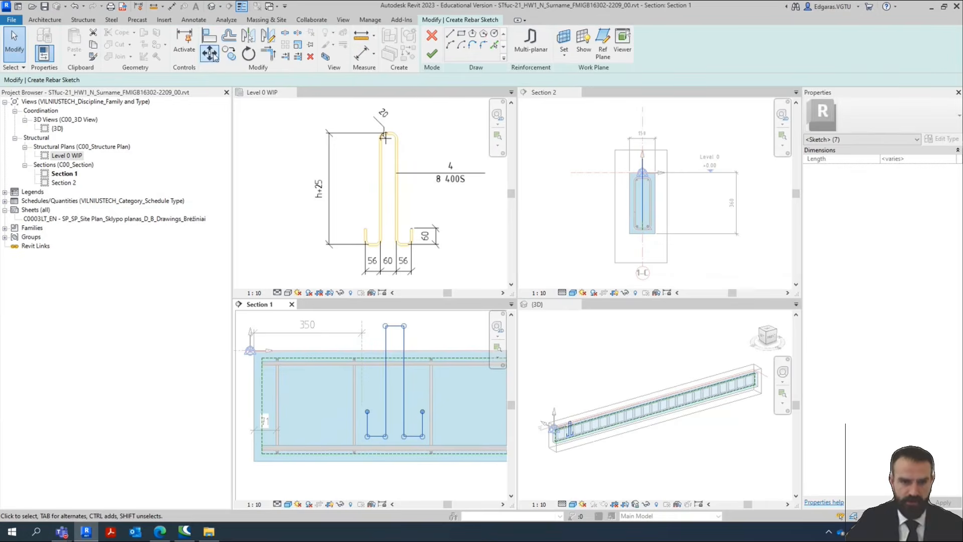
click(210, 53)
click(394, 326)
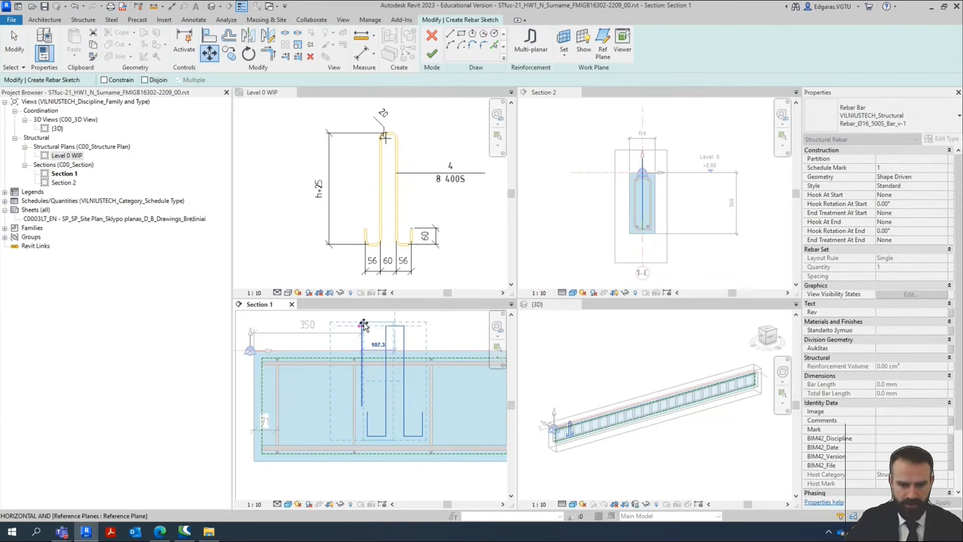
click(364, 326)
key(Escape)
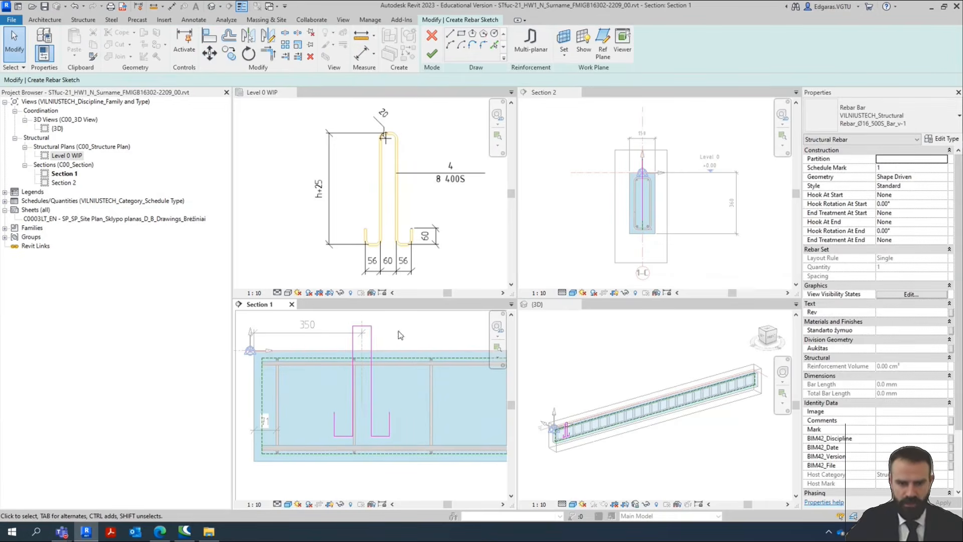
Add aligned dimensions to the hook's top width and to the widths of both outward foot segments.
scroll(313, 343, up, 2)
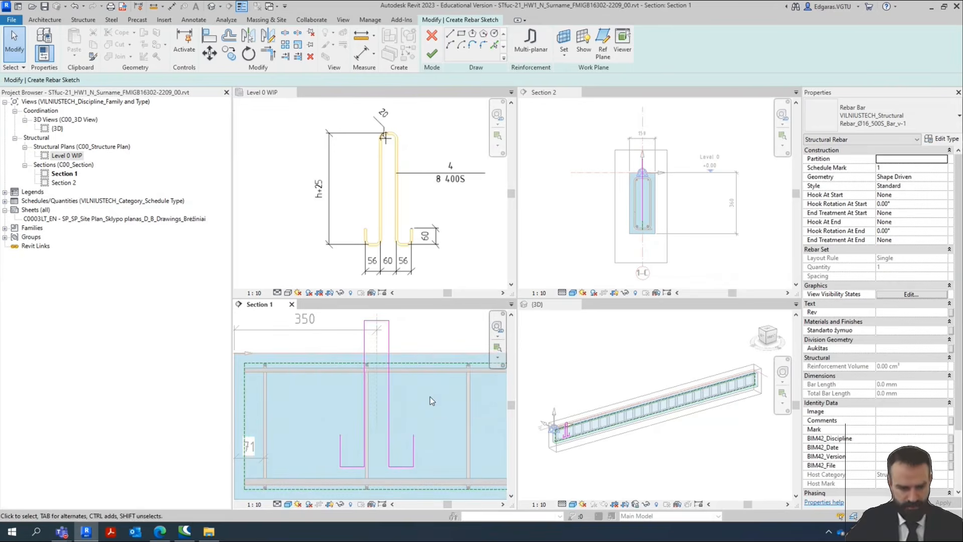
key(d)
key(i)
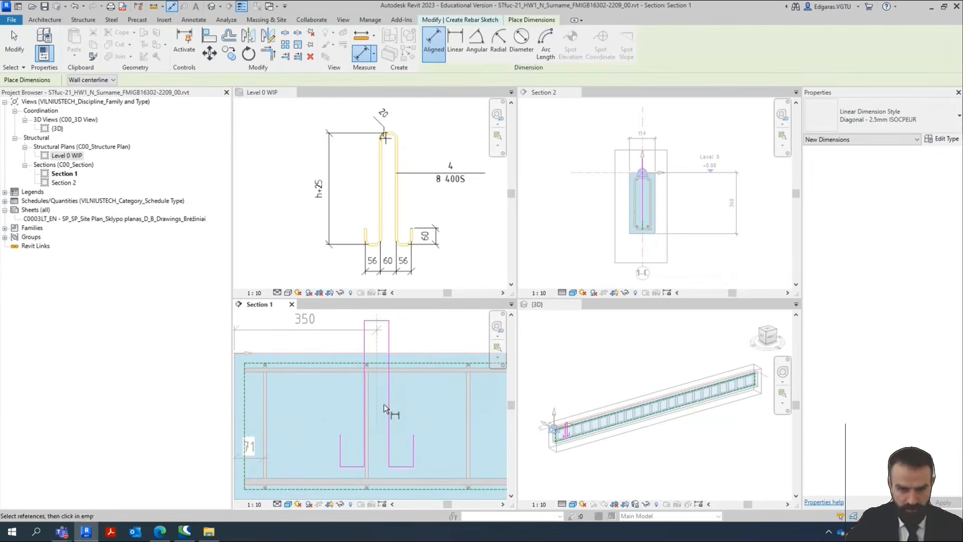
click(366, 407)
click(388, 346)
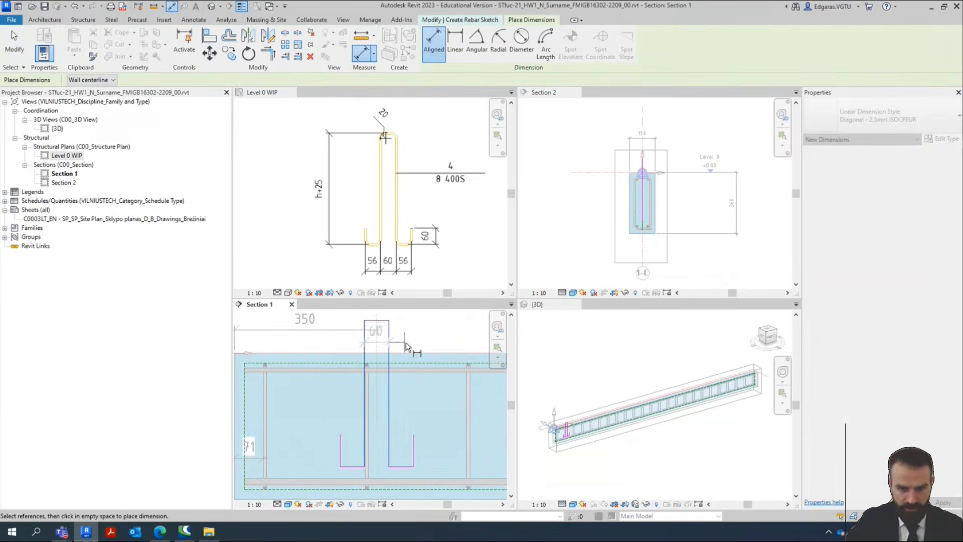
click(410, 347)
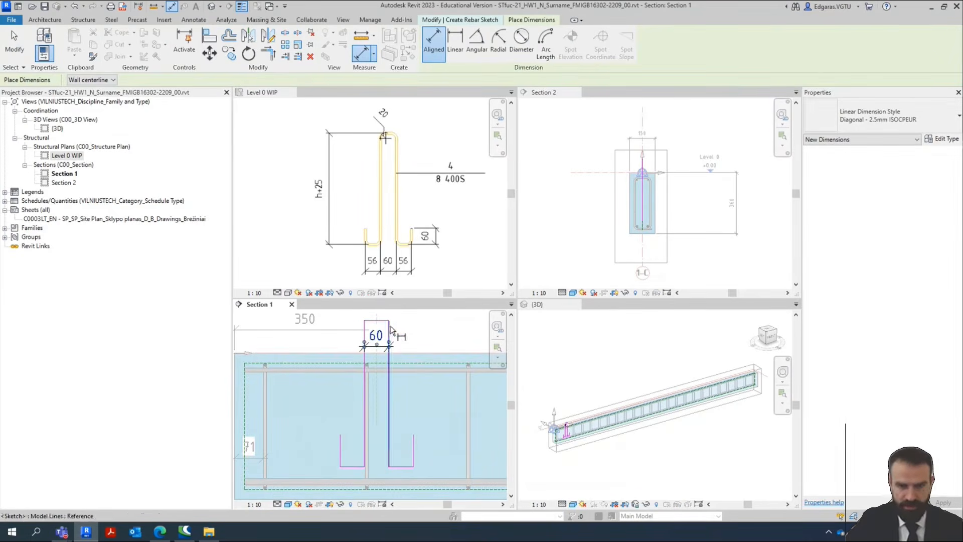
click(391, 444)
click(414, 448)
click(429, 451)
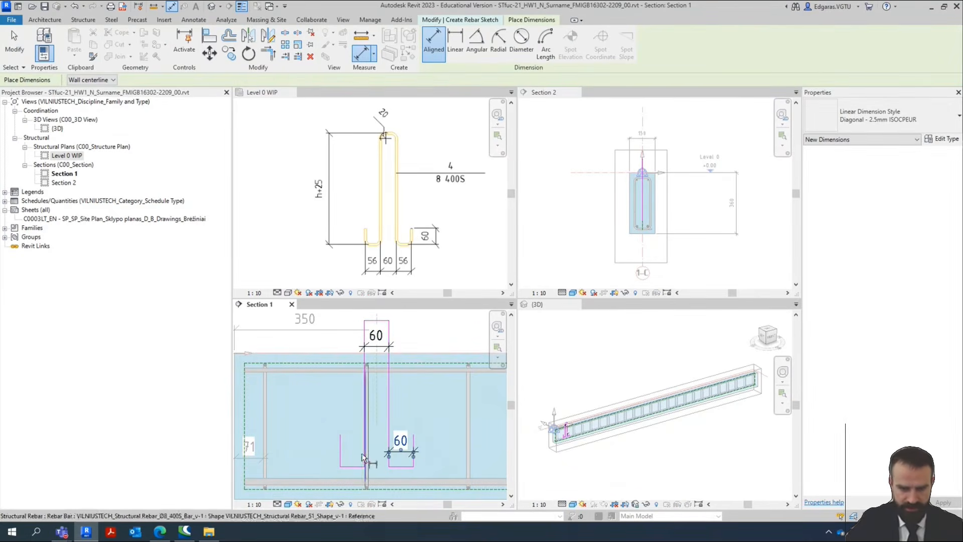
click(364, 335)
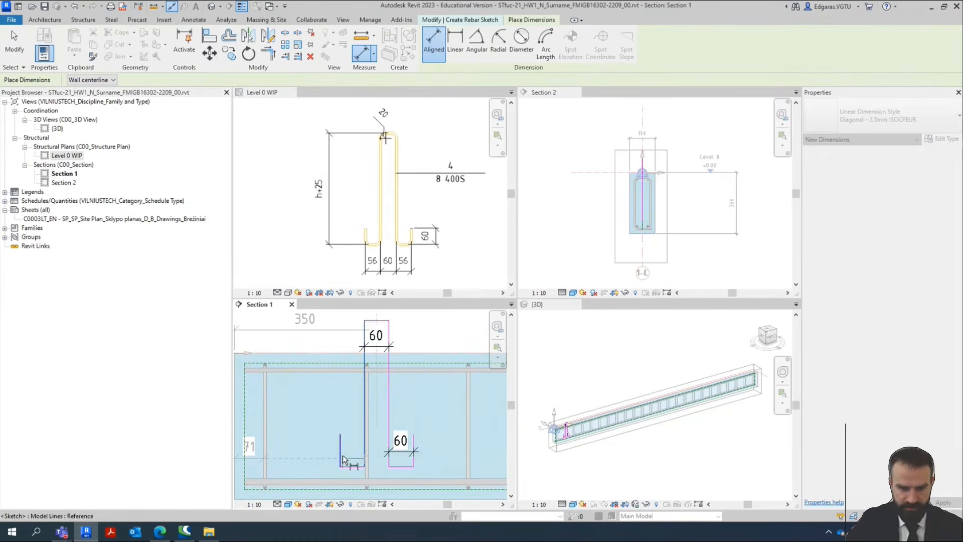
click(350, 452)
key(Escape)
key(Escape)
Set the width of the hook's right foot segment to 56 mm.
scroll(411, 441, up, 3)
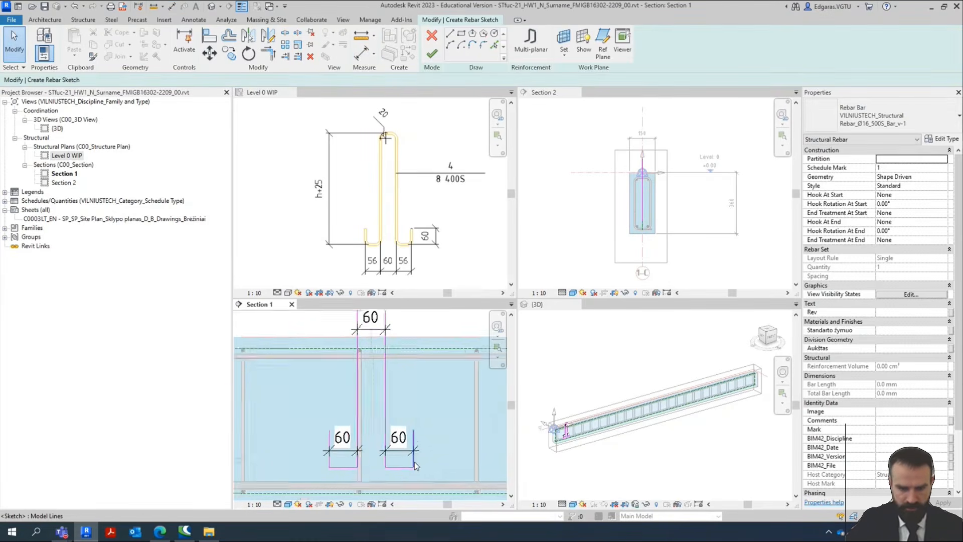
click(405, 438)
scroll(384, 435, up, 4)
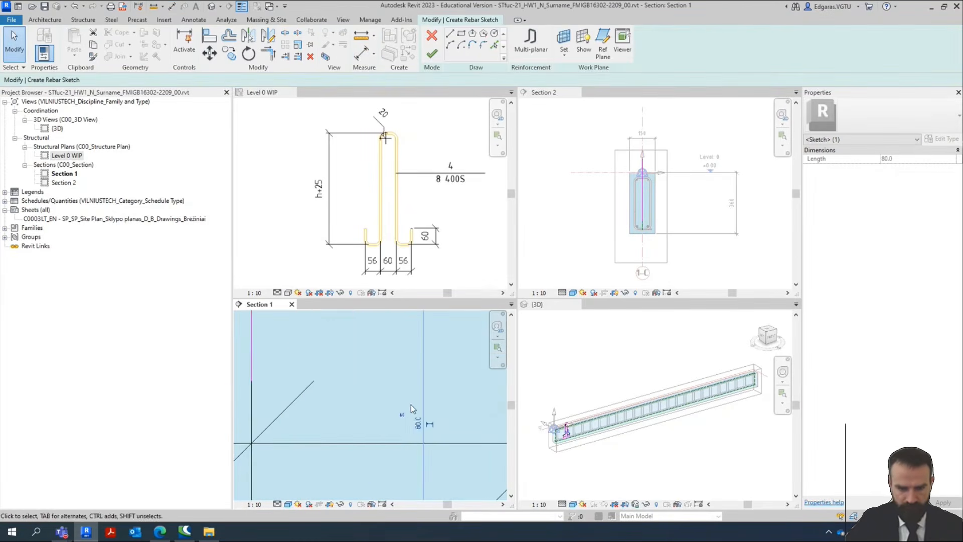
click(402, 416)
text(56)
key(Return)
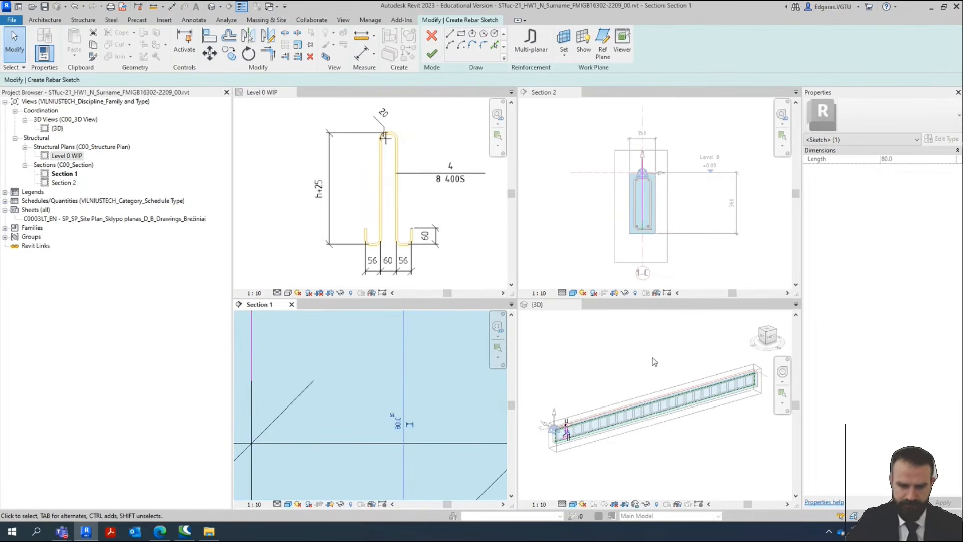
Set the width of the hook's left foot segment to 56 mm.
scroll(441, 417, down, 3)
scroll(335, 442, up, 3)
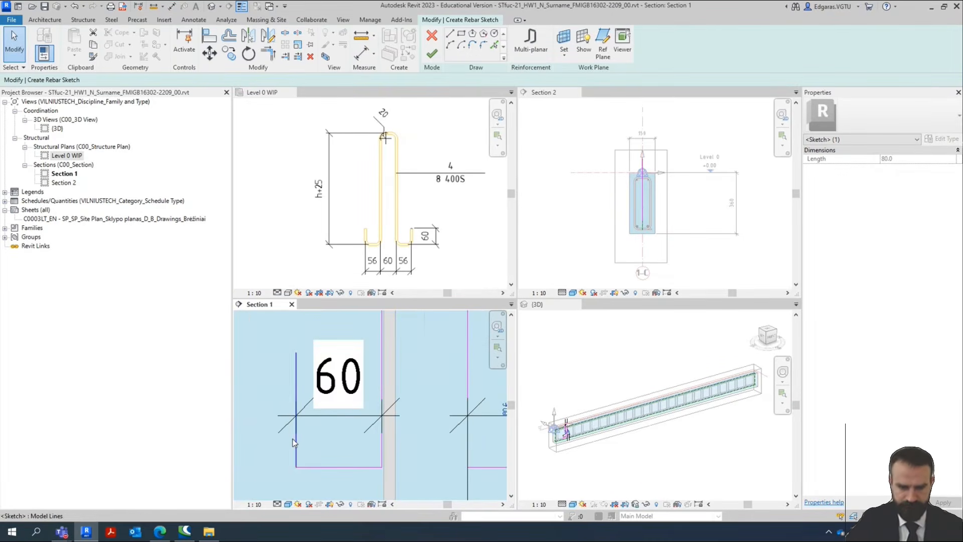
click(296, 438)
click(337, 406)
text(5)
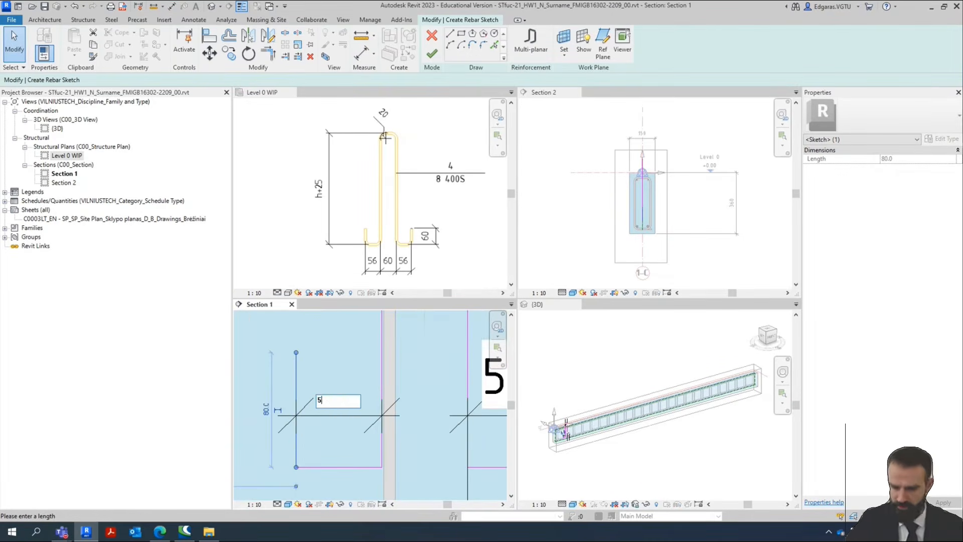
text(6)
key(Return)
scroll(395, 391, down, 4)
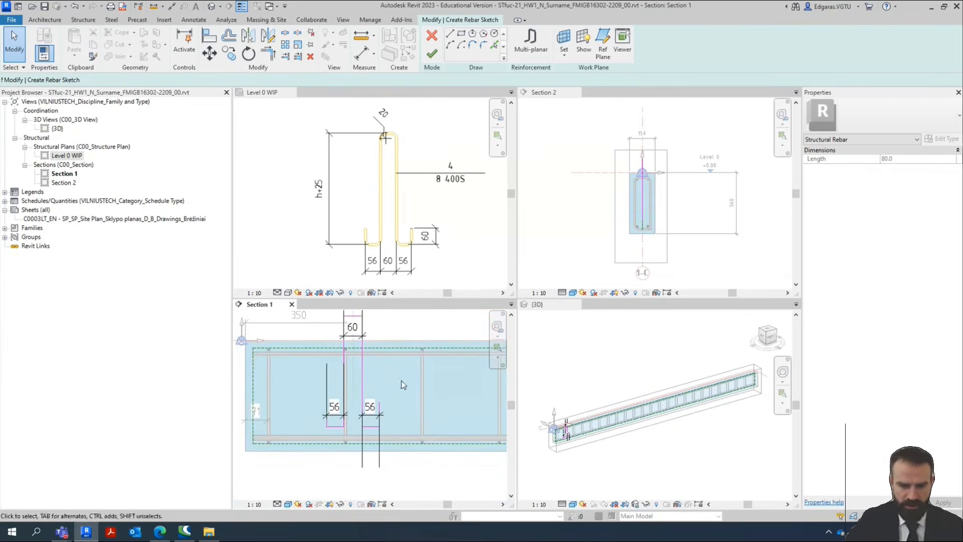
Dimension the height of the right foot's upturned end and set it to 60 mm.
middle_drag(402, 380, 404, 408)
scroll(395, 410, down, 3)
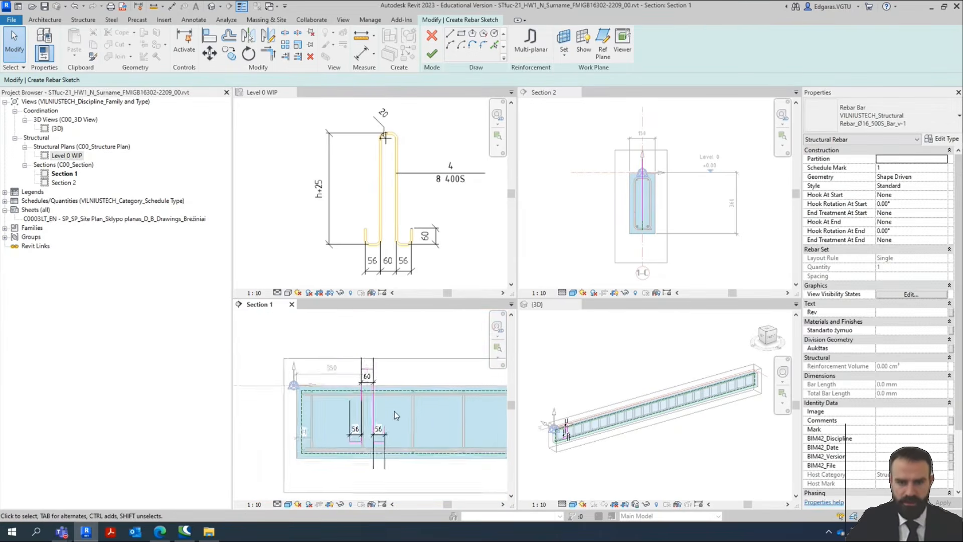
scroll(405, 458, up, 4)
key(i)
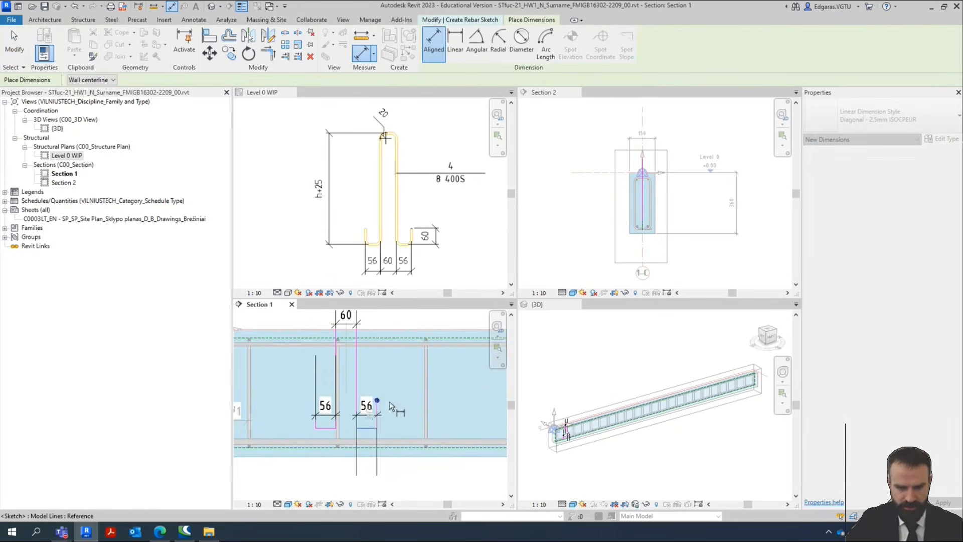
click(408, 407)
key(Escape)
scroll(389, 420, up, 3)
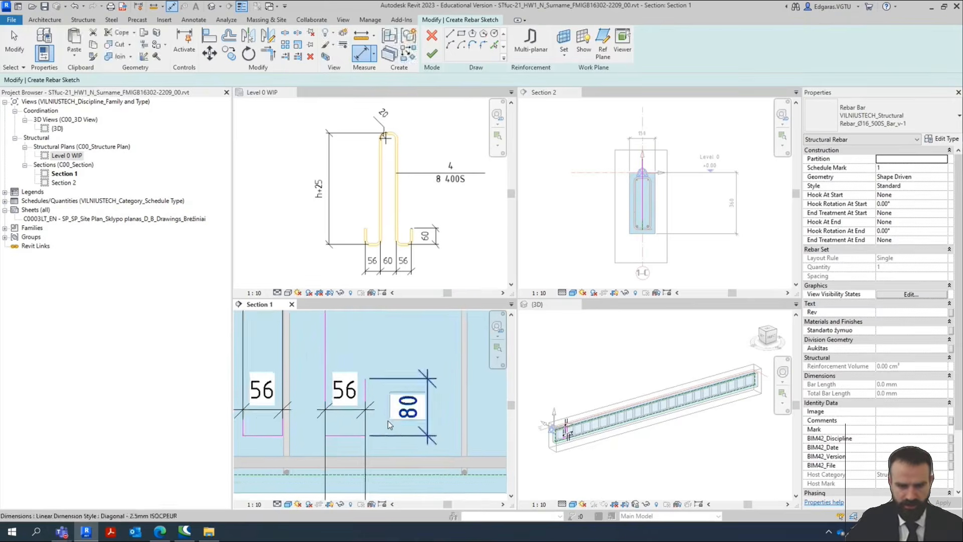
click(368, 380)
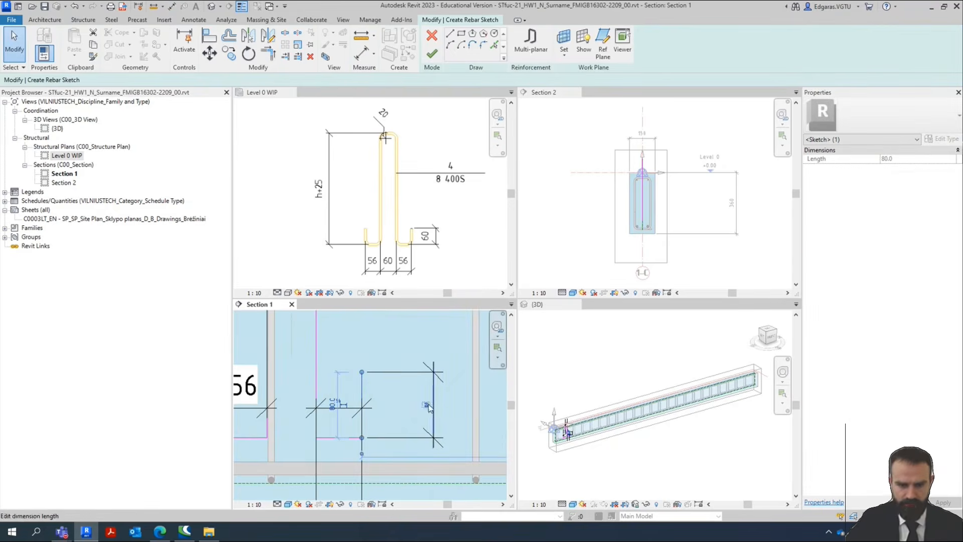
click(411, 404)
text(60)
key(Return)
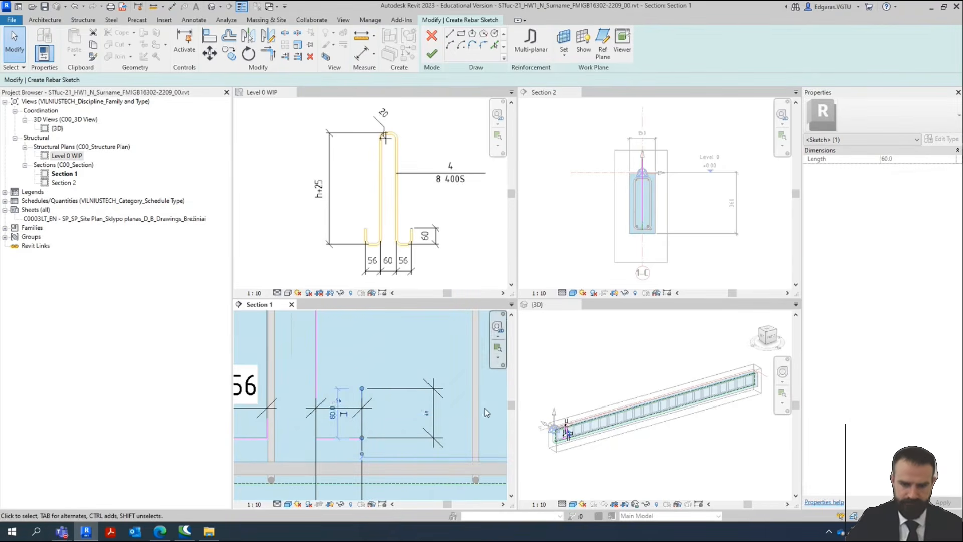
scroll(451, 371, down, 3)
click(430, 383)
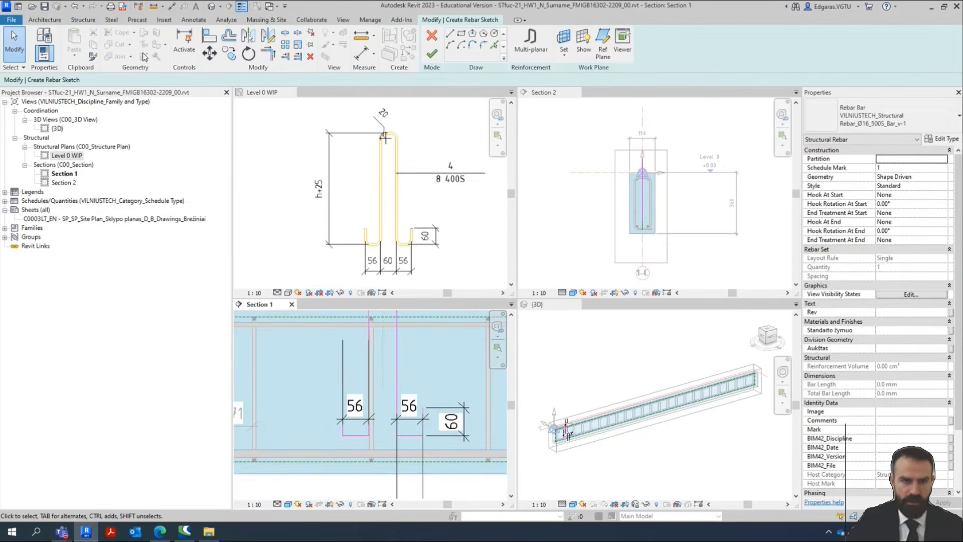
Shorten the left foot's upturned end to 60 mm, level with the top of the right one.
click(285, 56)
scroll(427, 416, up, 2)
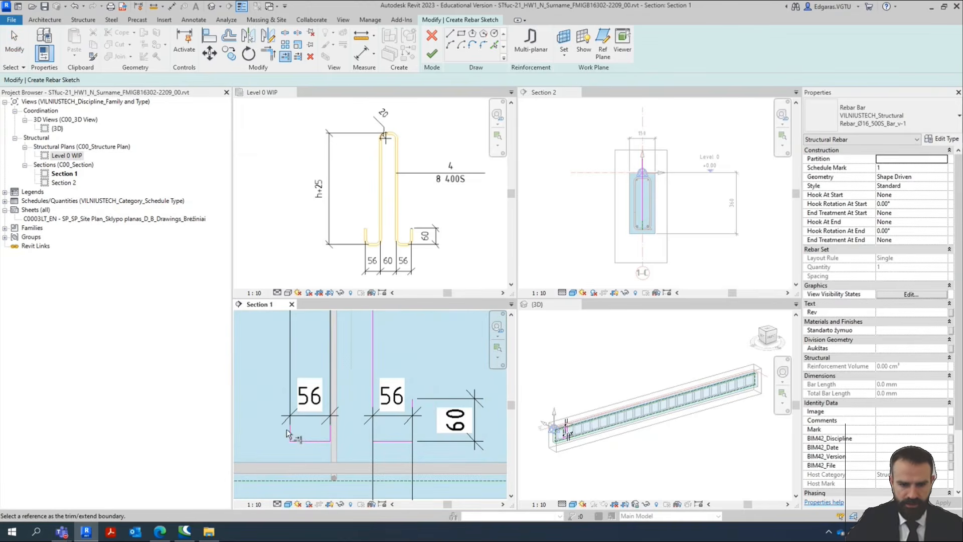
click(415, 398)
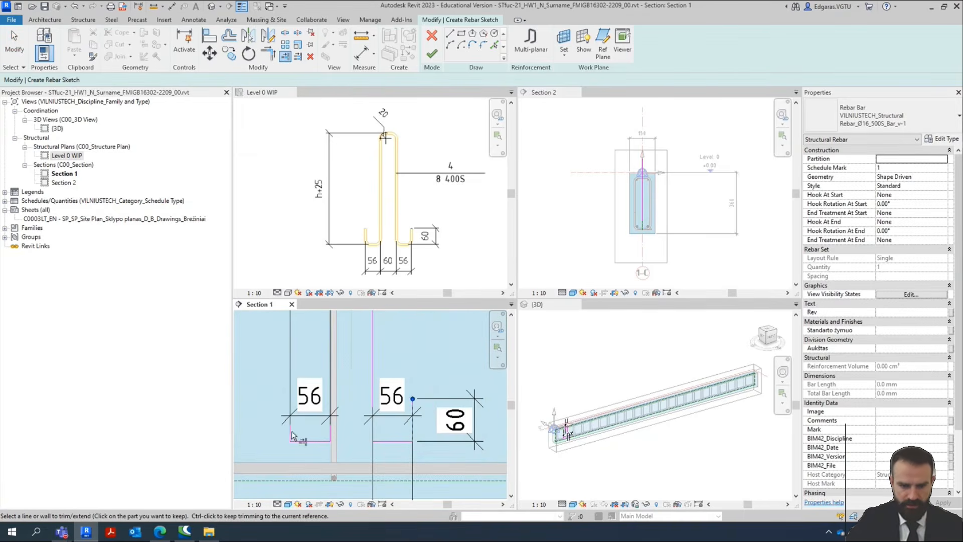
click(293, 436)
key(Escape)
click(292, 392)
mouse_move(292, 391)
mouse_down()
mouse_move(295, 406)
mouse_move(288, 397)
mouse_up()
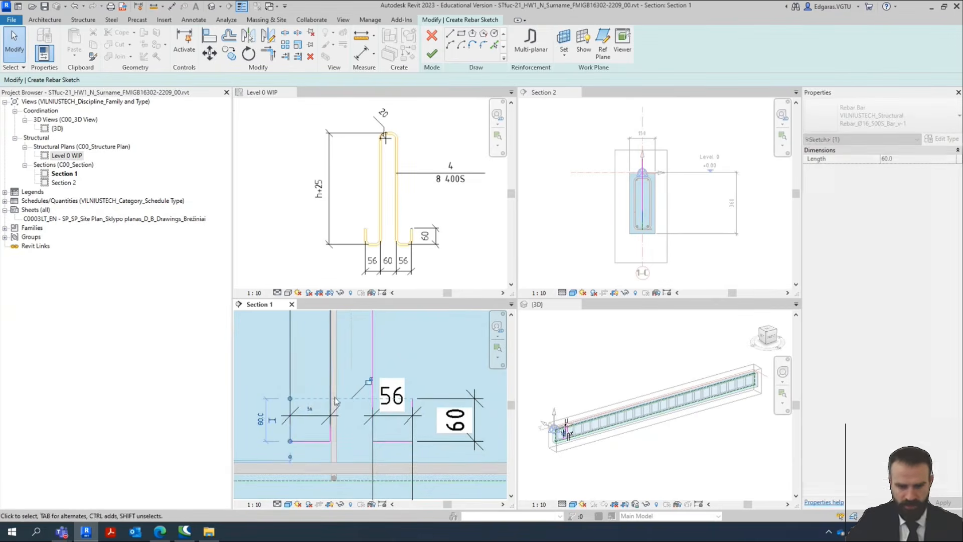
scroll(477, 414, down, 3)
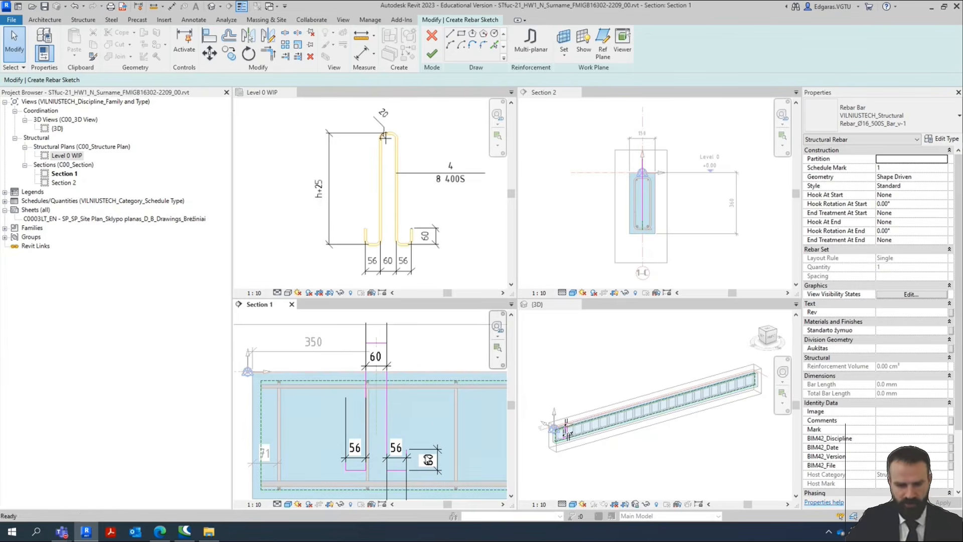
Add an aligned dimension for the hook's overall height, from its top segment to the foot segments.
key(d)
key(i)
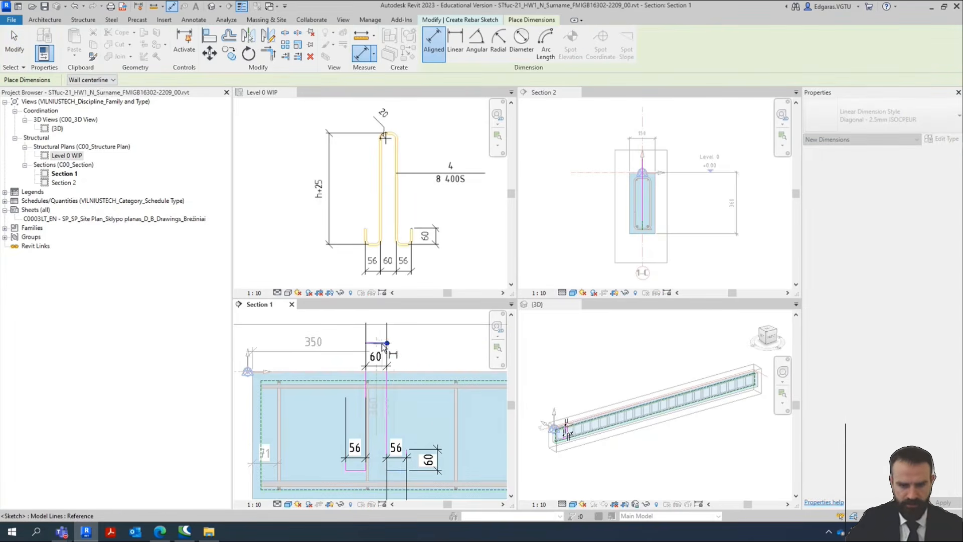
click(391, 347)
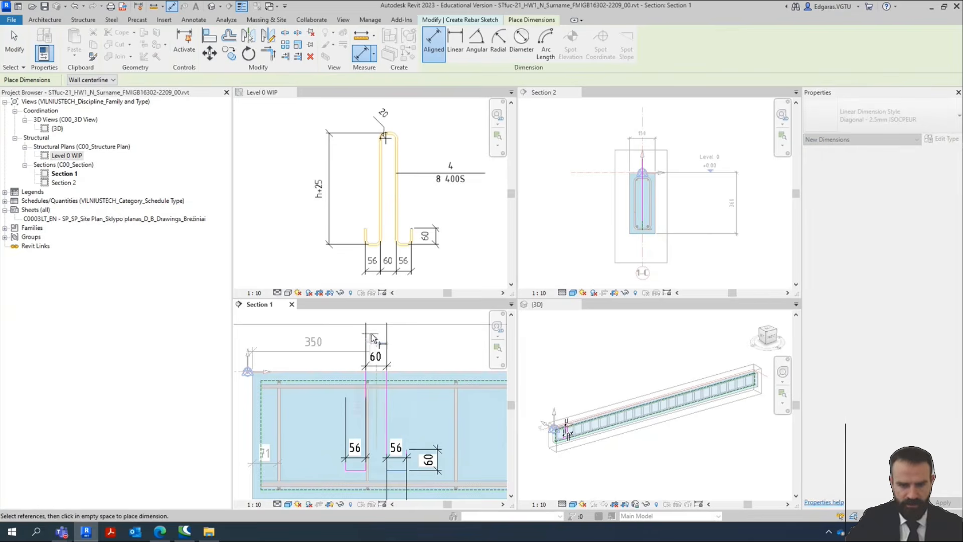
click(329, 414)
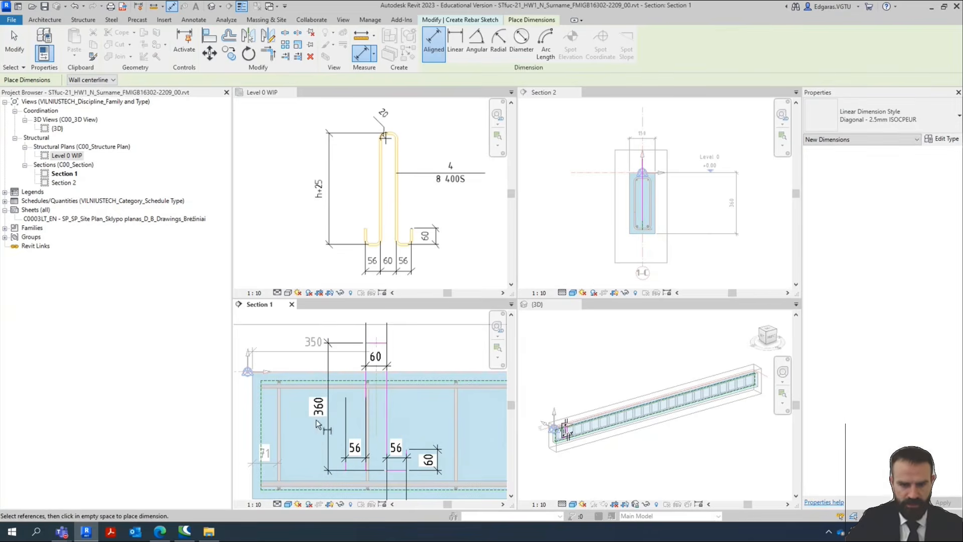
key(Escape)
Set the hook's overall height with the formula =360.0+25 by moving its top segment.
click(383, 345)
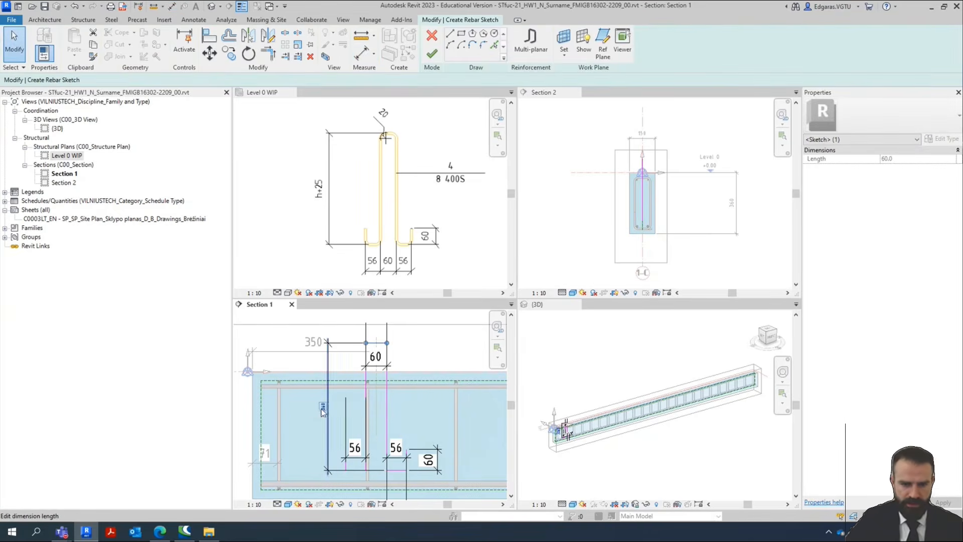
click(322, 407)
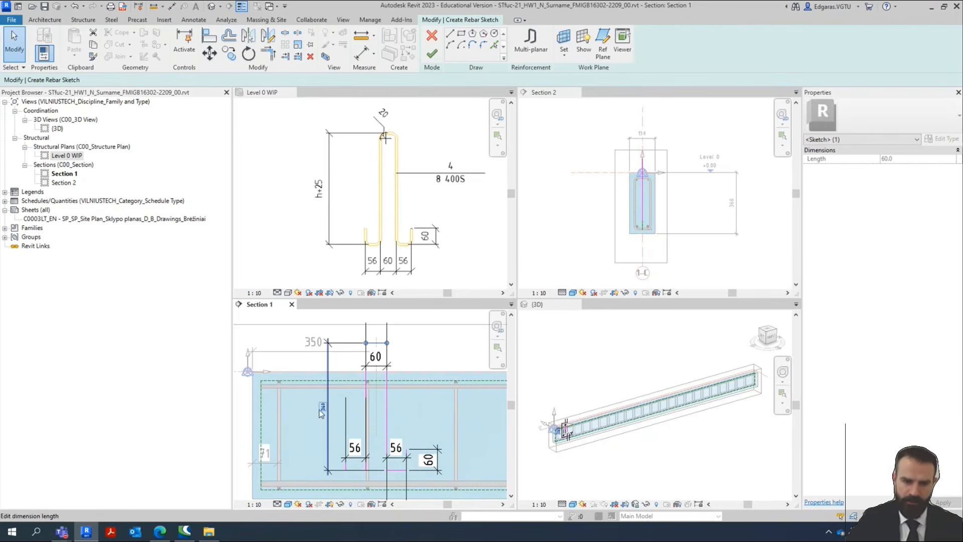
click(339, 407)
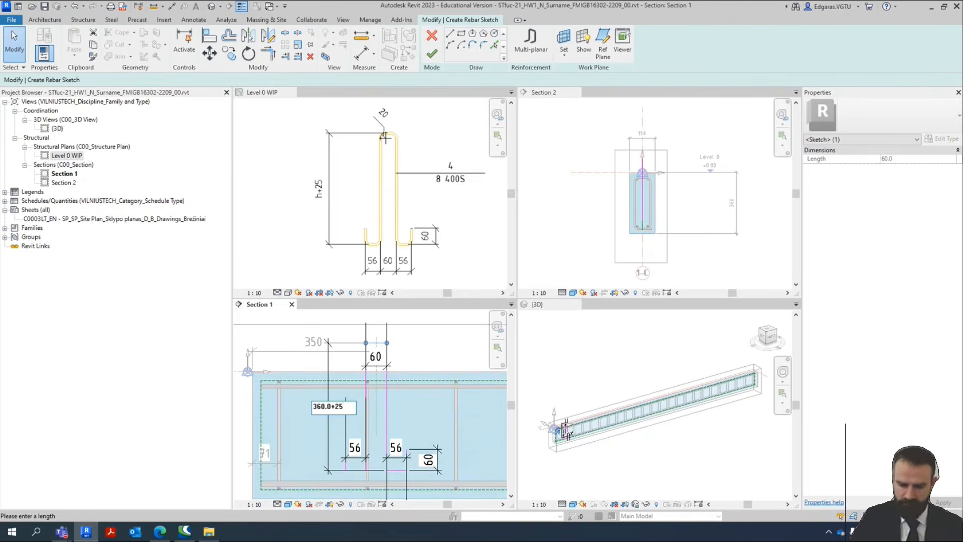
text(+25)
key(Home)
text(=)
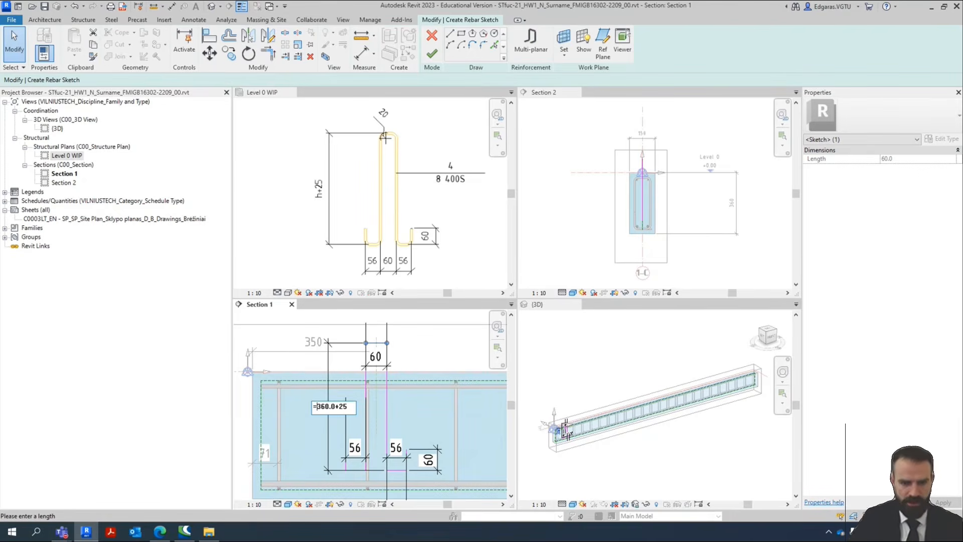
key(Return)
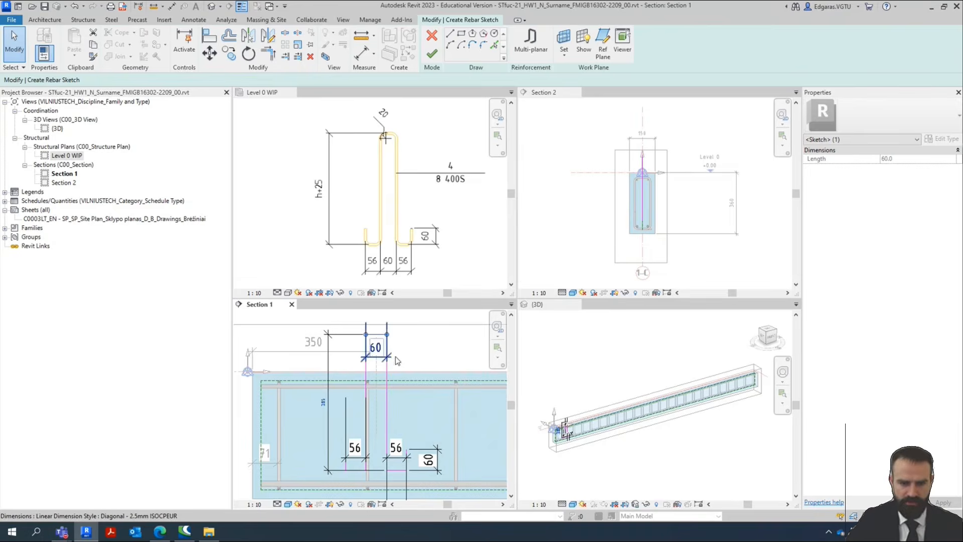
key(Escape)
scroll(396, 370, down, 2)
scroll(385, 364, up, 2)
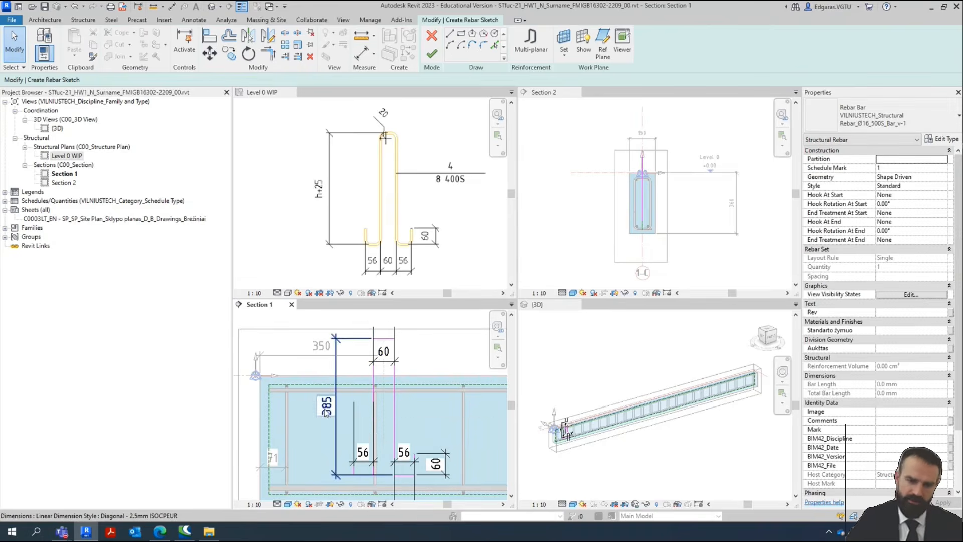
Change the hook's rebar type to VILNIUSTECH_Structural Rebar_Ø8_400S_Bar_v-1.
scroll(391, 421, down, 2)
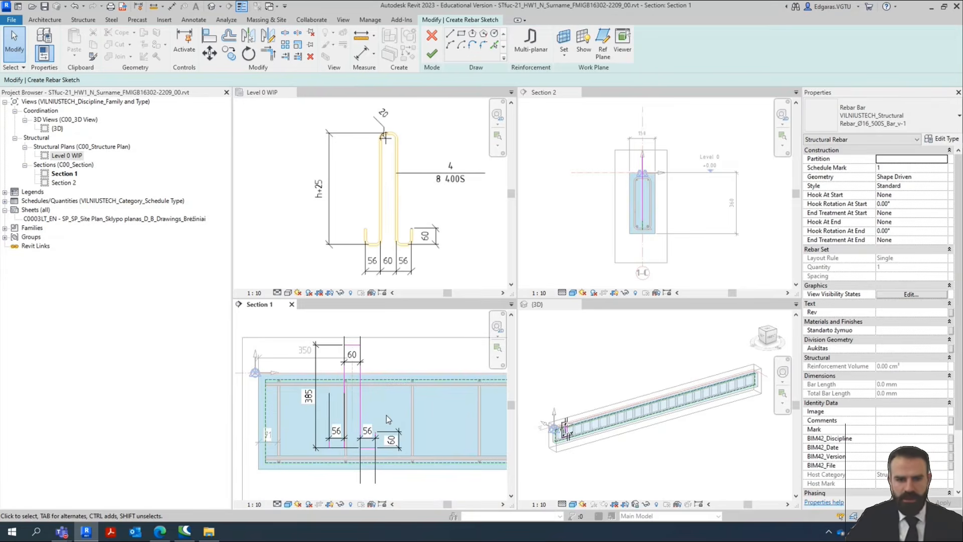
click(925, 116)
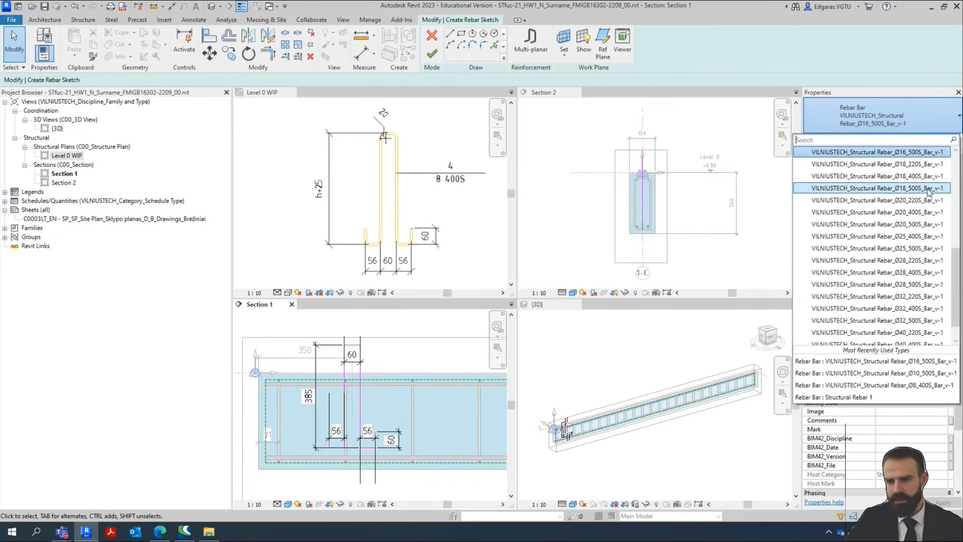
scroll(927, 185, up, 2)
scroll(926, 186, up, 5)
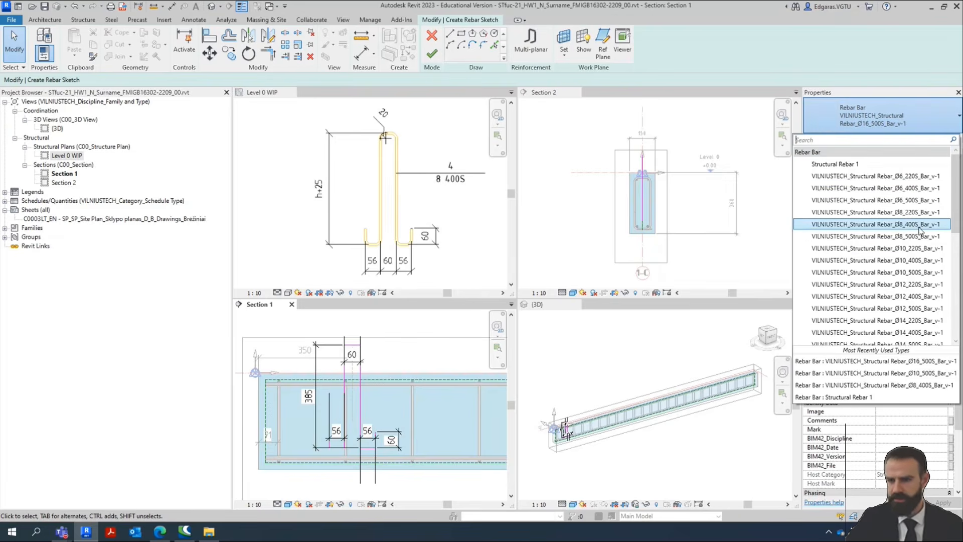
click(921, 229)
scroll(397, 392, up, 3)
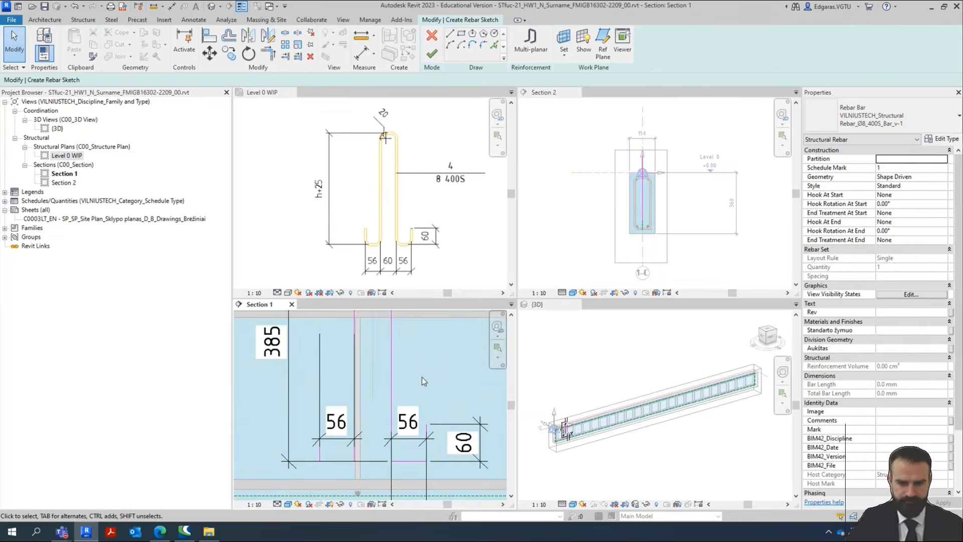
scroll(399, 384, down, 4)
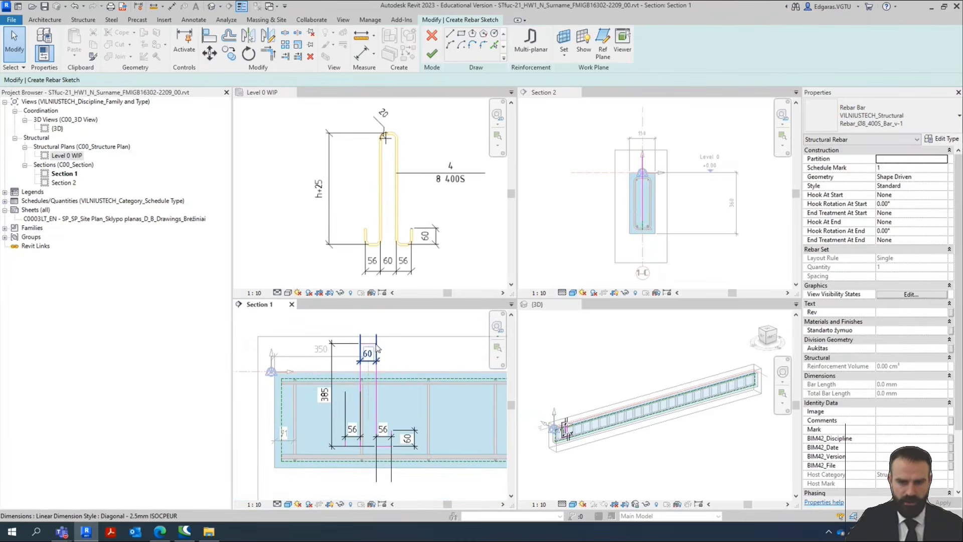
Try to finish the hook's rebar sketch, and return to editing it.
click(432, 54)
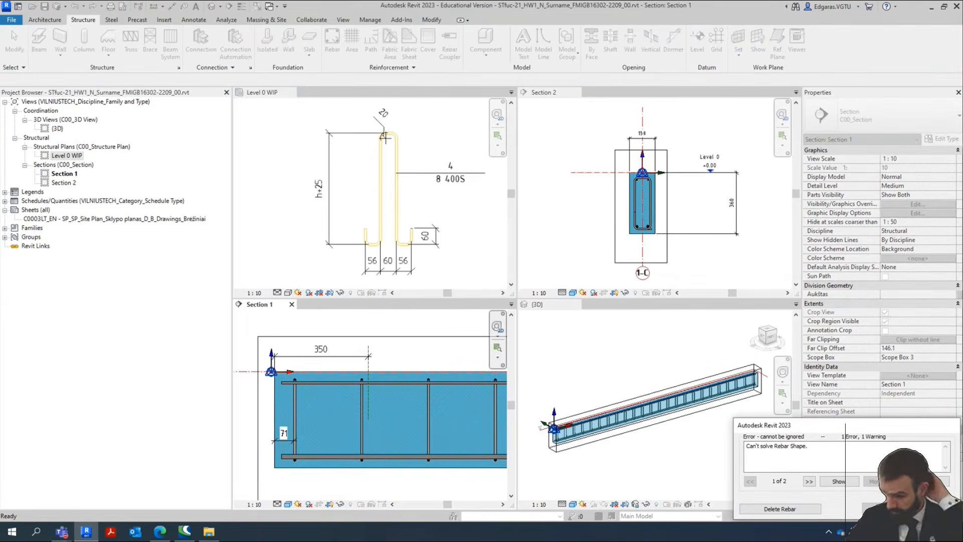
click(929, 508)
scroll(384, 364, up, 4)
mouse_move(385, 363)
middle_down()
mouse_move(395, 362)
mouse_move(387, 385)
middle_up()
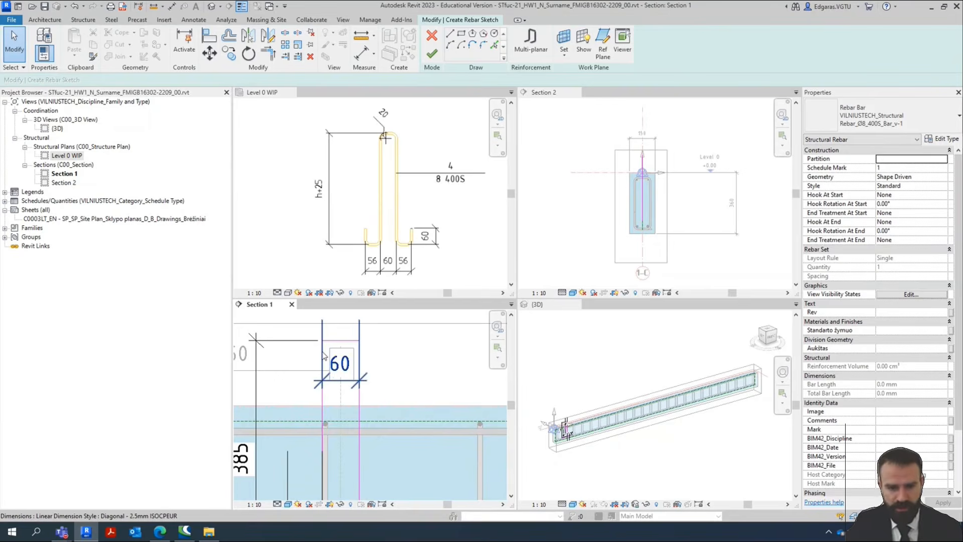
scroll(349, 362, down, 3)
middle_drag(384, 444, 386, 429)
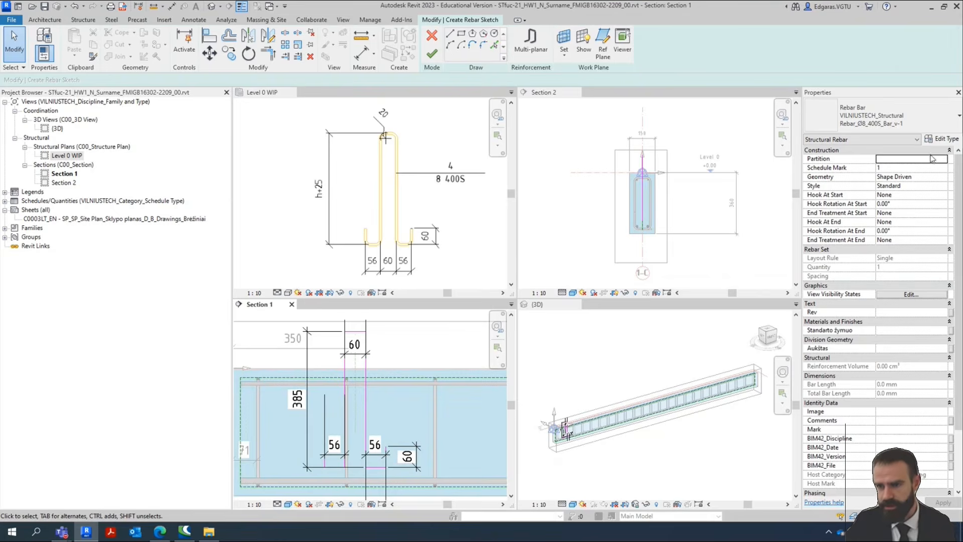
Set the Standard Bend Diameter of the Ø8 400S rebar type to 60 mm and apply it to the sketched hook.
click(940, 139)
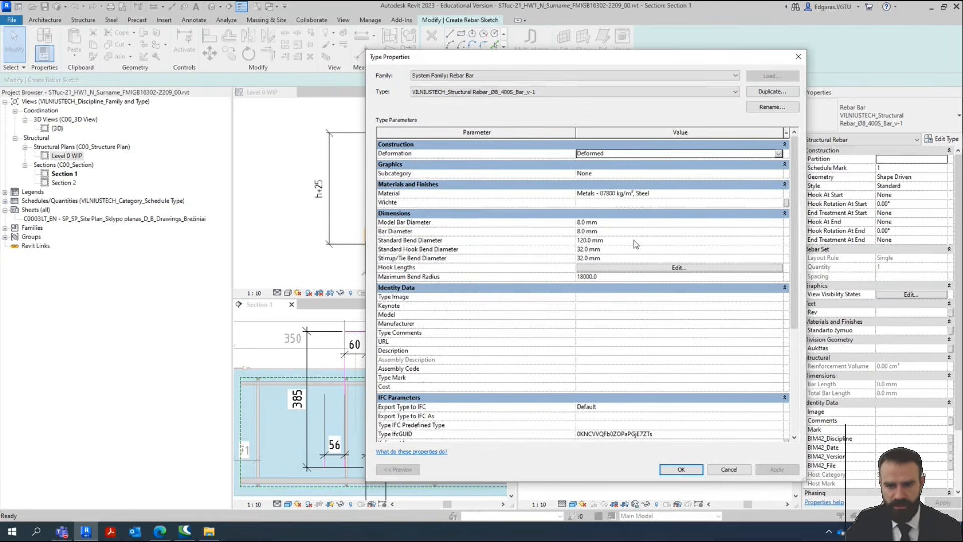
click(602, 240)
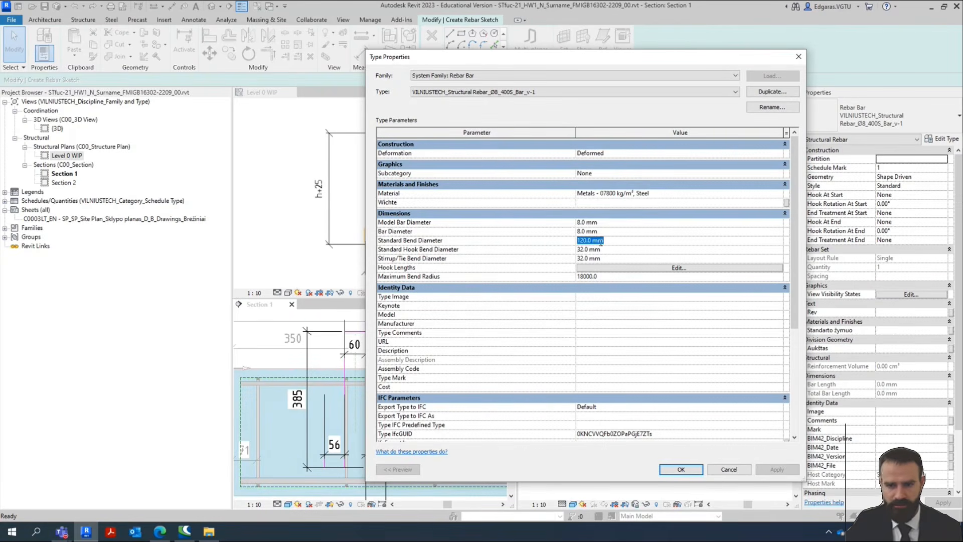
drag(648, 60, 721, 48)
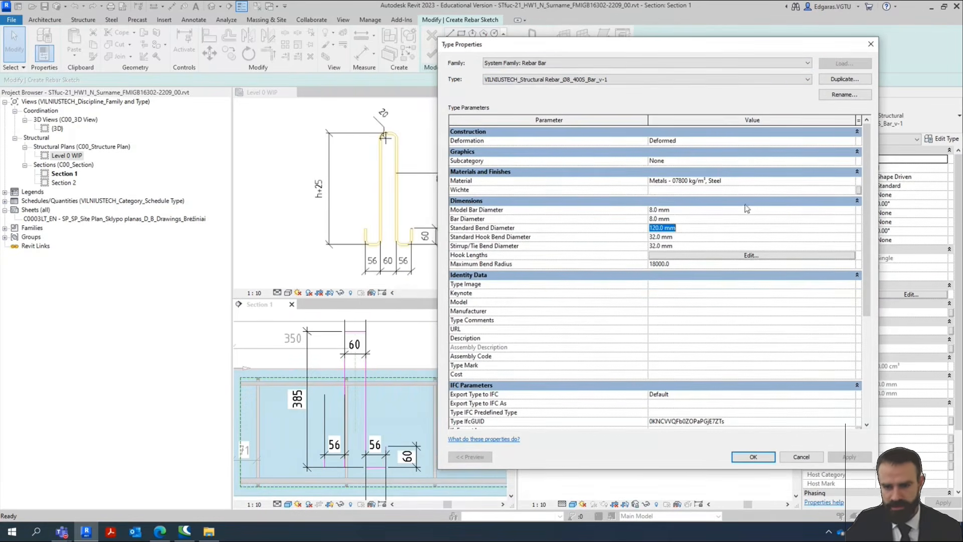
text(60)
click(682, 237)
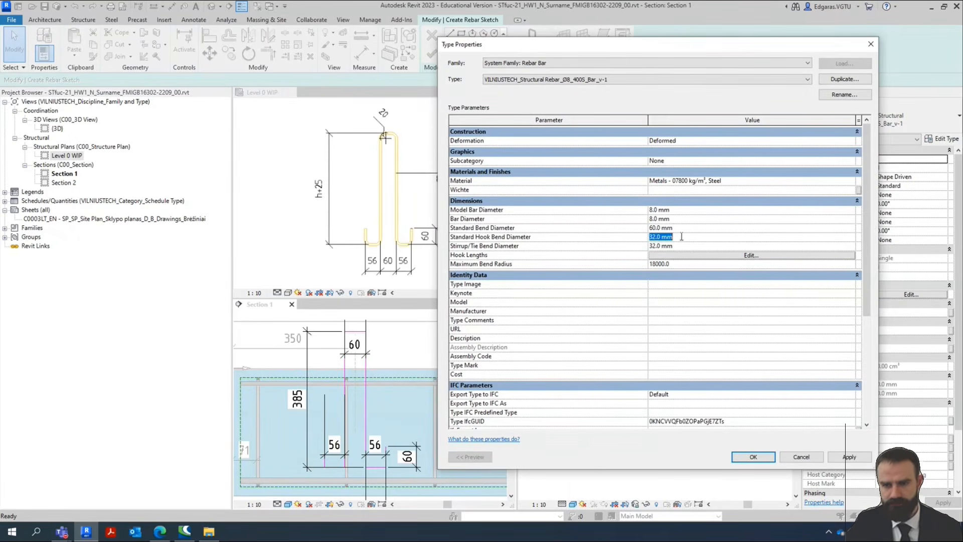
click(850, 457)
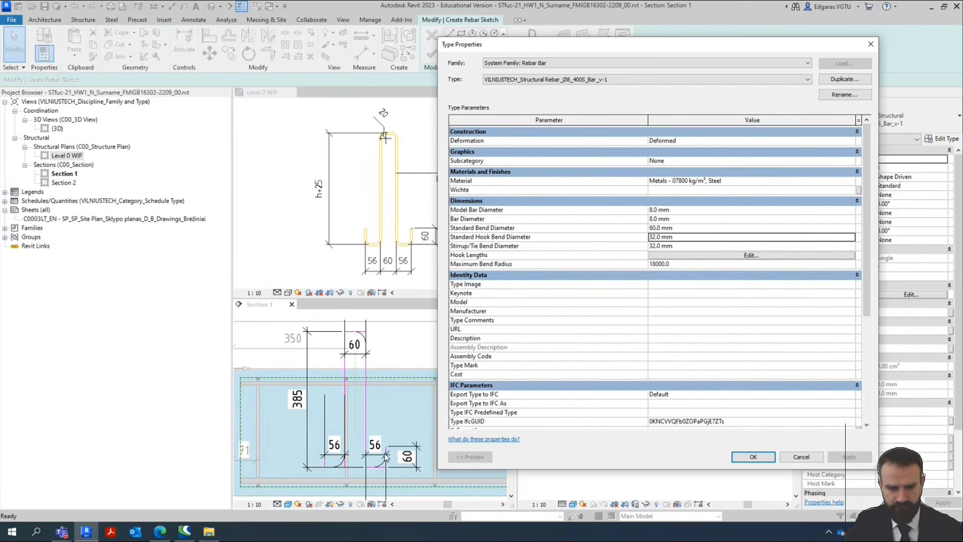
Set the Ø8 400S rebar type's Standard Bend Diameter to 32 mm and apply it to the hook's corners.
click(689, 228)
text(32)
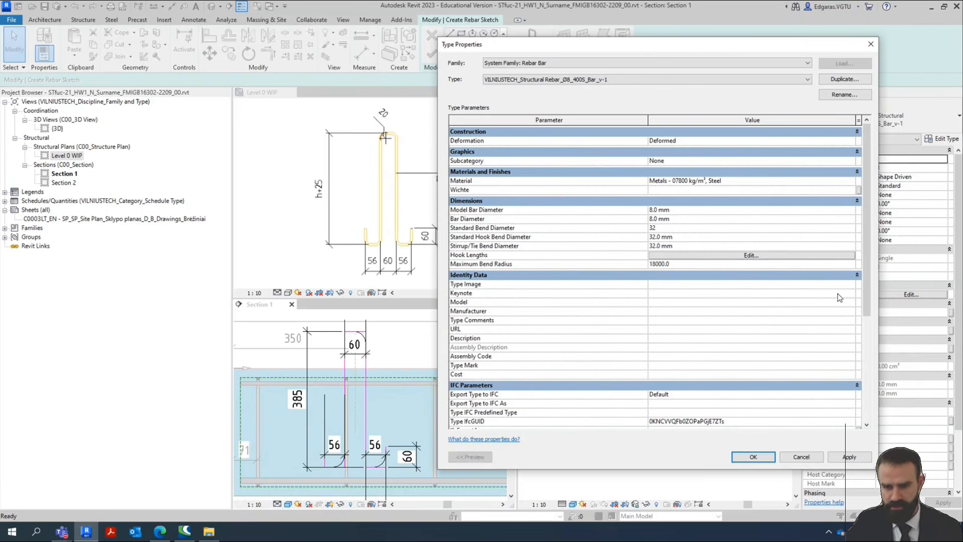
click(714, 219)
click(849, 457)
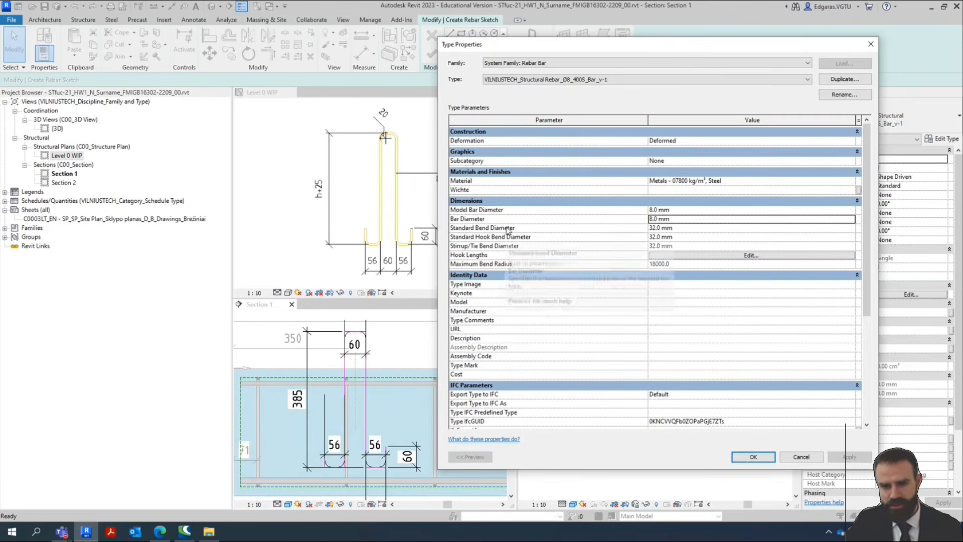
click(680, 228)
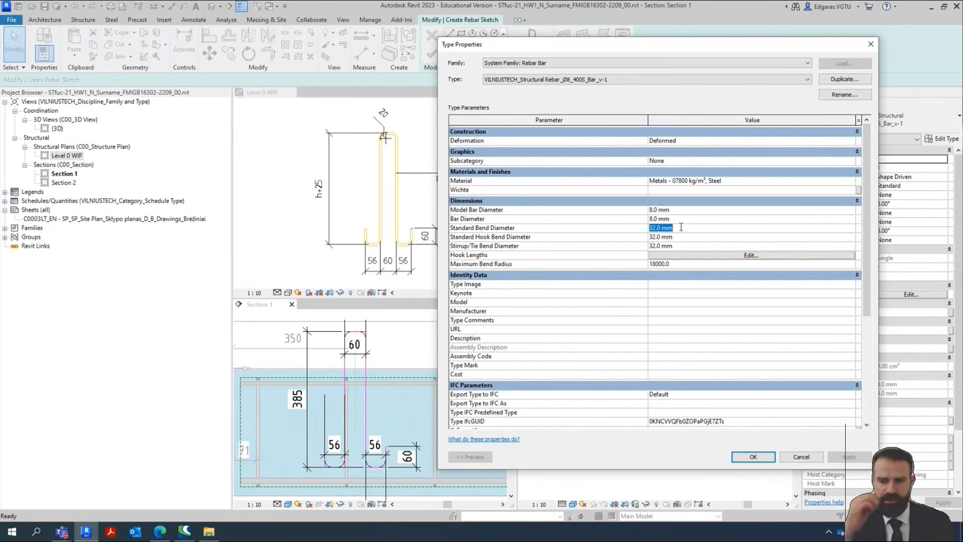
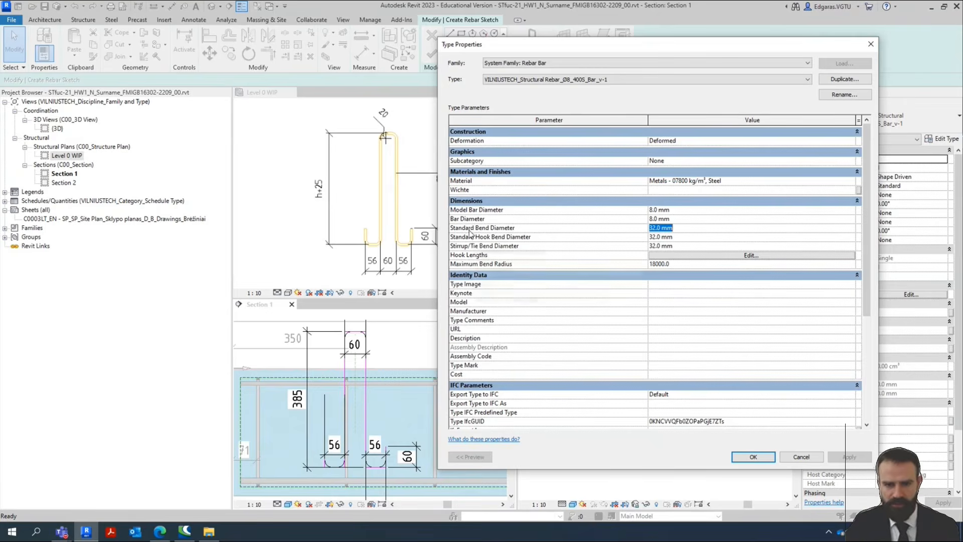
Switch to the Edge browser and search the web in a new tab for "reabra standard bend diameter eurocode".
click(160, 531)
click(37, 301)
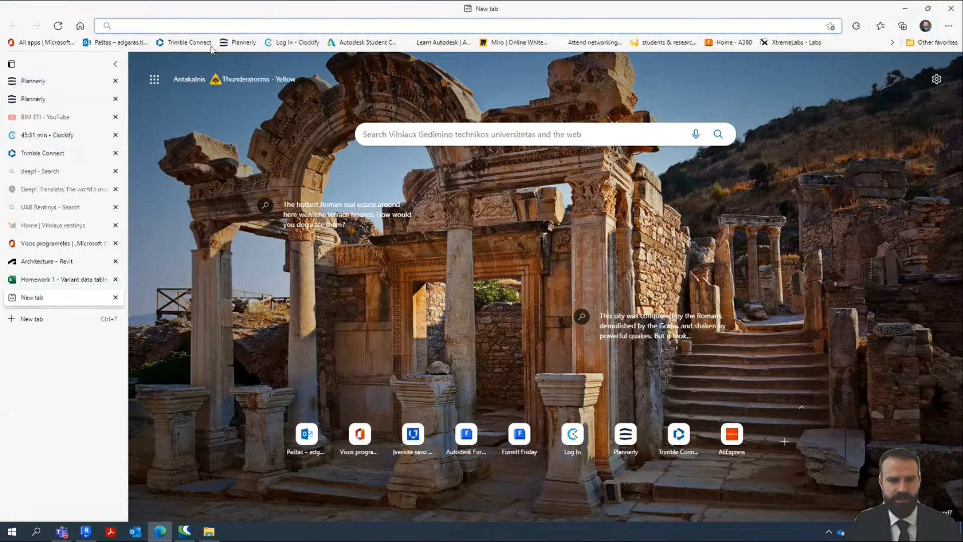
text(reab)
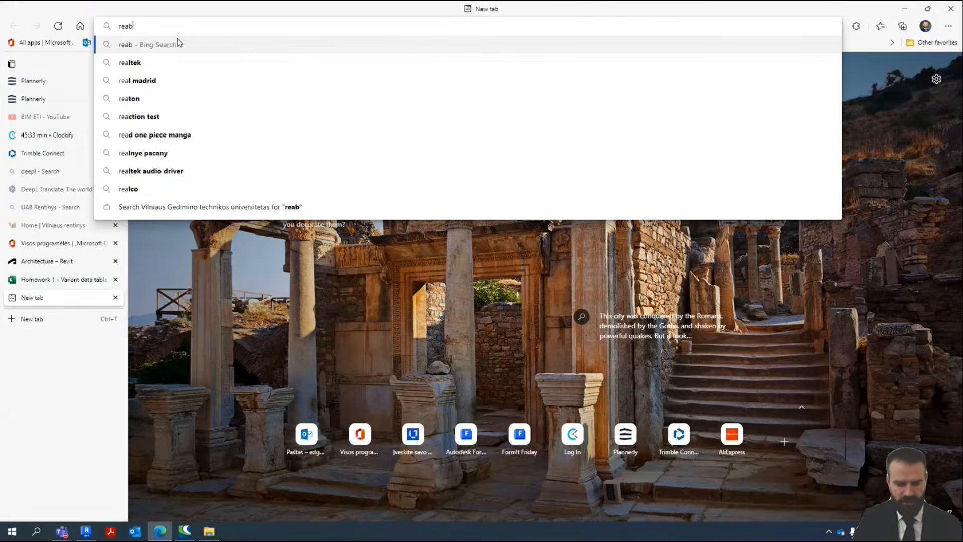
text(ra stand)
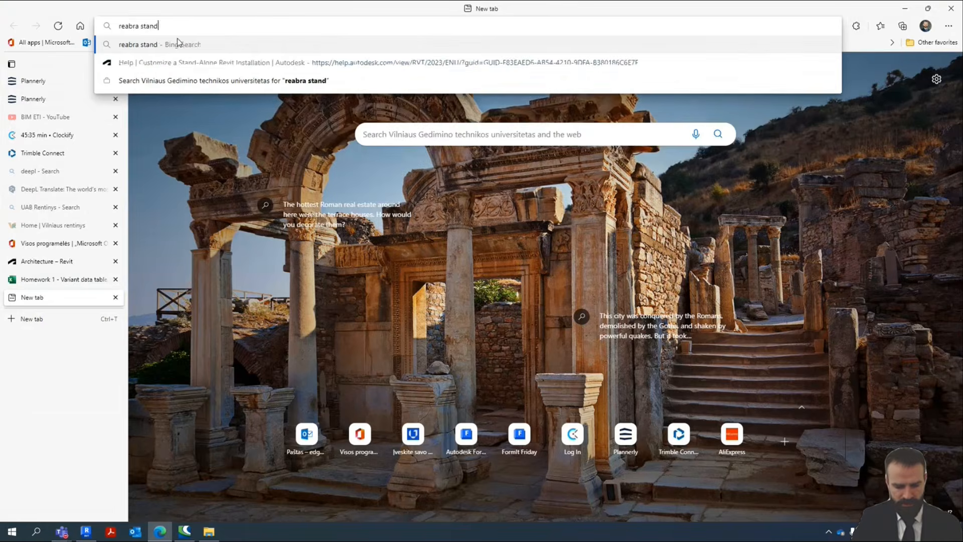
text(ard bend )
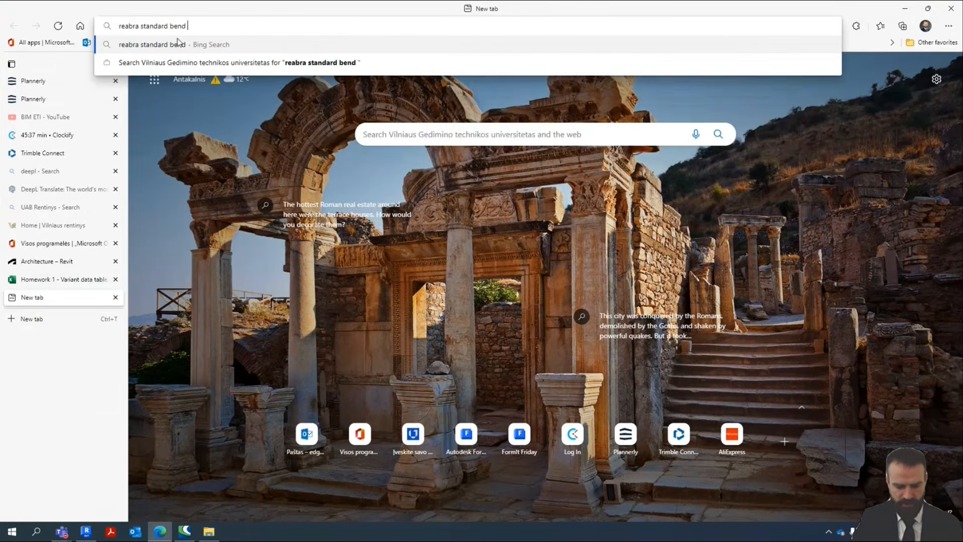
text(diamete)
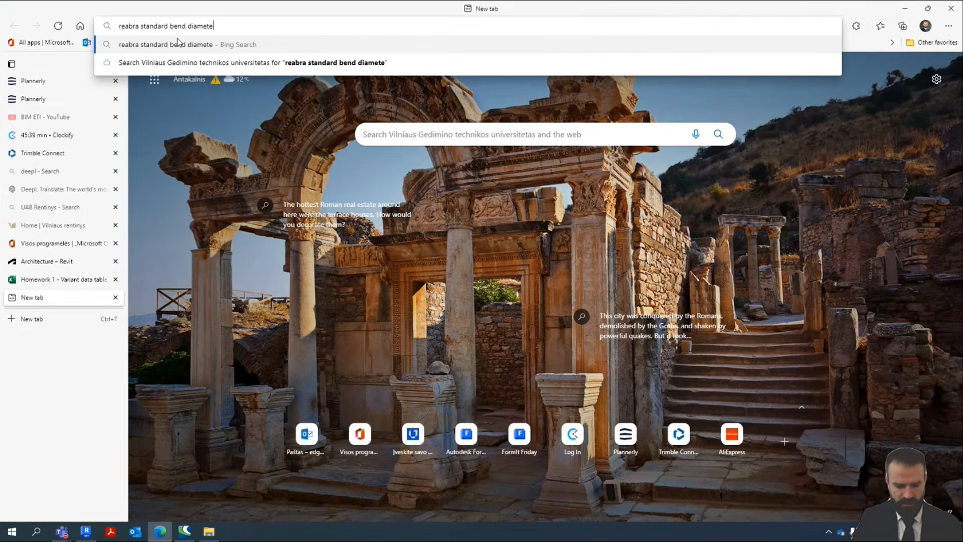
text(r eurocode)
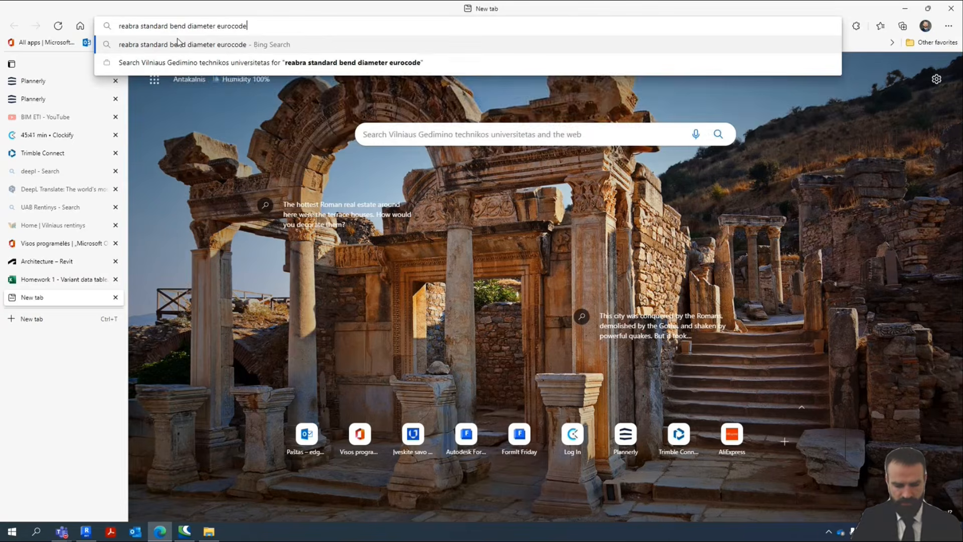
key(Return)
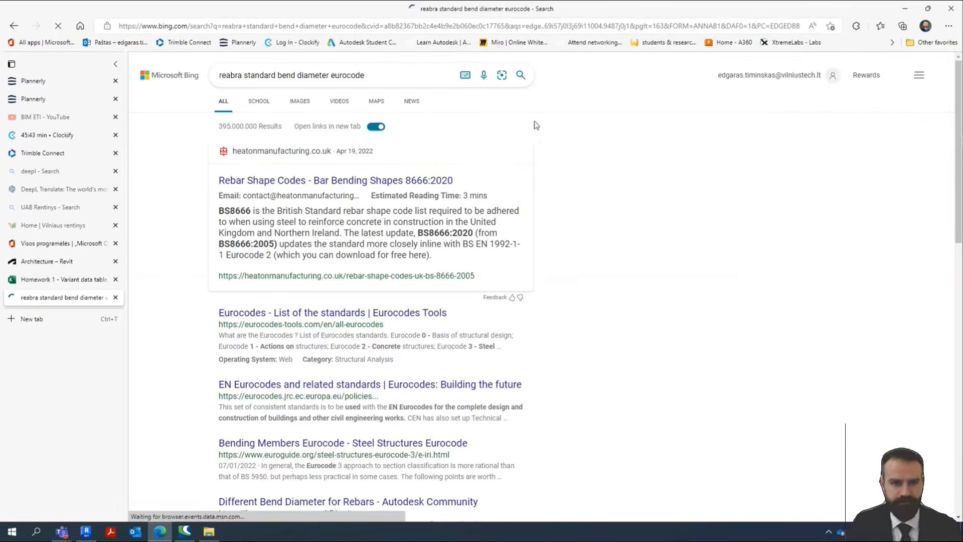
Open the first four search results on rebar shapes and Eurocodes in separate tabs, and view the Rebar Shape Codes page.
click(309, 187)
scroll(316, 231, down, 1)
scroll(315, 230, down, 1)
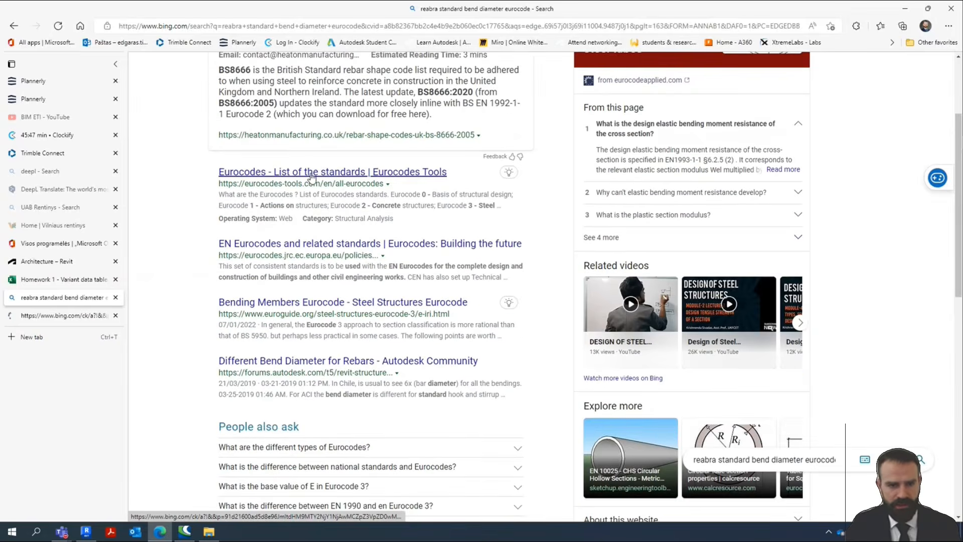
click(312, 173)
click(322, 244)
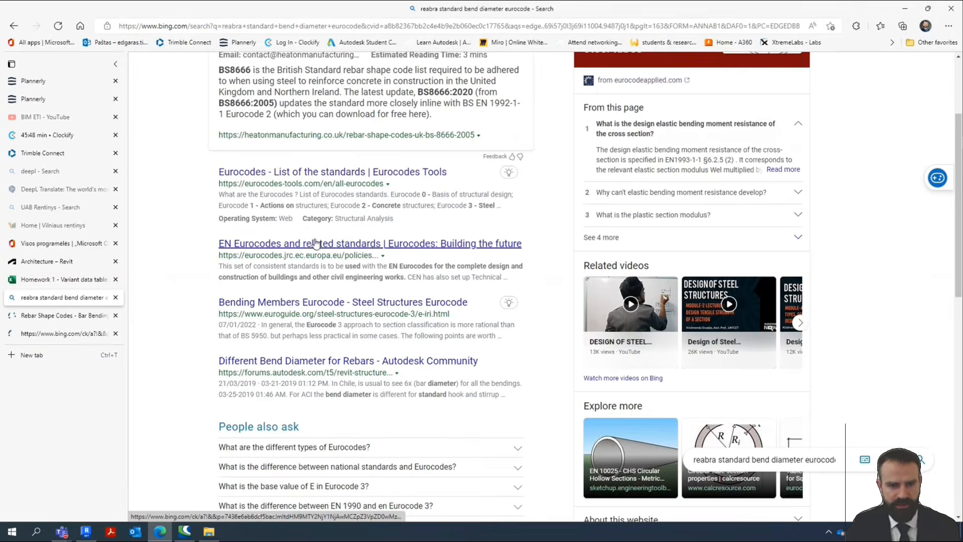
click(318, 302)
click(70, 316)
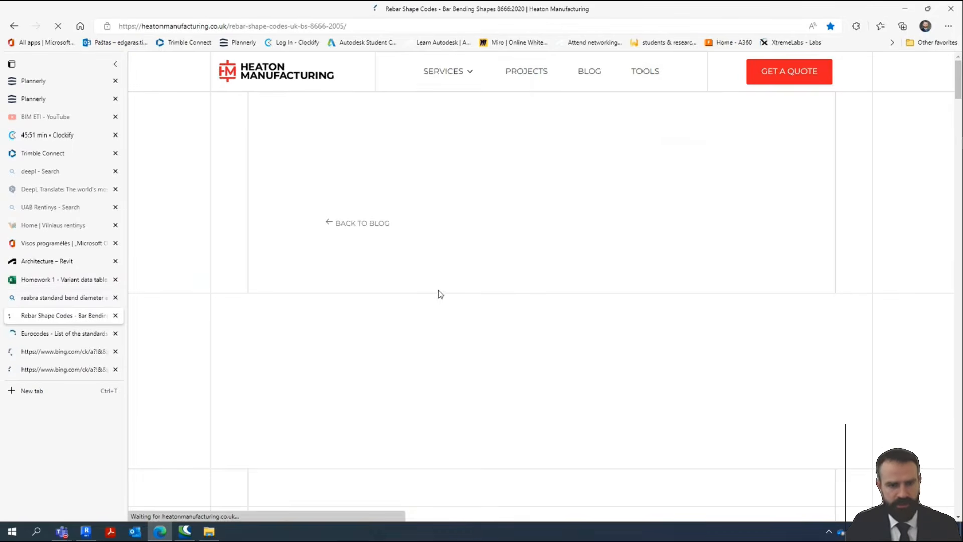
Look through the BS 8666 shape code drawings and their length formulas on the Heaton Manufacturing page.
scroll(623, 279, down, 5)
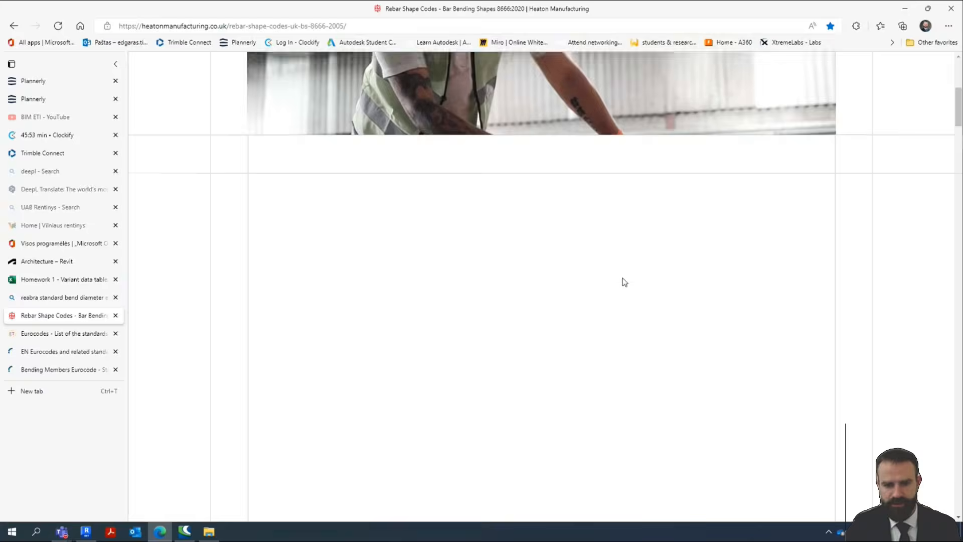
scroll(592, 282, up, 5)
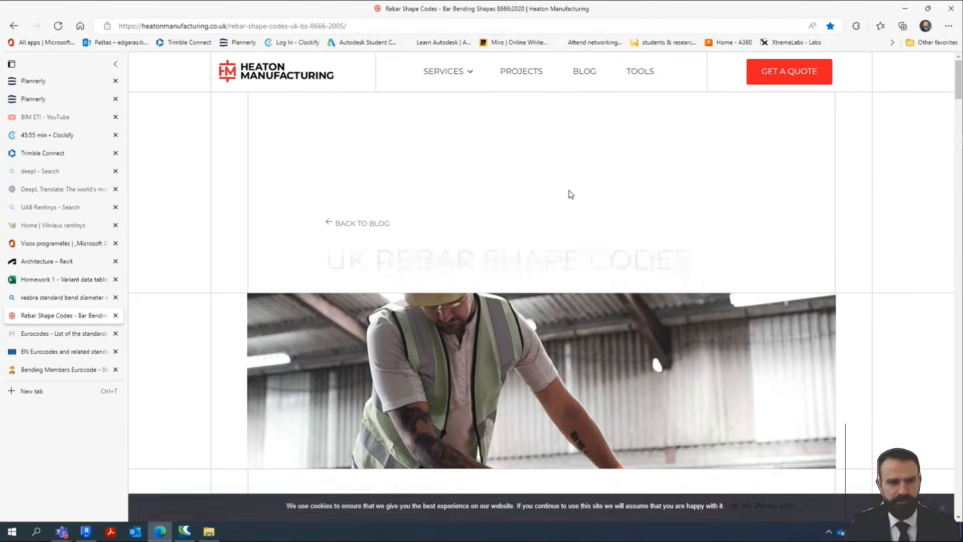
scroll(569, 211, down, 5)
scroll(592, 235, down, 6)
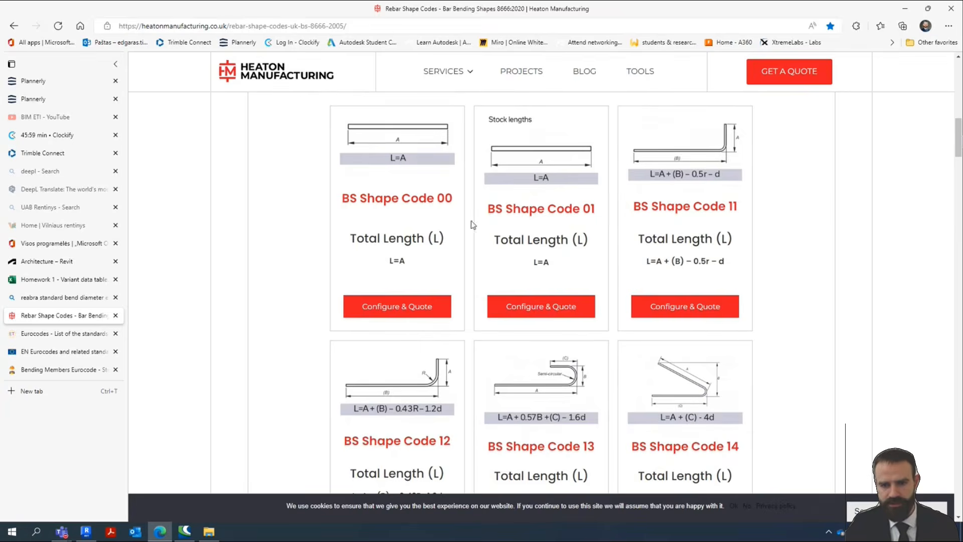
scroll(616, 225, down, 10)
scroll(616, 225, down, 20)
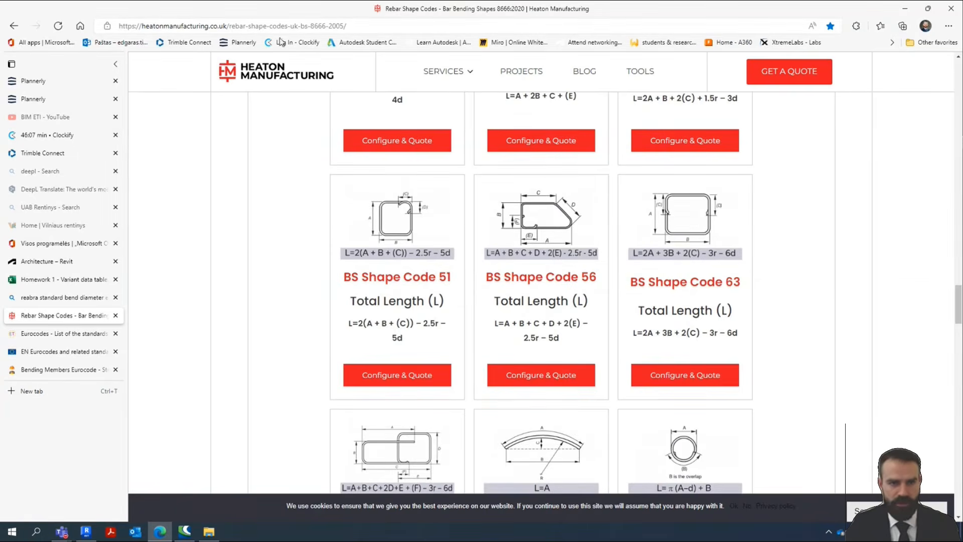
Examine the bend radius diagram and the Minimum Scheduling Radii table for the 8 mm bar's minimum radius and bending former diameter.
scroll(634, 294, down, 10)
scroll(633, 295, down, 3)
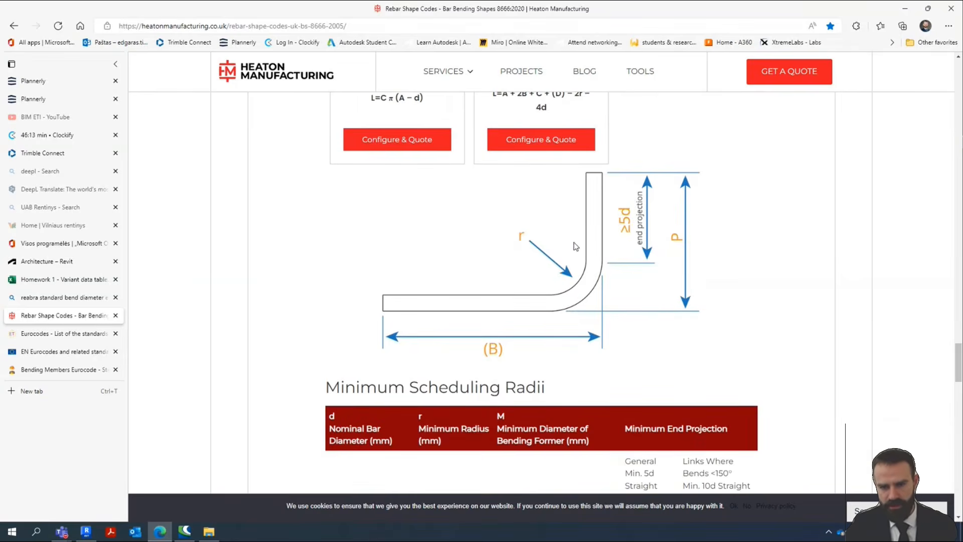
scroll(576, 246, down, 4)
scroll(638, 309, up, 4)
scroll(639, 309, down, 1)
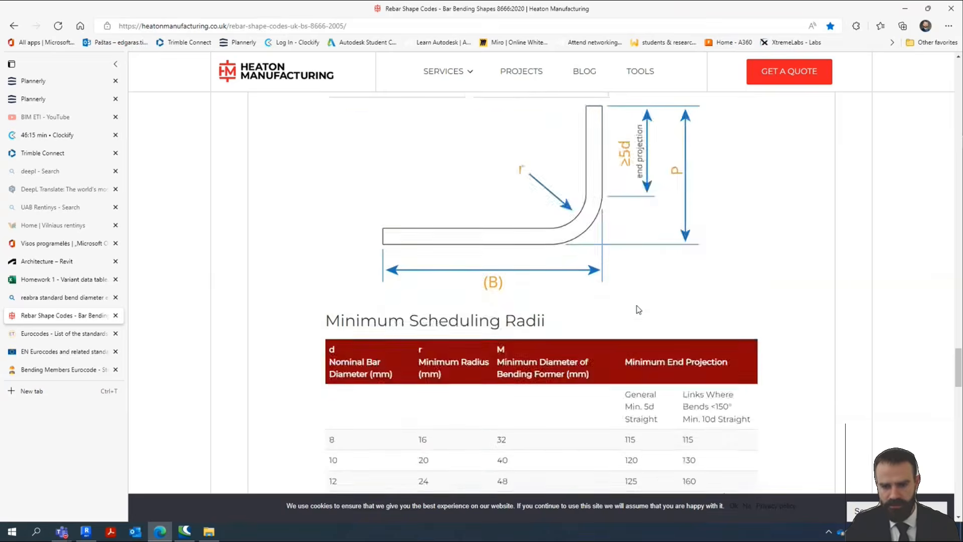
scroll(622, 331, down, 3)
scroll(456, 376, up, 2)
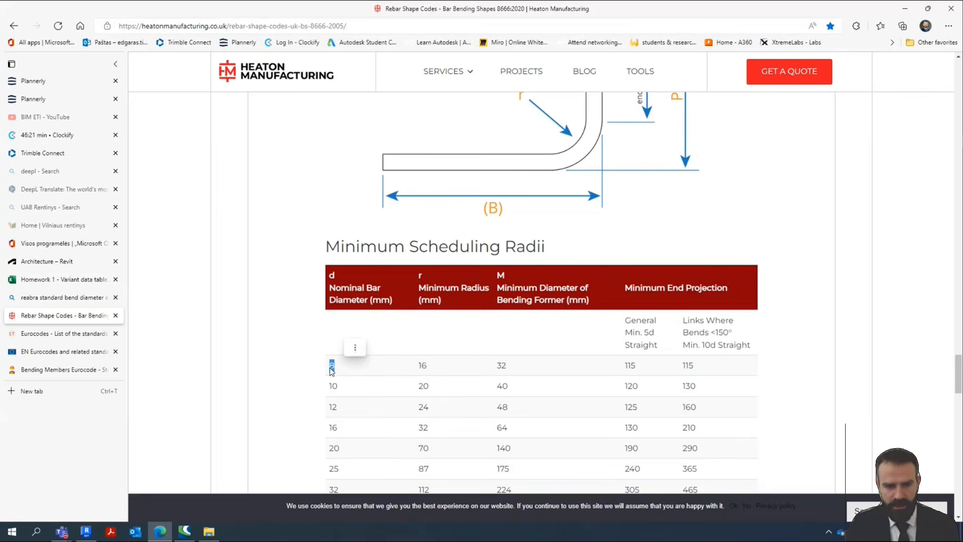
click(422, 287)
drag(421, 287, 496, 290)
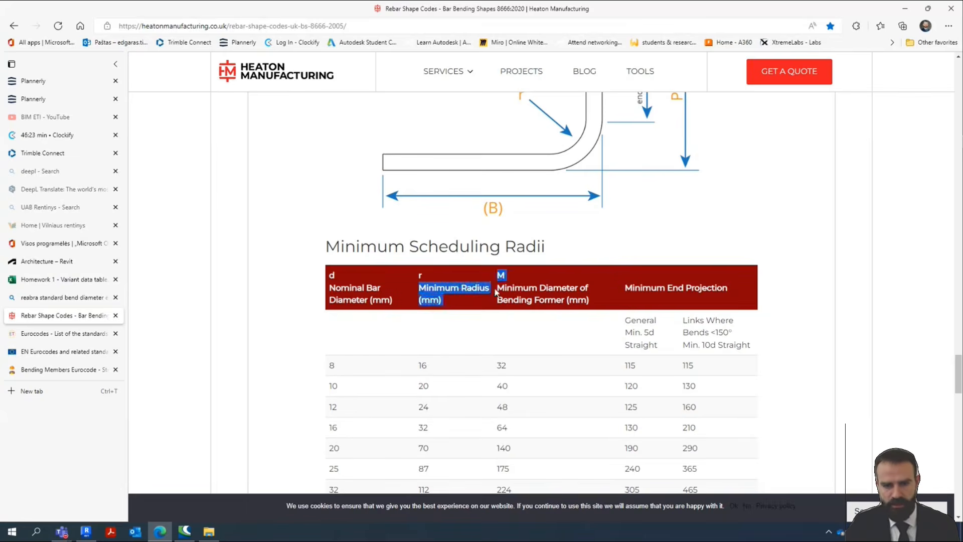
Compare the 8 mm bar's minimum radius r with its bending former diameter M, checking both against the bend diagram.
click(436, 372)
drag(415, 369, 440, 369)
click(456, 348)
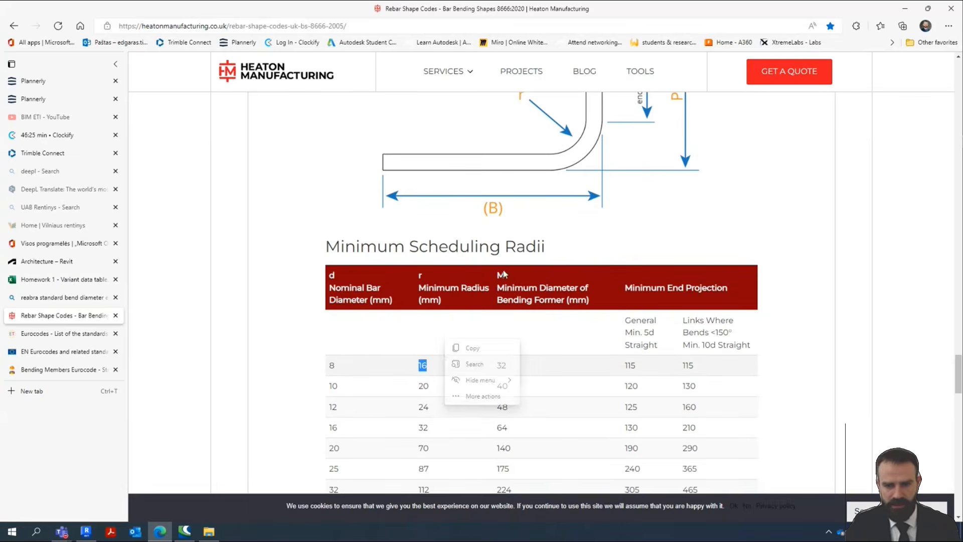
double_click(500, 275)
scroll(520, 290, up, 5)
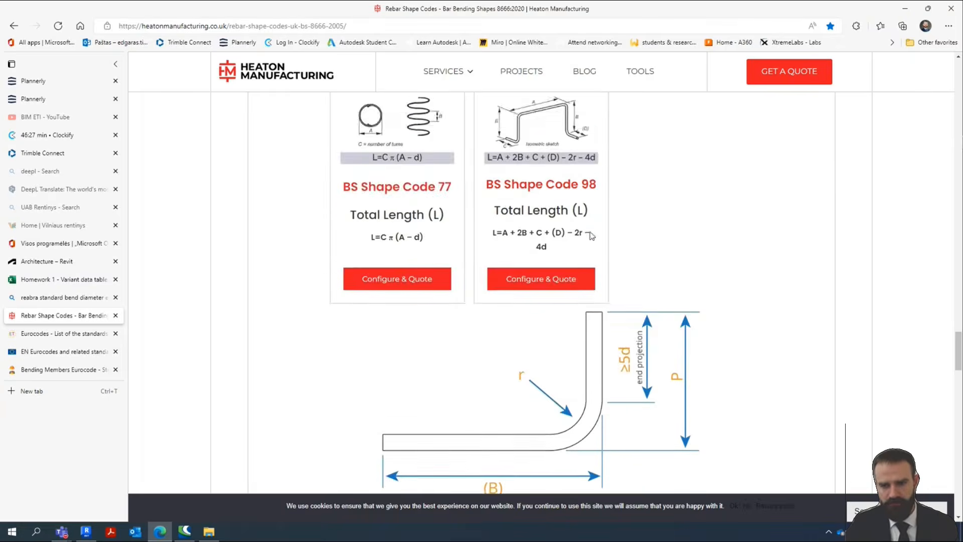
scroll(517, 293, down, 5)
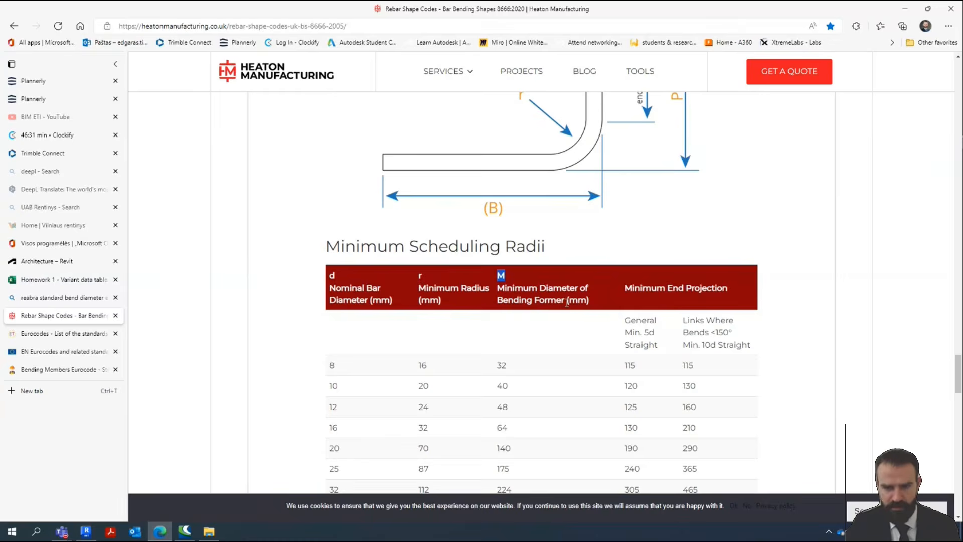
double_click(499, 366)
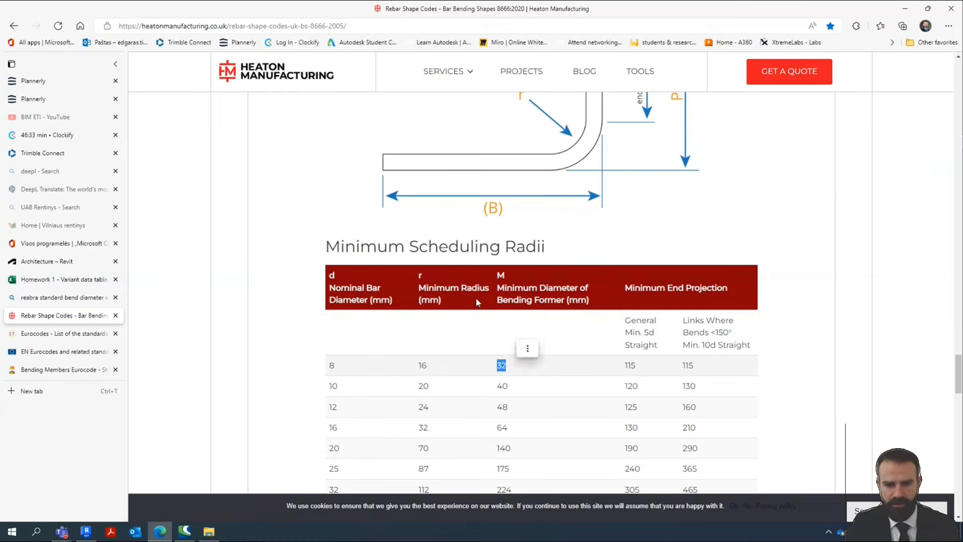
scroll(476, 301, up, 6)
scroll(555, 344, down, 5)
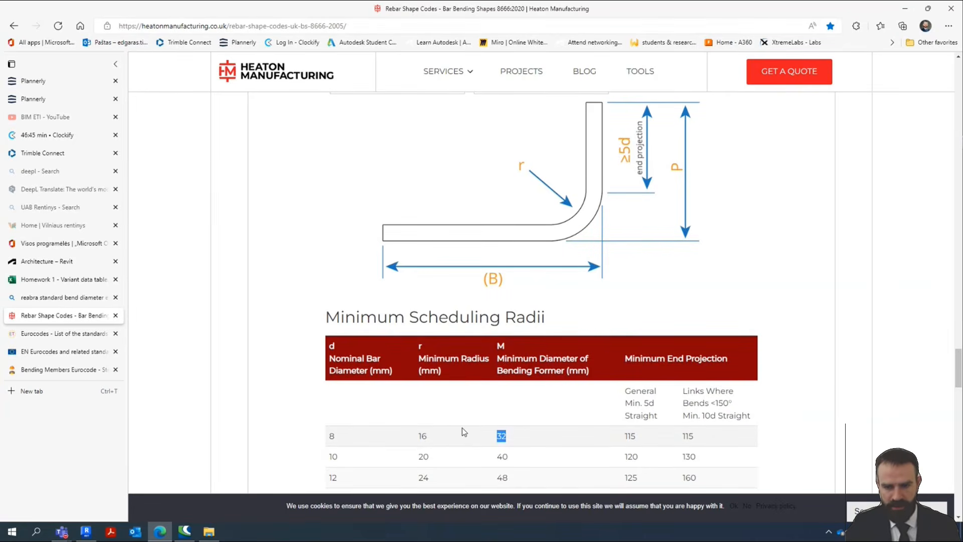
Skim the list of Eurocode standards on the Eurocodes Tools page, and close its tab.
click(39, 339)
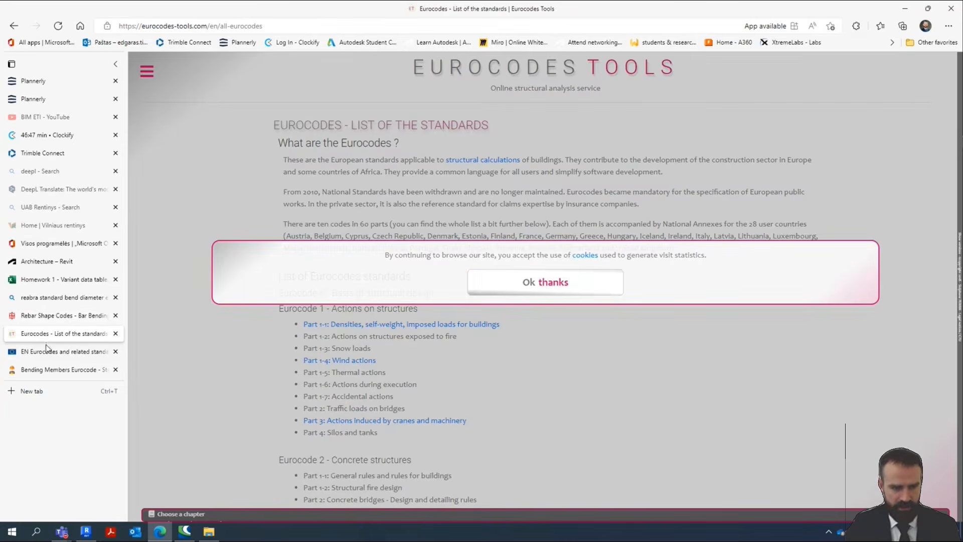
click(506, 293)
scroll(337, 363, down, 15)
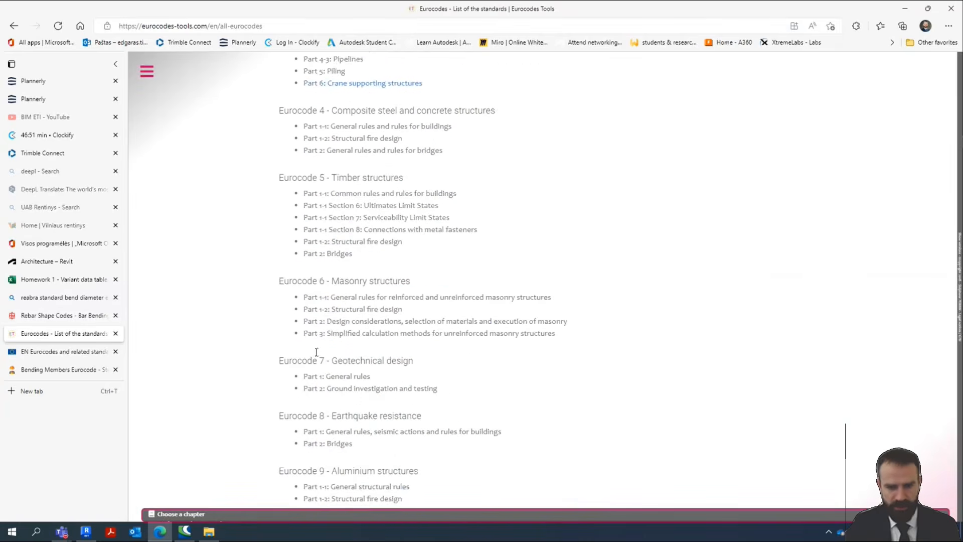
scroll(317, 352, down, 1)
middle_click(47, 335)
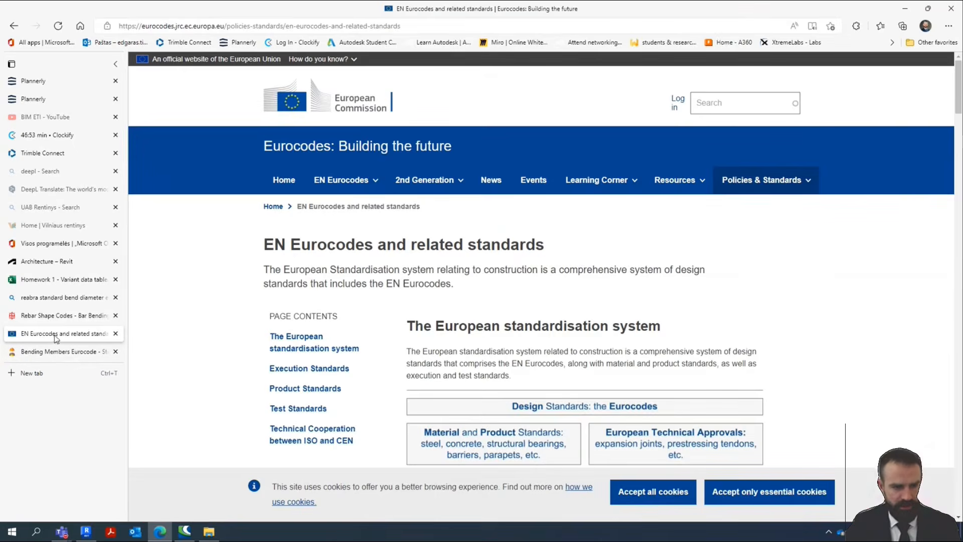
Read the execution standards on the EN Eurocodes page, and skim the Bending Members Eurocode page before closing its tab.
drag(263, 244, 552, 243)
scroll(552, 251, down, 5)
scroll(523, 258, down, 10)
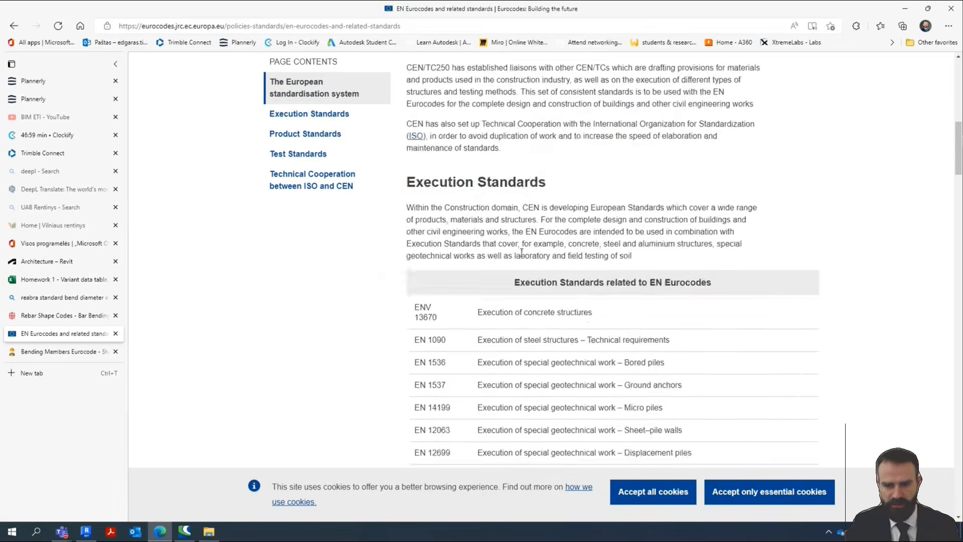
scroll(570, 206, up, 1)
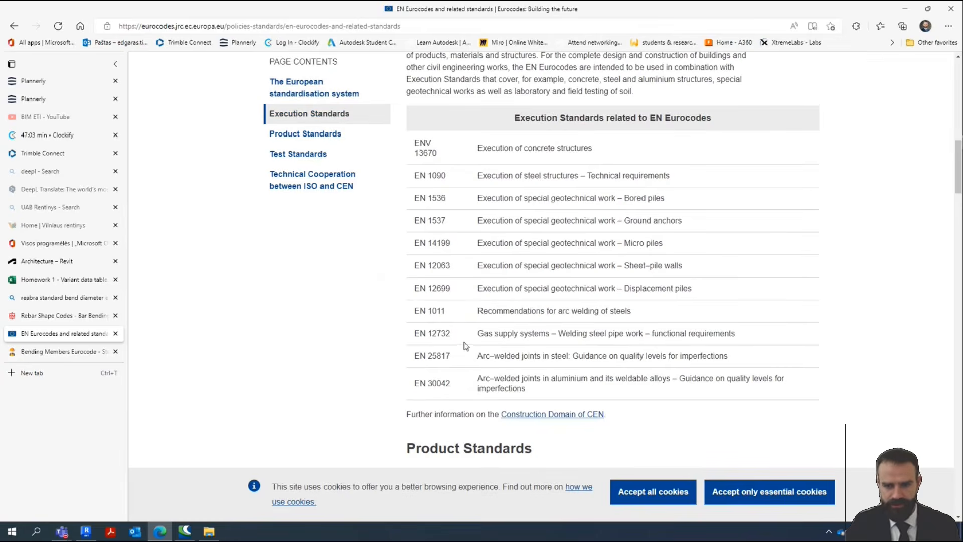
click(42, 351)
scroll(513, 329, down, 15)
scroll(514, 330, up, 15)
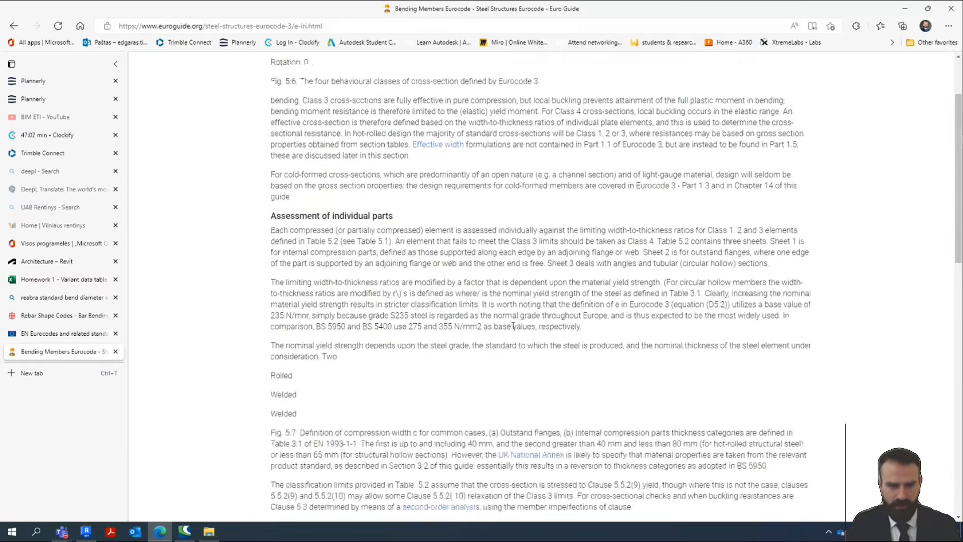
click(43, 334)
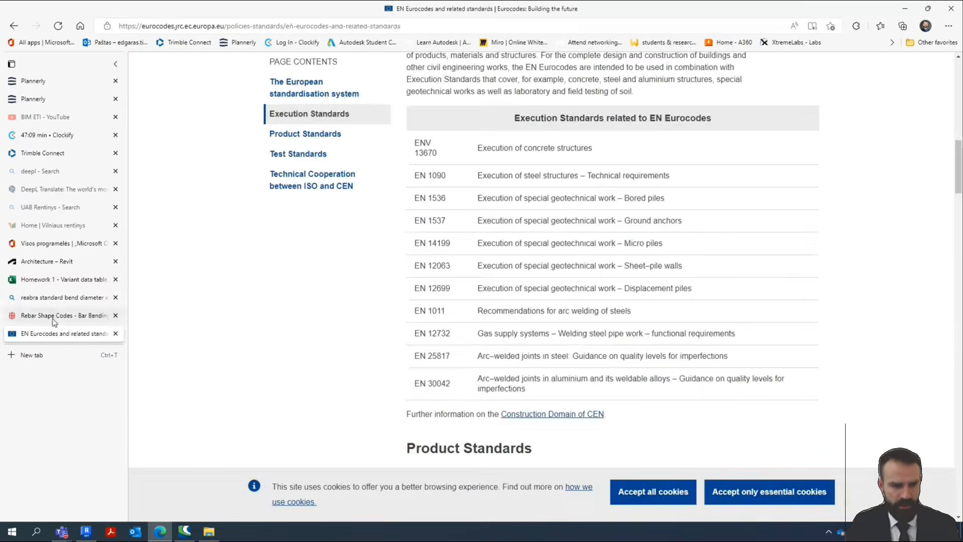
Copy the address of the Rebar Shape Codes page and post it as a new conversation in the Homework 01 channel in Teams.
click(53, 316)
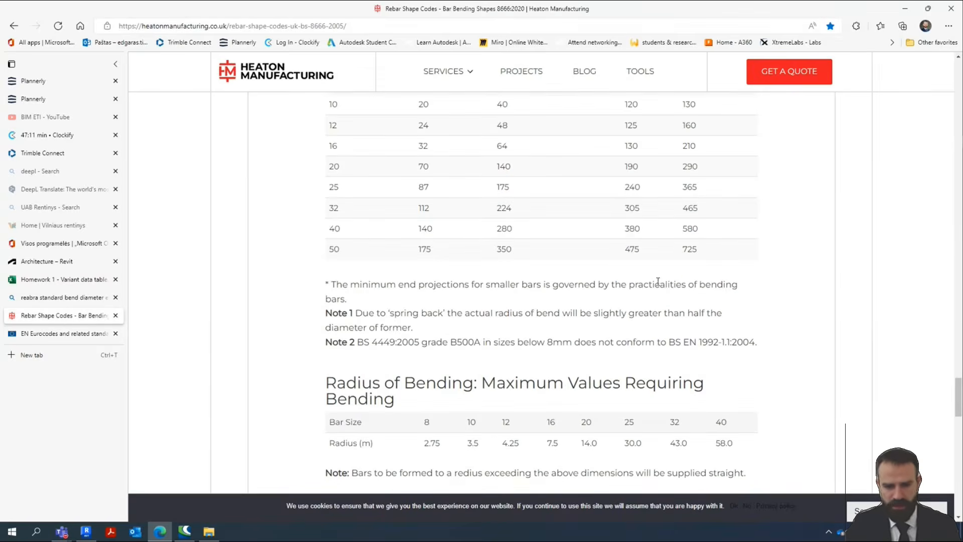
scroll(318, 389, up, 4)
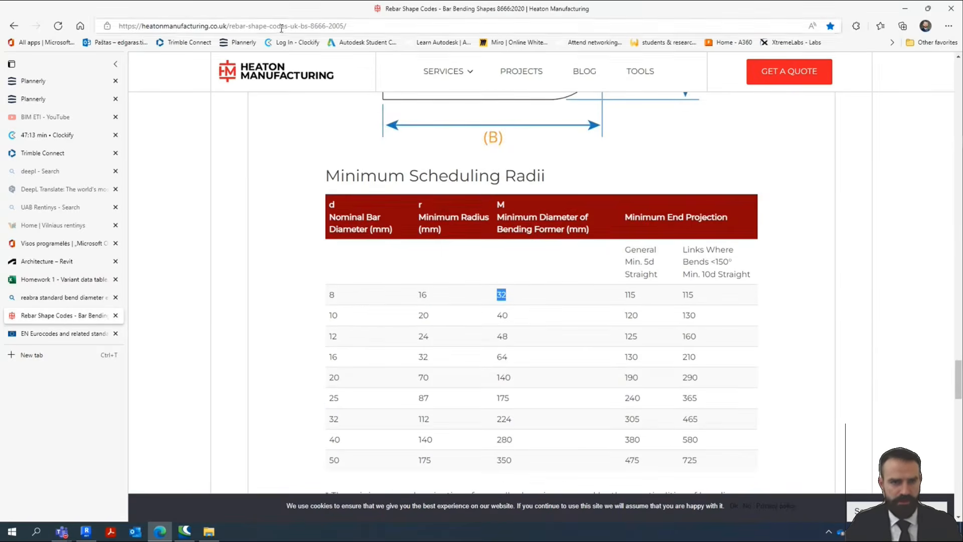
click(282, 26)
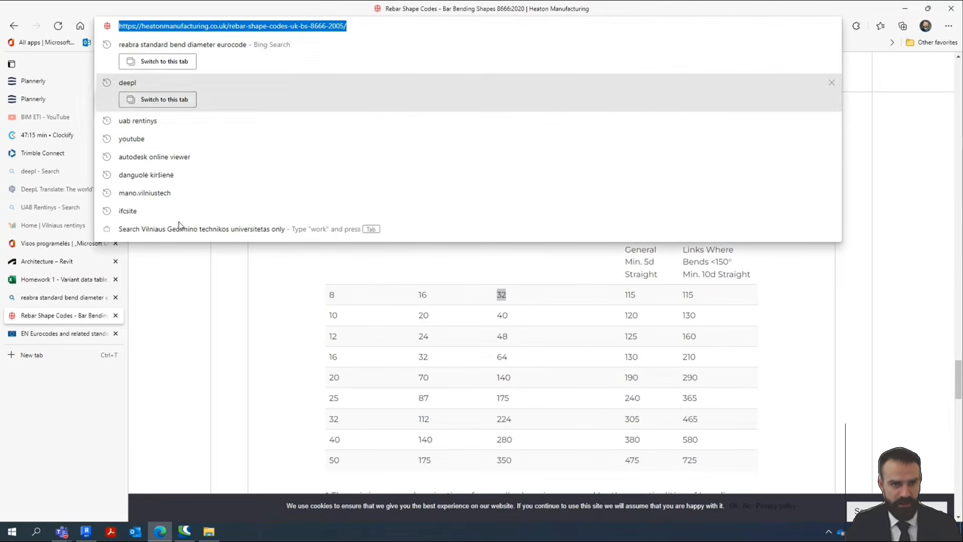
click(63, 532)
click(67, 477)
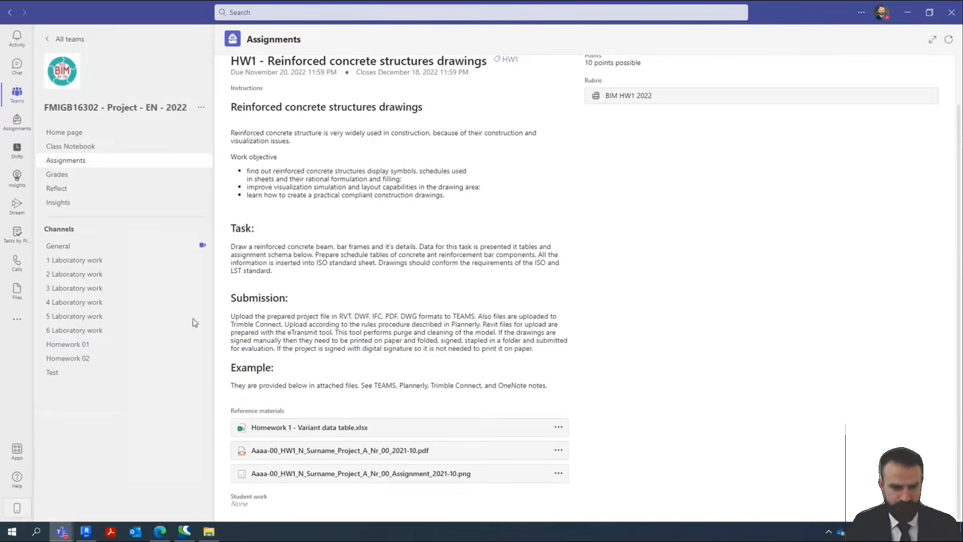
click(86, 346)
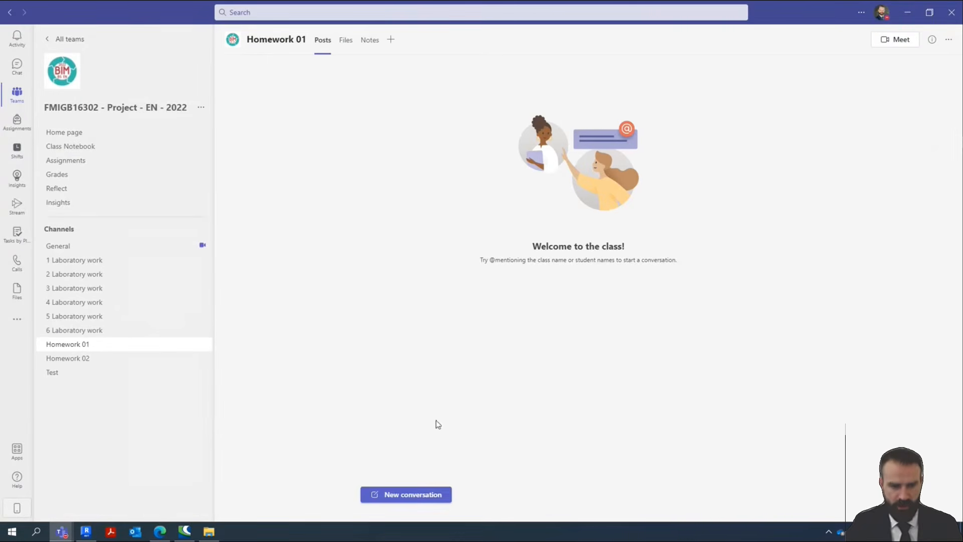
click(401, 495)
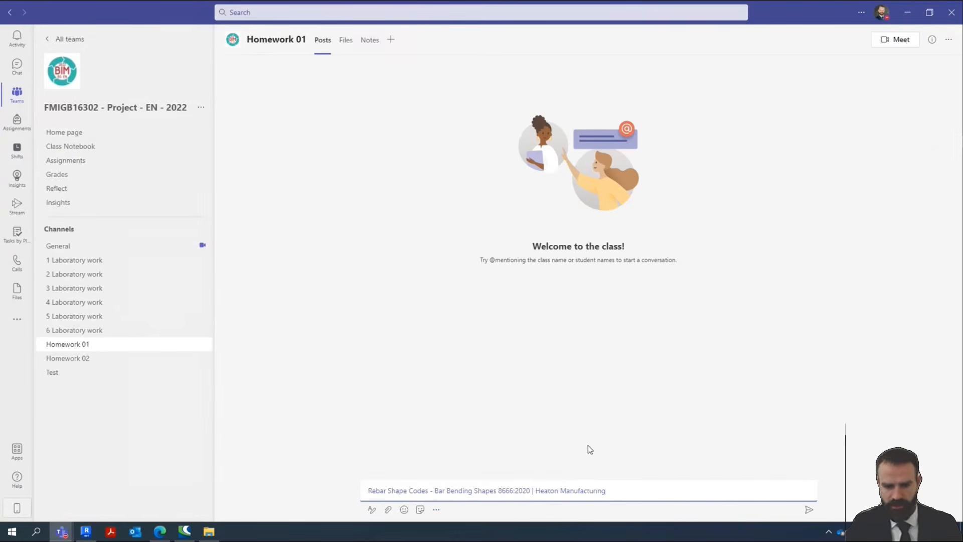
key(Return)
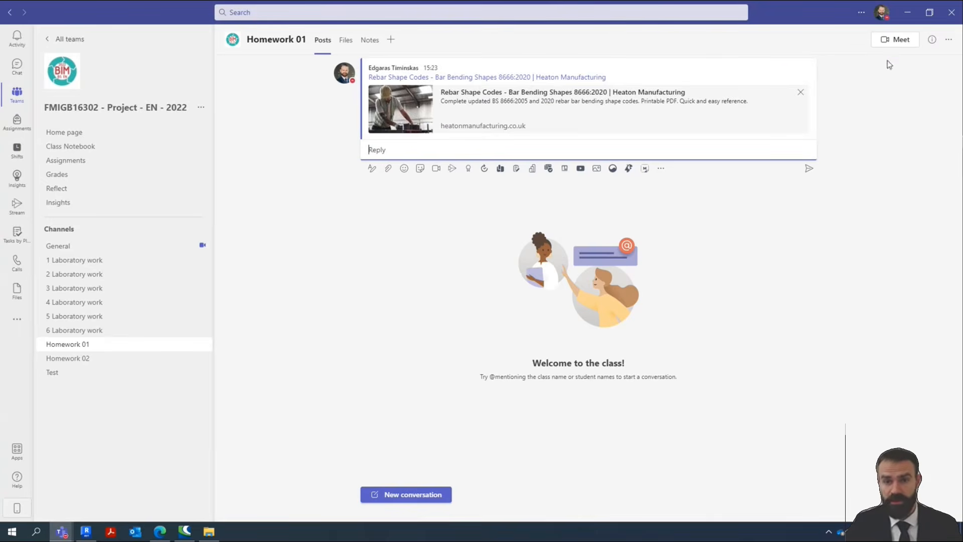
click(907, 15)
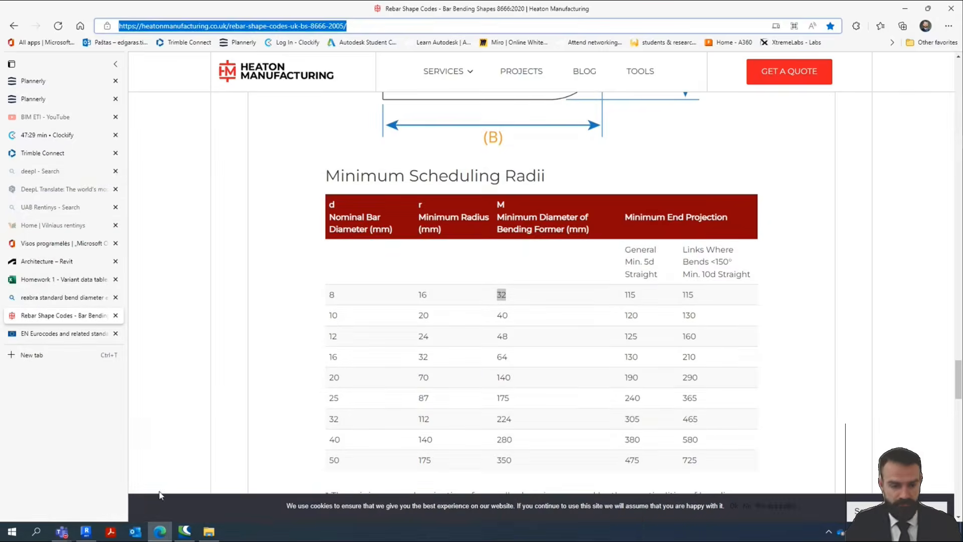
Back in Revit, set the Ø8 400S bar type's Standard Bend Diameter to 32 mm, and finish the lifting hook sketch.
click(83, 533)
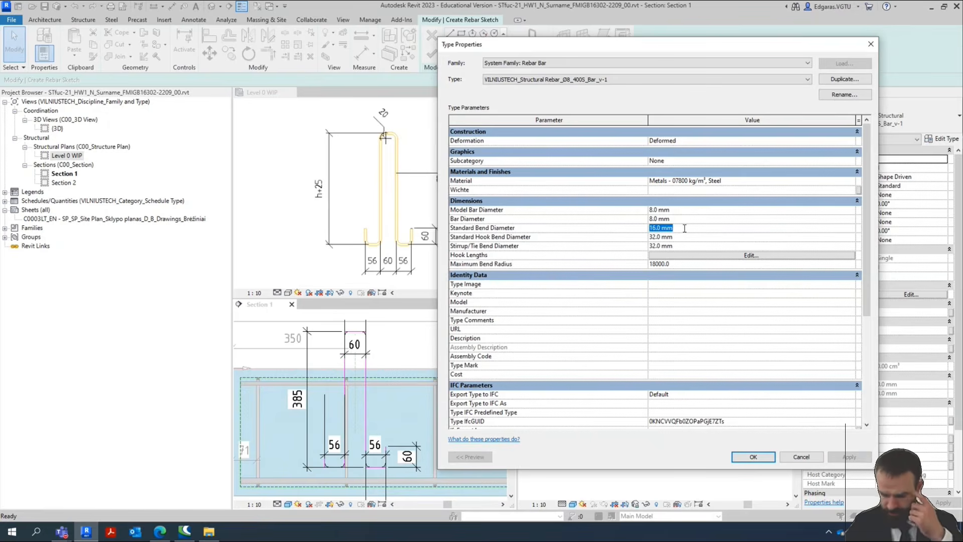
click(751, 457)
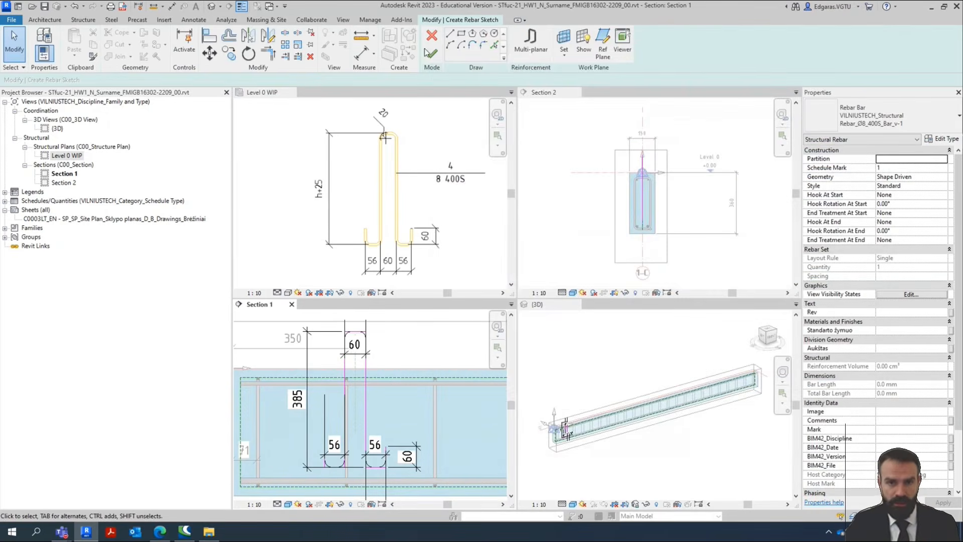
scroll(394, 401, up, 5)
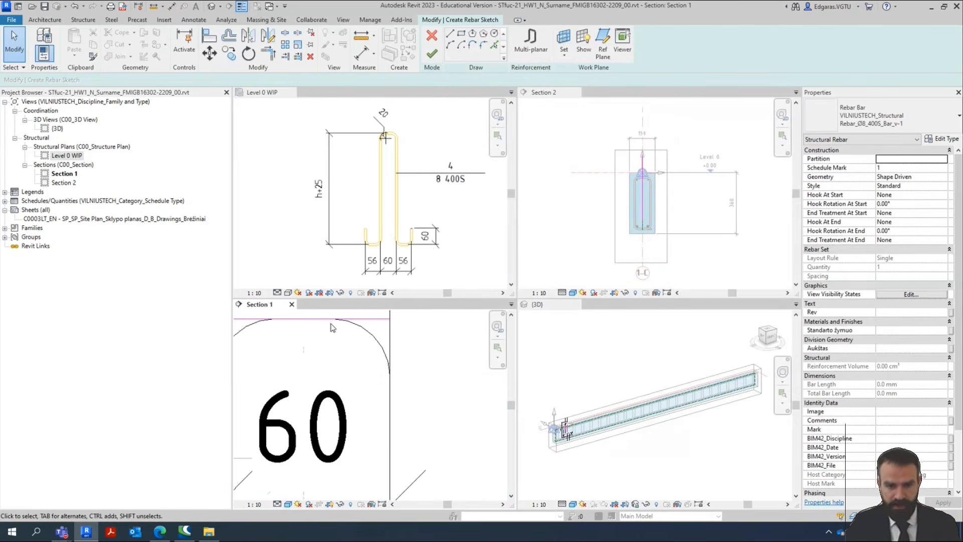
middle_drag(353, 324, 397, 344)
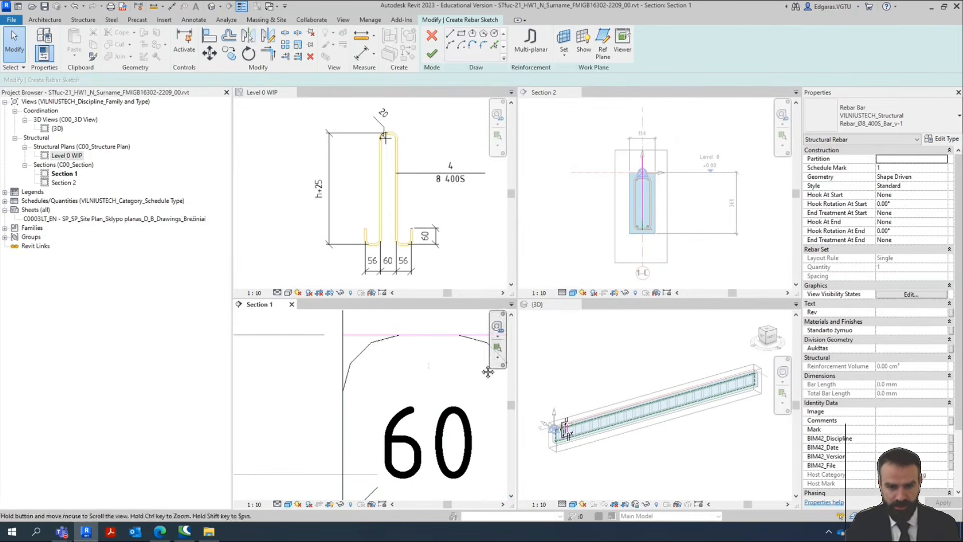
scroll(349, 383, down, 6)
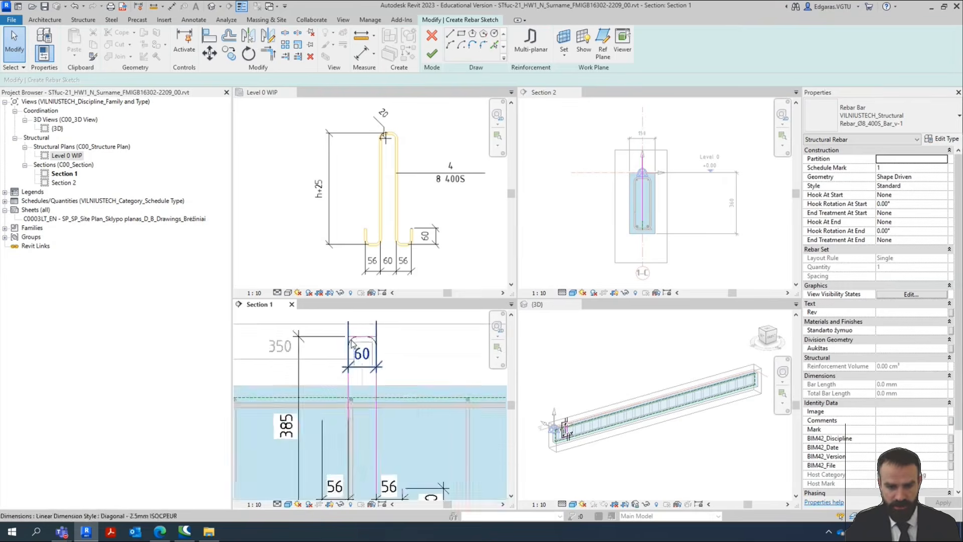
scroll(366, 425, up, 2)
scroll(384, 467, down, 2)
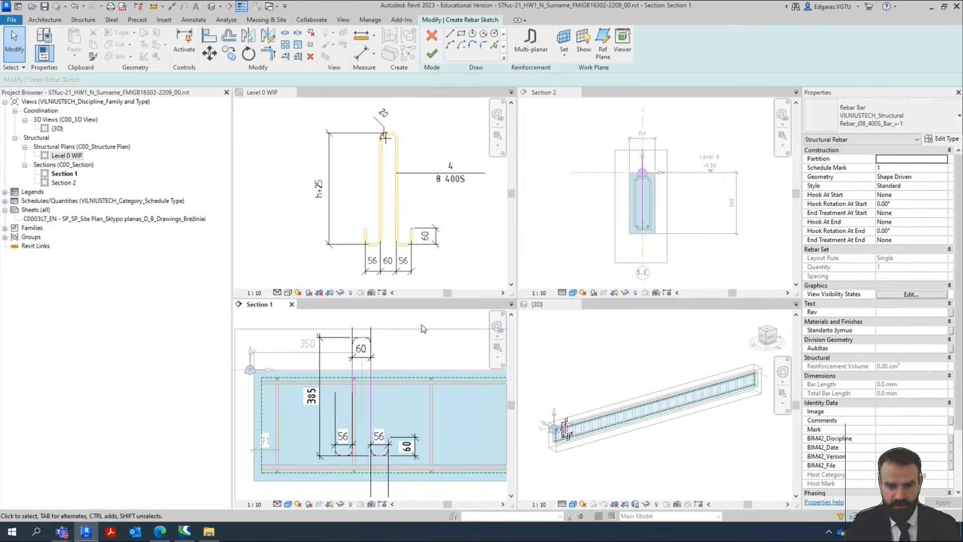
click(432, 57)
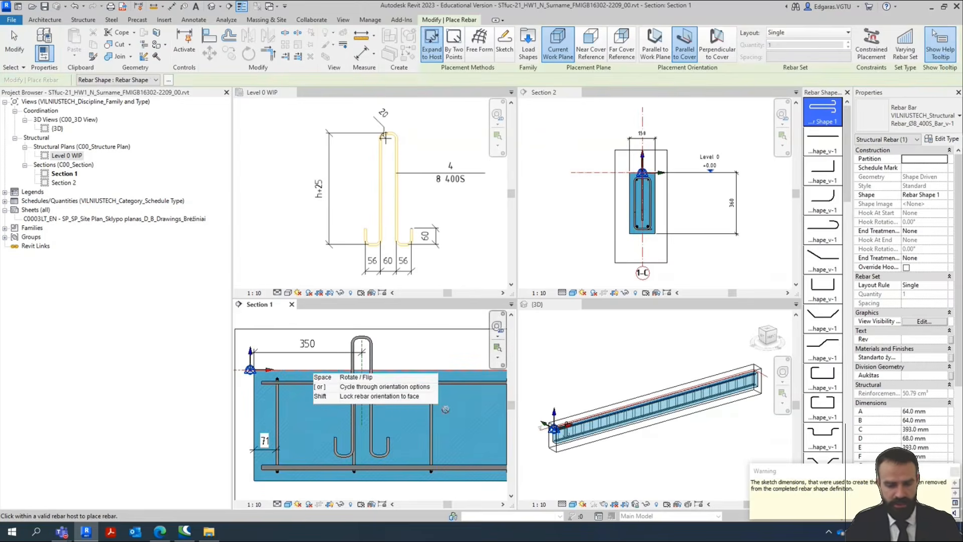
Move the lifting hook vertically down so the inner edge of its lower bends meets the upper edge of the bottom Ø16 500S bar.
click(373, 372)
key(Escape)
click(372, 372)
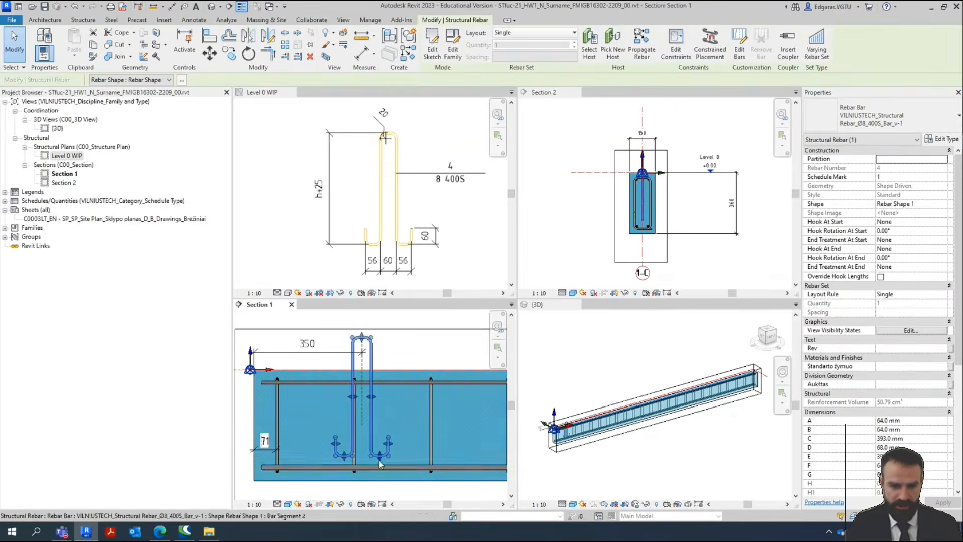
scroll(394, 424, up, 4)
scroll(384, 442, up, 2)
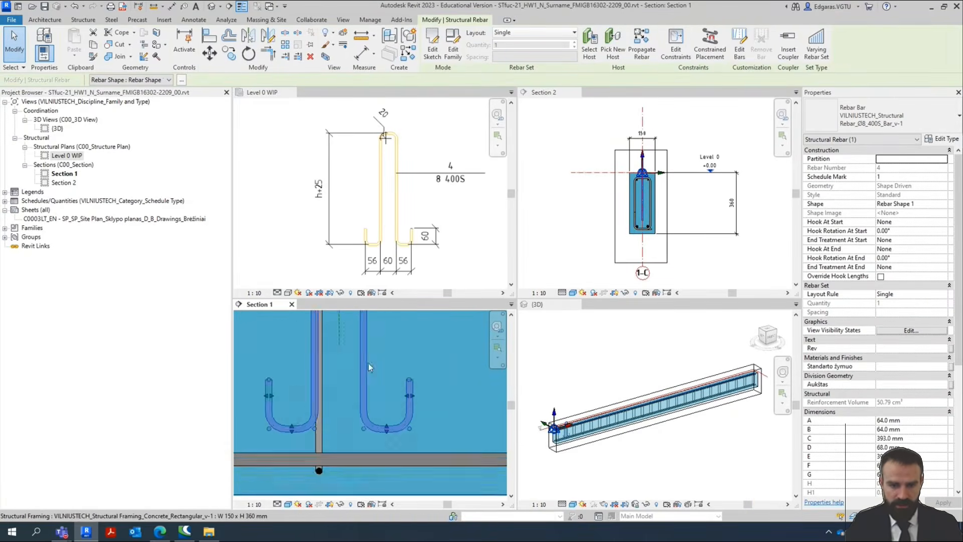
click(209, 53)
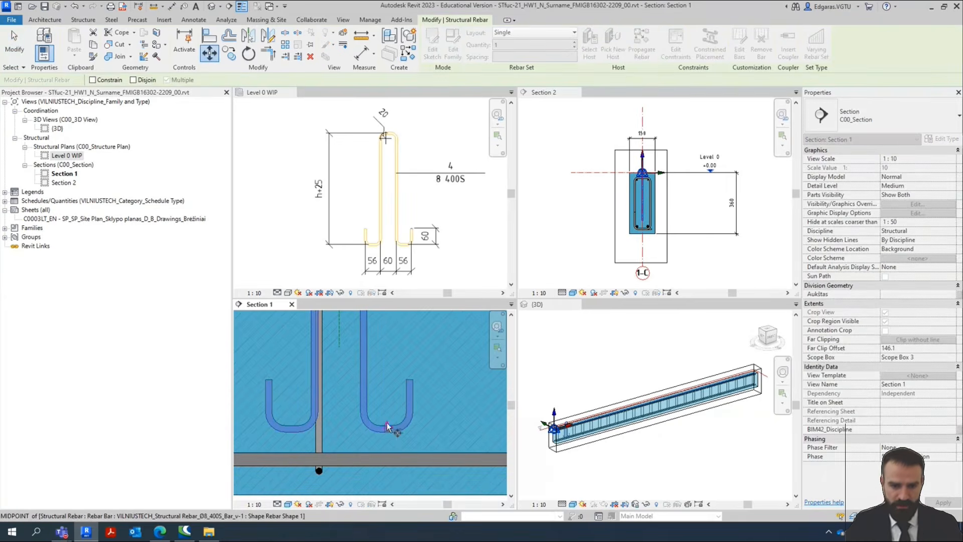
key(Escape)
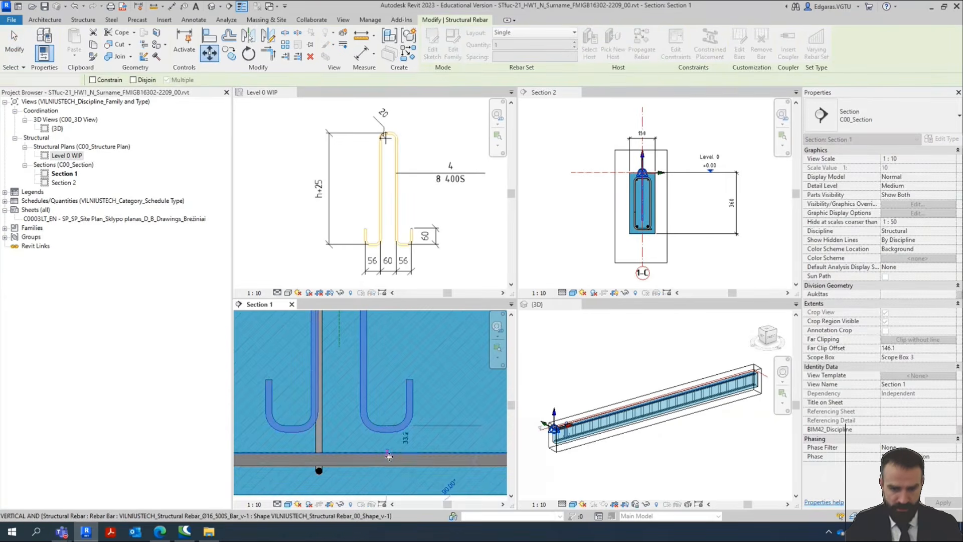
scroll(386, 452, up, 4)
key(Escape)
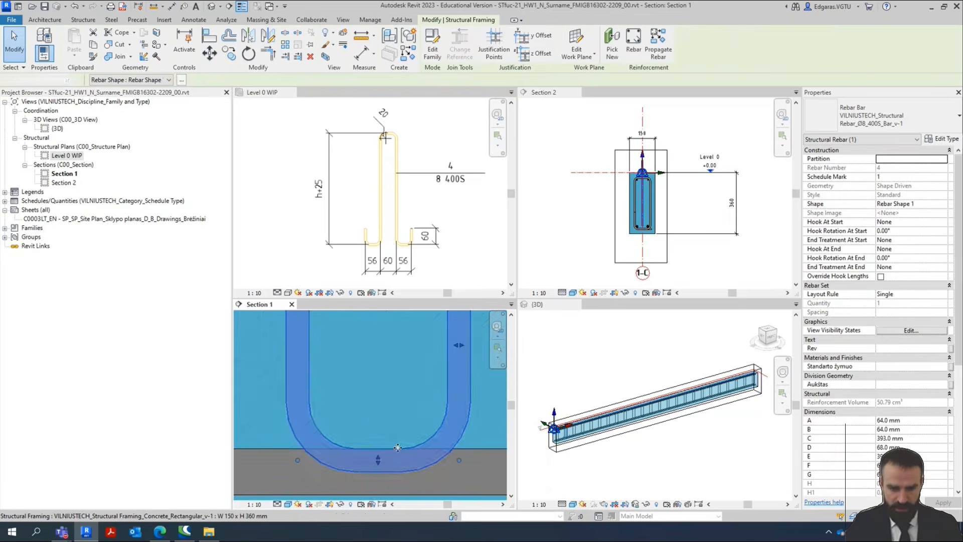
Examine in the 3D view how the lifting hook's lower bends sit relative to the bottom longitudinal bars and stirrups.
scroll(381, 467, down, 3)
click(682, 452)
scroll(654, 356, up, 6)
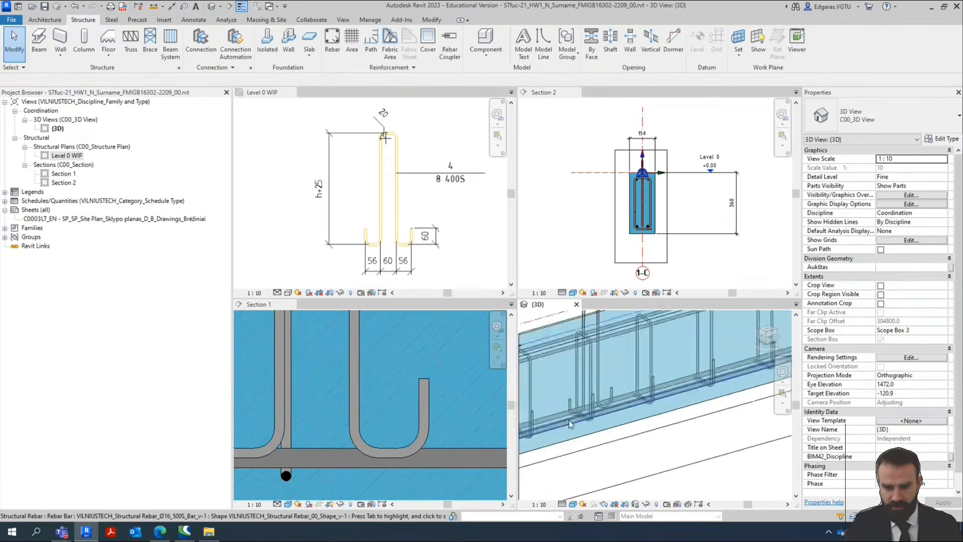
click(653, 356)
scroll(680, 417, down, 4)
mouse_move(682, 432)
shift+middle_down()
mouse_move(668, 472)
mouse_move(589, 477)
mouse_move(608, 428)
mouse_move(679, 437)
mouse_move(647, 362)
mouse_move(702, 423)
mouse_move(633, 380)
mouse_move(687, 434)
mouse_move(659, 406)
mouse_move(652, 443)
mouse_move(673, 439)
shift+middle_up()
scroll(638, 325, up, 3)
scroll(638, 325, up, 3)
scroll(638, 325, up, 2)
scroll(660, 394, down, 6)
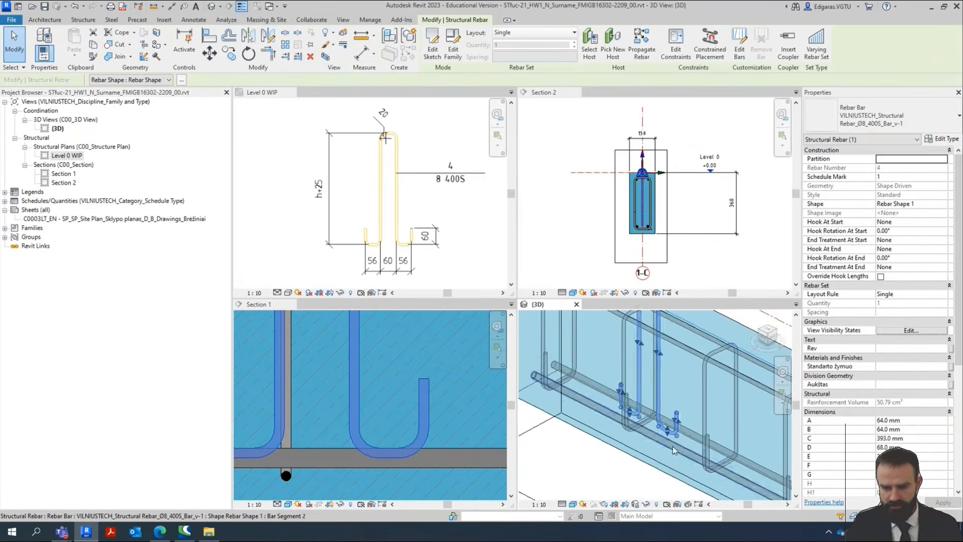
scroll(675, 435, up, 3)
scroll(672, 390, up, 2)
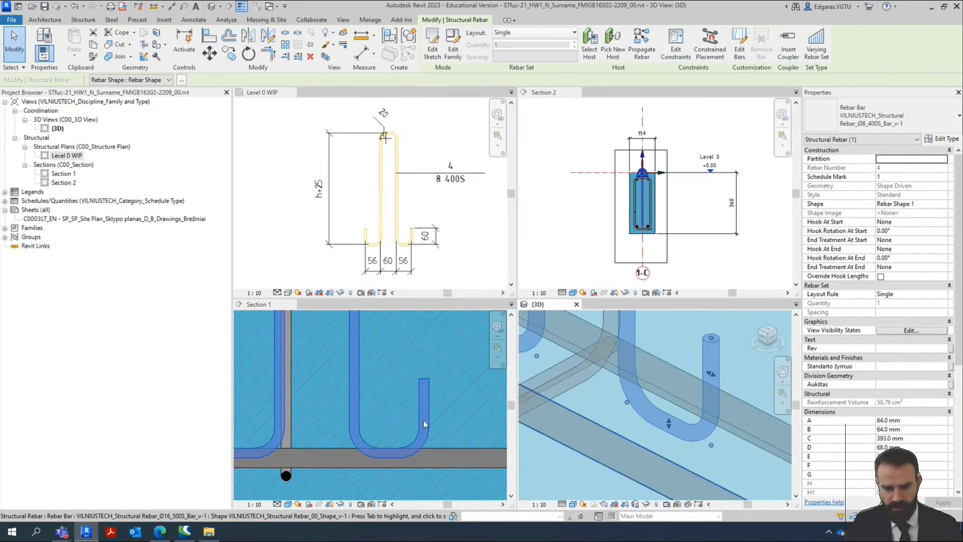
Place two straight Ø8 400S cross bars perpendicular to Section 1, one inside each lower bend of the lifting hook.
scroll(436, 416, down, 3)
key(Escape)
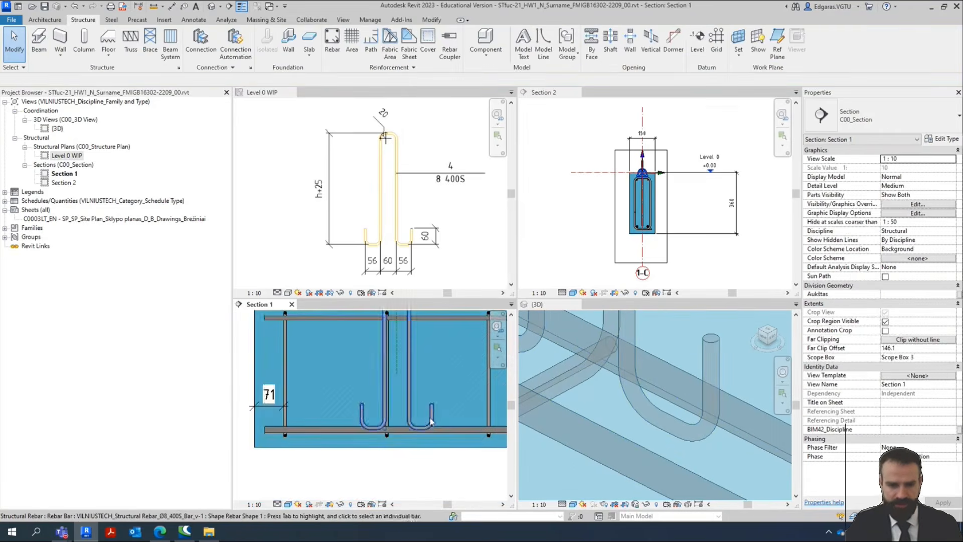
scroll(430, 422, up, 2)
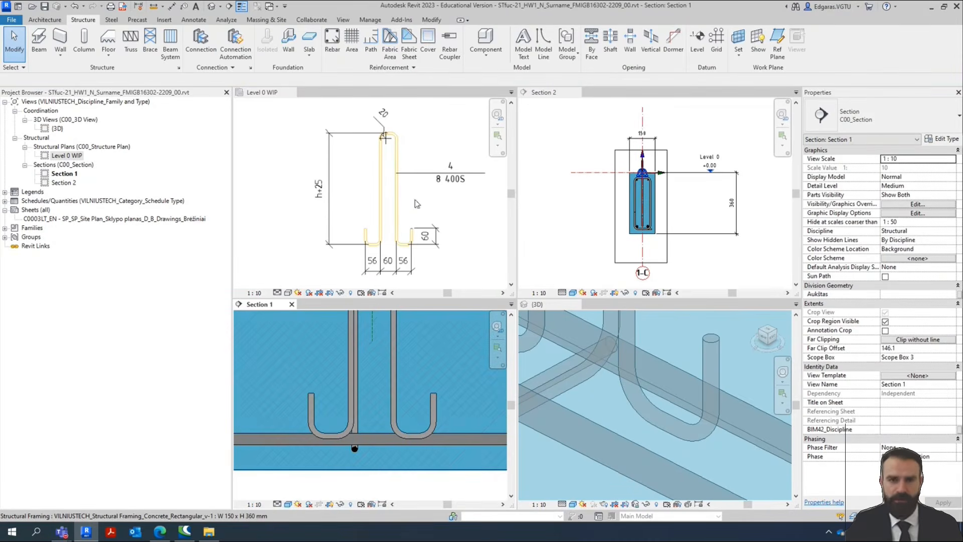
click(332, 51)
click(830, 146)
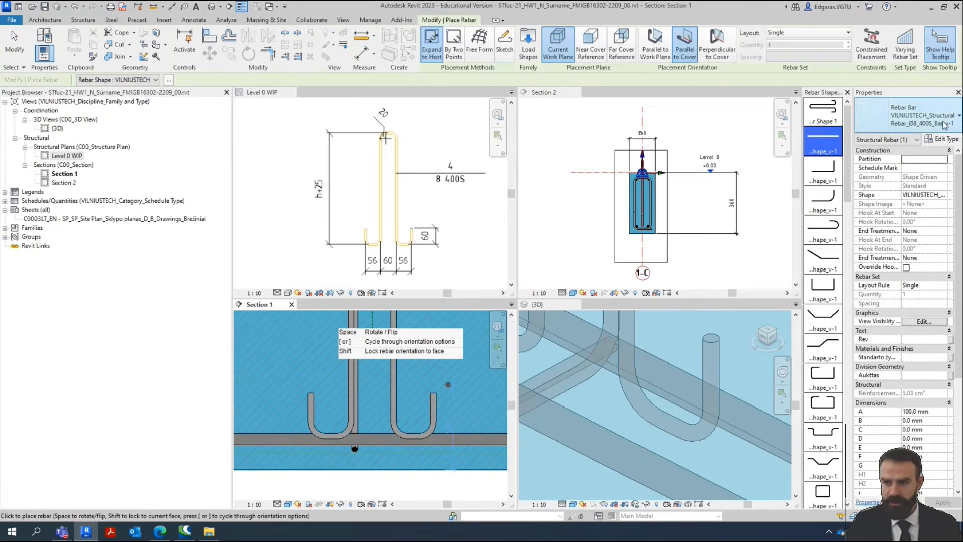
scroll(396, 421, up, 3)
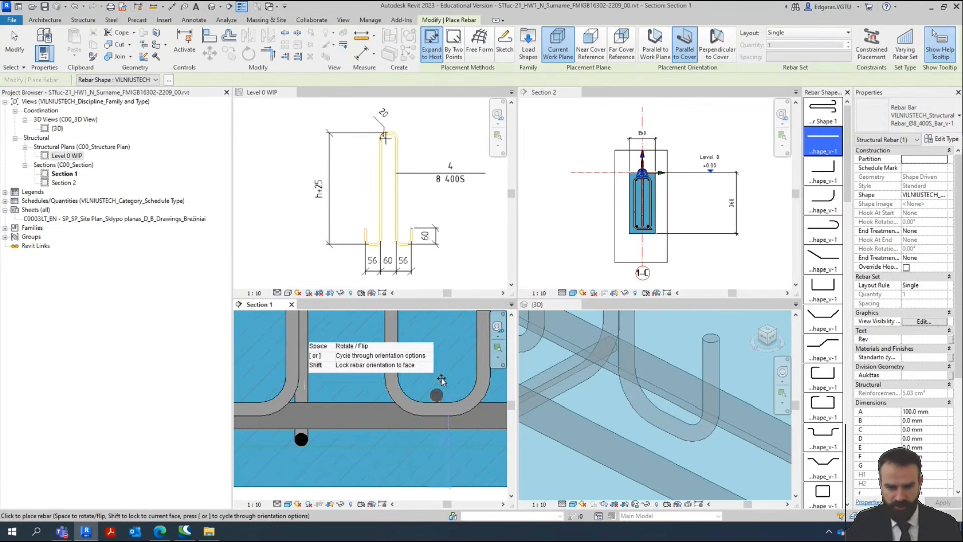
scroll(382, 390, down, 2)
scroll(382, 390, up, 3)
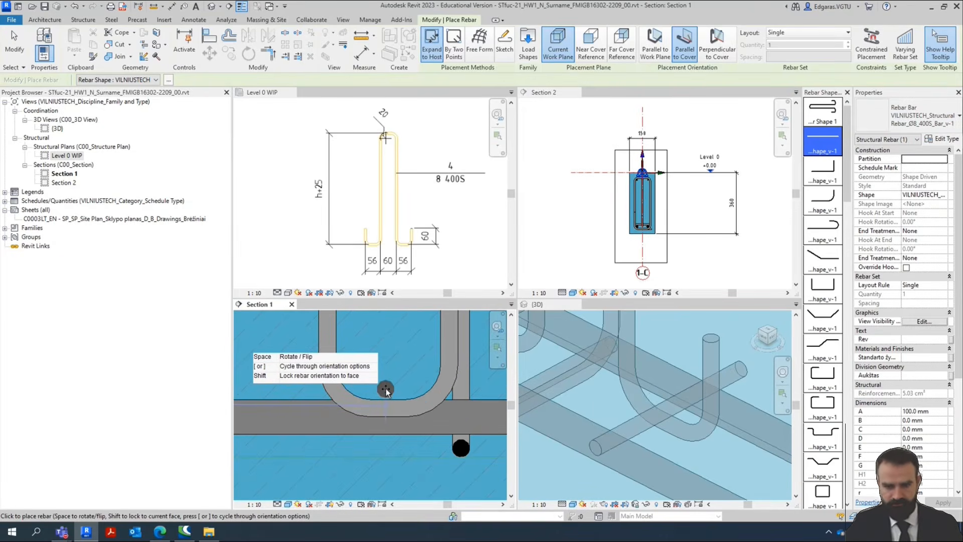
click(385, 390)
key(Escape)
Examine the cross bars in the 3D view and compare them with bar 5 in the assignment's cross-section drawing.
scroll(686, 411, down, 2)
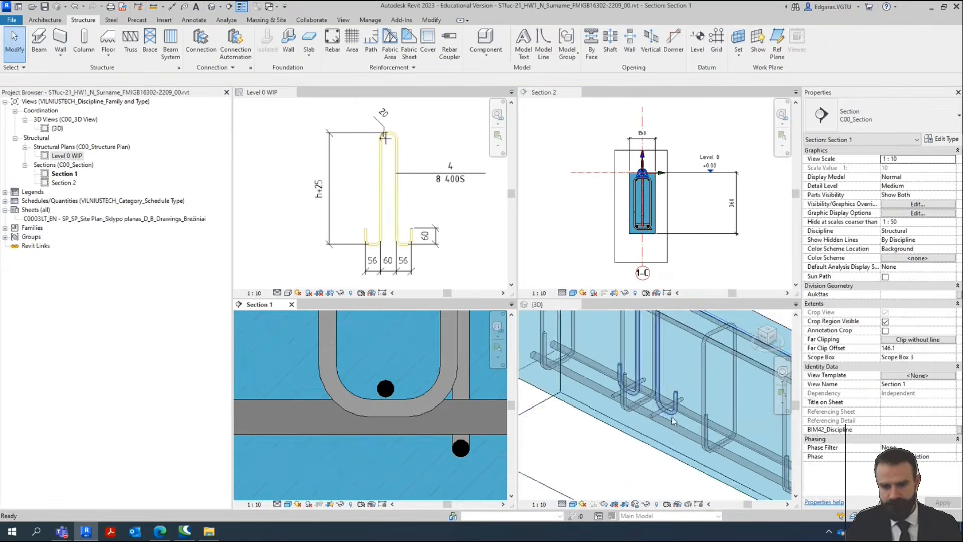
scroll(708, 411, up, 3)
middle_drag(665, 409, 602, 395)
click(704, 410)
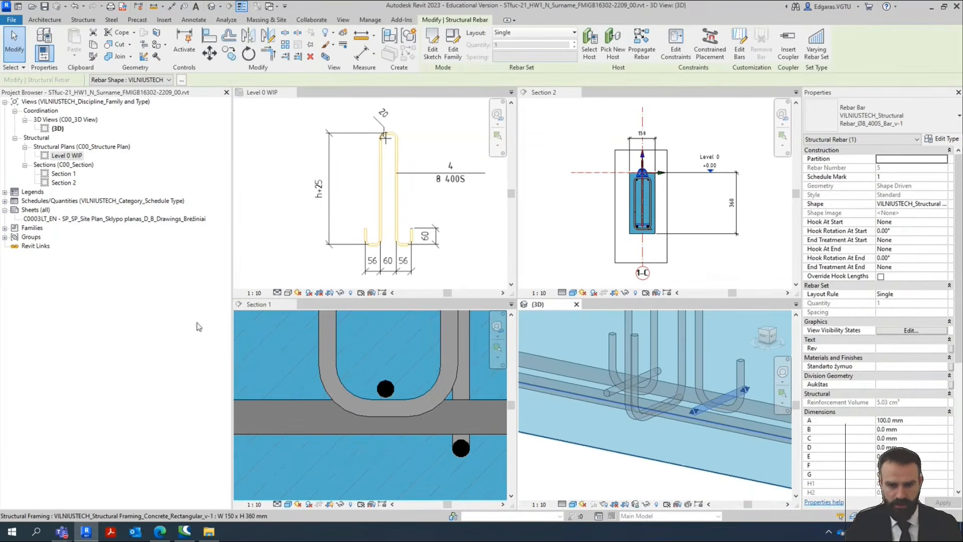
scroll(377, 223, down, 5)
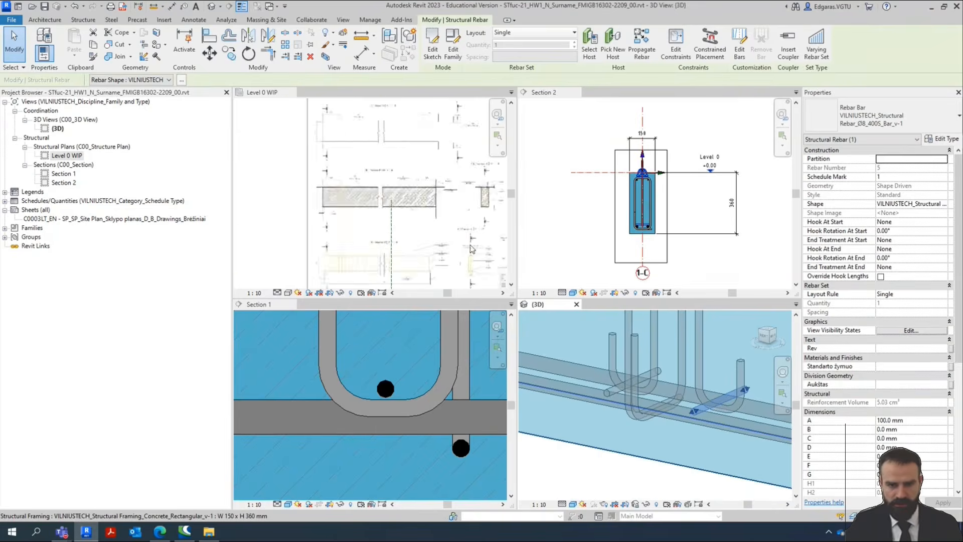
scroll(393, 237, up, 5)
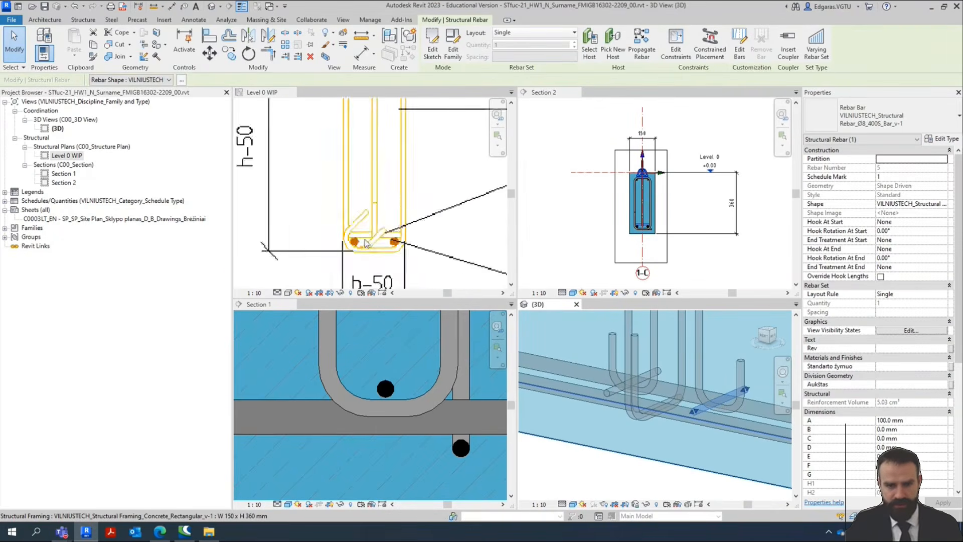
scroll(394, 237, down, 3)
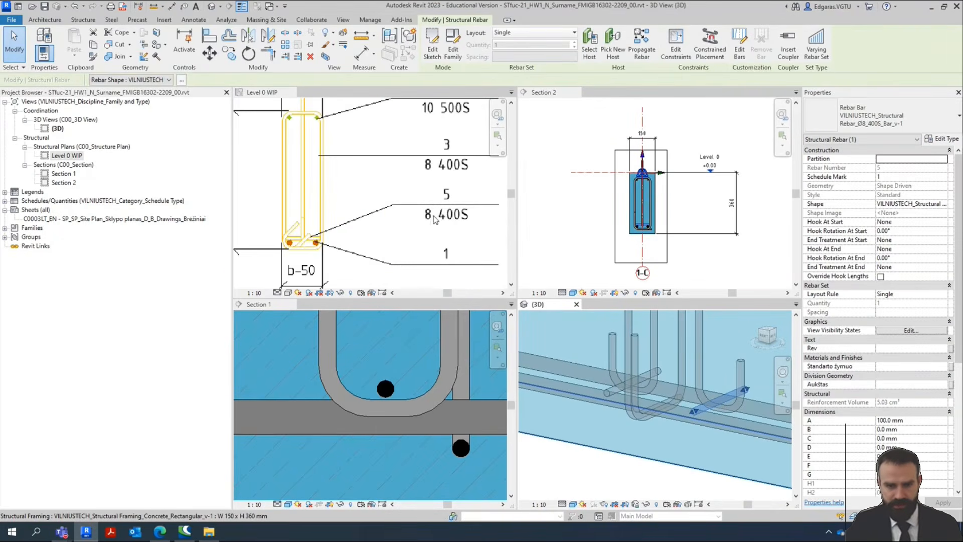
scroll(438, 221, down, 2)
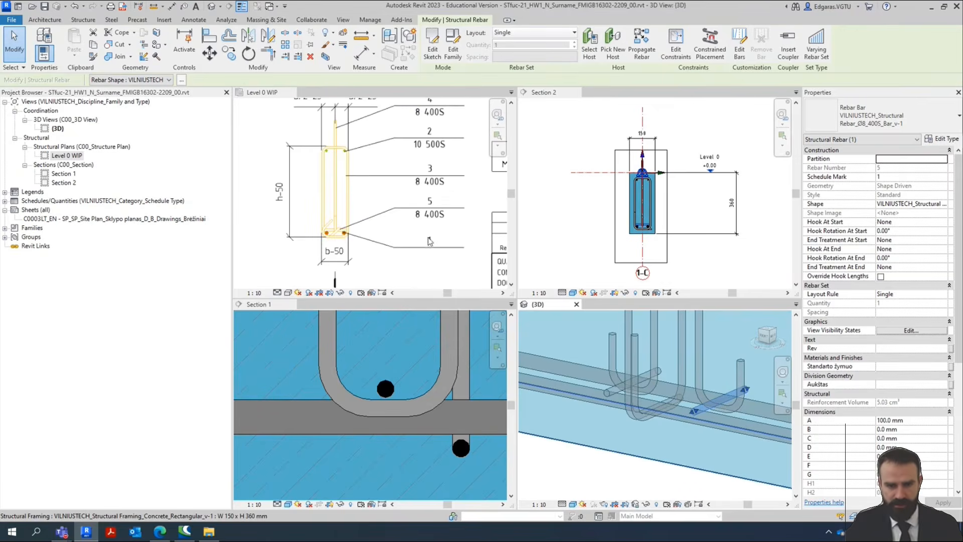
Align the Ø8 cross bars vertically with the inner edge of the lifting hook's lower bends in Section 1.
scroll(393, 388, up, 8)
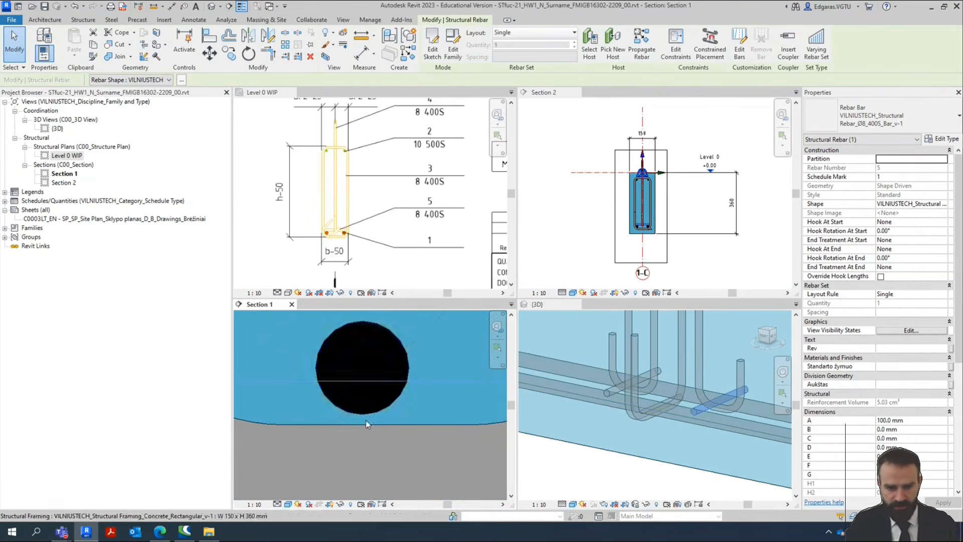
scroll(372, 423, down, 4)
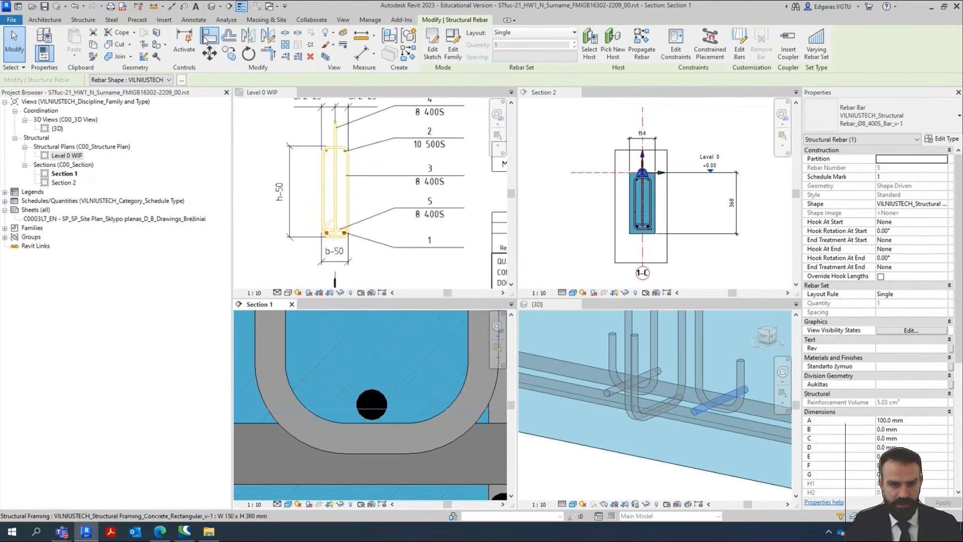
click(207, 39)
click(392, 423)
click(374, 419)
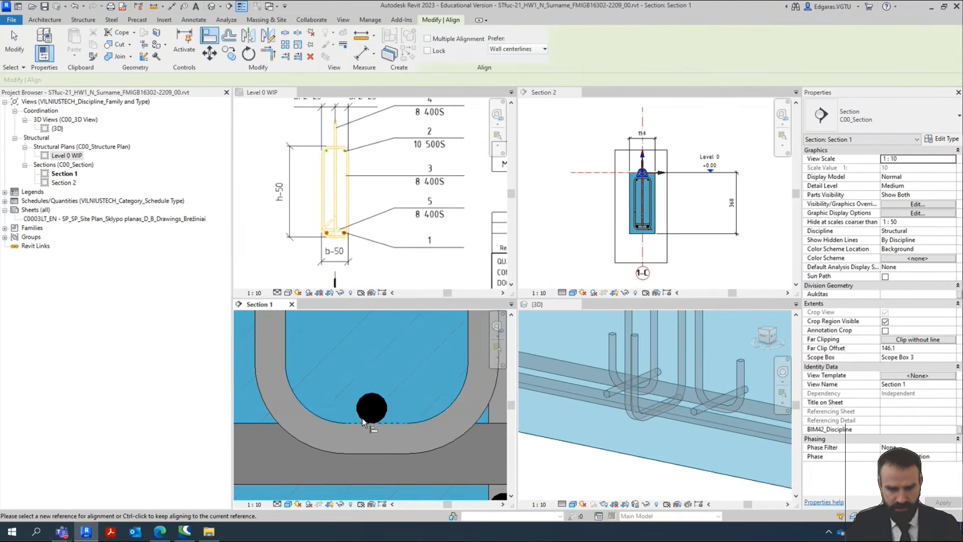
scroll(362, 422, down, 5)
scroll(441, 446, up, 8)
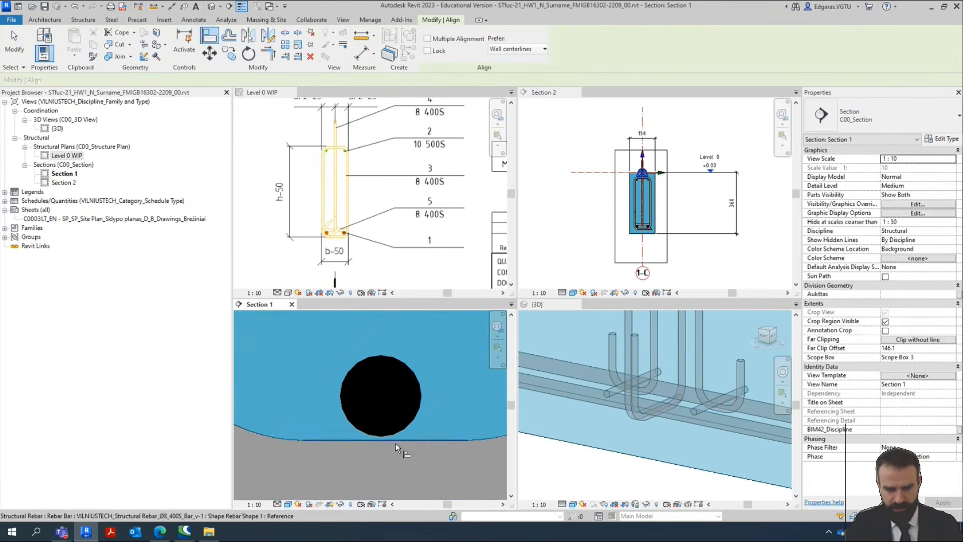
scroll(417, 427, down, 4)
key(Escape)
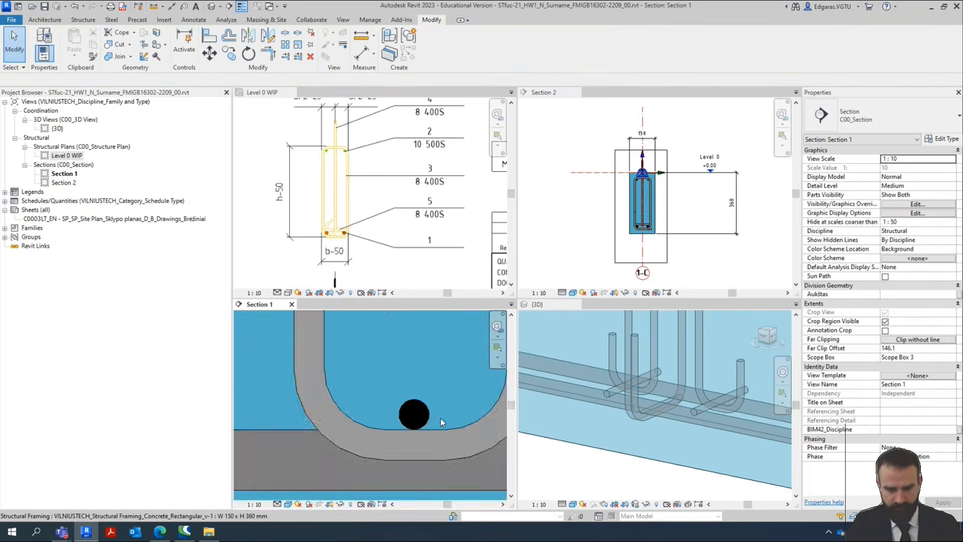
scroll(441, 418, down, 4)
click(441, 418)
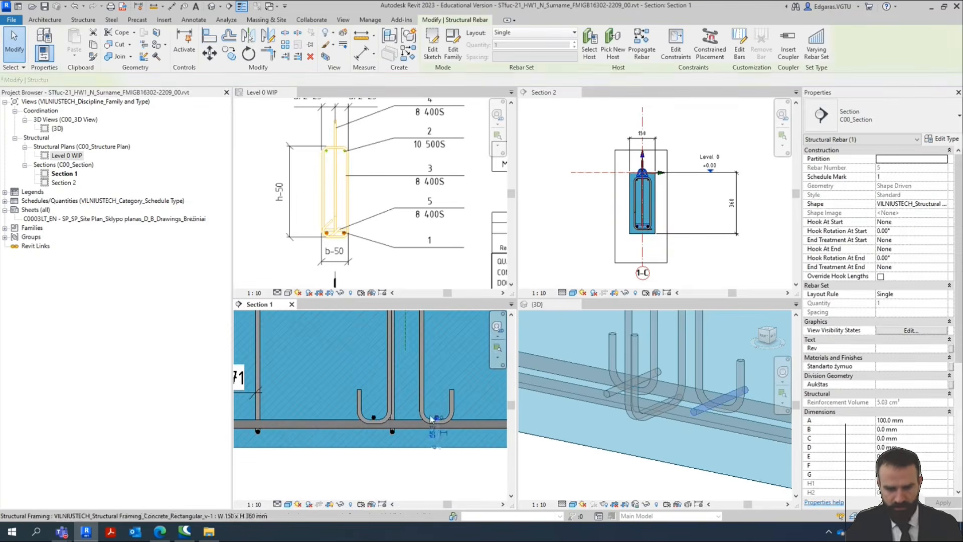
scroll(430, 418, up, 4)
ctrl+click(300, 421)
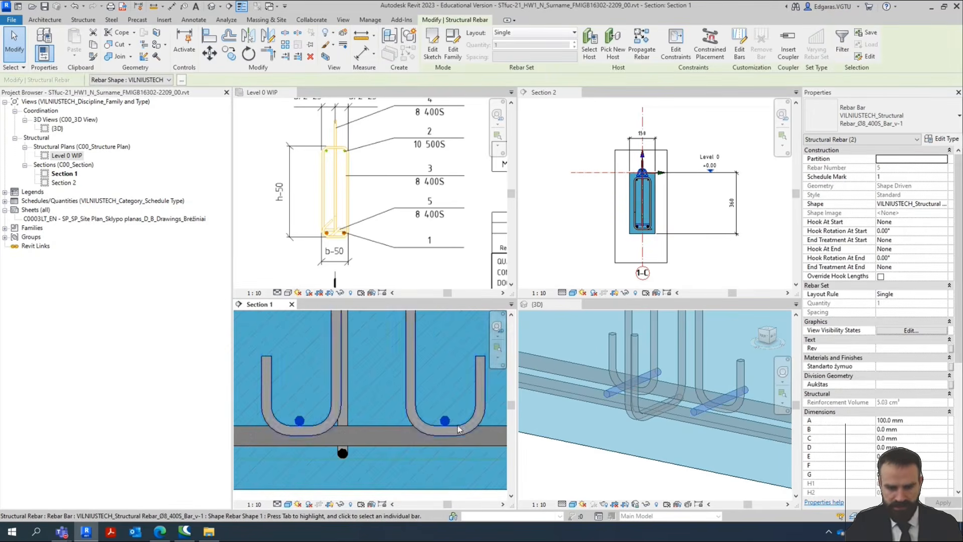
scroll(648, 341, down, 5)
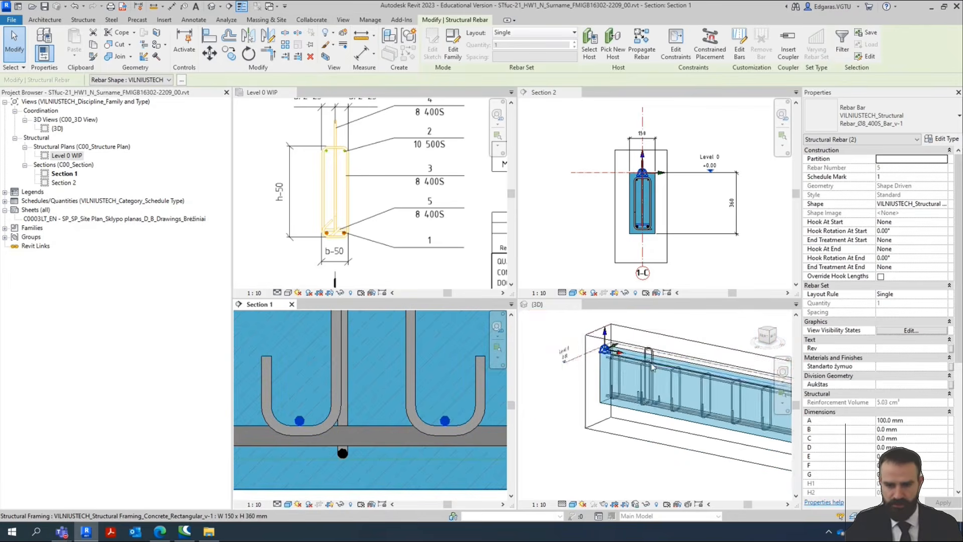
click(656, 346)
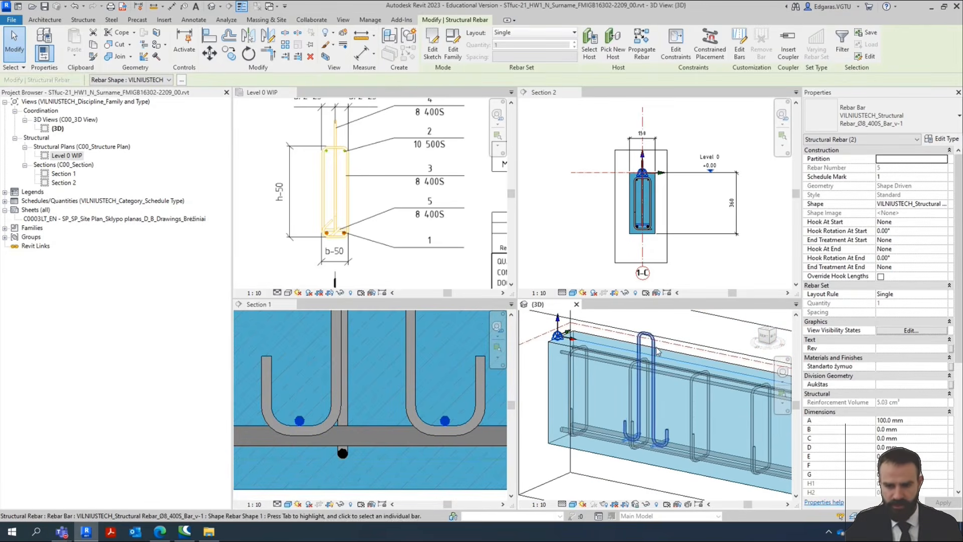
Move the lifting hook, both cross bars and the hook's reference plane together horizontally so the hook's leg meets the adjacent stirrup's edge.
click(660, 371)
mouse_move(705, 392)
shift+middle_down()
mouse_move(614, 394)
mouse_move(695, 396)
shift+middle_up()
scroll(404, 347, down, 4)
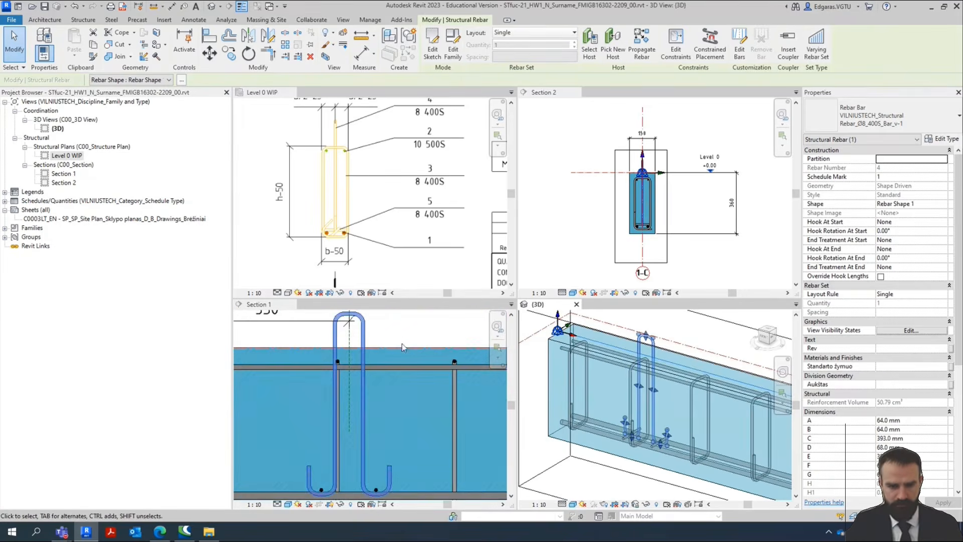
scroll(369, 353, up, 6)
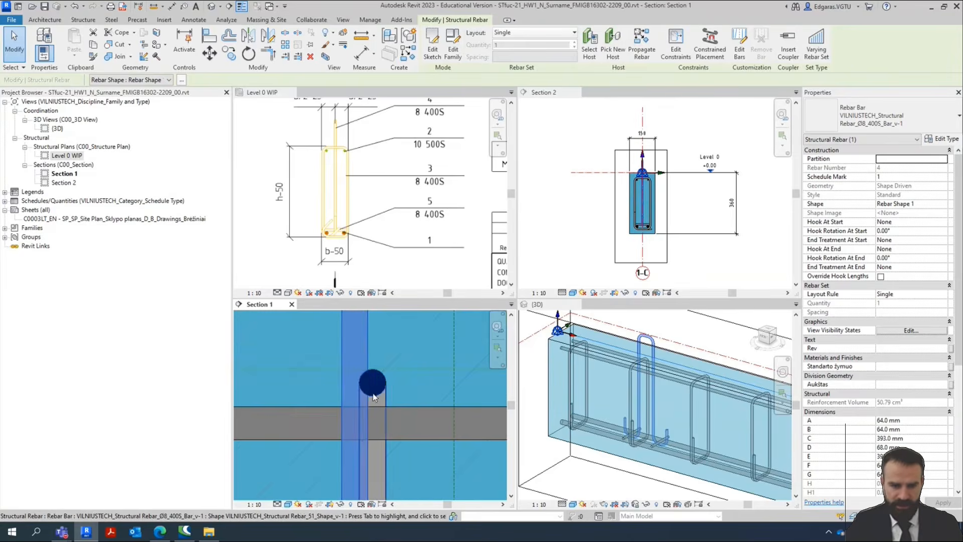
scroll(371, 401, down, 5)
scroll(368, 467, up, 5)
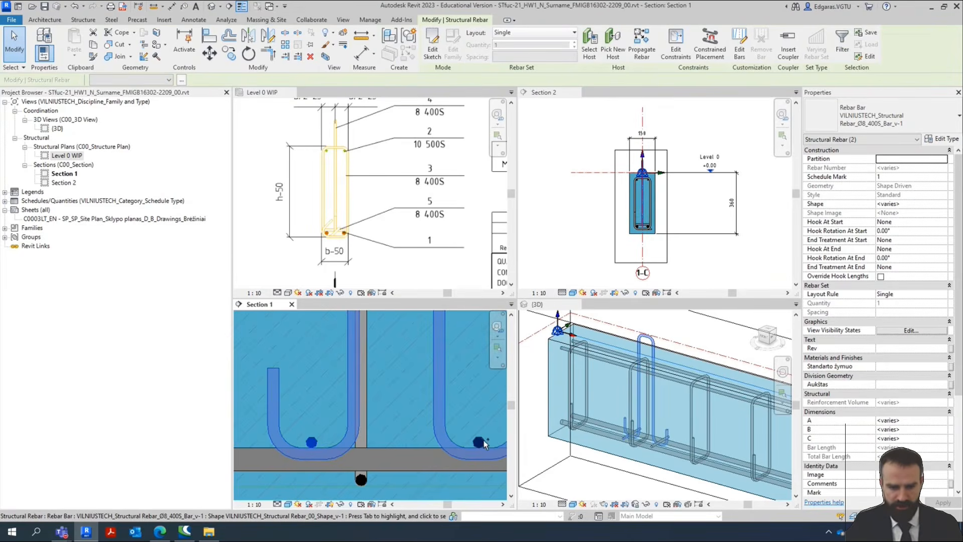
ctrl+click(483, 440)
scroll(412, 457, down, 6)
scroll(418, 391, up, 4)
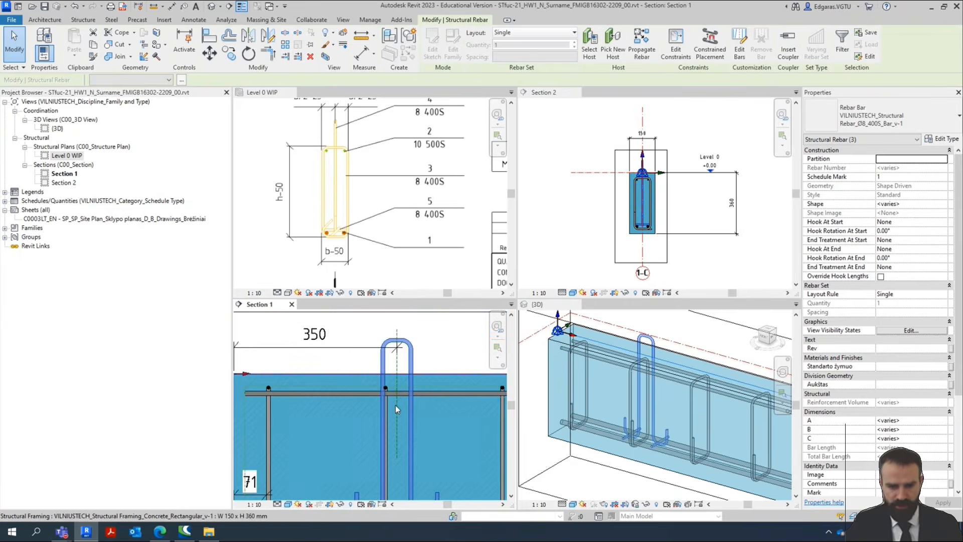
ctrl+click(397, 365)
scroll(415, 357, down, 2)
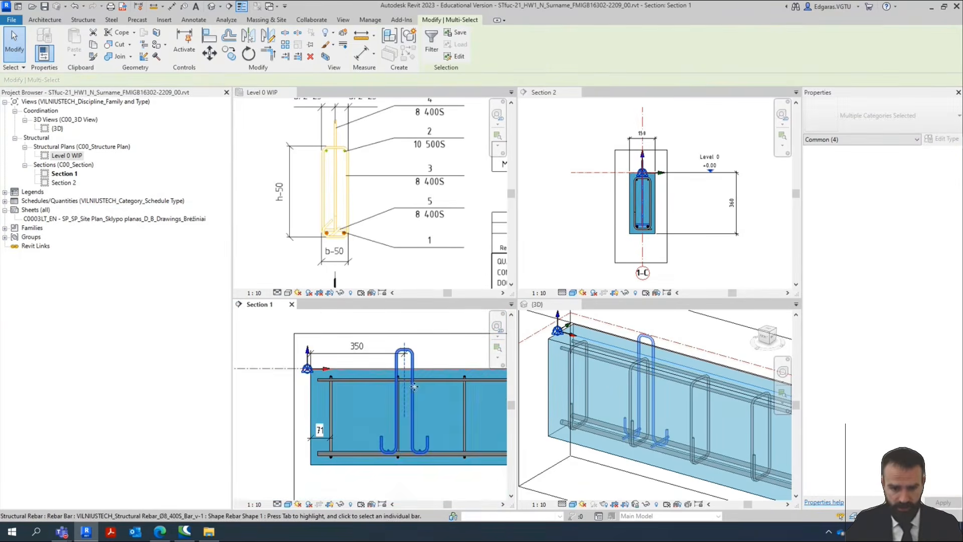
scroll(404, 400, up, 2)
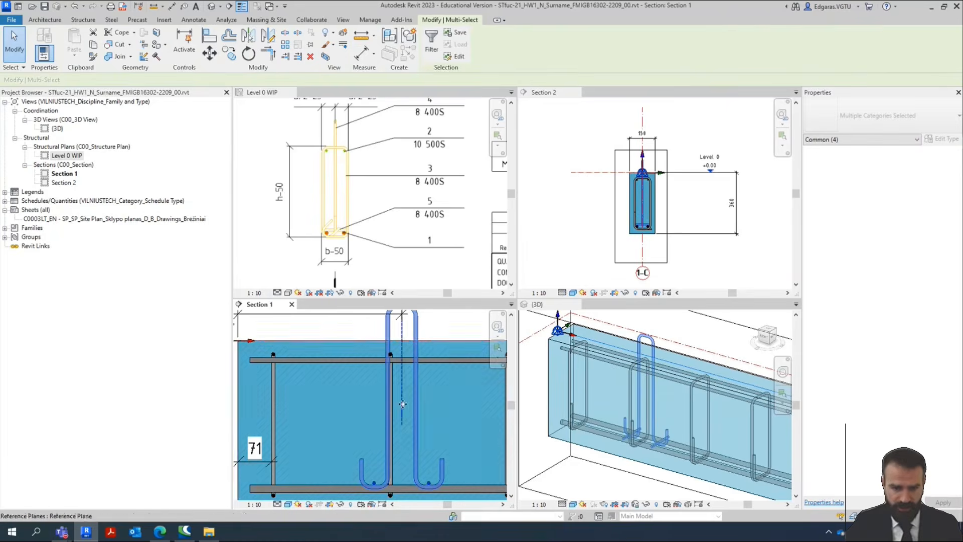
click(210, 53)
scroll(413, 385, up, 5)
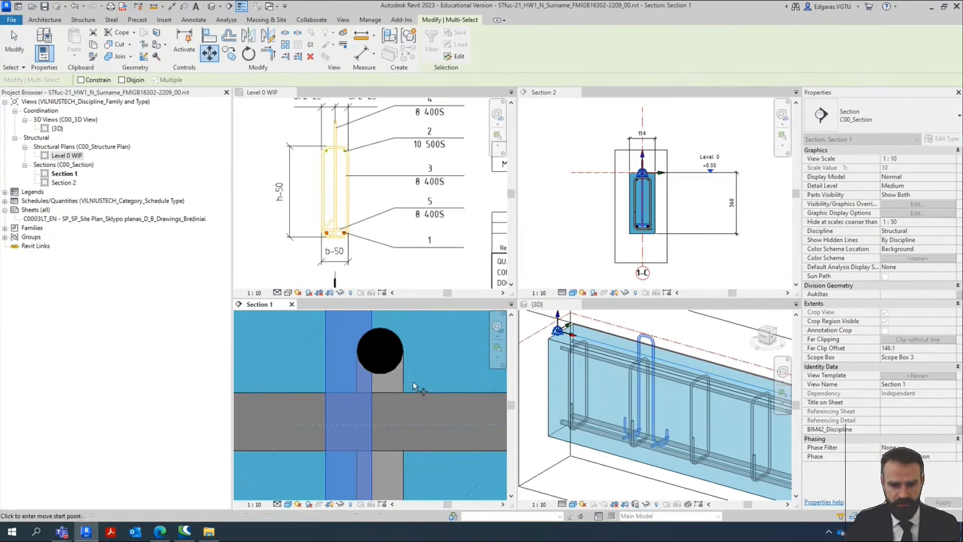
click(374, 386)
click(358, 385)
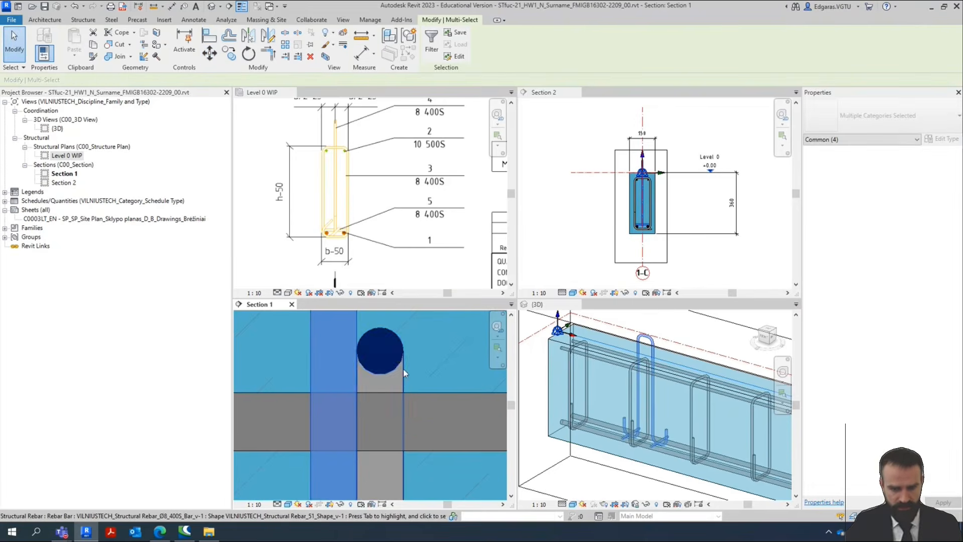
Examine the moved hook's contact with the stirrup and the dimension from the beam end to its reference plane in Section 1.
scroll(391, 351, down, 5)
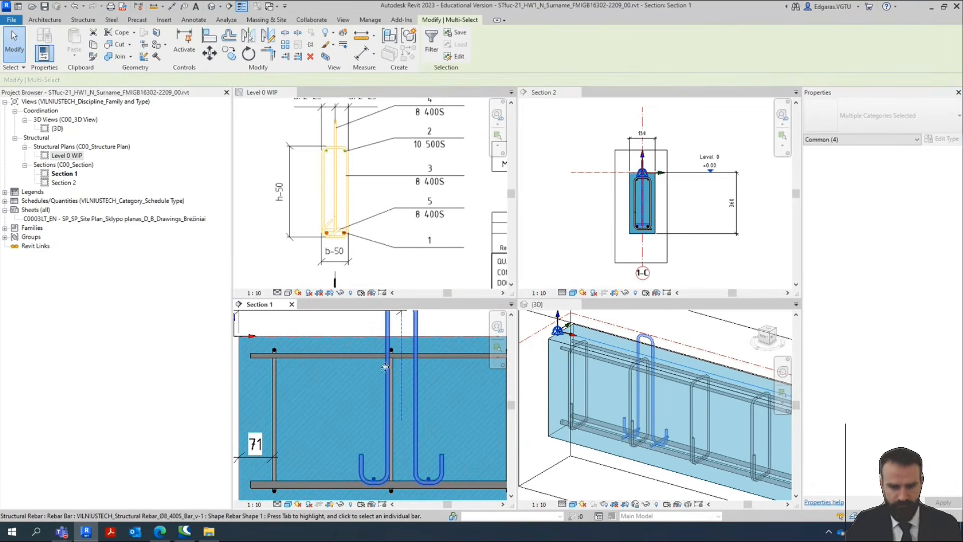
scroll(385, 367, down, 4)
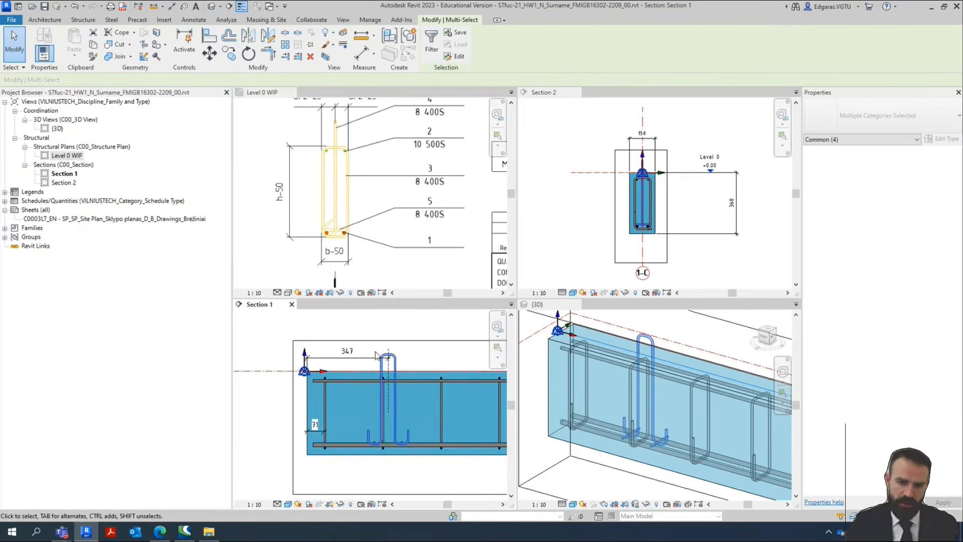
scroll(376, 355, up, 4)
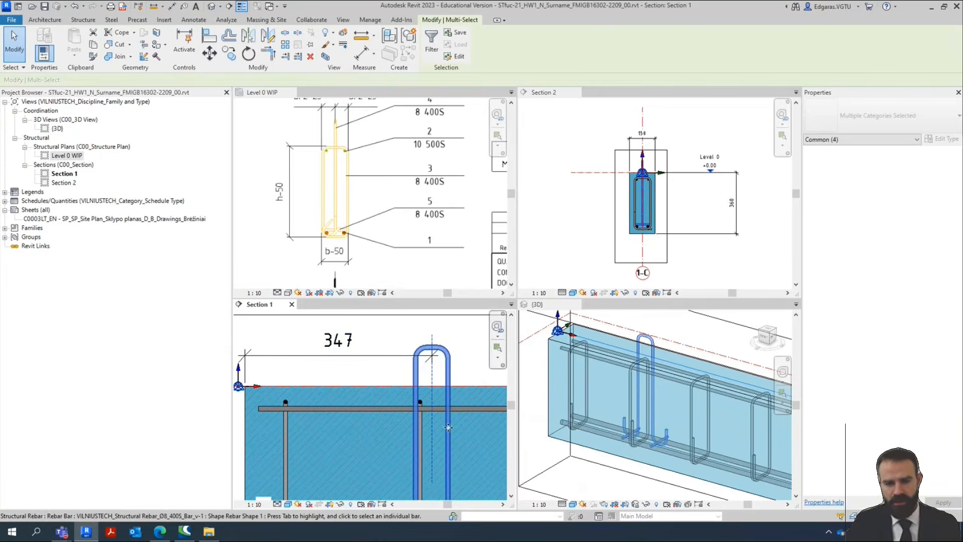
scroll(421, 402, up, 3)
middle_drag(401, 352, 391, 375)
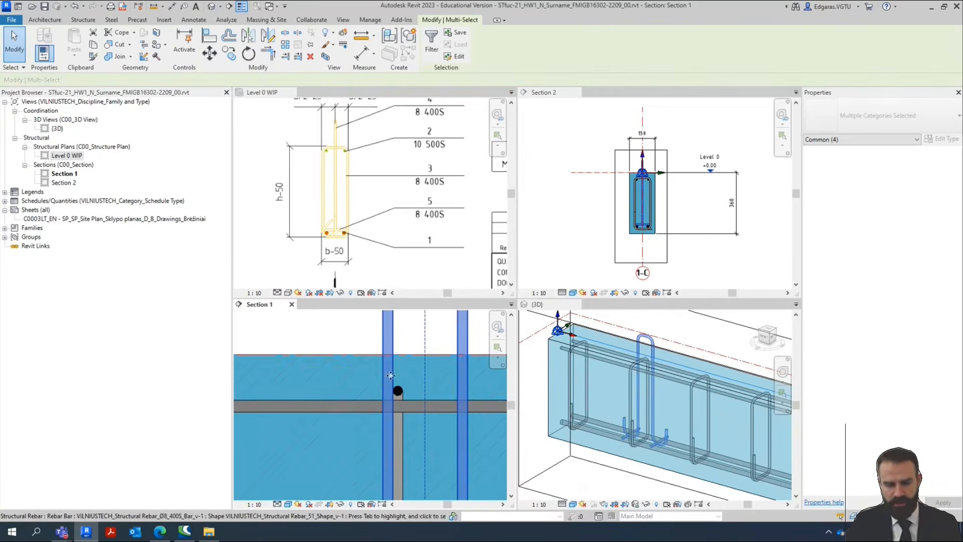
scroll(394, 389, down, 3)
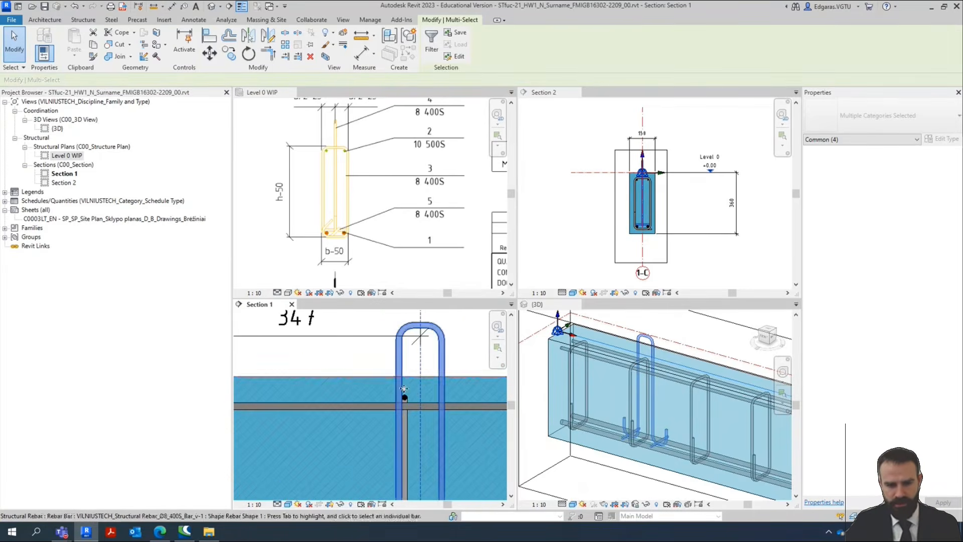
middle_drag(461, 351, 452, 372)
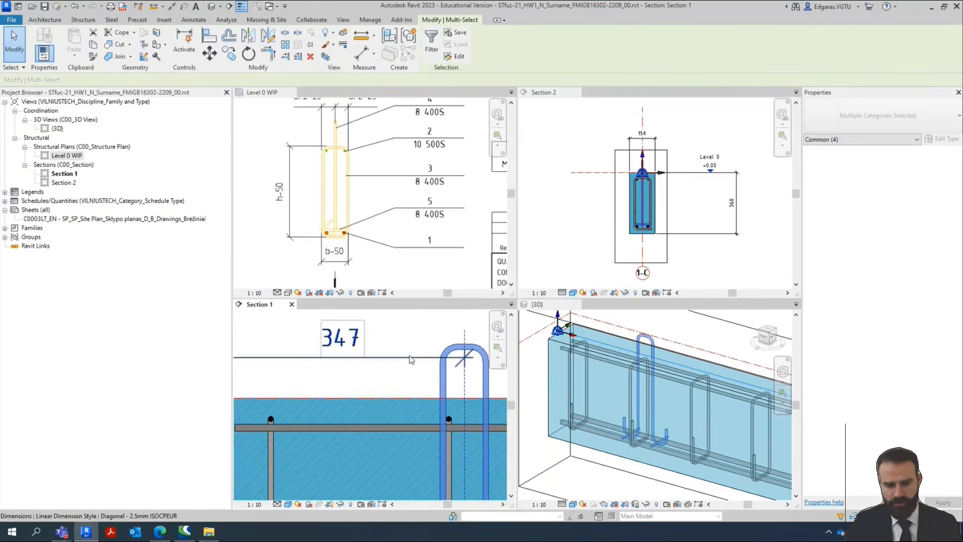
middle_drag(364, 361, 344, 357)
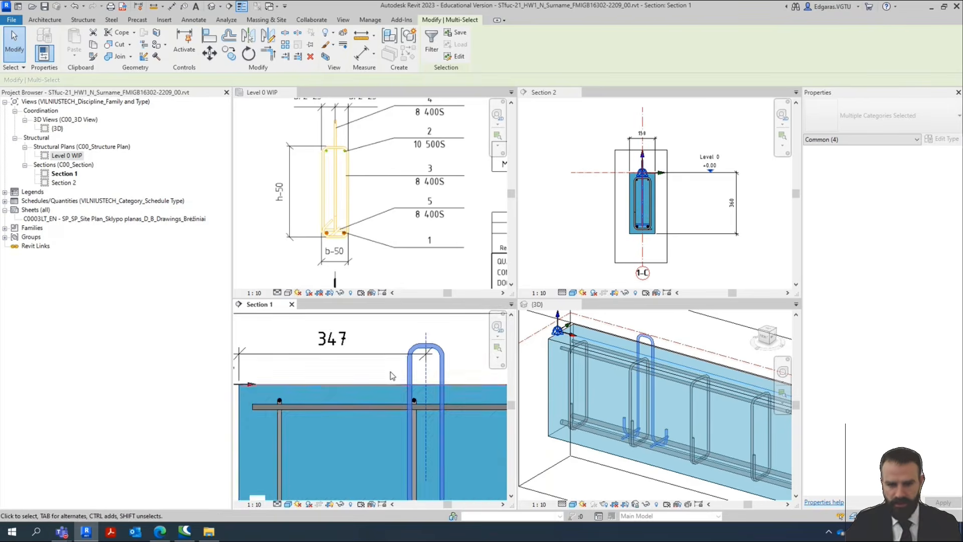
Mirror a copy of the lifting hook and its two cross bars about a vertical axis at the beam's mid-length in Section 1.
scroll(399, 374, up, 3)
scroll(402, 392, down, 5)
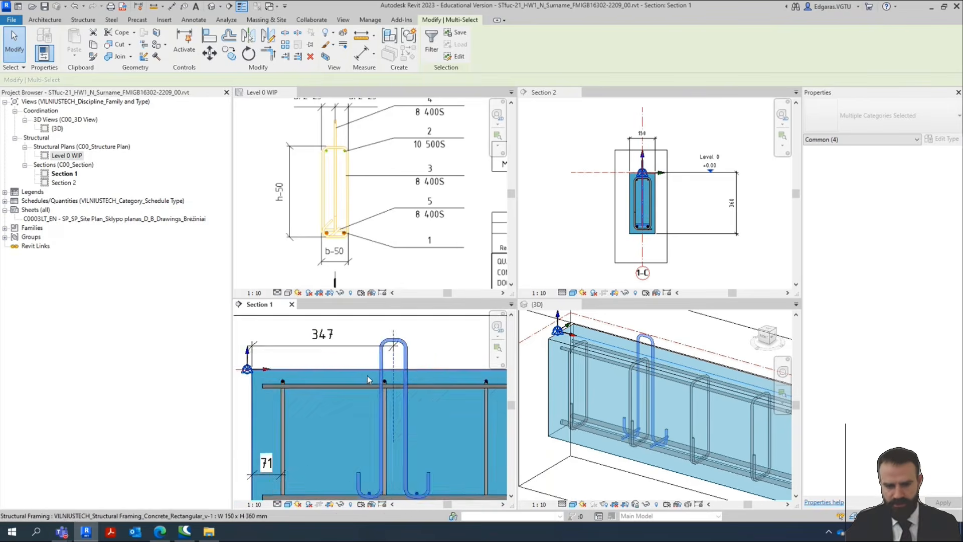
key(Escape)
scroll(402, 410, up, 5)
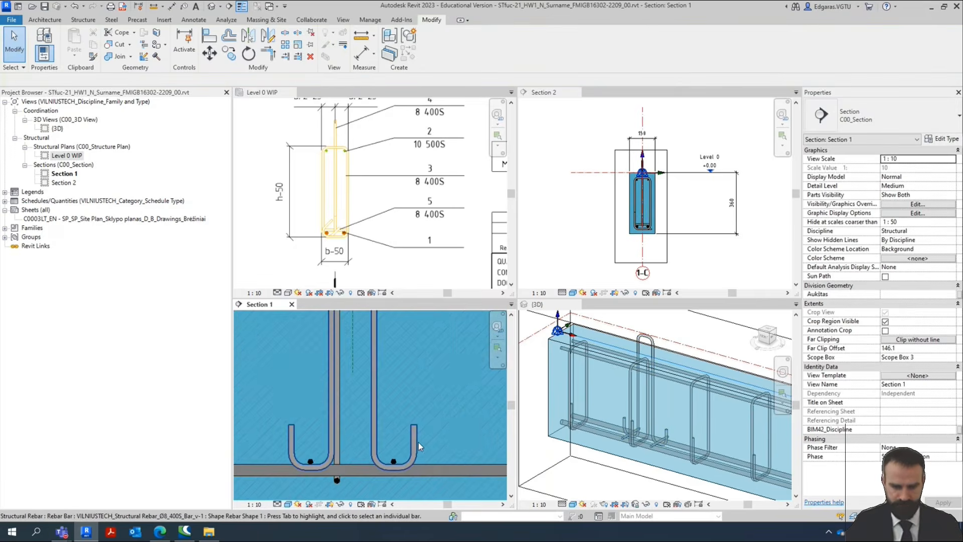
click(398, 459)
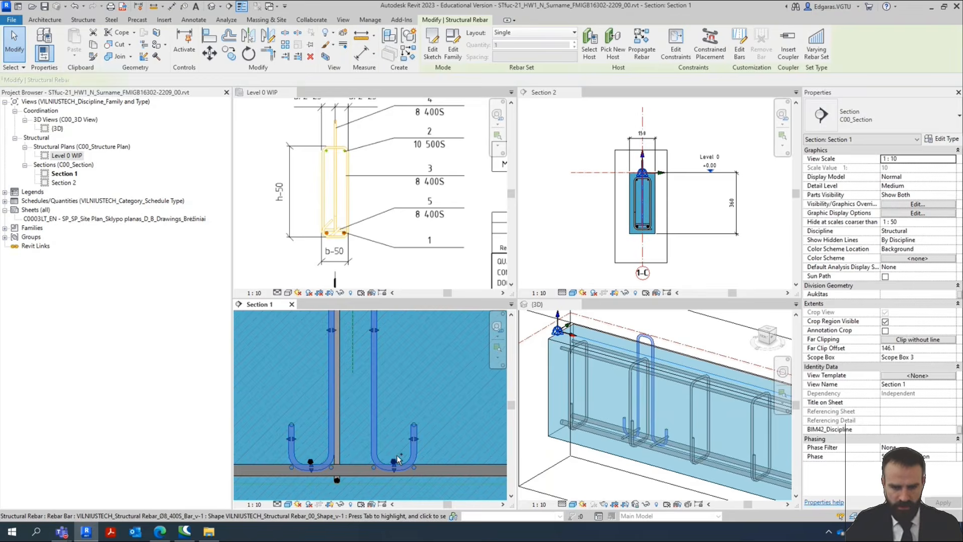
ctrl+click(331, 459)
scroll(365, 407, down, 2)
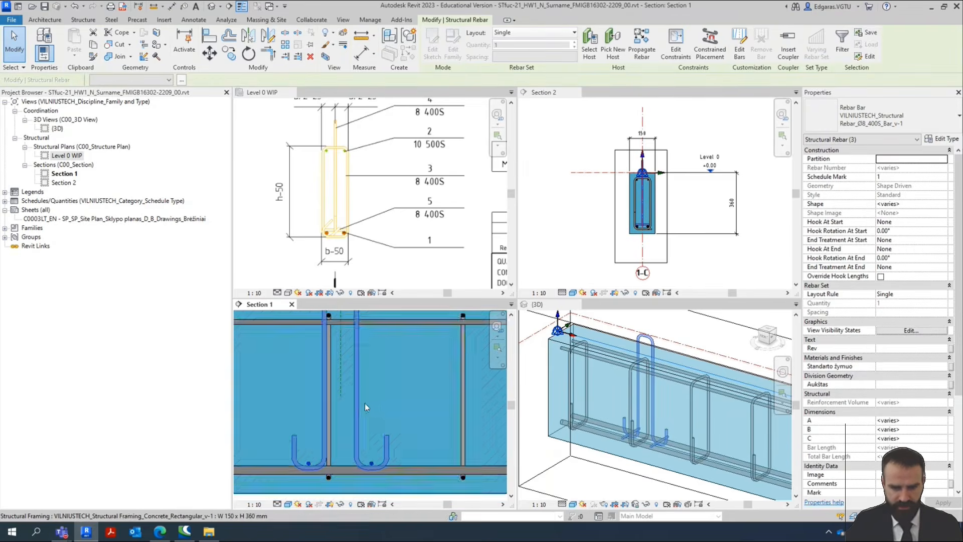
scroll(365, 407, down, 5)
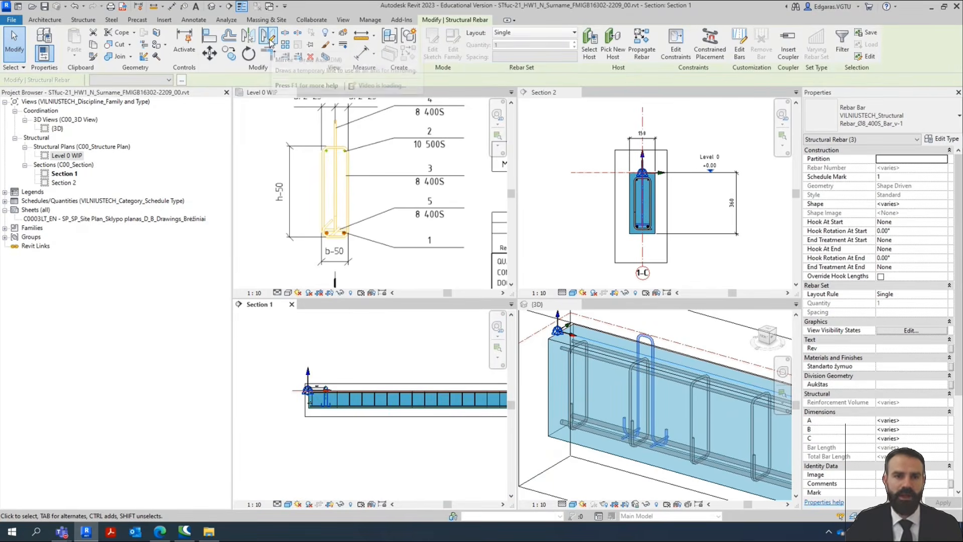
click(270, 41)
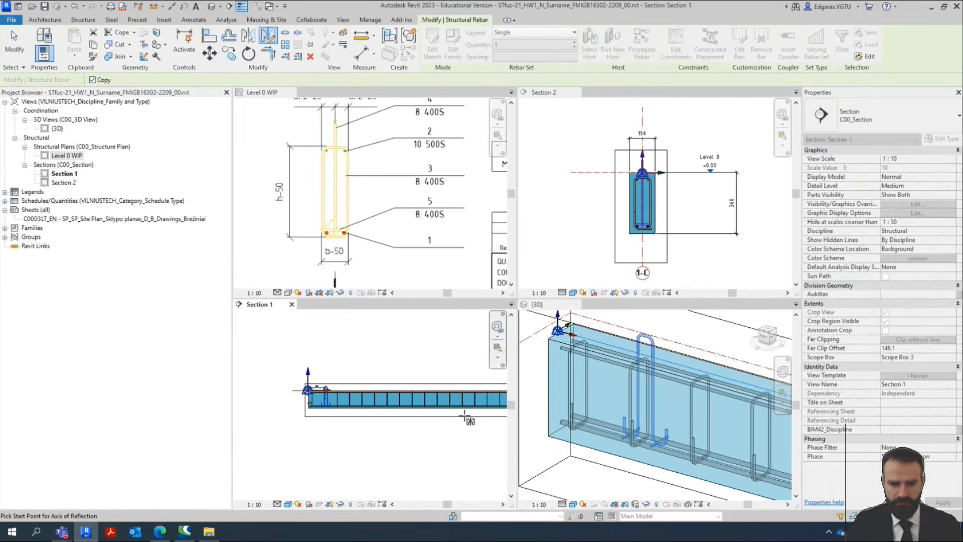
scroll(424, 403, up, 3)
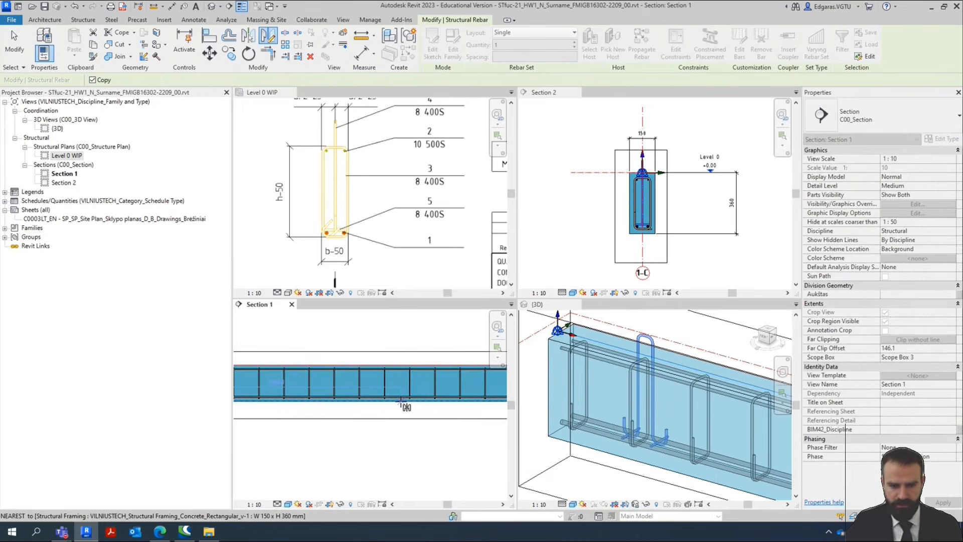
scroll(401, 400, down, 2)
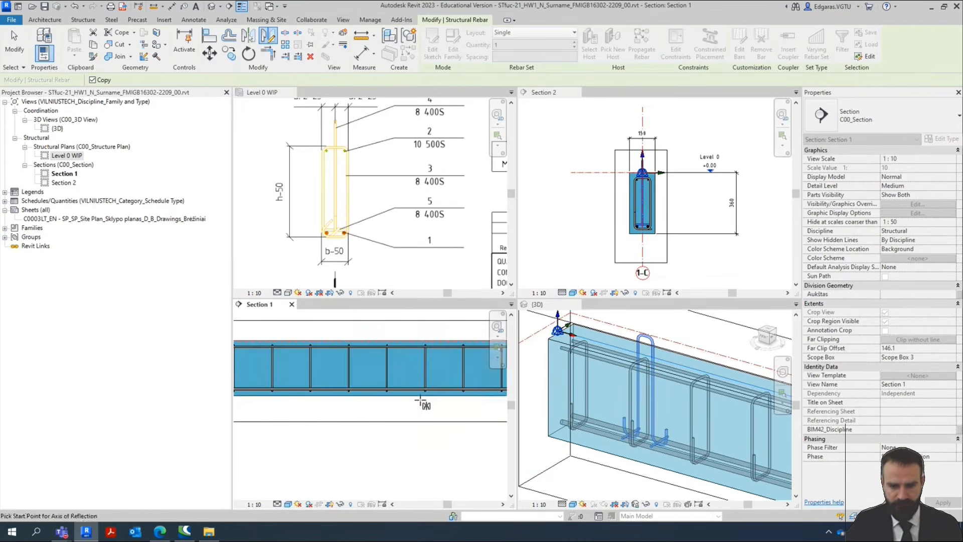
scroll(410, 401, up, 2)
click(406, 411)
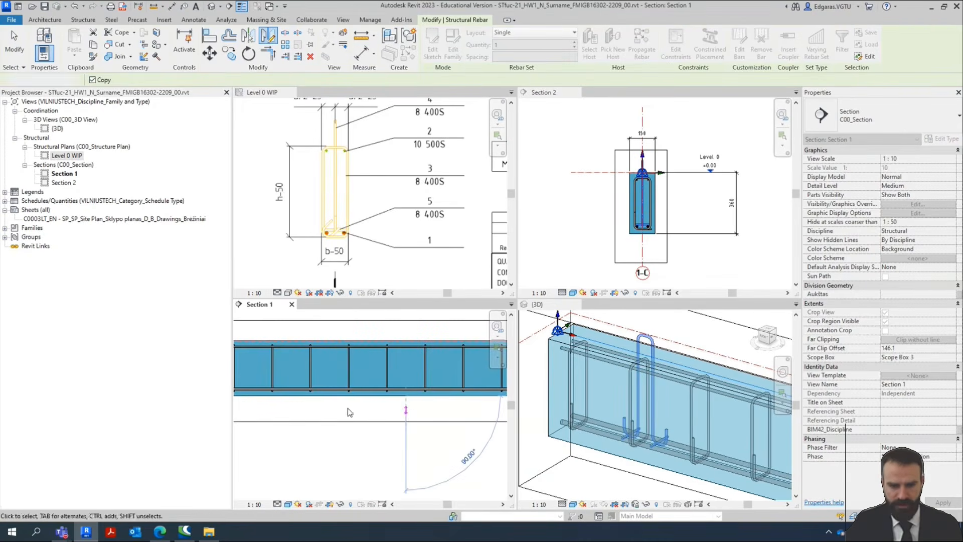
scroll(352, 411, down, 5)
scroll(490, 397, up, 5)
click(455, 415)
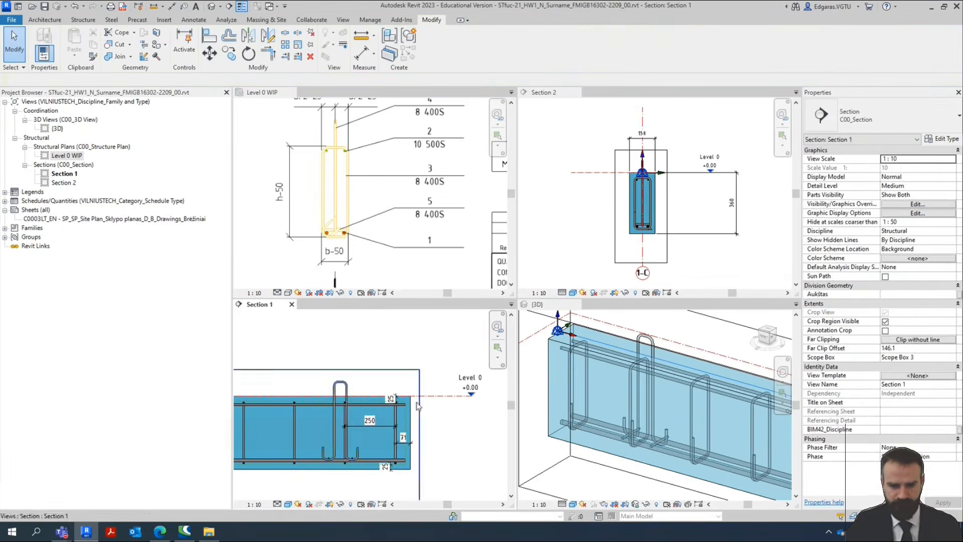
Examine the mirrored hook assembly at the beam's far end in Section 1 and the whole beam in the 3D view.
scroll(414, 390, down, 3)
click(700, 347)
scroll(539, 372, down, 4)
scroll(539, 377, down, 4)
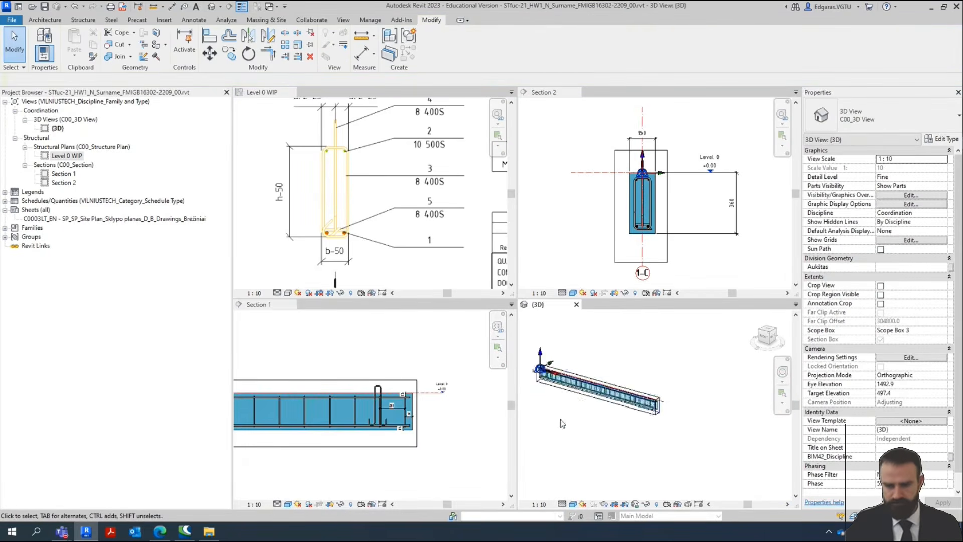
shift+middle_drag(564, 423, 635, 441)
scroll(628, 333, up, 2)
scroll(670, 345, down, 5)
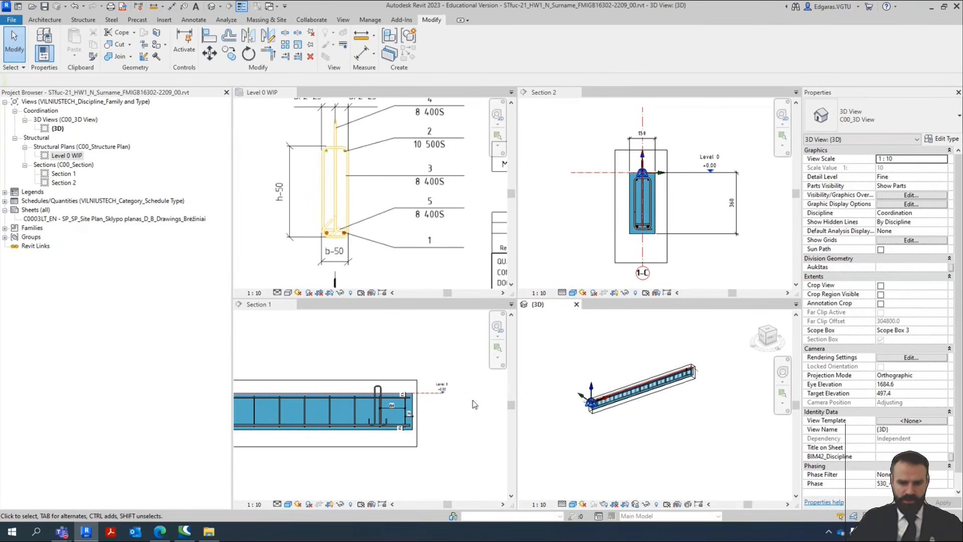
scroll(474, 407, down, 5)
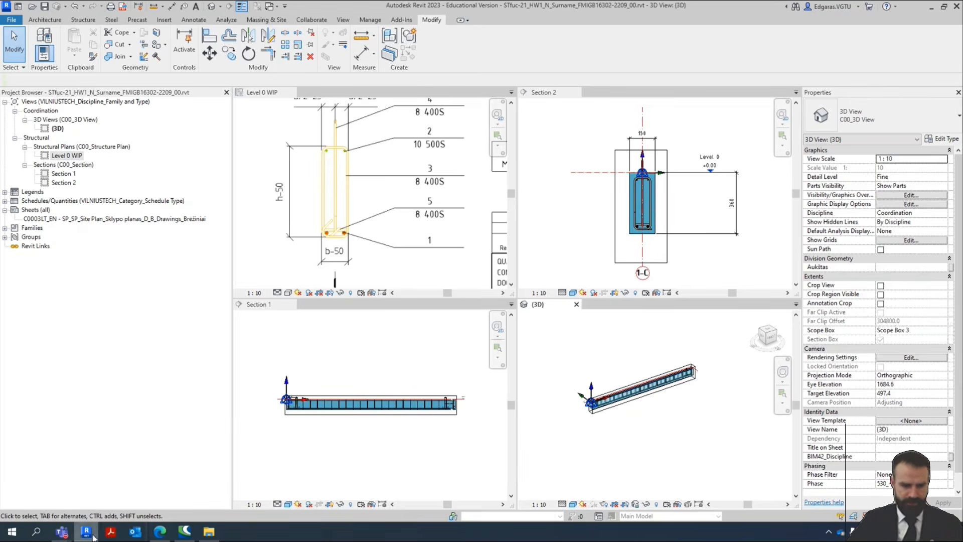
Open the sample homework drawing PDF from the HW1 folder inside 00 - WIP DARBUI.
click(161, 532)
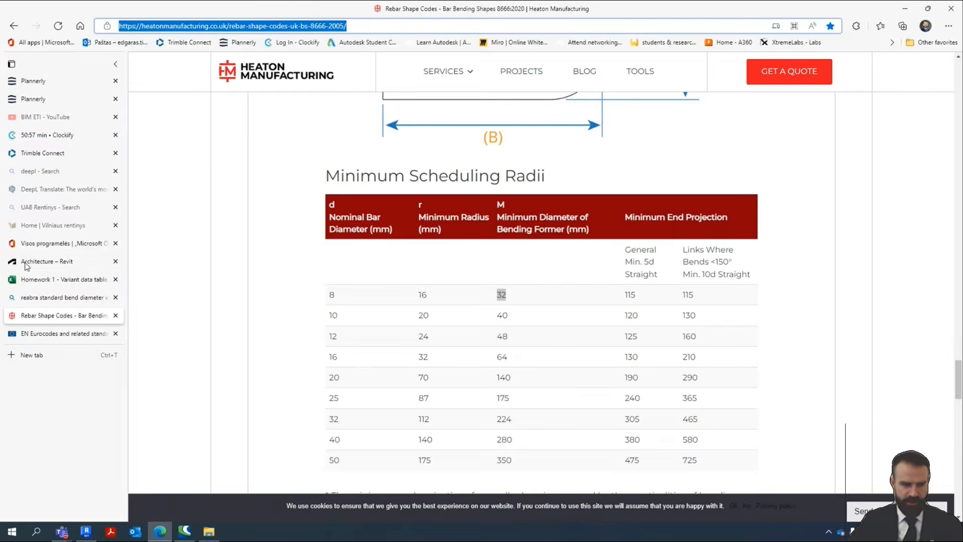
click(209, 531)
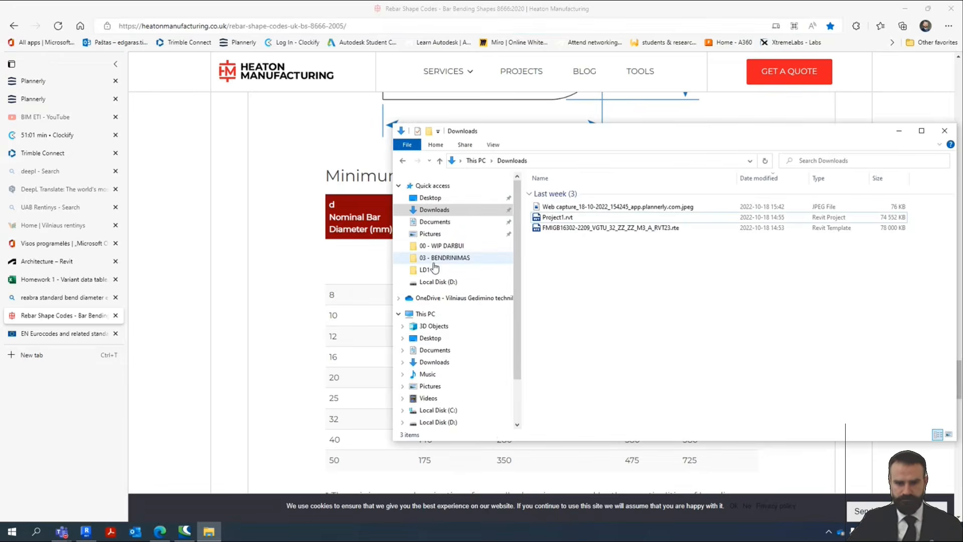
click(444, 246)
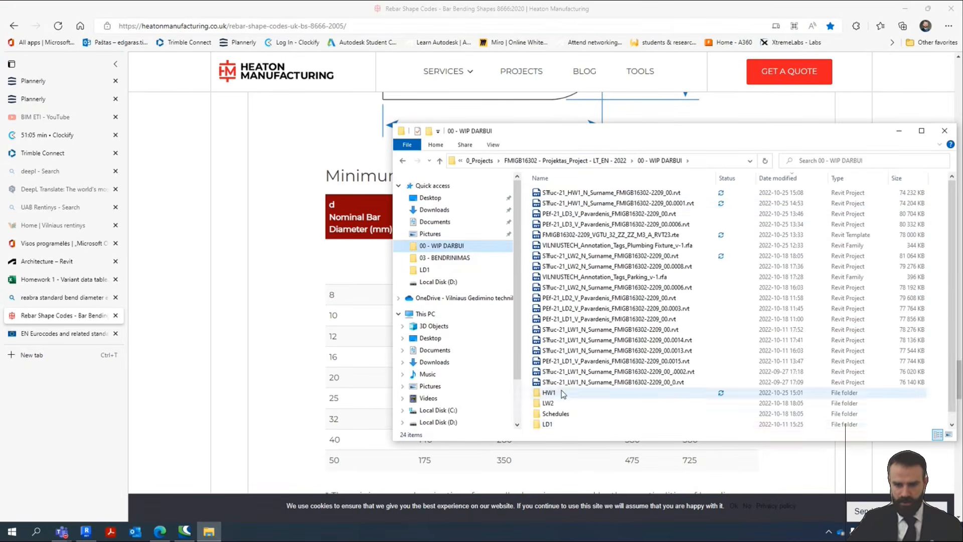
double_click(592, 393)
double_click(596, 193)
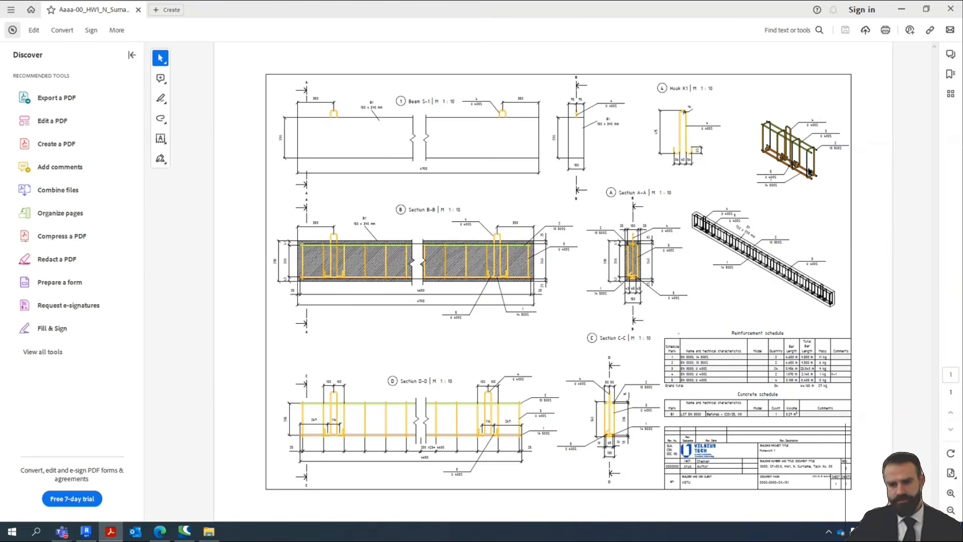
Examine the sample sheet's reinforcement 3D views, hook detail, section A-A and the reinforcement and concrete schedules.
ctrl+scroll(869, 155, up, 8)
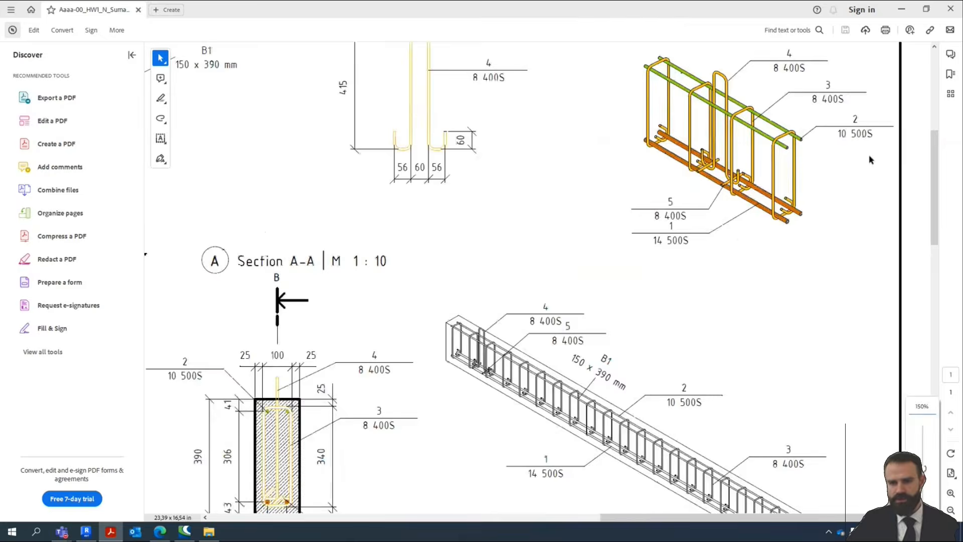
ctrl+scroll(576, 182, down, 3)
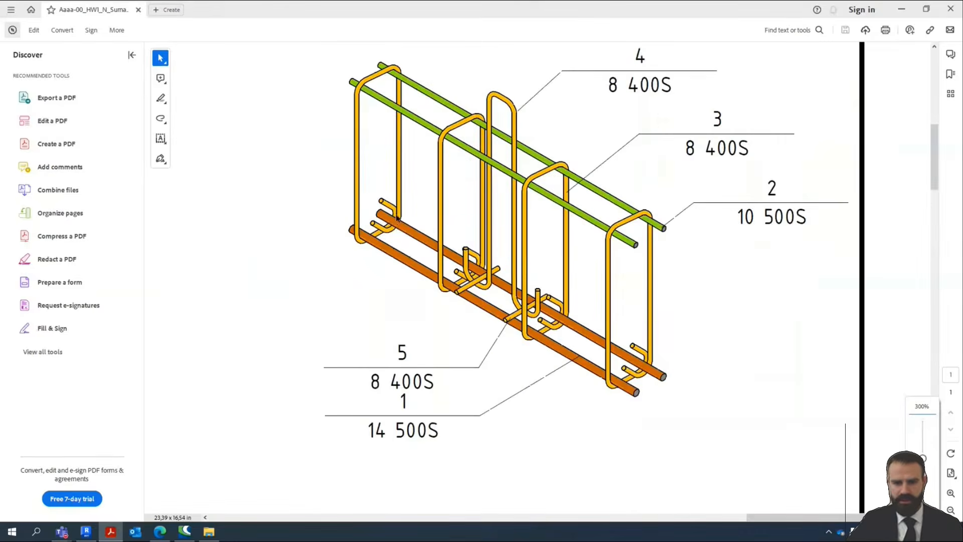
ctrl+scroll(398, 215, up, 1)
ctrl+scroll(646, 198, down, 5)
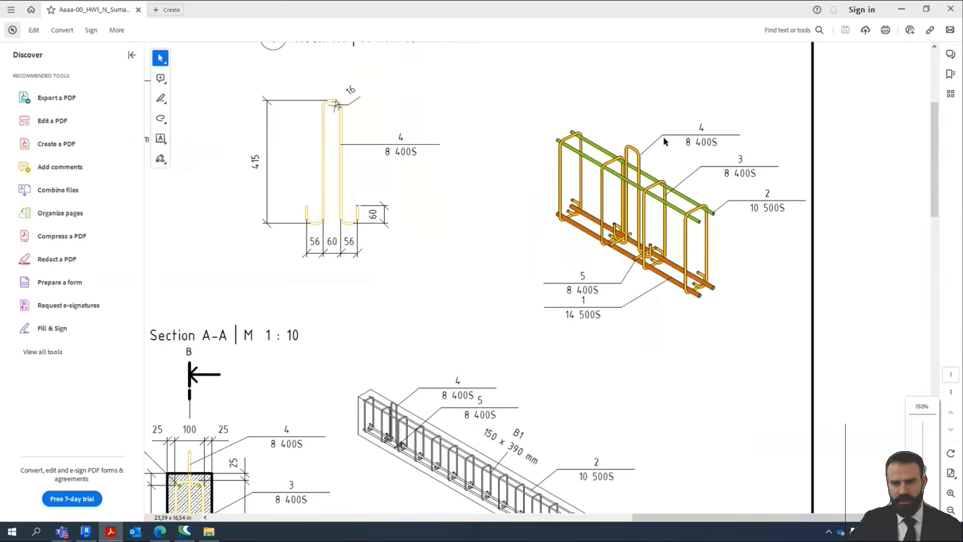
ctrl+scroll(753, 436, up, 5)
ctrl+scroll(603, 309, down, 6)
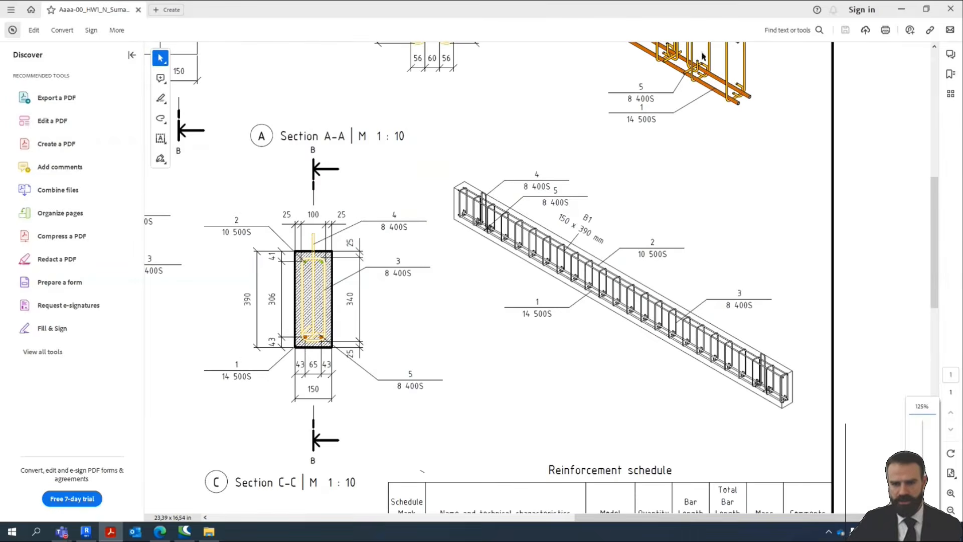
ctrl+scroll(817, 364, up, 4)
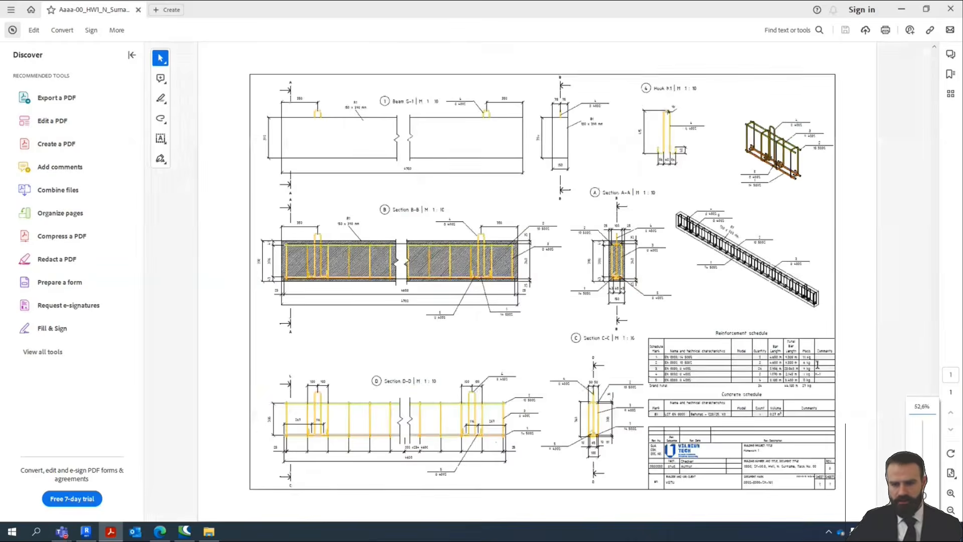
ctrl+scroll(816, 362, up, 2)
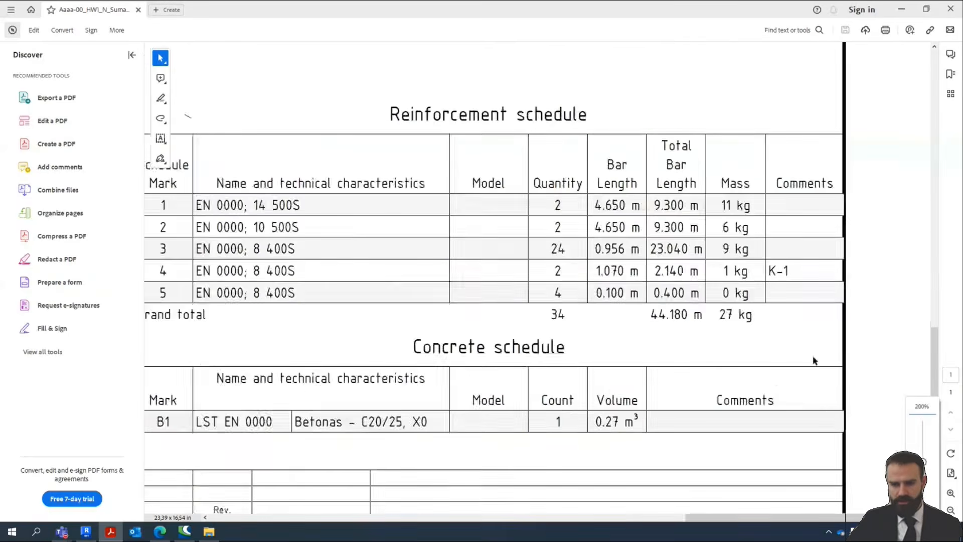
ctrl+scroll(812, 359, down, 1)
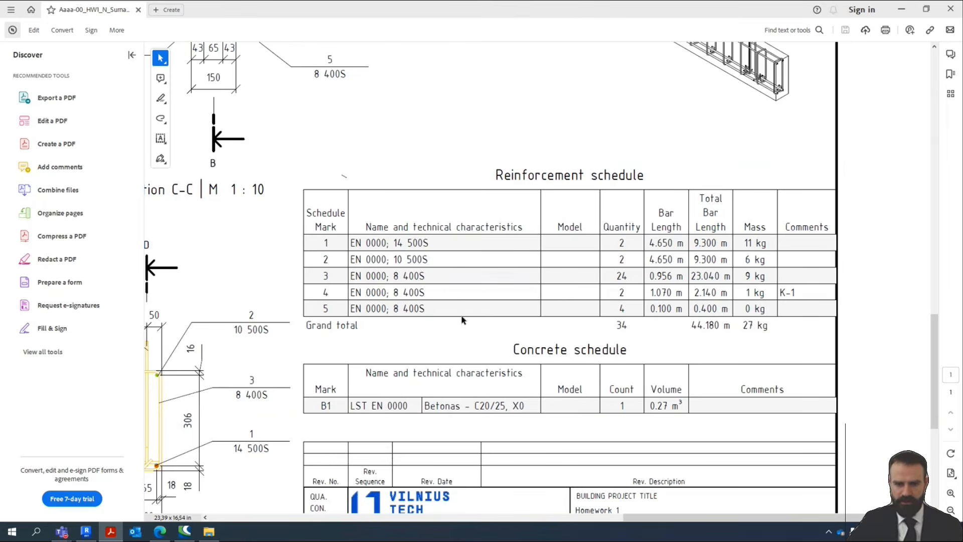
key(ctrl+0)
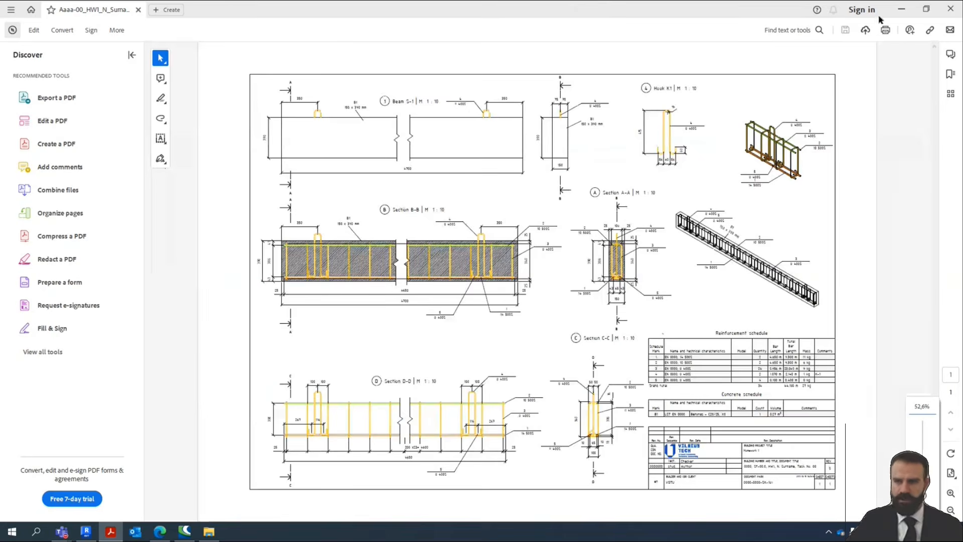
Return to Revit, open sheet C0003LT_EN and save the project.
click(900, 9)
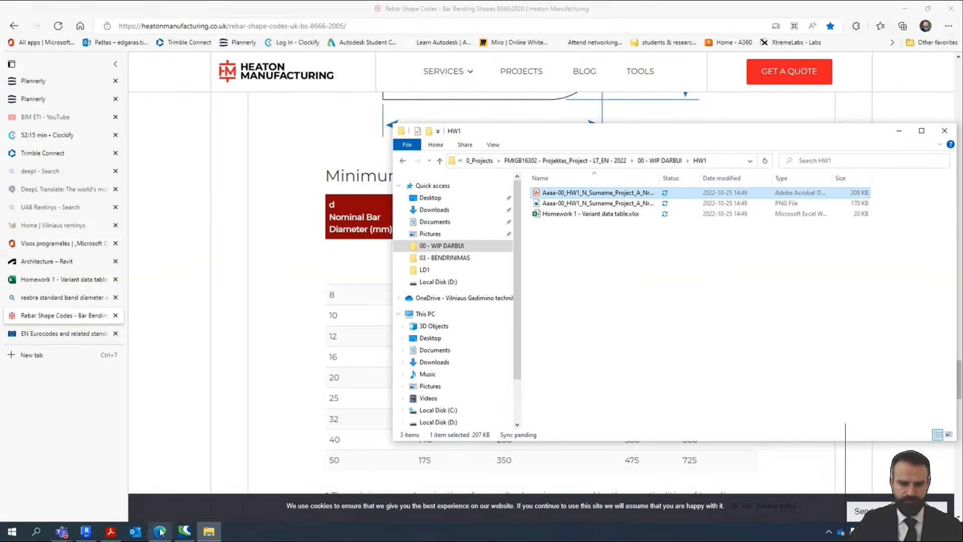
click(86, 531)
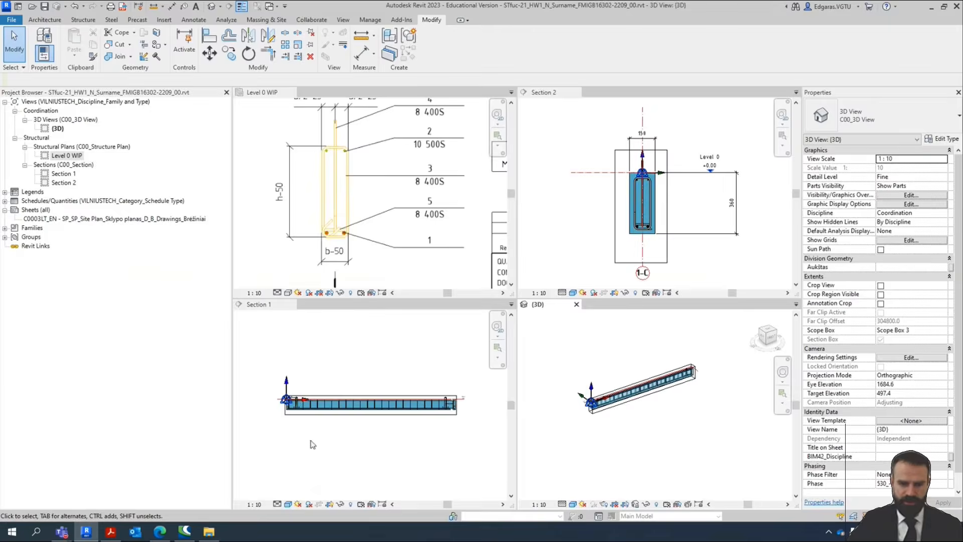
double_click(104, 219)
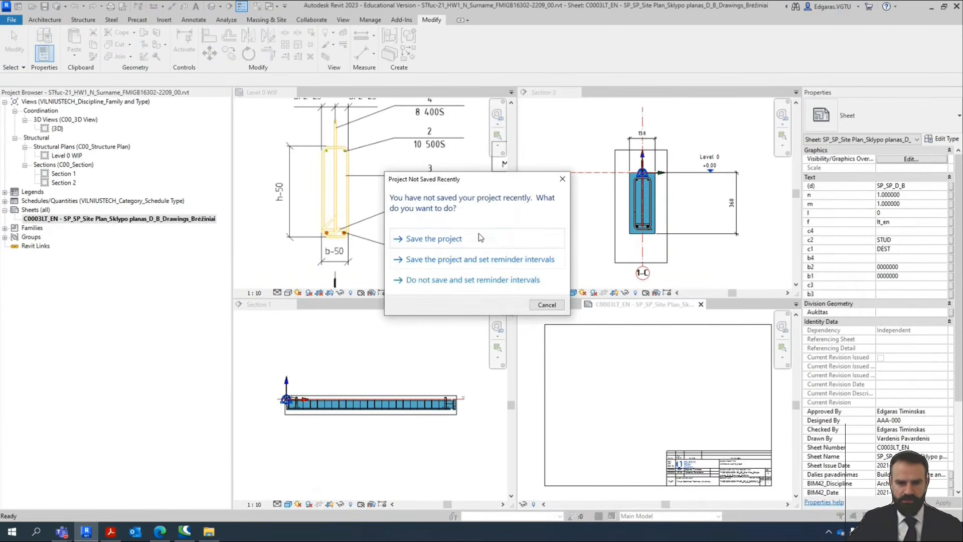
click(479, 236)
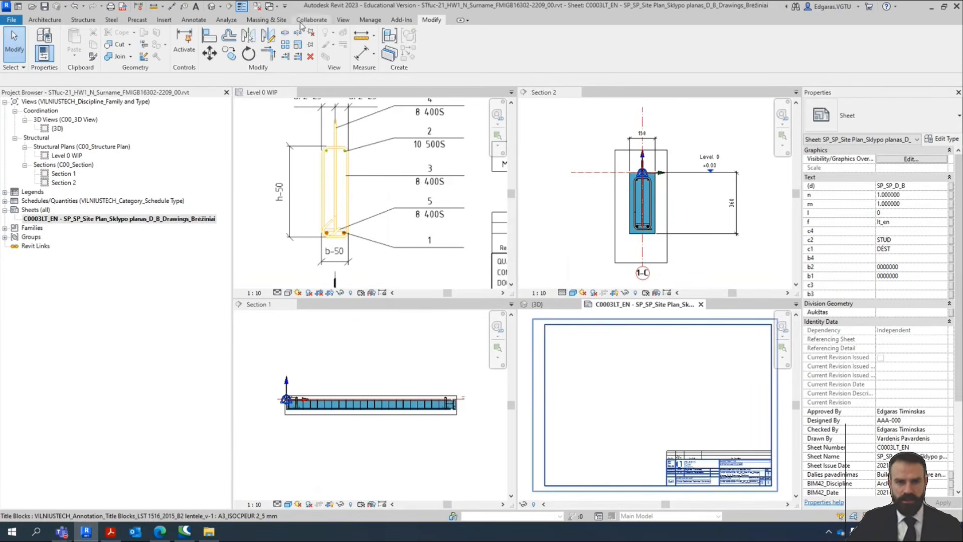
Arrange the open views as tabs and fit the C0003LT_EN sheet in the drawing area.
click(343, 20)
click(815, 50)
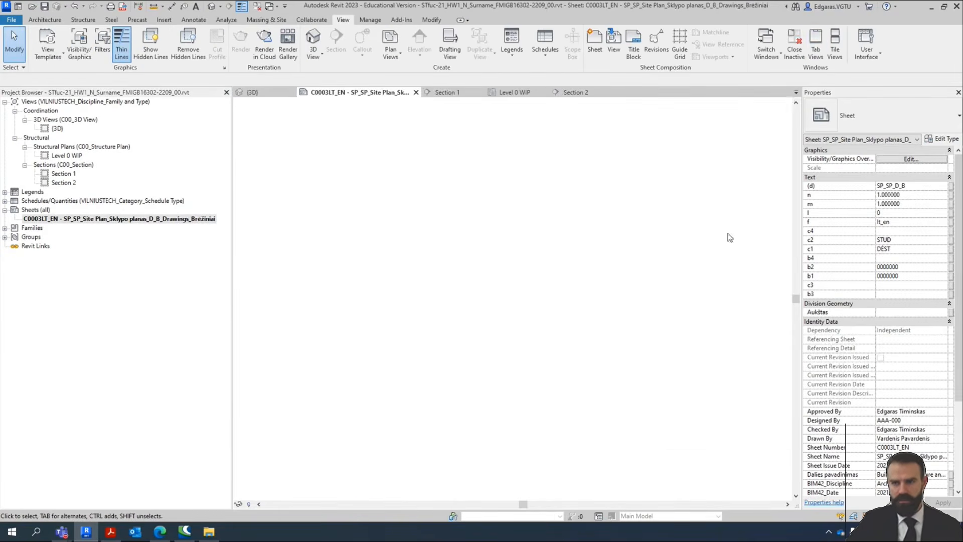
middle_drag(309, 208, 462, 321)
scroll(569, 326, up, 5)
middle_drag(436, 279, 454, 316)
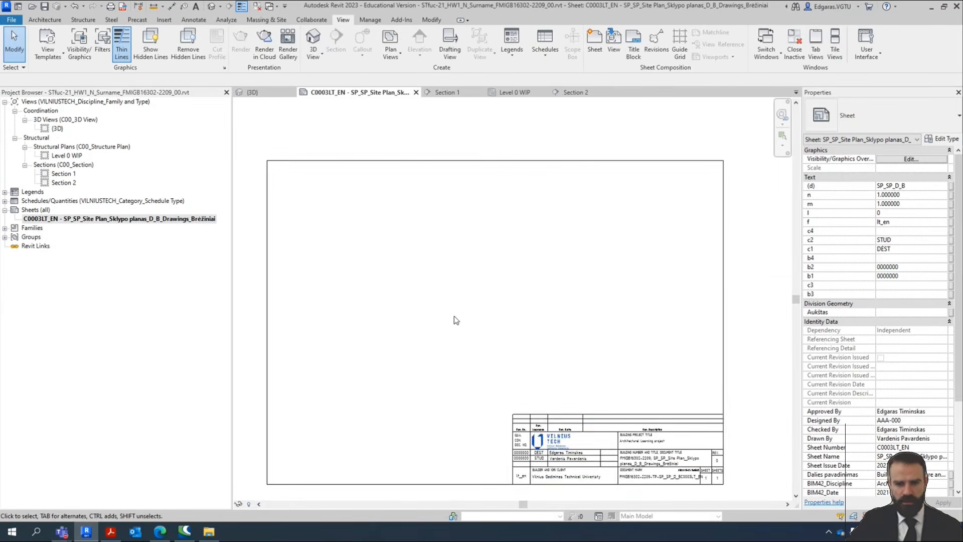
middle_drag(538, 333, 564, 345)
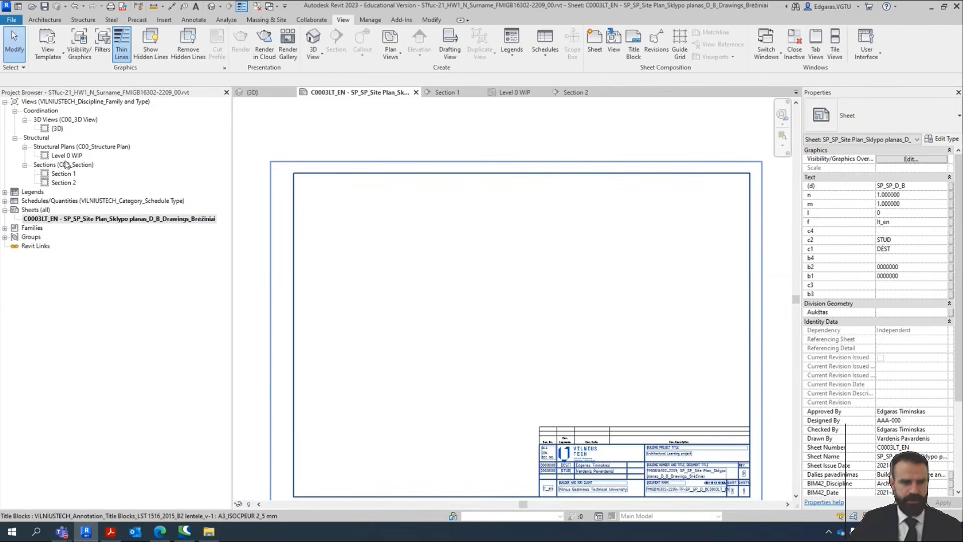
Rename the Section 1 view as Section 1 WIP.
click(64, 174)
click(64, 173)
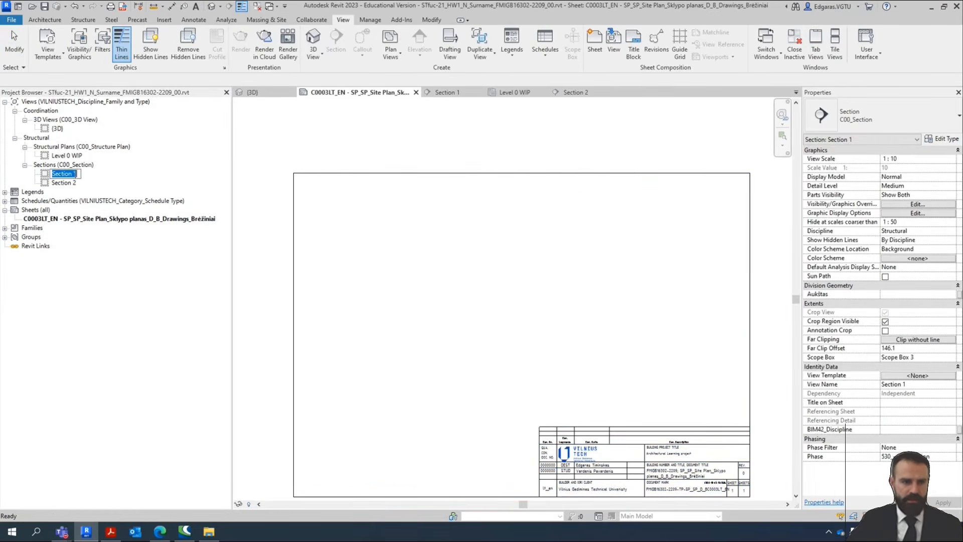
key(Escape)
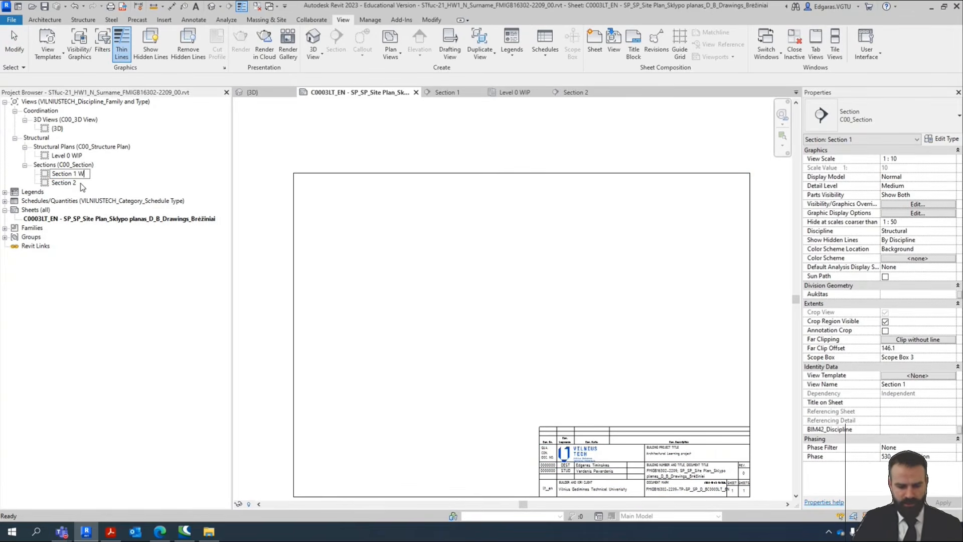
text(IP)
key(Return)
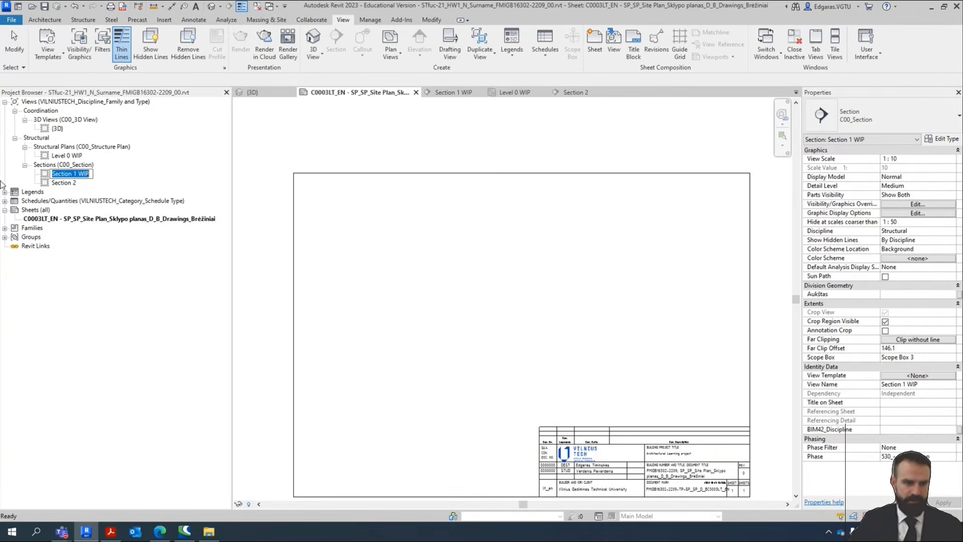
Rename the Section 2 view as Section 2 WIP.
click(56, 183)
click(75, 184)
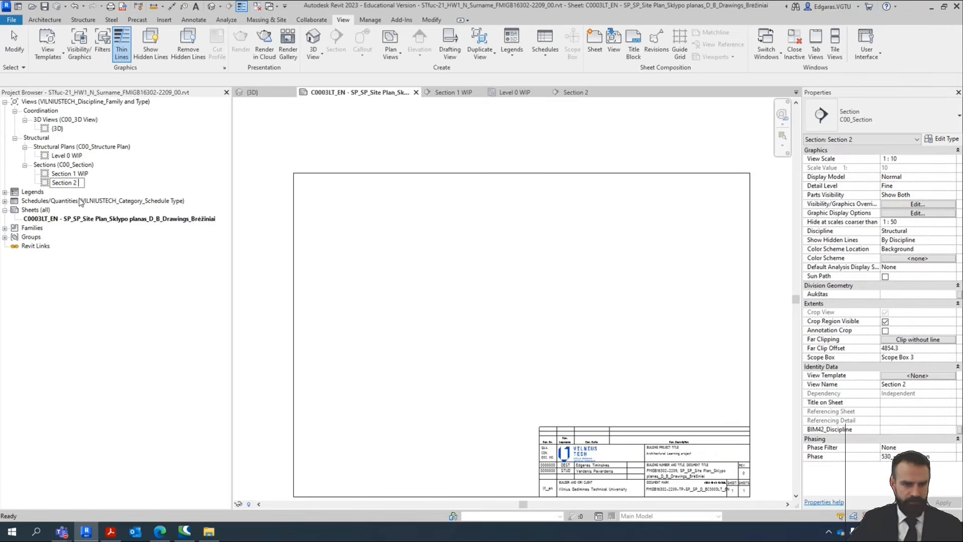
text(WIP)
key(Return)
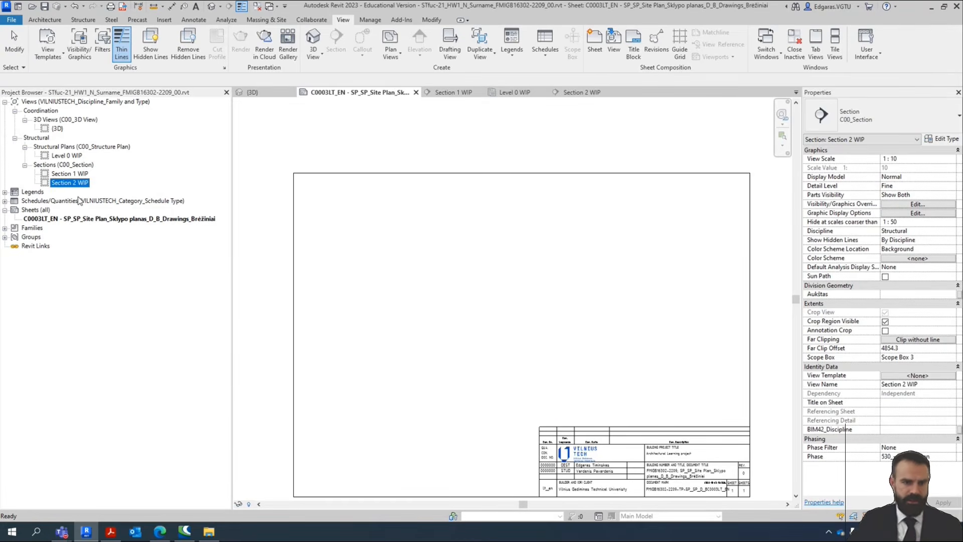
Duplicate the Level 0 WIP, Section 1 WIP and Section 2 WIP views without detailing.
click(67, 155)
right_click(71, 156)
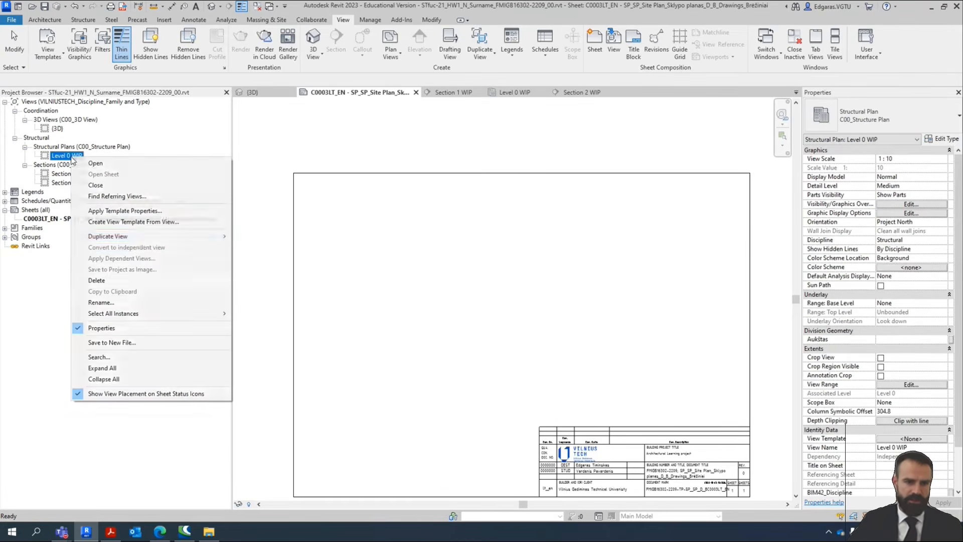
mouse_move(121, 237)
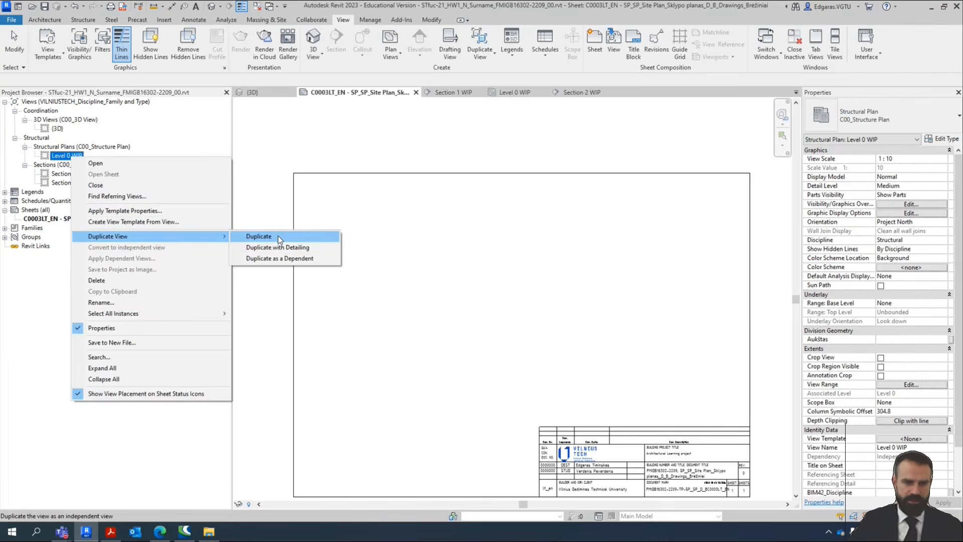
click(253, 236)
click(73, 183)
right_click(76, 184)
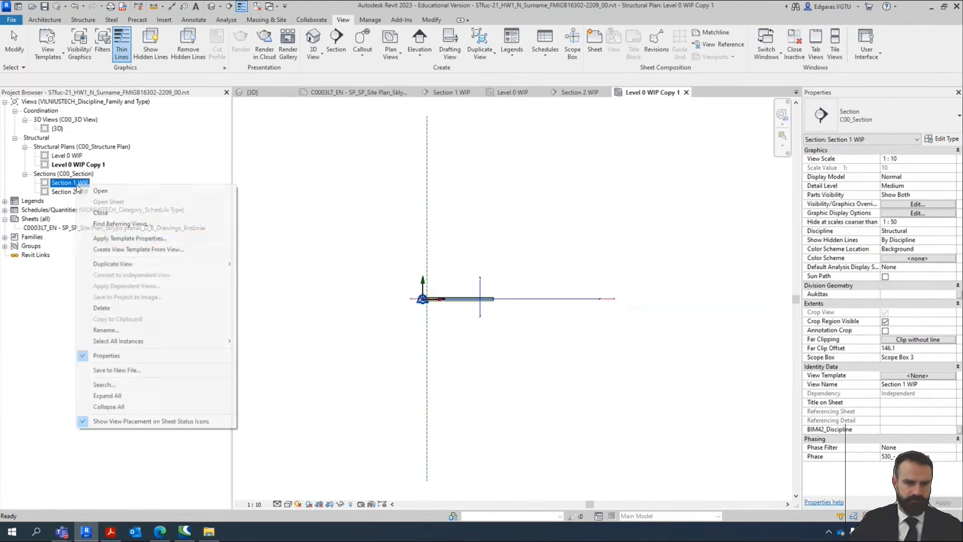
mouse_move(211, 264)
click(330, 264)
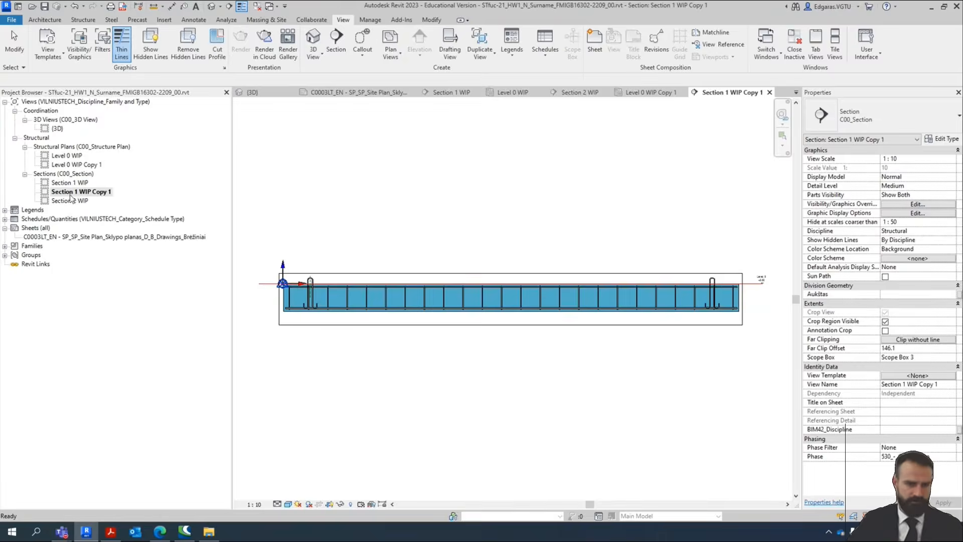
right_click(79, 202)
mouse_move(170, 280)
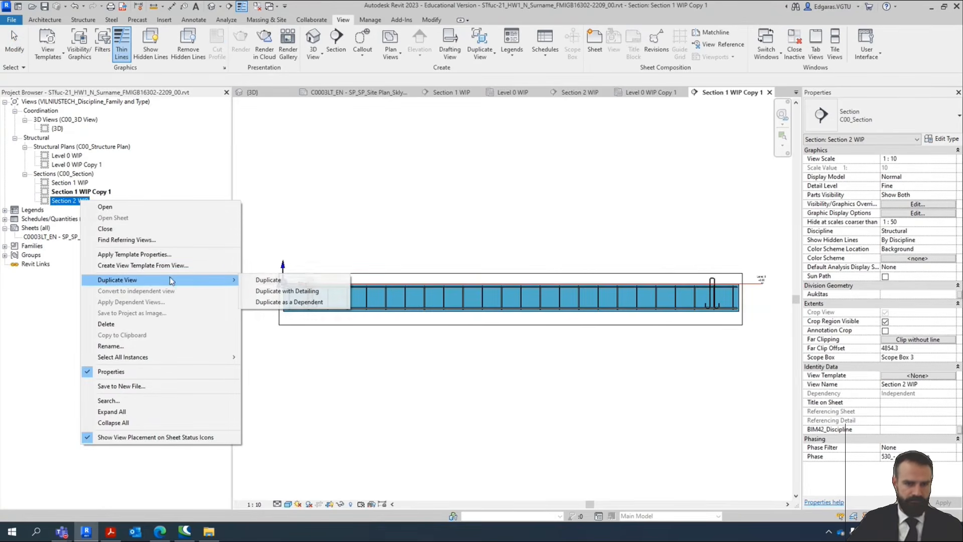
click(268, 280)
Rename the copies of the two WIP sections as Section 2 and Section 1.
click(80, 209)
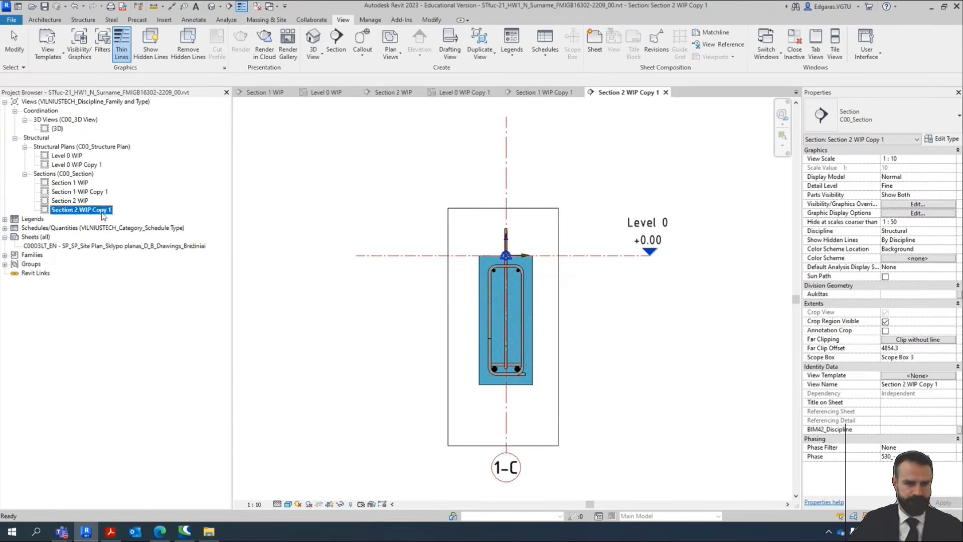
drag(79, 210, 123, 193)
key(BackSpace)
key(BackSpace)
key(Return)
click(87, 193)
click(87, 193)
key(BackSpace)
key(BackSpace)
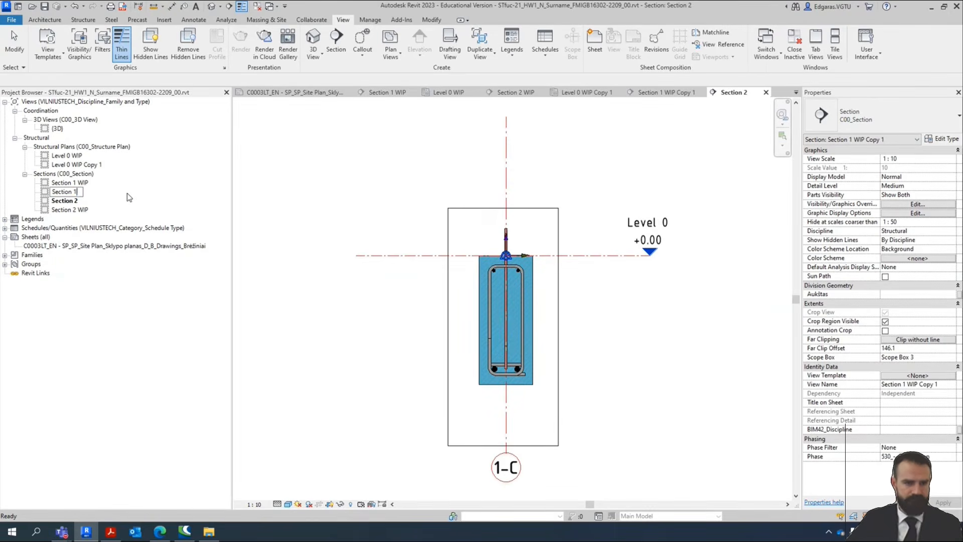
key(Return)
Rename the copied structural plan as Level 0.
click(83, 164)
click(83, 166)
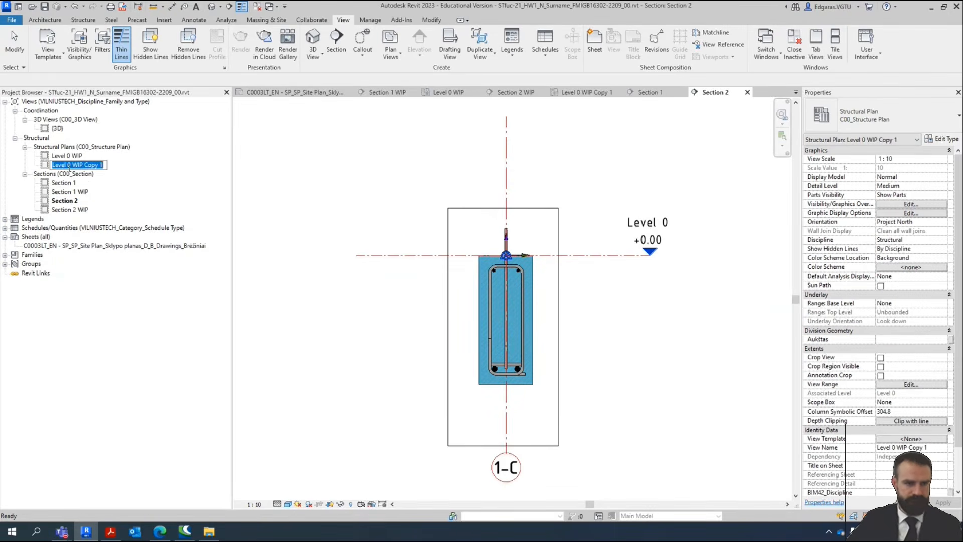
drag(71, 166, 103, 165)
key(BackSpace)
key(BackSpace)
key(Return)
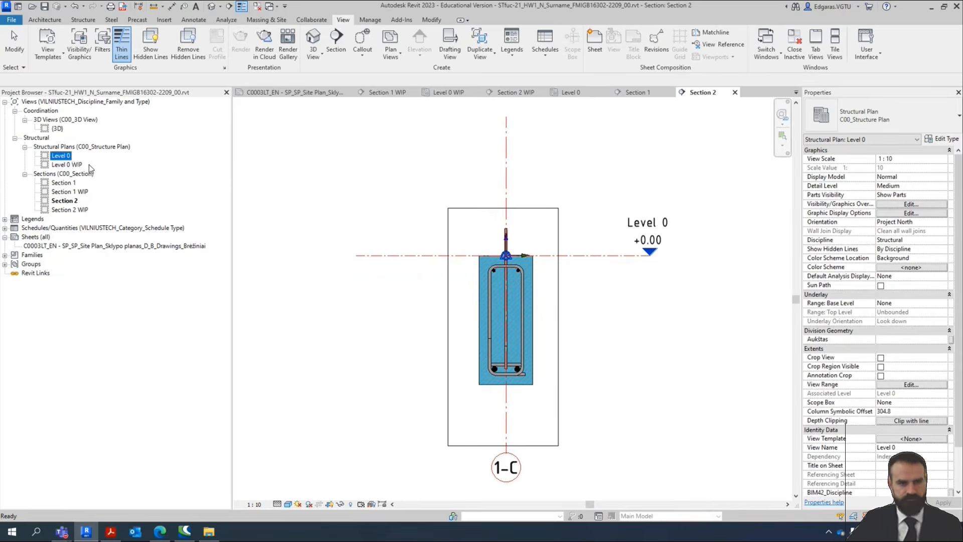
click(372, 352)
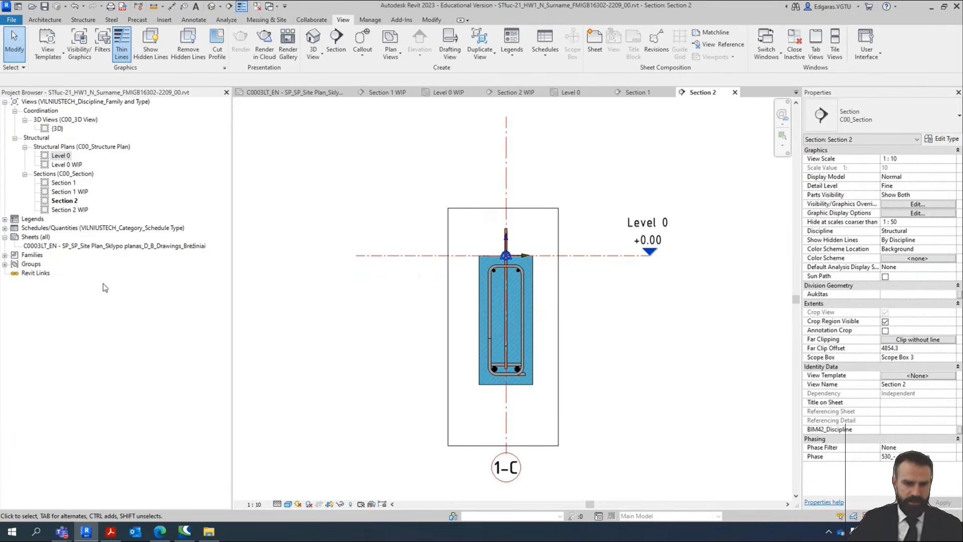
Check the beam views in the sample PDF in Acrobat, then rename Revit's Level 0 plan as Beam front without renaming the corresponding level.
click(111, 532)
ctrl+scroll(405, 89, up, 2)
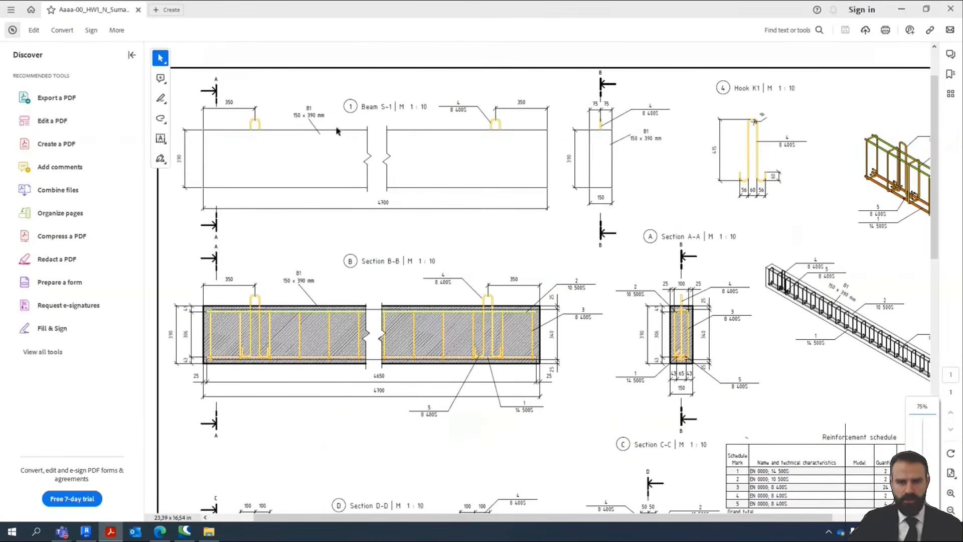
click(902, 10)
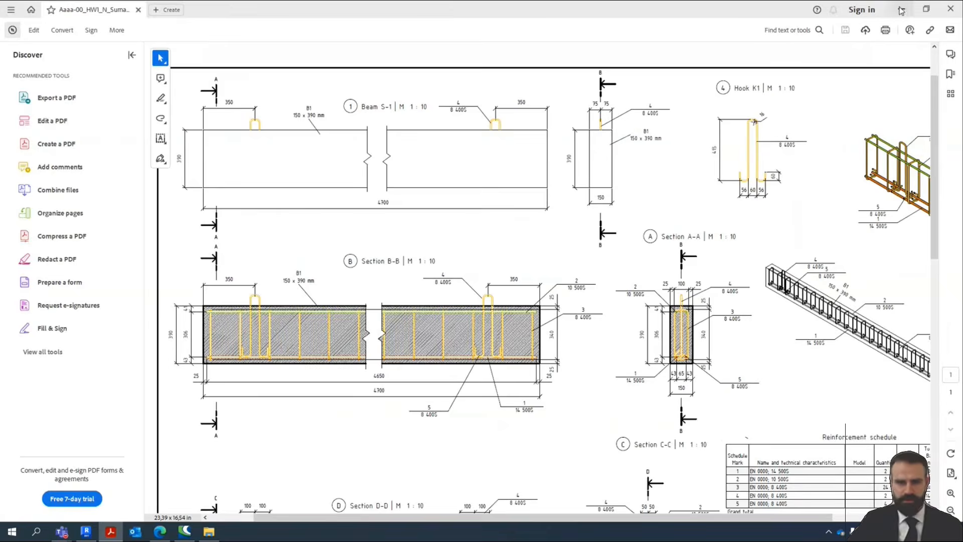
click(66, 156)
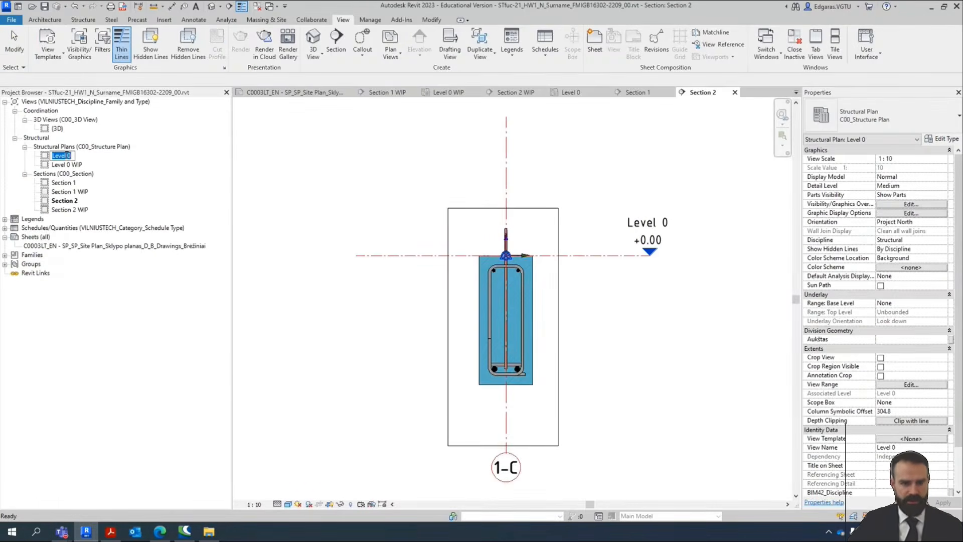
text(Beam front)
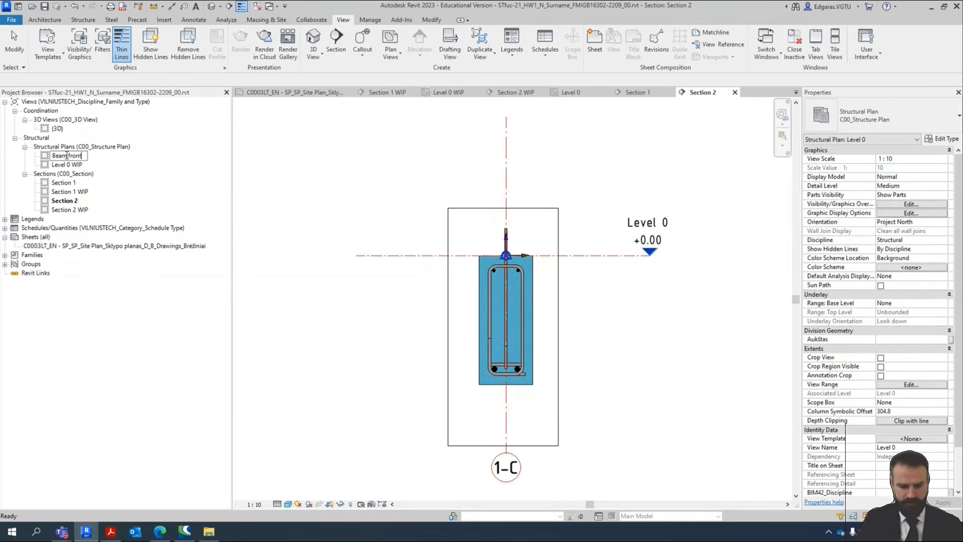
key(Return)
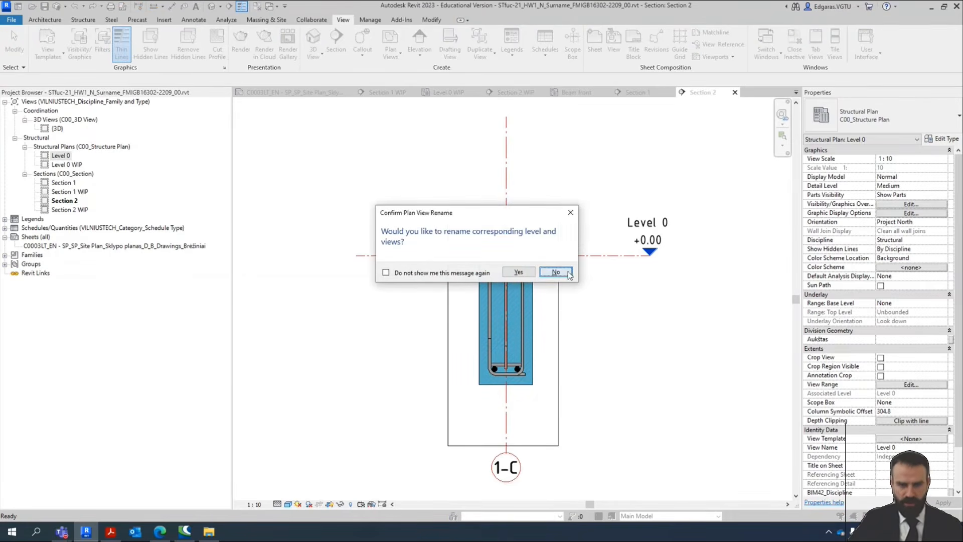
click(568, 274)
right_click(63, 156)
mouse_move(210, 234)
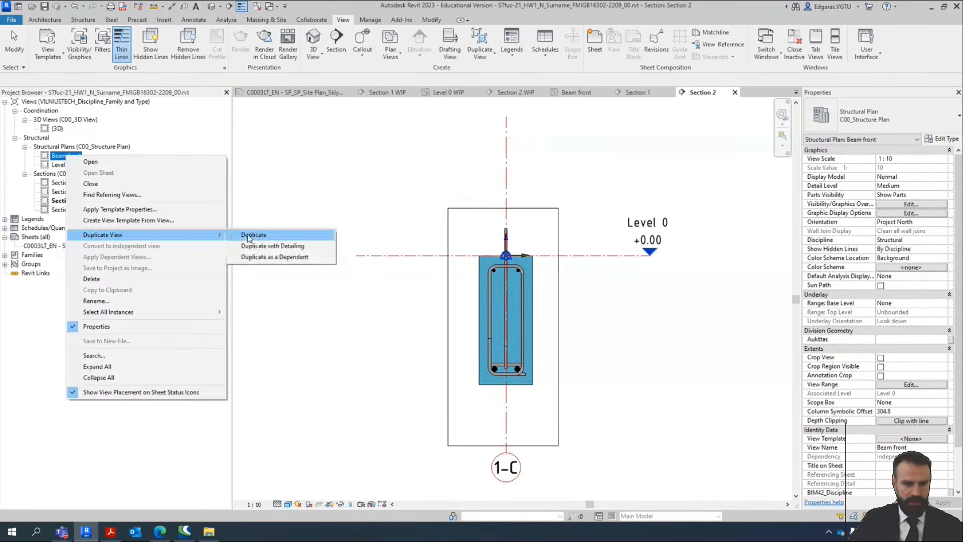
click(248, 236)
key(F2)
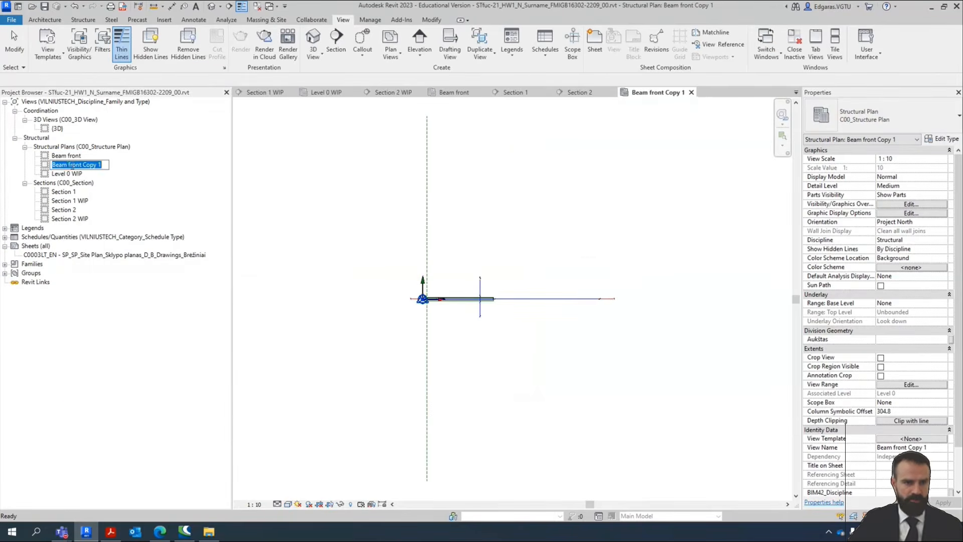
click(71, 183)
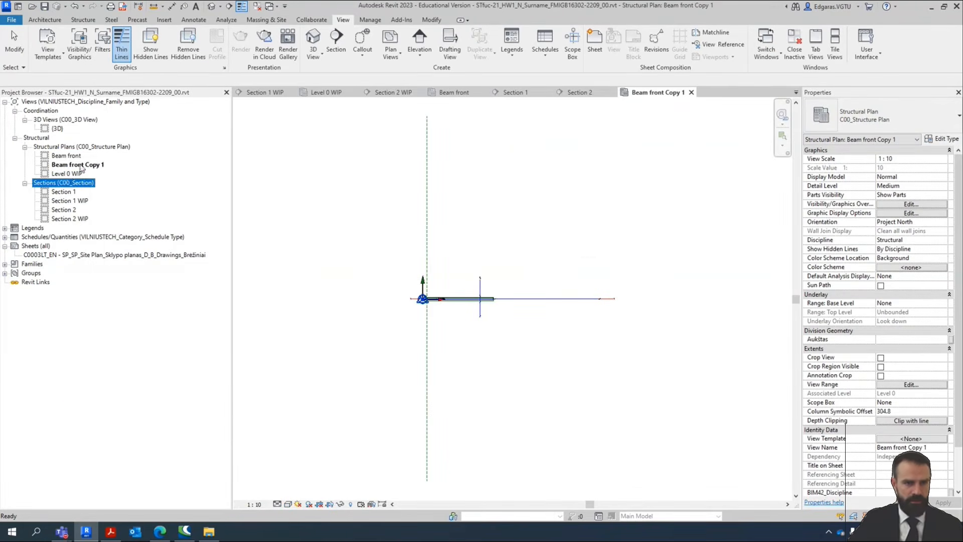
click(76, 165)
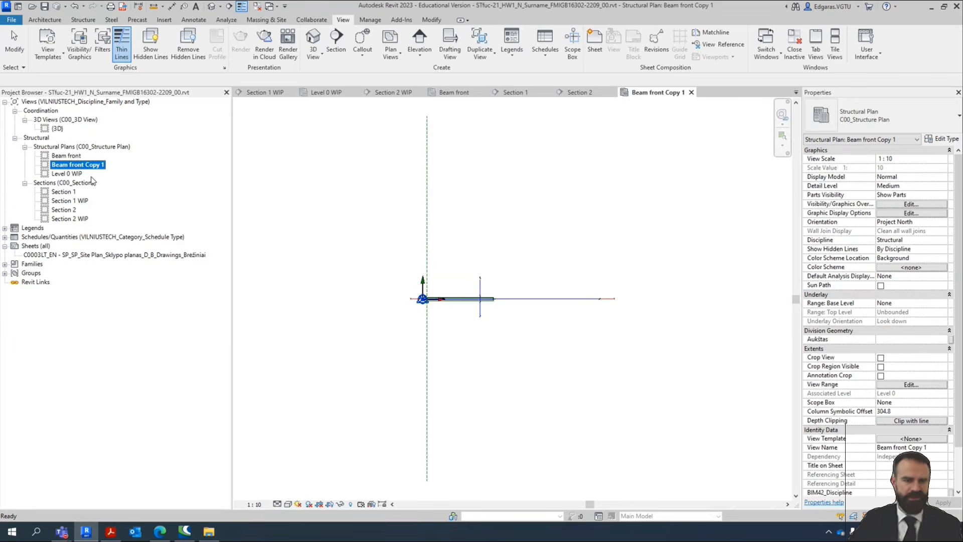
key(Delete)
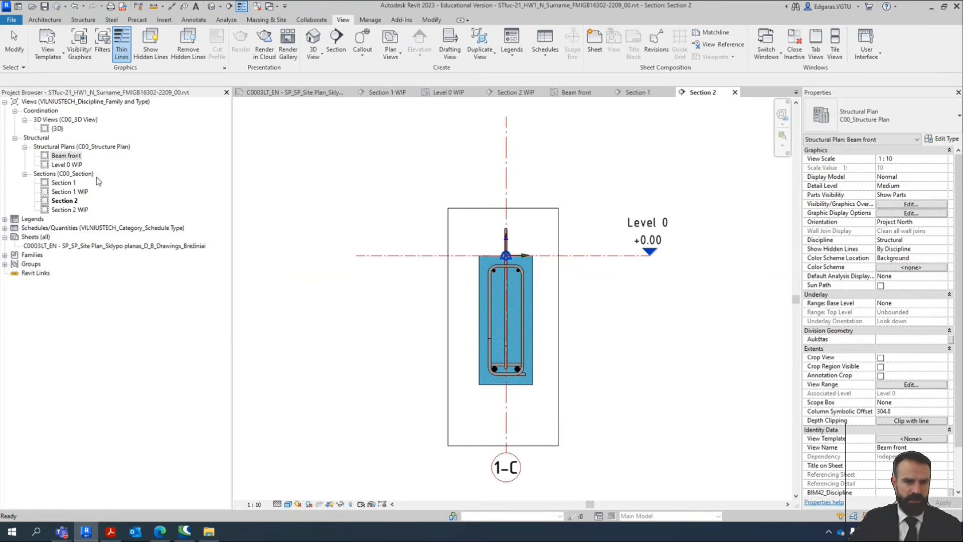
Open the Beam front structural plan and rename it as Beam top.
click(72, 201)
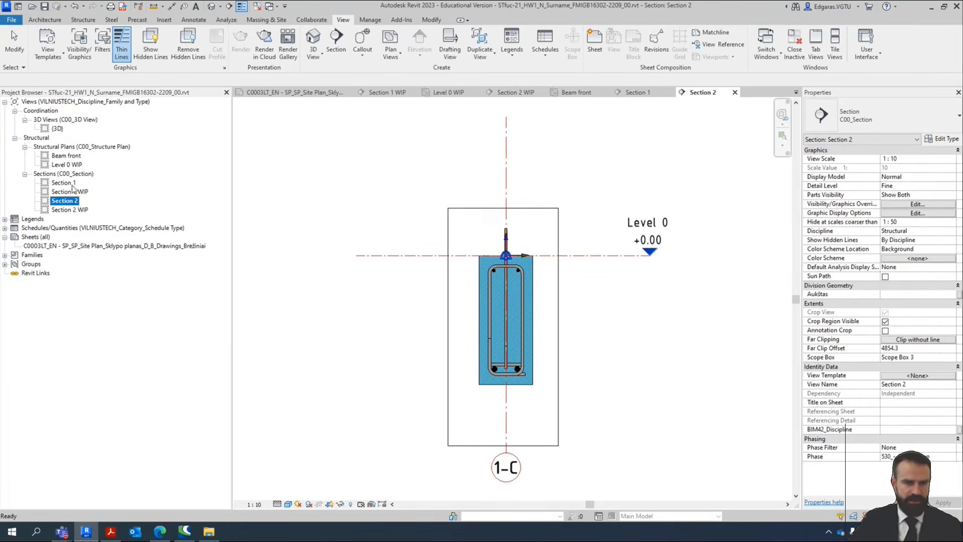
click(73, 184)
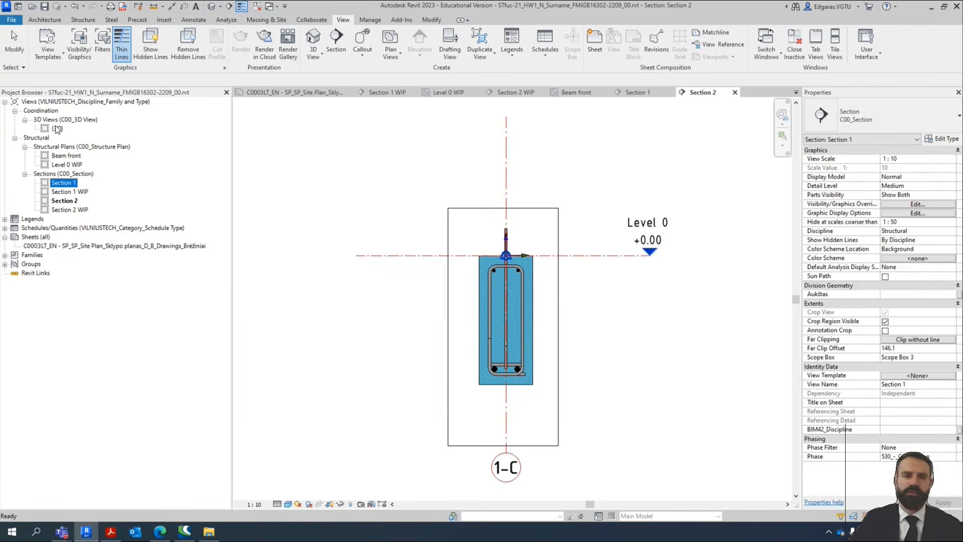
double_click(71, 156)
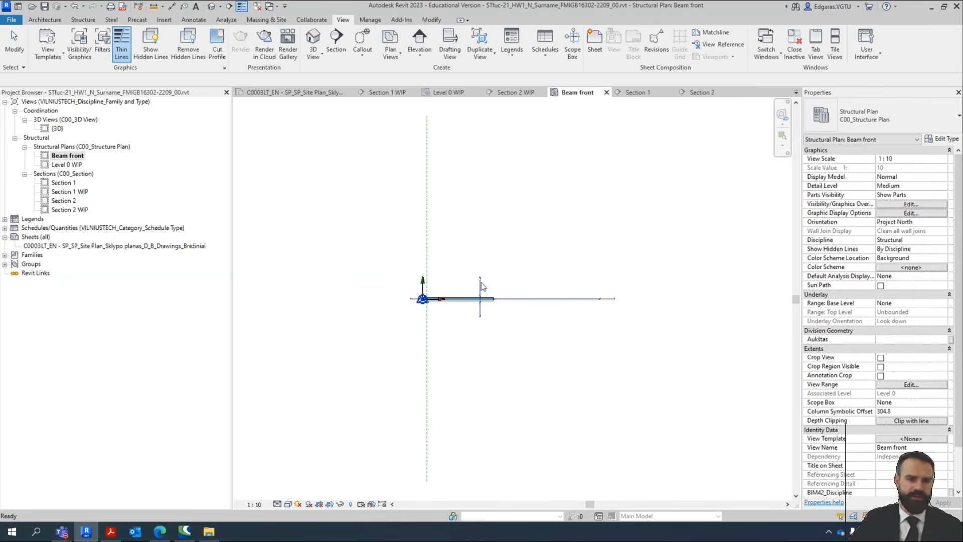
scroll(445, 282, up, 5)
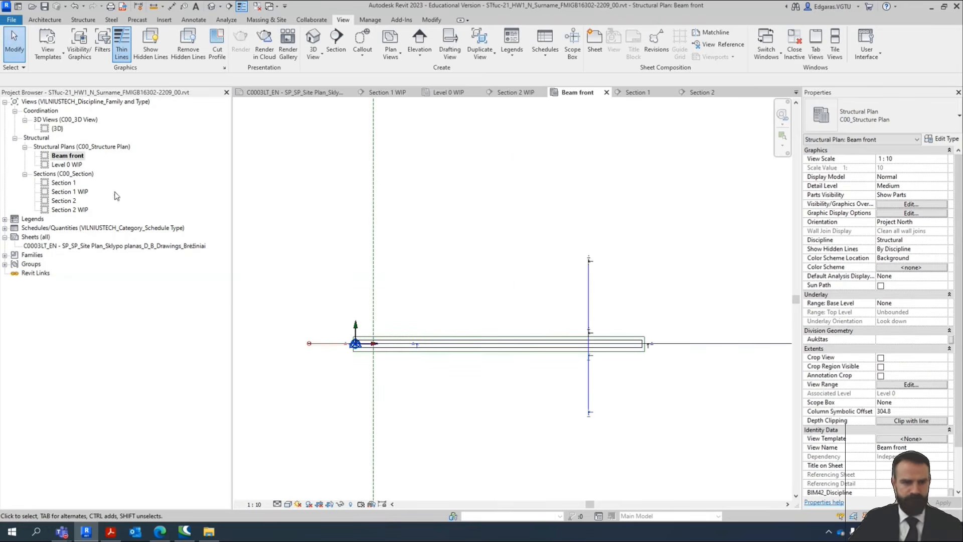
click(75, 156)
double_click(76, 156)
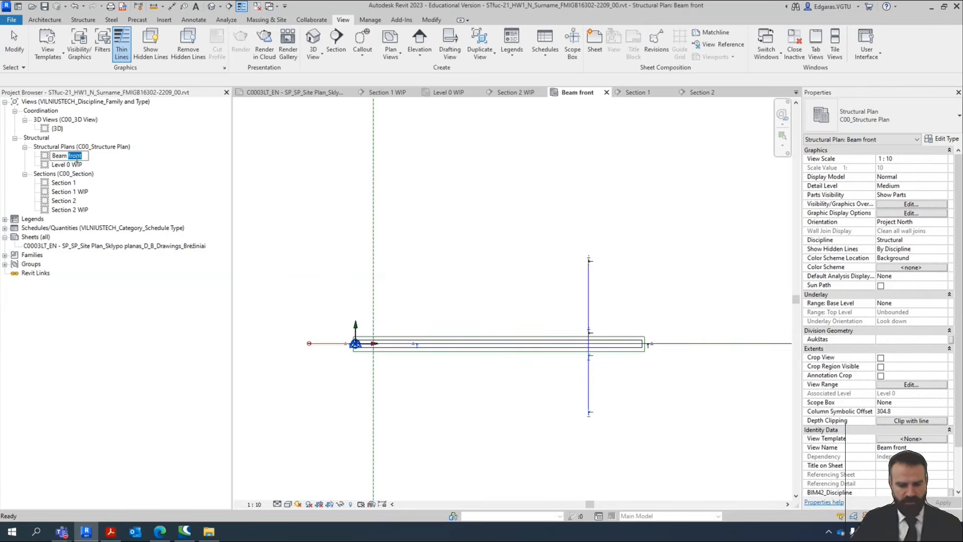
text(TOP)
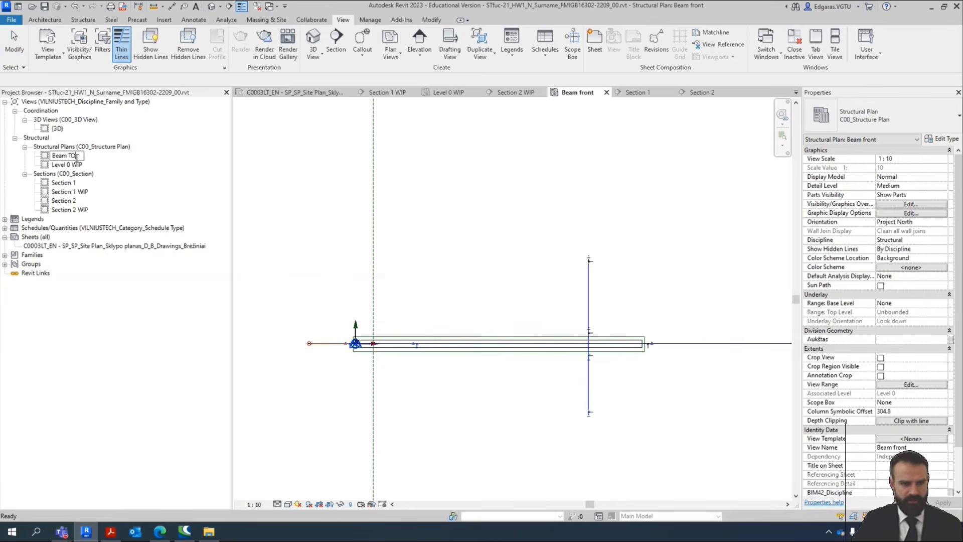
key(BackSpace)
key(BackSpace)
key(BackSpace)
text(top)
key(Return)
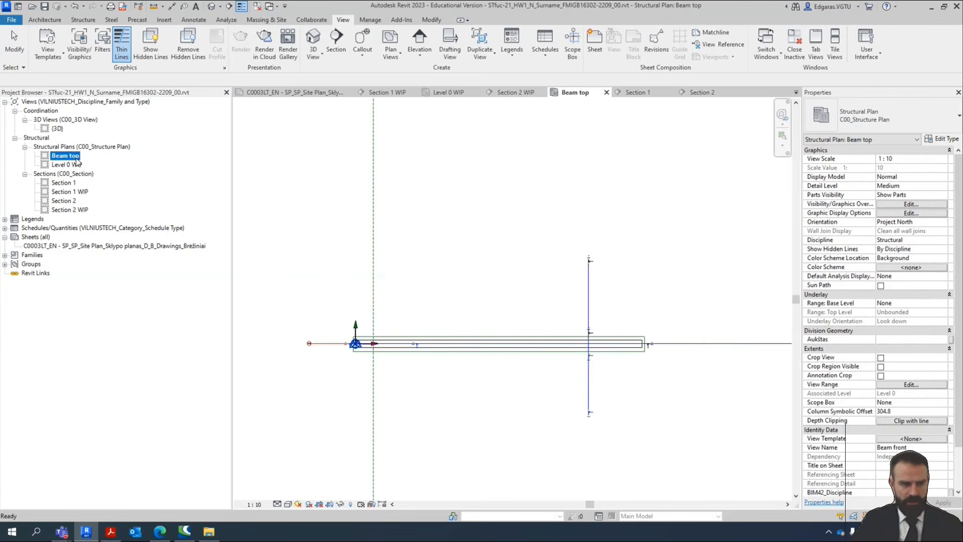
Place an elevation marker just below the beam's lower edge in the Beam top plan.
scroll(467, 358, up, 3)
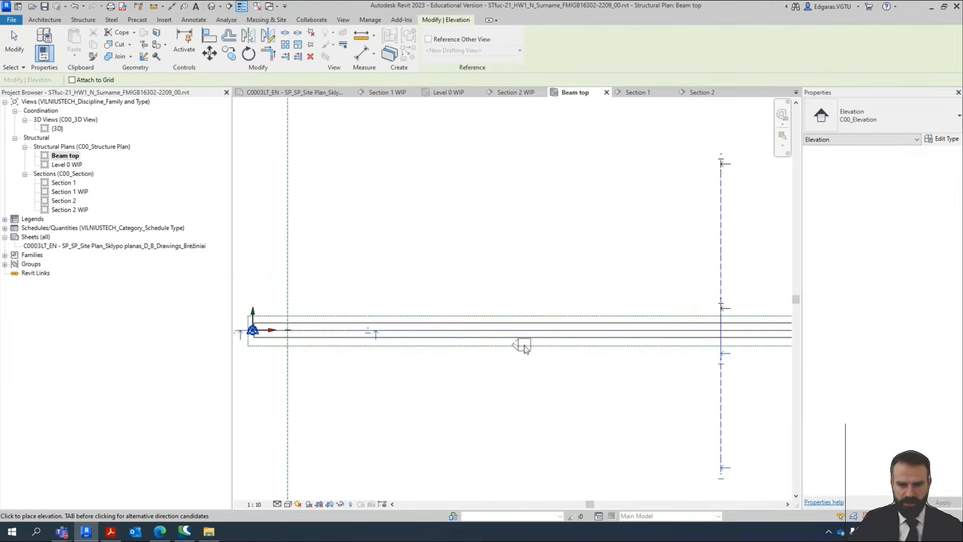
scroll(526, 342, up, 3)
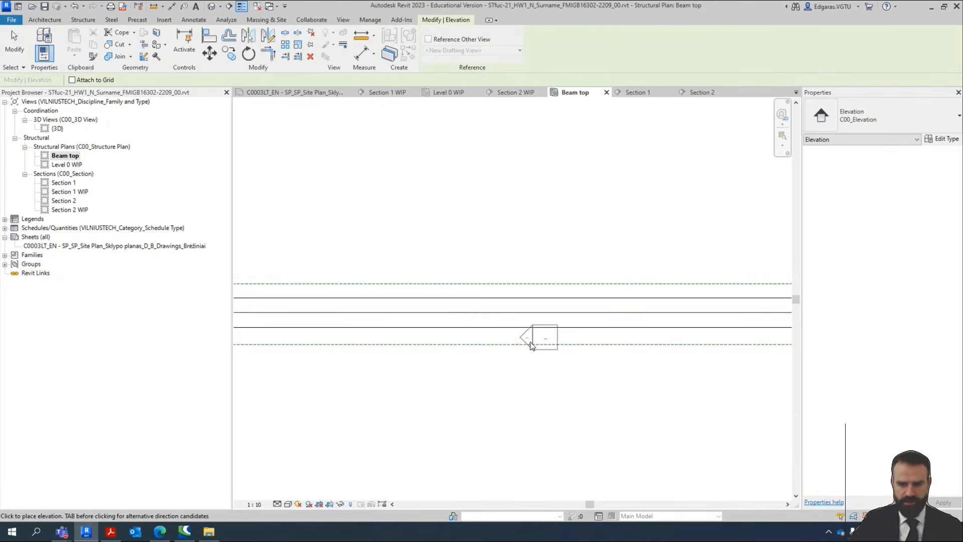
click(535, 357)
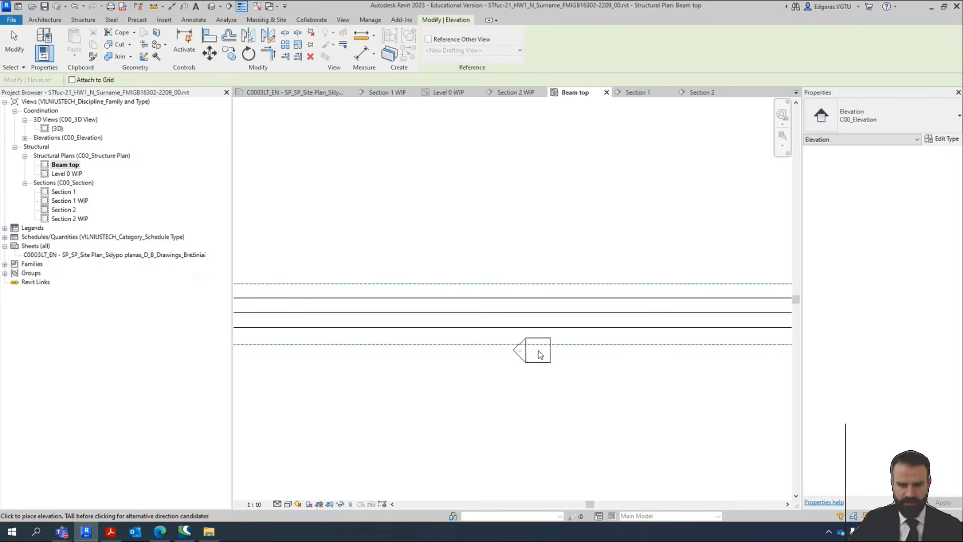
key(Escape)
Turn on the marker's elevation facing the beam, delete the Elevation 1 - a view, and select the remaining elevation arrow.
click(538, 351)
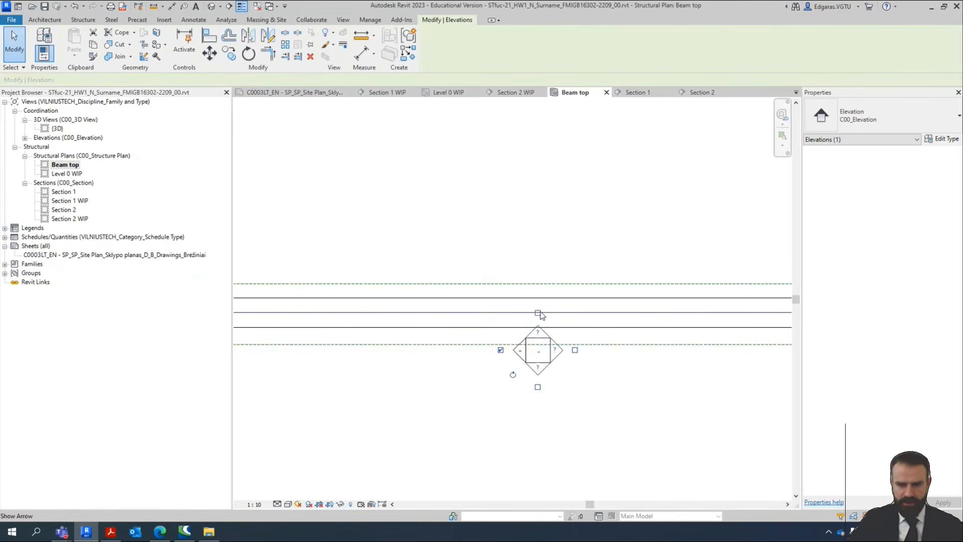
click(500, 349)
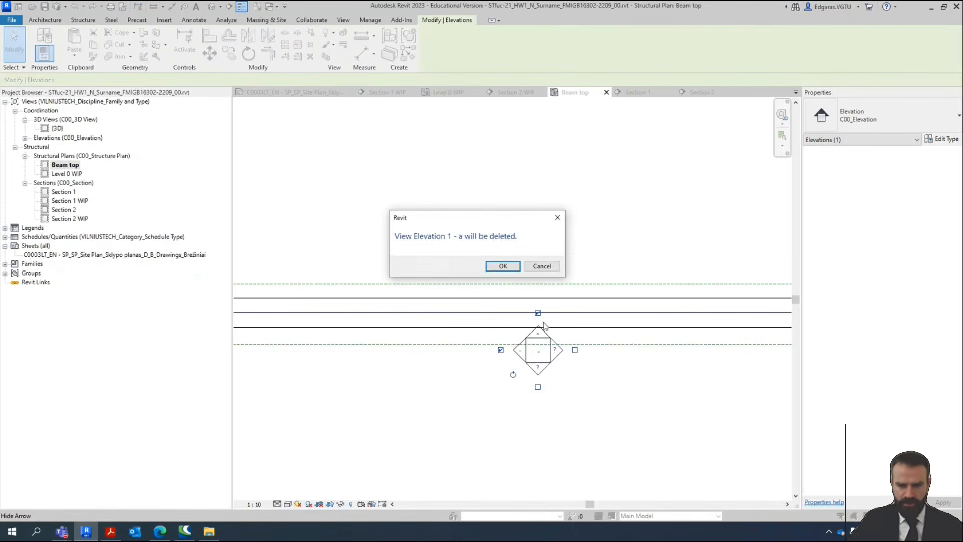
click(500, 267)
click(548, 333)
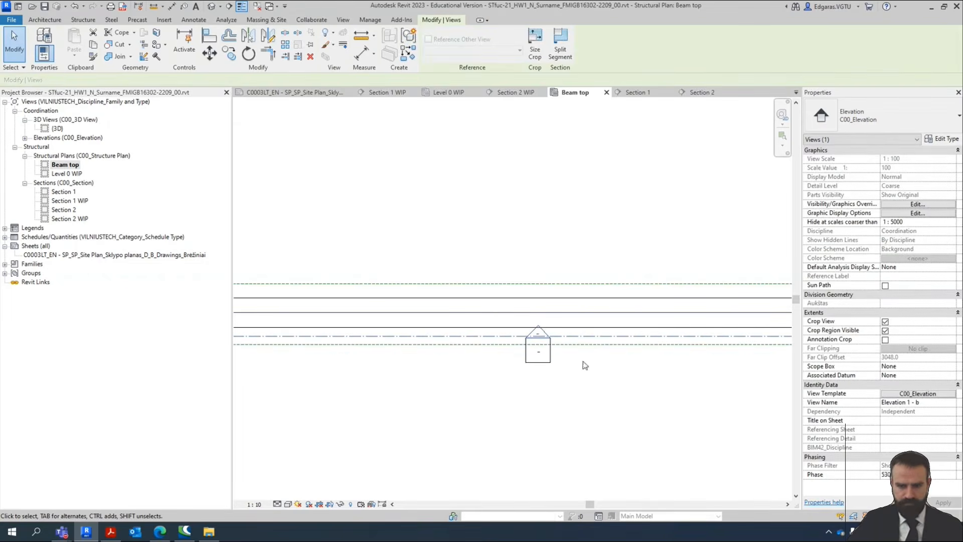
Remove the C00_Elevation view template from the Elevation 1 - b view by assigning <None>.
click(302, 415)
click(71, 175)
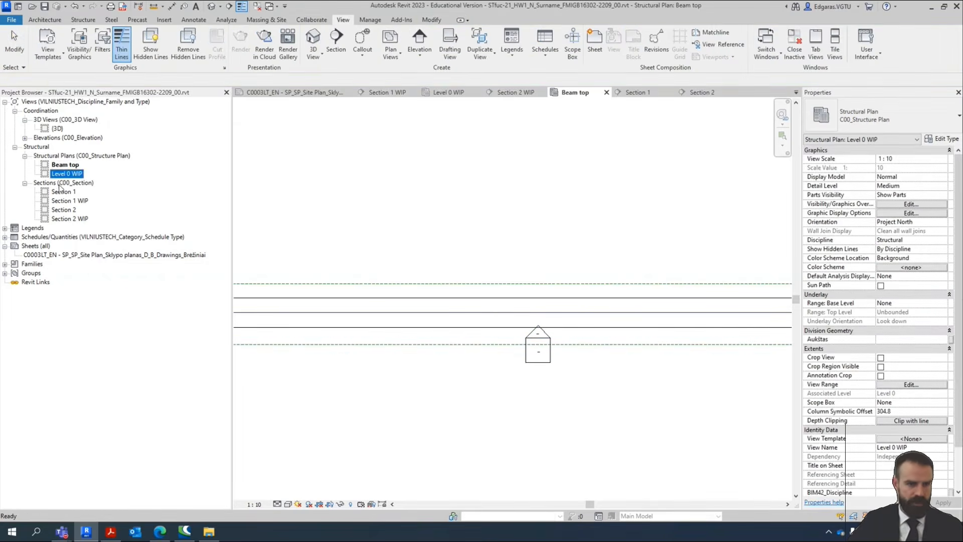
double_click(46, 138)
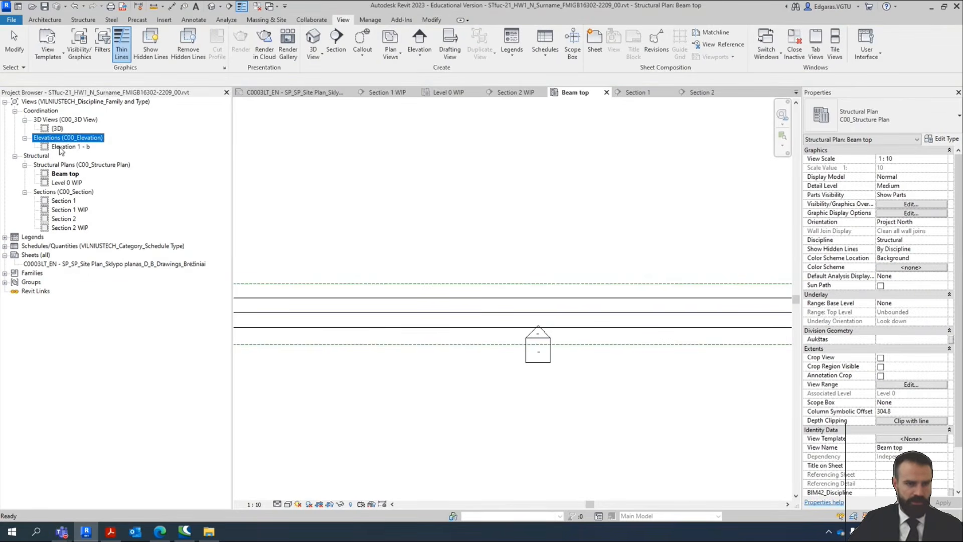
click(70, 146)
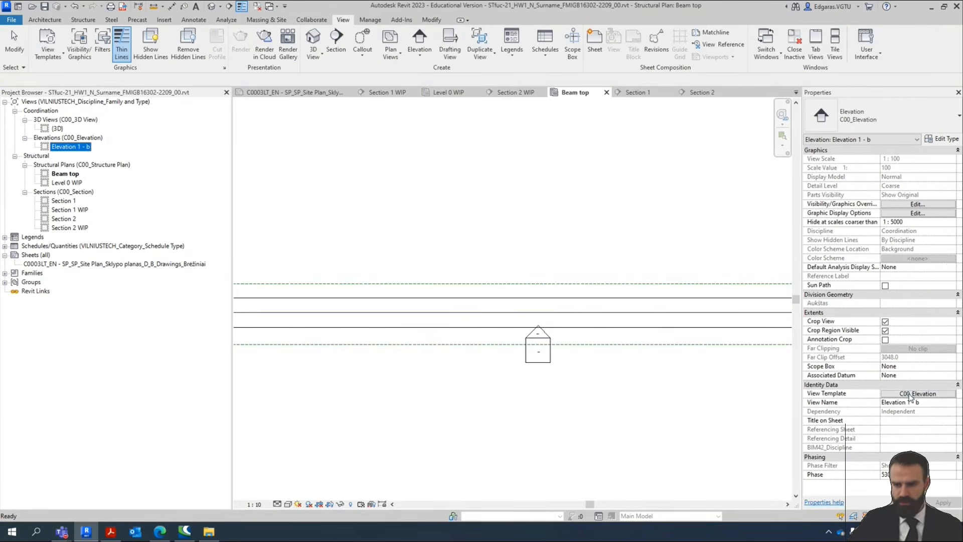
click(910, 395)
click(167, 127)
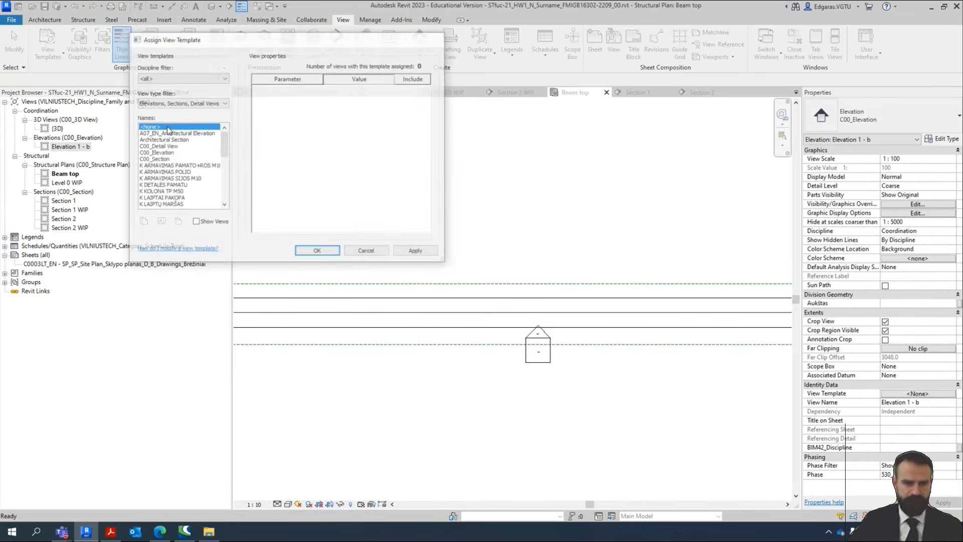
click(318, 252)
Set the Elevation 1 - b view's discipline to Structural and its view scale to 1:10.
click(953, 231)
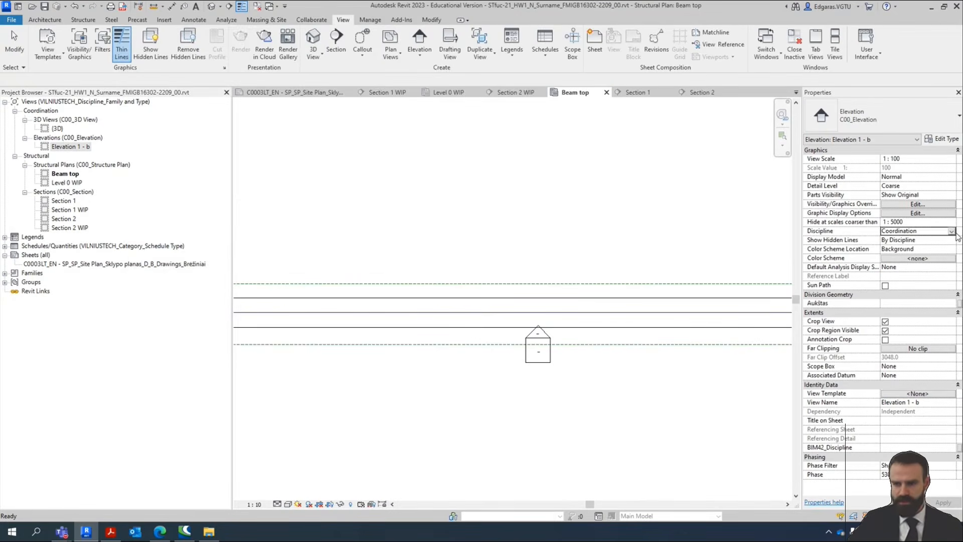
click(952, 232)
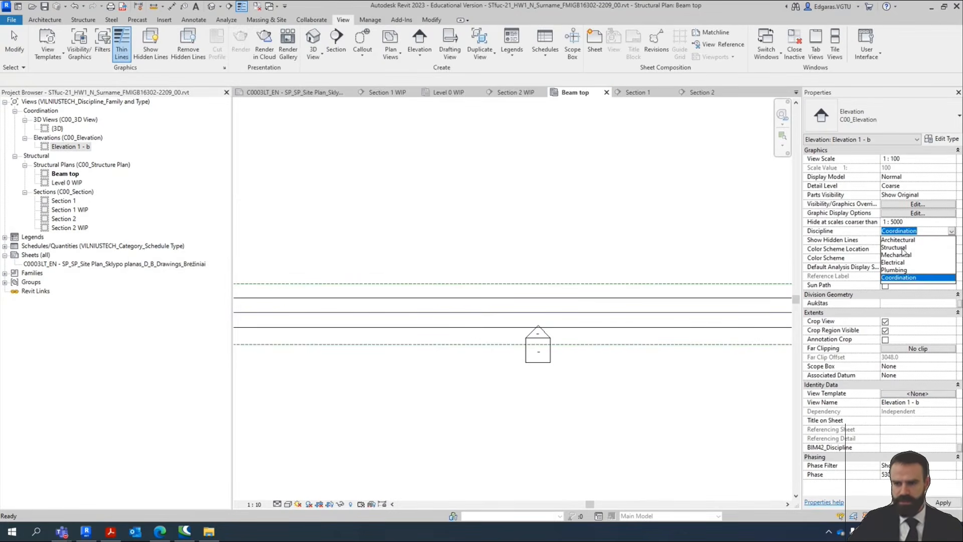
click(900, 248)
click(953, 160)
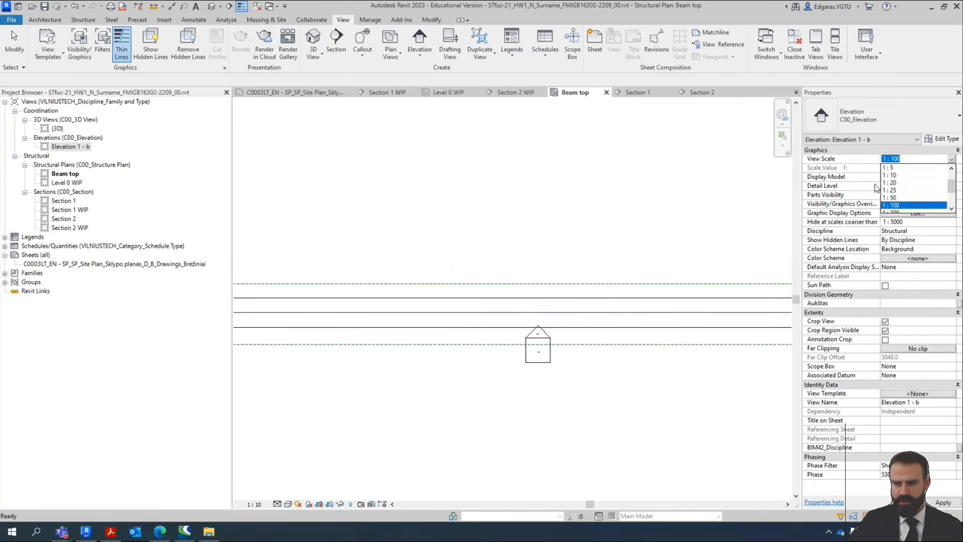
click(898, 175)
Assign Scope Box 3 to the Elevation 1 - b view, and rename that scope box around the beam as B1 Beam.
click(951, 367)
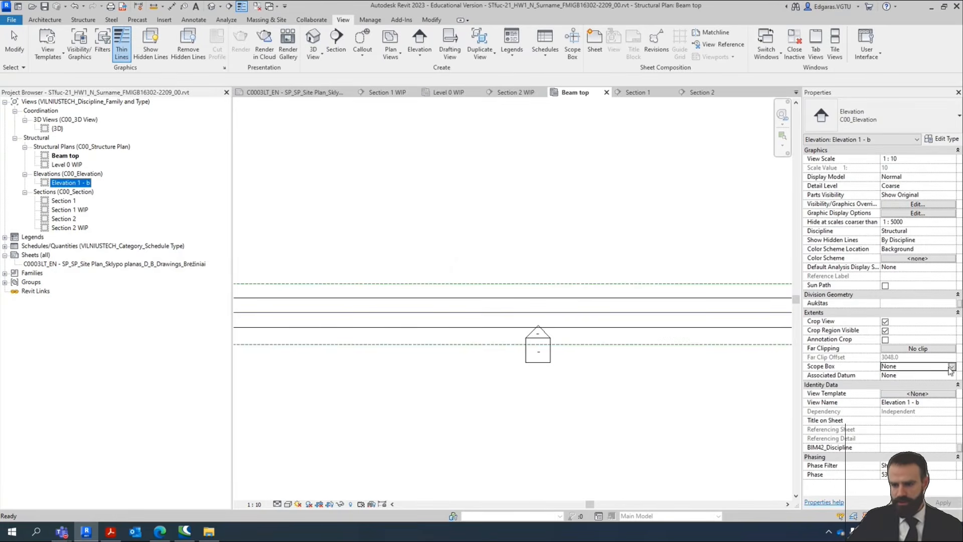
click(909, 384)
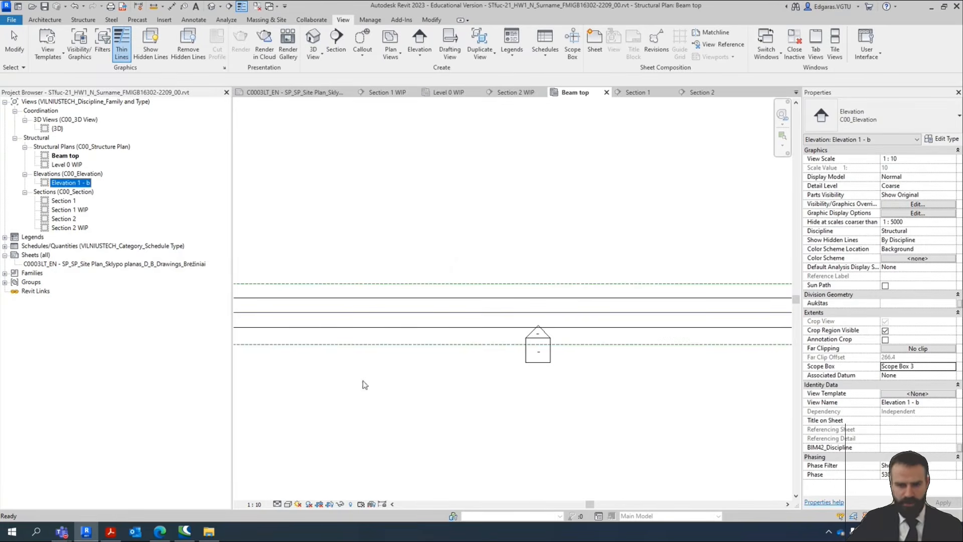
click(498, 344)
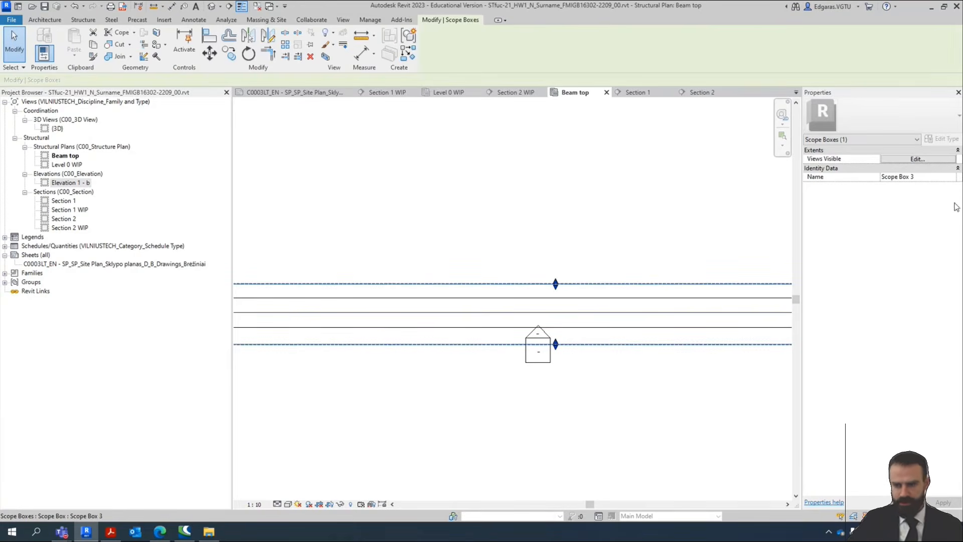
click(933, 176)
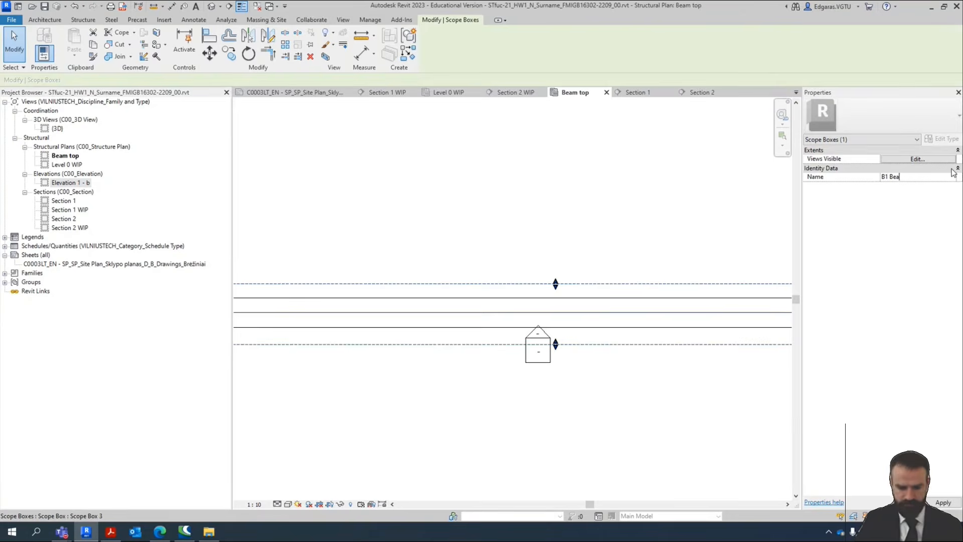
text(B1 Beam)
key(Return)
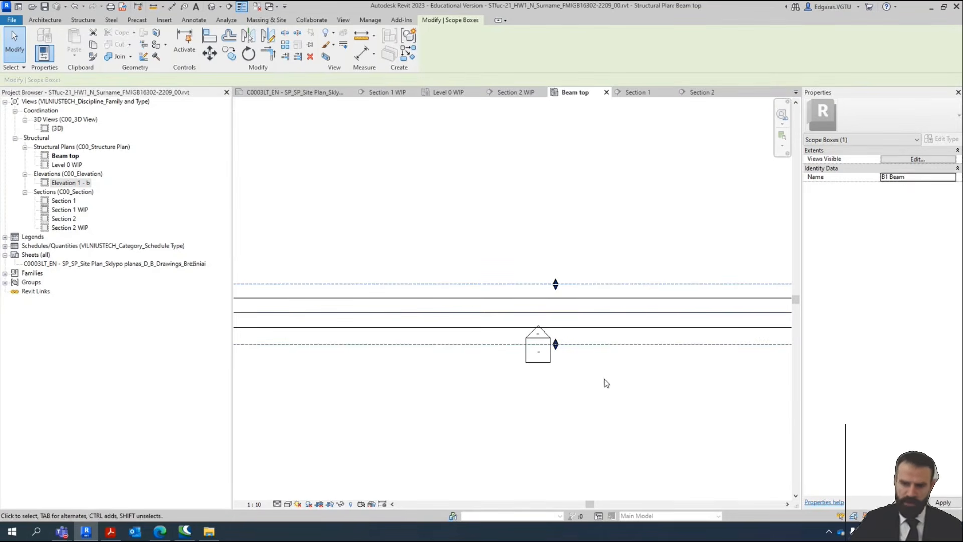
click(585, 404)
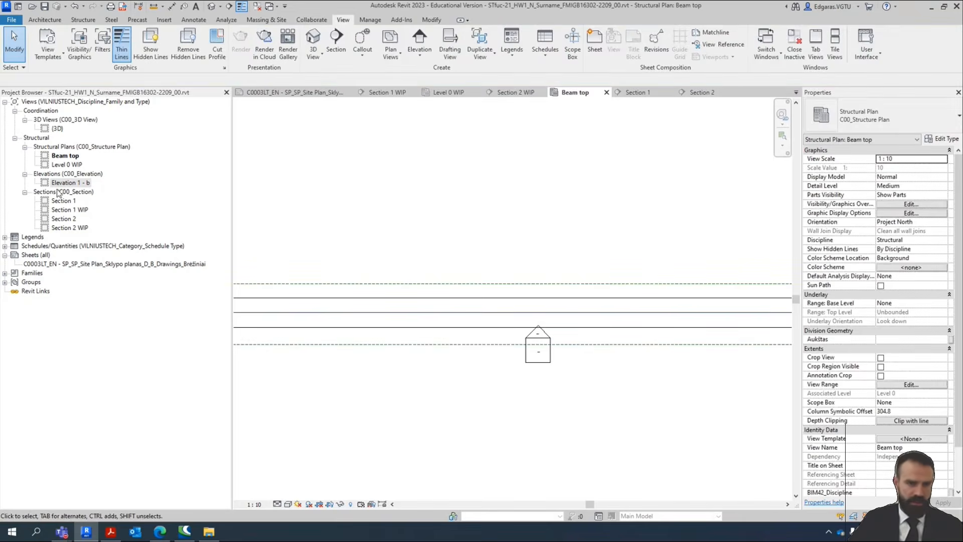
Open the Elevation 1 - b view, try the Consistent Colors visual style, and set it to Hidden Line.
double_click(68, 183)
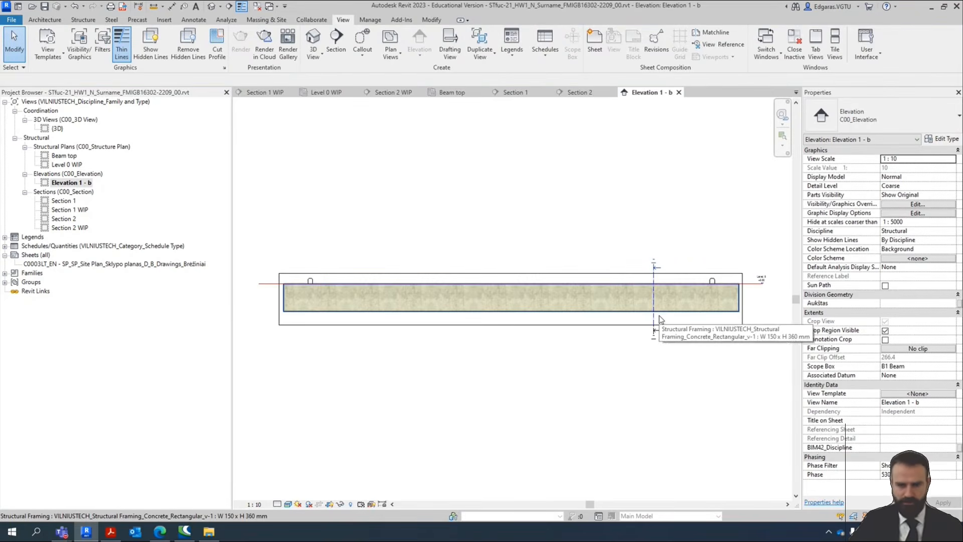
click(288, 504)
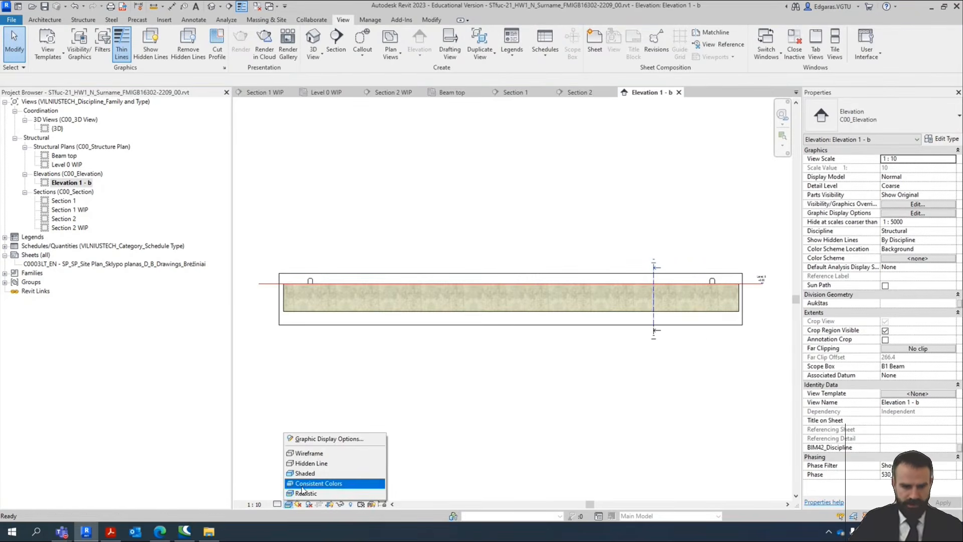
click(311, 482)
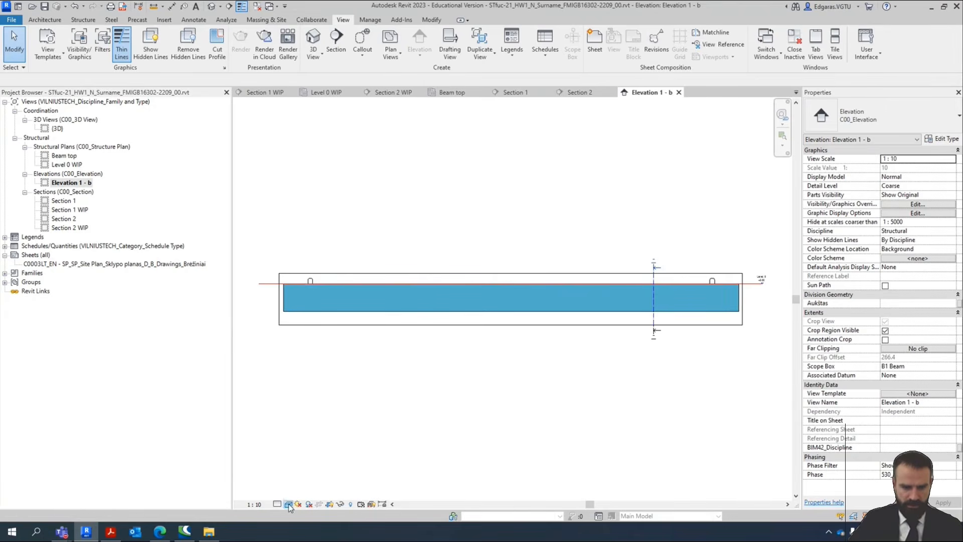
click(288, 503)
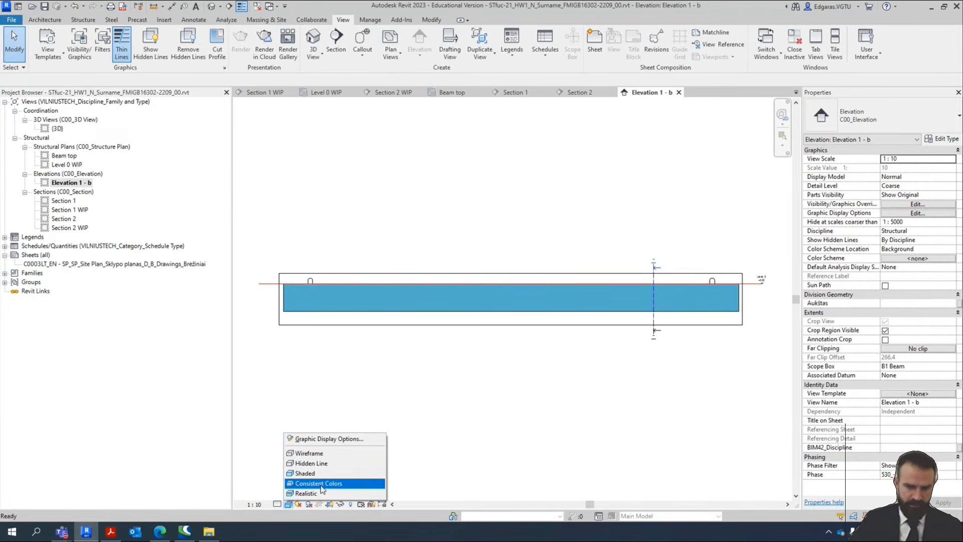
click(315, 463)
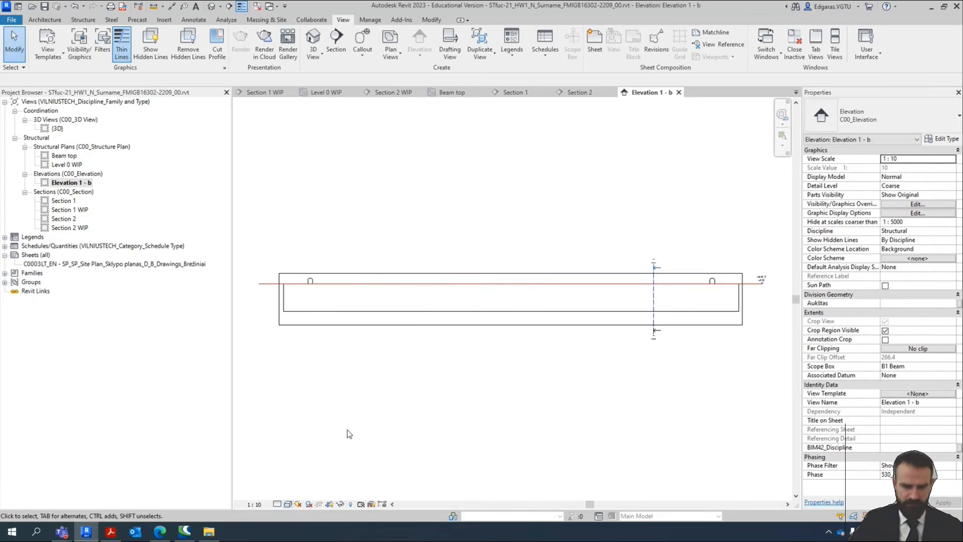
Open the detail level options of the Elevation 1 - b view.
click(277, 505)
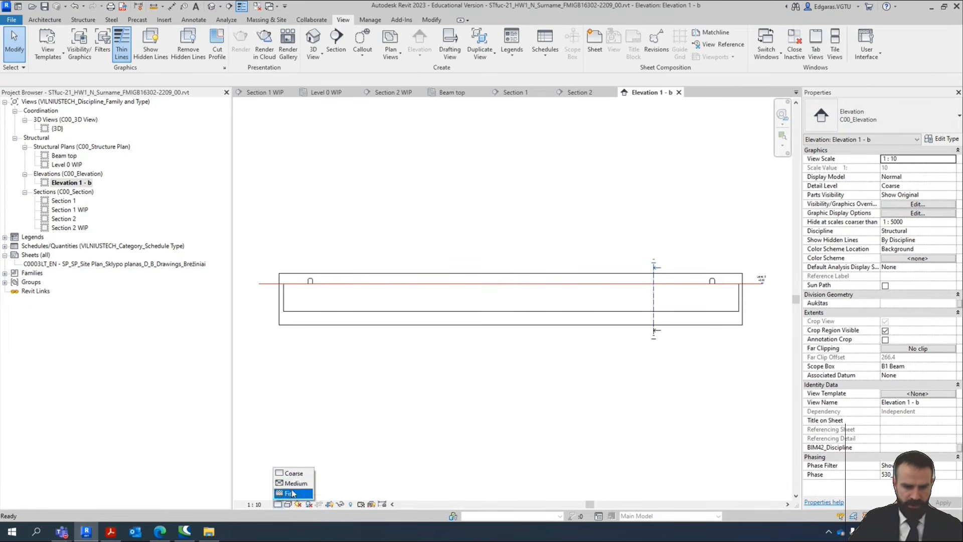
Set the elevation view's detail level to Medium and hide the level category in this view.
click(296, 483)
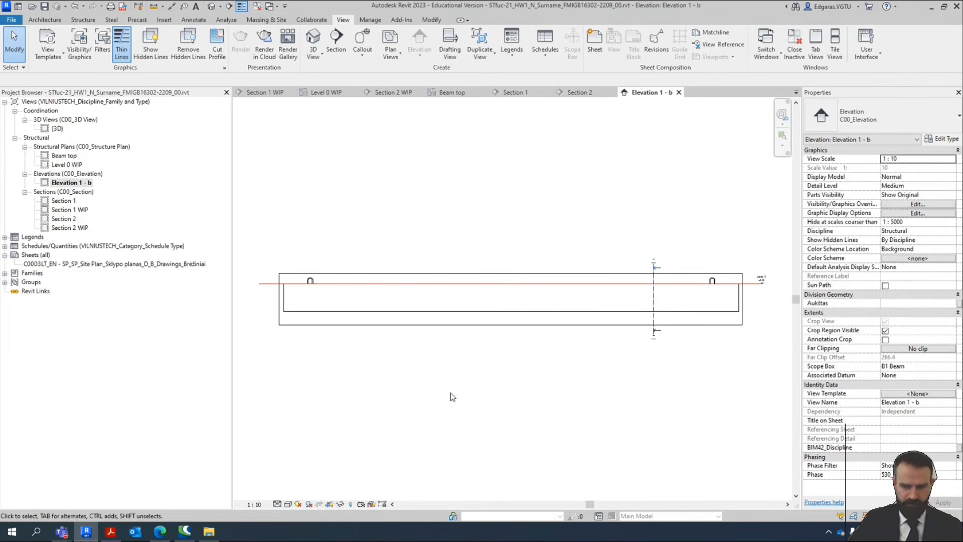
scroll(632, 340, up, 2)
scroll(620, 363, up, 4)
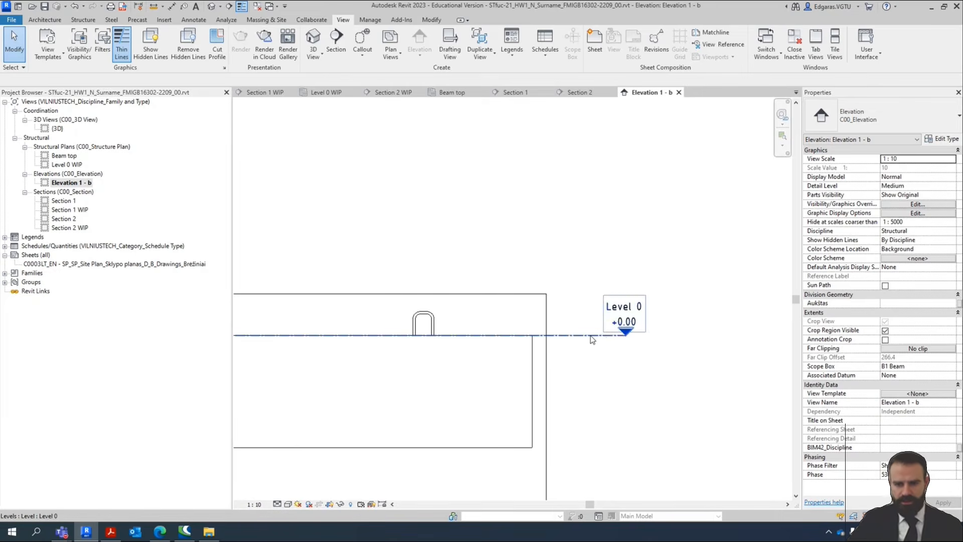
right_click(592, 340)
mouse_move(632, 145)
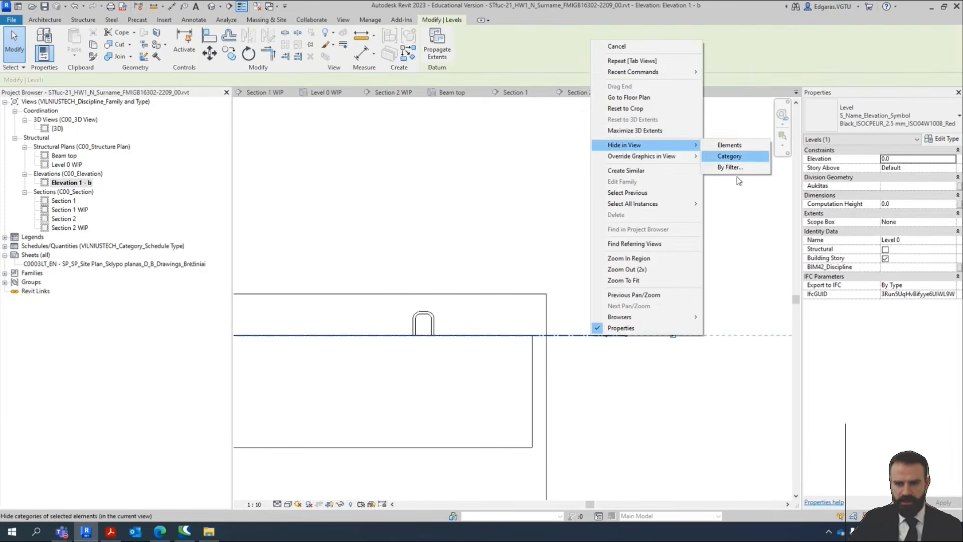
click(743, 162)
scroll(677, 271, down, 5)
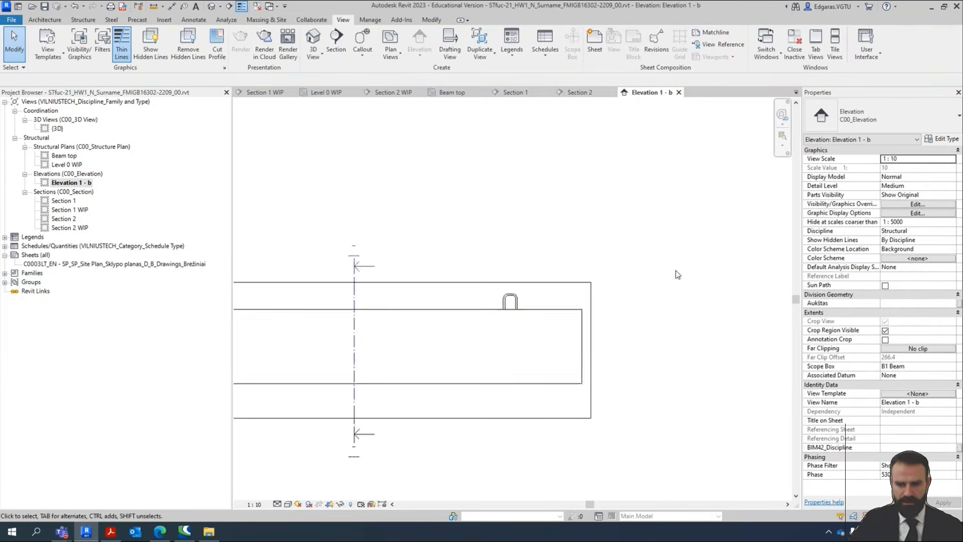
middle_drag(310, 337, 509, 365)
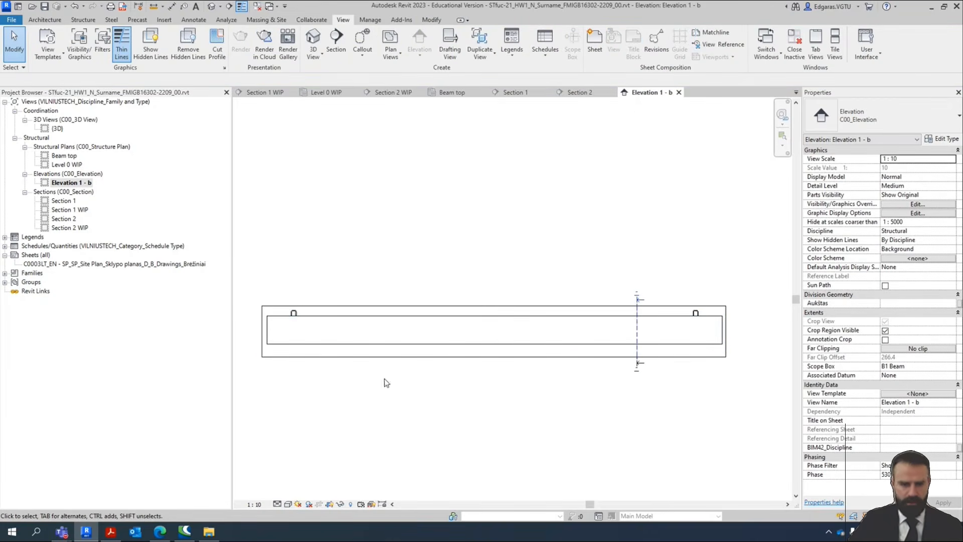
Rename the Elevation 1 - b view as Beam front.
click(83, 183)
click(82, 183)
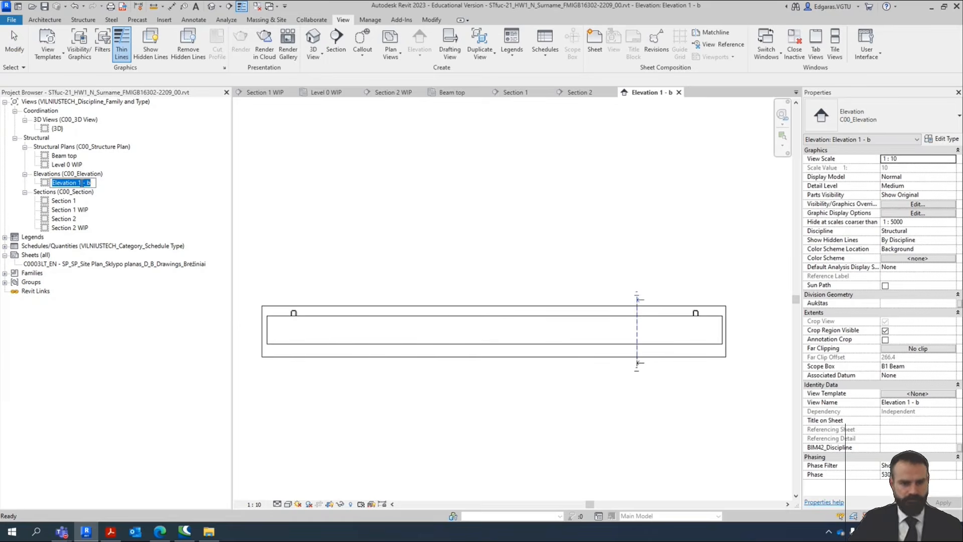
text(Beam front)
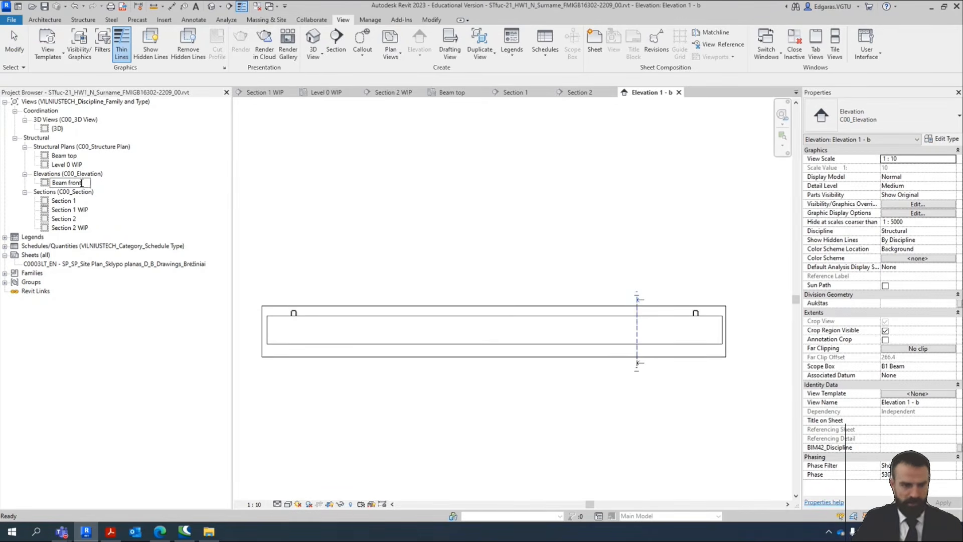
key(Return)
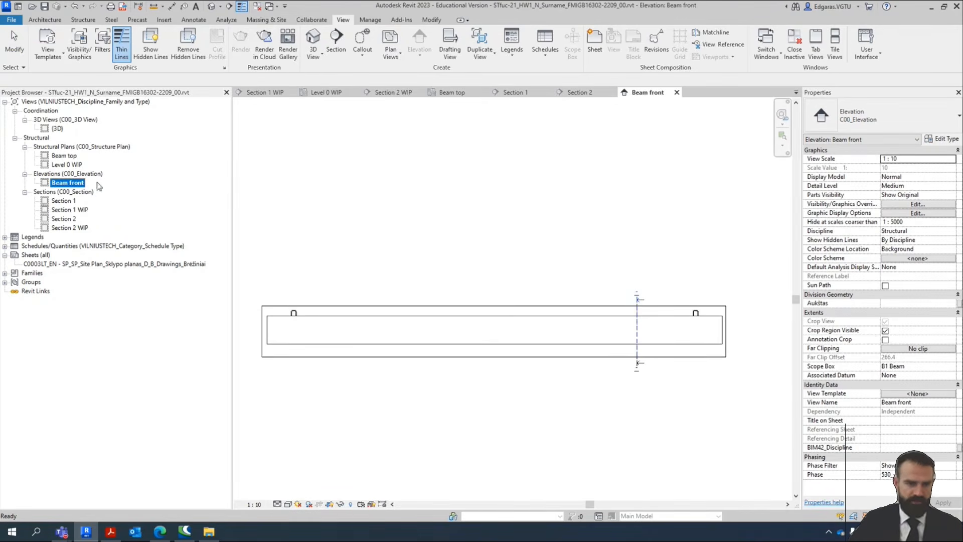
Review the Section 1 and Section 2 views and return to the Beam top plan.
double_click(70, 201)
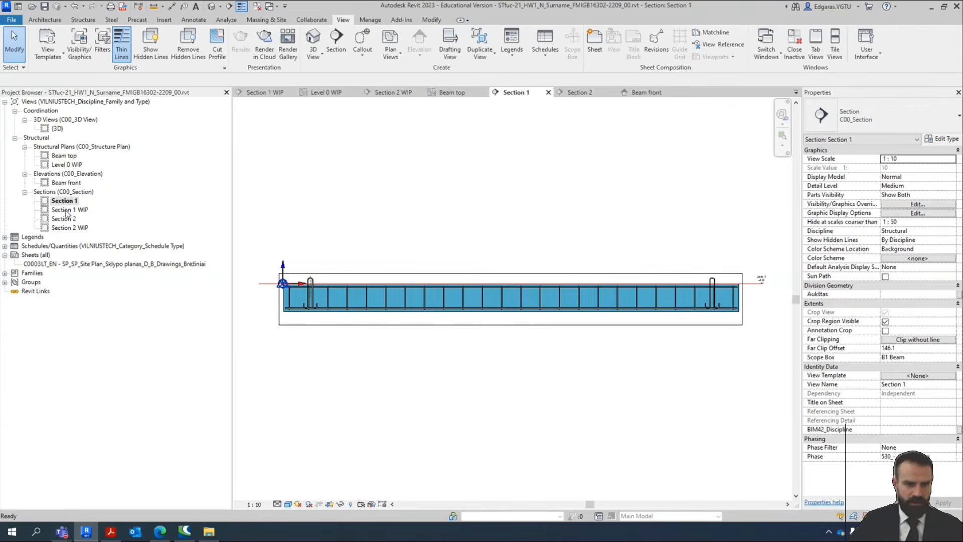
double_click(68, 220)
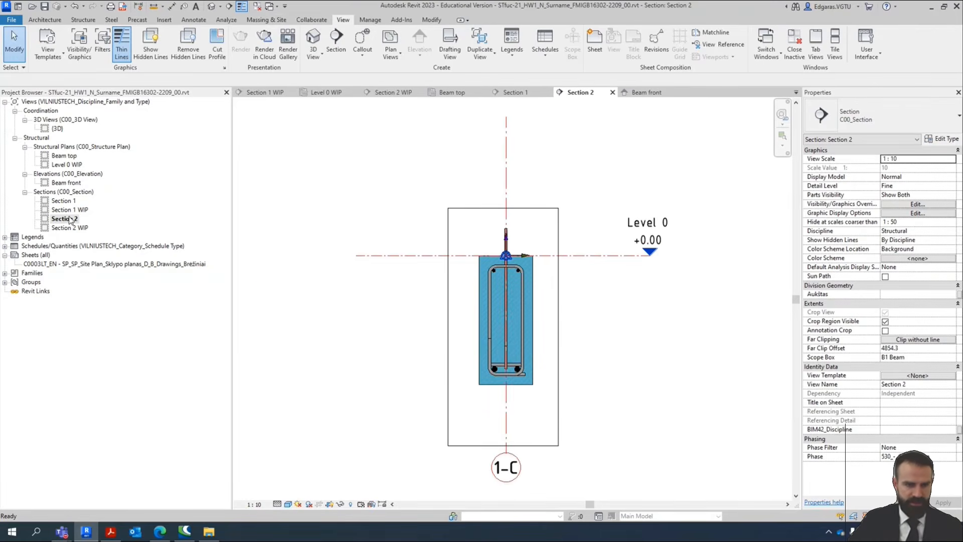
double_click(70, 158)
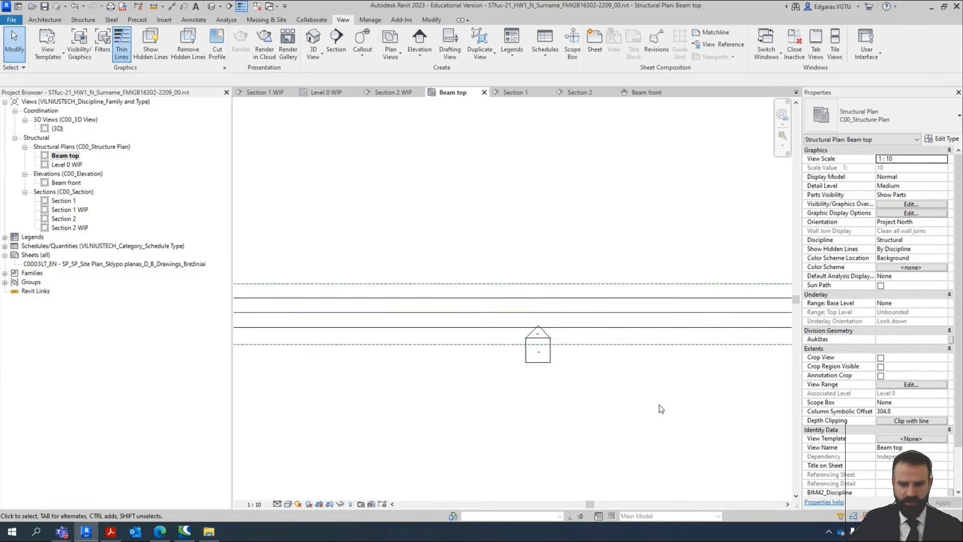
scroll(597, 410, down, 3)
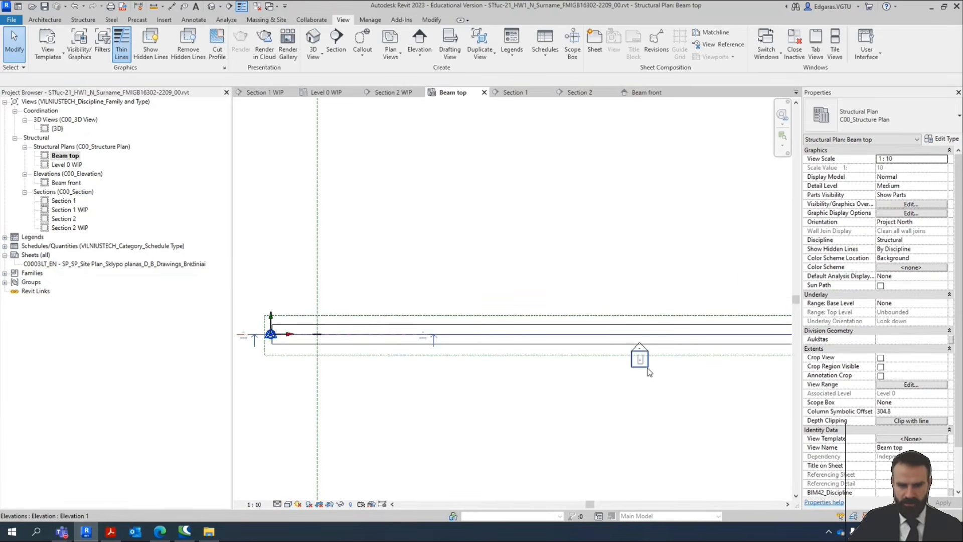
Copy the elevation marker from below the beam to a spot just outside the beam's left end.
click(647, 370)
key(c)
key(o)
click(646, 369)
middle_drag(351, 378, 566, 404)
click(450, 366)
scroll(454, 346, up, 1)
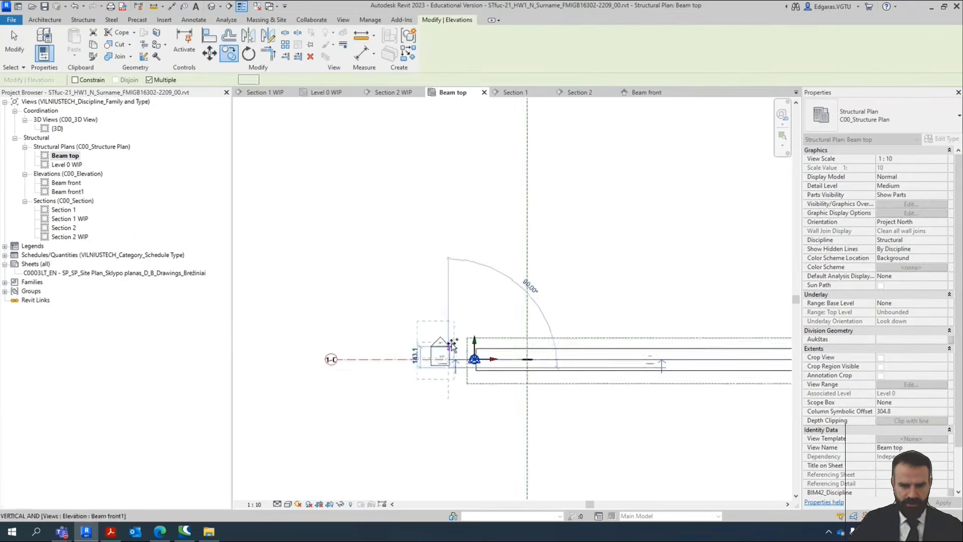
key(F1)
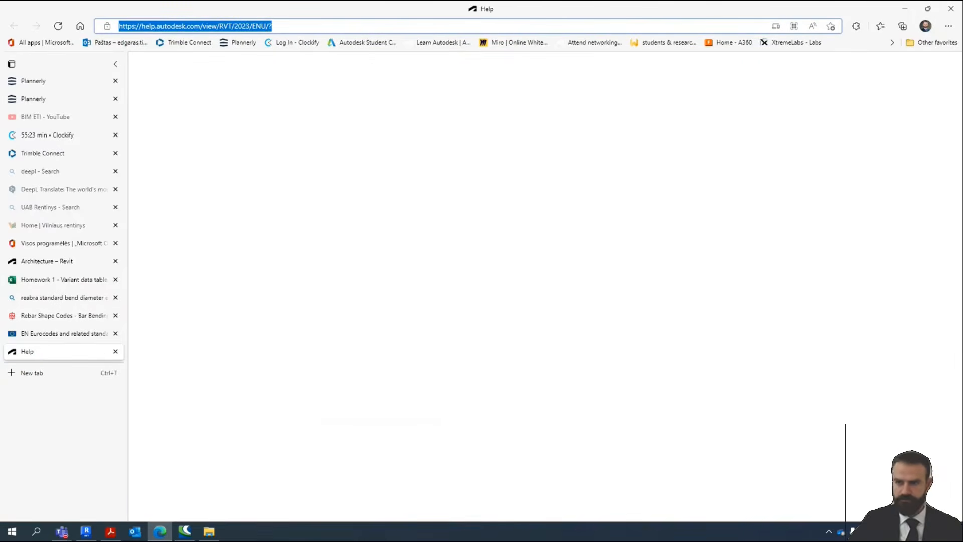
click(911, 8)
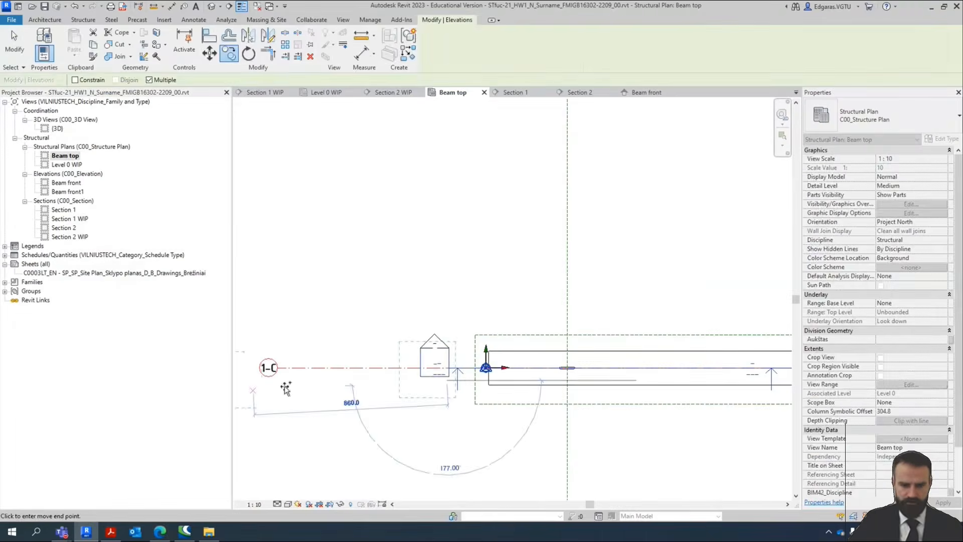
key(Escape)
key(Escape)
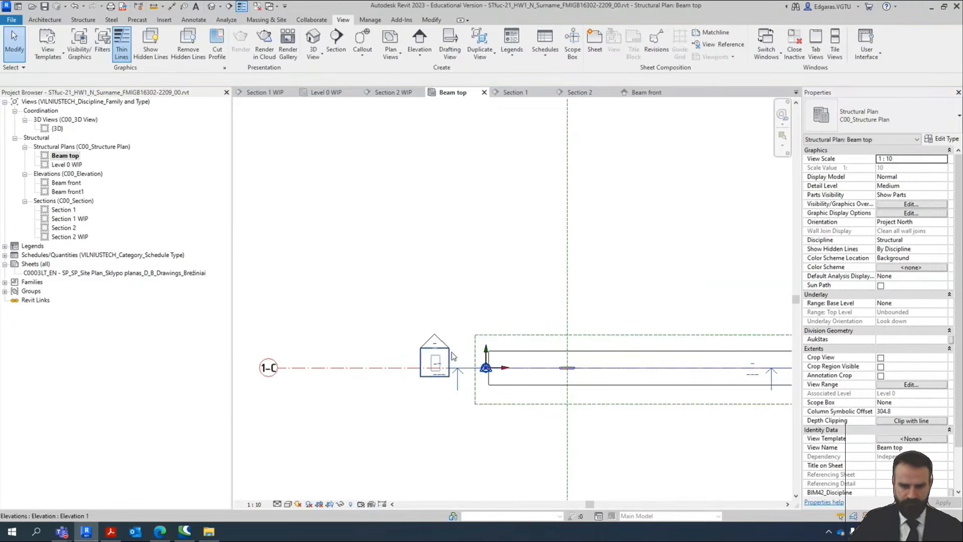
Switch the copied marker from its upward-facing elevation to one facing right toward the beam's end.
click(453, 356)
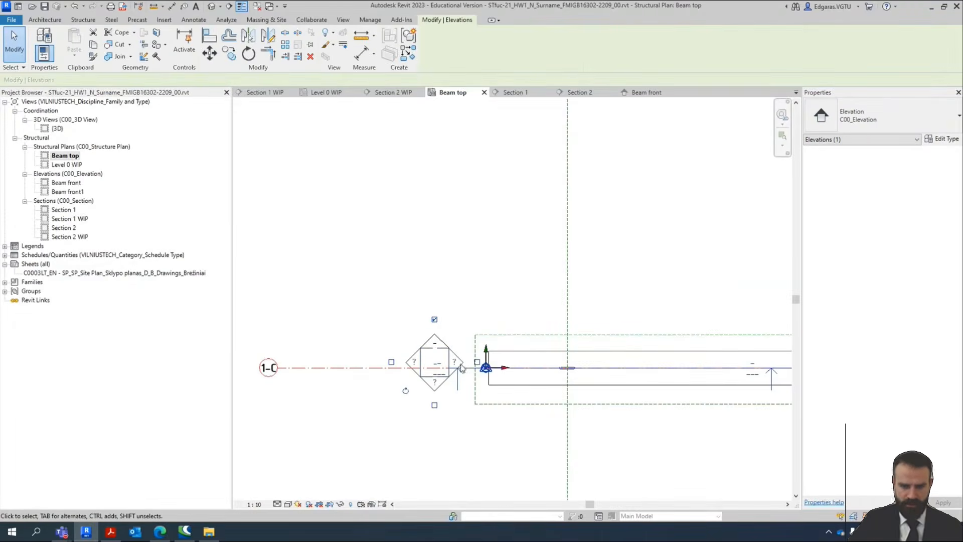
click(434, 319)
click(504, 265)
scroll(459, 359, up, 3)
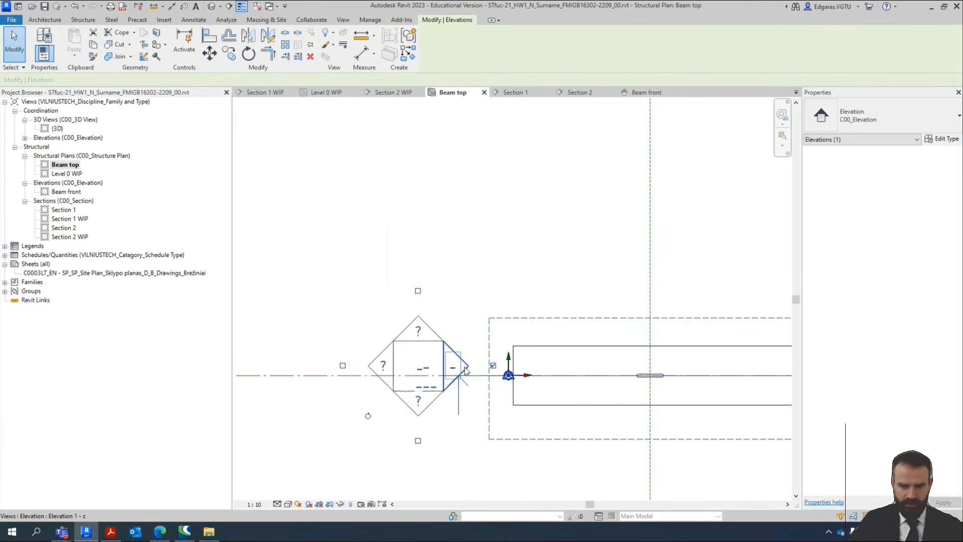
Move the new elevation's view line just outside the beam's left end and assign the B1 Beam scope box.
click(464, 370)
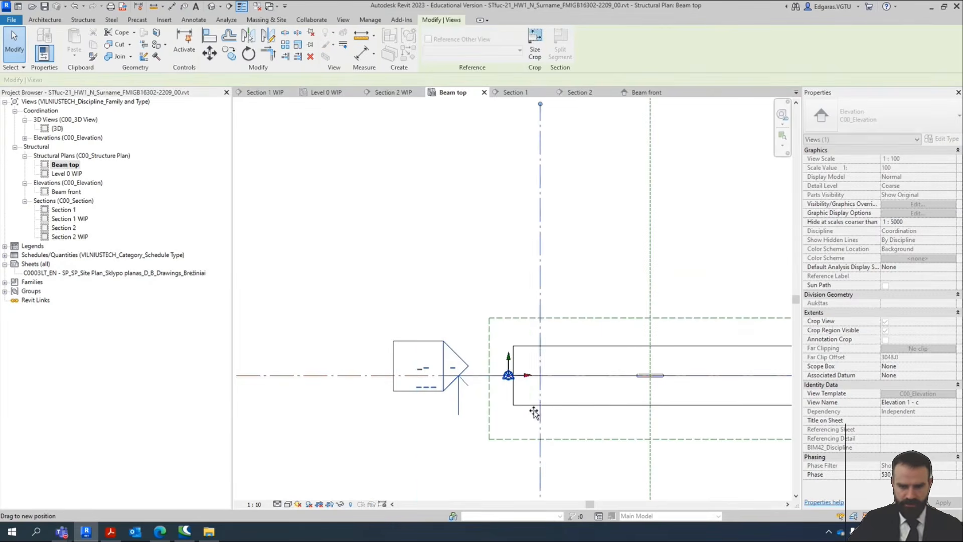
drag(534, 412, 499, 414)
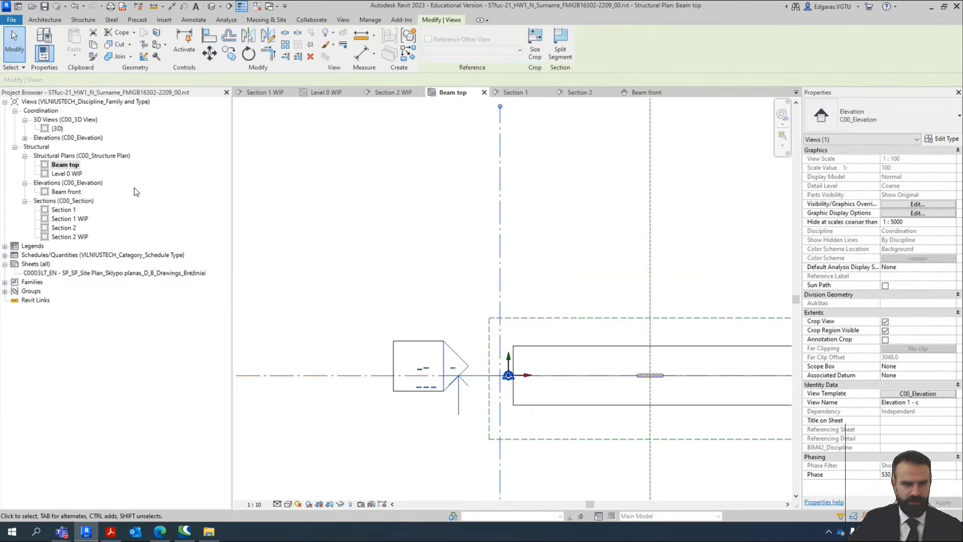
click(952, 366)
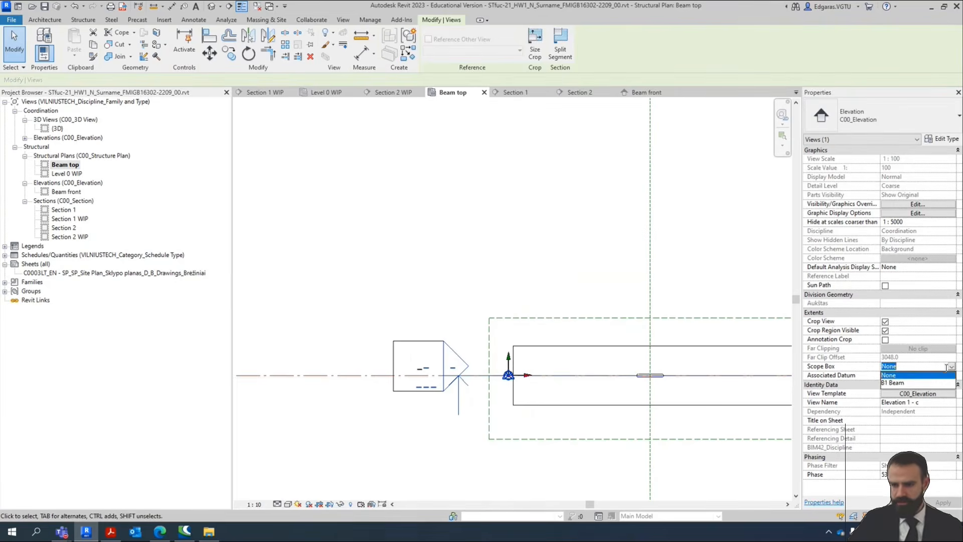
click(903, 384)
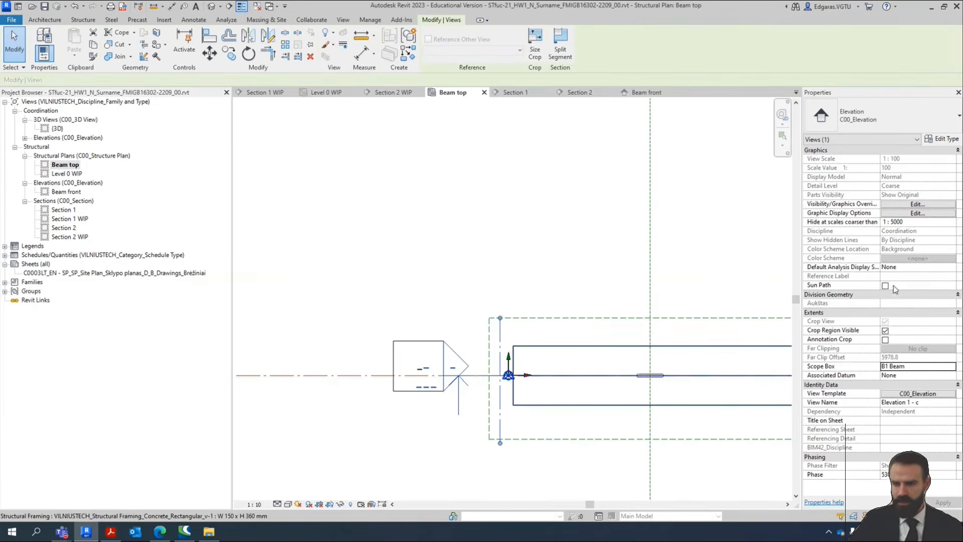
Remove the view template from the new elevation and set its view scale to 1:10.
click(922, 394)
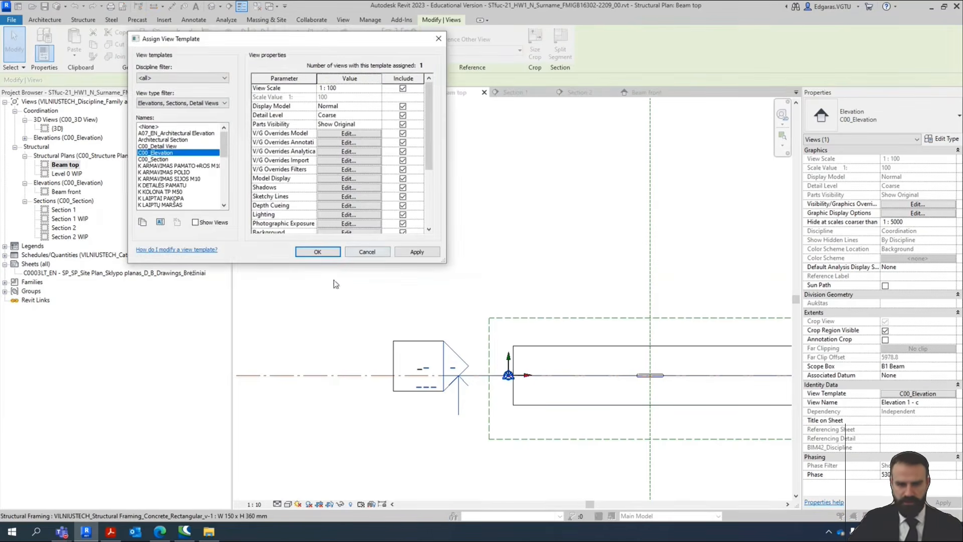
double_click(168, 127)
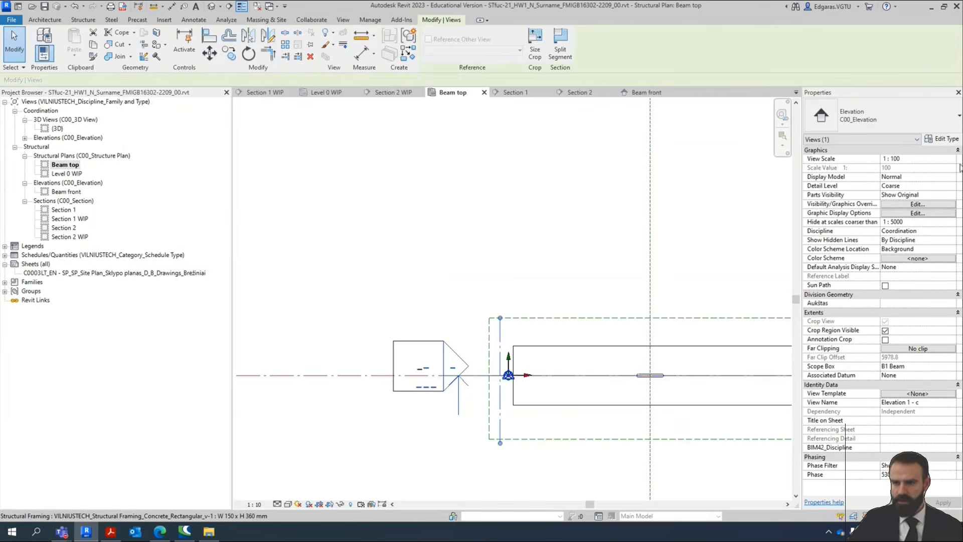
click(934, 159)
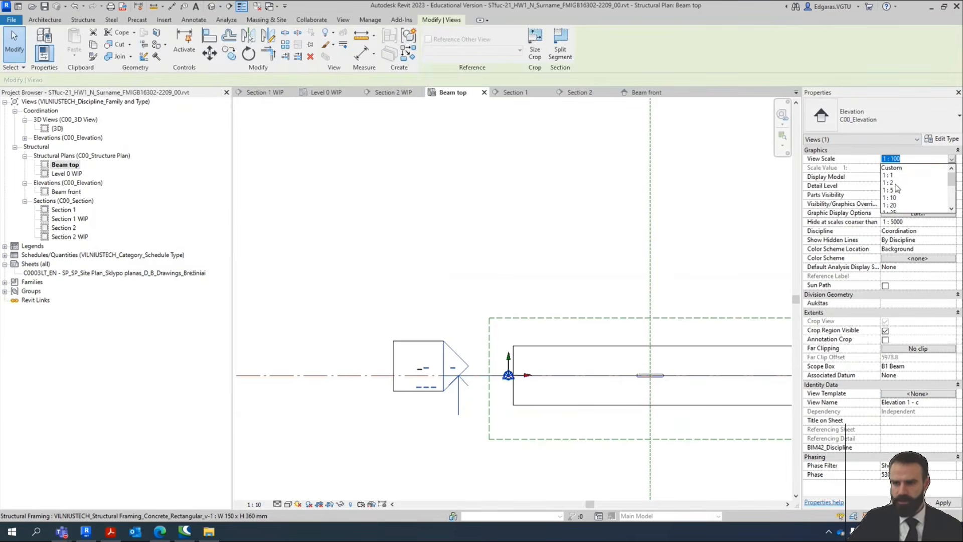
click(891, 198)
click(948, 503)
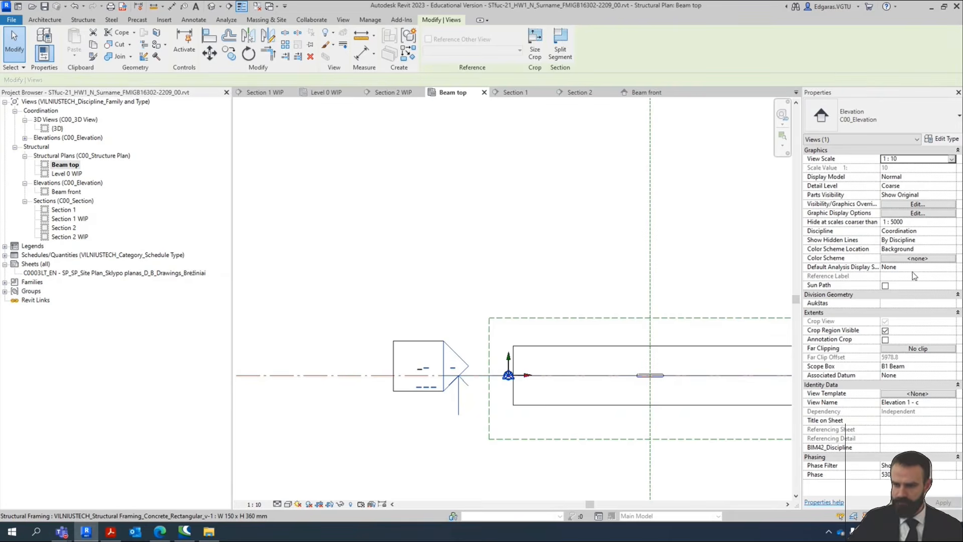
Set the new elevation's discipline to Structural and apply the change.
click(943, 231)
click(952, 231)
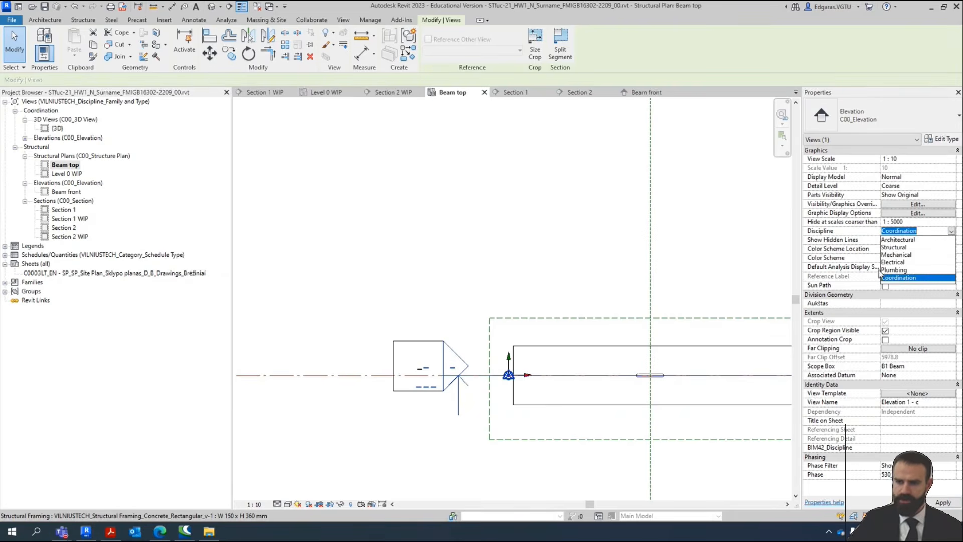
click(894, 247)
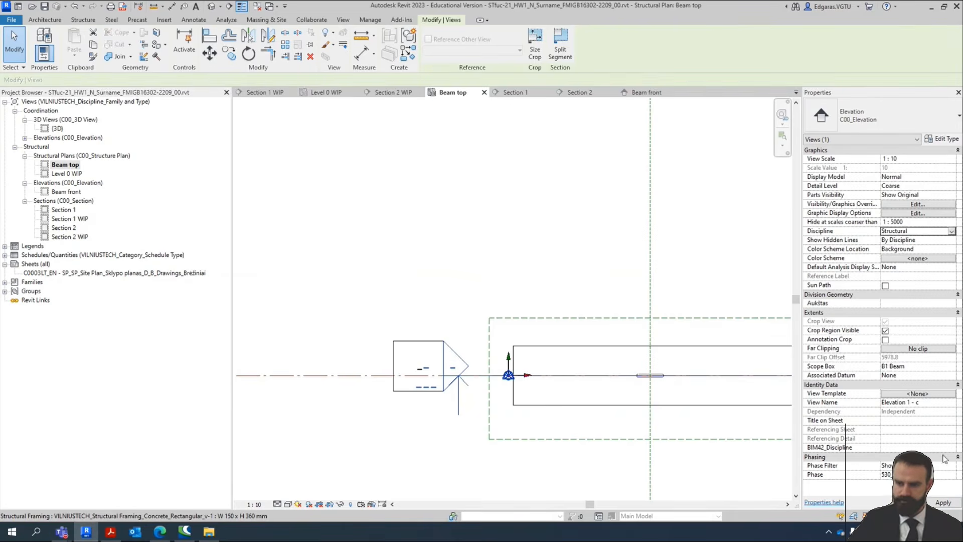
click(944, 502)
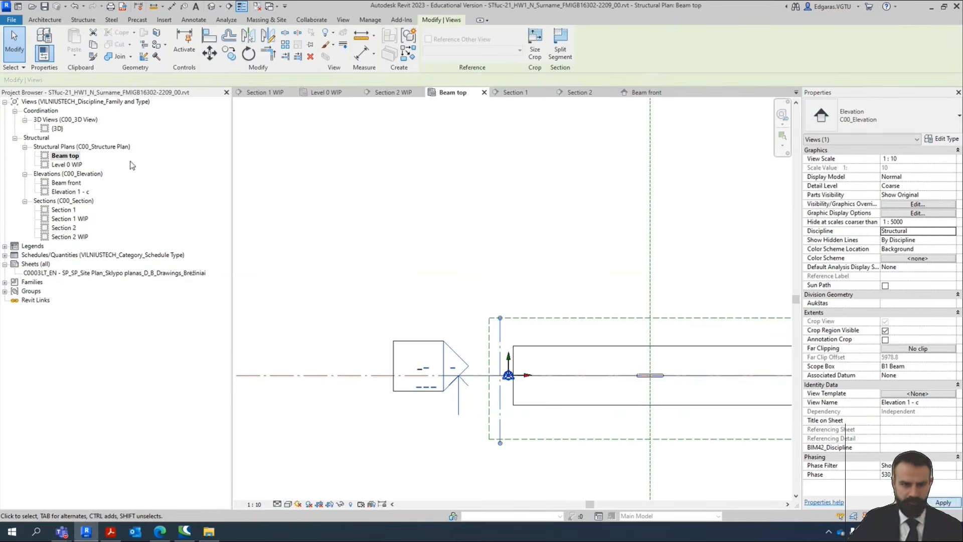
Rename the Elevation 1 - c view as Beam left side.
click(78, 193)
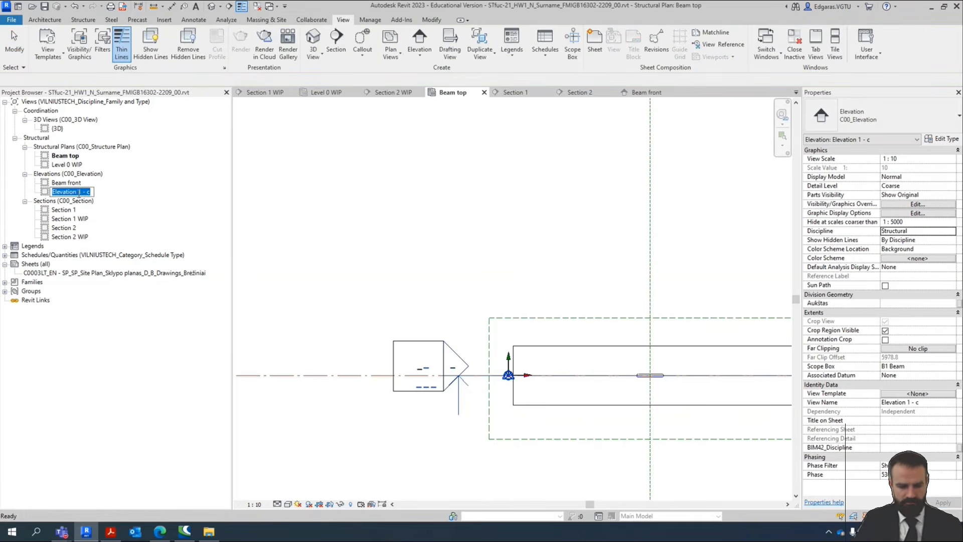
text(Beam left s)
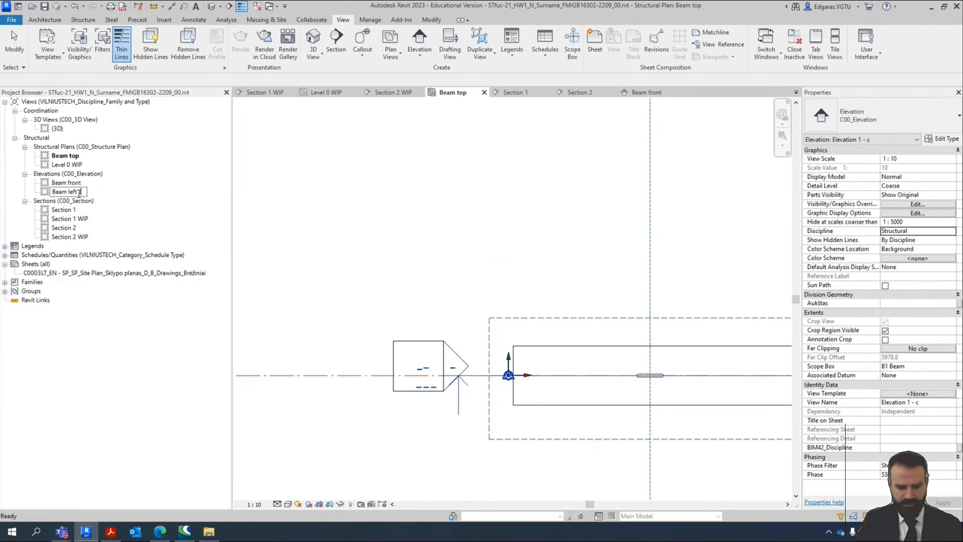
text(ide)
key(Return)
click(236, 312)
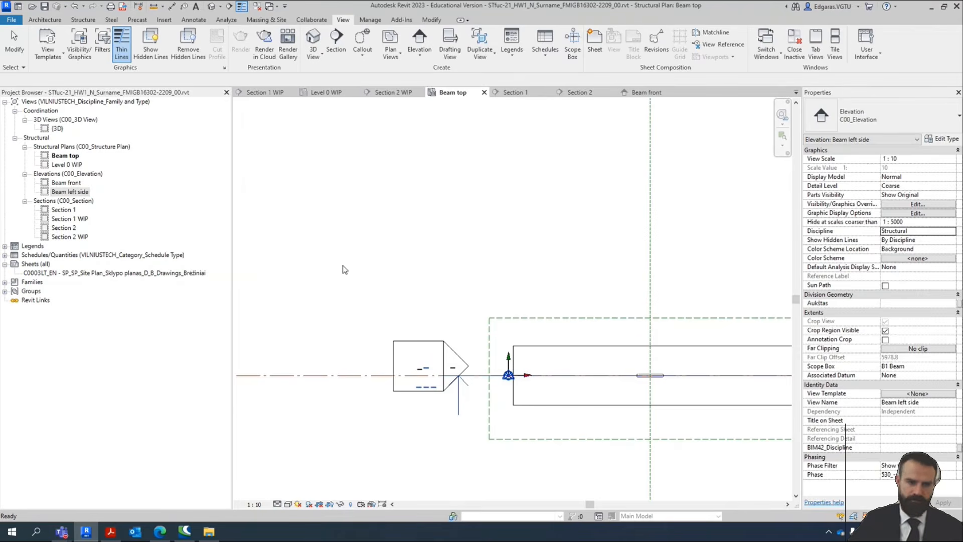
Open the C0003LT_EN site plan sheet and place the Beam front elevation above the title block frame.
double_click(108, 272)
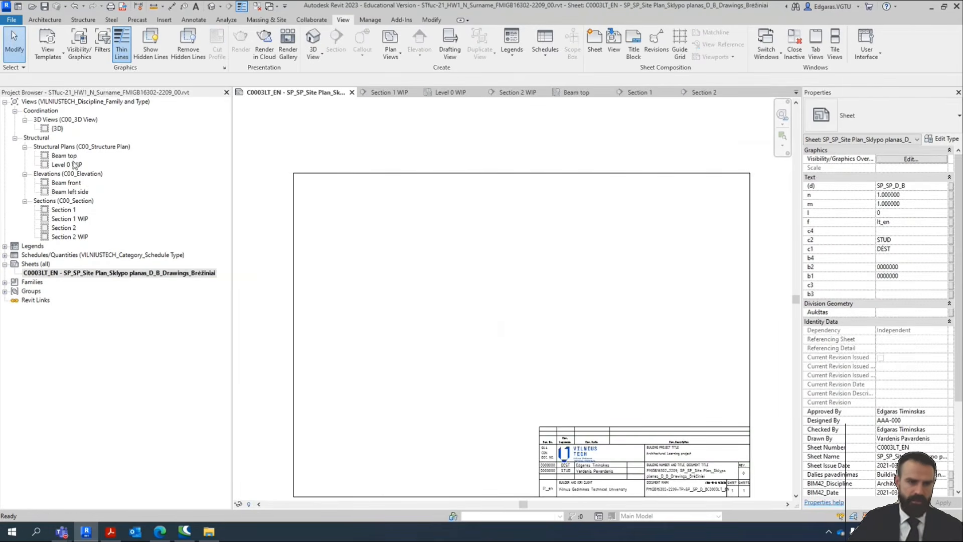
click(66, 183)
drag(423, 262, 394, 234)
click(554, 257)
scroll(554, 256, down, 3)
scroll(555, 256, down, 1)
drag(500, 236, 473, 179)
Place the Beam left side elevation on the sheet to the right of the Beam front view.
click(80, 193)
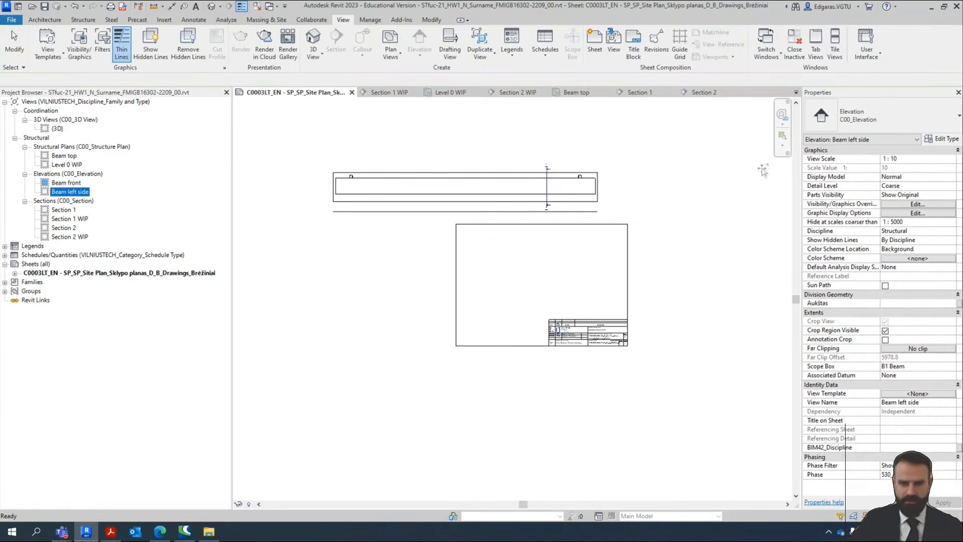
drag(762, 171, 633, 190)
click(631, 187)
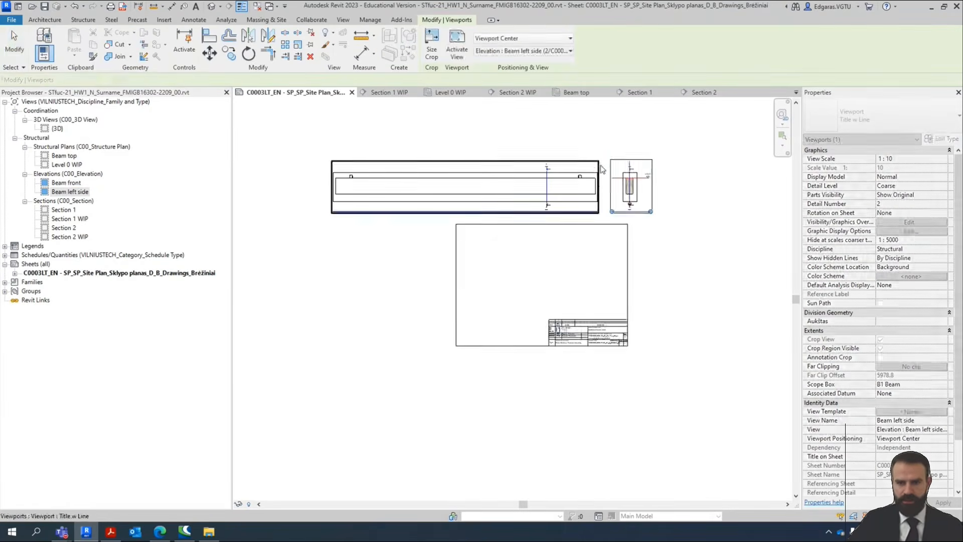
Activate the Beam left side viewport and set its detail level to Medium and visual style to Hidden Line.
scroll(631, 174, up, 5)
scroll(678, 222, up, 1)
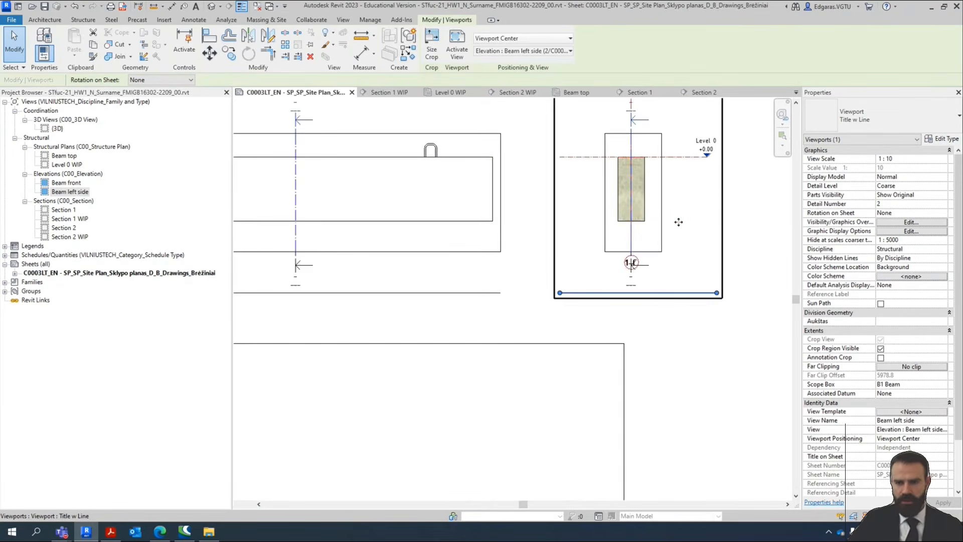
double_click(678, 222)
scroll(609, 295, up, 3)
scroll(595, 301, down, 2)
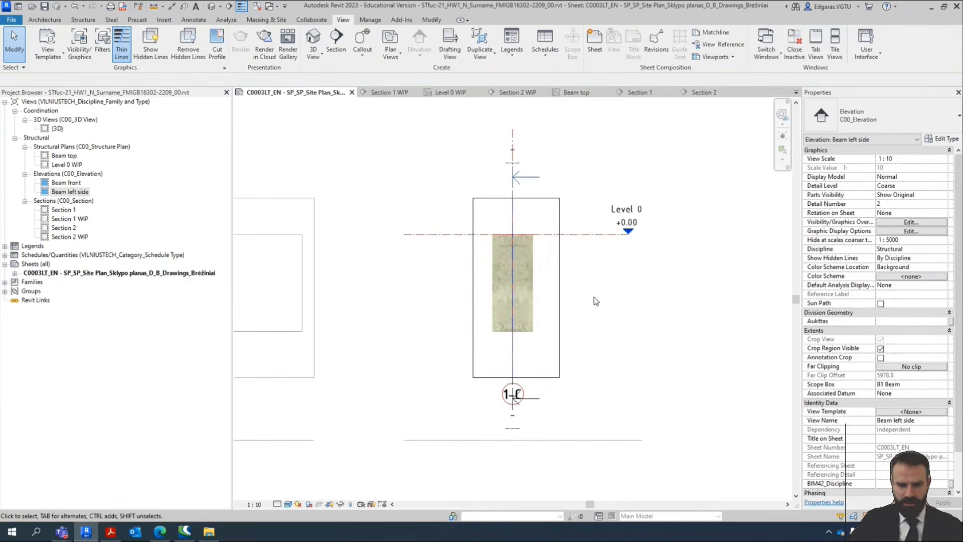
click(277, 505)
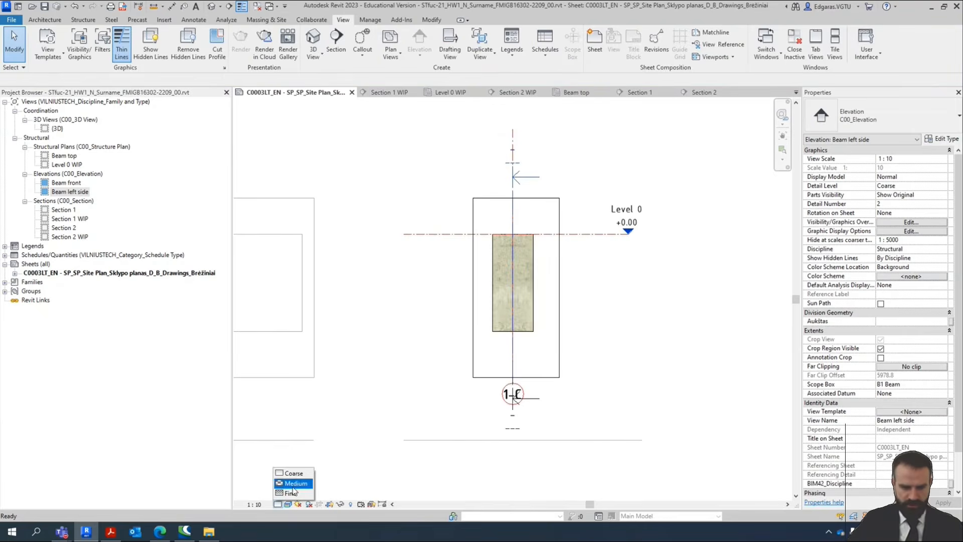
click(294, 484)
click(287, 504)
click(313, 463)
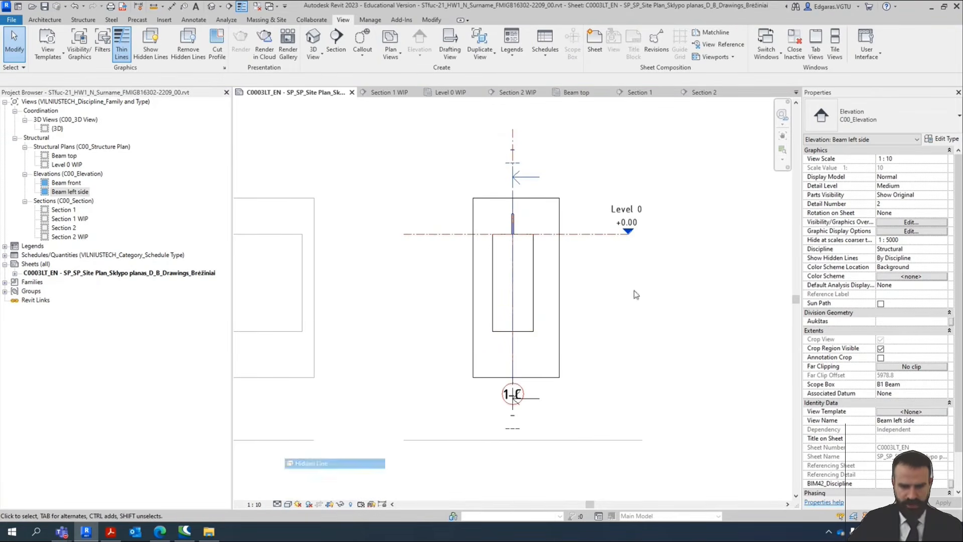
Hide the level category in the Beam left side view.
click(583, 235)
right_click(585, 235)
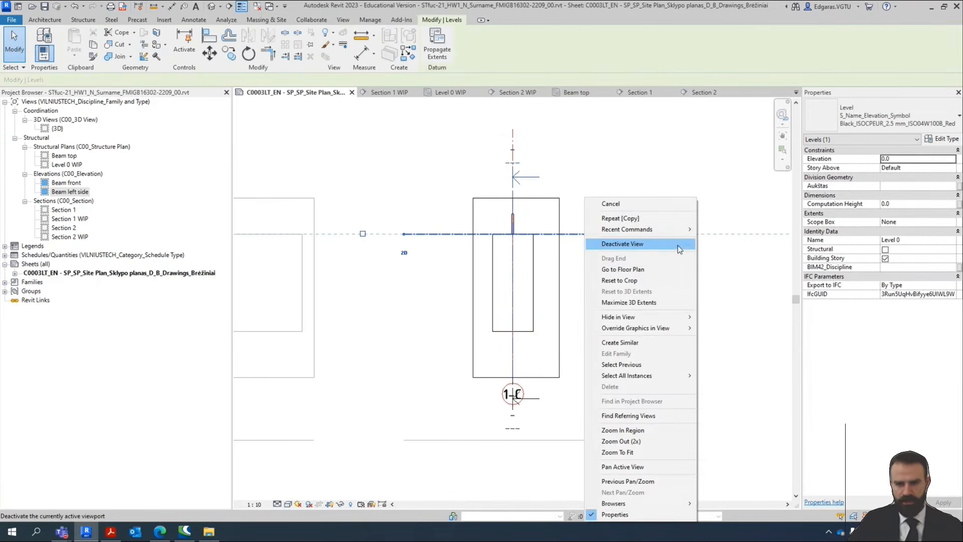
mouse_move(672, 317)
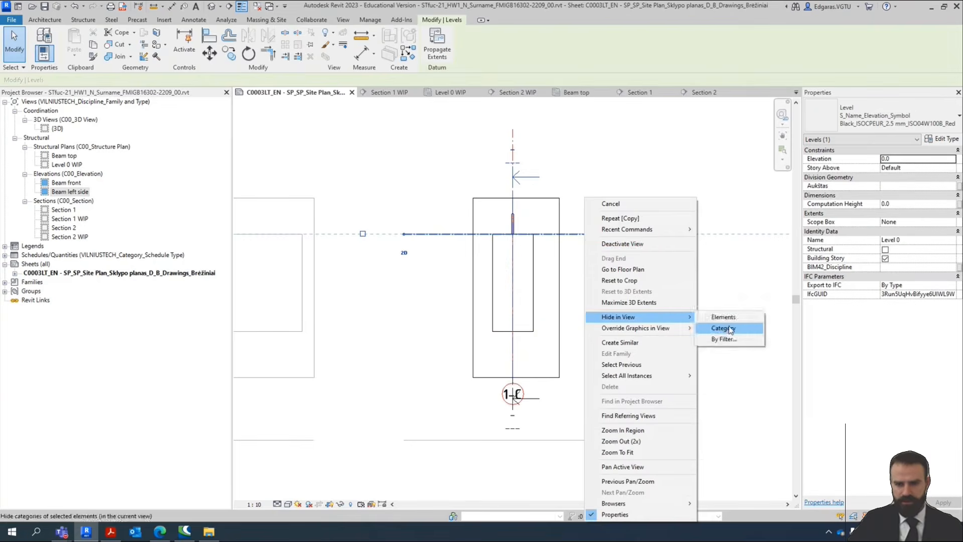
click(730, 329)
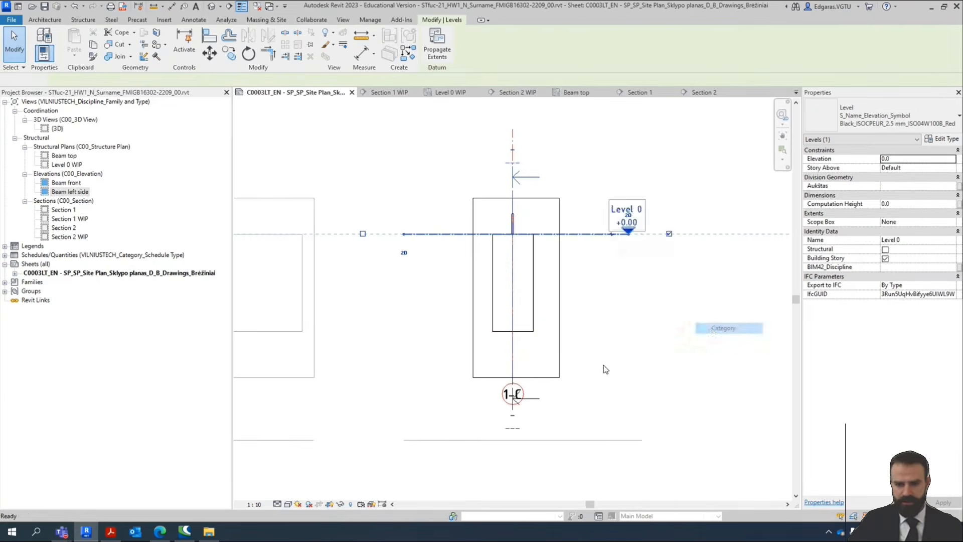
Hide the grid category in the Beam left side view and deactivate the view to return to the sheet.
click(513, 134)
right_click(513, 130)
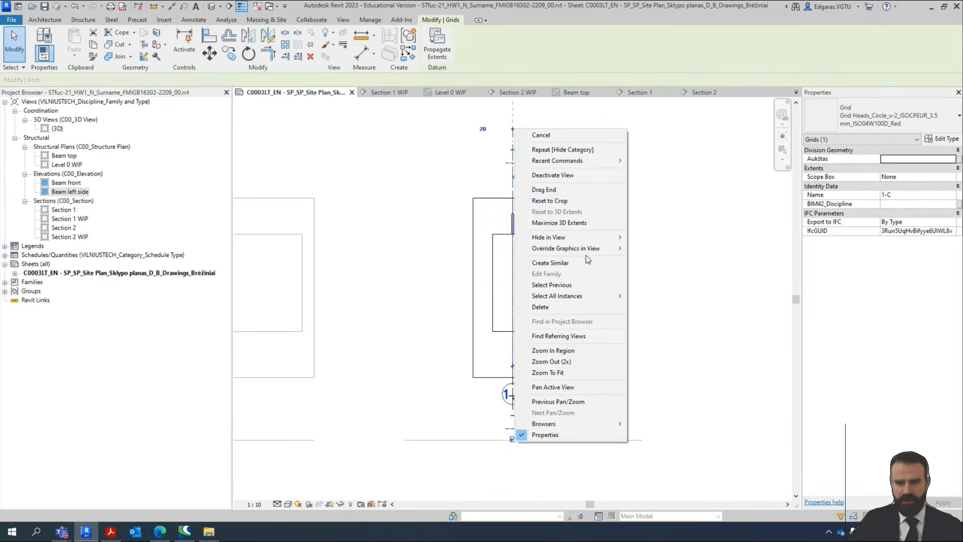
mouse_move(552, 238)
click(659, 248)
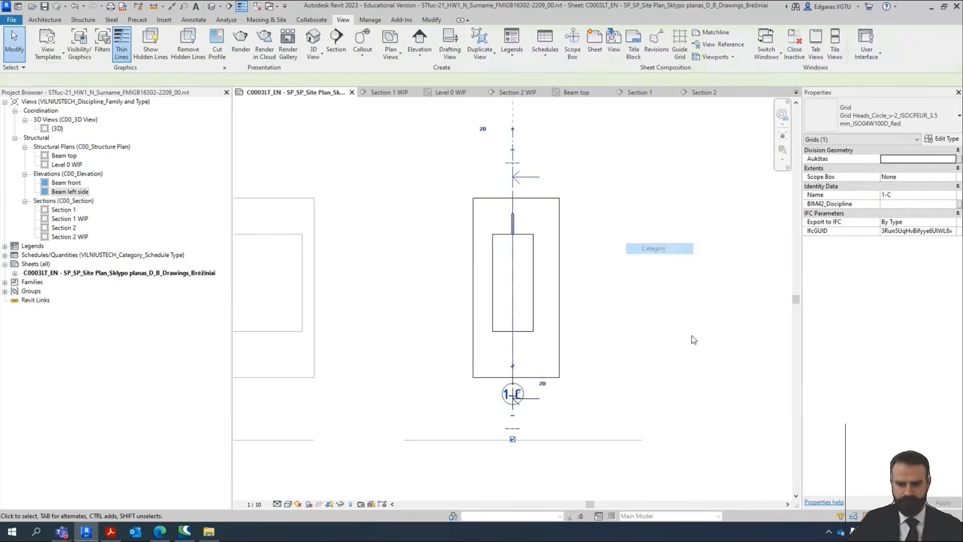
double_click(654, 322)
scroll(562, 271, down, 5)
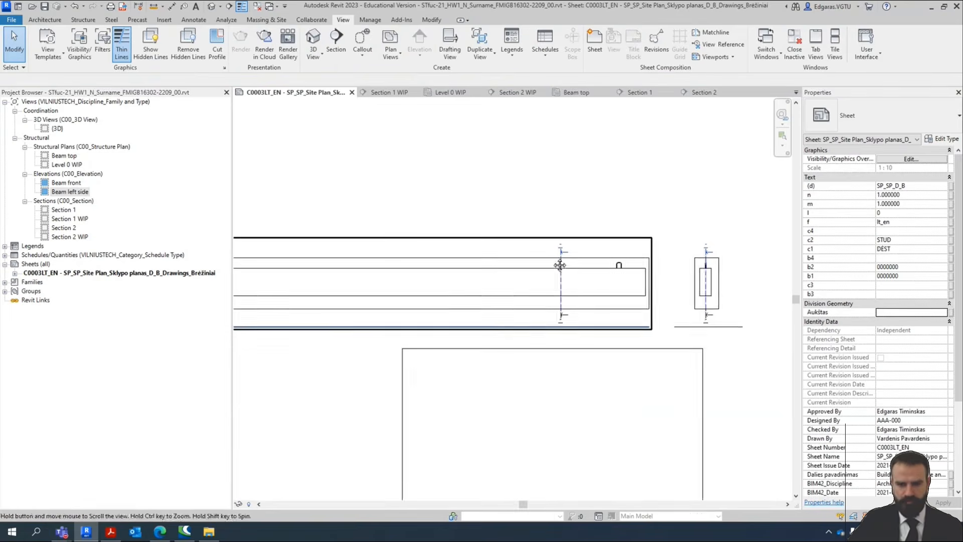
Change the Beam front viewport type to Vaizdo numeris-Pavadinimas-Mastelis_ISOCPEUR 2-5 mm and move its title above the view.
click(484, 278)
click(908, 120)
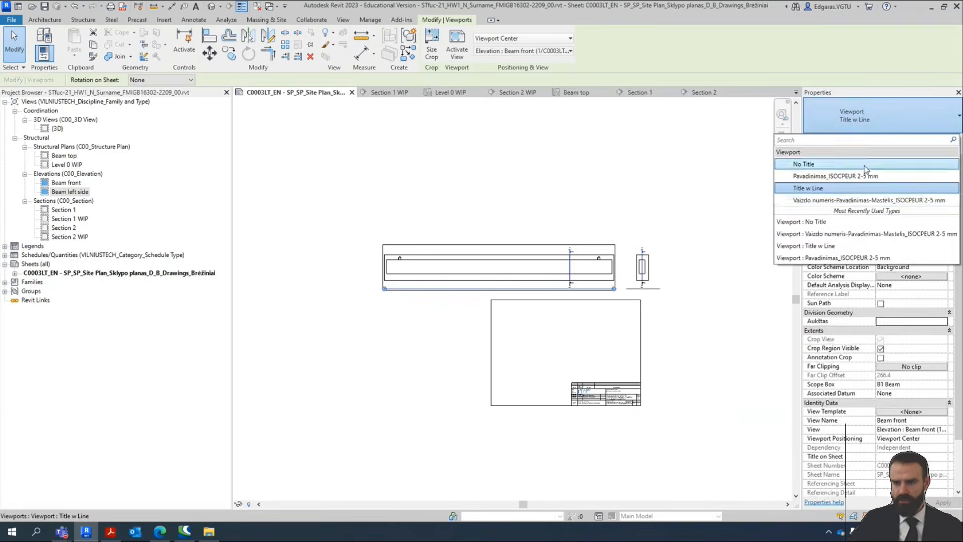
click(861, 200)
scroll(408, 294, up, 2)
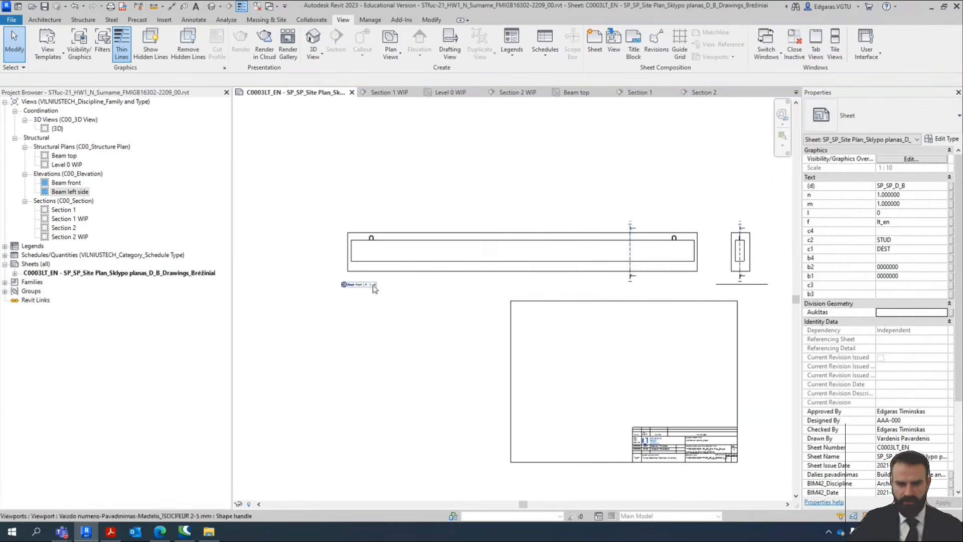
drag(376, 286, 419, 230)
click(419, 329)
Change the Beam left side viewport type to Vaizdo numeris-Pavadinimas-Mastelis_ISOCPEUR 2-5 mm and move its title above the view.
scroll(606, 296, up, 2)
click(565, 336)
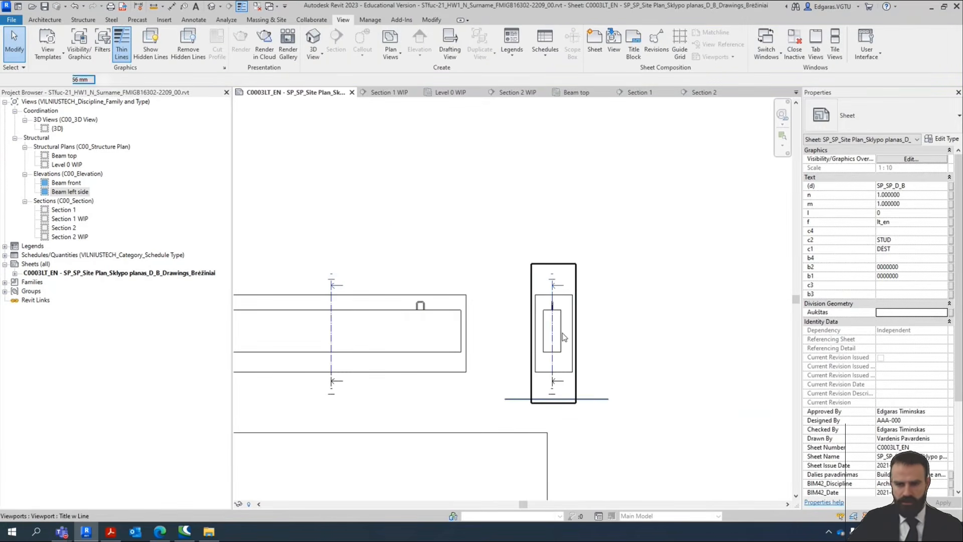
click(855, 124)
click(861, 200)
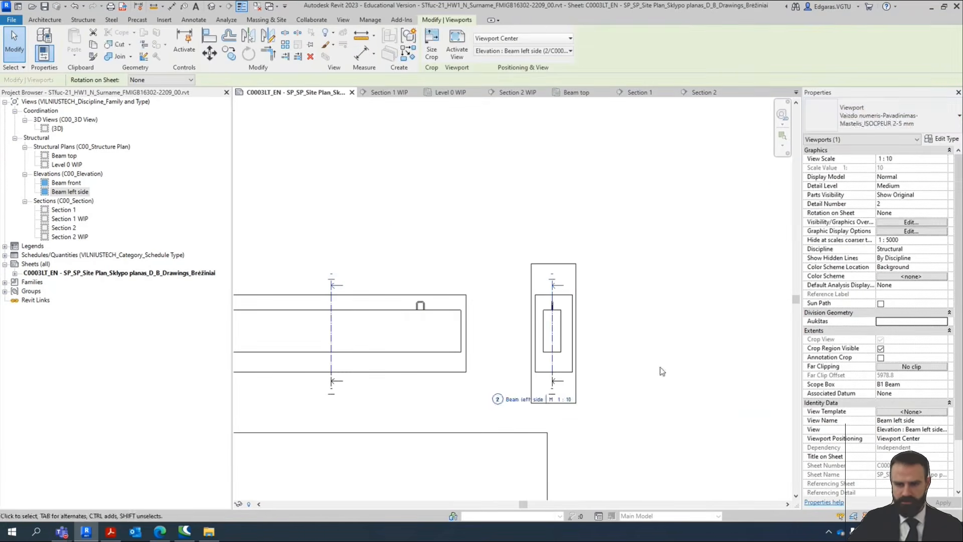
key(Escape)
drag(503, 400, 524, 280)
click(627, 332)
Move the Beam left side and Beam front viewports down to the upper part of the sheet frame.
scroll(626, 331, down, 3)
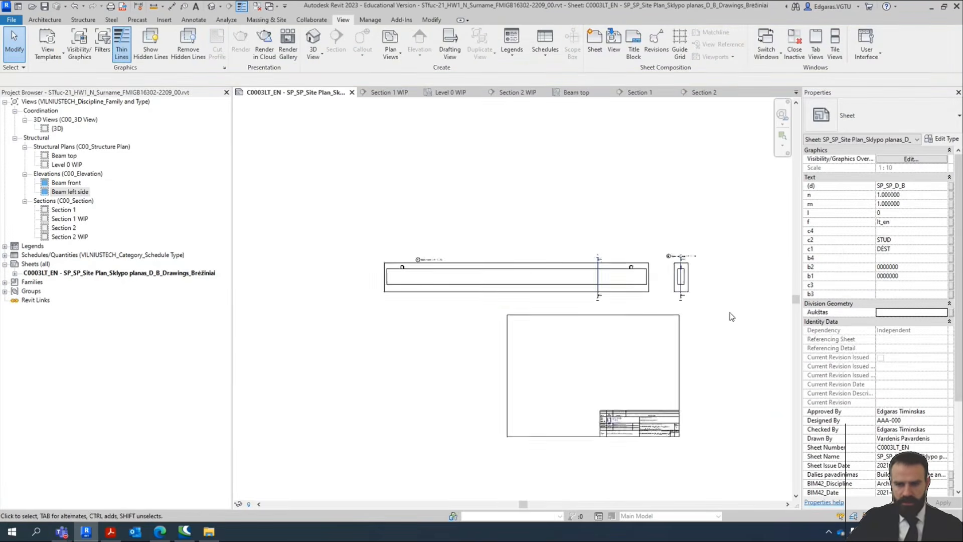
scroll(669, 301, up, 1)
click(665, 275)
drag(665, 275, 561, 357)
scroll(561, 357, up, 3)
scroll(586, 346, down, 4)
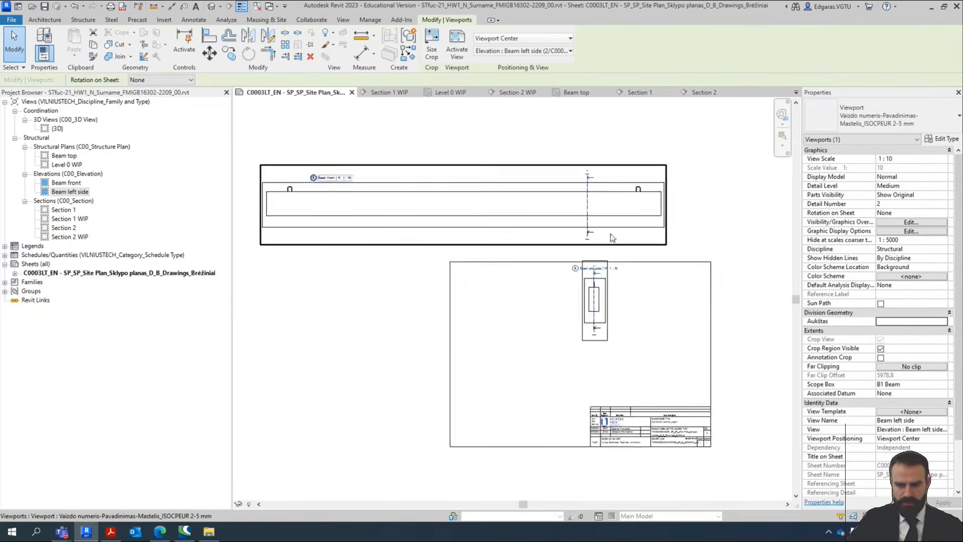
drag(622, 208, 542, 300)
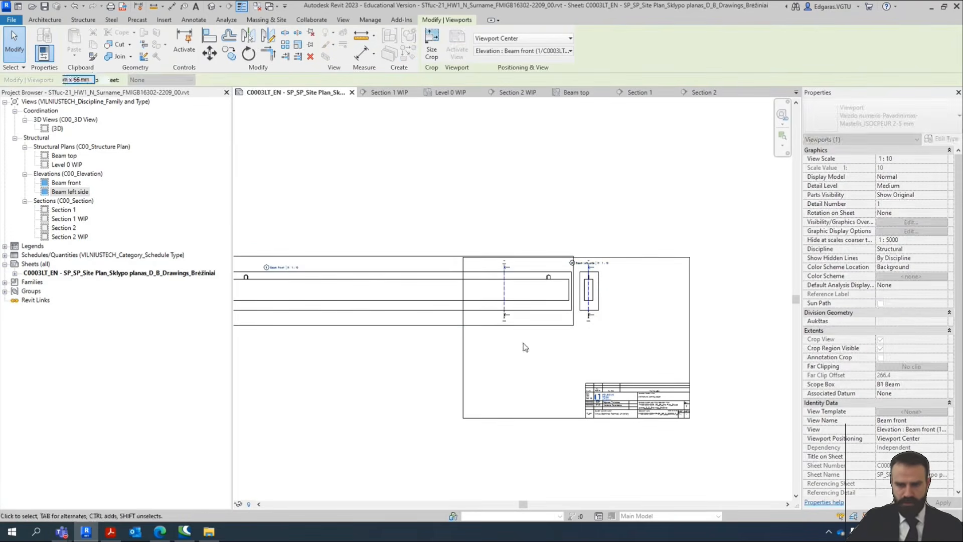
Activate the Beam front view and break its crop region to cut out the middle of the beam.
scroll(330, 295, up, 3)
double_click(456, 315)
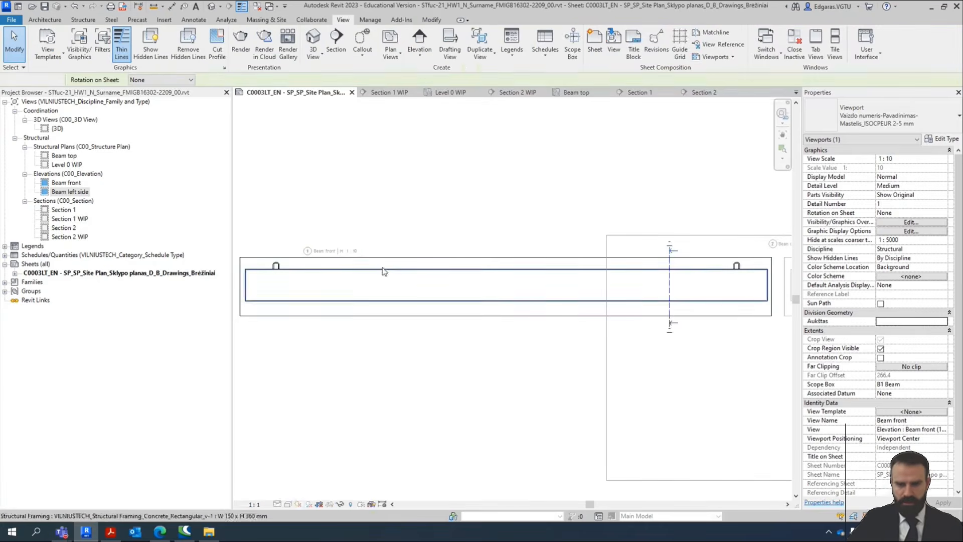
click(498, 316)
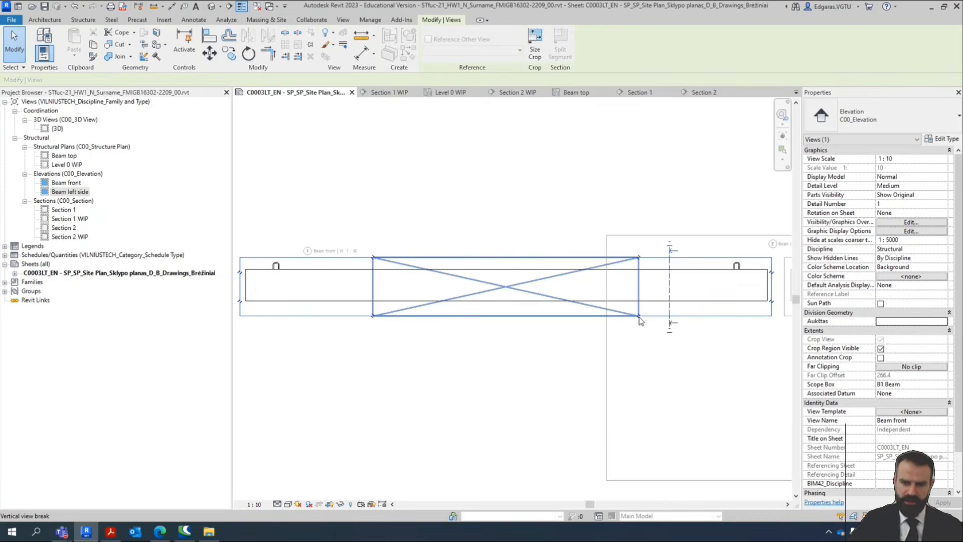
click(640, 321)
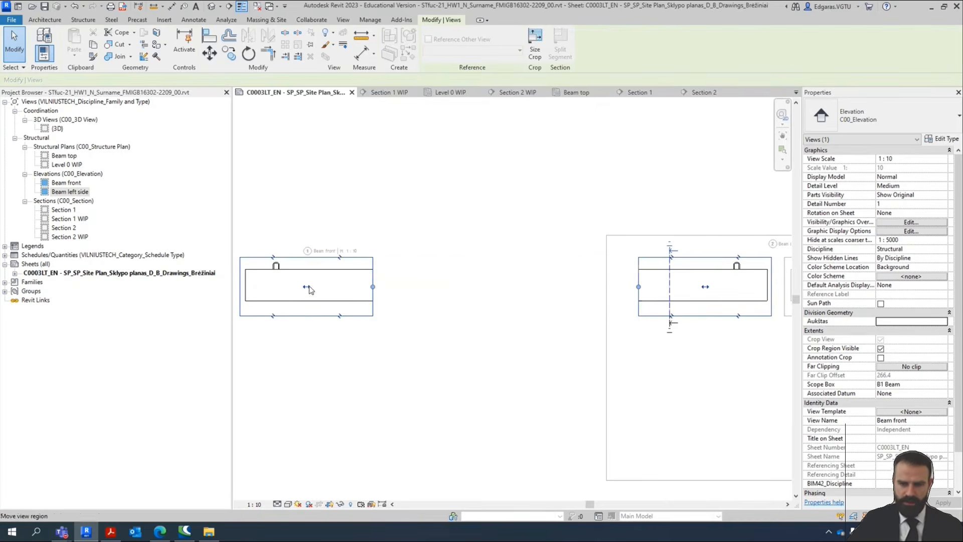
Move the left part of the broken Beam front view beside the right part and shorten both parts at the break.
drag(309, 290, 570, 297)
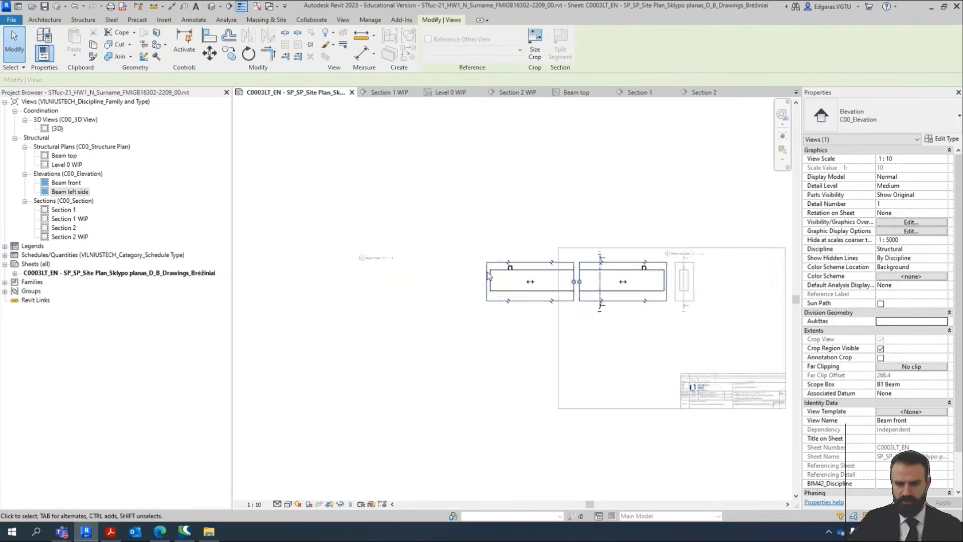
scroll(569, 297, down, 3)
scroll(486, 272, up, 5)
drag(485, 269, 402, 269)
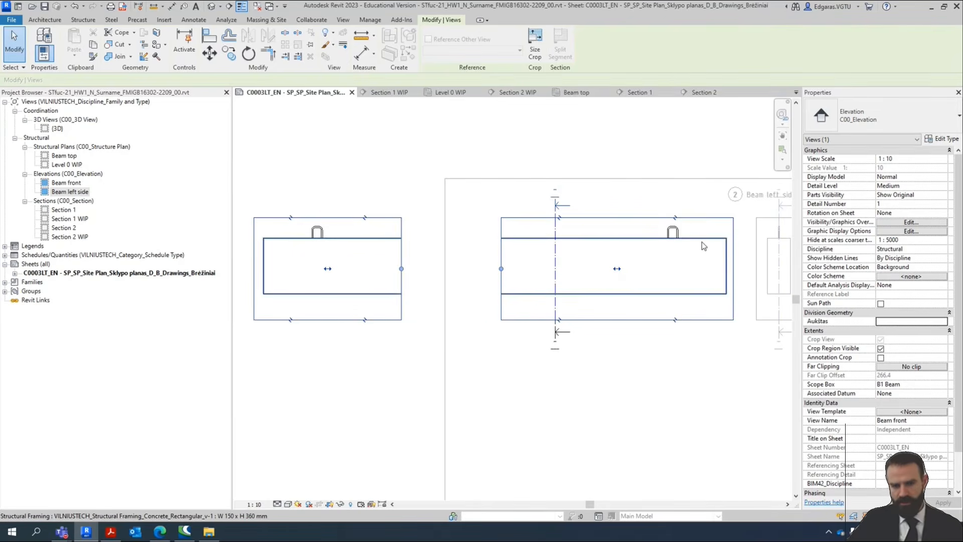
drag(501, 269, 538, 269)
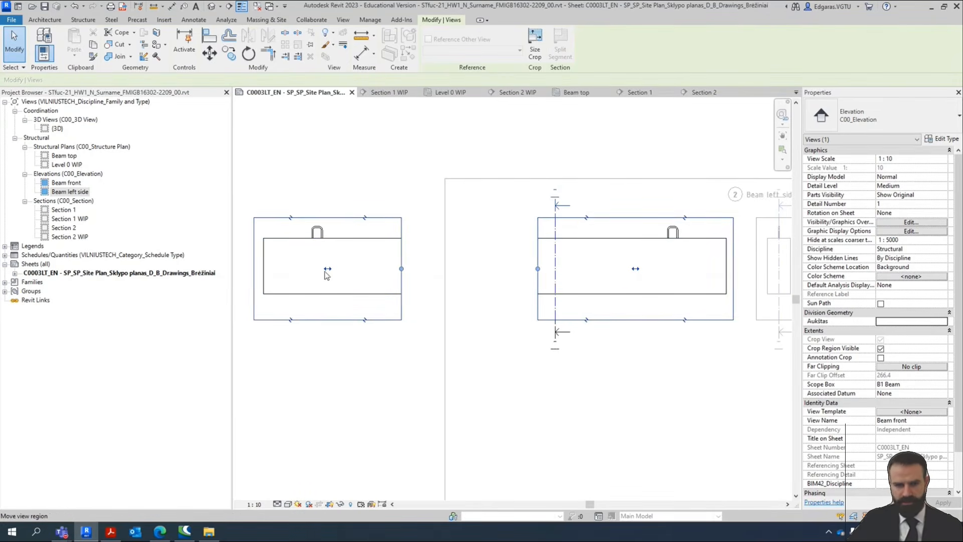
Close the gap by moving the left part of the Beam front view against the right part, and deactivate the view.
drag(327, 272, 457, 277)
scroll(458, 281, down, 3)
scroll(497, 351, up, 3)
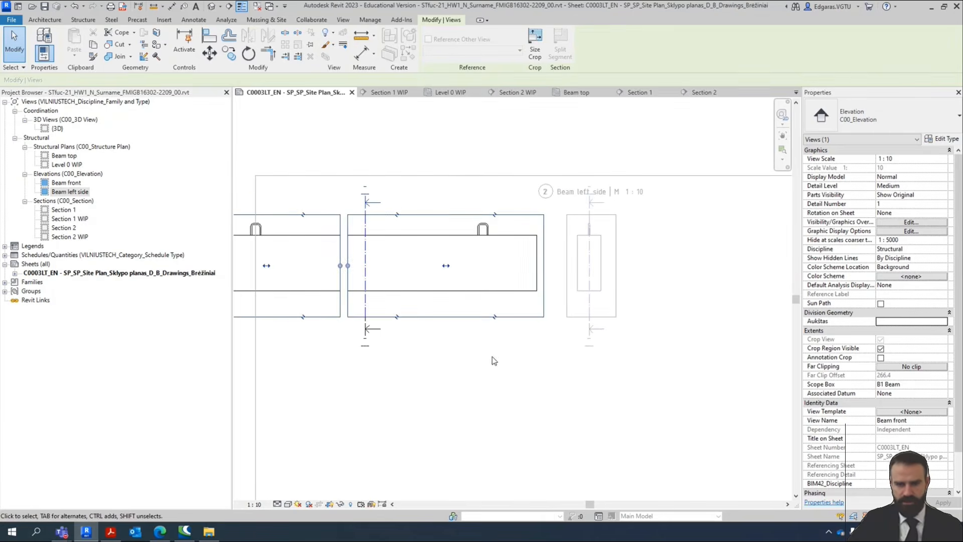
scroll(435, 379, down, 2)
double_click(435, 380)
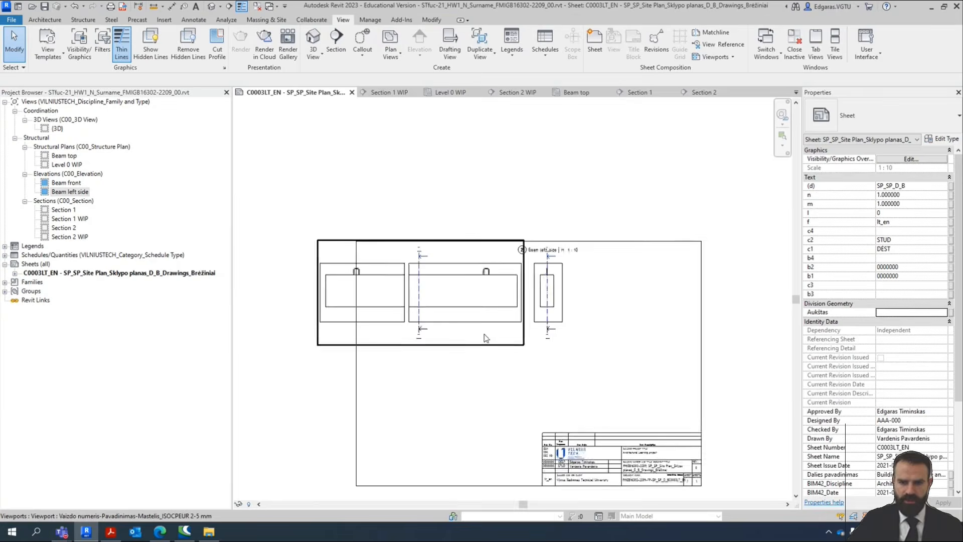
Move the Beam front viewport inside the sheet frame and place Beam left side level with it on its right.
click(444, 303)
scroll(597, 358, up, 3)
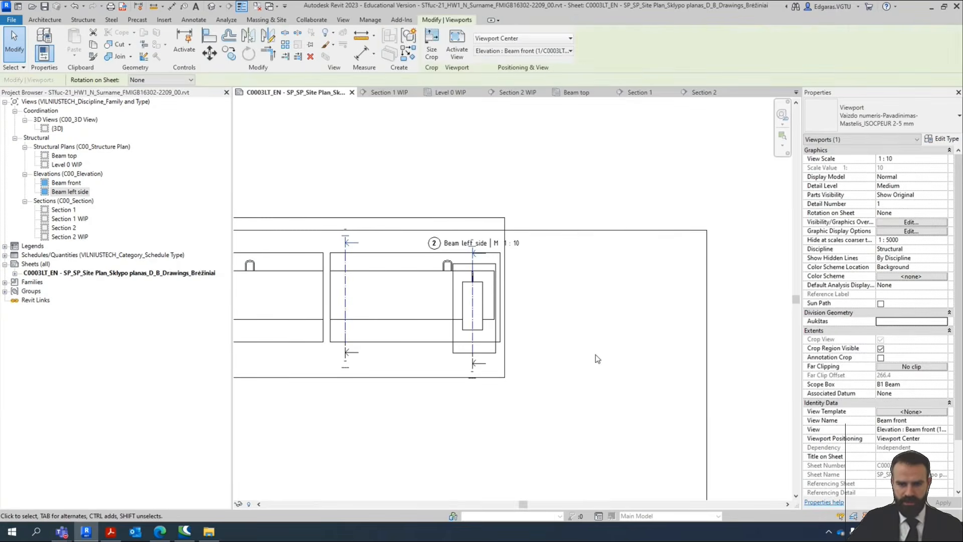
click(596, 357)
drag(467, 357, 535, 346)
click(468, 415)
middle_drag(401, 392, 545, 347)
scroll(603, 342, down, 2)
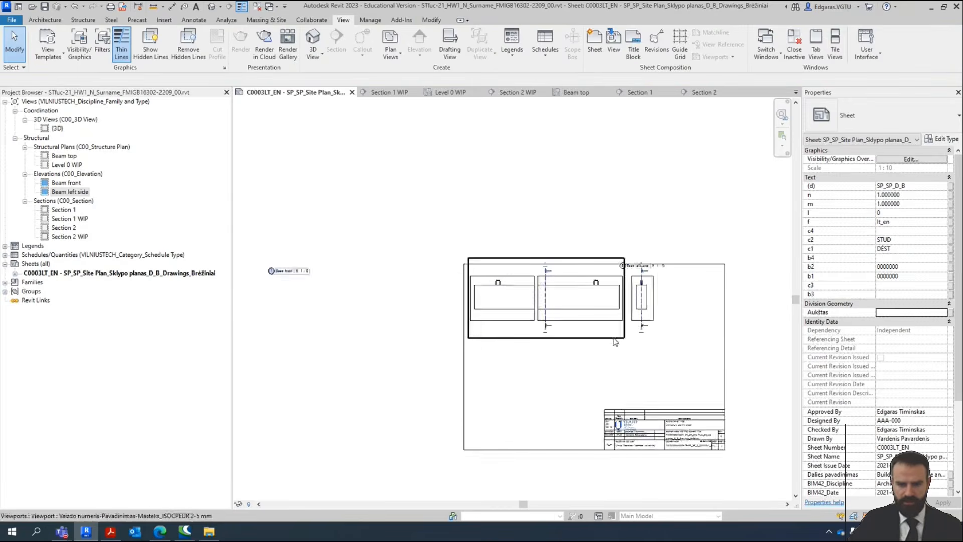
Move the Beam front title above its shortened view, just left of the section line.
scroll(351, 321, up, 1)
drag(315, 274, 622, 277)
scroll(602, 286, up, 5)
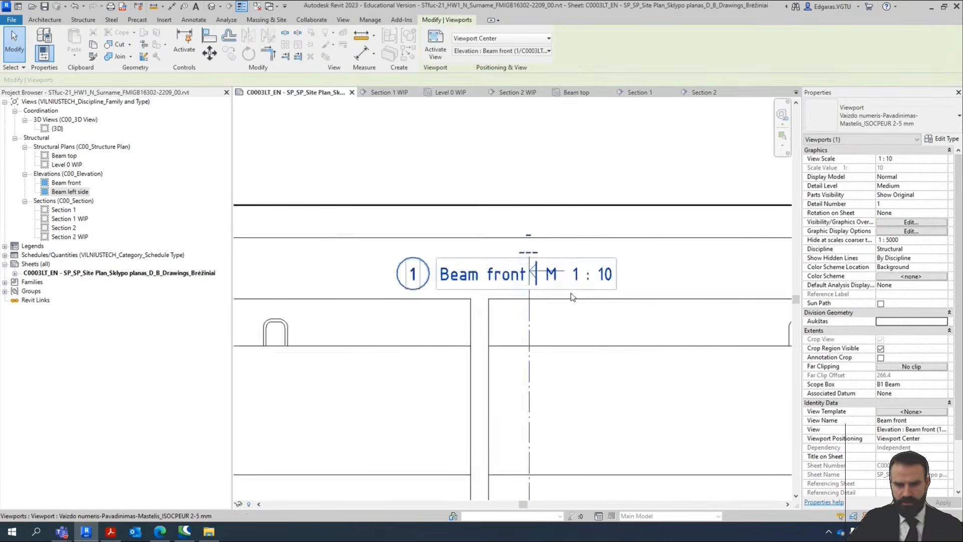
scroll(609, 290, down, 2)
drag(549, 285, 498, 286)
middle_drag(596, 298, 548, 286)
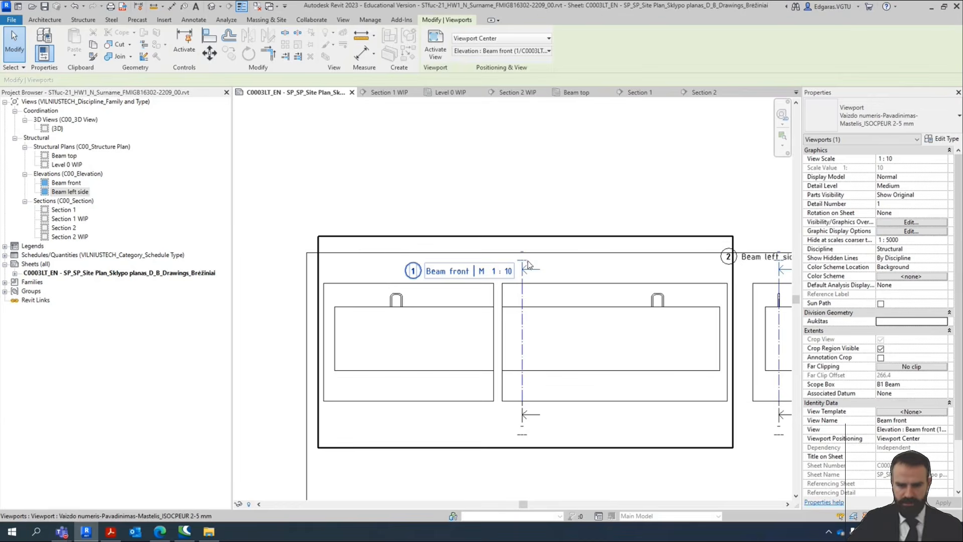
Lower the Beam left side title to align with the Beam front title.
scroll(481, 261, down, 2)
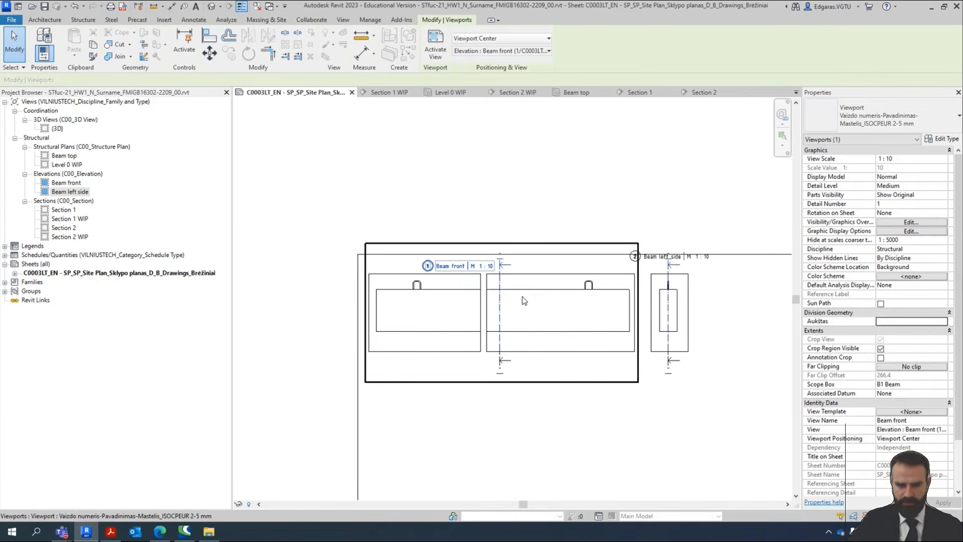
scroll(708, 287, up, 2)
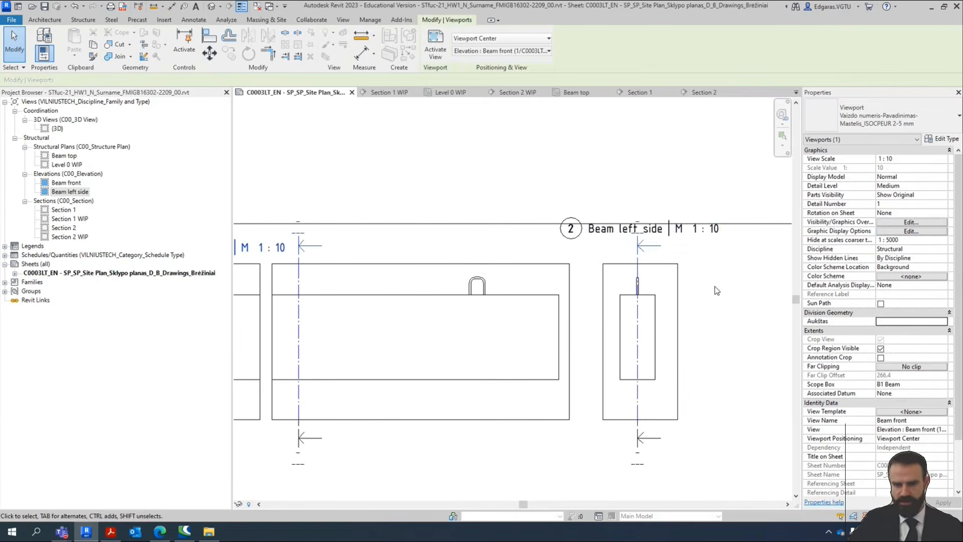
click(717, 291)
drag(690, 236, 686, 261)
scroll(687, 262, down, 1)
scroll(680, 364, down, 2)
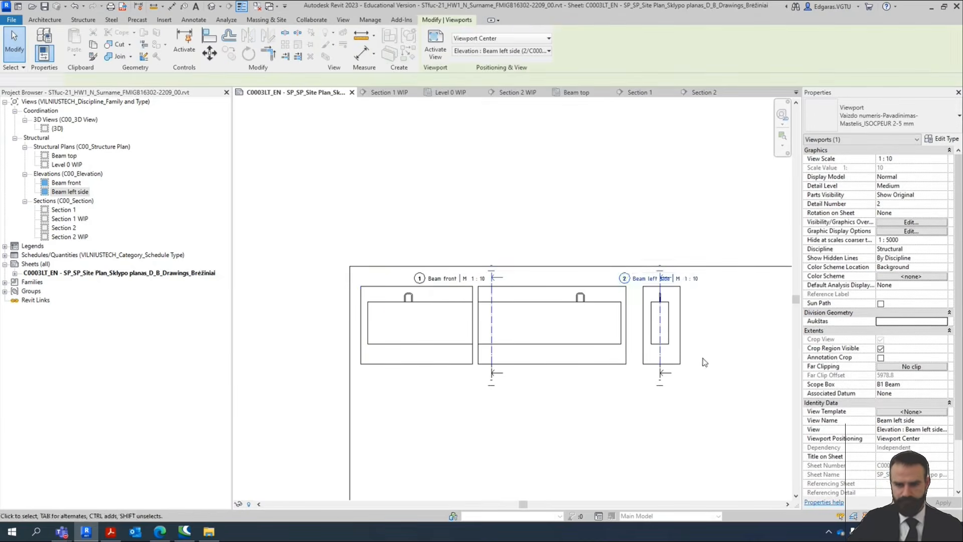
Select both beam viewports and nudge them down together within the sheet frame.
drag(702, 358, 576, 320)
key(Down)
key(Down)
key(Down)
key(Down)
key(Down)
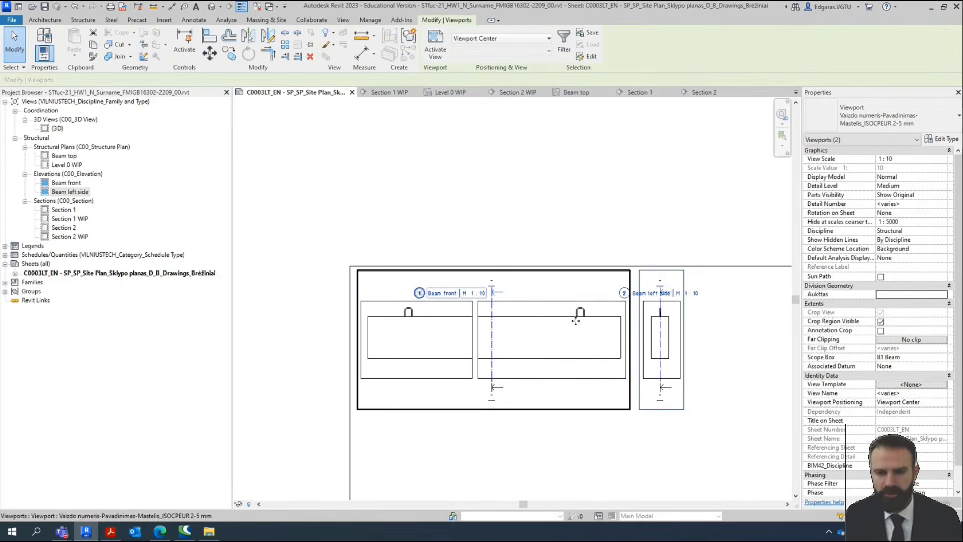
click(632, 468)
middle_drag(631, 376, 578, 275)
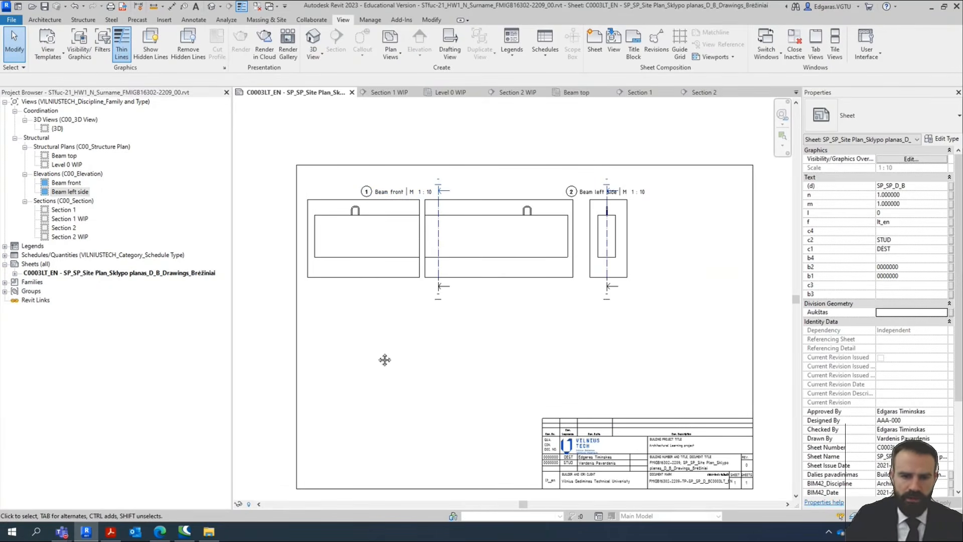
middle_drag(385, 359, 397, 297)
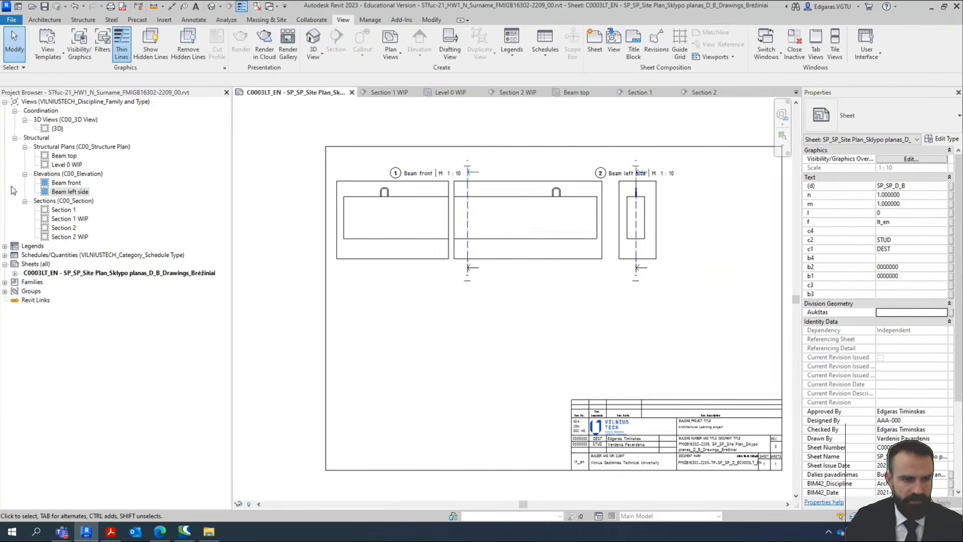
Rename the Section 1 view as "Beam with rebars front" and the Section 2 view as "Beam with rebars section".
click(68, 212)
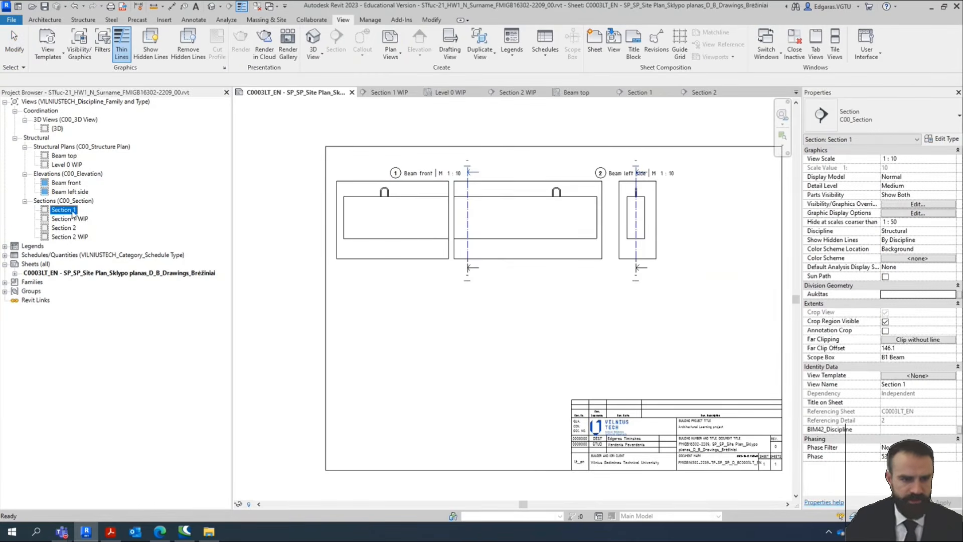
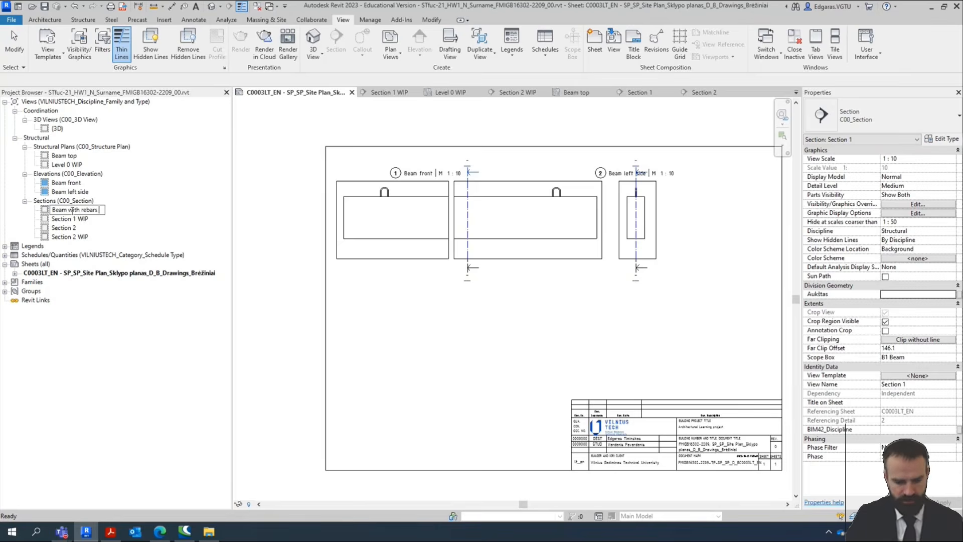
key(Return)
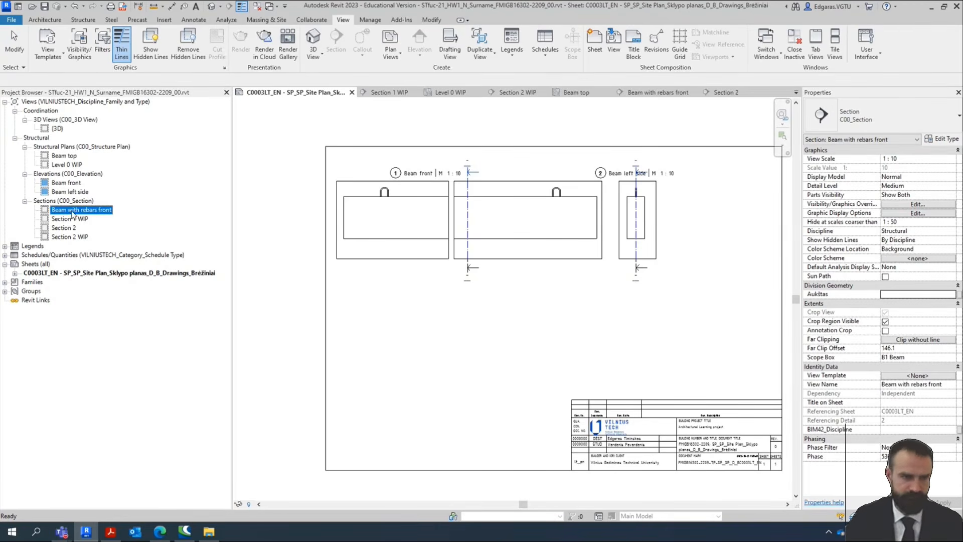
click(64, 227)
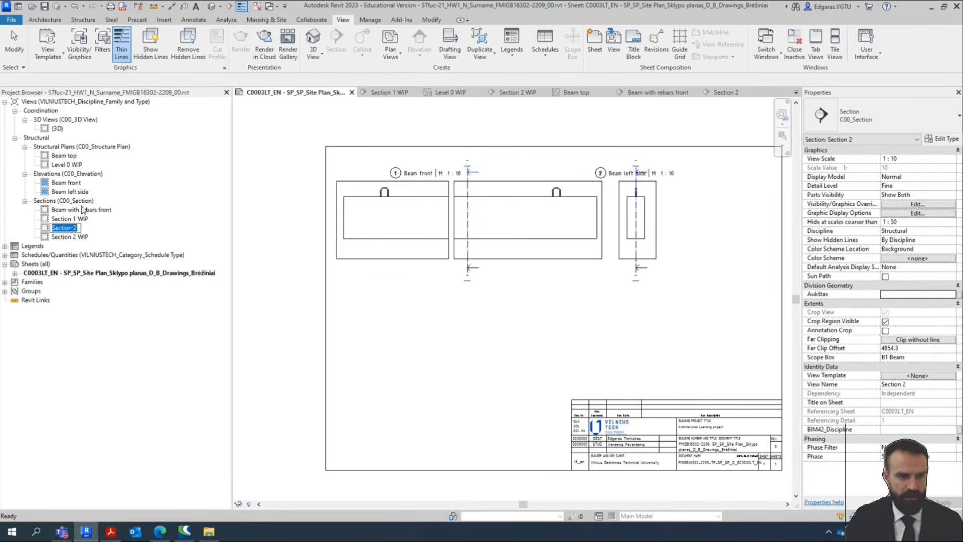
click(83, 210)
click(70, 229)
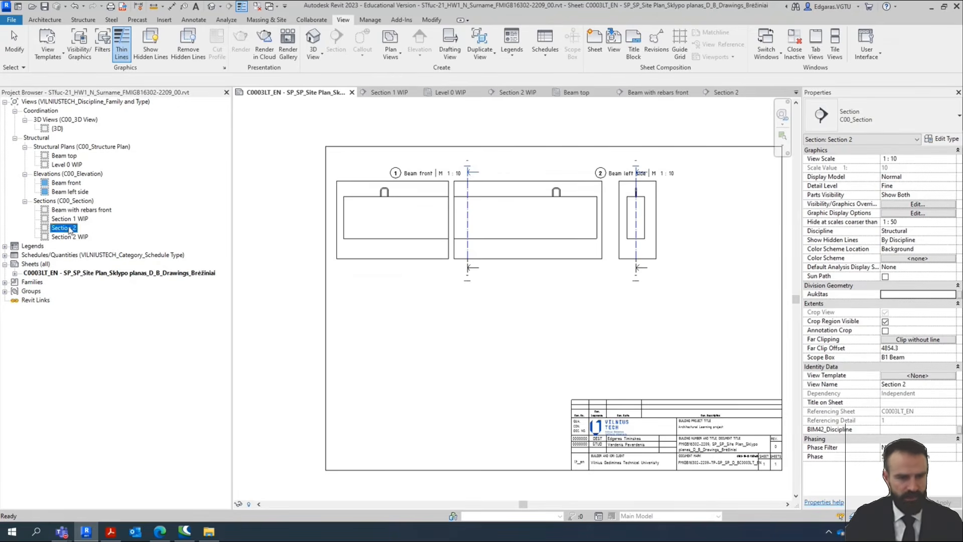
text(Beam with rebars front)
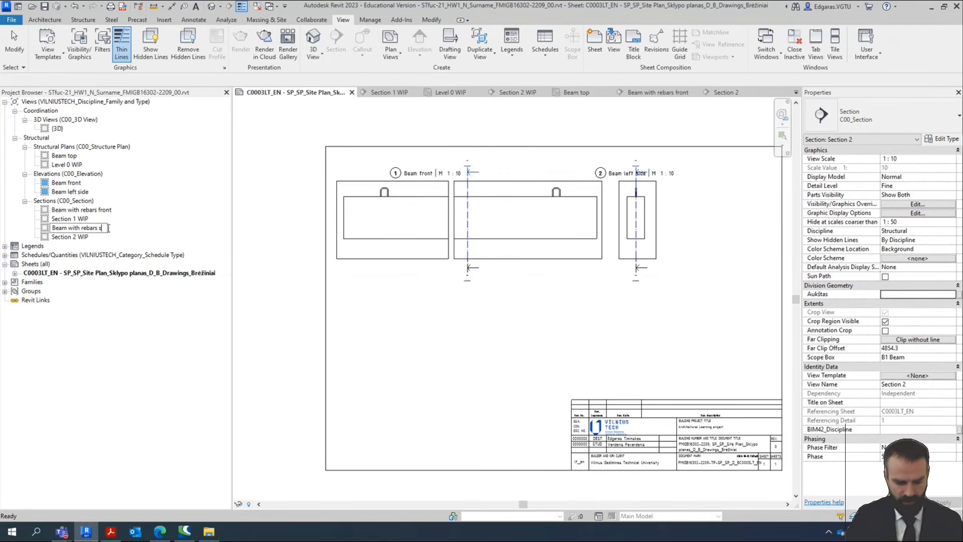
key(Return)
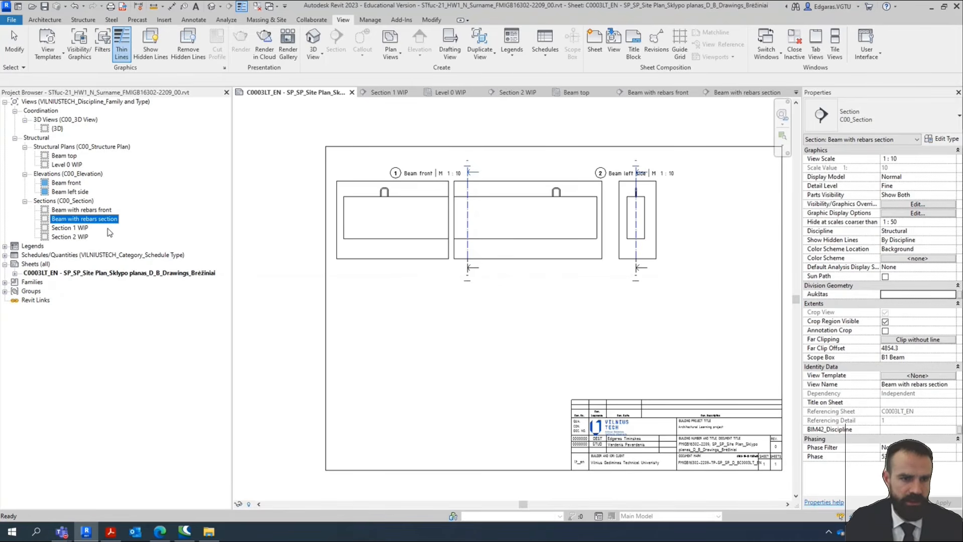
Place the Beam with rebars front view on the sheet, below the Beam front viewport.
click(103, 212)
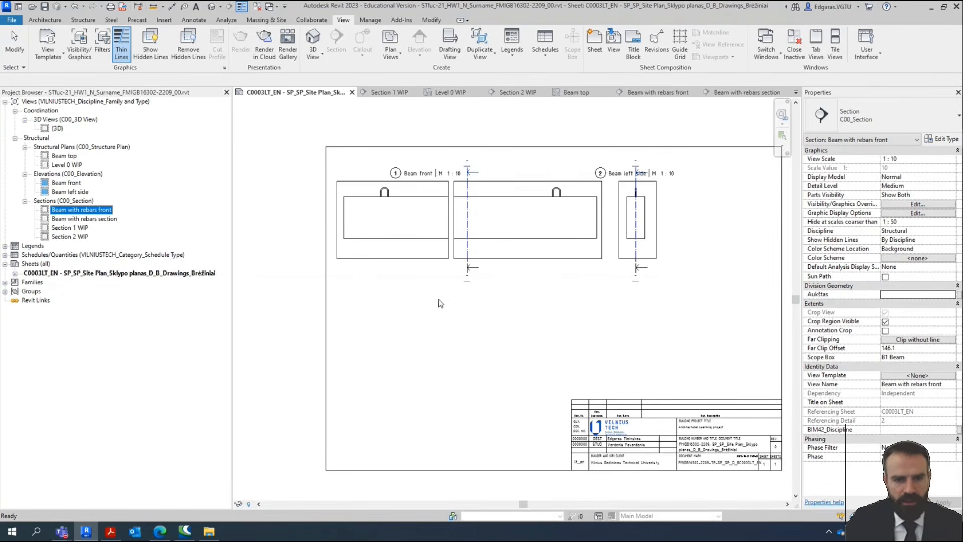
drag(439, 301, 300, 327)
click(407, 321)
scroll(422, 324, down, 2)
scroll(450, 326, down, 2)
Place the Beam with rebars section view below Beam left side, level with the Beam with rebars front viewport.
click(104, 220)
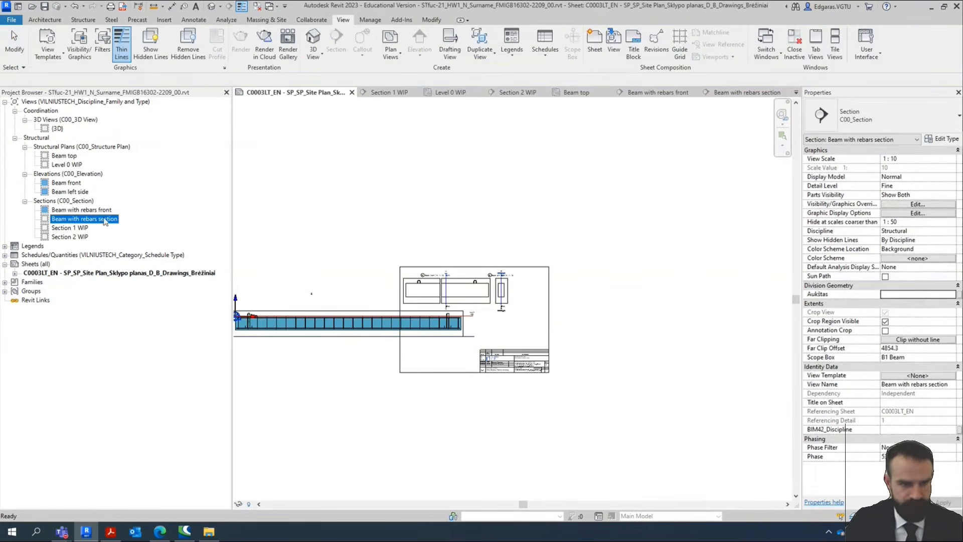
drag(541, 311, 481, 322)
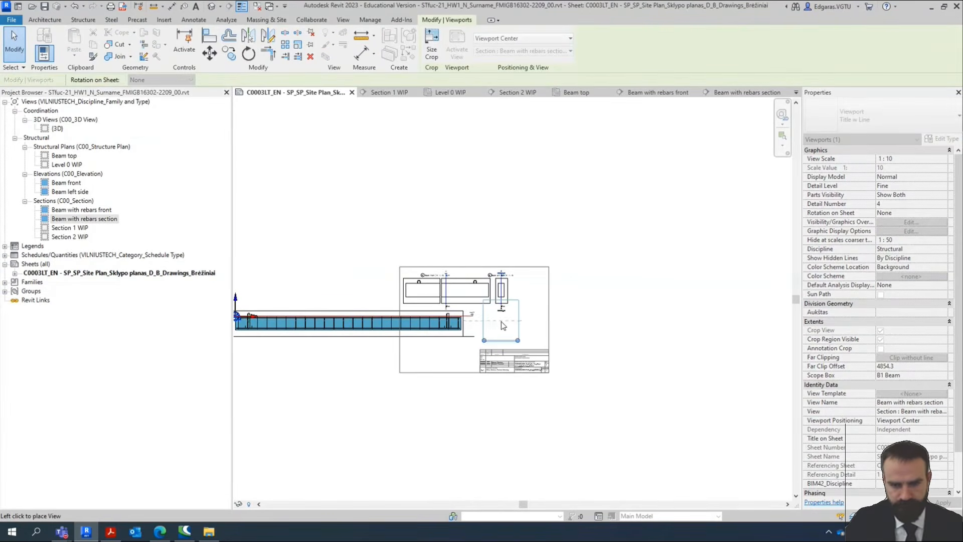
click(502, 321)
scroll(501, 329, up, 6)
mouse_move(503, 337)
mouse_down()
mouse_move(517, 335)
mouse_move(507, 335)
mouse_up()
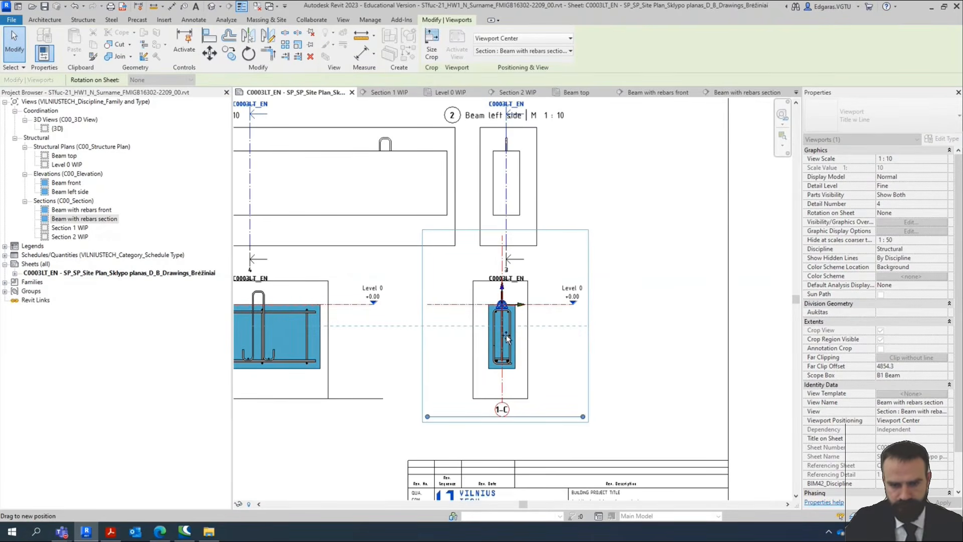
Change the viewport type of both rebar viewports to the title style without a line used by the beam elevations.
scroll(693, 361, down, 5)
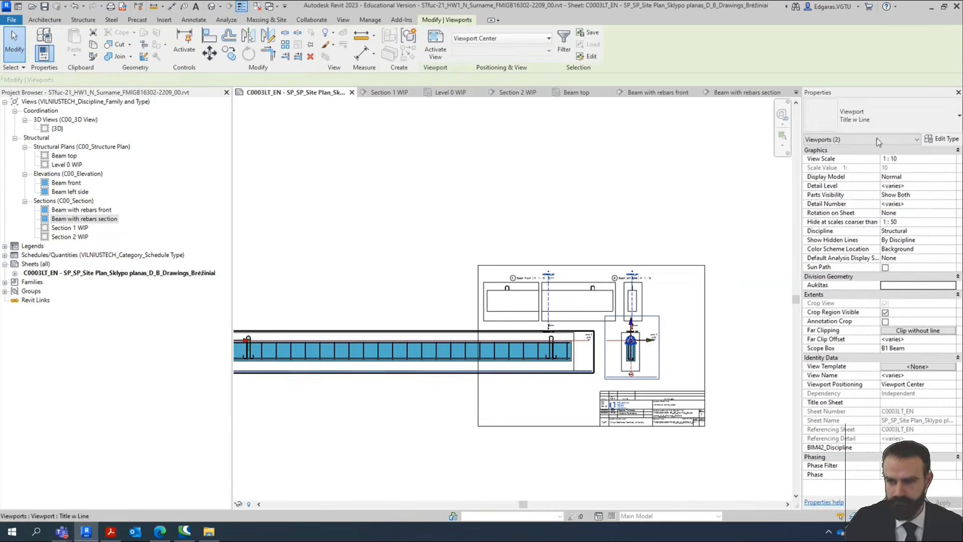
click(874, 122)
click(841, 201)
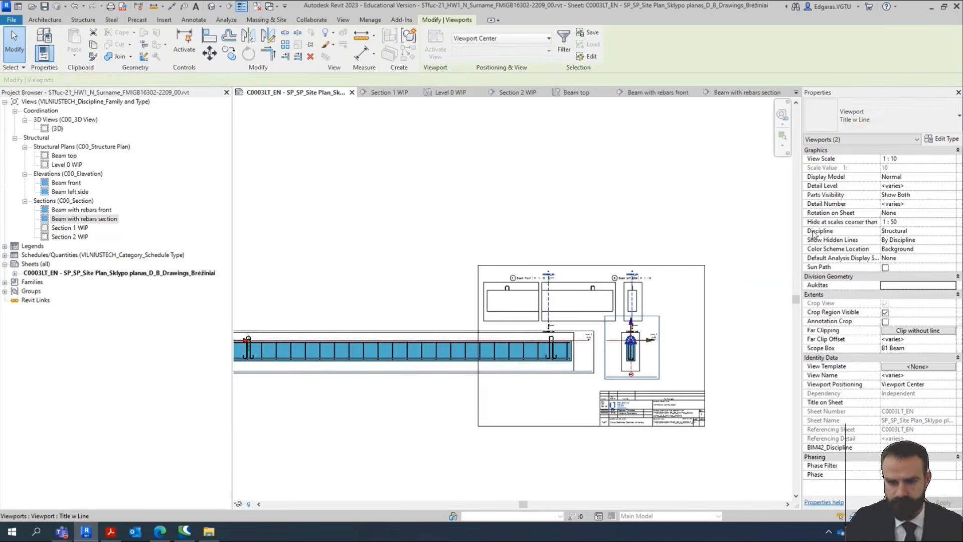
click(391, 428)
middle_drag(439, 429, 528, 372)
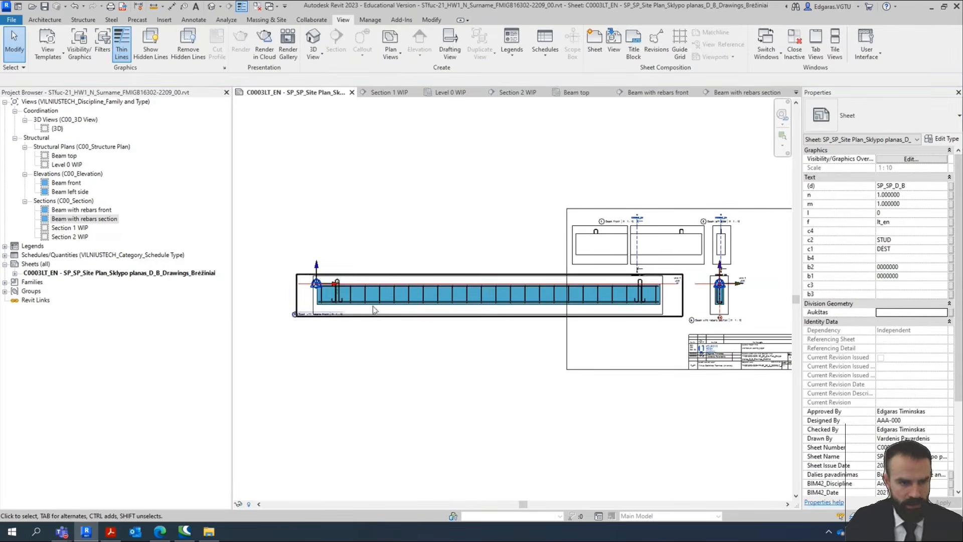
Duplicate the Beam with rebars front and Beam with rebars section views without detailing.
click(83, 210)
right_click(83, 211)
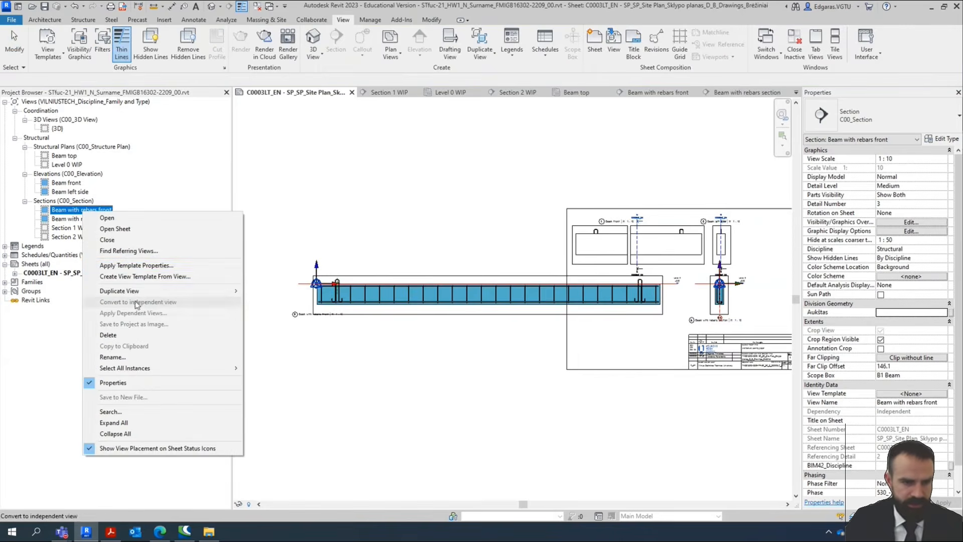
mouse_move(189, 290)
click(266, 291)
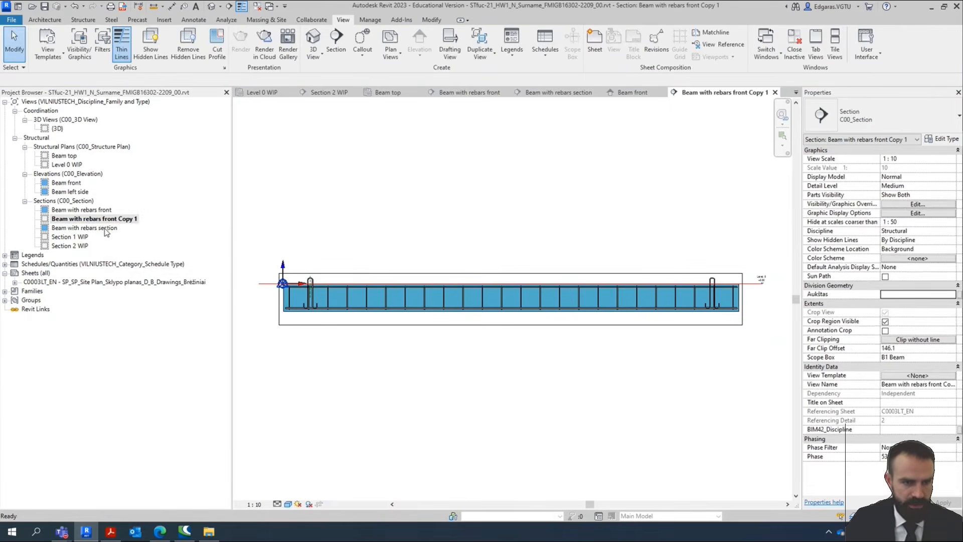
click(103, 228)
right_click(104, 229)
mouse_move(164, 309)
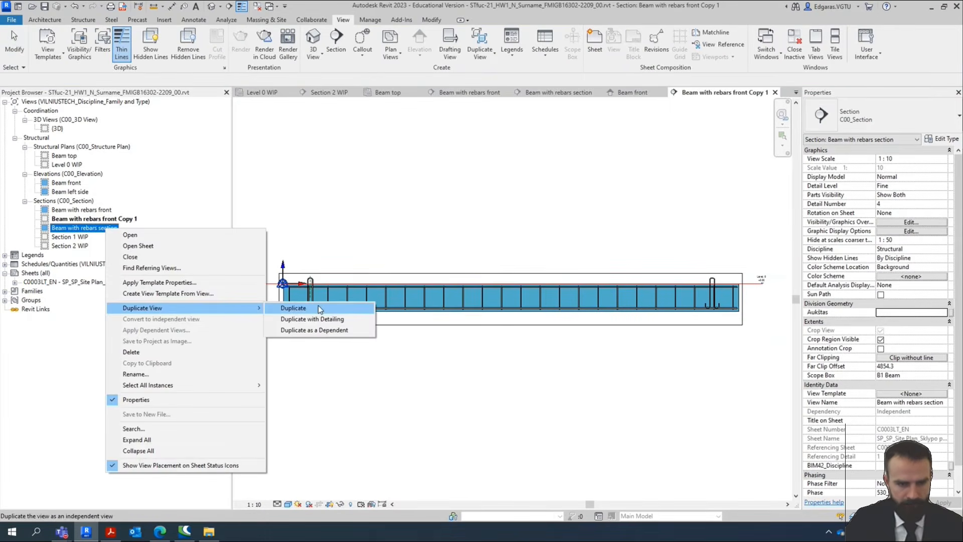
click(291, 308)
Rename the copy of the Beam with rebars front view as "Rebars front".
click(87, 219)
click(88, 220)
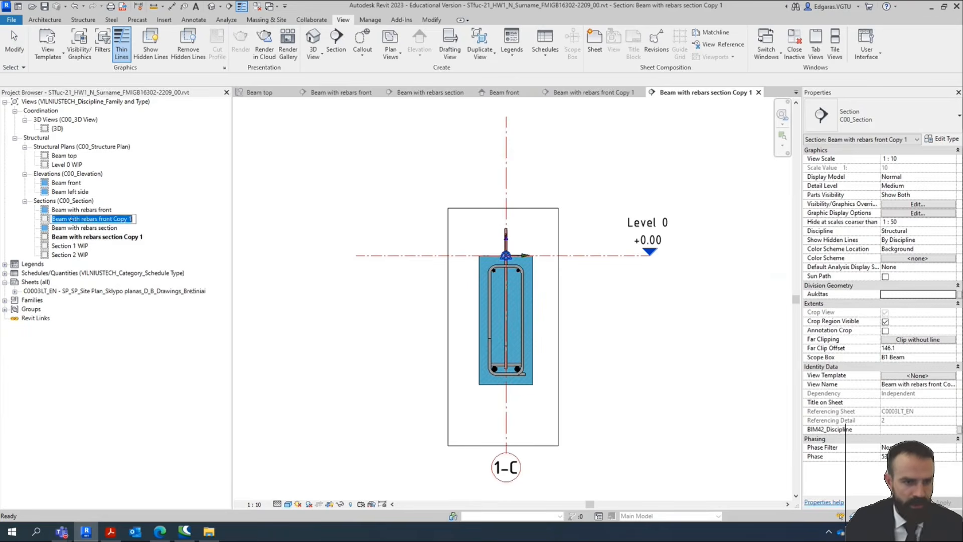
click(84, 220)
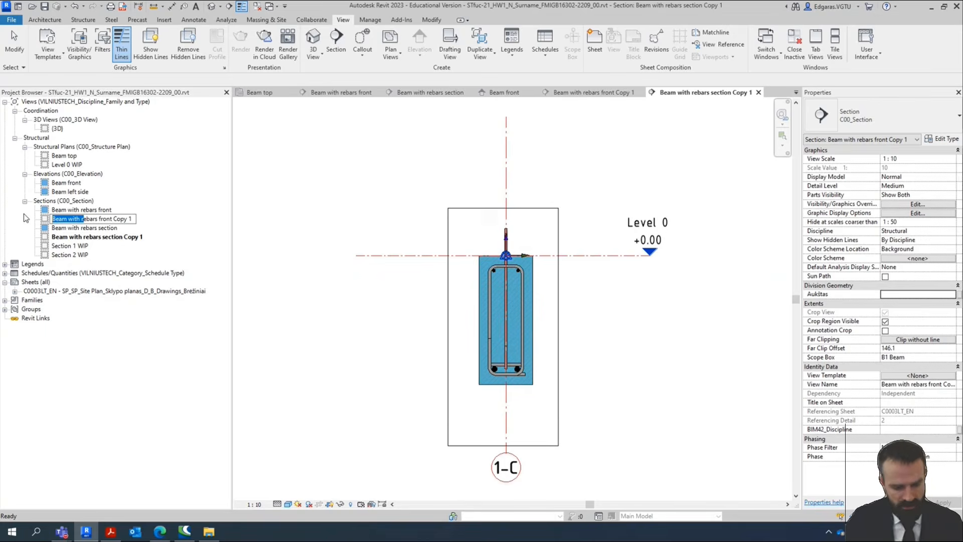
text(Rebars front)
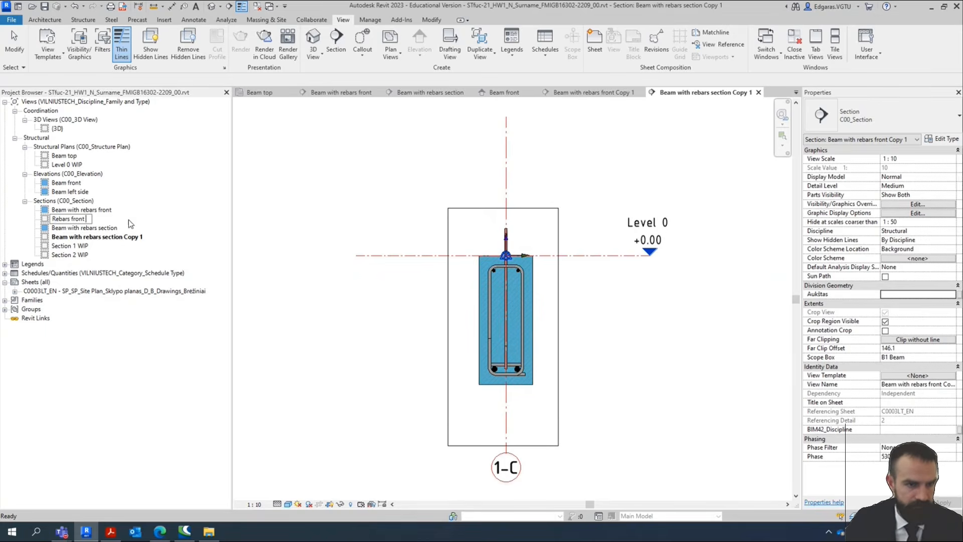
key(Return)
Rename the copy of the Beam with rebars section view as "Rebars section".
click(88, 228)
click(87, 228)
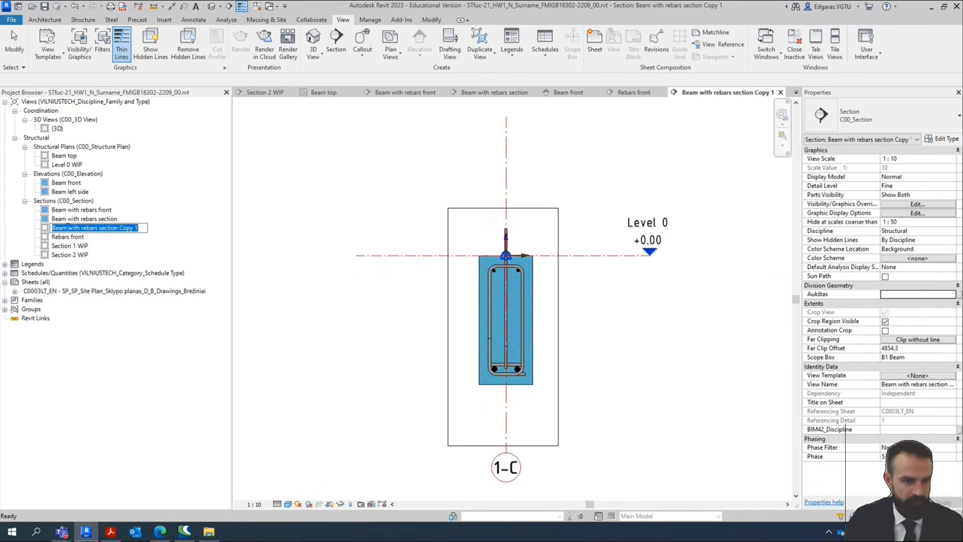
drag(84, 227, 2, 222)
text(Rebars section)
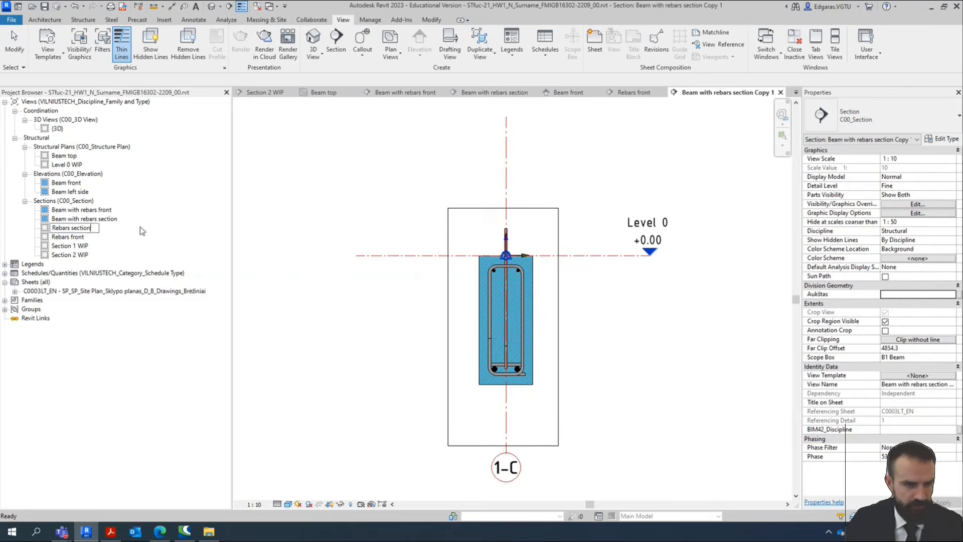
key(Return)
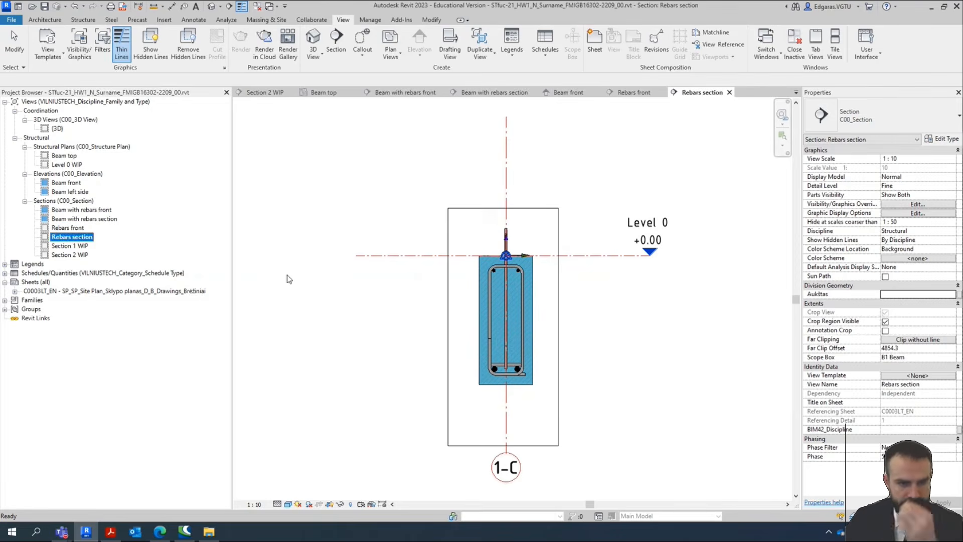
In the Rebars section view's visibility overrides, turn off every model category except Structural Rebar.
click(400, 311)
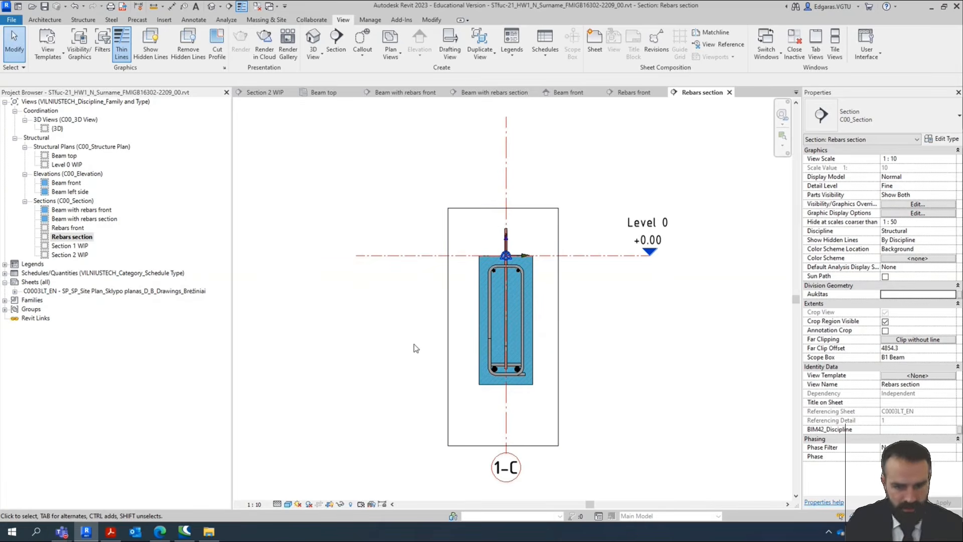
key(v)
key(g)
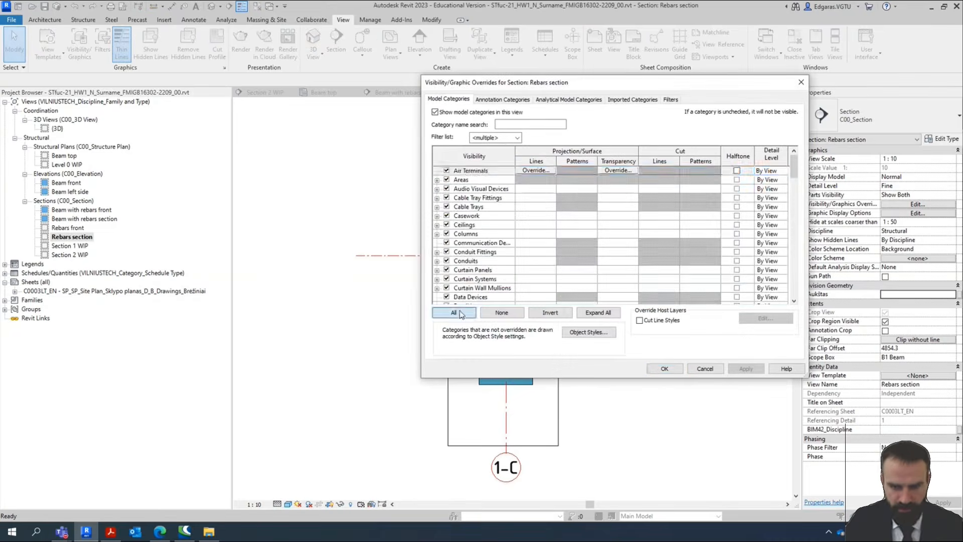
click(453, 312)
click(446, 297)
scroll(471, 283, down, 10)
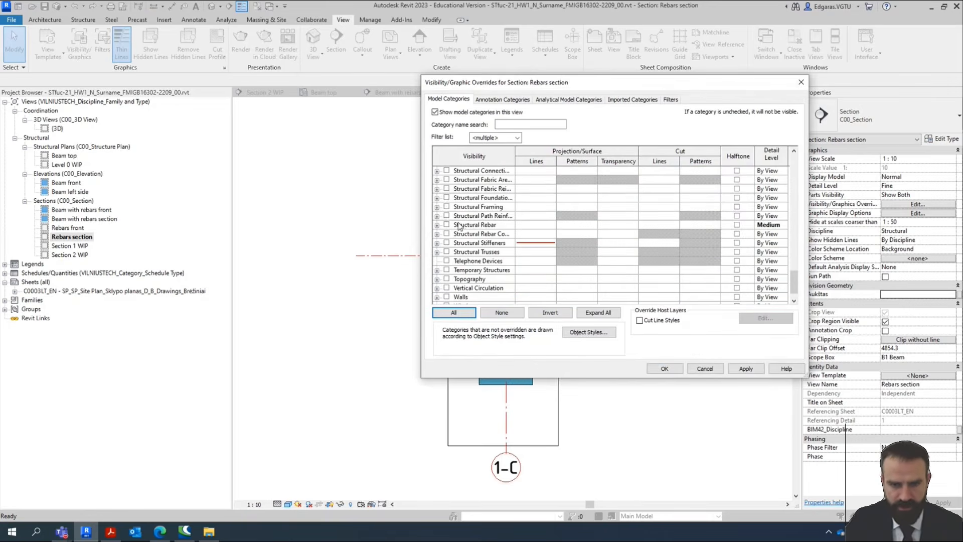
click(447, 225)
click(665, 369)
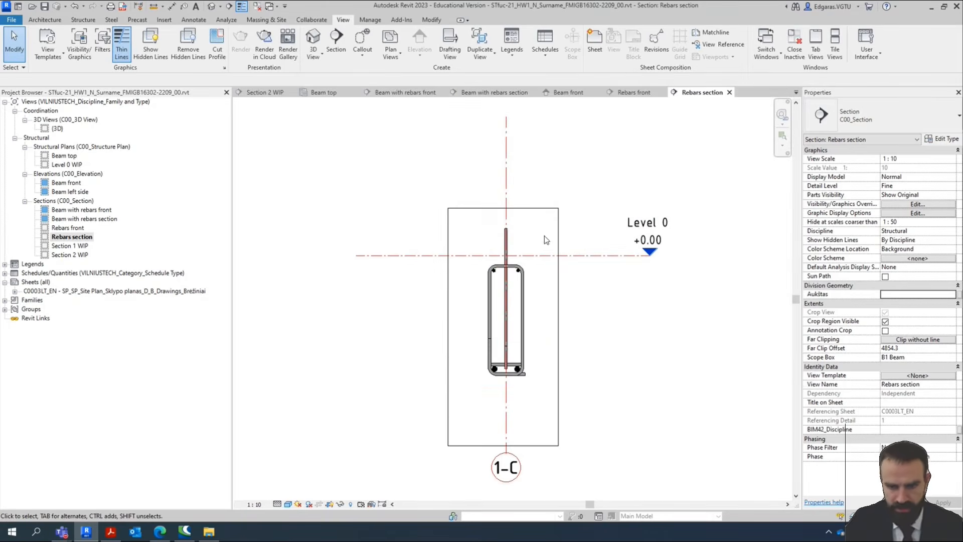
Hide the level and grid categories in the Rebars section view.
right_click(600, 256)
mouse_move(658, 346)
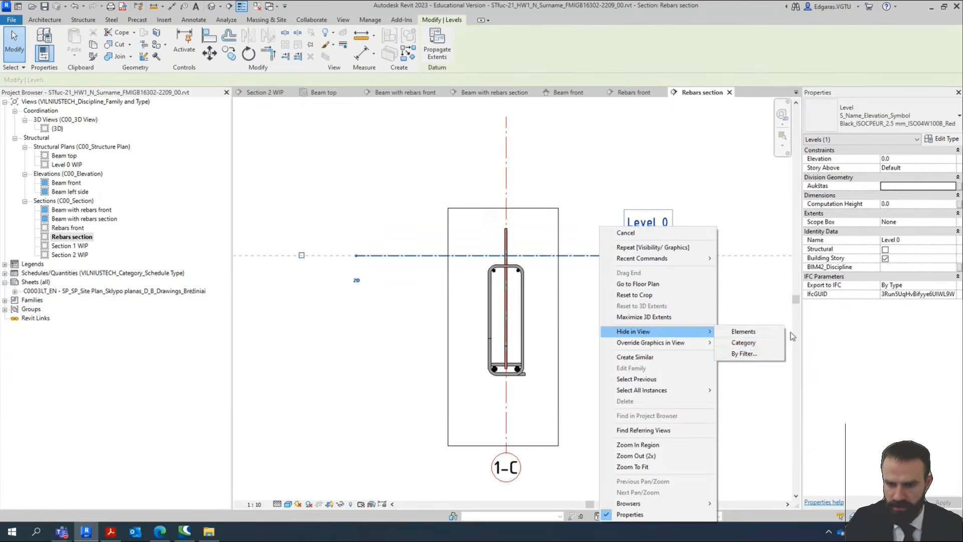
click(742, 344)
click(507, 190)
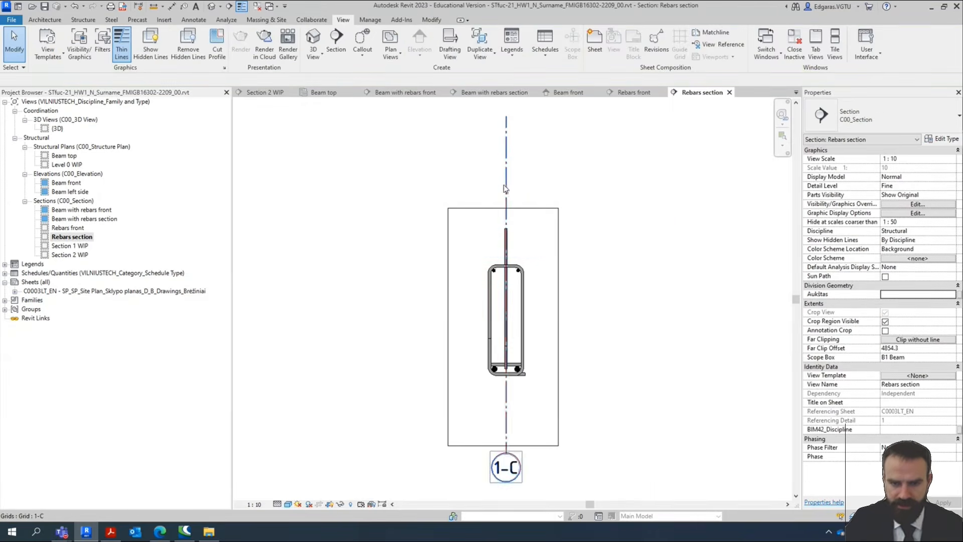
right_click(506, 186)
mouse_move(575, 279)
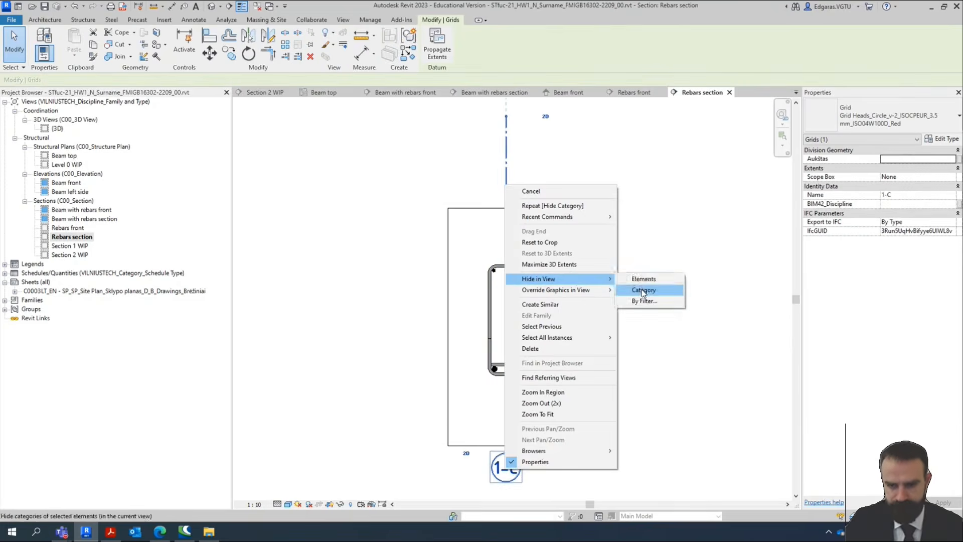
click(647, 289)
In the Rebars front view's visibility overrides, turn off every model category except Structural Rebar.
double_click(76, 228)
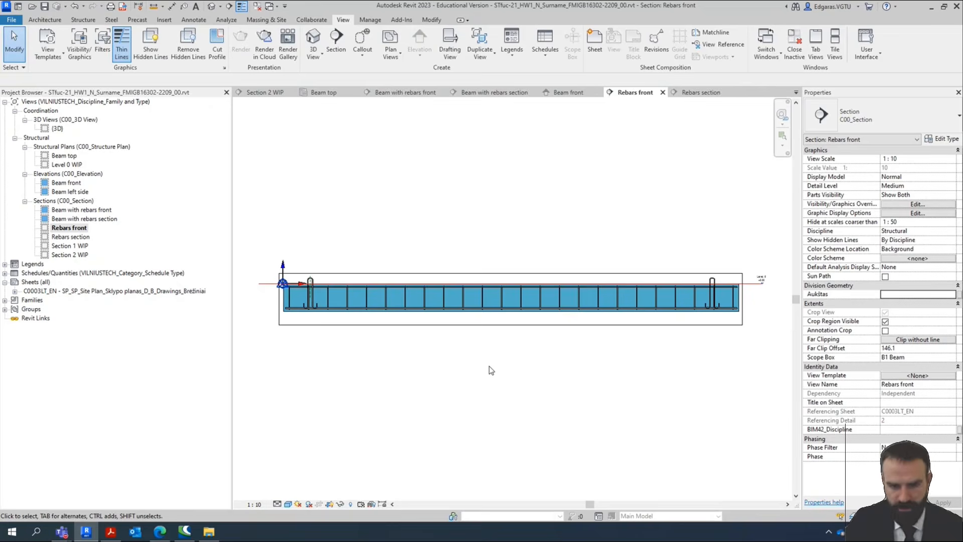
key(v)
key(v)
click(454, 313)
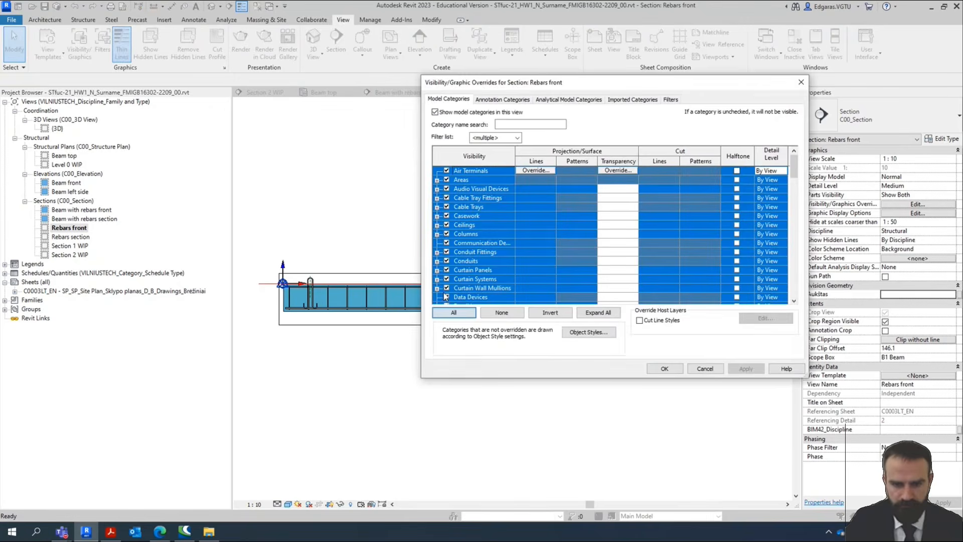
click(466, 279)
scroll(495, 265, down, 15)
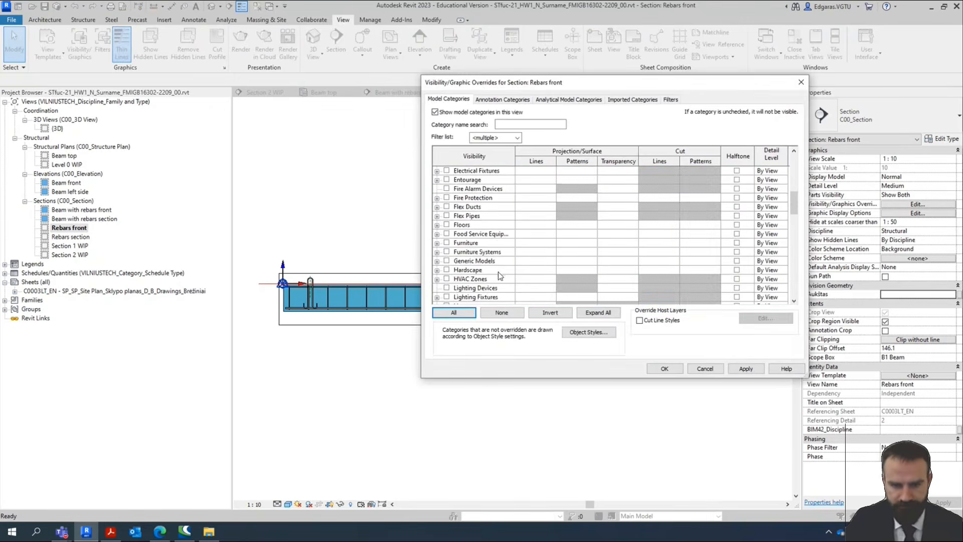
scroll(493, 261, down, 7)
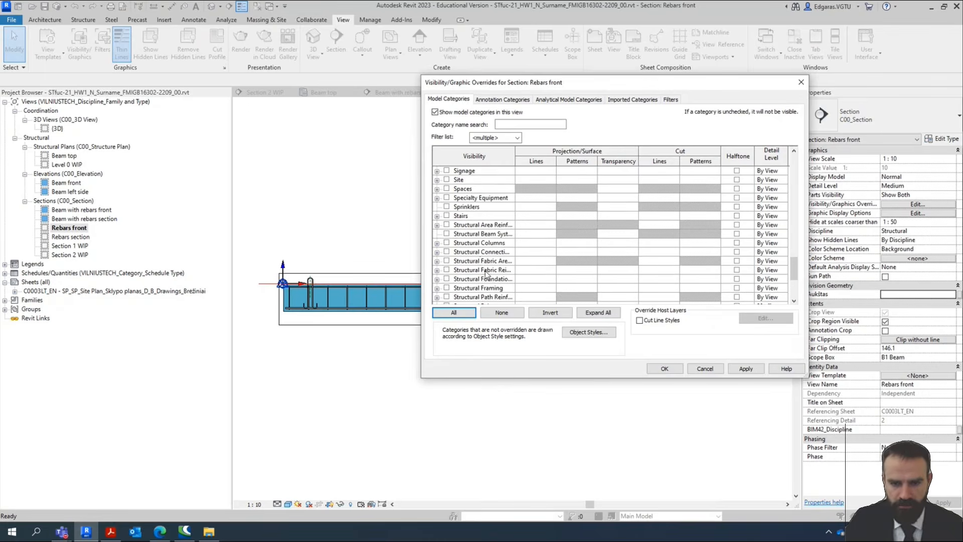
scroll(495, 261, down, 2)
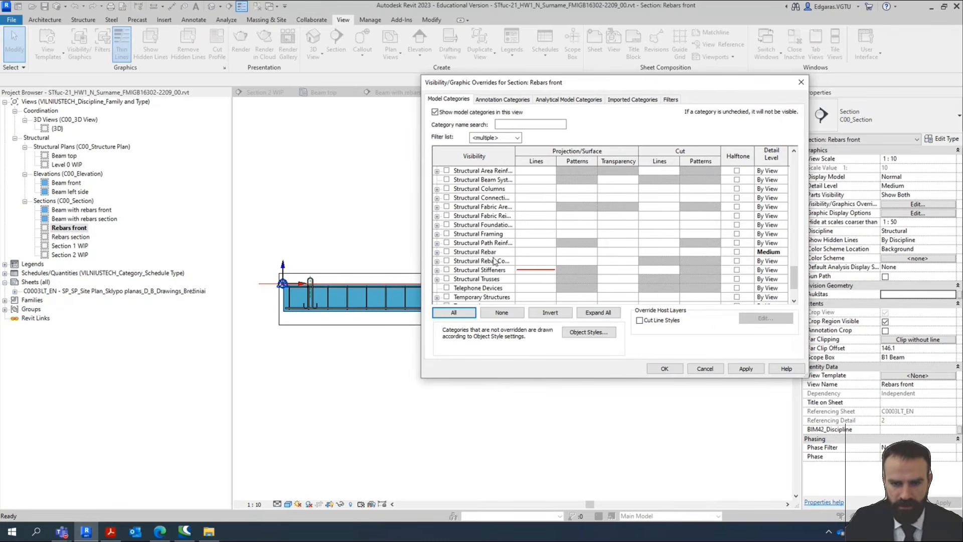
click(448, 253)
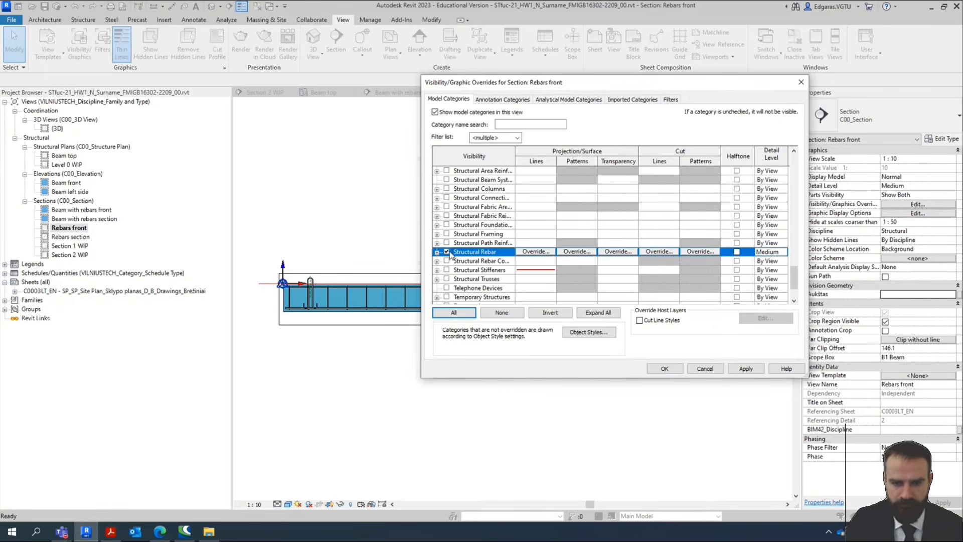
Turn off the Levels and Grids annotation categories in the Rebars front view and apply the overrides.
click(502, 99)
scroll(495, 246, up, 4)
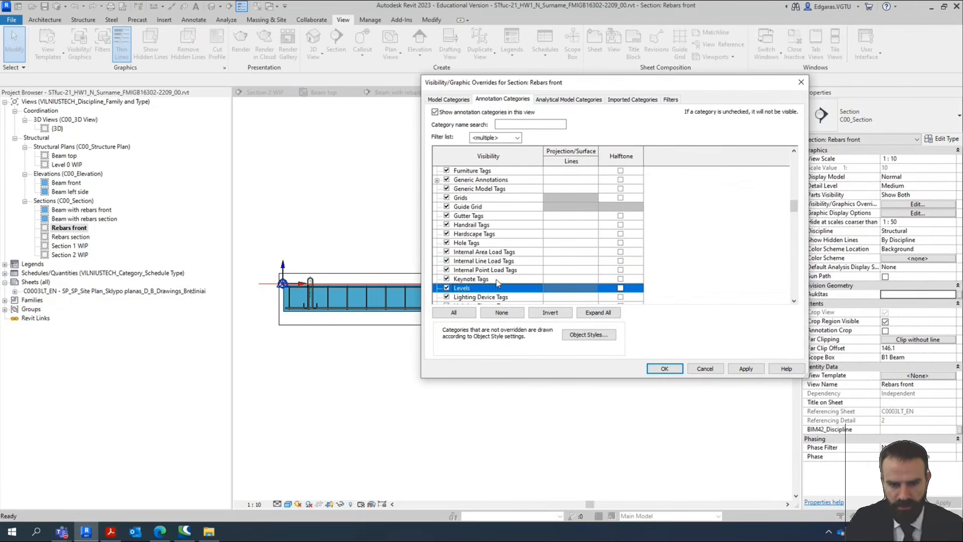
click(492, 252)
key(g)
click(472, 200)
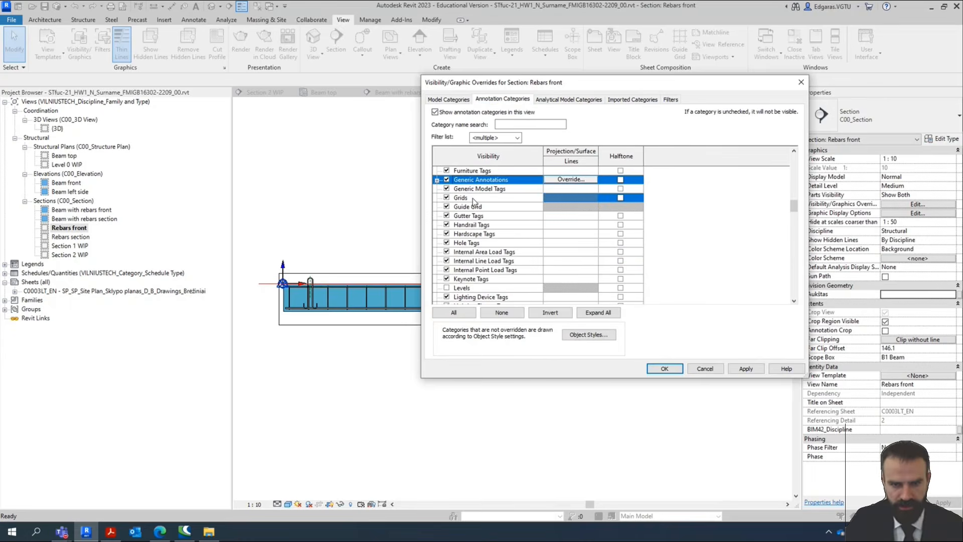
click(665, 369)
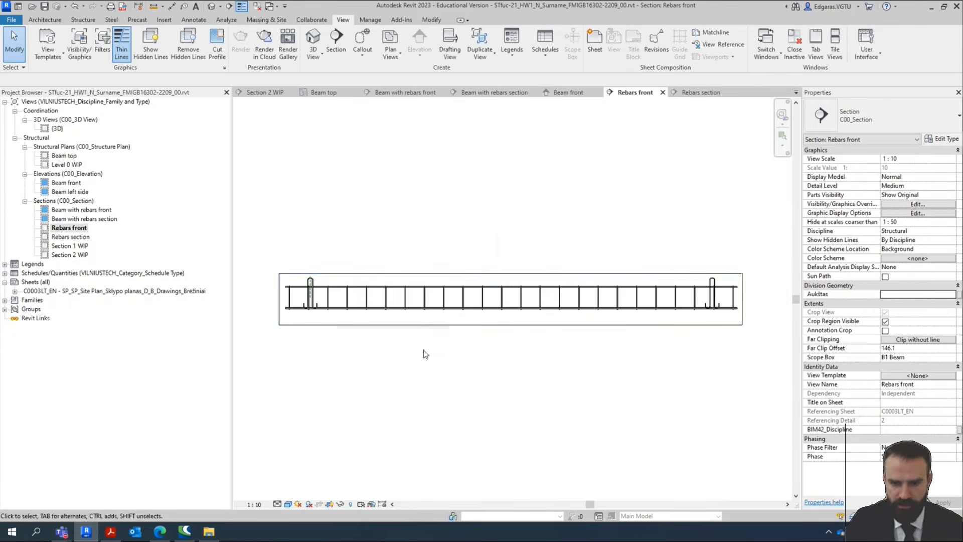
Break the Rebars front crop region to cut out the beam's middle, and bring the two end portions close together.
scroll(295, 307, up, 3)
scroll(295, 329, down, 4)
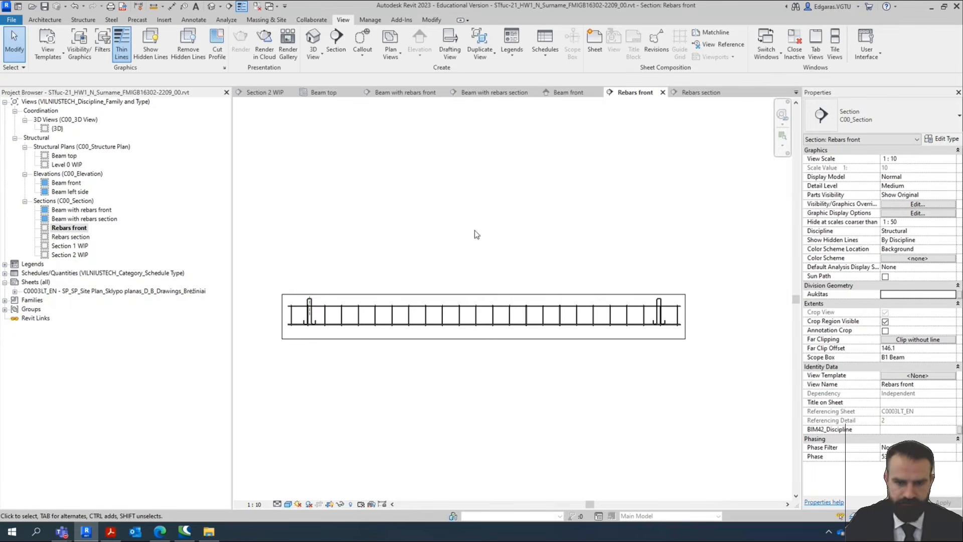
click(479, 339)
click(389, 339)
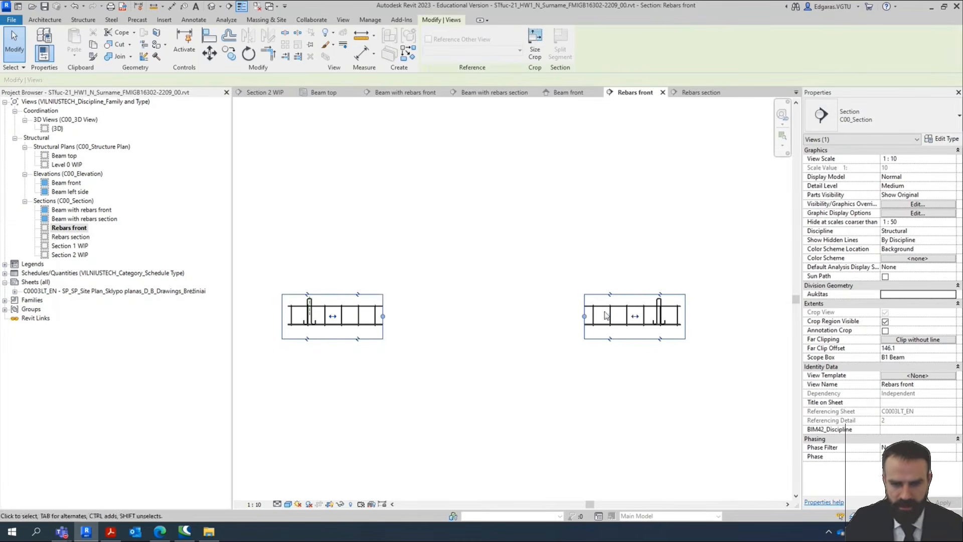
drag(635, 316, 437, 310)
click(444, 397)
scroll(301, 303, up, 3)
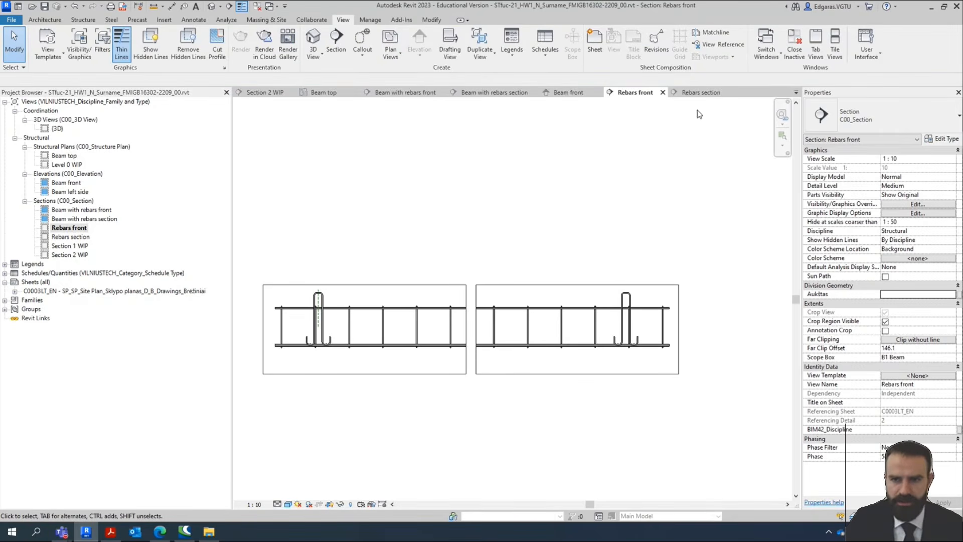
Open the drawing sheet and place the Rebars front view below the Beam with rebars front view.
click(701, 92)
double_click(47, 290)
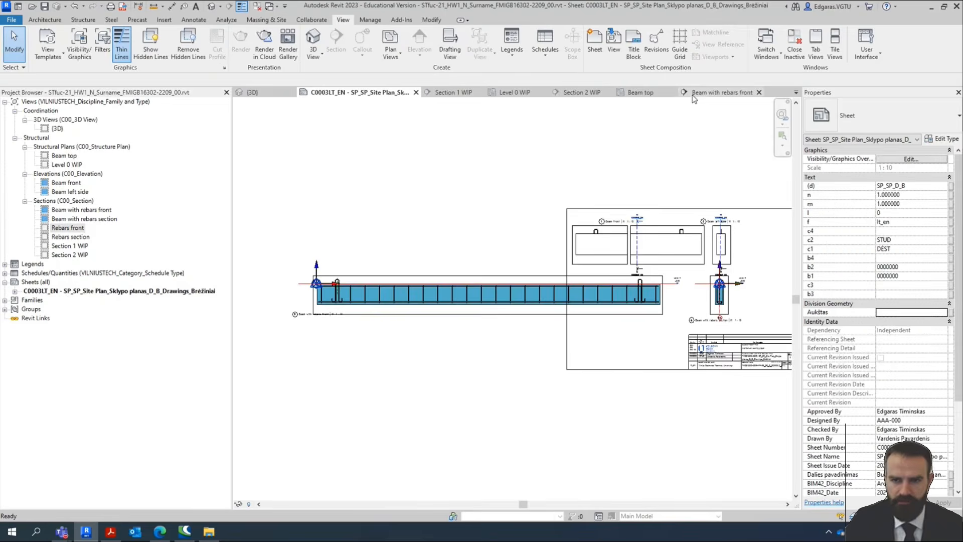
drag(74, 231, 490, 348)
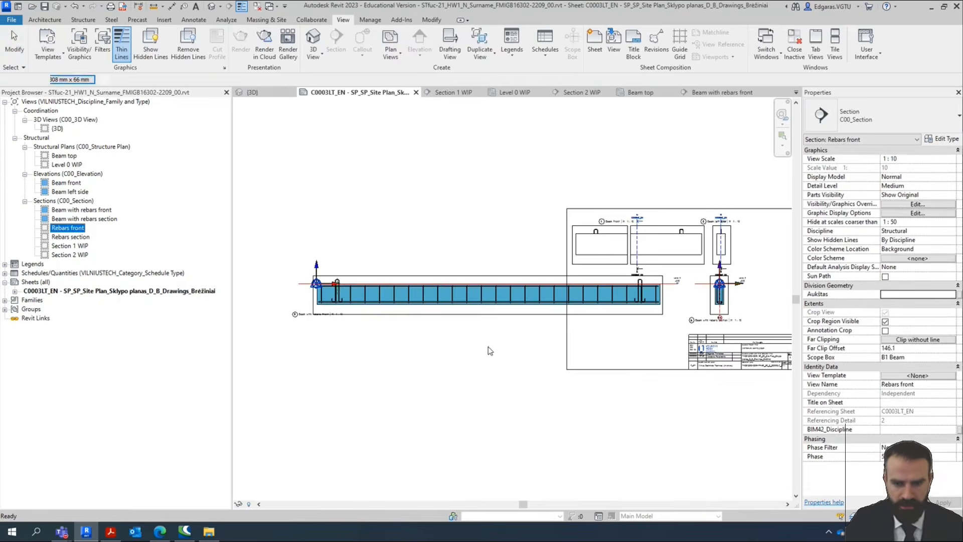
click(485, 344)
Place the Rebars section view on the sheet beside the title block, aligned with the Rebars front viewport.
click(73, 236)
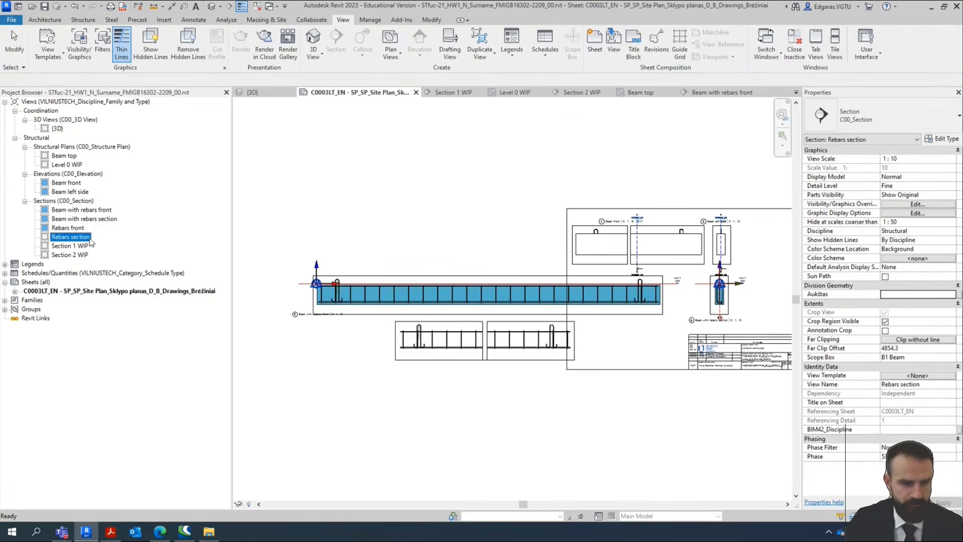
drag(705, 326, 692, 333)
click(674, 340)
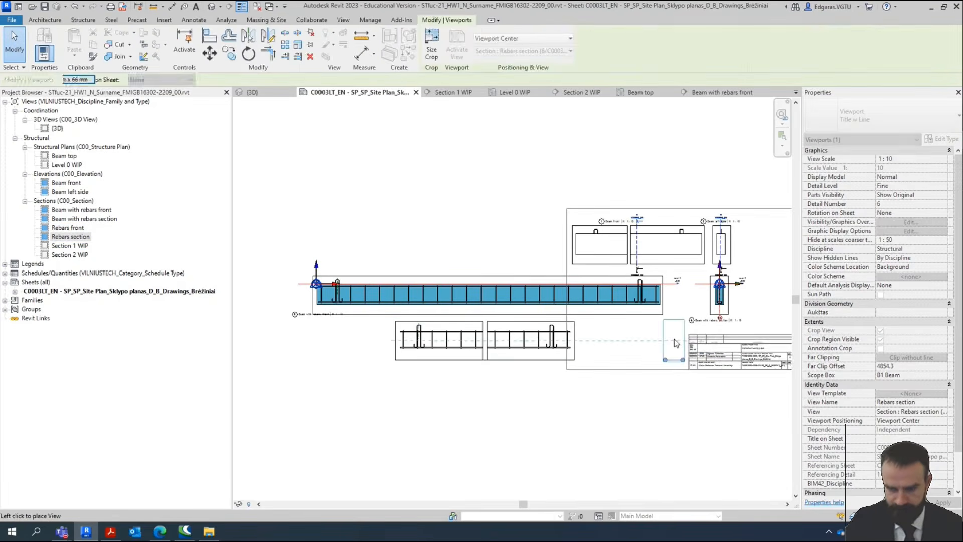
click(606, 423)
Move the Rebars front viewport horizontally until it sits right next to the Rebars section viewport.
middle_drag(606, 424, 499, 424)
click(476, 346)
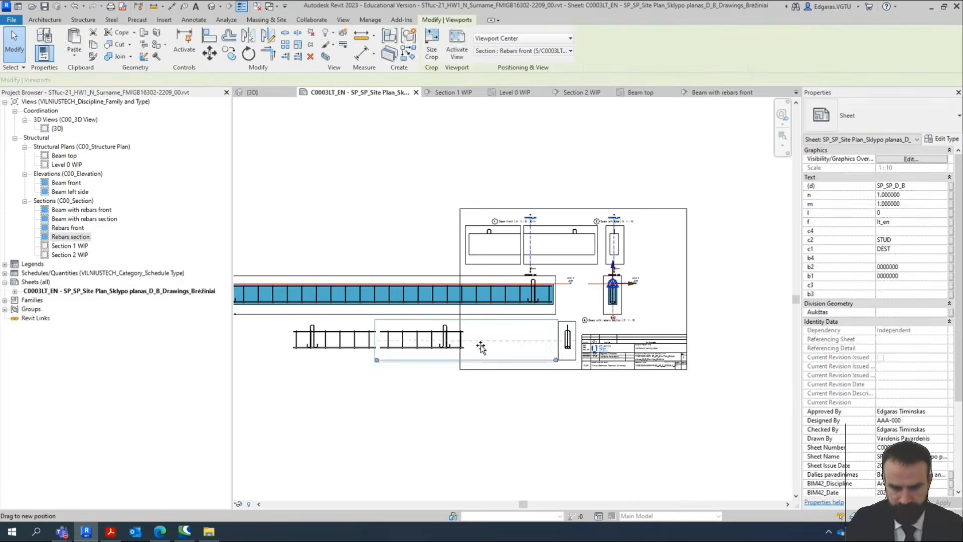
drag(476, 346, 478, 347)
click(483, 404)
middle_drag(369, 294, 427, 299)
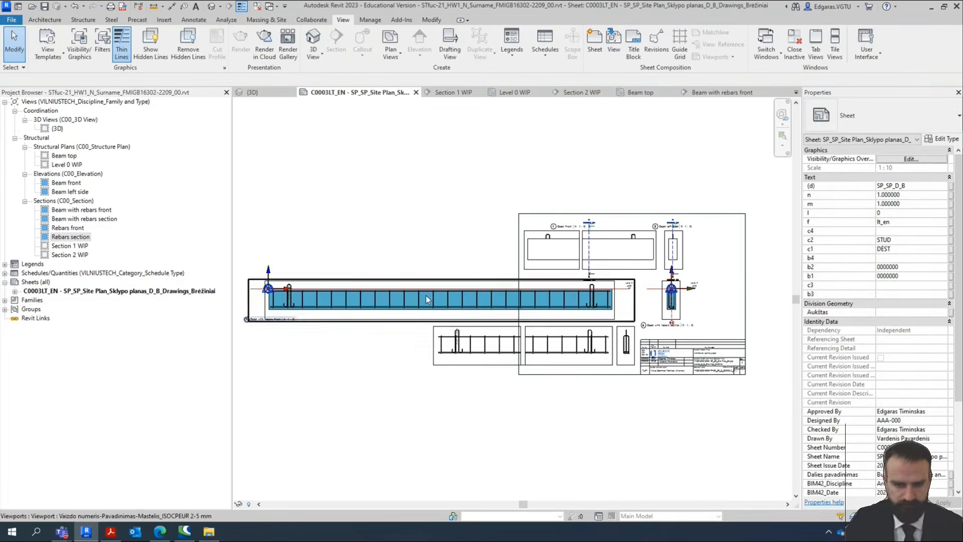
click(690, 301)
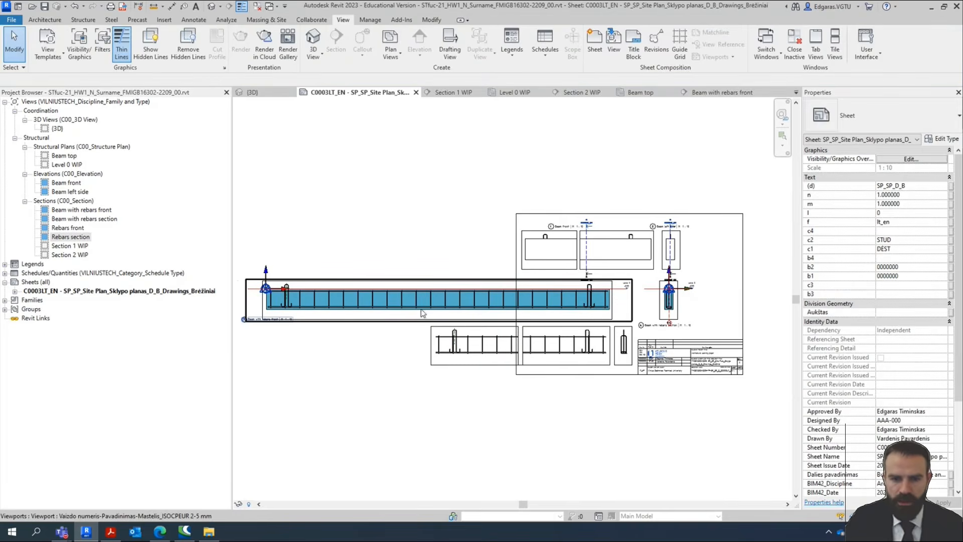
ctrl+click(437, 299)
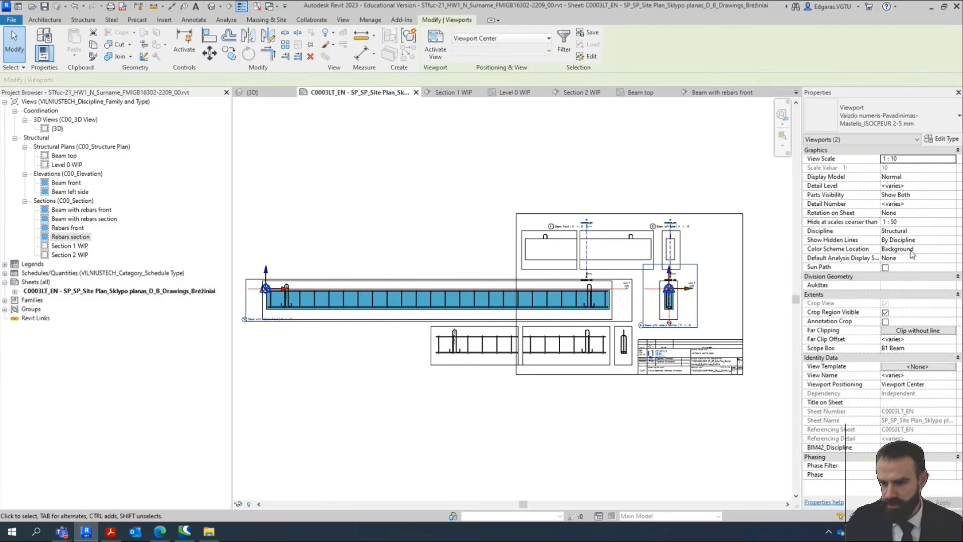
click(331, 446)
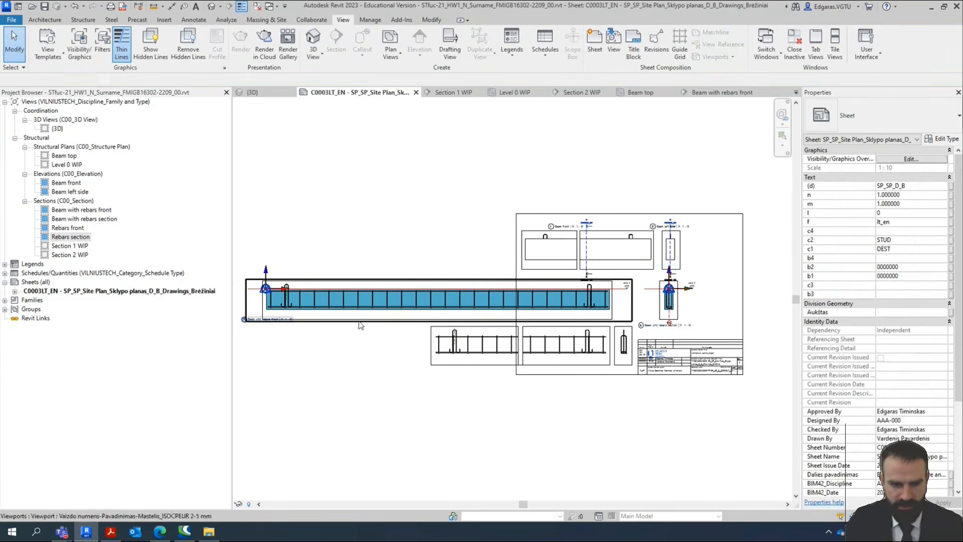
Set the visual style of the Beam with rebars front and Beam with rebars section views to Hidden Line from the sheet.
double_click(365, 308)
click(286, 503)
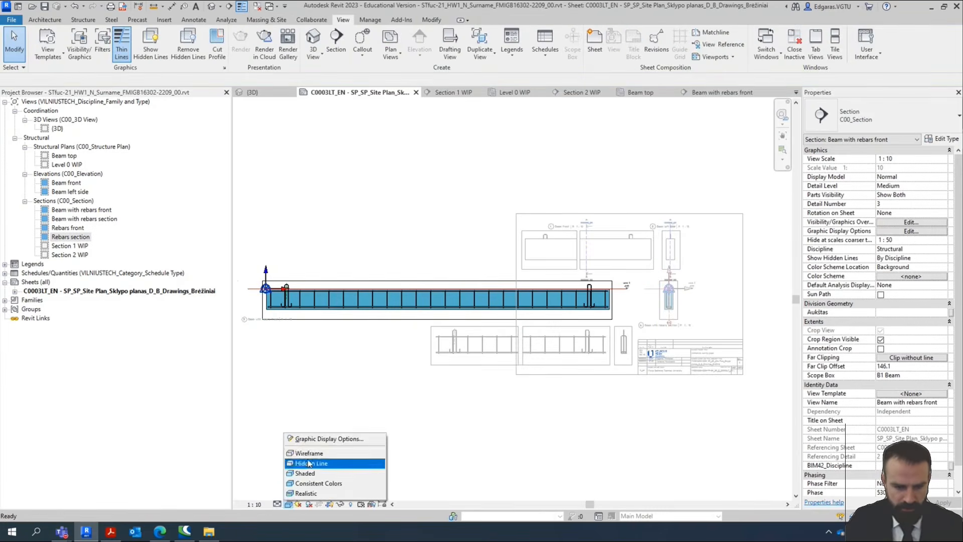
click(322, 463)
double_click(687, 311)
double_click(687, 311)
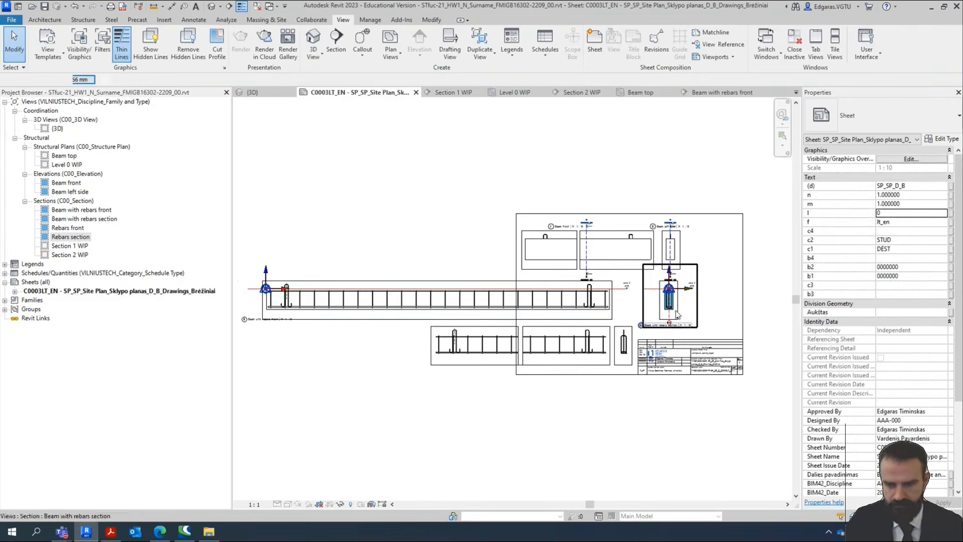
click(315, 473)
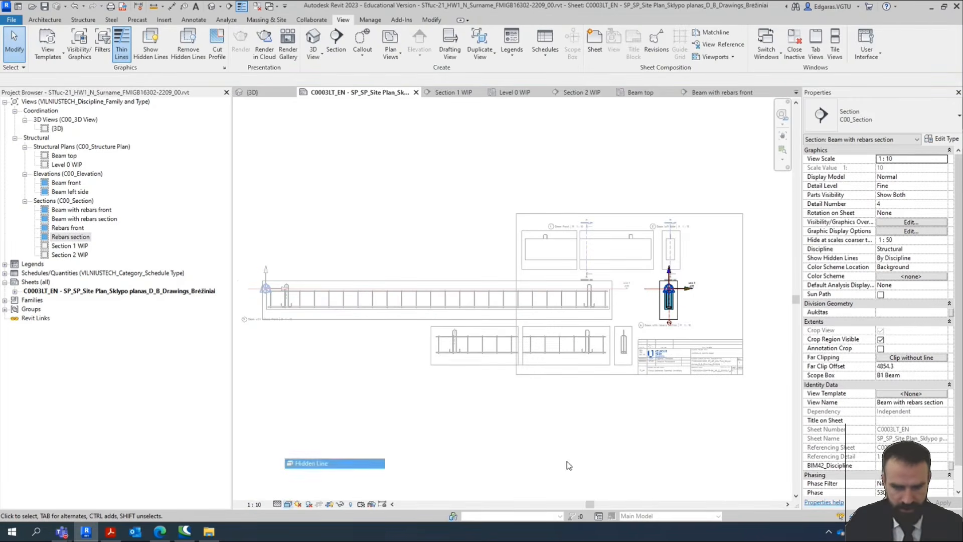
double_click(565, 463)
Examine how the reinforced beam section and front views display on the sheet, including the lifting hook.
scroll(727, 311, up, 5)
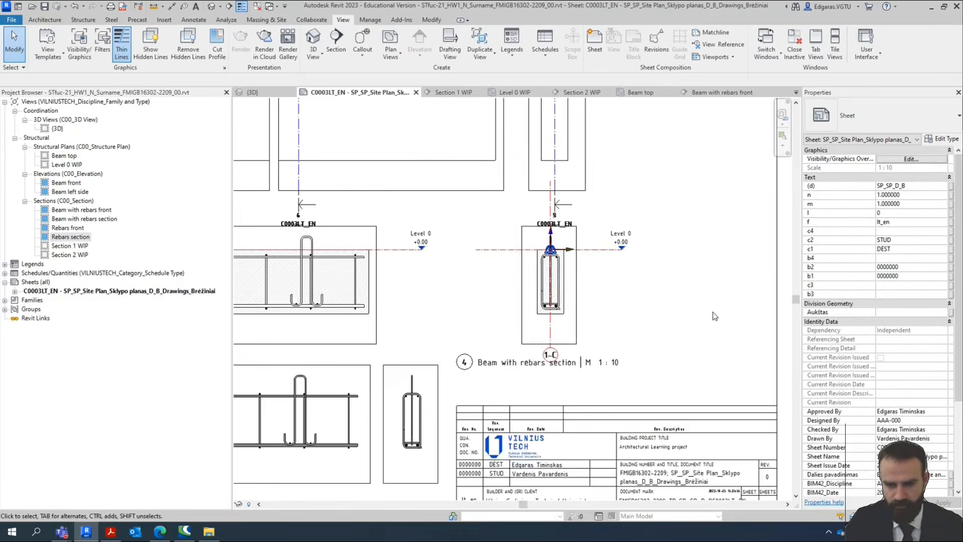
scroll(713, 314, down, 6)
middle_drag(718, 301, 613, 315)
scroll(534, 299, up, 4)
middle_drag(394, 343, 534, 355)
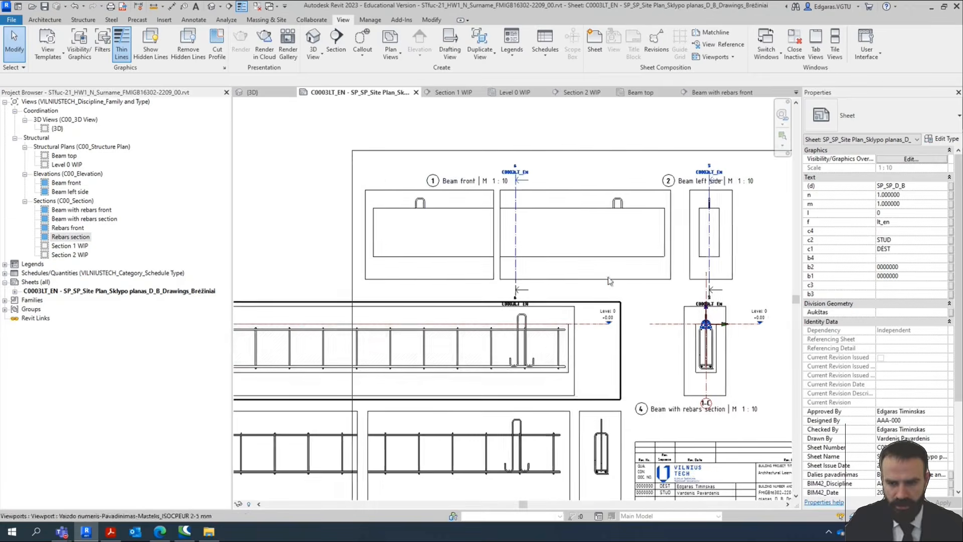
middle_drag(638, 267, 542, 266)
scroll(405, 346, up, 4)
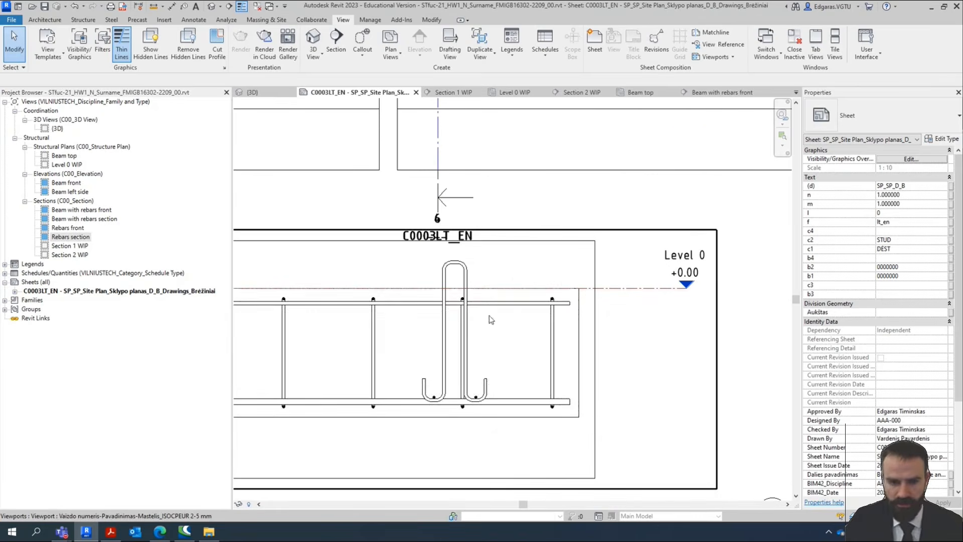
Activate the Beam with rebars front view and create an assembly named "Hook K1" from the lifting hook rebar near the beam's origin end.
double_click(508, 277)
scroll(737, 308, down, 4)
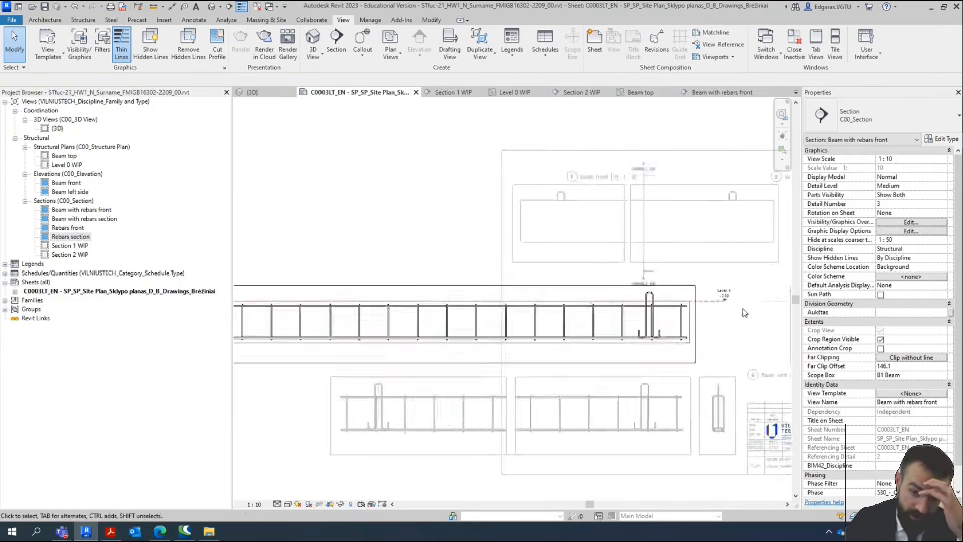
middle_drag(370, 406, 628, 423)
scroll(449, 342, up, 5)
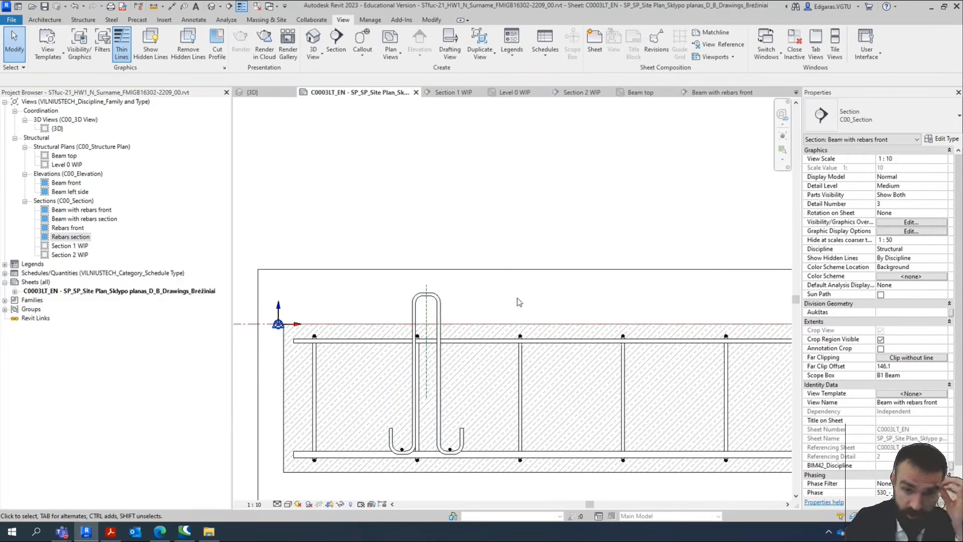
click(438, 311)
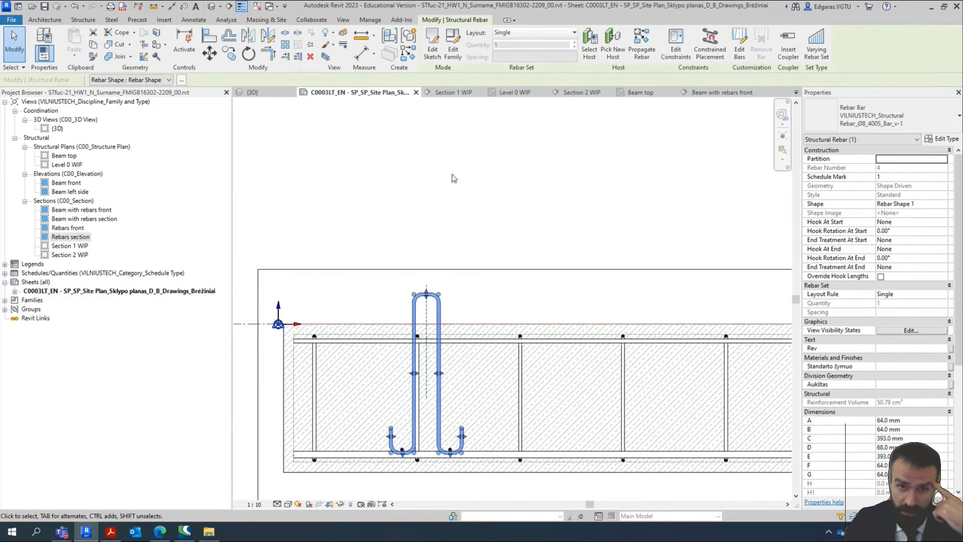
click(391, 37)
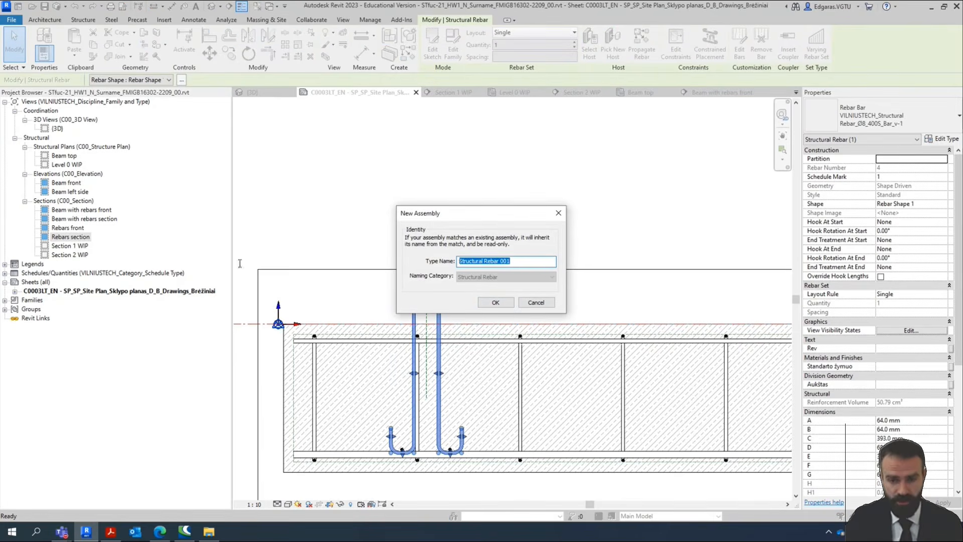
text(Hu)
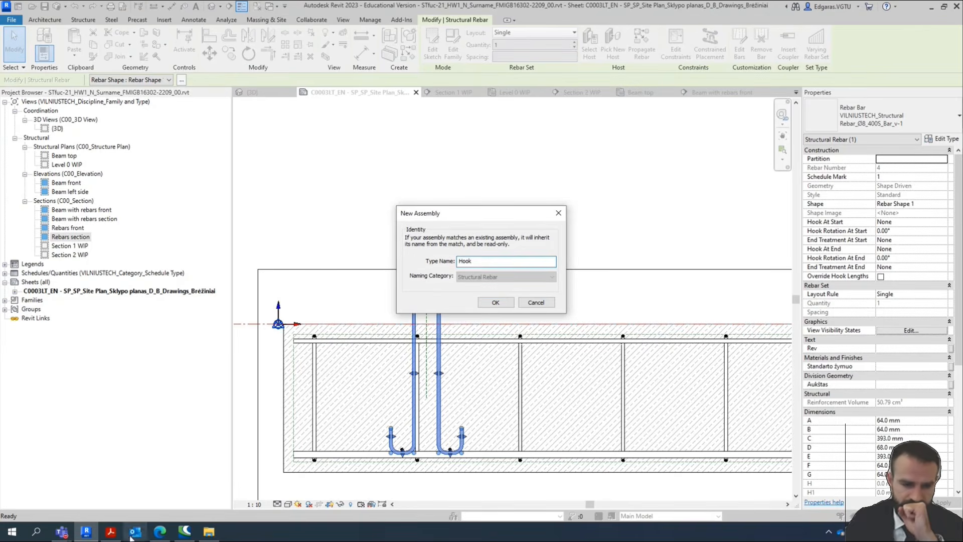
click(112, 532)
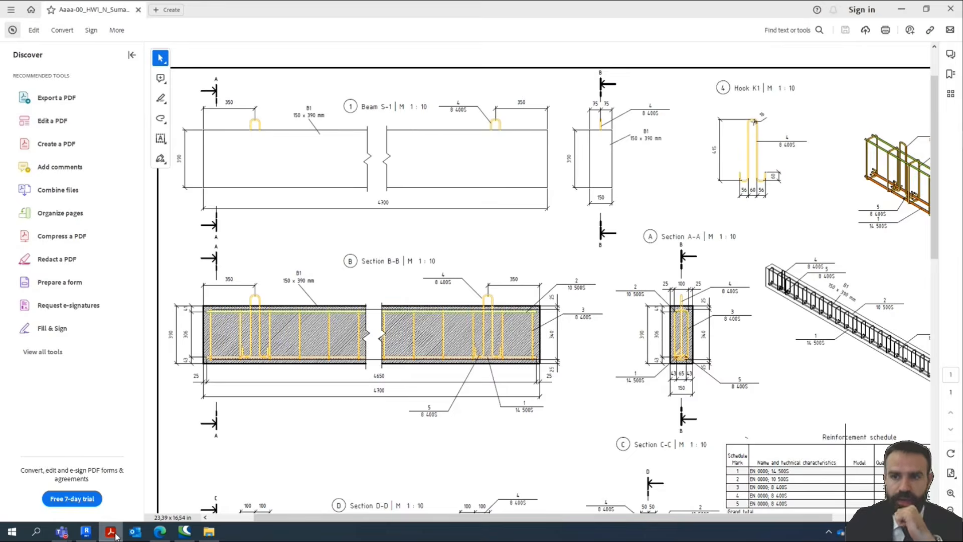
click(86, 532)
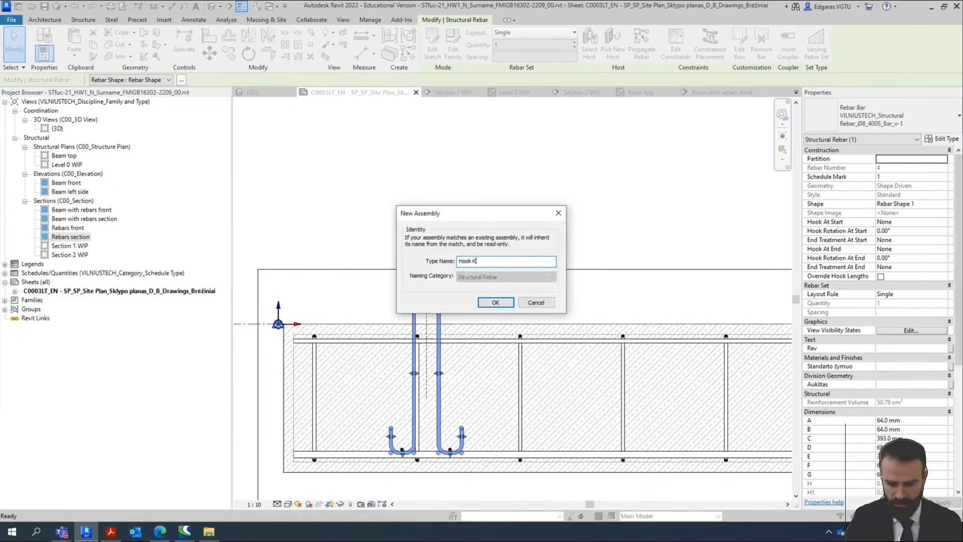
text(ok K1)
click(489, 303)
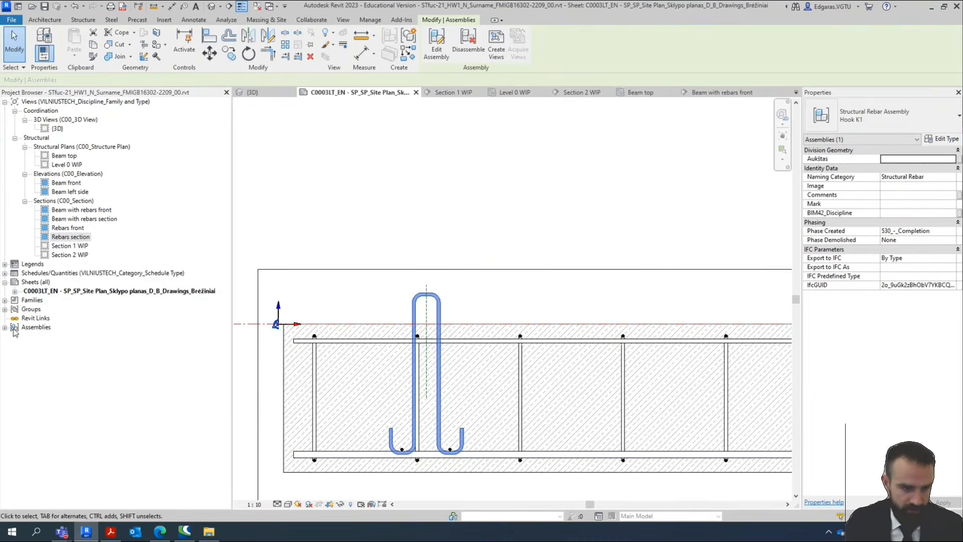
Start creating assembly views for the Hook K1 assembly and include all available view types.
click(14, 328)
click(4, 328)
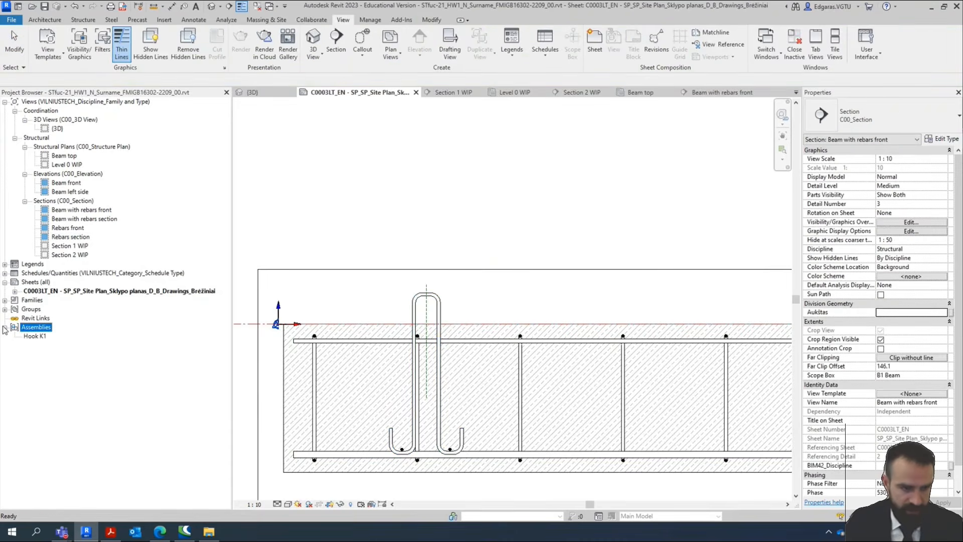
click(36, 337)
right_click(41, 340)
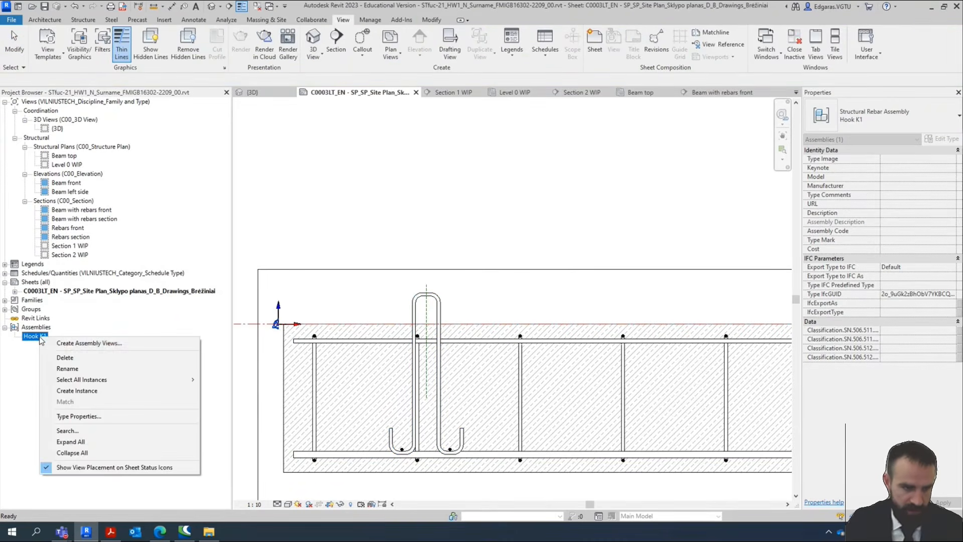
click(84, 344)
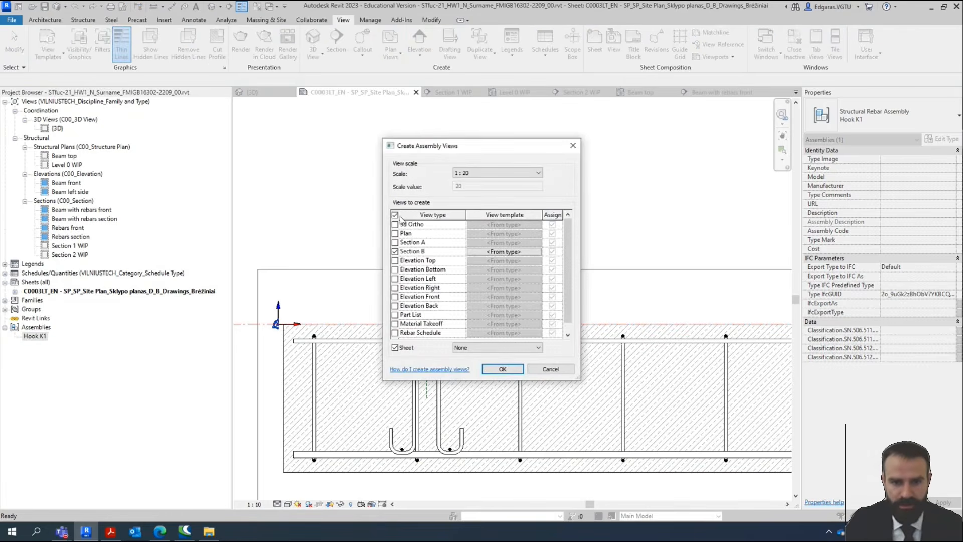
click(395, 215)
click(395, 215)
Check the hook's scale in the reference PDF and set the assembly view scale to 1:10.
click(509, 175)
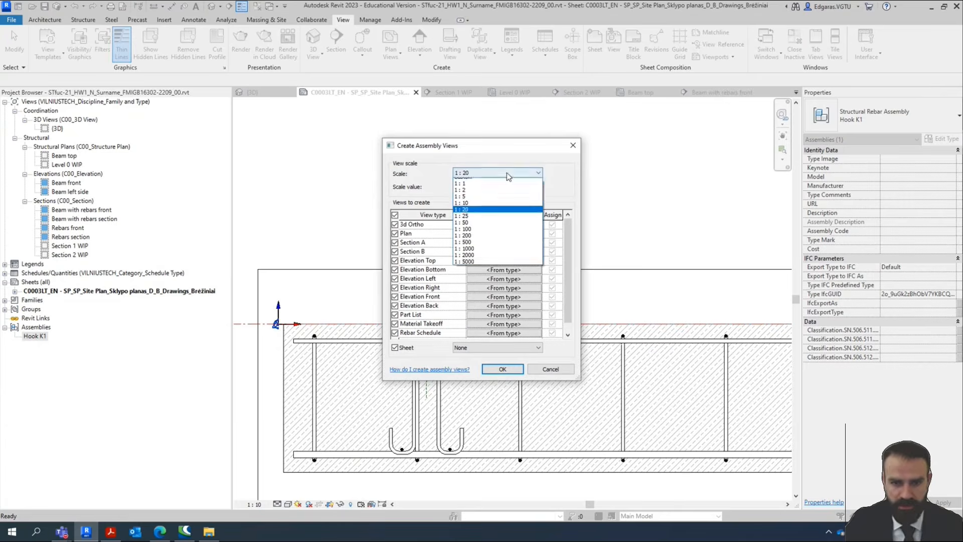
click(114, 532)
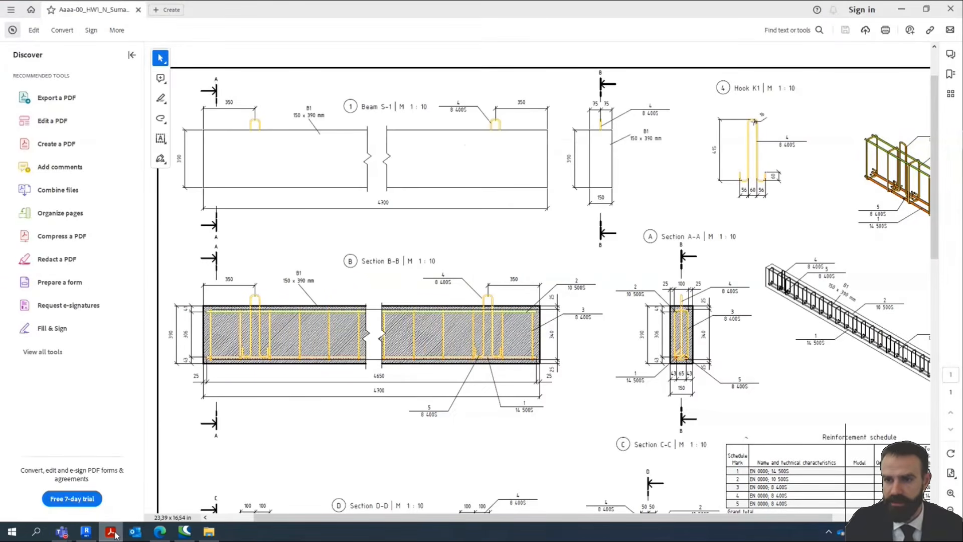
click(112, 533)
click(487, 173)
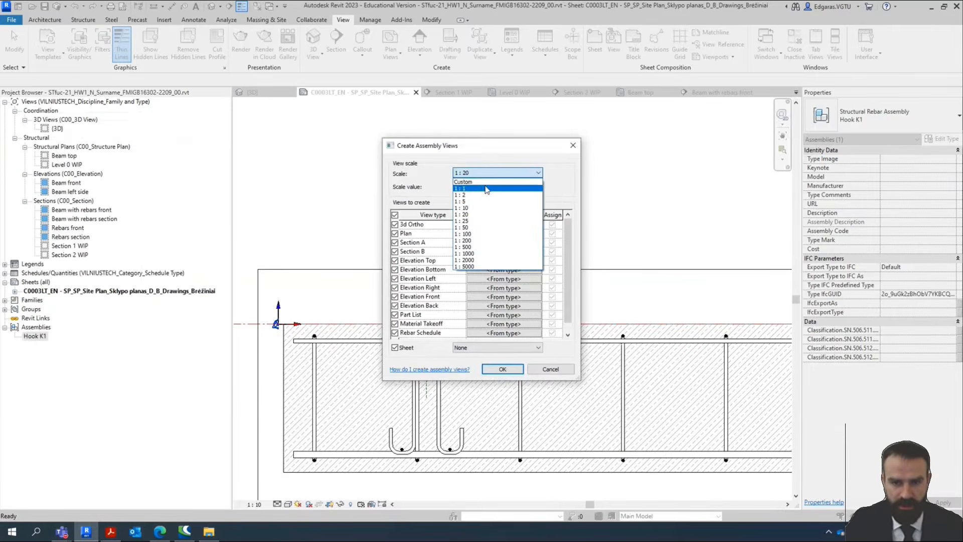
click(486, 208)
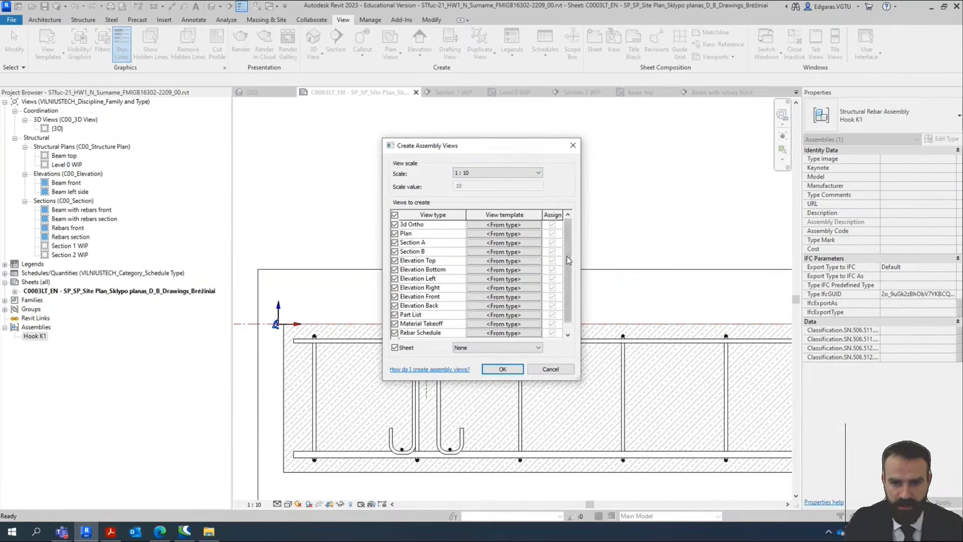
Assign the LST 1516_2015_B2 lentele A4_ISOCPEUR 2_5 mm title block to the assembly sheet and generate the views.
drag(568, 260, 541, 337)
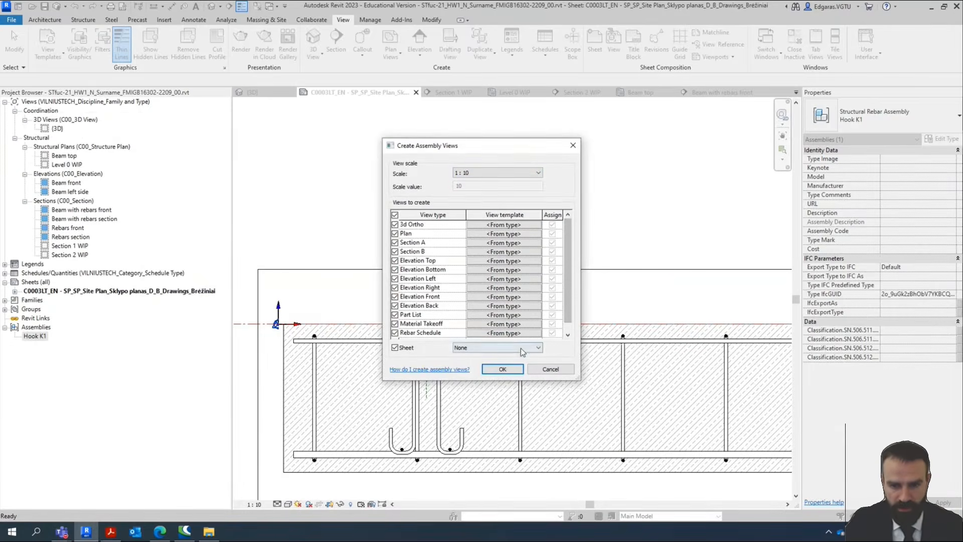
click(522, 347)
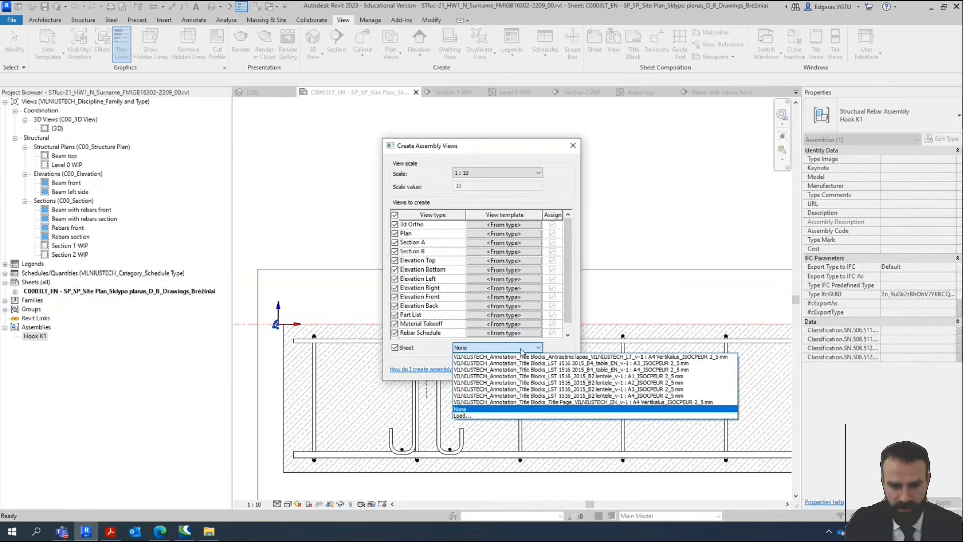
click(667, 395)
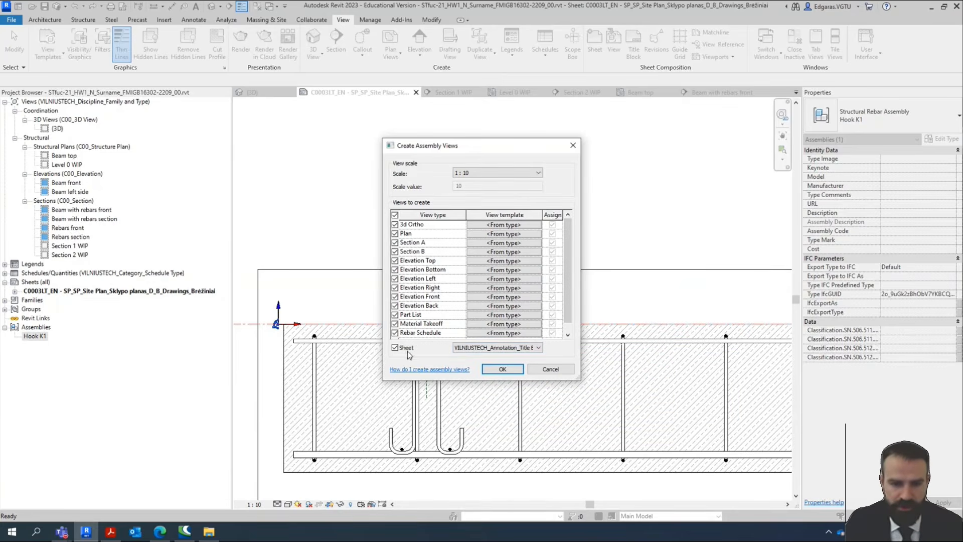
click(503, 369)
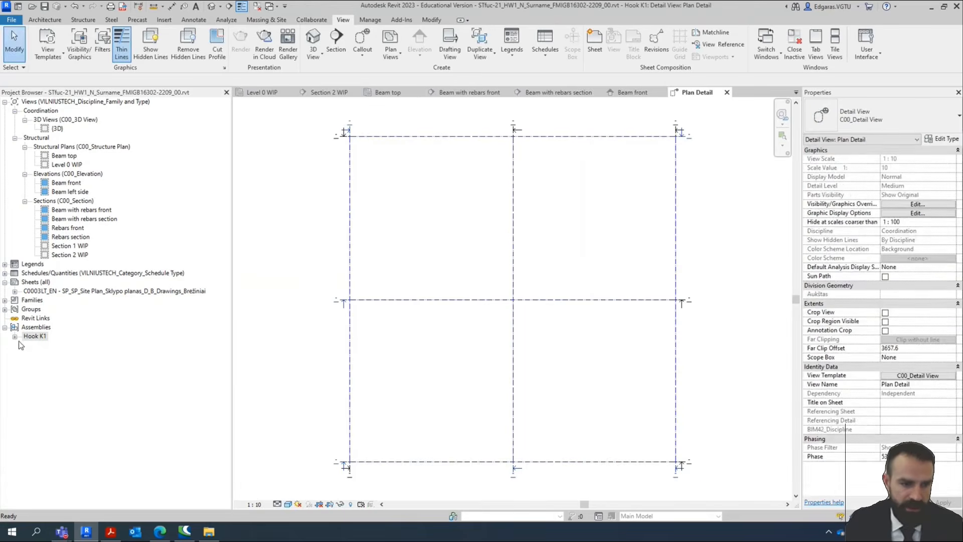
Look through the Hook K1 assembly's 3D Ortho, Detail Section A and Detail Section B views.
click(15, 336)
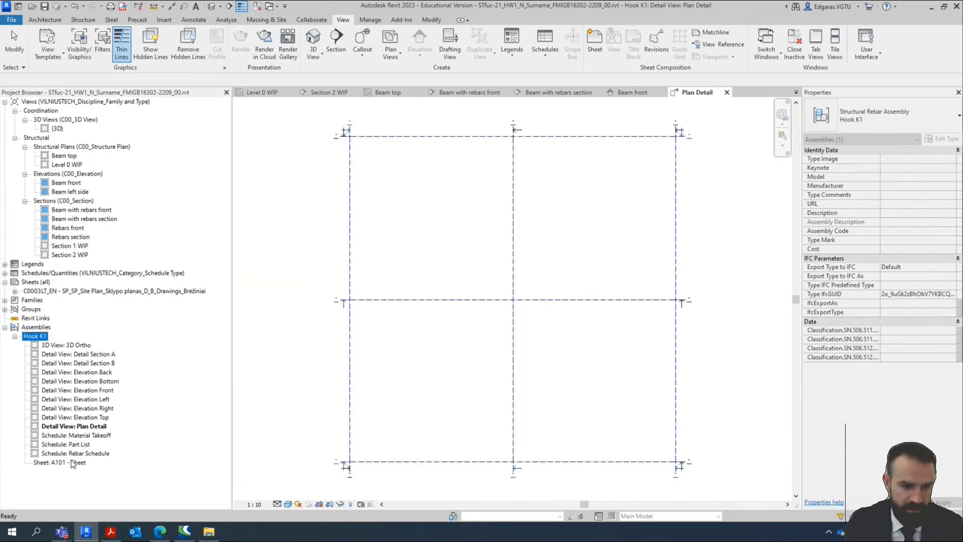
double_click(67, 346)
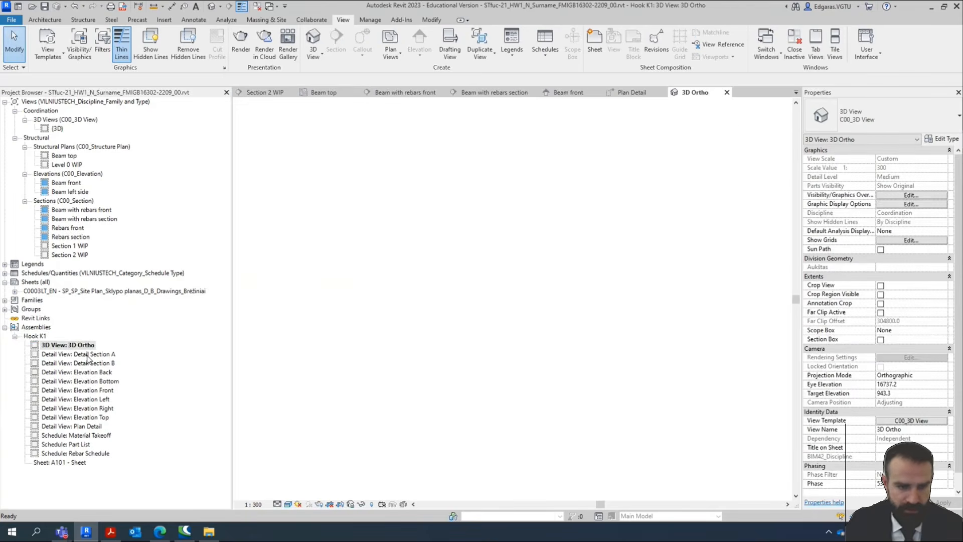
click(87, 355)
double_click(87, 355)
double_click(89, 364)
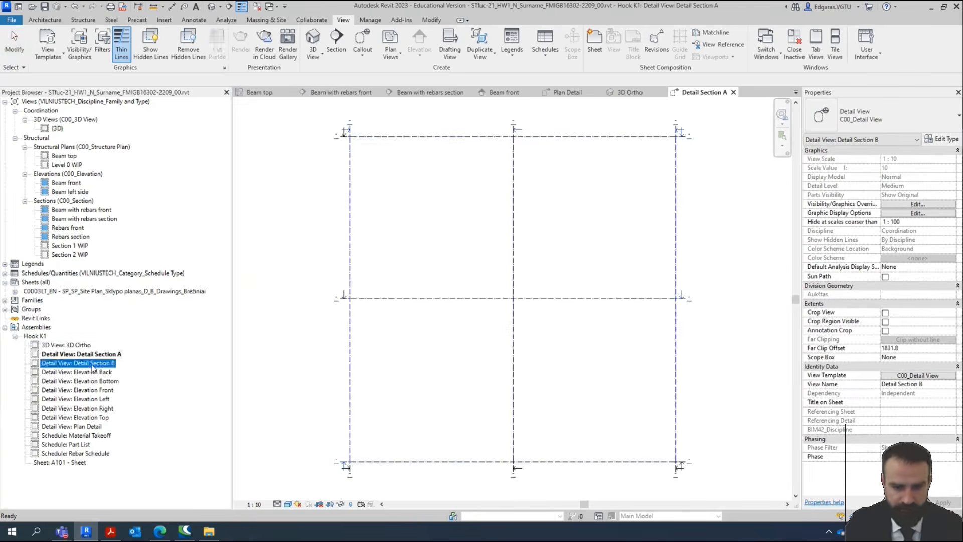
Select all Hook K1 assembly views except the schedules and sheet, and set their view template to None.
click(80, 347)
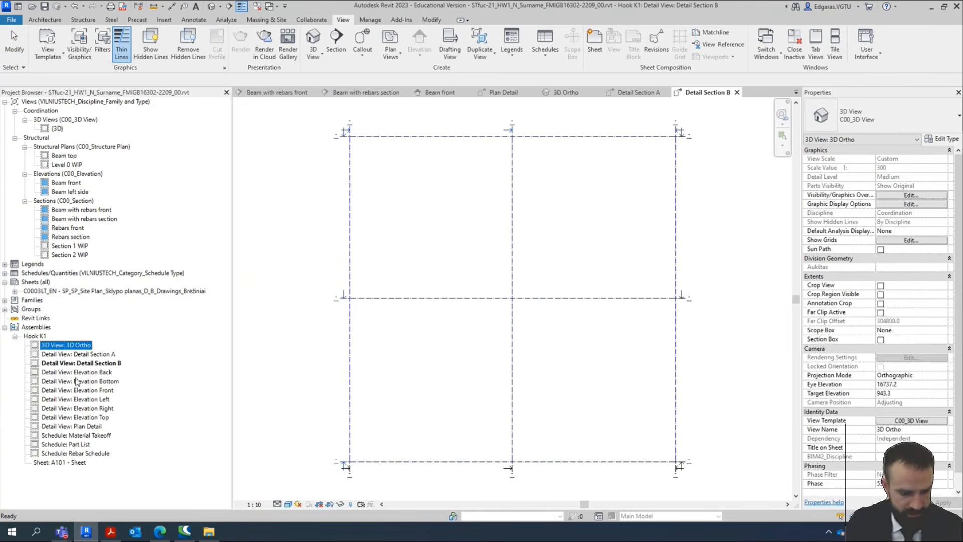
shift+click(74, 453)
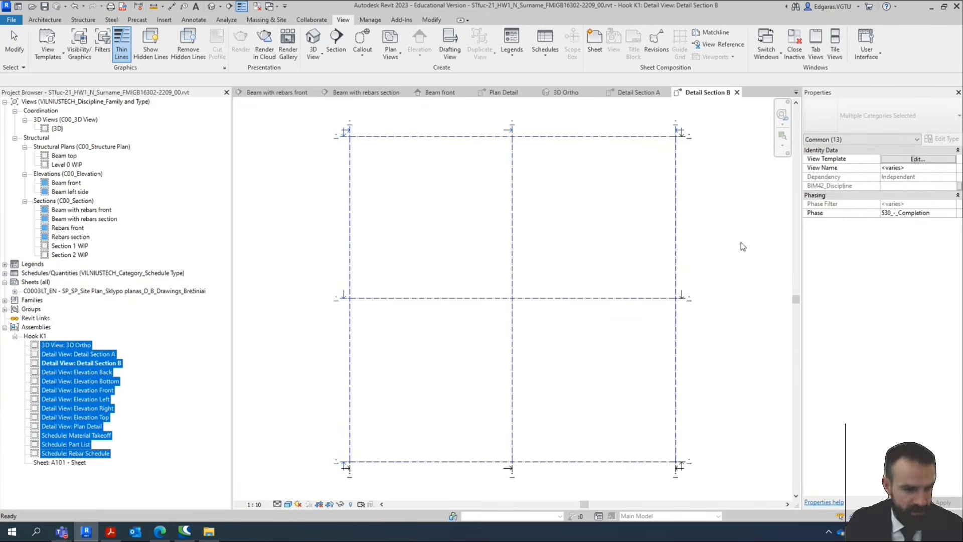
ctrl+click(85, 436)
ctrl+click(83, 444)
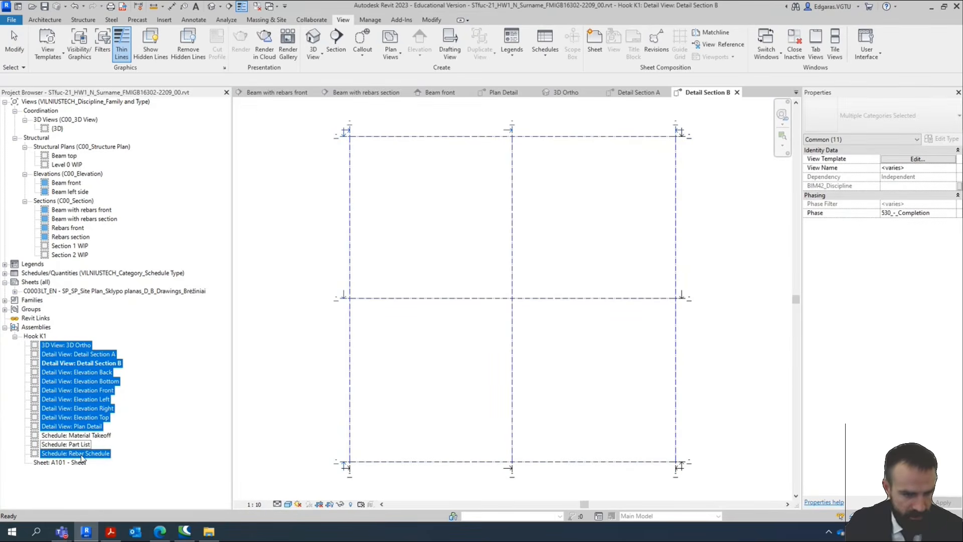
ctrl+click(81, 454)
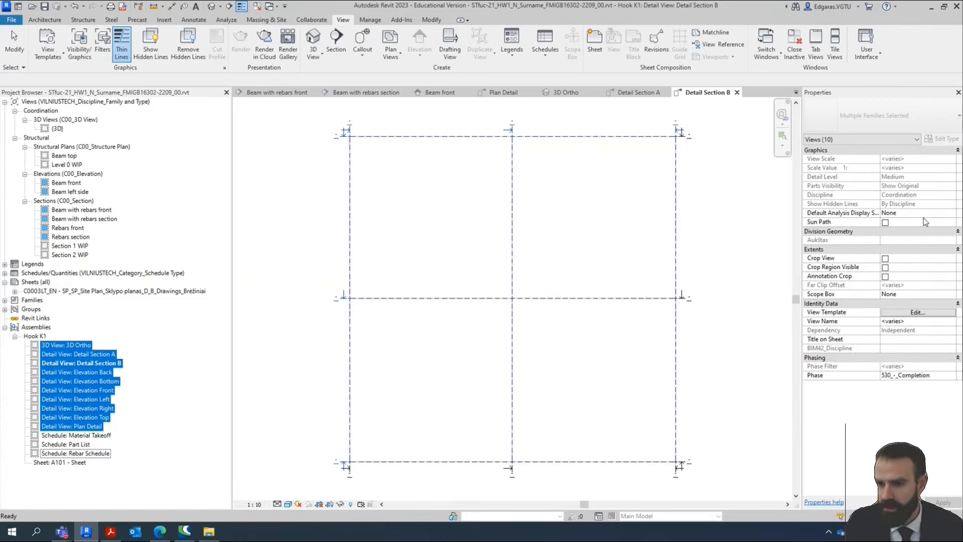
click(937, 313)
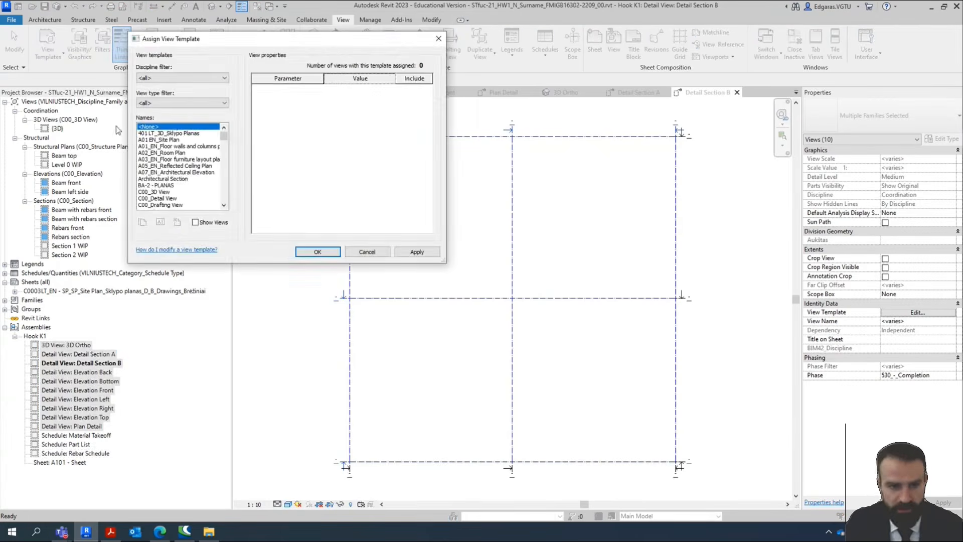
double_click(170, 128)
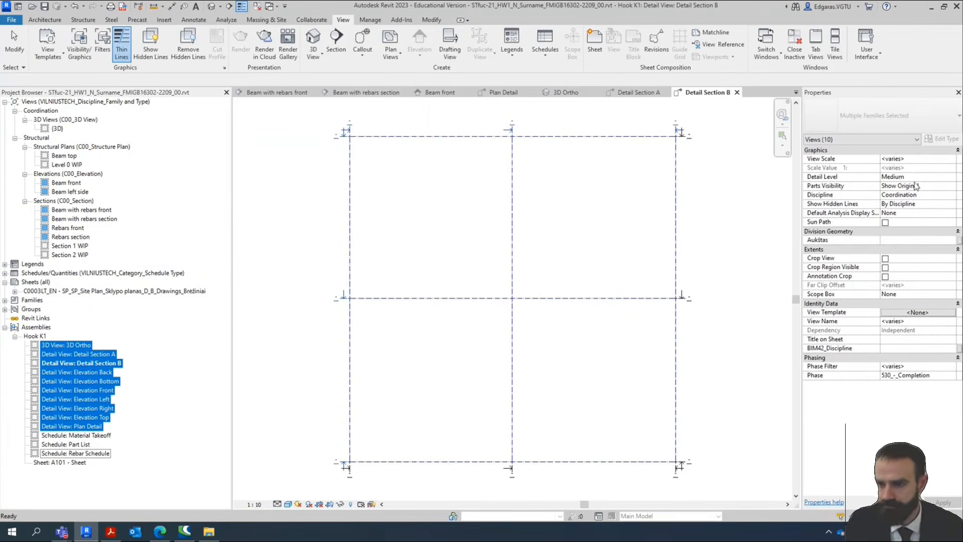
Set the selected Hook K1 views to scale 1:10, Fine detail level and Structural discipline.
click(943, 159)
click(951, 159)
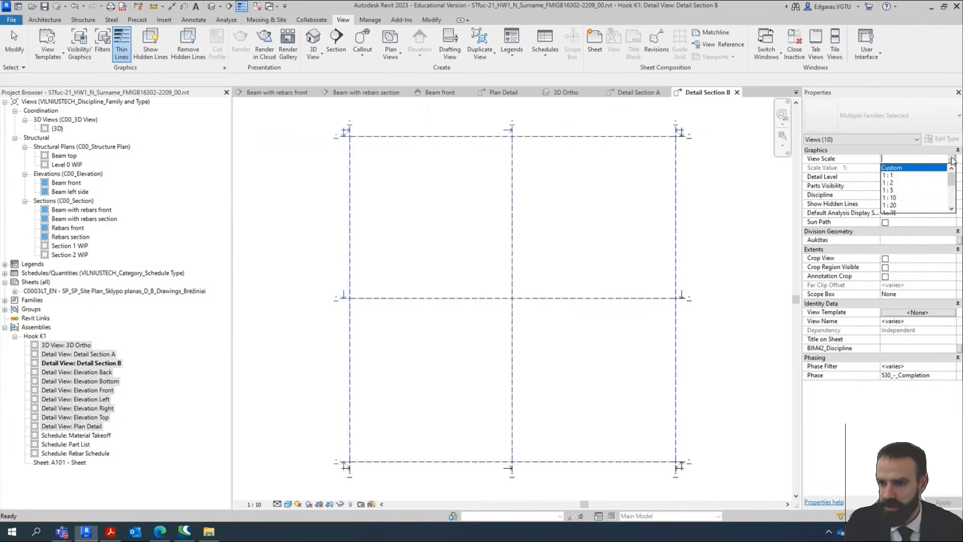
click(897, 199)
click(936, 177)
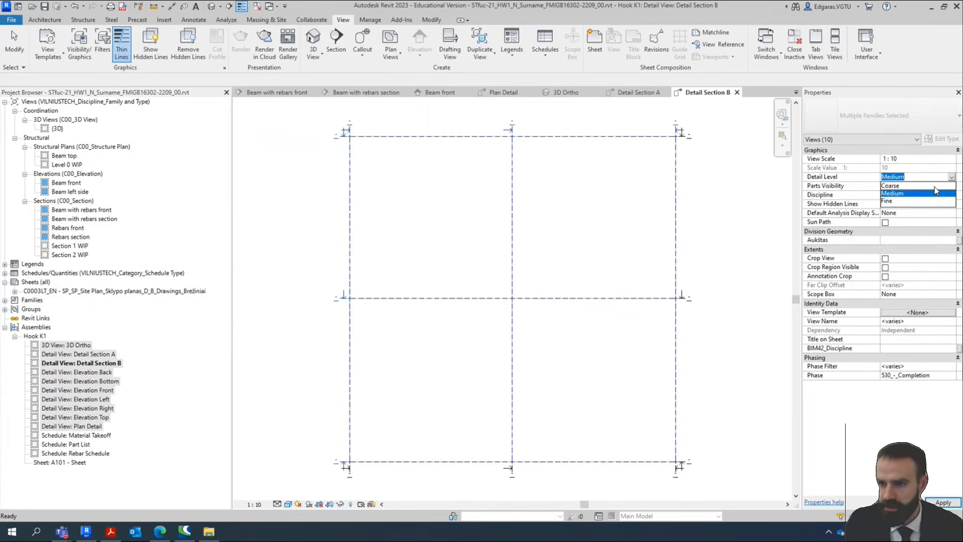
click(896, 202)
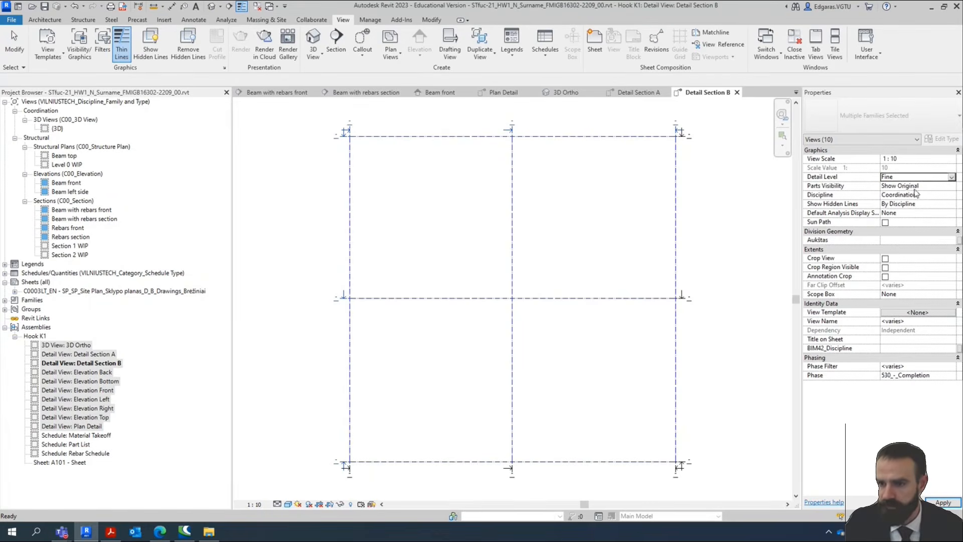
click(951, 185)
click(939, 198)
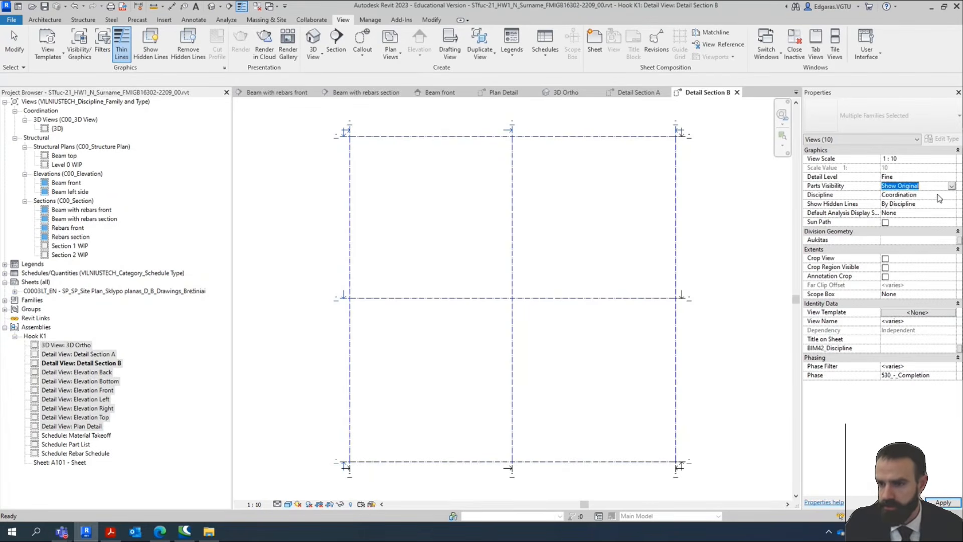
click(952, 196)
click(924, 213)
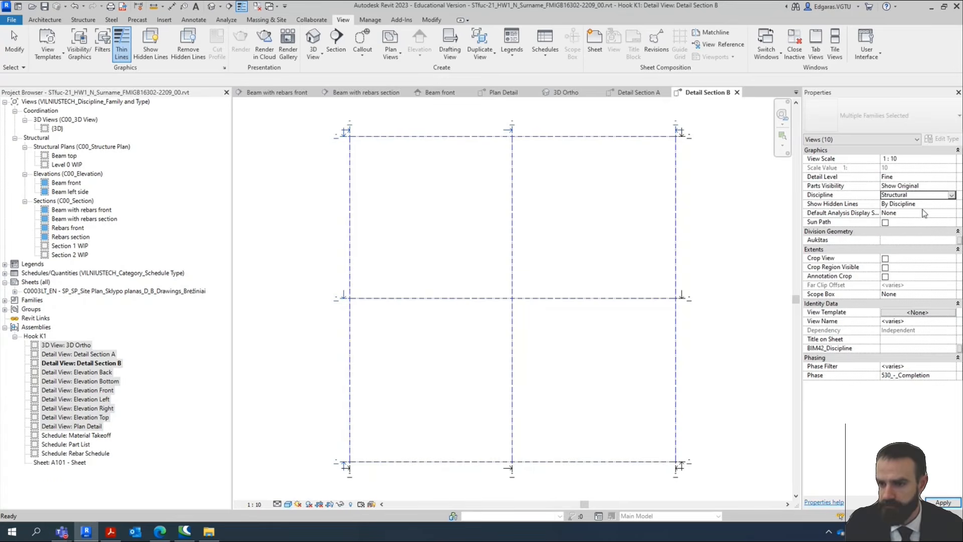
click(943, 502)
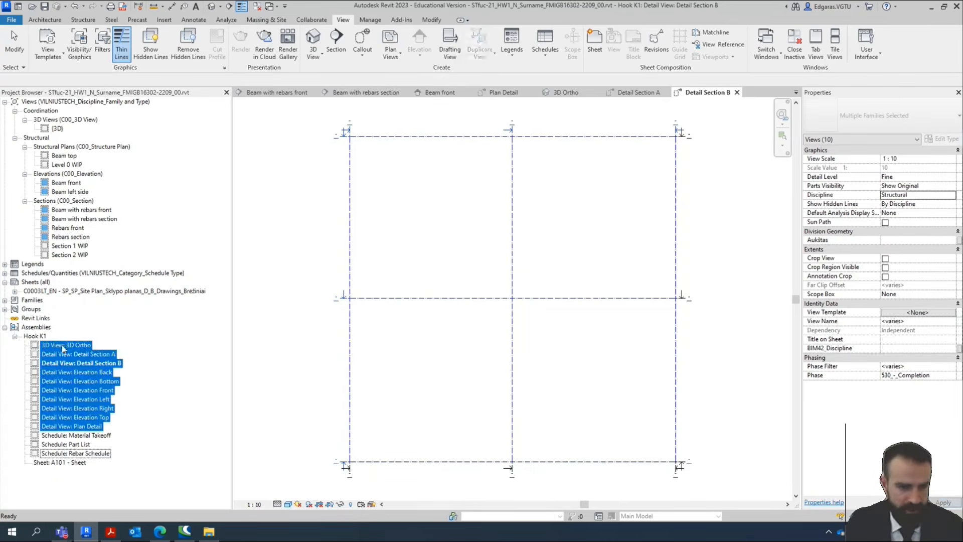
Open the Hook K1 3D Ortho view and examine the hook rebar's properties, including its View Visibility States.
double_click(81, 346)
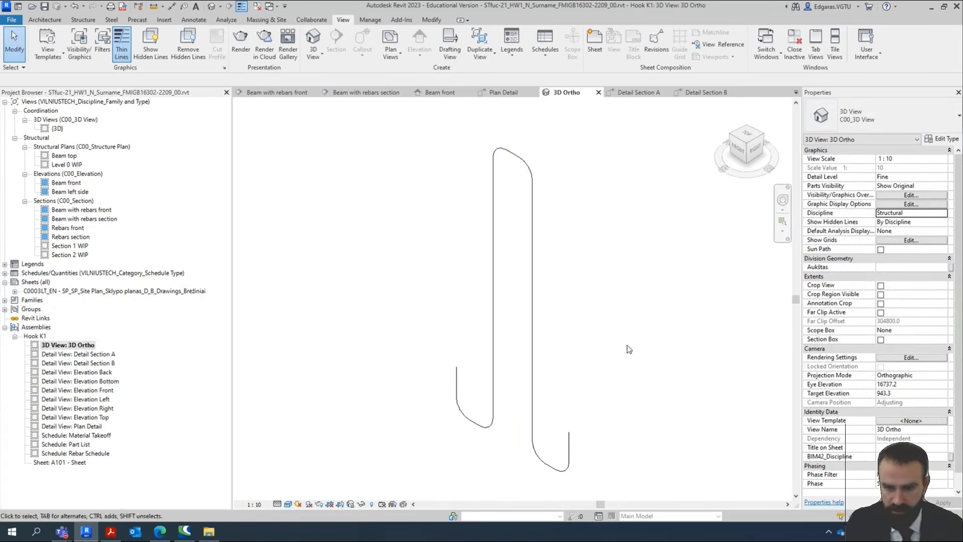
click(534, 354)
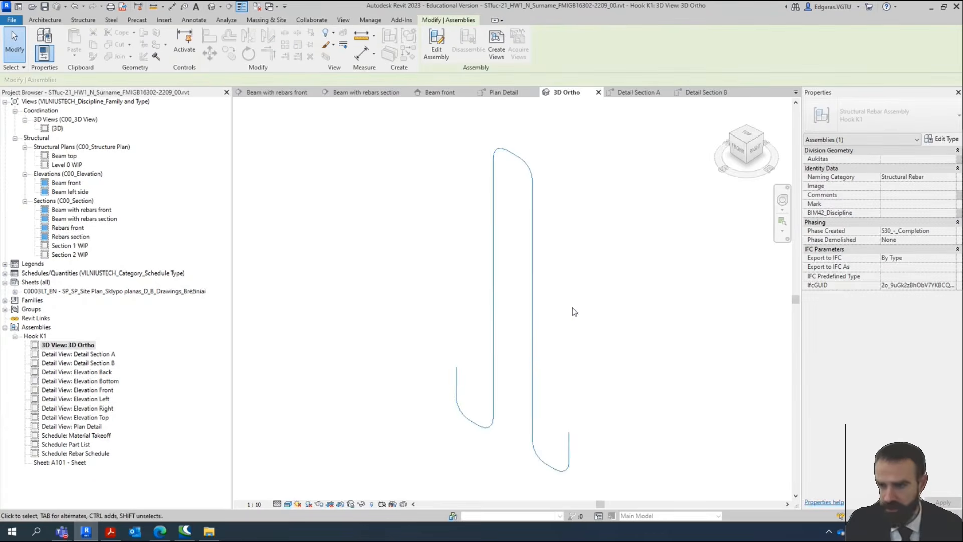
key(Tab)
click(532, 324)
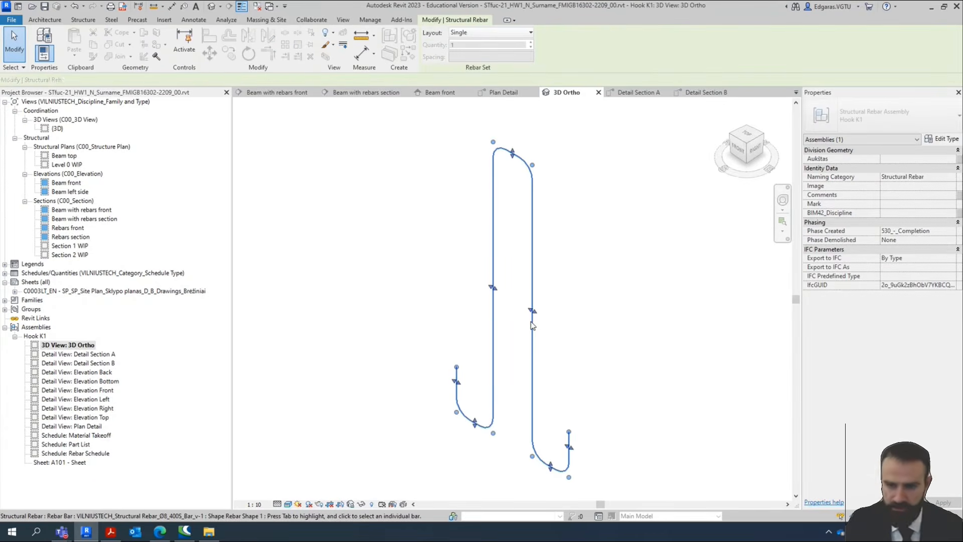
scroll(925, 334, down, 7)
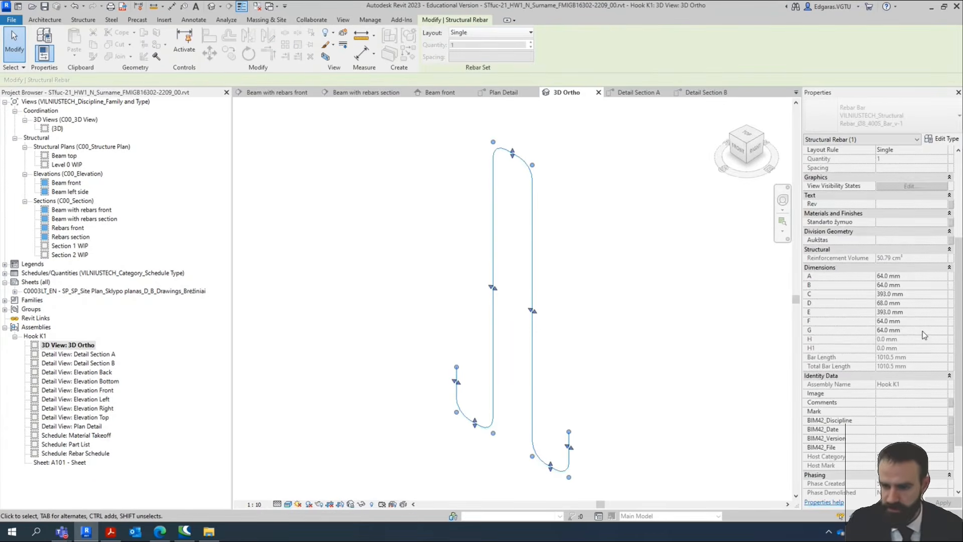
scroll(923, 335, up, 7)
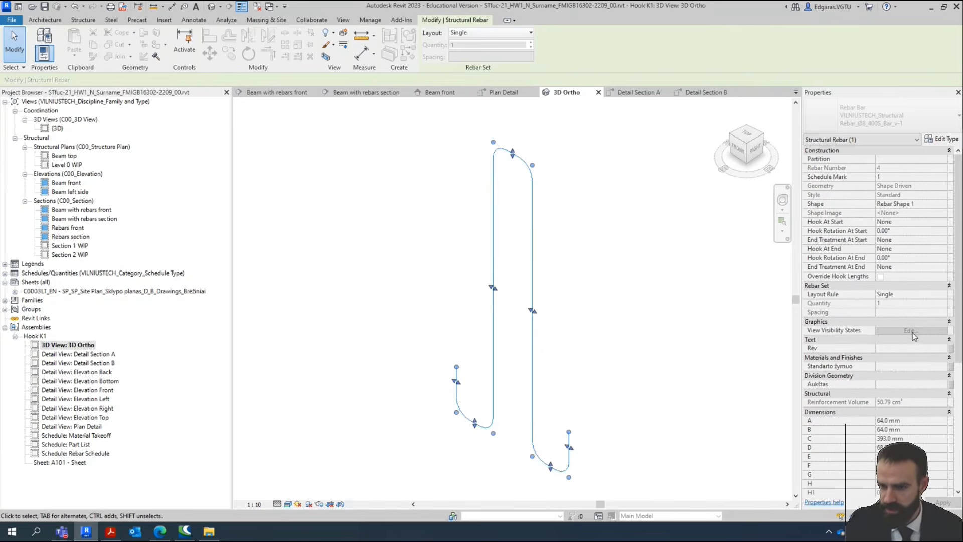
click(911, 331)
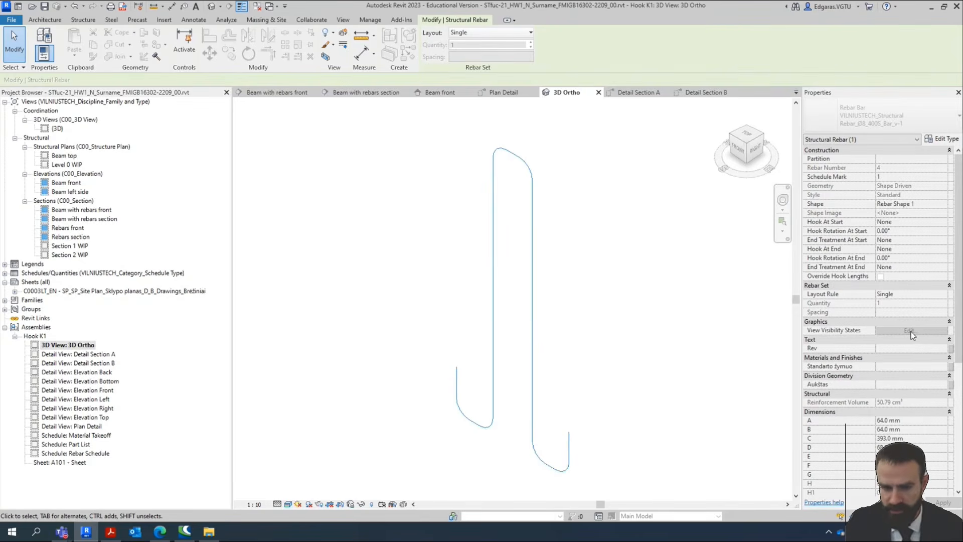
click(569, 367)
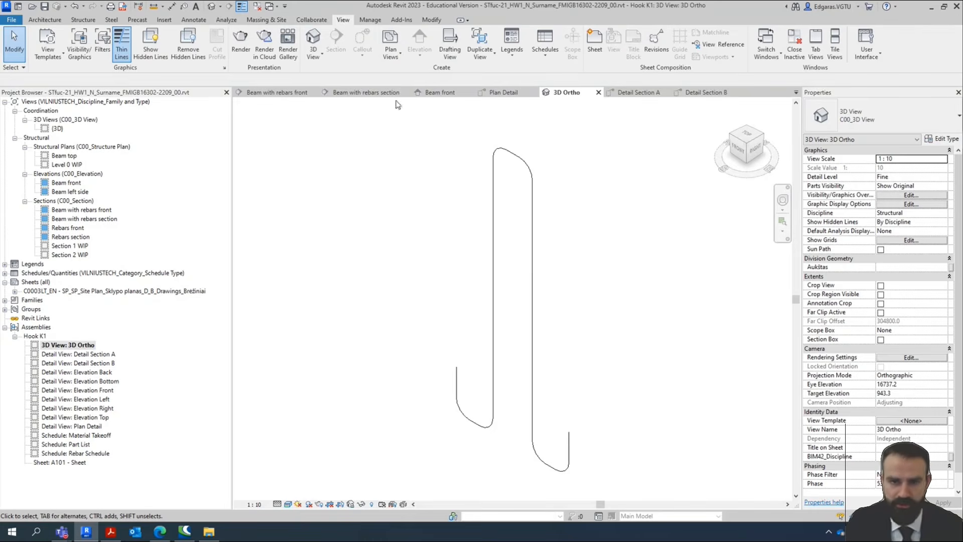
In the {3D} view, set the hook rebar as unobscured in the {3D}, 3D Ortho, Beam front and Beam left side views.
click(212, 6)
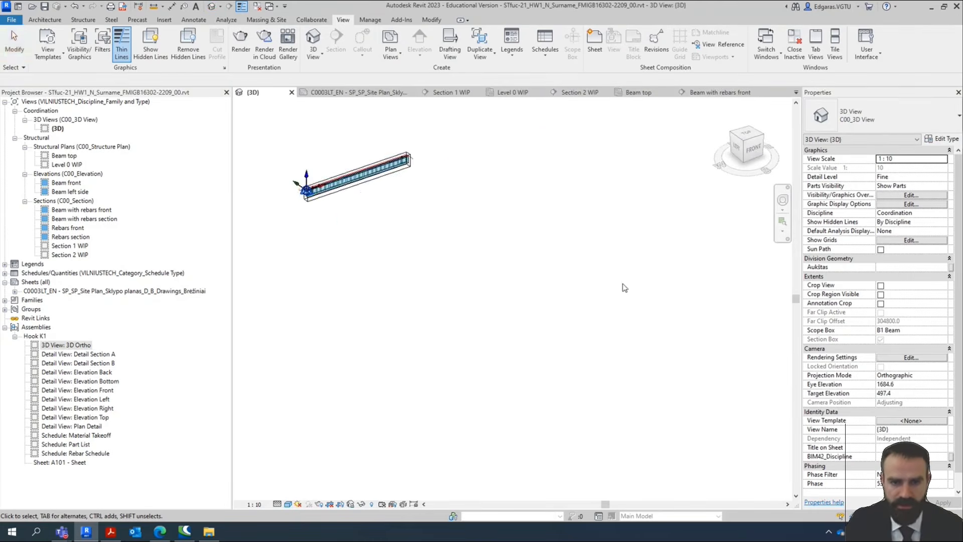
scroll(271, 179, up, 10)
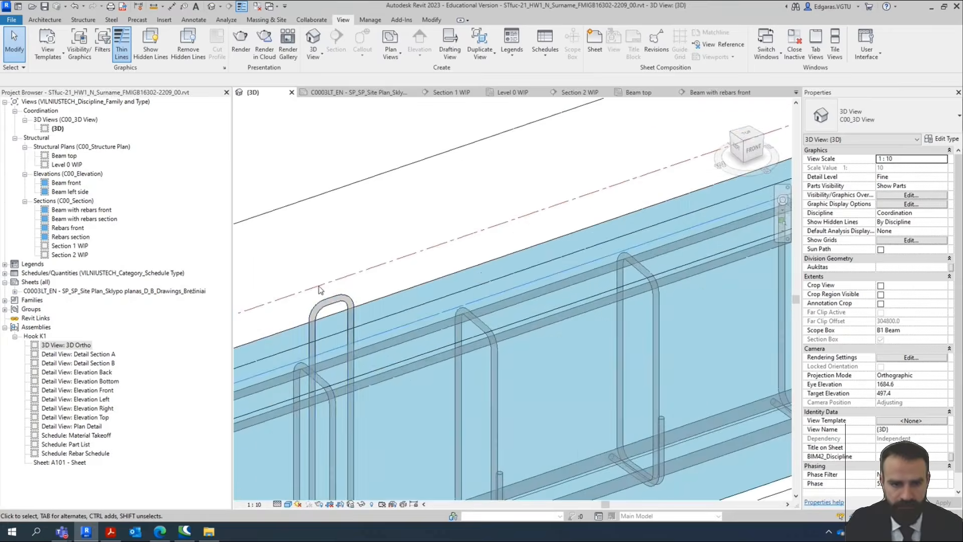
click(341, 304)
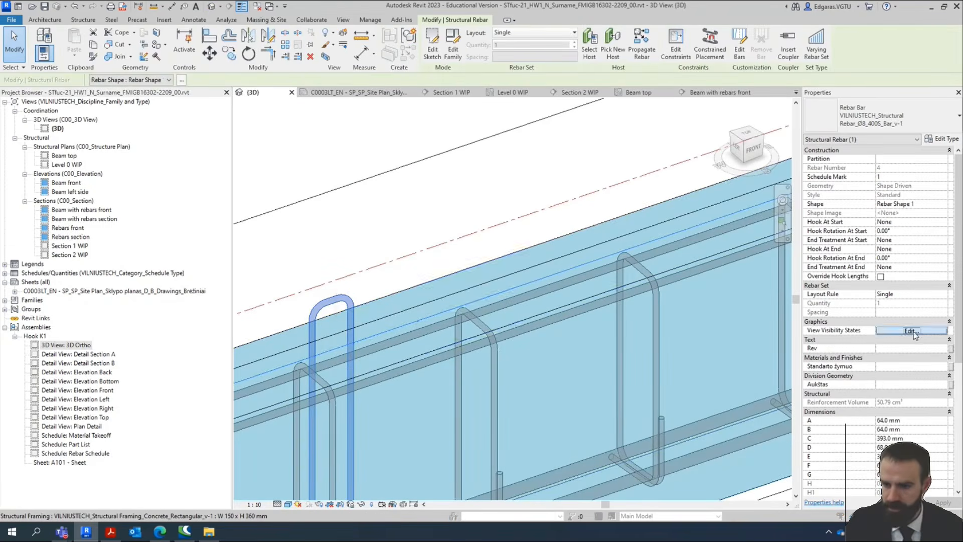
click(913, 333)
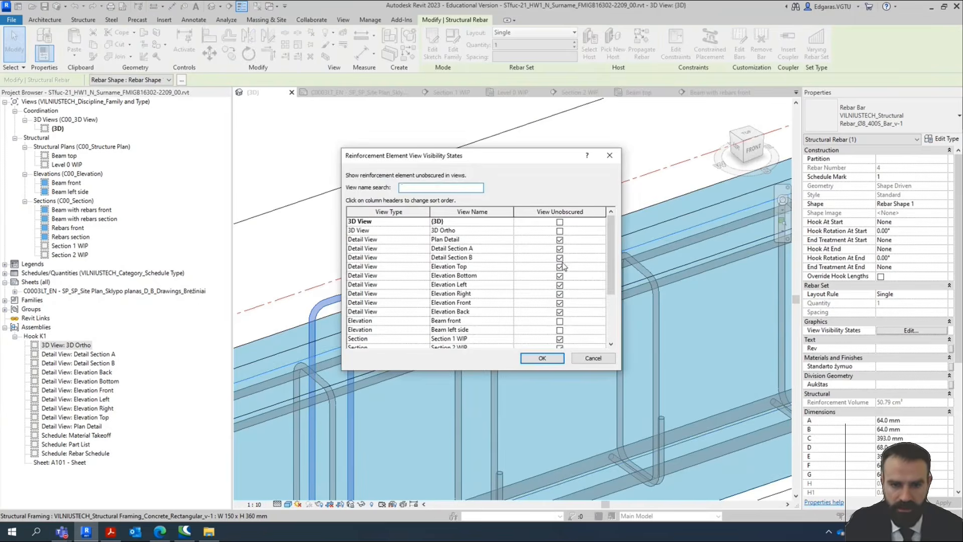
click(560, 231)
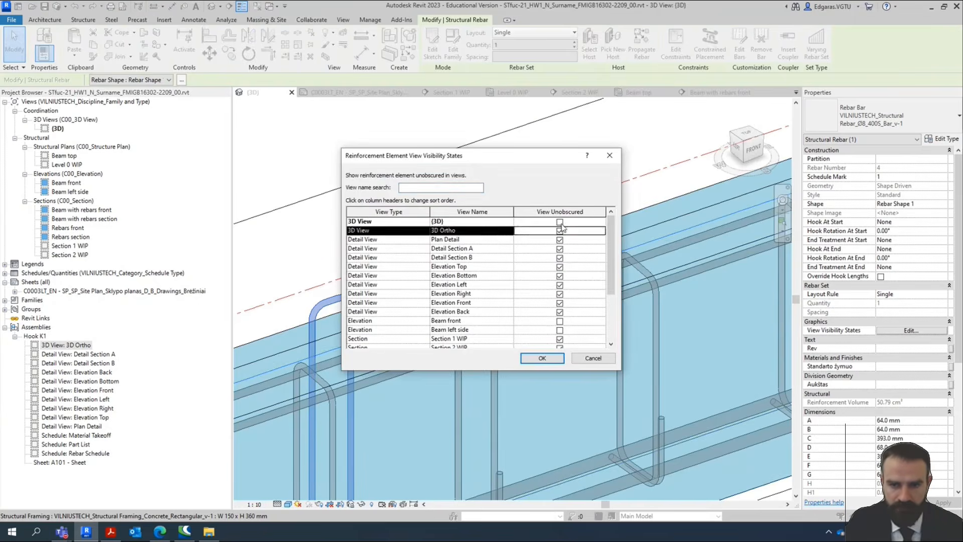
click(560, 221)
click(560, 321)
click(559, 330)
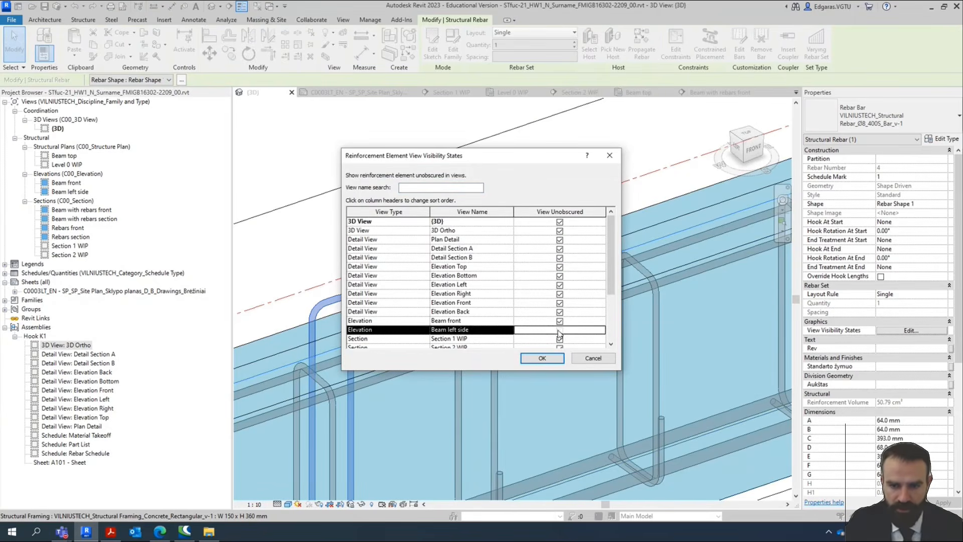
Also set the hook rebar as unobscured in the Level 0 WIP and Beam top structural plans, and apply the visibility states.
scroll(562, 328, down, 3)
click(559, 321)
click(560, 330)
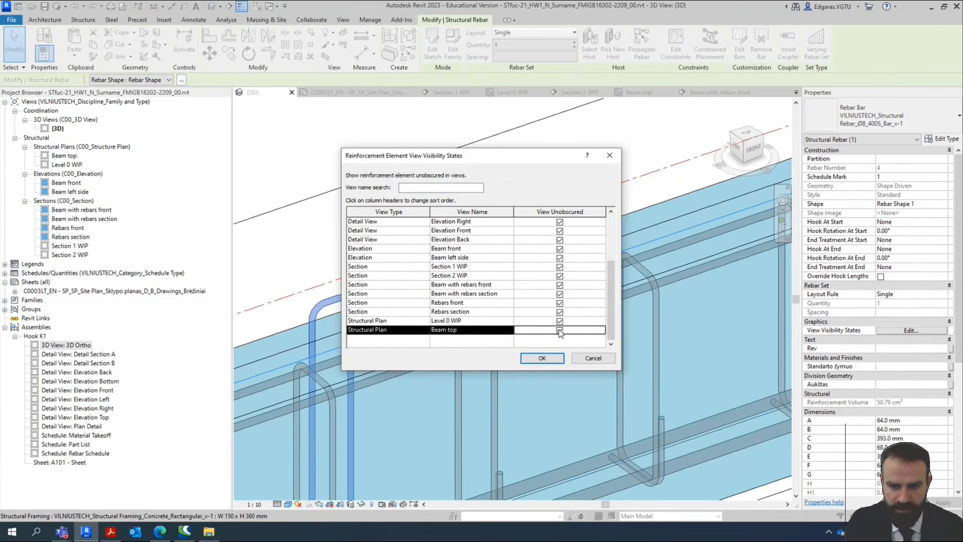
click(542, 358)
scroll(404, 262, down, 3)
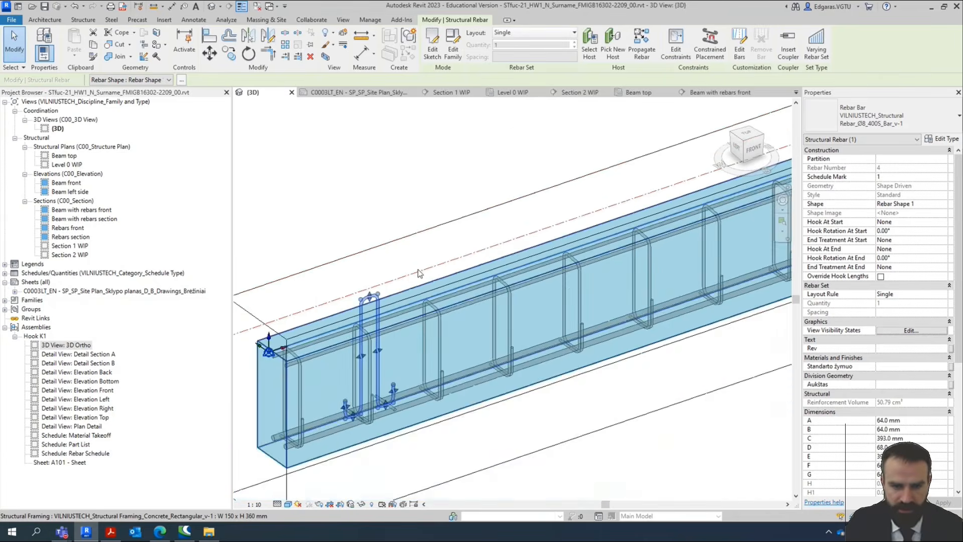
Open the Hook K1 3D Ortho view and set its visual style to Consistent Colors.
double_click(75, 345)
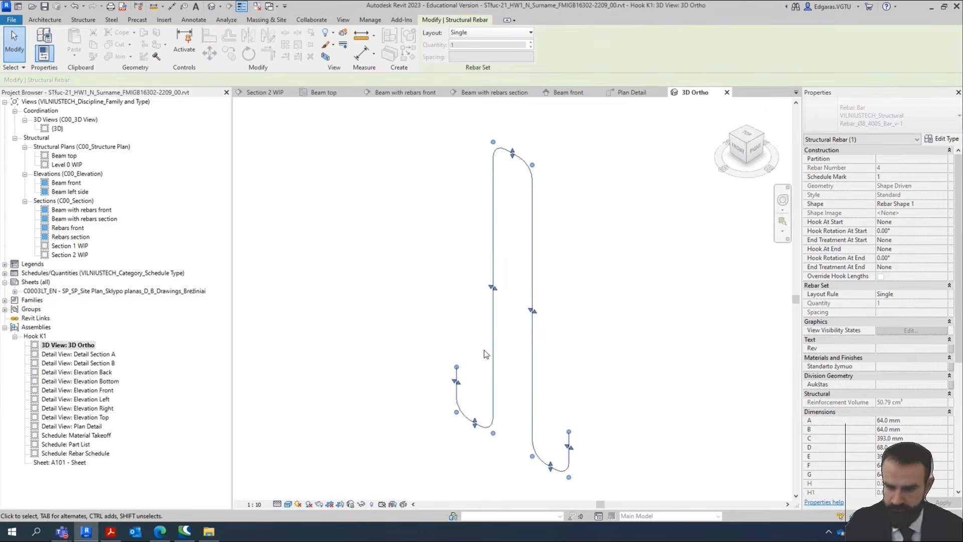
click(288, 503)
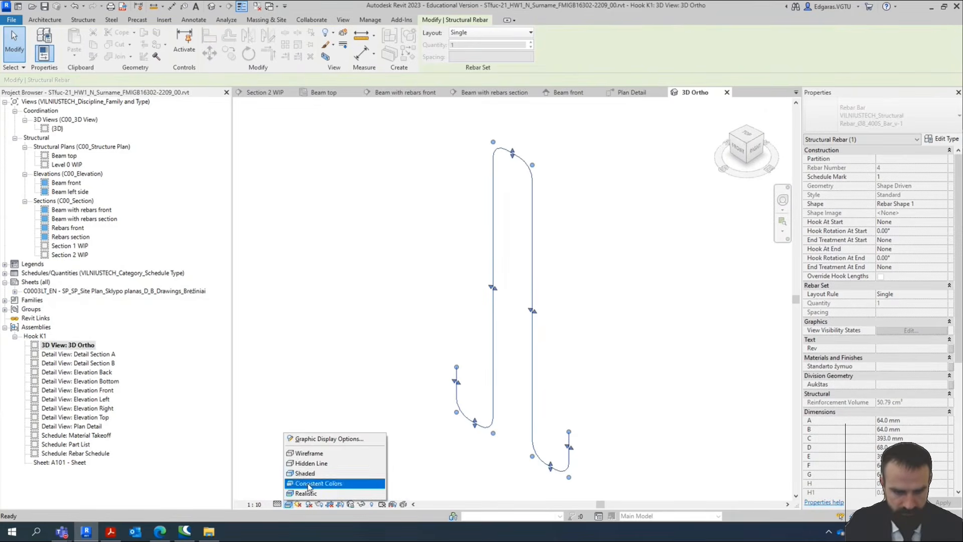
click(308, 482)
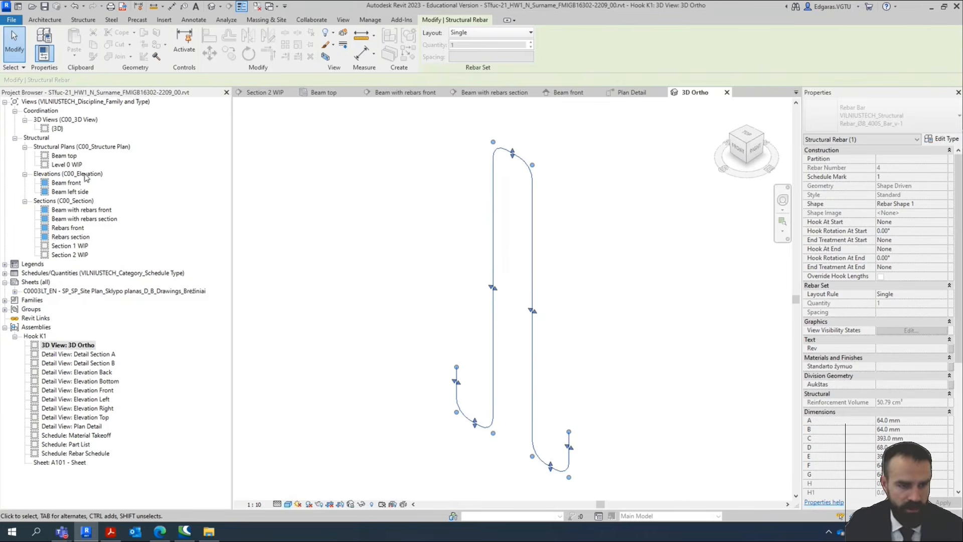
Return to the {3D} view, reselect the hook rebar inside its assembly and review its View Visibility States for all views.
double_click(57, 129)
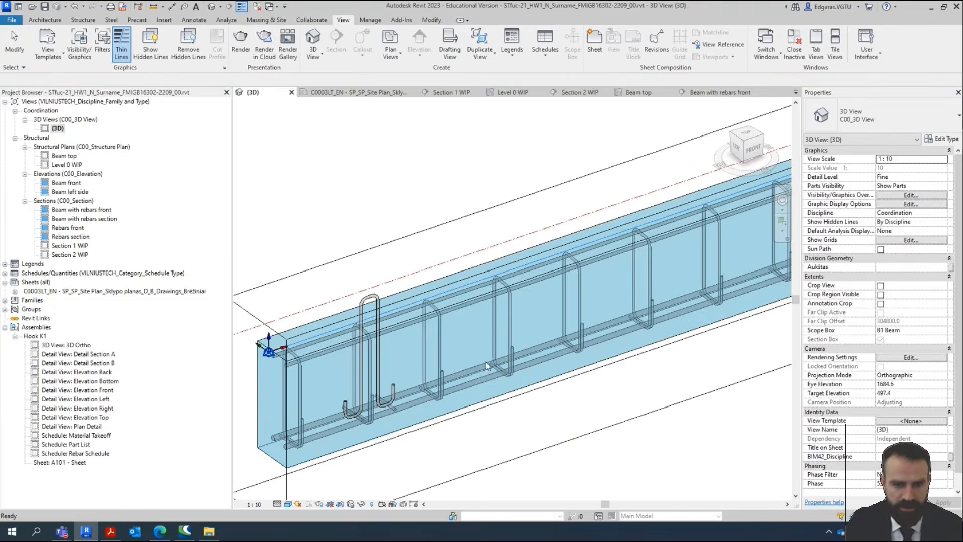
click(382, 295)
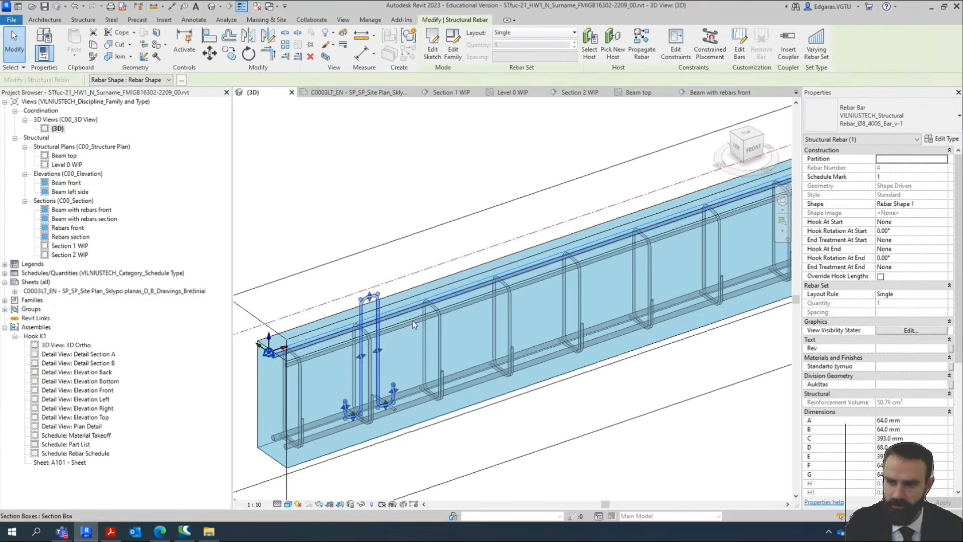
click(611, 472)
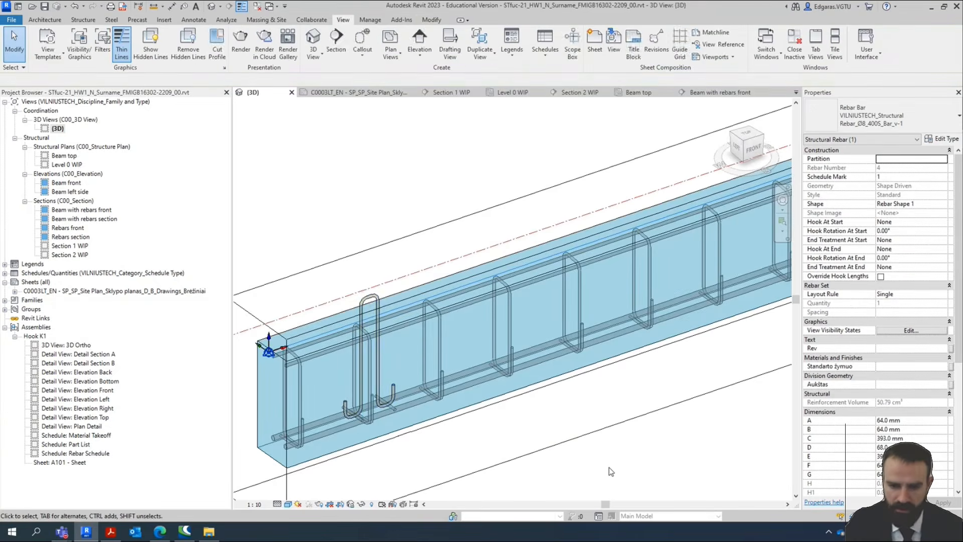
click(366, 308)
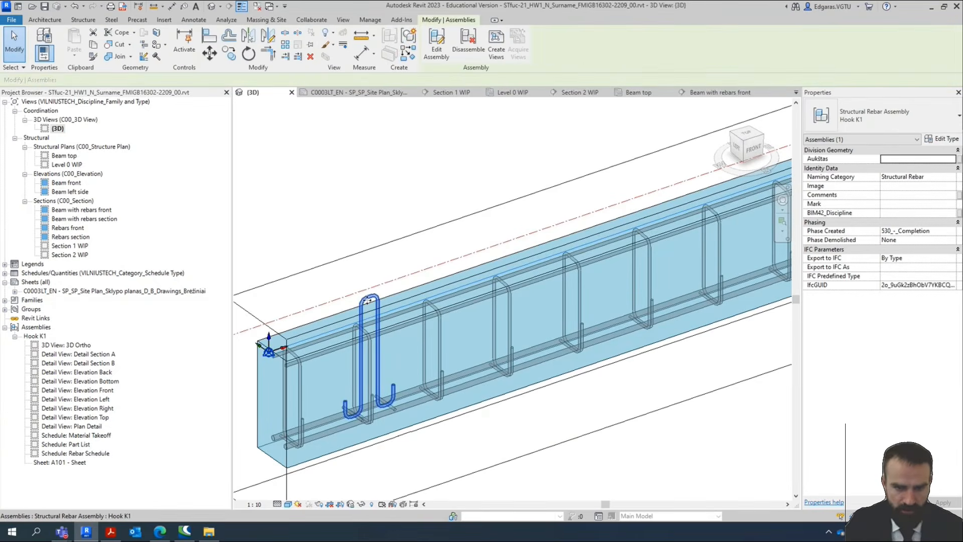
click(368, 301)
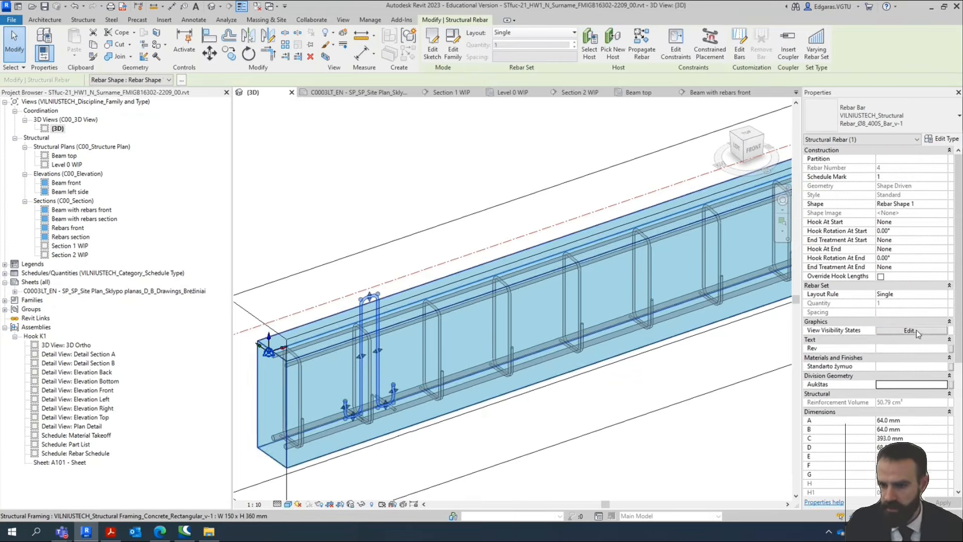
click(916, 332)
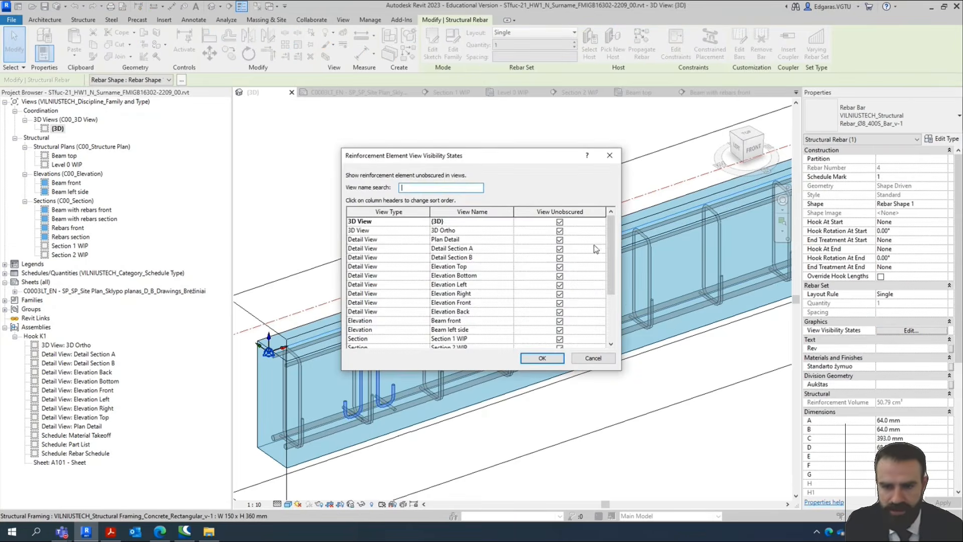
drag(613, 254, 572, 215)
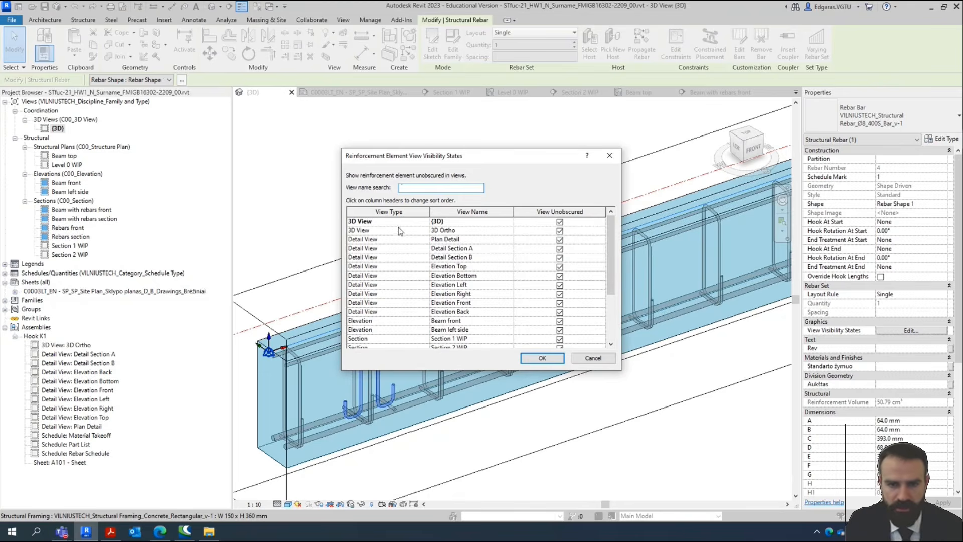
click(471, 235)
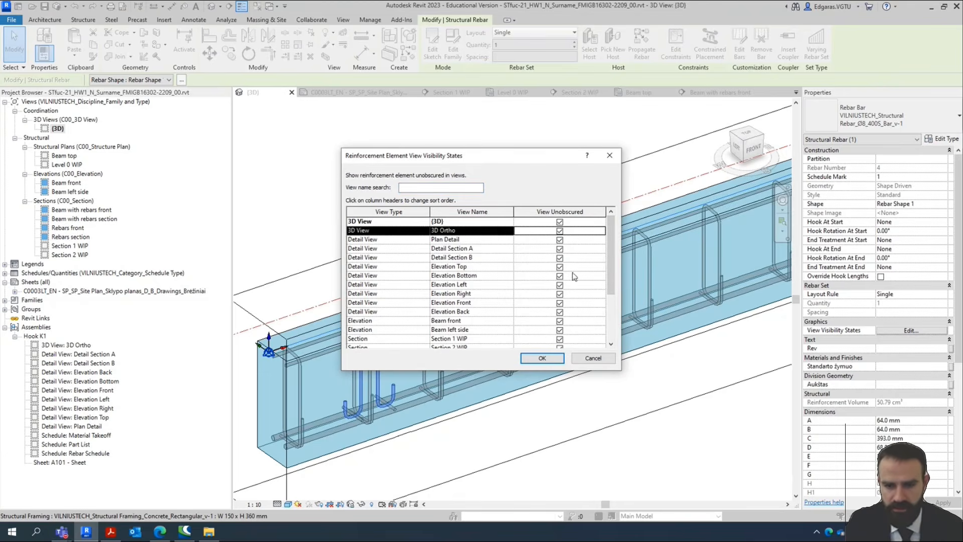
scroll(575, 278, down, 3)
click(542, 358)
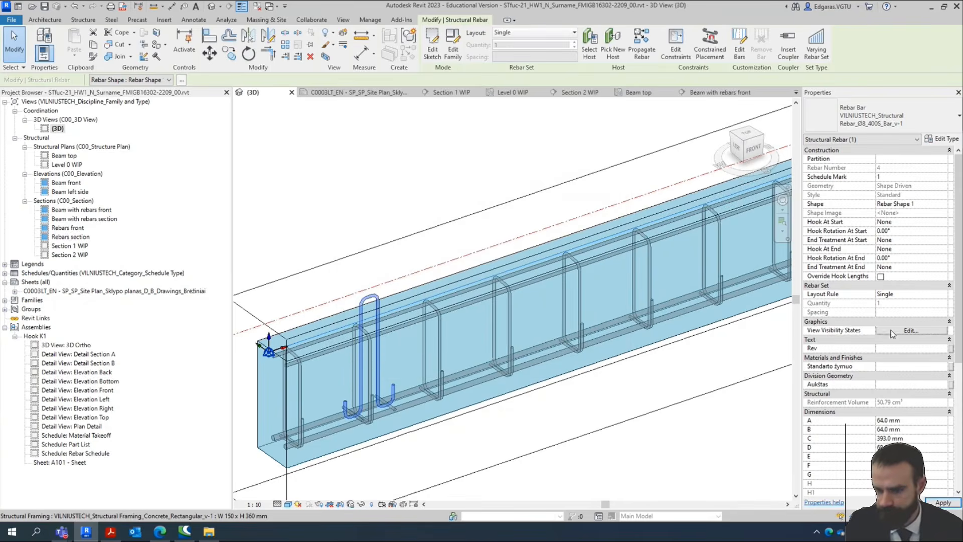
Examine the 3D Ortho view's properties and the hook rebar's properties, including its dimensions.
scroll(915, 386, down, 5)
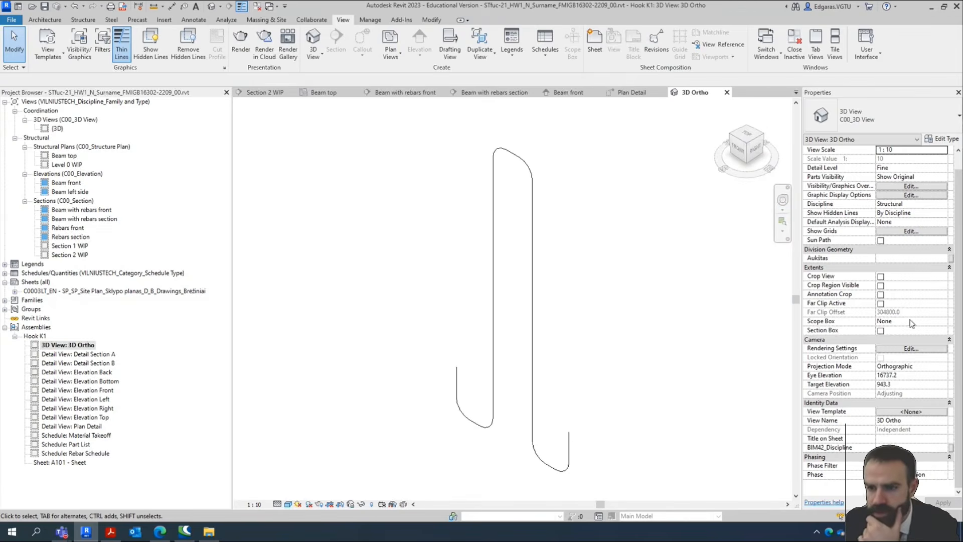
click(911, 349)
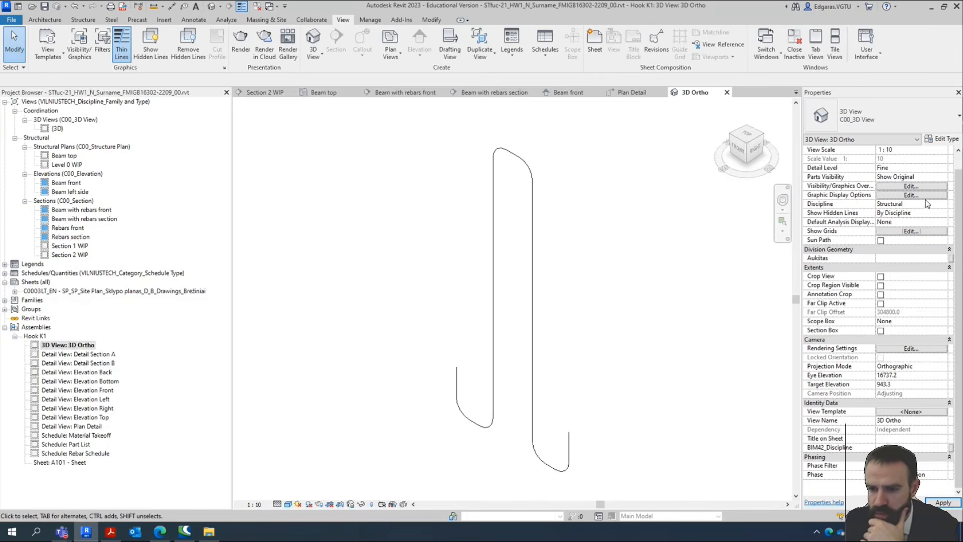
click(570, 454)
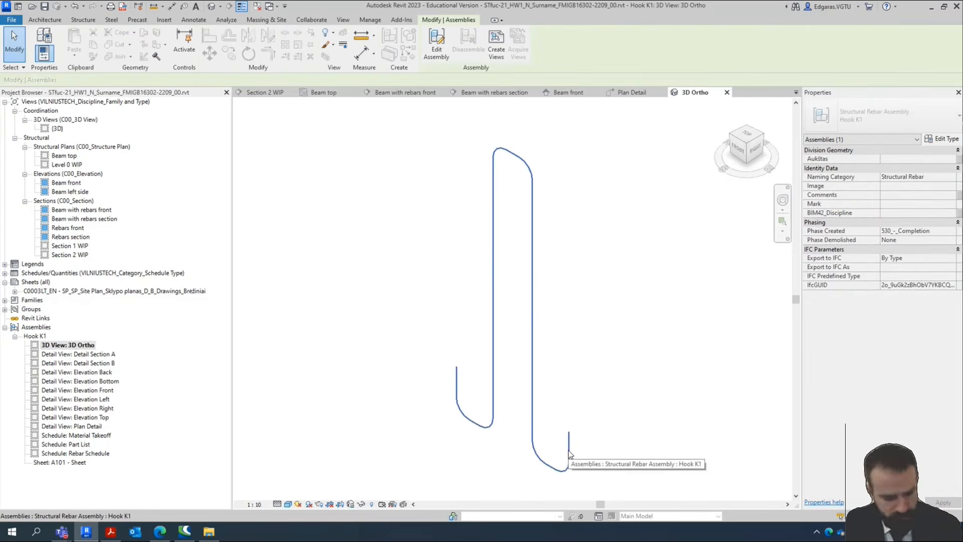
key(Tab)
click(570, 454)
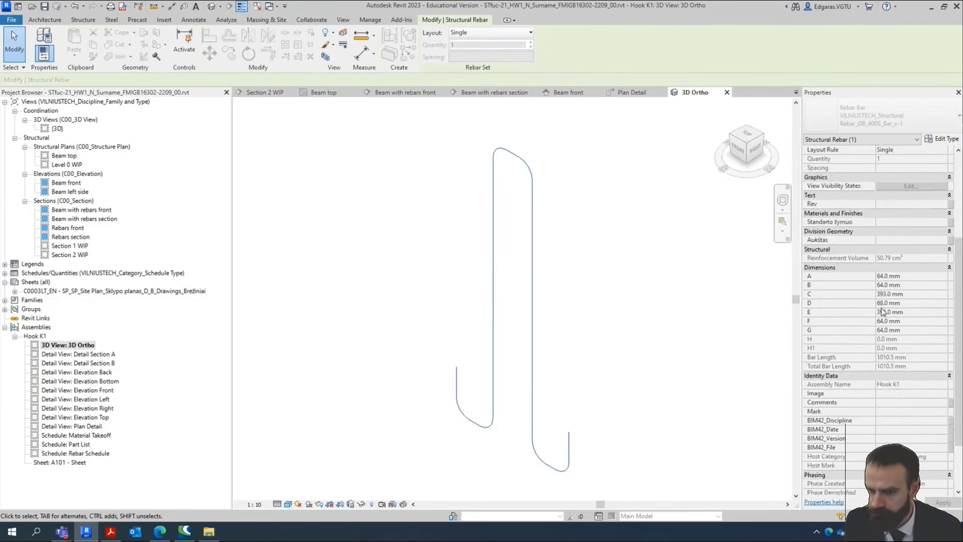
click(588, 282)
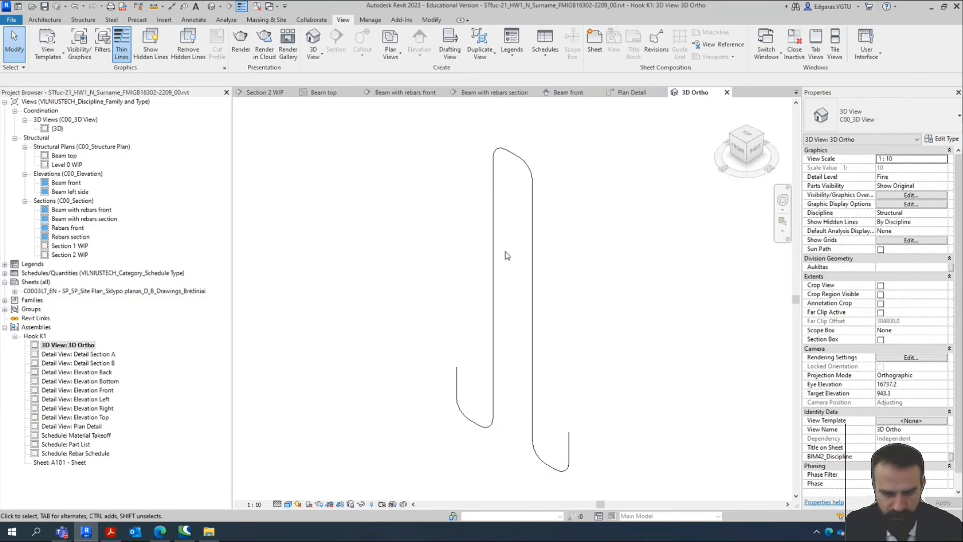
Look through the Hook K1 Detail Section A, Detail Section B, Elevation Back, Elevation Bottom and Elevation Front views.
double_click(78, 355)
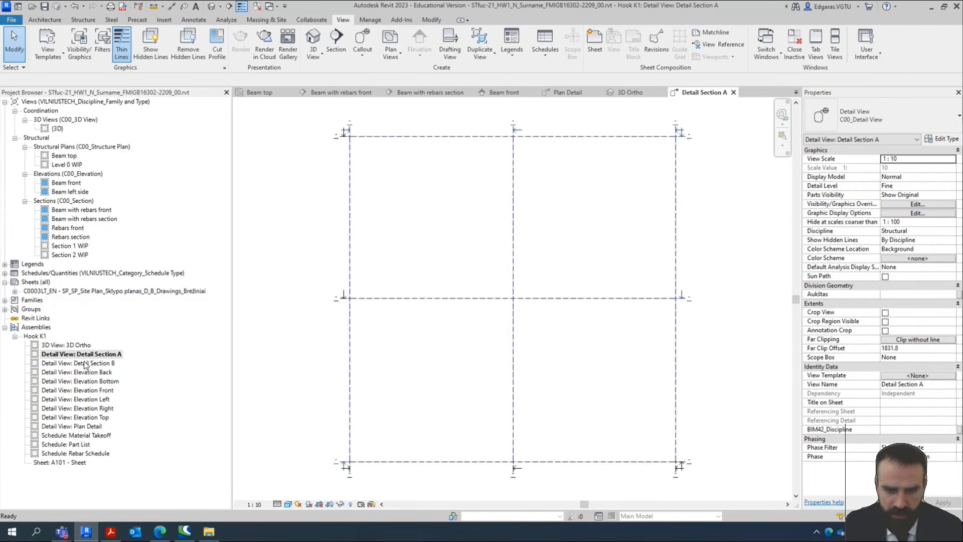
double_click(82, 363)
double_click(84, 372)
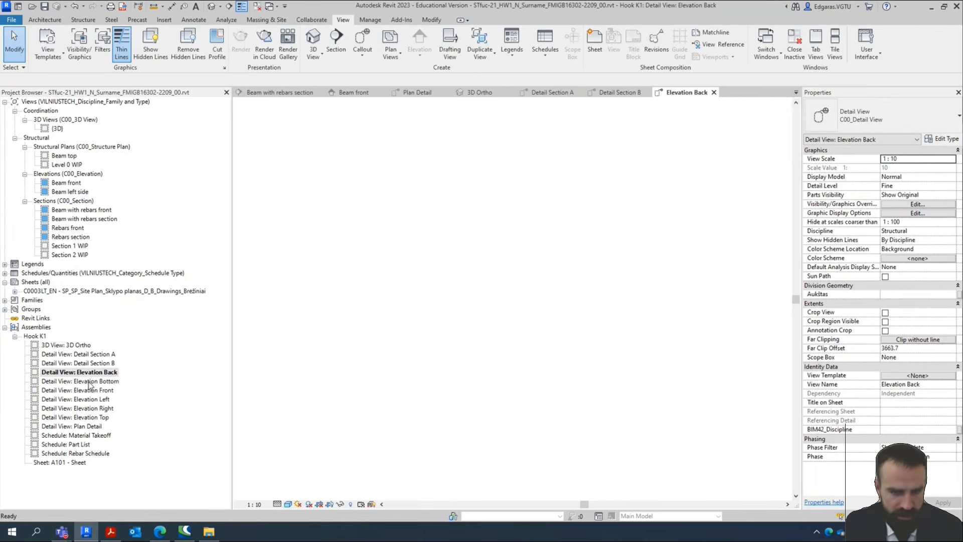
double_click(89, 381)
scroll(557, 323, up, 5)
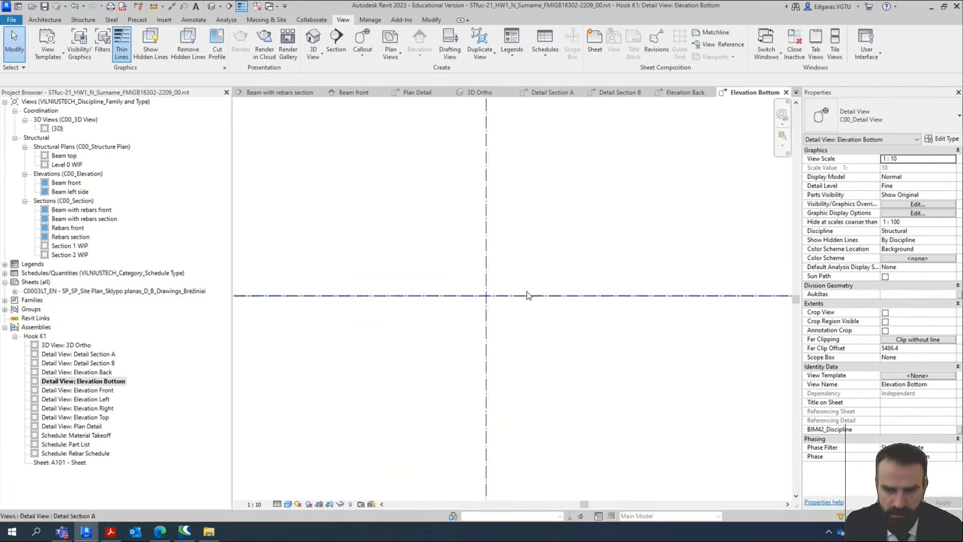
scroll(487, 270, up, 3)
scroll(533, 267, down, 10)
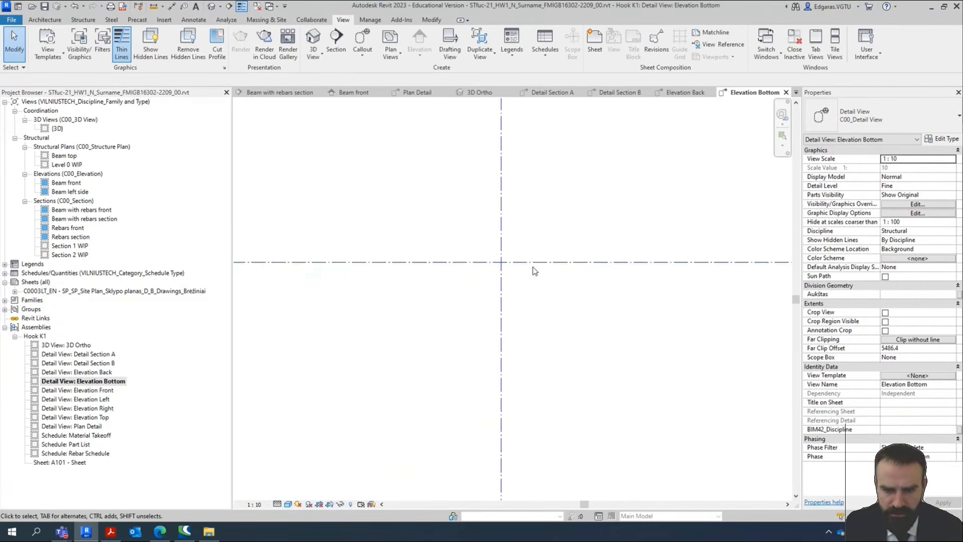
scroll(535, 285, up, 3)
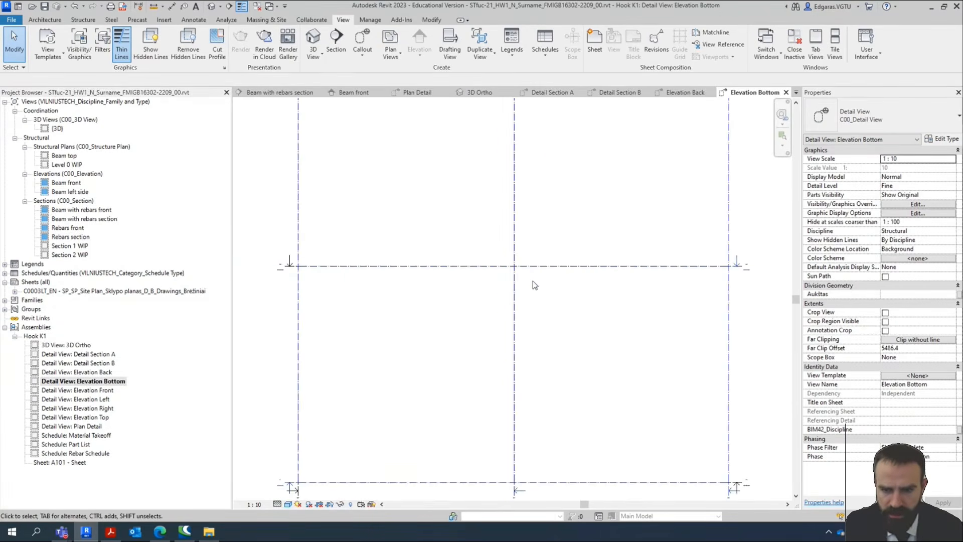
double_click(76, 390)
Open the Hook K1 Elevation Left view and check the structural model categories in its Visibility/Graphic Overrides.
double_click(83, 399)
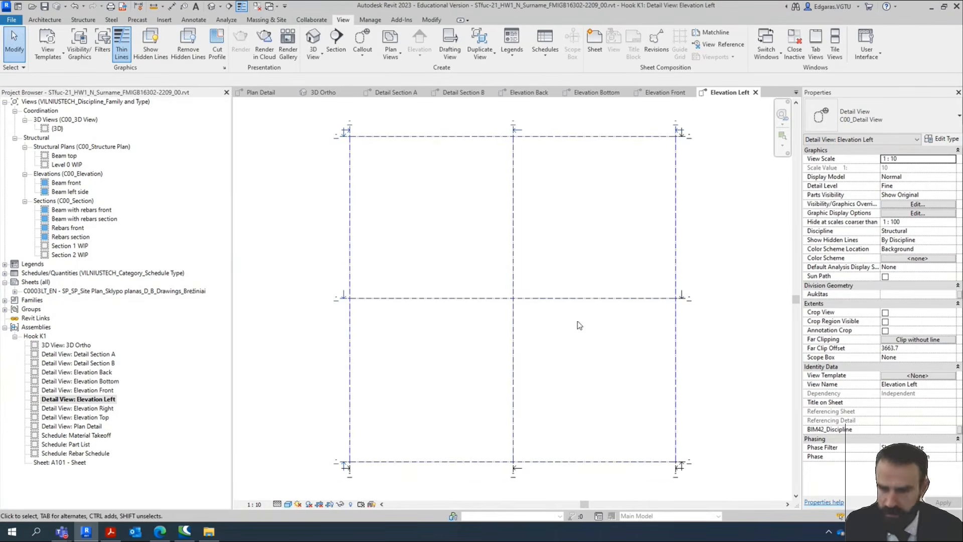
key(v)
key(g)
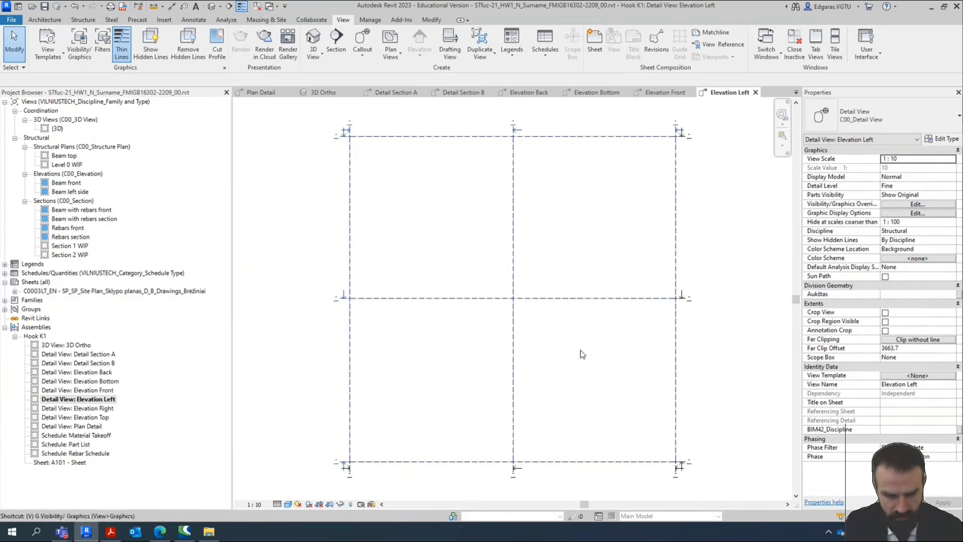
scroll(505, 273, down, 10)
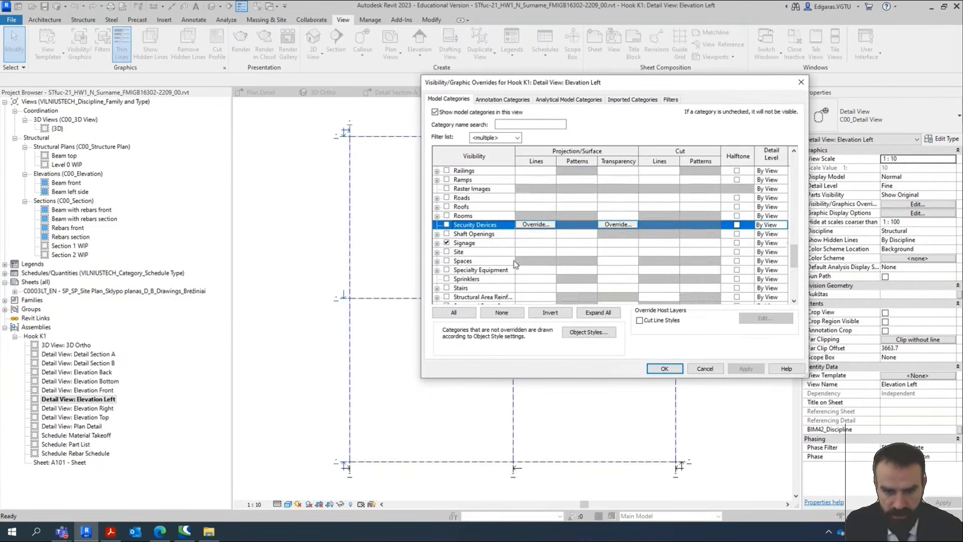
scroll(502, 256, down, 2)
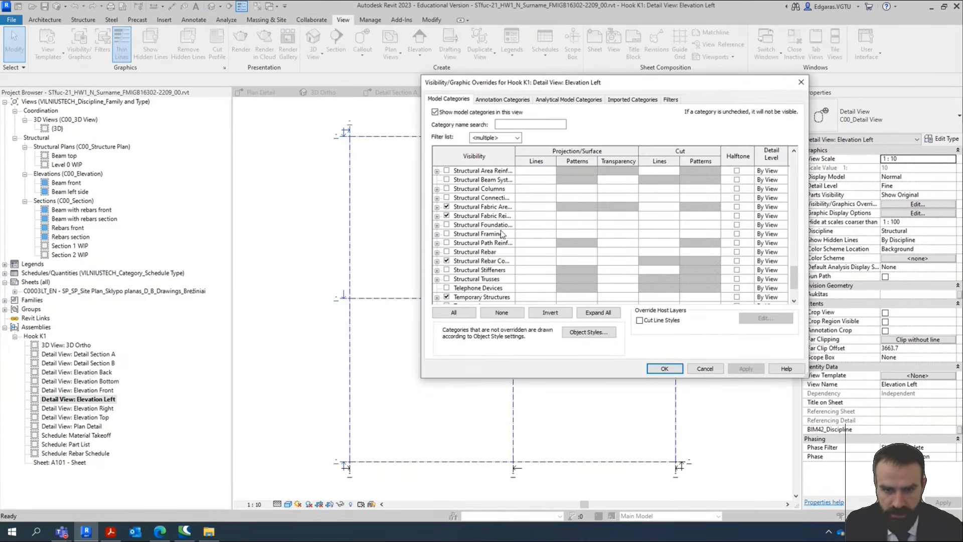
click(672, 368)
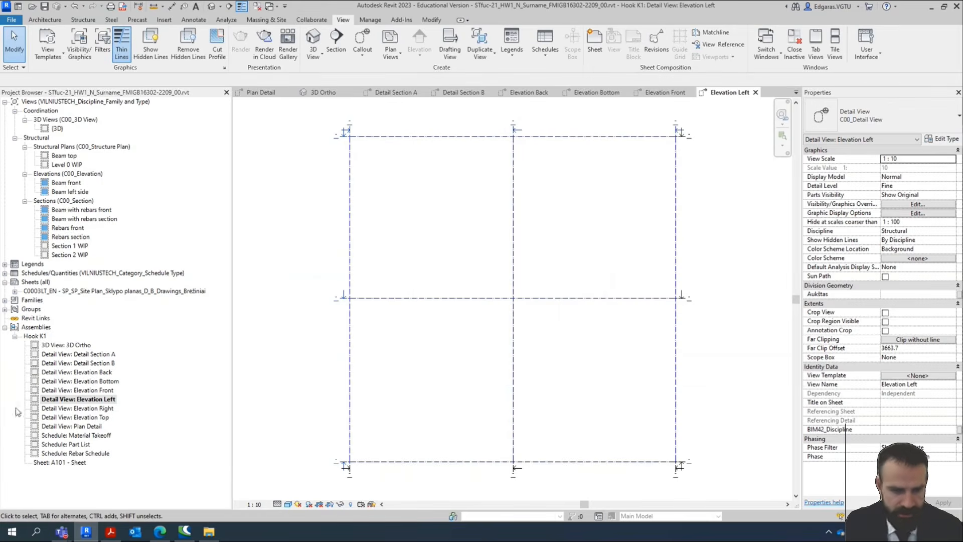
click(74, 454)
click(78, 427)
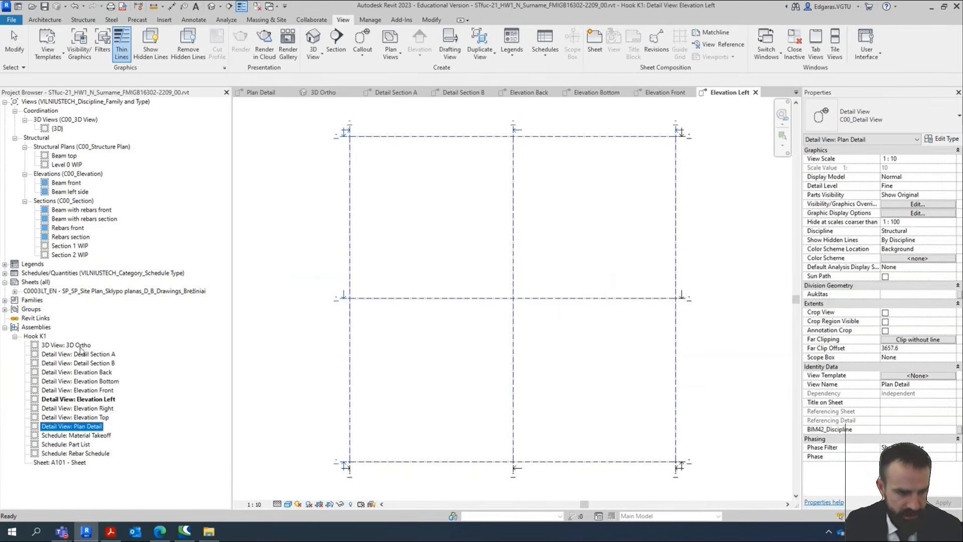
shift+click(81, 347)
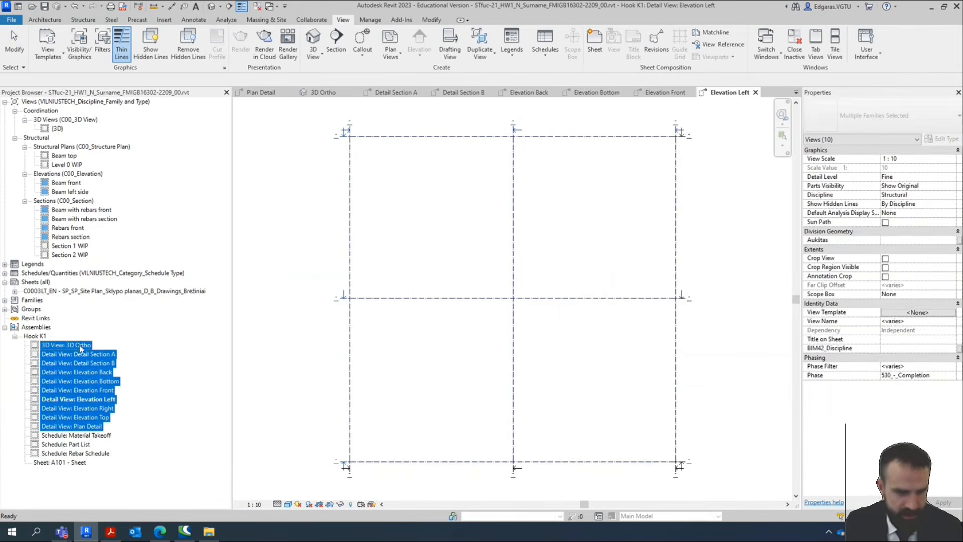
click(947, 312)
scroll(181, 195, down, 15)
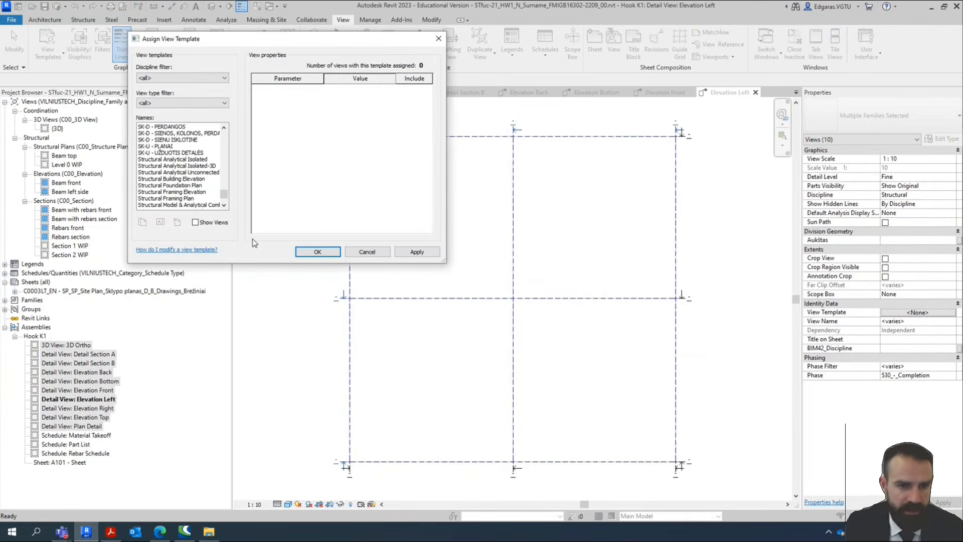
scroll(185, 191, down, 4)
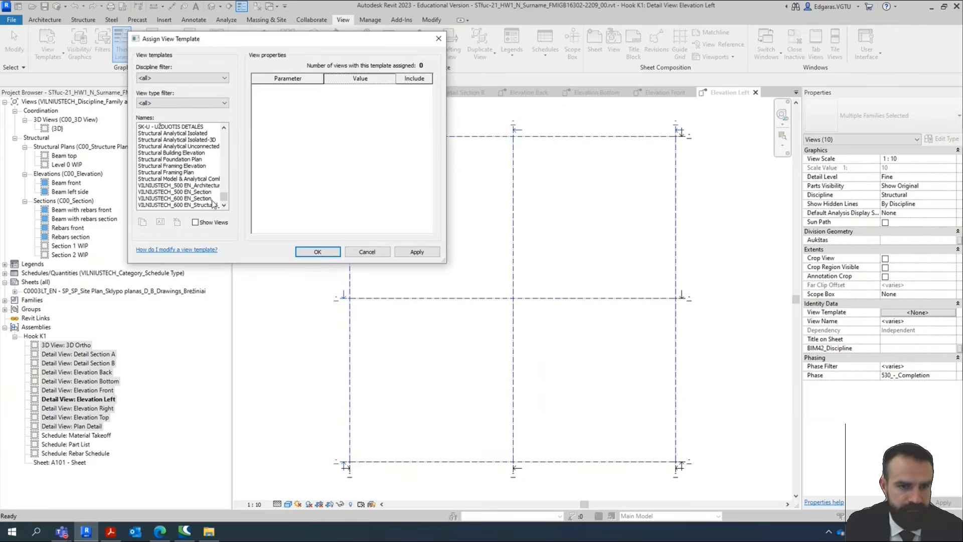
key(Escape)
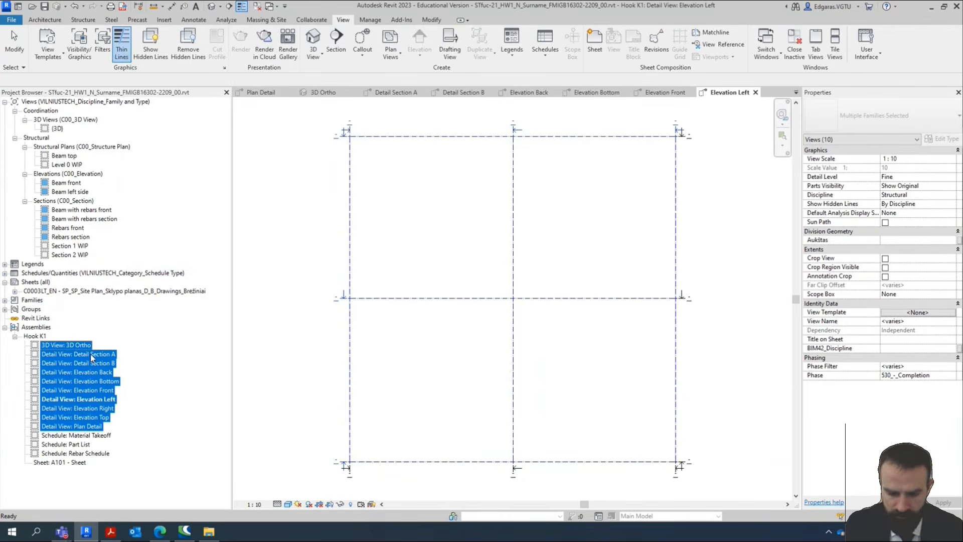
Open Hook K1's Detail Section A view and make the Structural Rebar category visible in its Visibility/Graphic Overrides.
double_click(101, 354)
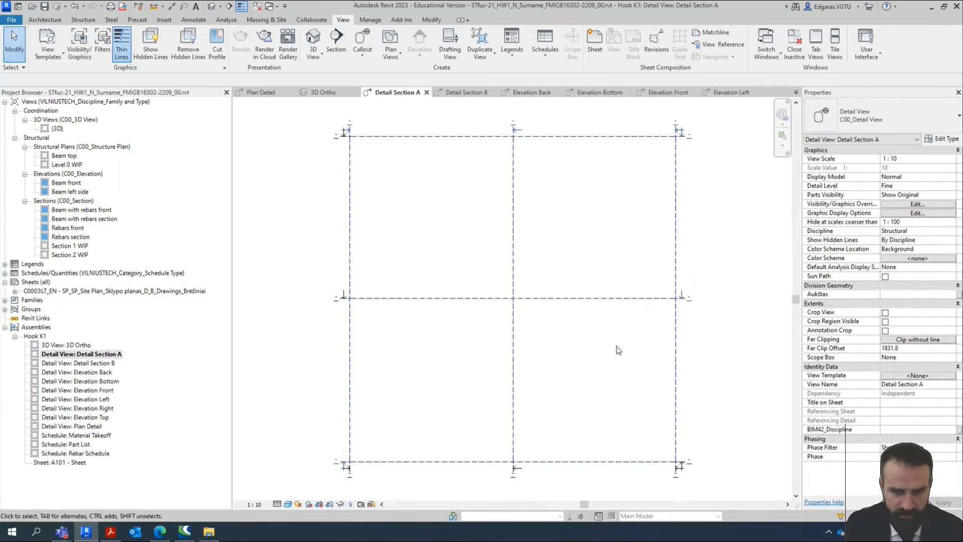
key(v)
key(g)
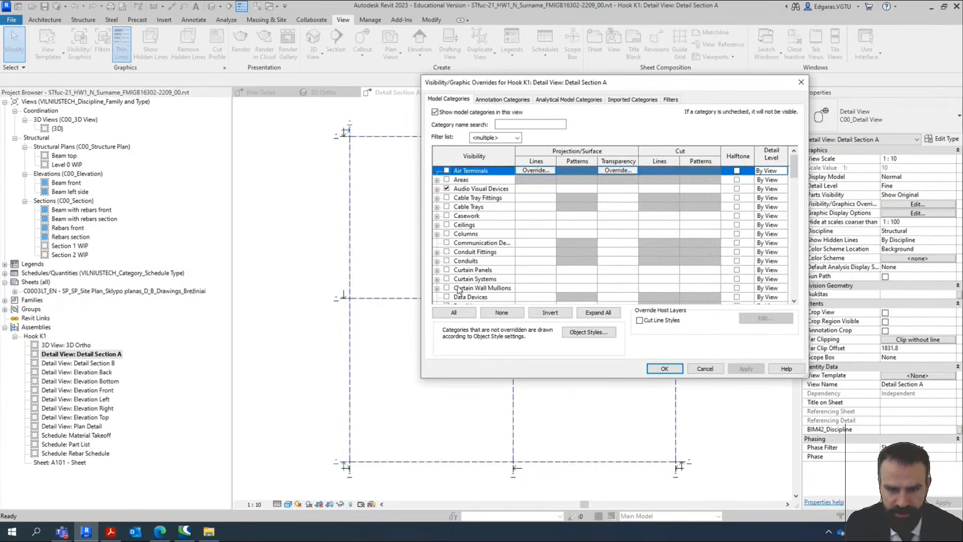
click(458, 289)
scroll(472, 271, down, 20)
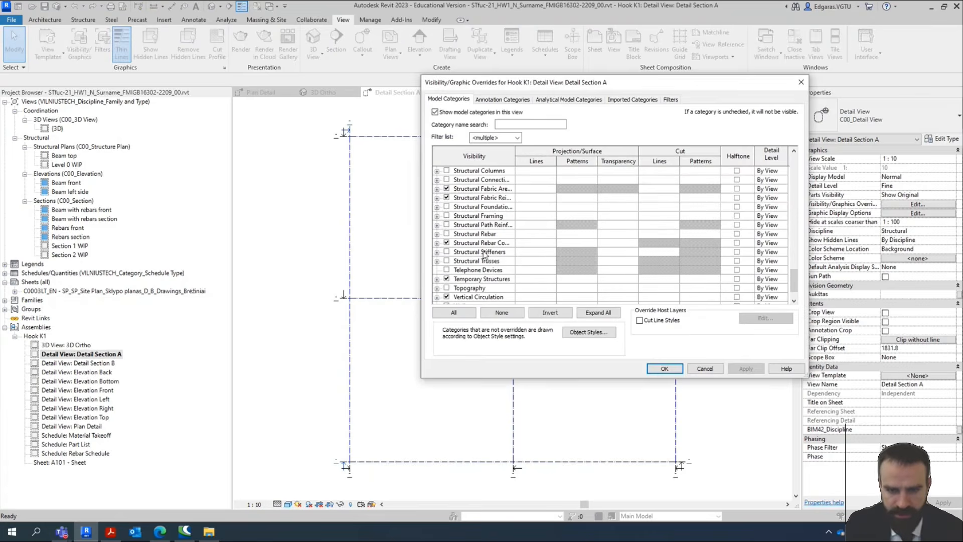
click(498, 234)
key(space)
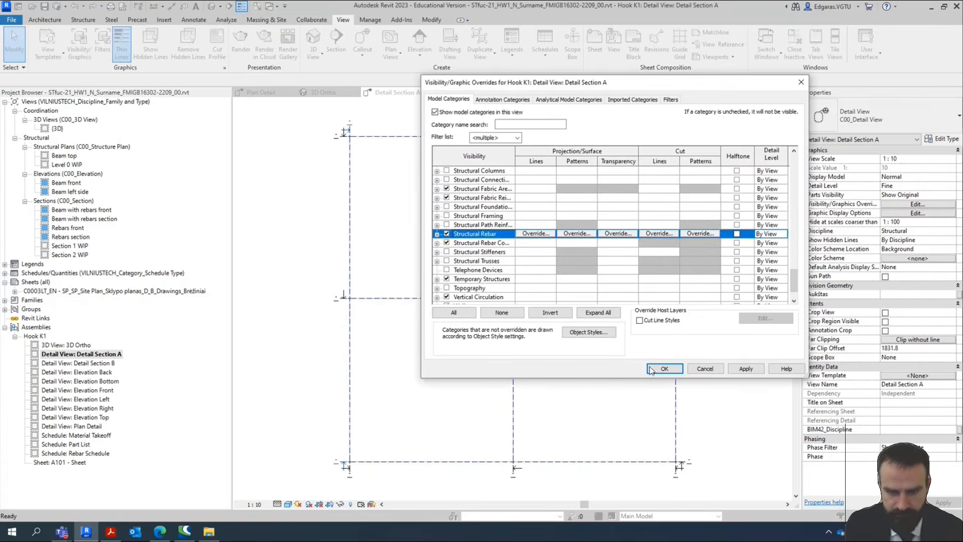
click(665, 369)
scroll(522, 300, up, 5)
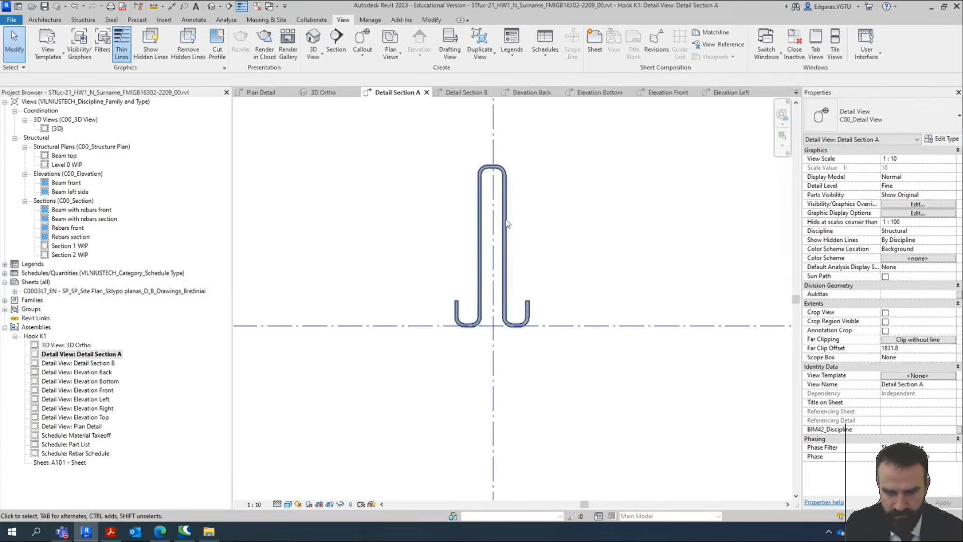
Hide the whole category of section lines crossing the hook rebar in the Detail Section A view.
scroll(522, 211, down, 4)
scroll(547, 348, down, 5)
scroll(542, 281, up, 4)
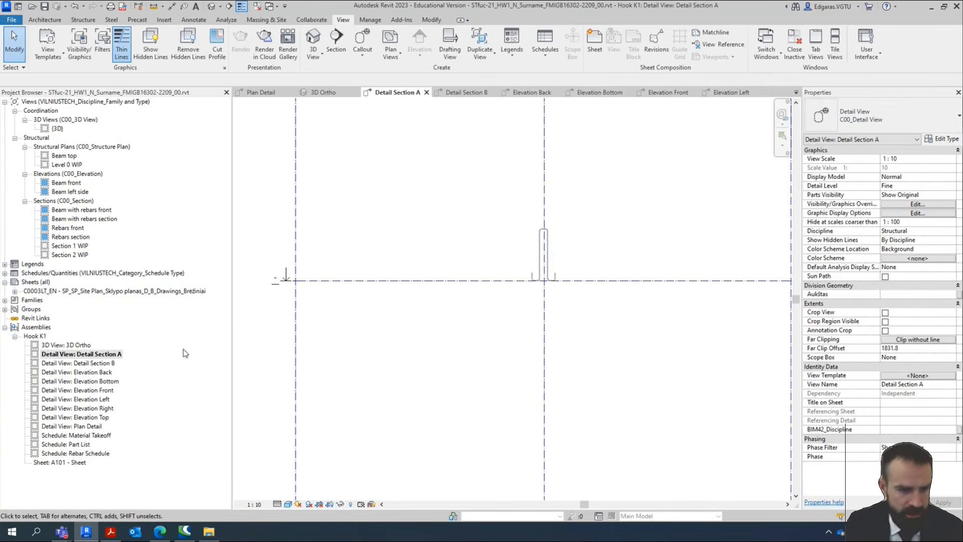
scroll(497, 273, down, 3)
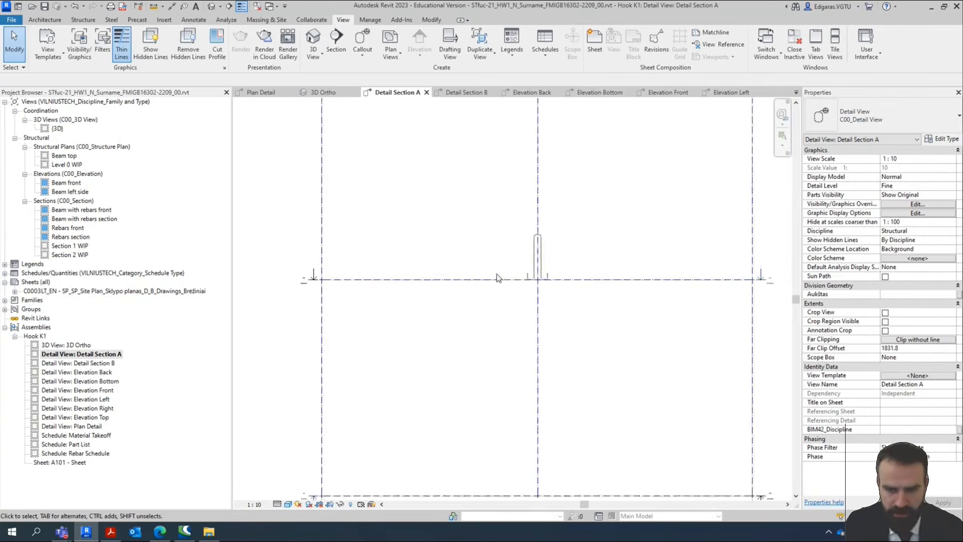
click(609, 278)
right_click(609, 278)
mouse_move(690, 94)
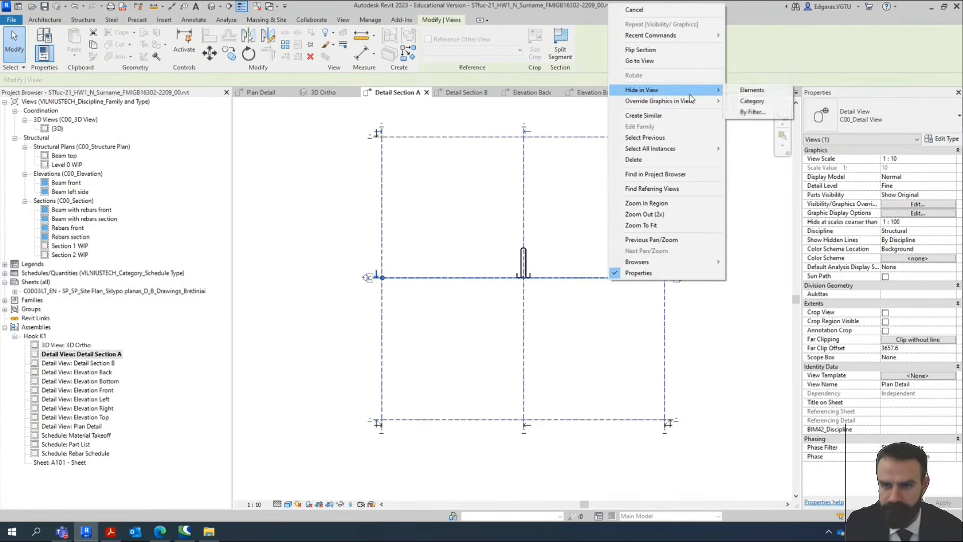
click(758, 99)
scroll(506, 248, up, 3)
middle_click(579, 266)
middle_click(578, 265)
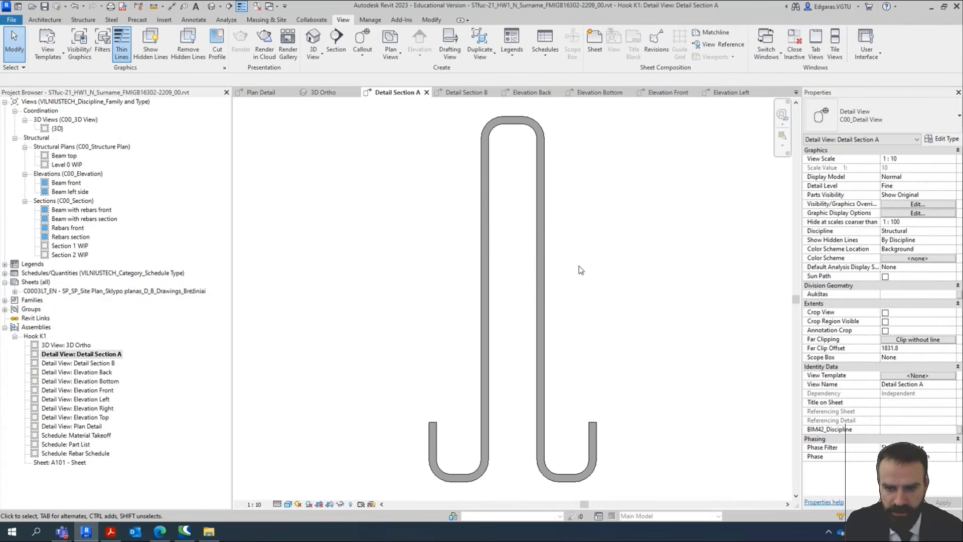
Add an aligned dimension chain below the hook rebar, covering its two long legs and both short outer ends.
key(d)
key(i)
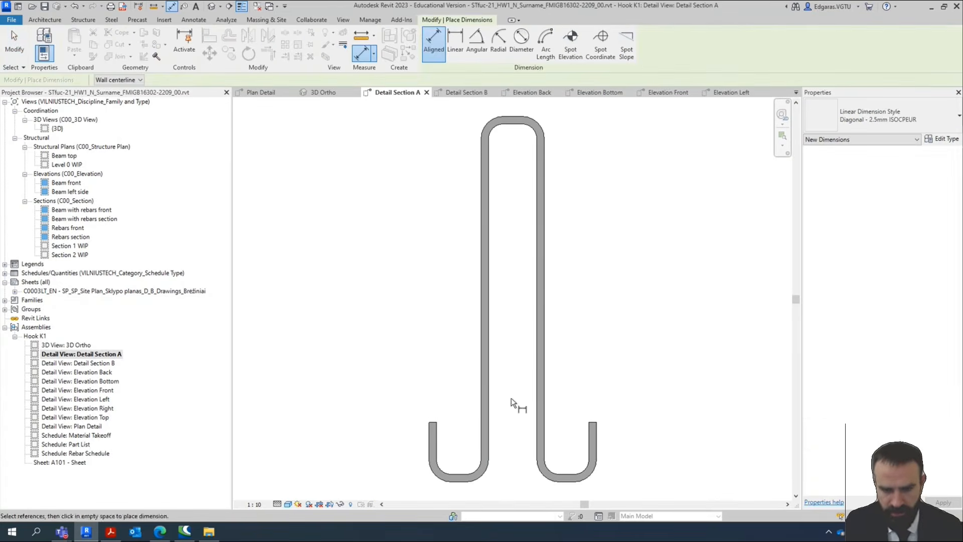
click(543, 395)
click(486, 402)
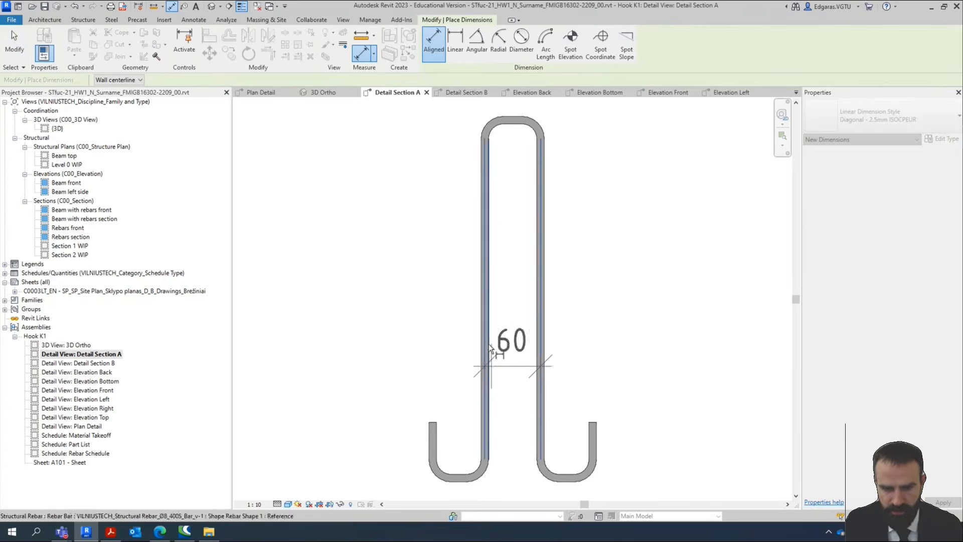
scroll(489, 396, down, 2)
click(457, 401)
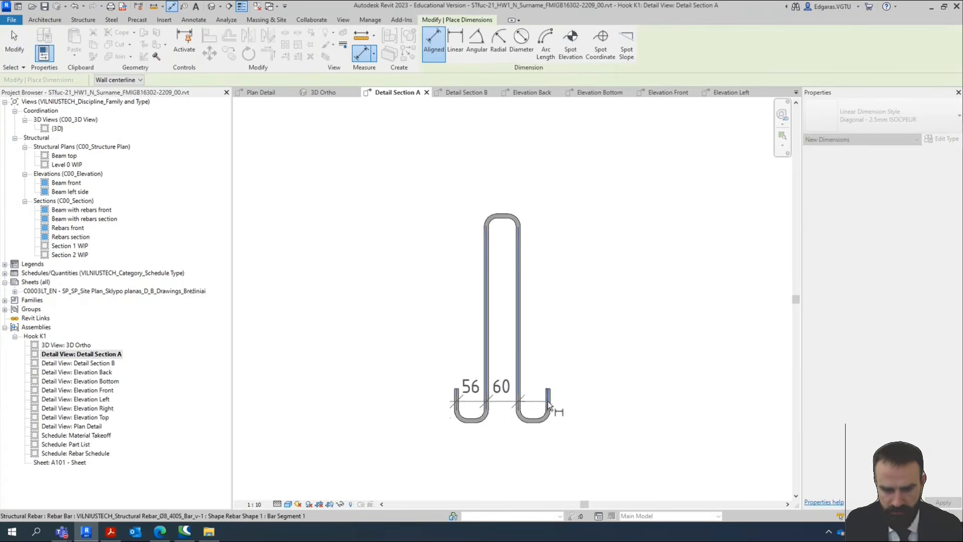
click(550, 400)
click(562, 458)
Dimension the height of the rebar's right hook end and the overall height of the rebar on its left side.
click(534, 421)
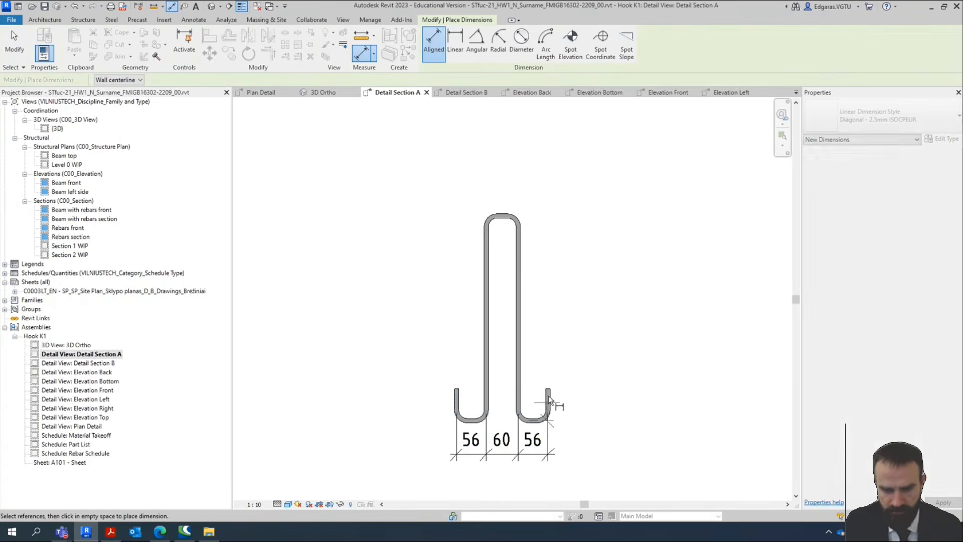
click(549, 388)
click(591, 401)
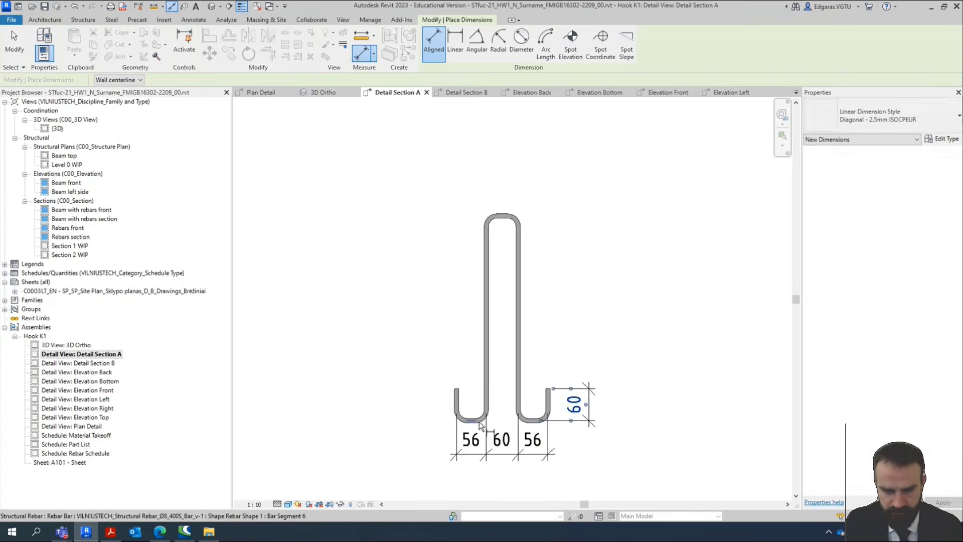
click(501, 215)
click(470, 421)
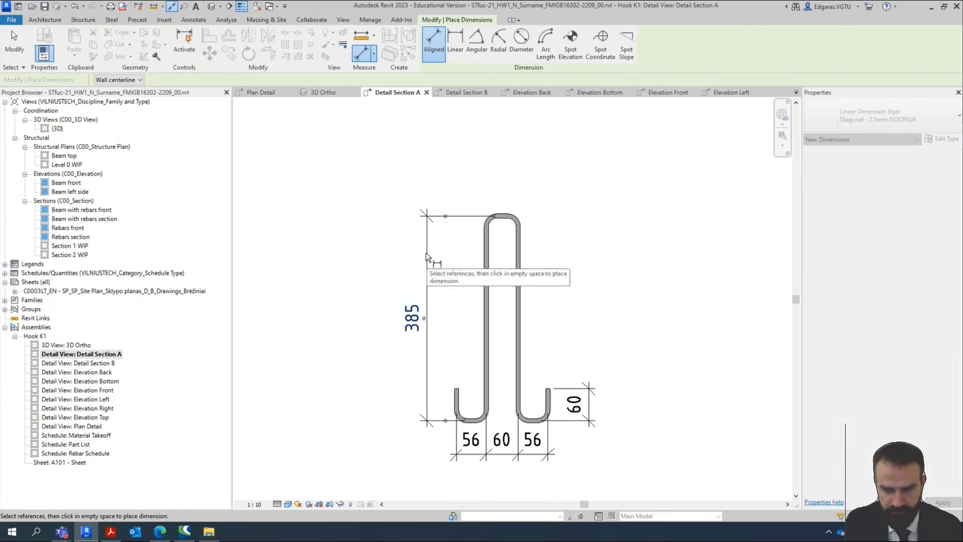
click(426, 252)
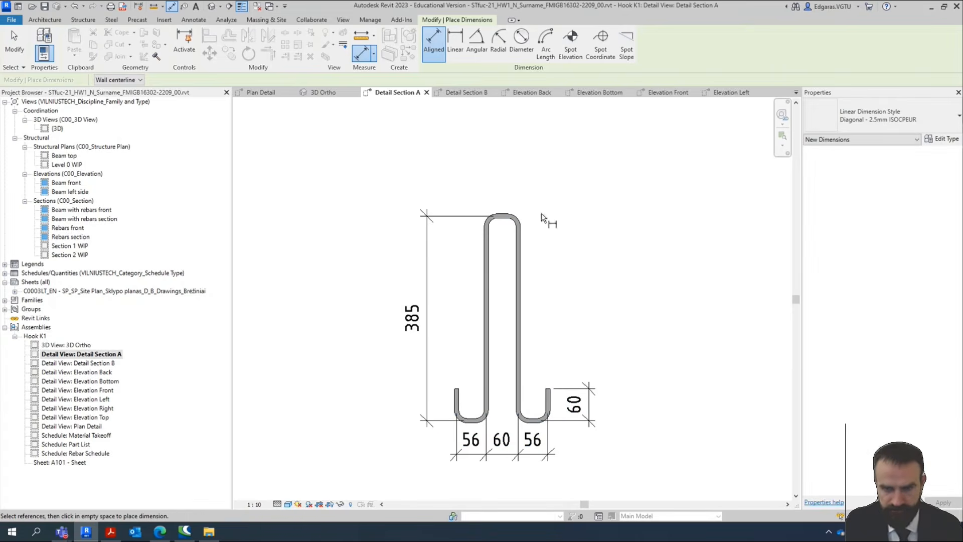
Add a radial dimension to the rebar's upper-left bend and move its text above the bend.
click(499, 42)
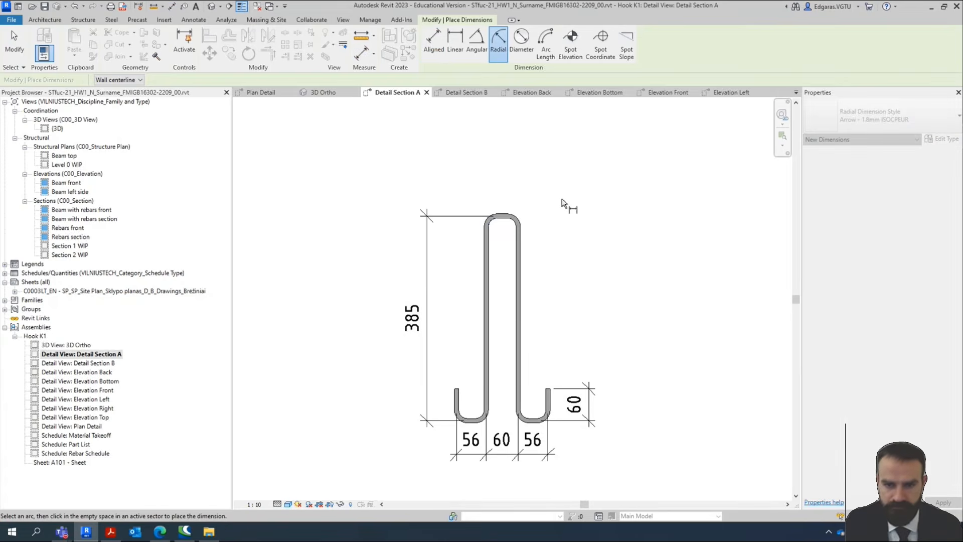
click(501, 231)
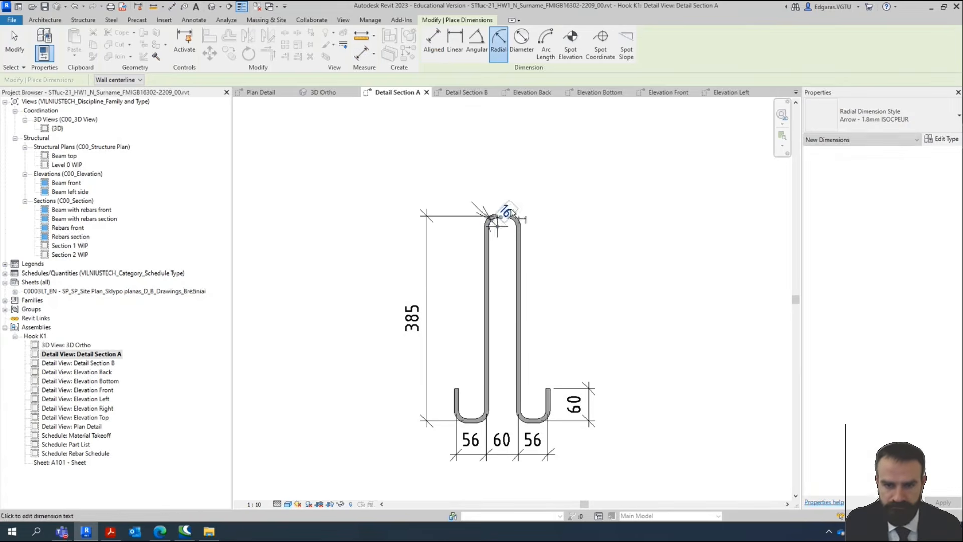
scroll(498, 226, up, 3)
click(452, 162)
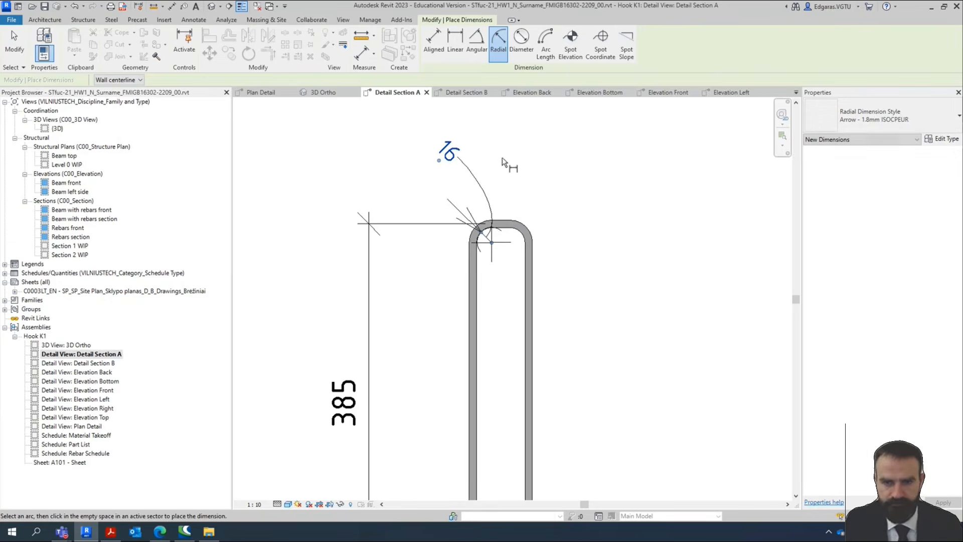
click(886, 104)
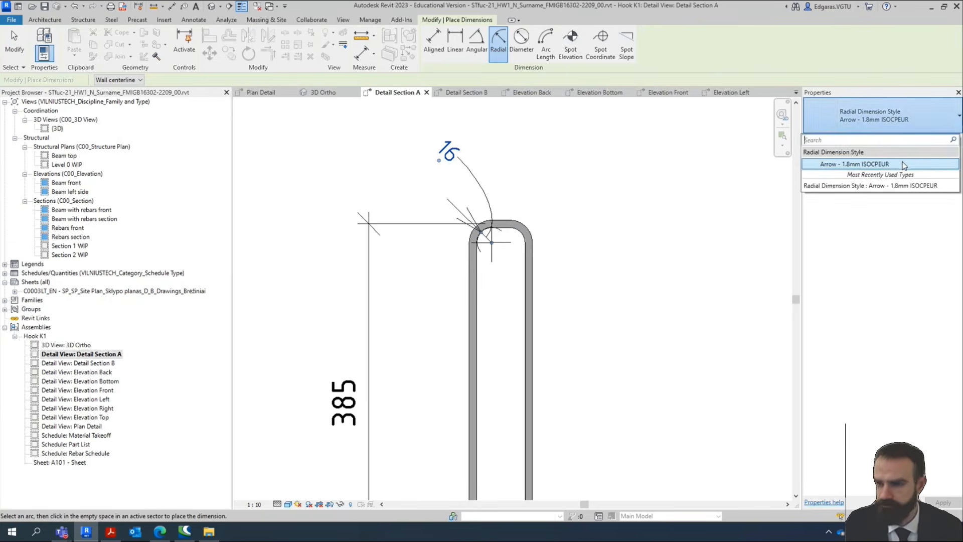
key(Escape)
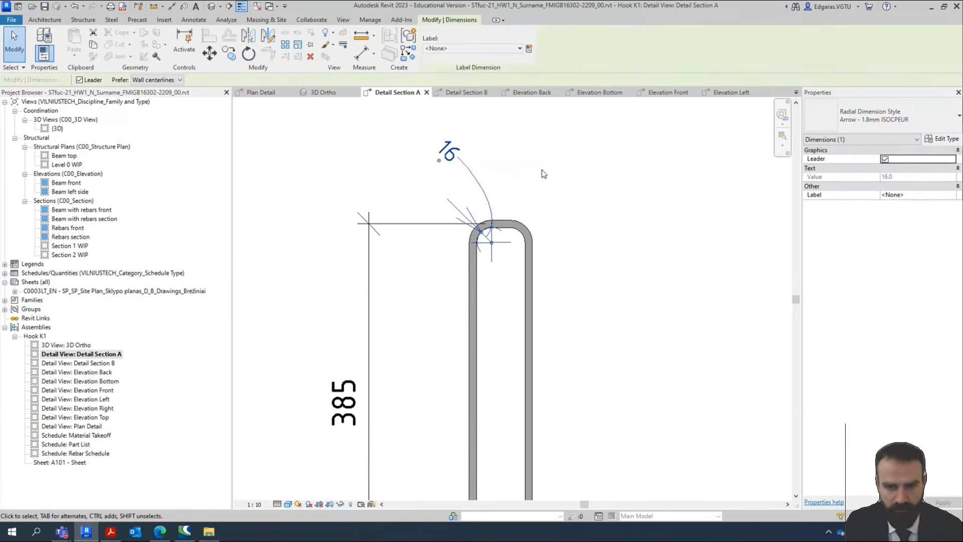
Set the leader type of the Arrow - 1.8mm ISOCPEUR radial dimension style to Line.
click(950, 140)
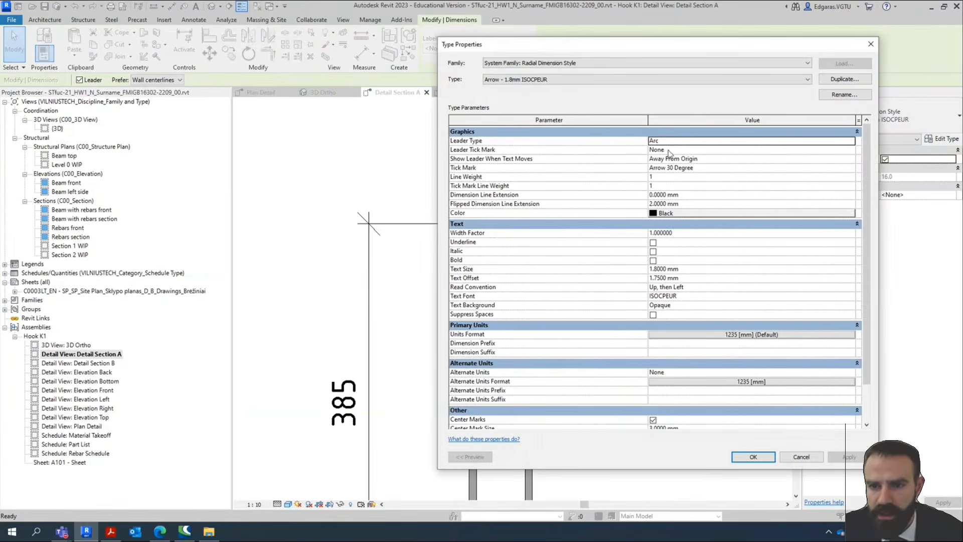
click(818, 142)
click(851, 142)
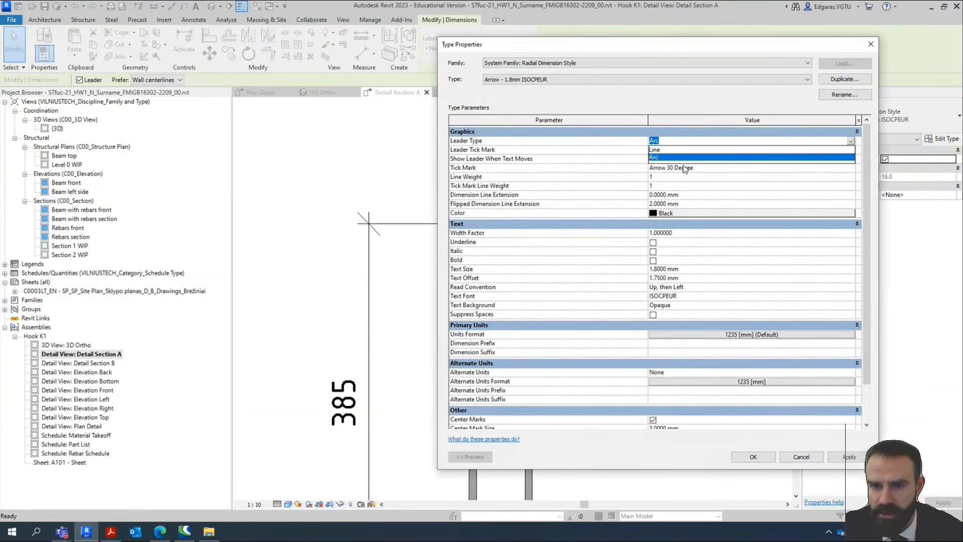
click(685, 159)
click(718, 159)
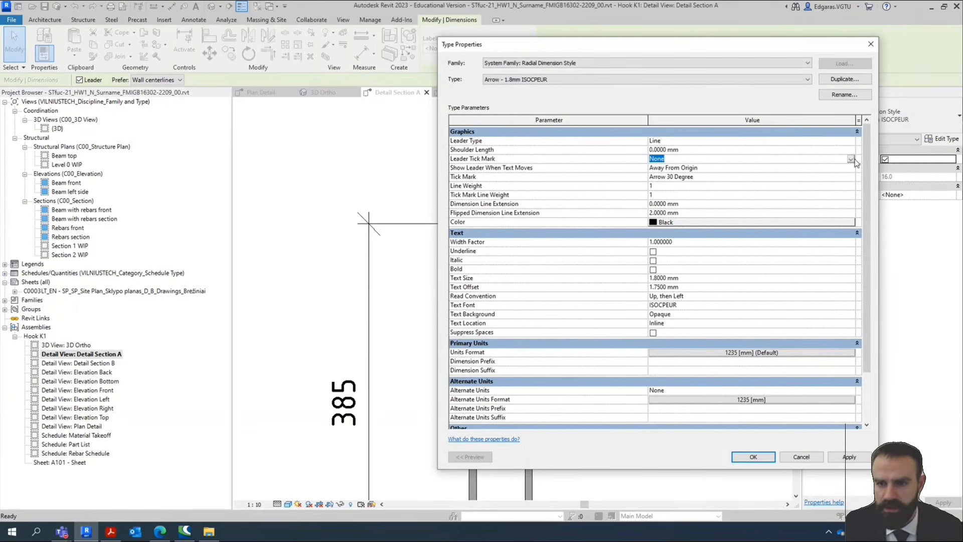
click(851, 158)
click(851, 159)
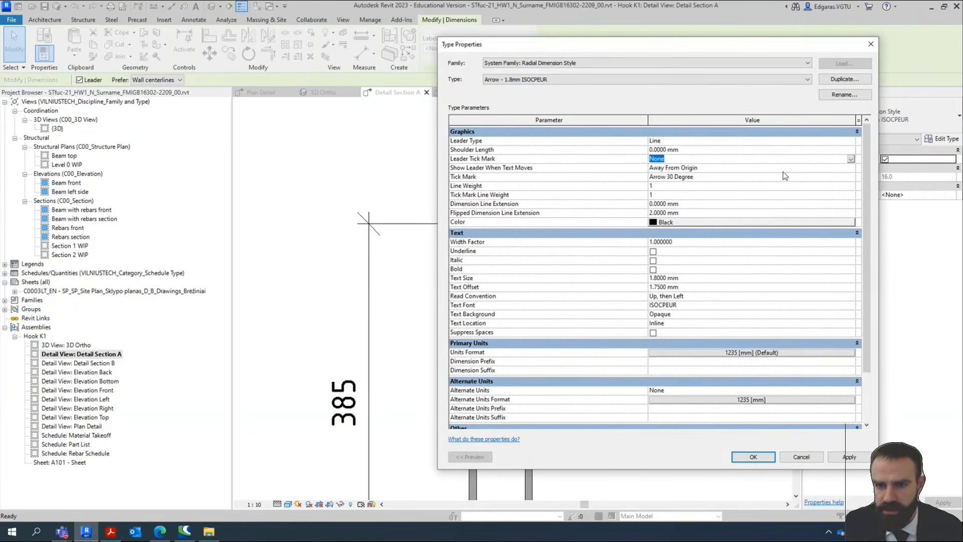
click(677, 169)
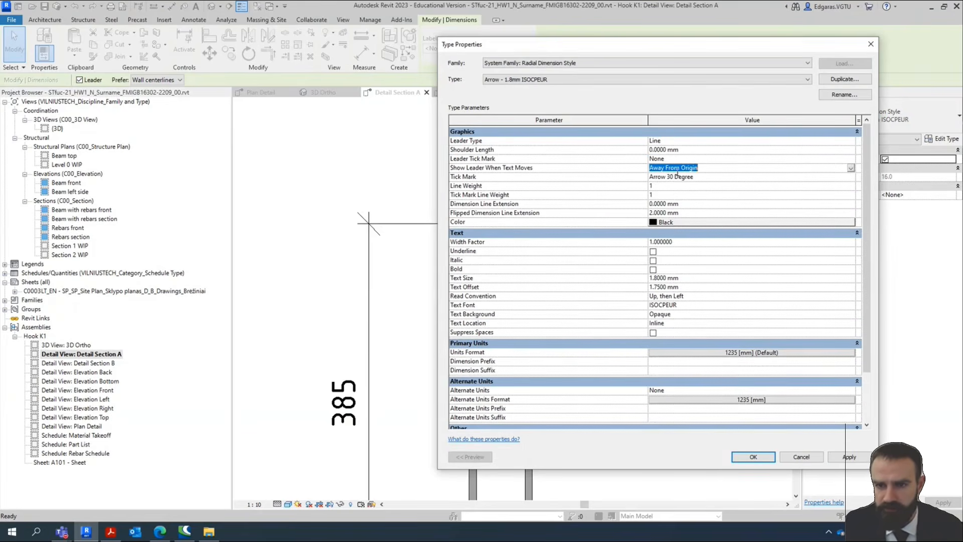
click(851, 168)
click(853, 177)
click(856, 180)
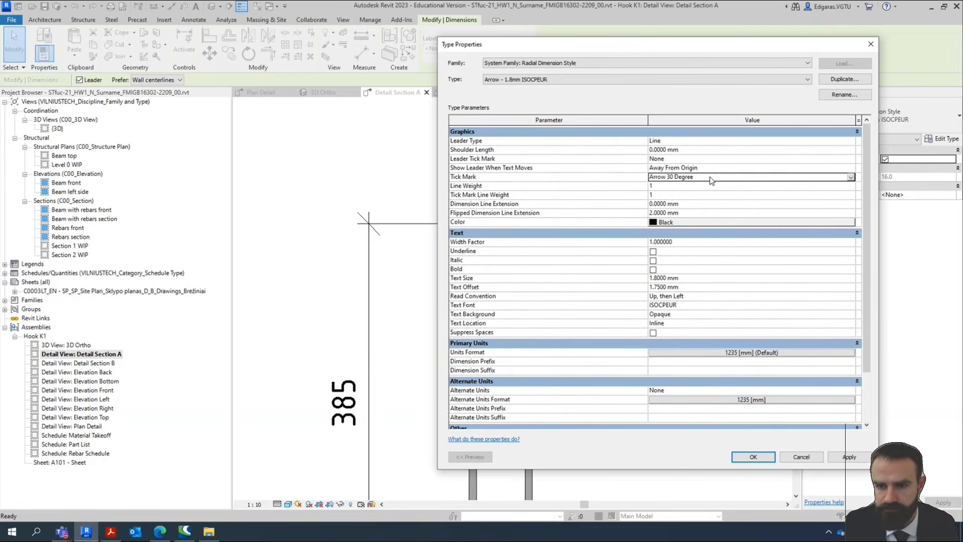
click(851, 178)
click(850, 231)
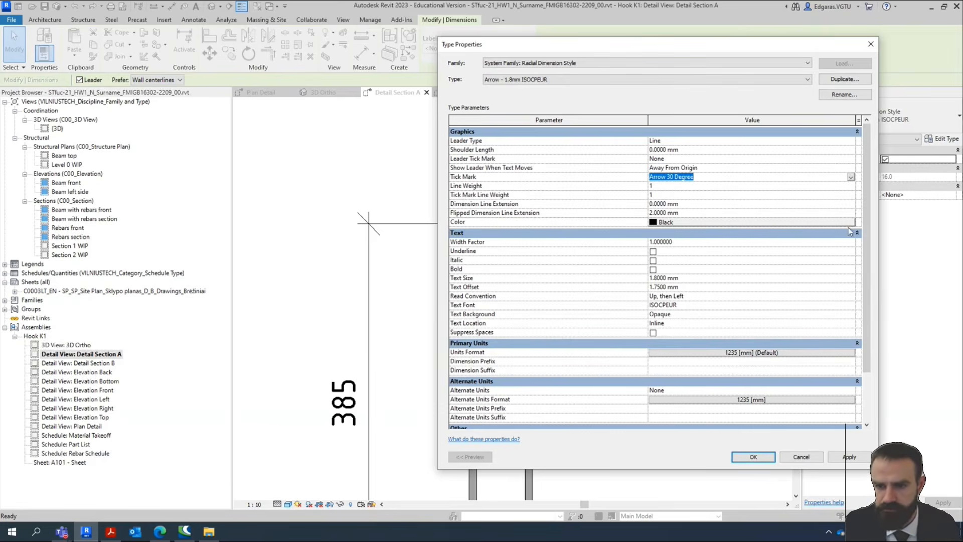
click(834, 459)
click(753, 457)
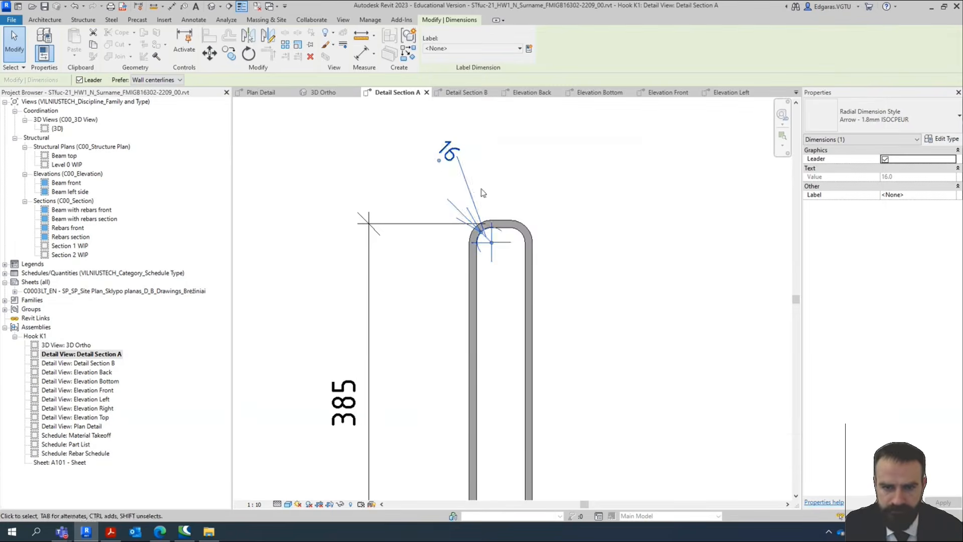
Set the tick mark of the radial dimension's Arrow - 1.8mm ISOCPEUR style to Arrow 90 Degree.
click(942, 139)
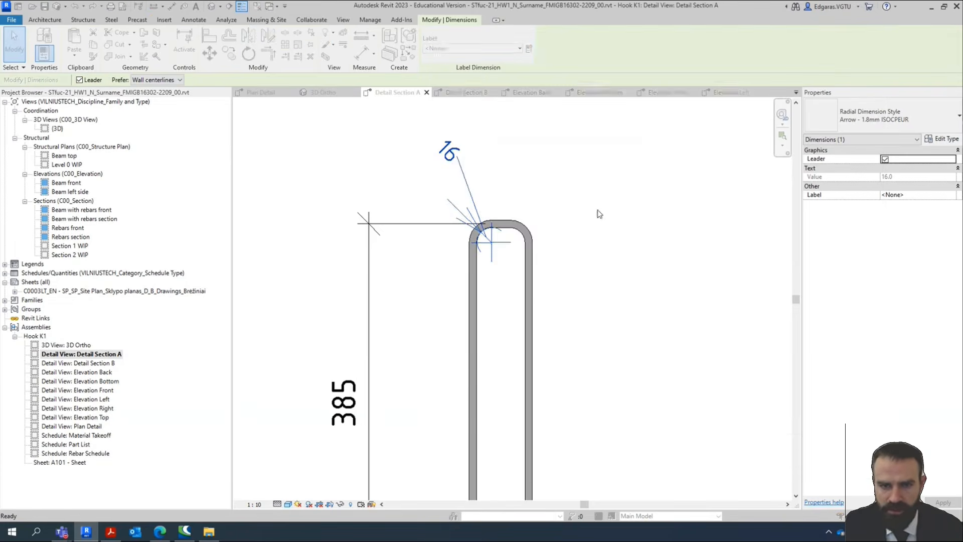
click(794, 178)
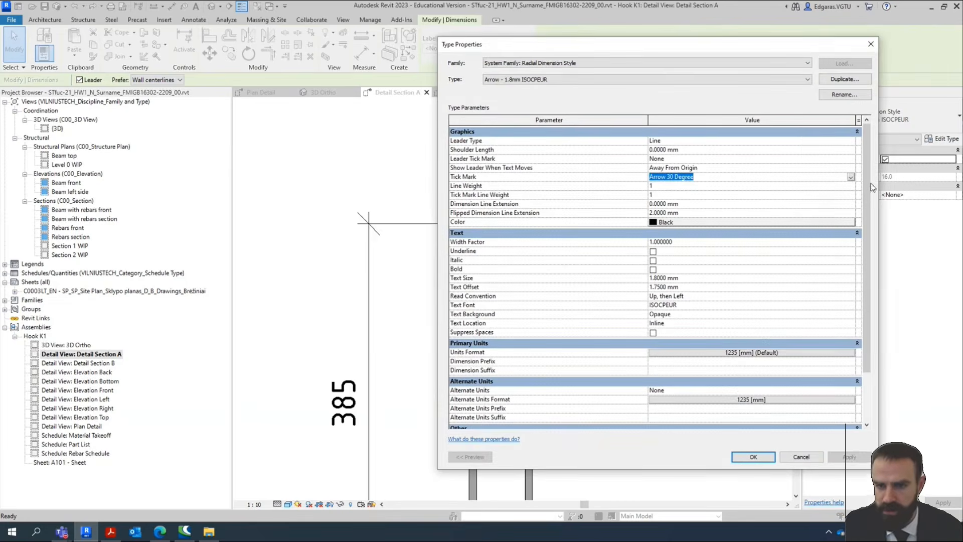
click(851, 177)
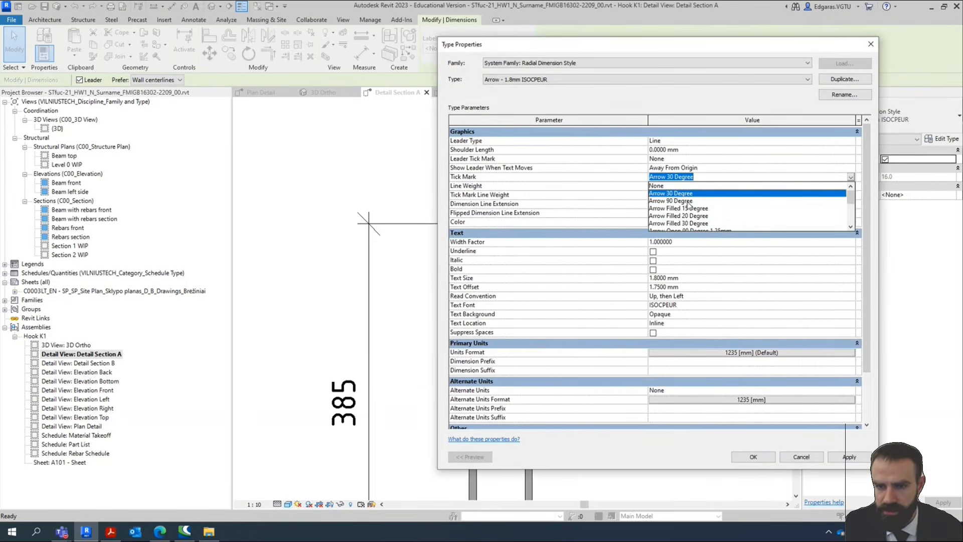
click(689, 201)
click(707, 169)
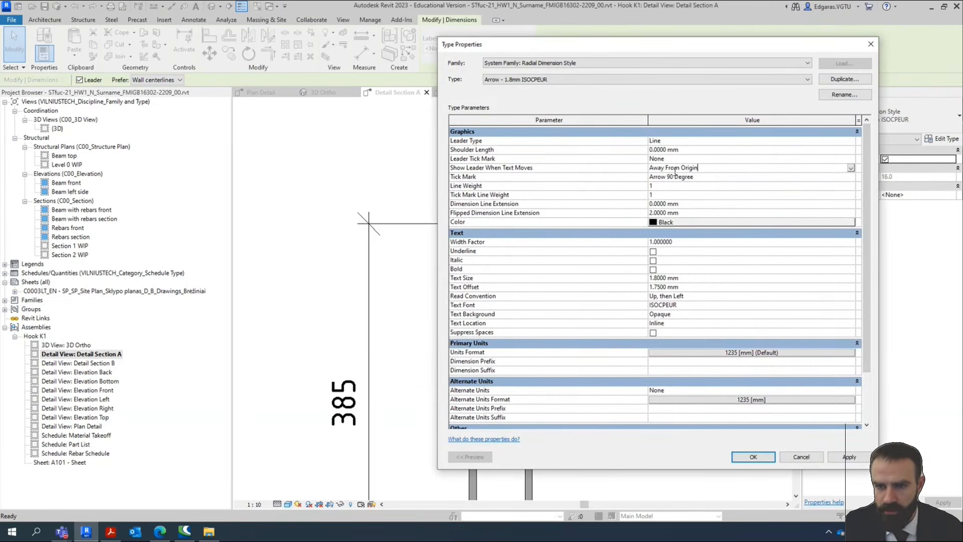
click(851, 169)
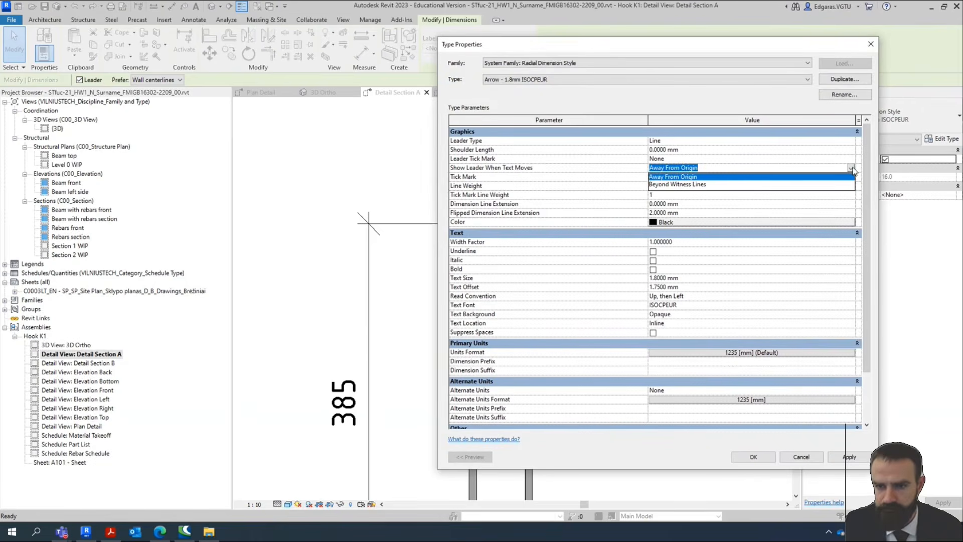
click(696, 184)
click(706, 159)
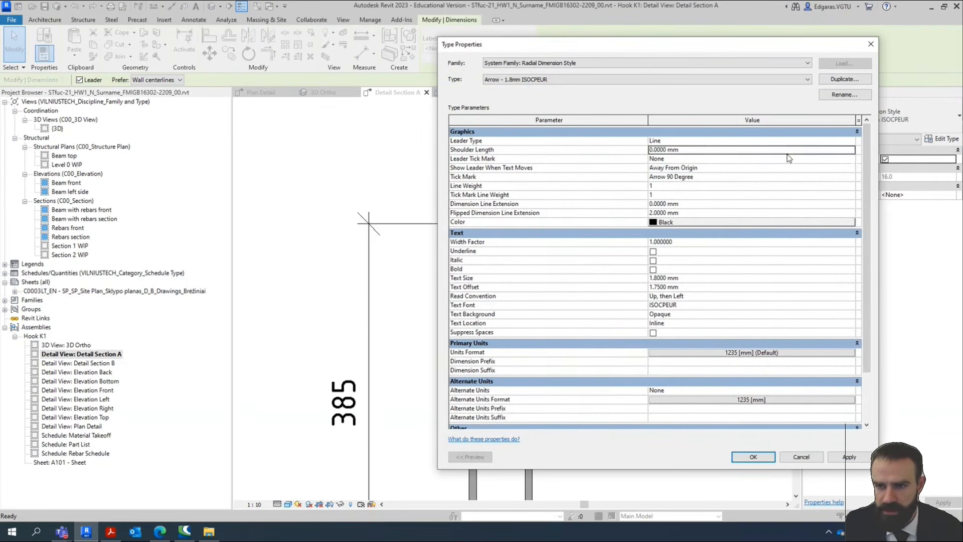
click(852, 159)
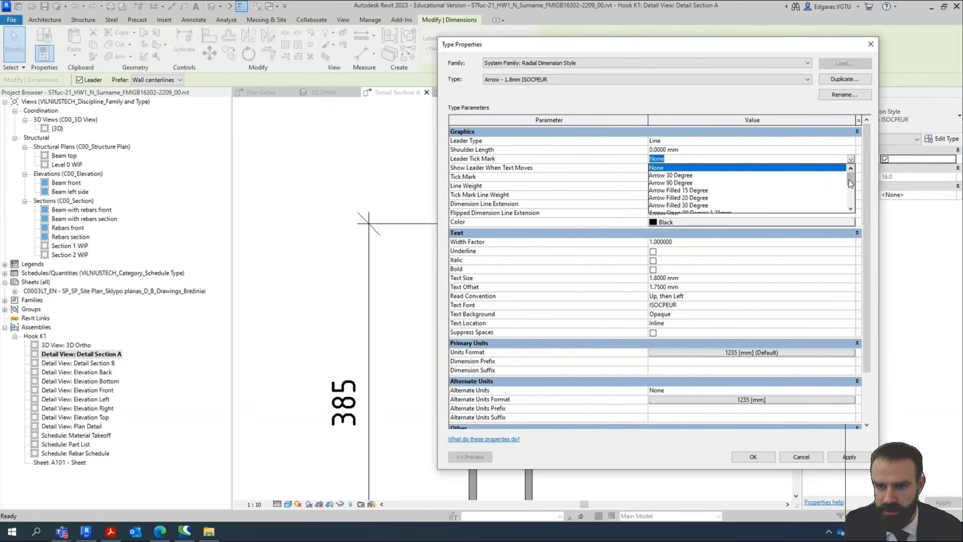
mouse_move(851, 185)
mouse_down()
mouse_move(851, 207)
mouse_move(851, 185)
mouse_up()
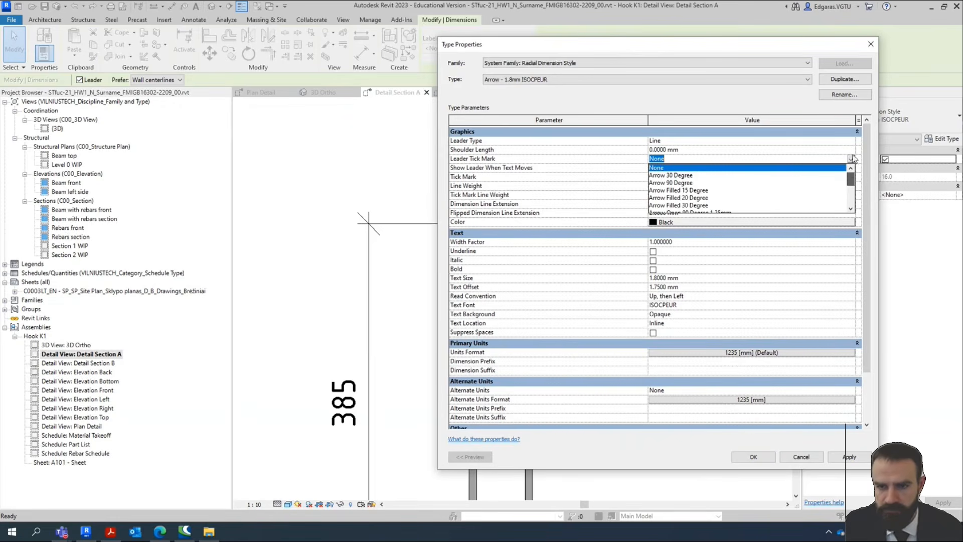
click(833, 454)
Apply the tick mark change, then set the radial dimension style's text location to Above and apply it.
drag(615, 43, 679, 36)
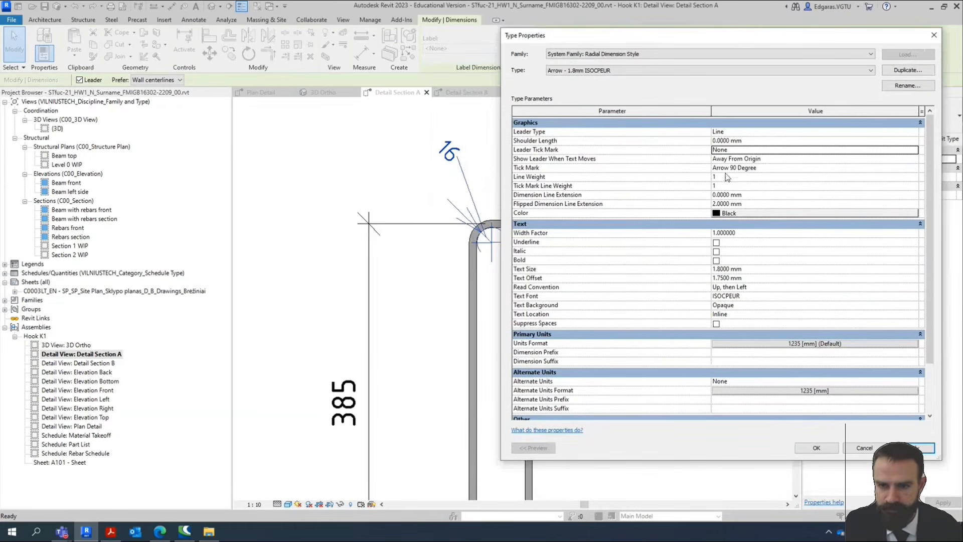
click(919, 447)
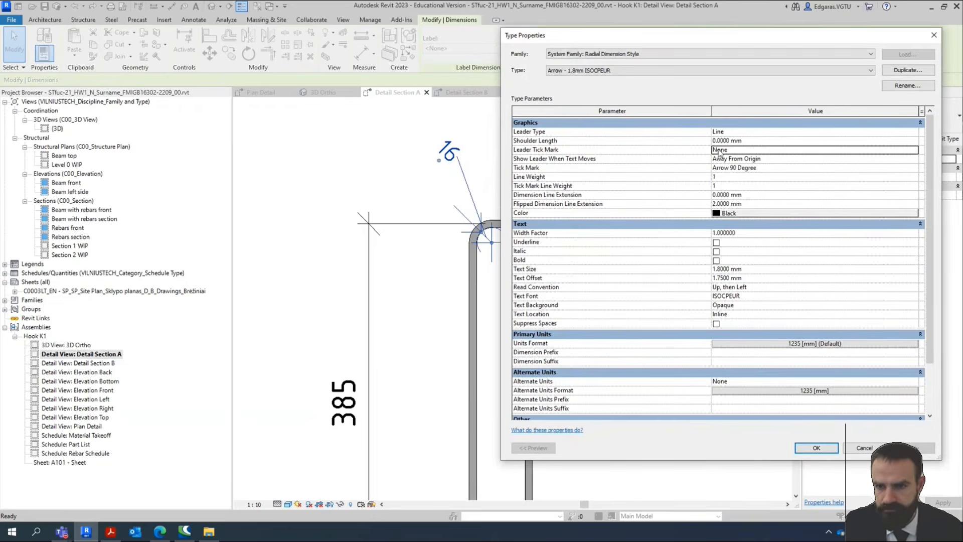
click(743, 314)
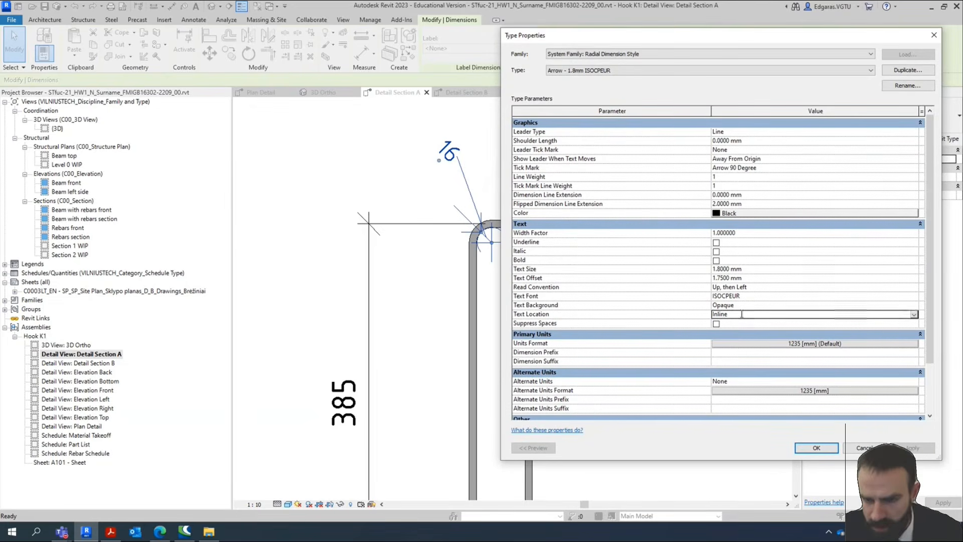
click(914, 314)
click(722, 331)
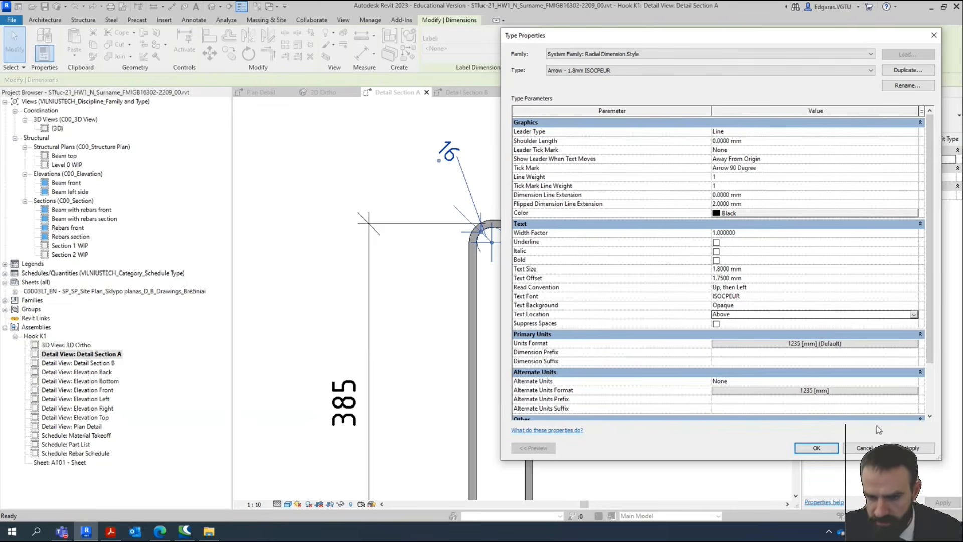
click(918, 450)
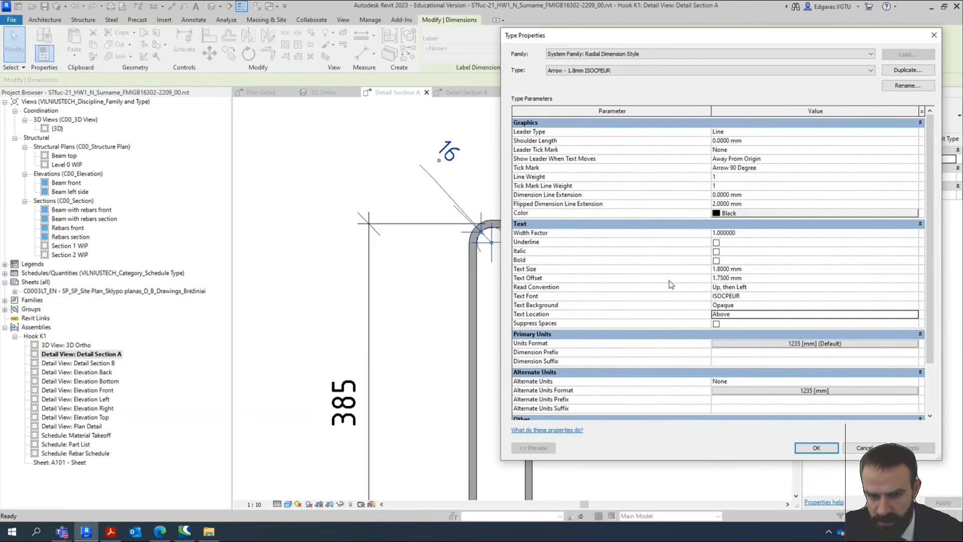
Duplicate the radial dimension style under the name Arrow - 2.5mm ISOCPEUR.
click(767, 270)
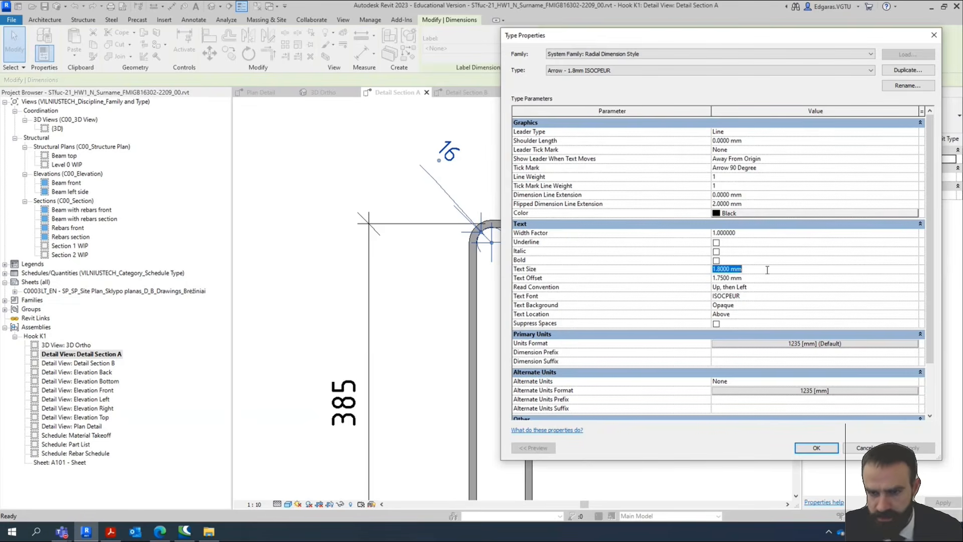
click(908, 70)
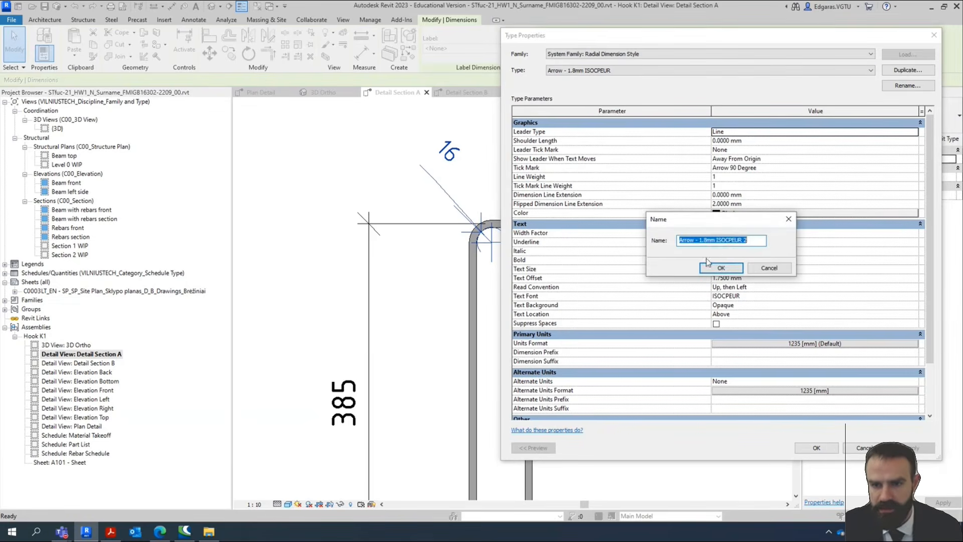
click(704, 242)
key(BackSpace)
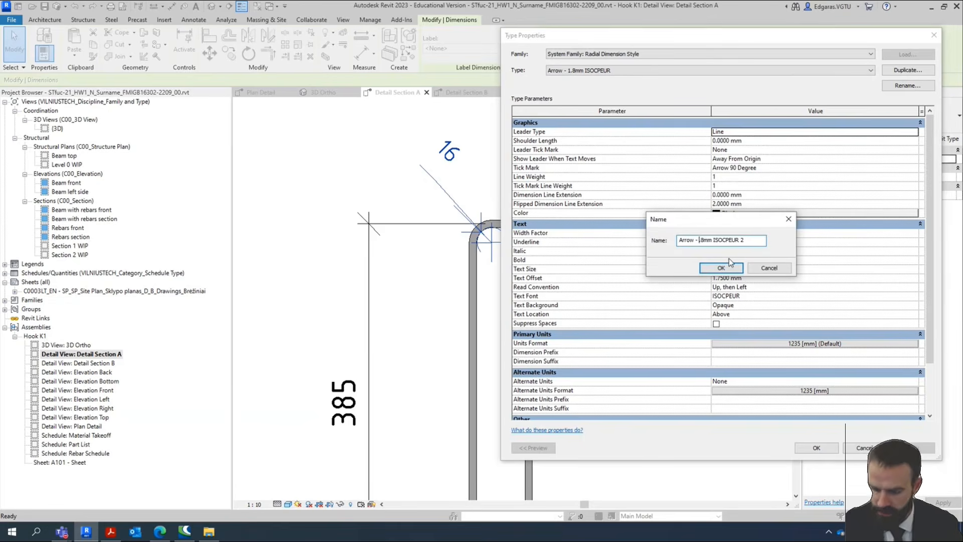
text(2.)
click(707, 240)
key(BackSpace)
text(5)
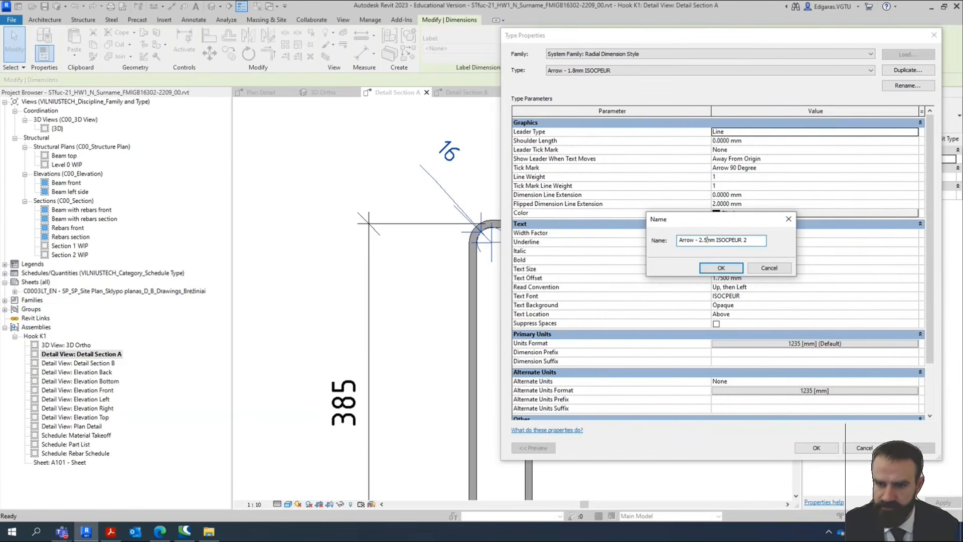
click(737, 267)
Set the text size of the Arrow - 2.5mm ISOCPEUR style to 2.5 mm and accept the type properties.
click(756, 269)
text(2)
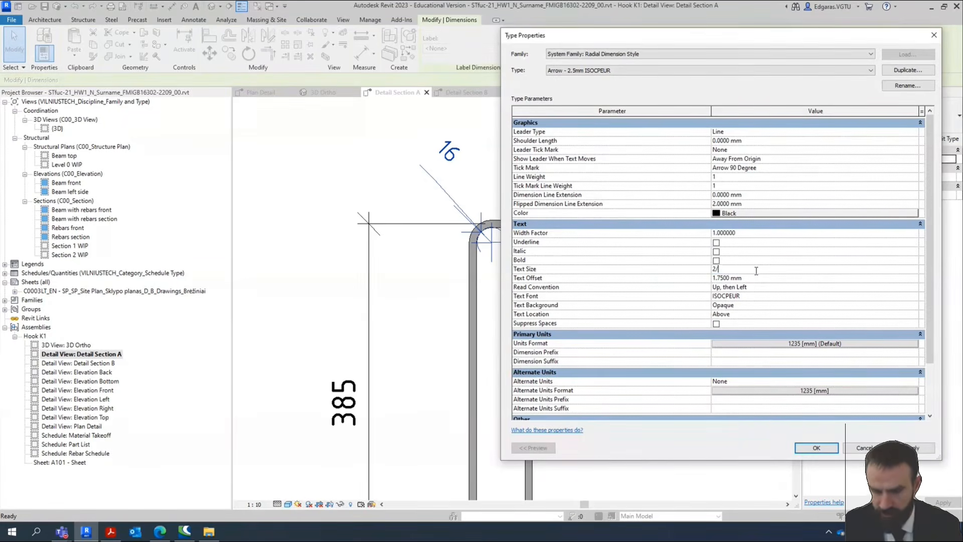
text(.5)
key(Return)
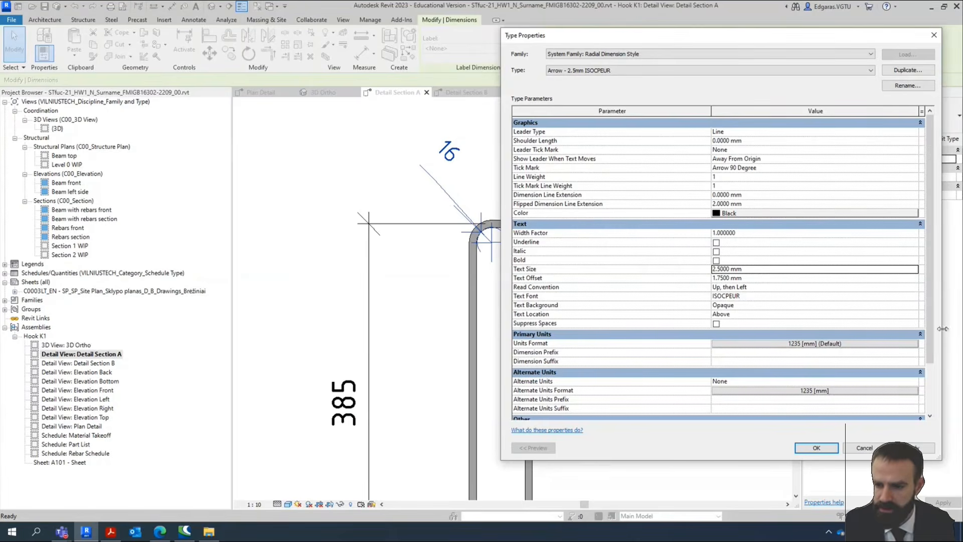
click(813, 448)
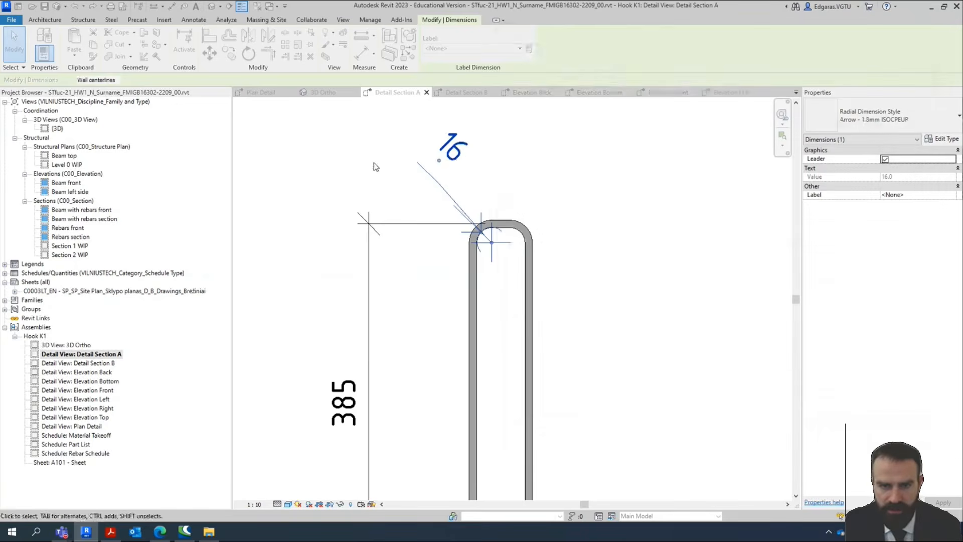
Move the radius text to the right of the rebar's upper bend and set its style's text offset to 0.5 mm.
drag(436, 158, 582, 232)
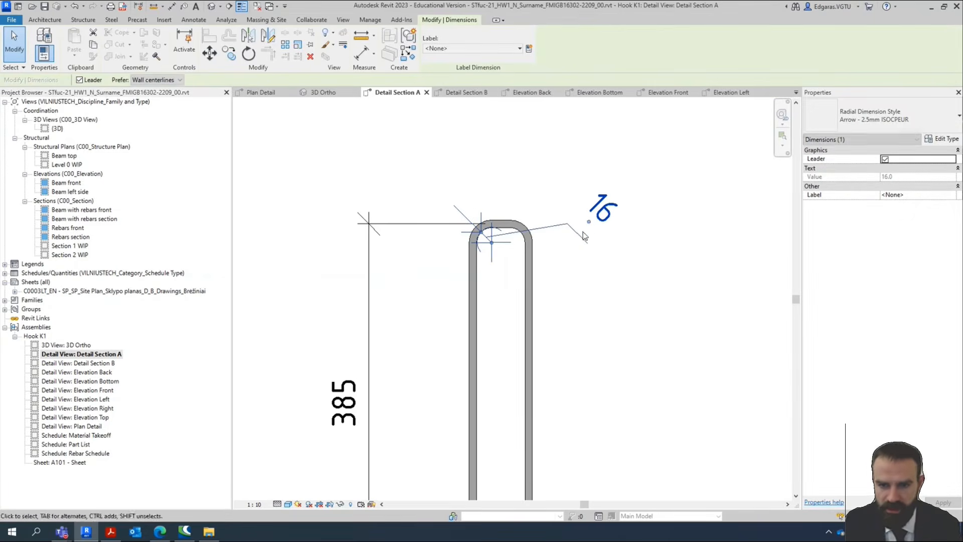
click(941, 139)
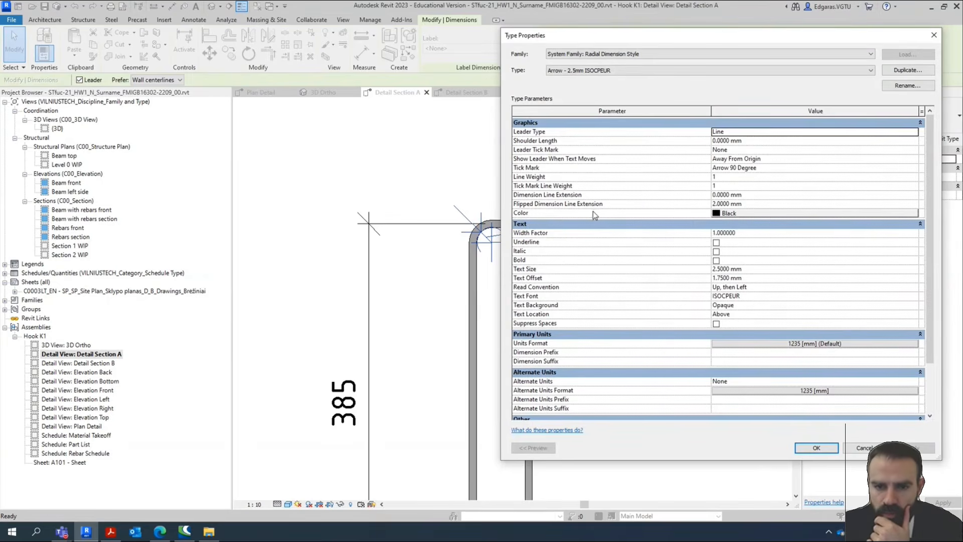
click(786, 277)
text(0.5)
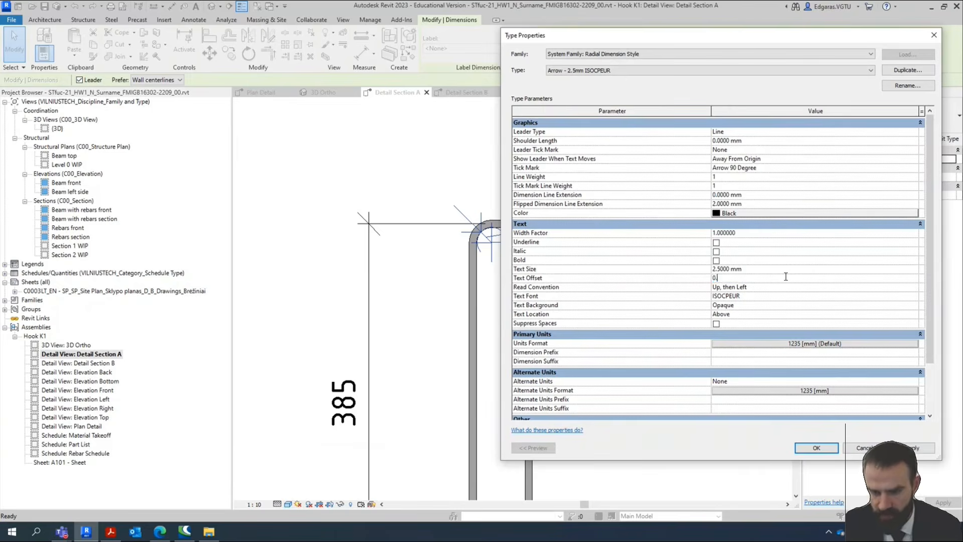
key(Return)
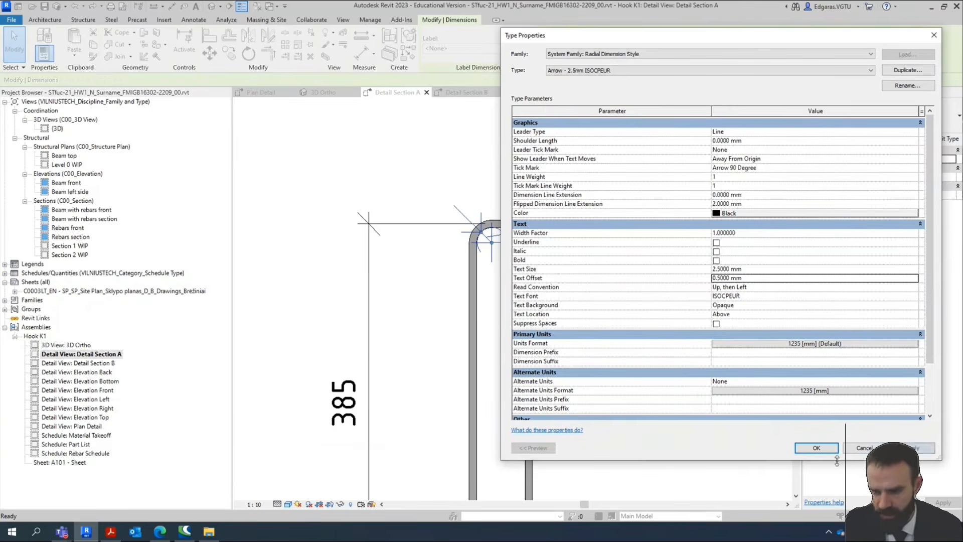
click(816, 447)
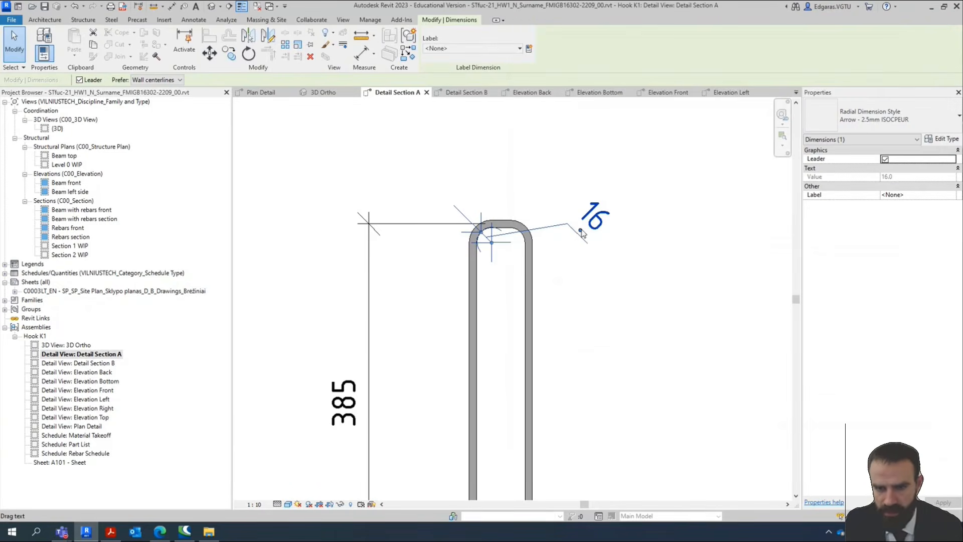
Move the radius text to the left of the rebar, between the overall height dimension and the upper-left bend.
click(596, 267)
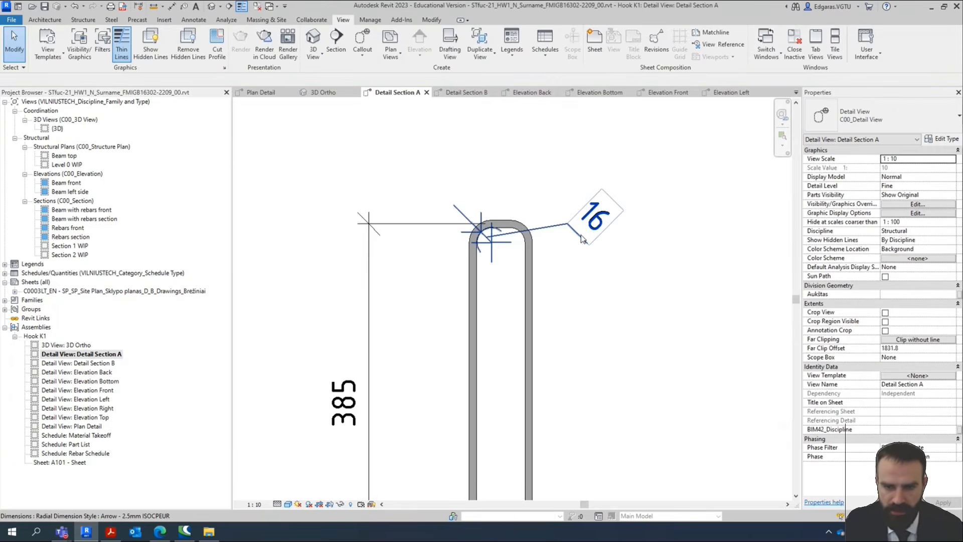
click(582, 239)
drag(582, 235, 412, 262)
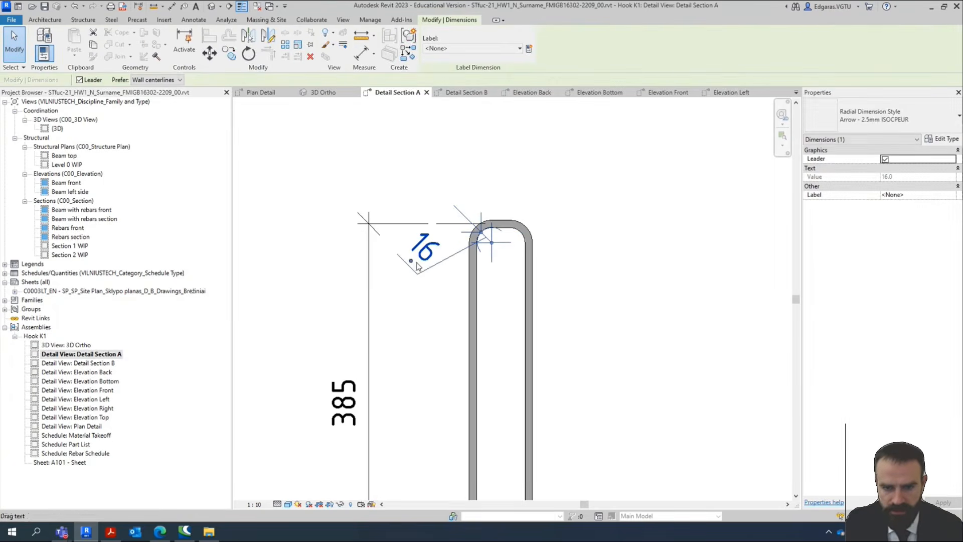
key(Escape)
Set the tick mark of the bend radius dimension's Arrow - 2.5mm ISOCPEUR style to None.
scroll(464, 195, up, 5)
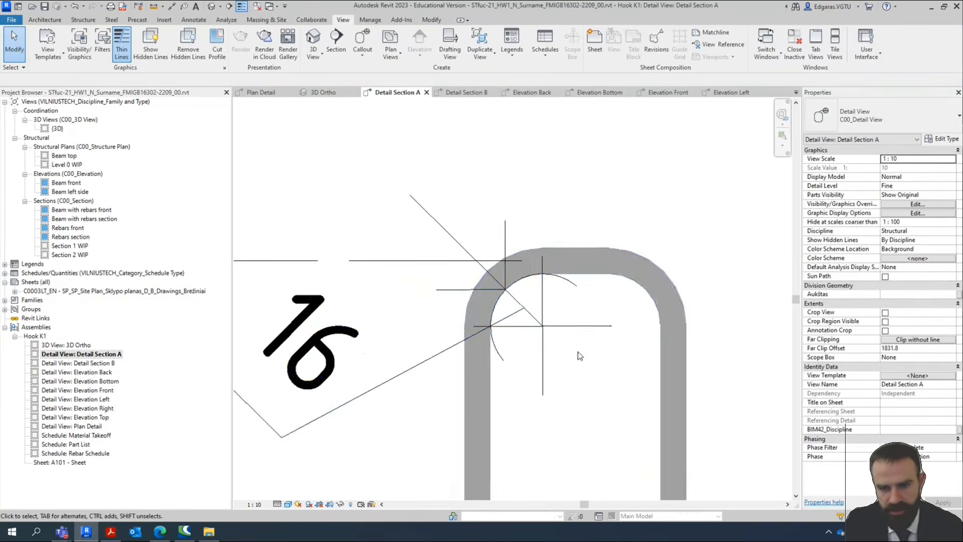
click(567, 328)
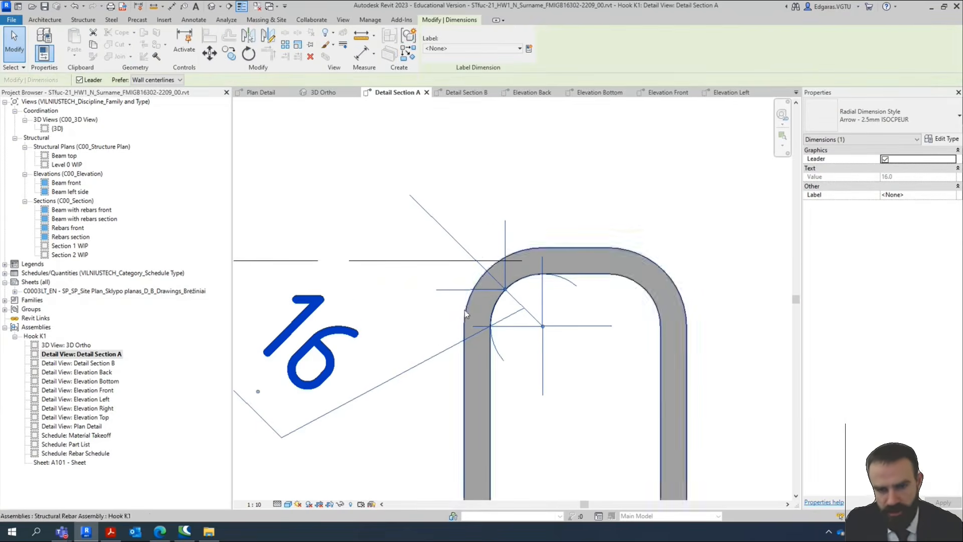
drag(505, 291, 567, 328)
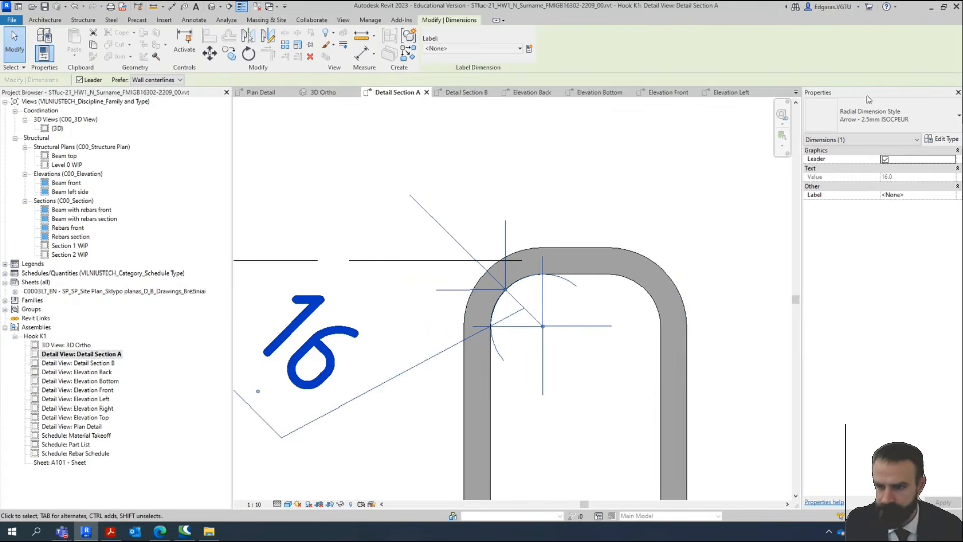
click(935, 140)
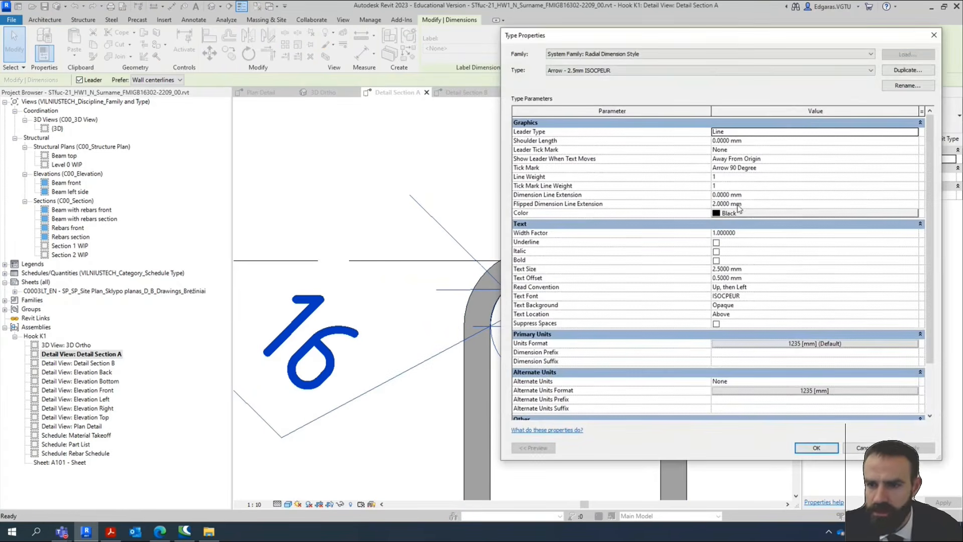
click(915, 168)
scroll(756, 189, up, 2)
click(733, 177)
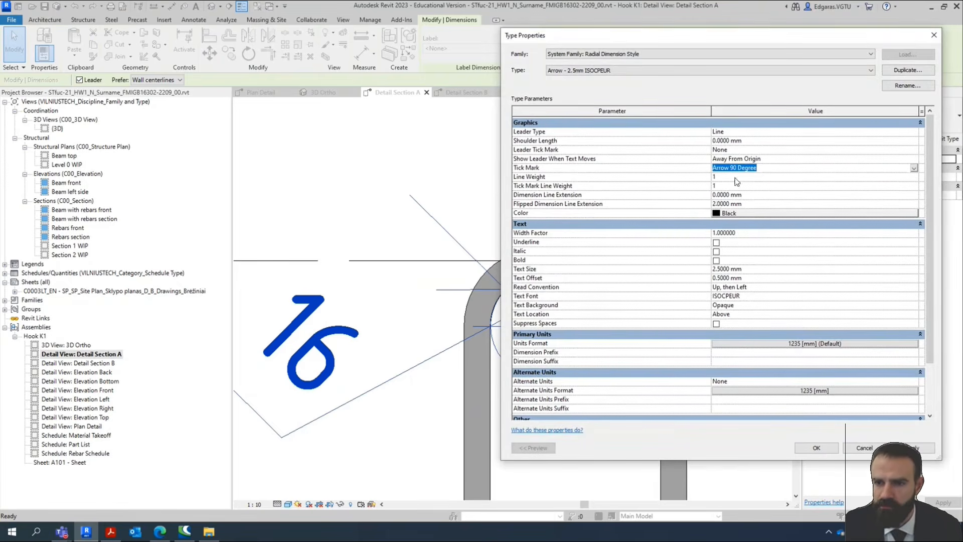
click(817, 448)
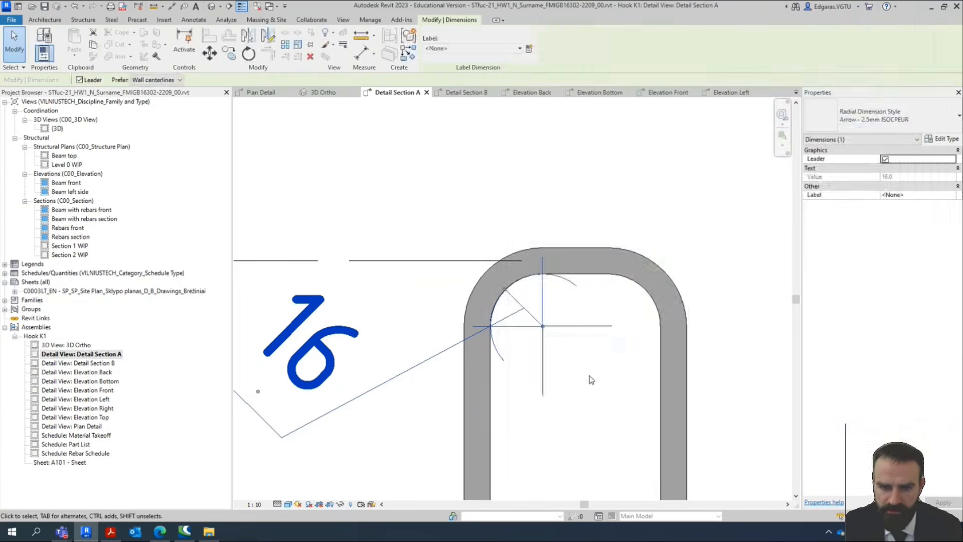
click(551, 216)
Switch to the reference PDF in Adobe Acrobat to compare the dimensioned Hook K1 view with its drawing.
scroll(553, 224, down, 3)
scroll(552, 225, down, 5)
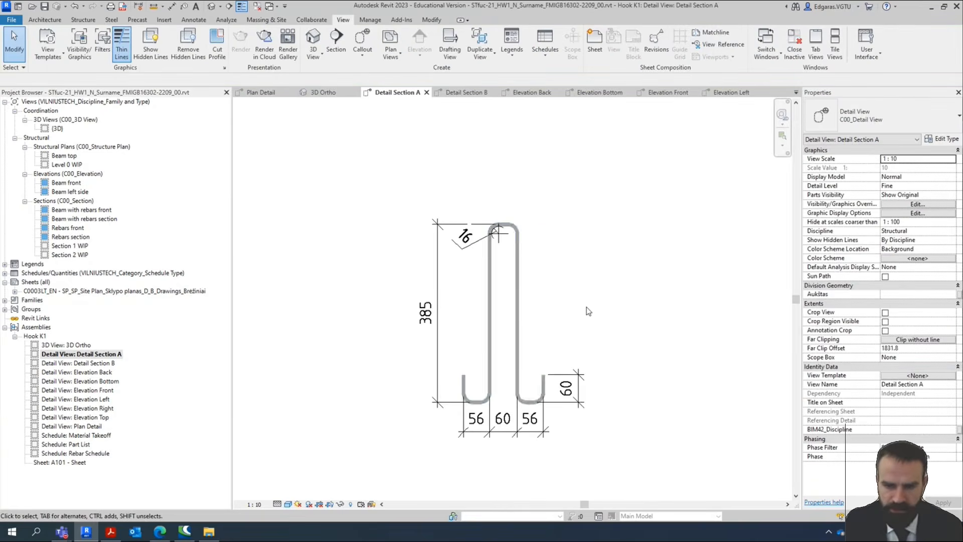
click(111, 531)
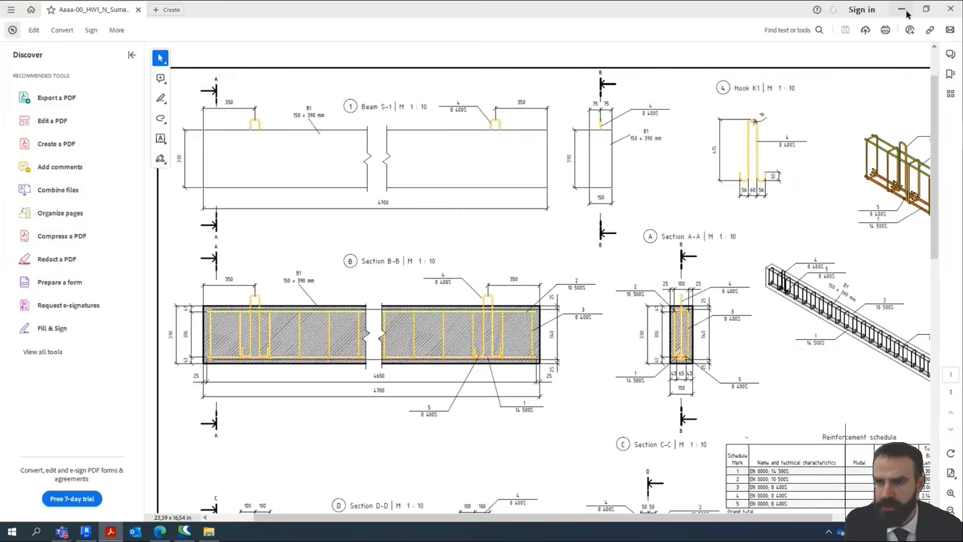
Return to Revit and tag the Hook K1 rebar, placing the leadered tag to the right of the hook's right leg.
click(902, 10)
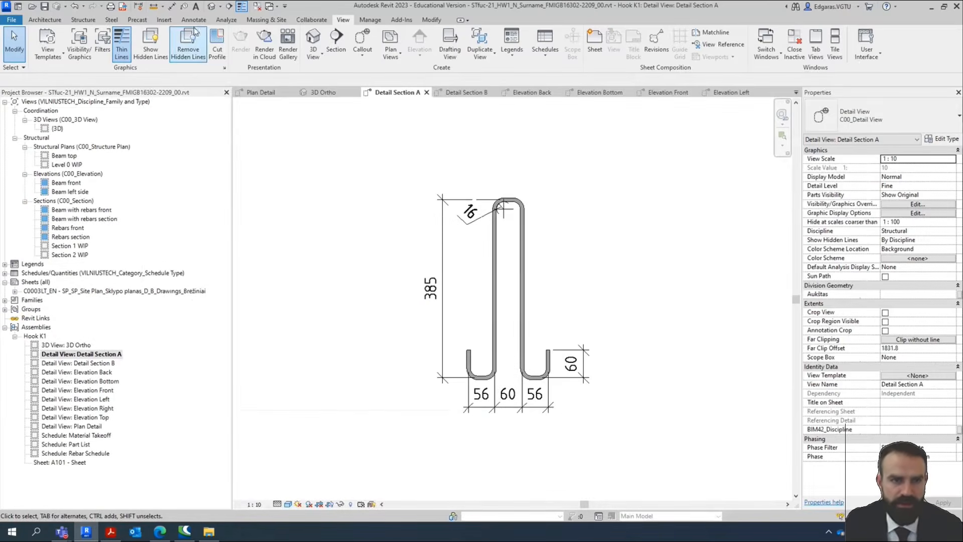
click(504, 43)
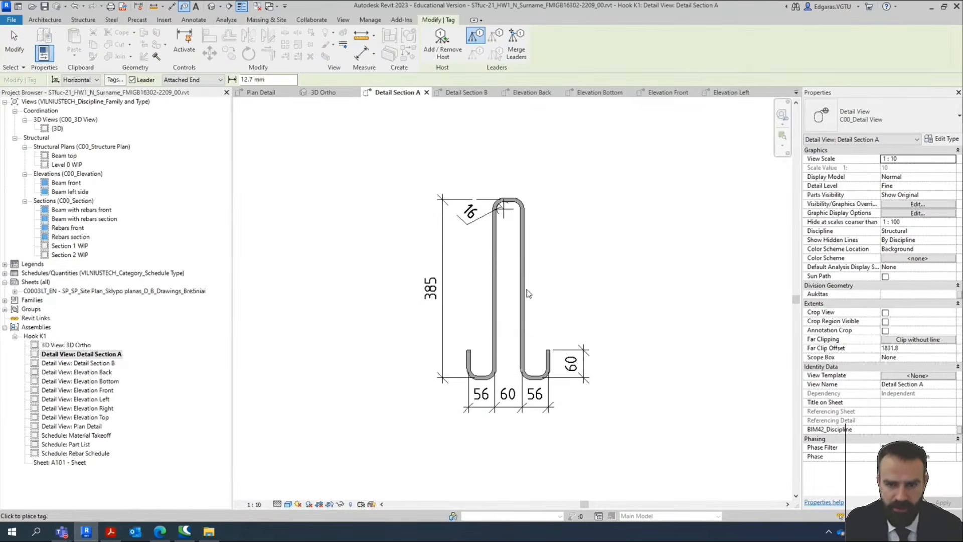
key(Tab)
key(Tab)
key(Tab)
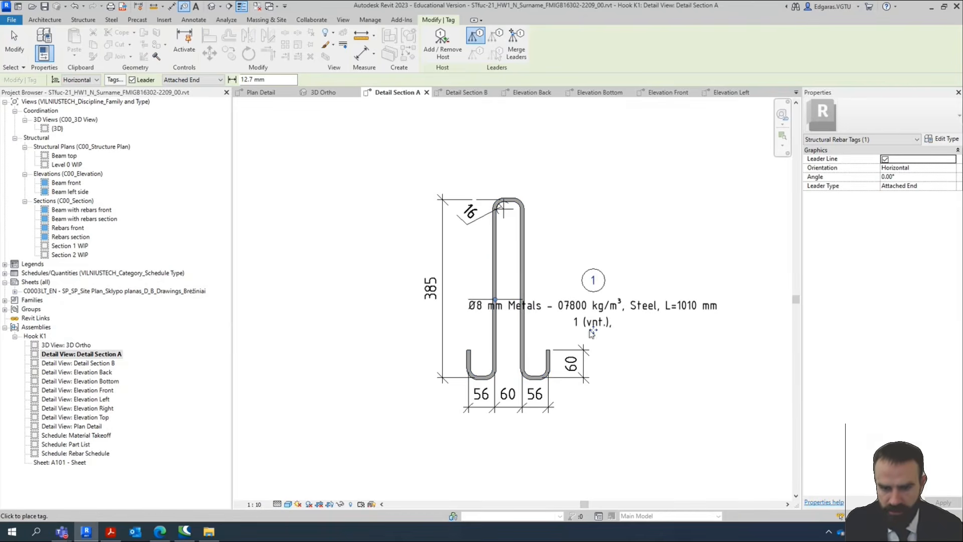
drag(715, 247, 669, 292)
key(Escape)
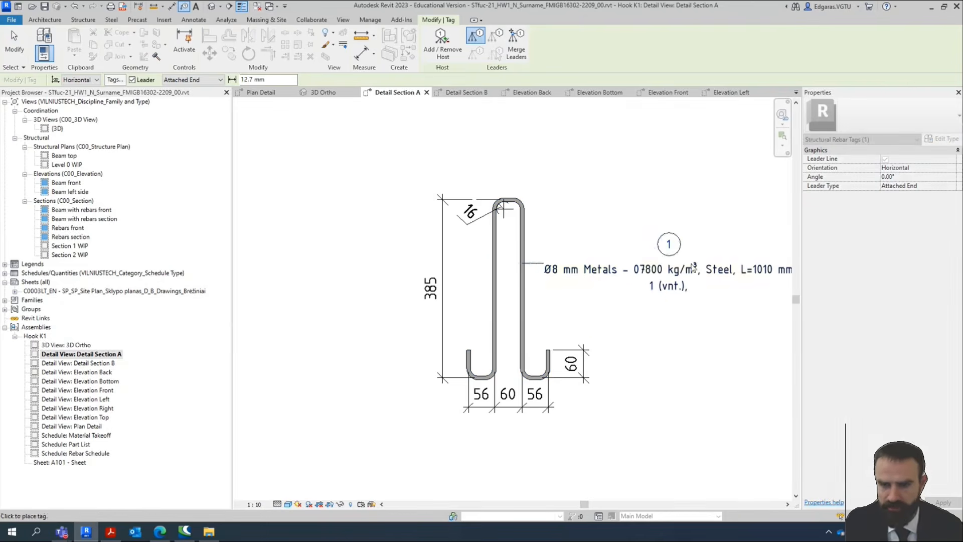
Try the types Quantity Type Spacing_Number_1 Line, Žymuo and Žymuo_Info on the new rebar tag.
click(675, 290)
click(903, 116)
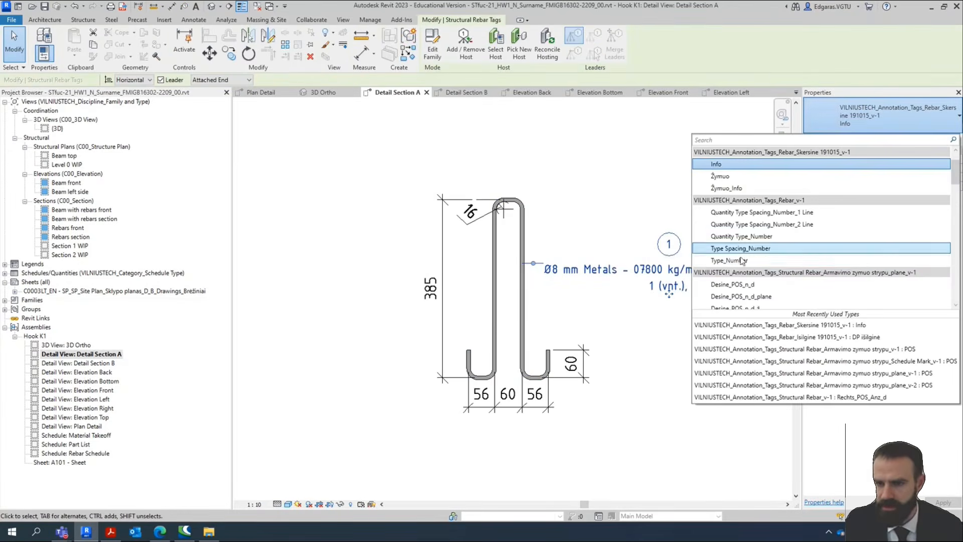
scroll(766, 220, up, 1)
scroll(772, 241, down, 4)
scroll(772, 265, up, 4)
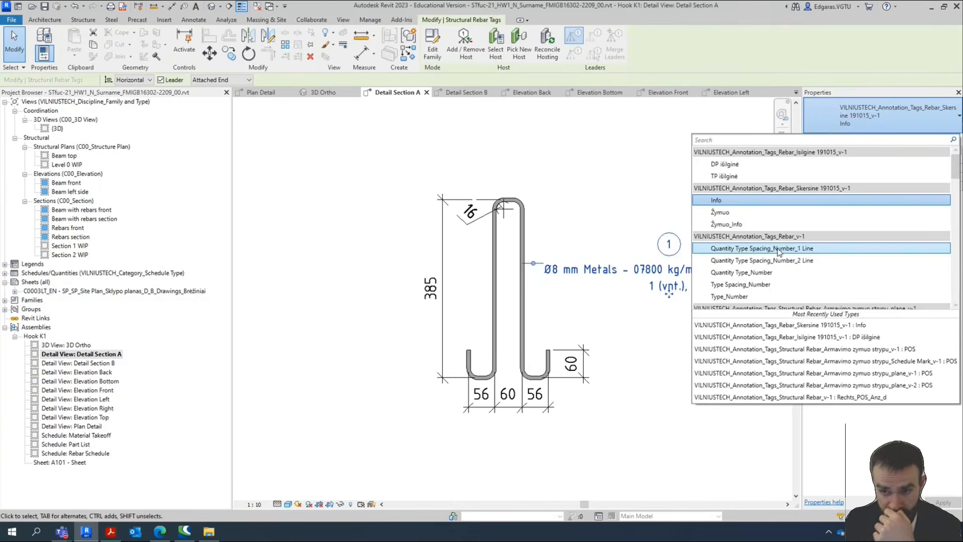
click(772, 248)
click(899, 116)
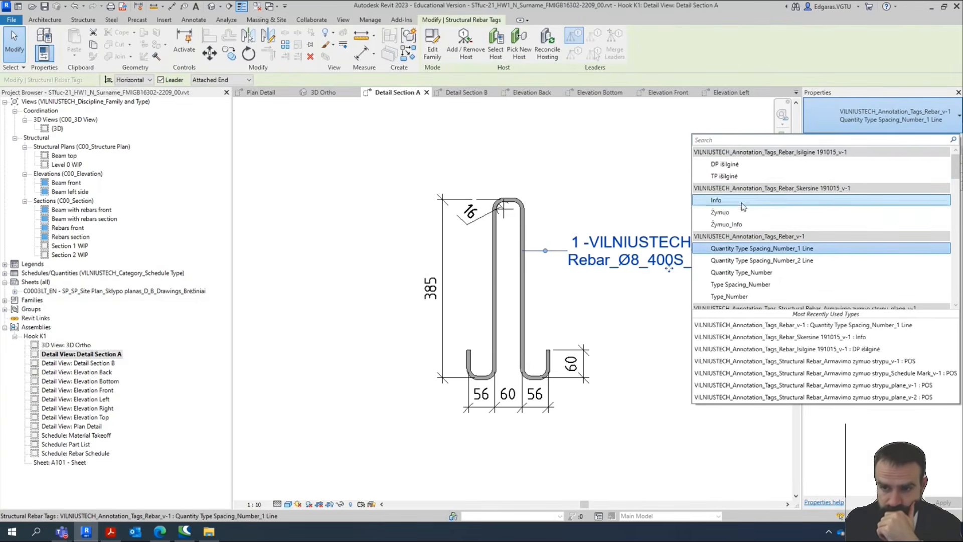
click(744, 212)
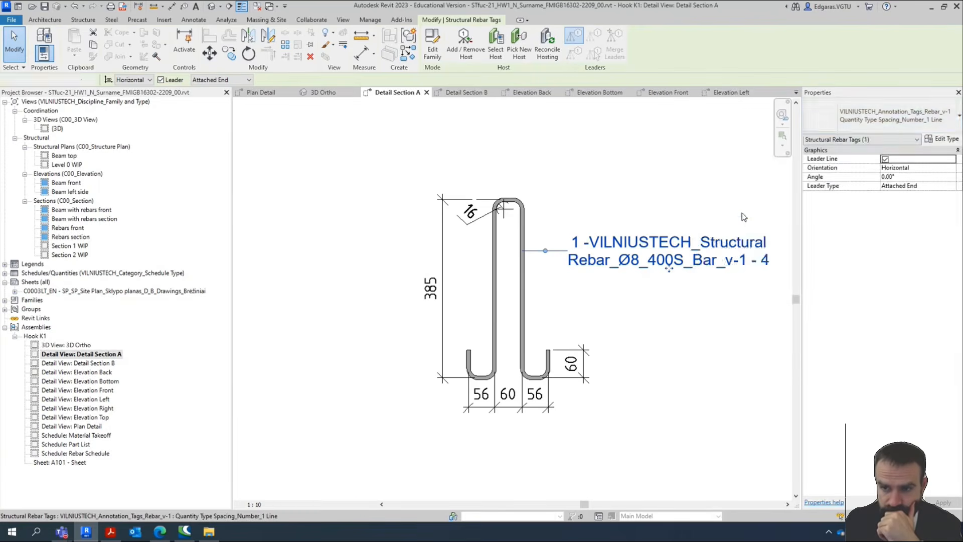
click(882, 125)
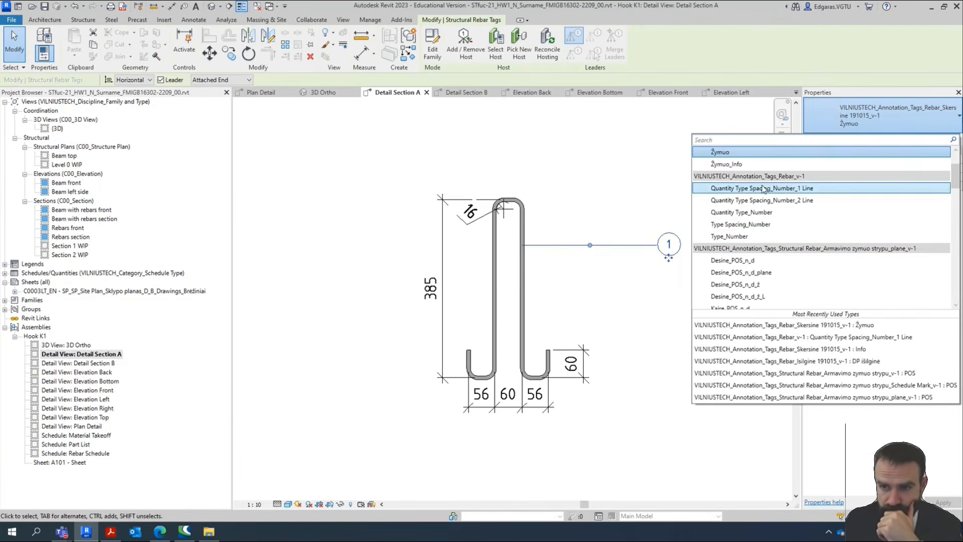
click(759, 165)
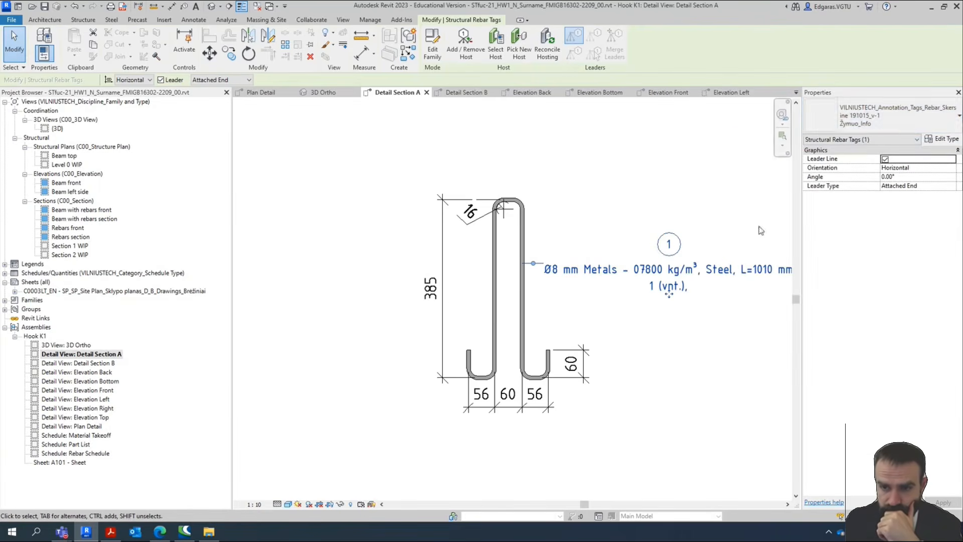
Try the DP išilgine and MRA Rebar Section types on the rebar tag.
click(881, 116)
scroll(812, 196, up, 2)
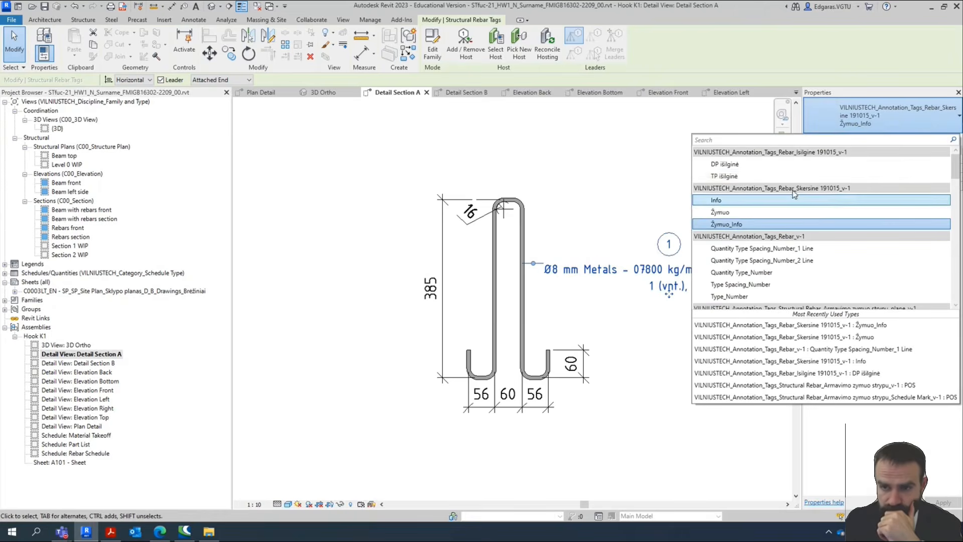
click(738, 164)
click(873, 114)
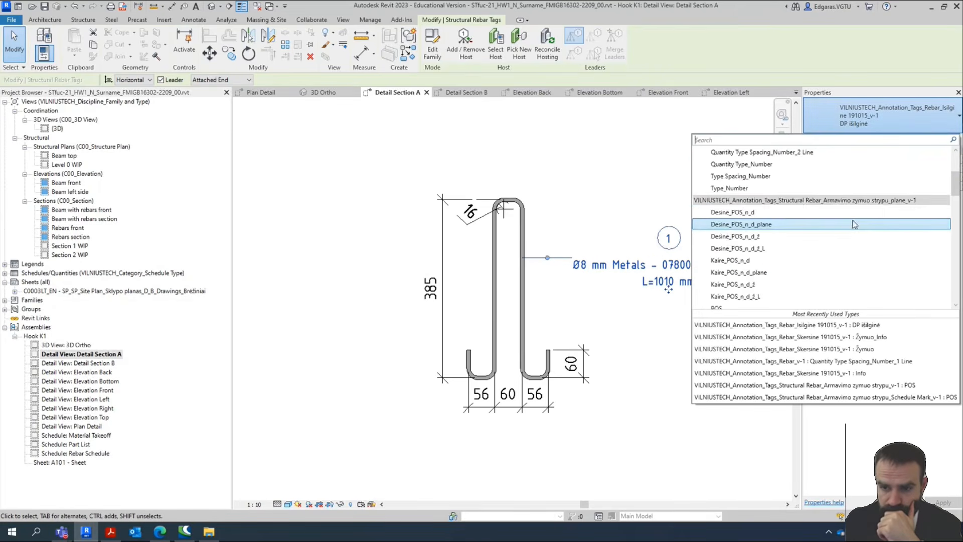
scroll(833, 236, down, 5)
scroll(835, 244, down, 5)
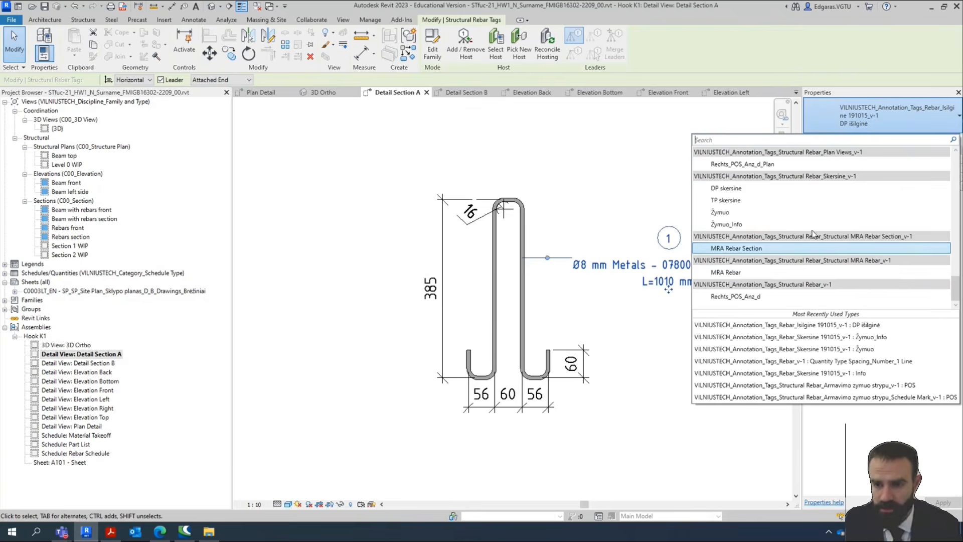
click(749, 248)
Try the Kairė_POS_d_L, Kairė_POS_d_ž and Kairė_POS_d_ž_L types of the Armavimo zymuo strypu_v-1 family on the rebar tag.
click(914, 111)
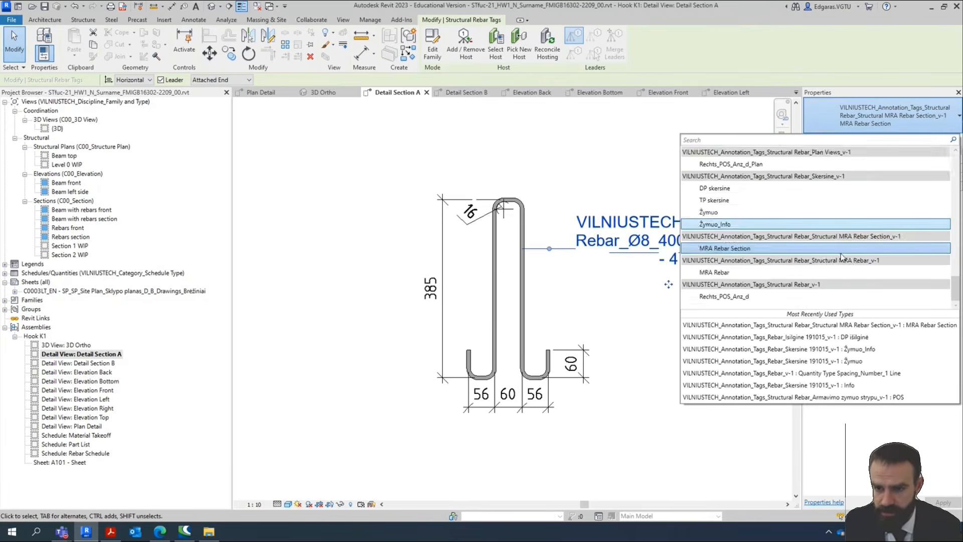
scroll(752, 240, up, 10)
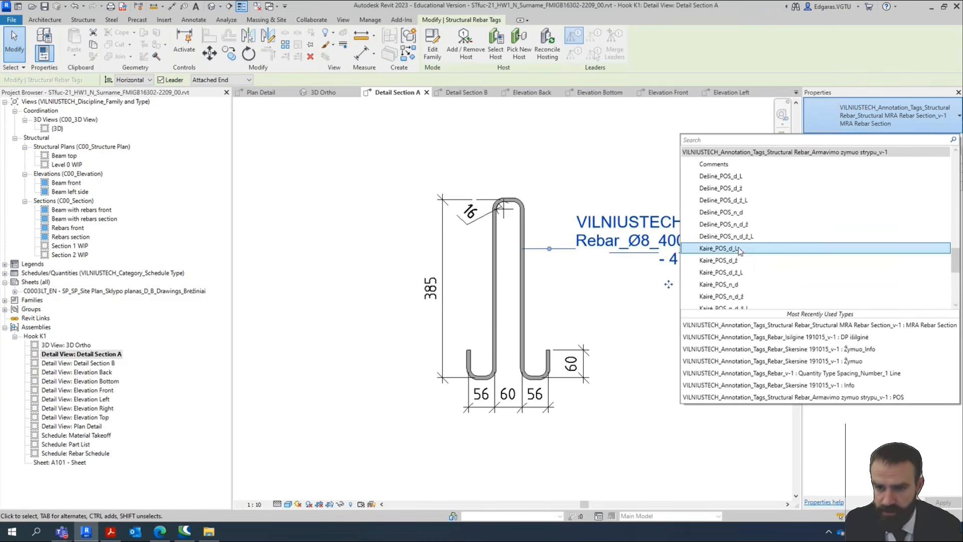
click(735, 249)
click(892, 116)
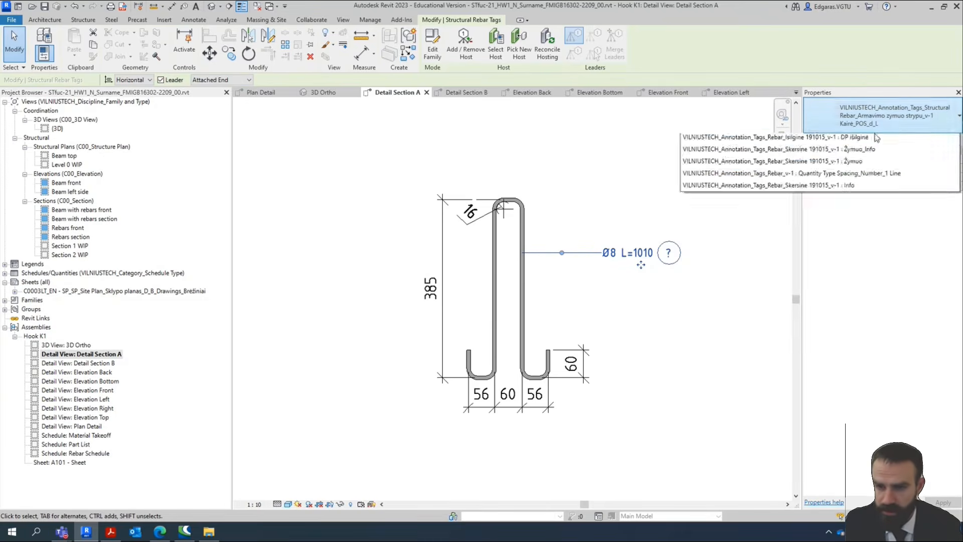
click(808, 167)
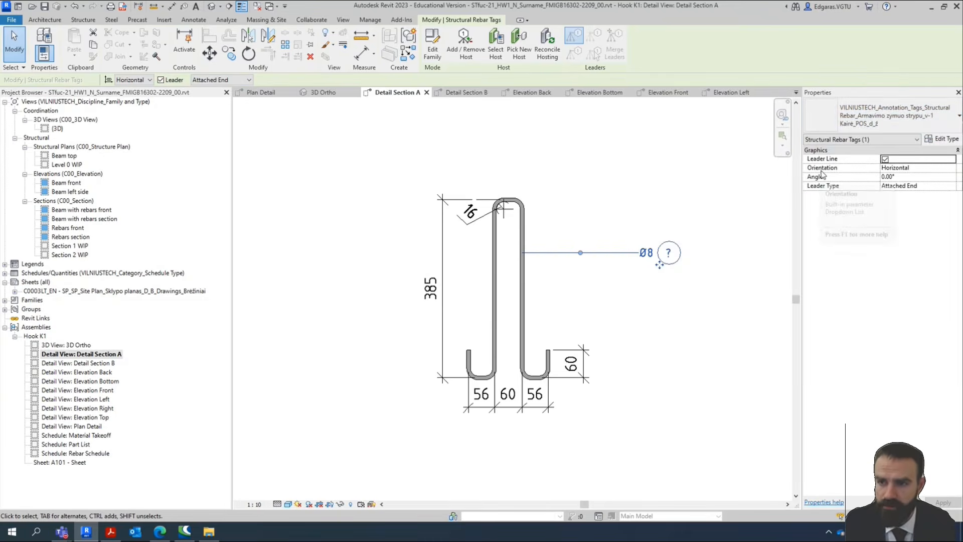
click(897, 118)
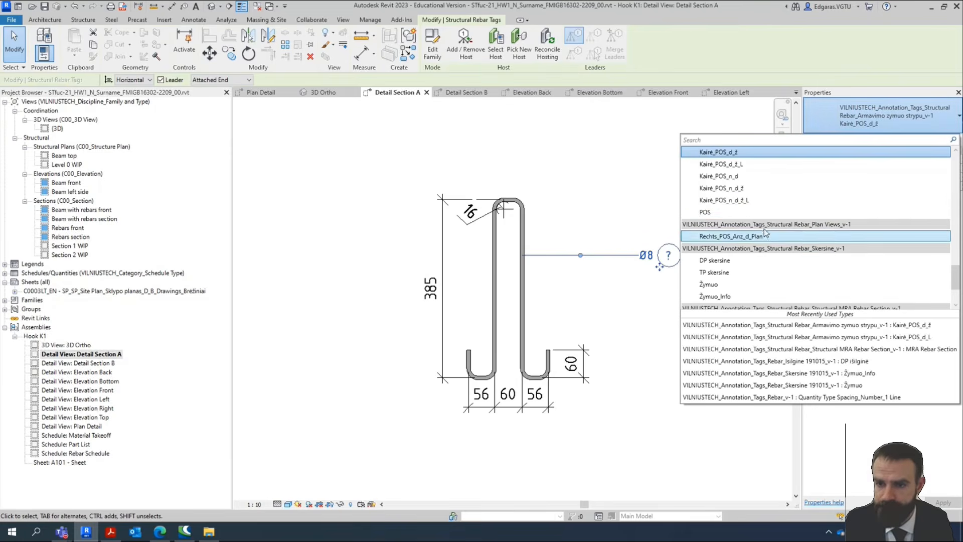
click(742, 164)
Try the Dešinė_POS_d_L, Dešinė_POS_d_ž and Dešinė_POS_d_ž_L types of the Armavimo zymuo strypu_v-1 family on the rebar tag.
click(895, 116)
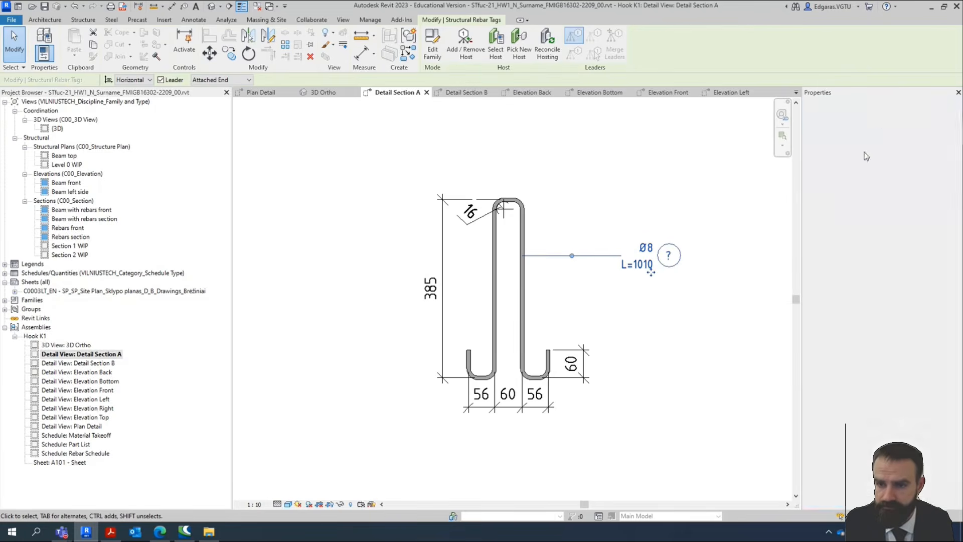
scroll(804, 200, up, 3)
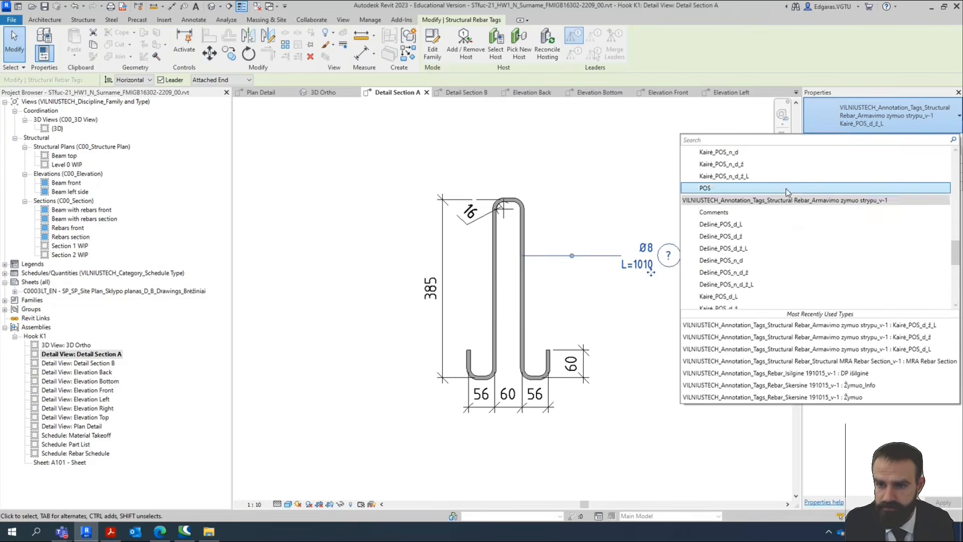
click(729, 224)
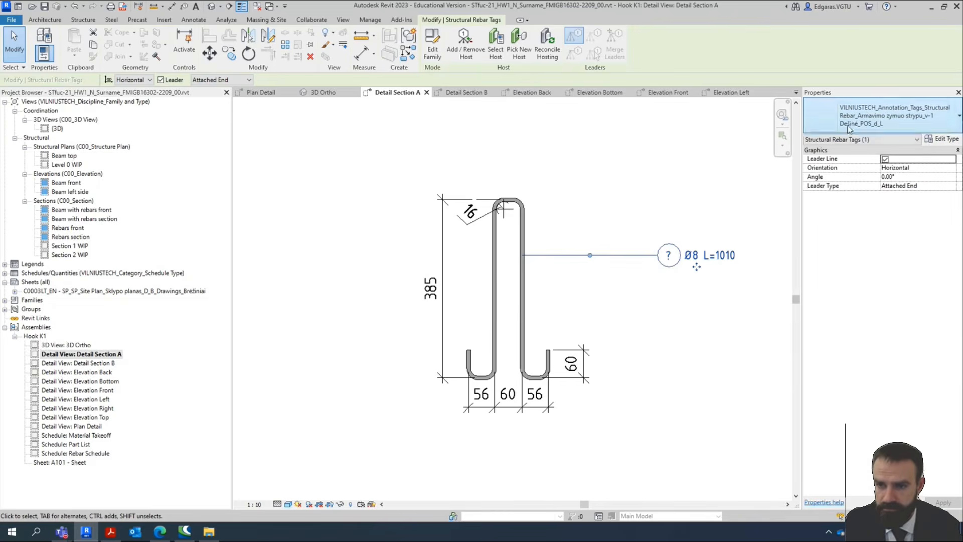
click(895, 116)
click(743, 164)
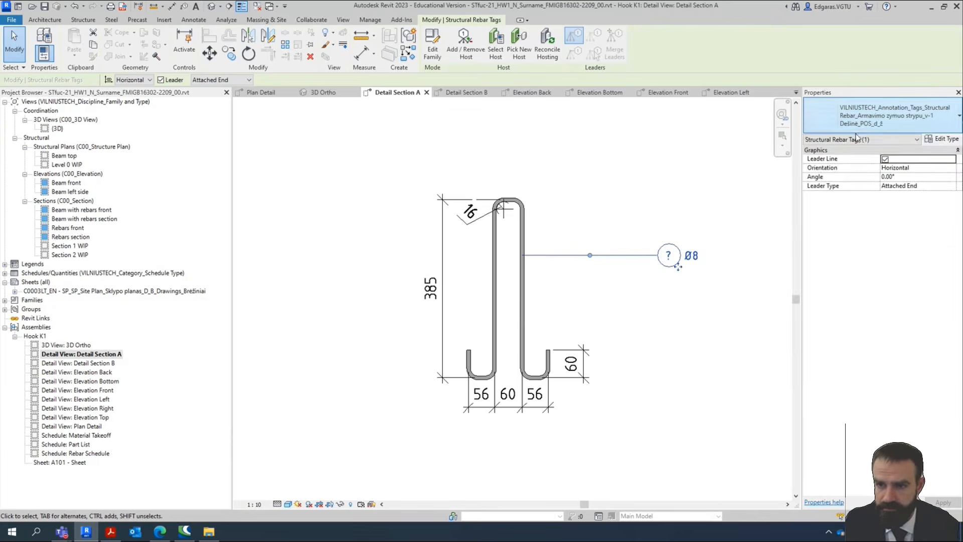
click(895, 116)
click(809, 164)
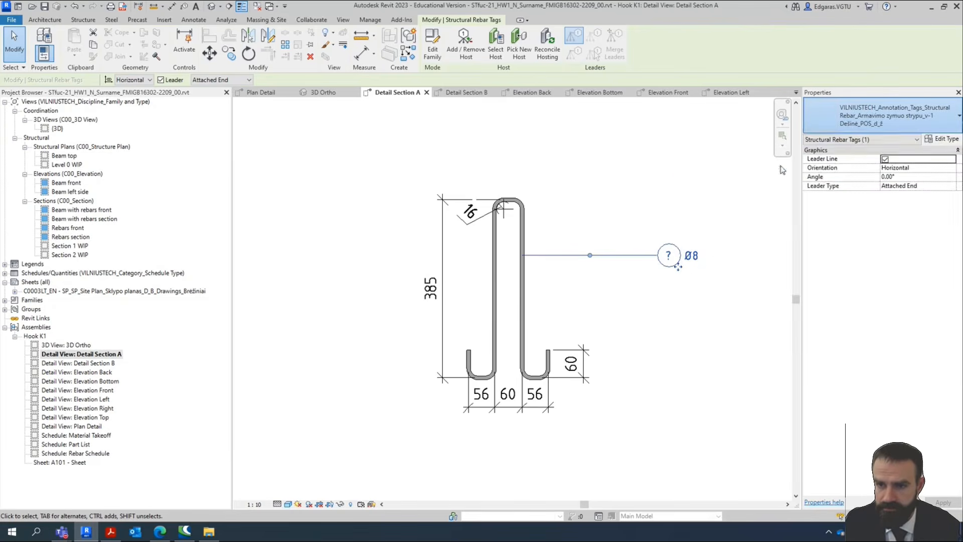
Try the Rechts_POS_Anz_d_Plan type of the Structural Rebar_Plan Views_v-1 family on the rebar tag and browse the other types.
click(895, 116)
scroll(796, 229, down, 2)
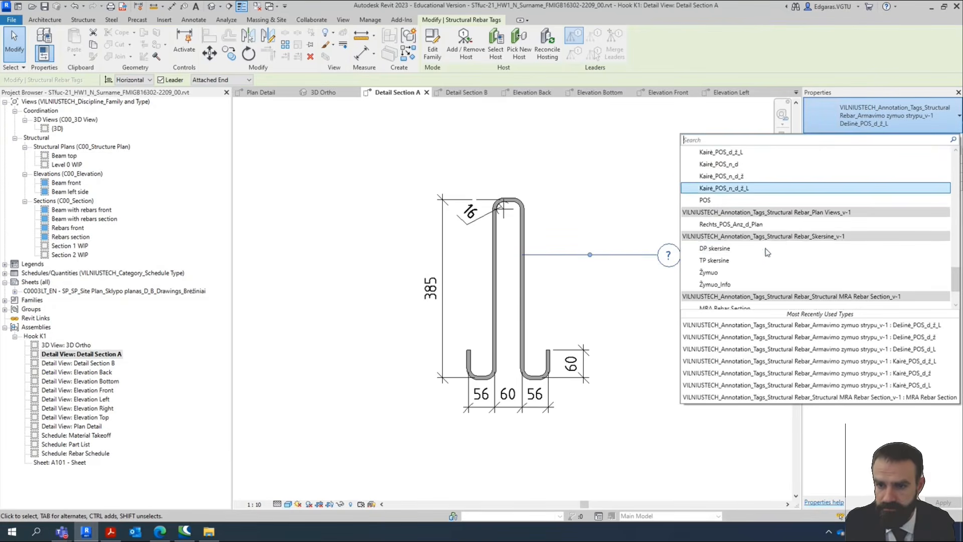
click(766, 223)
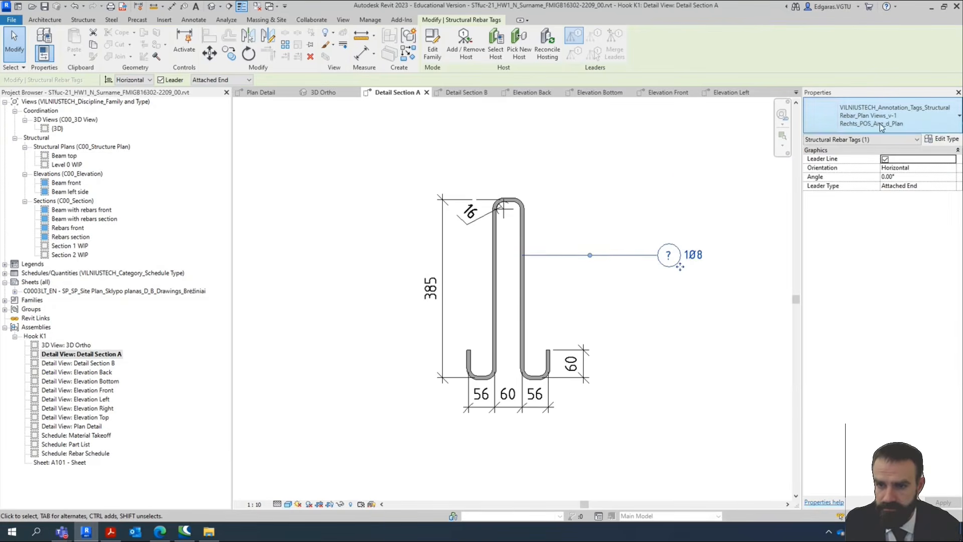
click(881, 127)
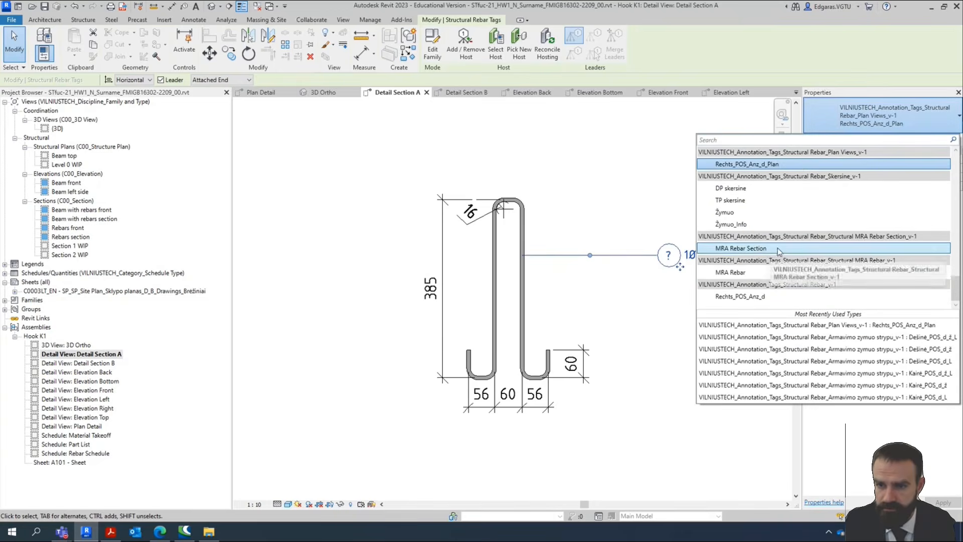
scroll(772, 246, up, 5)
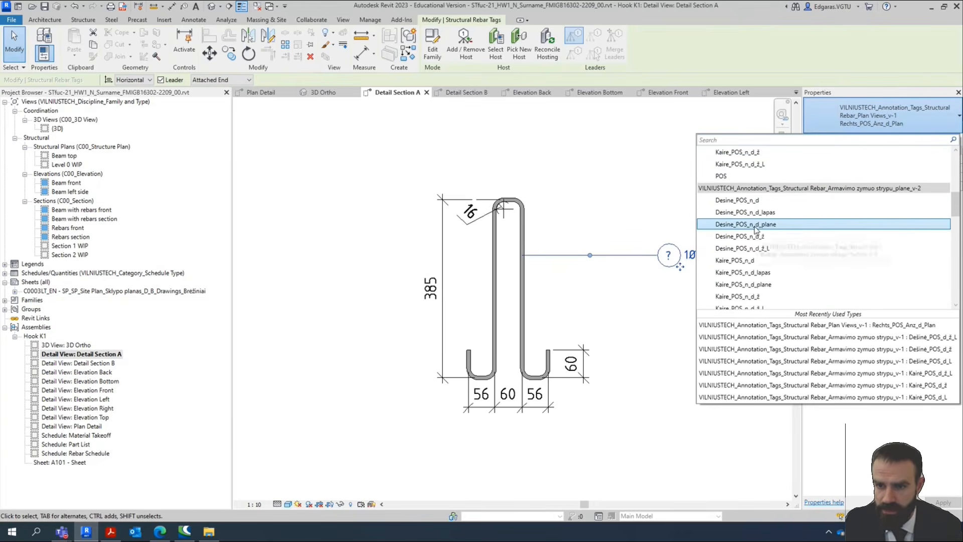
Move the rebar tag closer to the hook's right leg, shortening its leader.
click(678, 274)
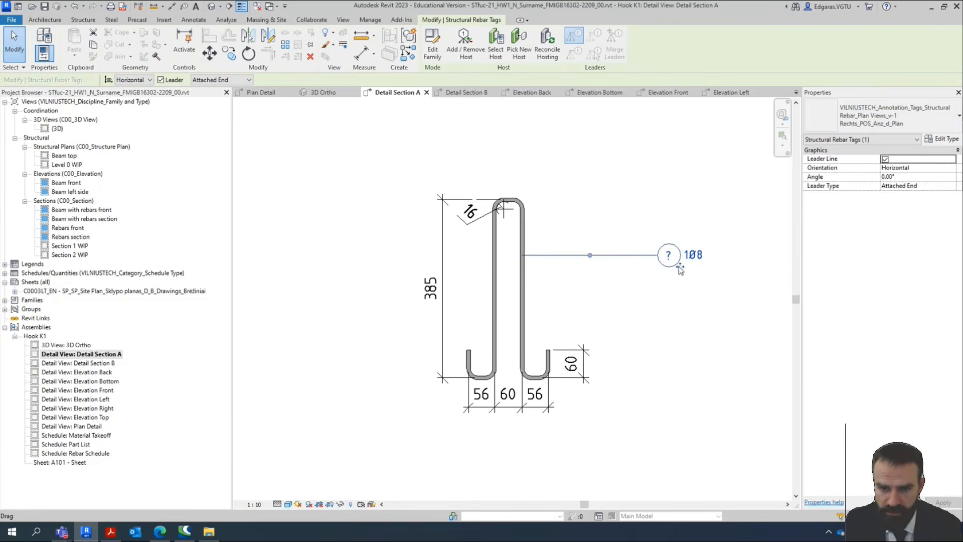
drag(546, 257, 581, 272)
key(Escape)
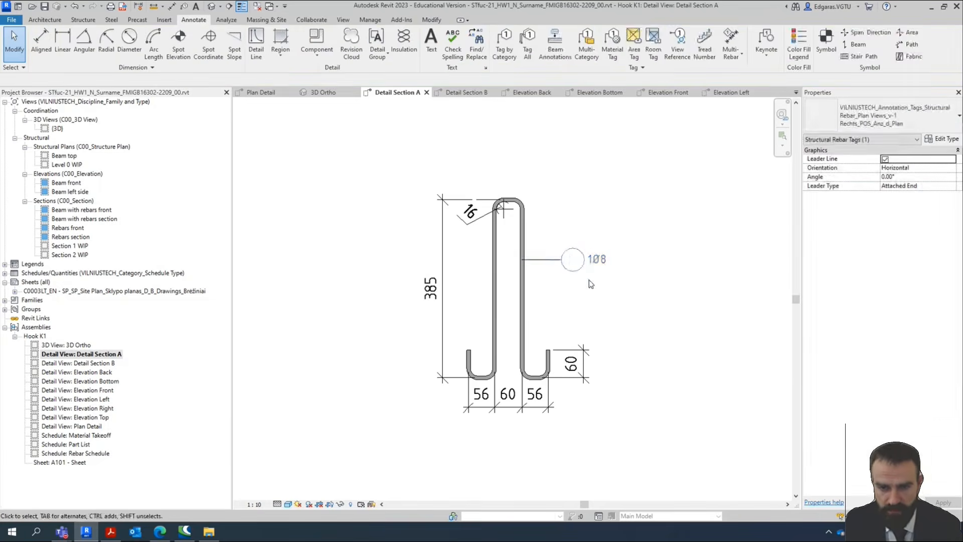
Try the Dešinė_POS_n_d type on the rebar tag and settle on Dešinė_POS_d_L from the Armavimo zymuo strypu_v-1 family.
scroll(570, 250, up, 3)
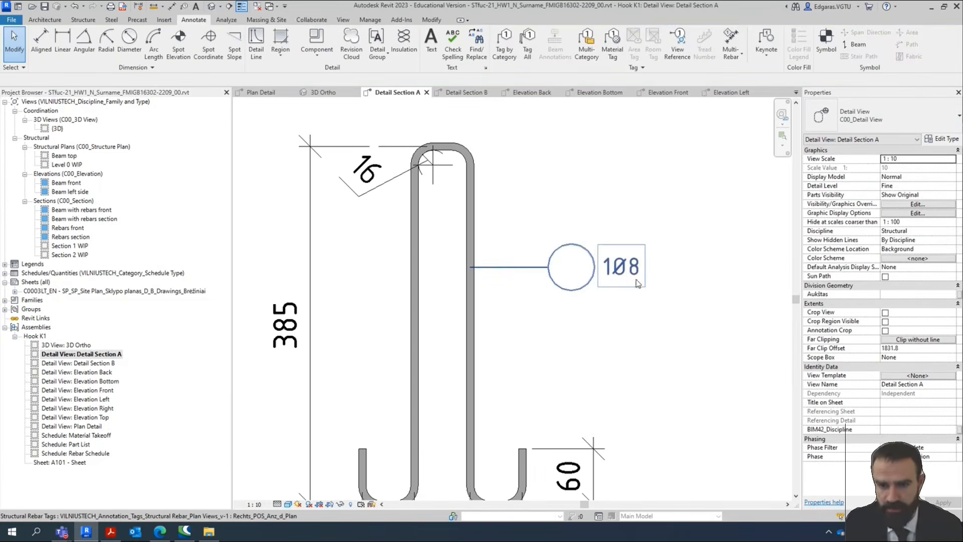
click(636, 281)
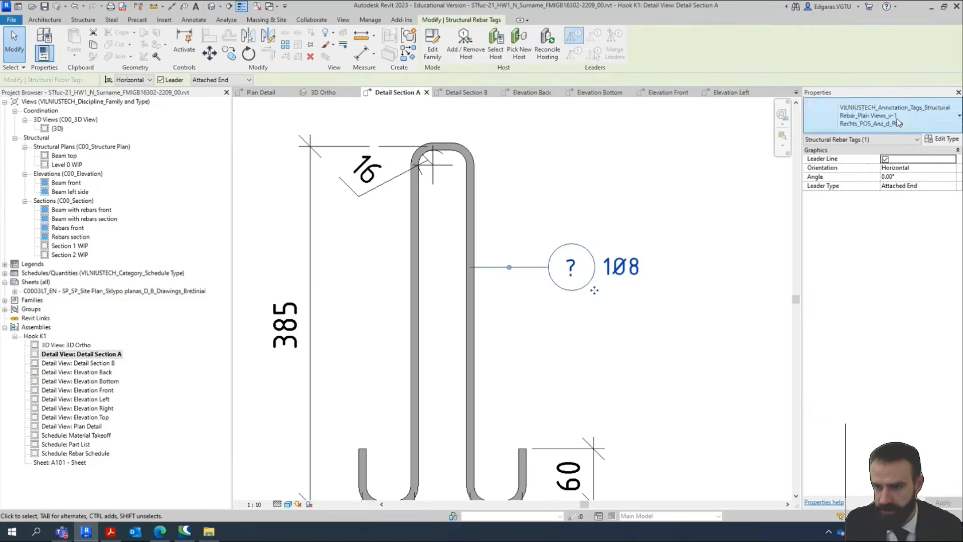
click(897, 123)
scroll(796, 202, up, 3)
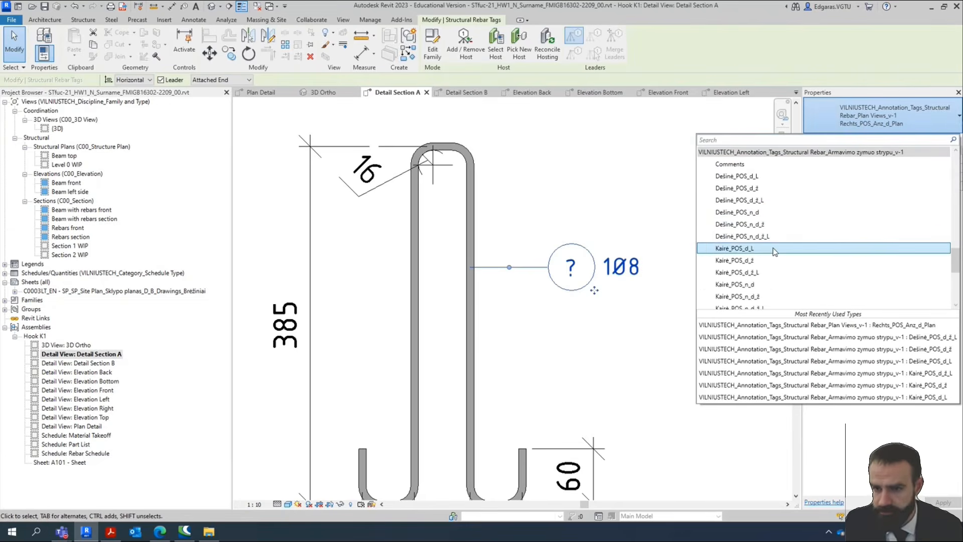
click(773, 212)
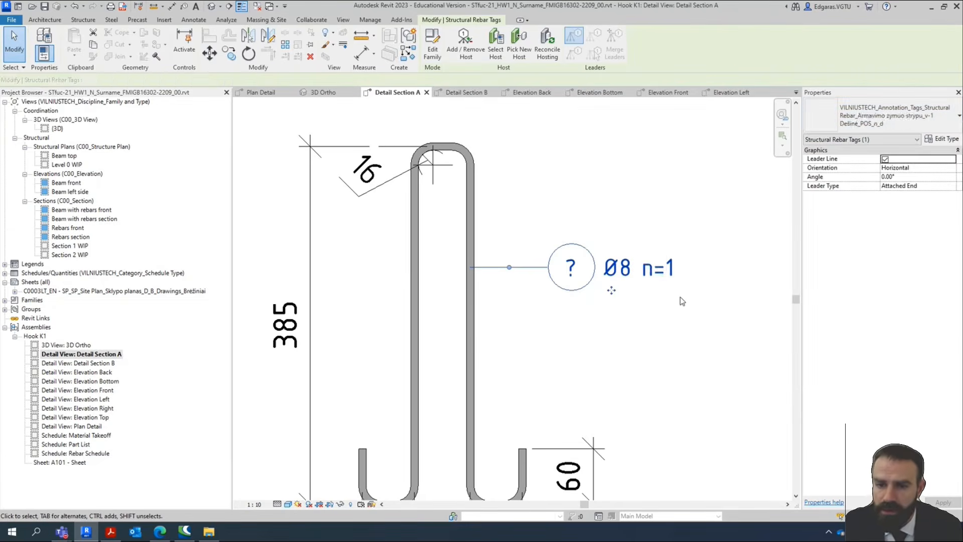
click(883, 116)
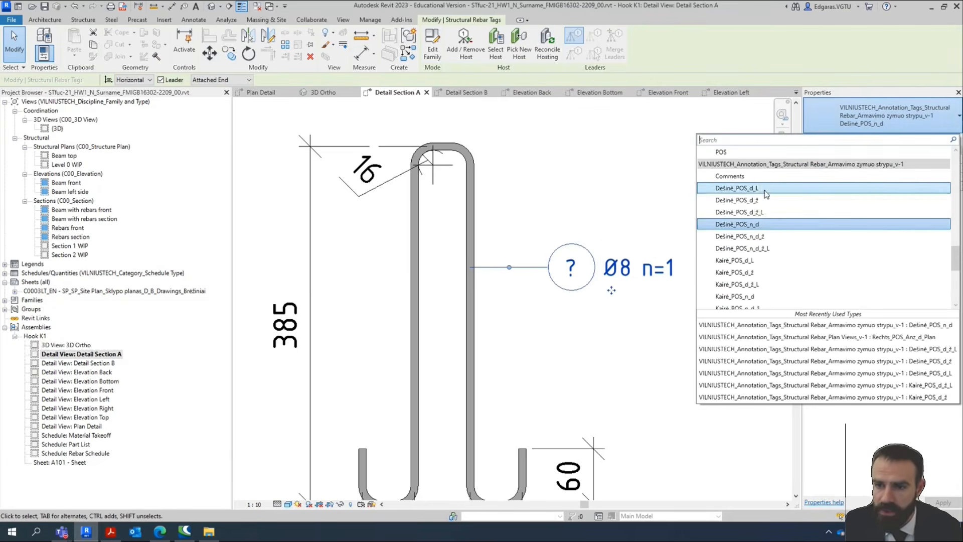
click(769, 189)
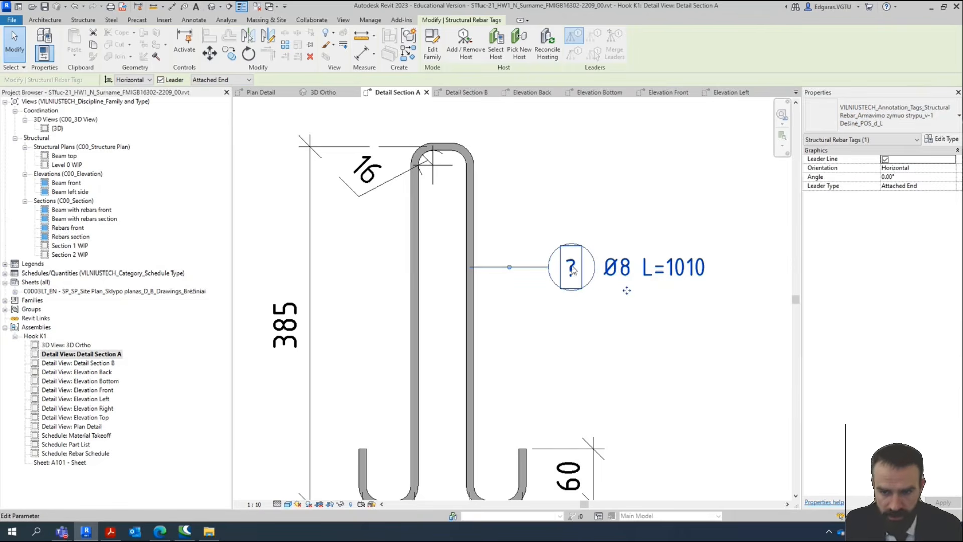
Try the Quantity Type_Number type of the Rebar_v-1 family and the Info type of the Rebar_Skersine 191015_v-1 family on the rebar tag.
click(883, 116)
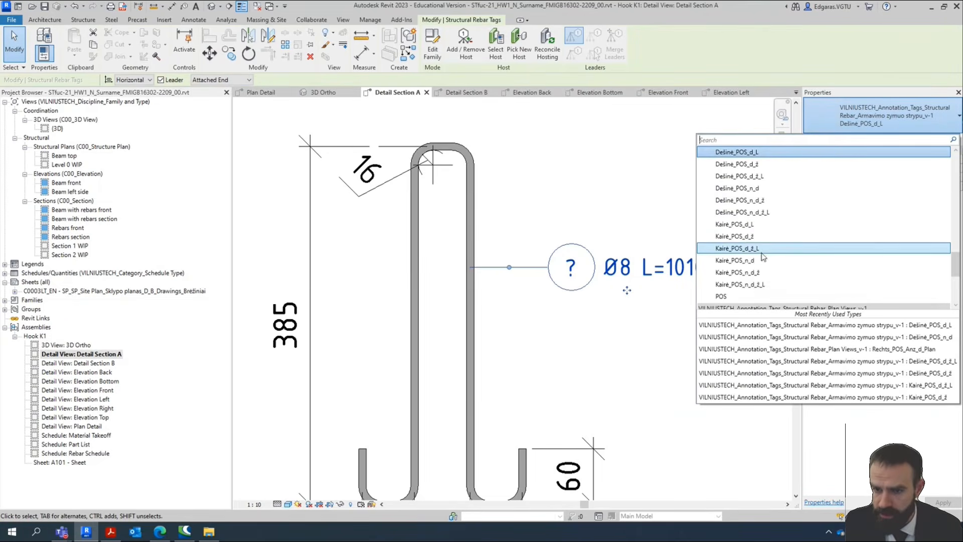
scroll(770, 291, up, 10)
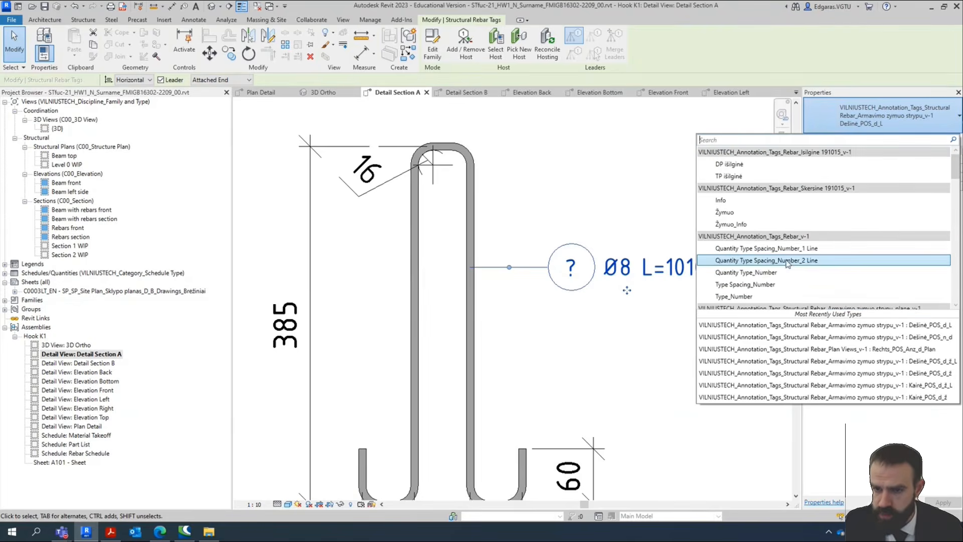
click(780, 273)
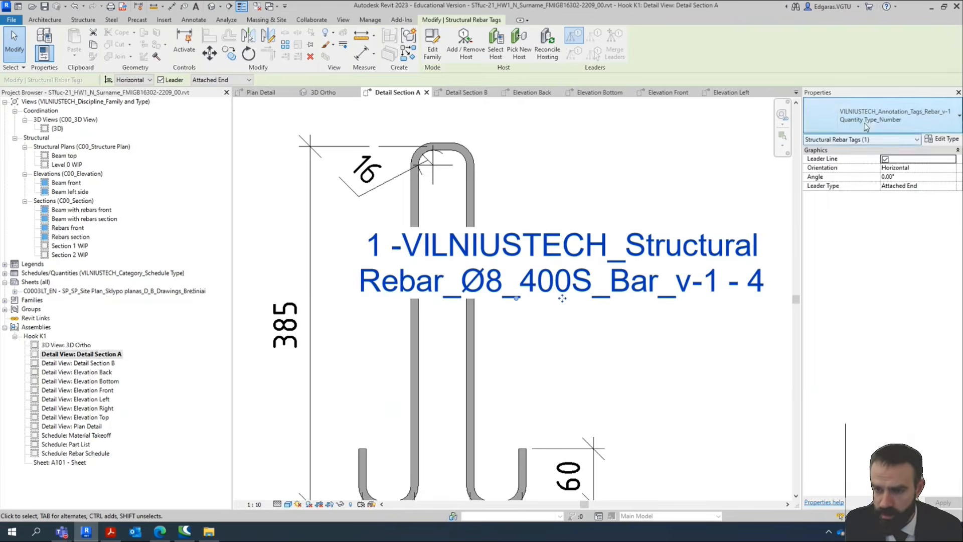
click(867, 123)
scroll(776, 250, up, 3)
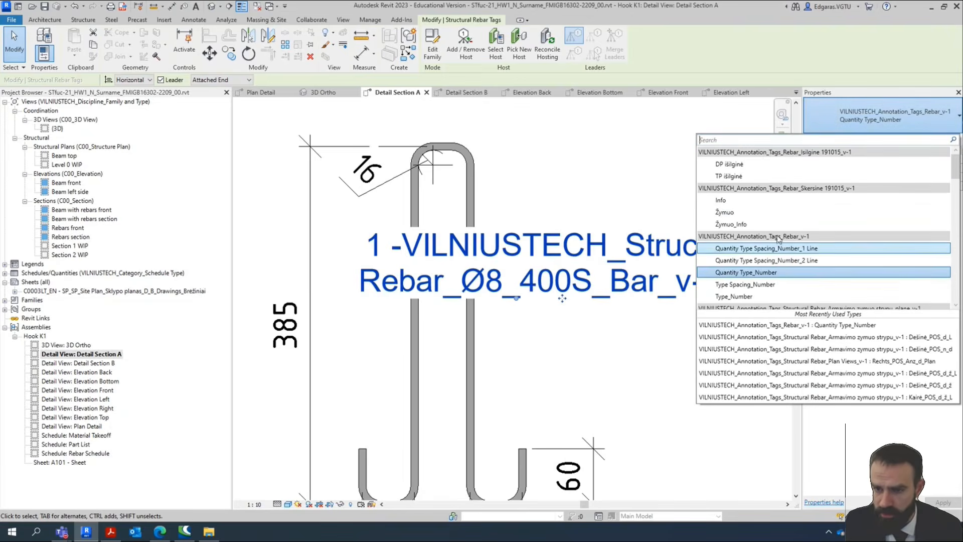
click(772, 200)
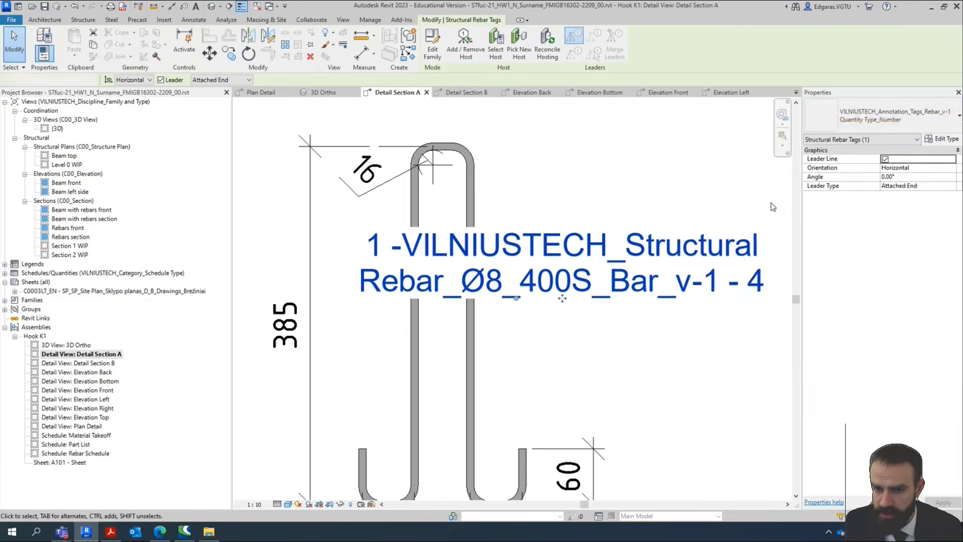
Try the Kaire_POS_n_d type of the Structural Rebar_Armavimo zymuo strypu_plane_v-1 family on the rebar tag.
click(847, 124)
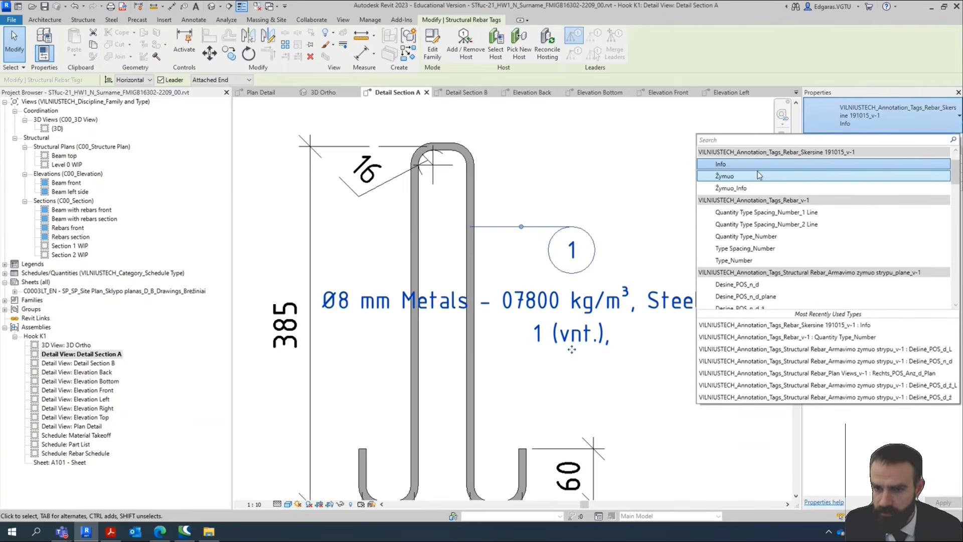
scroll(759, 200, down, 4)
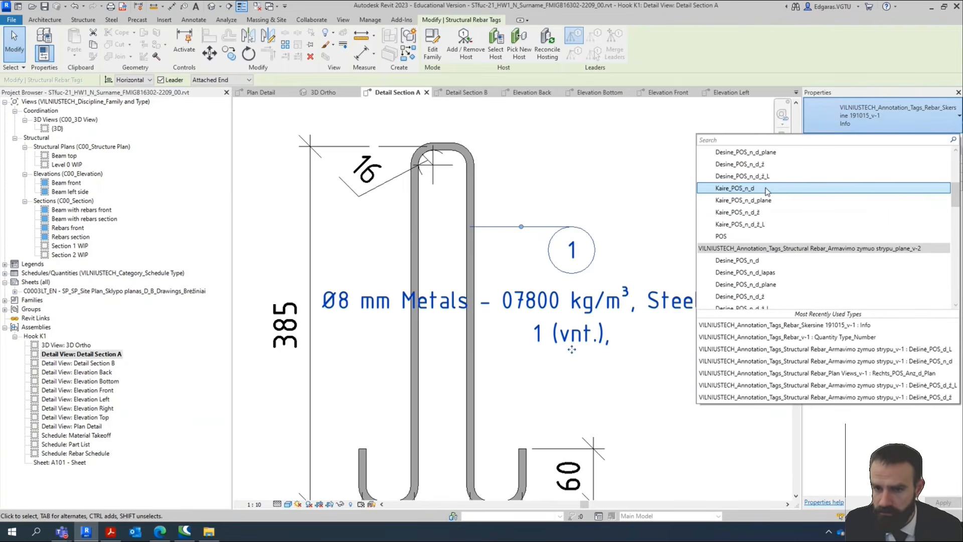
click(766, 189)
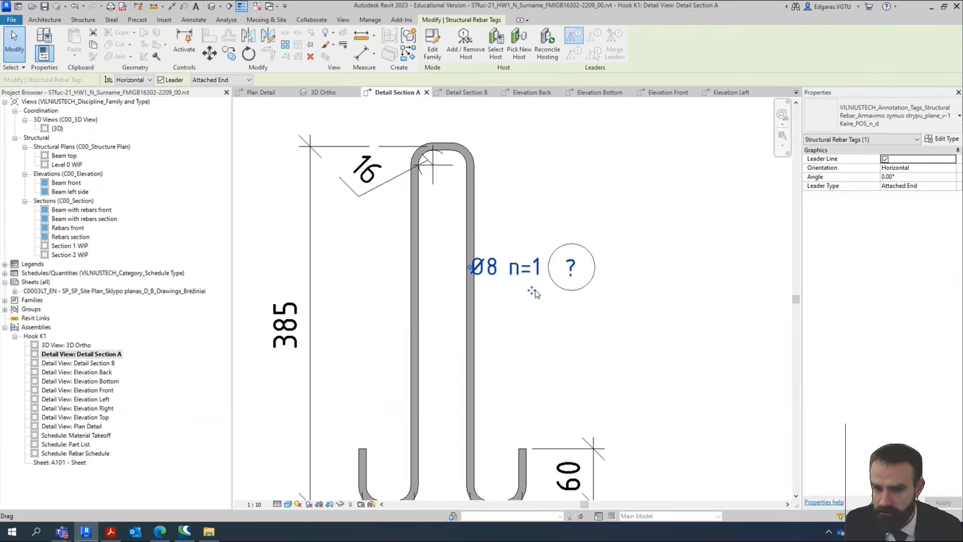
Change the rebar tag to the Kairė_POS_d_L type of the Structural Rebar_Armavimo zymuo strypu_Schedule Mark_v-1 family.
click(892, 120)
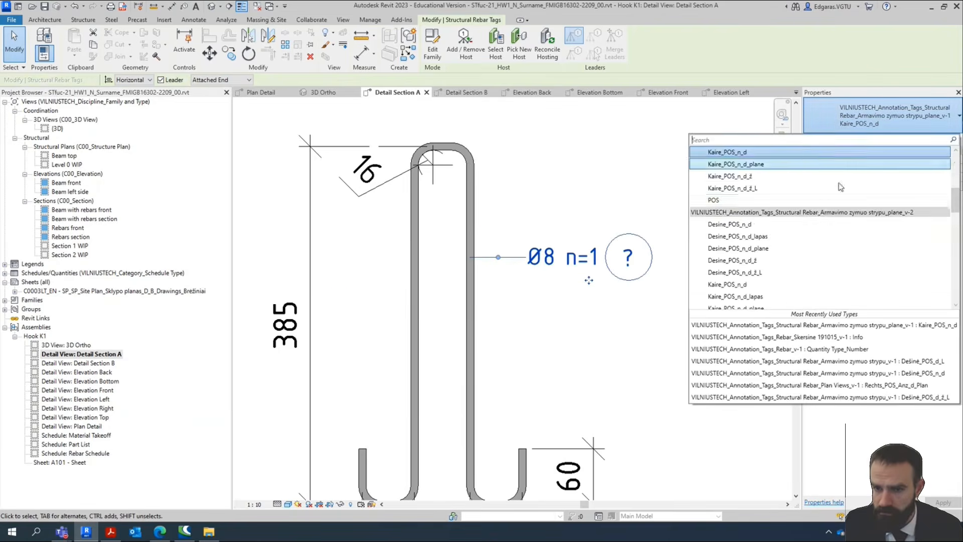
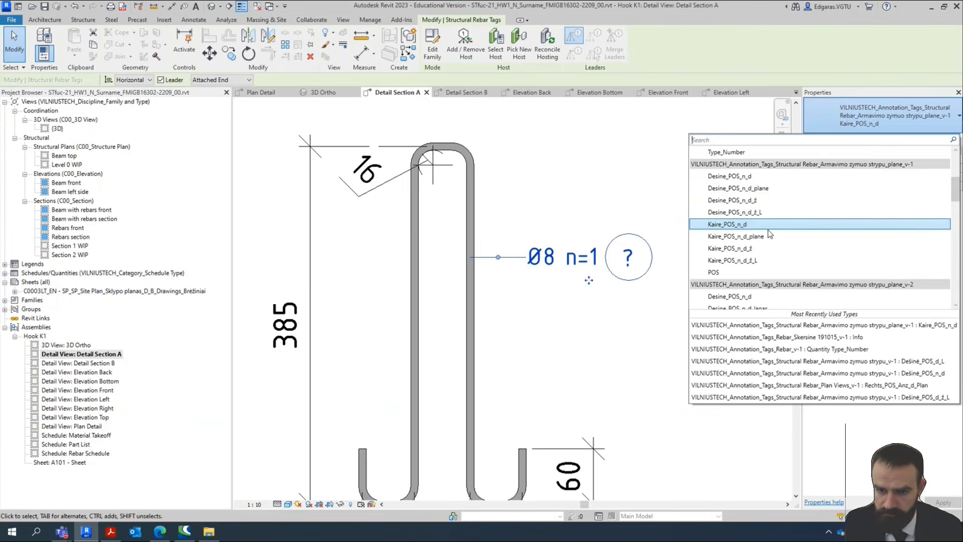
scroll(767, 253, down, 3)
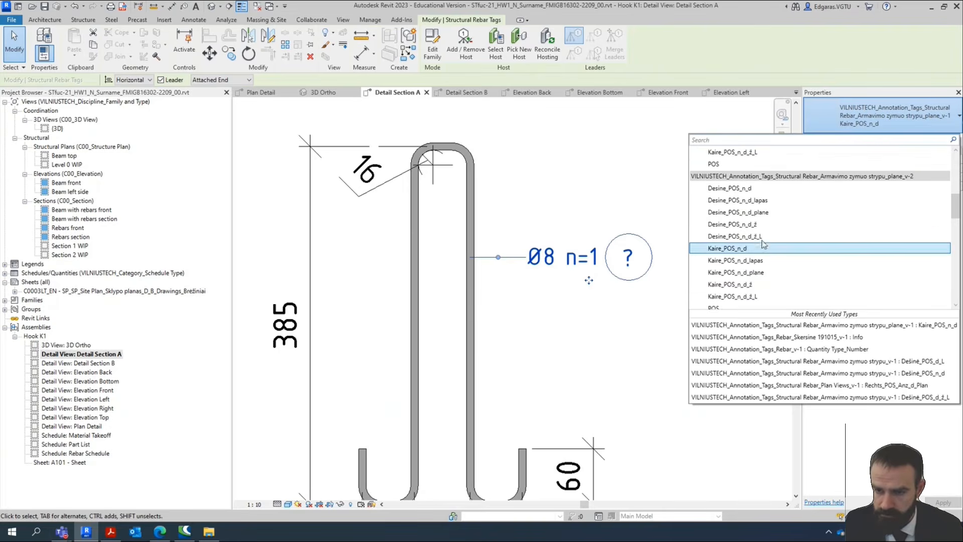
scroll(762, 243, up, 4)
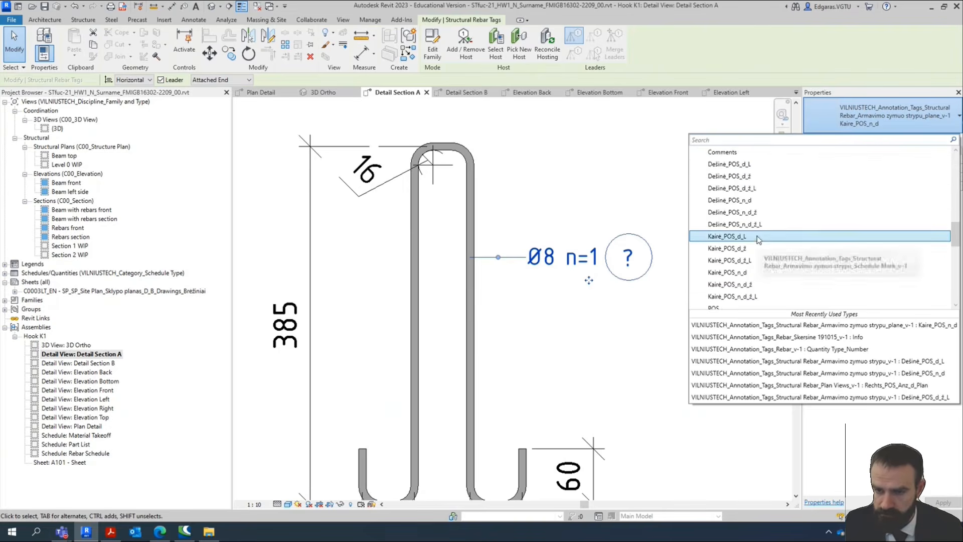
click(607, 290)
click(638, 301)
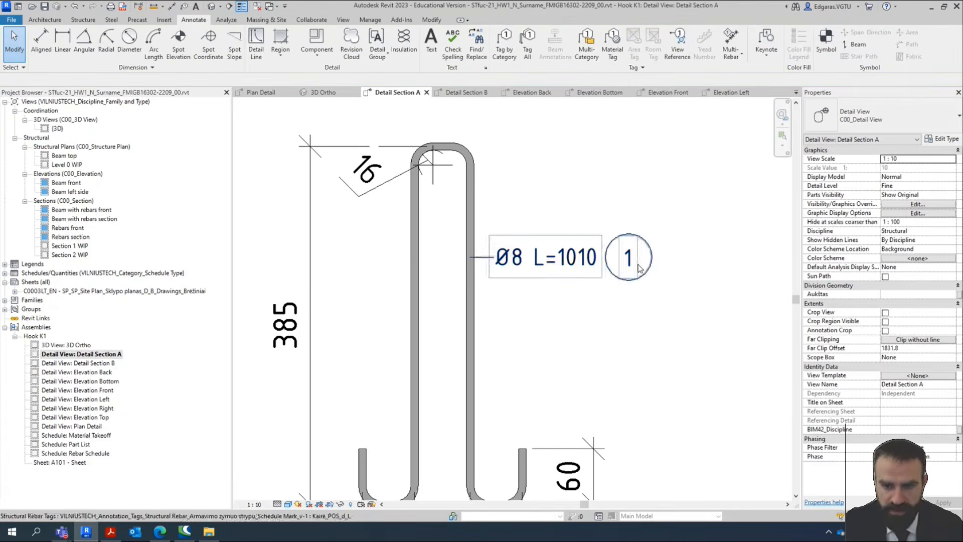
Move the rebar tag slightly lower and farther from the hook's right leg, lengthening its leader.
scroll(640, 271, down, 2)
scroll(639, 281, up, 2)
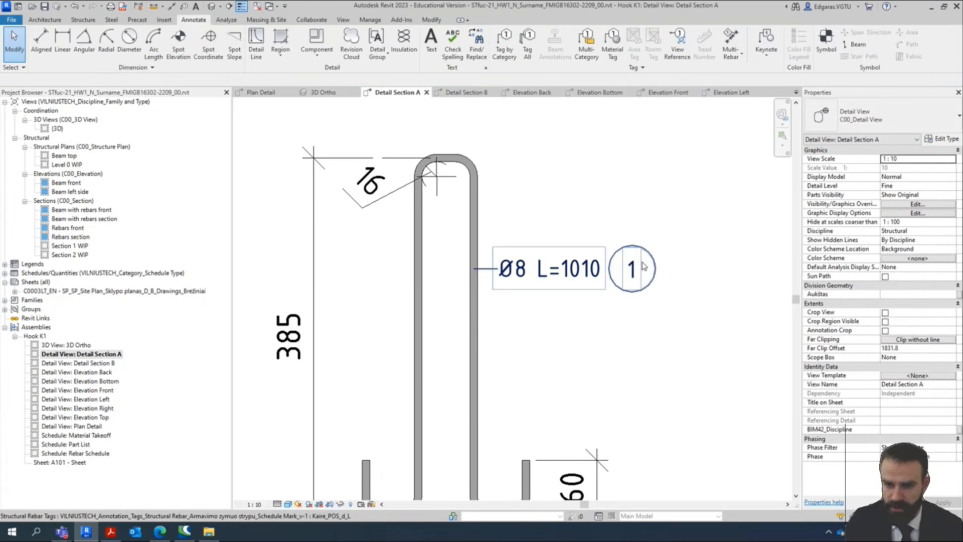
scroll(602, 438, down, 2)
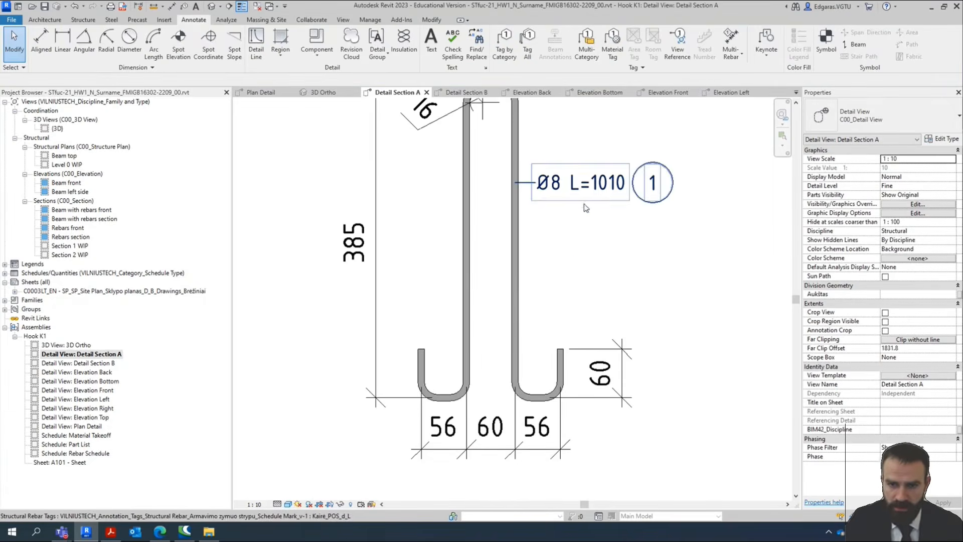
click(604, 204)
drag(604, 204, 628, 229)
key(Escape)
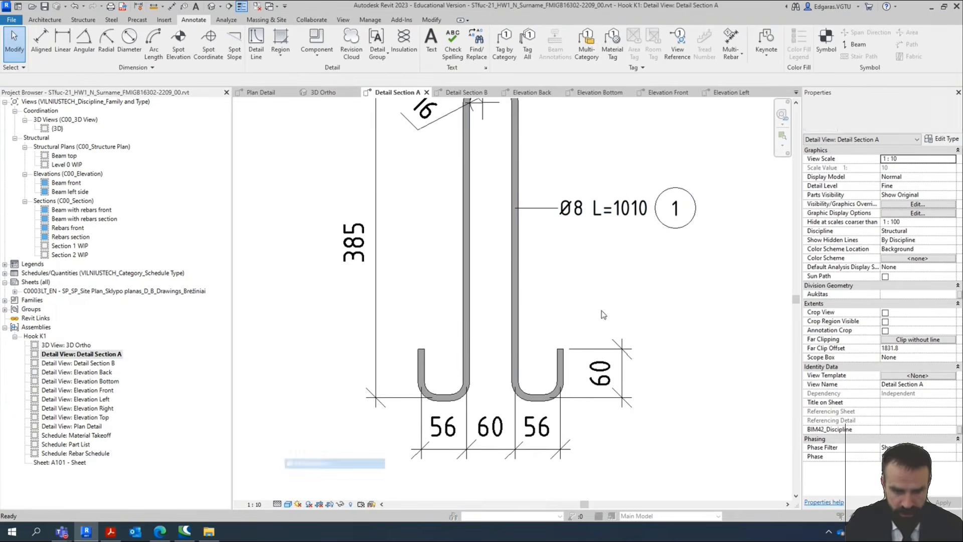
click(460, 241)
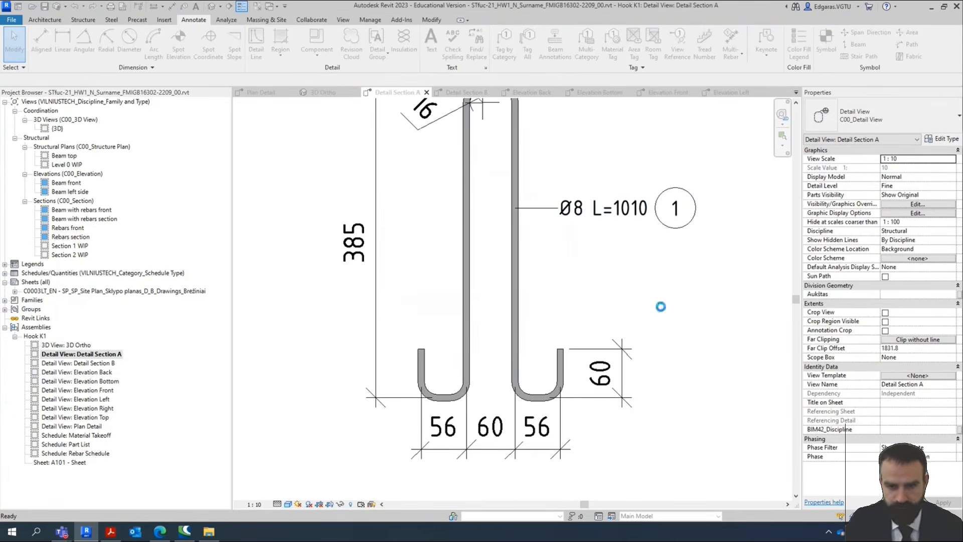
scroll(647, 301, down, 2)
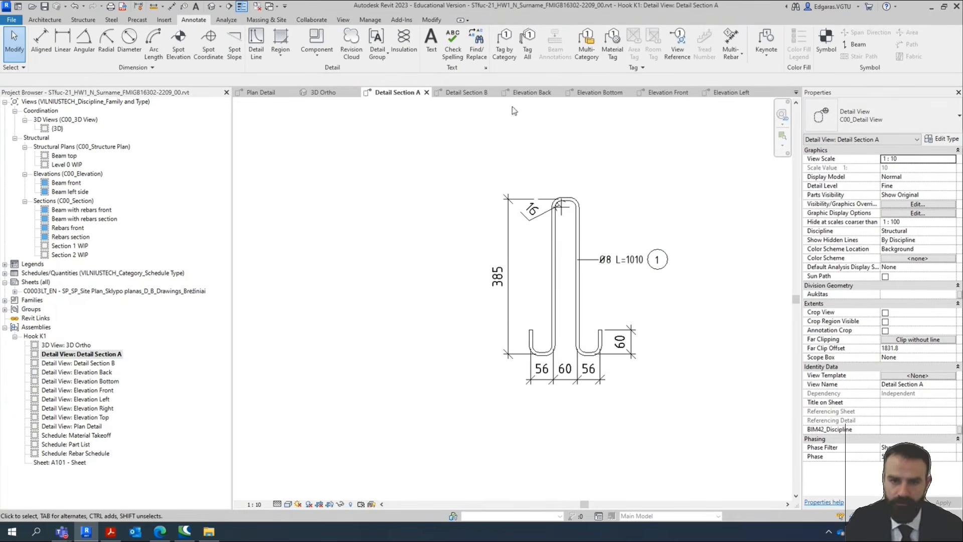
Close the open Hook K1 assembly views, including Detail Section A, the elevation views and 3D Ortho.
middle_click(368, 93)
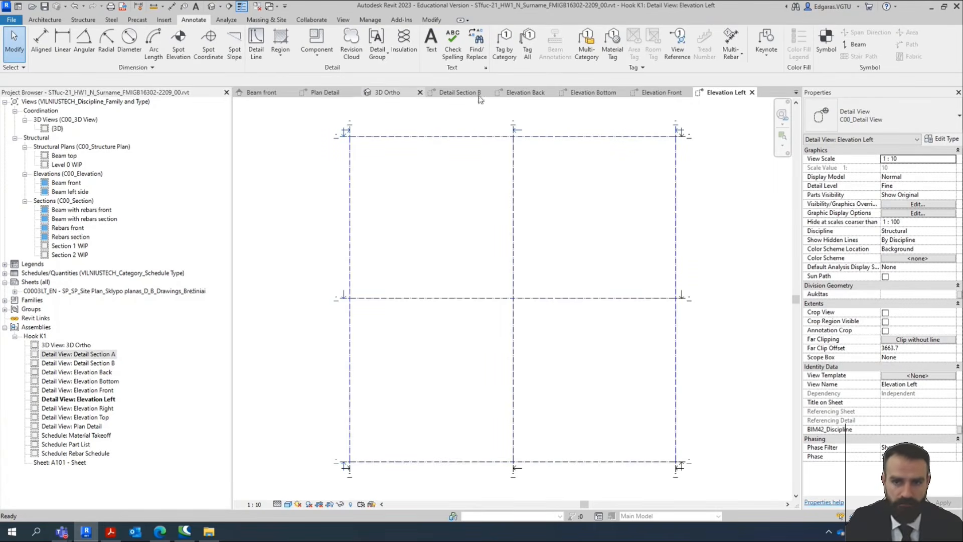
middle_click(723, 94)
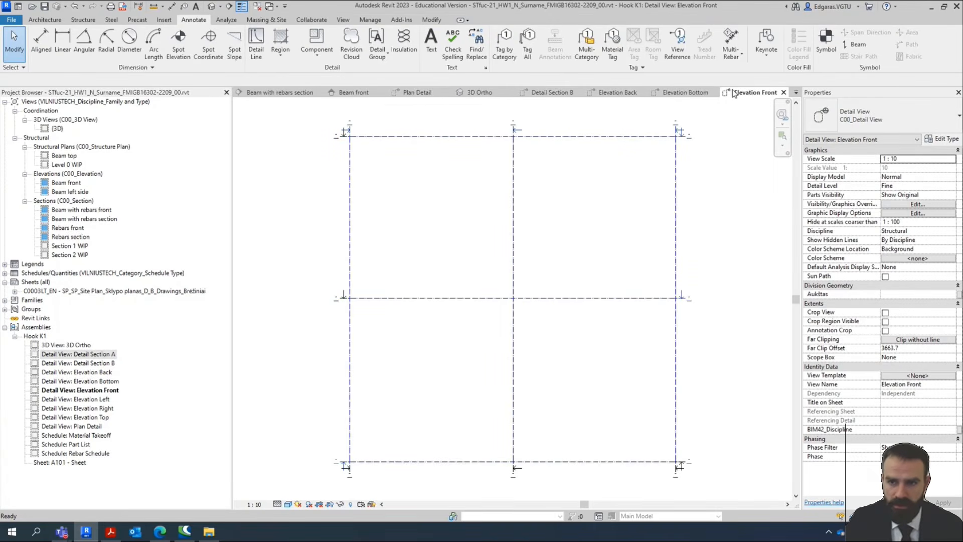
middle_click(706, 94)
middle_click(687, 94)
middle_click(672, 95)
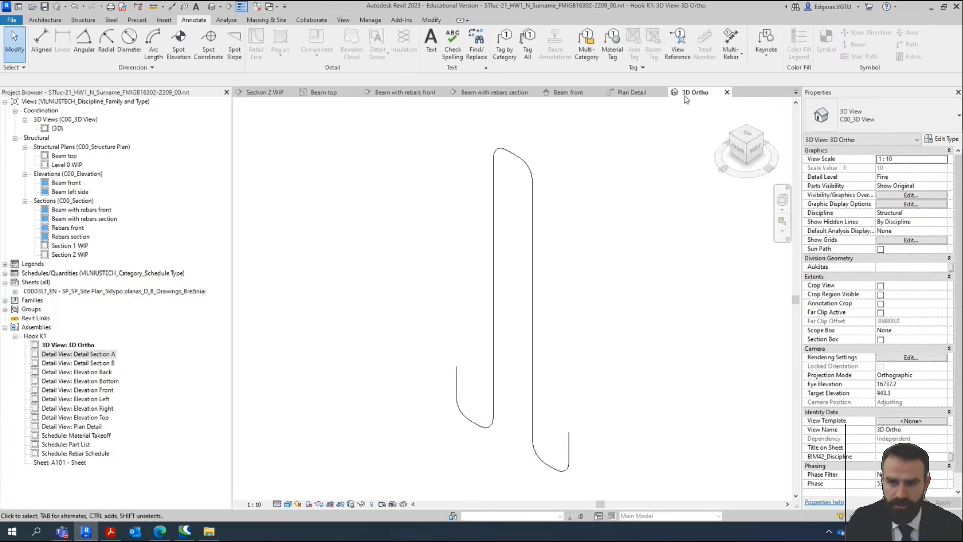
middle_click(685, 95)
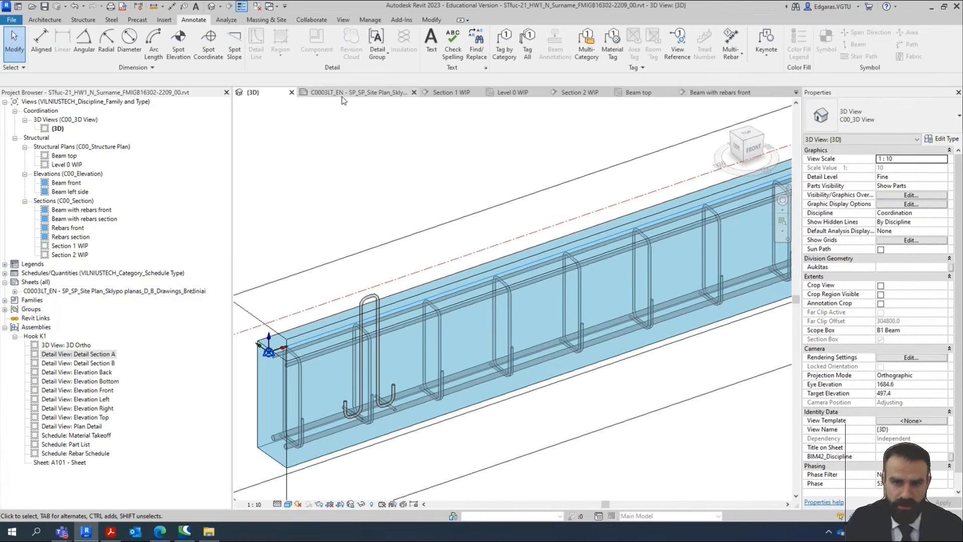
Open the C0003LT_EN drawing sheet and deactivate its active Beam with rebars front view.
click(351, 93)
scroll(351, 223, down, 4)
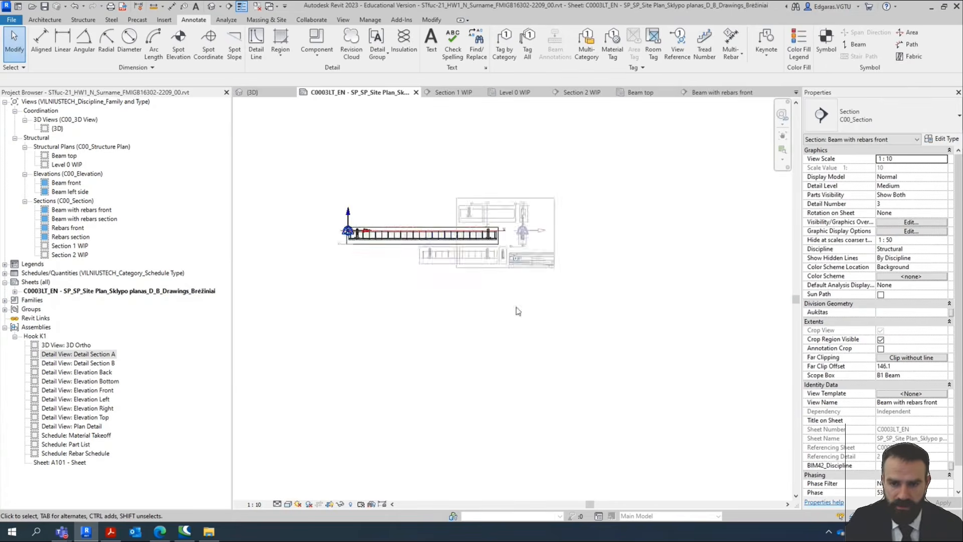
scroll(496, 197, up, 3)
double_click(706, 279)
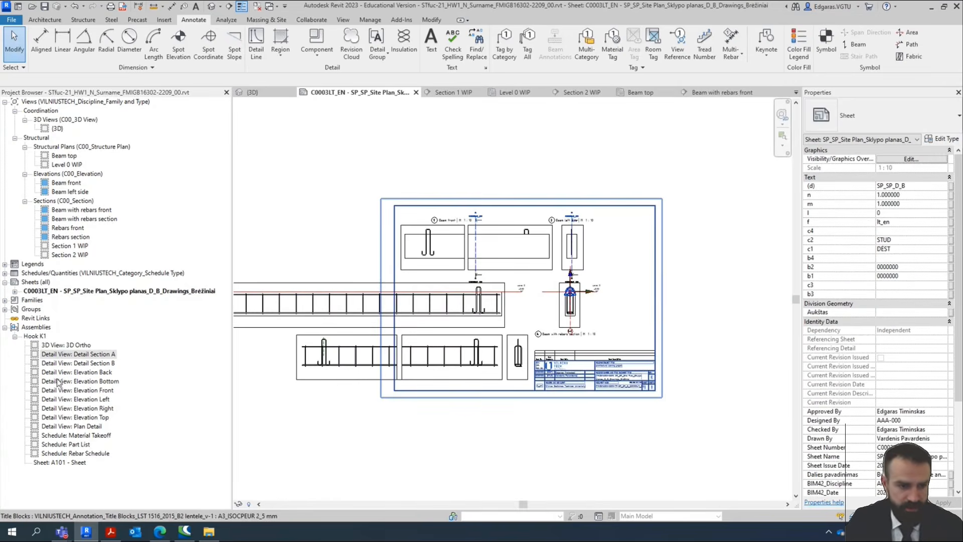
Place the Hook K1 Detail Section A view on the sheet, in the empty area beside the Beam left side view.
drag(93, 354, 751, 232)
click(616, 241)
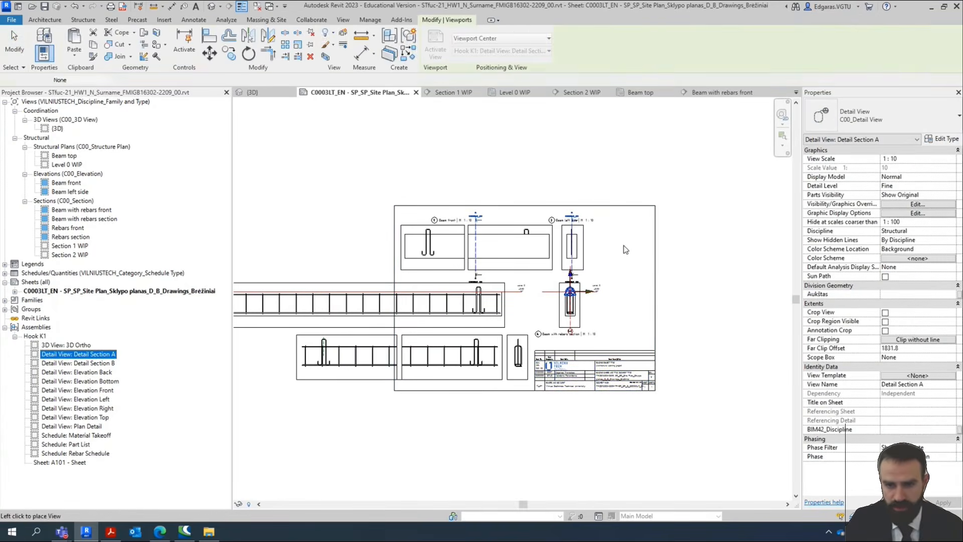
key(Escape)
scroll(626, 253, up, 6)
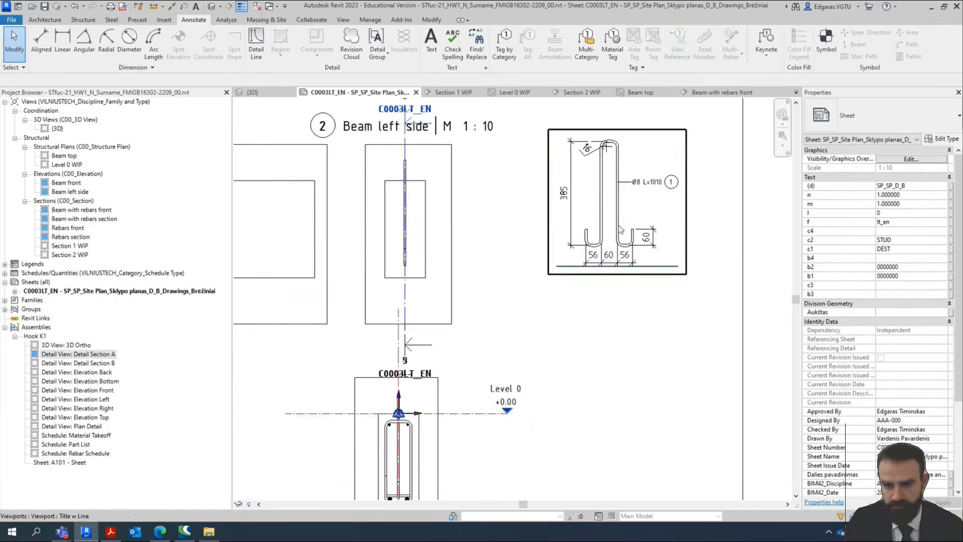
Activate the Rebars front viewport on the sheet, set its visual style to Hidden Line, and deactivate the view.
middle_drag(577, 375, 769, 255)
scroll(632, 353, down, 4)
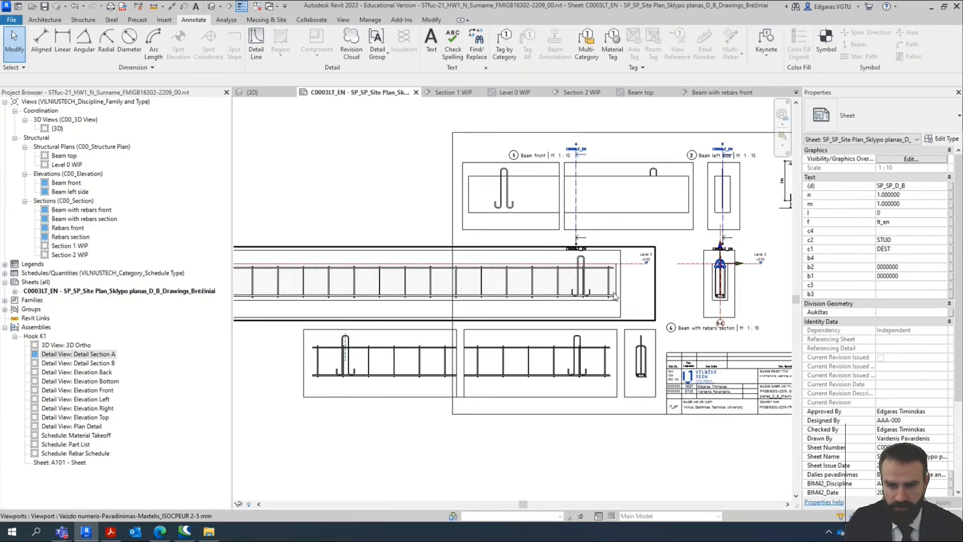
scroll(608, 298, up, 1)
click(610, 300)
scroll(642, 282, down, 2)
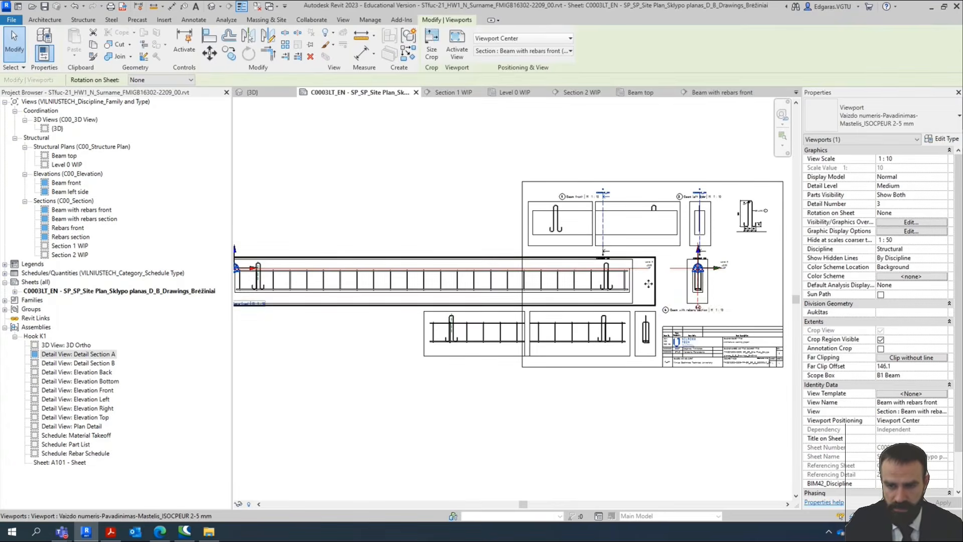
scroll(647, 283, up, 4)
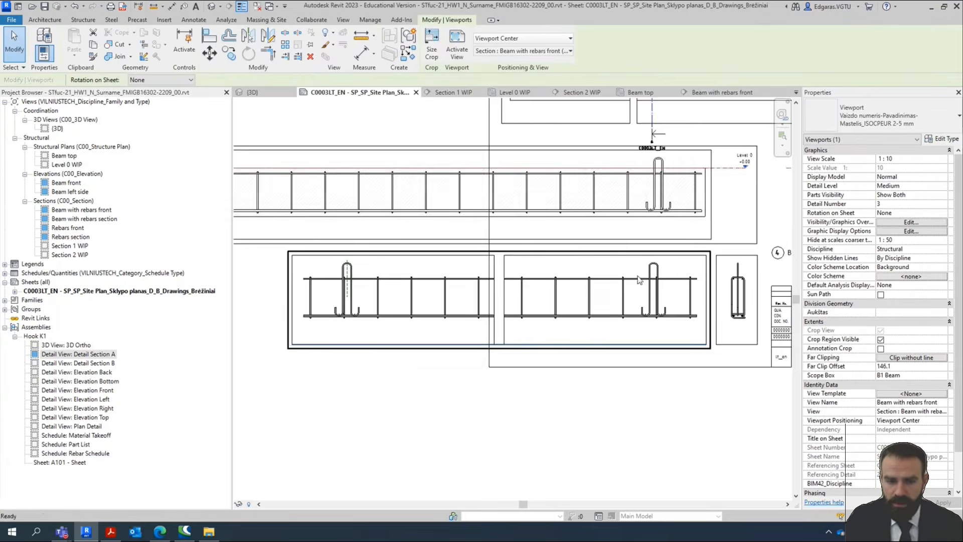
middle_drag(577, 288, 452, 335)
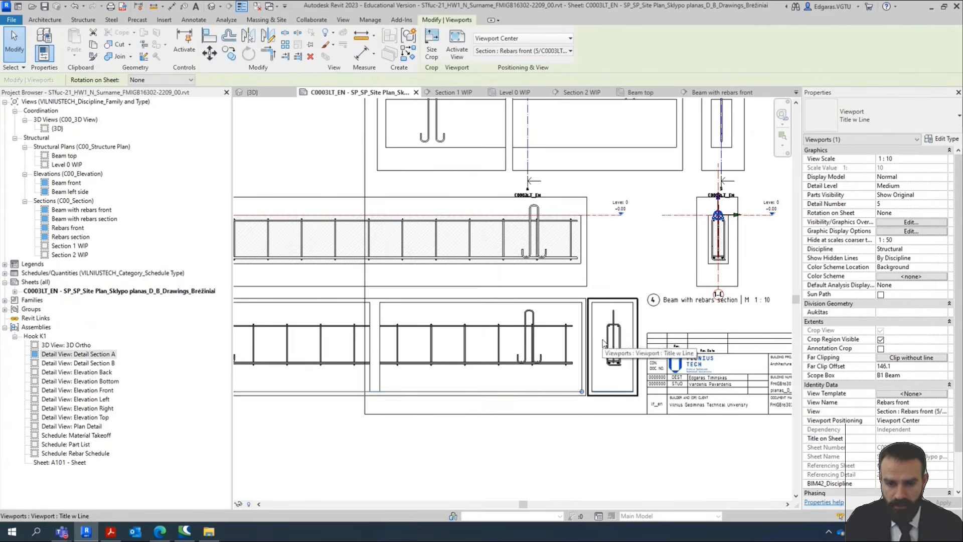
click(570, 345)
double_click(569, 345)
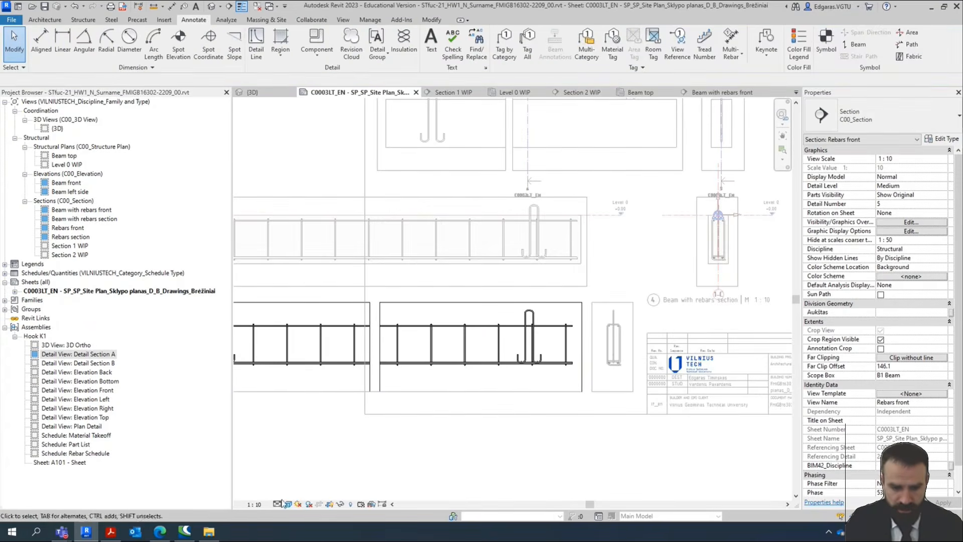
click(316, 474)
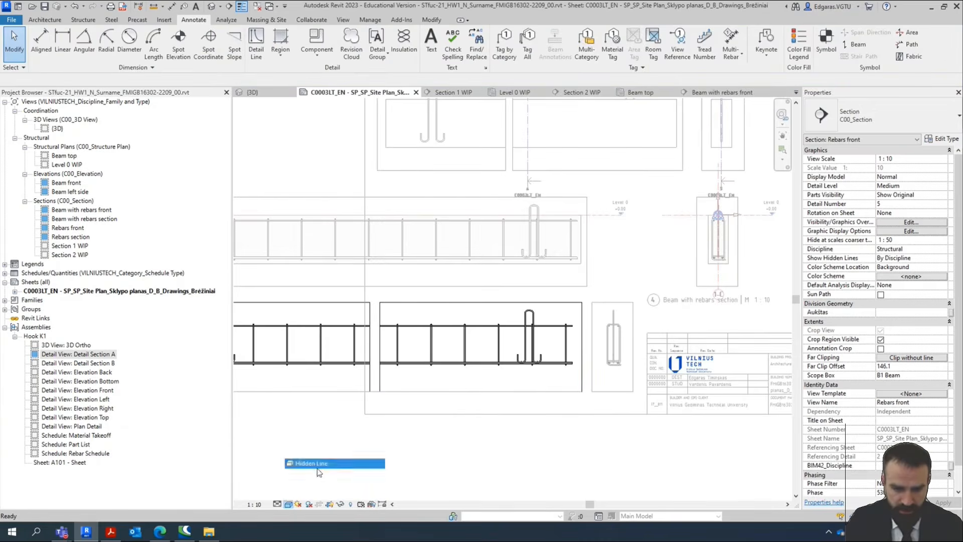
scroll(671, 370, up, 5)
scroll(410, 341, up, 1)
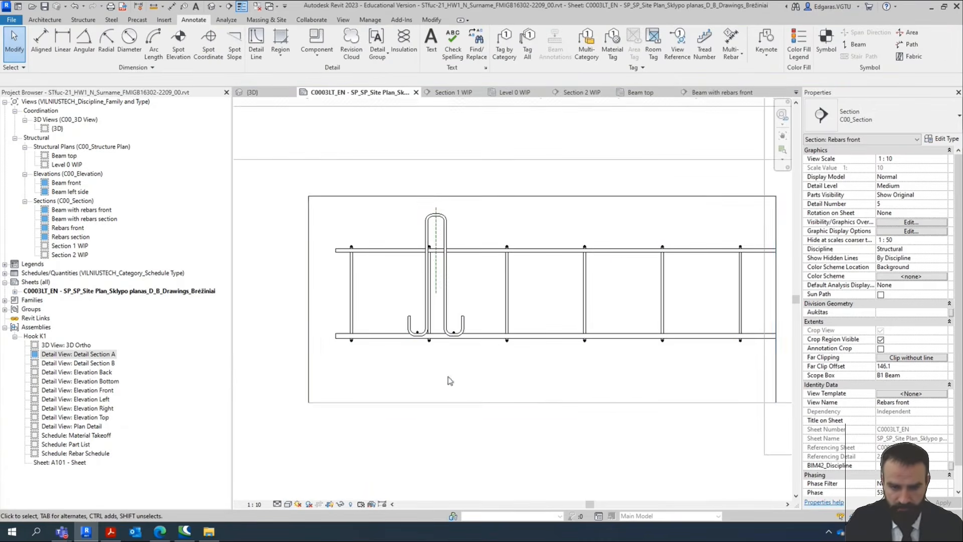
scroll(406, 406, down, 2)
double_click(434, 422)
Activate the Rebars front viewport and shorten both split crop regions so that only the beam's ends remain.
middle_drag(541, 337, 218, 361)
scroll(275, 344, down, 2)
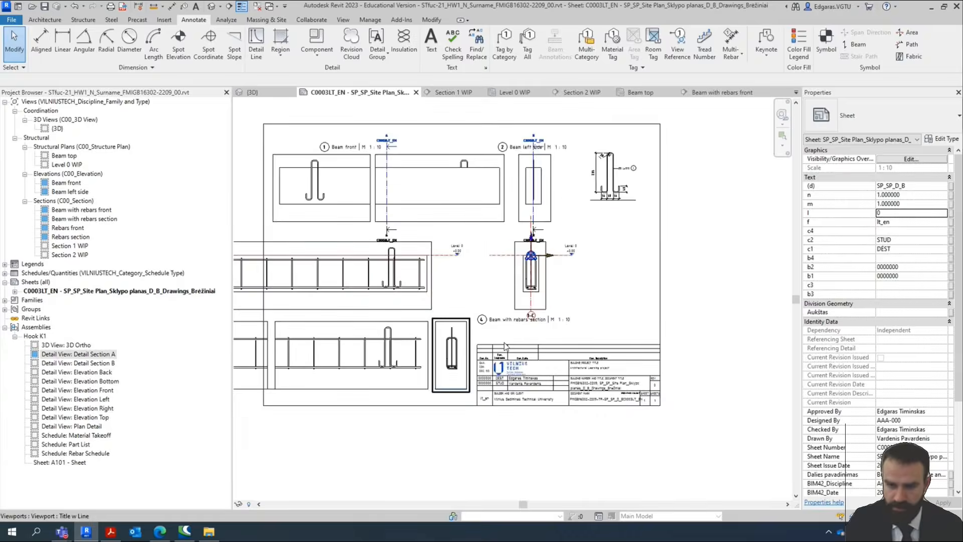
scroll(586, 290, up, 3)
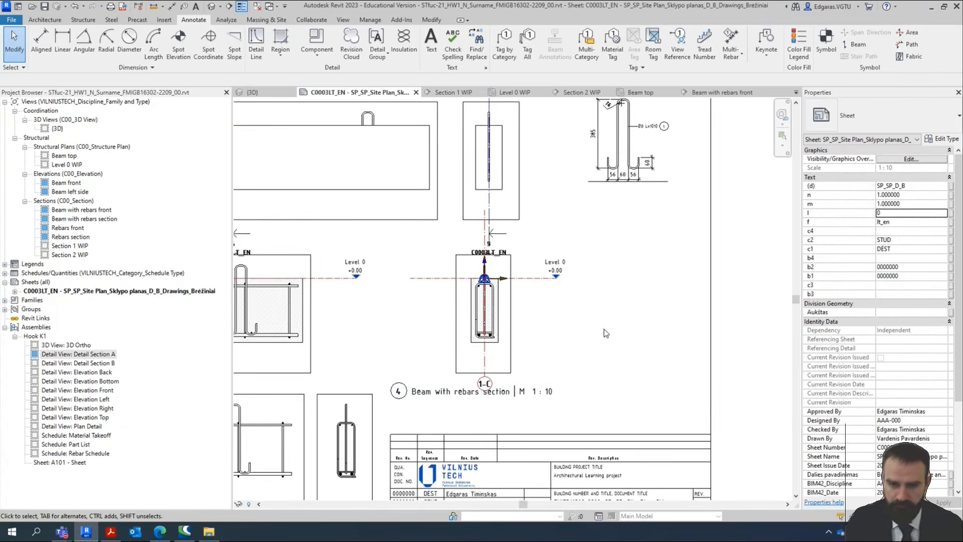
scroll(619, 325, down, 5)
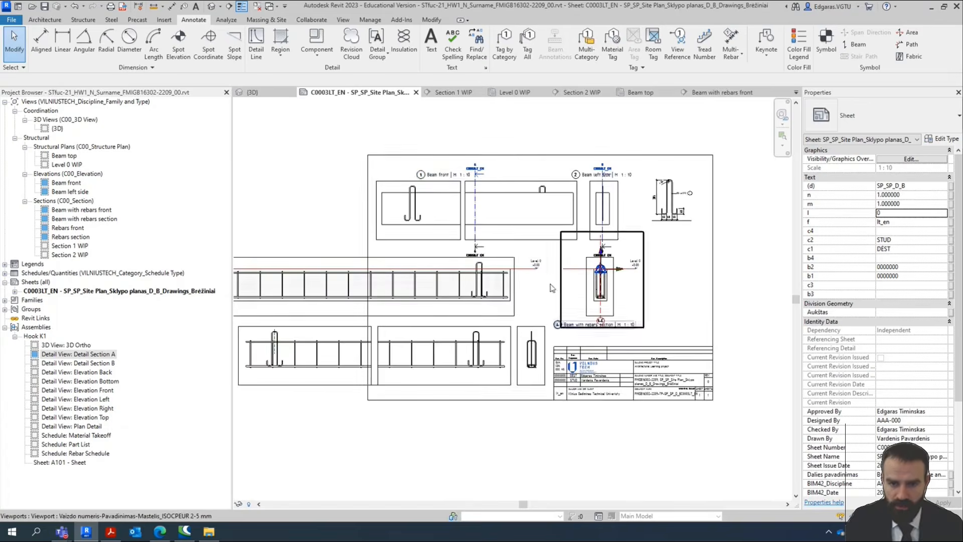
scroll(505, 299, down, 1)
scroll(487, 310, up, 3)
click(438, 345)
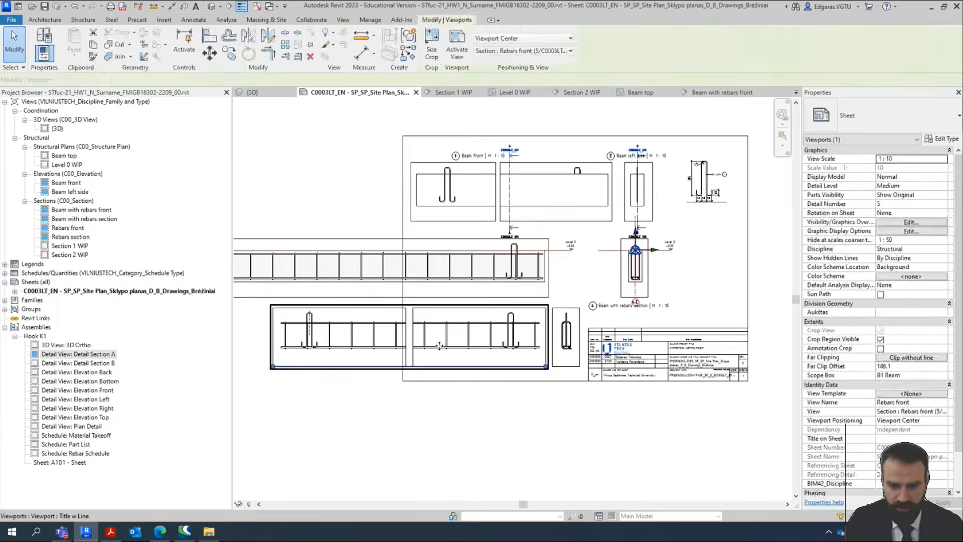
scroll(437, 346, up, 2)
double_click(438, 344)
click(400, 368)
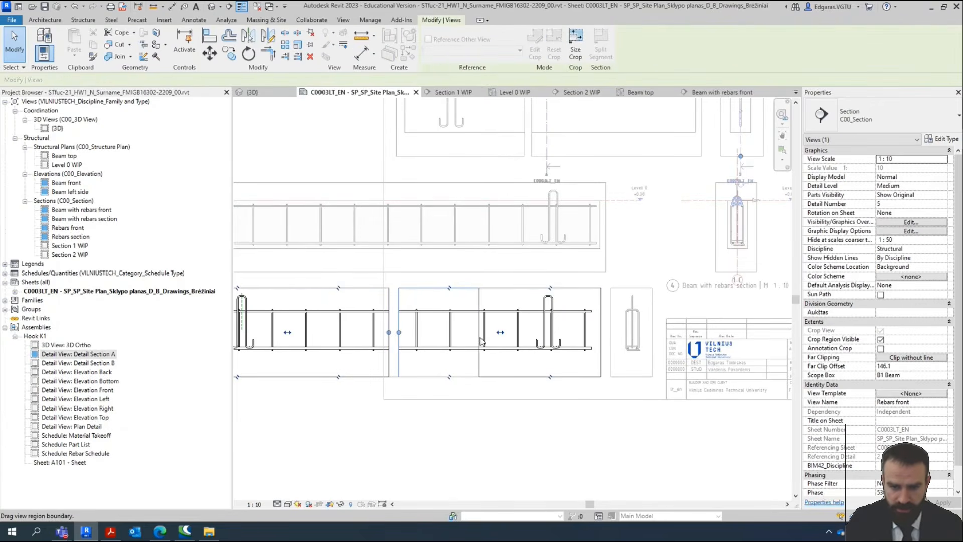
drag(481, 341, 480, 341)
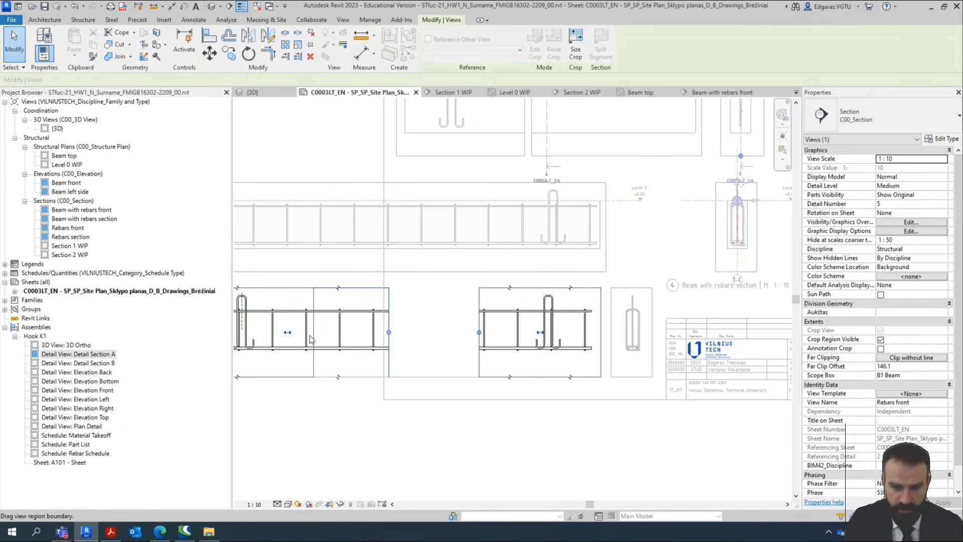
key(Escape)
click(289, 378)
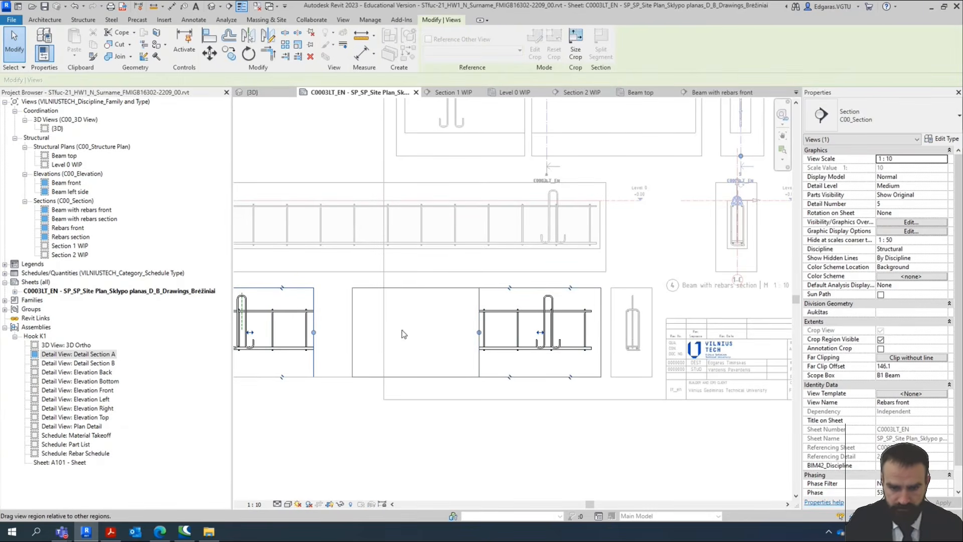
Move the Rebars front view's left crop region close to the right one and deactivate the view.
drag(396, 329, 396, 329)
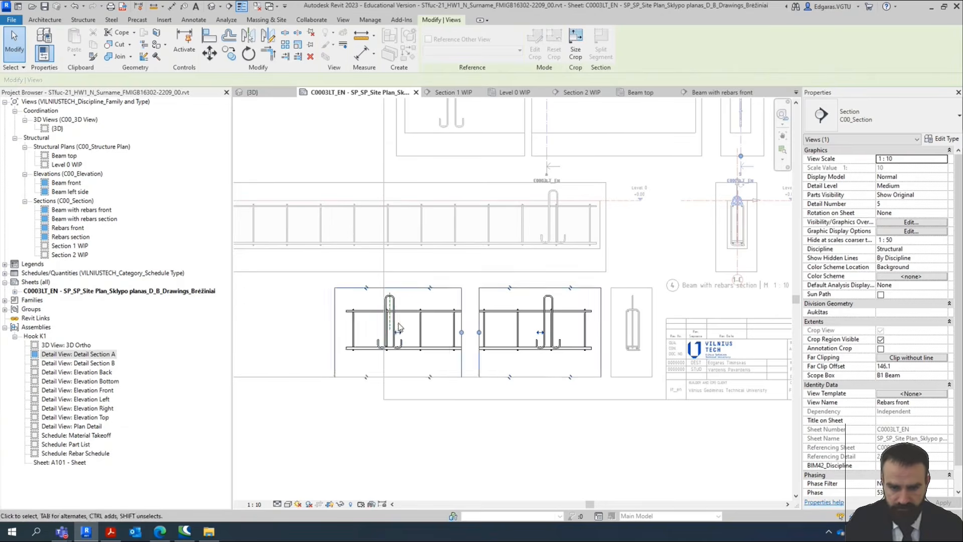
scroll(396, 329, up, 3)
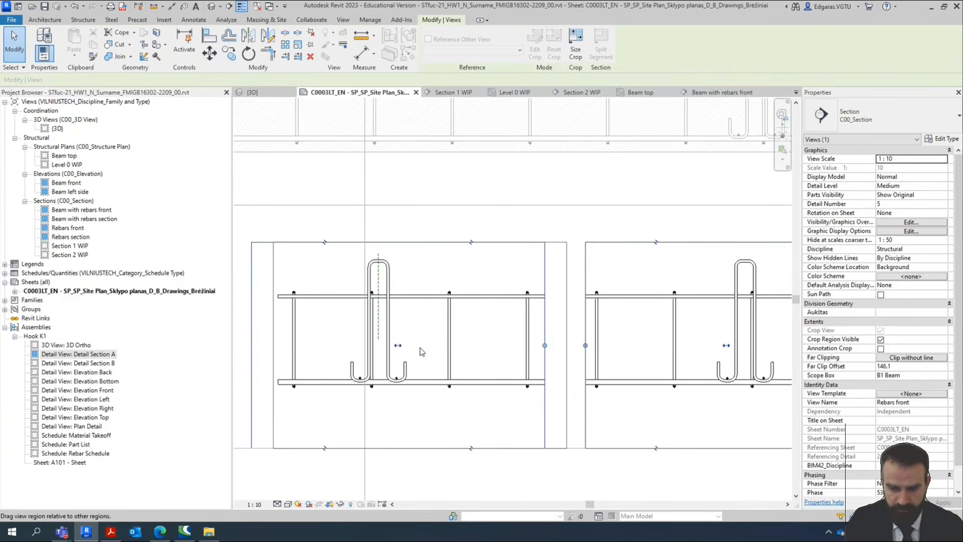
scroll(421, 352, down, 5)
key(Escape)
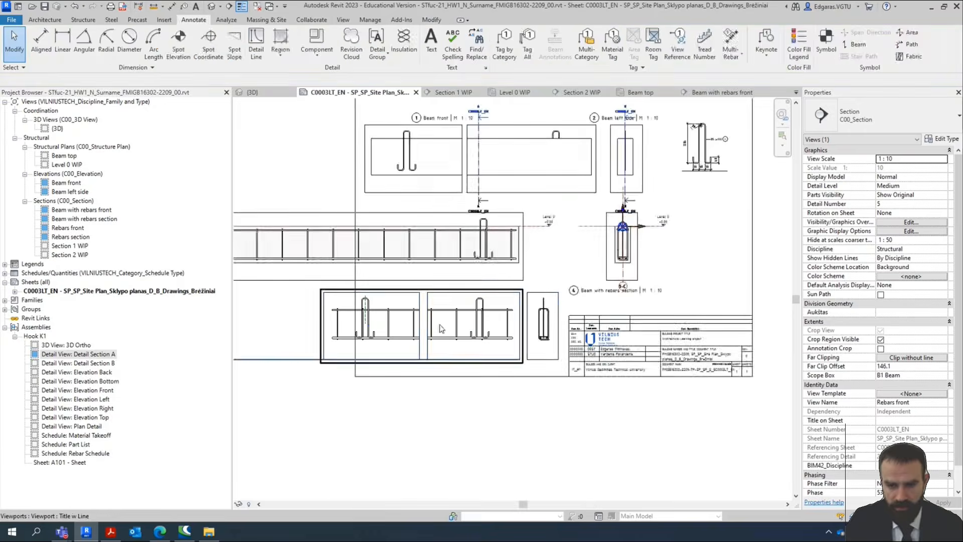
Change the Rebars front viewport type to Pavadinimas_ISOCPEUR 2-5 mm.
click(440, 329)
scroll(440, 329, up, 2)
scroll(486, 413, down, 5)
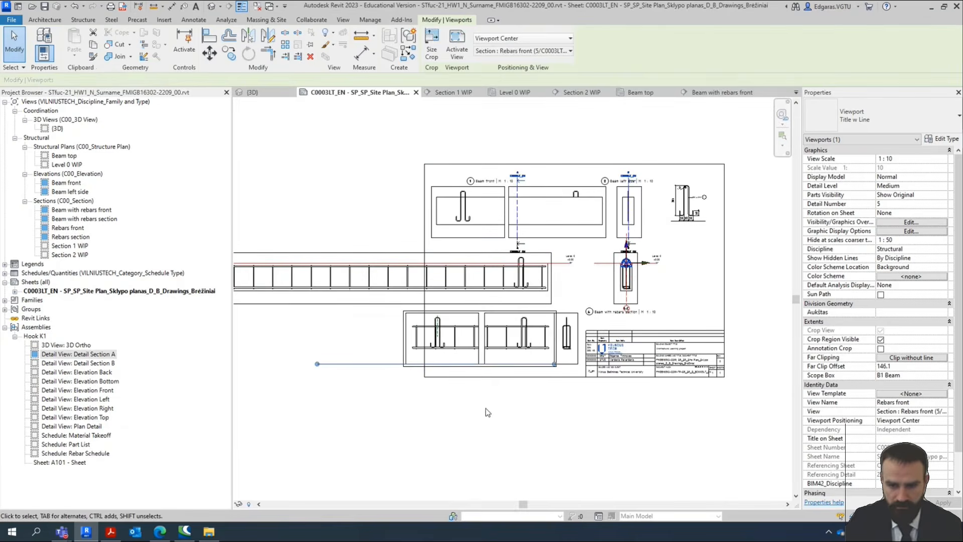
click(523, 440)
scroll(425, 367, up, 2)
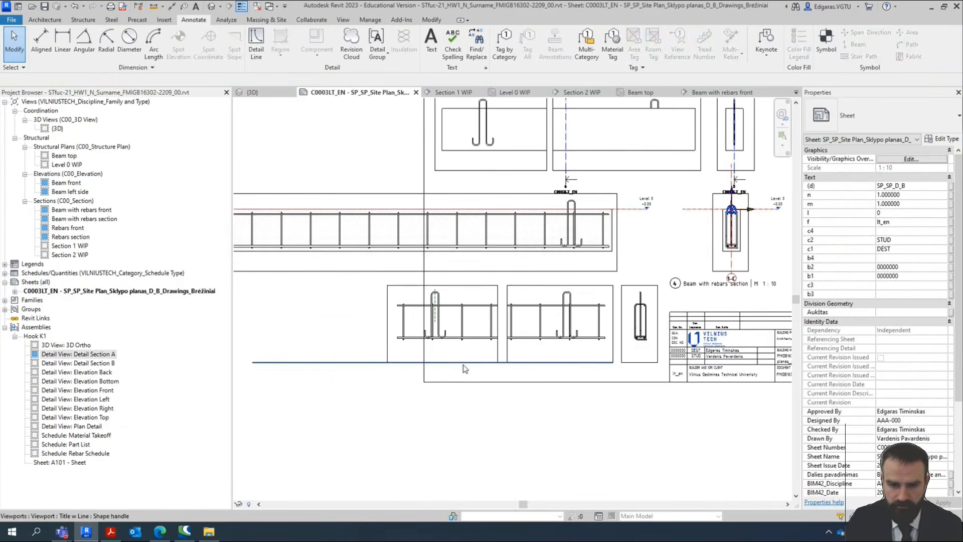
click(490, 329)
click(897, 109)
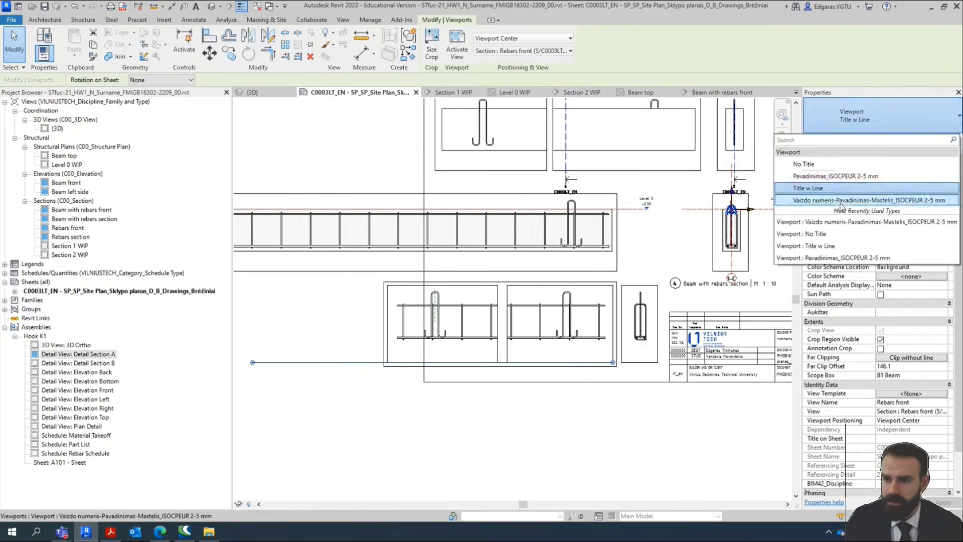
click(852, 176)
click(581, 434)
scroll(581, 434, down, 2)
scroll(390, 393, up, 2)
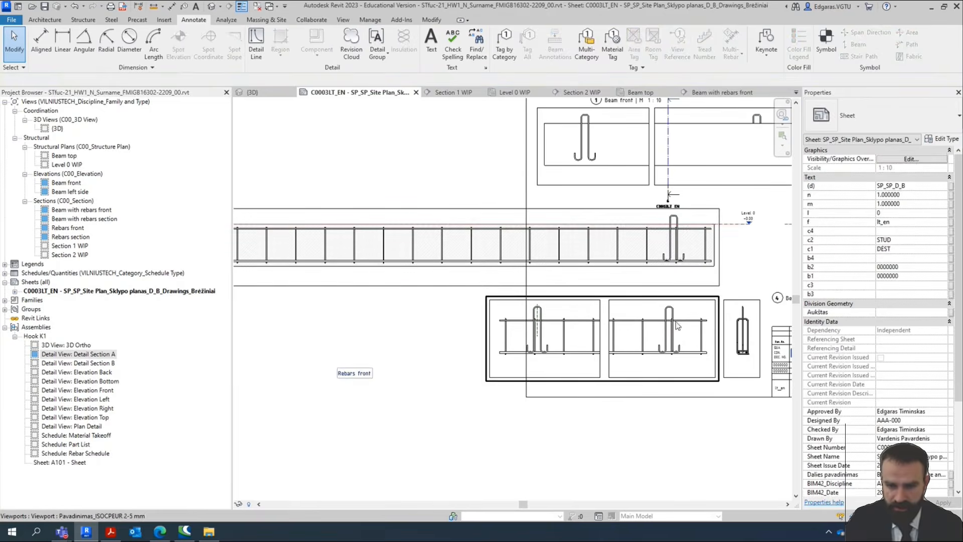
Change the Rebars front viewport type to Vaizdo numeris-Pavadinimas-Mastelis_ISOCPEUR 2-5 mm.
click(552, 341)
click(859, 133)
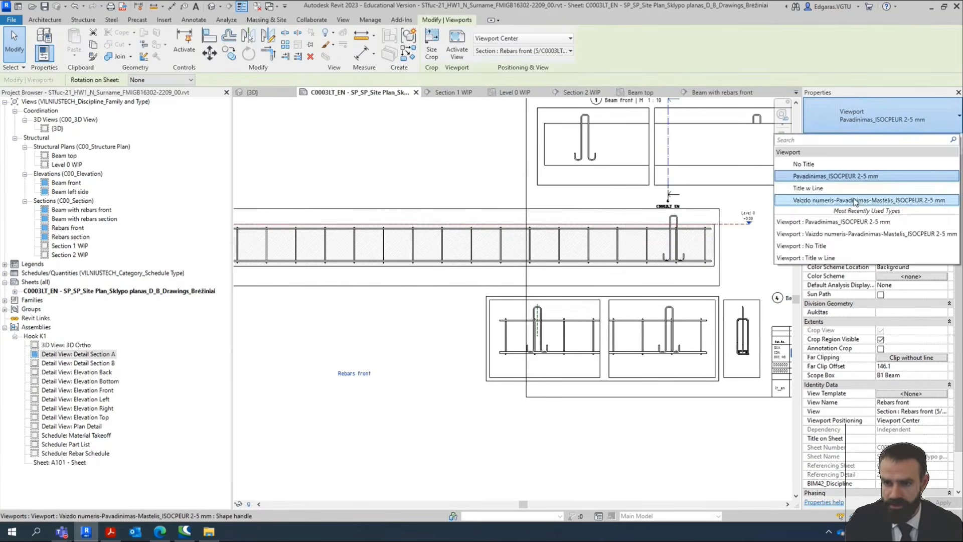
click(856, 200)
scroll(468, 417, down, 3)
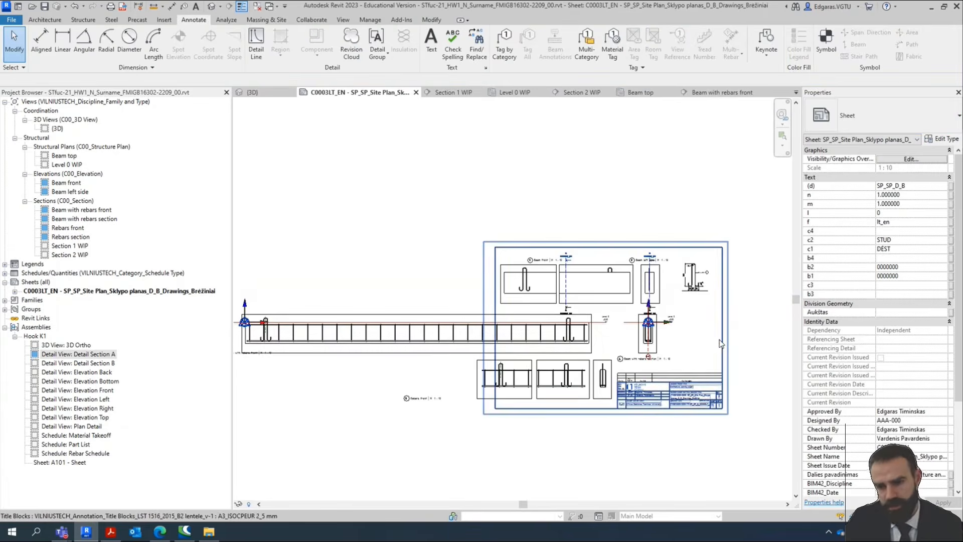
Select the sheet's title block, then switch to the example PDF in Acrobat and examine its complete drawing layout.
click(721, 341)
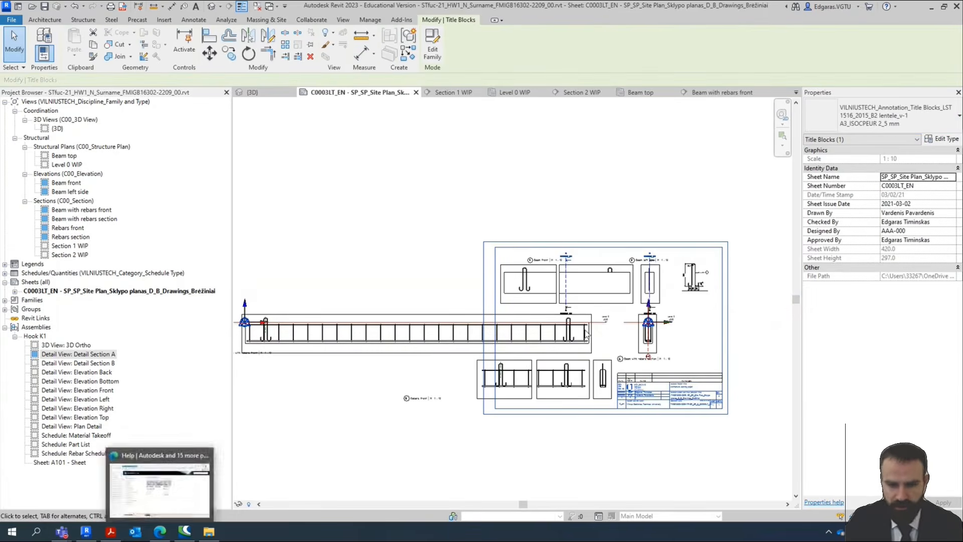
click(108, 534)
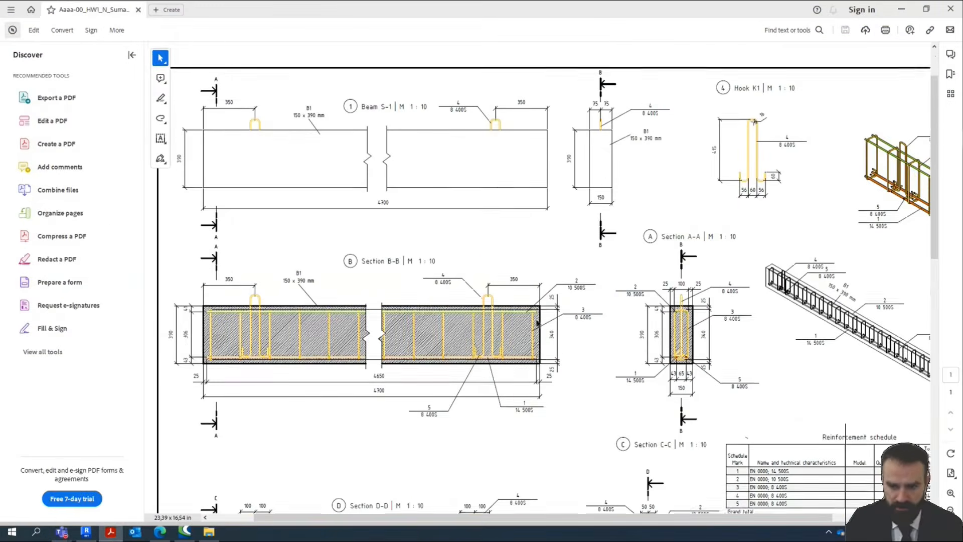
scroll(566, 302, down, 1)
ctrl+scroll(563, 421, down, 3)
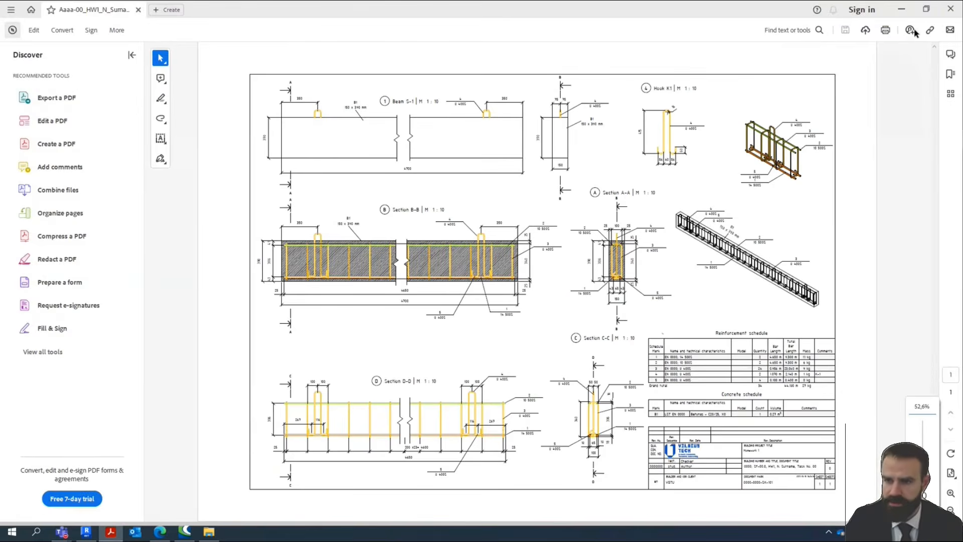
click(903, 9)
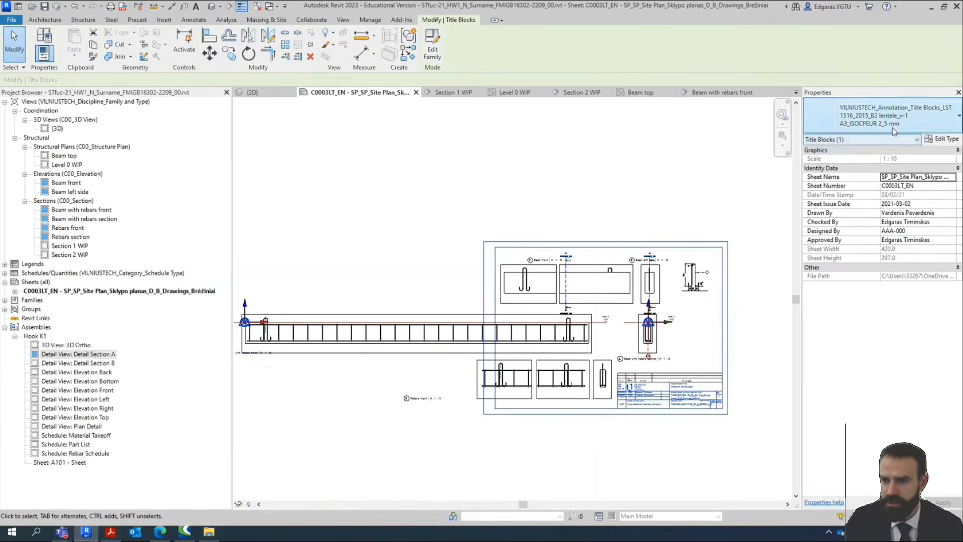
Change the sheet's title block type to A2_ISOCPEUR 2_5 mm.
click(883, 115)
click(729, 237)
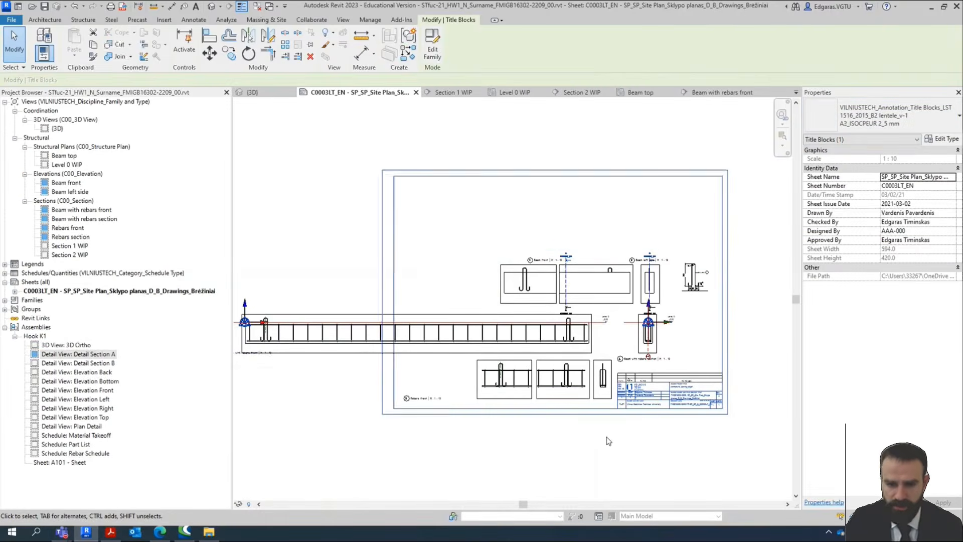
key(Escape)
Move the Rebars front and Rebars section viewports left along the bottom of the enlarged sheet, clear of the title block.
scroll(600, 361, up, 3)
click(512, 359)
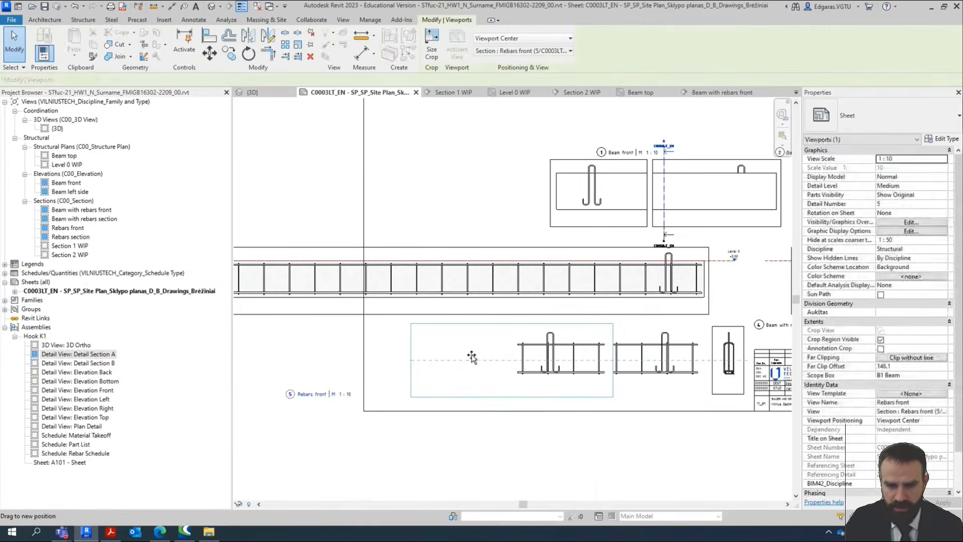
drag(489, 363, 395, 364)
click(676, 377)
drag(676, 378, 687, 378)
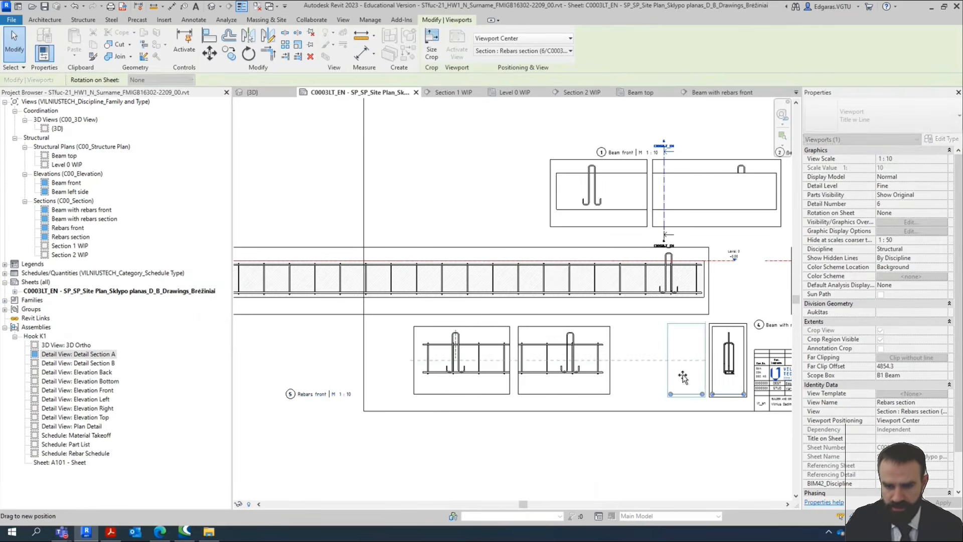
key(Escape)
Move the Beam front, Beam left side and Hook K1 detail viewports into one row along the sheet's upper edge.
scroll(539, 418, down, 3)
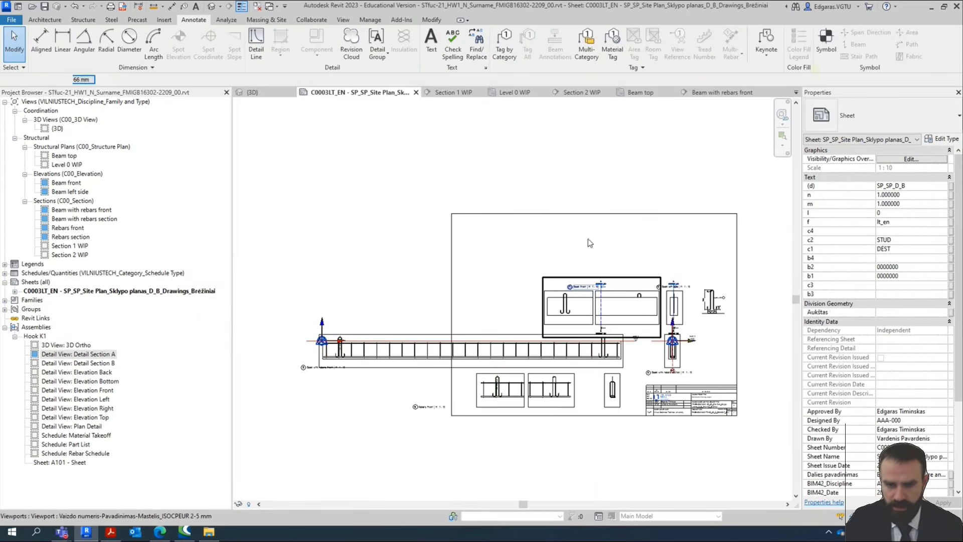
drag(590, 243, 512, 191)
scroll(633, 295, up, 3)
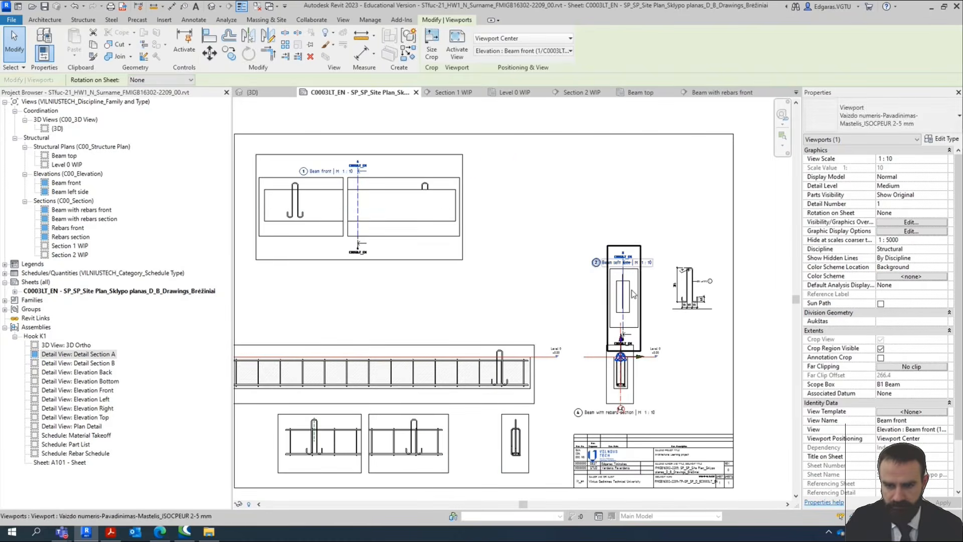
drag(633, 295, 517, 202)
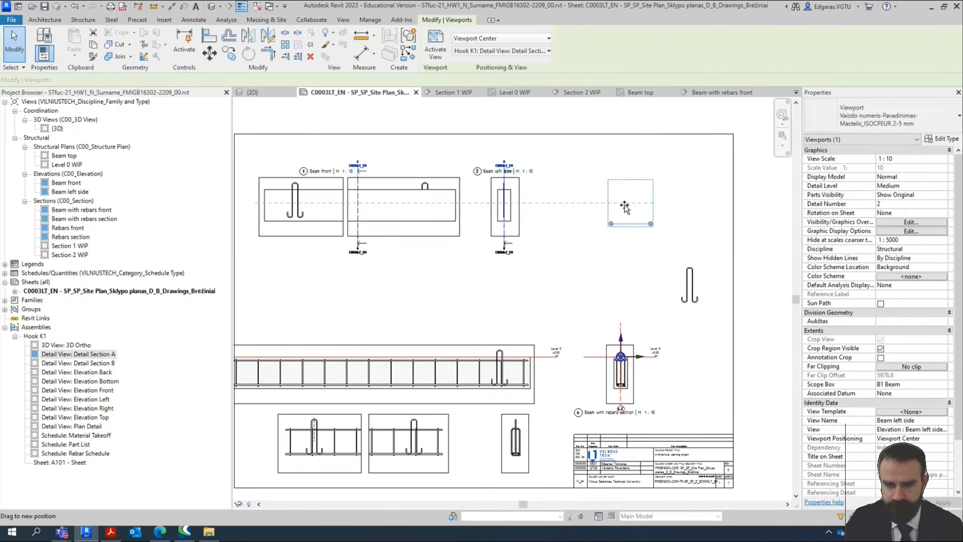
click(598, 207)
middle_drag(411, 387, 491, 363)
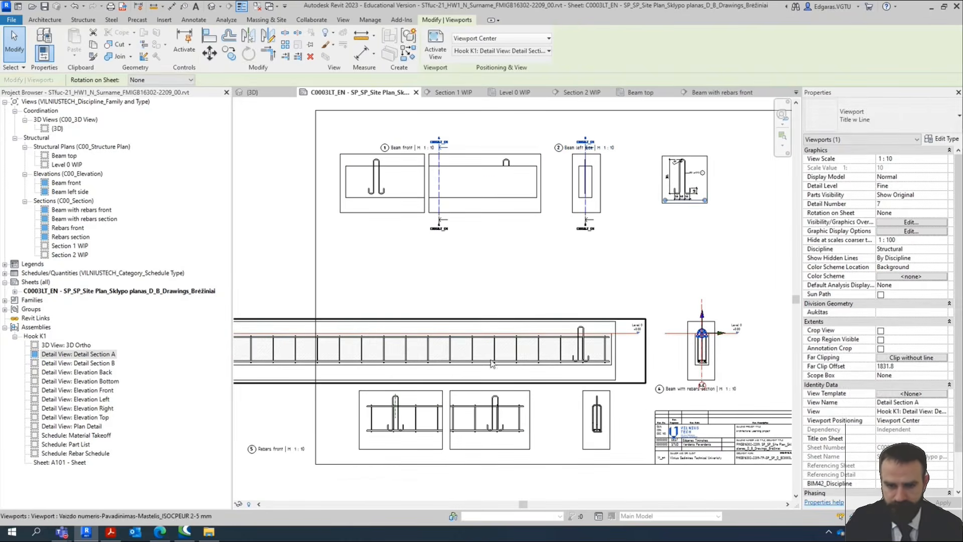
Place the Beam with rebars front and Beam with rebars section viewports in a middle row, with the section above Rebars section.
drag(491, 365, 498, 316)
drag(706, 361, 673, 320)
middle_drag(522, 304, 600, 304)
drag(638, 305, 541, 305)
drag(747, 317, 668, 314)
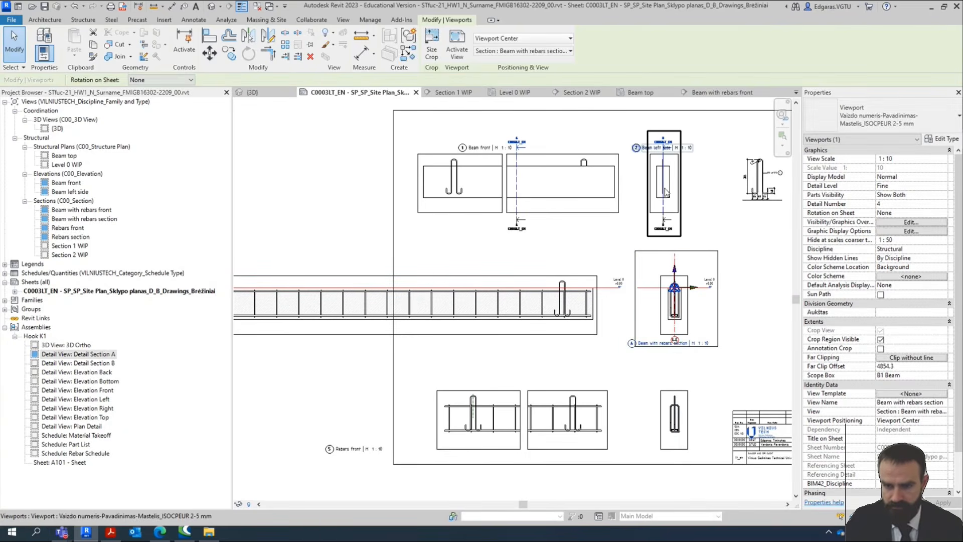
Move the Beam left side viewport so it sits above the Beam with rebars section viewport.
click(674, 191)
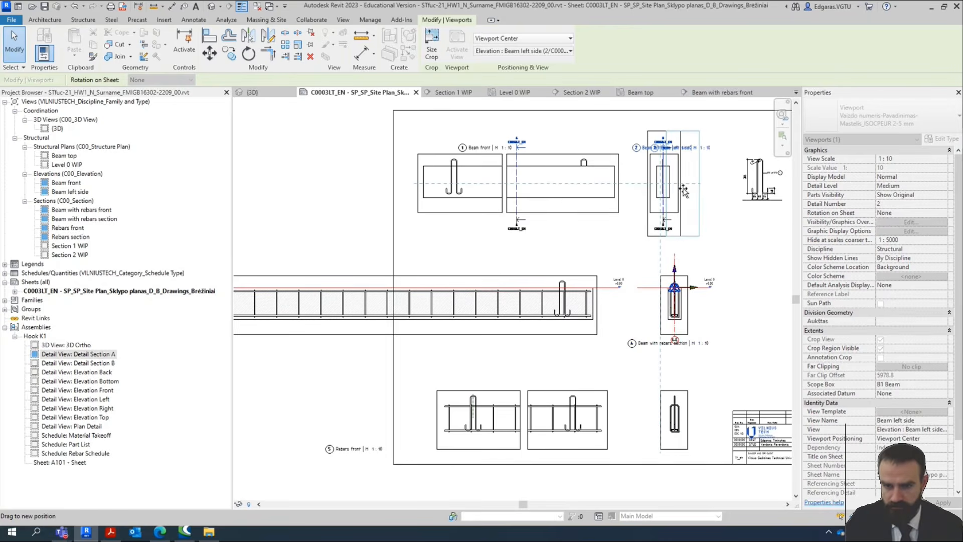
drag(682, 191, 684, 193)
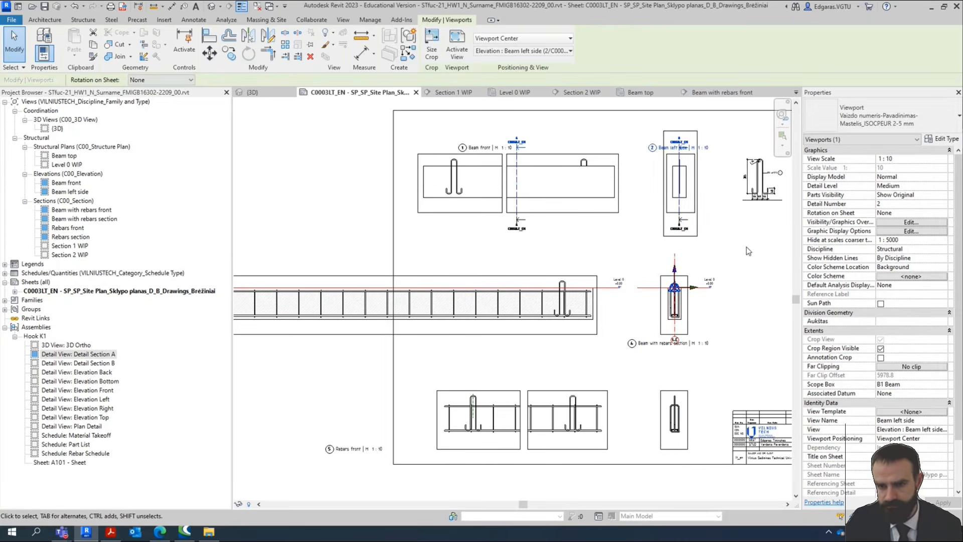
click(745, 253)
scroll(338, 301, down, 3)
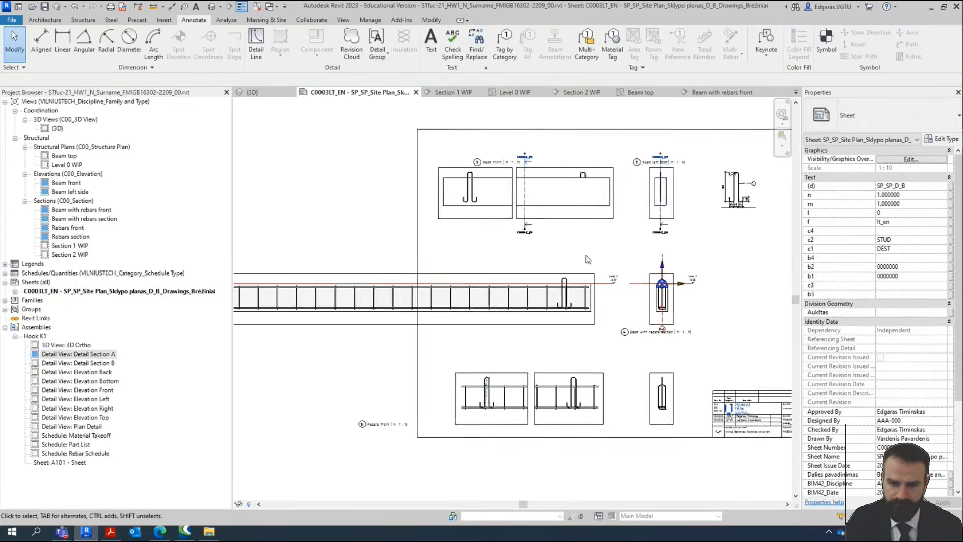
In the Beam with rebars front view, move the detached crop region beside the other one and hide the Levels category.
double_click(340, 289)
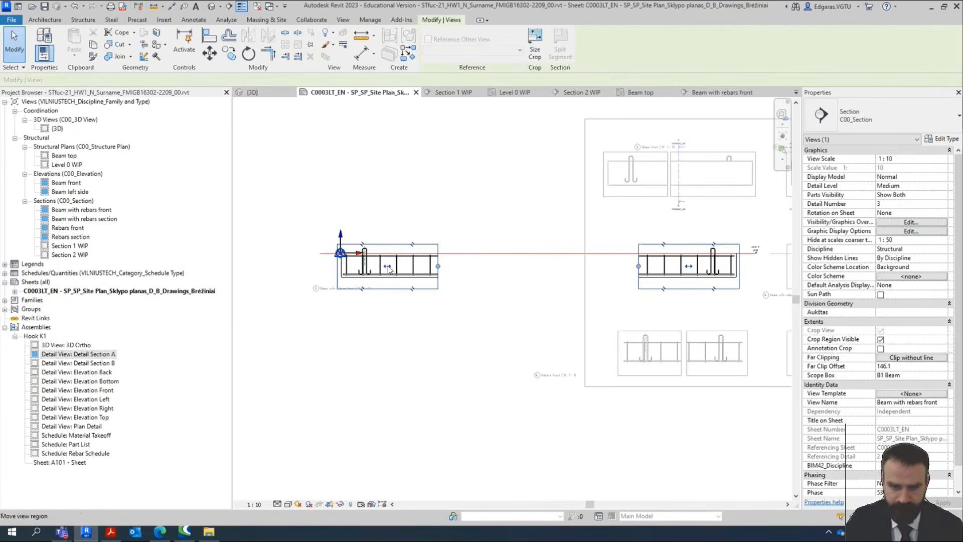
drag(587, 281, 586, 280)
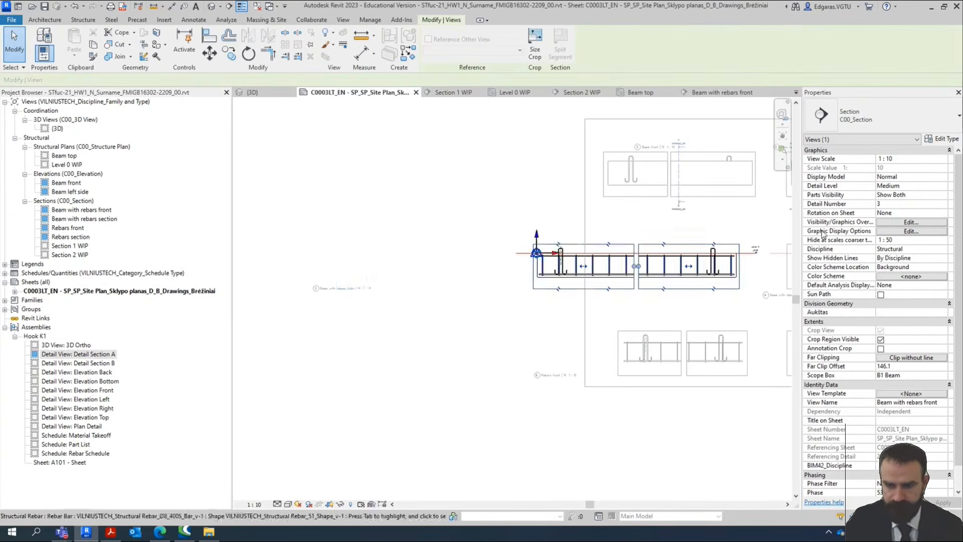
scroll(517, 258, up, 3)
right_click(515, 255)
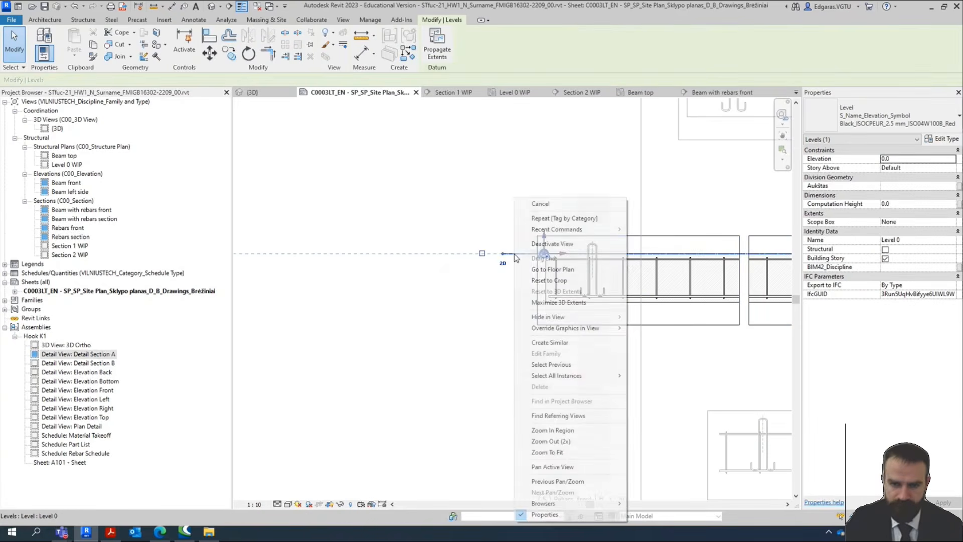
mouse_move(581, 319)
click(652, 318)
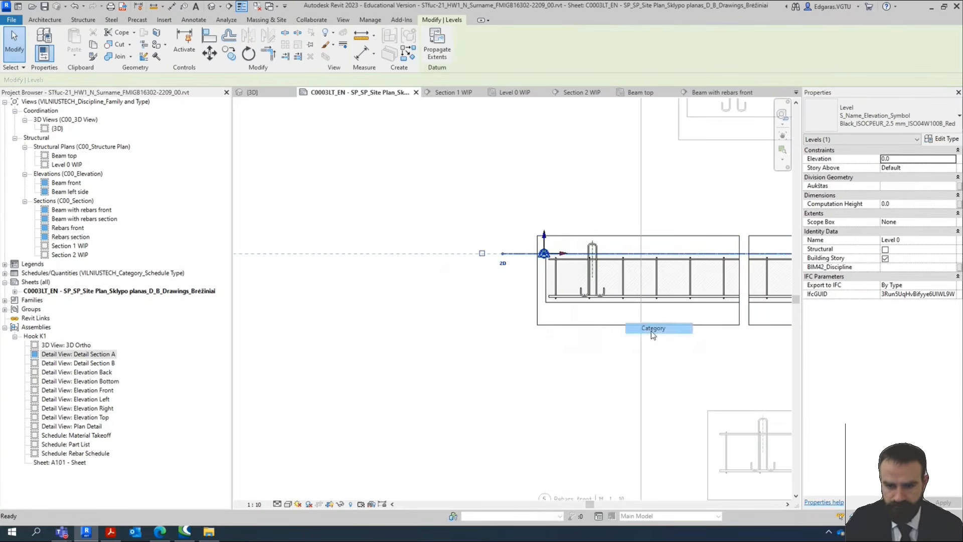
Move the Beam with rebars front viewport toward the Beam with rebars section viewport in the middle row.
scroll(555, 338, down, 5)
scroll(556, 338, up, 5)
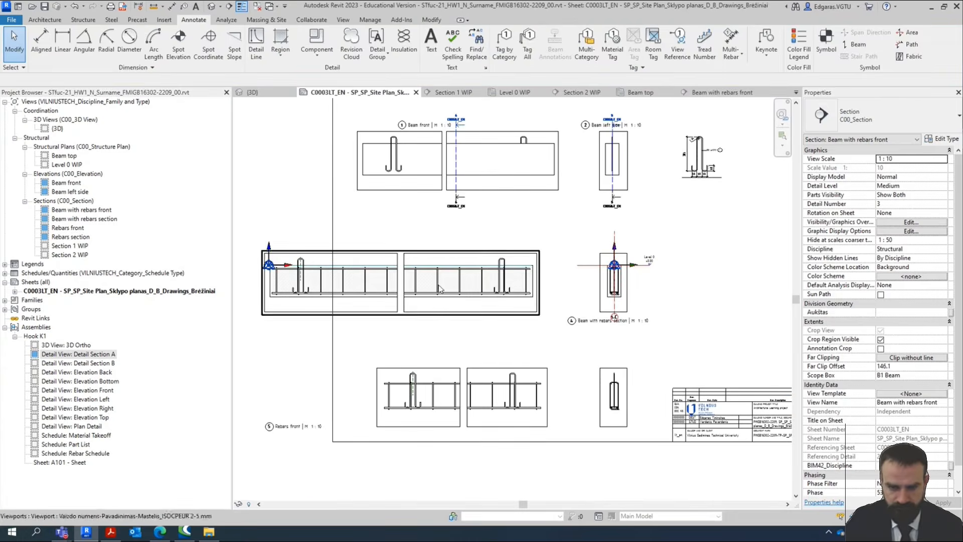
click(545, 291)
click(504, 286)
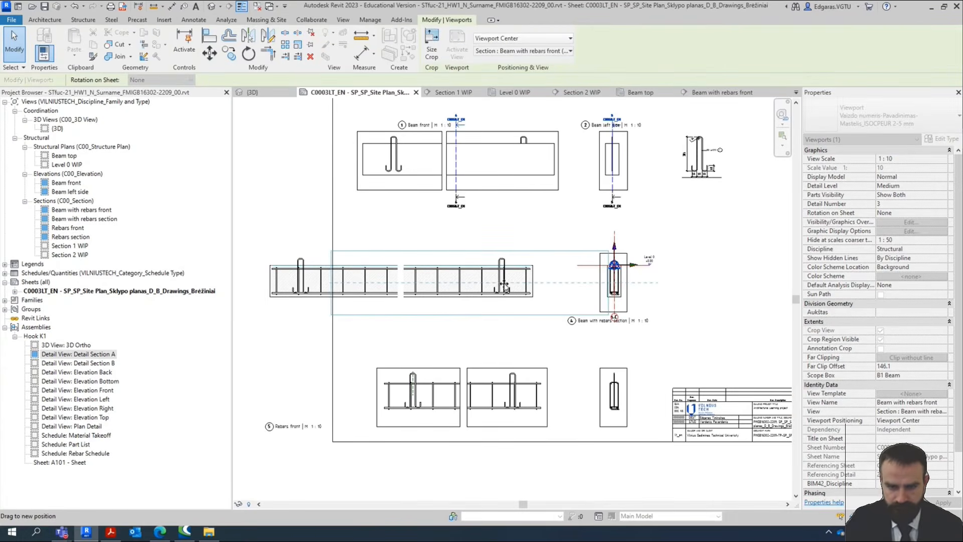
drag(484, 284, 485, 286)
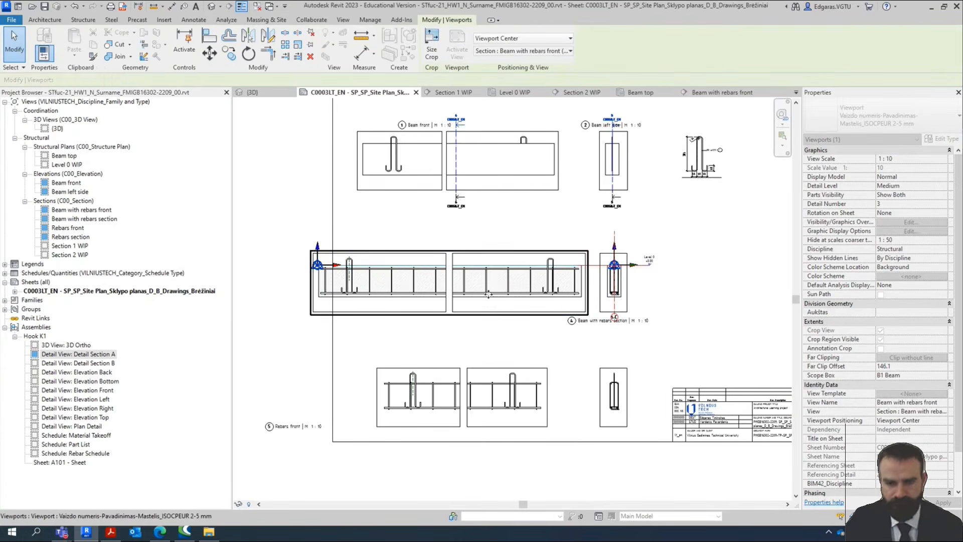
Activate the Beam with rebars front view and shorten both crop regions by pulling their inner edges toward the beam ends.
scroll(325, 288, up, 2)
click(457, 372)
double_click(517, 311)
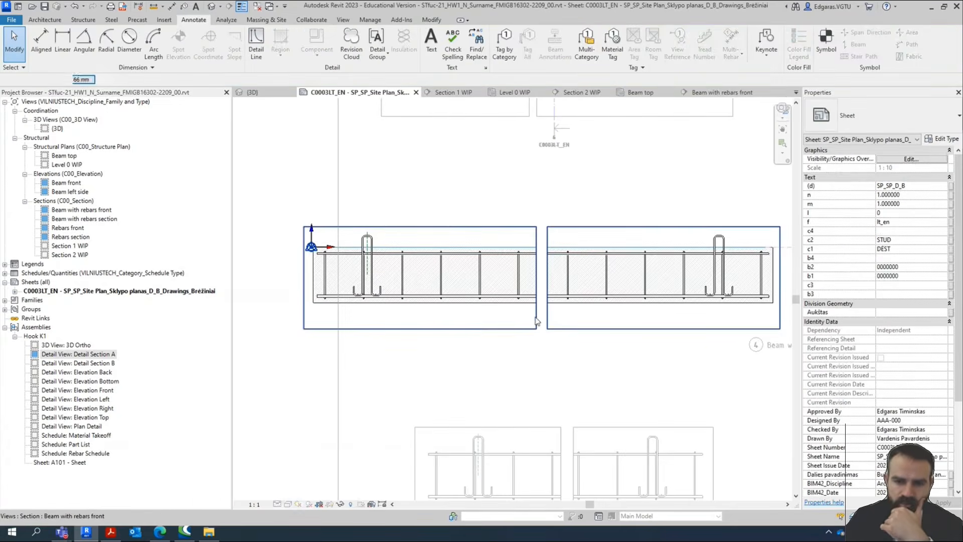
click(535, 277)
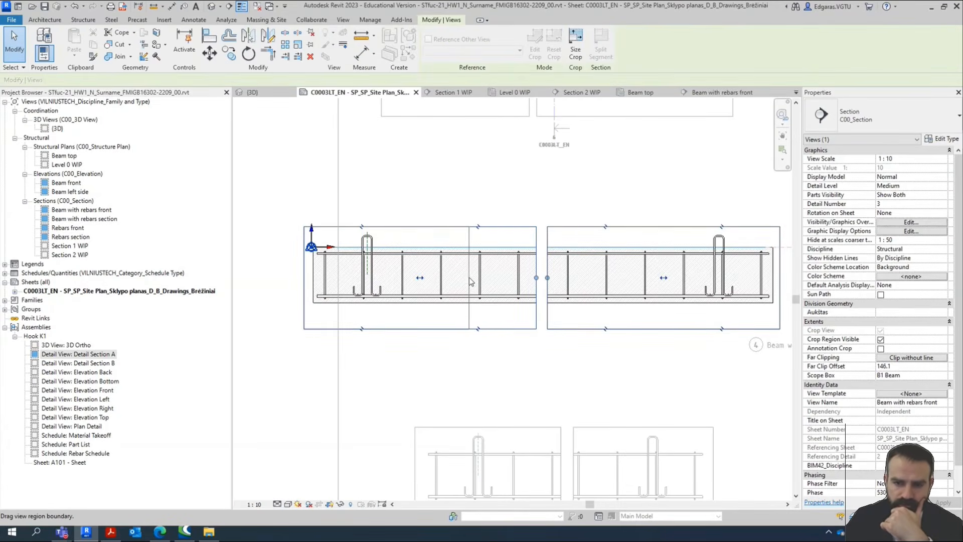
drag(533, 267, 464, 267)
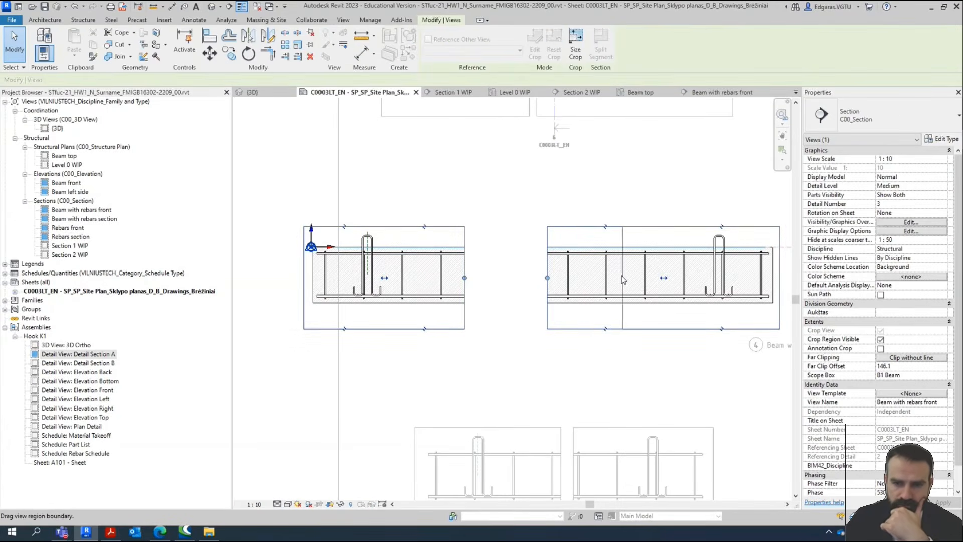
drag(621, 275, 618, 276)
click(604, 362)
Bring the first crop region closer to the second and extend the second region's inner edge slightly toward it.
click(403, 328)
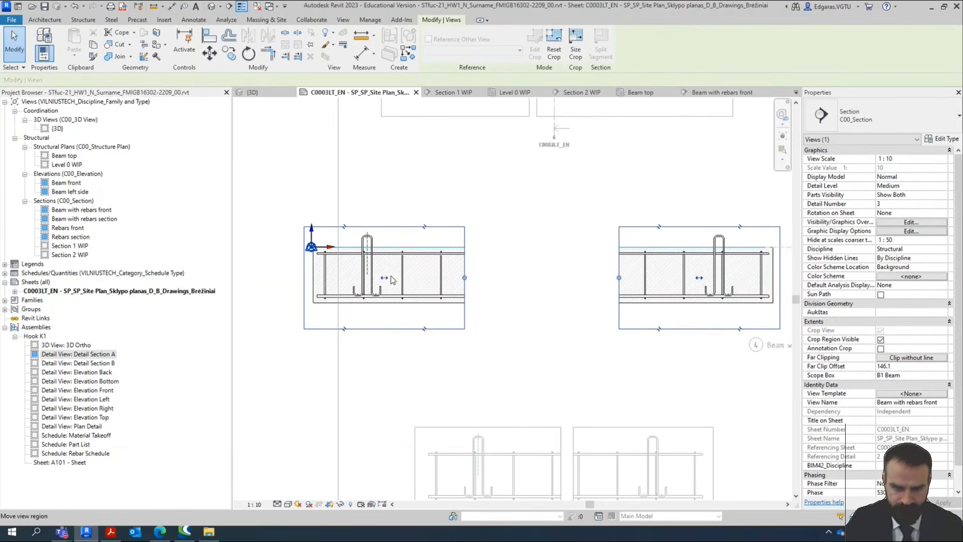
drag(392, 280, 493, 285)
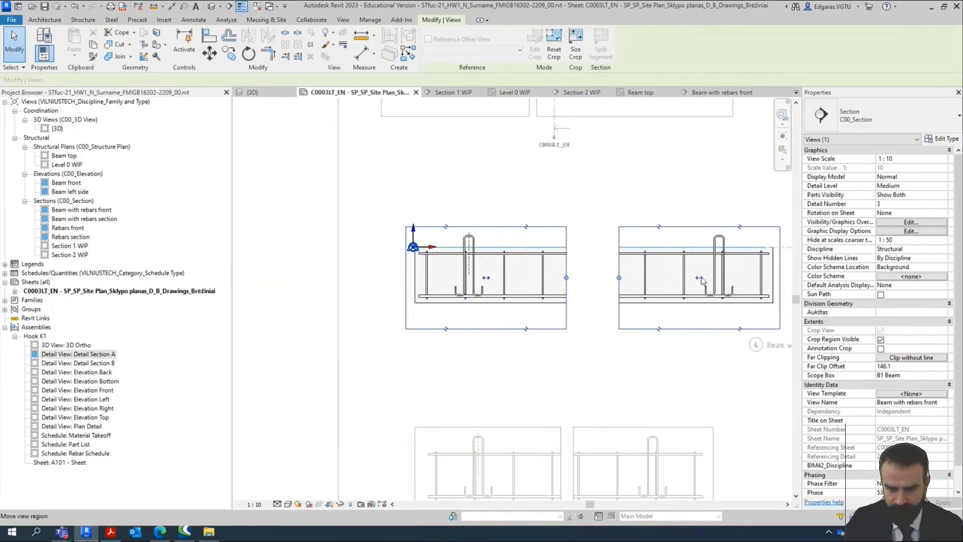
drag(619, 277, 607, 278)
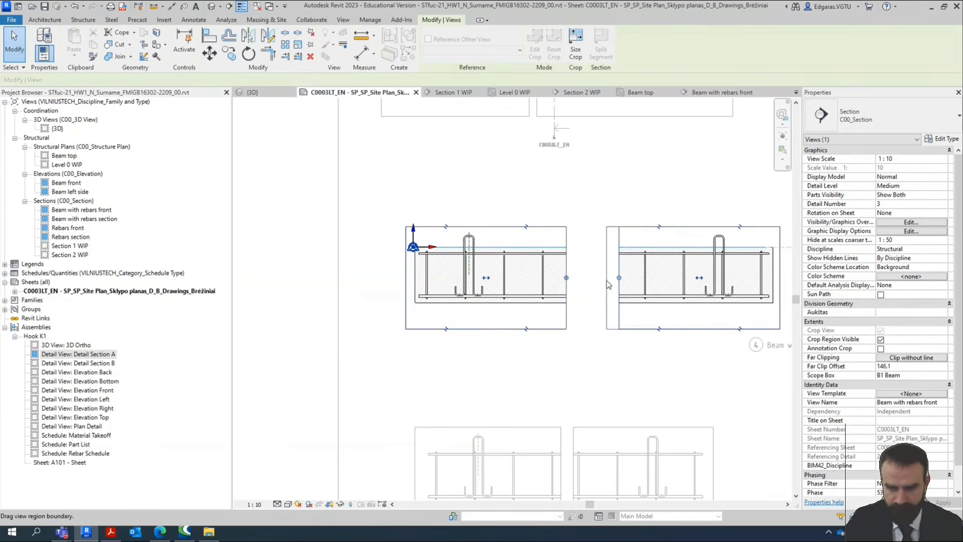
double_click(604, 376)
scroll(604, 377, down, 5)
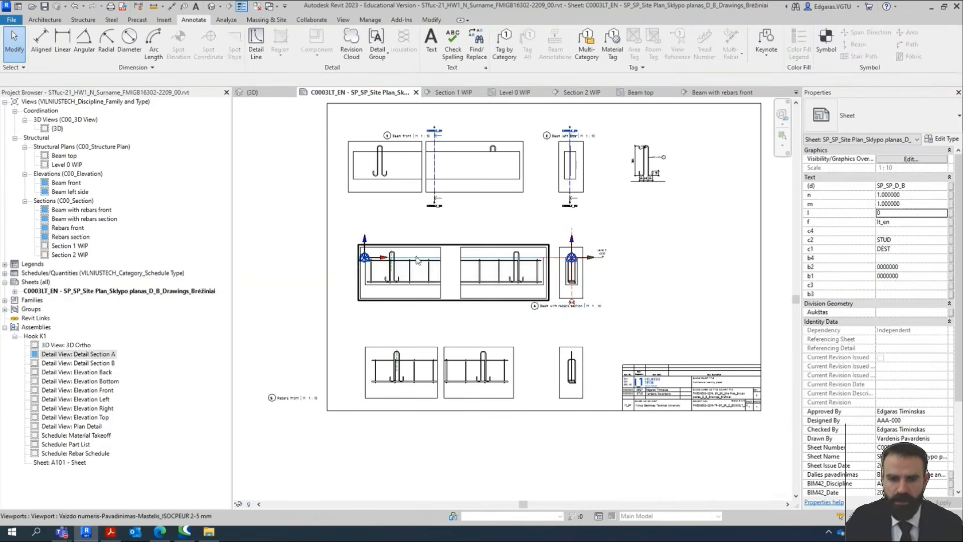
Reactivate the Beam with rebars front view and extend the right-hand crop region's inner edge farther into the gap.
scroll(418, 258, up, 3)
click(512, 282)
scroll(453, 285, up, 3)
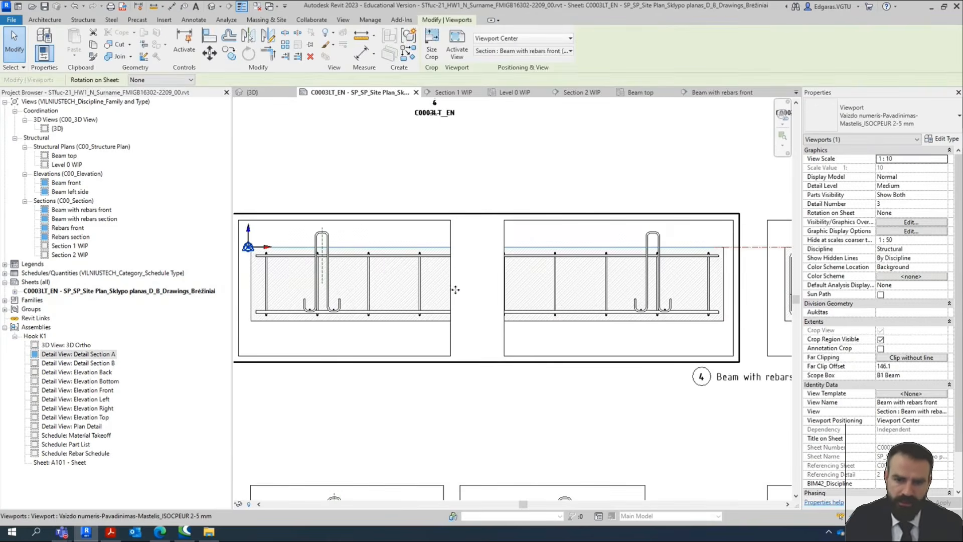
scroll(492, 294, down, 4)
scroll(445, 140, up, 4)
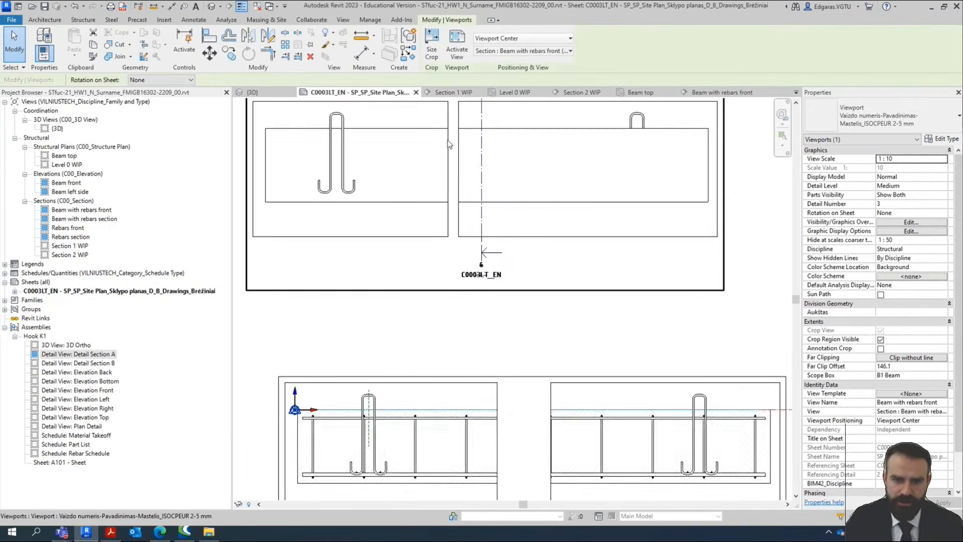
scroll(455, 164, down, 3)
scroll(522, 298, up, 5)
double_click(467, 244)
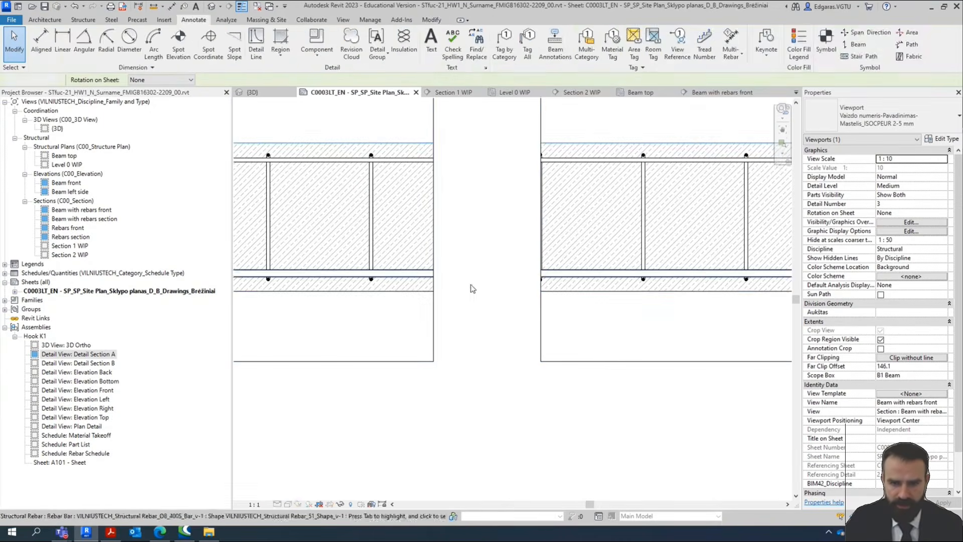
click(539, 331)
drag(541, 224, 505, 228)
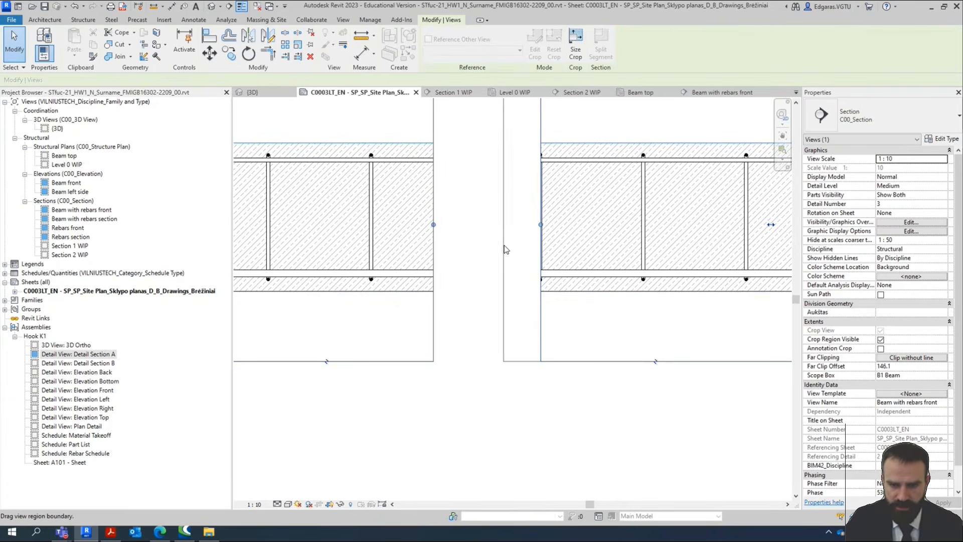
drag(505, 250, 504, 250)
Move the right-hand crop region toward the left-hand one, leaving only a narrow gap between the beam parts.
scroll(503, 249, down, 2)
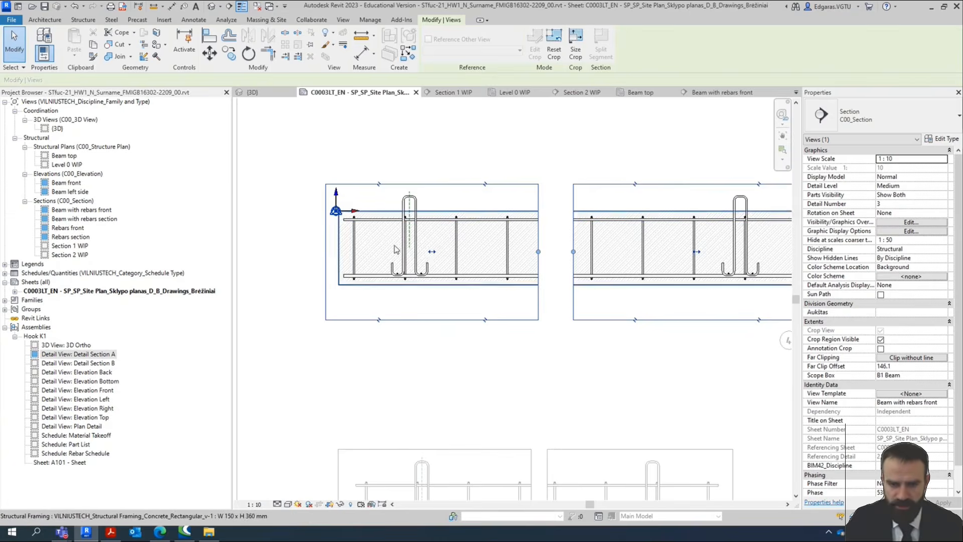
drag(697, 251, 677, 251)
click(576, 340)
scroll(427, 286, down, 2)
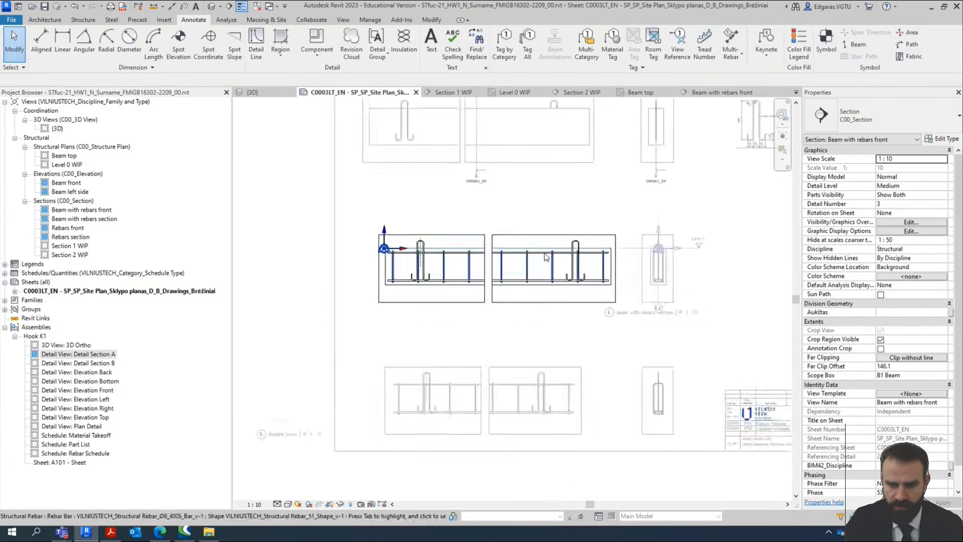
Start placing a detail component and choose the Generic type of VILNIUSTECH_Detail Items_Break Line1_v-1.
scroll(531, 211, up, 2)
scroll(416, 358, up, 2)
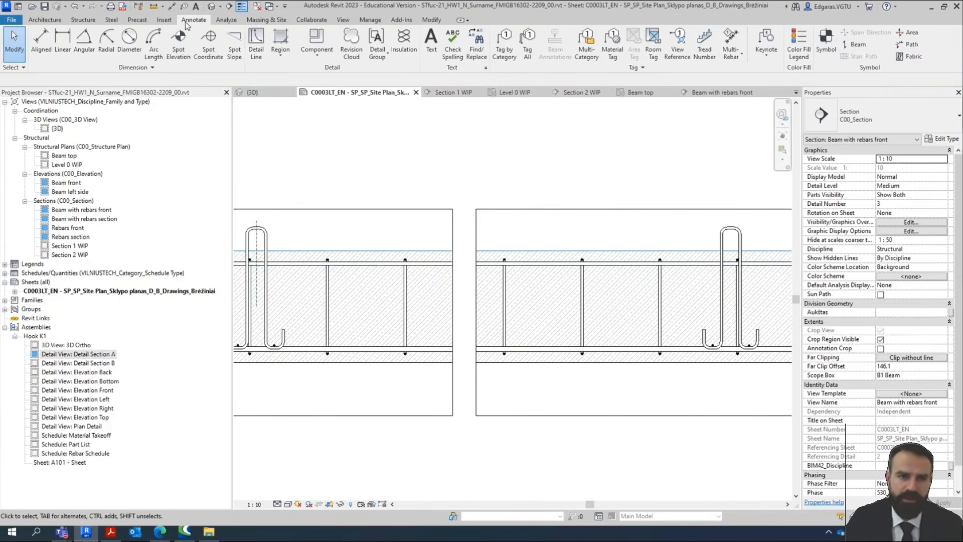
click(318, 42)
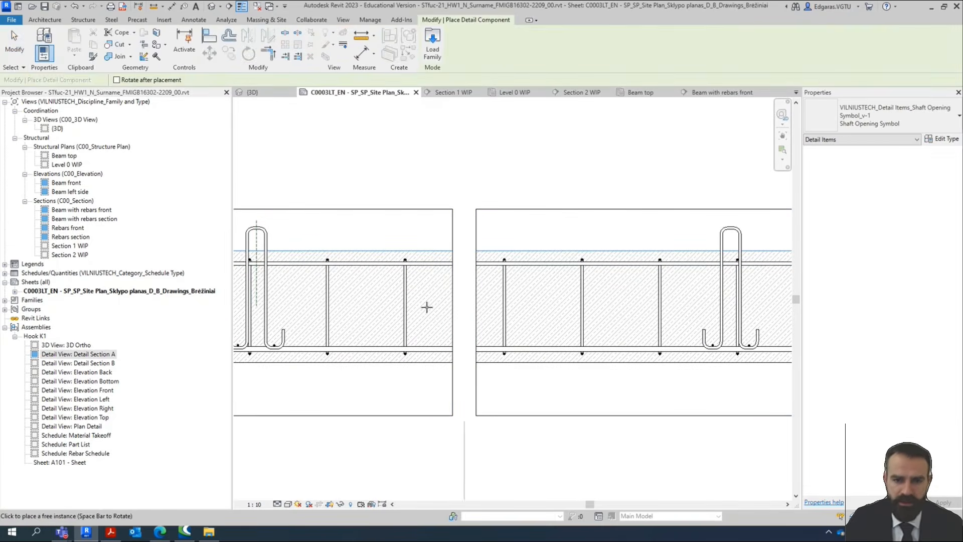
click(884, 125)
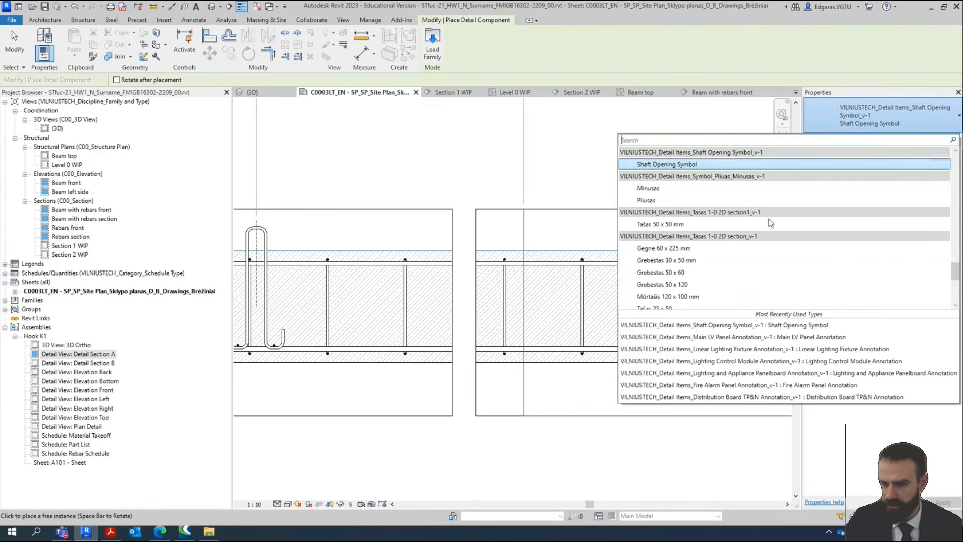
text(bra)
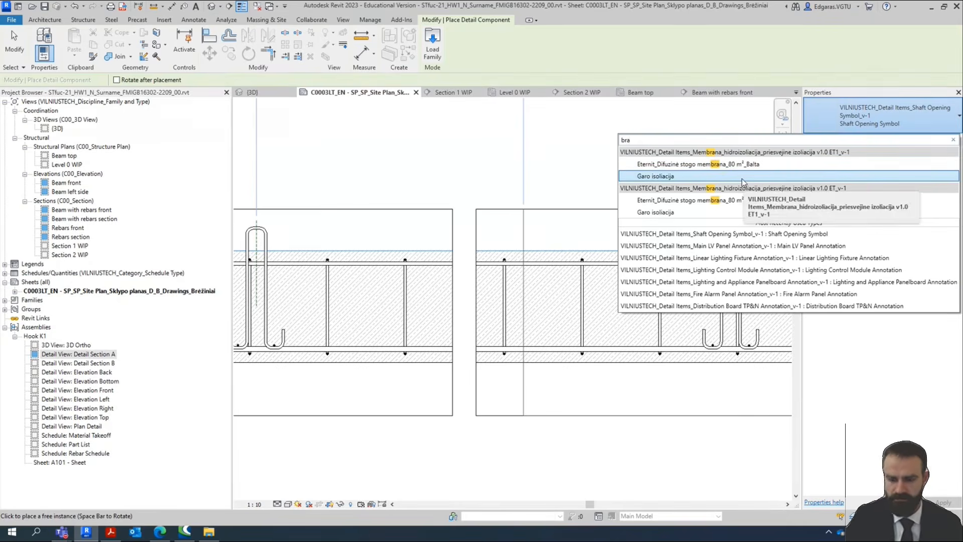
key(BackSpace)
key(BackSpace)
key(BackSpace)
text(l)
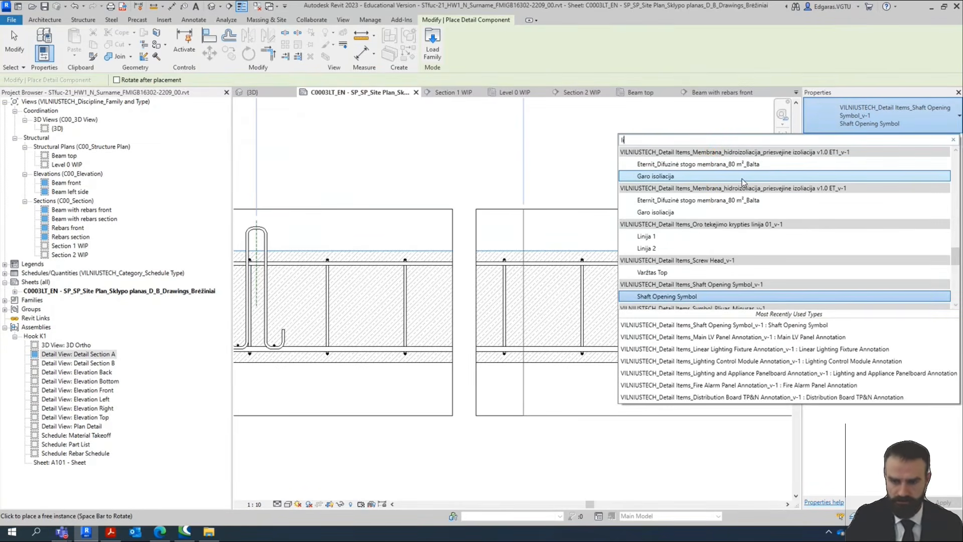
text(ine)
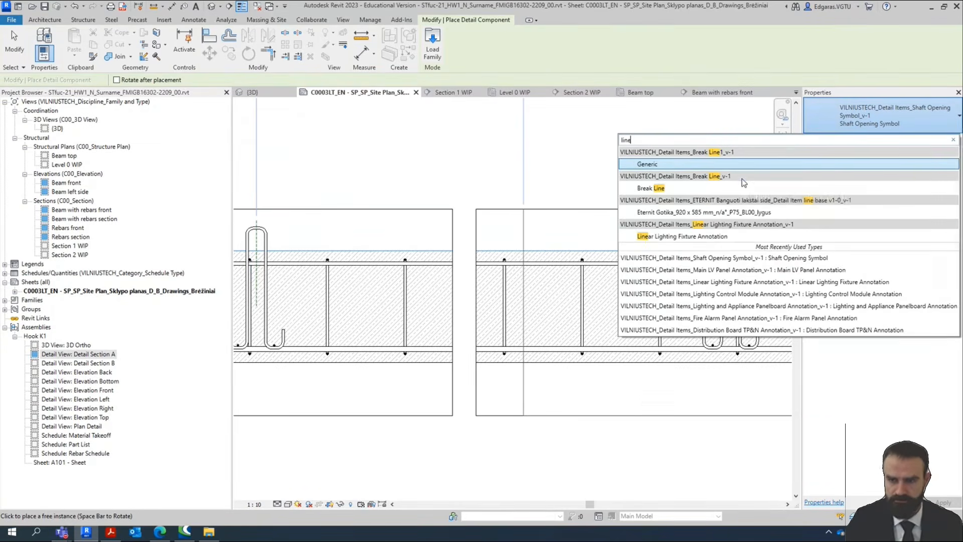
click(700, 168)
Place a break line on the left-hand beam part and rotate it so its mask faces the gap.
middle_drag(365, 305, 390, 303)
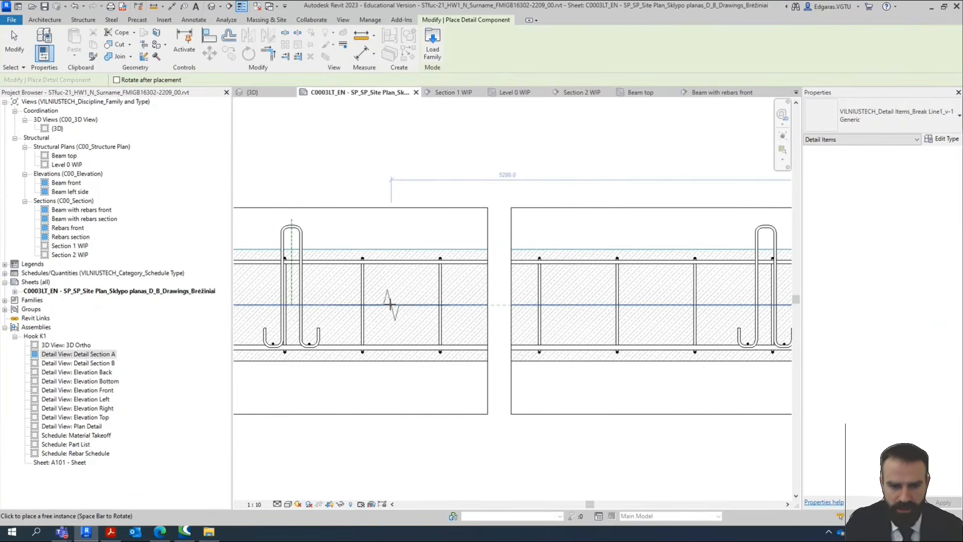
click(391, 303)
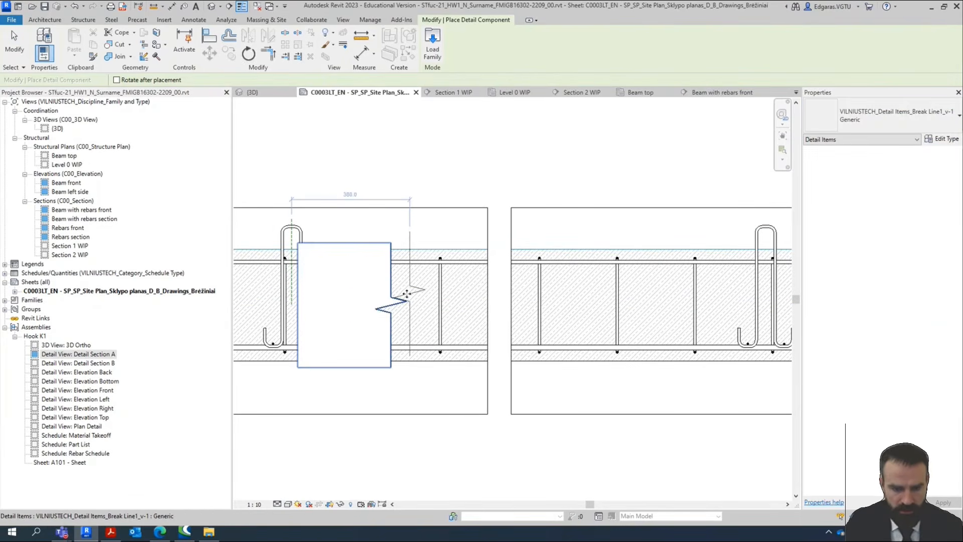
key(Escape)
click(401, 303)
key(space)
key(space)
key(space)
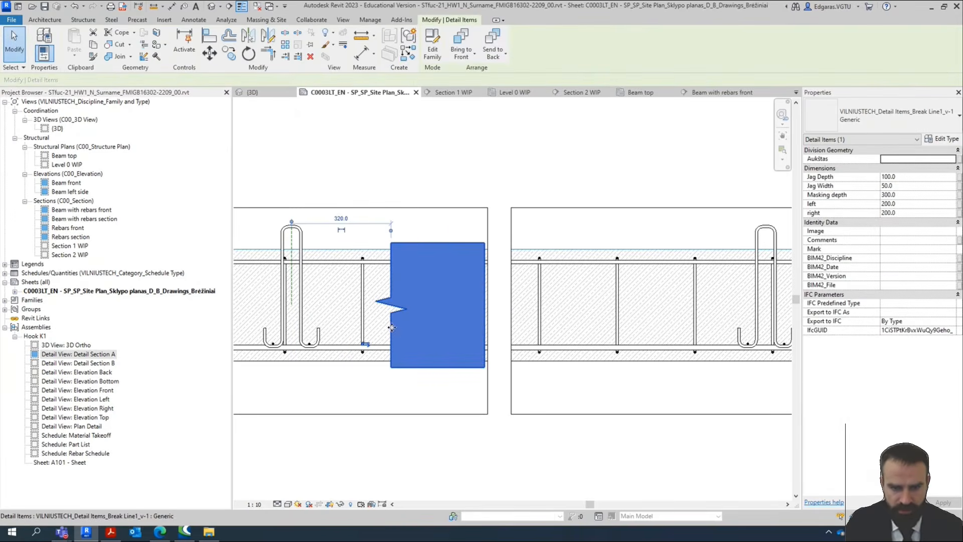
Move the break line to the left-hand beam part's cut edge and nudge it inward so the jag and mask cover the edge.
drag(393, 334, 493, 322)
key(Left)
key(Left)
key(Left)
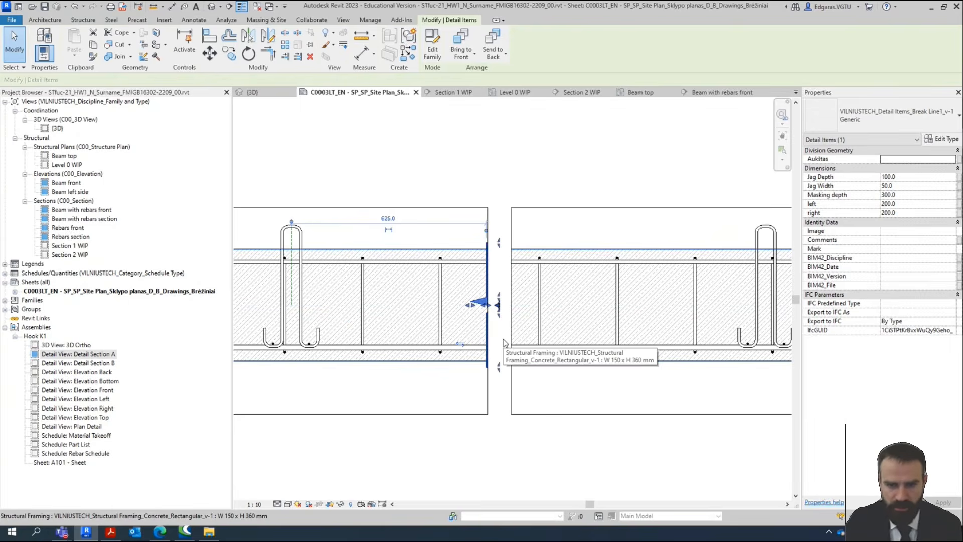
key(Left)
key(Left)
key(Left)
key(Left)
key(Left)
key(Left)
key(Left)
key(Left)
key(Left)
key(Left)
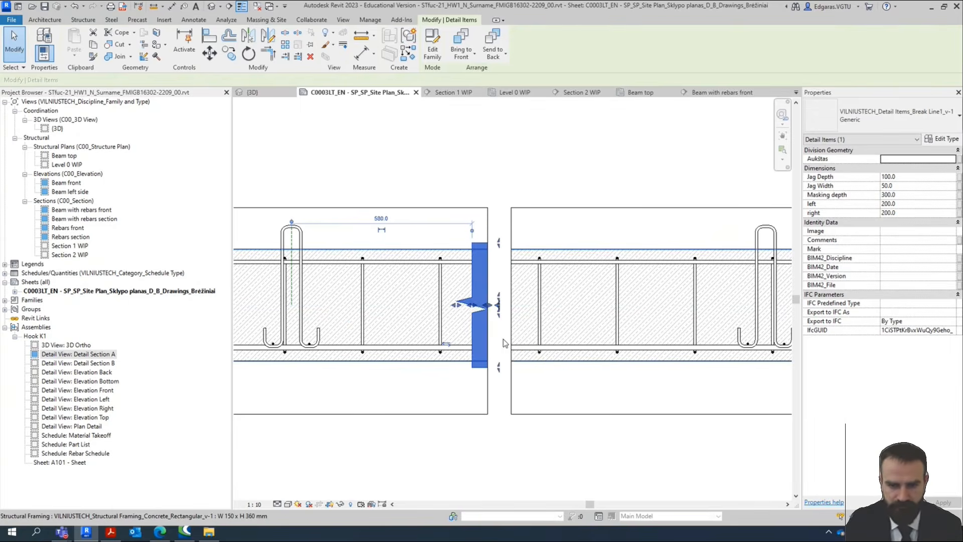
Copy the break line from the left-hand beam part onto the right-hand beam part.
key(c)
key(o)
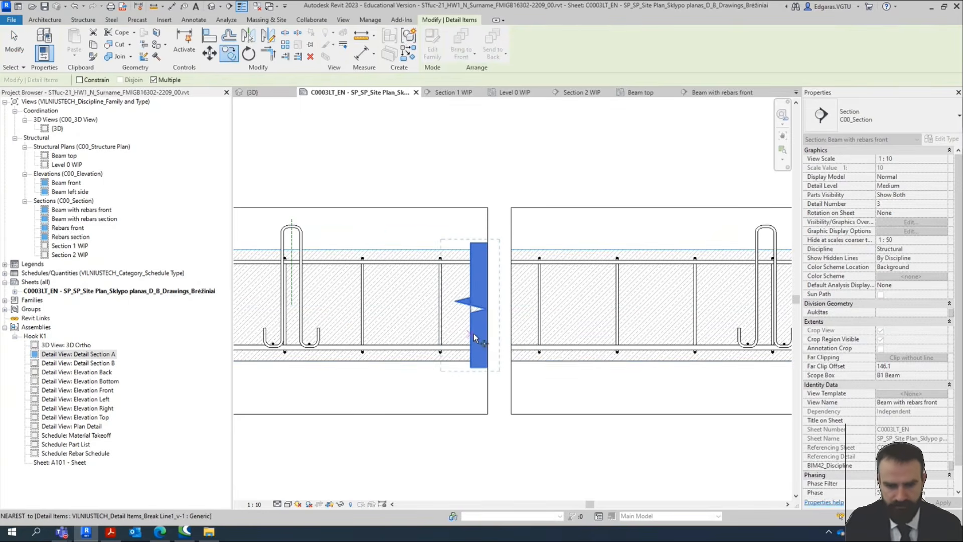
click(474, 333)
click(585, 331)
key(Escape)
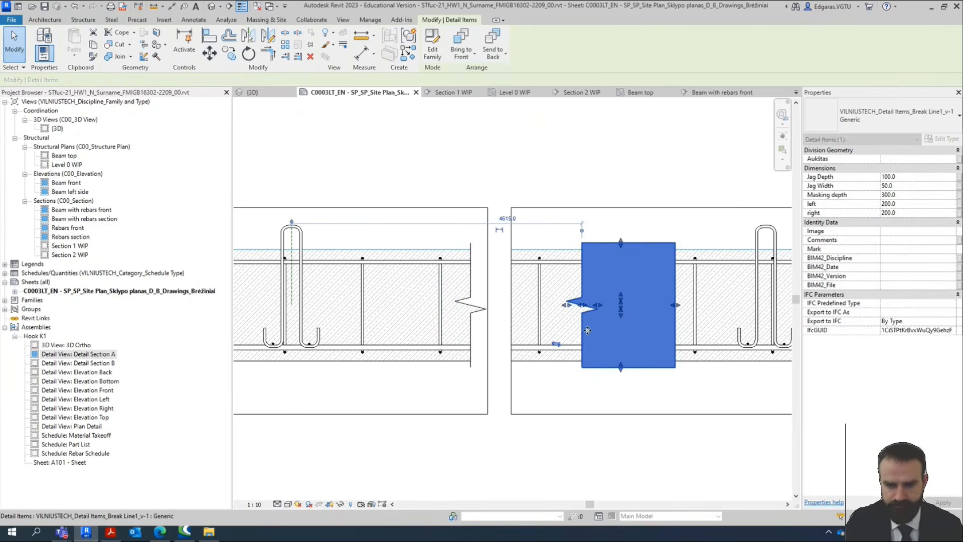
Flip the copied break line so its mask faces the gap, and mirror it without keeping the original.
click(556, 347)
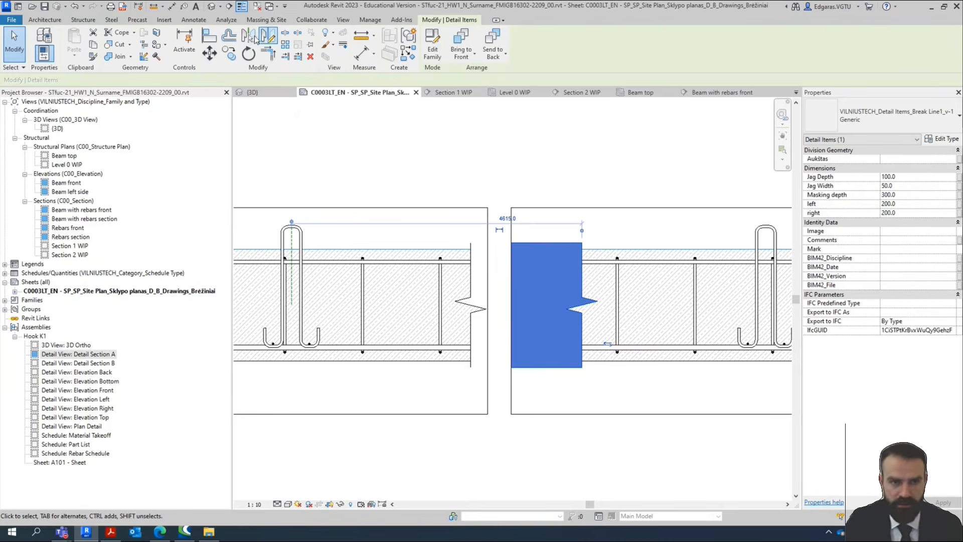
click(248, 37)
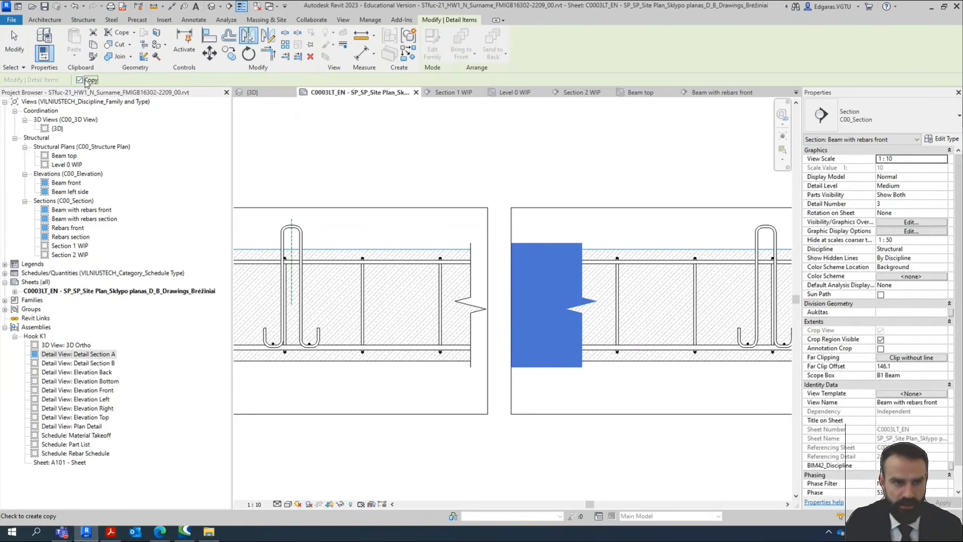
click(537, 304)
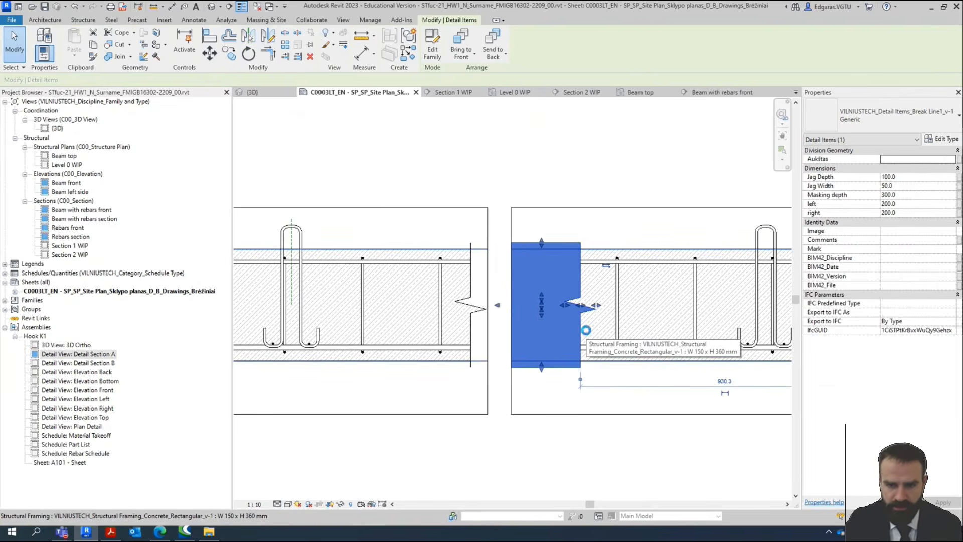
Nudge the mirrored break line toward the gap until it covers the right-hand beam part's cut edge.
key(Left)
key(Left)
key(Left)
key(Left)
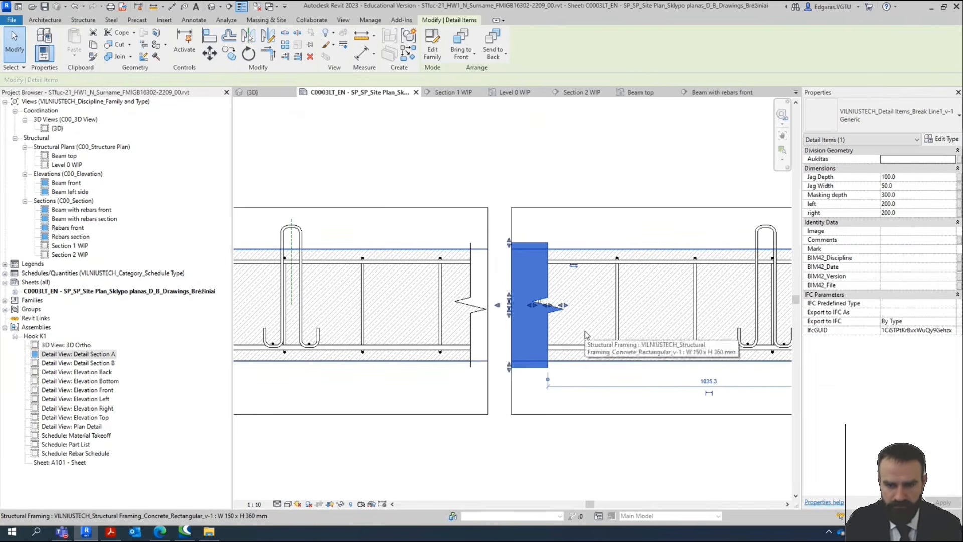
key(Left)
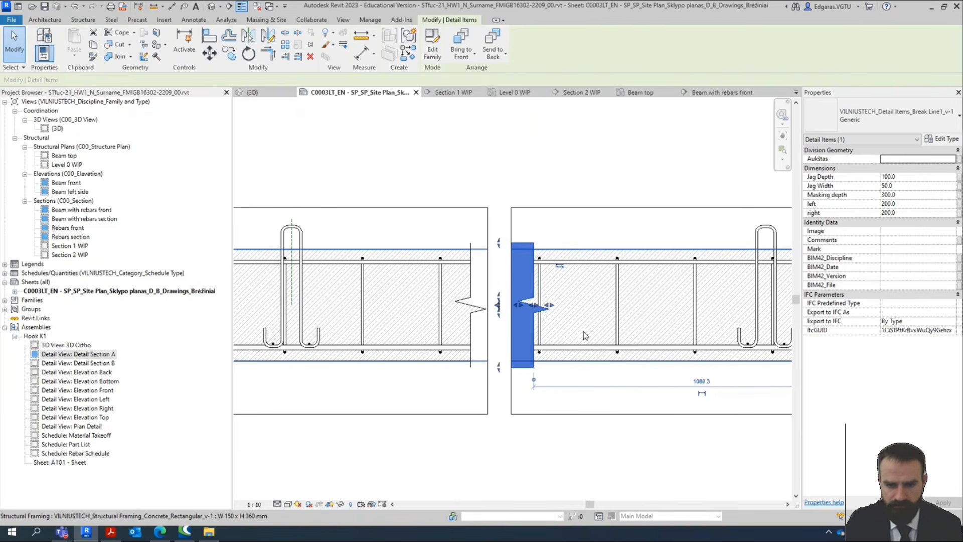
key(Left)
click(579, 416)
Exit the Beam with rebars front view and activate the Rebars front viewport on the sheet.
scroll(578, 415, down, 3)
middle_drag(578, 414, 543, 335)
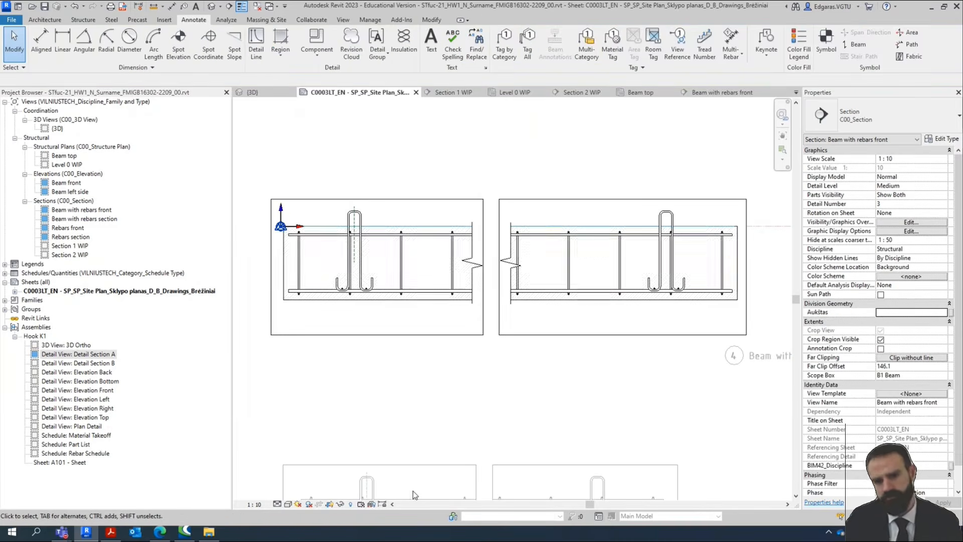
double_click(446, 417)
scroll(535, 251, down, 2)
scroll(514, 359, up, 2)
double_click(462, 384)
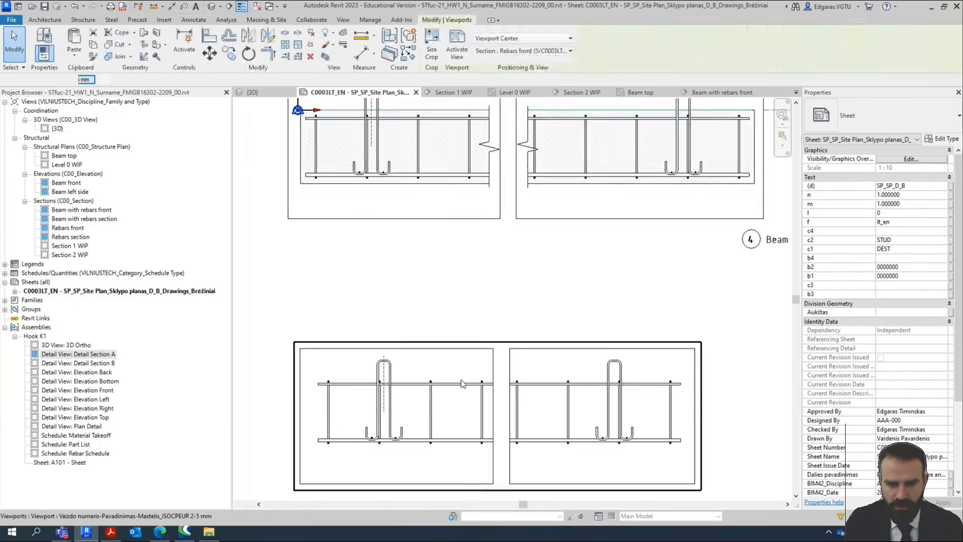
scroll(462, 383, down, 1)
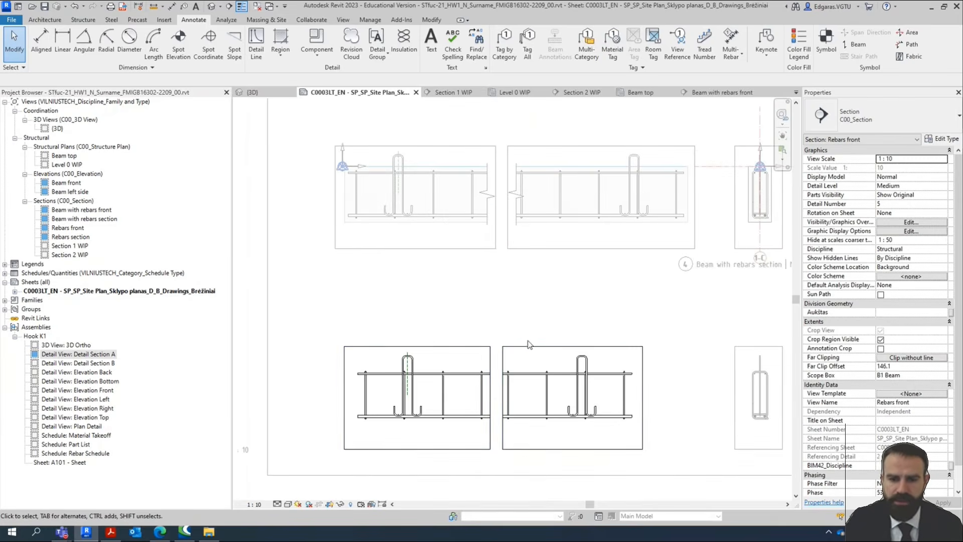
Place a multi-rebar annotation along the stirrup set in the Rebars front view, with its dimension line through the stirrups.
click(739, 54)
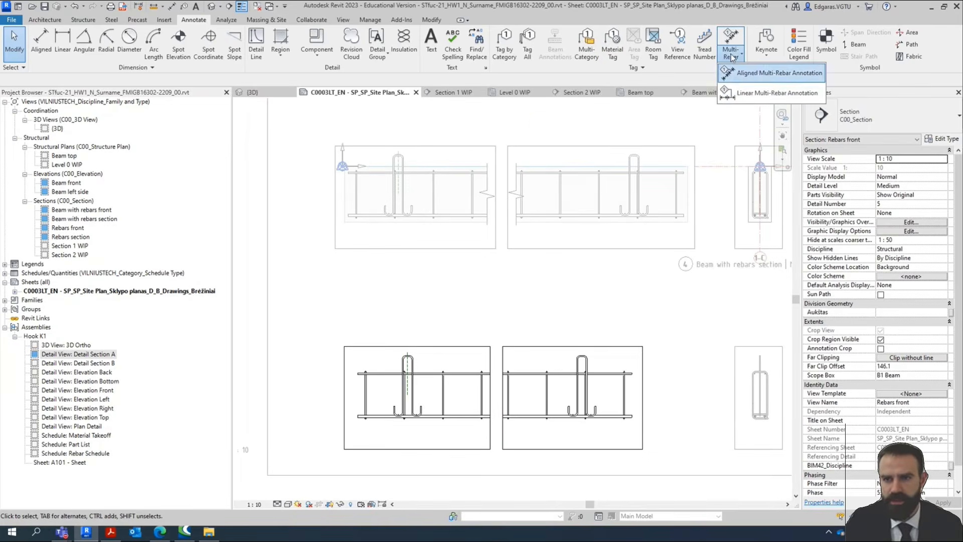
click(763, 93)
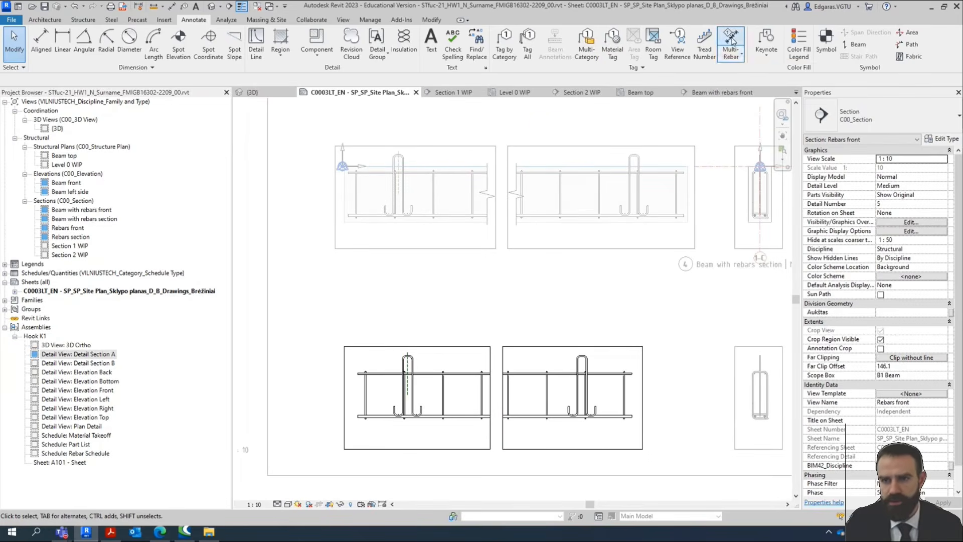
click(546, 401)
scroll(477, 392, up, 3)
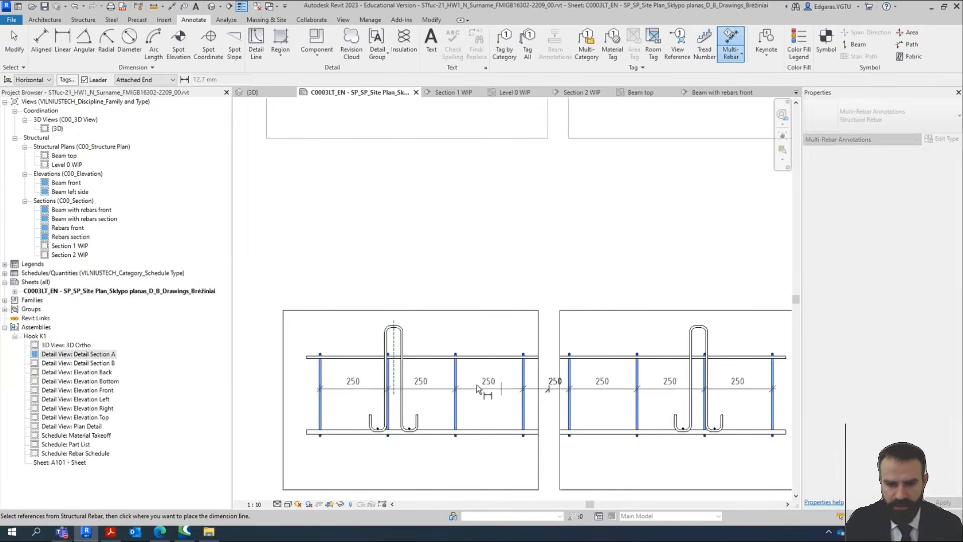
click(481, 388)
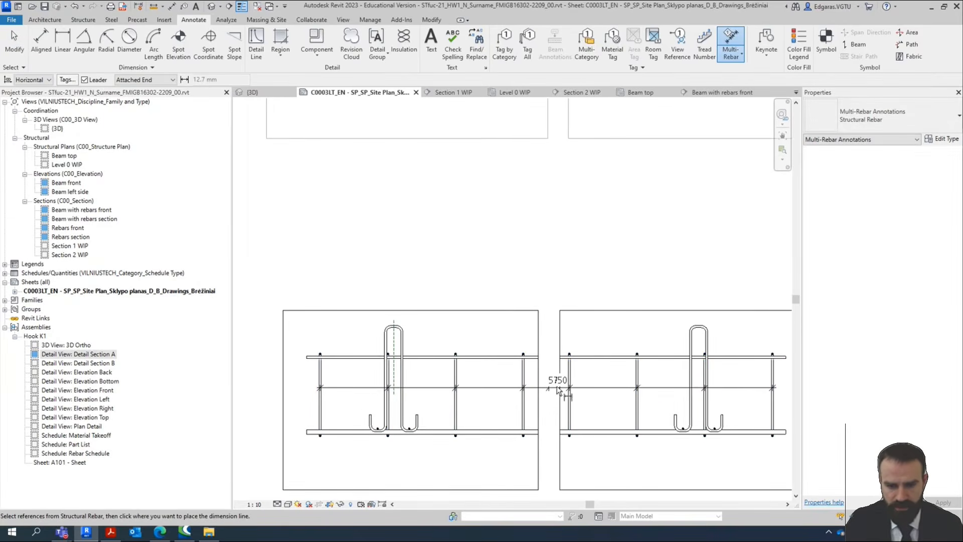
key(Escape)
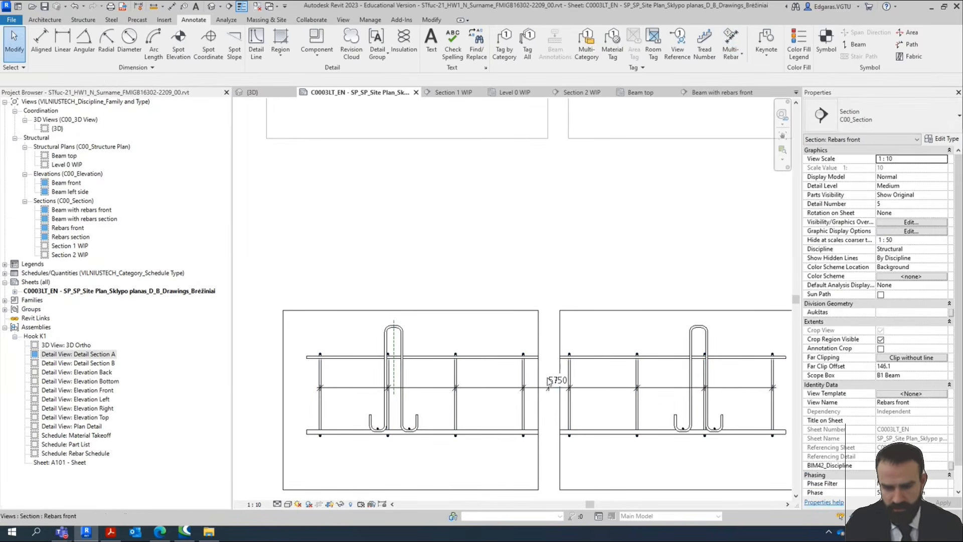
Rejoin the two crop regions of the Rebars front view into one continuous region showing the full beam.
click(592, 390)
scroll(593, 392, down, 3)
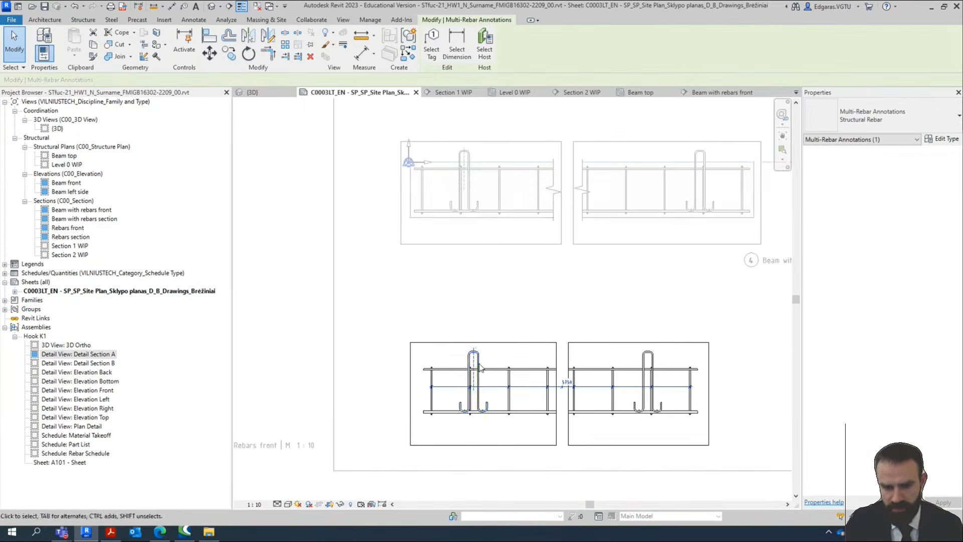
click(508, 445)
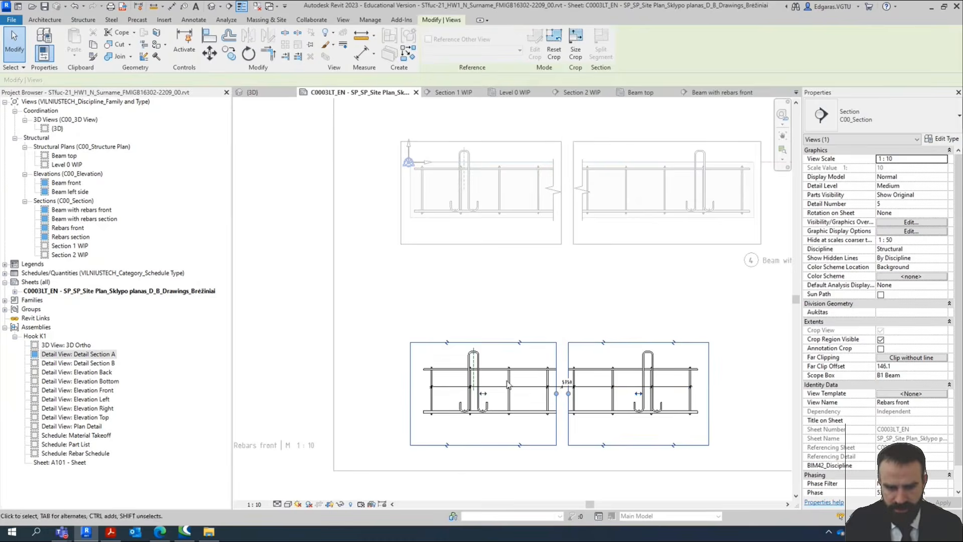
double_click(479, 410)
scroll(615, 452, down, 4)
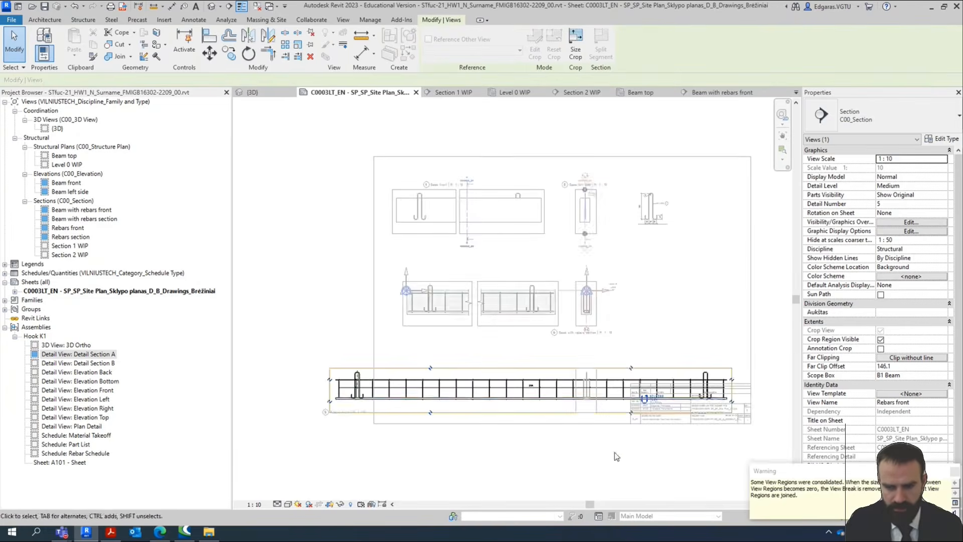
Deactivate the Rebars front view and move its viewport to the left, partly off the sheet.
double_click(575, 455)
drag(519, 393, 406, 390)
scroll(359, 392, up, 3)
scroll(549, 425, up, 5)
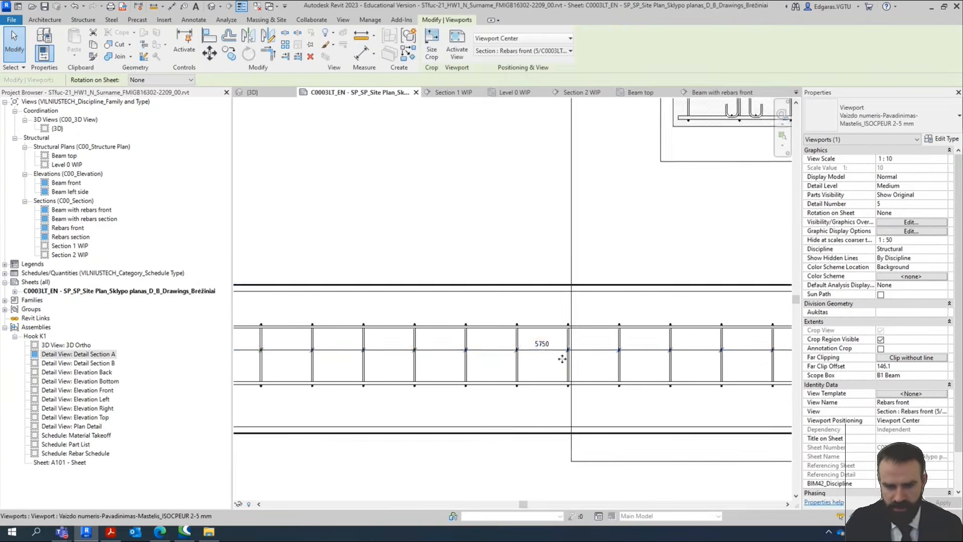
Reactivate the Rebars front view and examine the type properties of the stirrups' multi-rebar annotation.
click(542, 345)
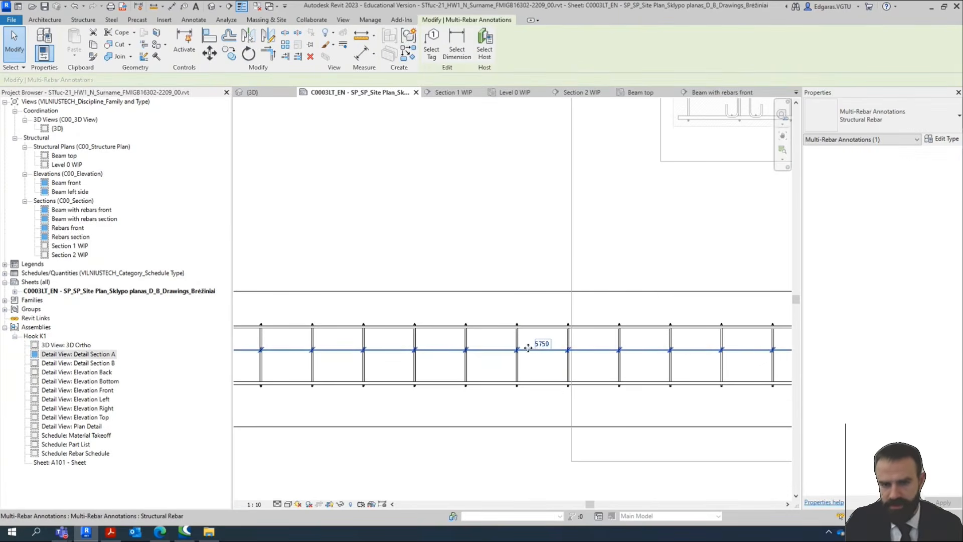
scroll(528, 347, down, 2)
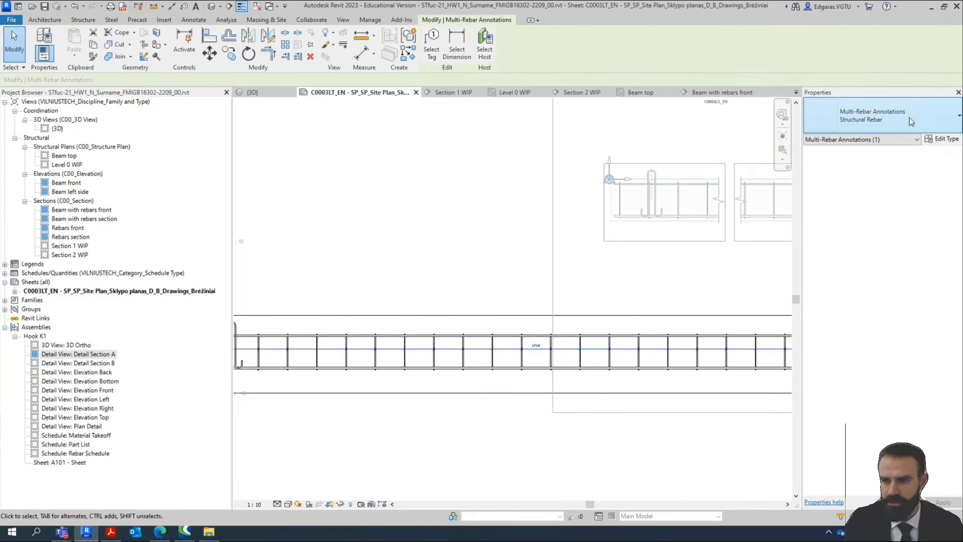
click(930, 126)
click(942, 139)
click(941, 138)
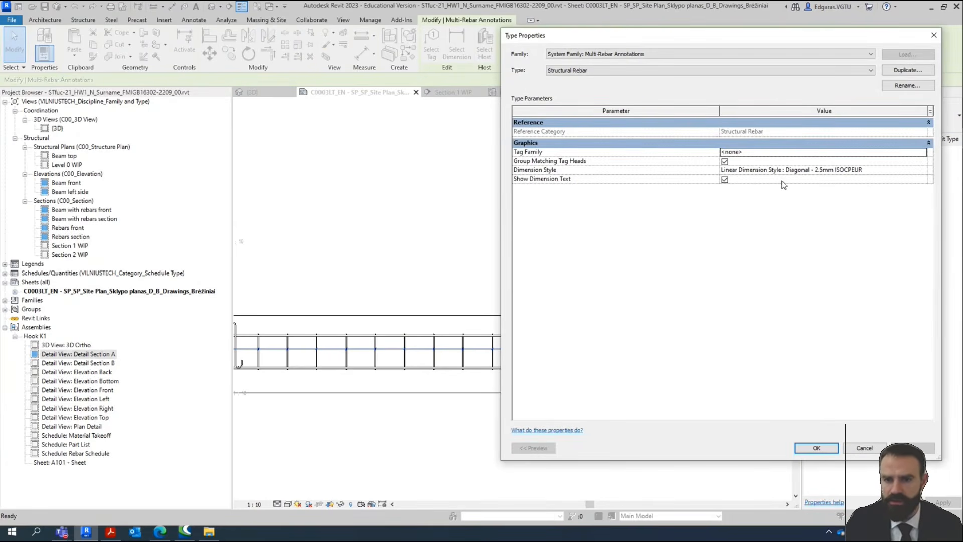
click(817, 448)
key(Escape)
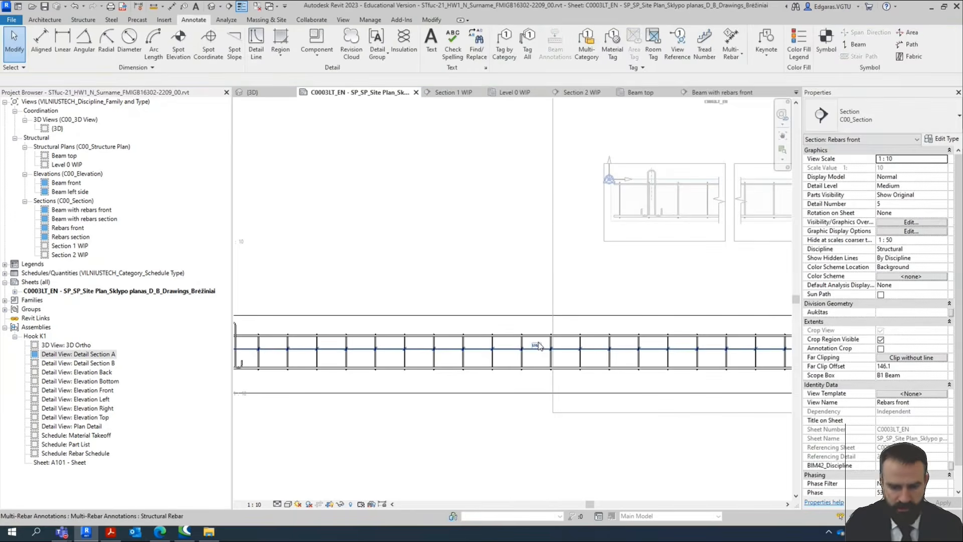
Select the dimension inside the multi-rebar annotation and set its Equality Display to Equality Text.
click(538, 346)
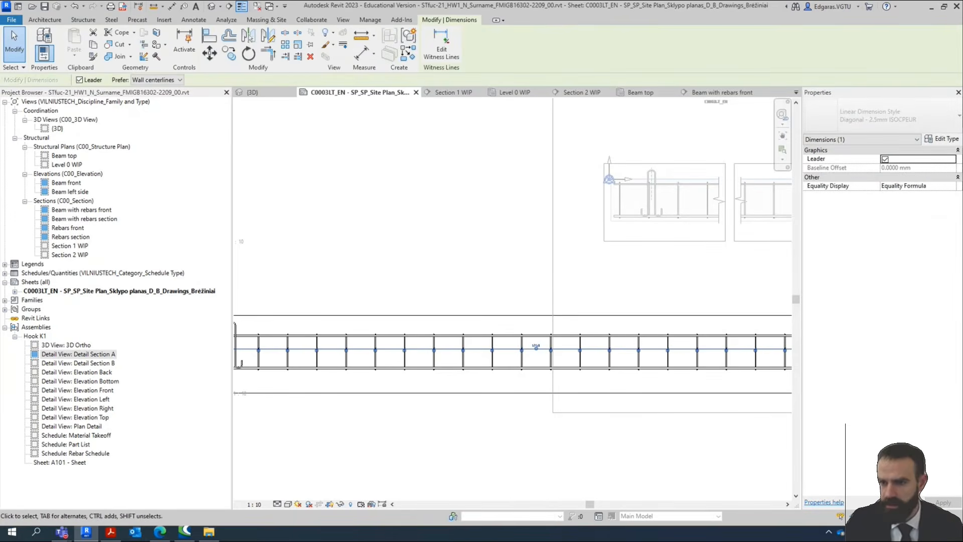
click(955, 187)
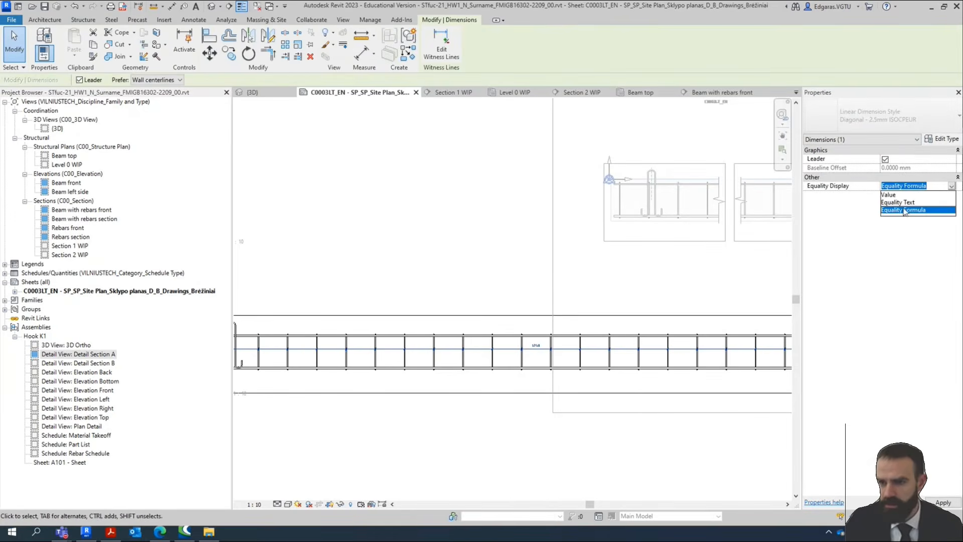
click(915, 203)
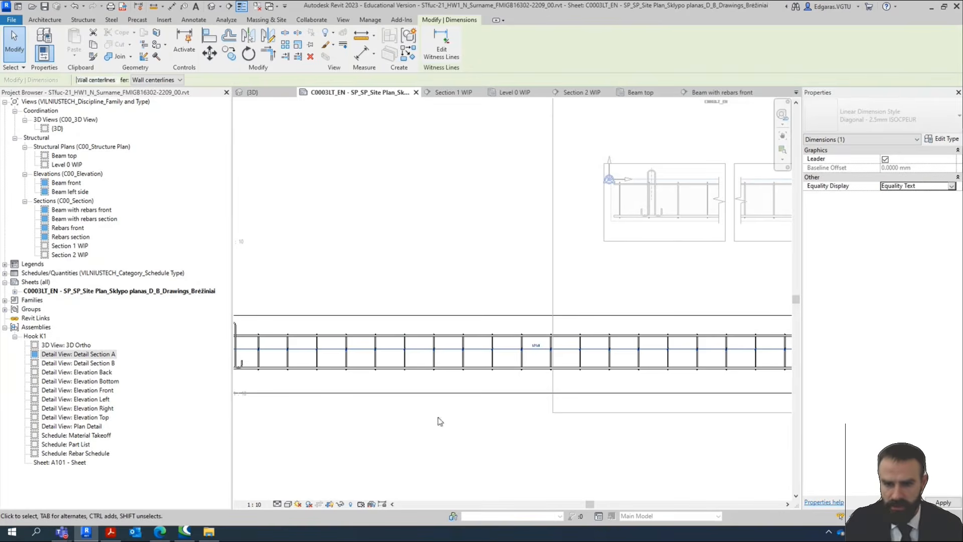
scroll(545, 353, up, 3)
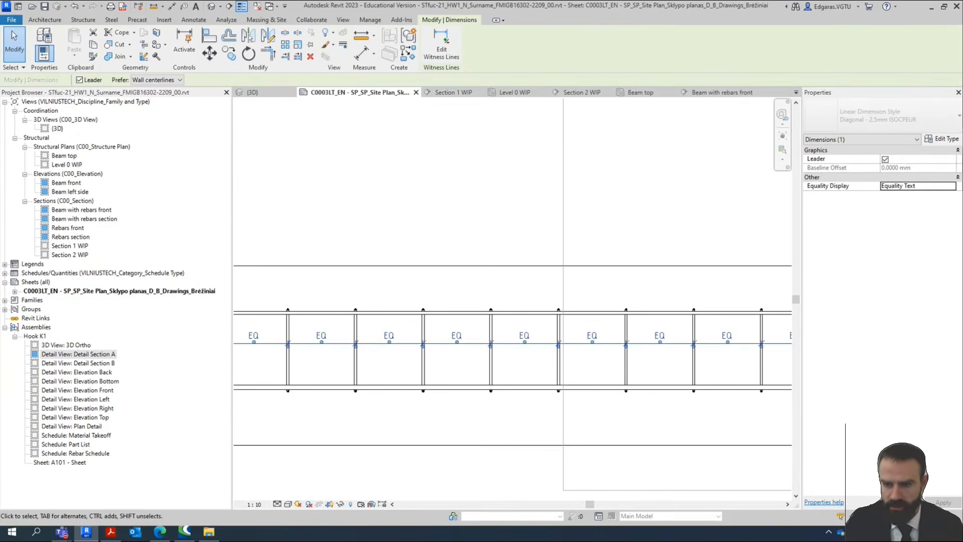
Set the stirrup dimension's Equality Display to Value and inspect the spacing labels along the beam.
click(950, 188)
click(904, 195)
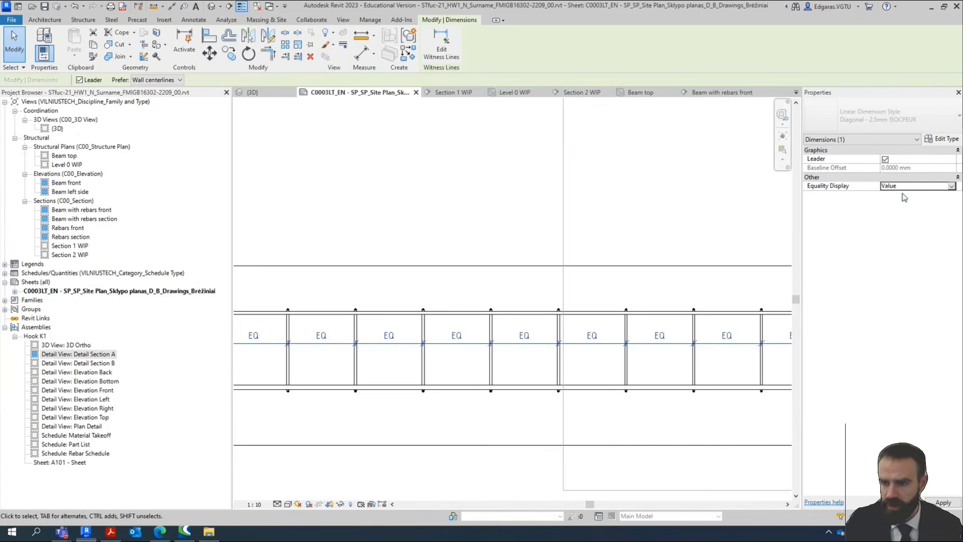
scroll(587, 341, down, 3)
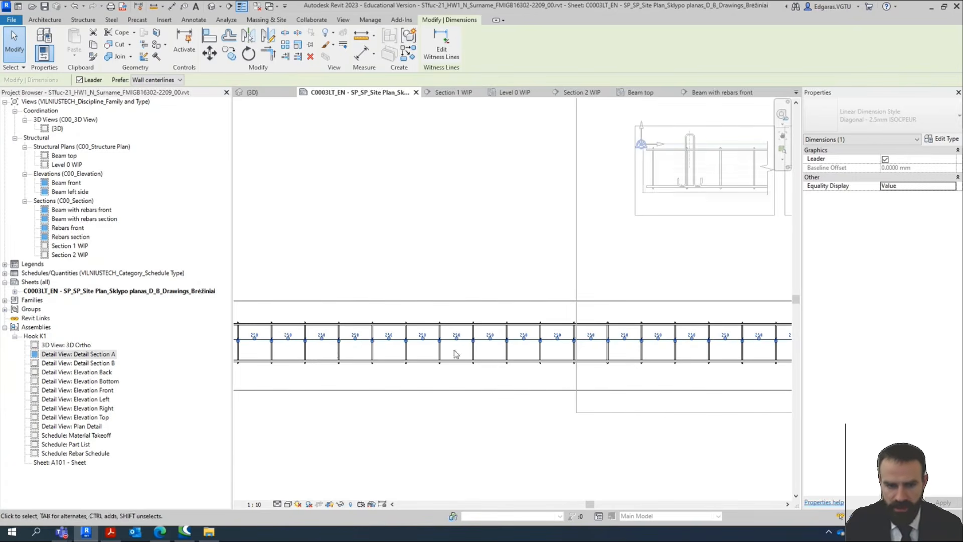
scroll(551, 373, up, 4)
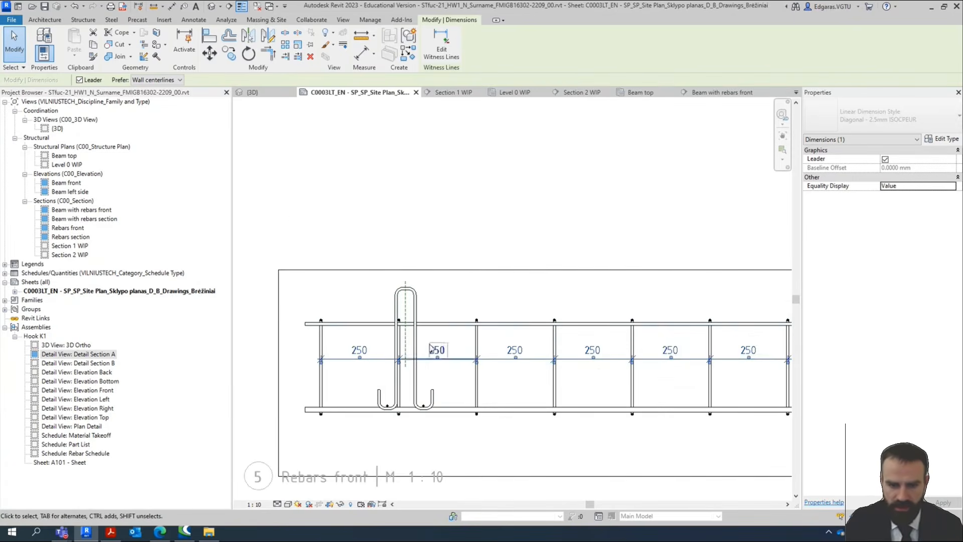
scroll(551, 372, down, 3)
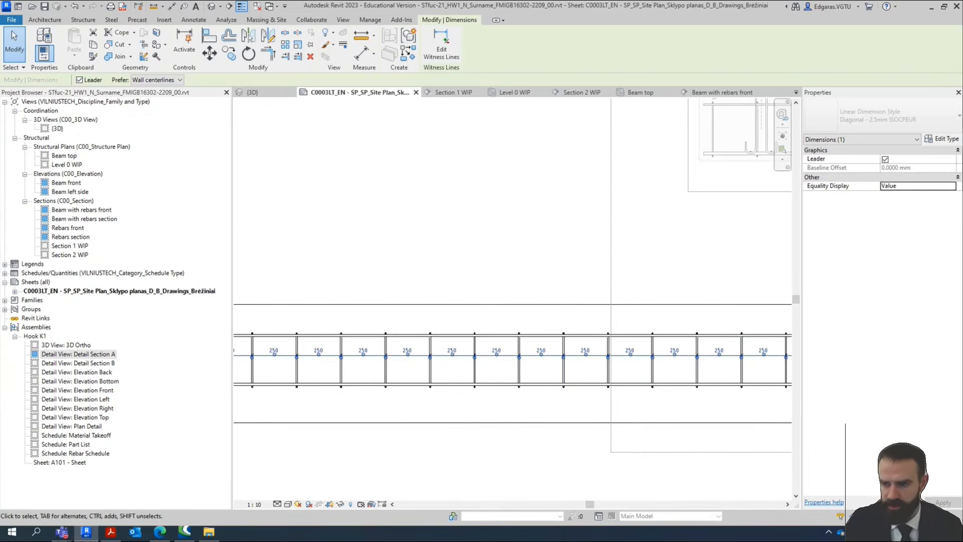
Set the stirrup dimension's Equality Display to Equality Formula and order its label parameters as Length of Segment, Number of Segments, Total Length.
click(951, 187)
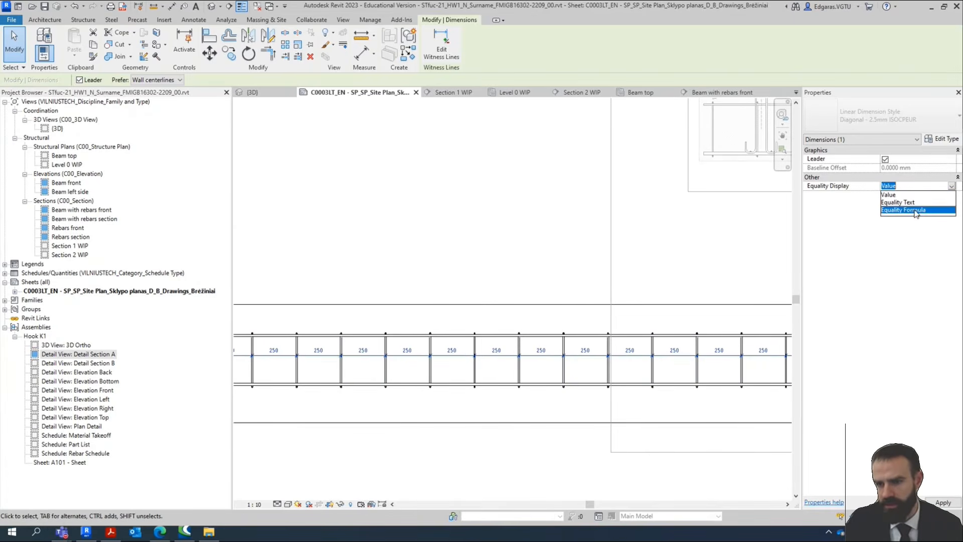
click(917, 210)
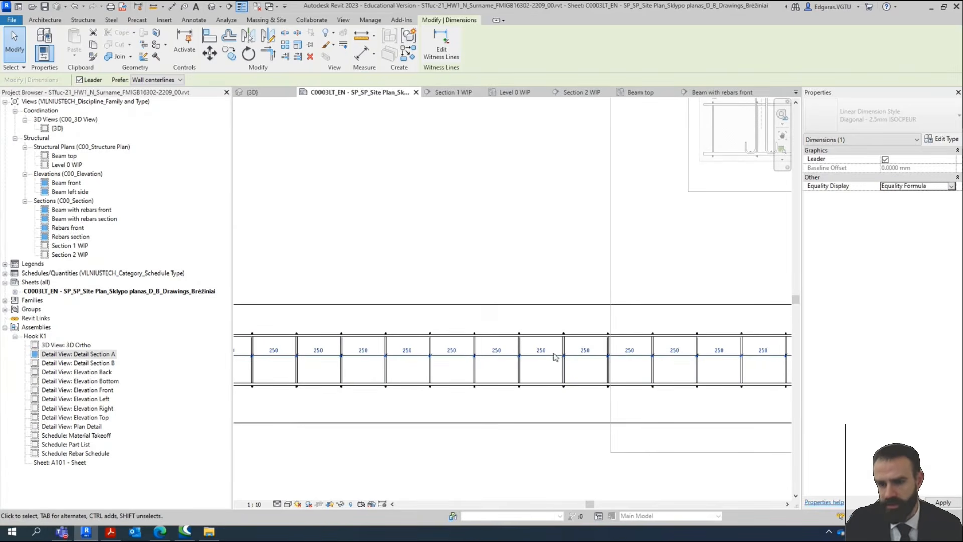
click(952, 141)
scroll(755, 291, down, 5)
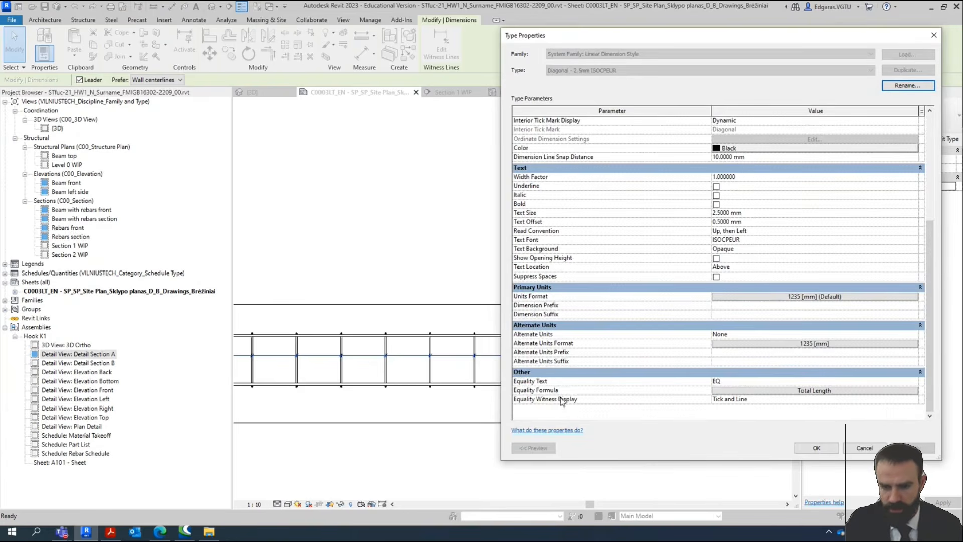
click(817, 390)
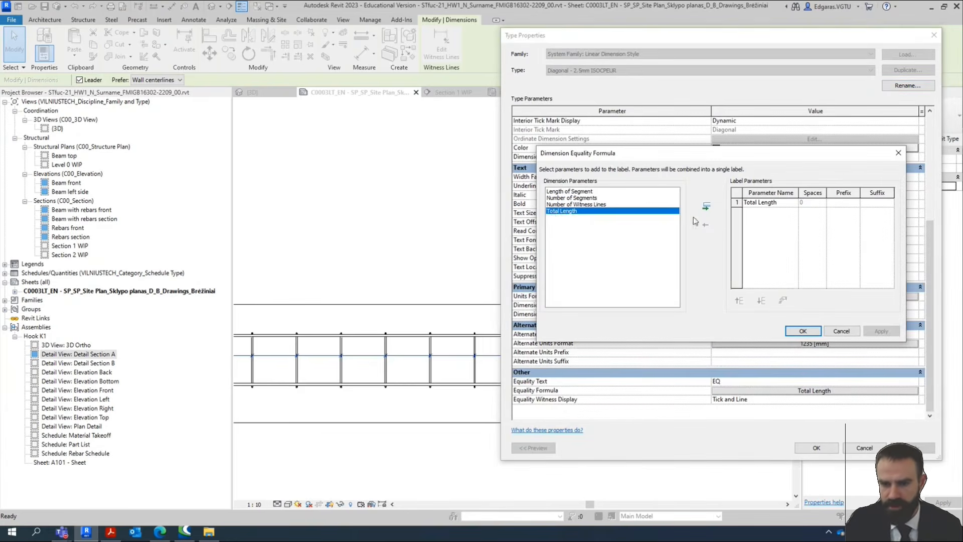
double_click(586, 192)
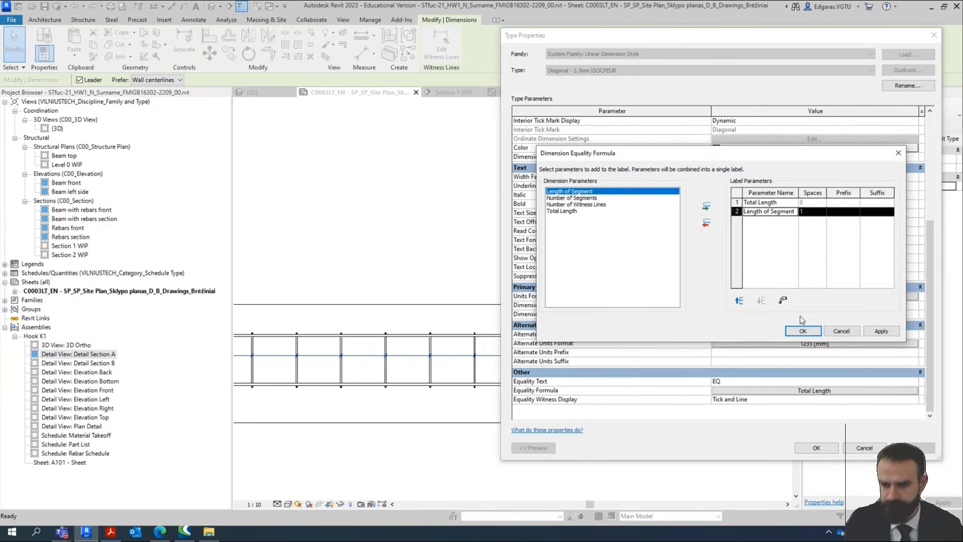
click(739, 301)
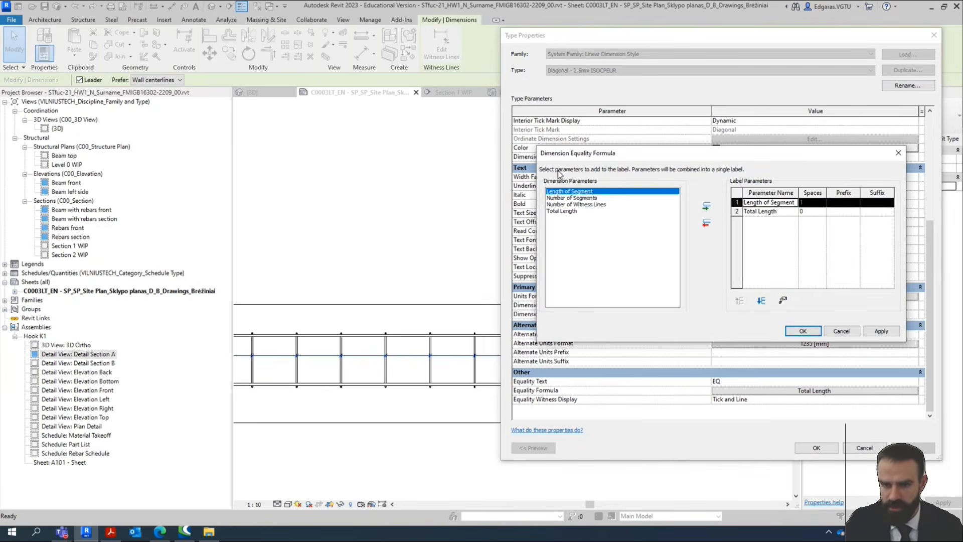
double_click(586, 199)
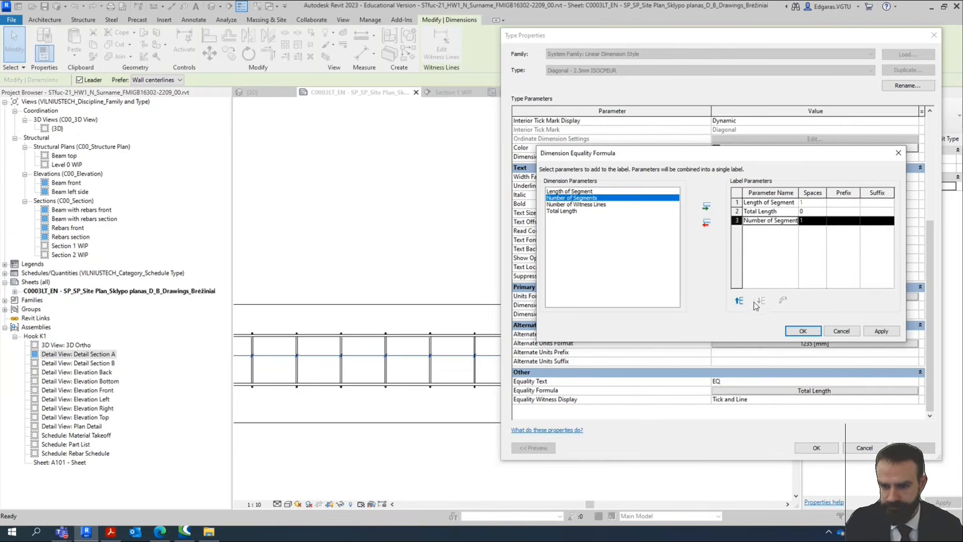
click(740, 301)
Give Length of Segment the suffix x and Number of Segments the suffix = in the equality formula, and apply the type changes.
click(827, 203)
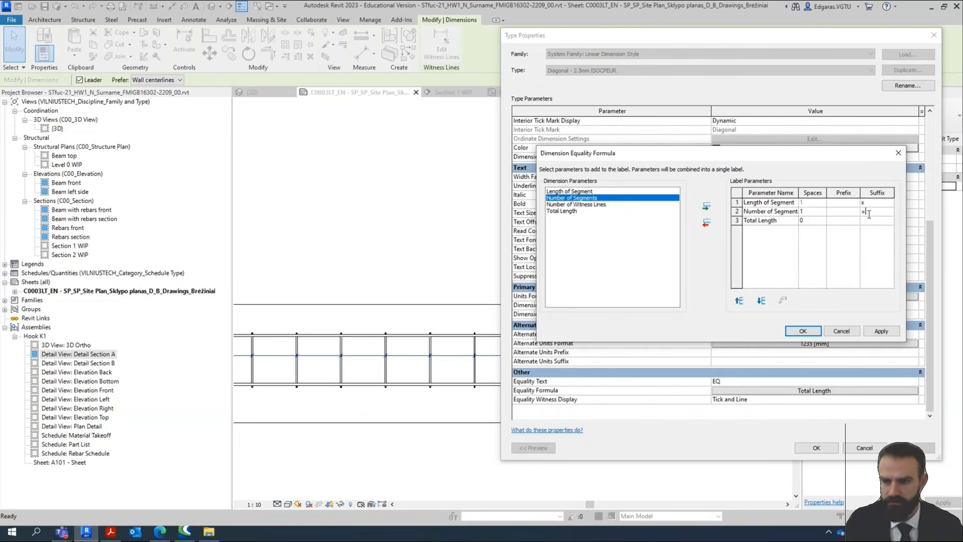
click(803, 331)
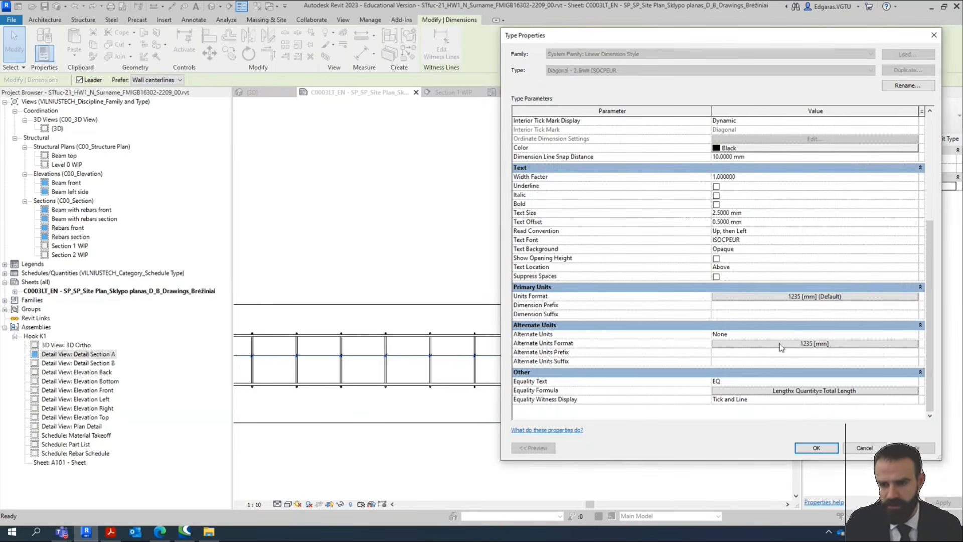
click(816, 448)
Check the formula label's spacing and add spaces around its suffixes so the equality formula reads Length x Quantity = Total Length.
scroll(582, 347, up, 5)
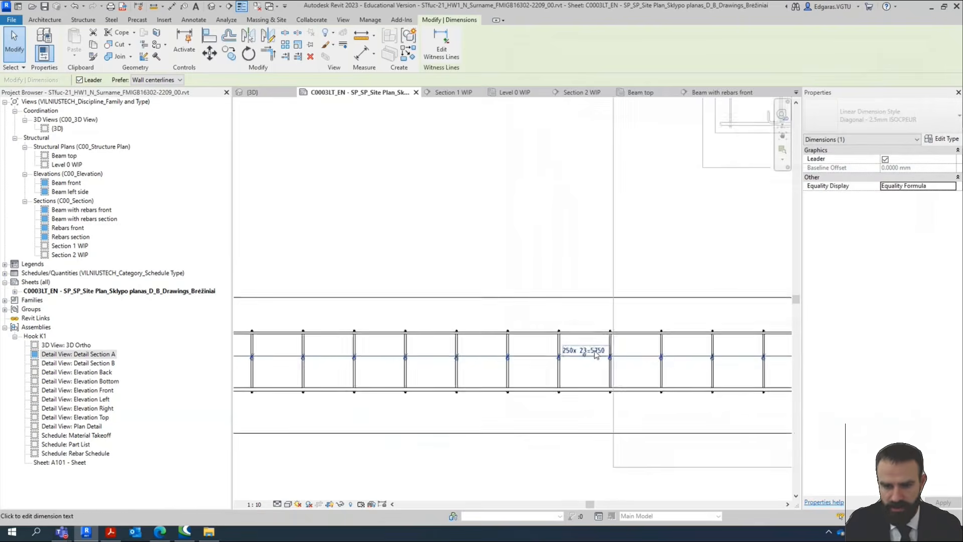
scroll(562, 353, up, 3)
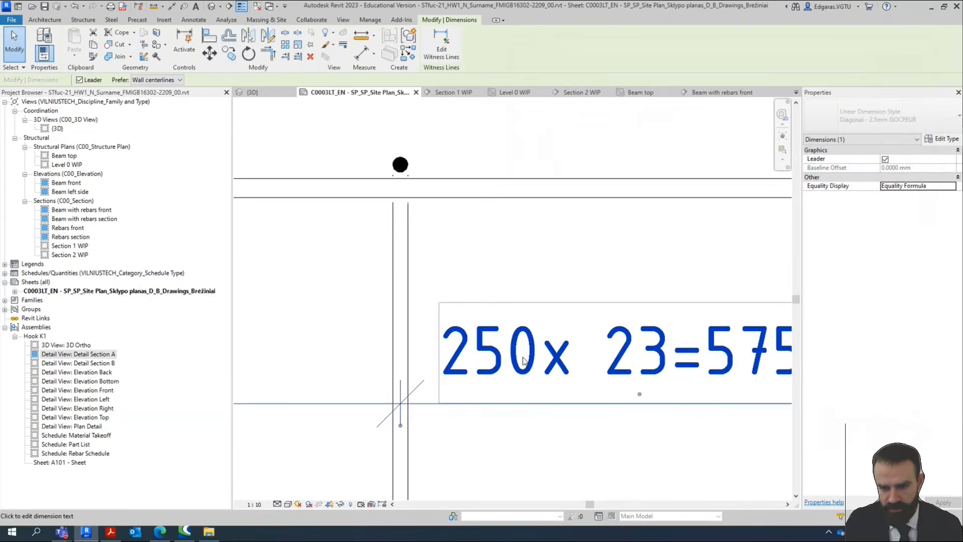
scroll(523, 360, down, 1)
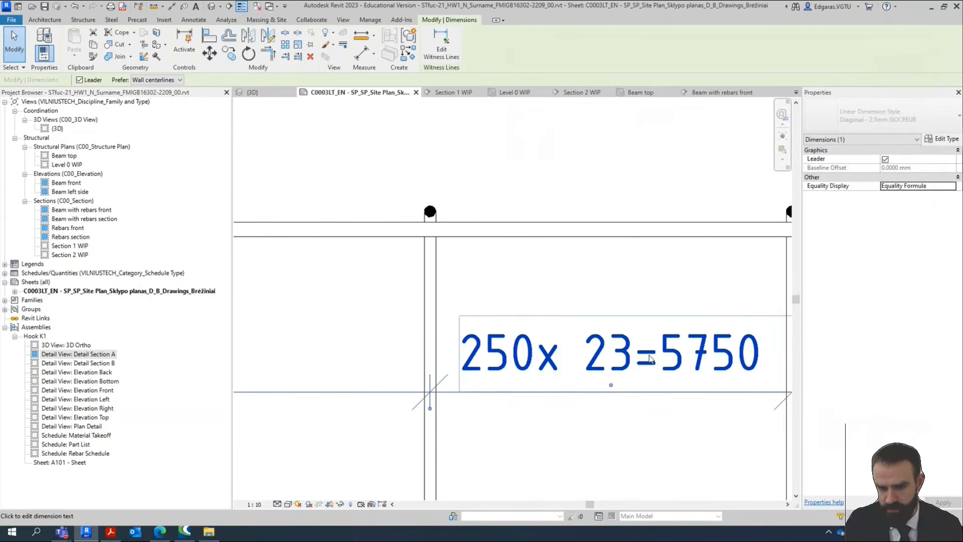
click(941, 140)
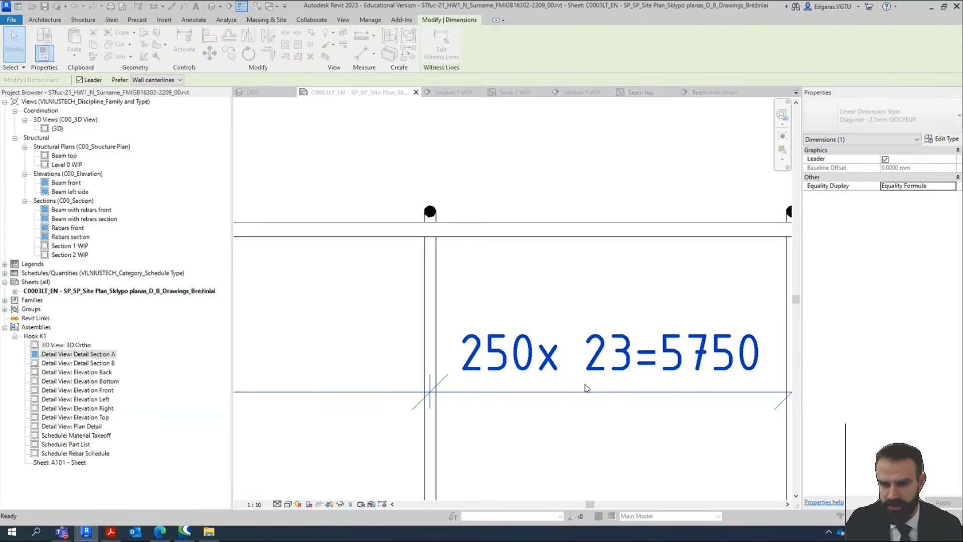
scroll(787, 374, down, 5)
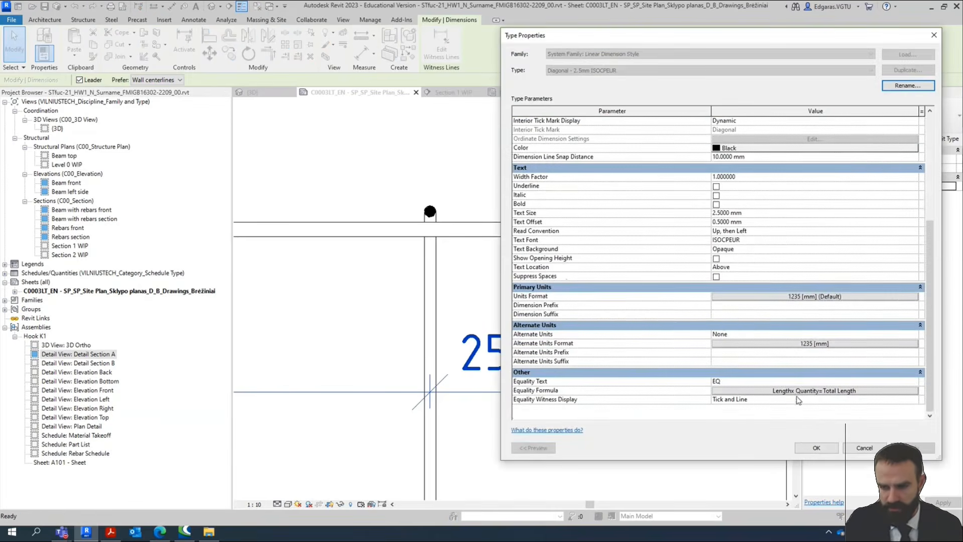
click(798, 391)
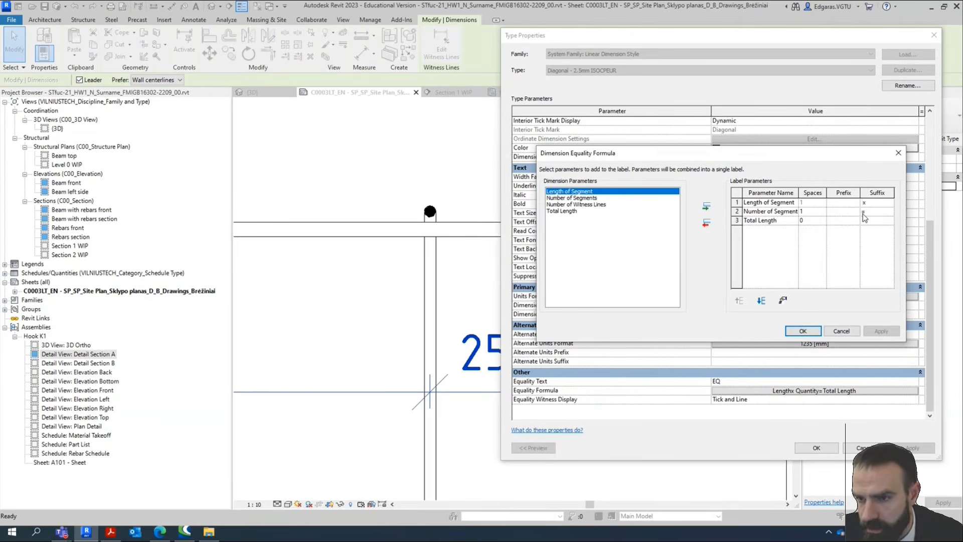
click(807, 331)
click(912, 447)
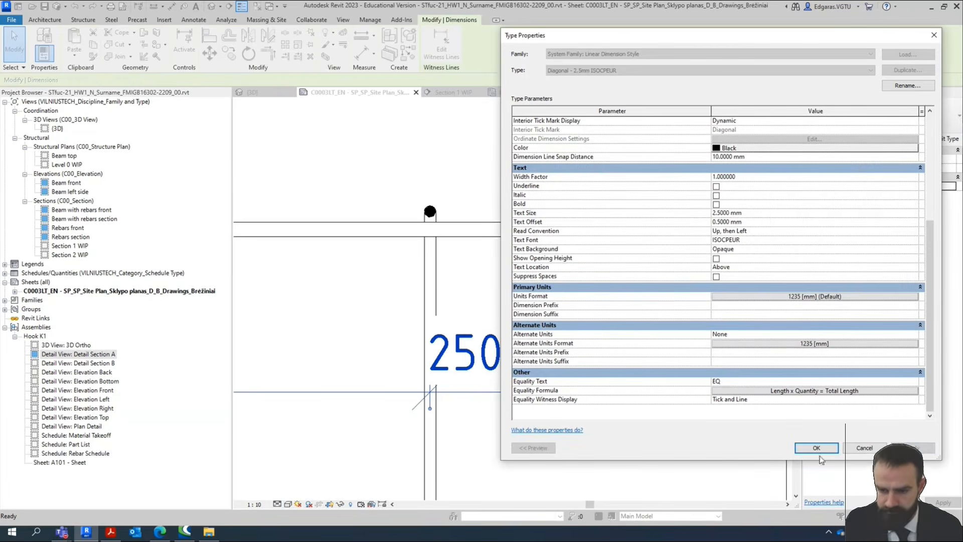
click(816, 448)
Move the stirrup spacing formula text along its dimension line to near the beam's left end.
scroll(518, 335, down, 5)
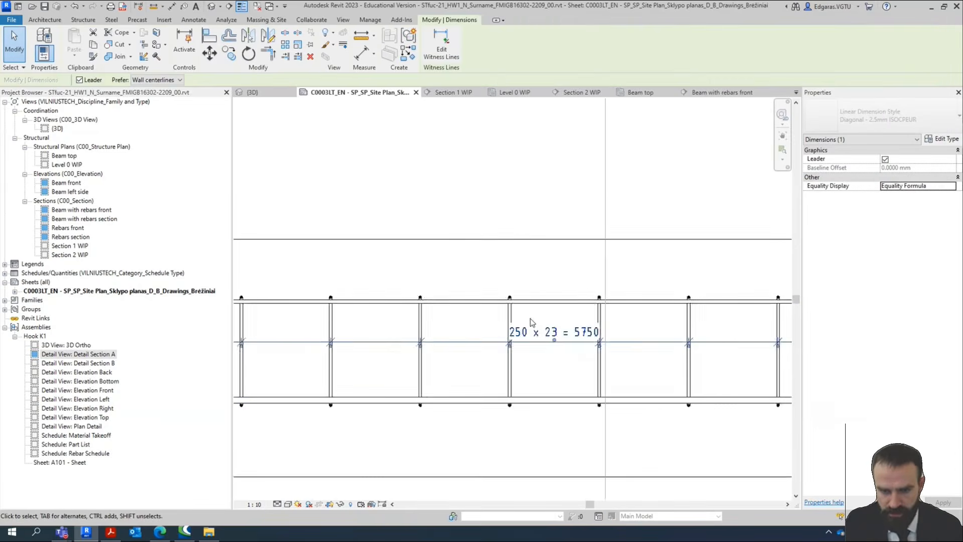
scroll(625, 331, down, 3)
scroll(519, 334, up, 3)
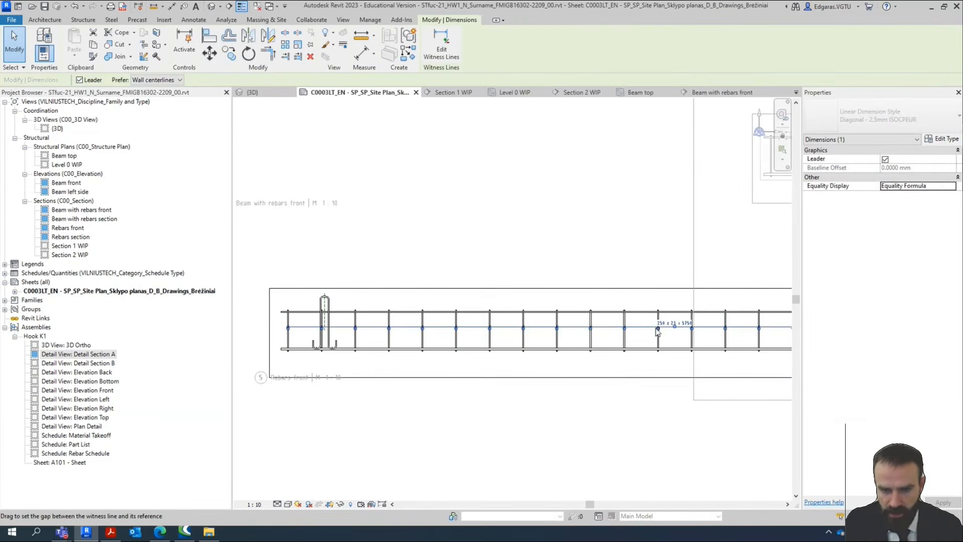
scroll(657, 332, up, 2)
drag(682, 327, 285, 327)
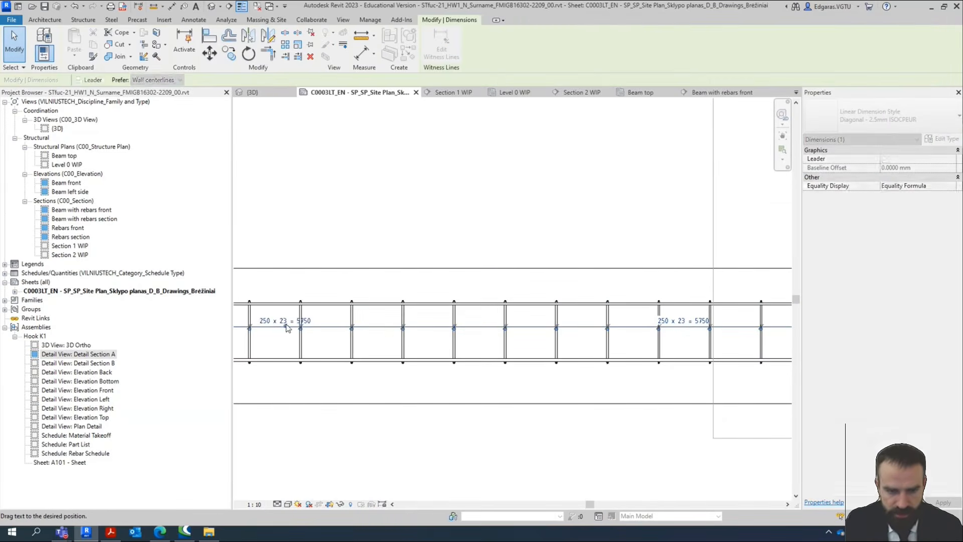
middle_drag(285, 353, 462, 361)
scroll(365, 344, down, 2)
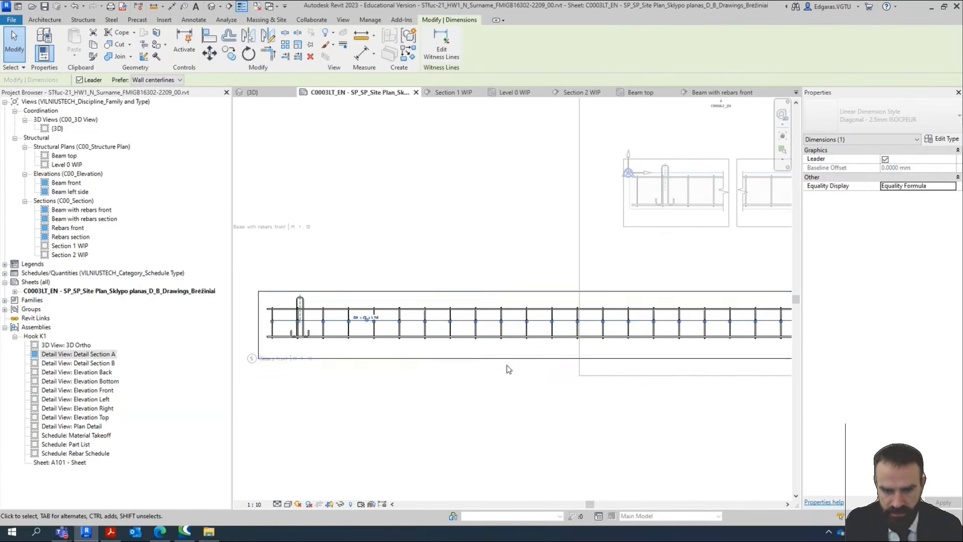
Move the left crop segment of the split Rebars front view beside the right segment, leaving a small gap, and deselect the crop.
click(521, 331)
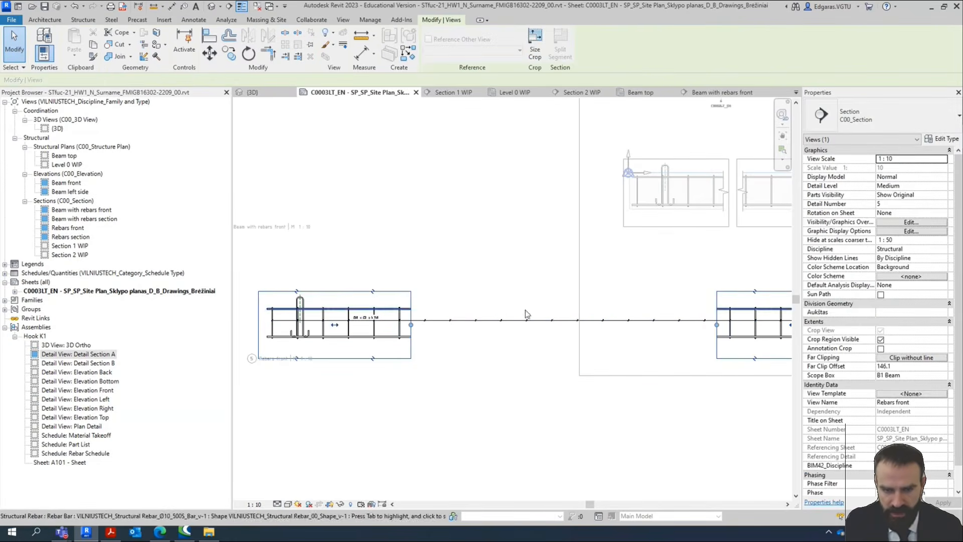
drag(341, 329, 672, 323)
scroll(674, 320, up, 4)
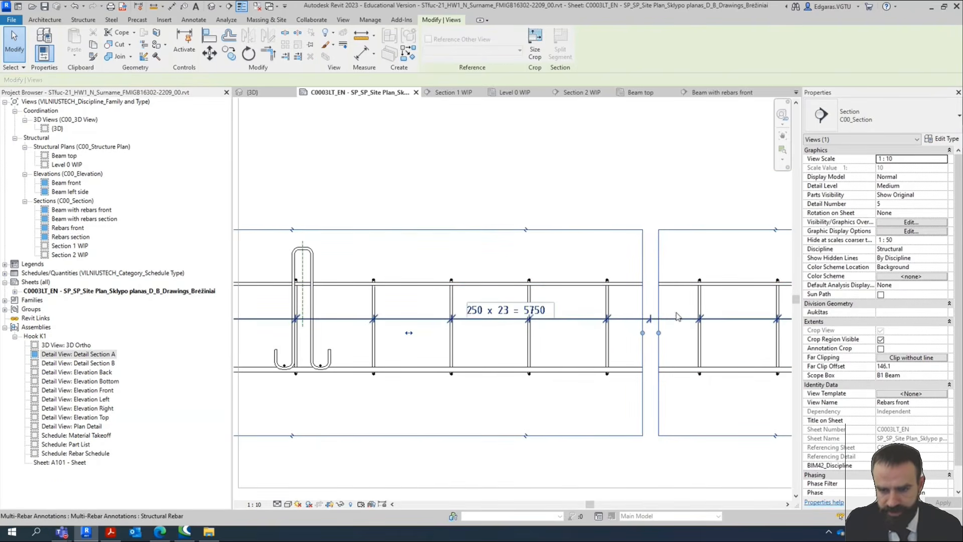
double_click(489, 303)
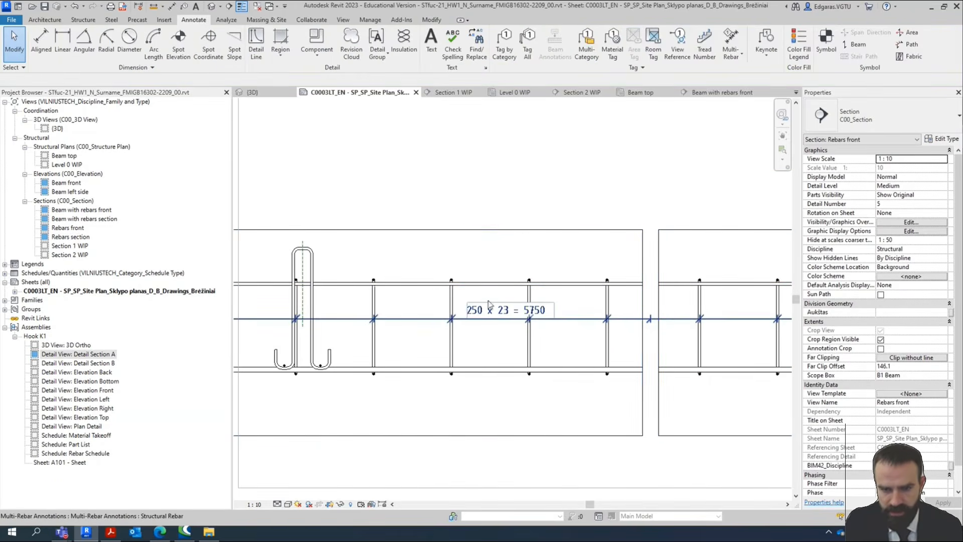
scroll(504, 315, down, 3)
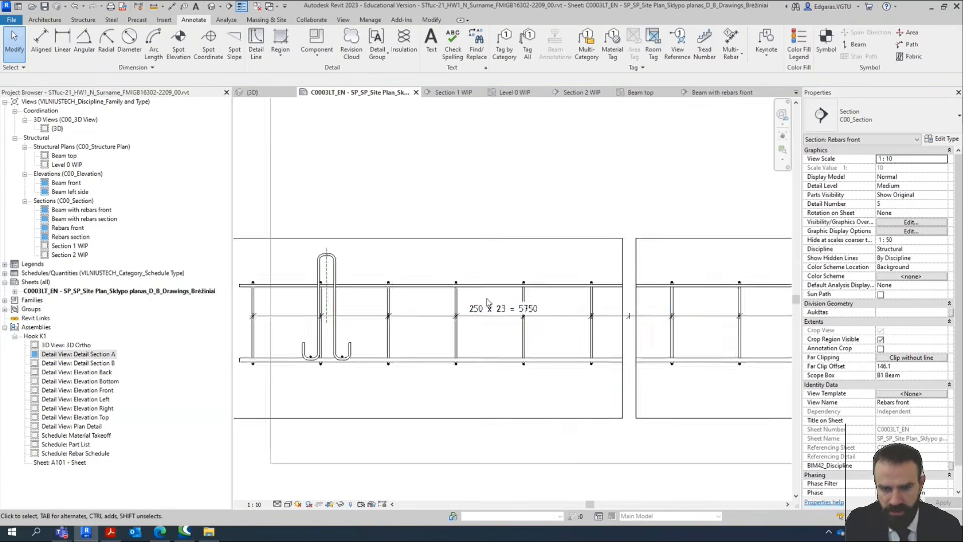
Place an aligned dimension for the bottom longitudinal bar's full length, from its left end to its right end, below the beam rebars.
scroll(363, 326, up, 4)
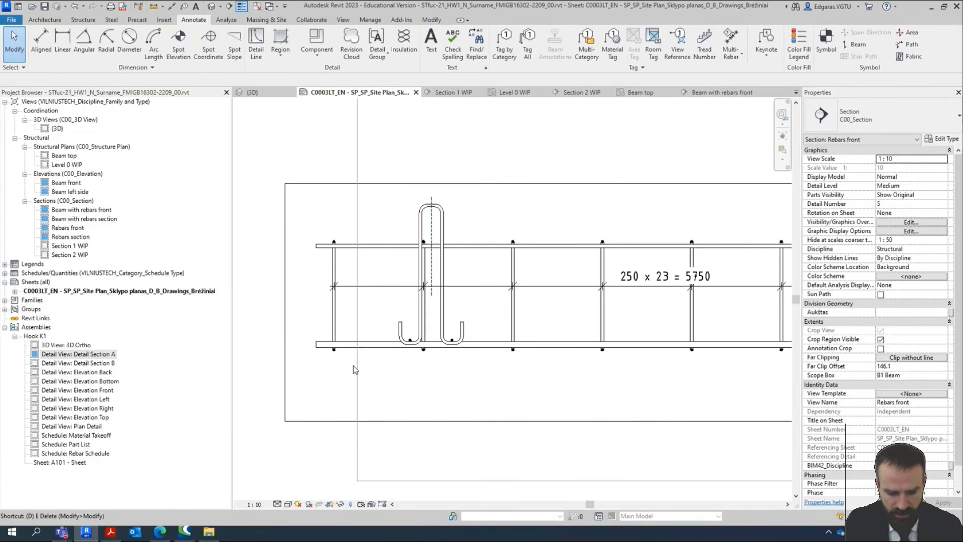
key(d)
key(l)
scroll(321, 348, up, 2)
scroll(308, 351, down, 5)
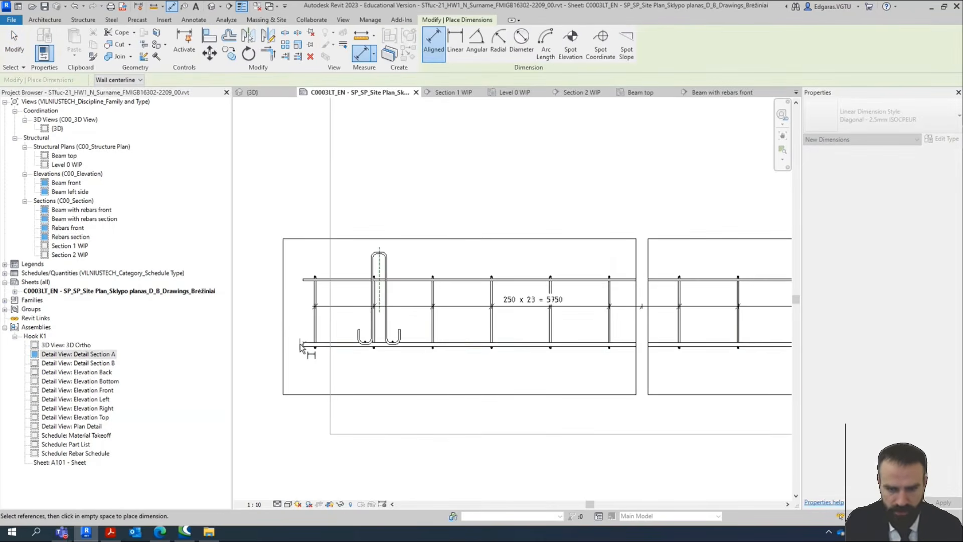
scroll(628, 346, up, 4)
click(619, 342)
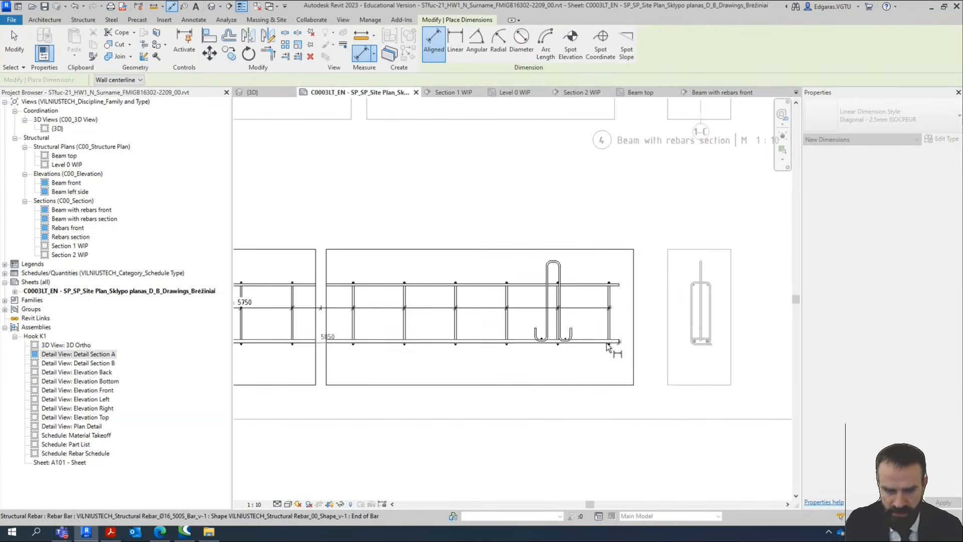
middle_drag(404, 363, 411, 374)
scroll(626, 389, up, 1)
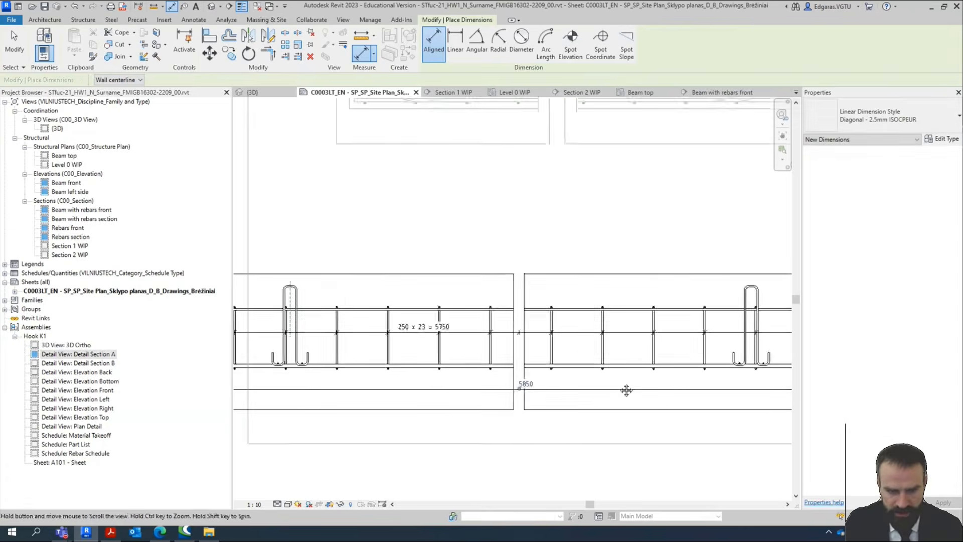
scroll(580, 400, up, 1)
scroll(525, 382, up, 1)
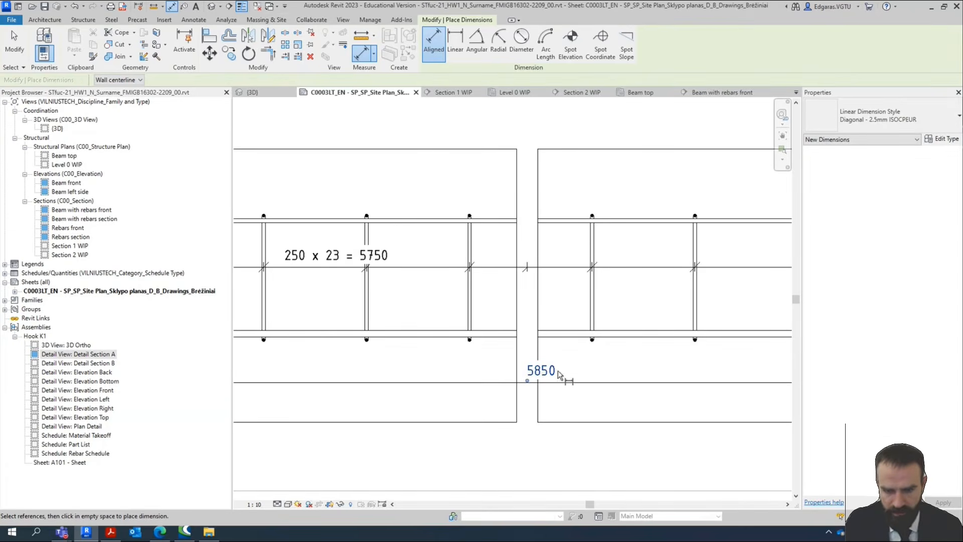
scroll(643, 372, down, 3)
Dimension the vertical distance between the bottom and top longitudinal bars, placing the dimension beyond their left ends.
scroll(585, 387, up, 4)
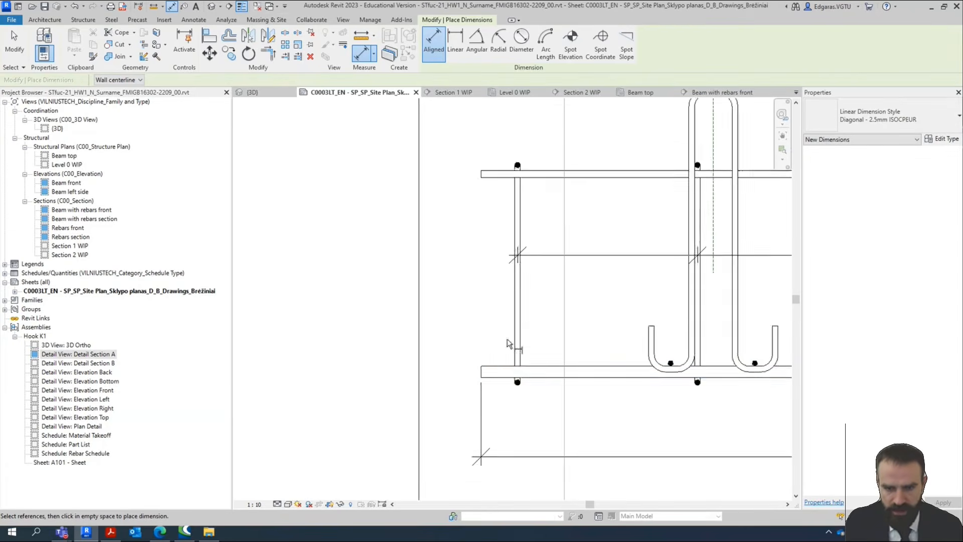
scroll(507, 341, up, 1)
click(493, 376)
scroll(479, 355, down, 2)
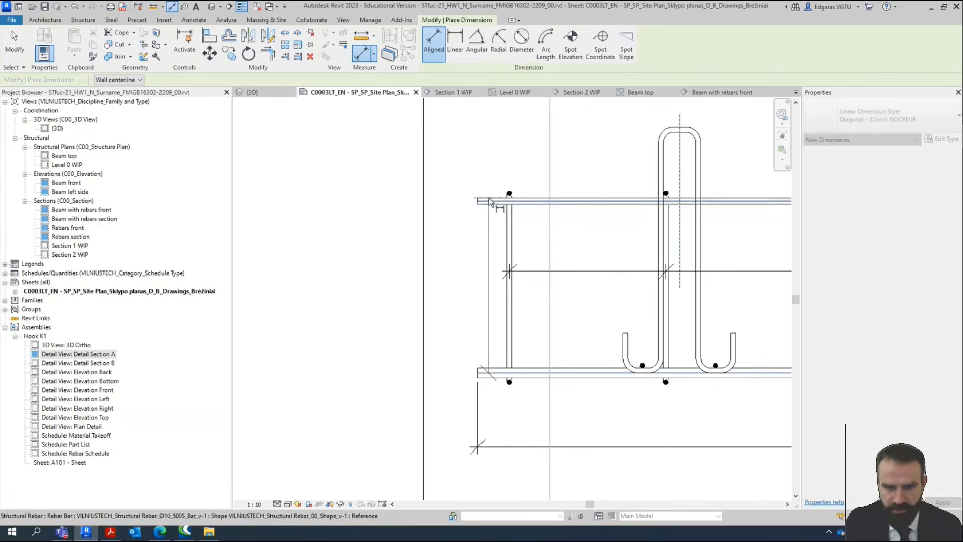
click(489, 202)
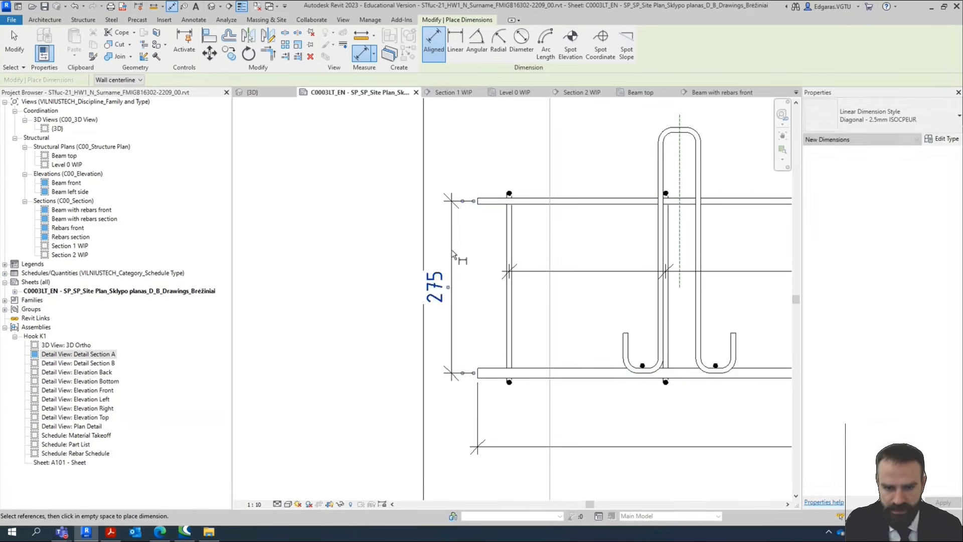
click(454, 256)
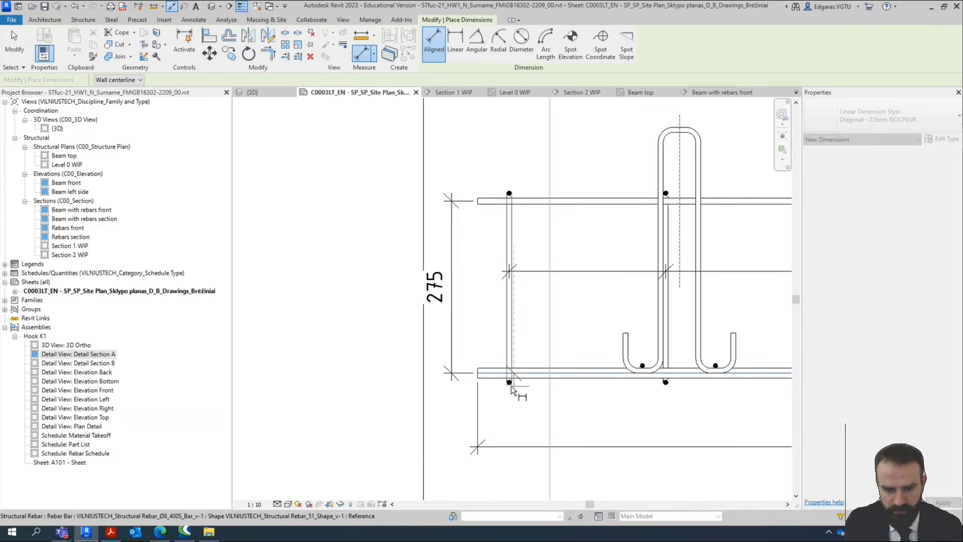
Dimension the offset from the bottom longitudinal bar to the stirrup's lower leg, with its text below the dimension line's lower tick.
click(510, 385)
click(455, 397)
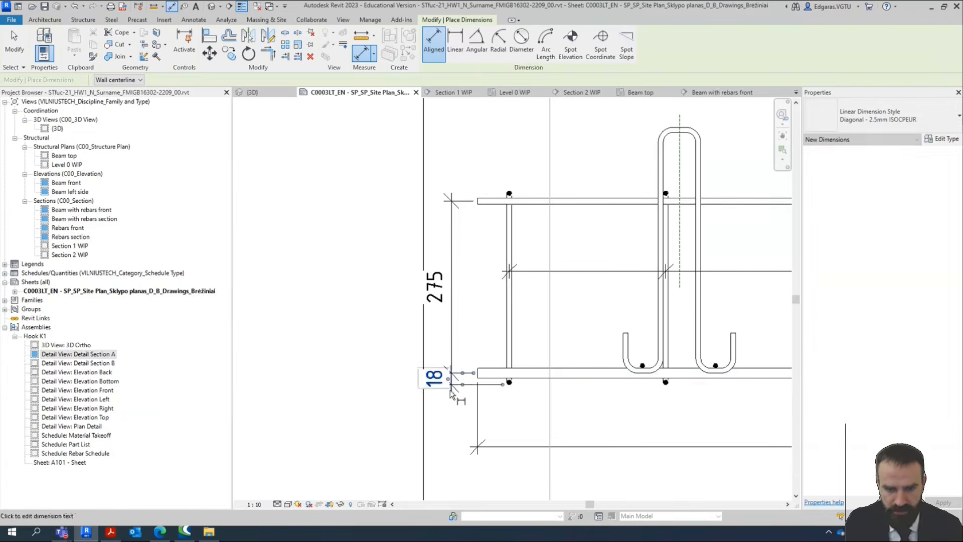
scroll(447, 389, up, 2)
scroll(442, 414, down, 3)
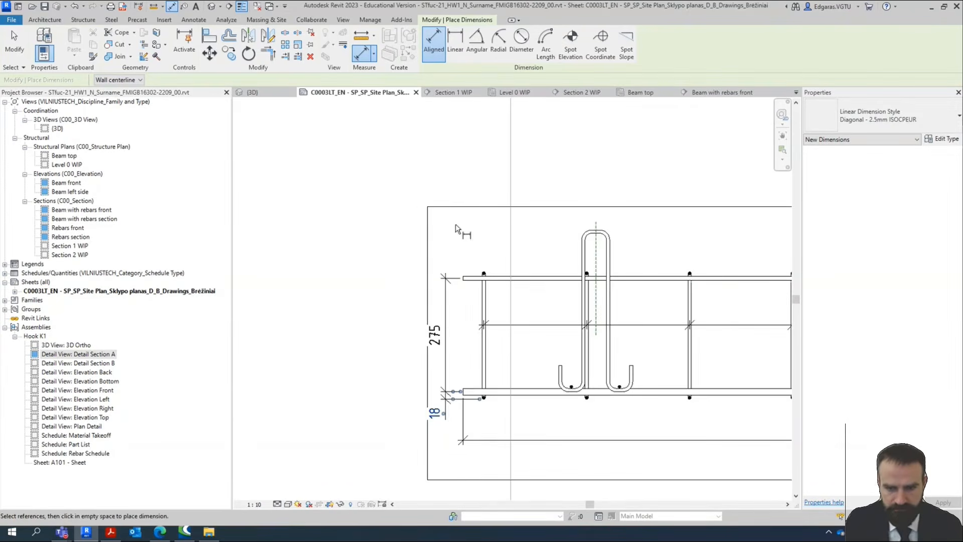
Dimension the offset from the top longitudinal bar to the stirrup's upper edge, moving its text above the dimension line's upper tick.
scroll(497, 333, up, 3)
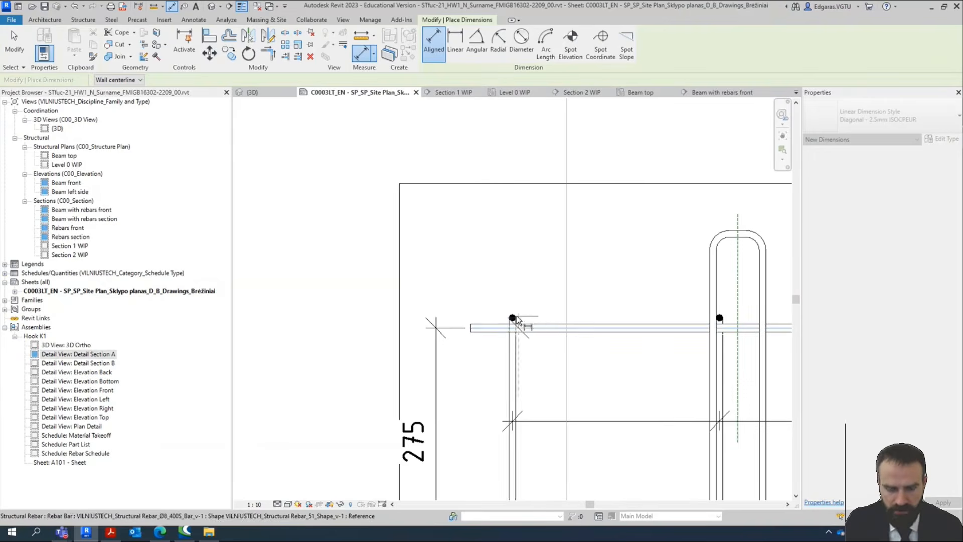
scroll(510, 315, up, 2)
click(521, 314)
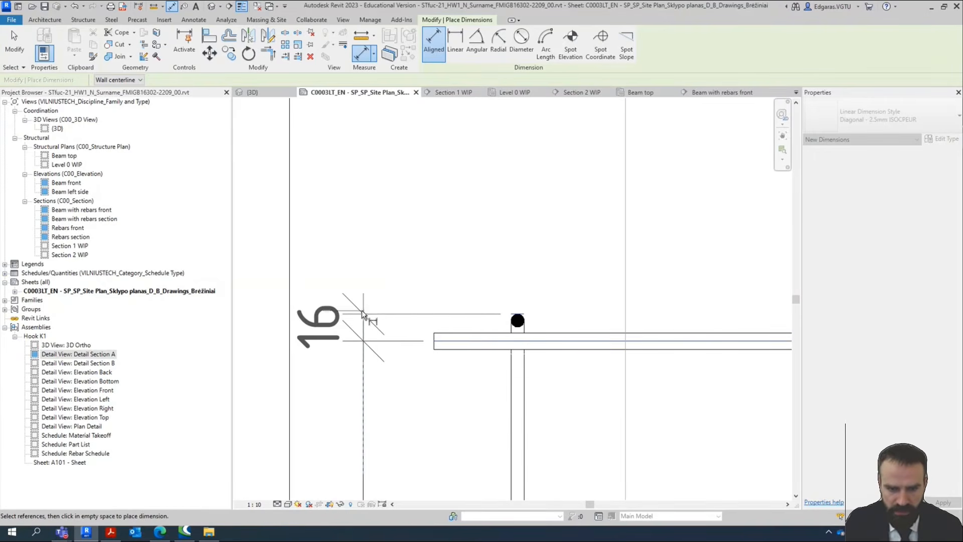
click(361, 312)
drag(349, 253, 355, 248)
scroll(389, 207, down, 4)
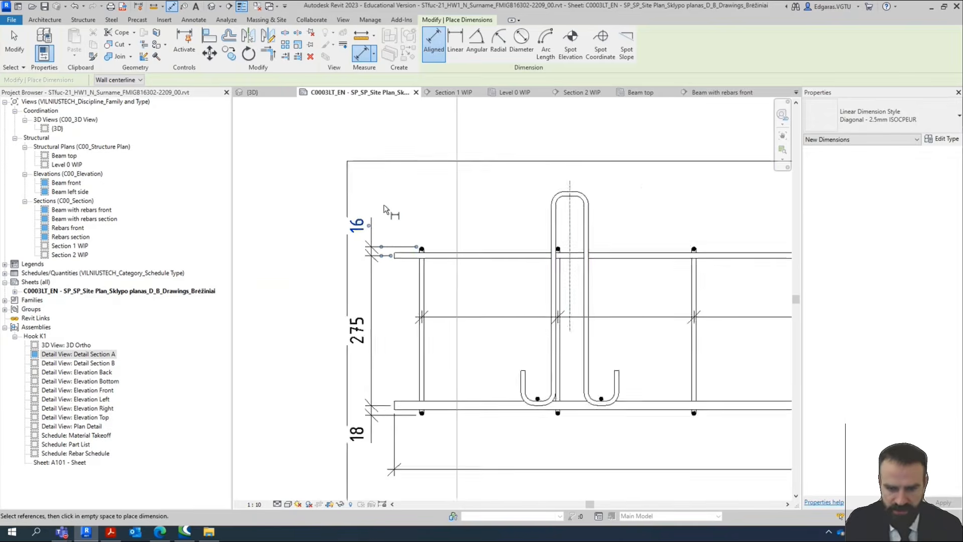
Place a chained horizontal dimension from the bottom bar's left end to the two small bar ends in the left lifting hook's bends.
scroll(505, 357, up, 3)
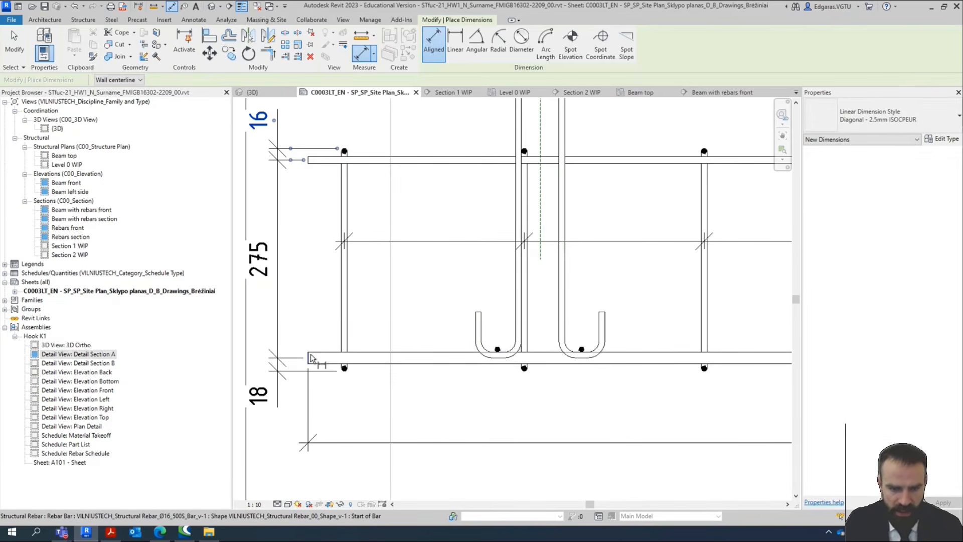
click(497, 350)
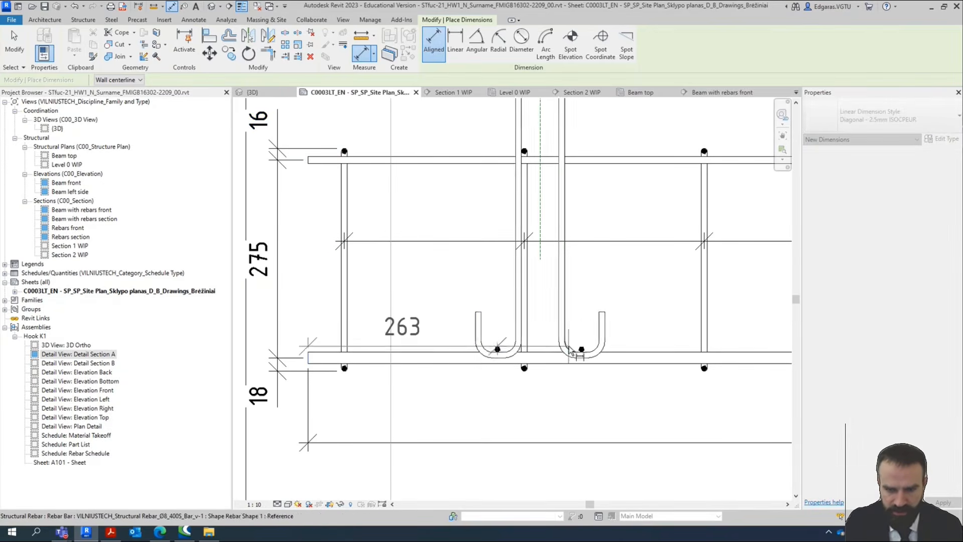
click(582, 350)
click(604, 289)
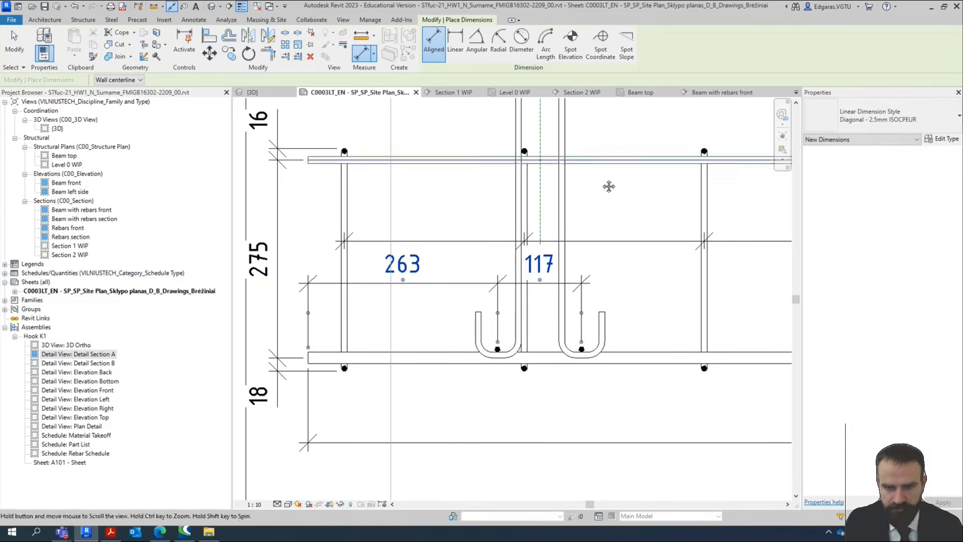
Dimension the horizontal distance from the top bar's left end to the left lifting hook's centreline, placing the dimension above the hook.
scroll(511, 379, down, 3)
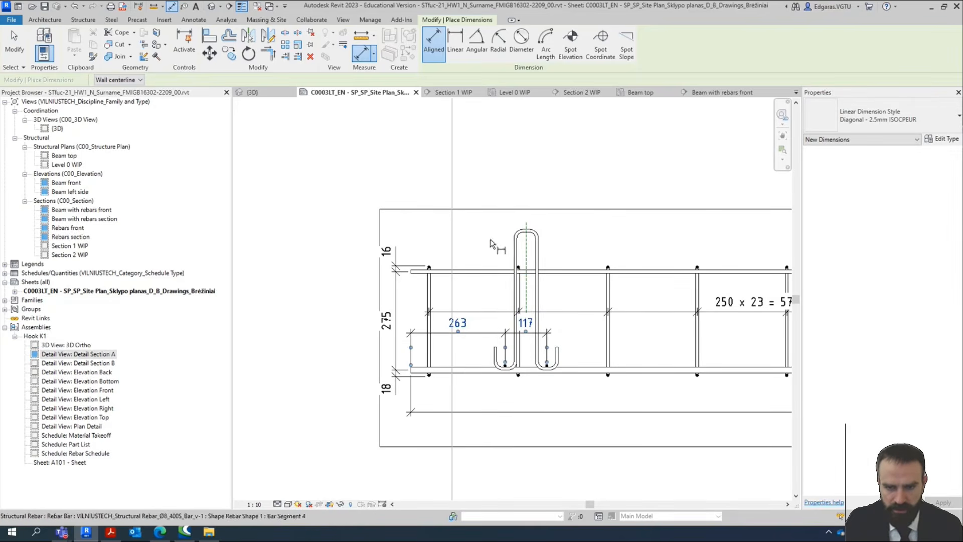
click(412, 272)
scroll(494, 260, up, 2)
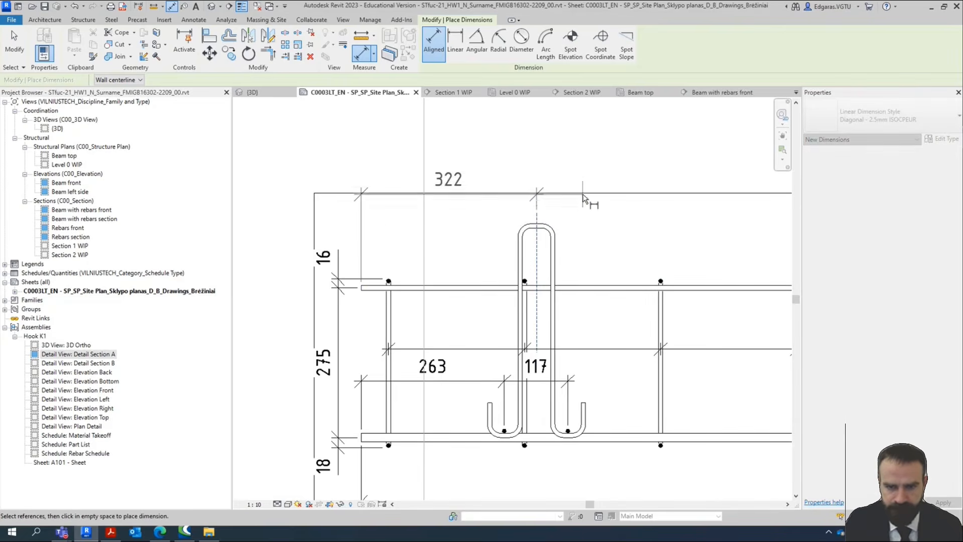
click(578, 209)
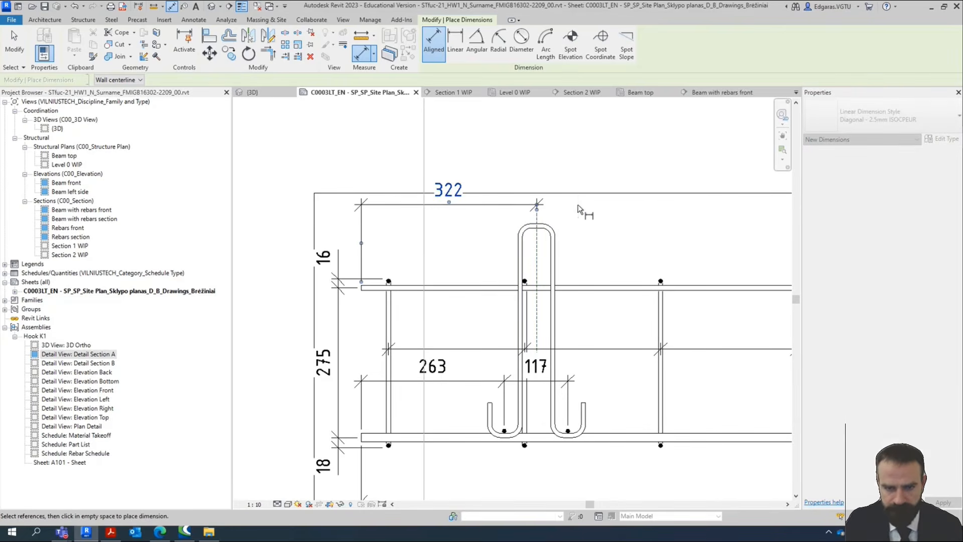
Dimension the left lifting hook's height from the top longitudinal bar to the hook's top, placing the dimension beside the hook's left leg.
click(537, 227)
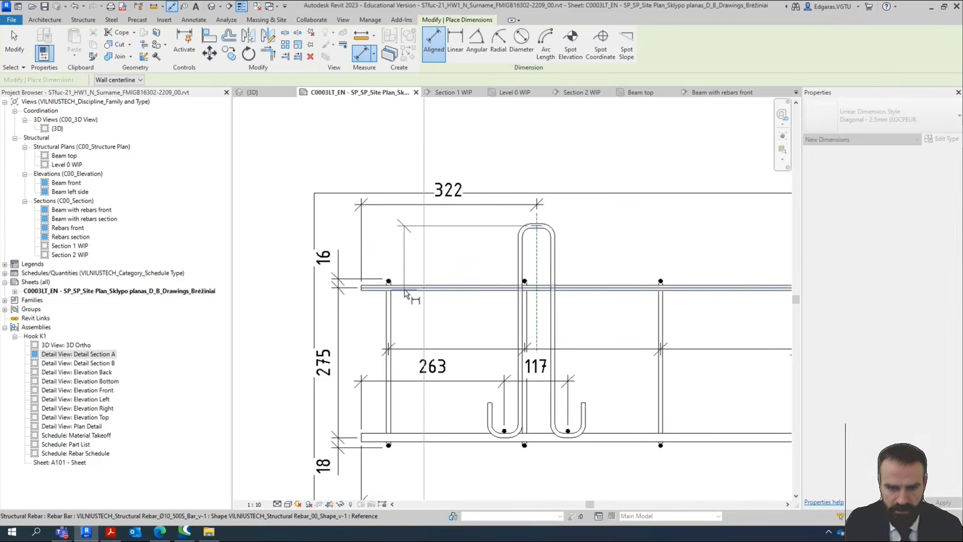
click(436, 274)
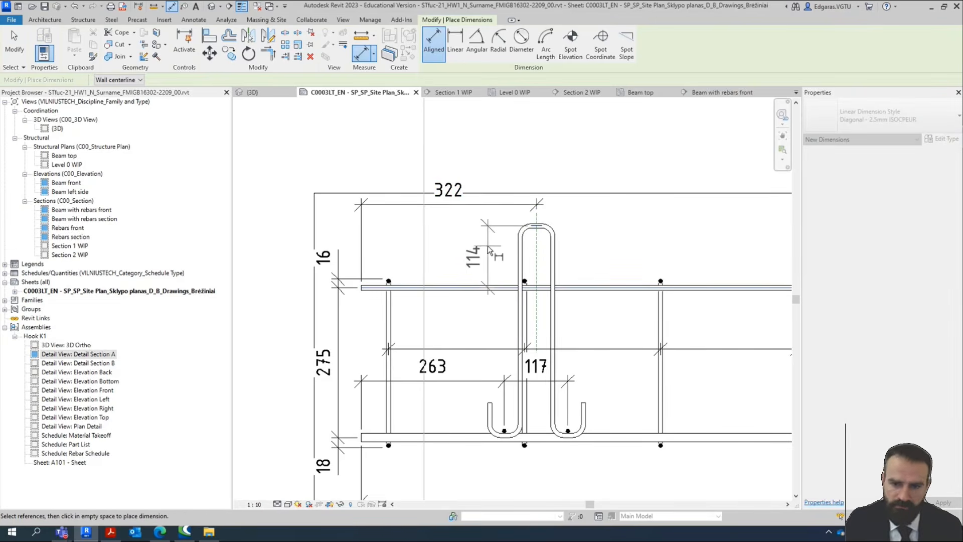
click(491, 256)
Finish dimensioning and review the dimensions along the Rebars front view from its left end to its right end.
scroll(527, 261, up, 3)
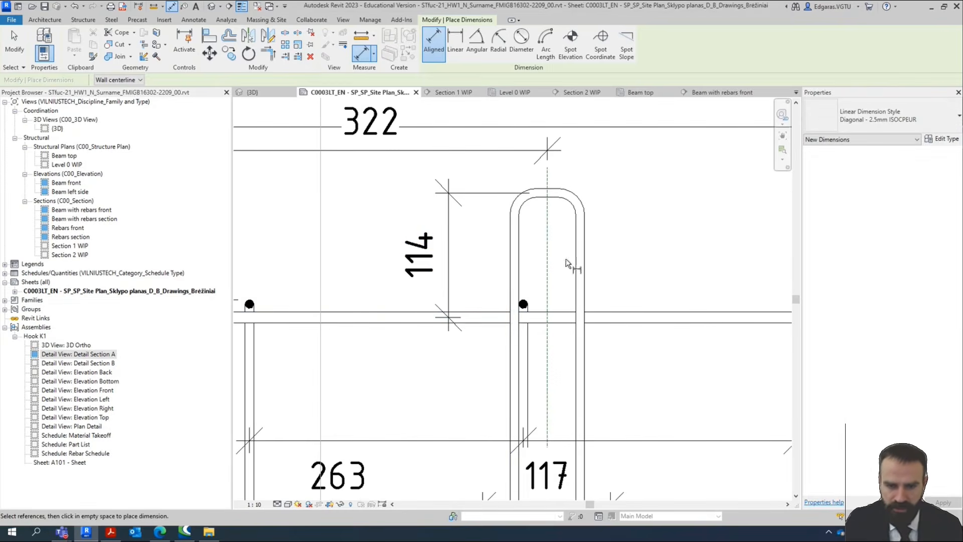
scroll(655, 354, down, 8)
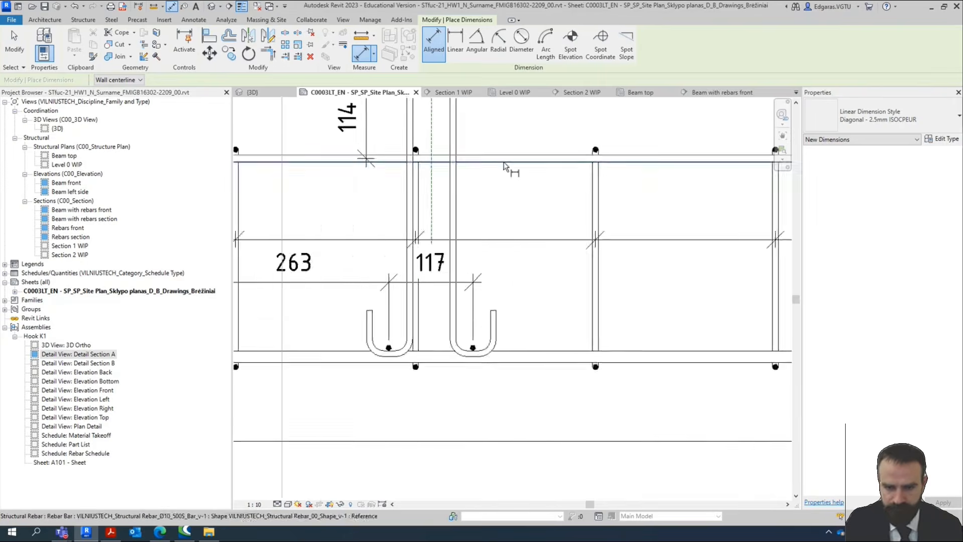
scroll(507, 273, up, 4)
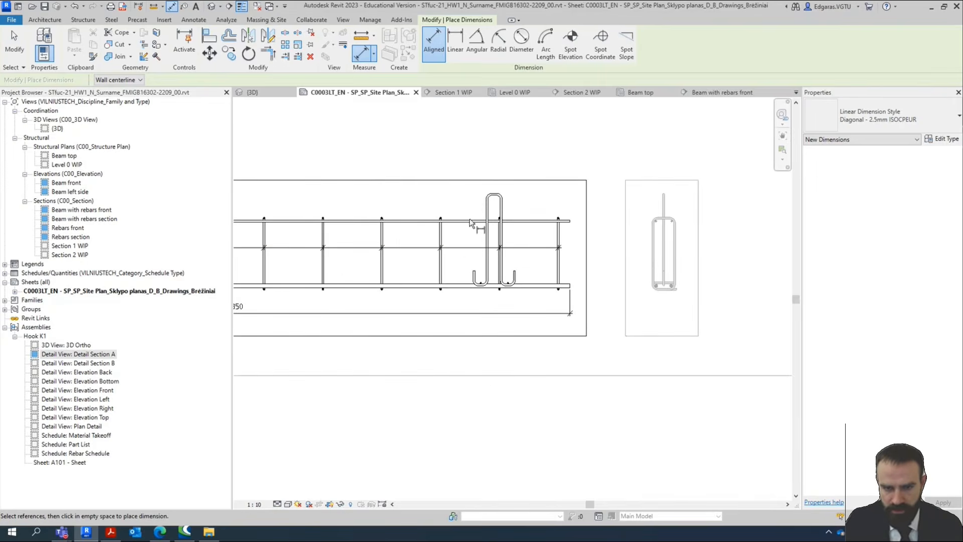
scroll(502, 281, up, 4)
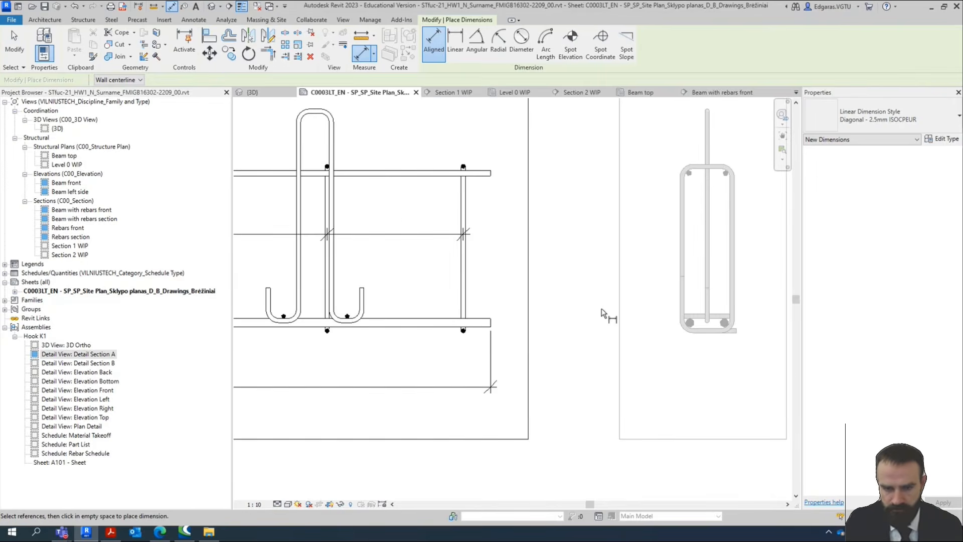
scroll(365, 350, down, 3)
scroll(502, 332, up, 5)
key(Escape)
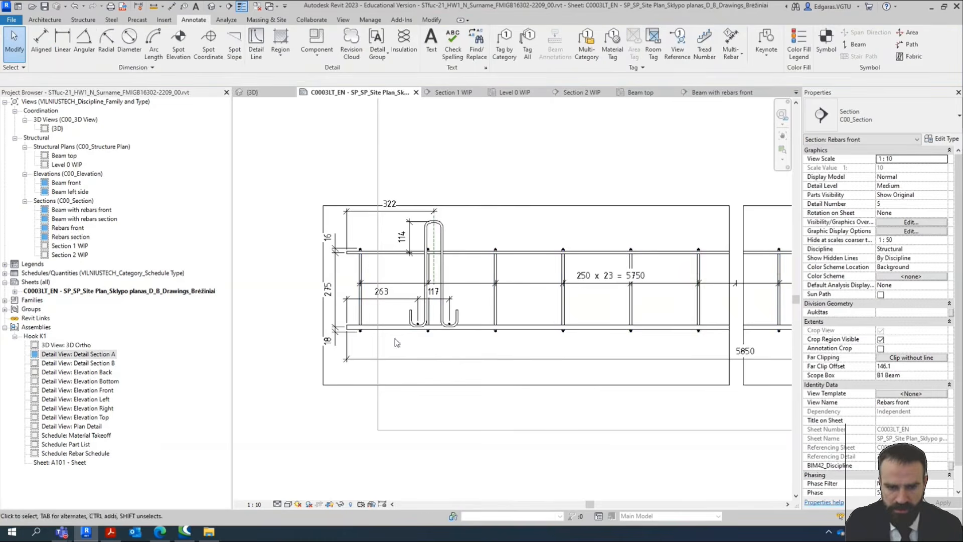
scroll(346, 261, up, 4)
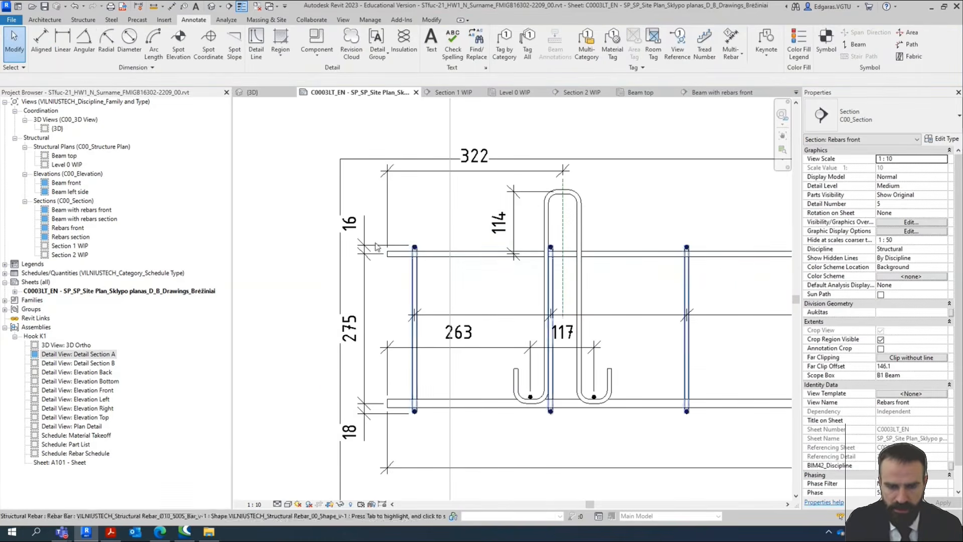
scroll(376, 246, down, 5)
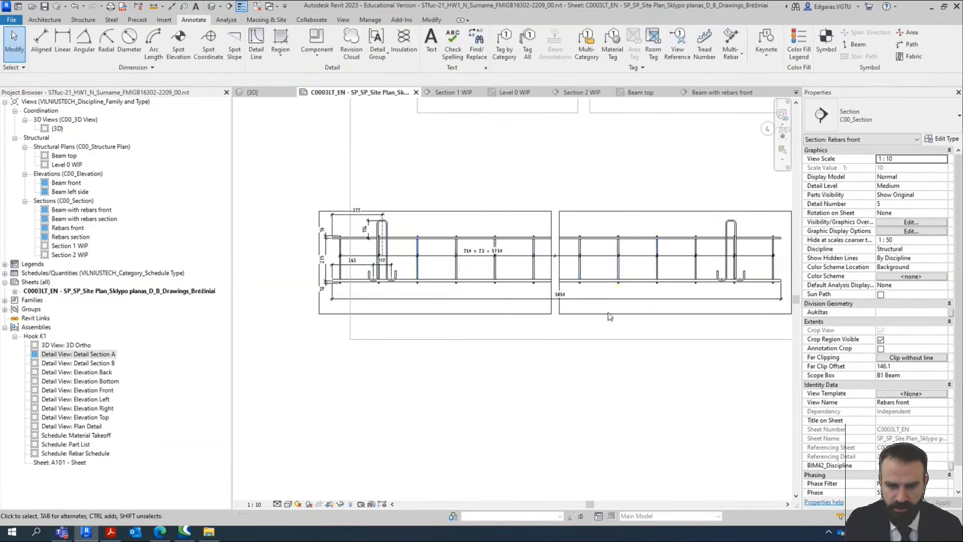
middle_drag(620, 290, 423, 326)
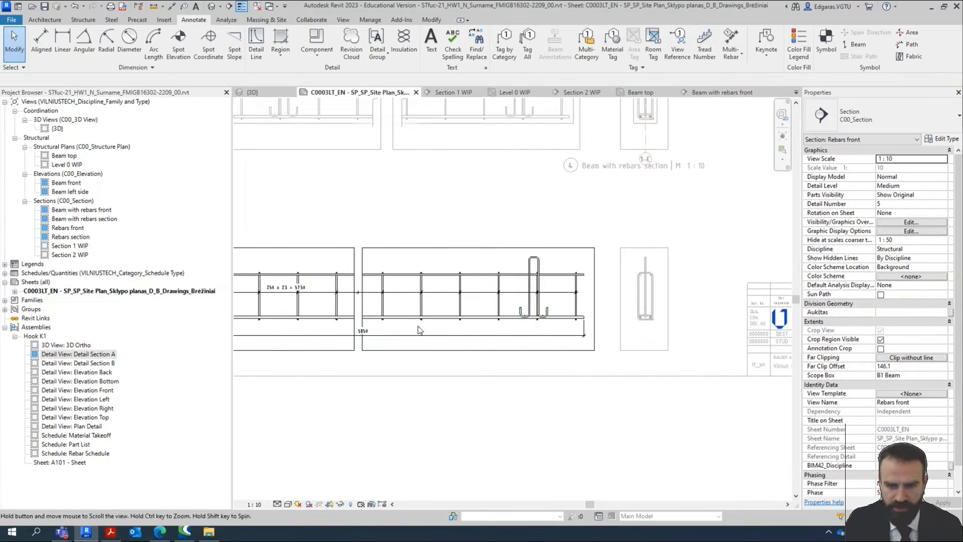
Deactivate the Rebars front view and activate the Rebars section view on the sheet for editing.
double_click(626, 363)
scroll(706, 320, up, 6)
scroll(538, 341, down, 3)
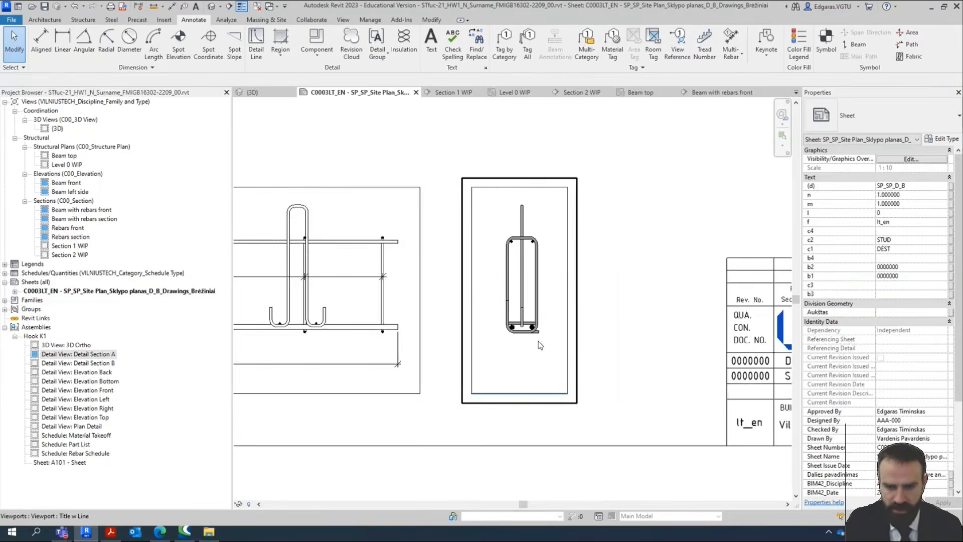
double_click(541, 342)
scroll(515, 366, up, 5)
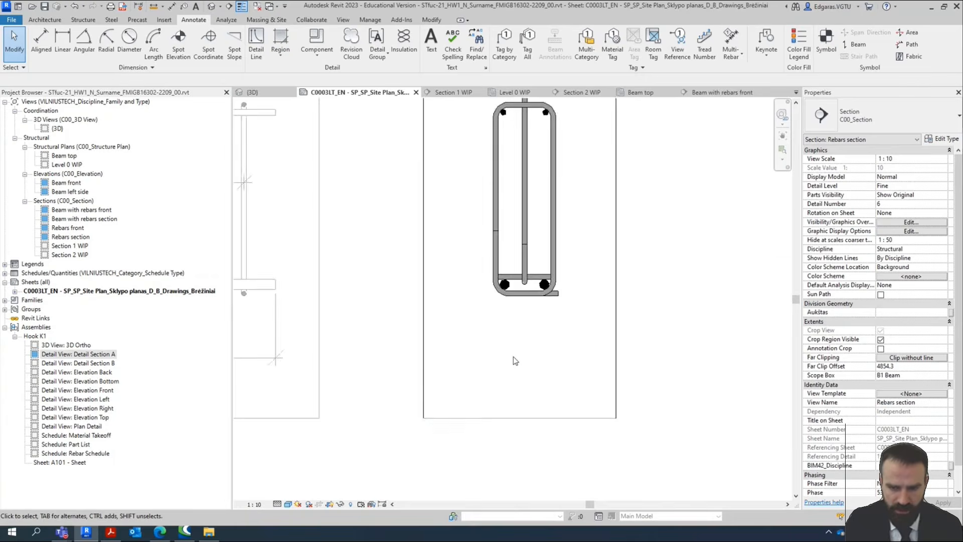
Place an aligned dimension for the stirrup's height in the Rebars section, from its bottom leg to its top leg, on the stirrup's left side.
scroll(486, 399, down, 2)
scroll(488, 400, up, 2)
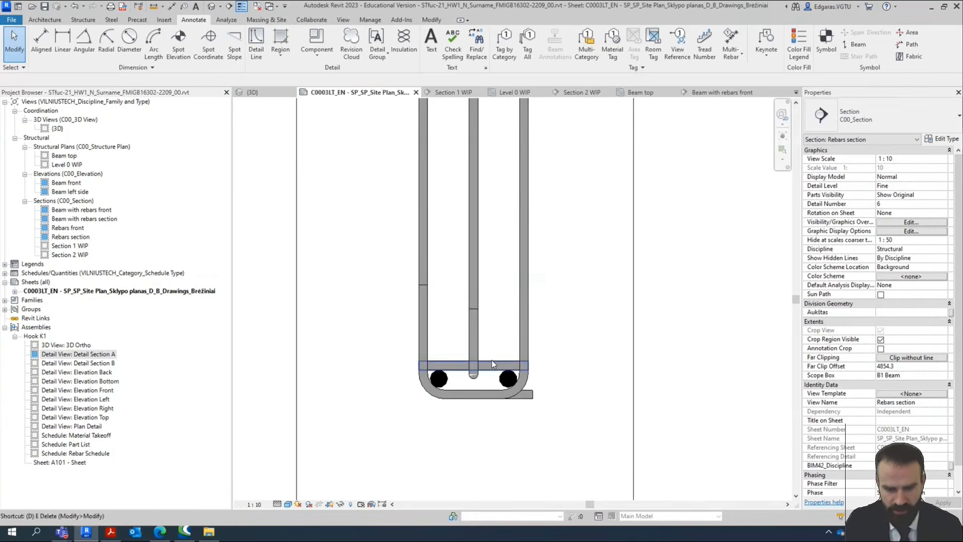
key(d)
key(i)
click(505, 364)
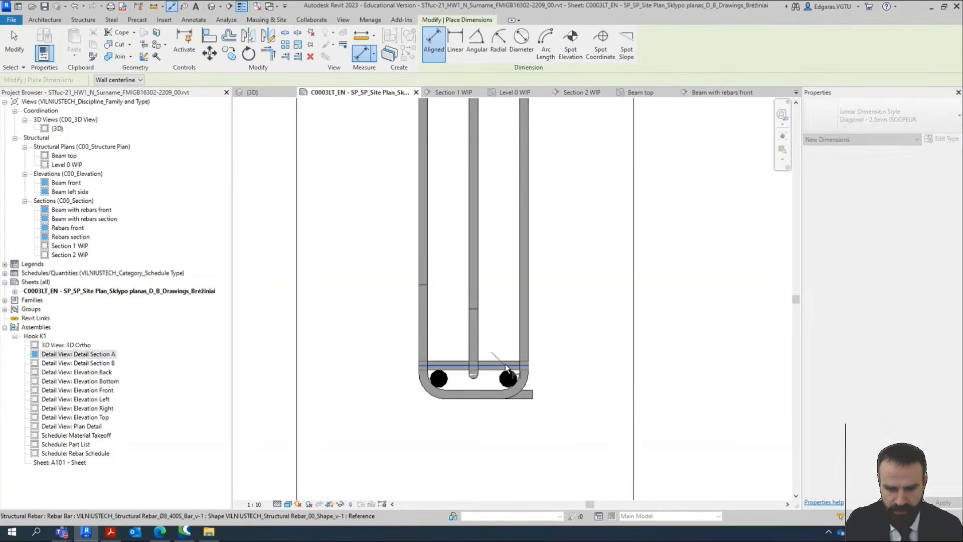
key(Escape)
click(485, 395)
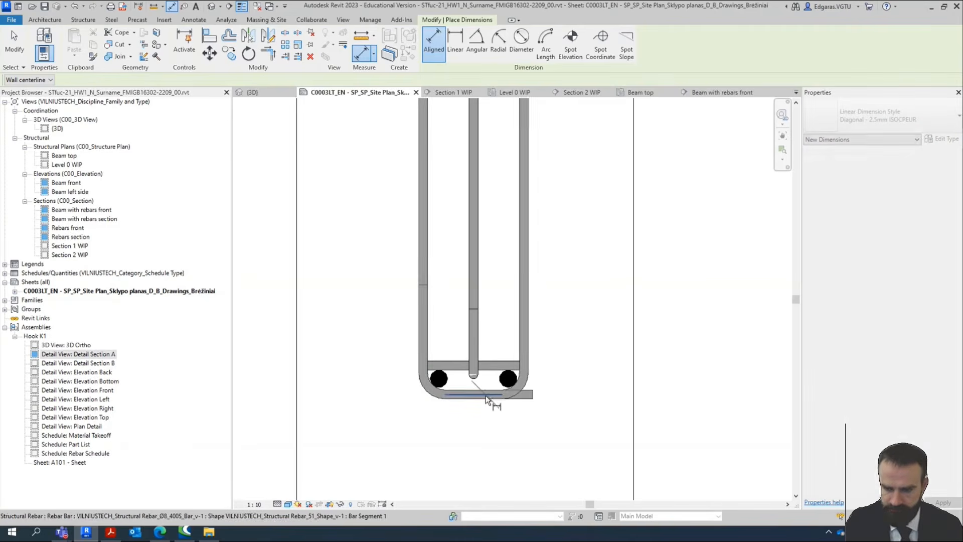
scroll(485, 395, down, 3)
click(475, 231)
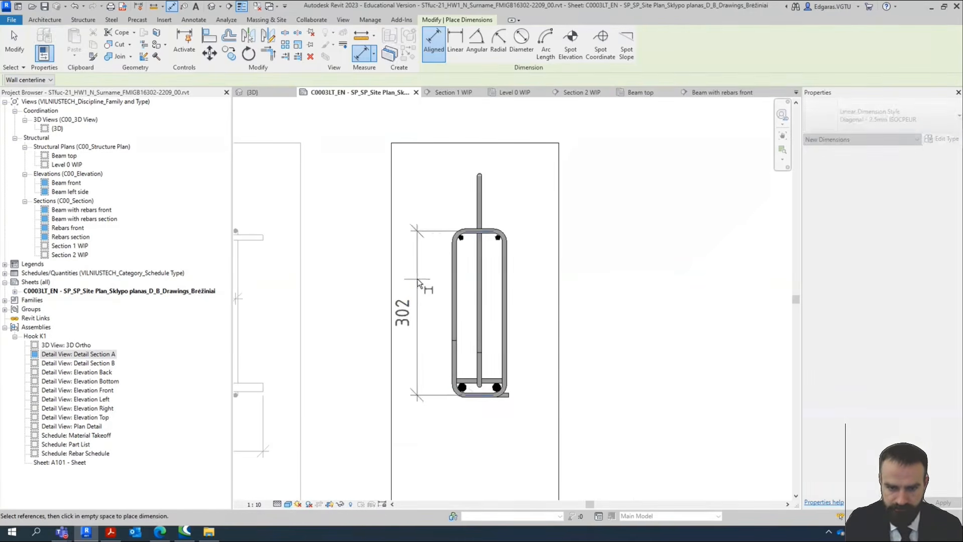
click(416, 278)
Place a chained vertical dimension to the stirrup's right, linking its top edge, the top bar, the bottom bar and its bottom edge.
scroll(440, 219, up, 4)
scroll(576, 233, down, 3)
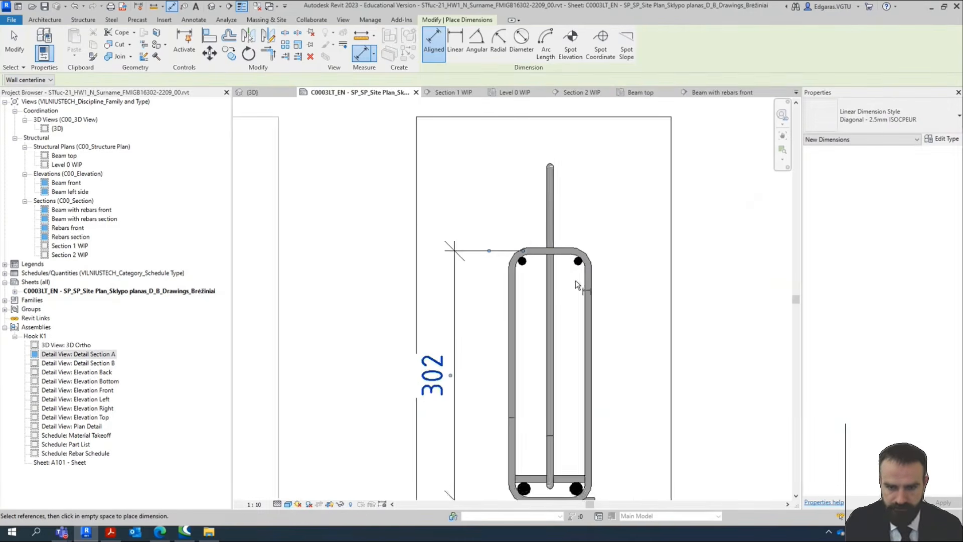
scroll(567, 264, up, 3)
click(565, 246)
click(585, 269)
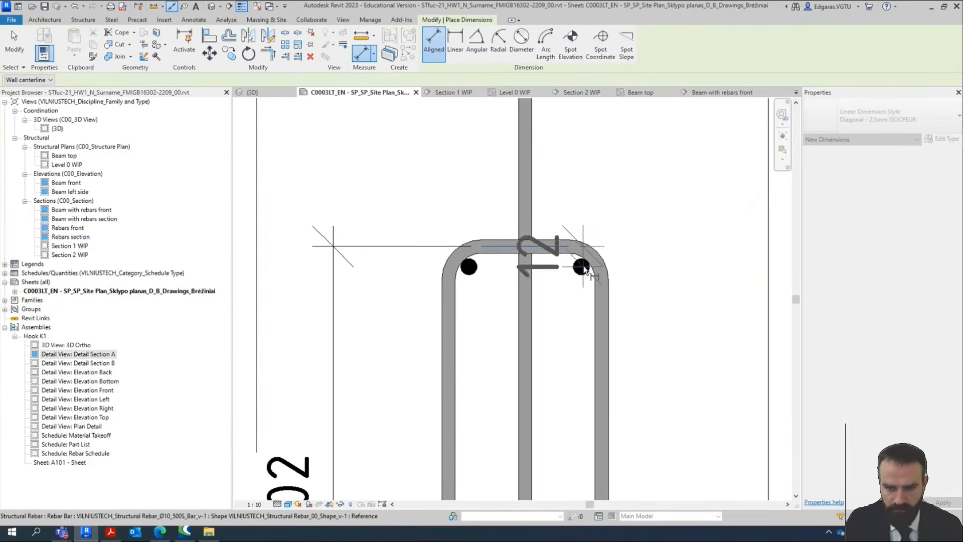
scroll(544, 230, down, 3)
scroll(667, 452, up, 3)
scroll(621, 365, down, 3)
scroll(555, 426, up, 4)
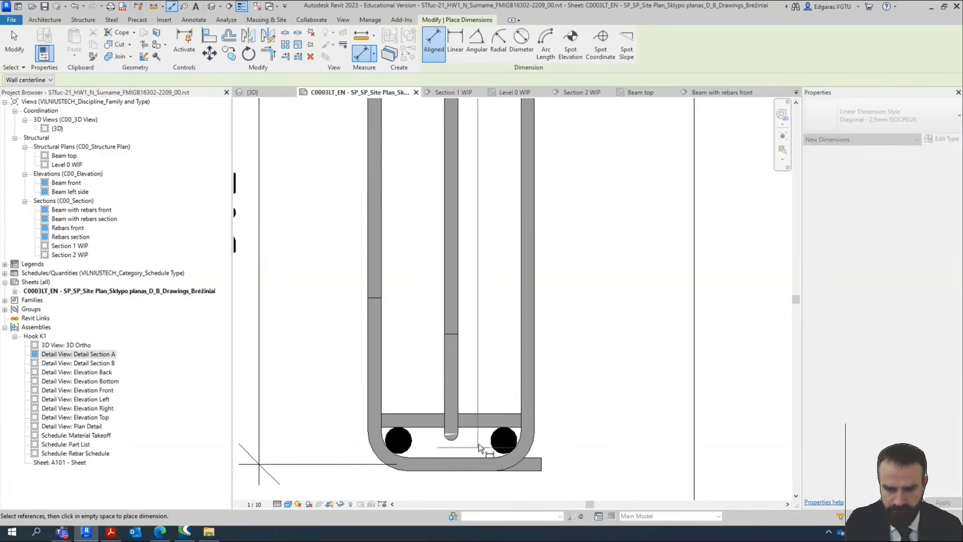
click(506, 444)
click(513, 471)
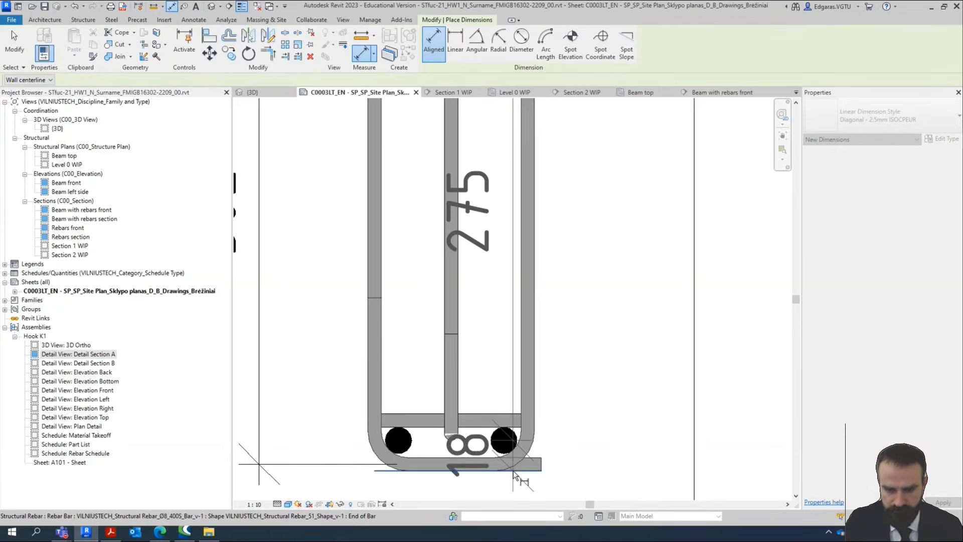
scroll(514, 471, down, 3)
scroll(531, 247, up, 4)
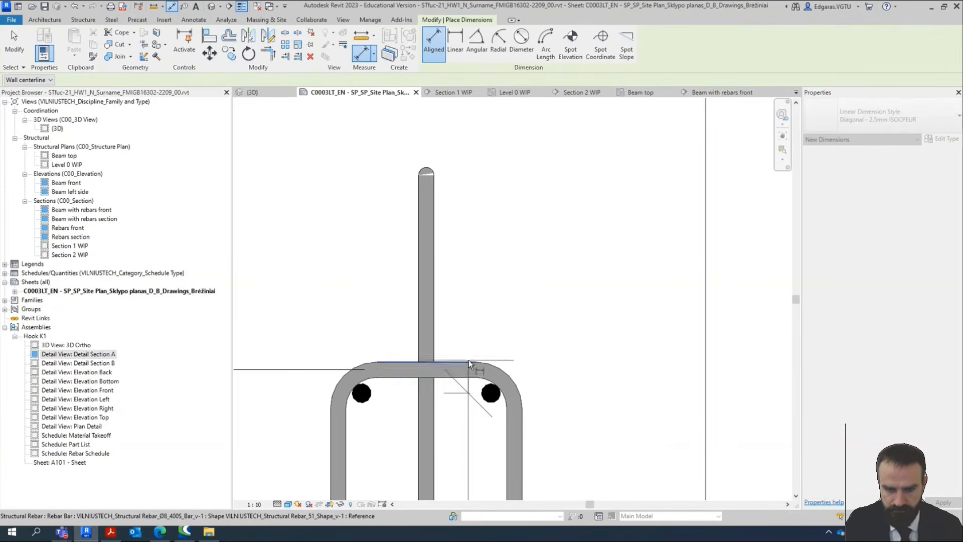
scroll(577, 352, down, 5)
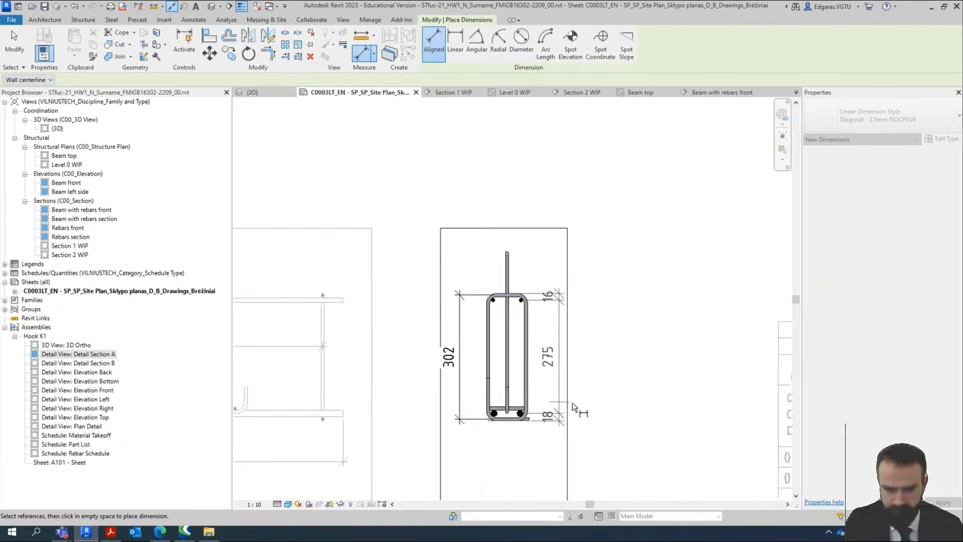
scroll(559, 388, up, 3)
click(558, 361)
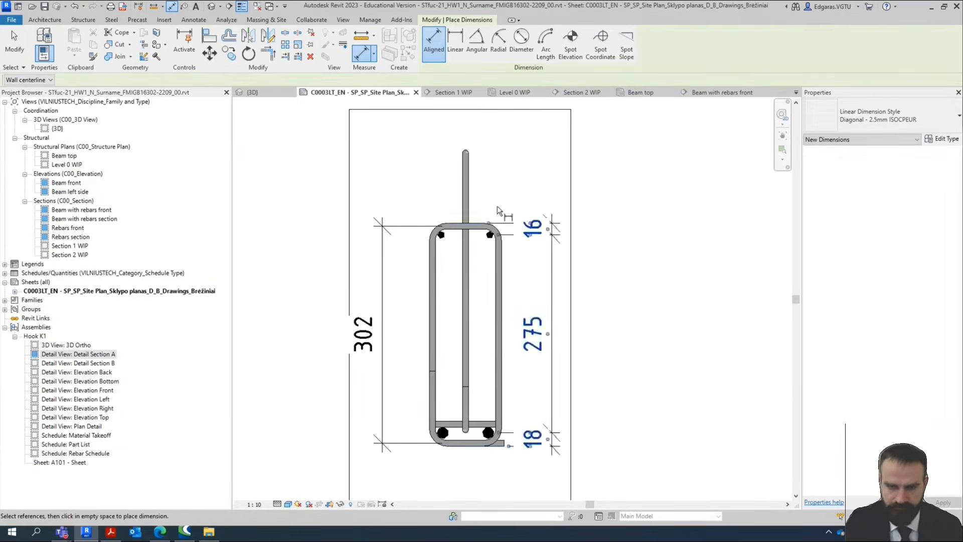
Move the chain's top offset text above its upper tick and the bottom offset text below its lower tick.
scroll(462, 161, up, 2)
scroll(462, 161, up, 1)
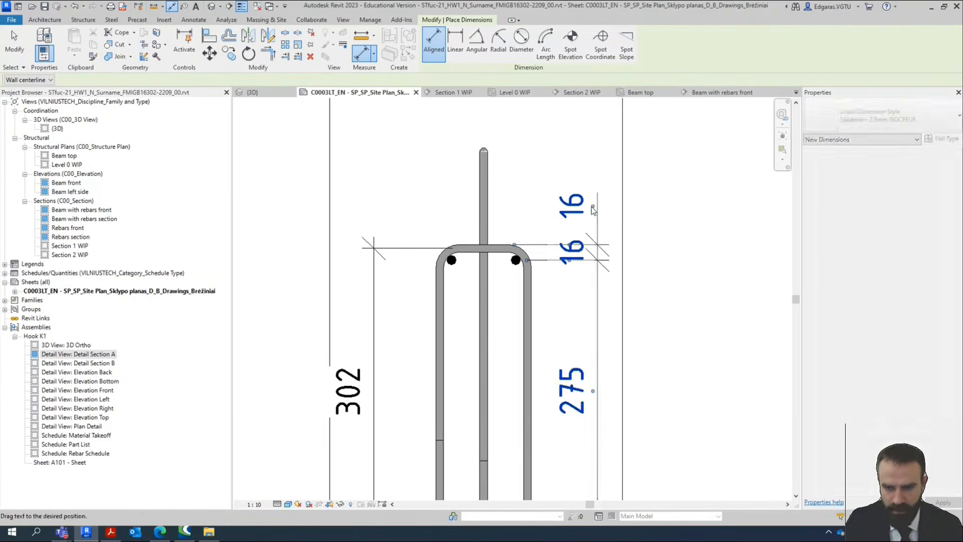
scroll(588, 404, down, 3)
scroll(585, 351, up, 3)
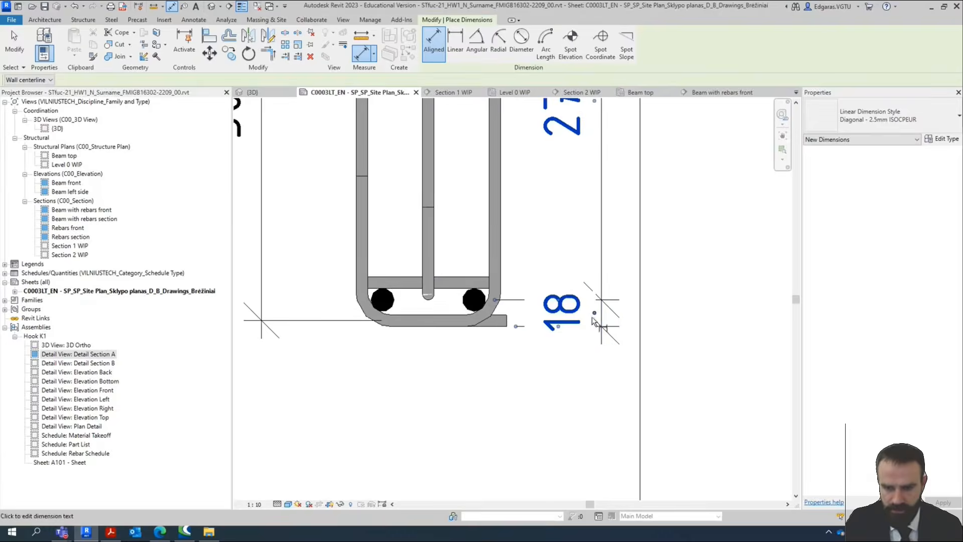
Place a chained horizontal dimension below the stirrup linking its two side edges and both bottom bars, with the outer texts moved outside the ticks.
click(472, 299)
click(383, 300)
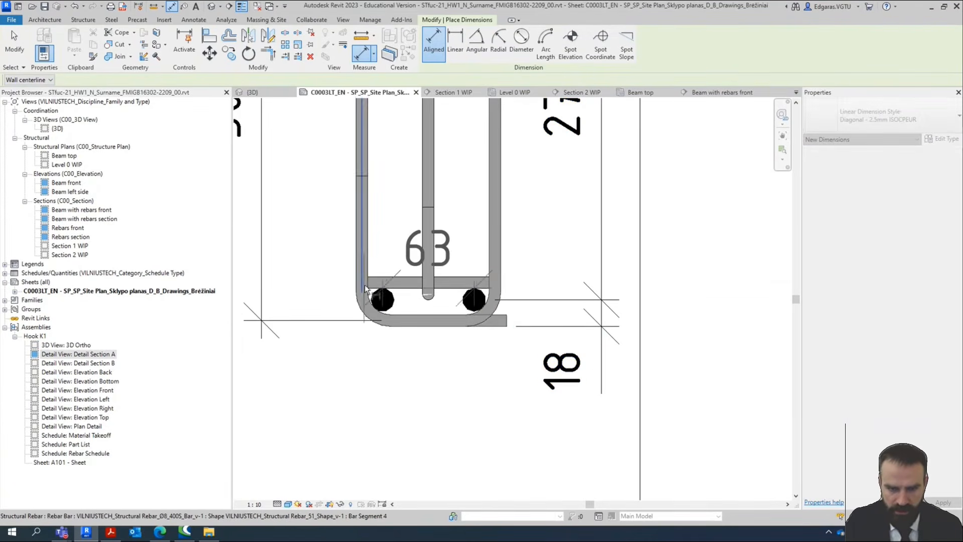
click(356, 273)
click(504, 251)
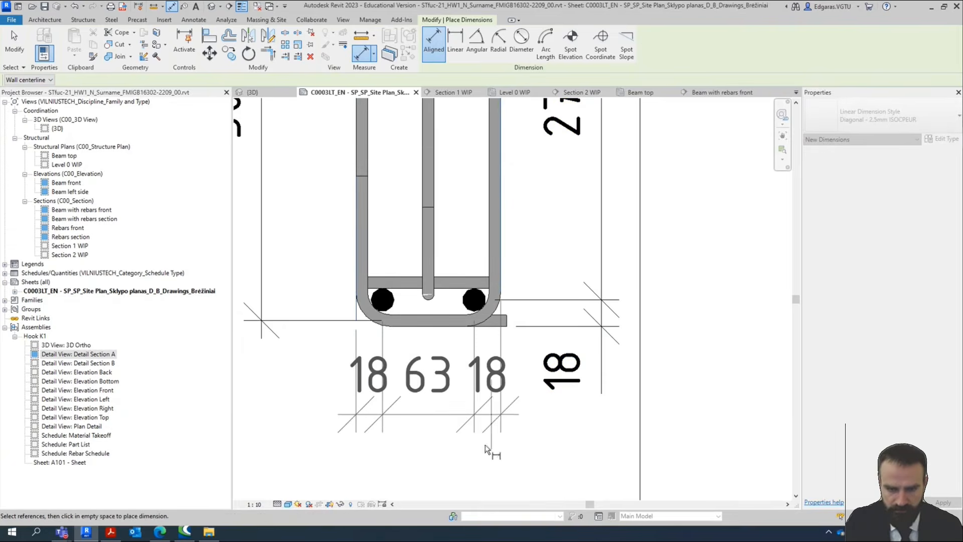
click(504, 464)
drag(487, 458, 555, 457)
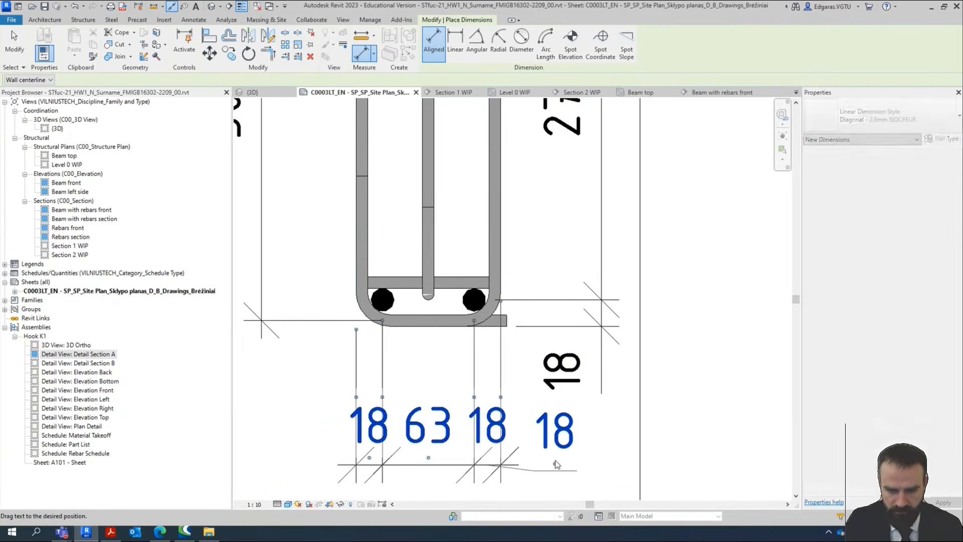
drag(369, 457, 311, 459)
Place a chained horizontal dimension near the stirrup's top, linking the two top bars and the stirrup's right outer edge.
scroll(394, 384, down, 4)
scroll(399, 264, up, 4)
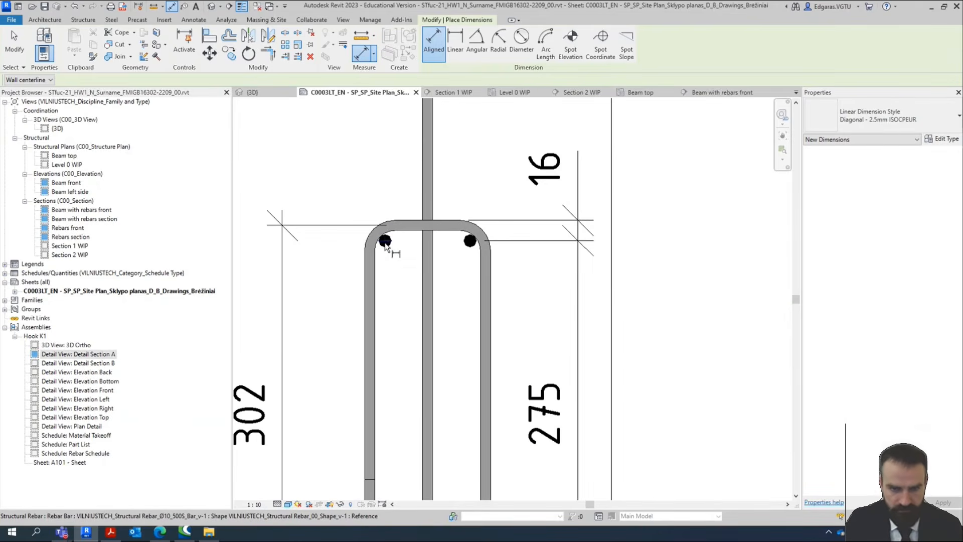
click(385, 242)
scroll(426, 235, up, 2)
click(492, 248)
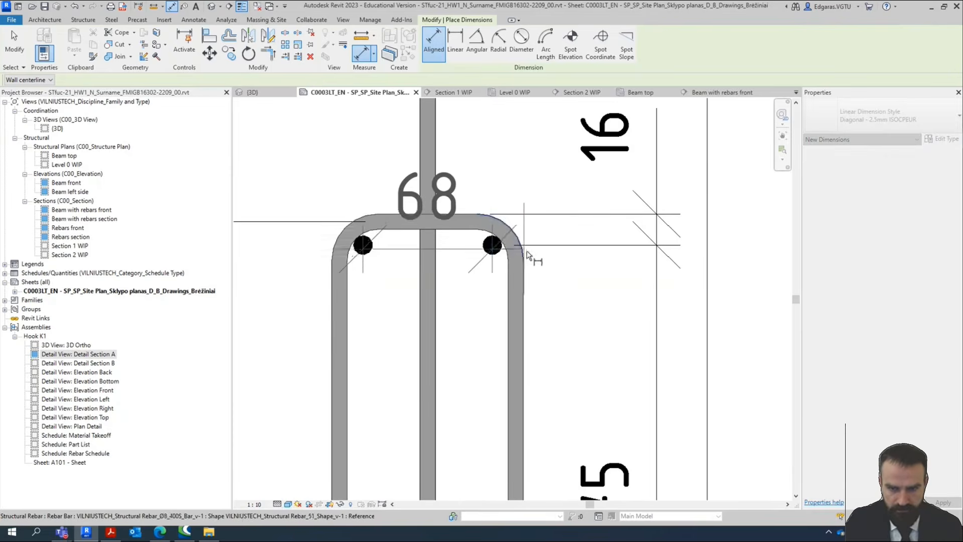
click(523, 275)
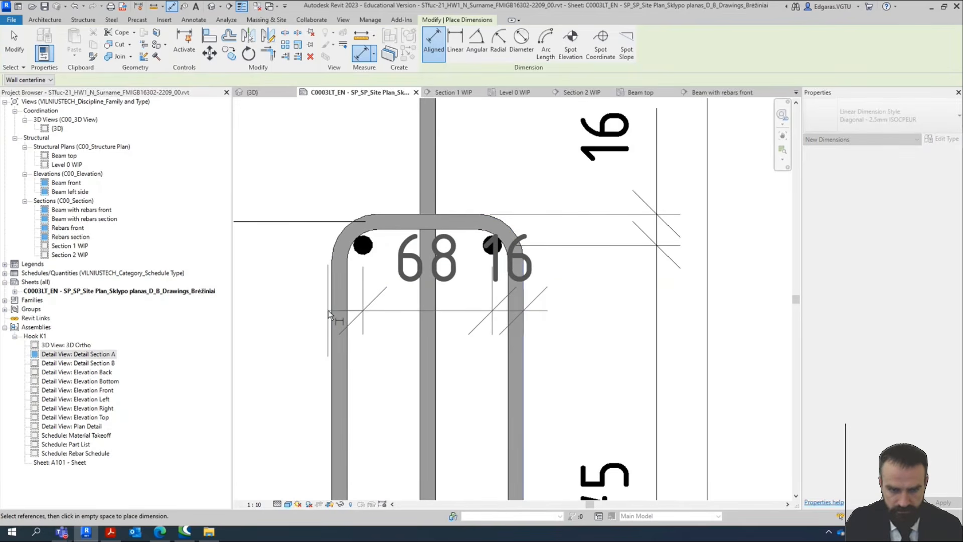
click(328, 310)
scroll(411, 327, down, 3)
key(Escape)
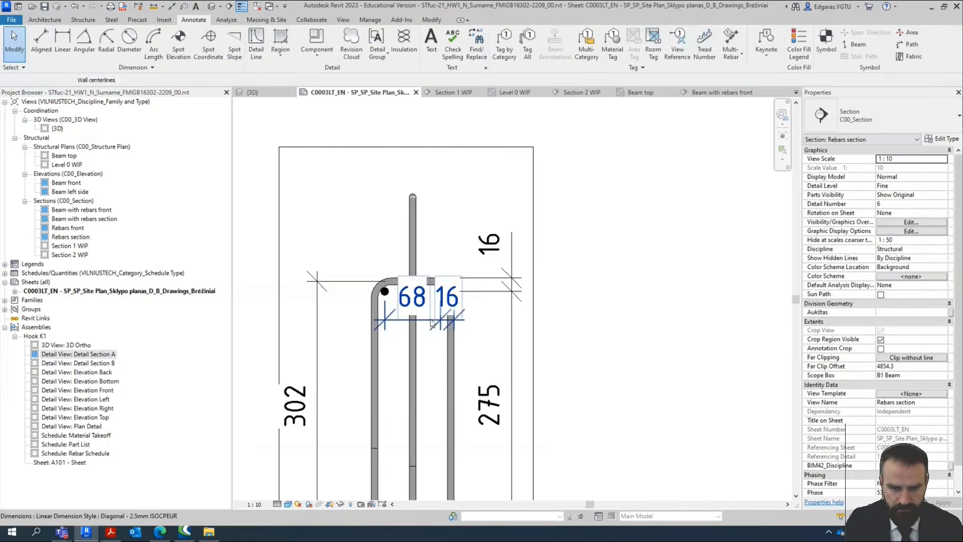
Move the top bars' chained dimension line up to just above the lifting hook in the Rebars section.
drag(425, 325, 435, 255)
drag(435, 182, 436, 182)
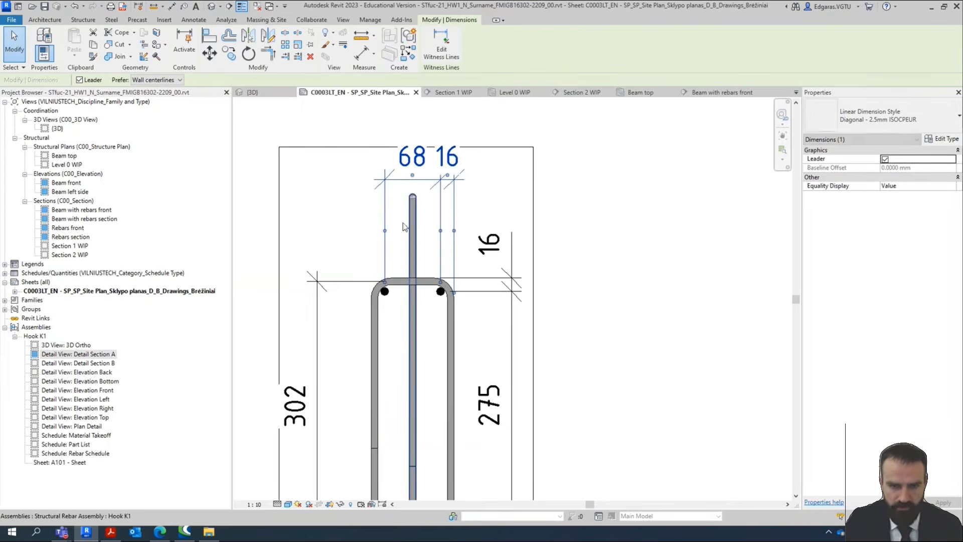
scroll(437, 184, up, 2)
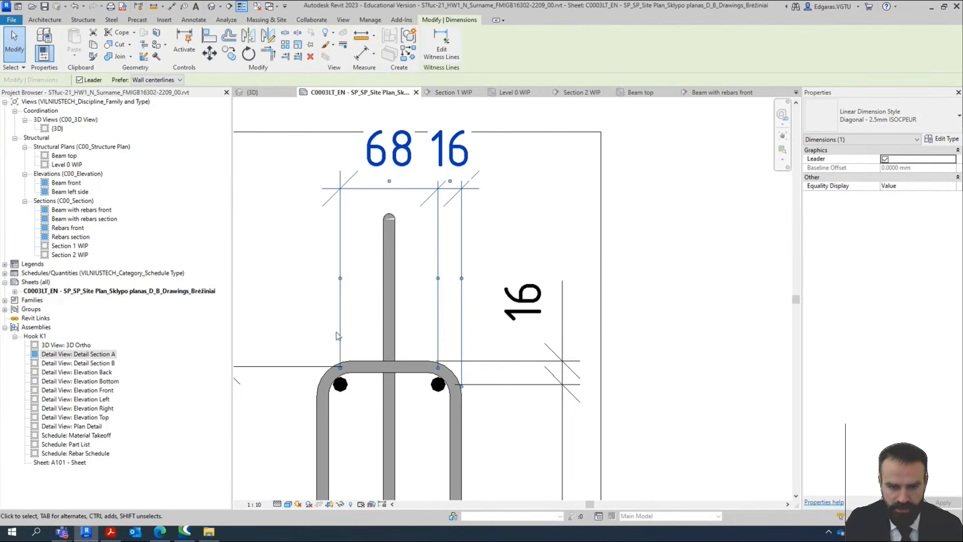
drag(446, 188, 415, 301)
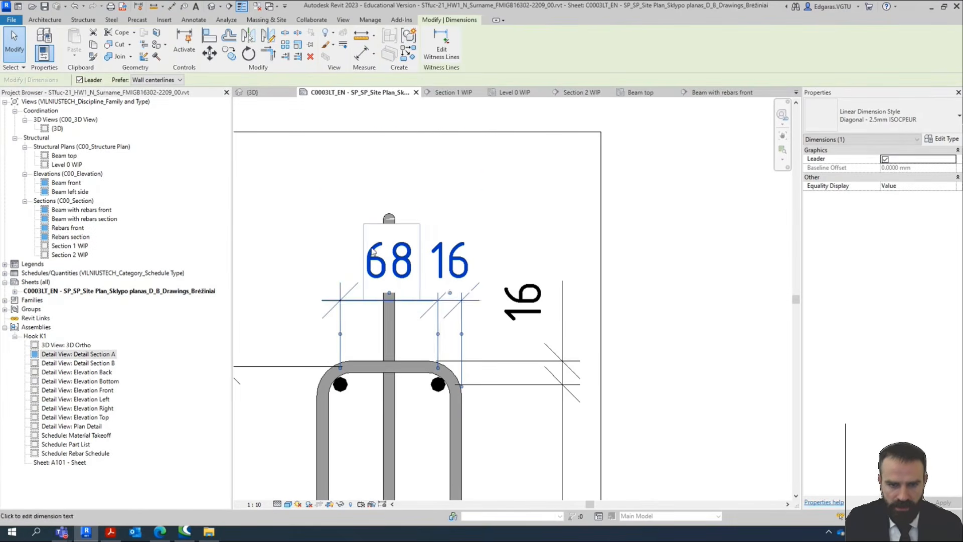
scroll(425, 289, down, 2)
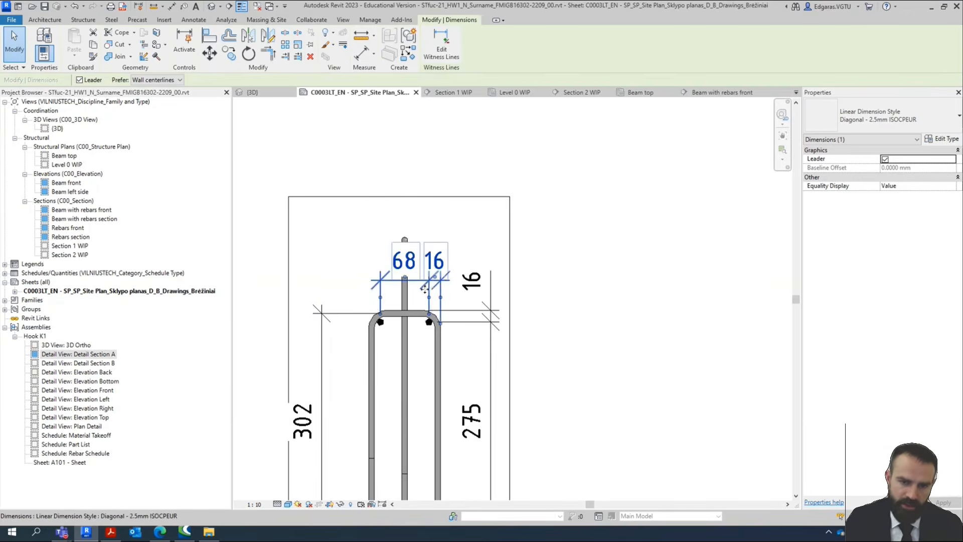
drag(430, 286, 430, 222)
click(482, 221)
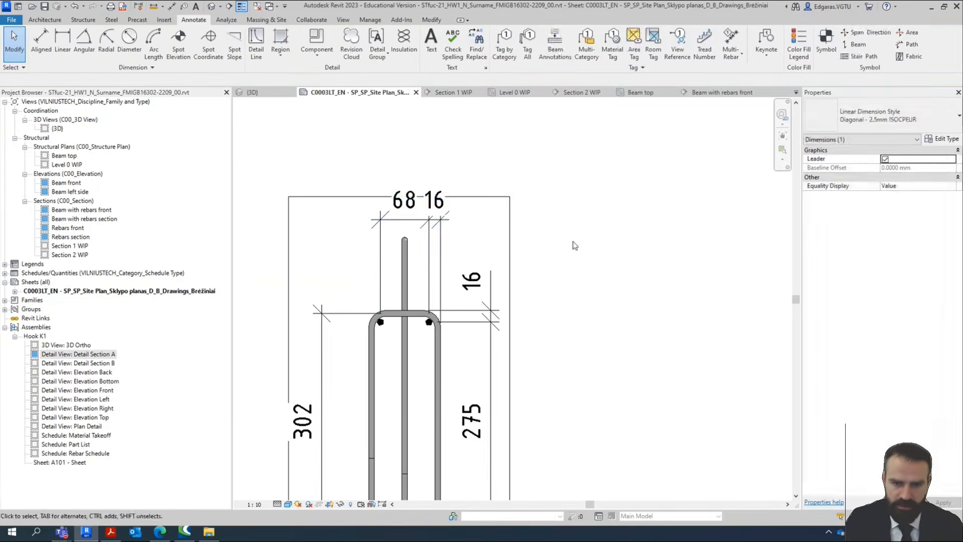
scroll(411, 273, up, 2)
scroll(418, 206, down, 4)
double_click(531, 358)
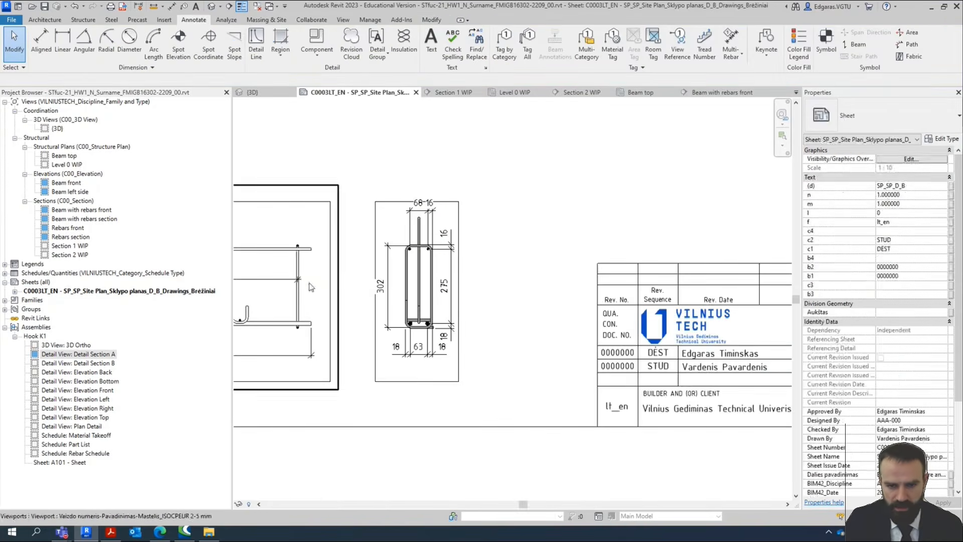
scroll(439, 316, up, 2)
double_click(425, 320)
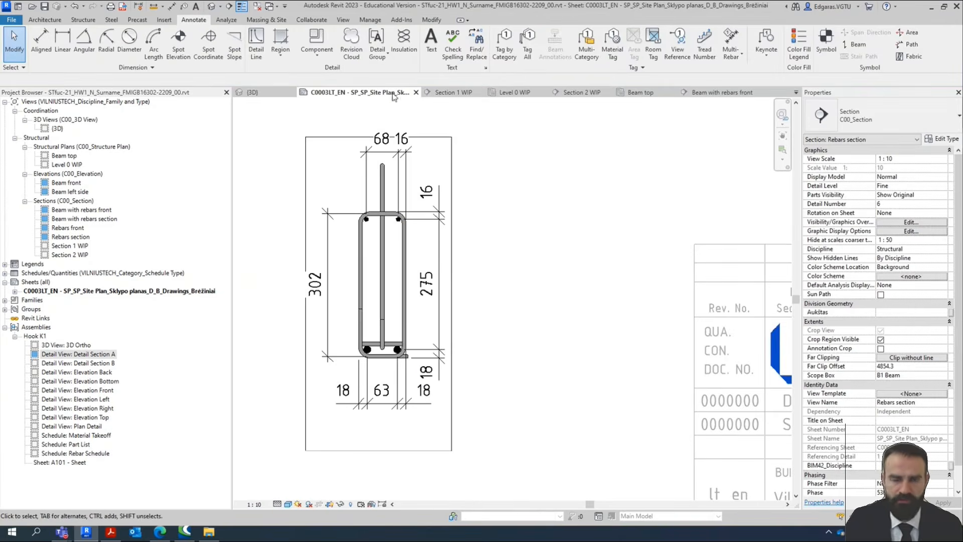
Start Tag by Category and set the loaded Structural Rebar tag to Armavimo zymuo strypu_plane_v-2 : Kaire_POS_n_d.
click(504, 47)
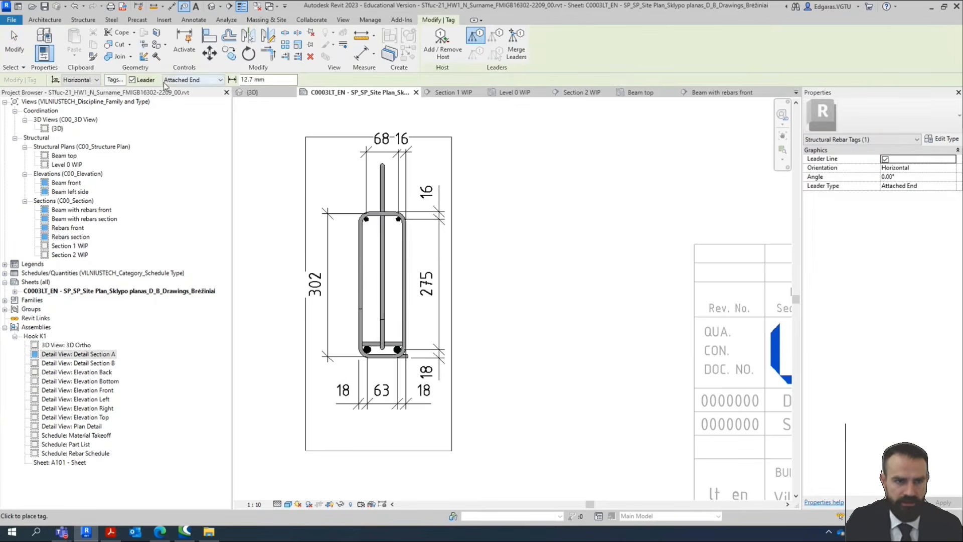
click(115, 80)
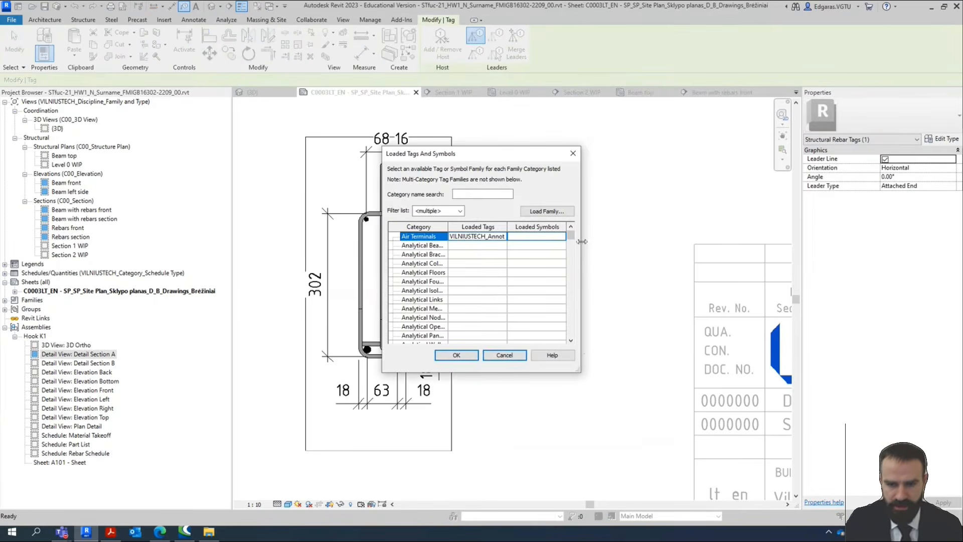
drag(578, 374, 636, 460)
drag(627, 254, 626, 426)
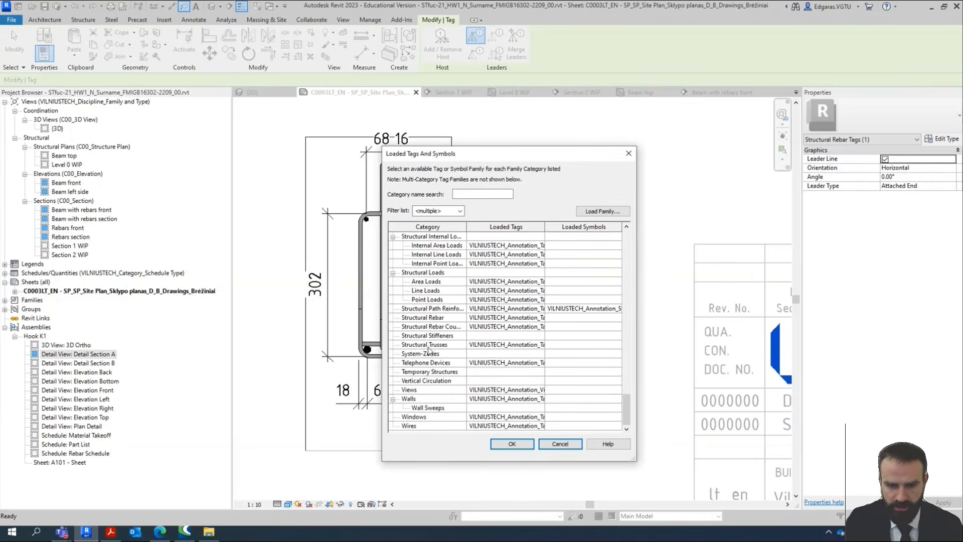
click(506, 317)
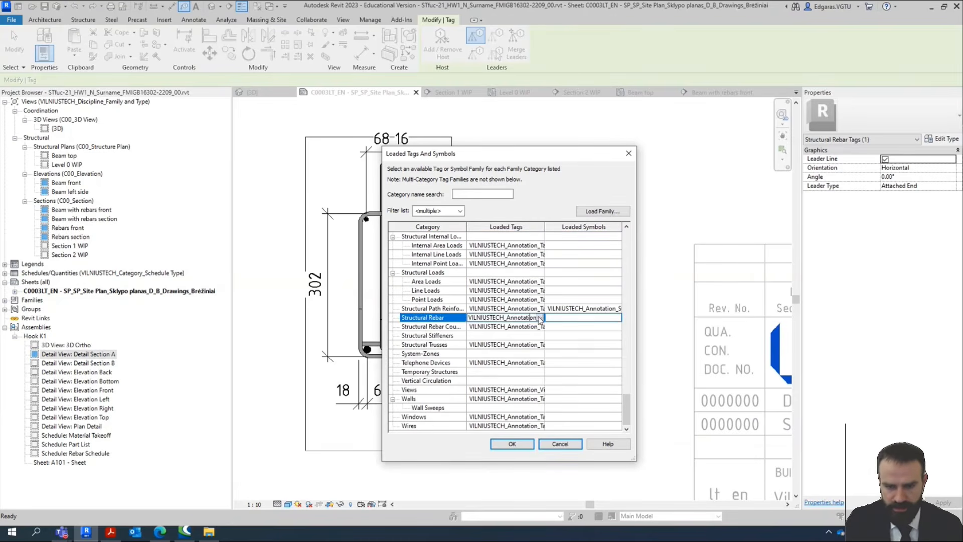
click(540, 318)
click(540, 318)
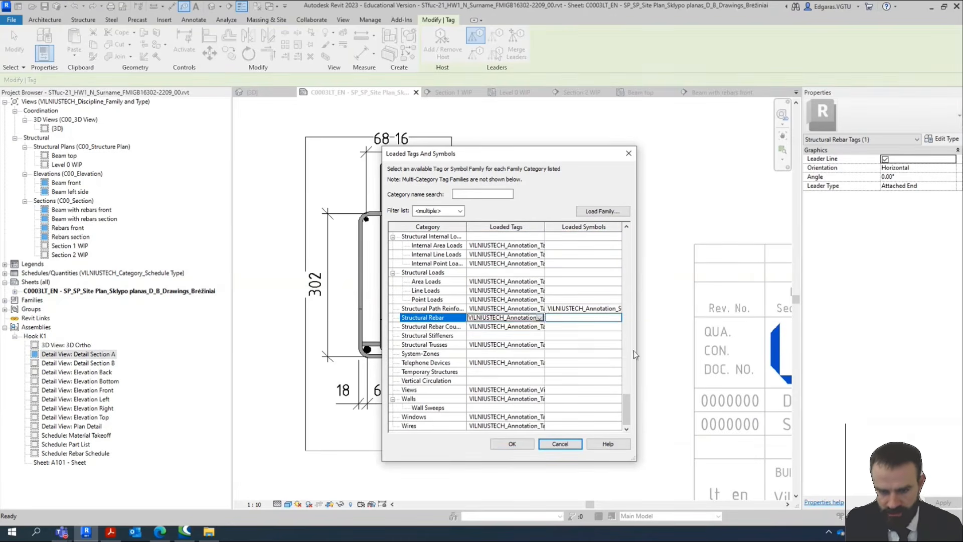
click(540, 318)
click(658, 362)
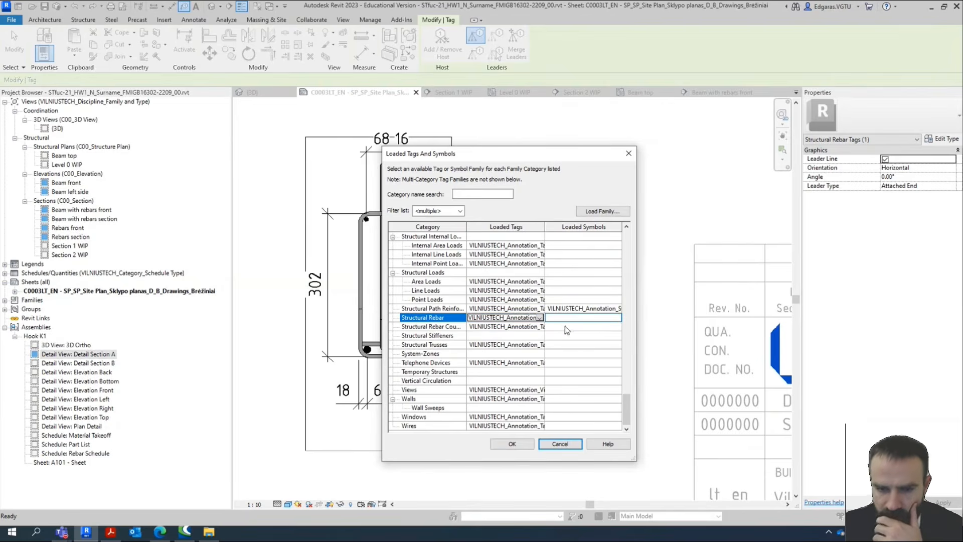
click(540, 318)
scroll(551, 358, down, 3)
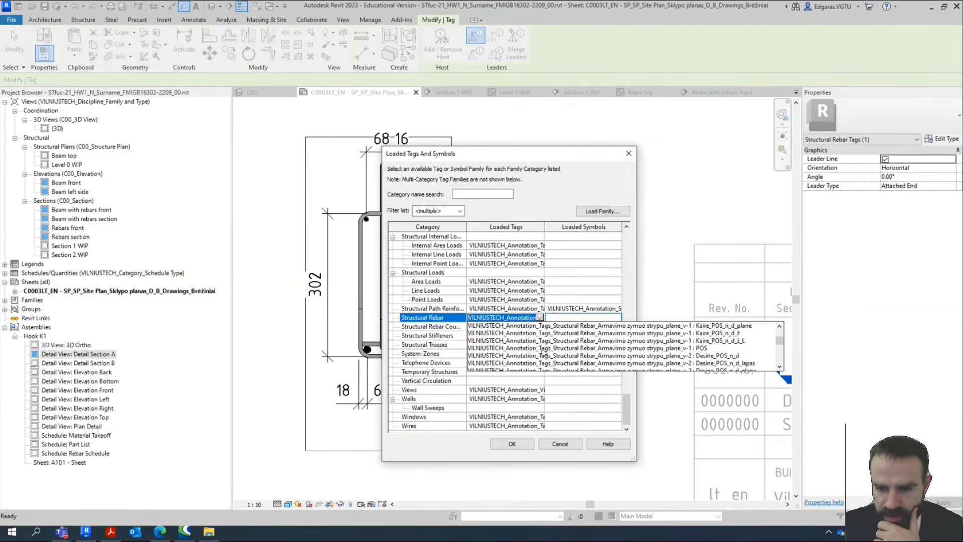
scroll(551, 357, down, 1)
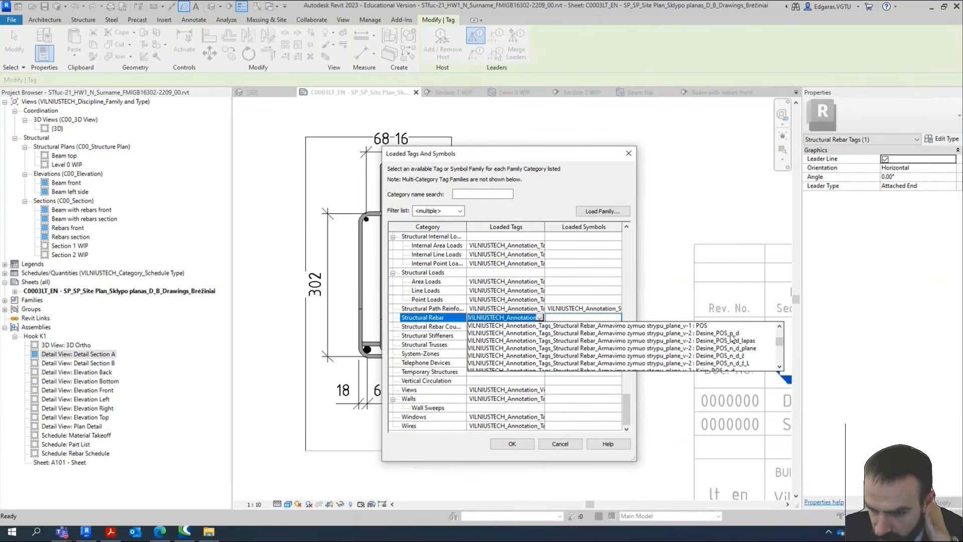
scroll(703, 360, down, 3)
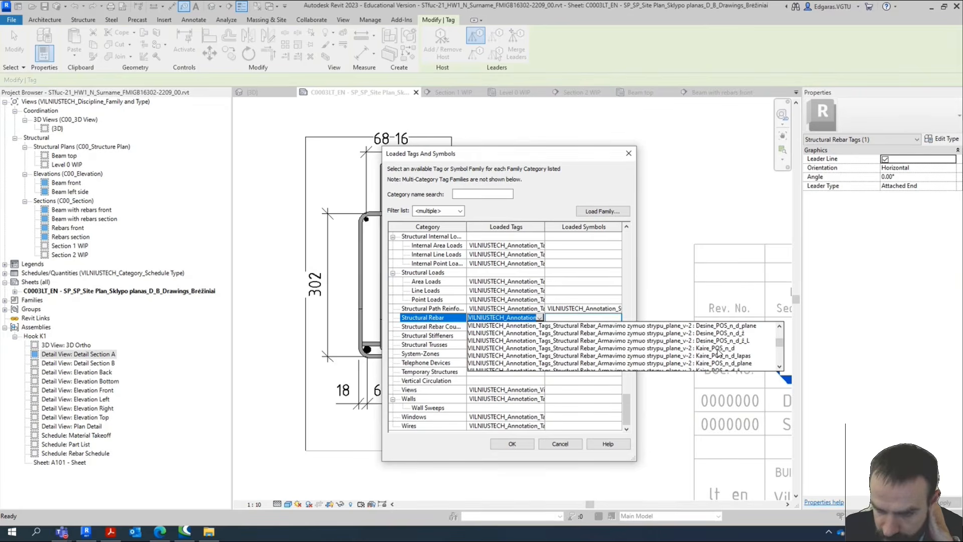
click(719, 348)
click(511, 444)
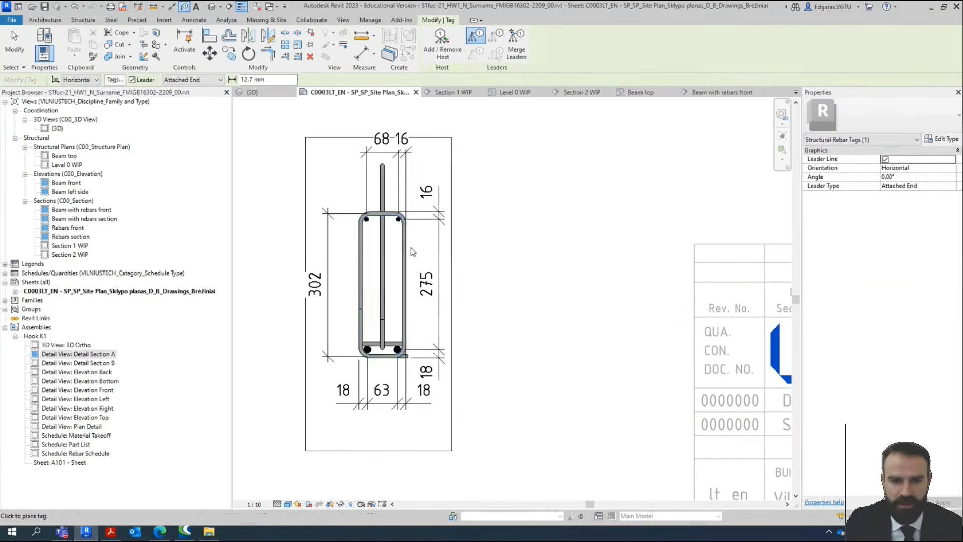
Tag the stirrup on its right side with an attached leader, and the lifting hook to its upper left with a Free End leader.
scroll(336, 177, up, 2)
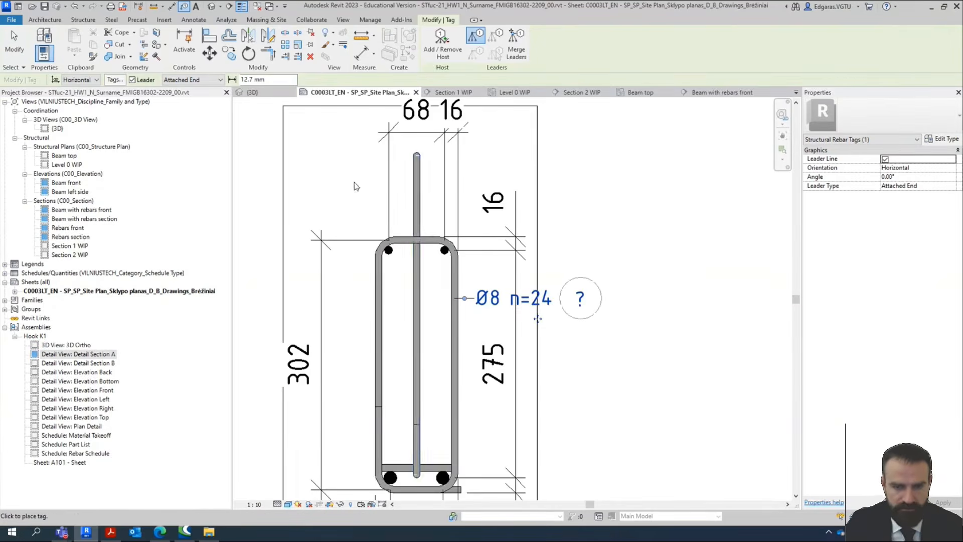
scroll(415, 204, down, 2)
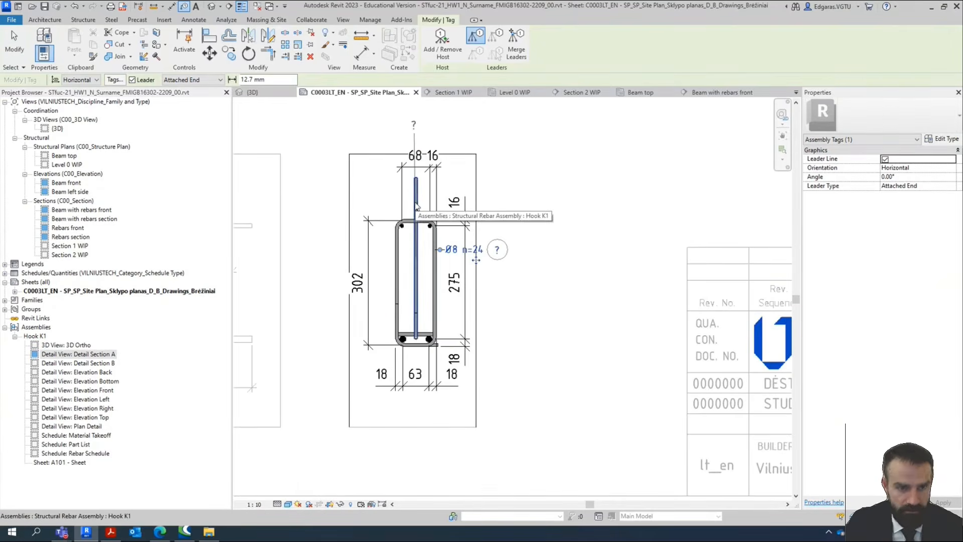
click(184, 80)
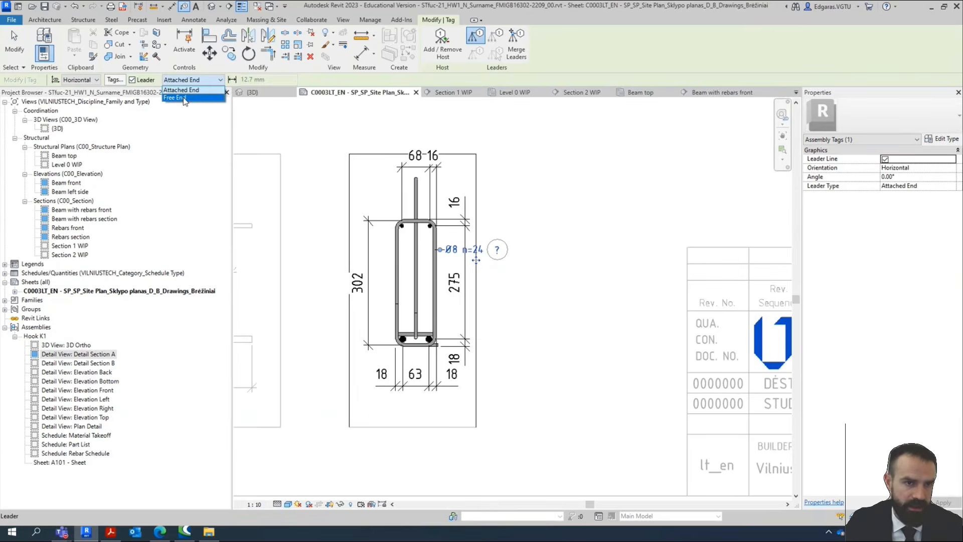
click(184, 97)
scroll(375, 179, up, 2)
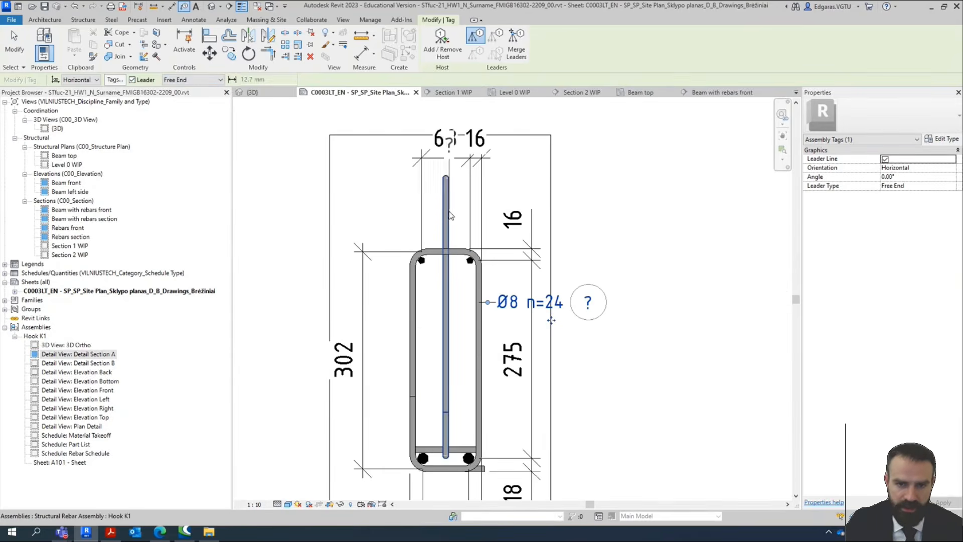
click(446, 214)
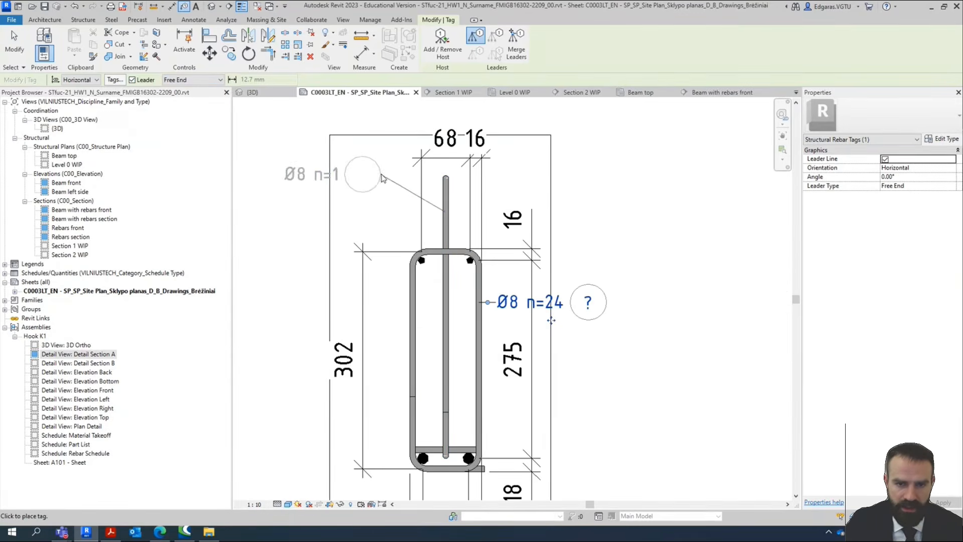
Tag the bottom-right longitudinal bar to the section's right and the short cross bar above the bottom bars to its lower left, with Free End leaders.
scroll(456, 219, down, 3)
scroll(465, 427, up, 3)
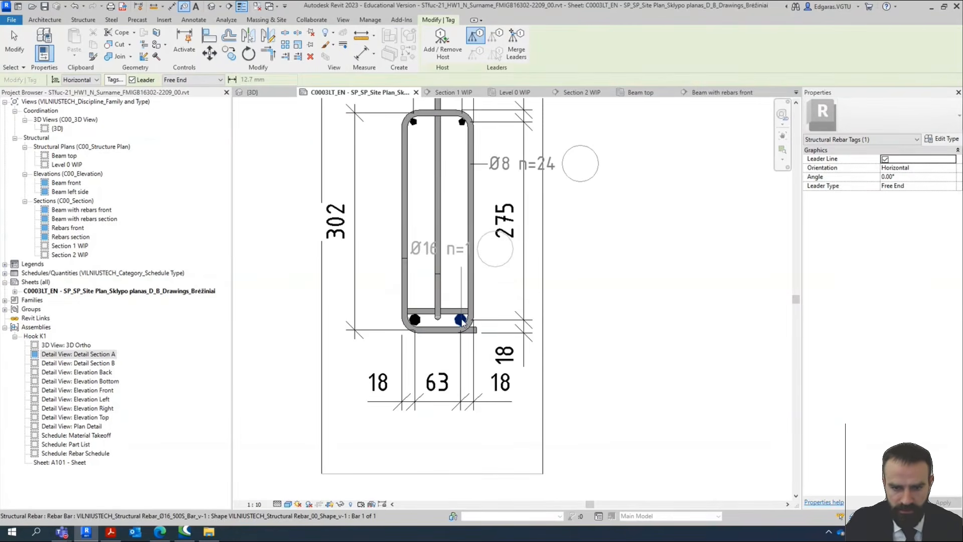
click(461, 319)
click(573, 276)
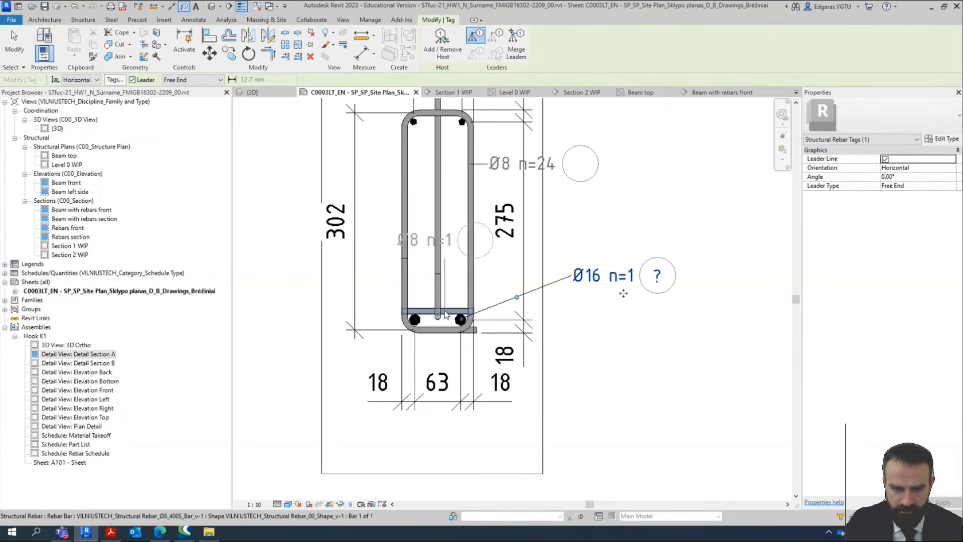
click(330, 374)
scroll(529, 304, down, 1)
scroll(507, 306, up, 2)
scroll(507, 306, down, 2)
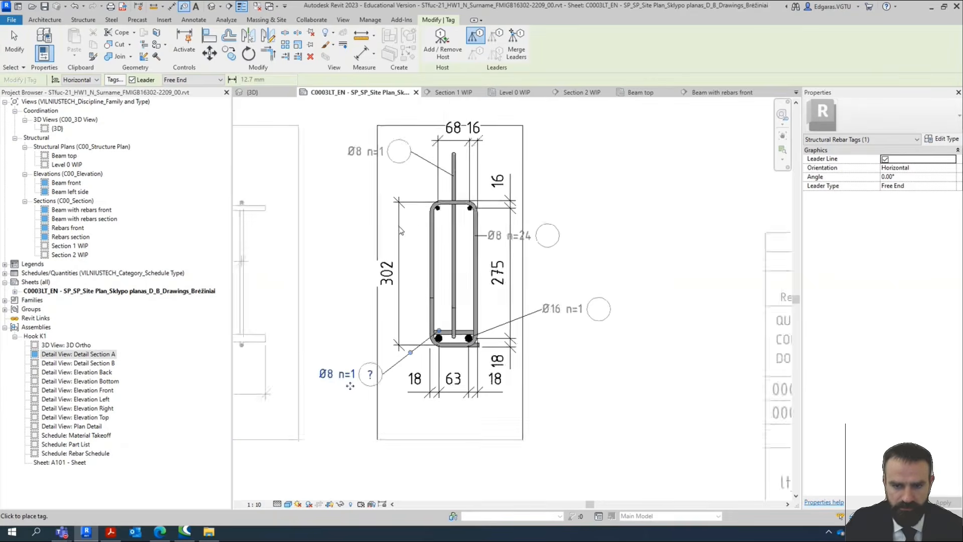
scroll(476, 281, up, 2)
scroll(448, 250, down, 1)
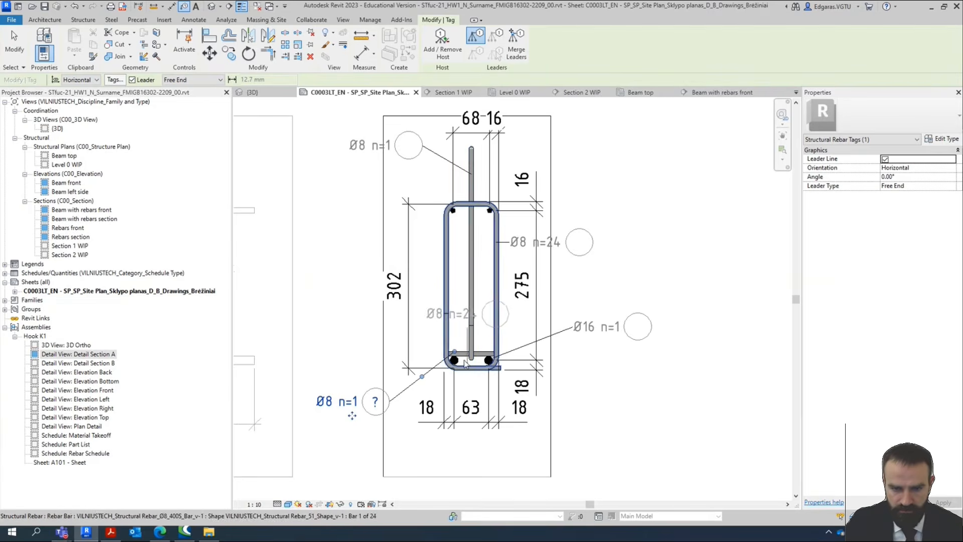
Finish tagging and deactivate the Rebars section view to return to the sheet.
key(Escape)
key(Escape)
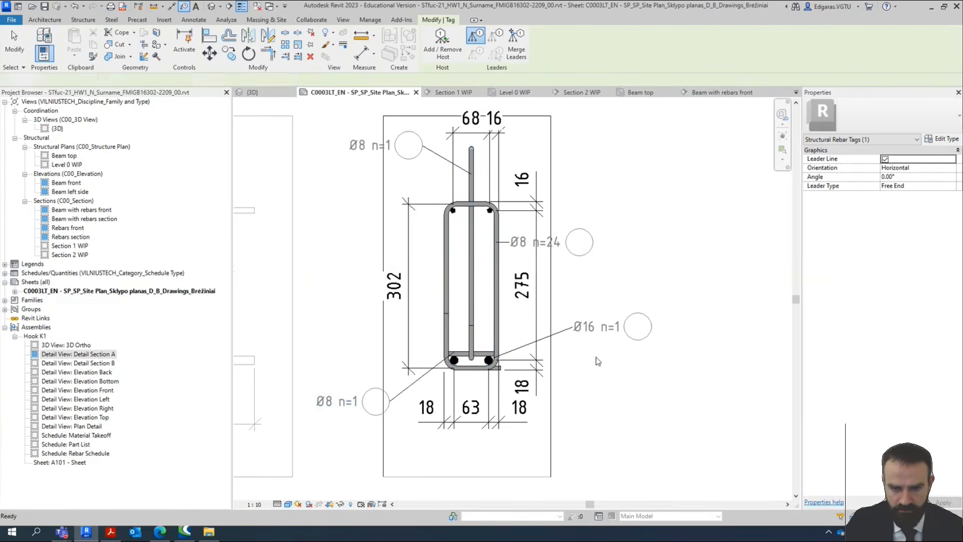
scroll(636, 409, down, 3)
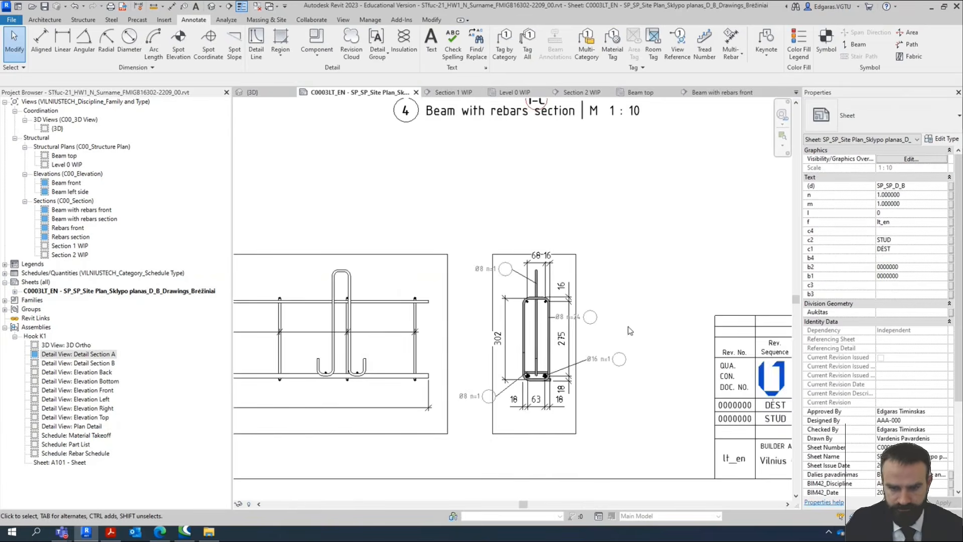
Activate the Rebars section view on the sheet for editing.
scroll(636, 409, up, 5)
scroll(602, 344, down, 2)
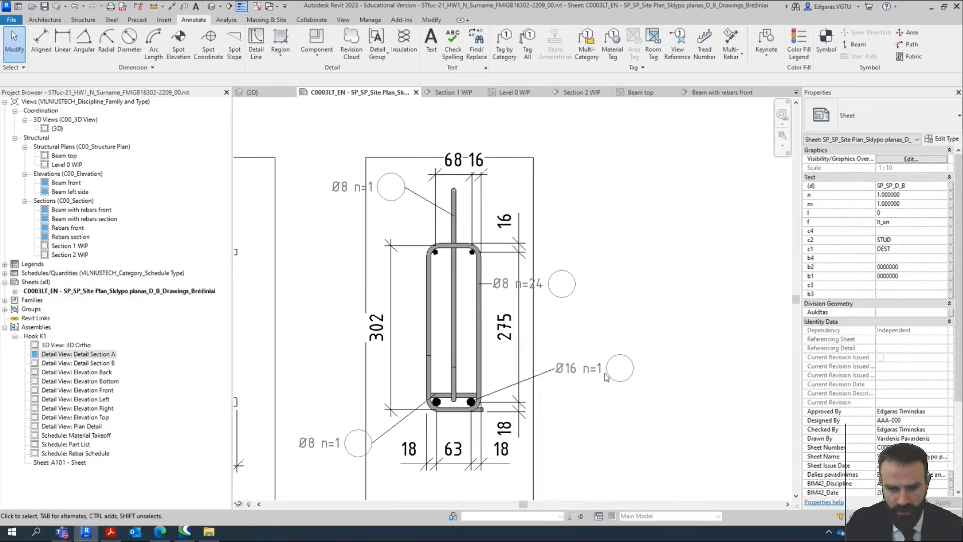
scroll(582, 376, down, 3)
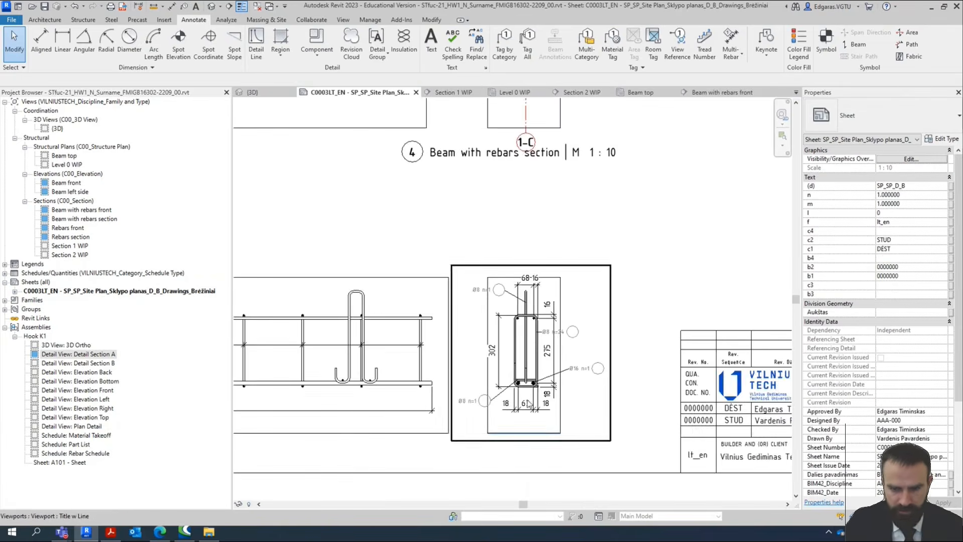
scroll(561, 444, up, 3)
click(560, 443)
double_click(560, 443)
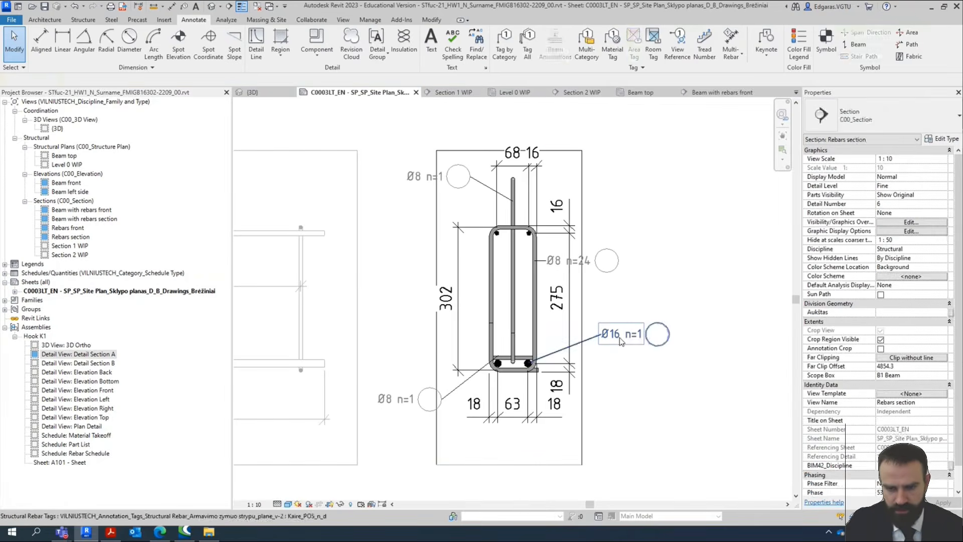
Change all tags of the Ø16 bar's type visible in the view to Armavimo zymuo strypu_Schedule Mark_v-1 : Kairė_POS_d_L.
right_click(621, 337)
mouse_move(712, 191)
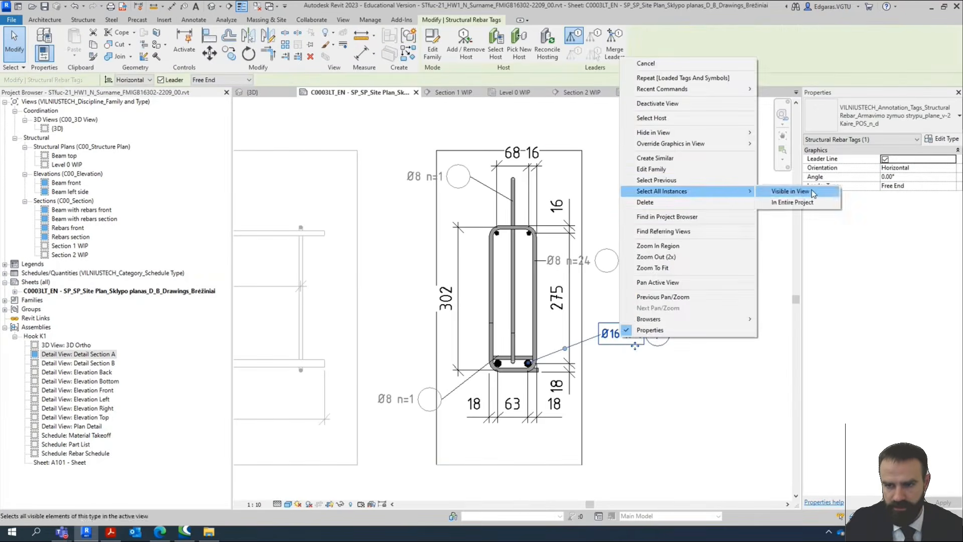
click(805, 191)
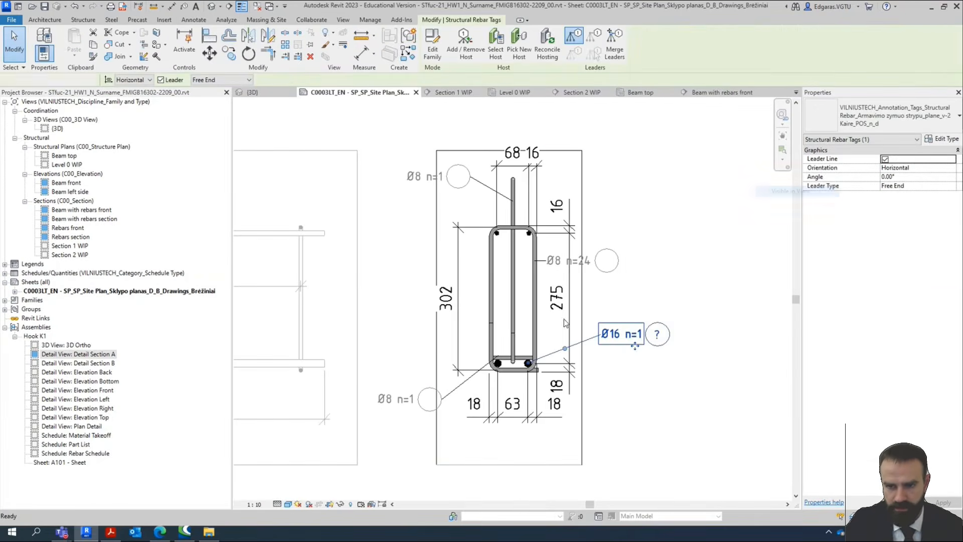
click(871, 127)
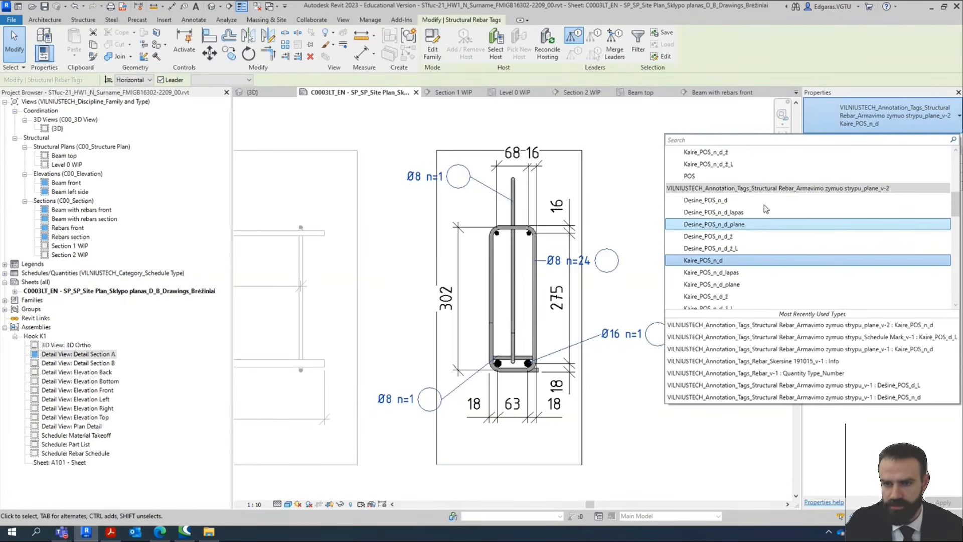
scroll(782, 242, down, 2)
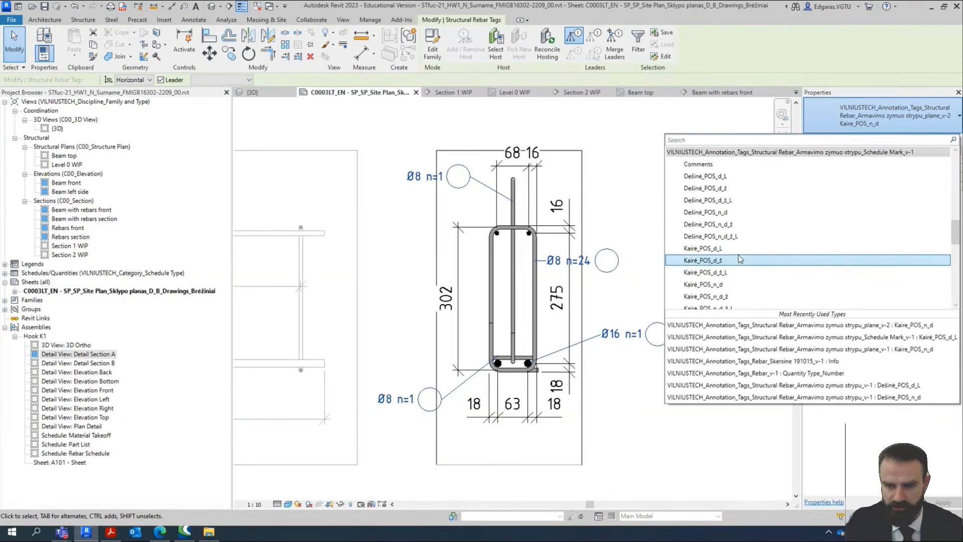
click(730, 212)
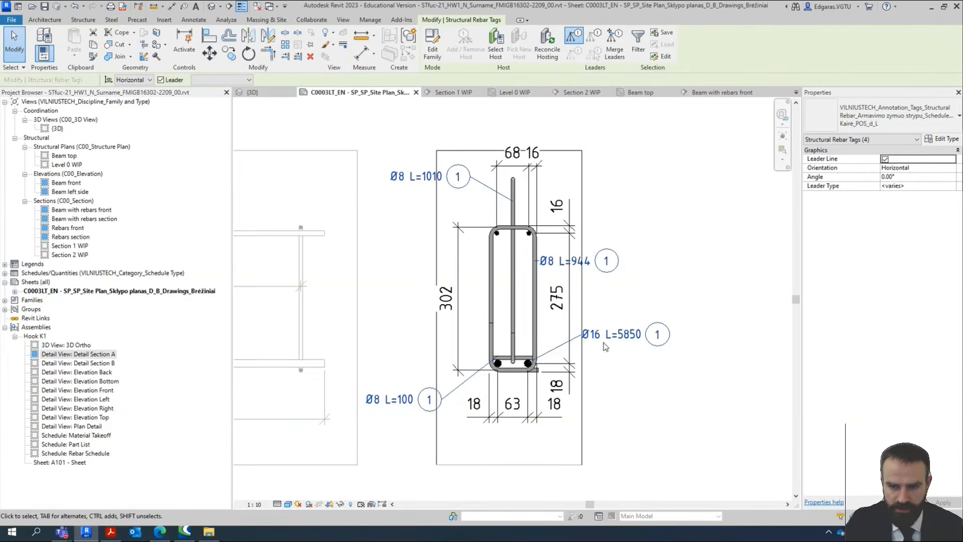
click(649, 369)
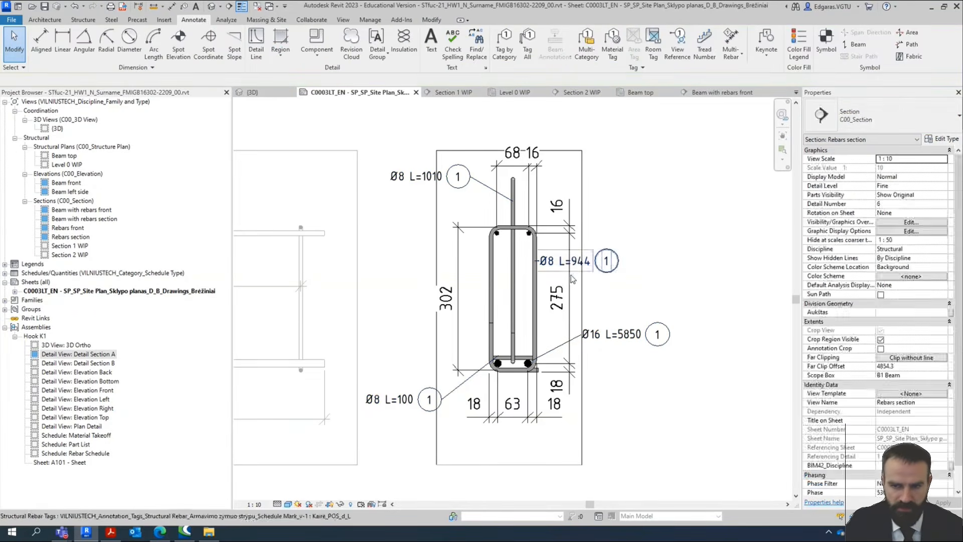
Move the stirrup's tag outward past the vertical dimension line, roughly in line with the Ø16 bar tag below.
click(582, 275)
drag(582, 275, 627, 274)
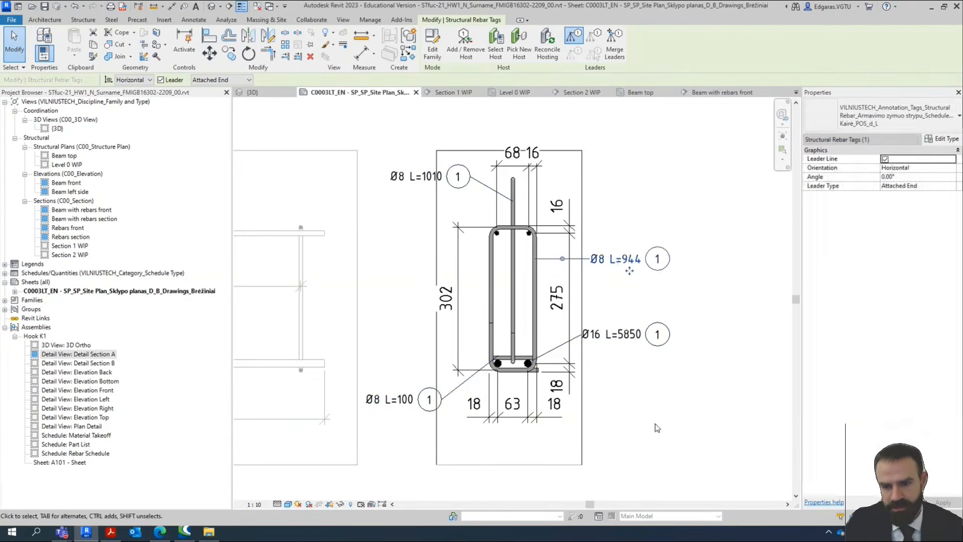
click(633, 277)
scroll(633, 276, up, 2)
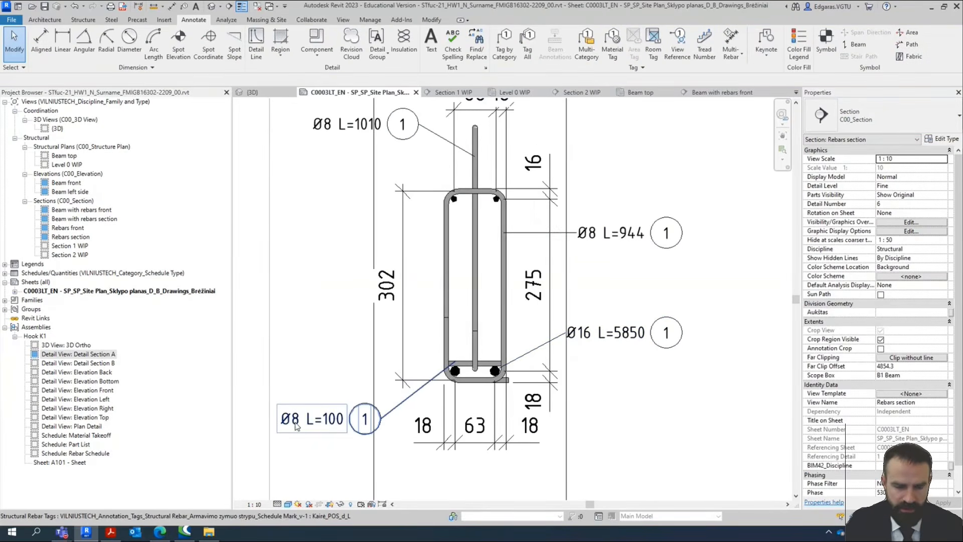
middle_drag(347, 170, 353, 211)
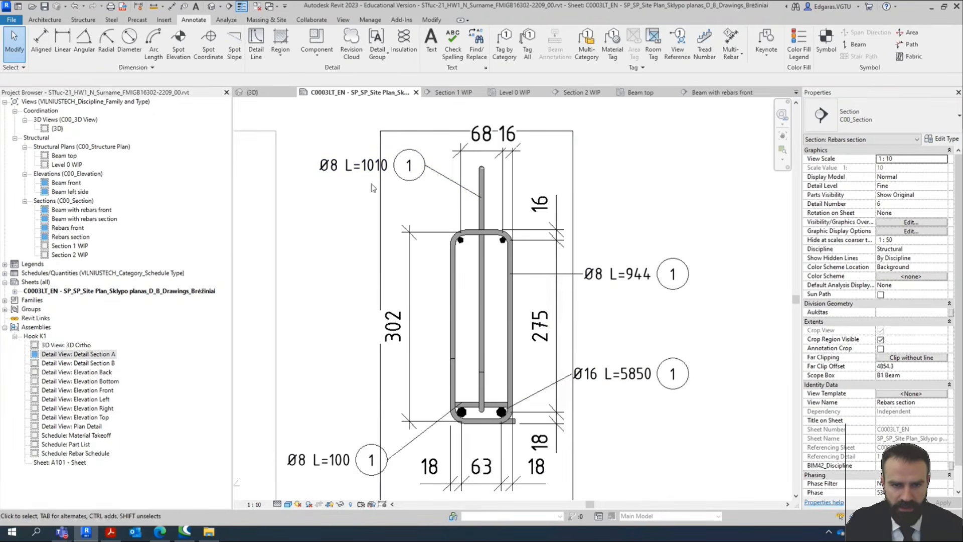
scroll(349, 196, down, 2)
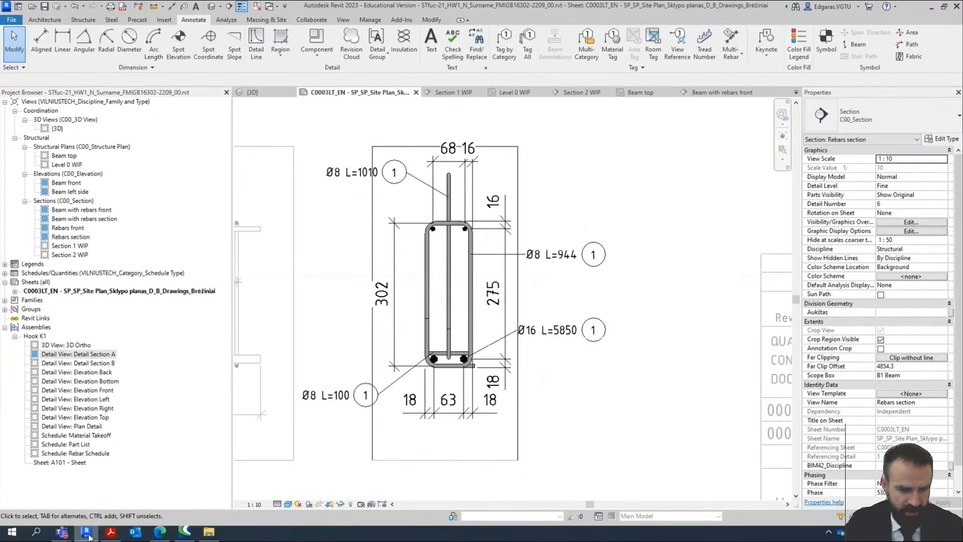
Switch to the example PDF in Acrobat and compare the mark 1 bar tag with the Reinforcement schedule.
click(112, 532)
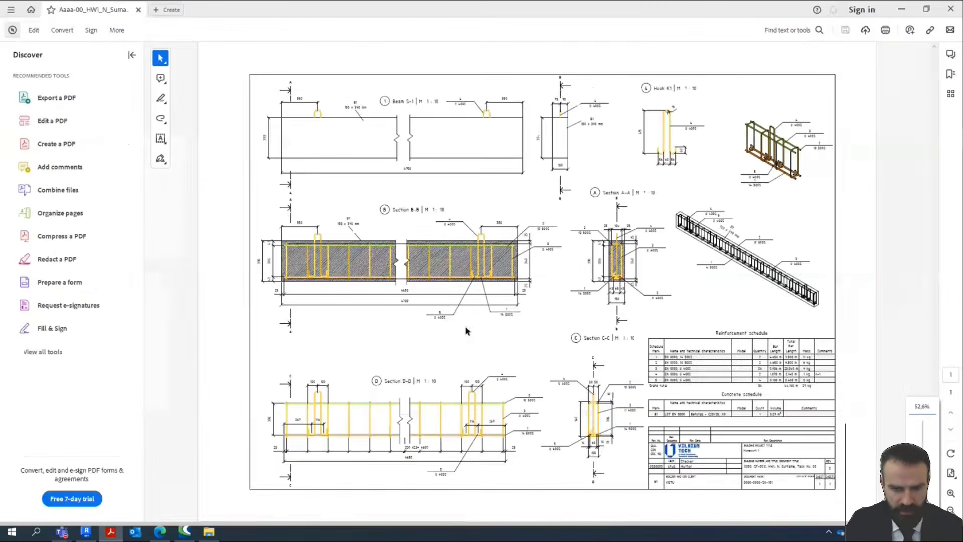
ctrl+scroll(597, 296, up, 2)
ctrl+scroll(439, 319, up, 4)
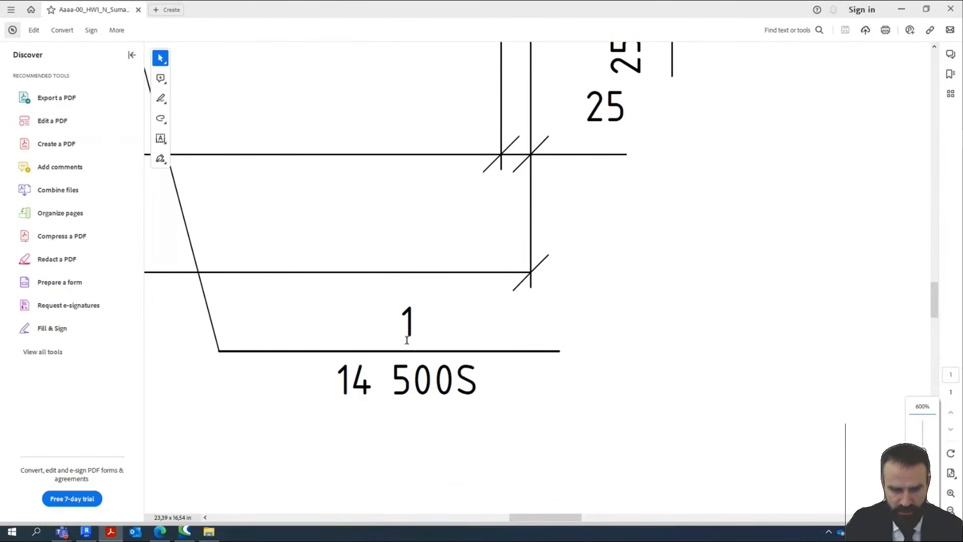
ctrl+scroll(317, 345, down, 5)
ctrl+scroll(727, 472, up, 5)
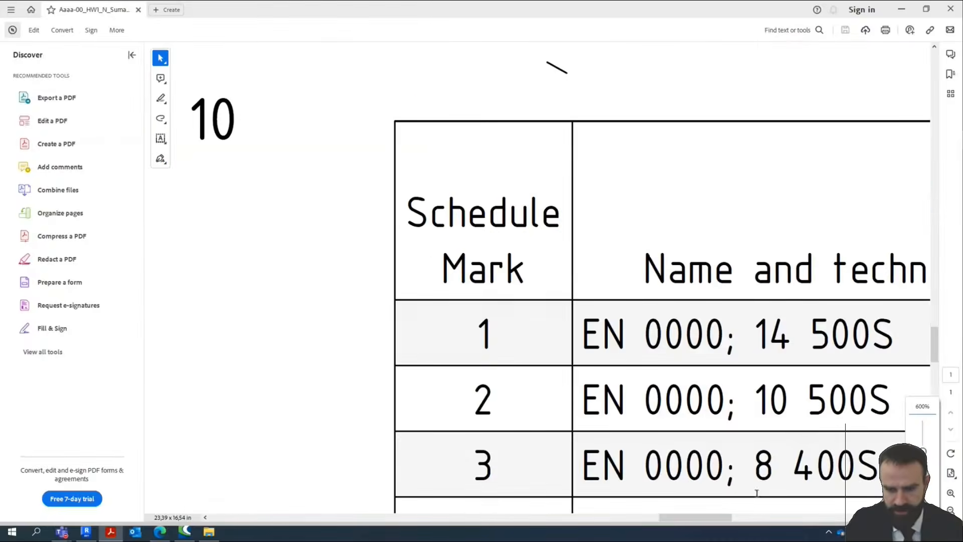
ctrl+scroll(453, 252, down, 3)
ctrl+scroll(773, 378, down, 2)
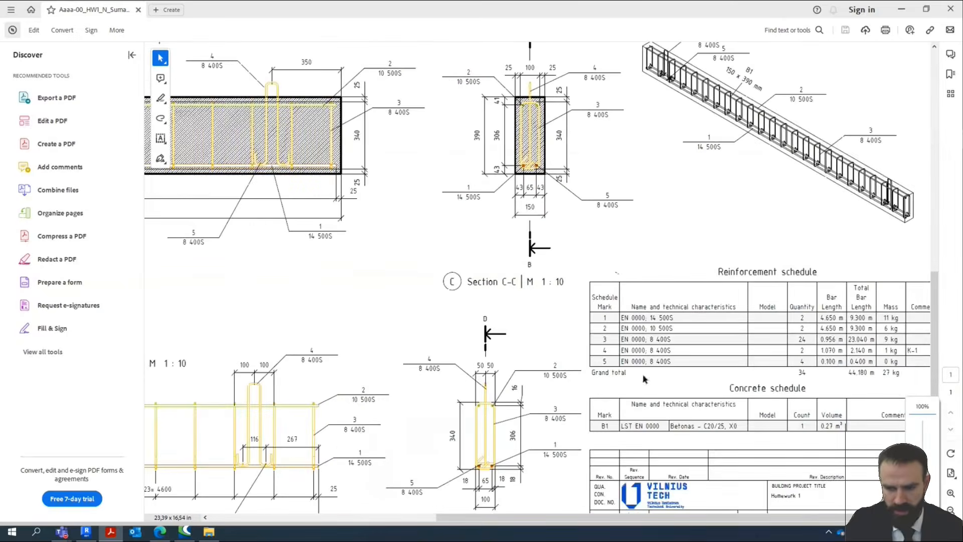
Examine the steel grade in the mark 5 tag and the matching diameter and grade text in the Reinforcement schedule.
ctrl+scroll(251, 223, up, 8)
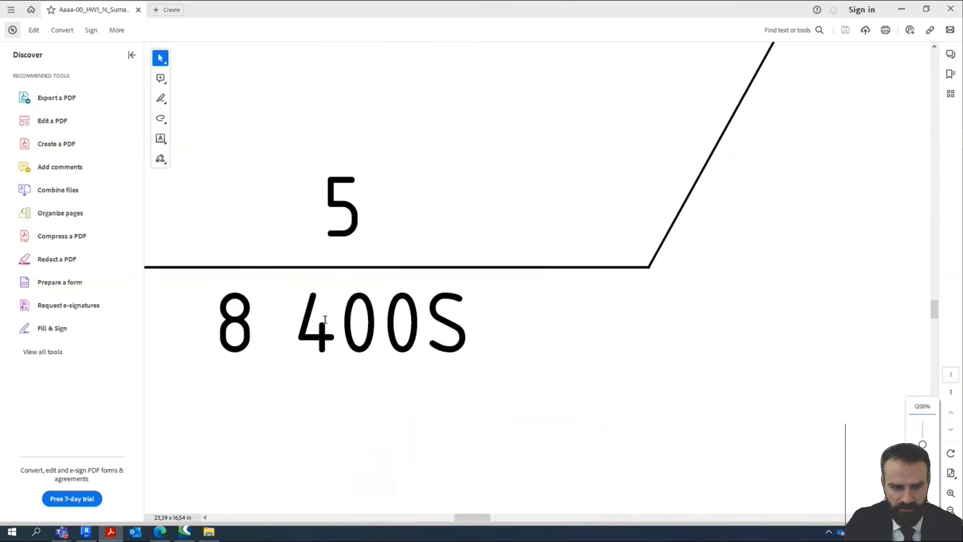
click(297, 325)
double_click(441, 316)
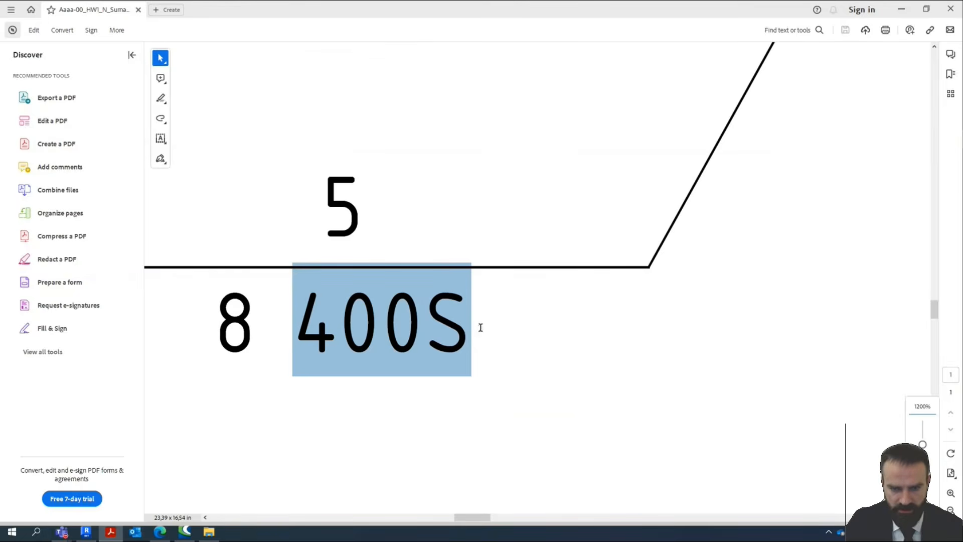
ctrl+scroll(480, 326, down, 8)
ctrl+scroll(771, 380, up, 8)
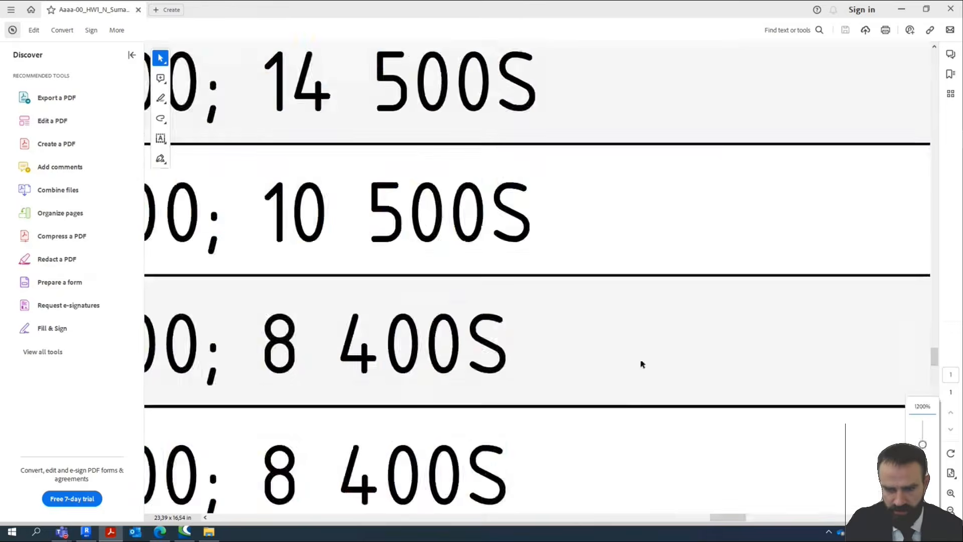
ctrl+scroll(594, 328, down, 3)
drag(484, 287, 619, 283)
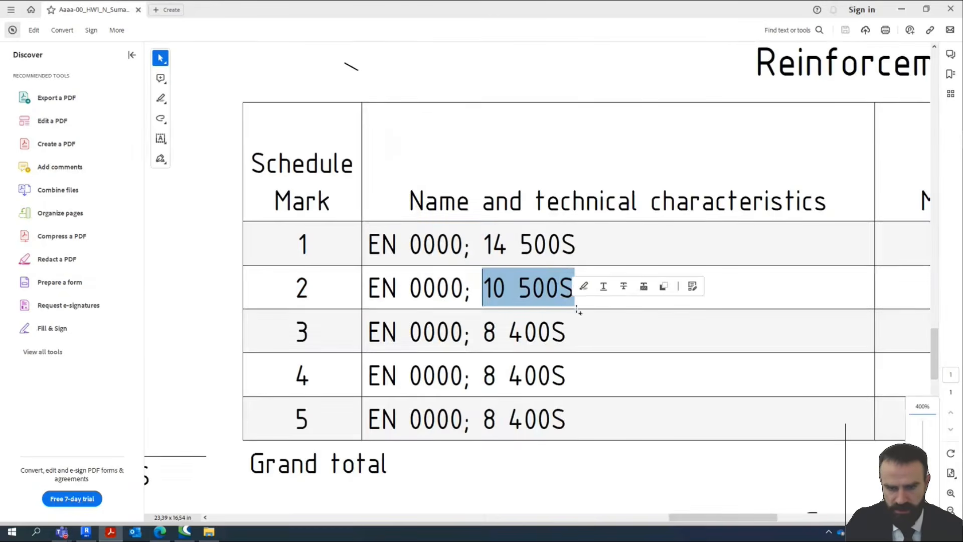
ctrl+scroll(577, 311, down, 6)
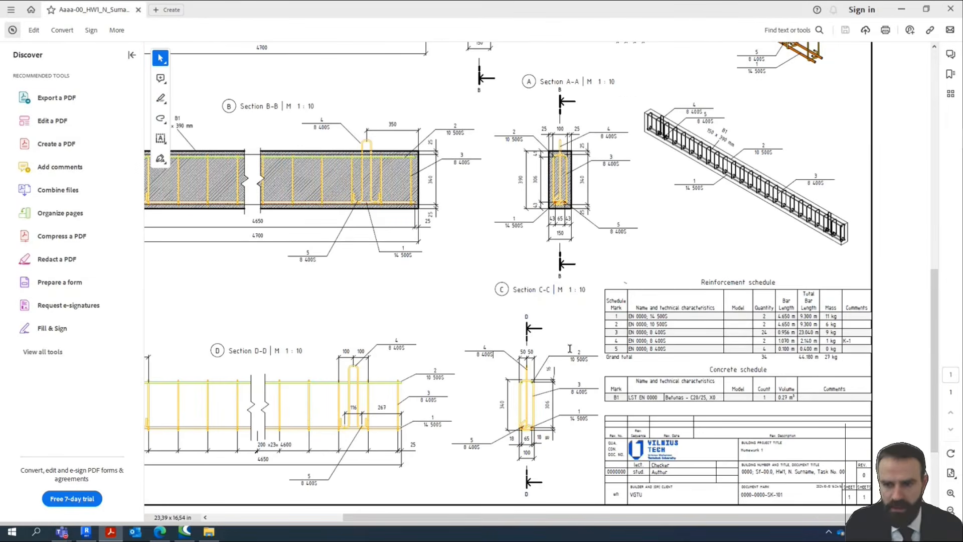
ctrl+scroll(570, 348, down, 3)
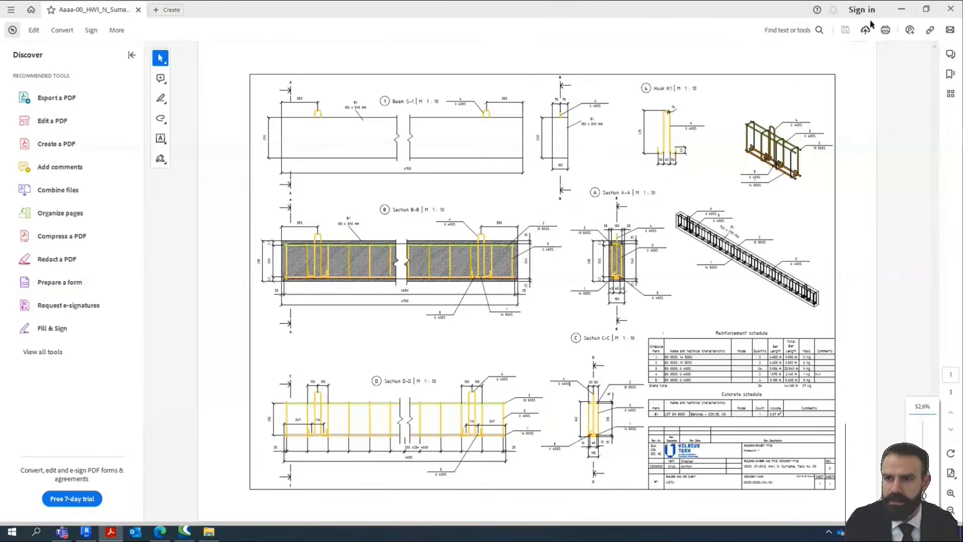
Return to Revit and deactivate the Rebars section view to work on the whole sheet.
click(901, 9)
scroll(525, 315, down, 4)
double_click(620, 228)
scroll(543, 334, down, 4)
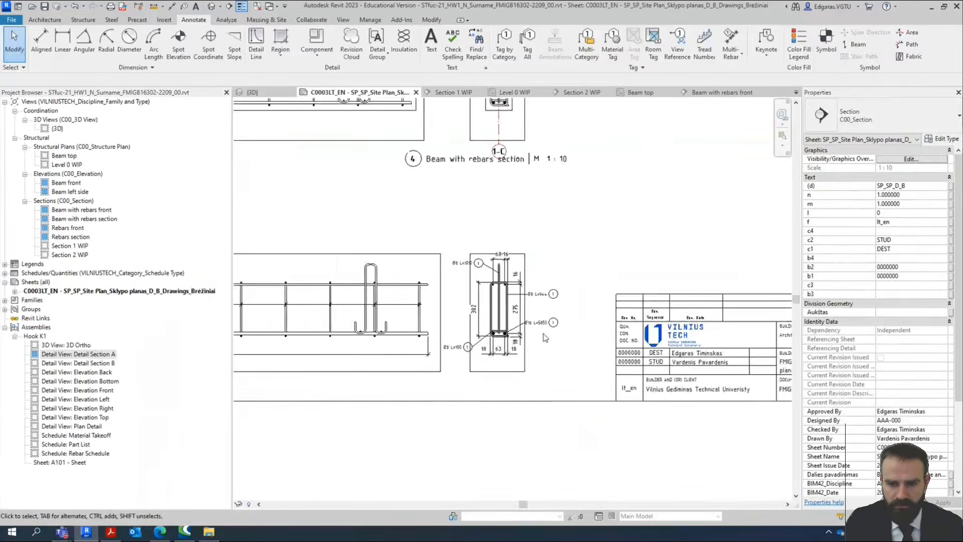
middle_drag(621, 306, 638, 382)
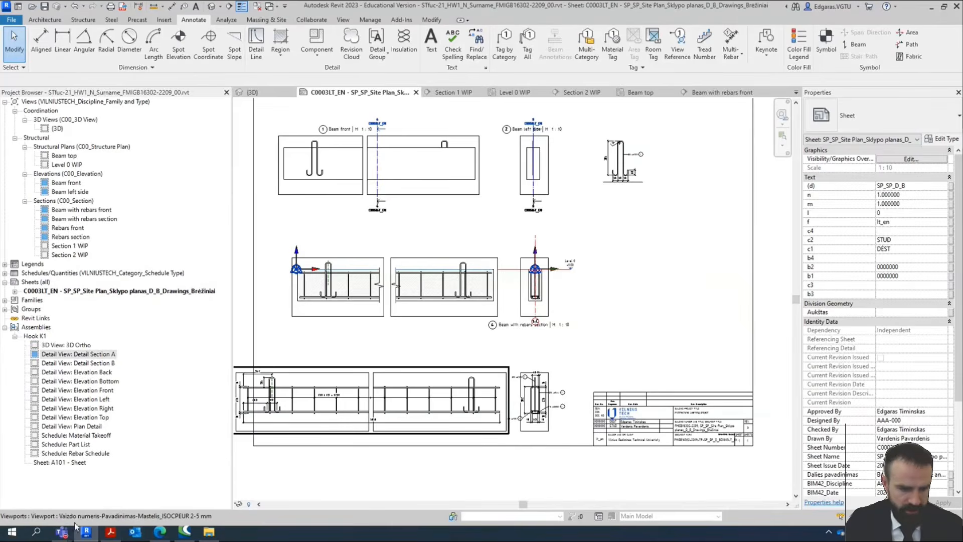
Switch to the Edge browser and open the video list of the BIM ETI YouTube channel.
click(159, 532)
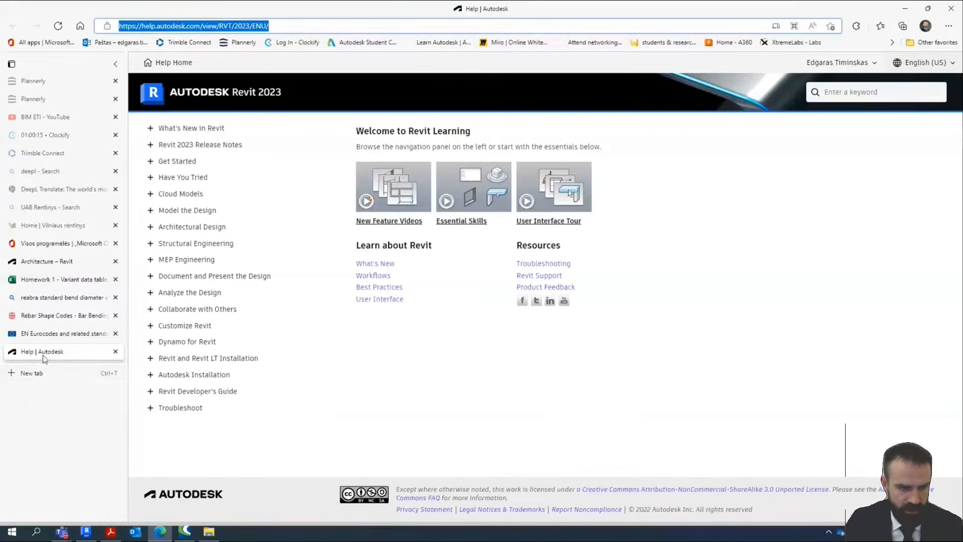
click(39, 373)
click(50, 117)
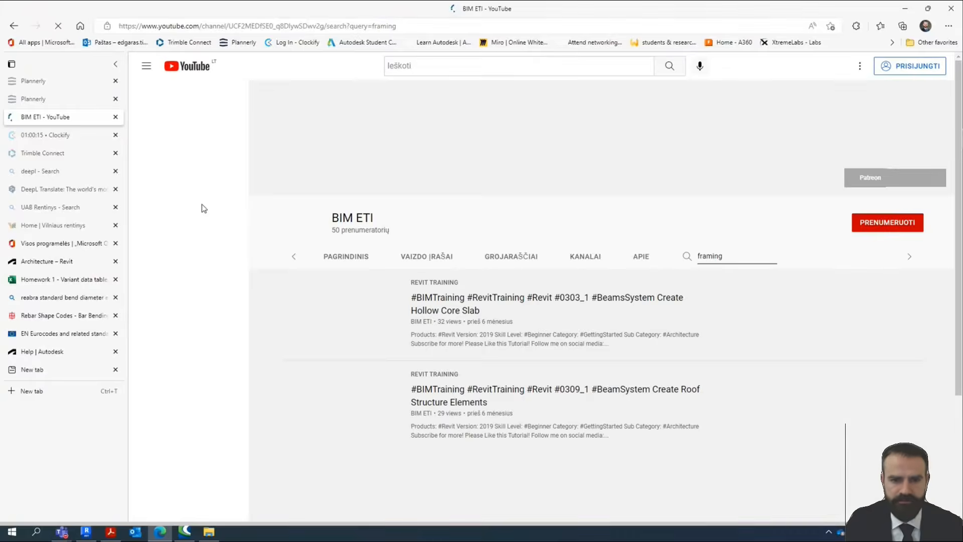
click(396, 260)
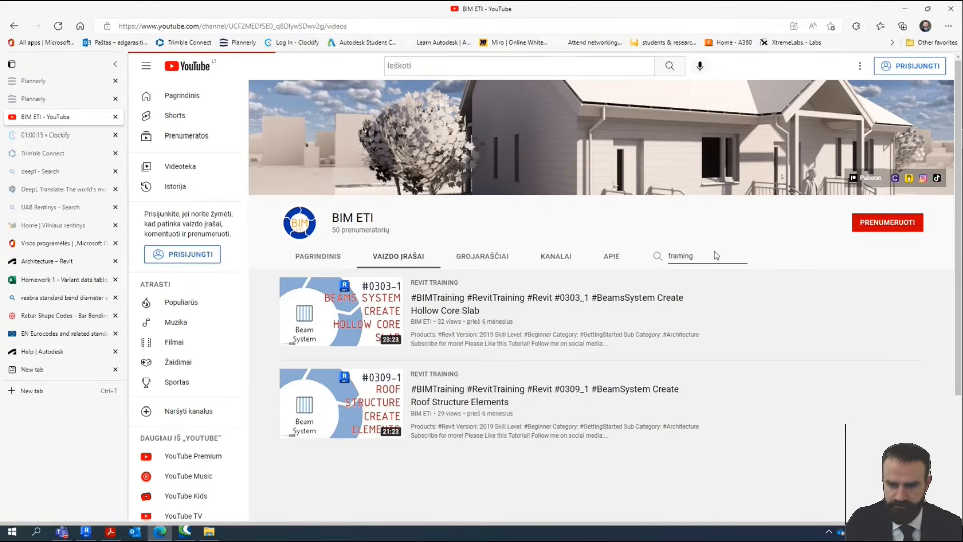
Search the BIM ETI channel for "rebar" and for "reinforcement".
click(683, 256)
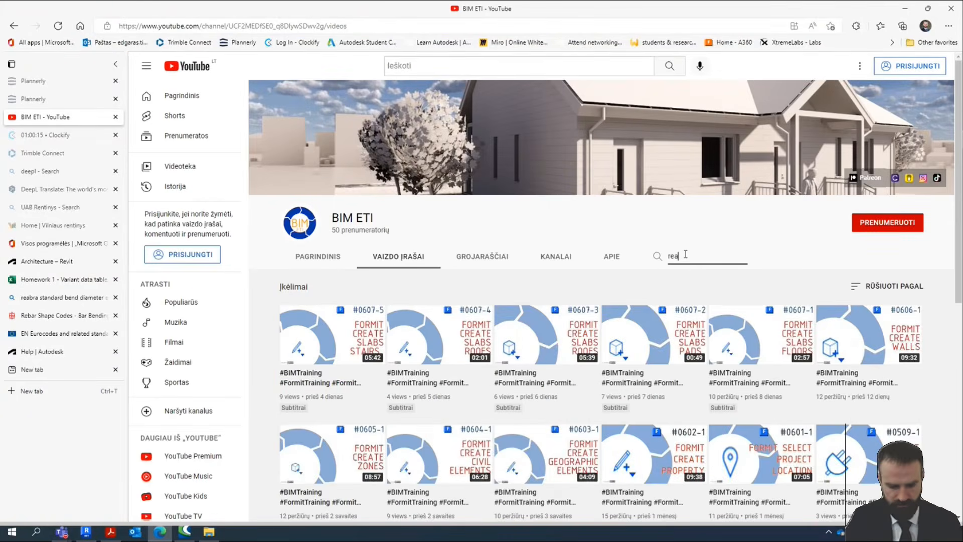
text(reabr)
key(Return)
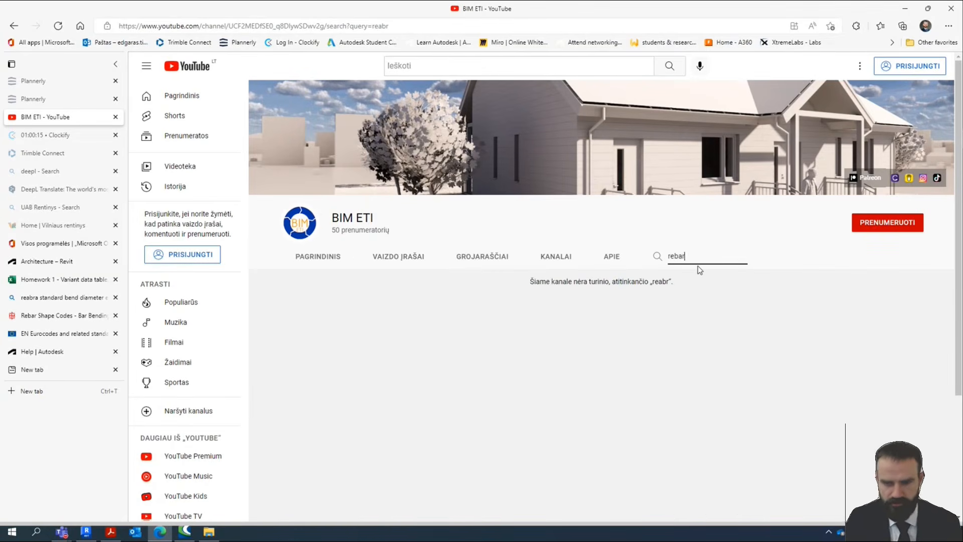
key(Return)
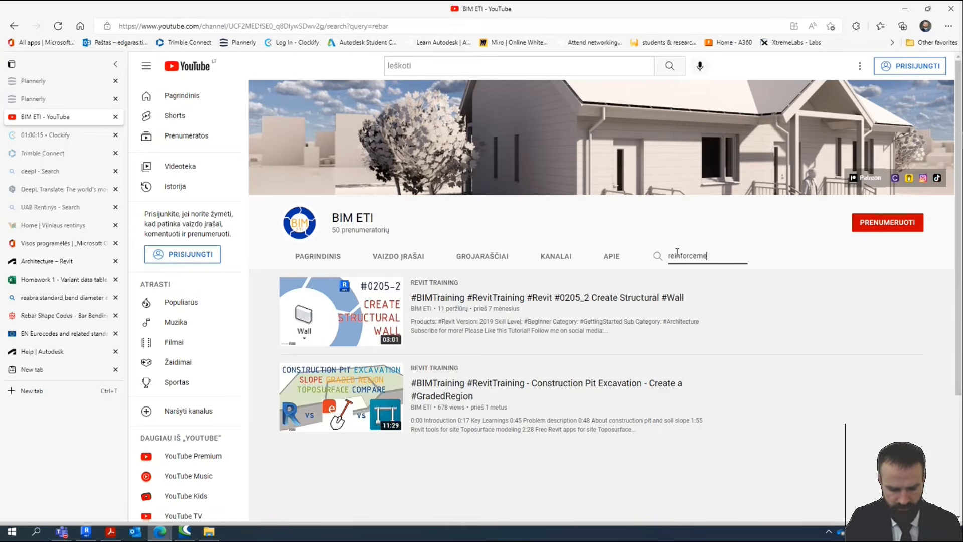
key(Return)
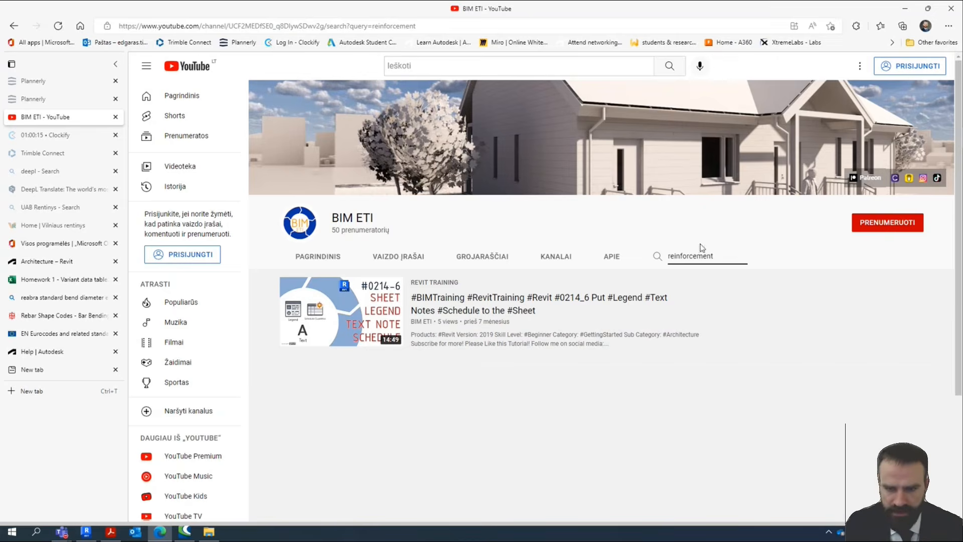
double_click(690, 256)
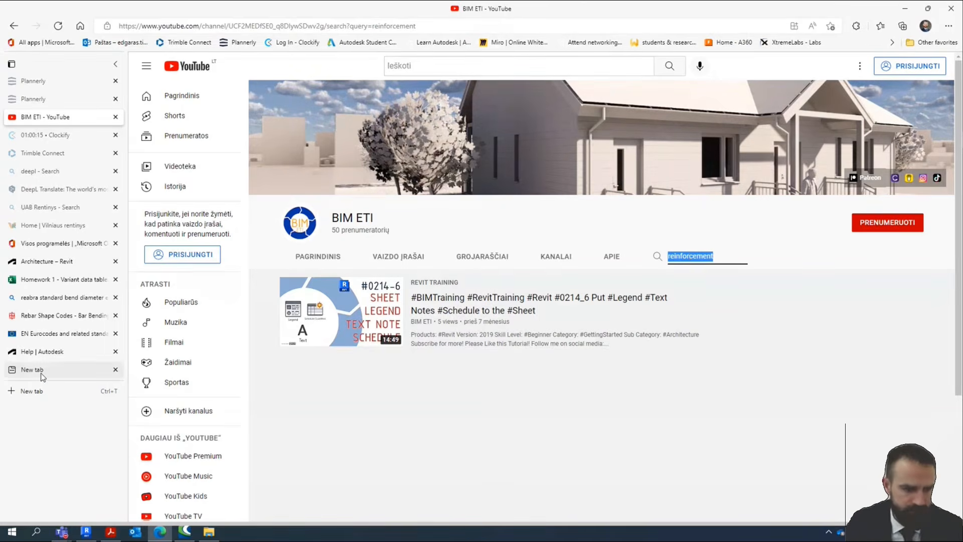
Search the web for "autodesk knowlarge network" in a new tab and open the Autodesk Knowledge Network home page.
click(55, 352)
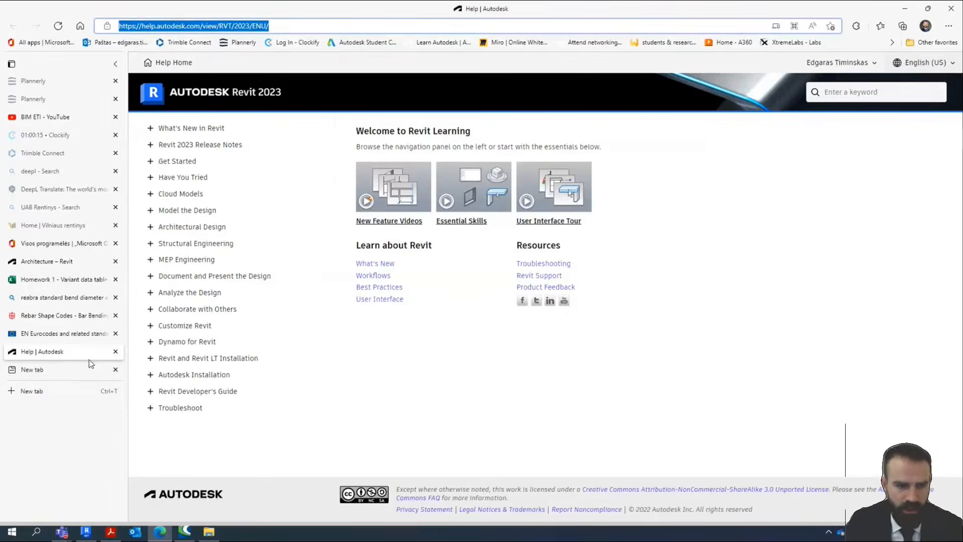
click(59, 368)
click(184, 24)
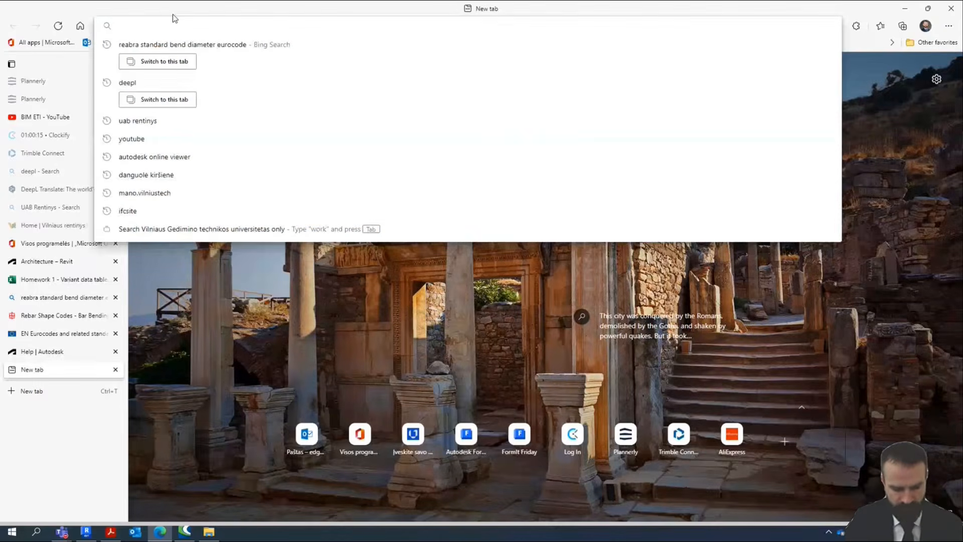
text(autodesk )
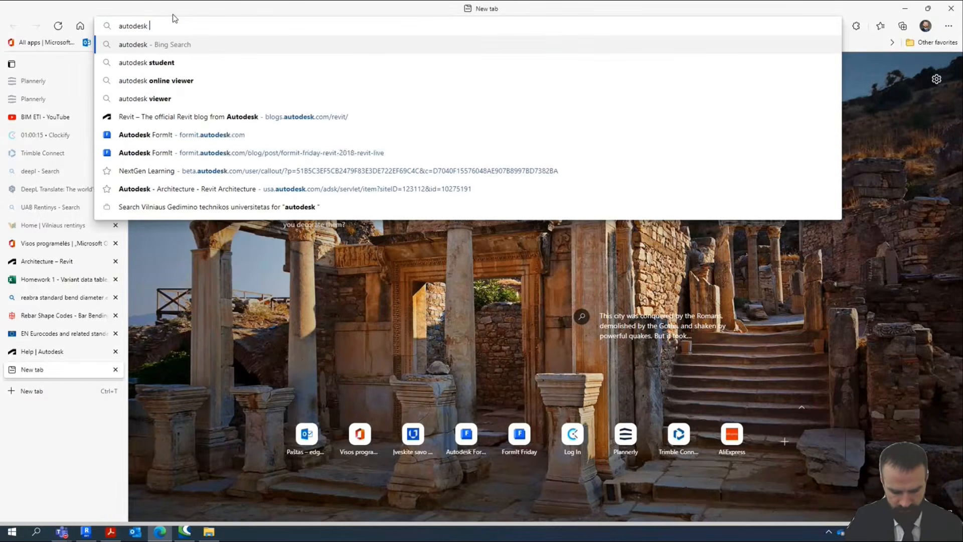
text(kno)
text(wl)
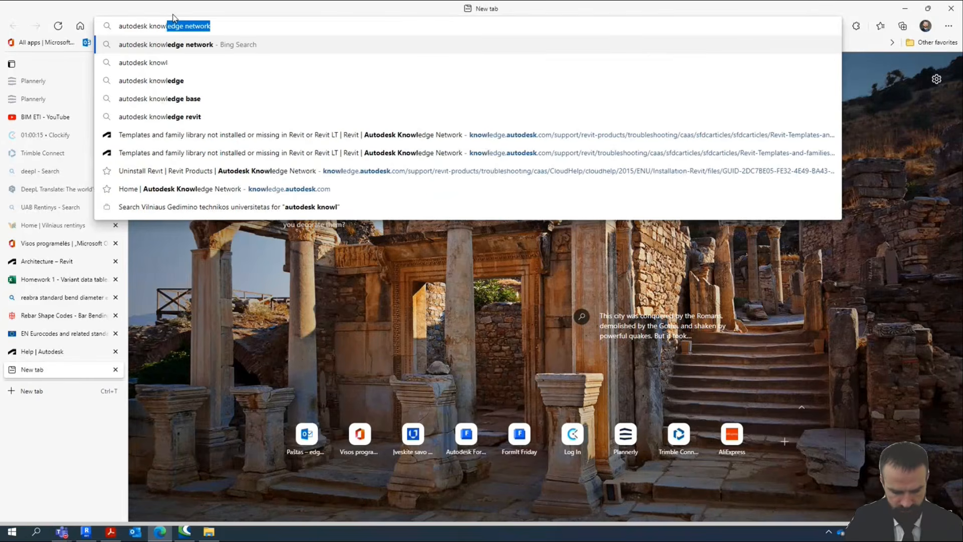
text(arge network)
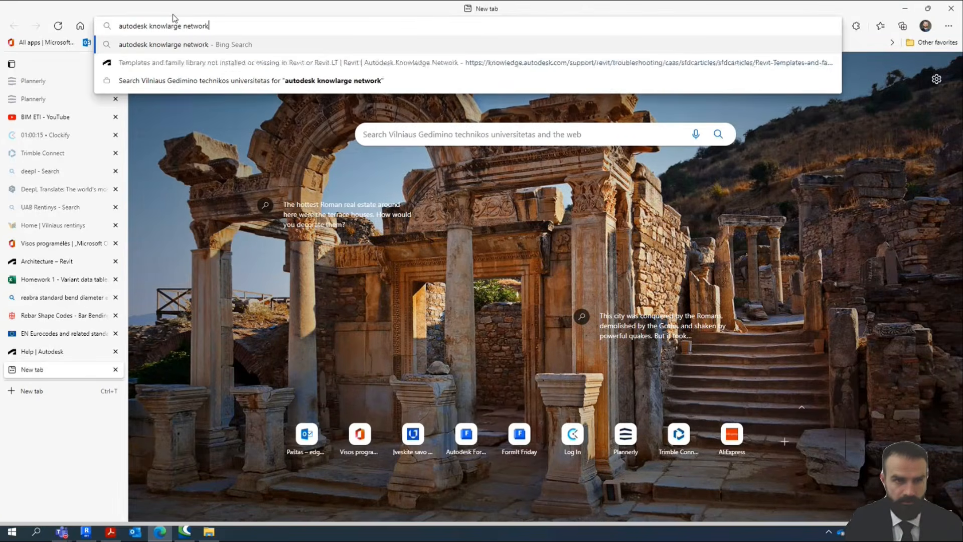
key(Return)
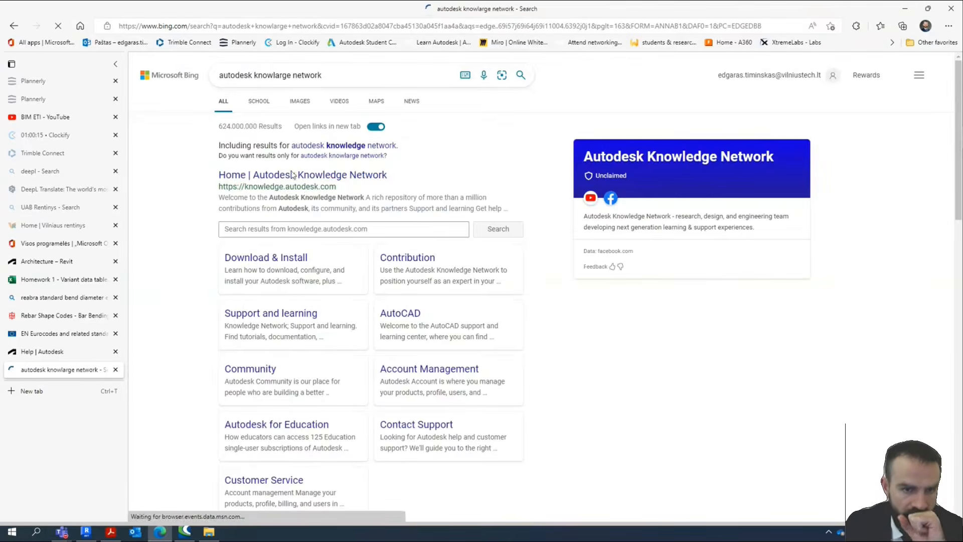
click(312, 177)
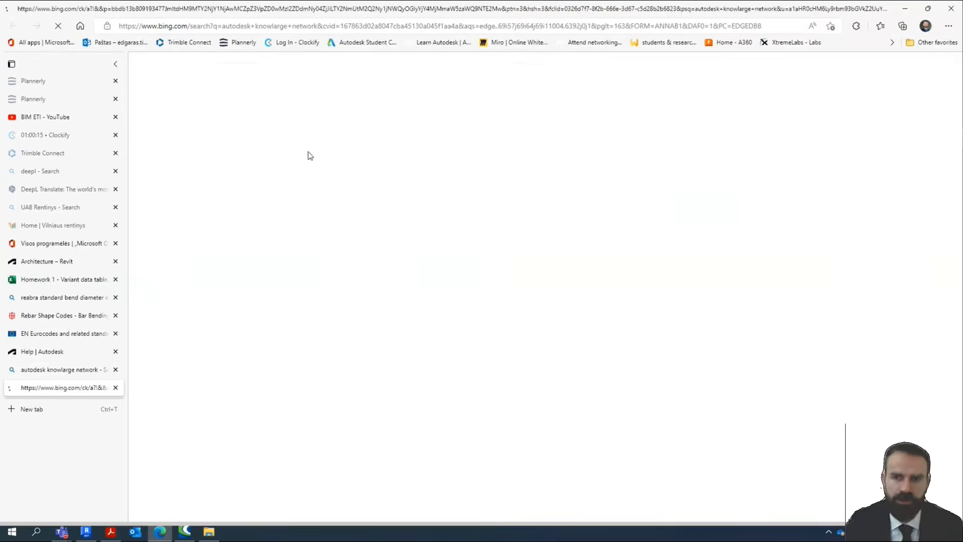
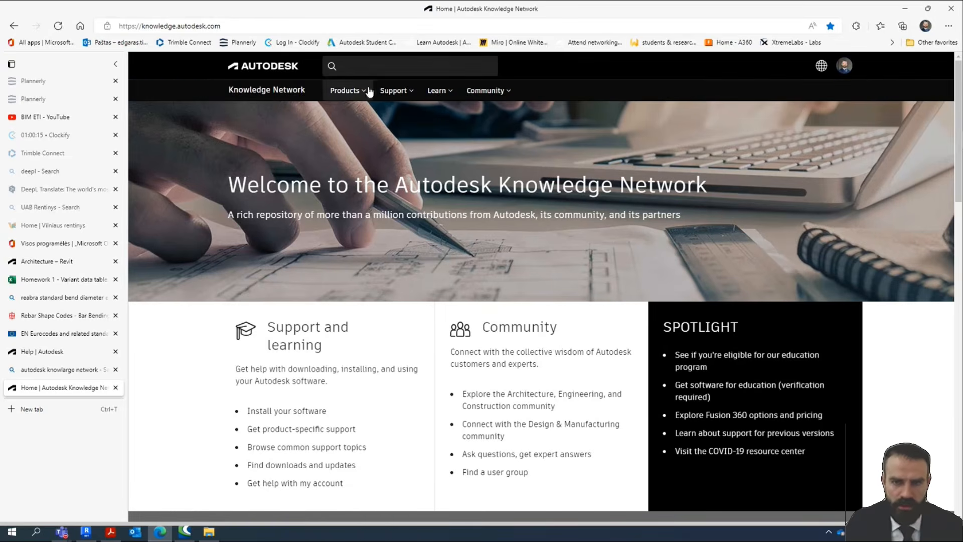
Open the account's contributions dashboard and search the contributions for "rebar".
click(844, 66)
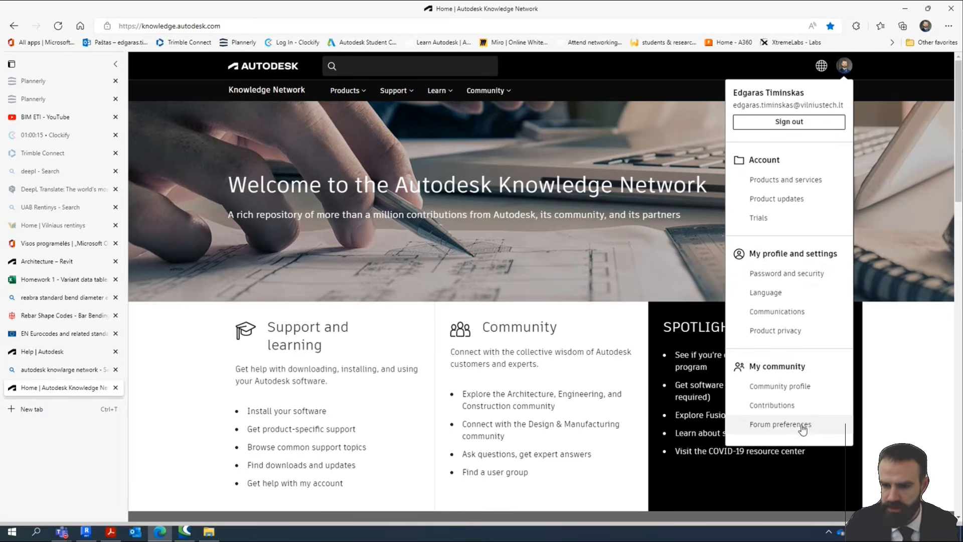
click(781, 405)
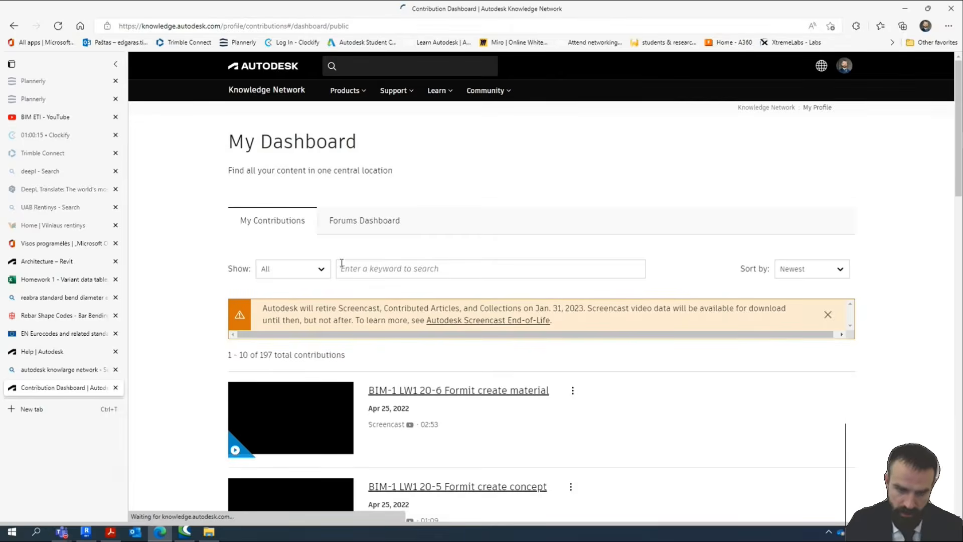
scroll(384, 195, down, 4)
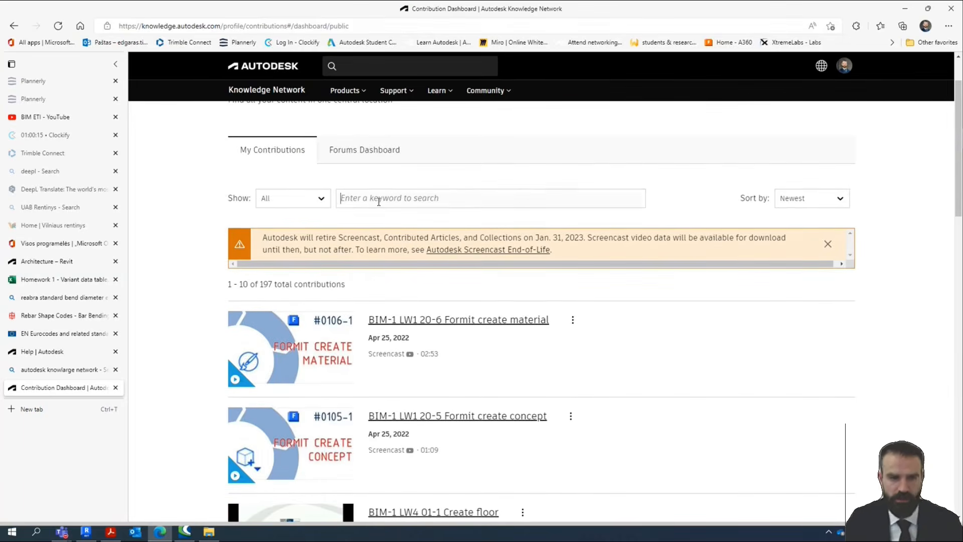
text(reab)
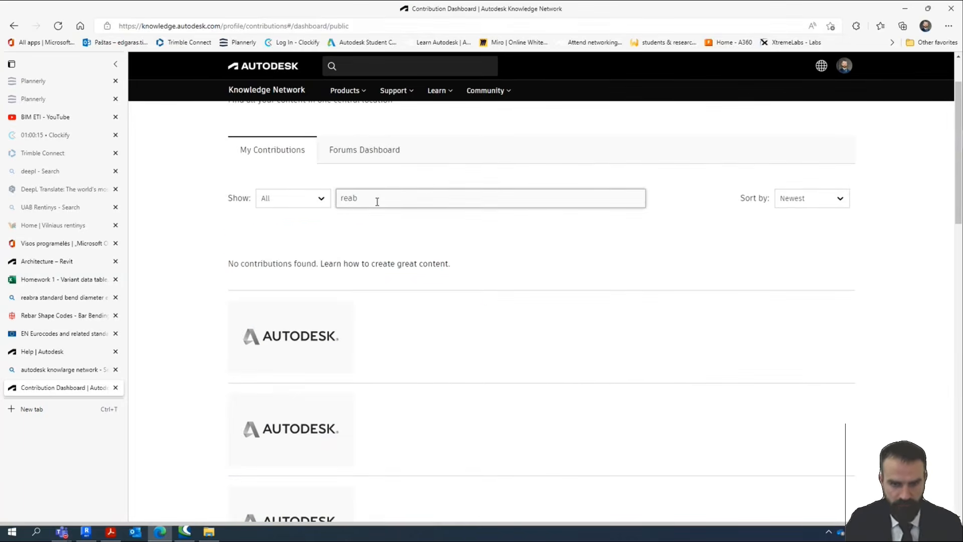
key(BackSpace)
key(BackSpace)
text(bar)
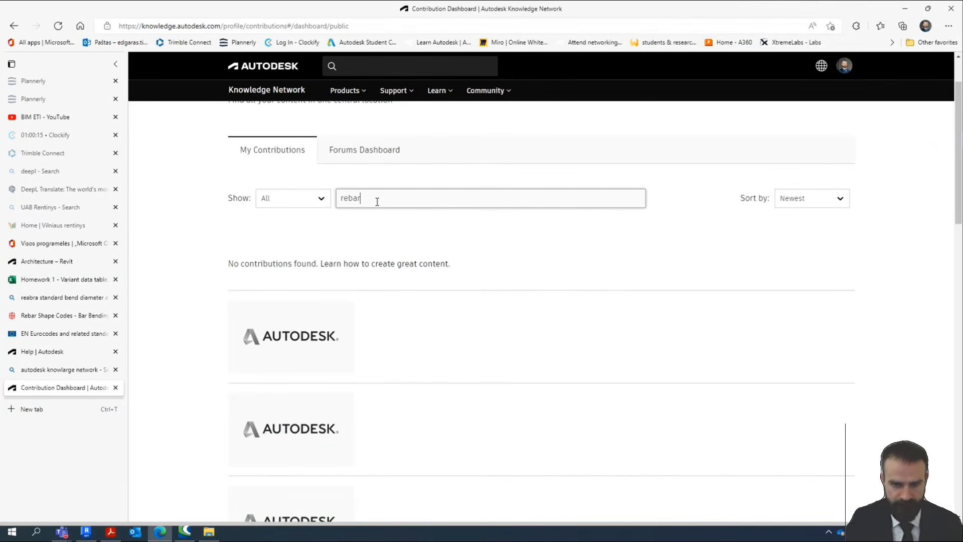
Search the contributions for "home" instead and open the "Reinforced concrete structures drawings, Homework 2" screencast.
key(BackSpace)
key(BackSpace)
key(BackSpace)
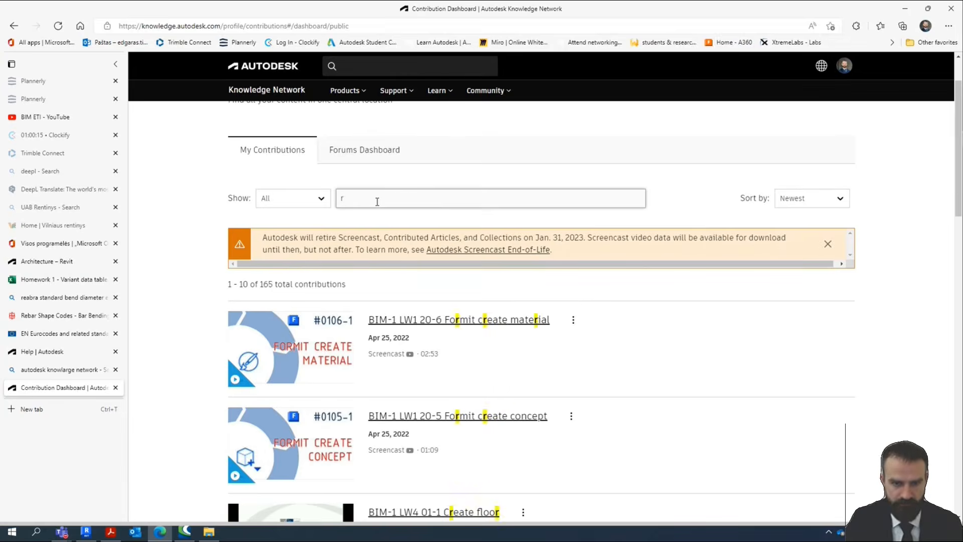
text(home)
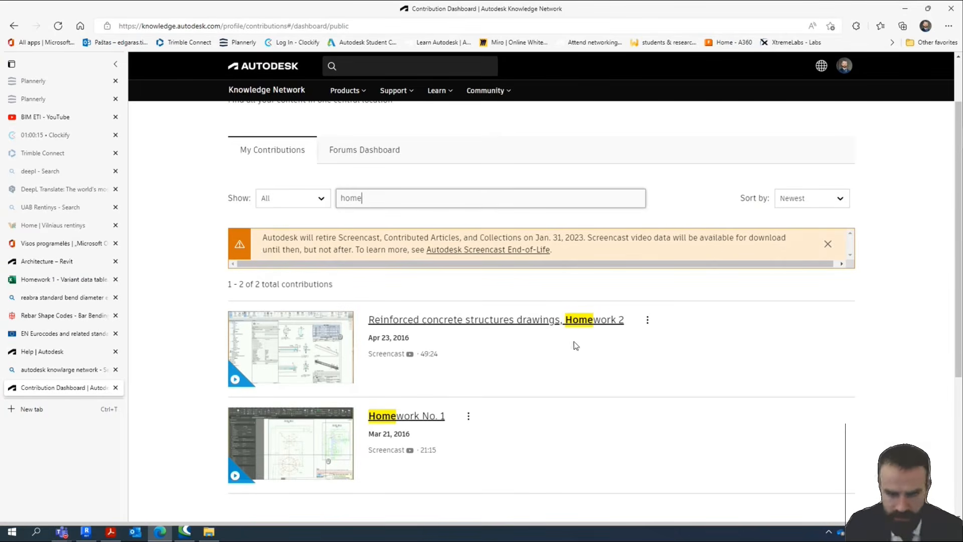
scroll(576, 351, down, 2)
scroll(396, 347, up, 4)
scroll(396, 346, down, 1)
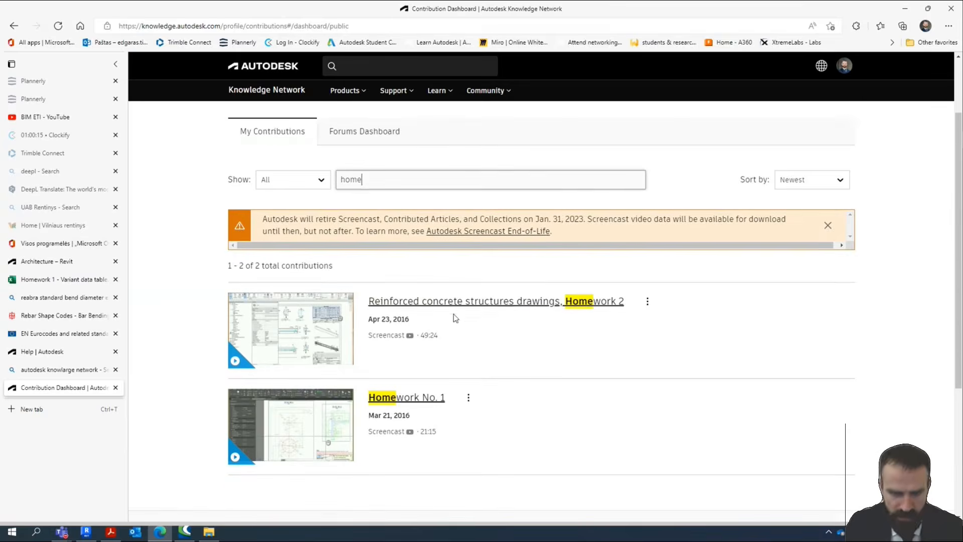
click(462, 303)
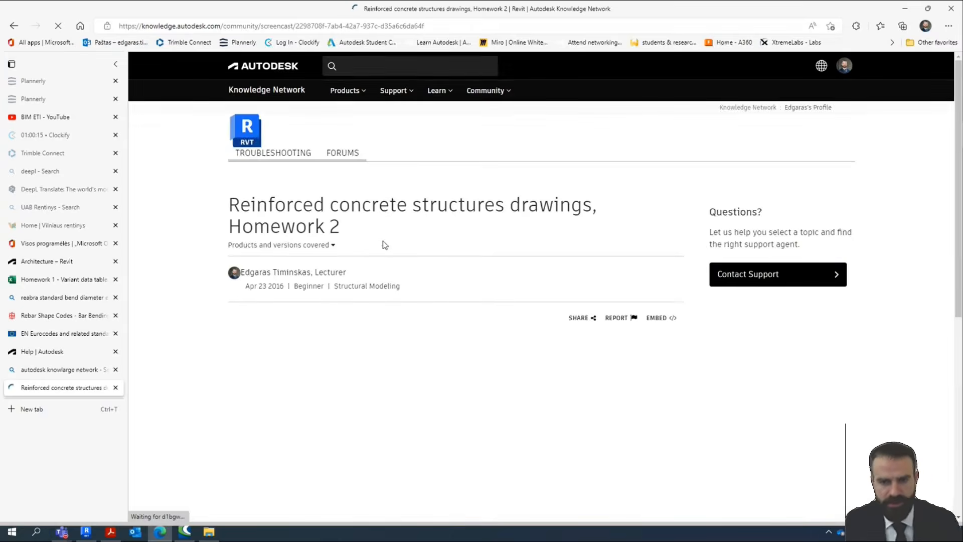
Look over the Homework 2 screencast page and magnify its timeline around the 23:00 to 26:00 stretch.
scroll(387, 238, down, 4)
scroll(385, 242, up, 3)
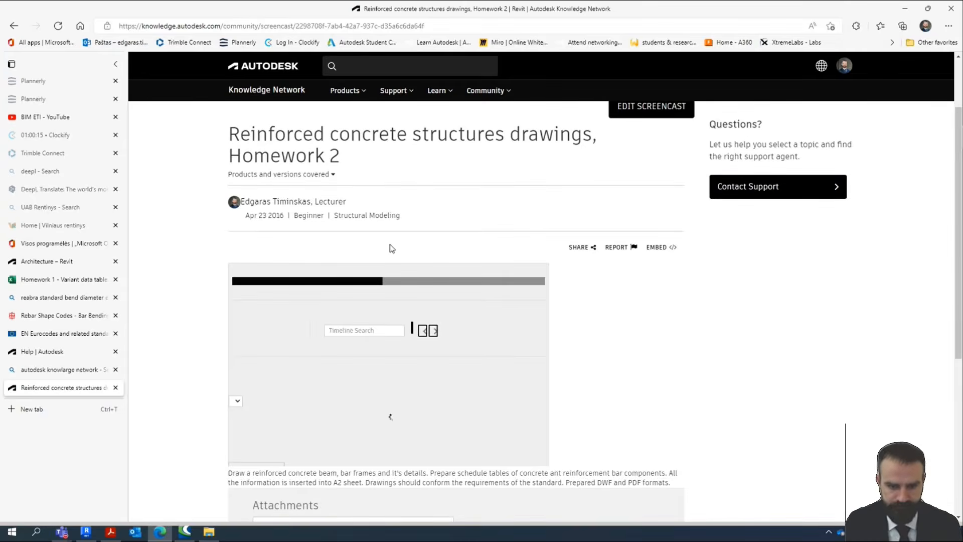
scroll(597, 284, down, 4)
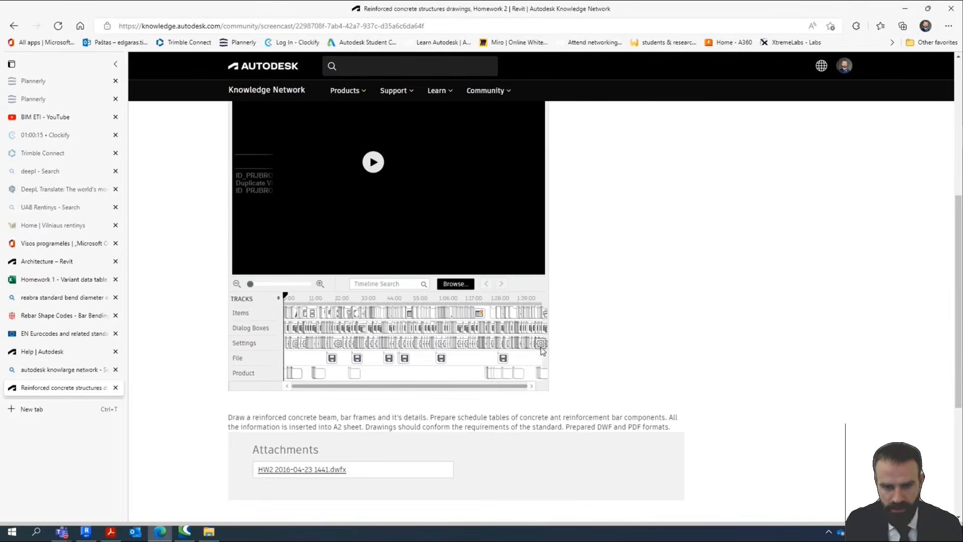
scroll(564, 349, up, 4)
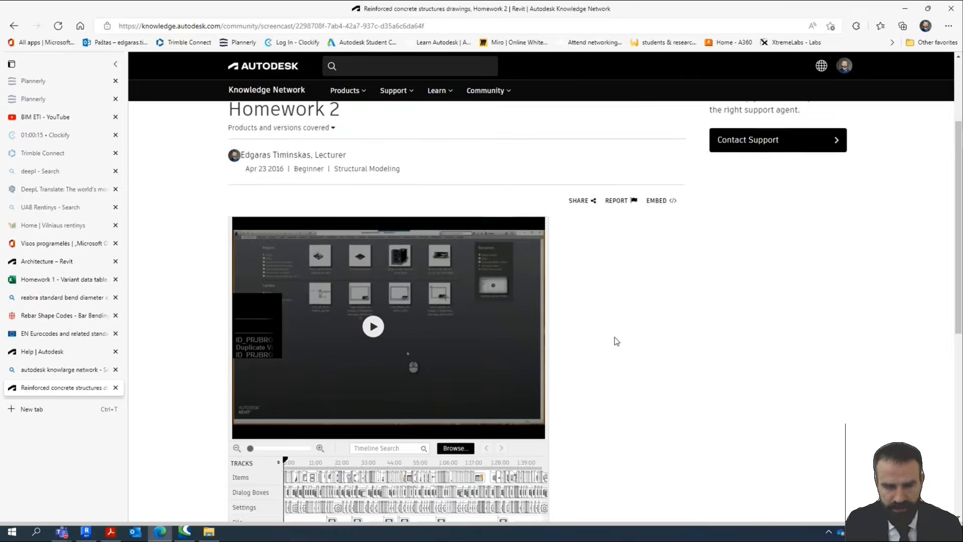
scroll(616, 341, down, 4)
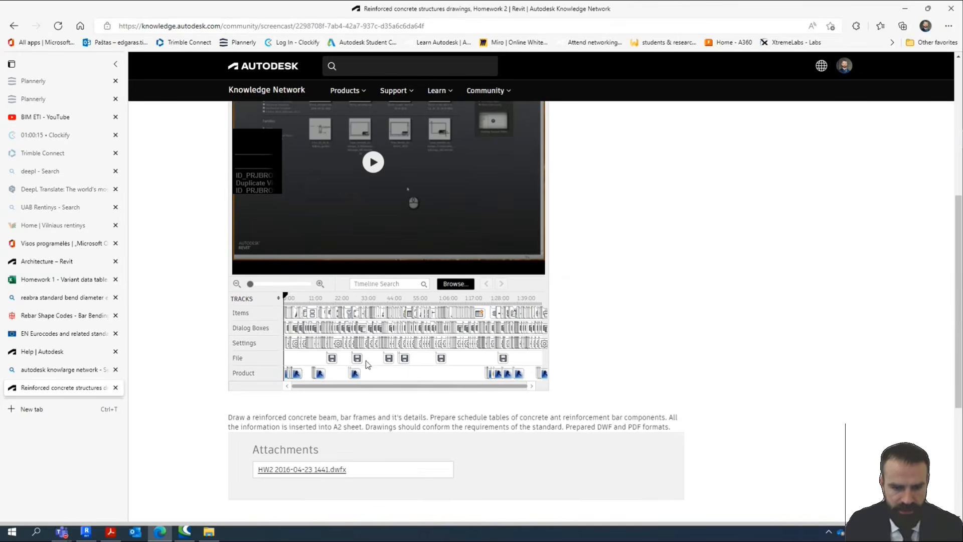
click(319, 284)
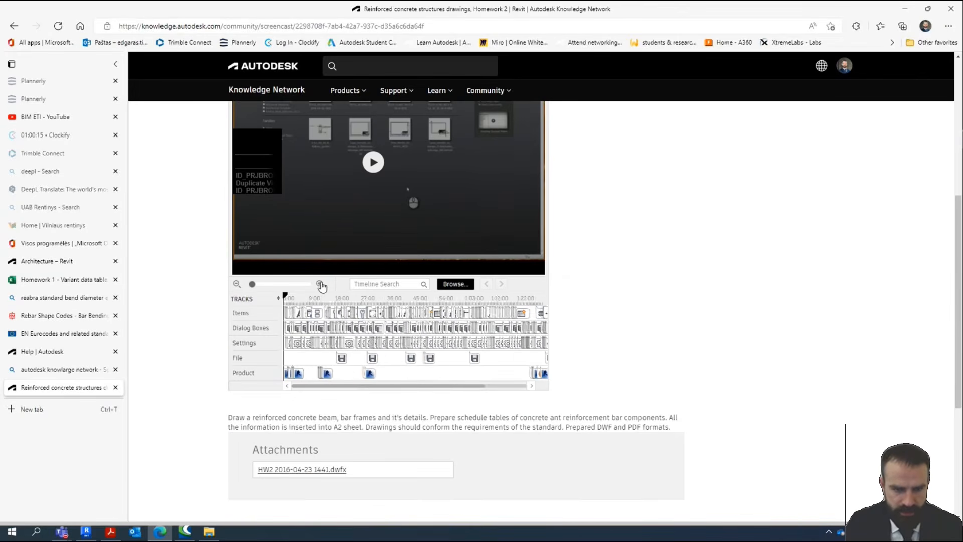
click(320, 285)
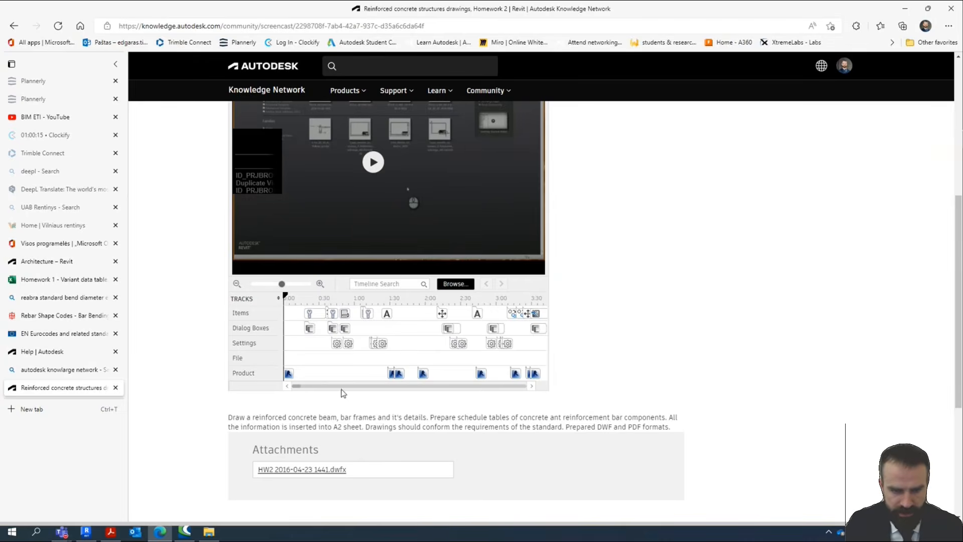
drag(337, 386, 345, 389)
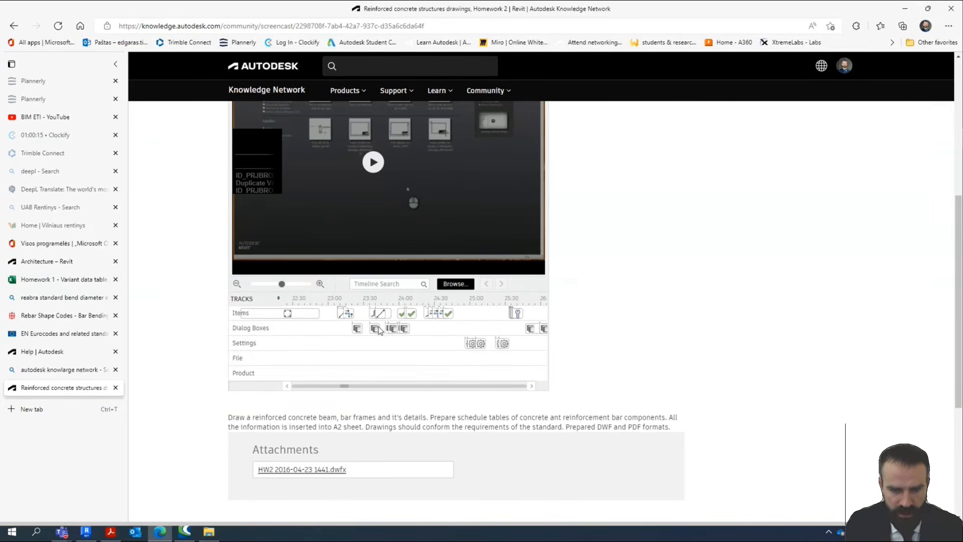
Play the Homework 2 screencast from about 25:00, view it in full screen, and return to the page view.
click(518, 313)
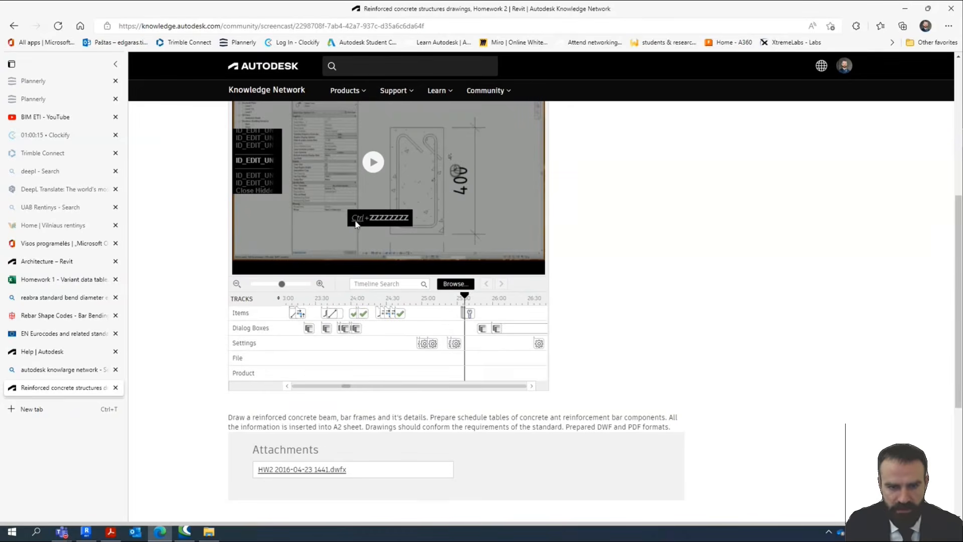
scroll(383, 239, up, 4)
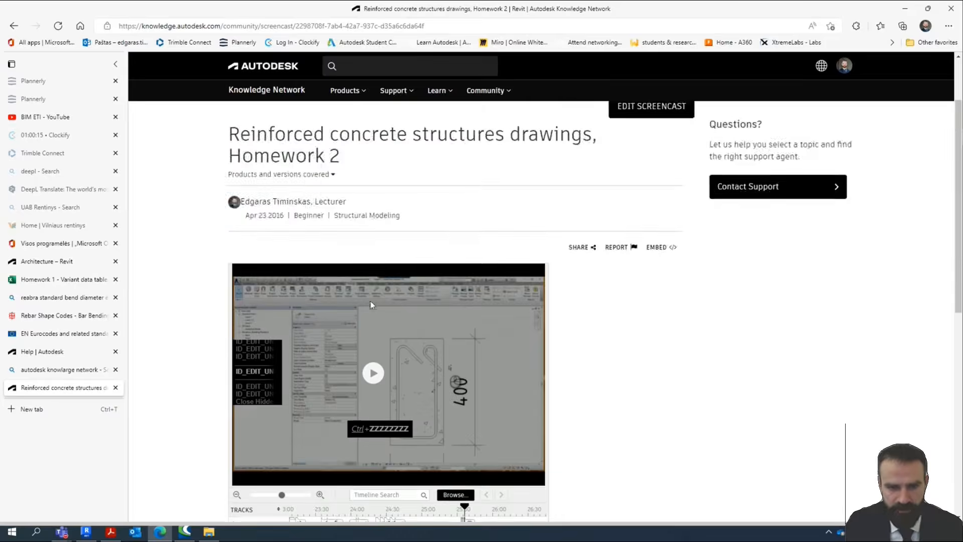
scroll(370, 301, down, 3)
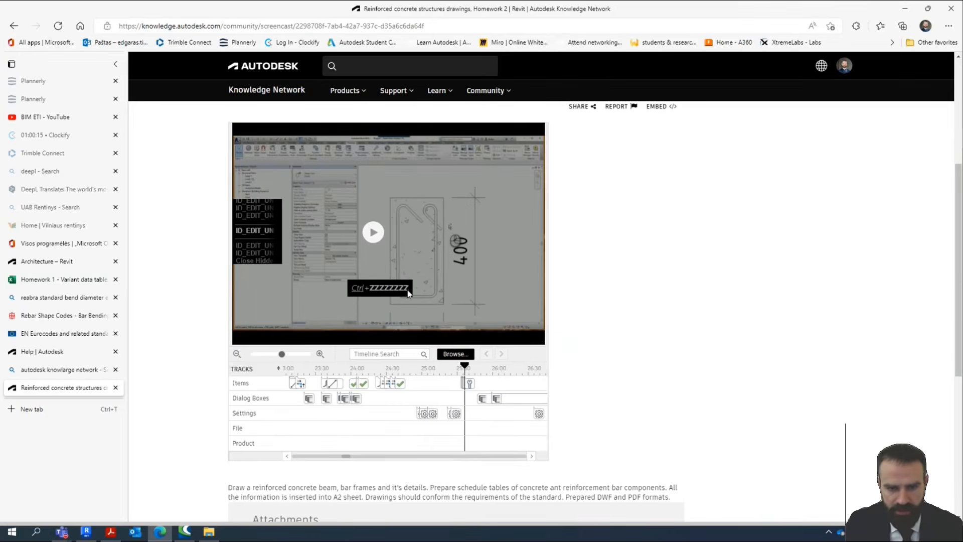
click(434, 418)
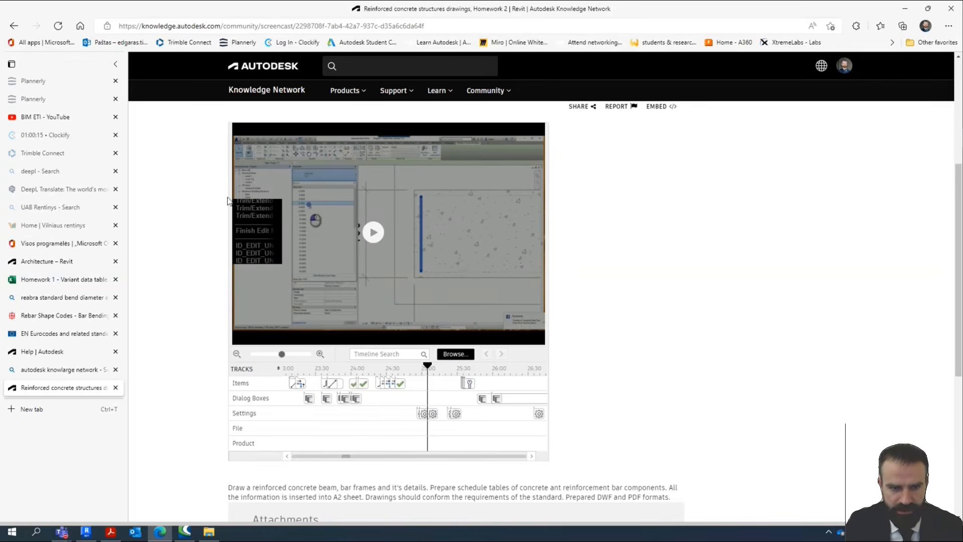
click(374, 233)
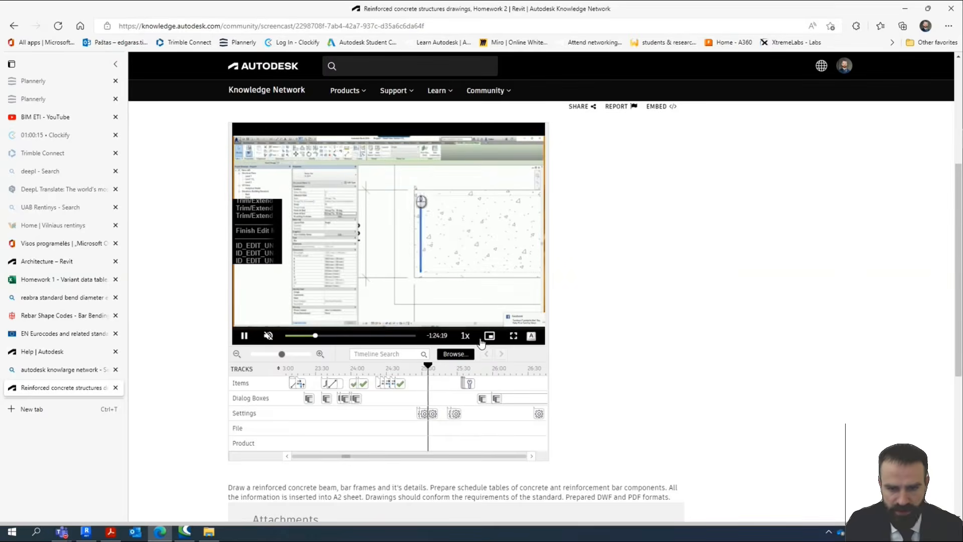
click(525, 335)
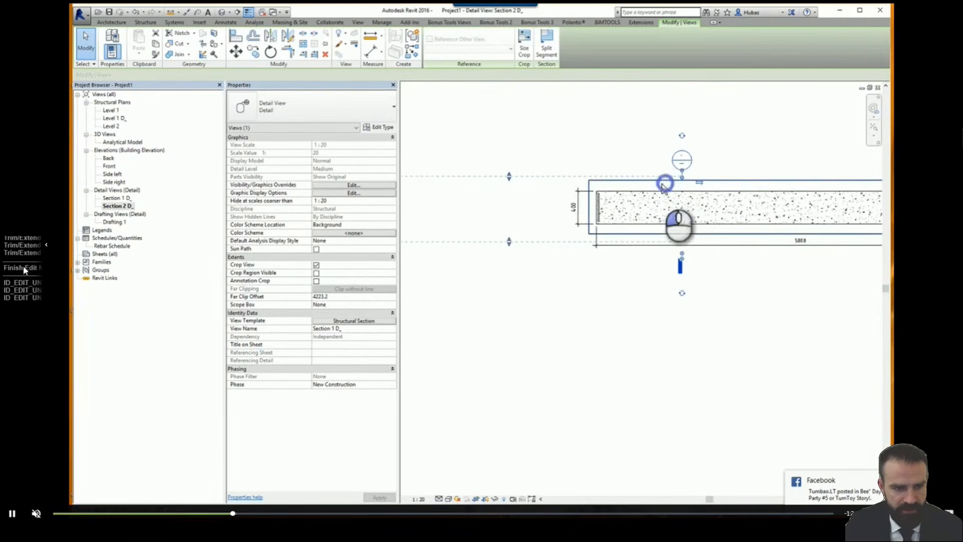
key(Escape)
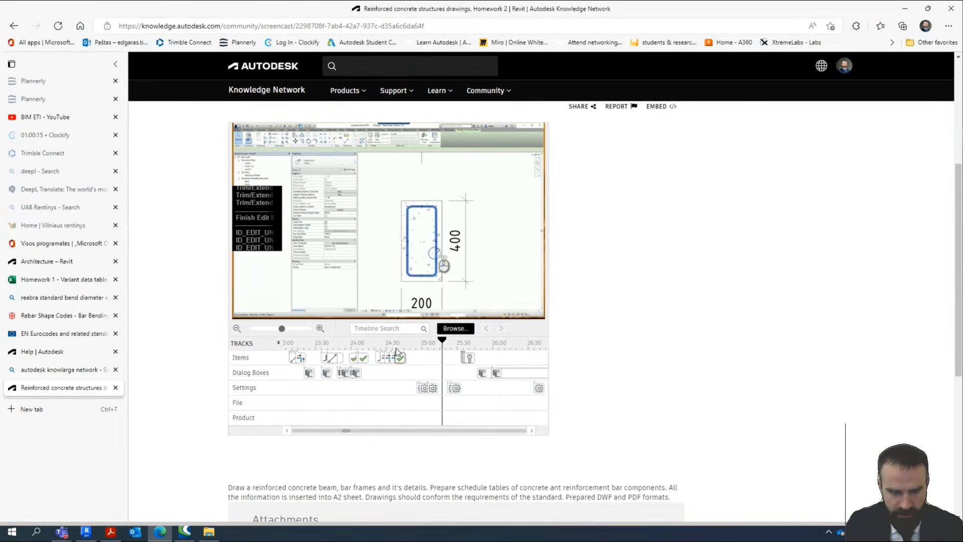
Search the screencast's timeline for "reba" and pause the playback.
click(385, 328)
text(reabr)
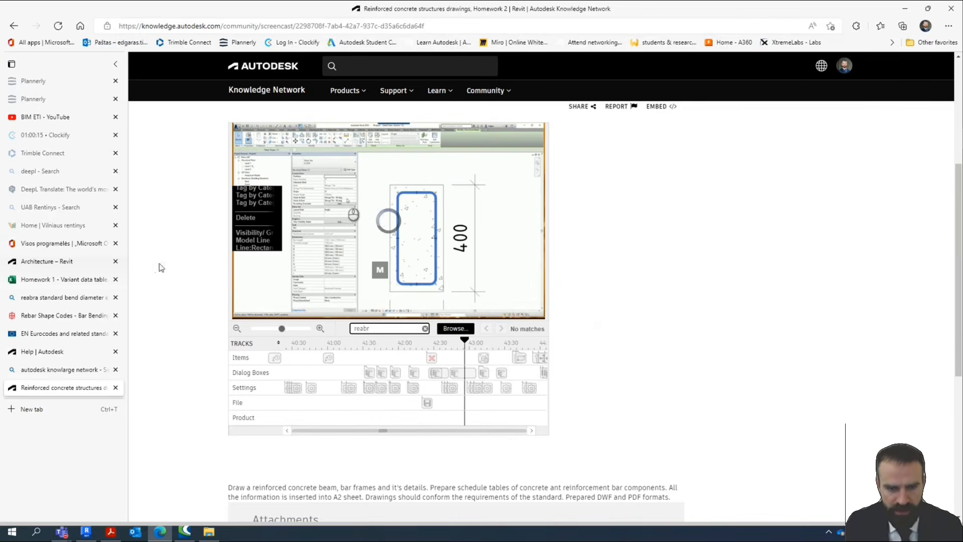
key(BackSpace)
key(BackSpace)
key(BackSpace)
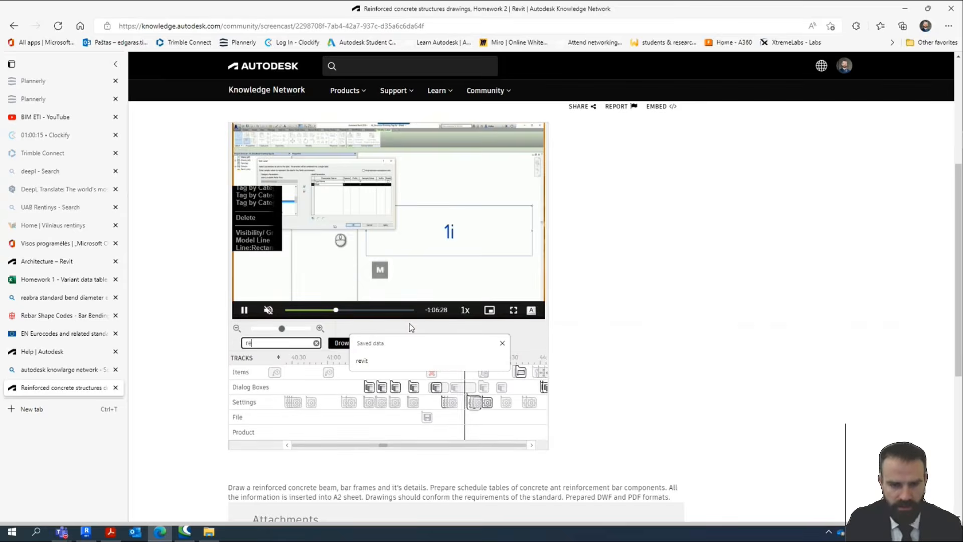
text(ba)
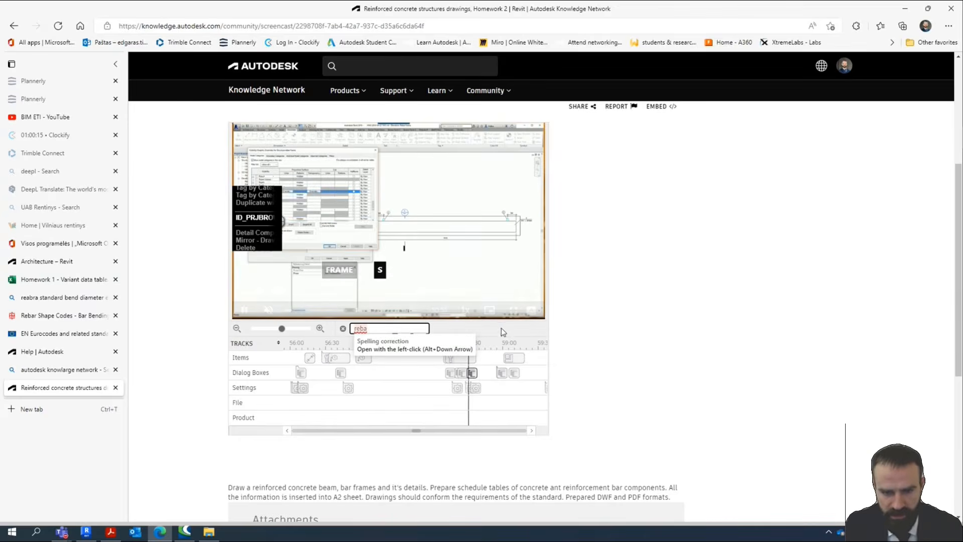
click(395, 233)
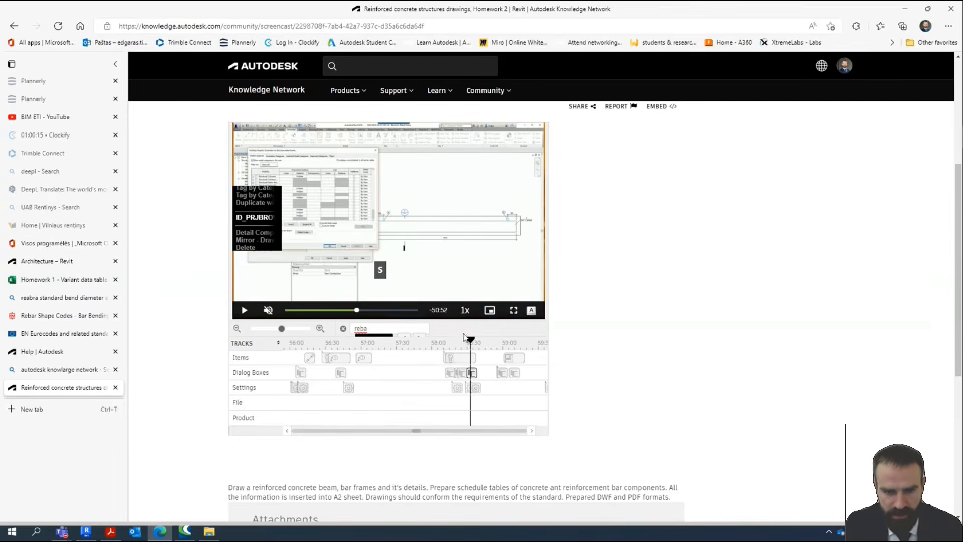
Step through the timeline's "reba" matches, search for "schedule" instead, and go to the second Schedule/Quantities command.
click(421, 336)
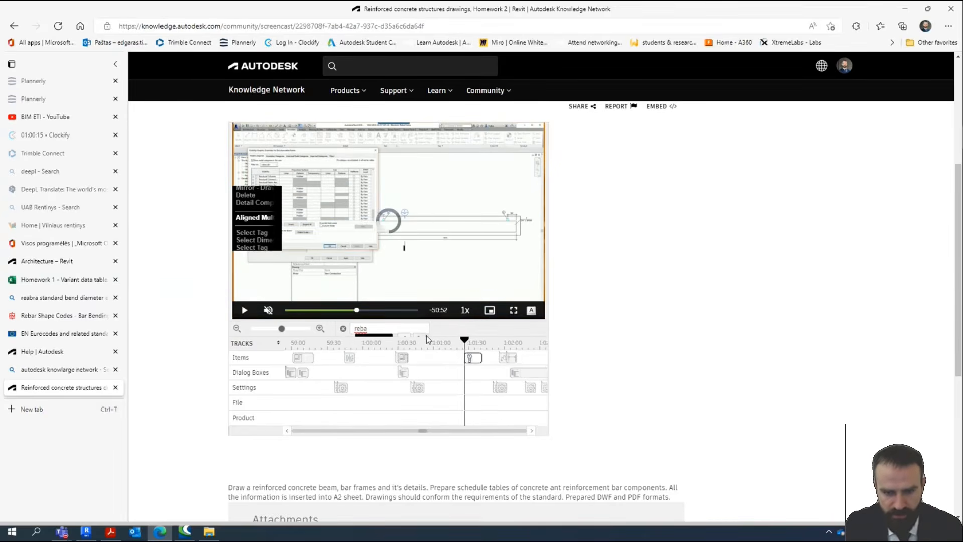
click(421, 337)
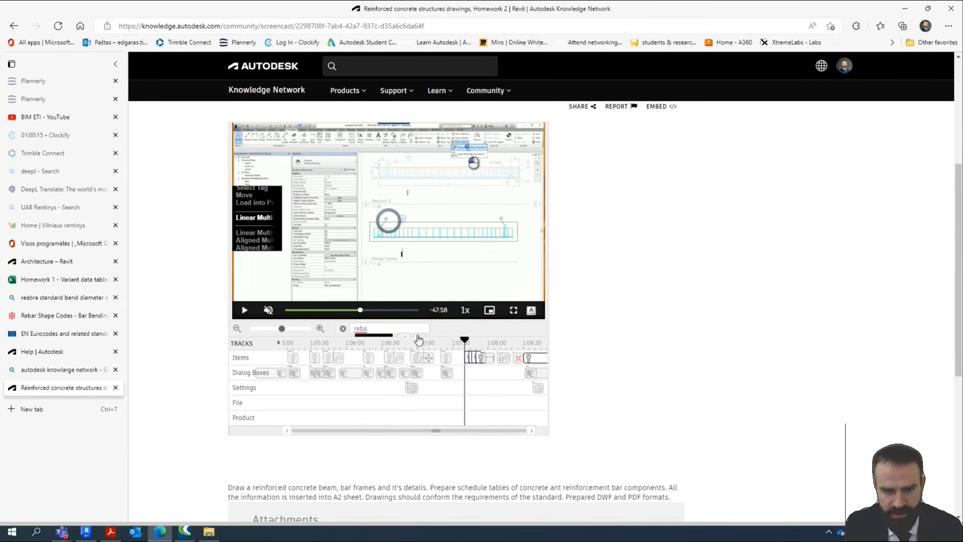
double_click(373, 328)
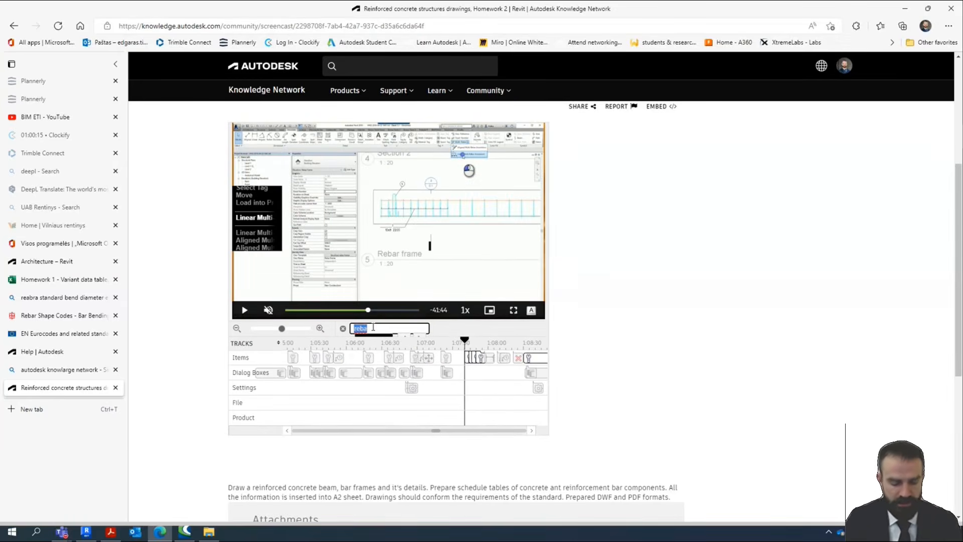
text(schedule)
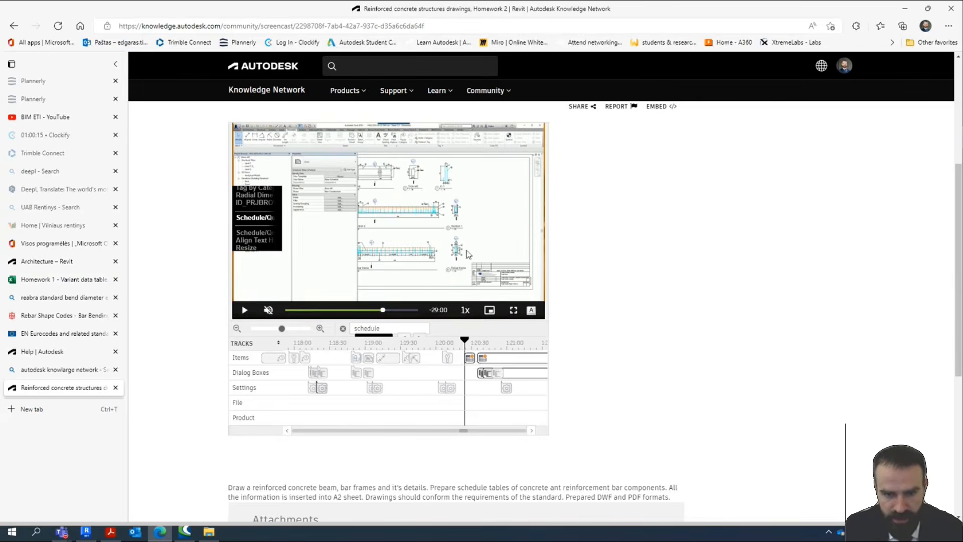
click(482, 357)
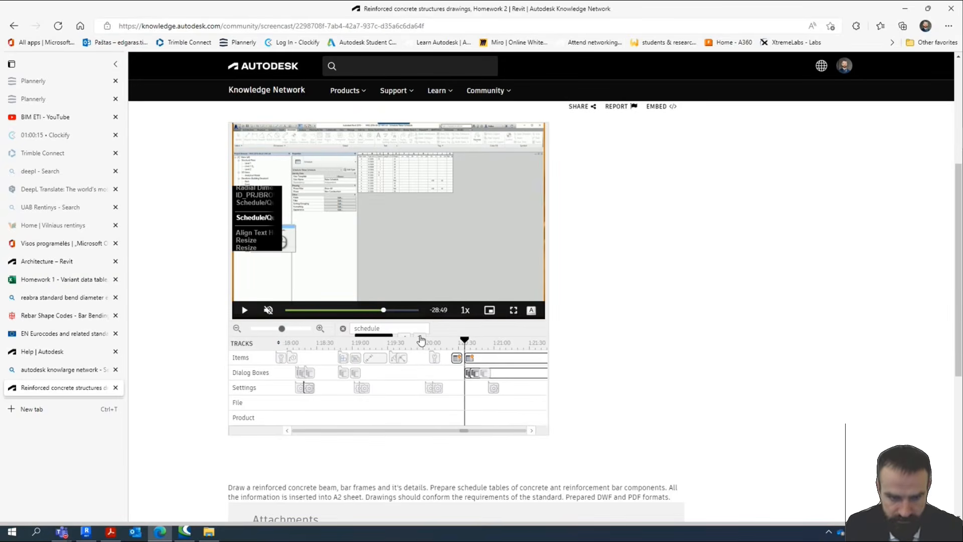
Play the schedule creation part of the screencast, skip ahead to about 1:21:30, and set the playback speed to 0.5x.
click(244, 310)
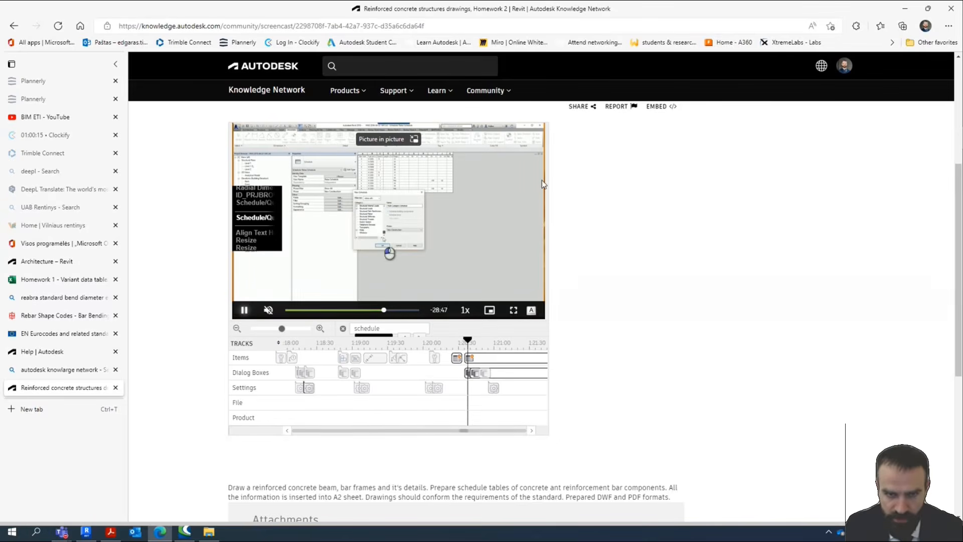
drag(470, 342, 425, 381)
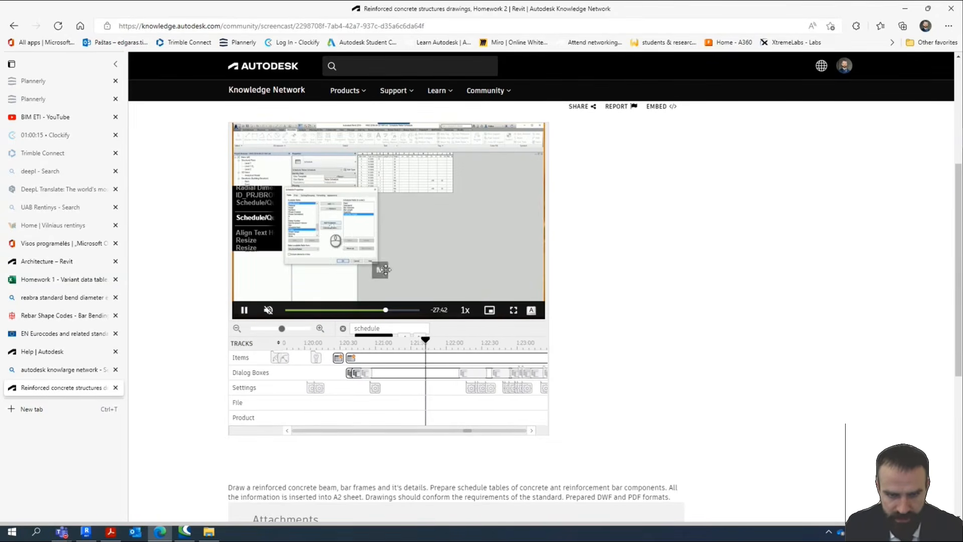
click(465, 310)
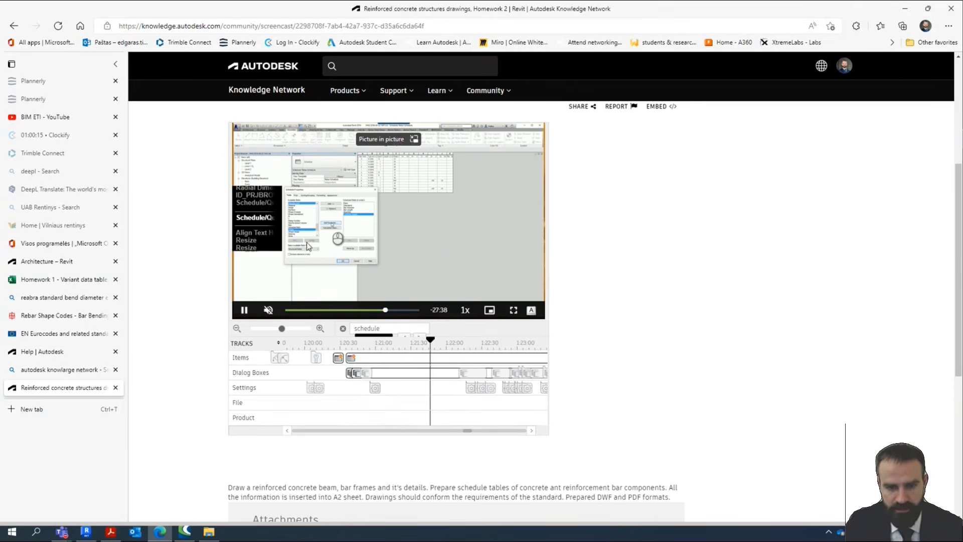
mouse_move(465, 314)
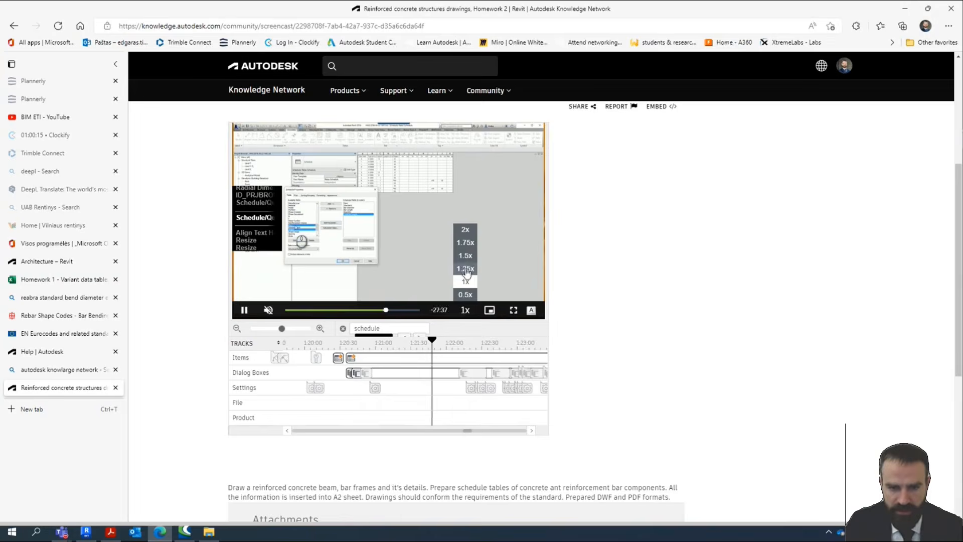
click(465, 294)
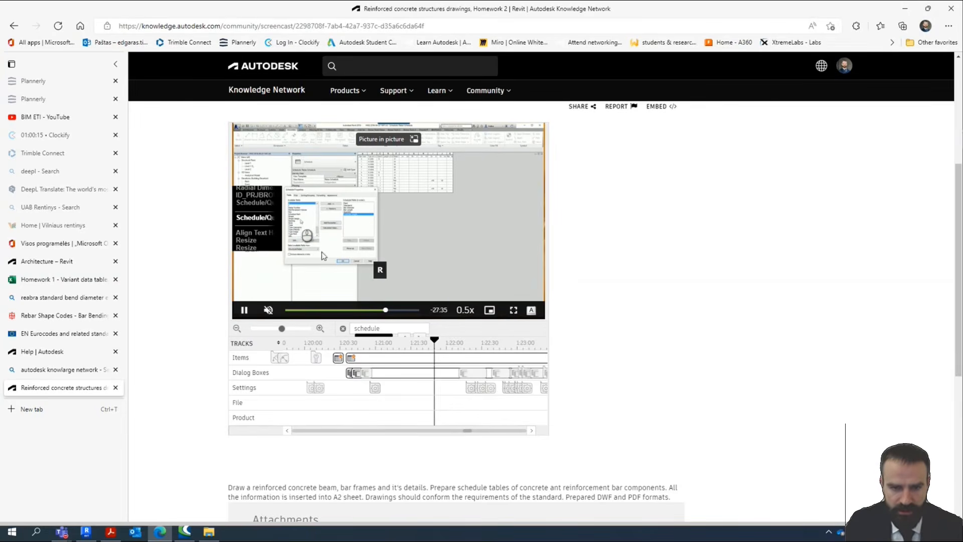
mouse_move(466, 313)
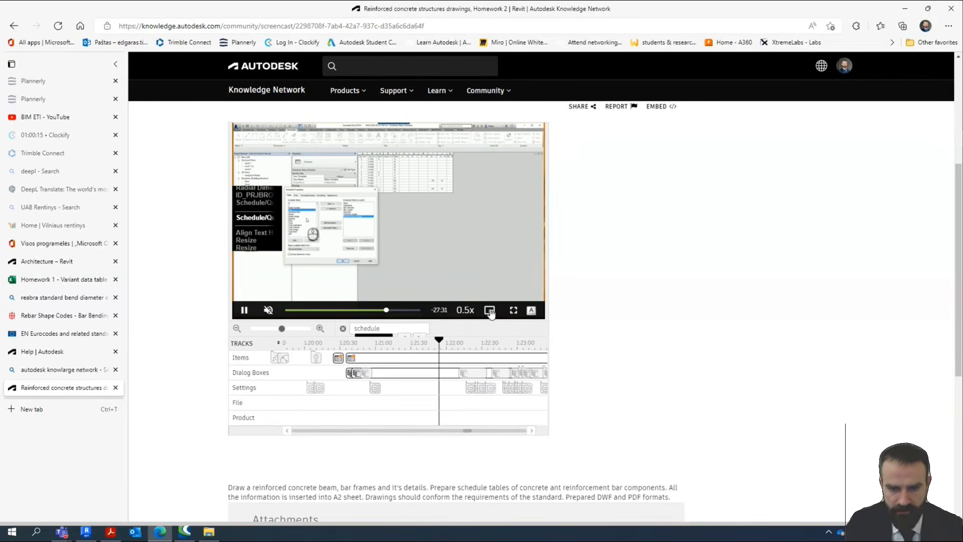
Show the screencast in picture-in-picture, enlarge the floating video, and switch to the Revit sheet behind it.
click(491, 311)
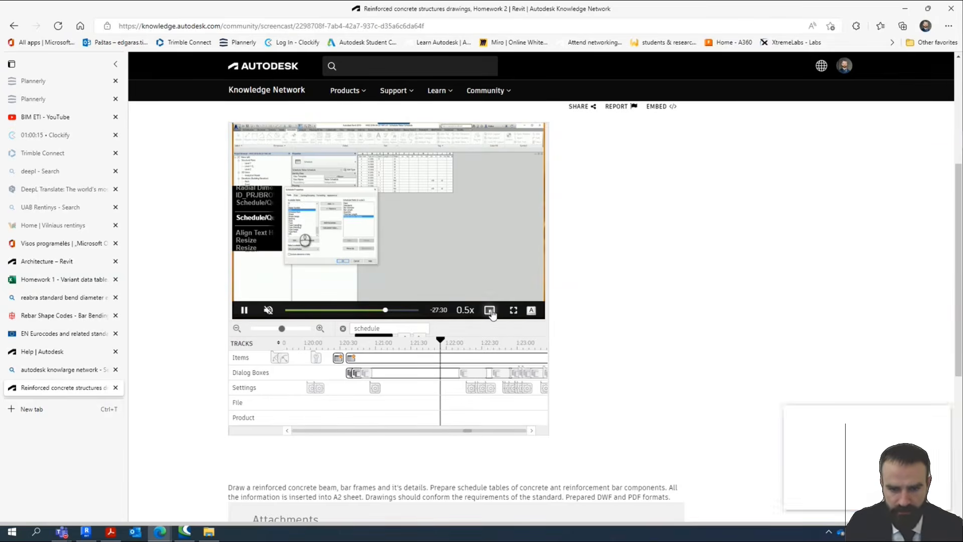
drag(785, 408, 596, 289)
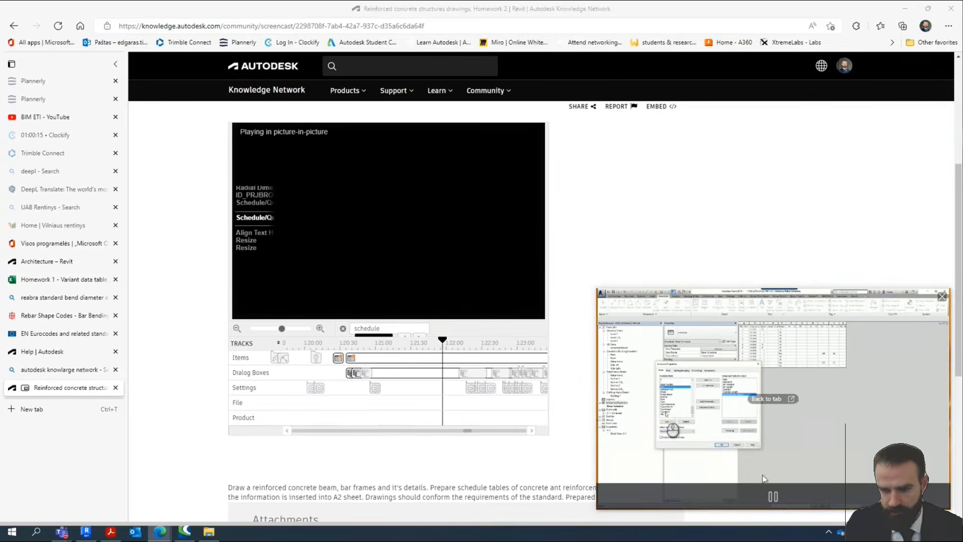
click(905, 10)
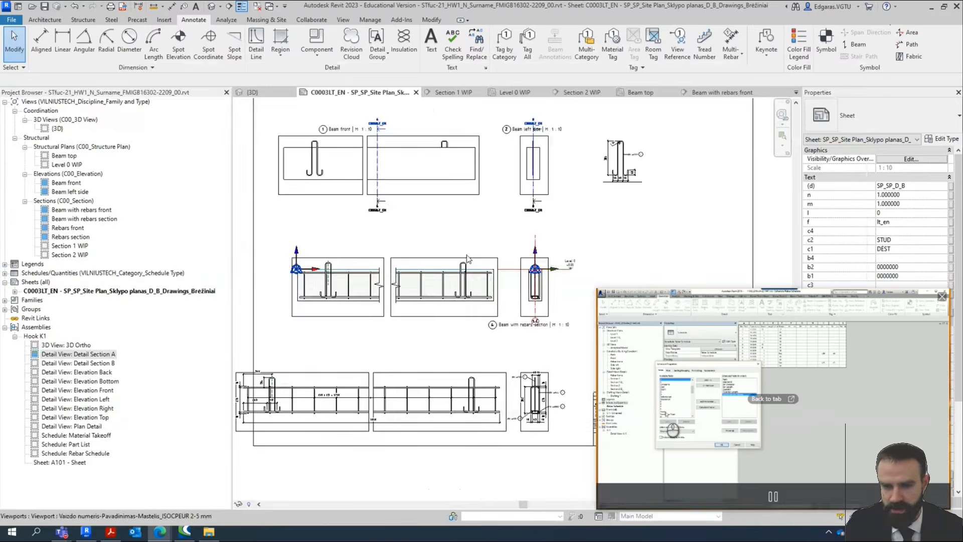
Examine the hook detail's diameter, length and mark tag alongside the screencast, pause the video, and return to its web page.
scroll(575, 216, up, 5)
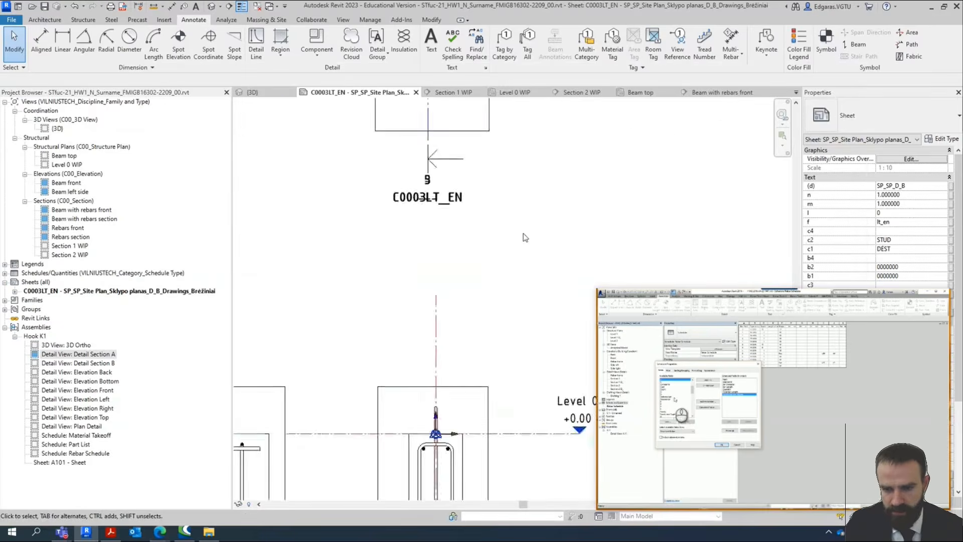
middle_drag(542, 218, 396, 376)
scroll(487, 229, up, 3)
middle_drag(560, 208, 250, 348)
scroll(514, 256, up, 2)
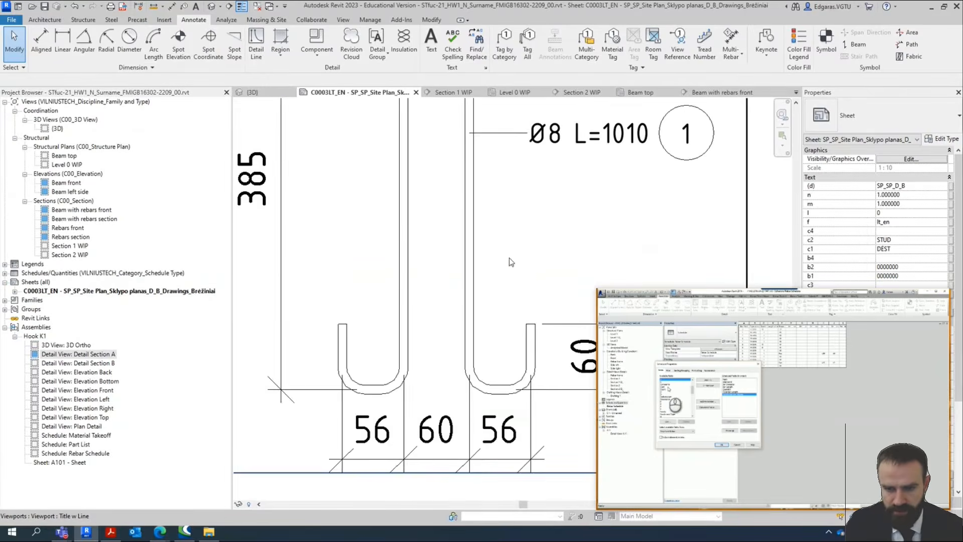
middle_drag(514, 256, 401, 347)
mouse_move(782, 498)
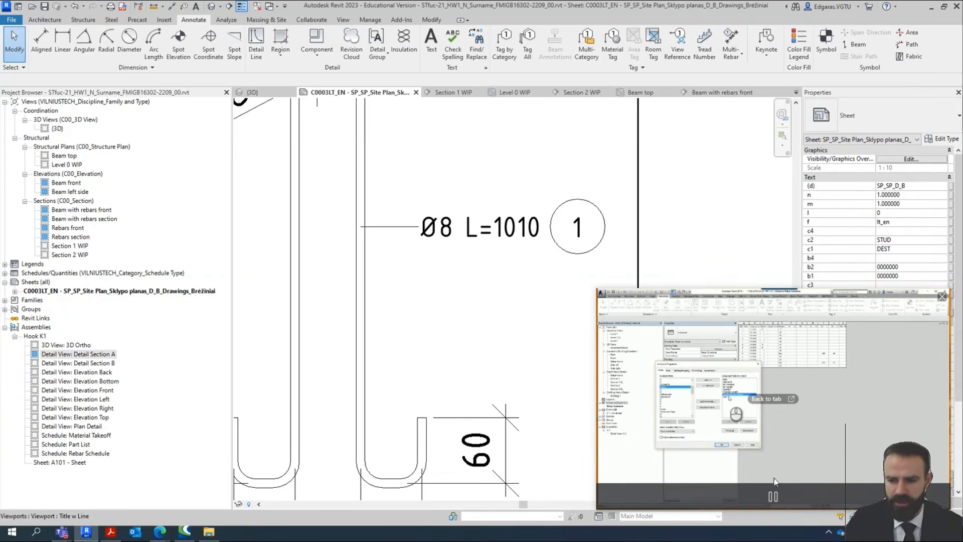
click(774, 496)
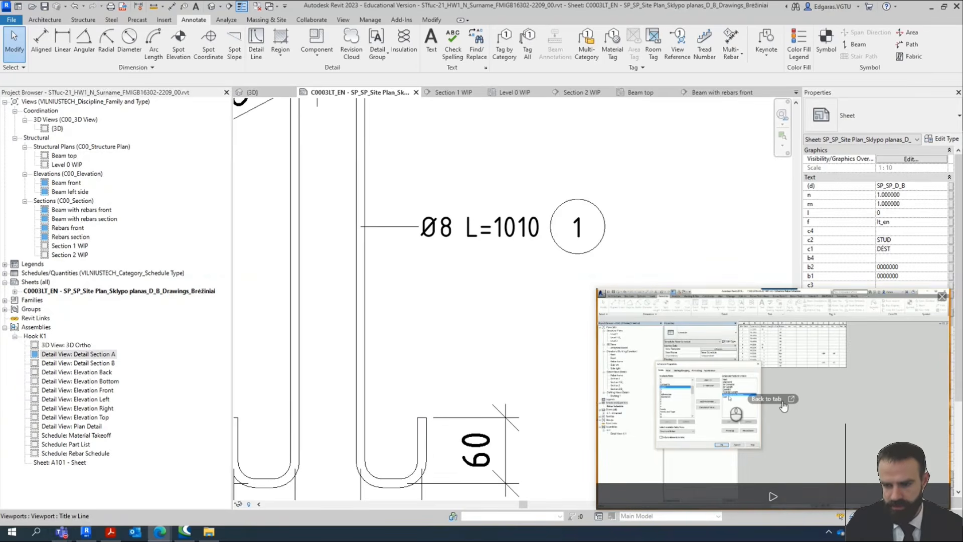
click(784, 405)
scroll(742, 338, down, 3)
scroll(600, 344, up, 4)
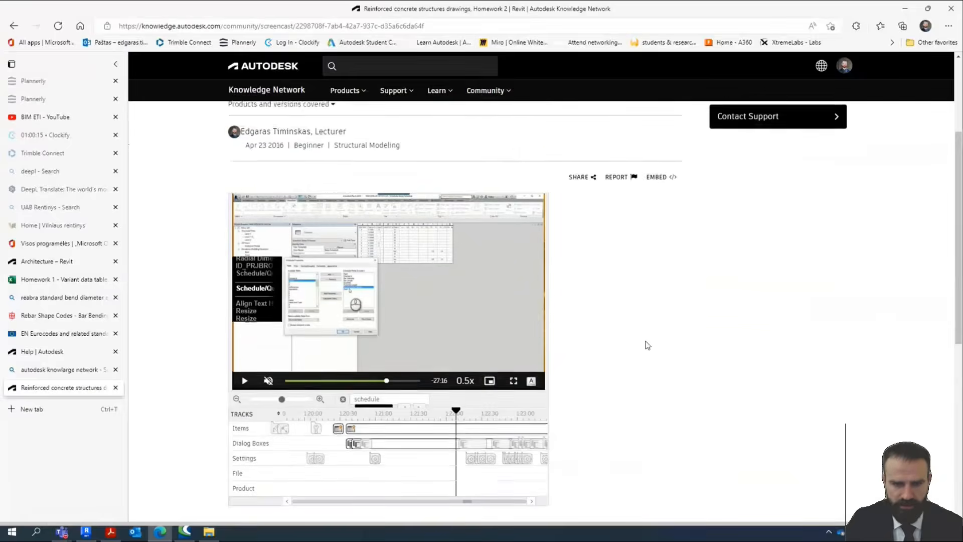
Copy the Homework 2 screencast's link, post it in the Homework 01 channel in Teams, and put the Teams window away.
click(250, 30)
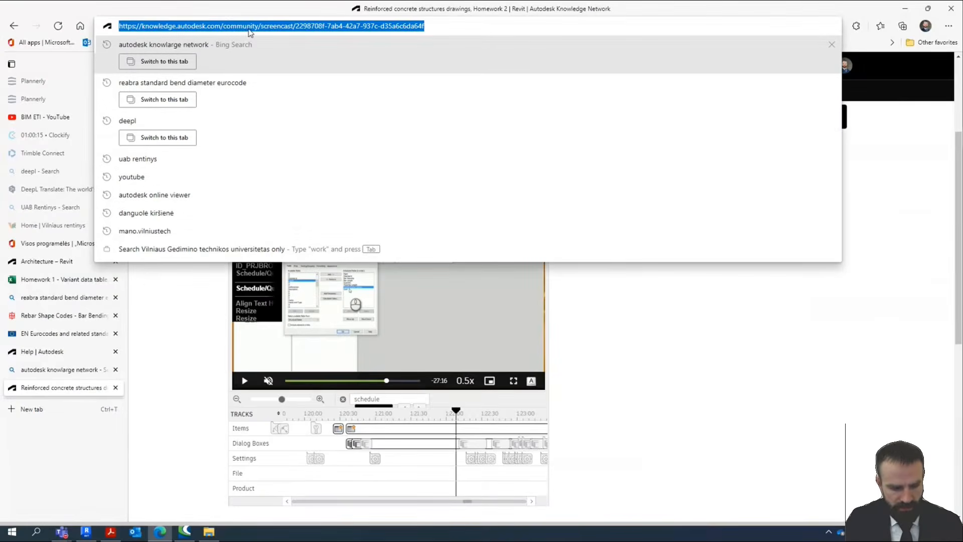
mouse_move(65, 533)
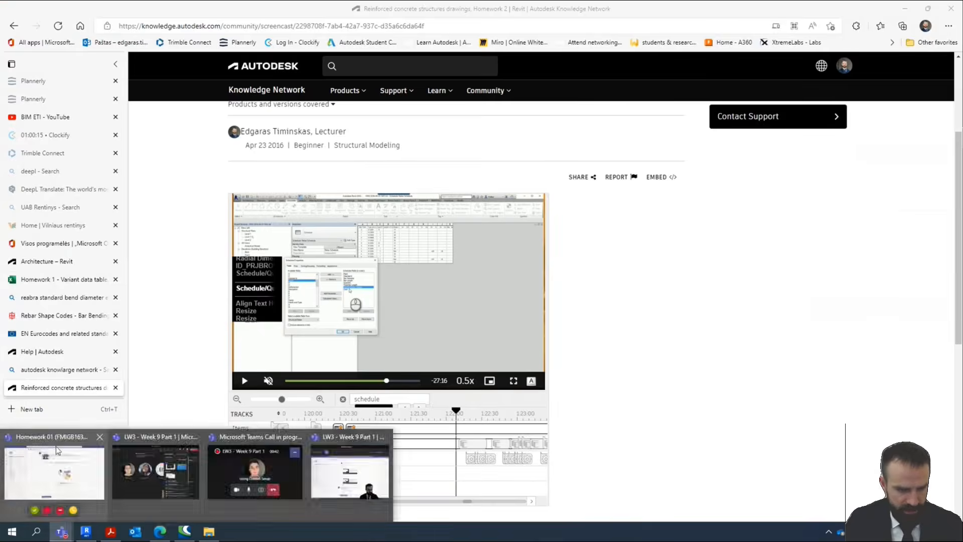
click(52, 470)
click(430, 494)
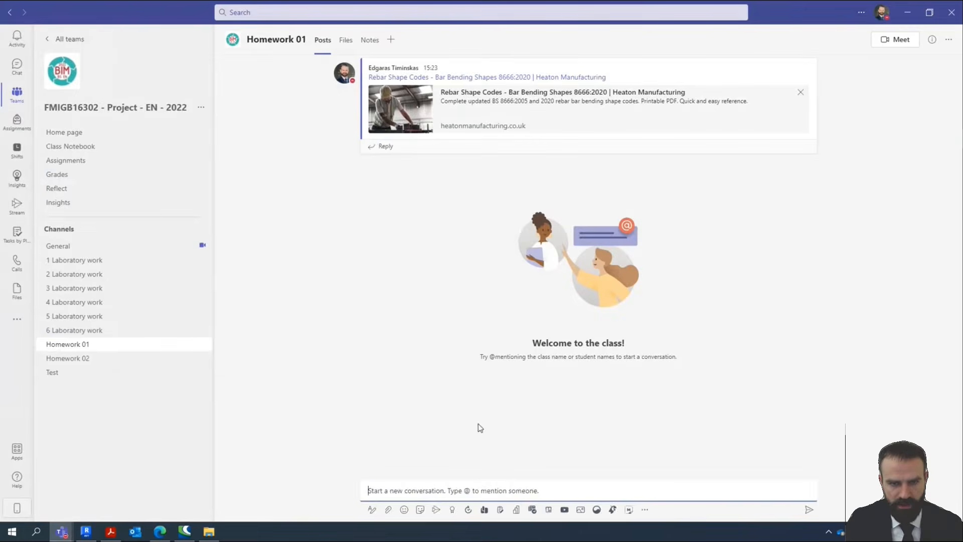
text(Reinforced concrete structures drawings. Homework 2 | Revit | Autodesk Knowledge Network)
key(Return)
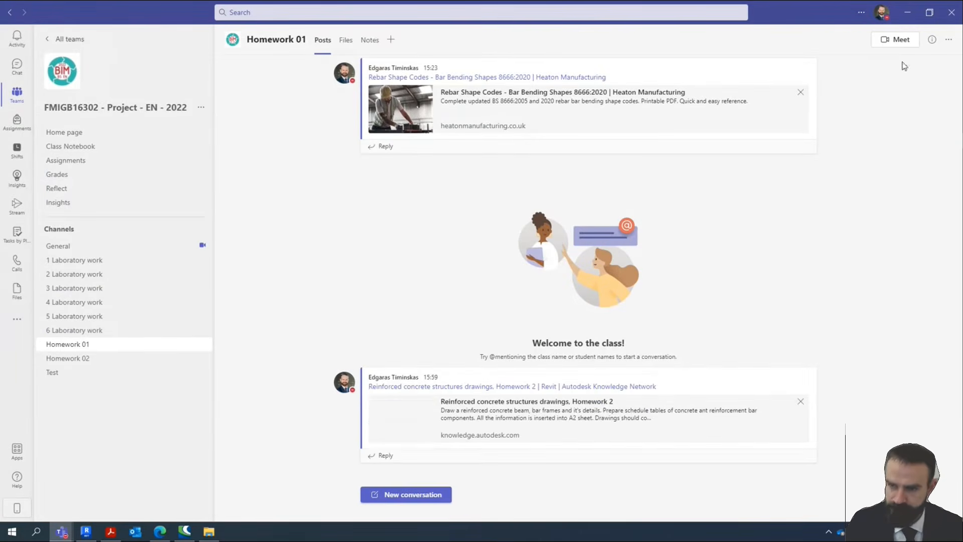
click(909, 14)
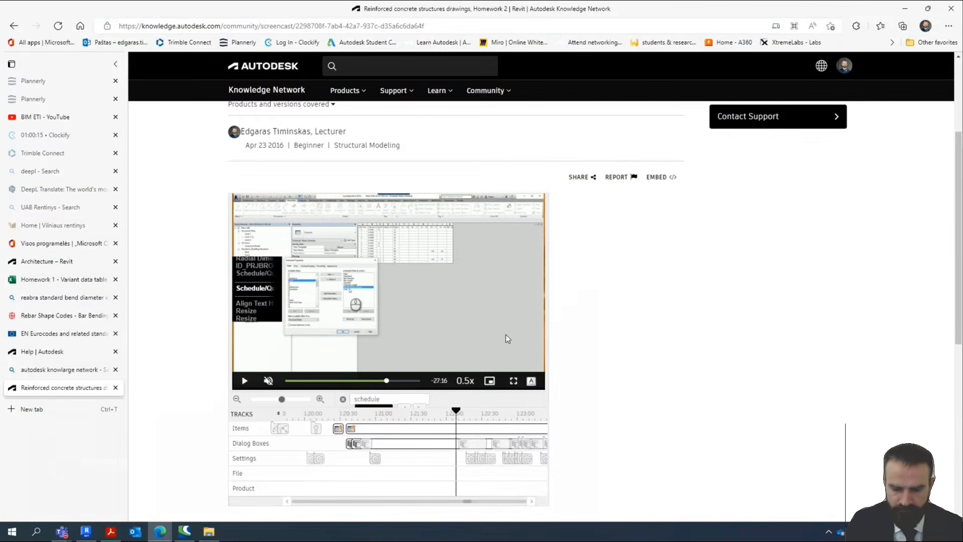
Switch to Revit and move the "Beam with rebars front" and "Rebars front" viewport titles to just above their views on the sheet.
click(87, 533)
scroll(658, 273, down, 6)
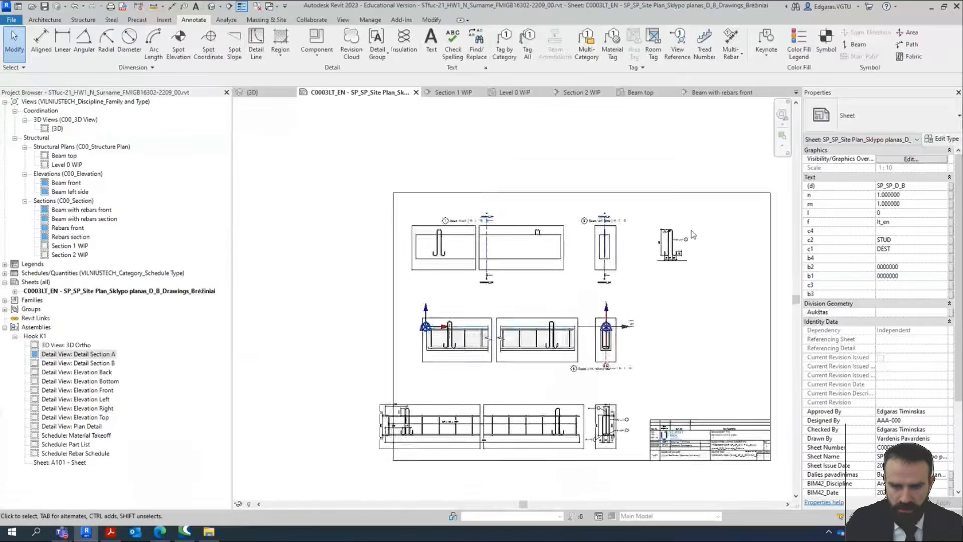
scroll(658, 273, up, 3)
scroll(552, 291, down, 2)
scroll(362, 292, up, 3)
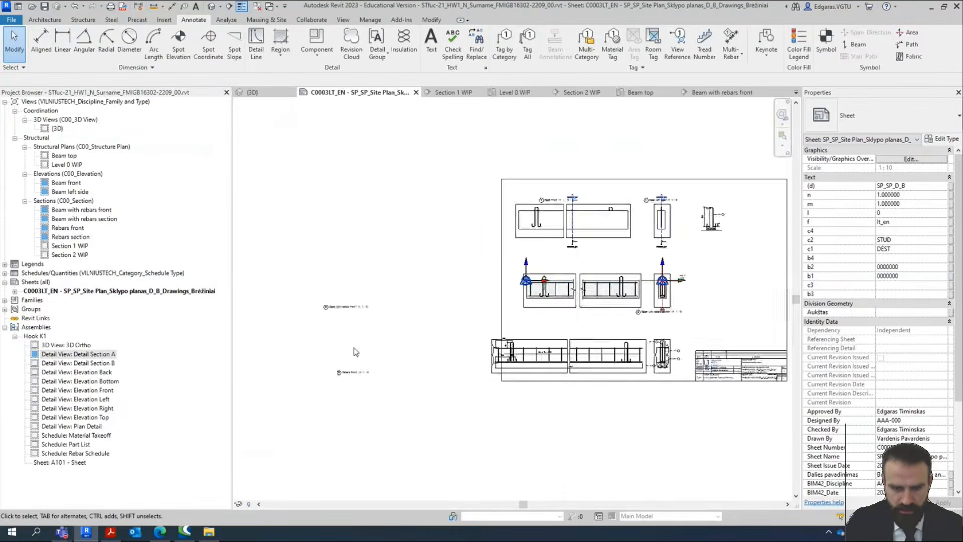
scroll(351, 301, down, 3)
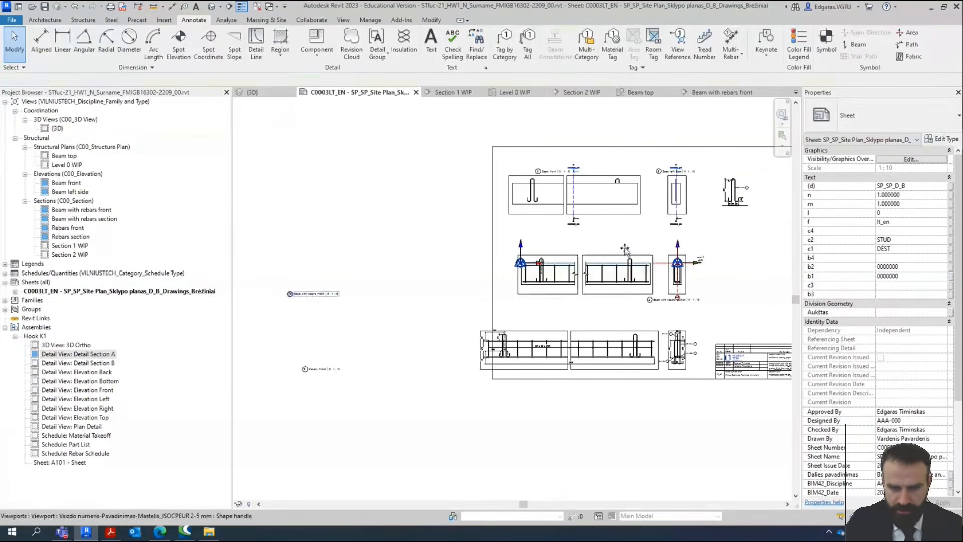
drag(309, 295, 597, 253)
click(614, 351)
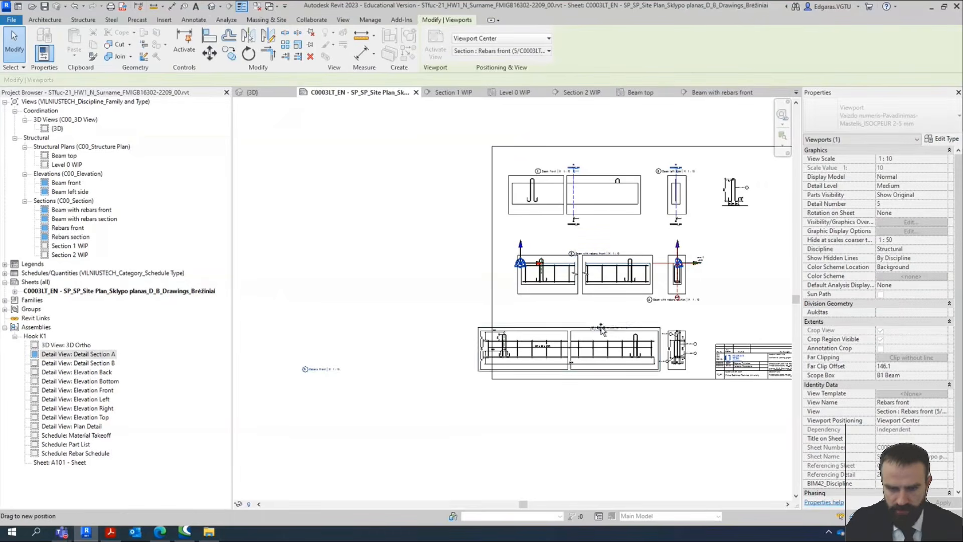
drag(321, 369, 583, 335)
Activate the "Beam front" viewport on the sheet for editing.
scroll(659, 341, up, 3)
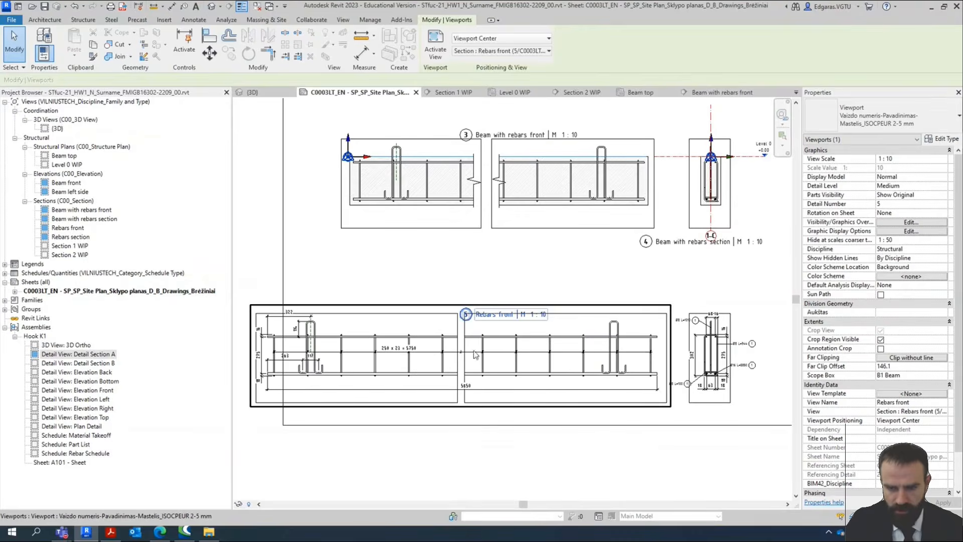
middle_drag(525, 383, 518, 385)
scroll(518, 385, up, 2)
scroll(466, 374, down, 5)
scroll(483, 424, up, 2)
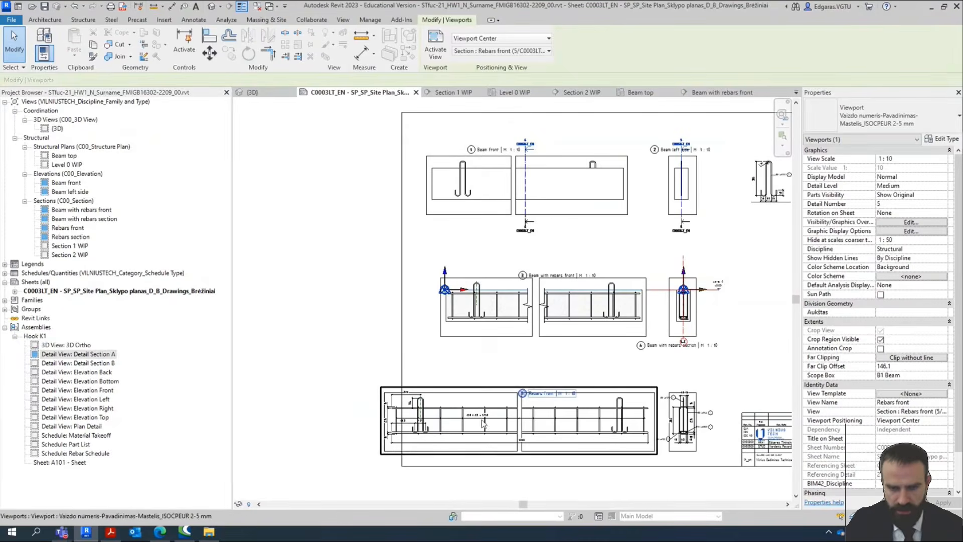
scroll(451, 273, down, 2)
scroll(723, 262, up, 2)
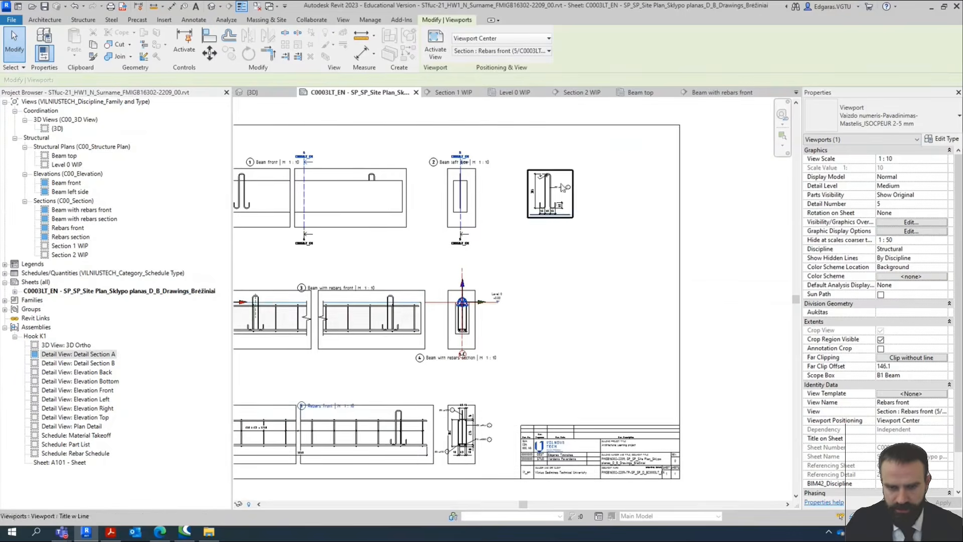
scroll(374, 335, up, 6)
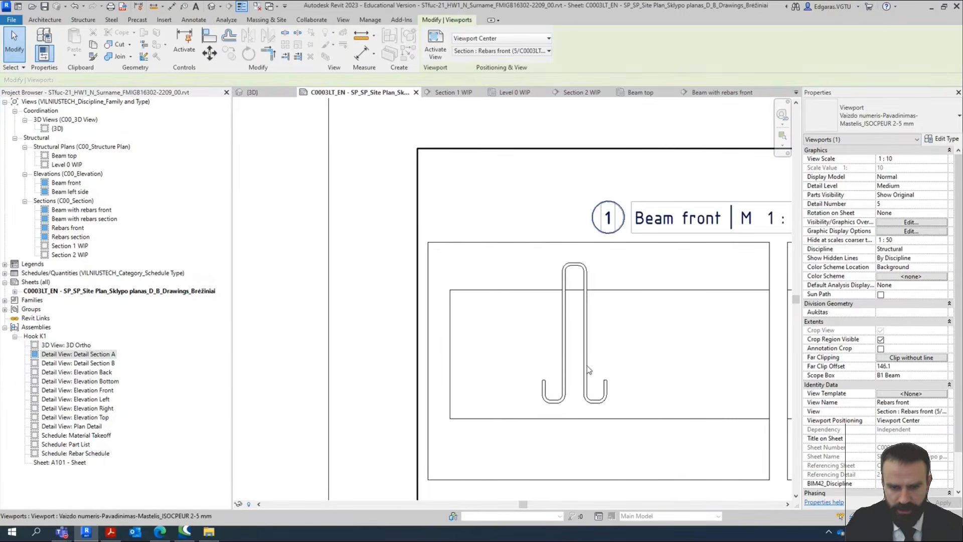
click(387, 290)
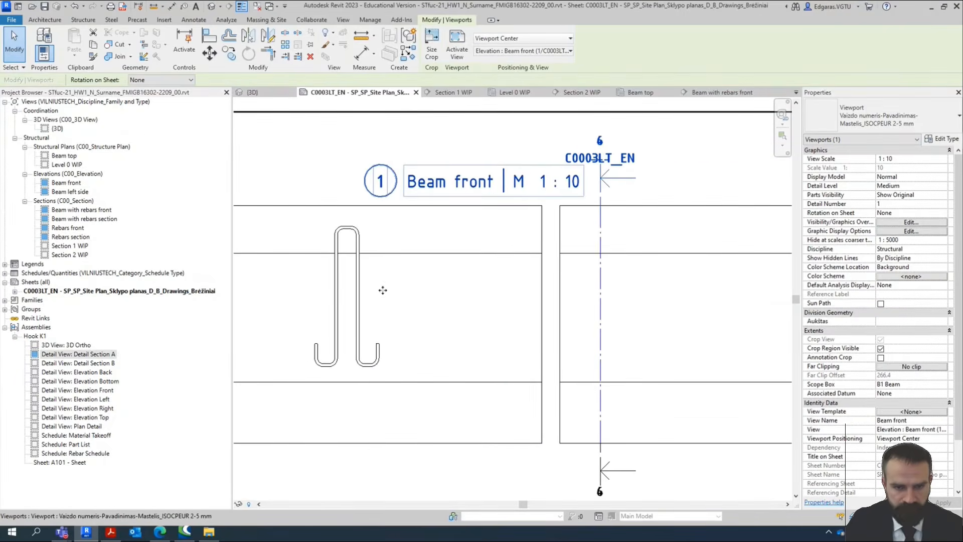
scroll(411, 281, down, 4)
scroll(455, 329, up, 2)
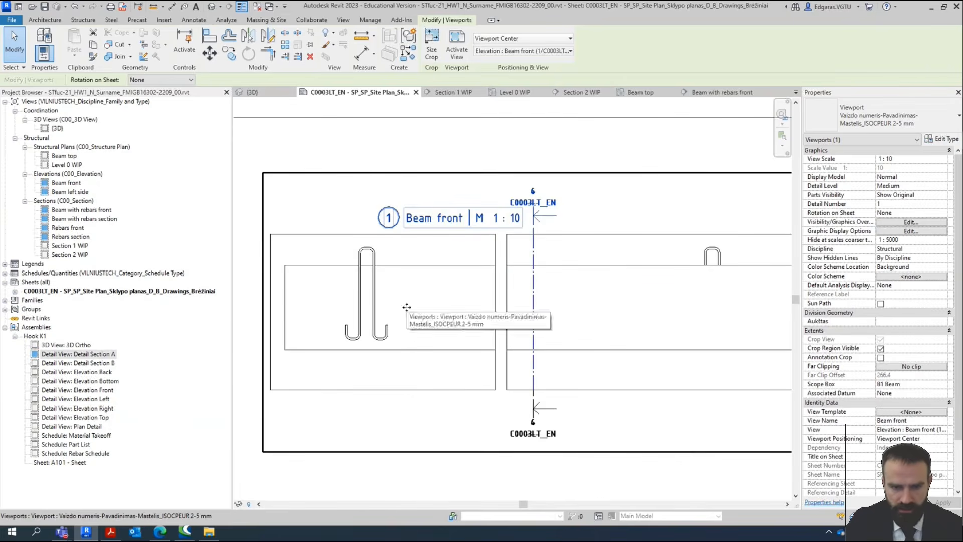
double_click(404, 313)
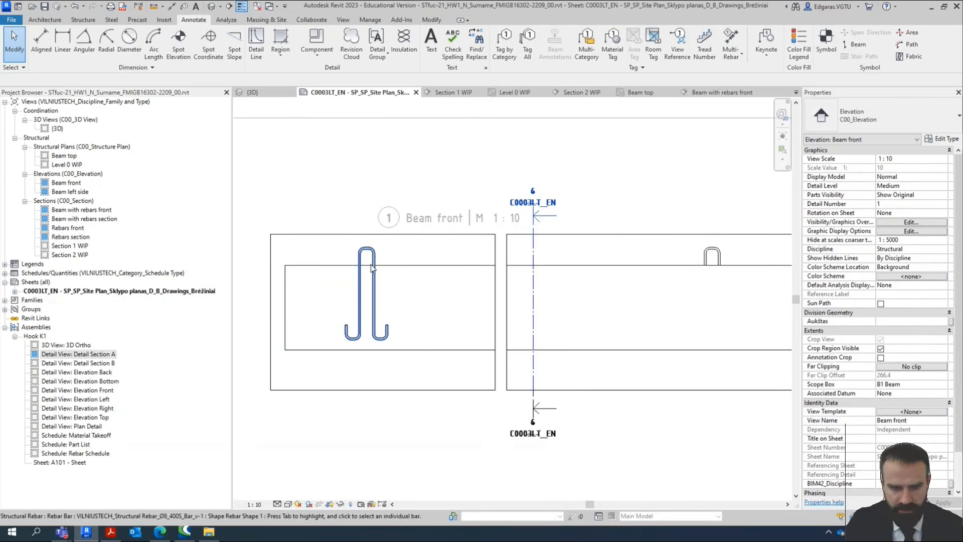
Open the view visibility states of the hook rebar at the beam's left end and review the listed views.
click(720, 300)
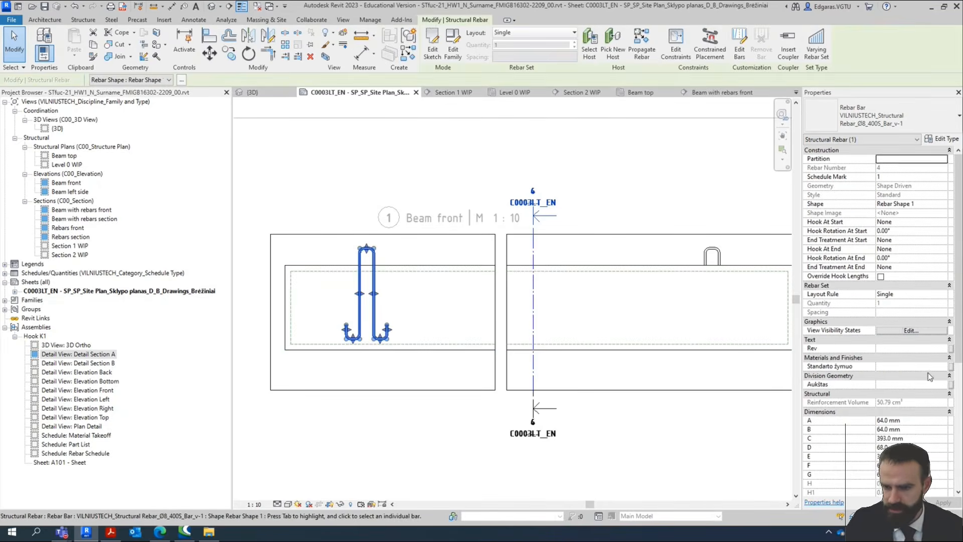
click(911, 331)
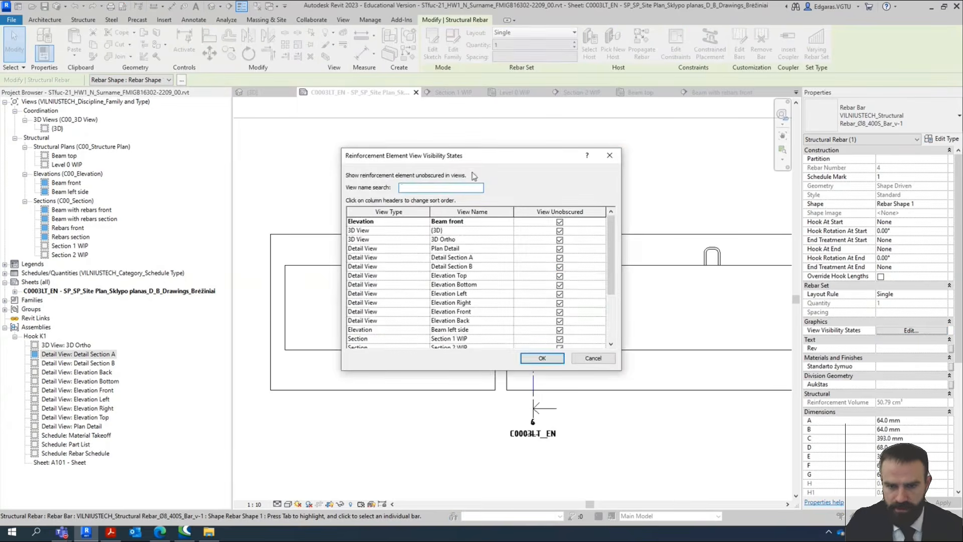
drag(509, 156, 657, 125)
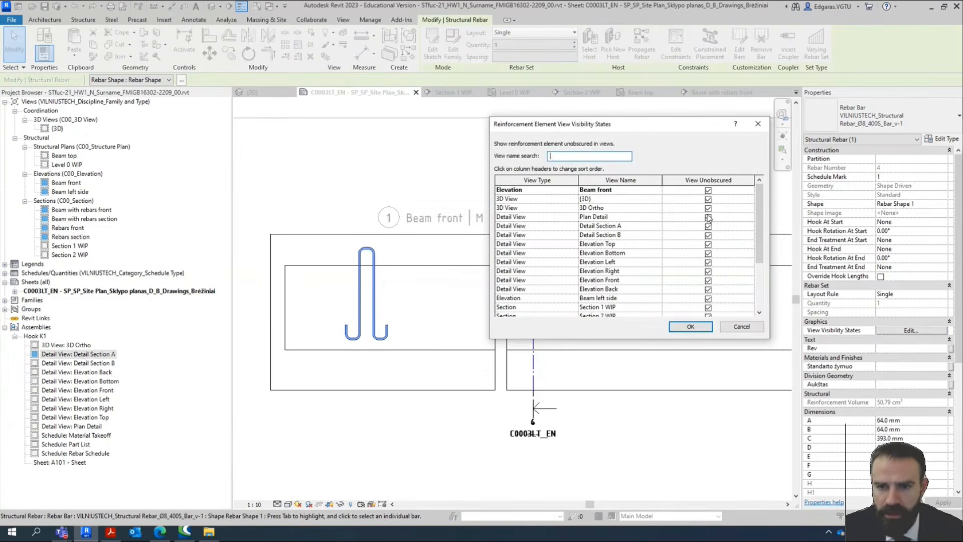
click(633, 218)
scroll(642, 227, down, 3)
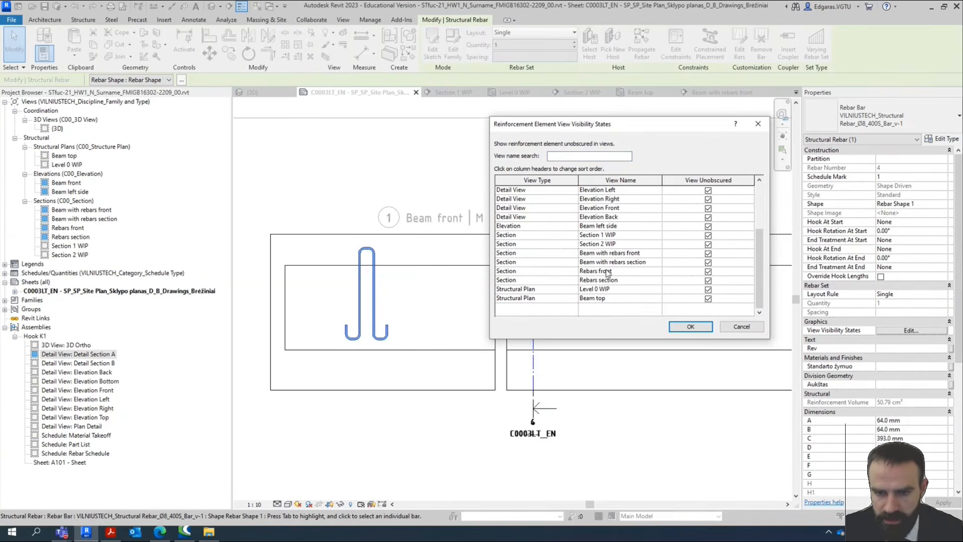
click(606, 253)
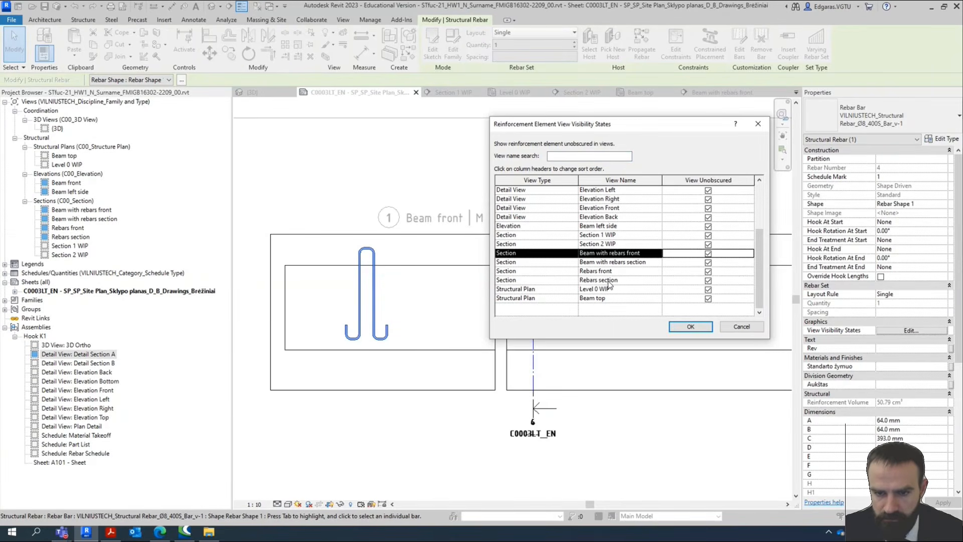
click(609, 300)
scroll(623, 281, up, 3)
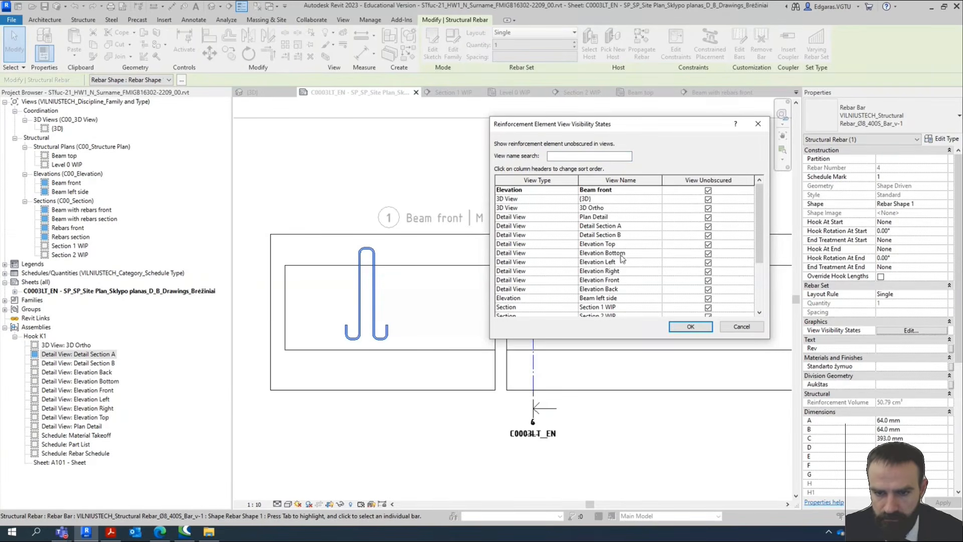
click(624, 282)
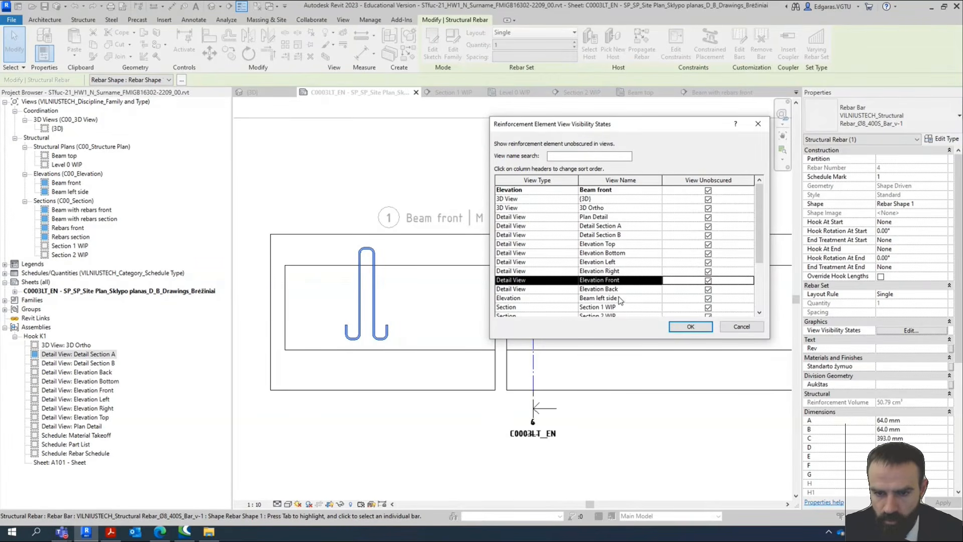
scroll(624, 295, down, 2)
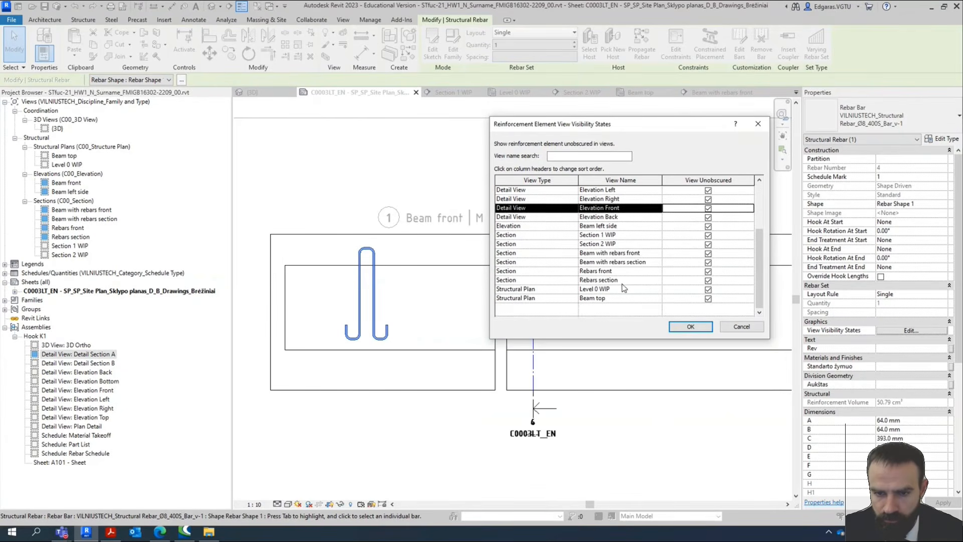
scroll(698, 294, up, 1)
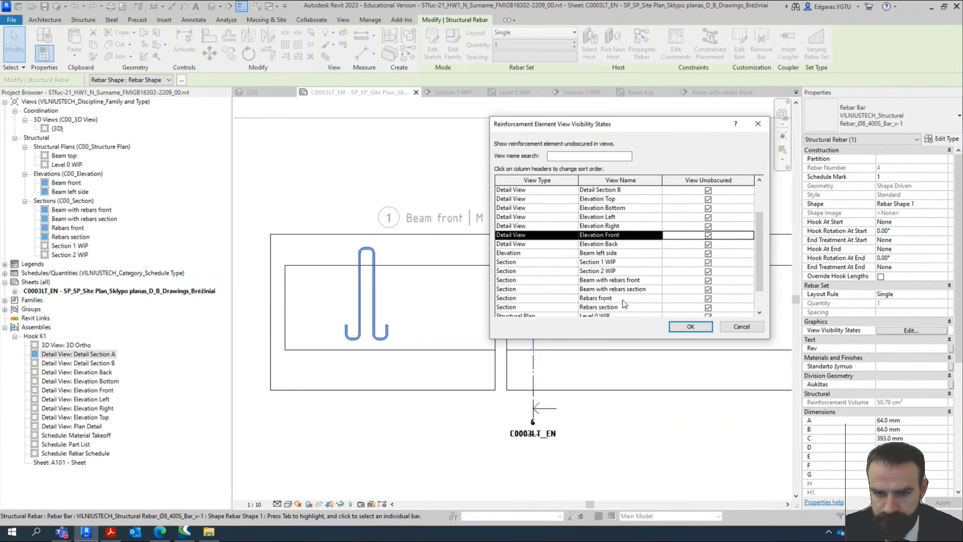
scroll(624, 300, up, 2)
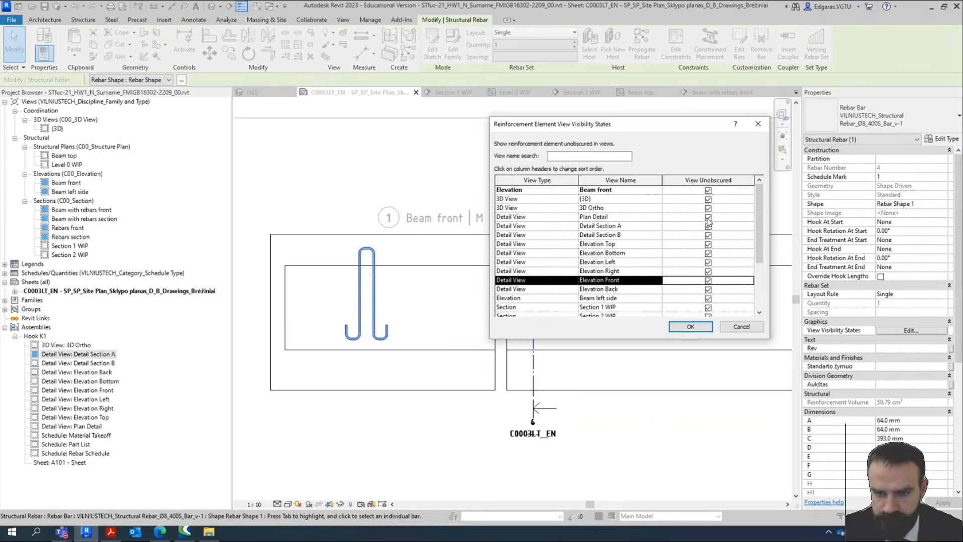
scroll(708, 221, down, 3)
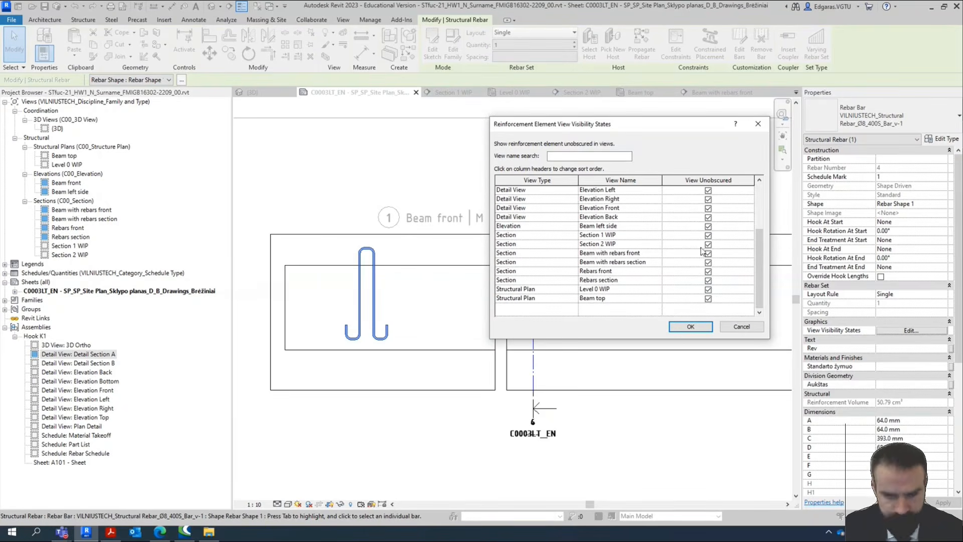
scroll(709, 218, up, 2)
Turn off unobscured display of the left hook rebar for the assembly's detail views and the "Beam left side" elevation.
click(708, 227)
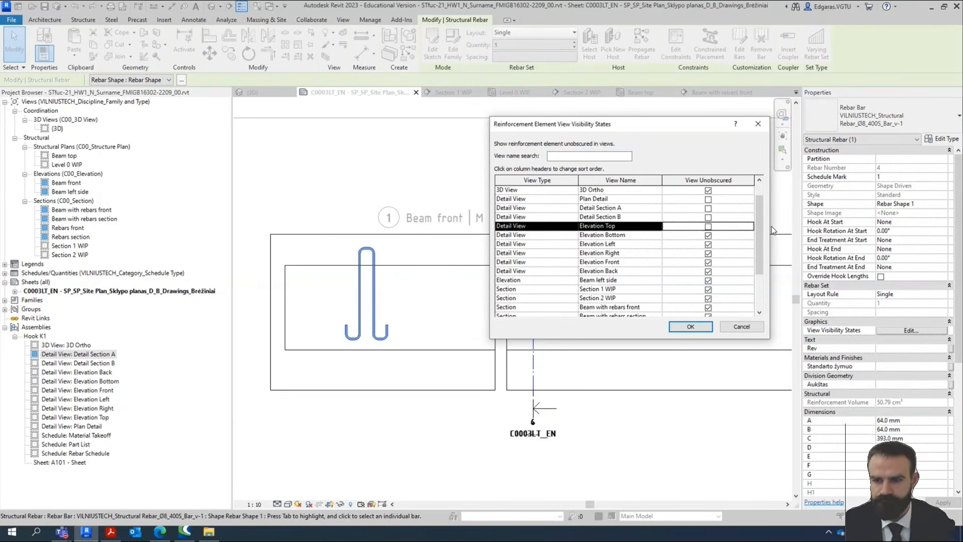
key(Down)
key(space)
key(Down)
key(space)
key(Down)
key(space)
key(Down)
key(space)
key(Down)
key(space)
key(Down)
key(space)
key(Down)
key(space)
key(Down)
key(space)
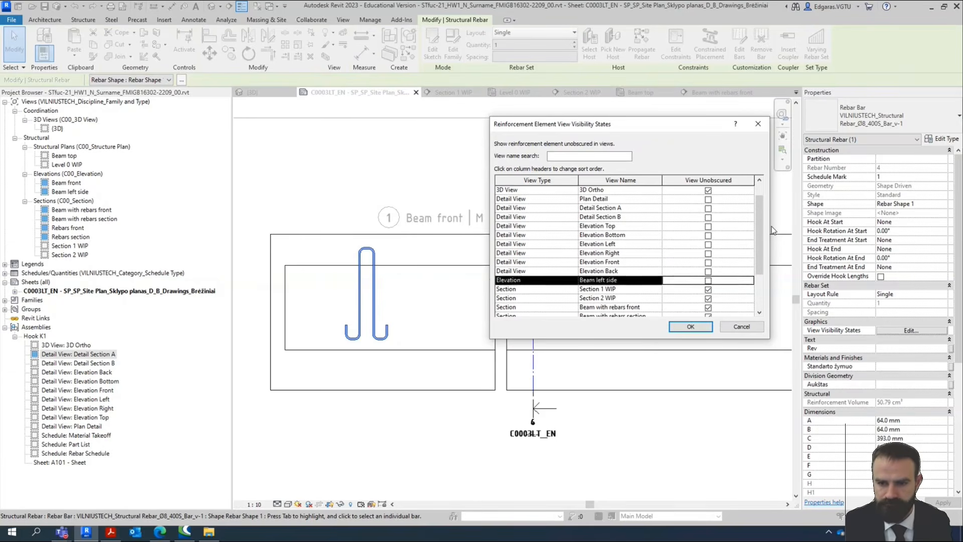
Turn off the hook's unobscured display for all section views and the "Level 0 WIP" structural plan, and apply the visibility states.
key(Down)
key(space)
key(Down)
key(space)
key(Down)
key(space)
key(Down)
key(space)
key(Down)
key(space)
key(Down)
key(space)
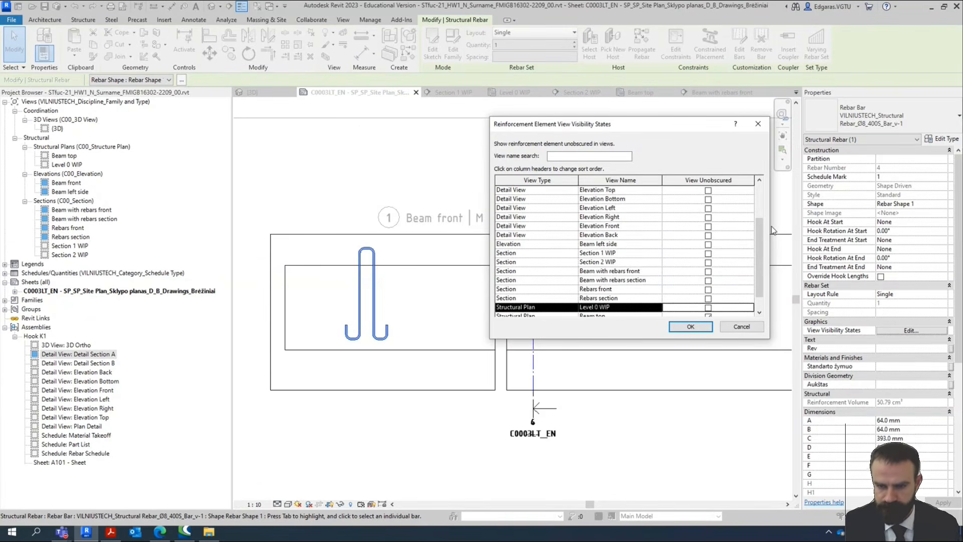
click(691, 327)
click(450, 425)
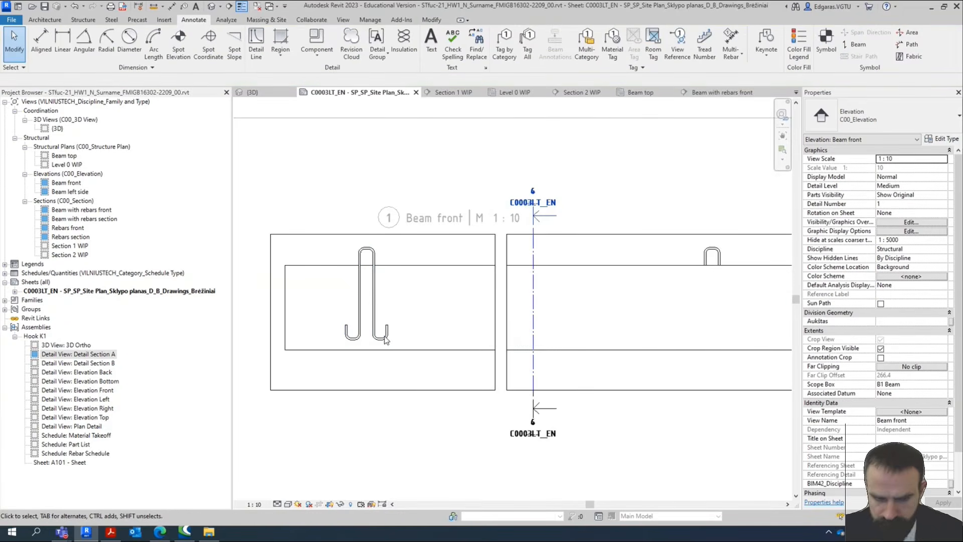
Turn off the left hook's unobscured display in "Beam front", "{3D}" and "3D Ortho", apply it, and leave the viewport's editing.
click(374, 261)
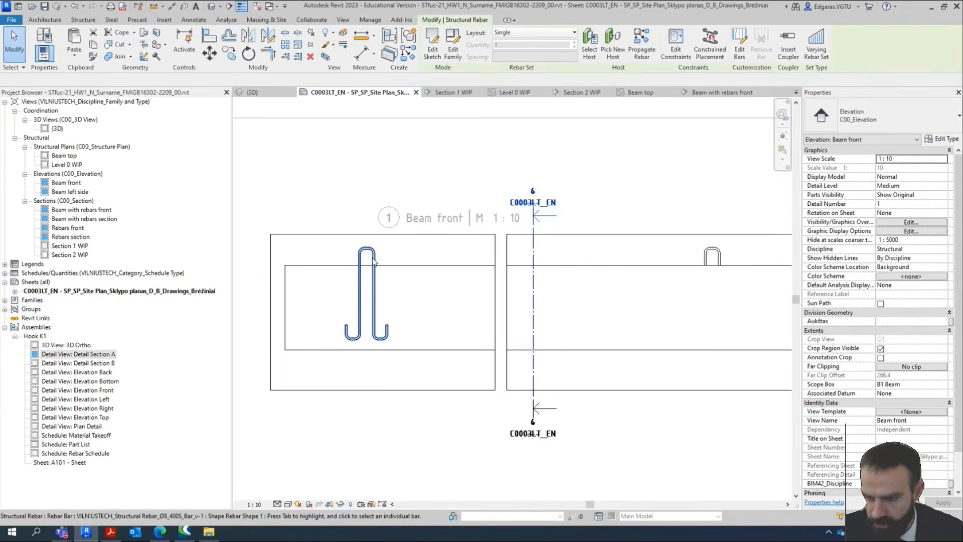
click(923, 334)
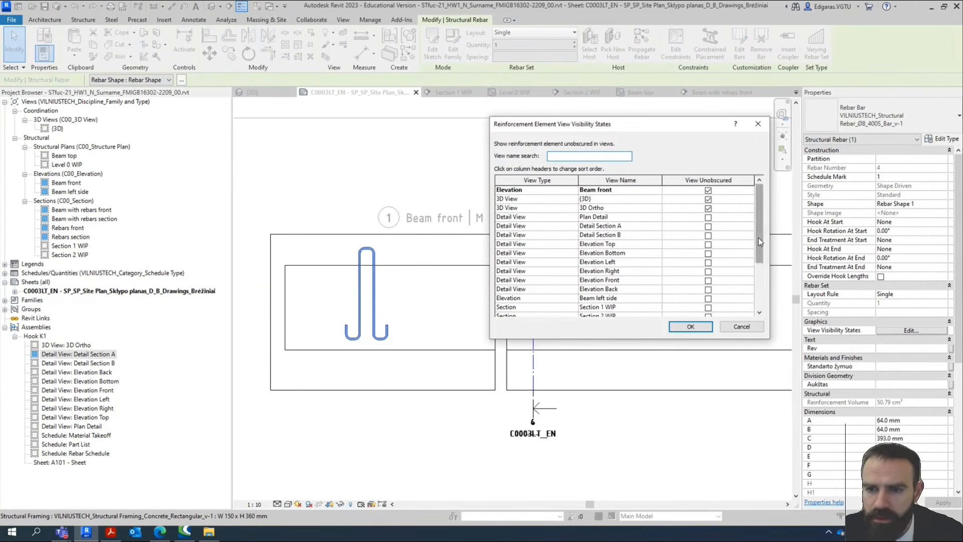
click(708, 208)
click(708, 191)
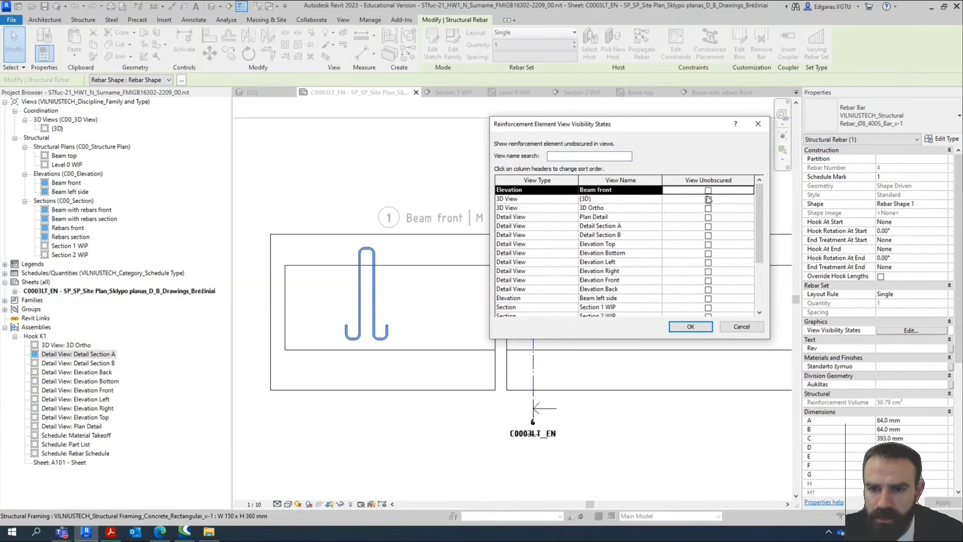
click(707, 326)
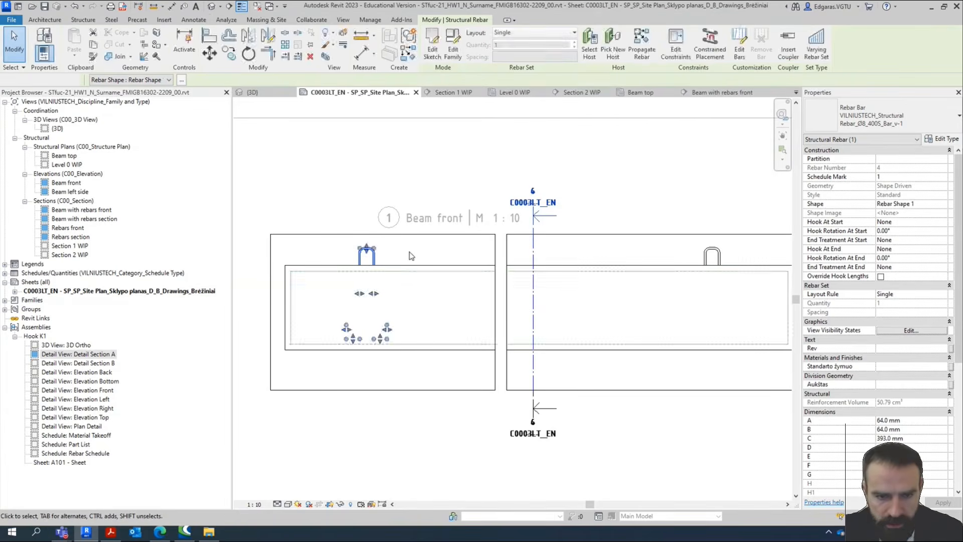
key(Escape)
scroll(356, 258, down, 3)
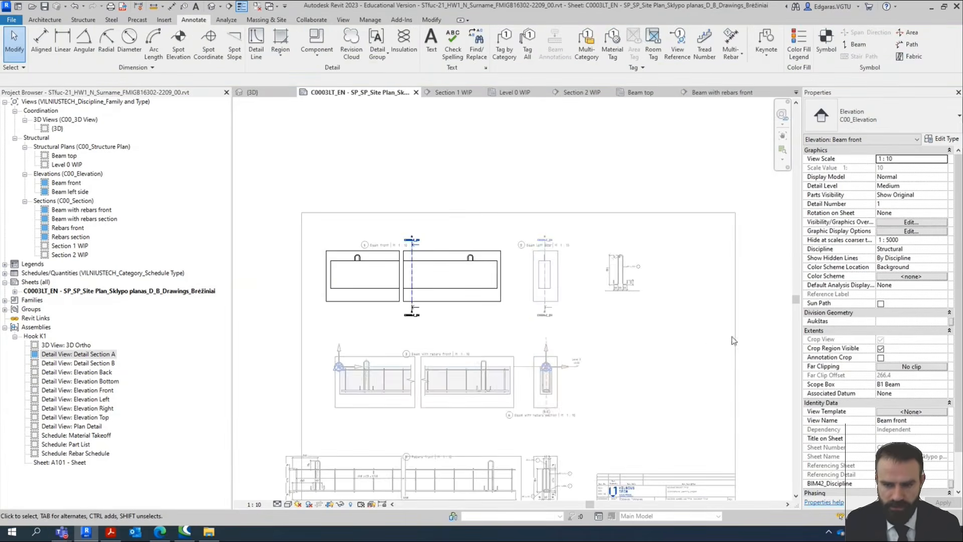
double_click(639, 348)
Nudge the "Rebars front" and "Rebars section" viewports together to the right until they sit inside the sheet frame.
scroll(622, 303, up, 3)
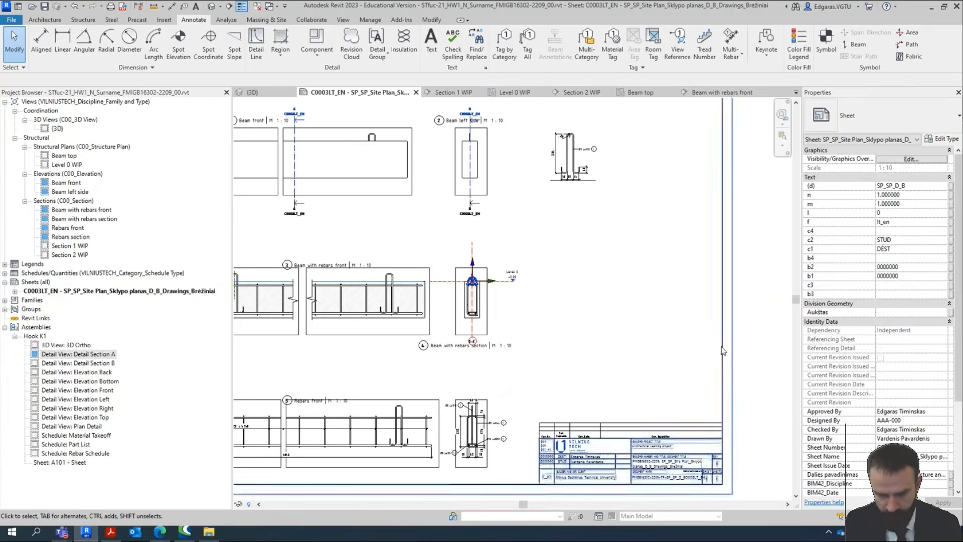
scroll(610, 370, down, 4)
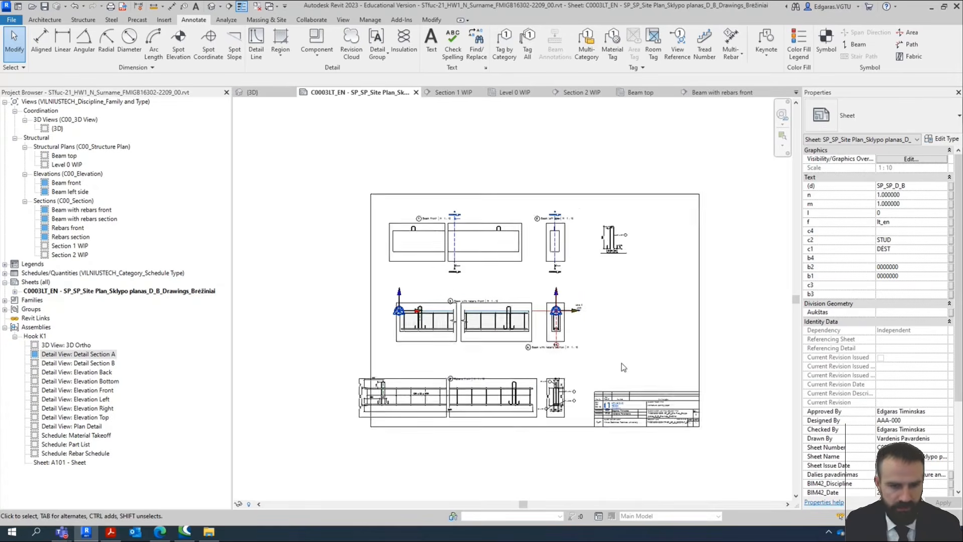
scroll(592, 411, up, 1)
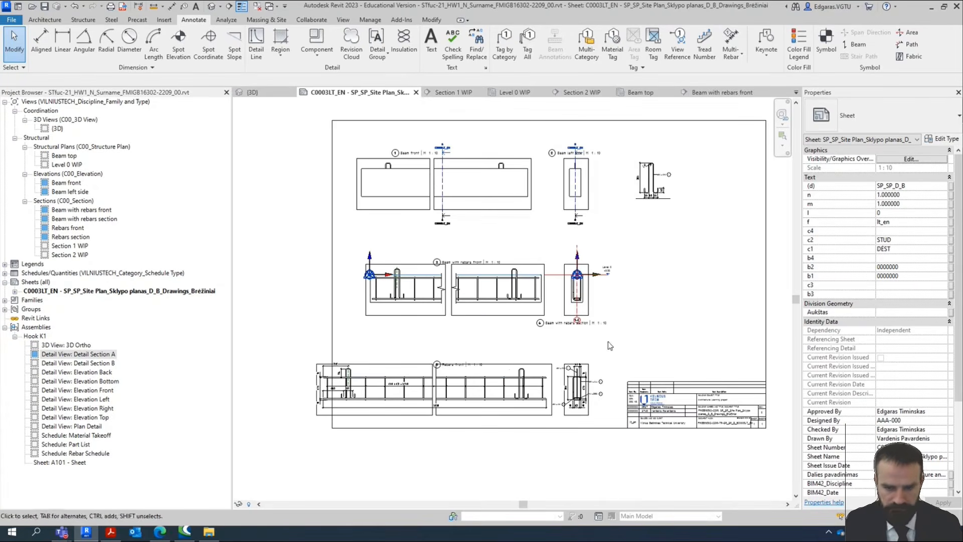
click(501, 363)
key(Right)
key(Right)
key(Right)
key(Right)
key(Right)
key(Right)
key(Right)
key(Right)
key(Right)
key(Right)
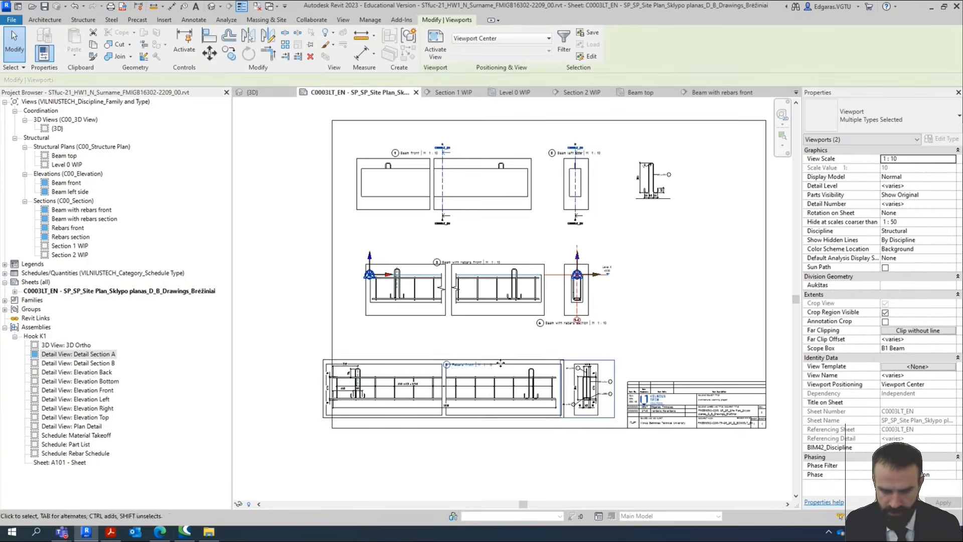
click(641, 318)
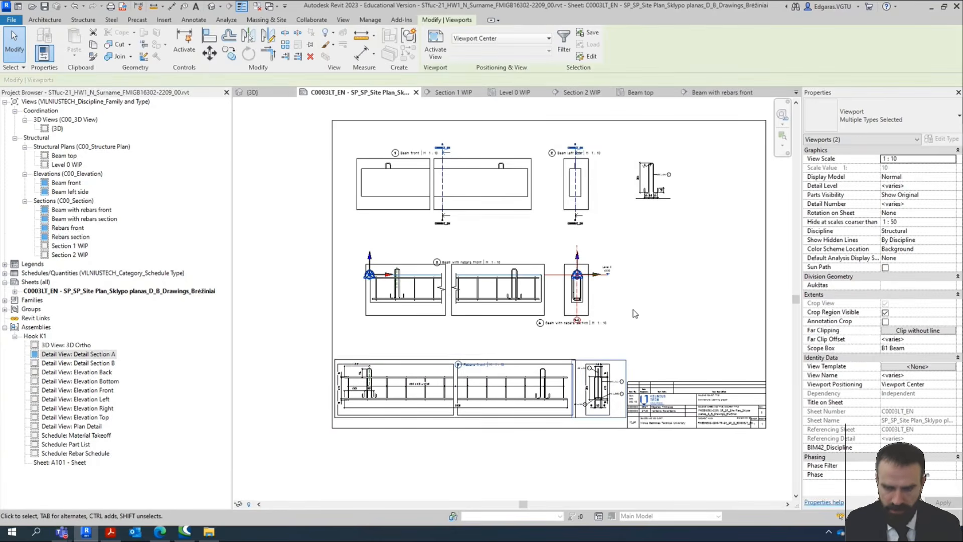
Switch to the browser page with the Homework 2 screencast.
middle_drag(662, 320, 564, 378)
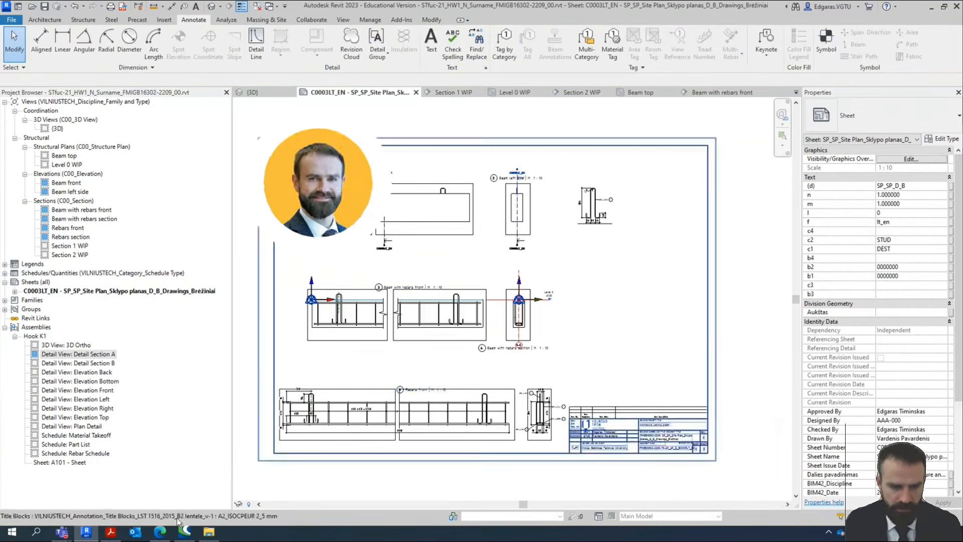
click(160, 531)
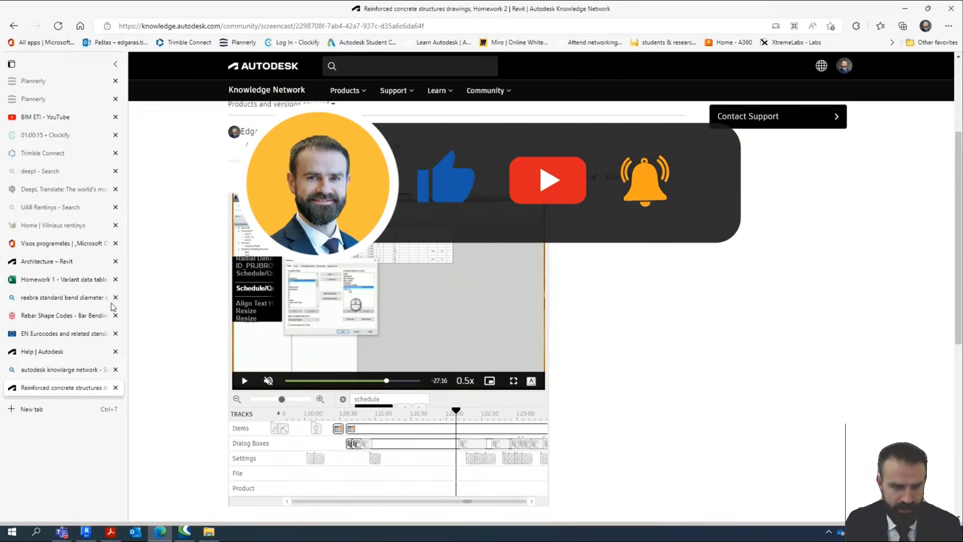